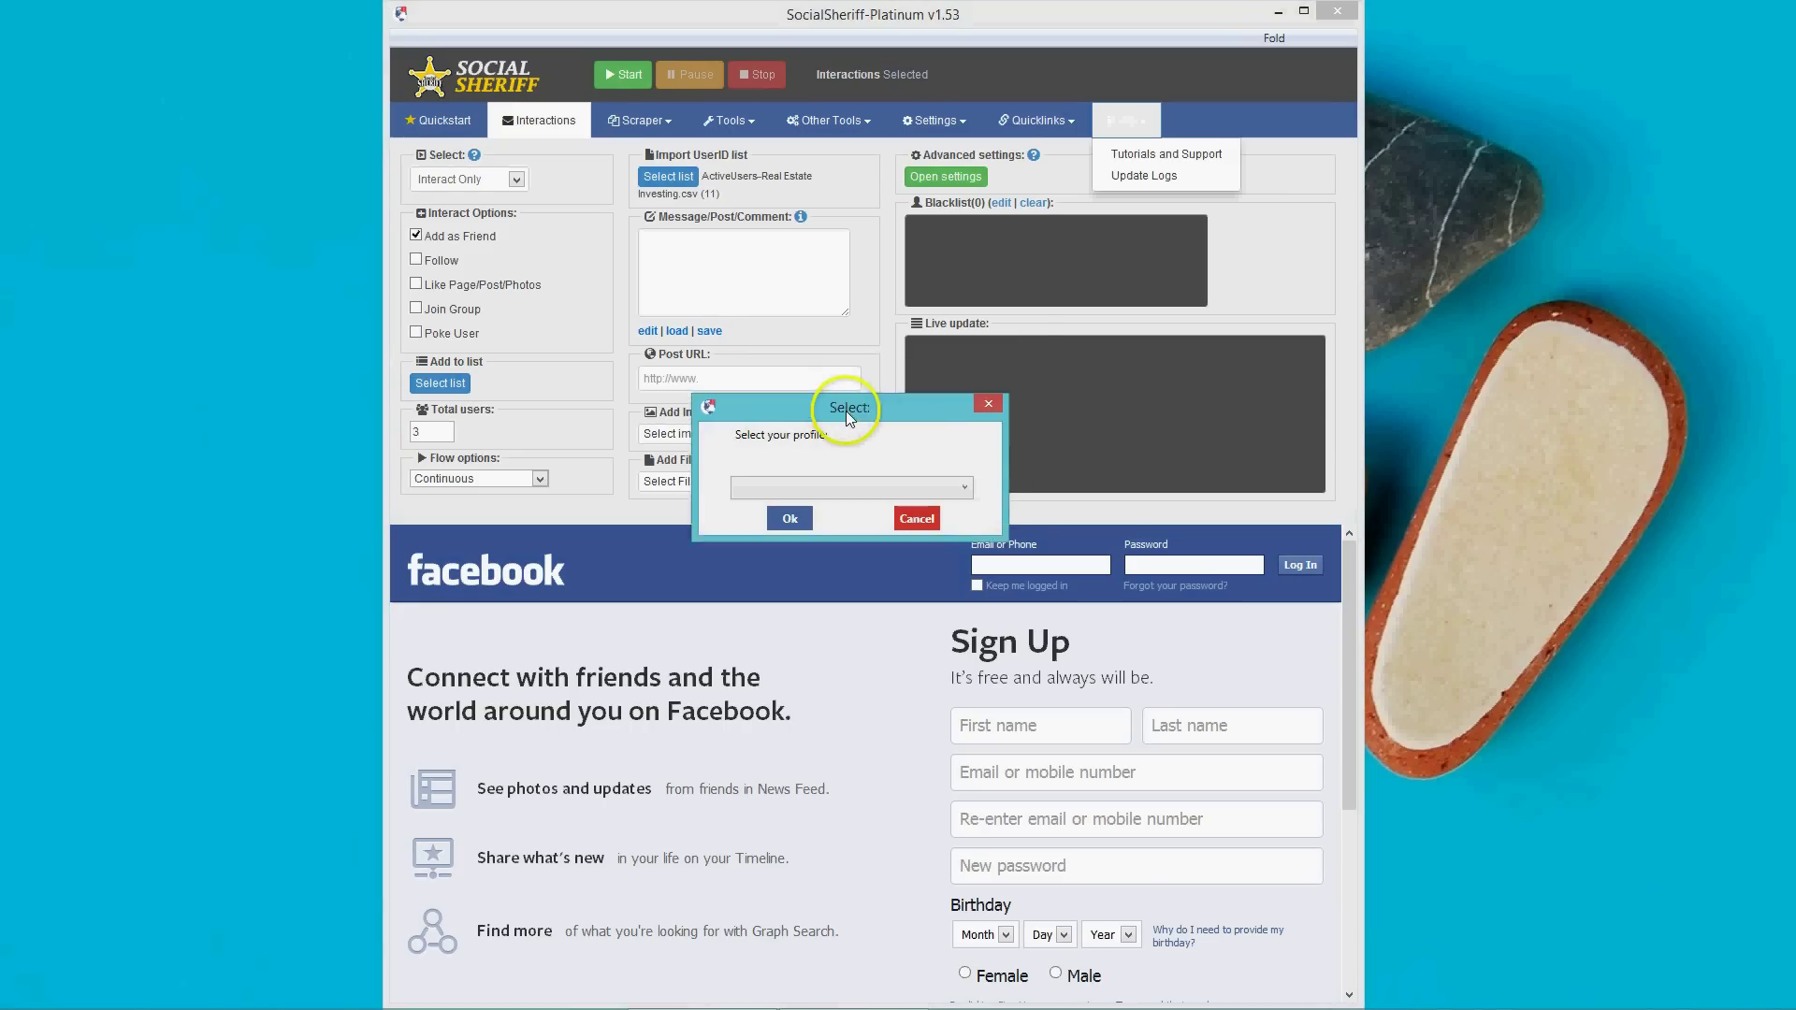
# Drag the Select profile dialog up and to the right, clear of the Facebook sign-up page.
pyautogui.moveTo(846, 412); pyautogui.dragTo(877, 160)
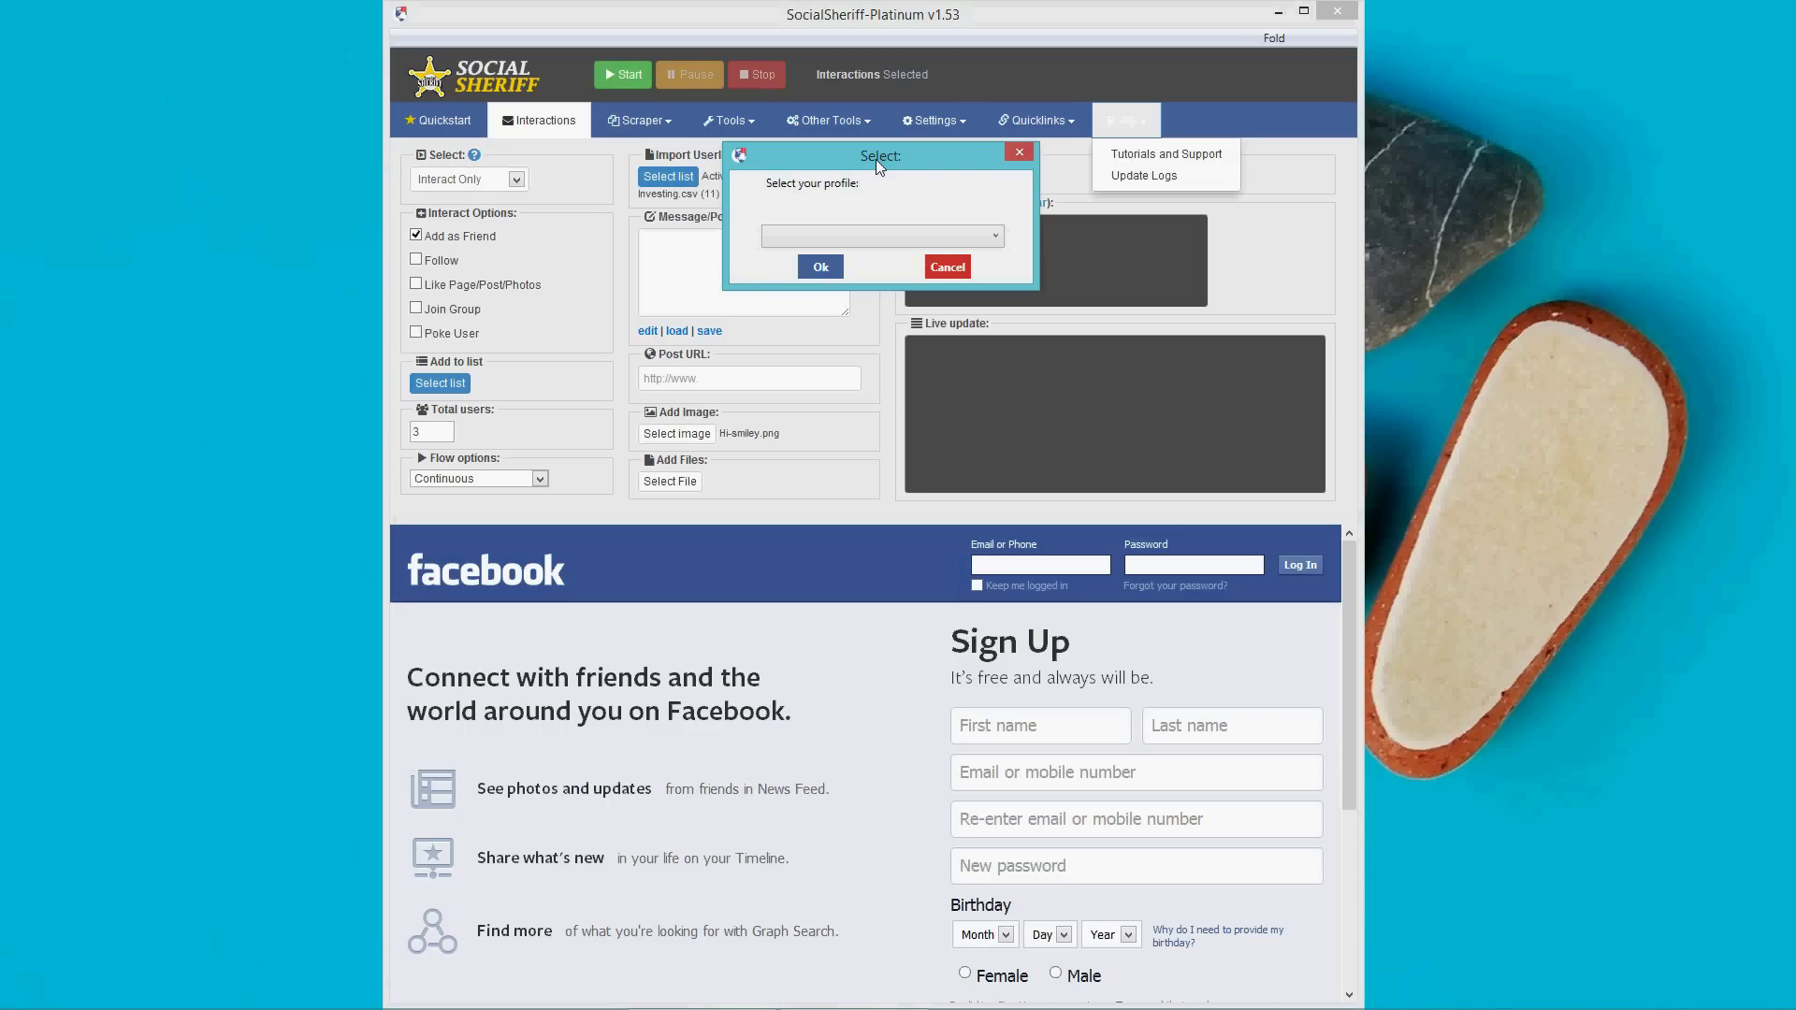
# Open and close the Scraper menu, then drag the Select profile dialog back down to mid-window.
pyautogui.click(628, 121)
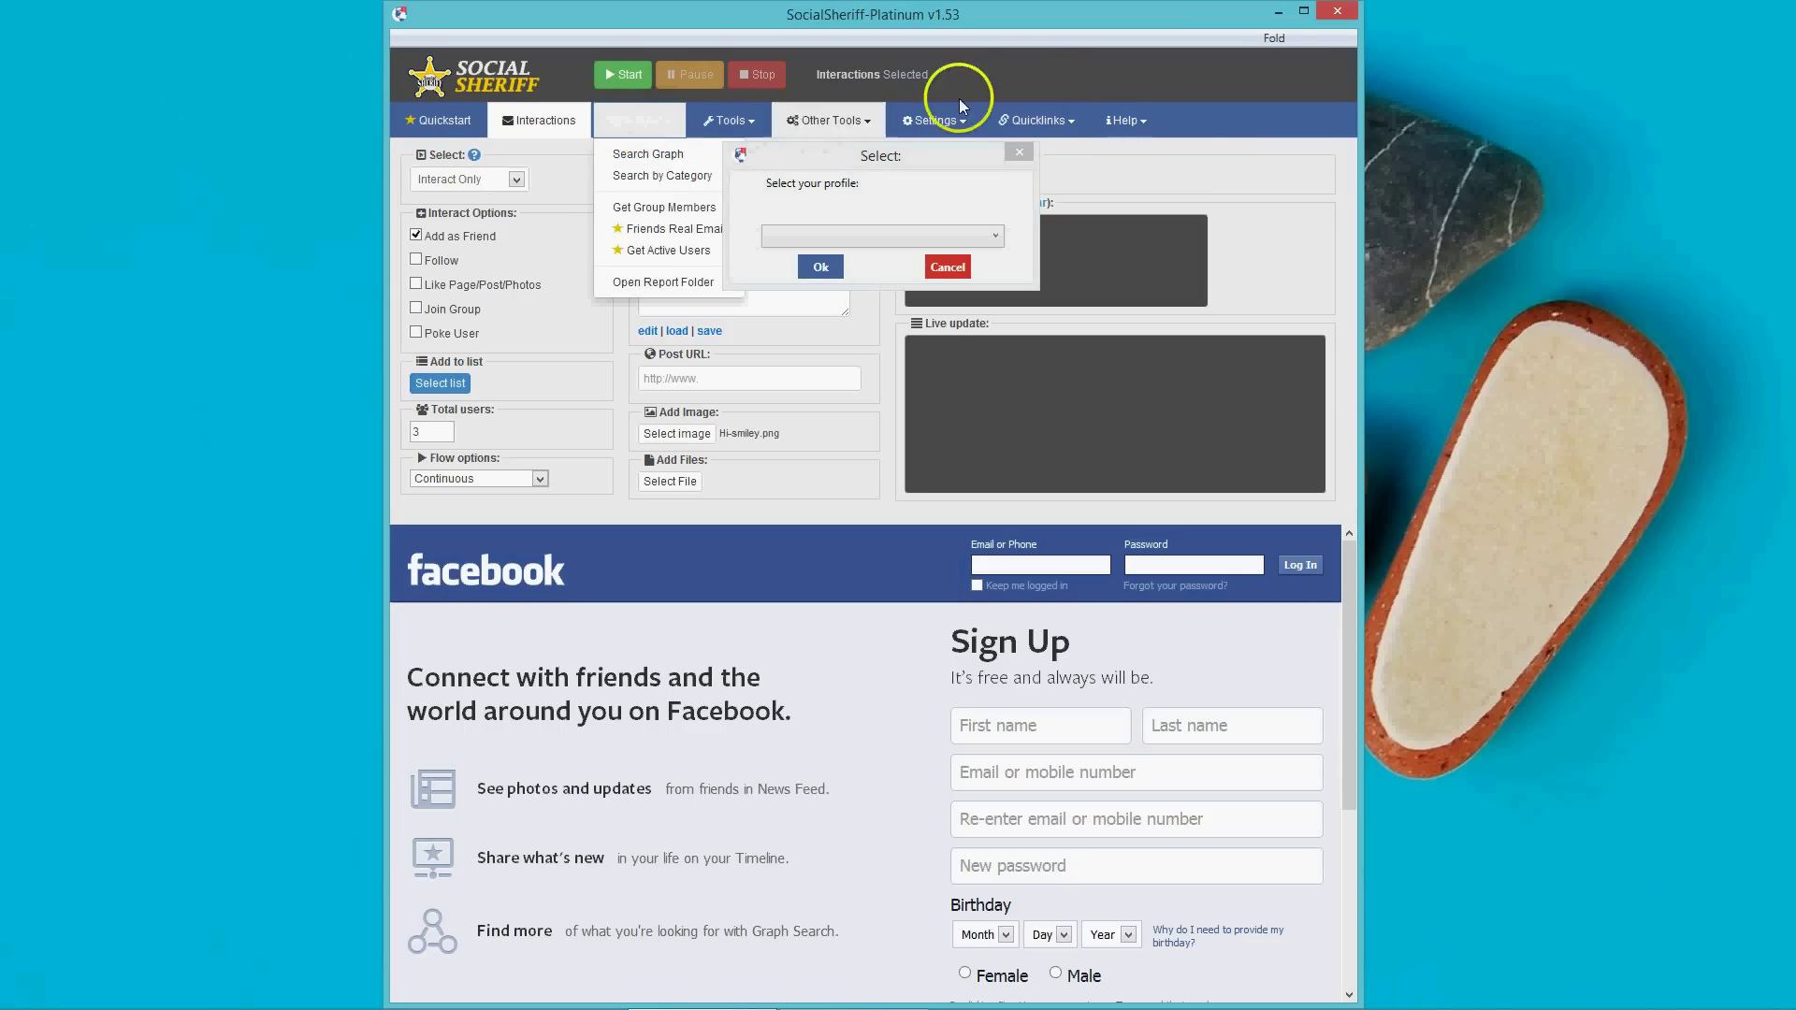
pyautogui.click(1044, 82)
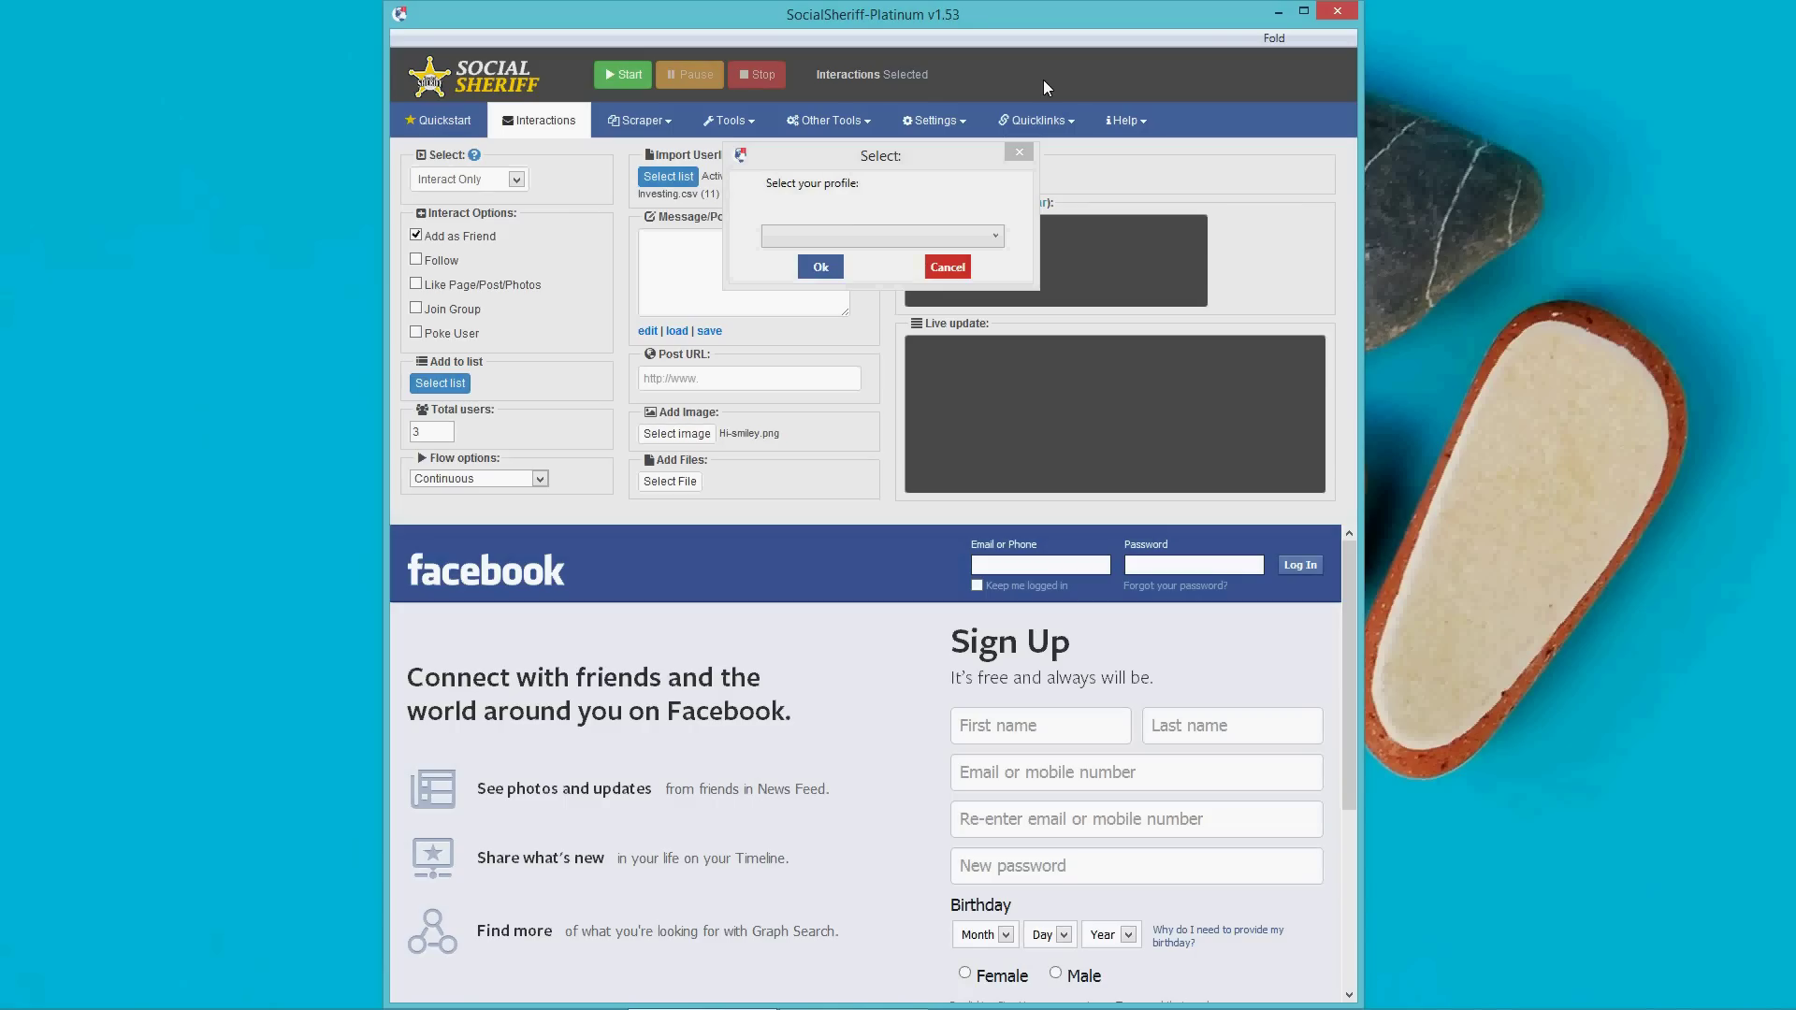
pyautogui.click(927, 163)
pyautogui.moveTo(931, 170); pyautogui.dragTo(900, 465)
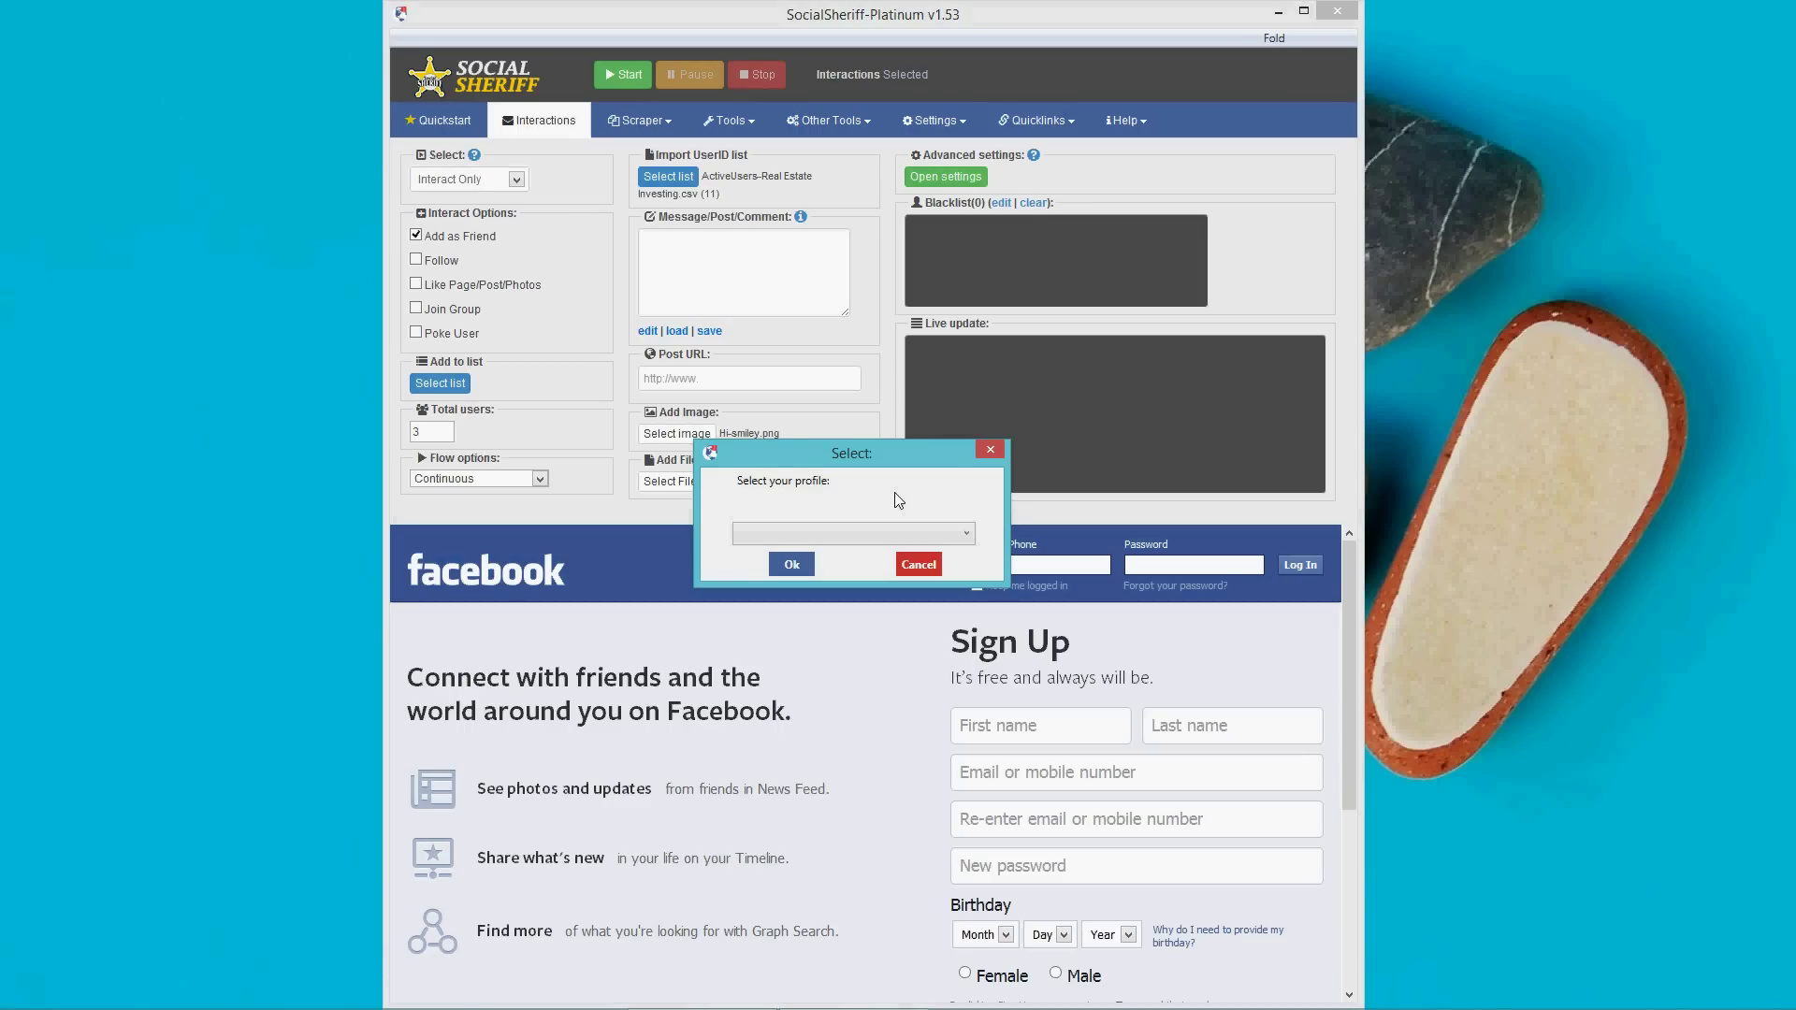
# Load the saved profile .ini from the profile list and accept auto-login to Facebook.
pyautogui.click(870, 535)
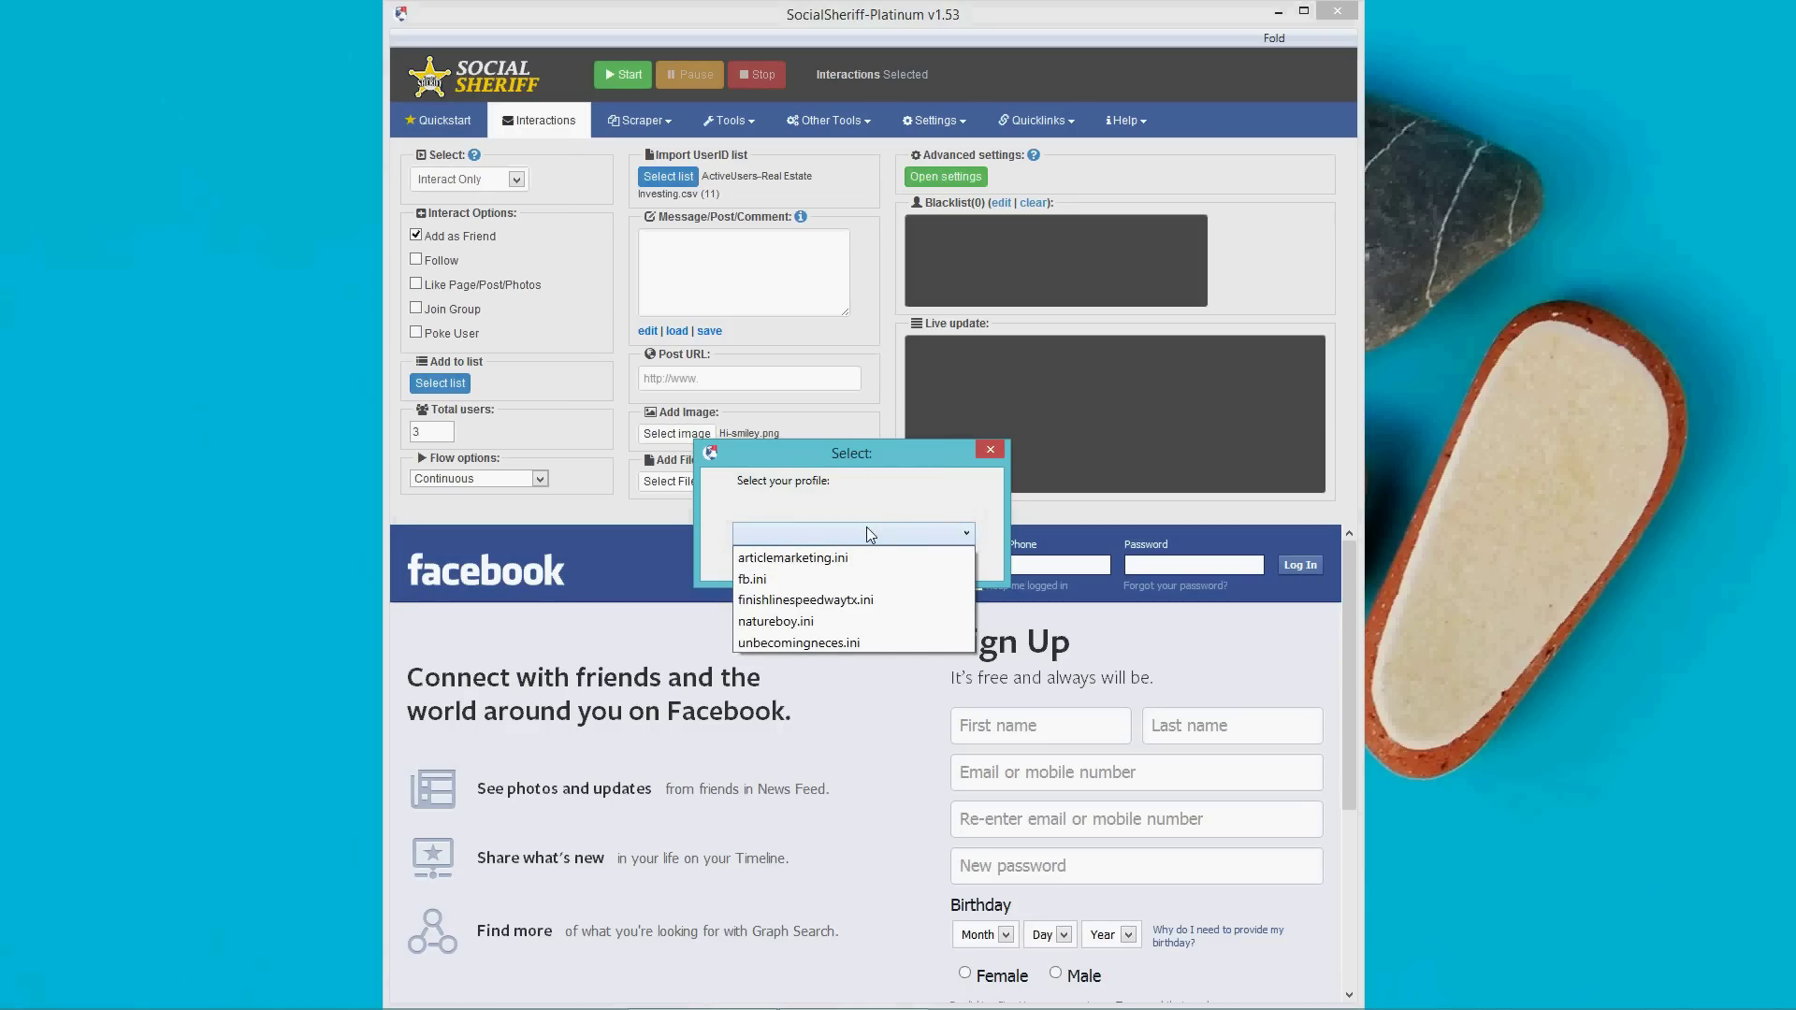
pyautogui.click(812, 621)
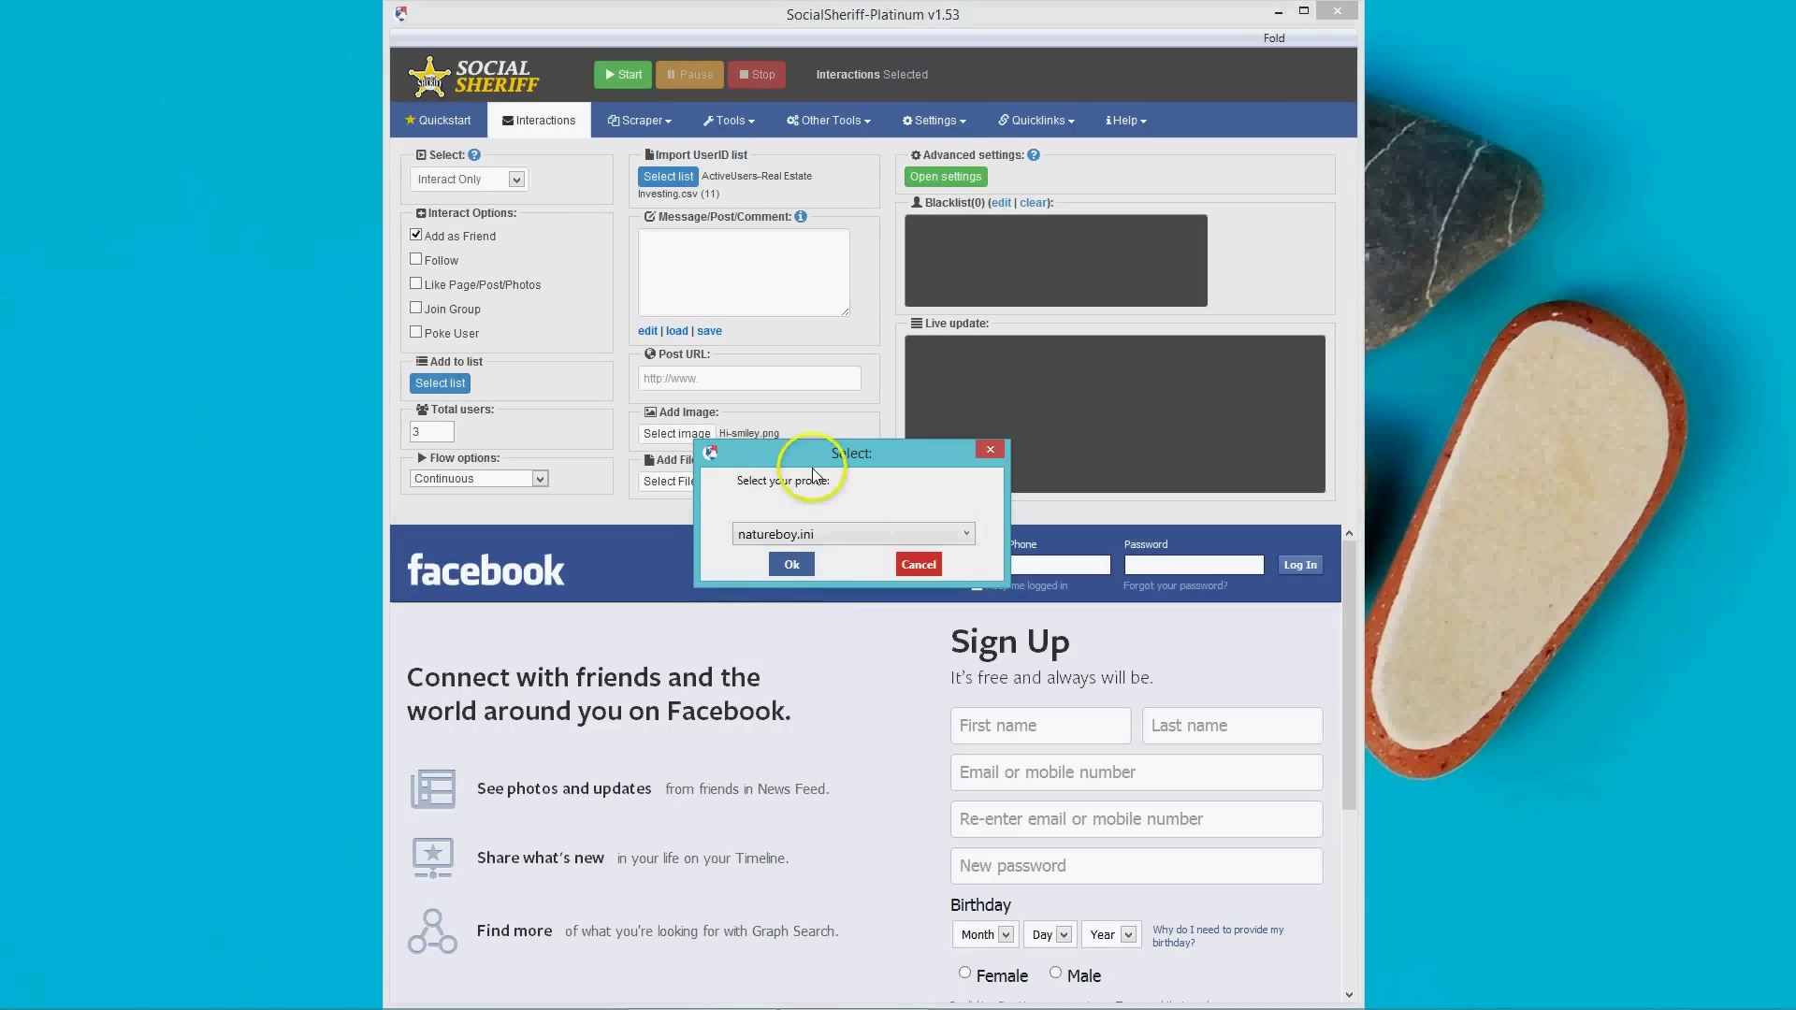
pyautogui.click(795, 565)
pyautogui.click(924, 575)
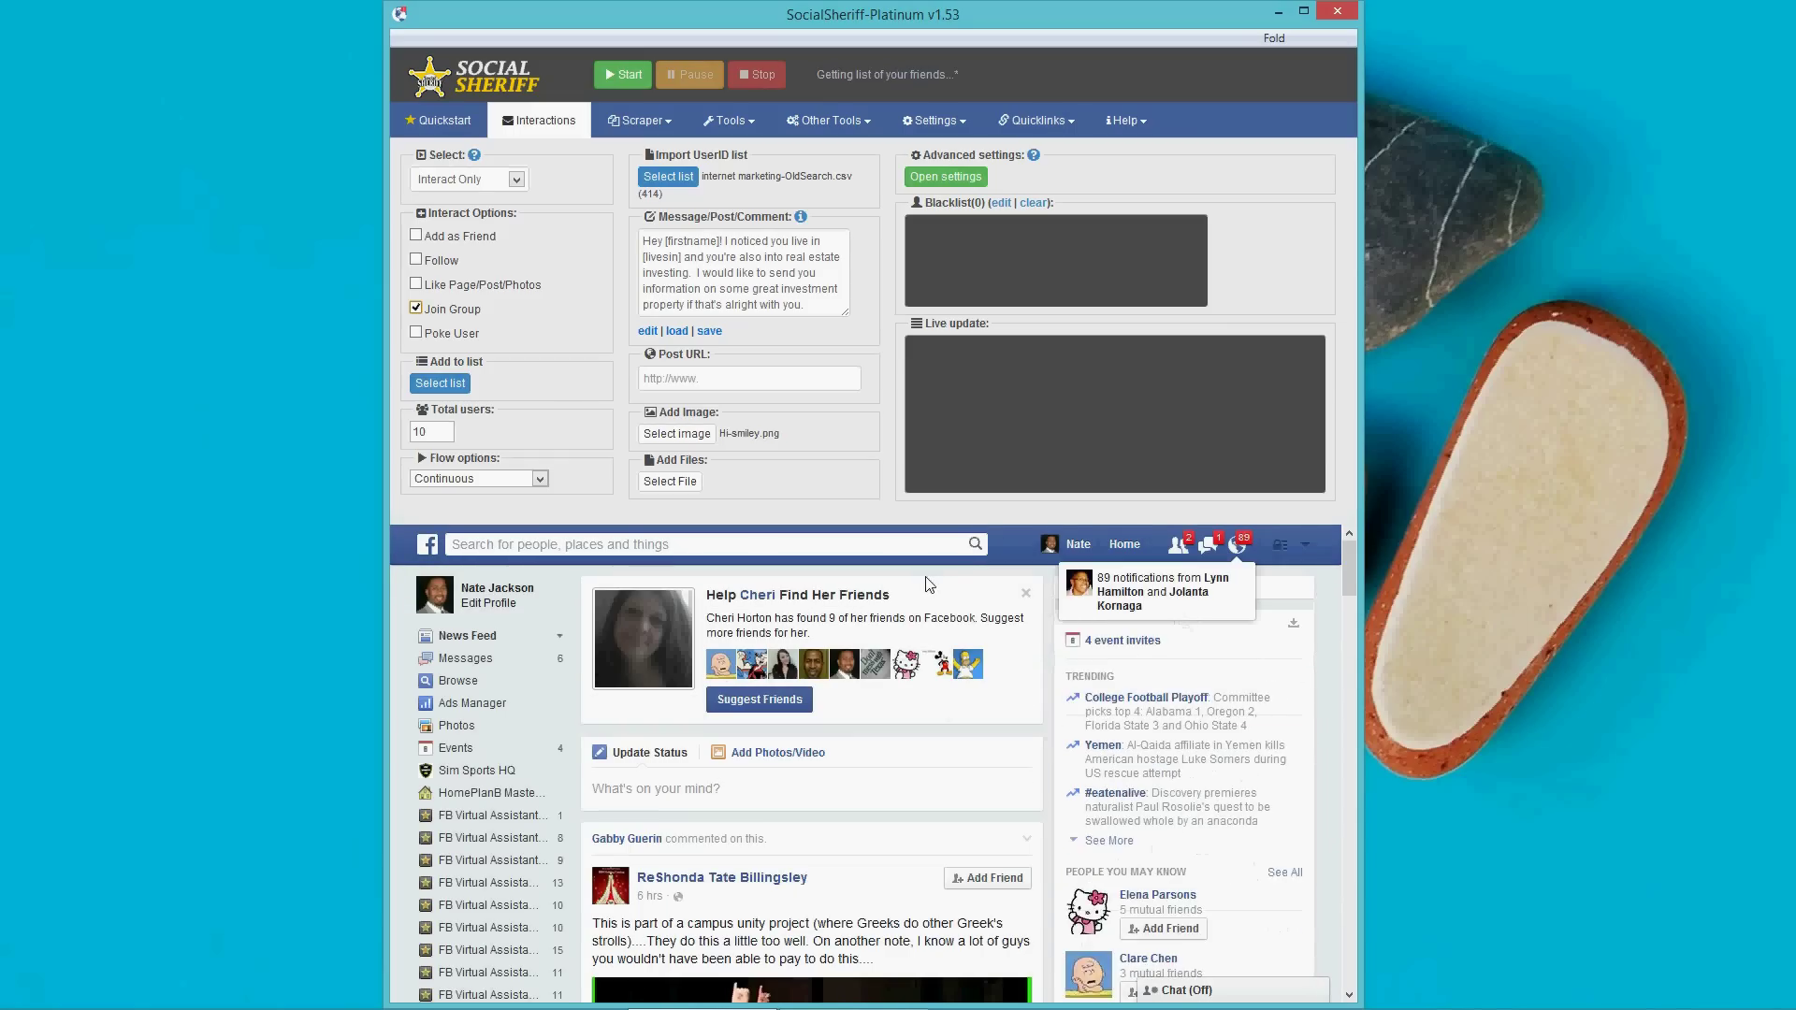
# Switch to the Quickstart page showing the Options and empty Logs panels.
pyautogui.click(887, 719)
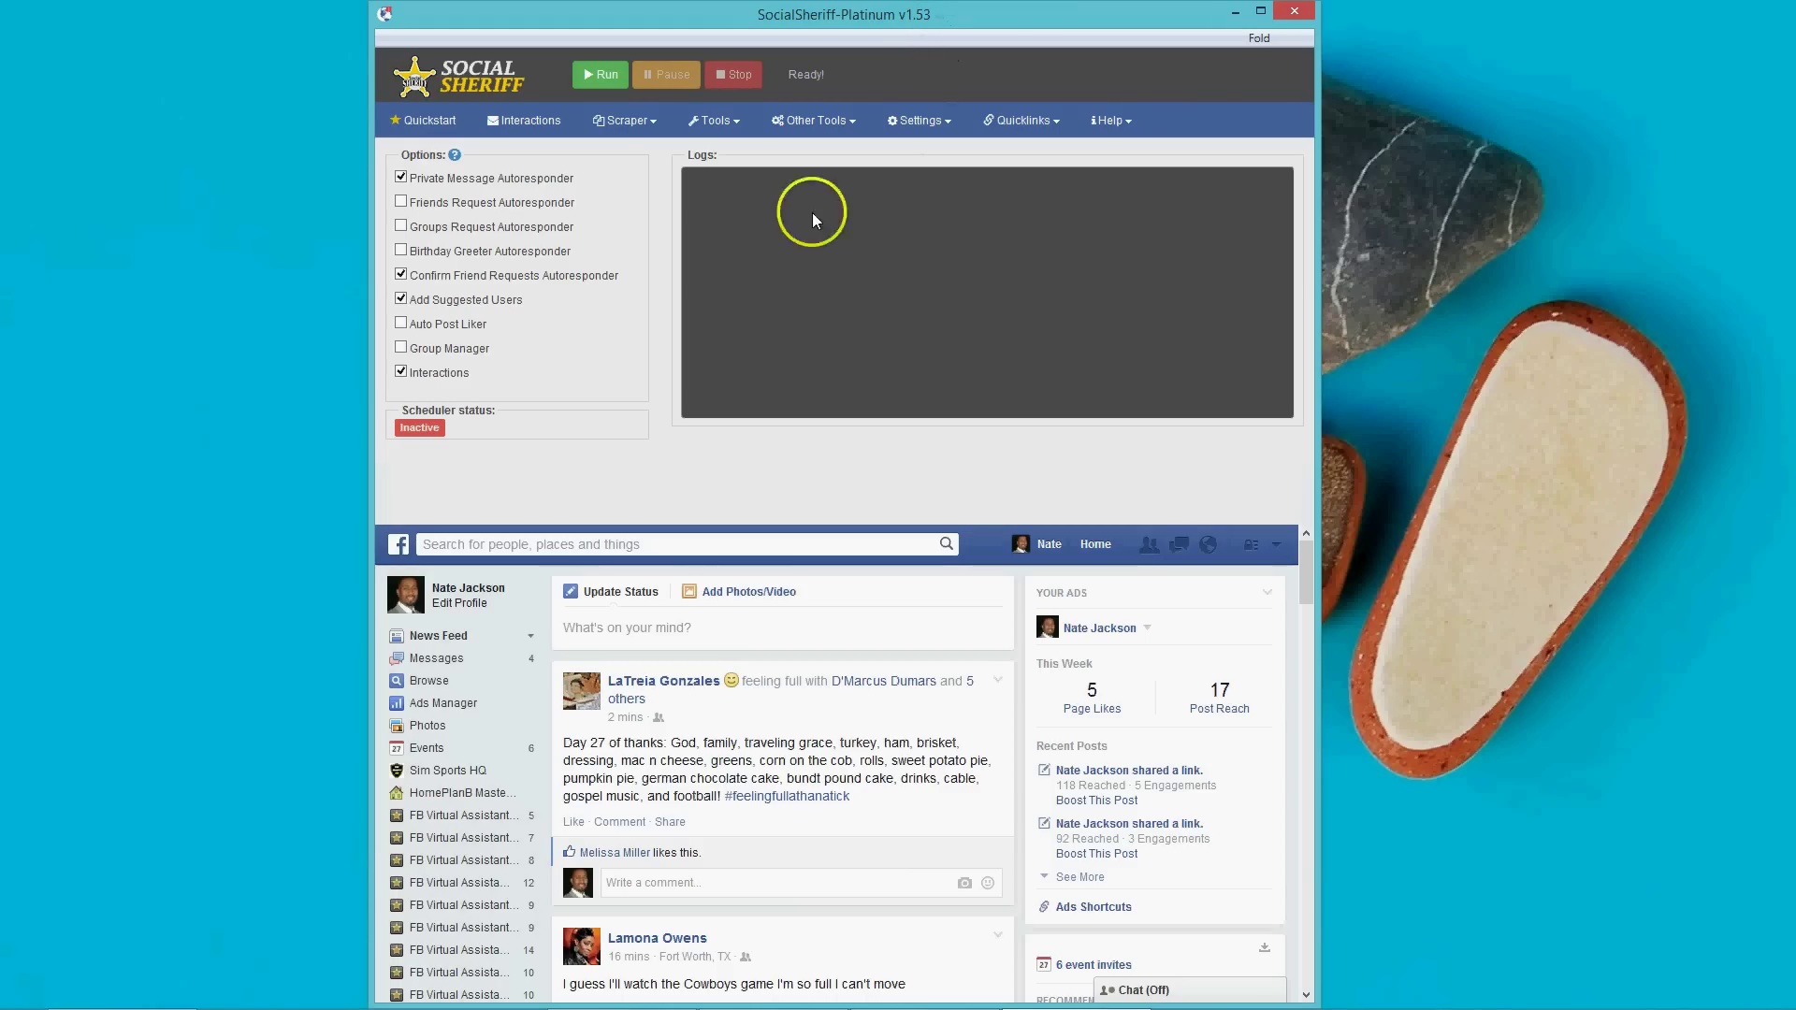
# Choose Friends Real Email from the Scraper menu.
pyautogui.click(626, 126)
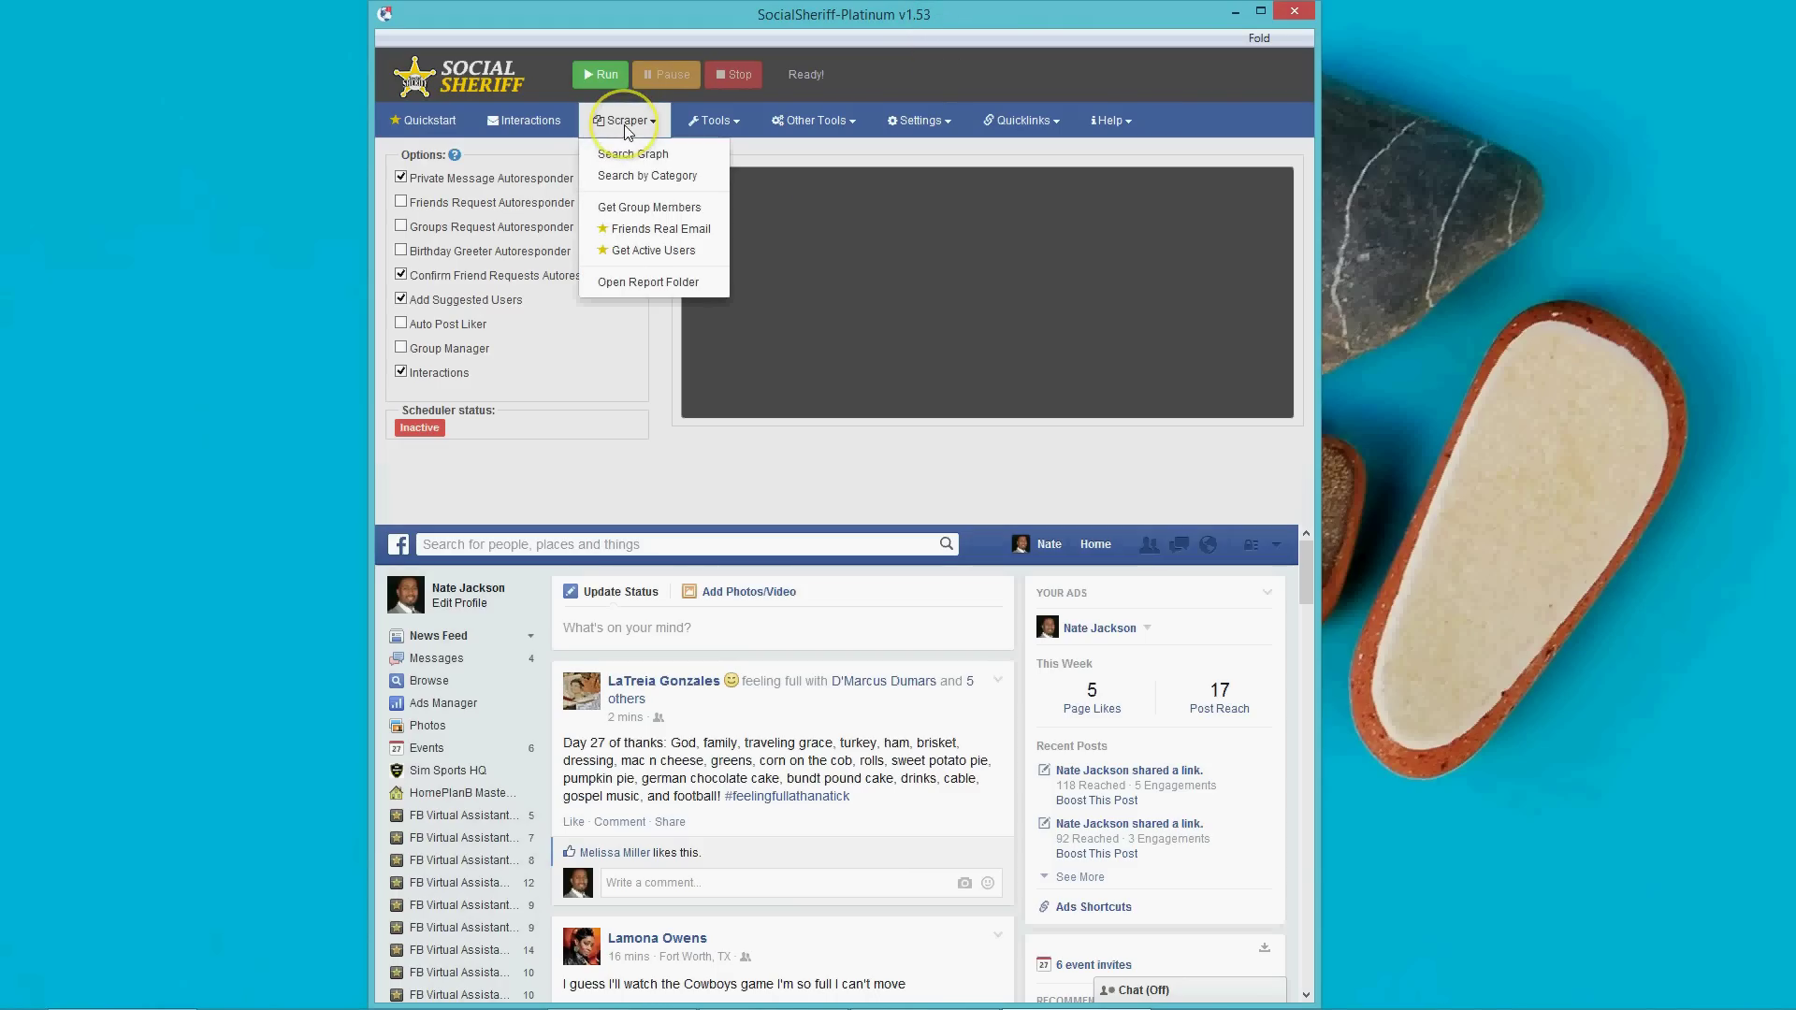
pyautogui.click(633, 230)
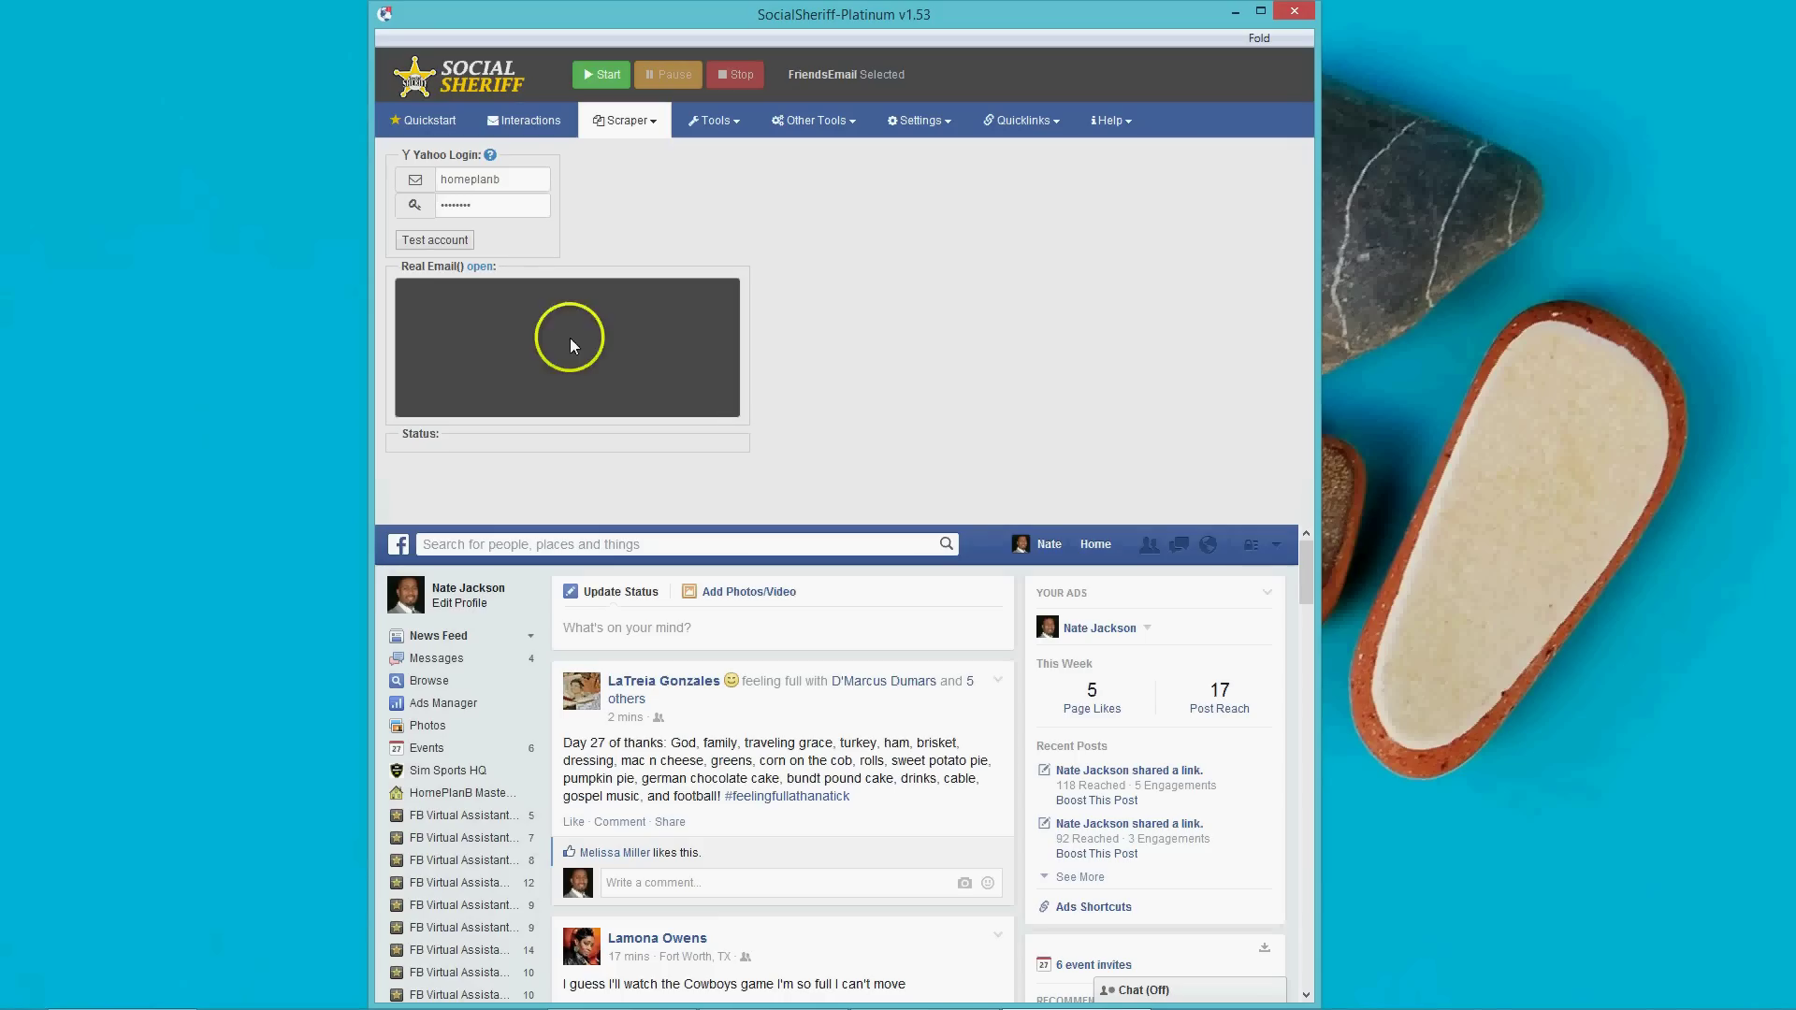
# Test the Yahoo account login for the FriendsEmail scraper until it reports success.
pyautogui.click(502, 183)
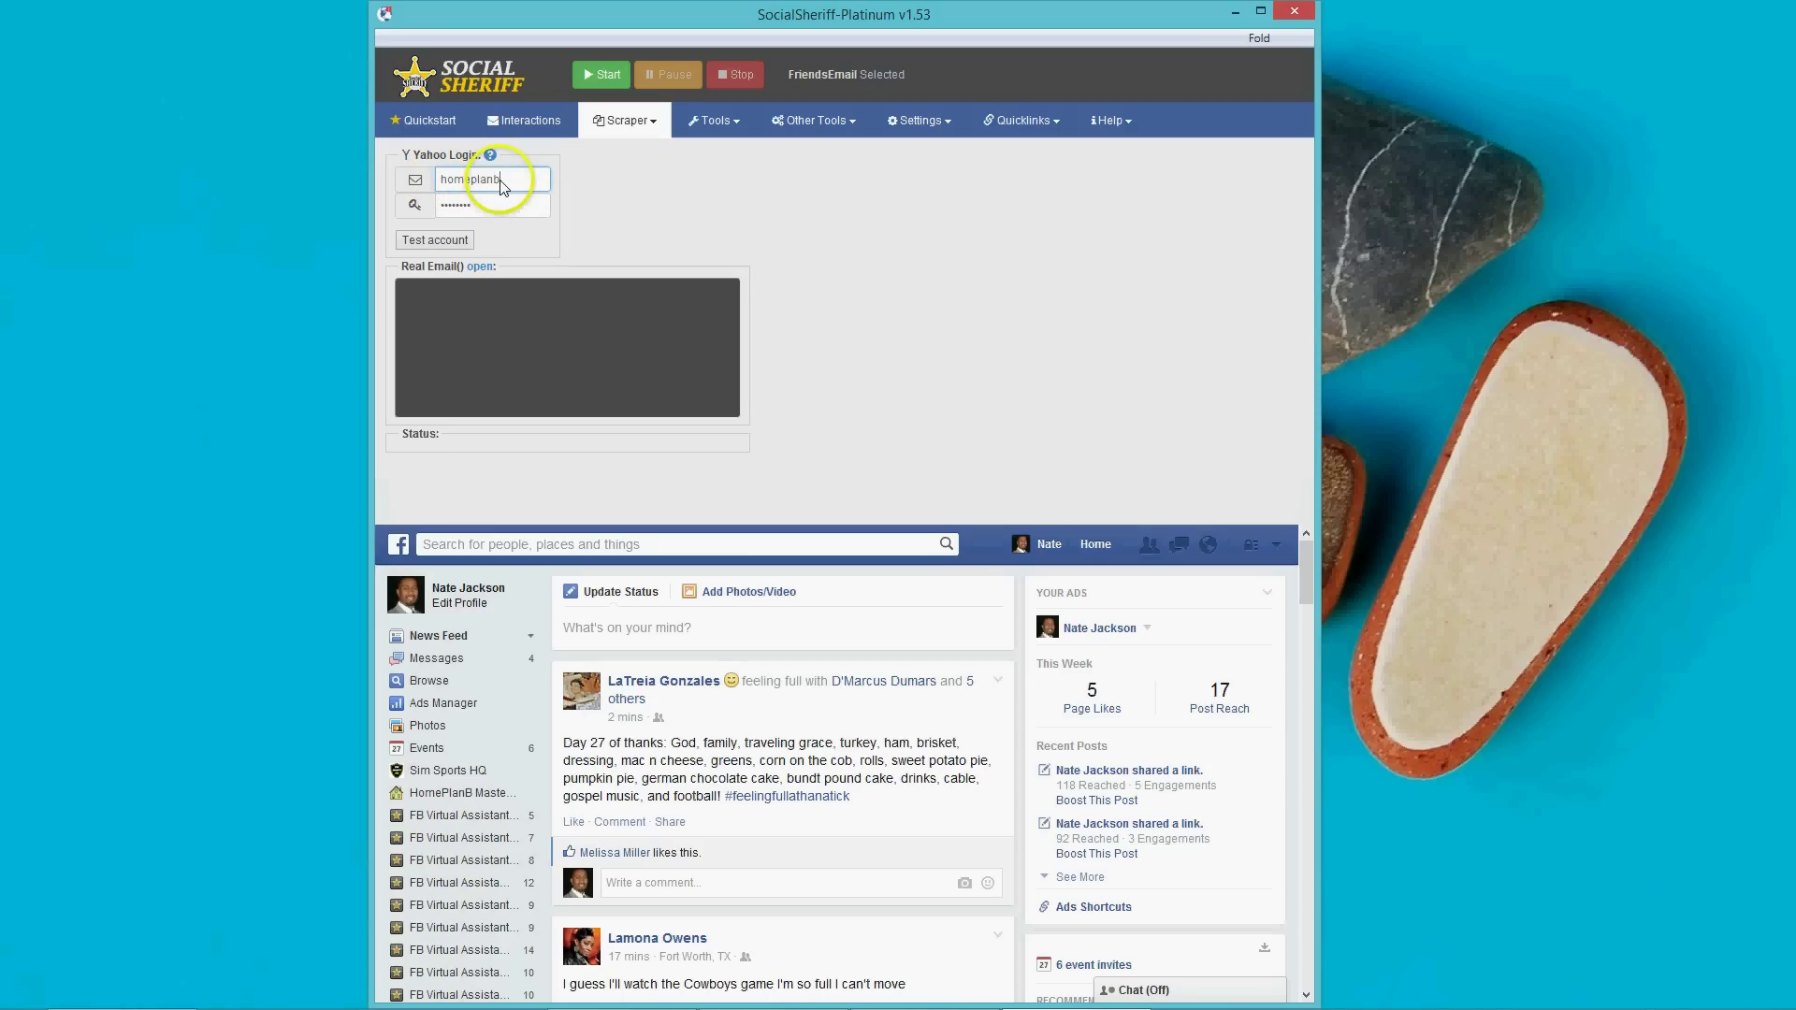
pyautogui.click(453, 243)
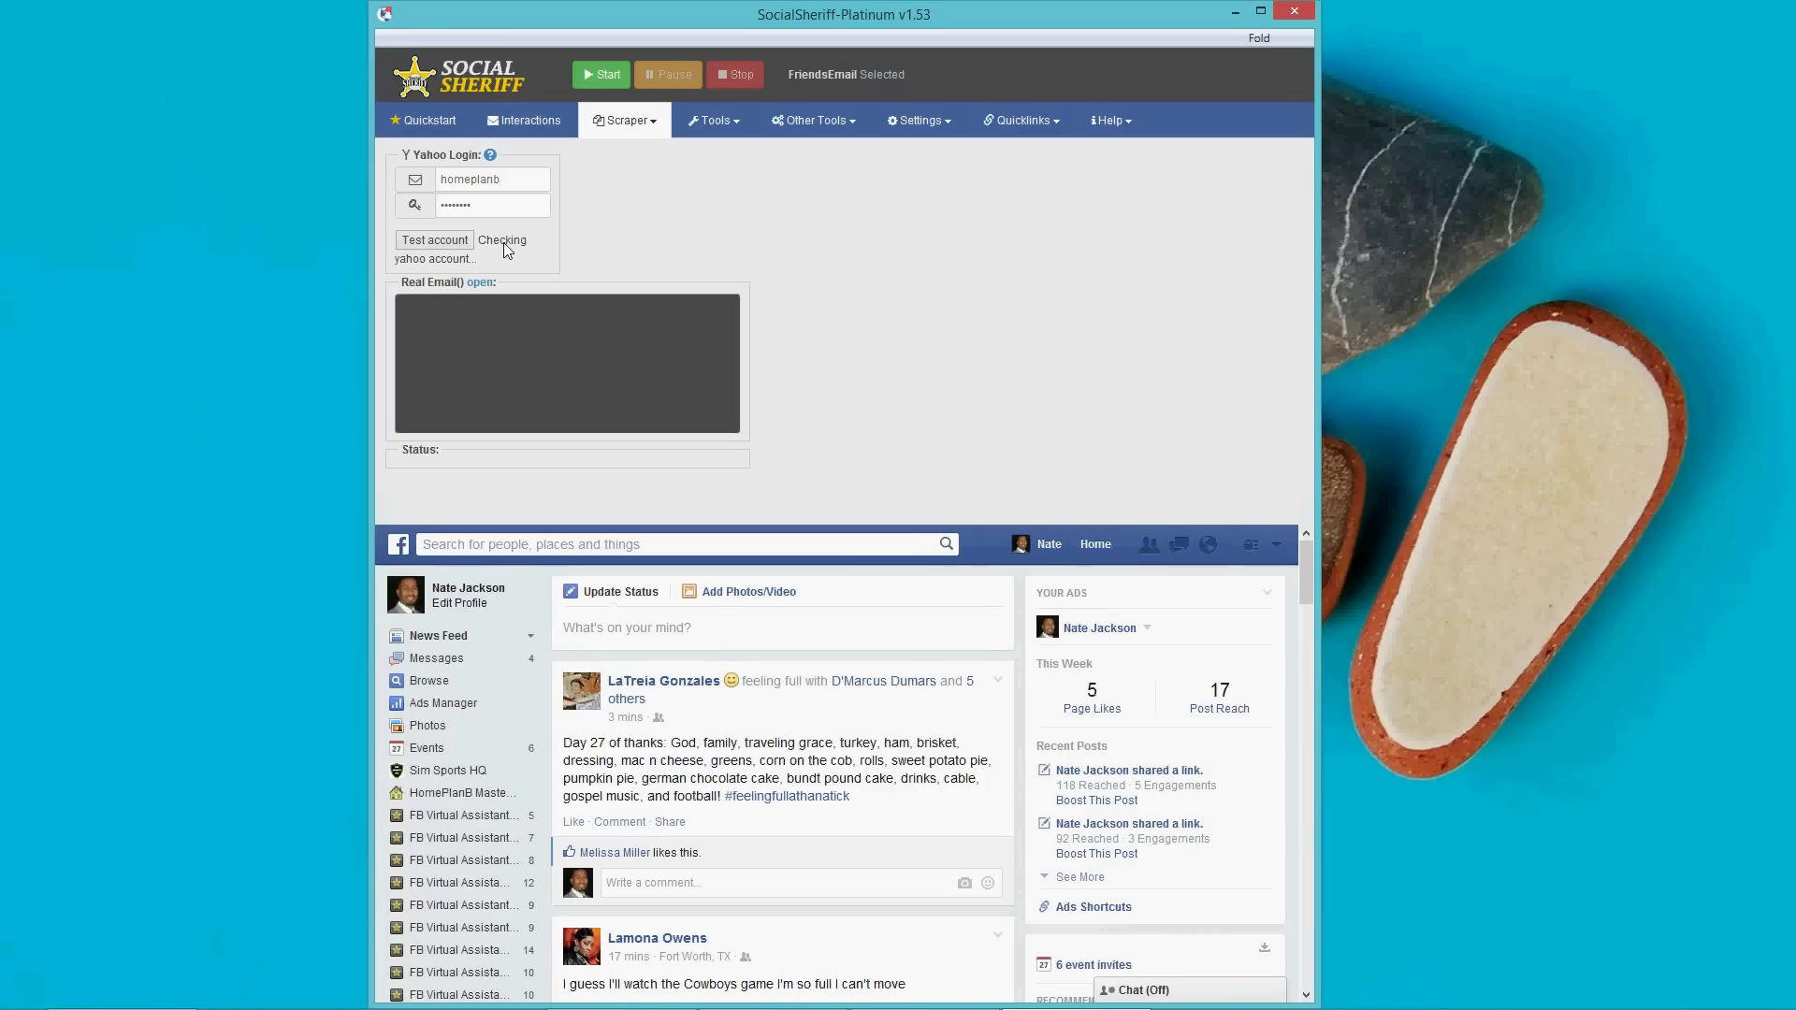
pyautogui.click(535, 241)
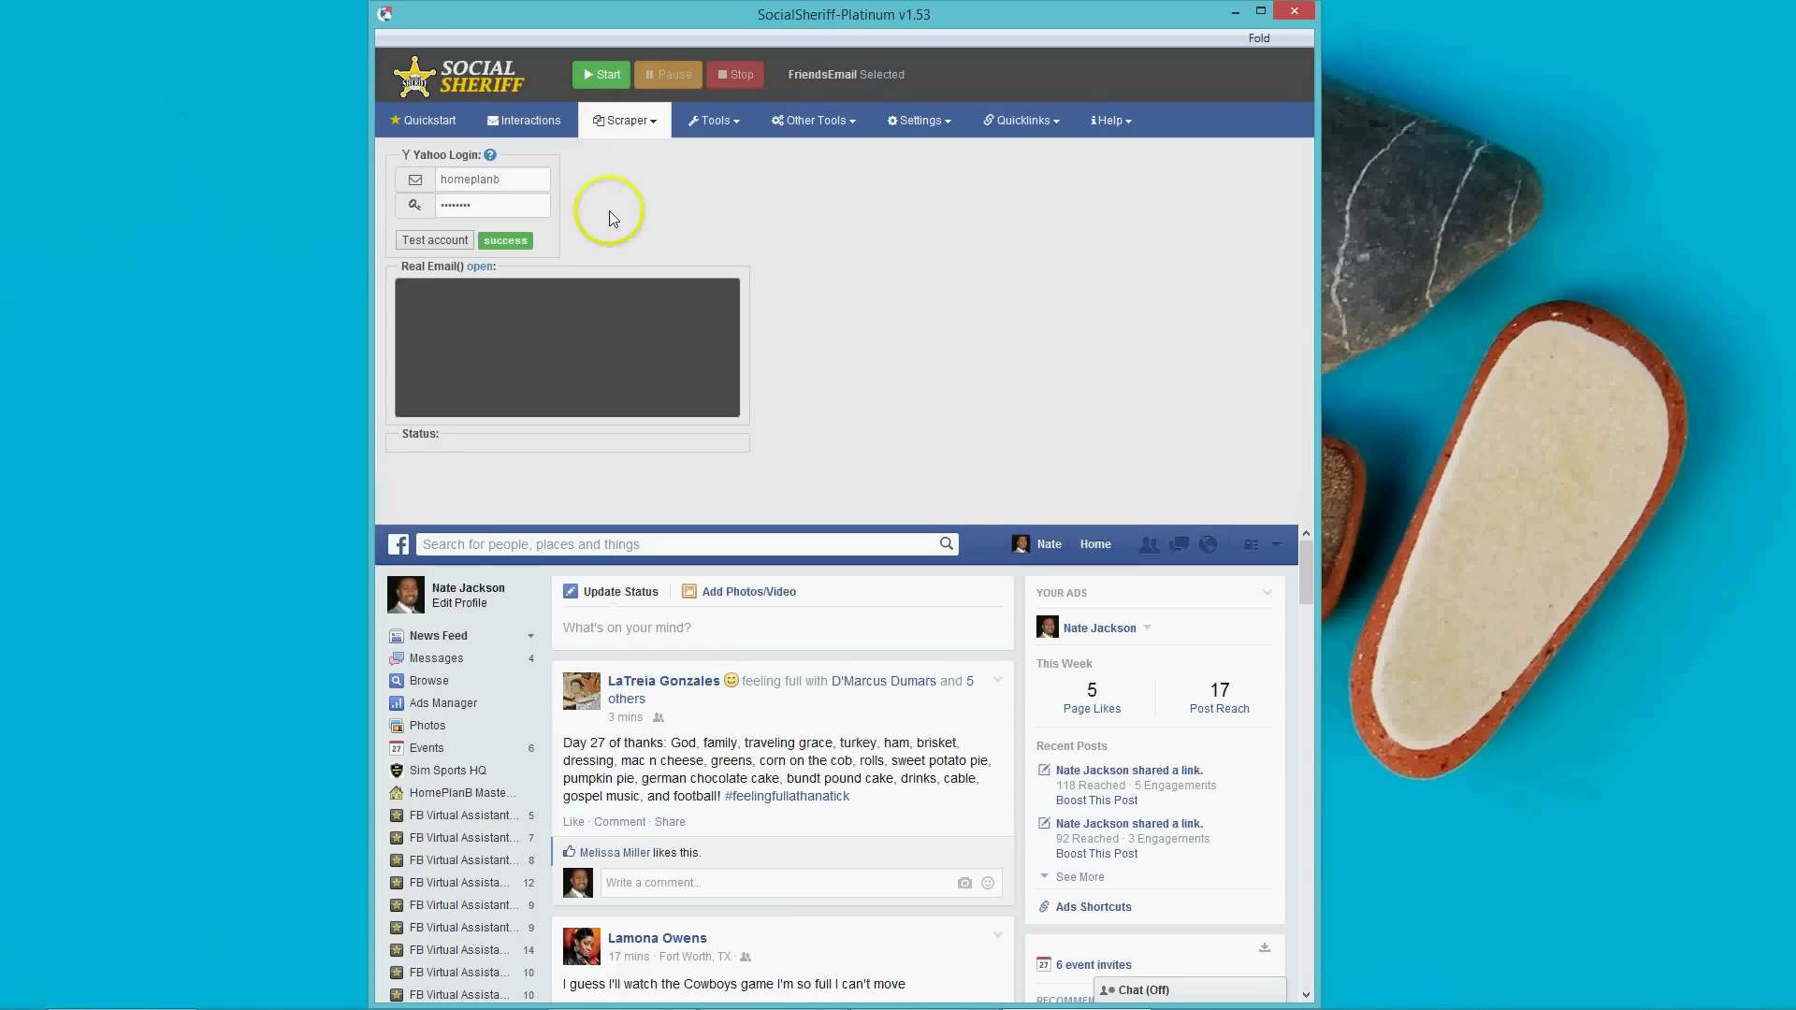
# Start the FriendsEmail scrape, confirming re-extraction, until 374 emails are exported.
pyautogui.click(600, 75)
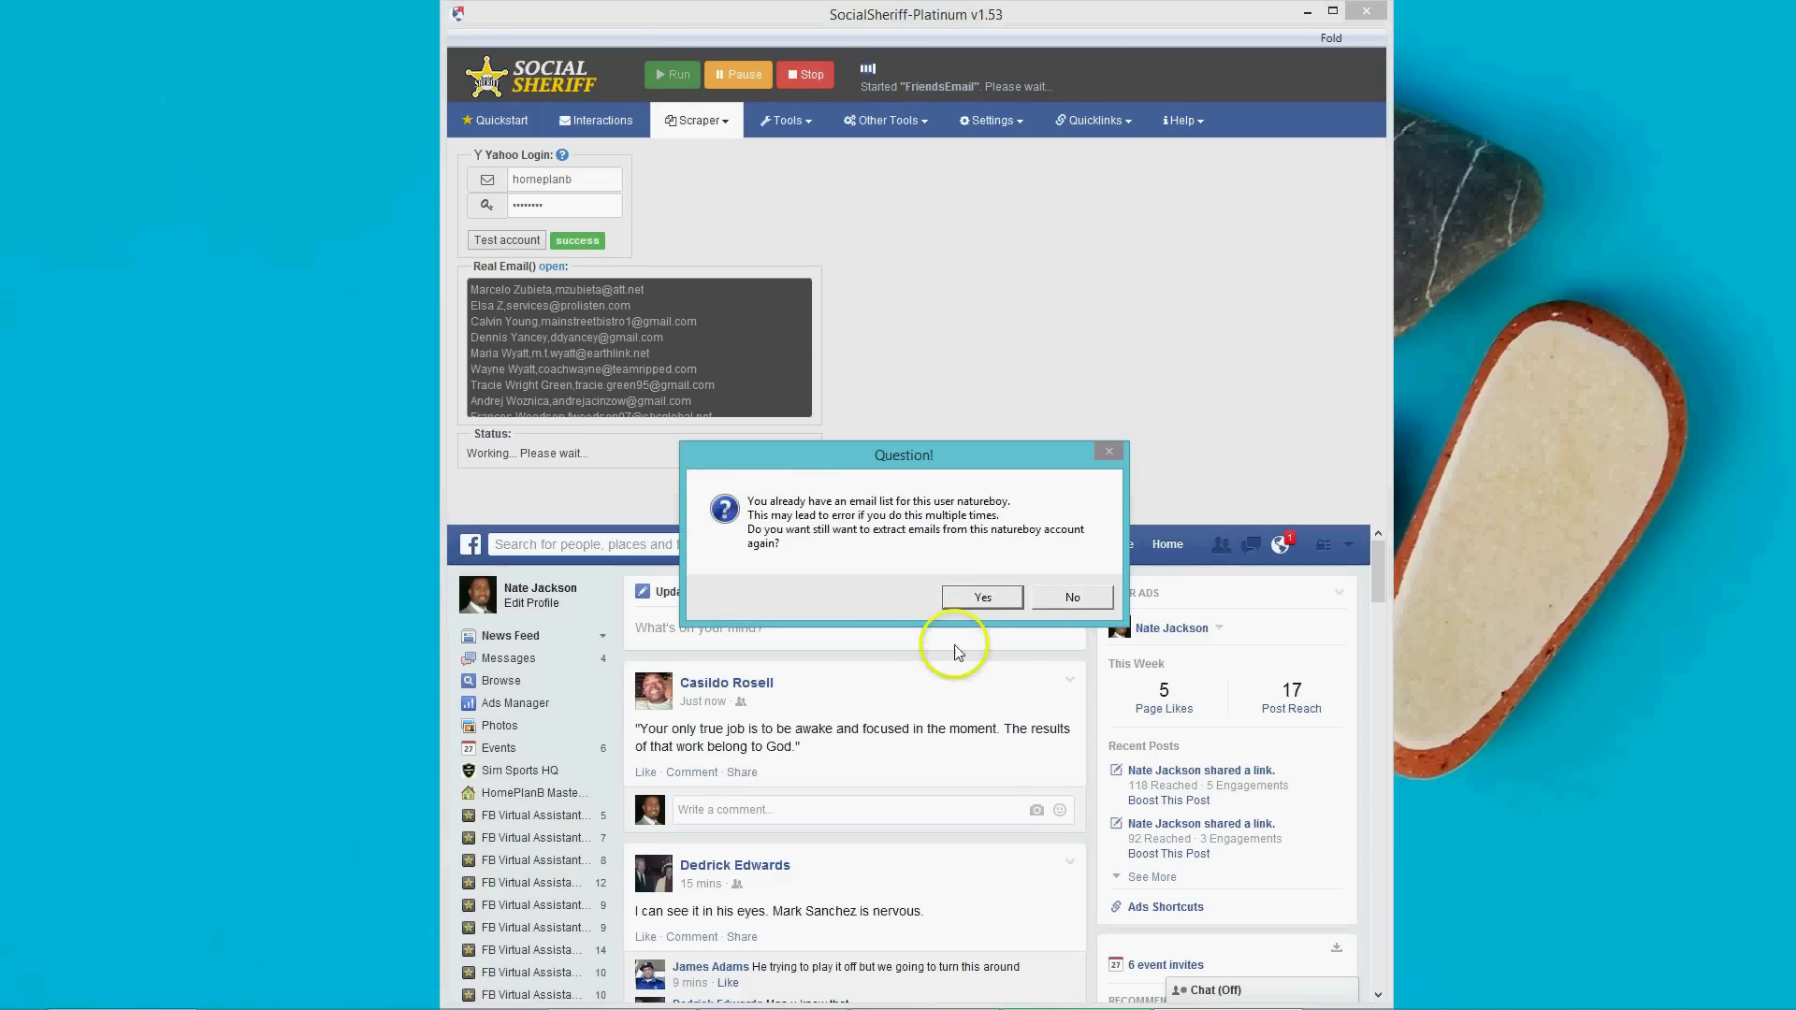
pyautogui.click(1002, 598)
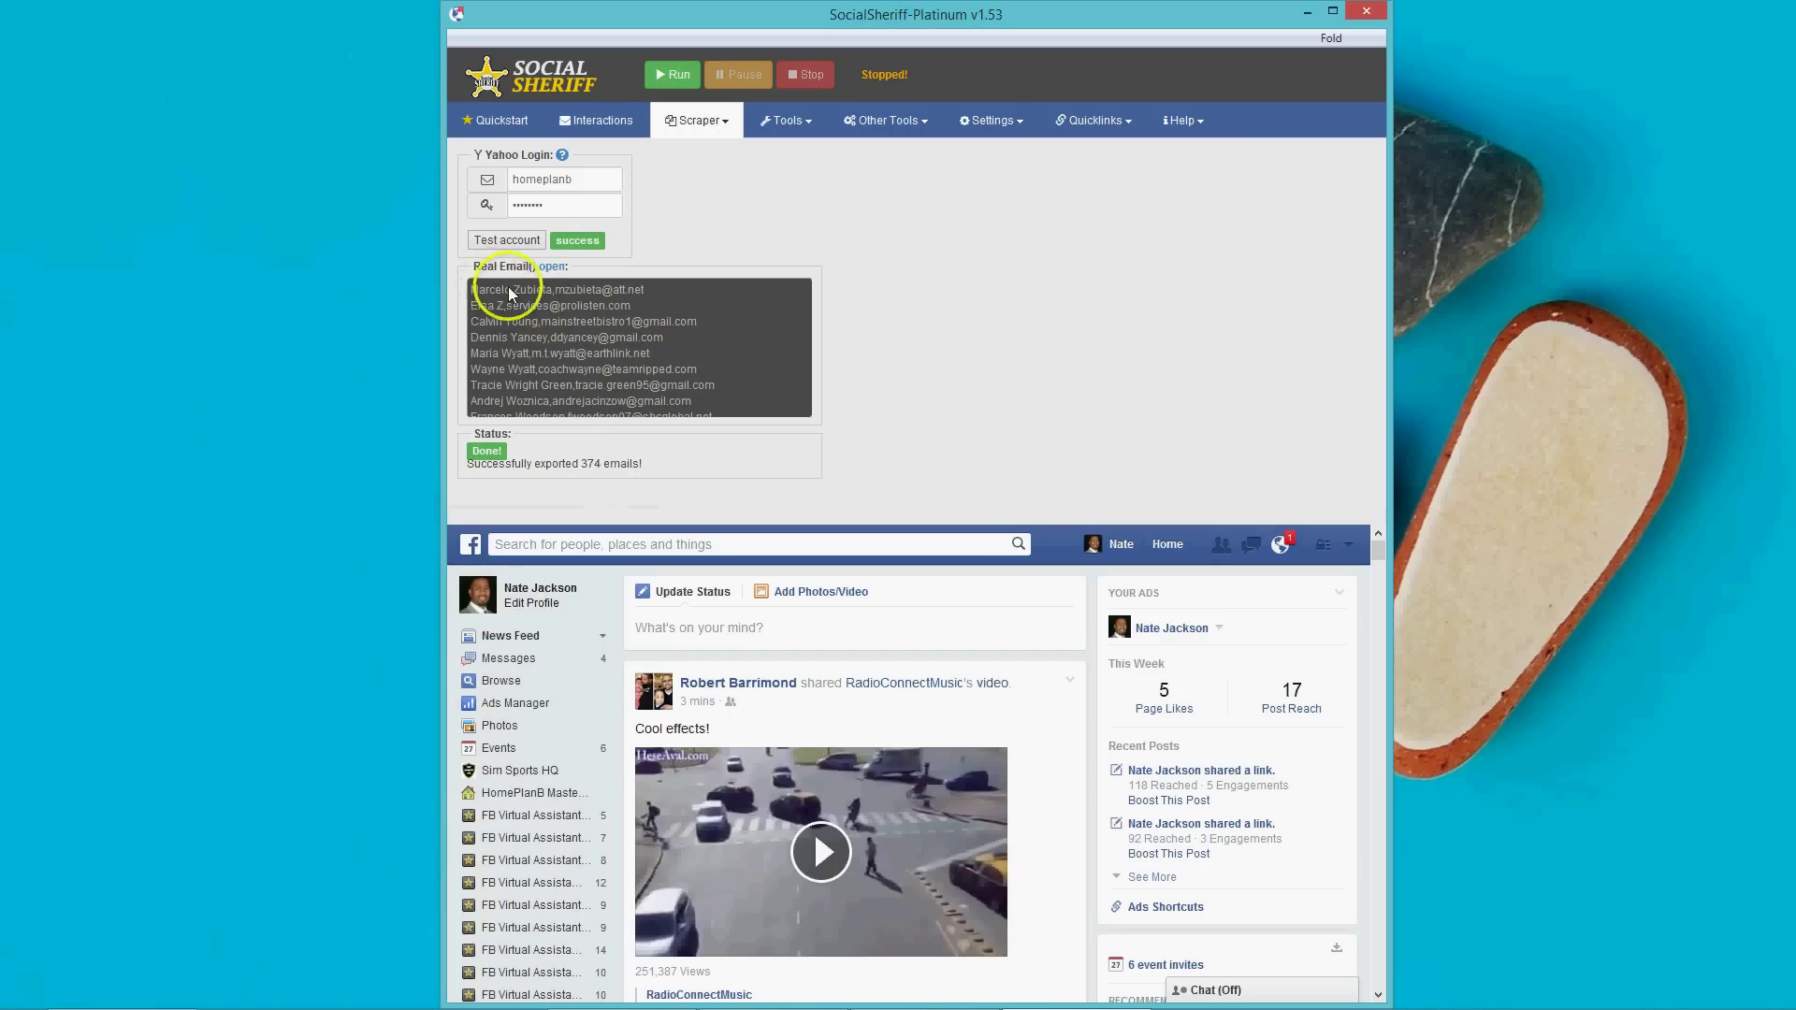
pyautogui.scroll(-10, 562, 309)
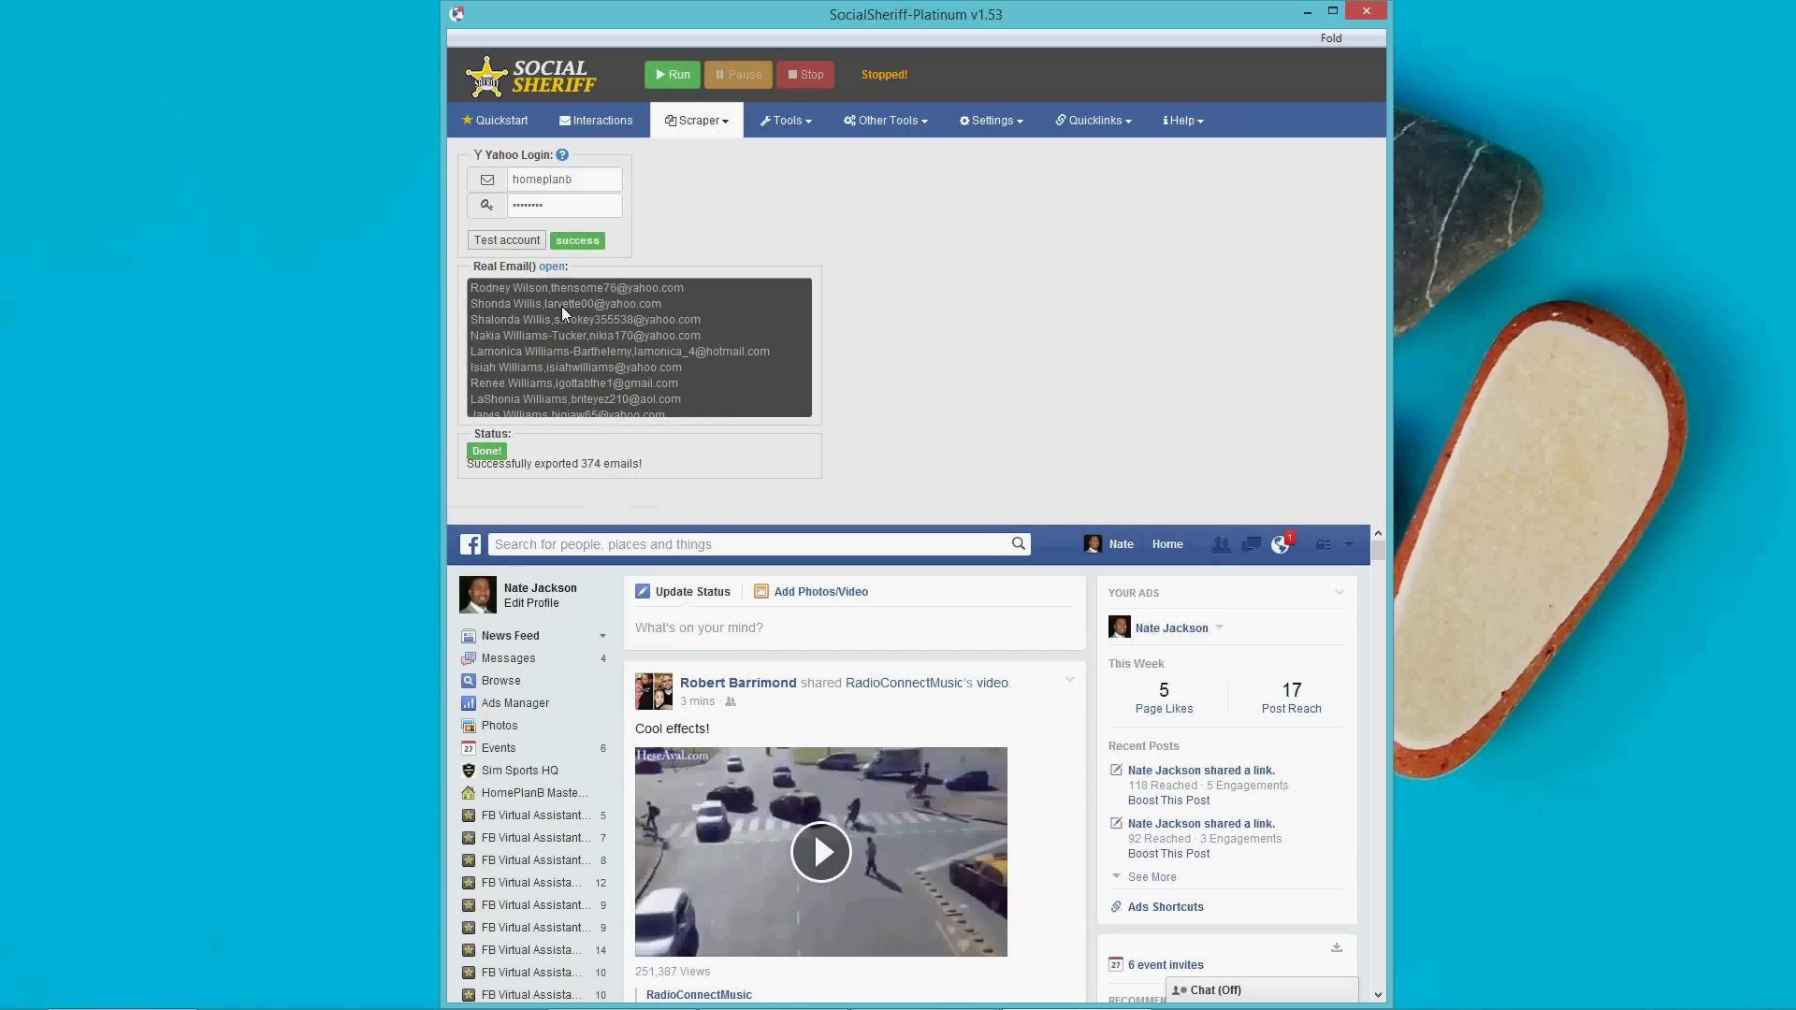
pyautogui.scroll(-10, 561, 306)
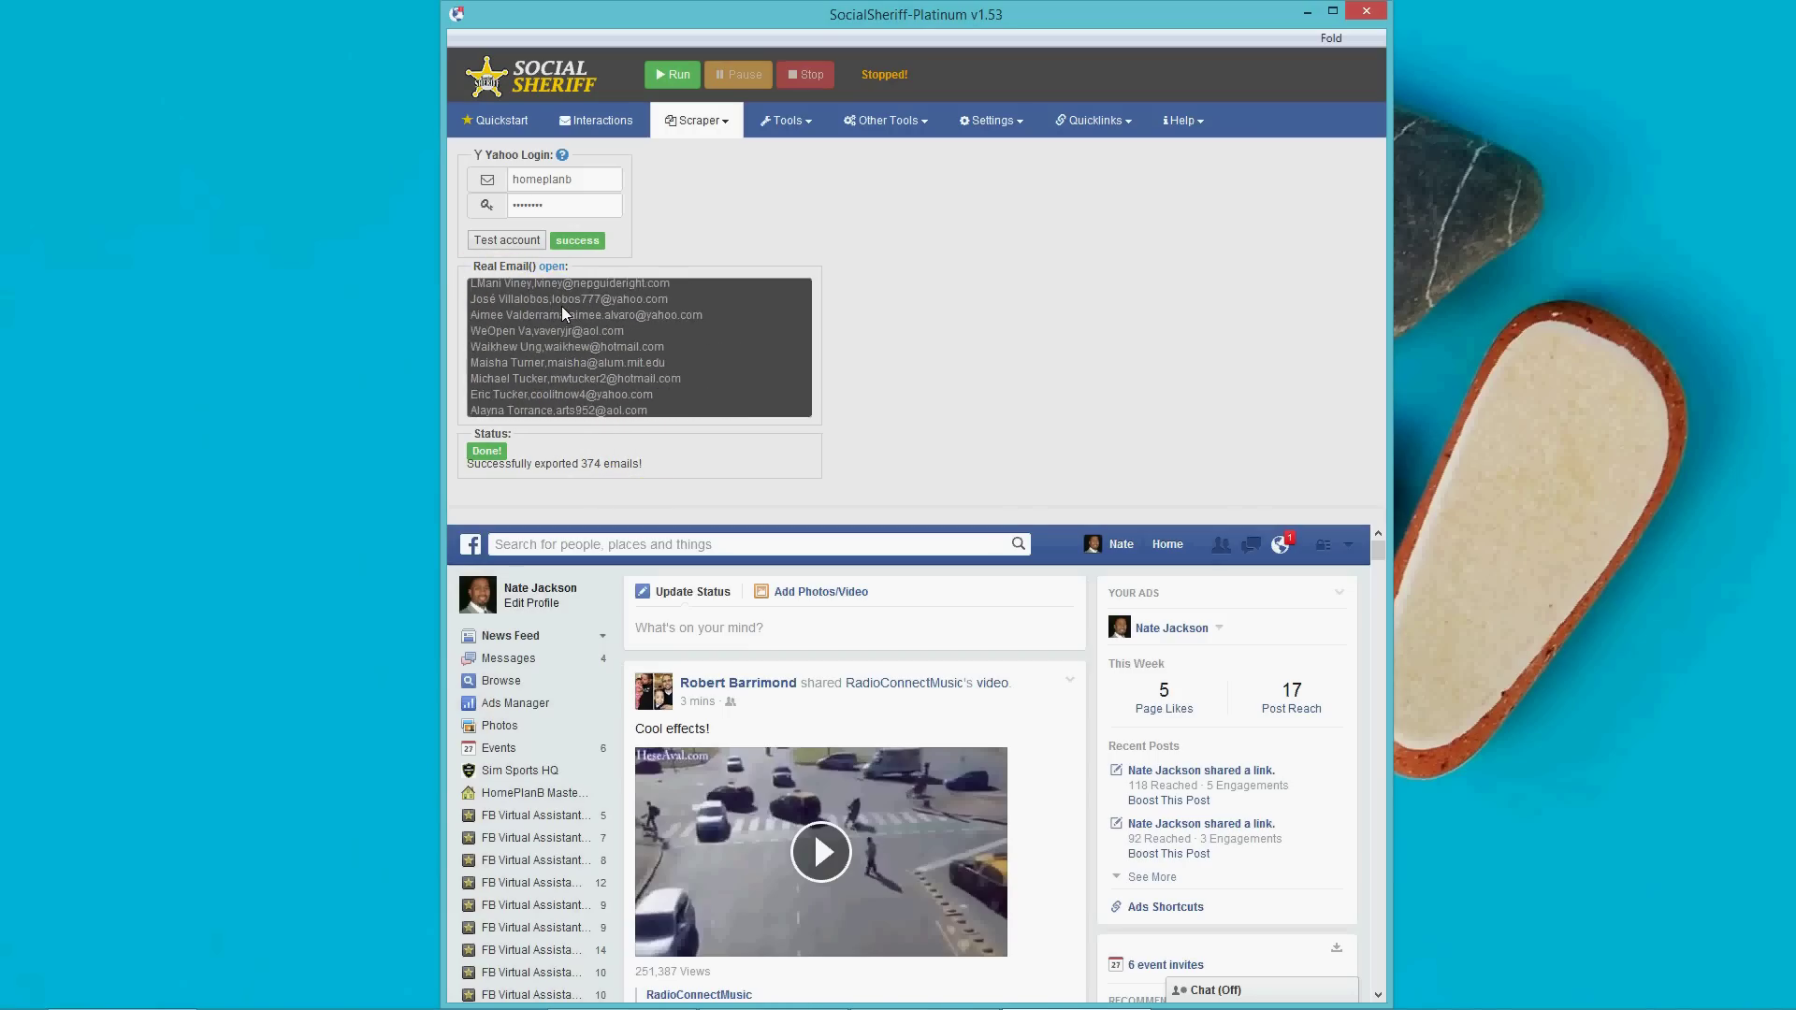
pyautogui.scroll(-10, 561, 305)
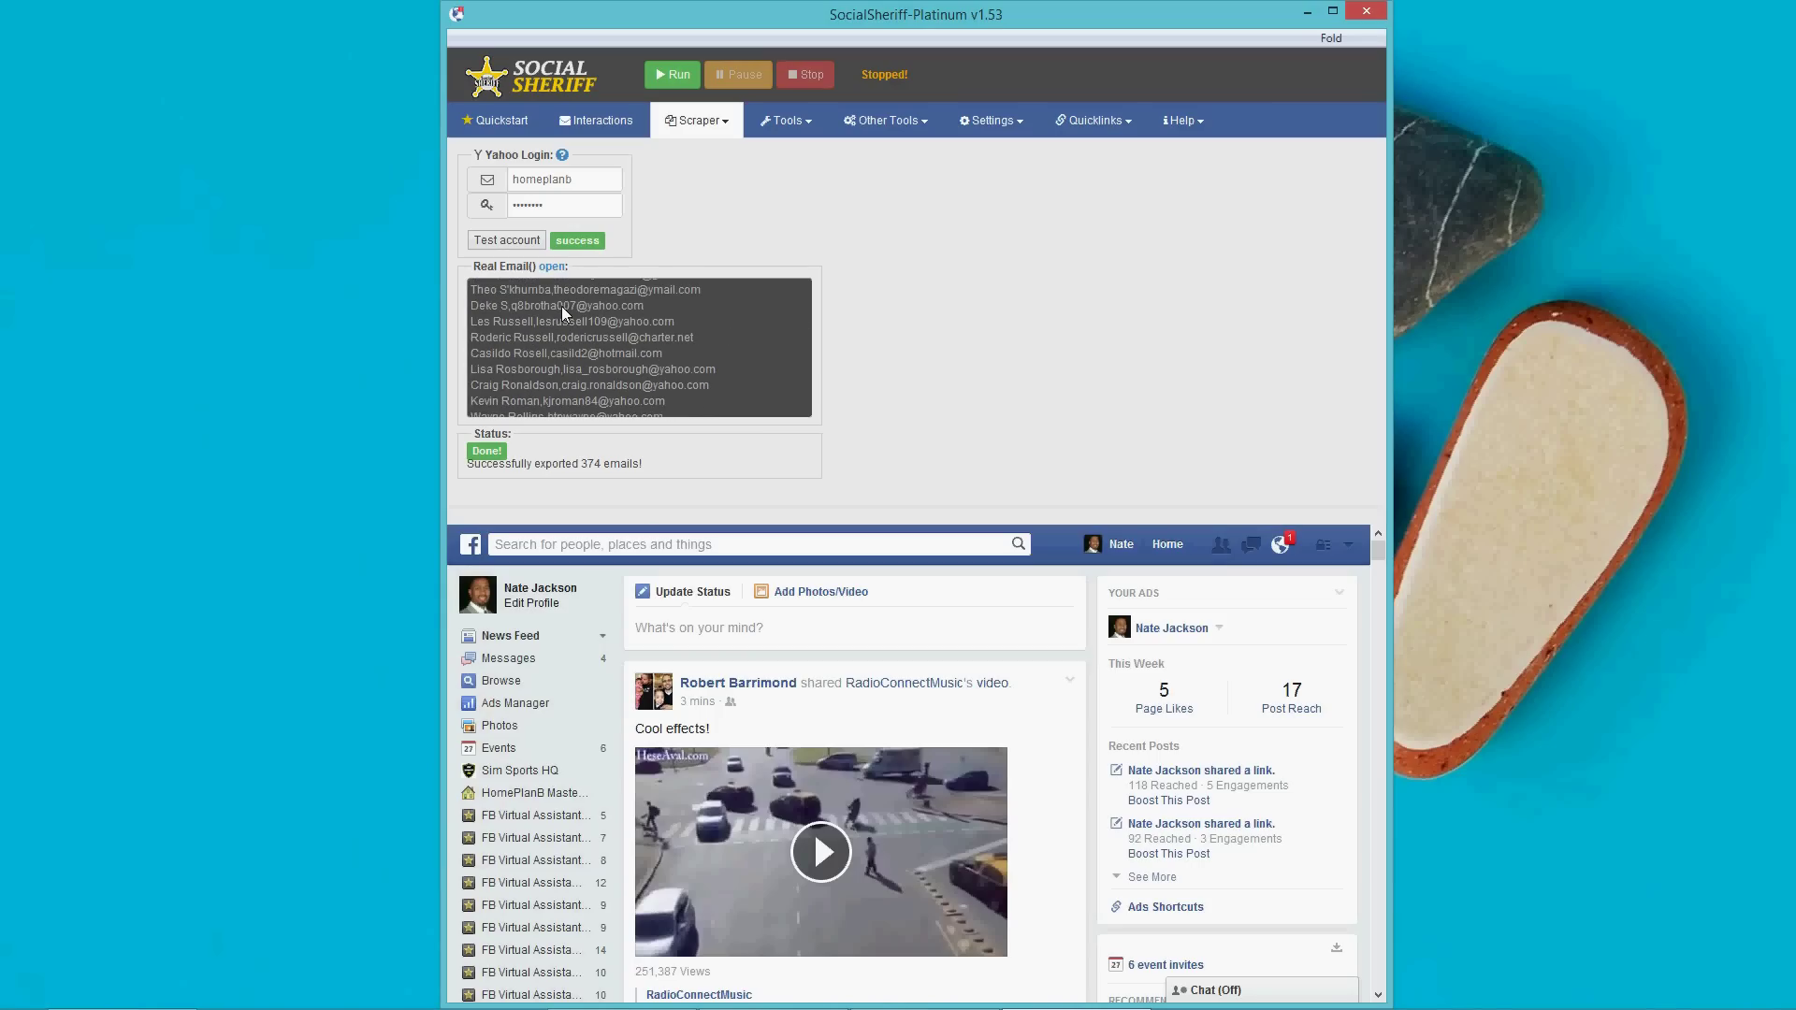
pyautogui.scroll(-10, 561, 308)
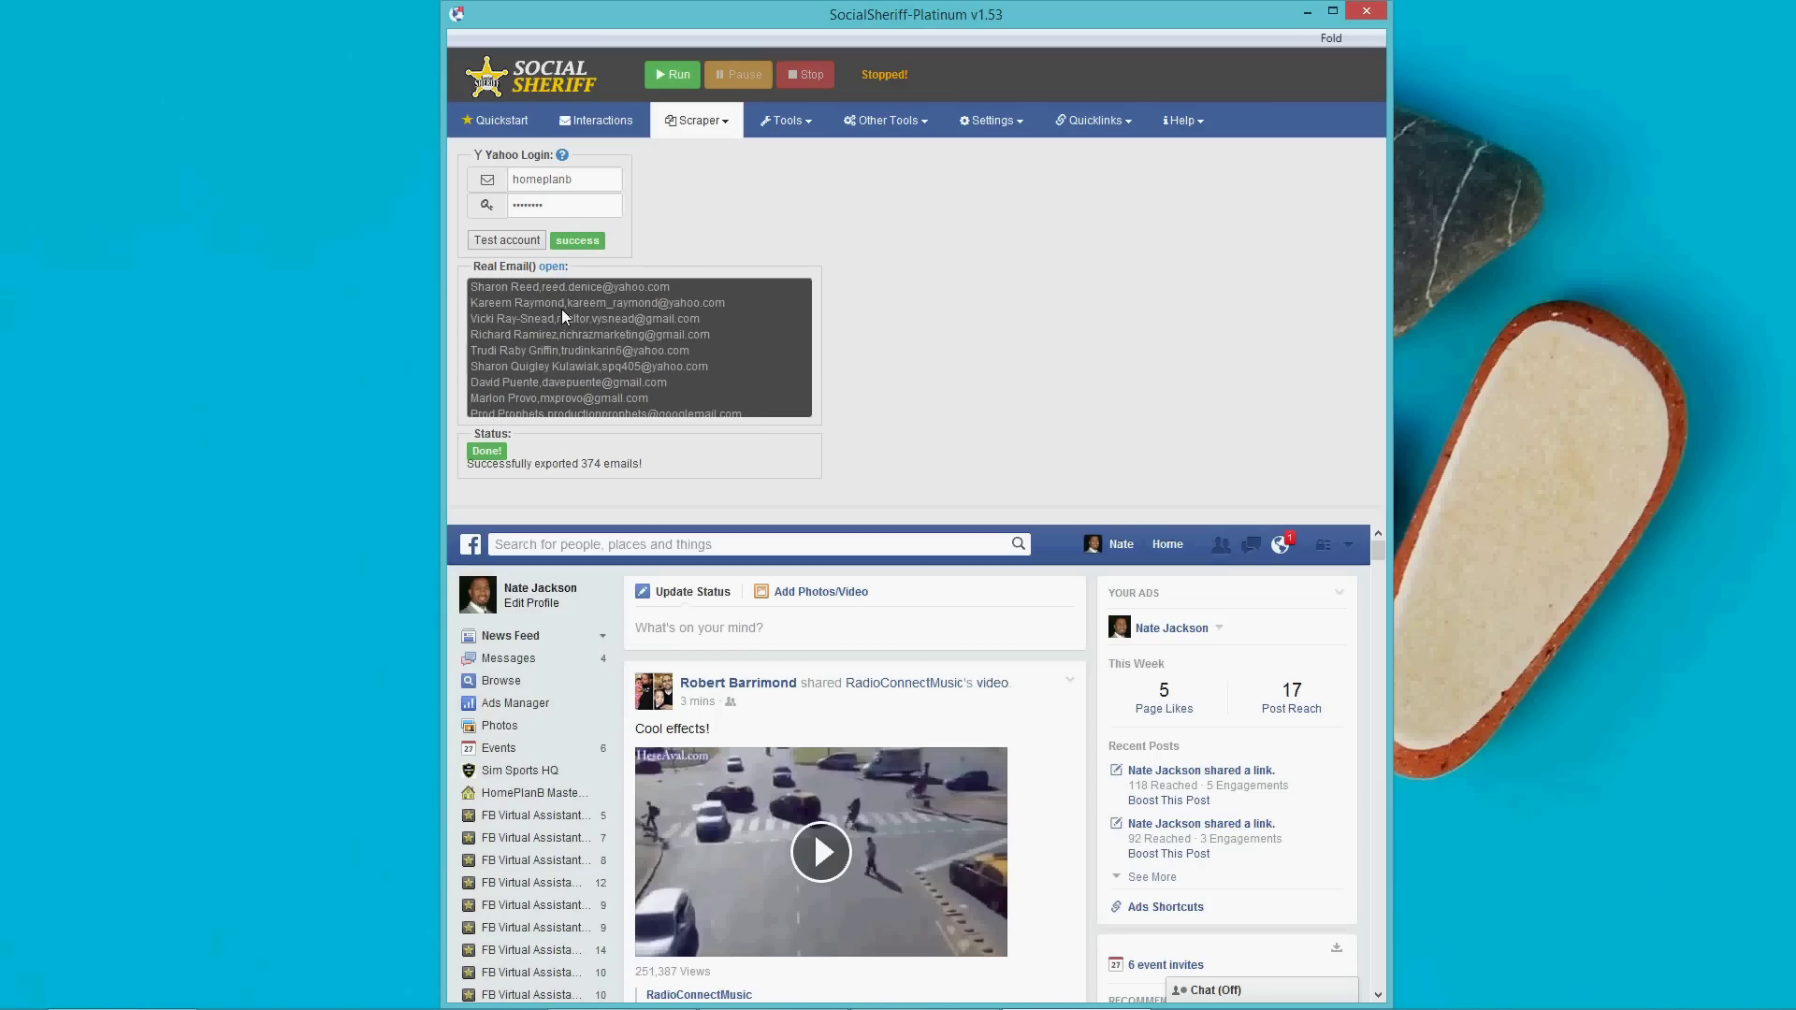
pyautogui.scroll(-10, 562, 317)
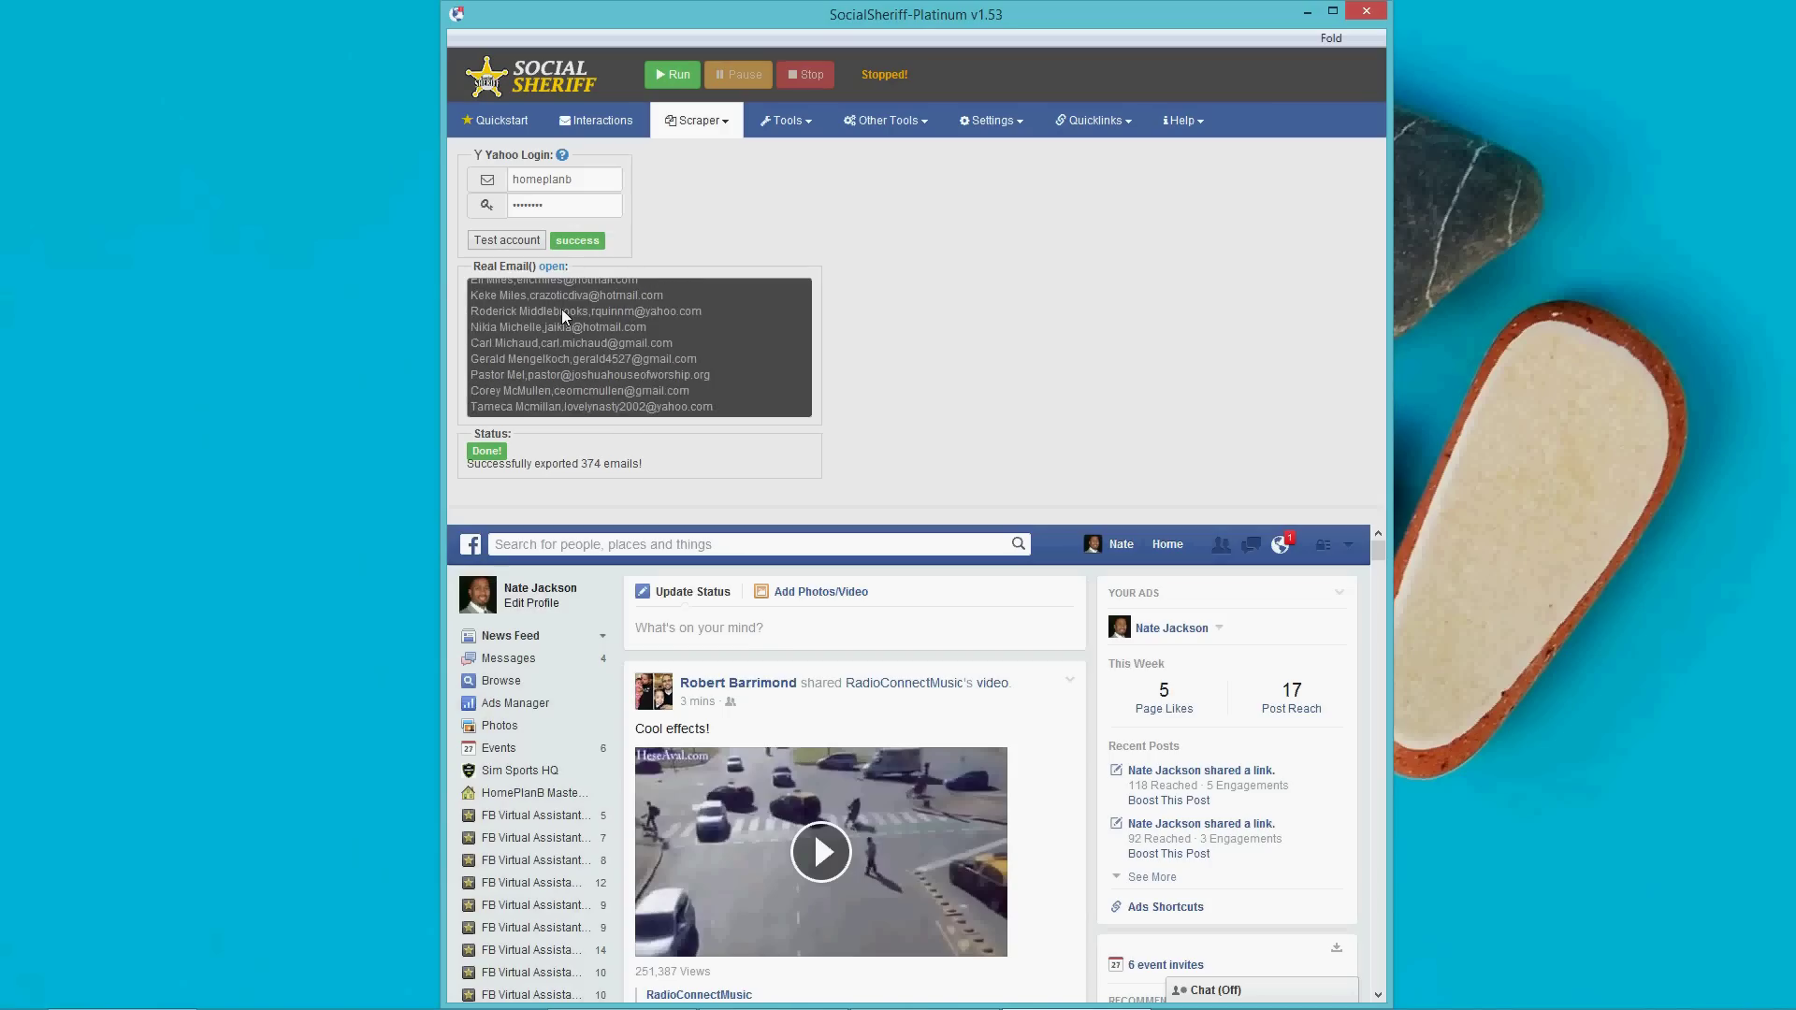
pyautogui.scroll(-8, 562, 317)
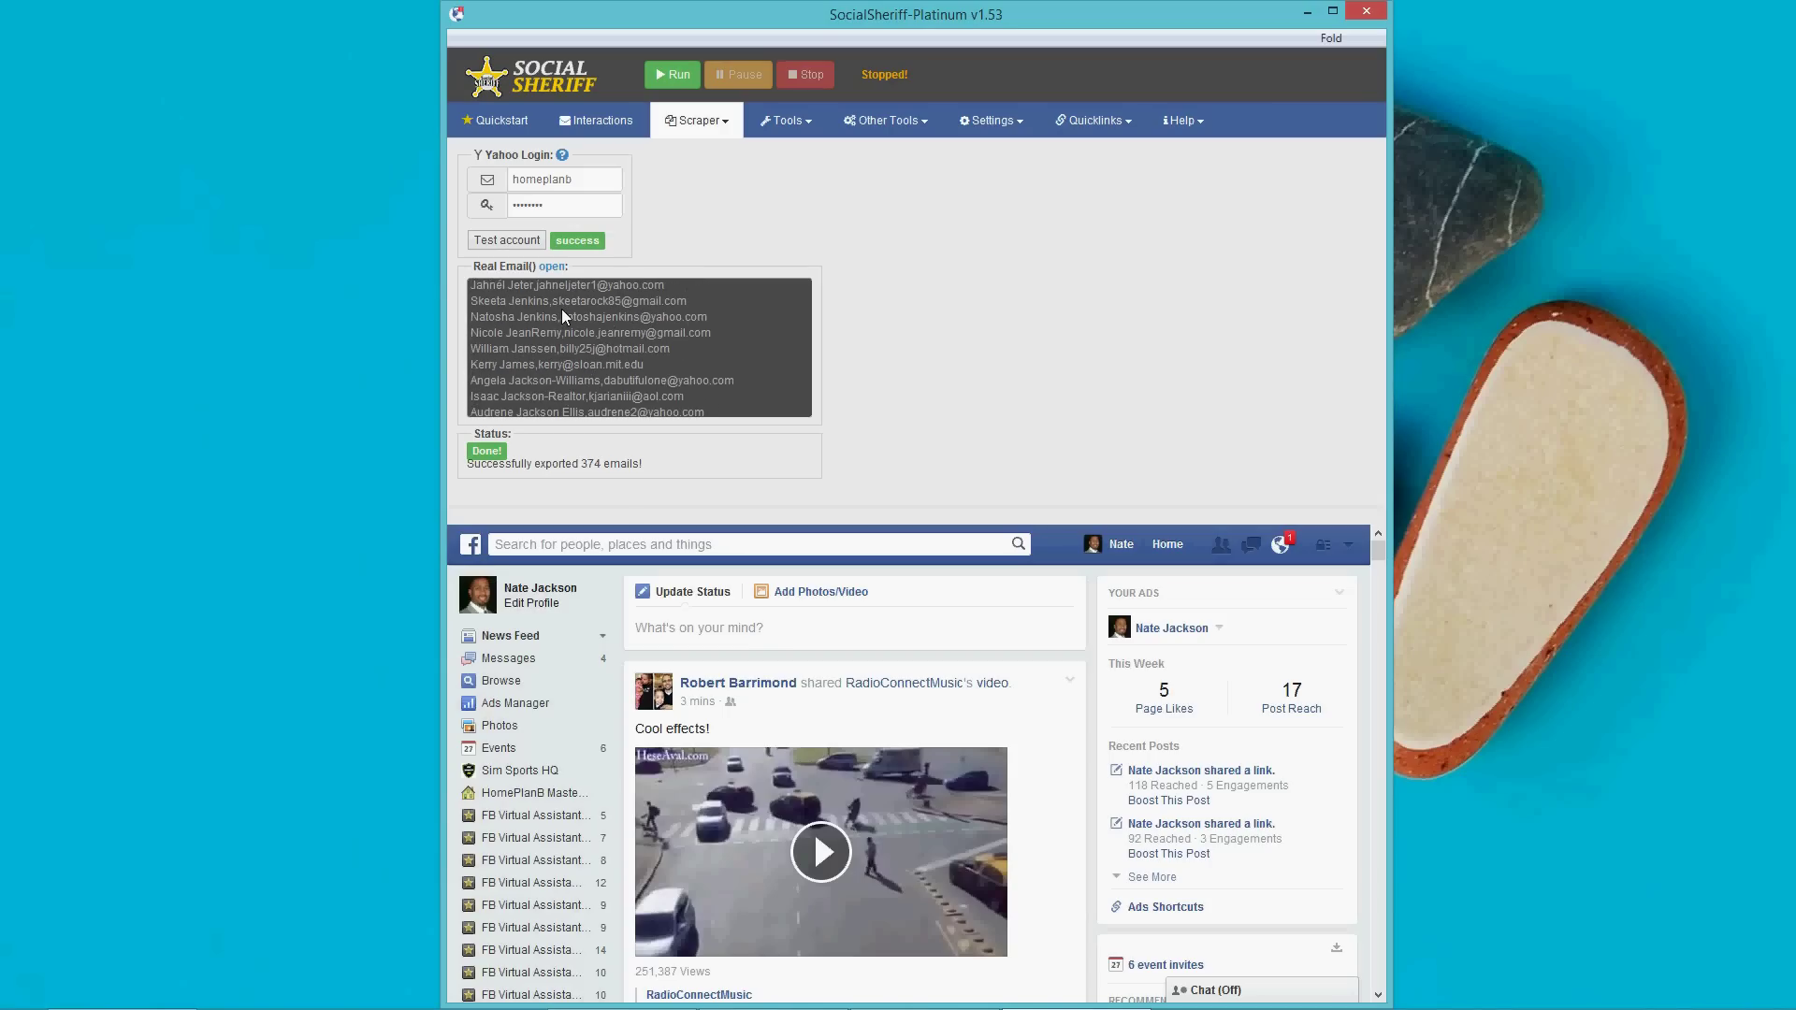
# Open the My friends real email table and select every Name and Email row.
pyautogui.click(553, 268)
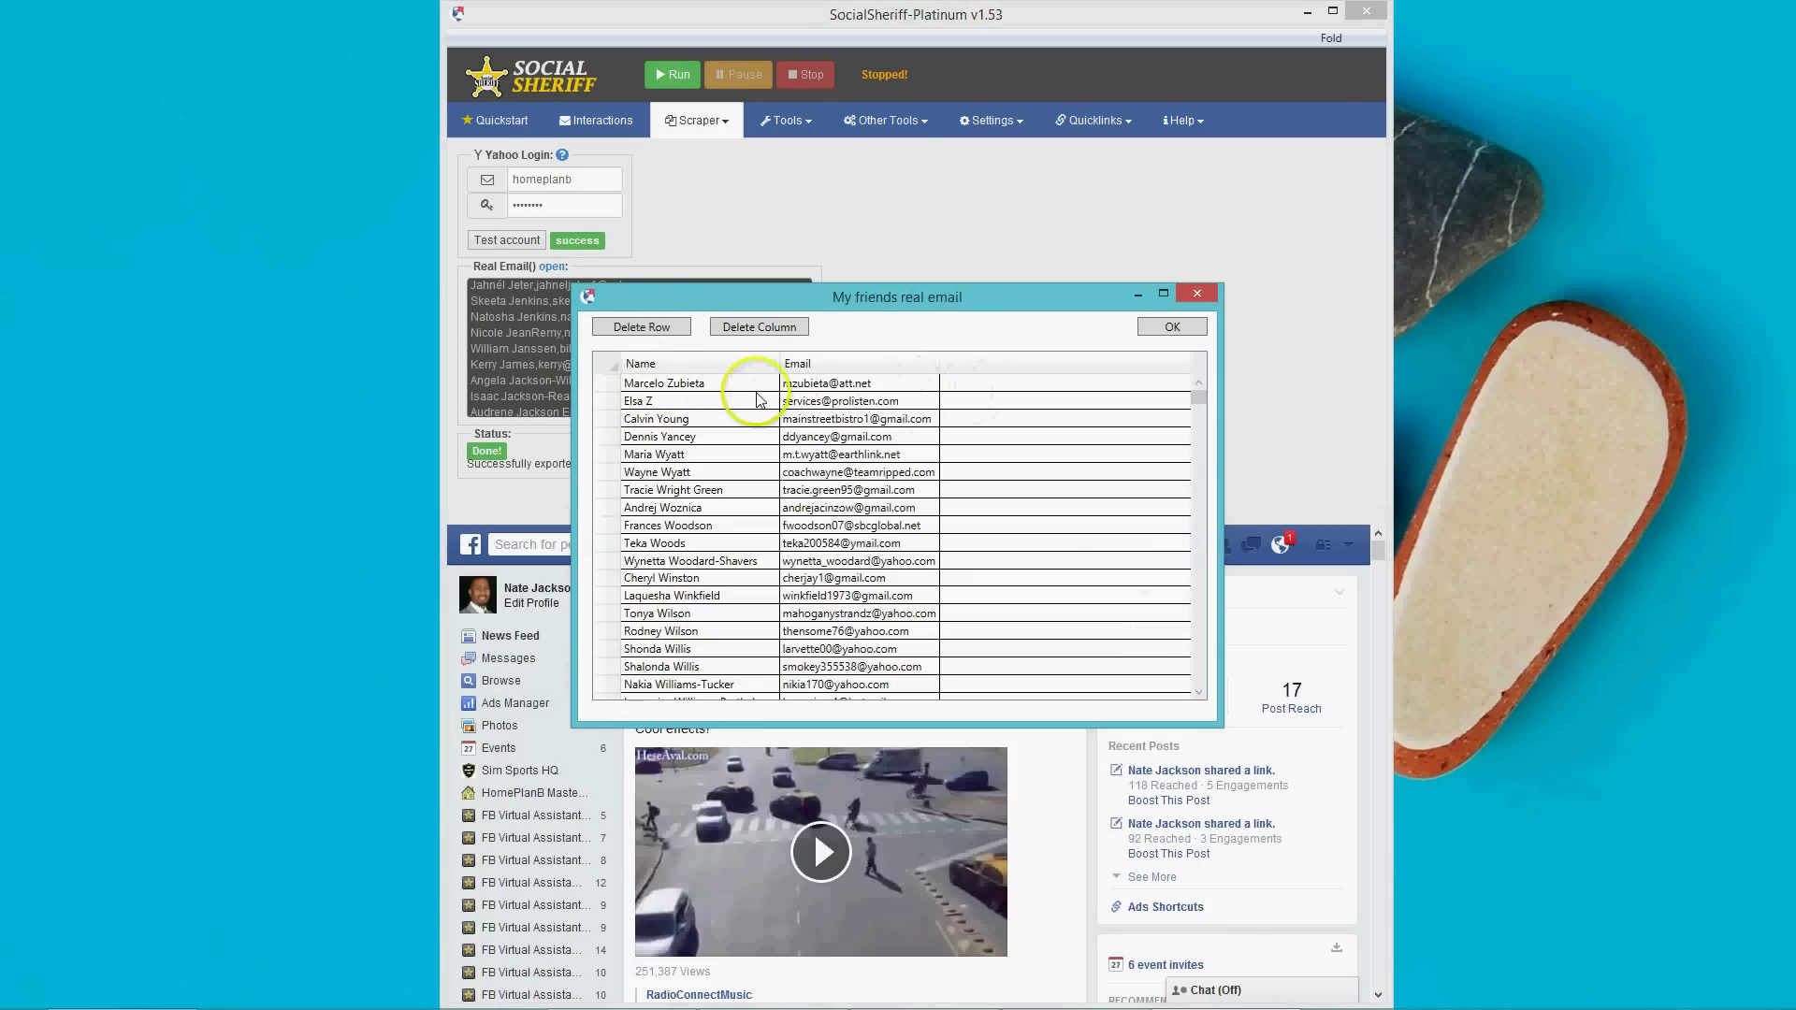
pyautogui.moveTo(640, 384); pyautogui.dragTo(999, 716)
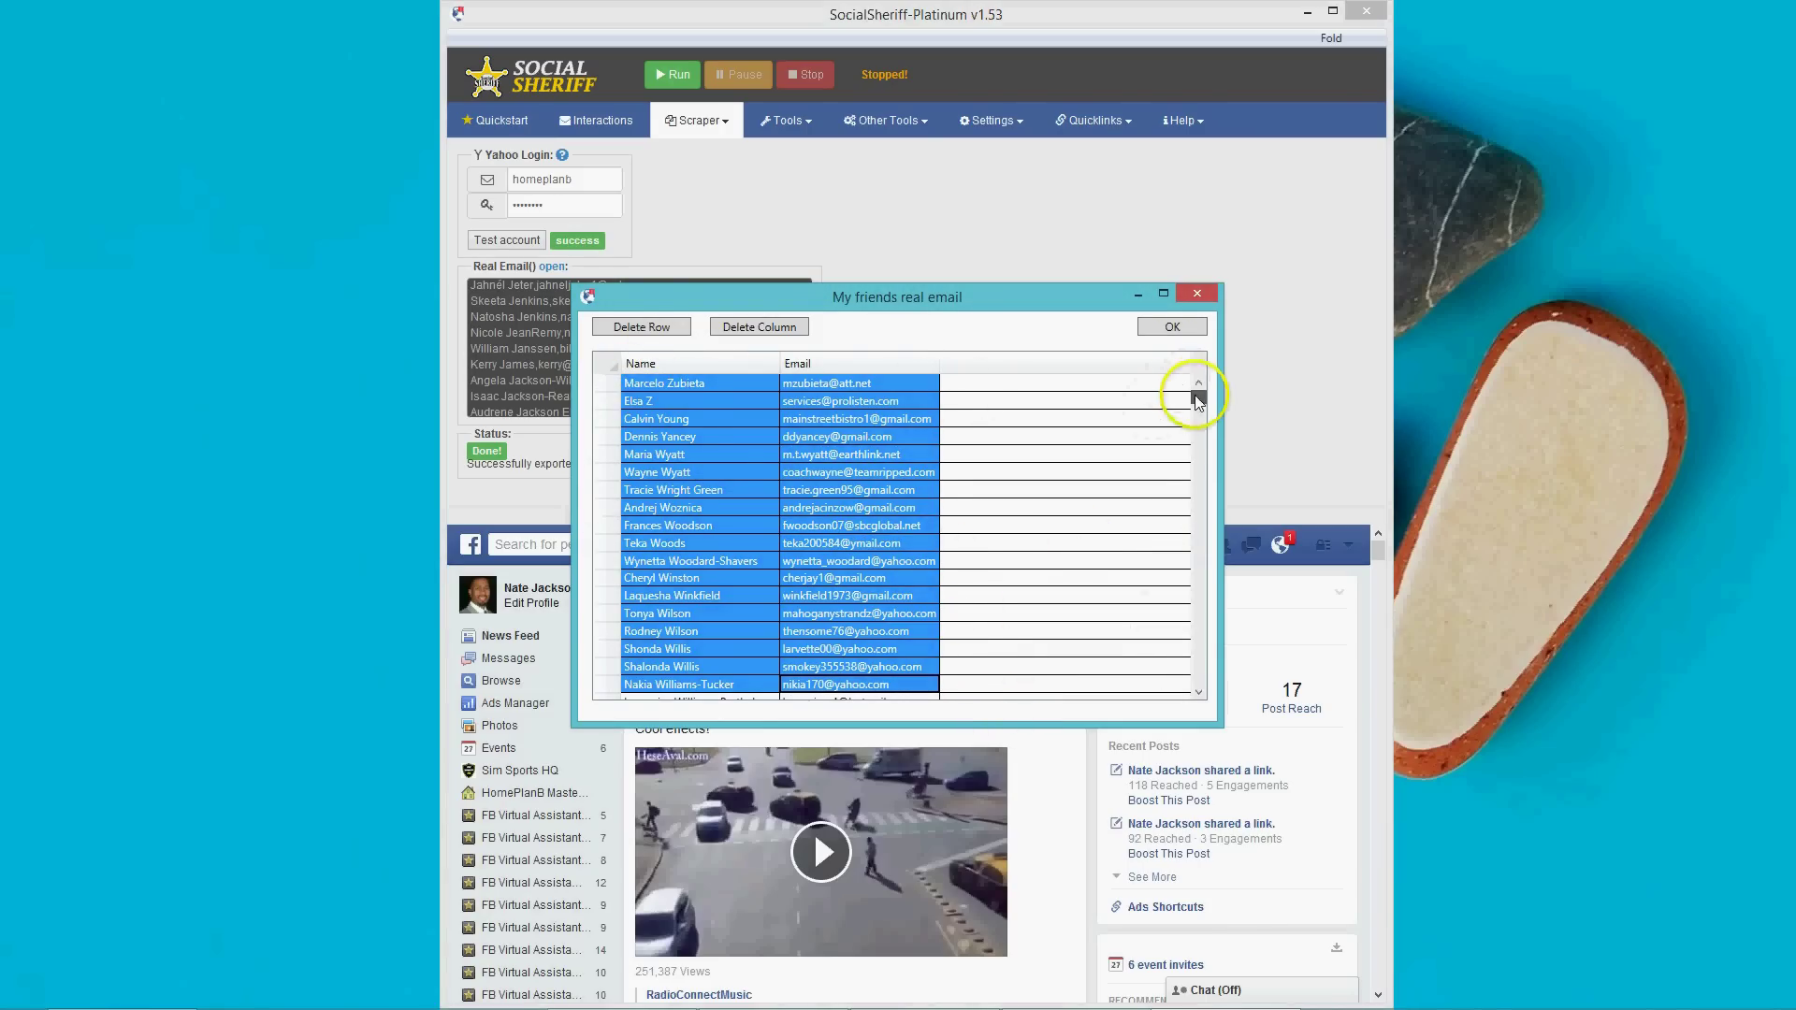
pyautogui.moveTo(1198, 397); pyautogui.dragTo(1192, 736)
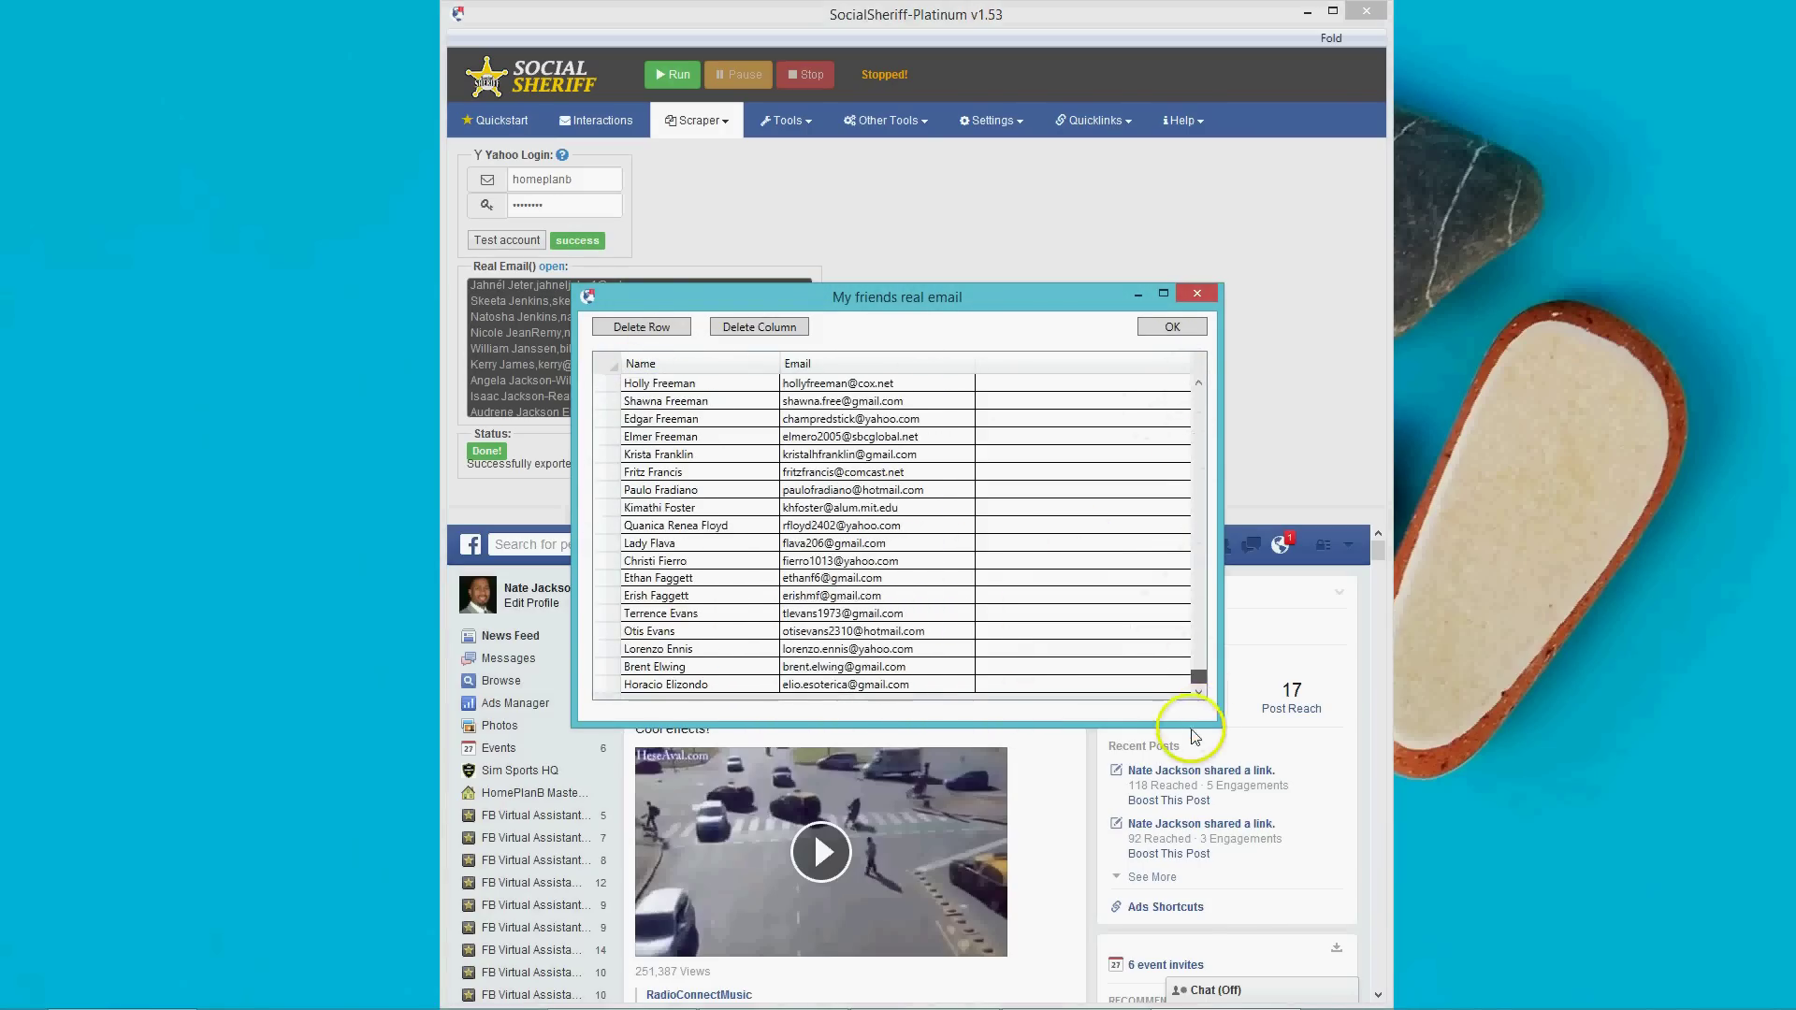
pyautogui.keyDown('shift'); pyautogui.click(936, 685); pyautogui.keyUp('shift')
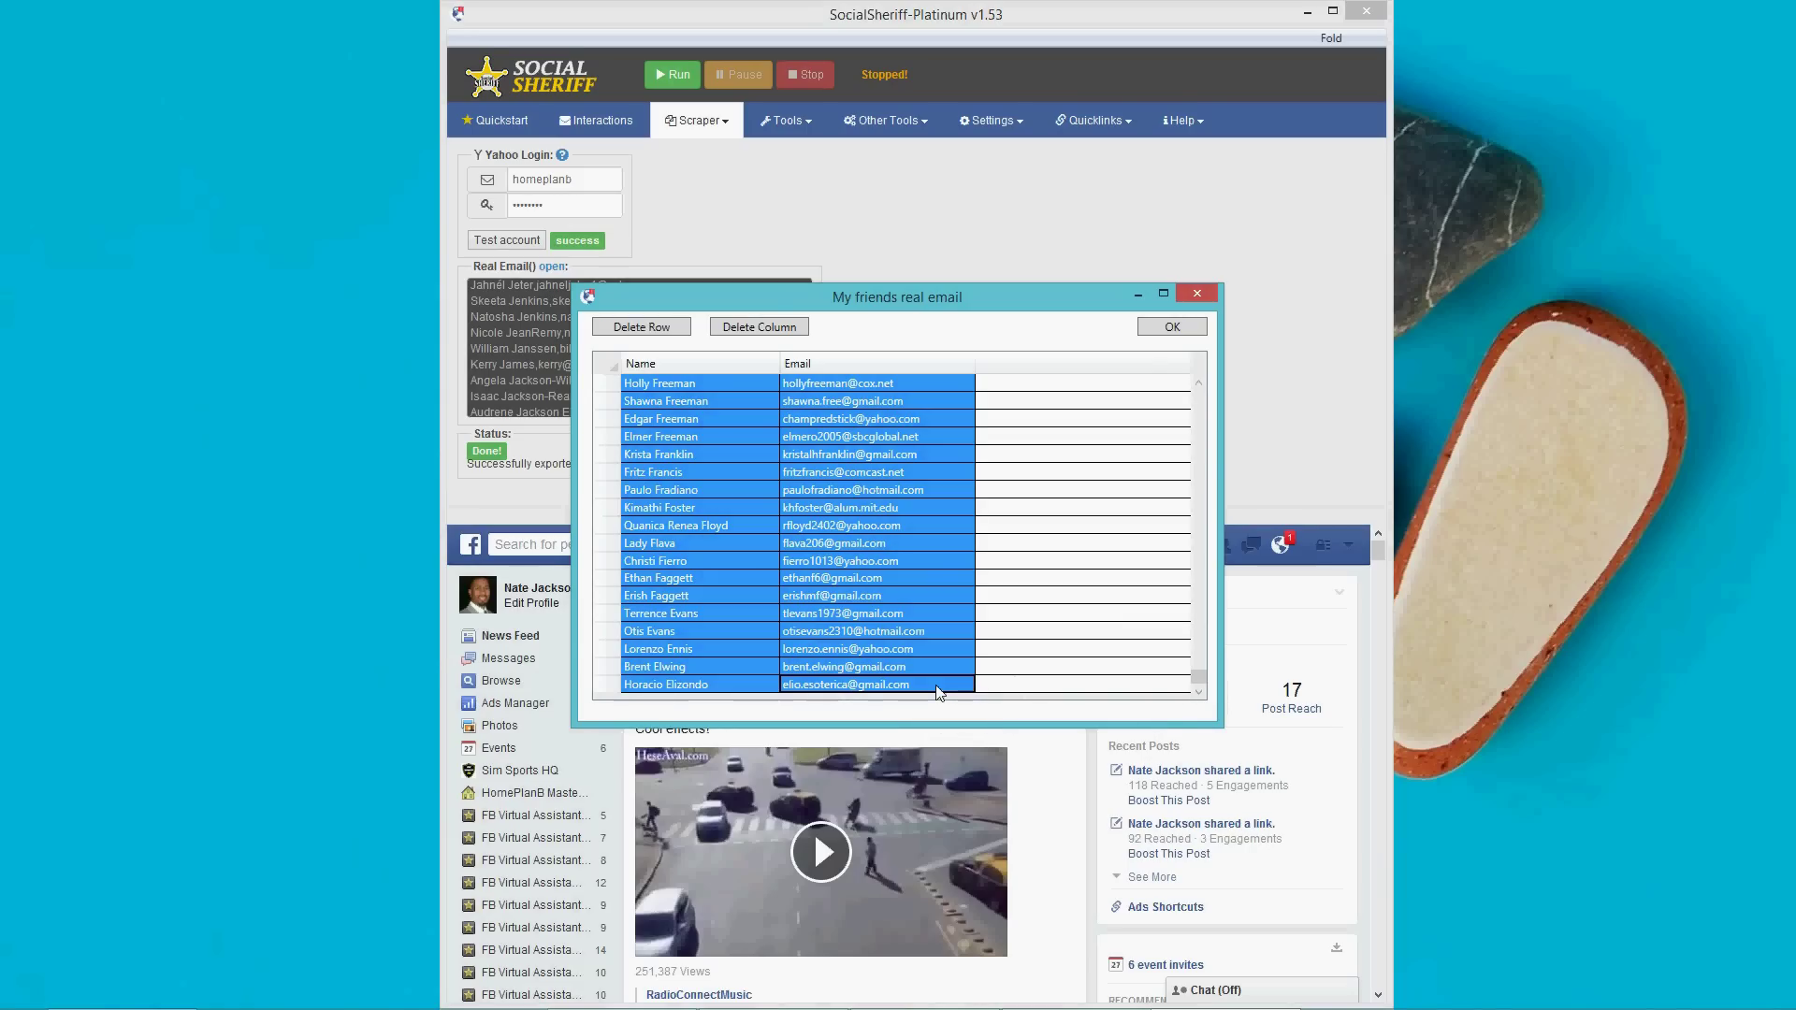
pyautogui.moveTo(119, 994)
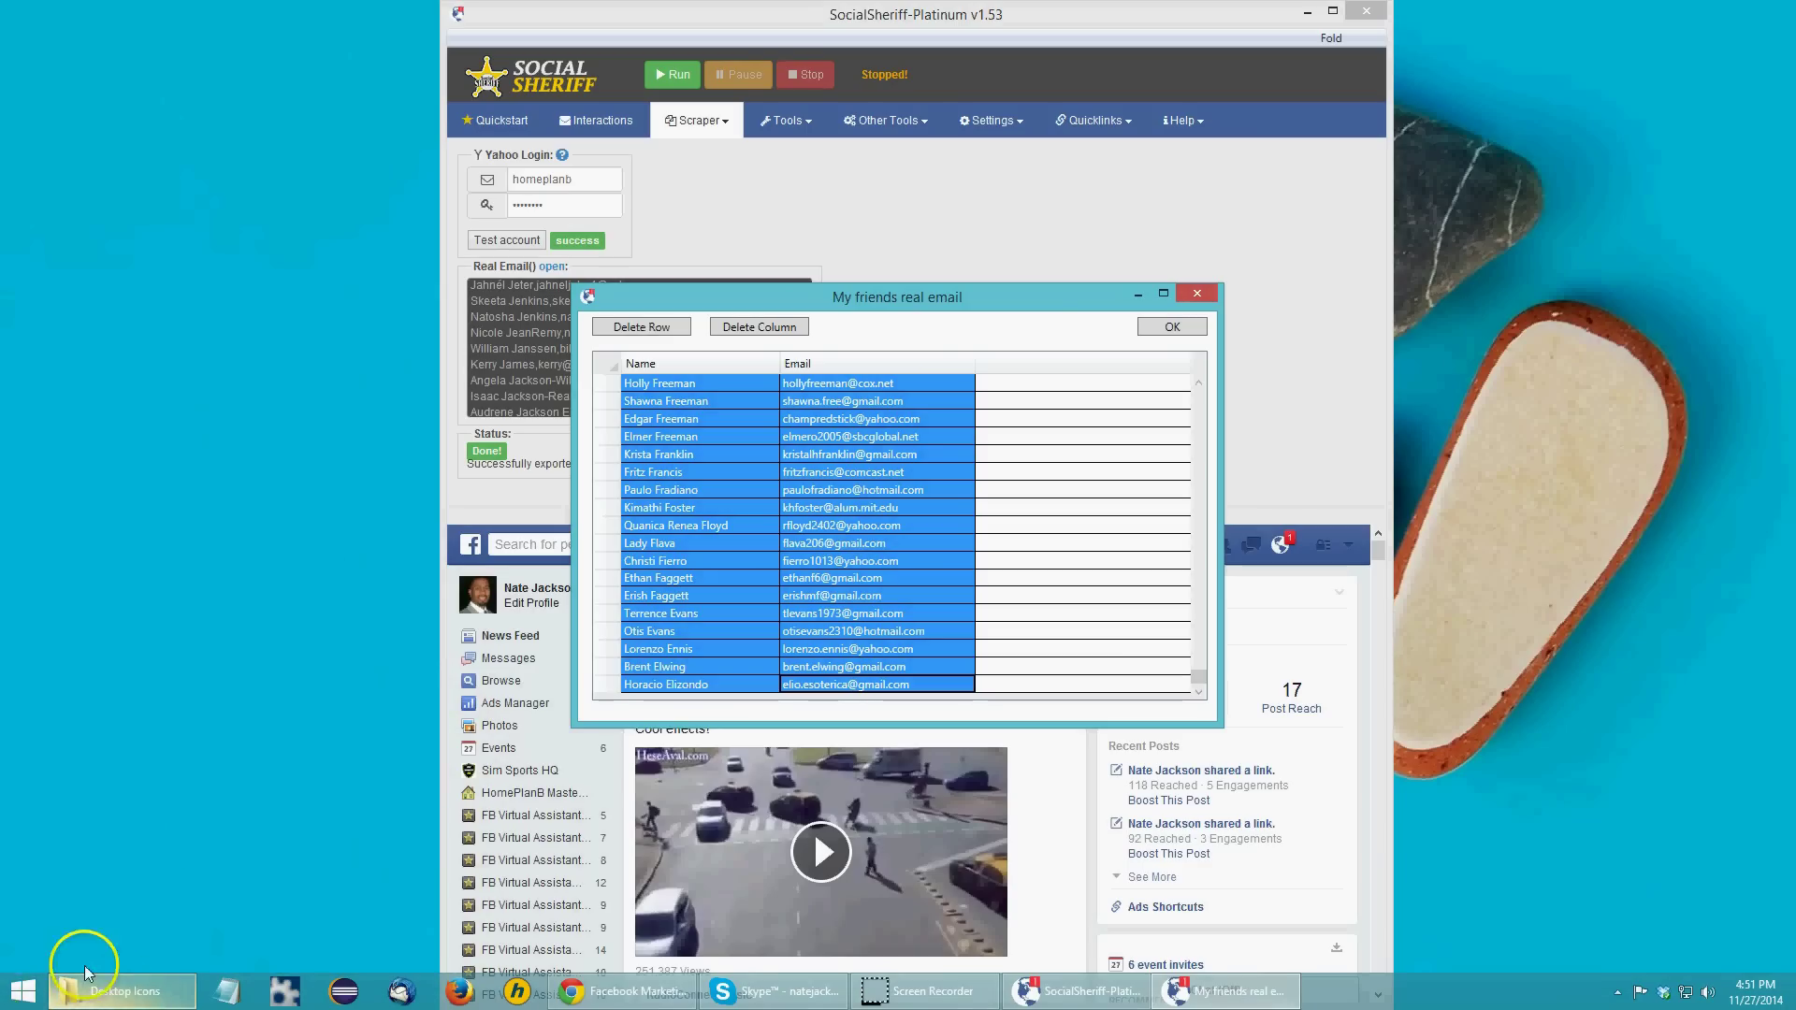
# Paste the copied friend names and emails into the empty Notepad window.
pyautogui.moveTo(686, 1008)
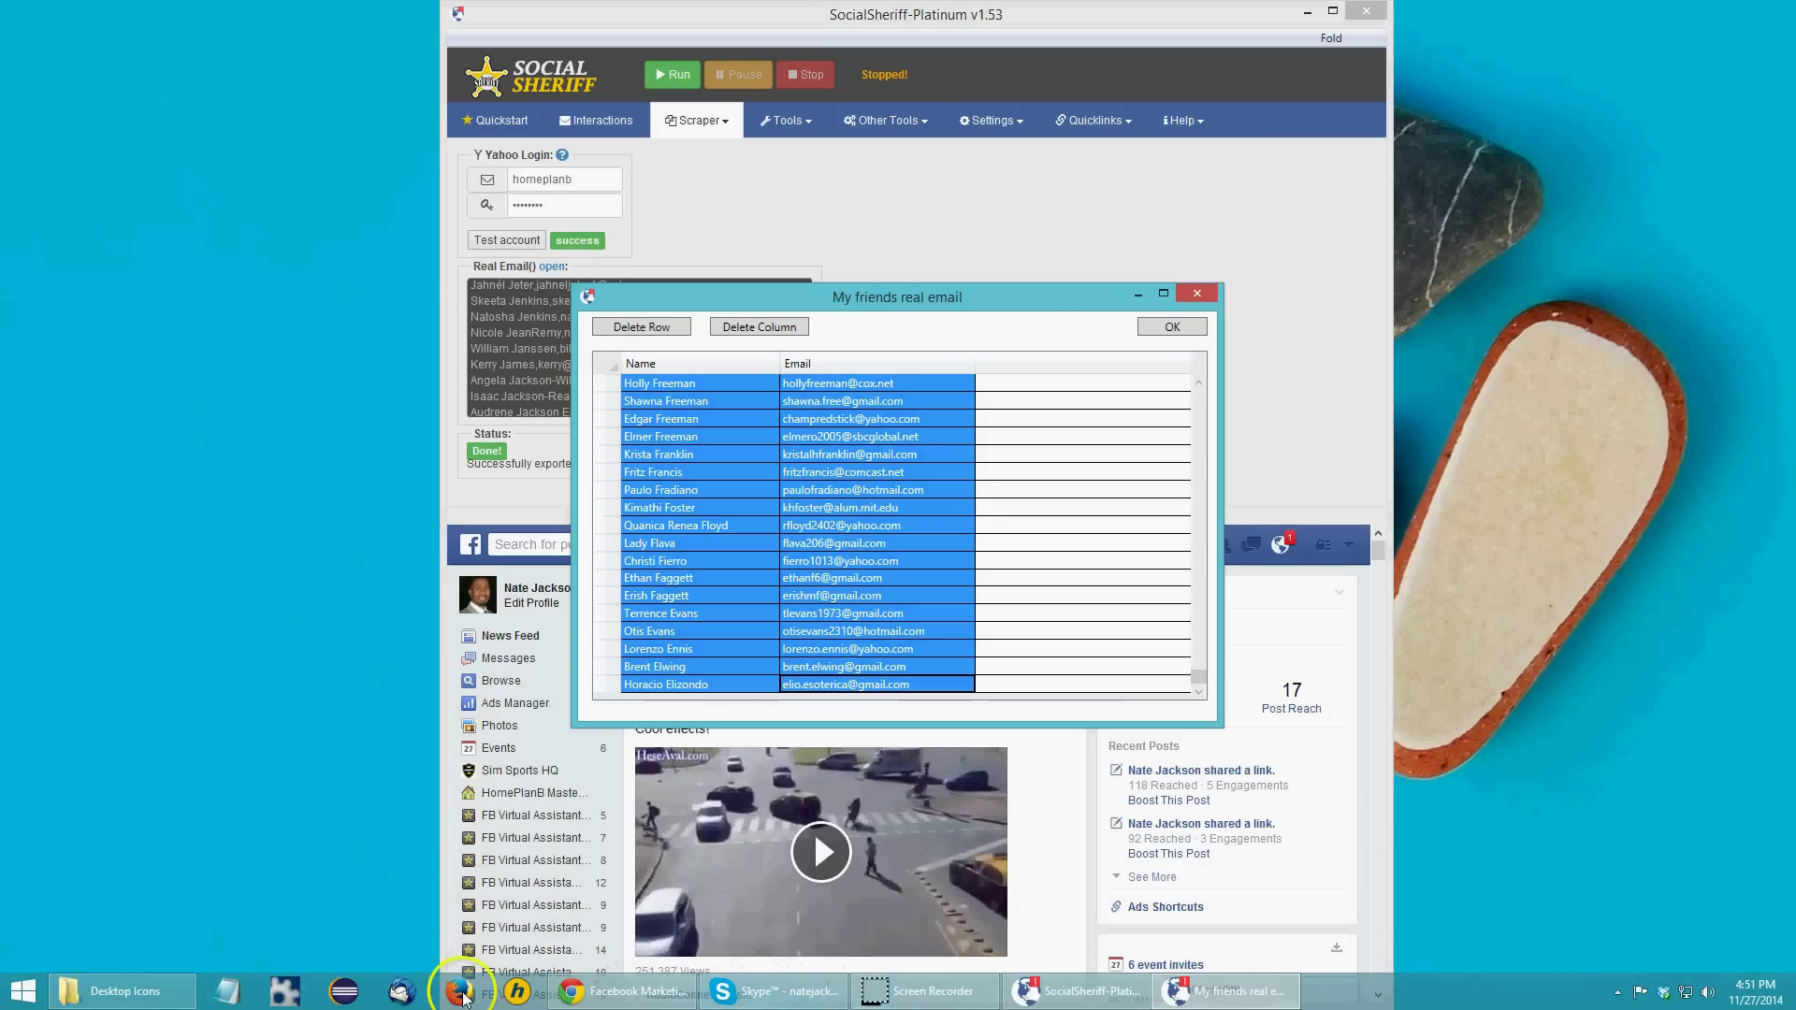
pyautogui.click(235, 994)
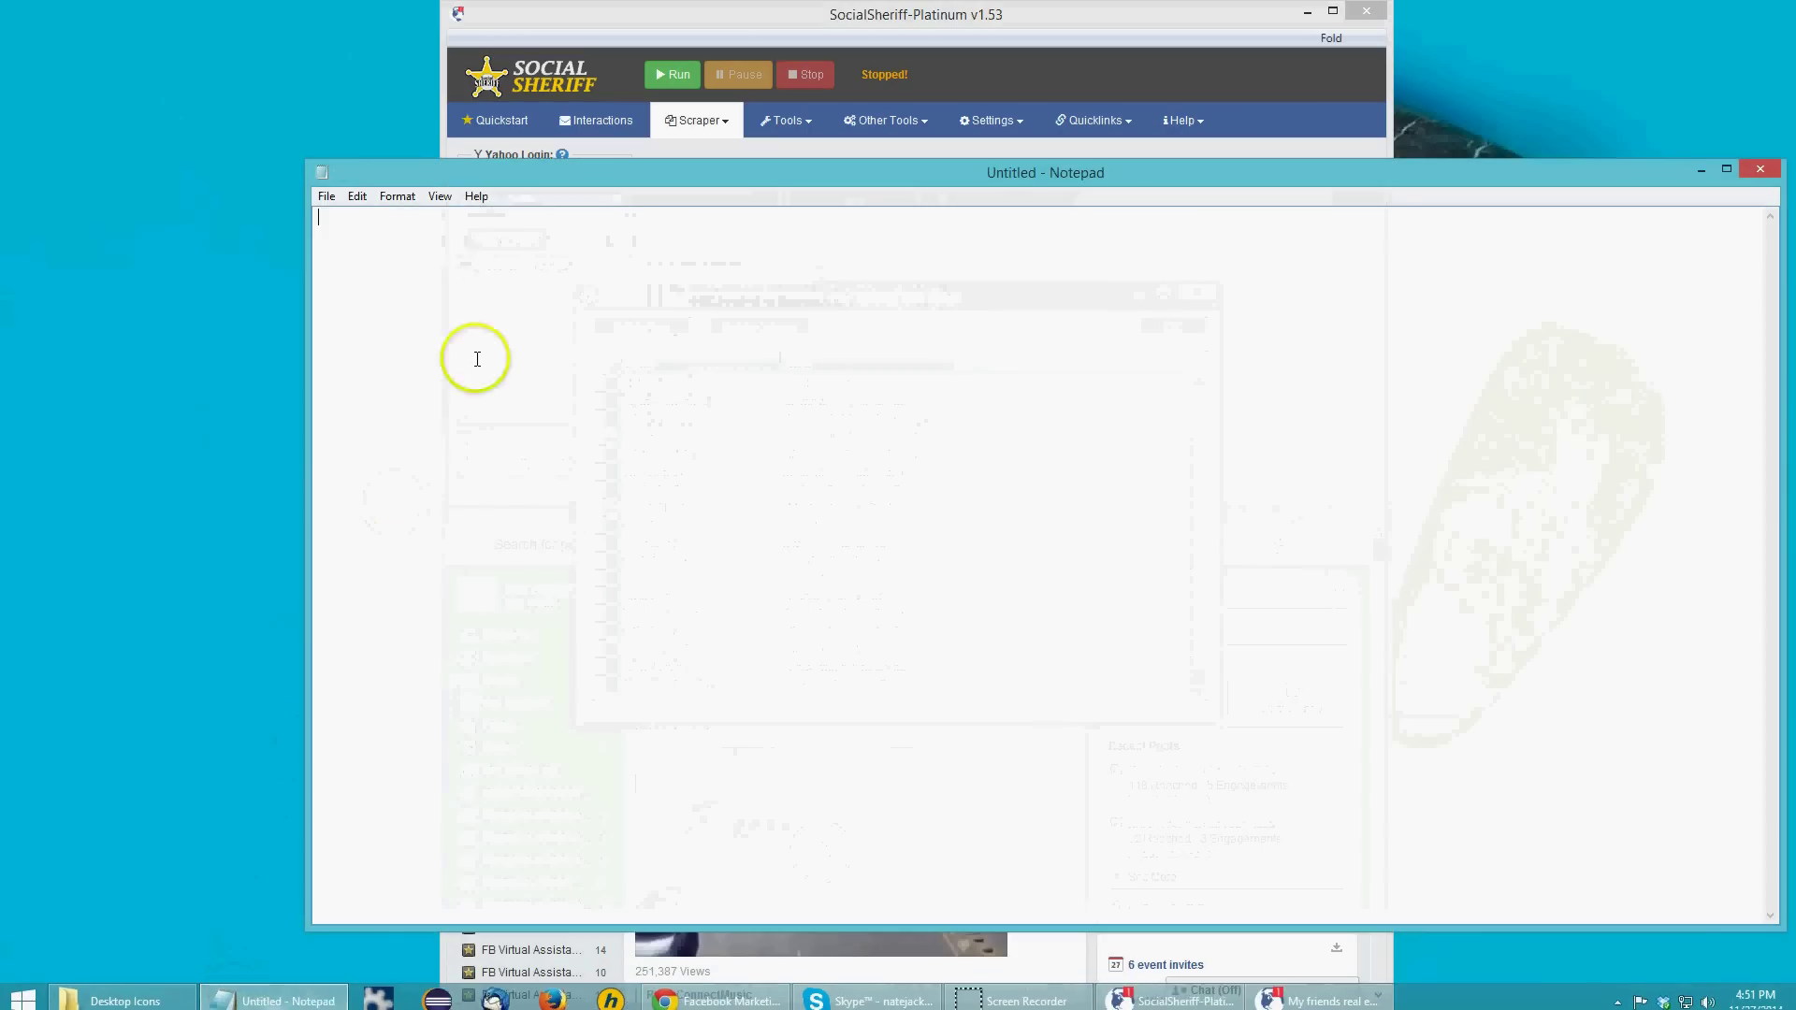
pyautogui.hotkey('ctrl', 'v')
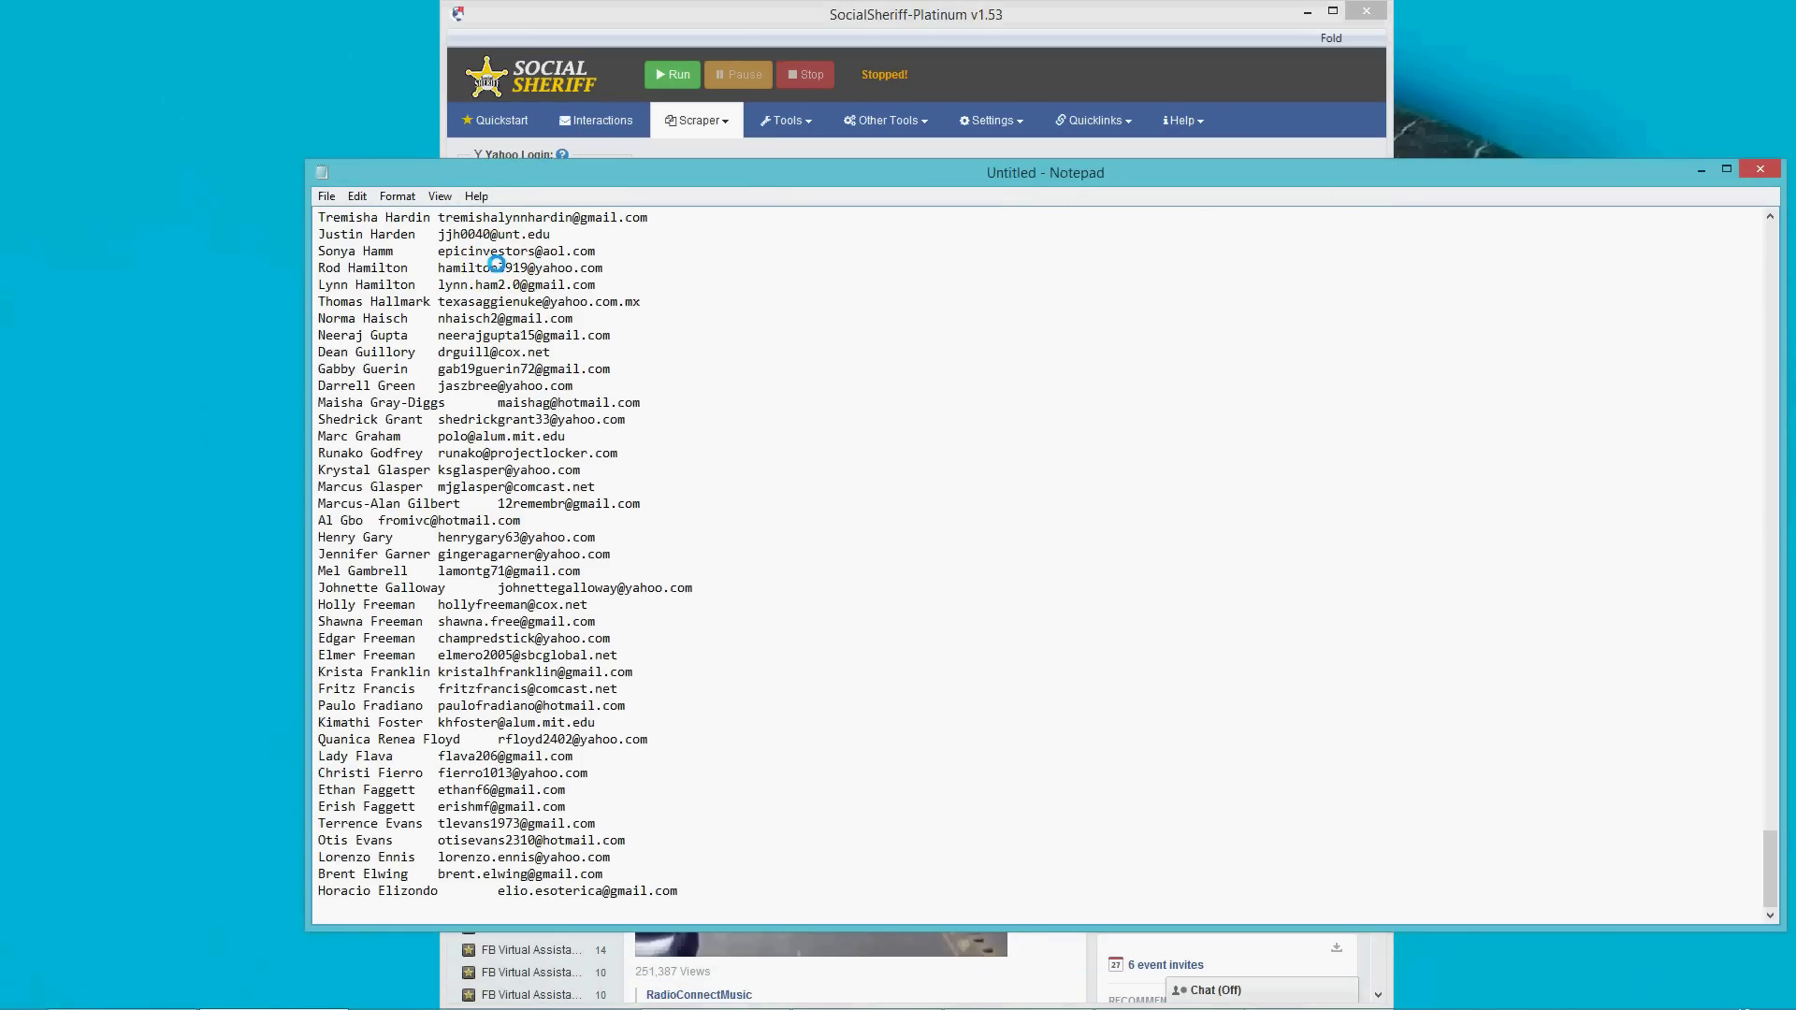
# Try closing the note, backing out of the Save As dialog without saving.
pyautogui.click(1760, 170)
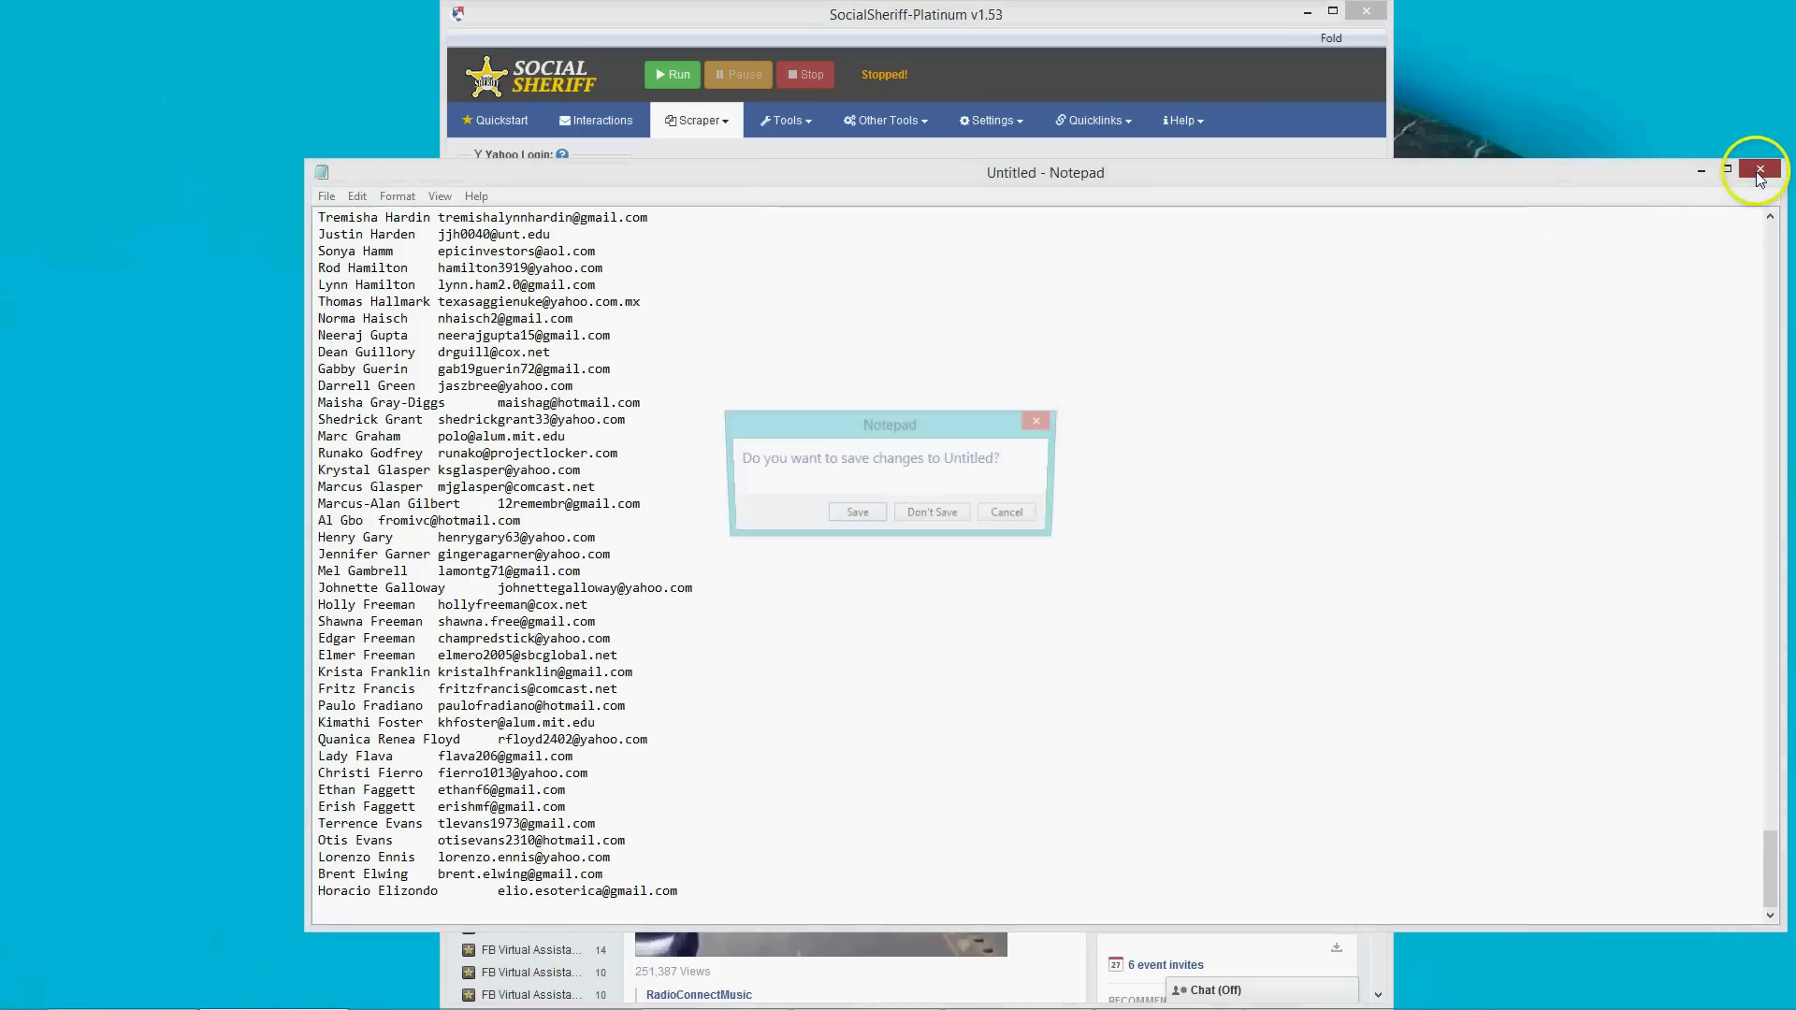
pyautogui.click(855, 516)
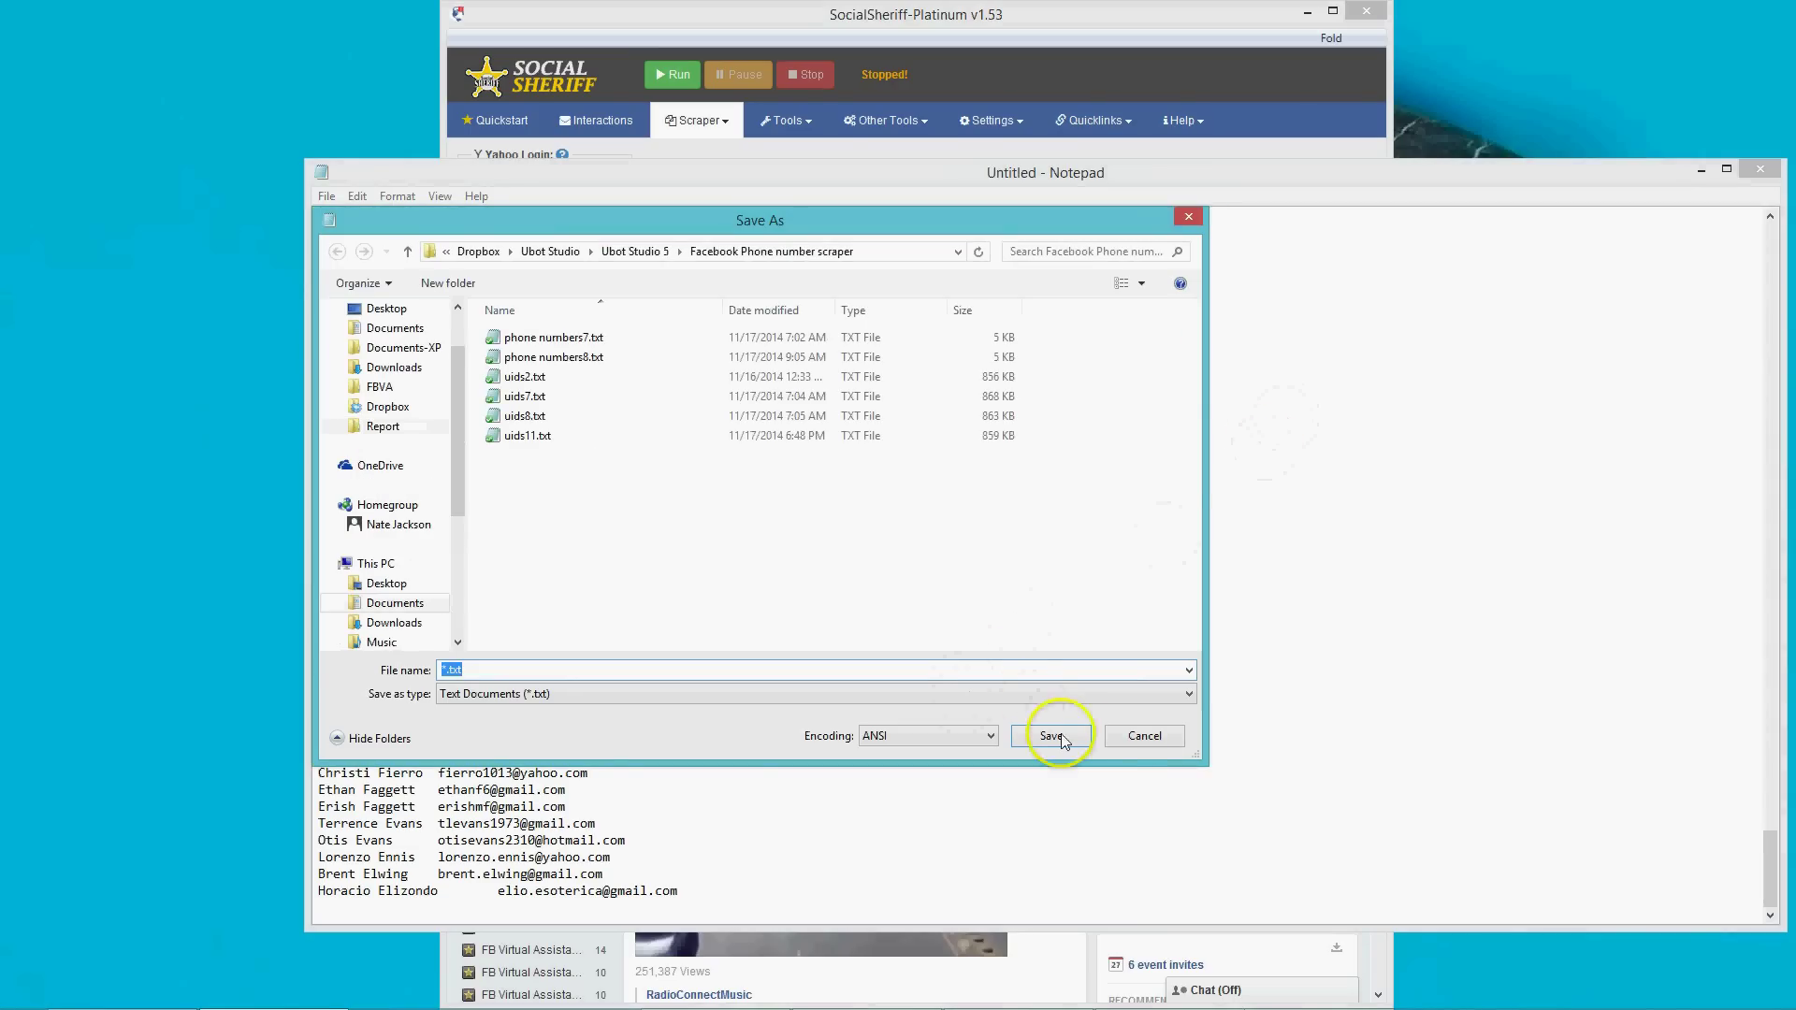
pyautogui.click(1144, 736)
pyautogui.click(1744, 177)
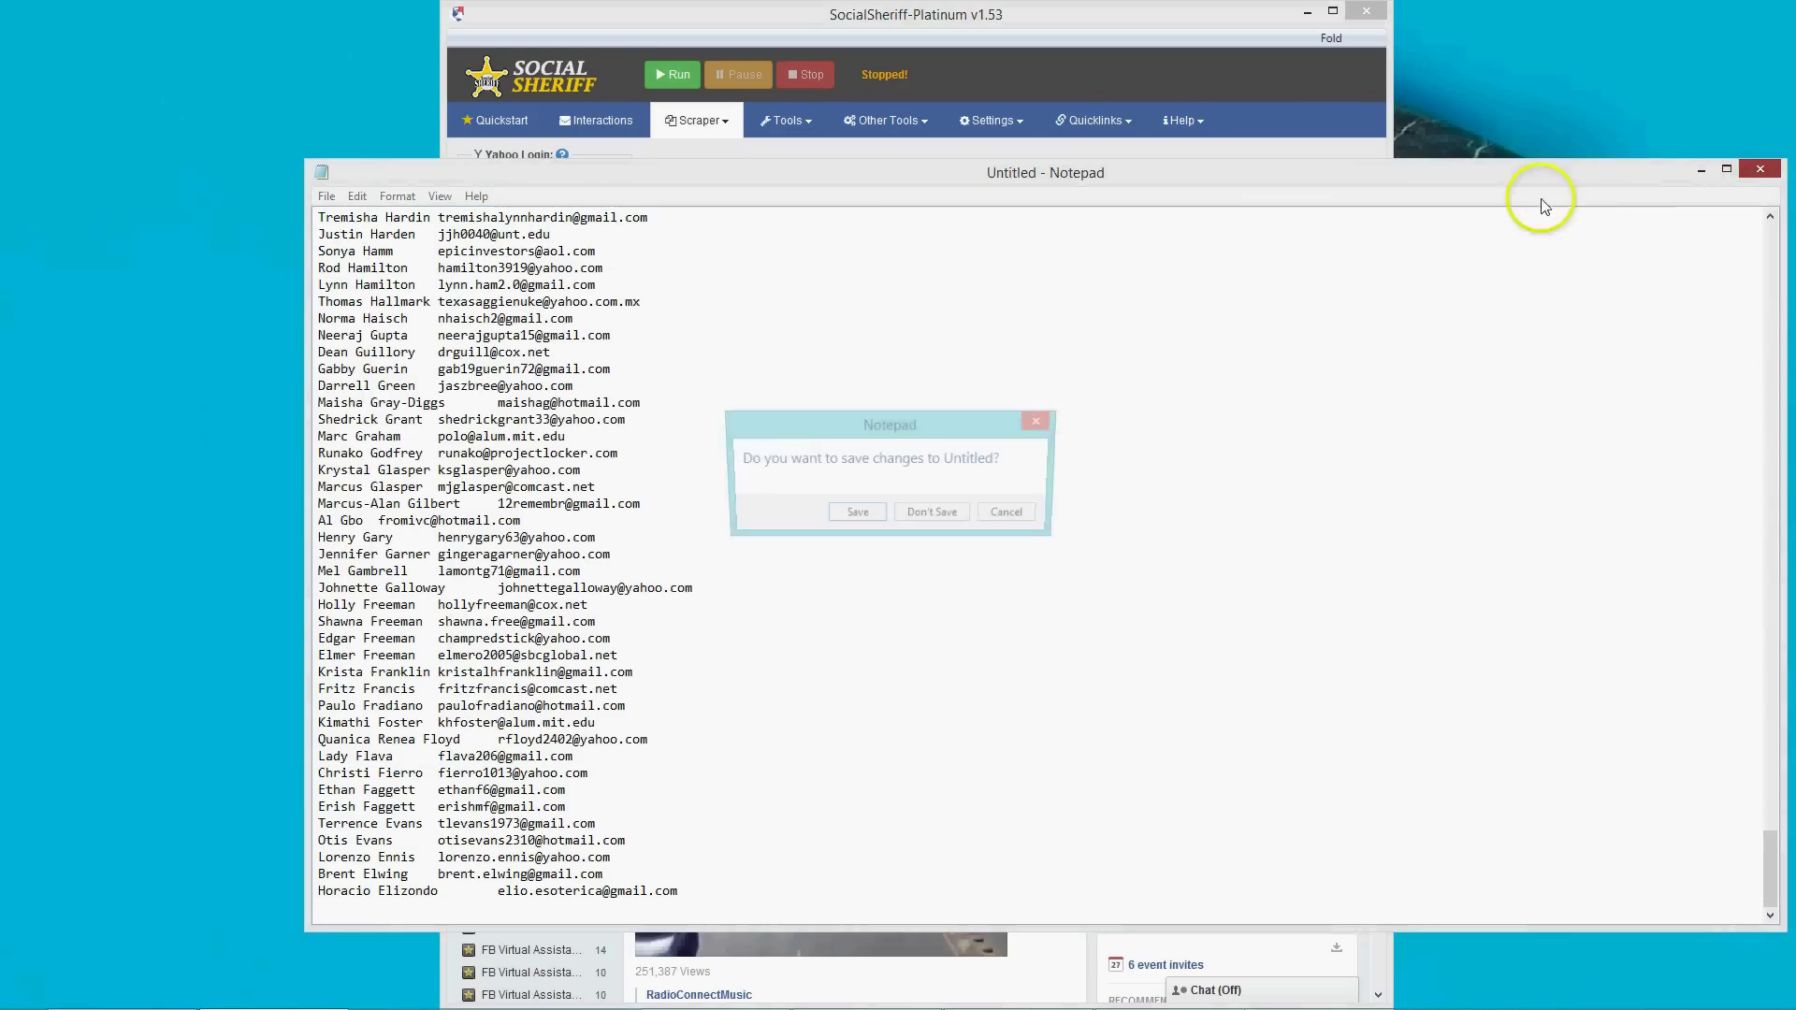
# Discard the unsaved note and open the scraper Report folder from the Scraper menu.
pyautogui.click(900, 514)
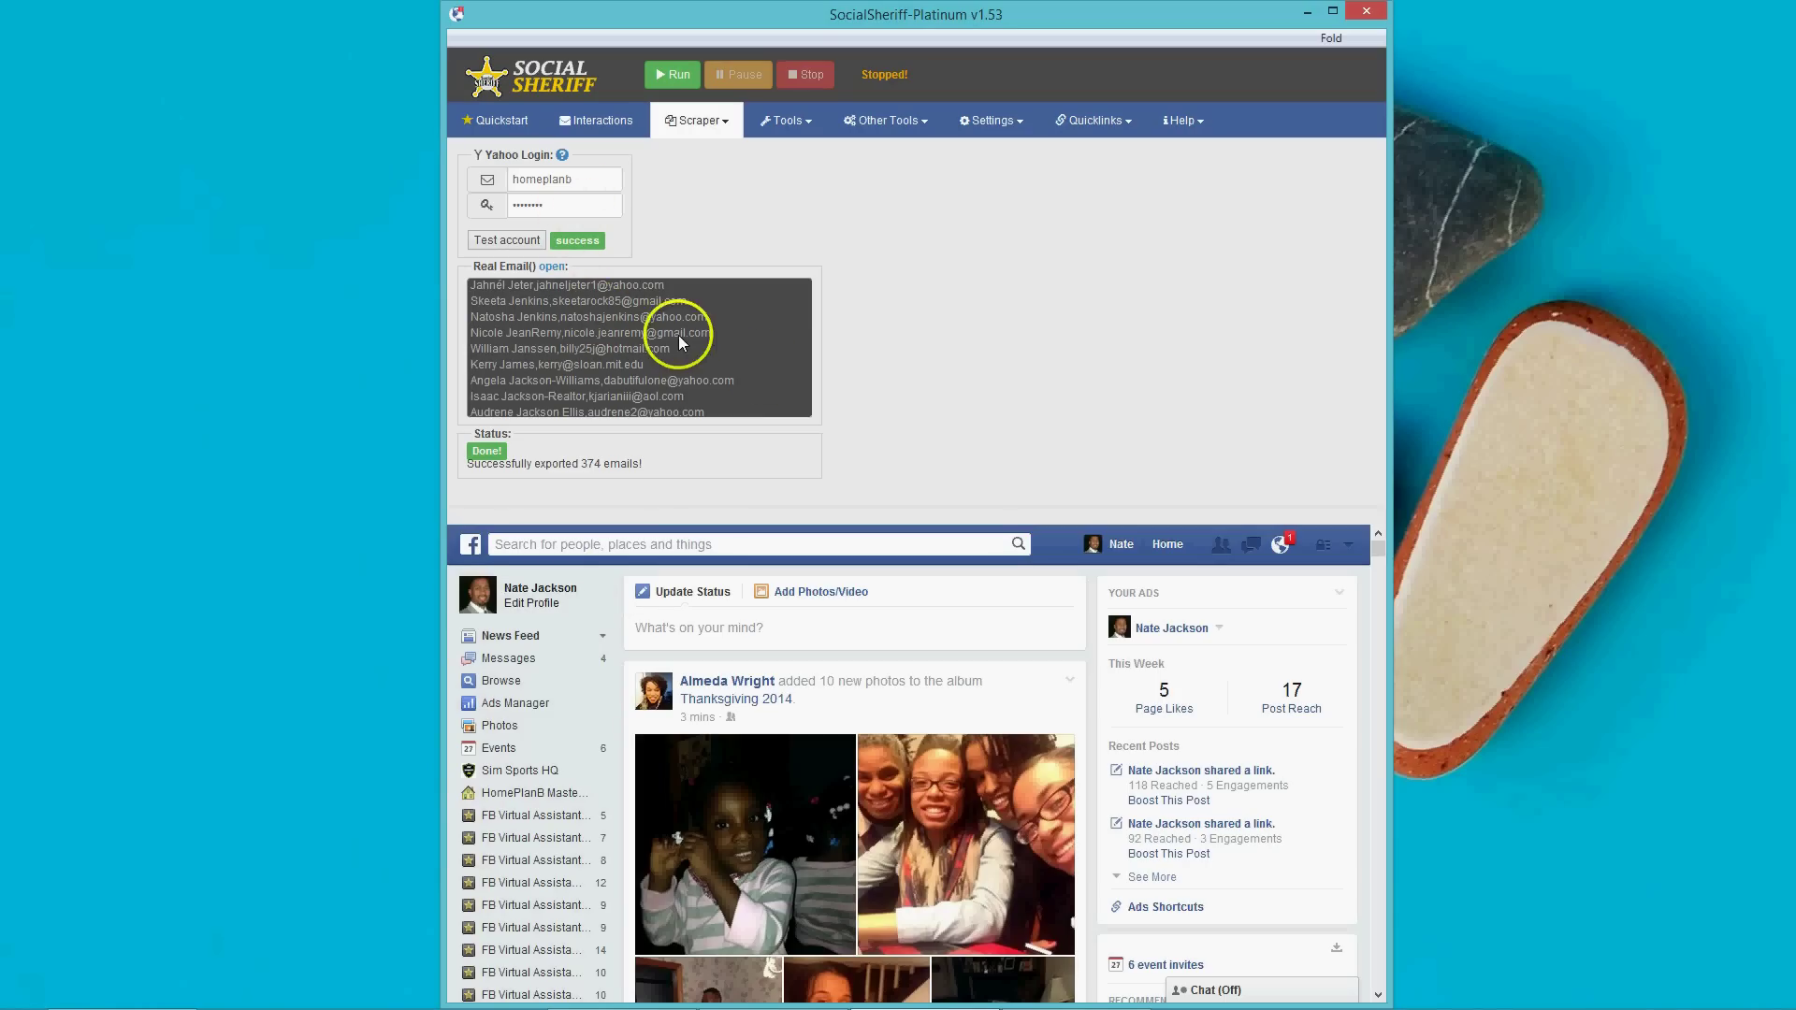
pyautogui.click(701, 127)
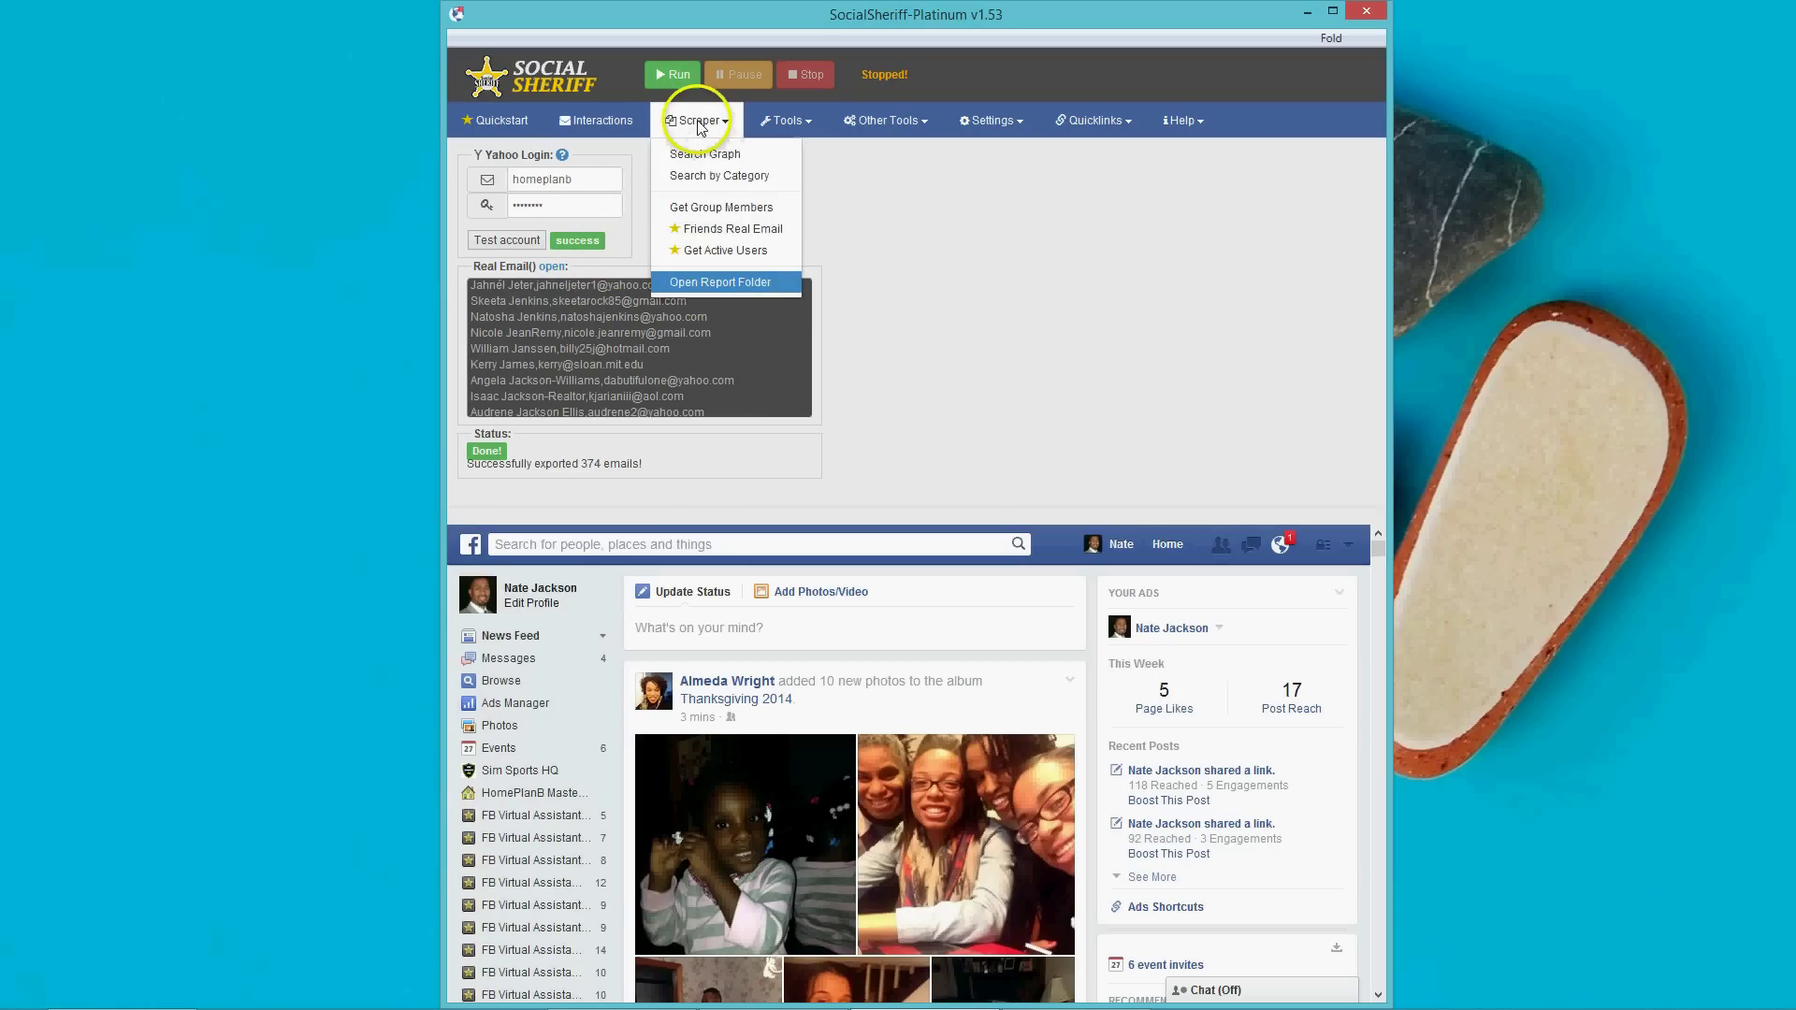
pyautogui.click(711, 283)
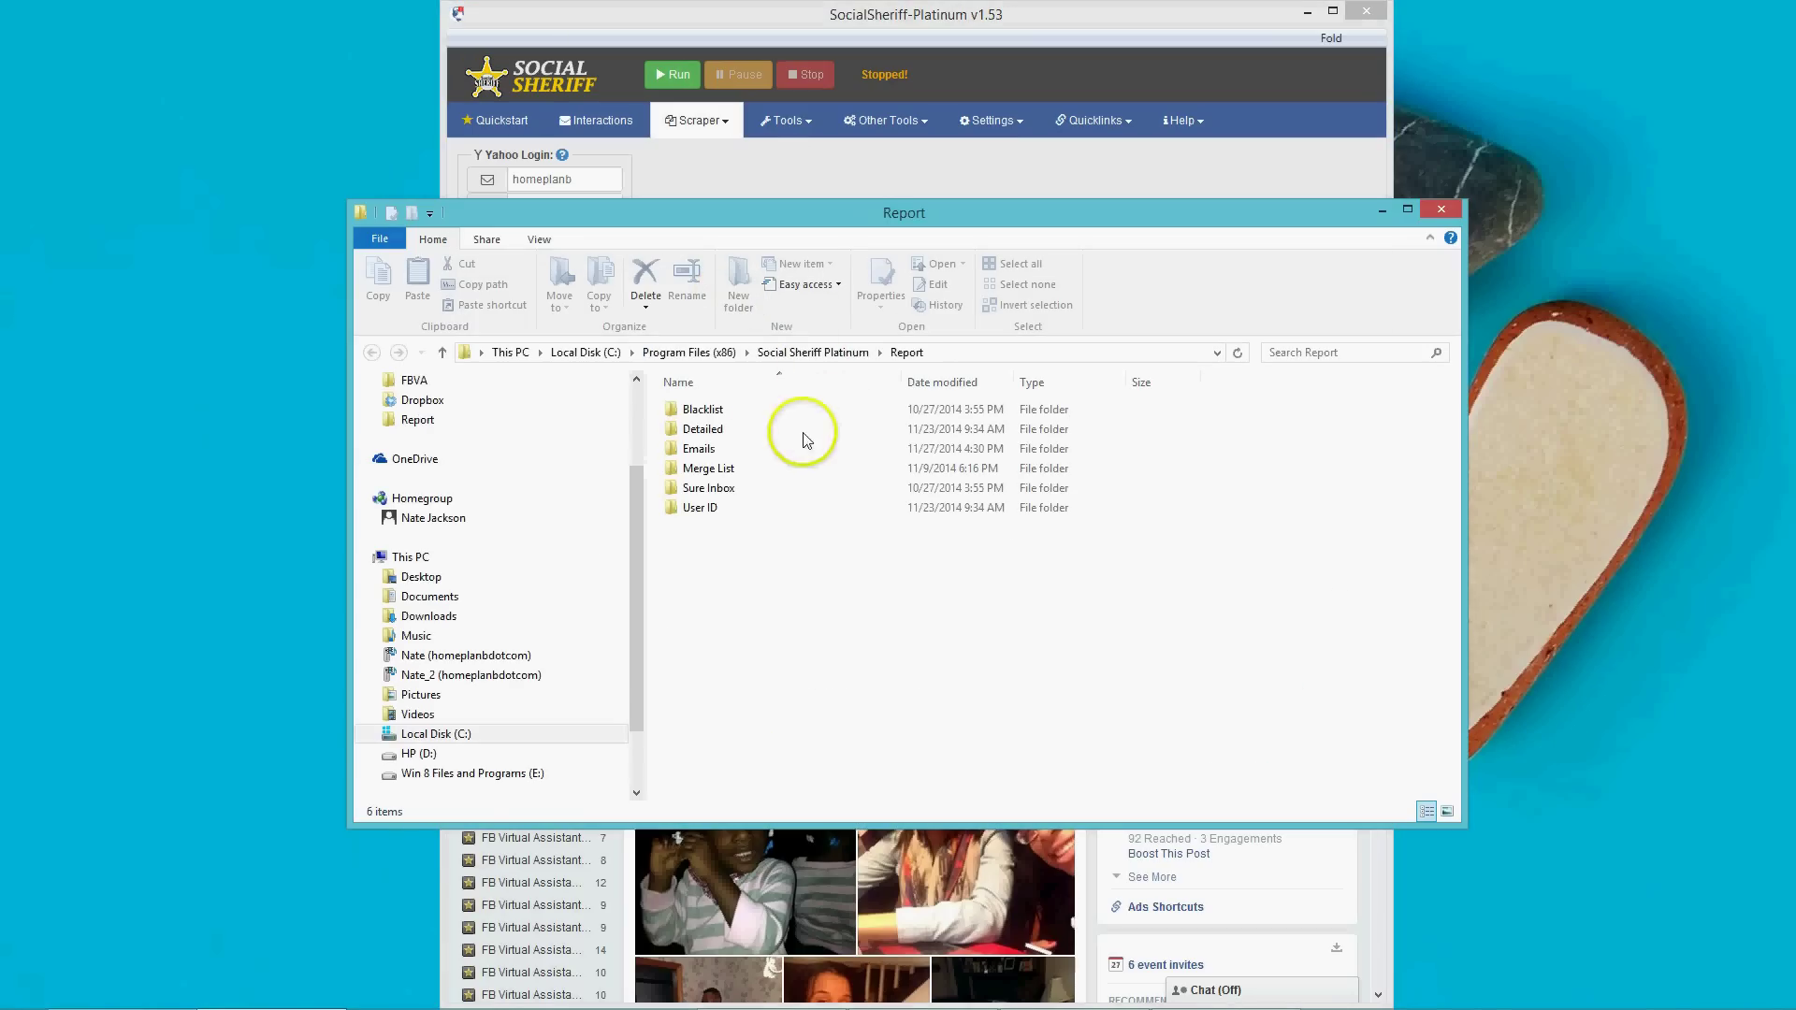
# Open natureboy-RealEmails.csv from the Emails reports folder.
pyautogui.doubleClick(702, 449)
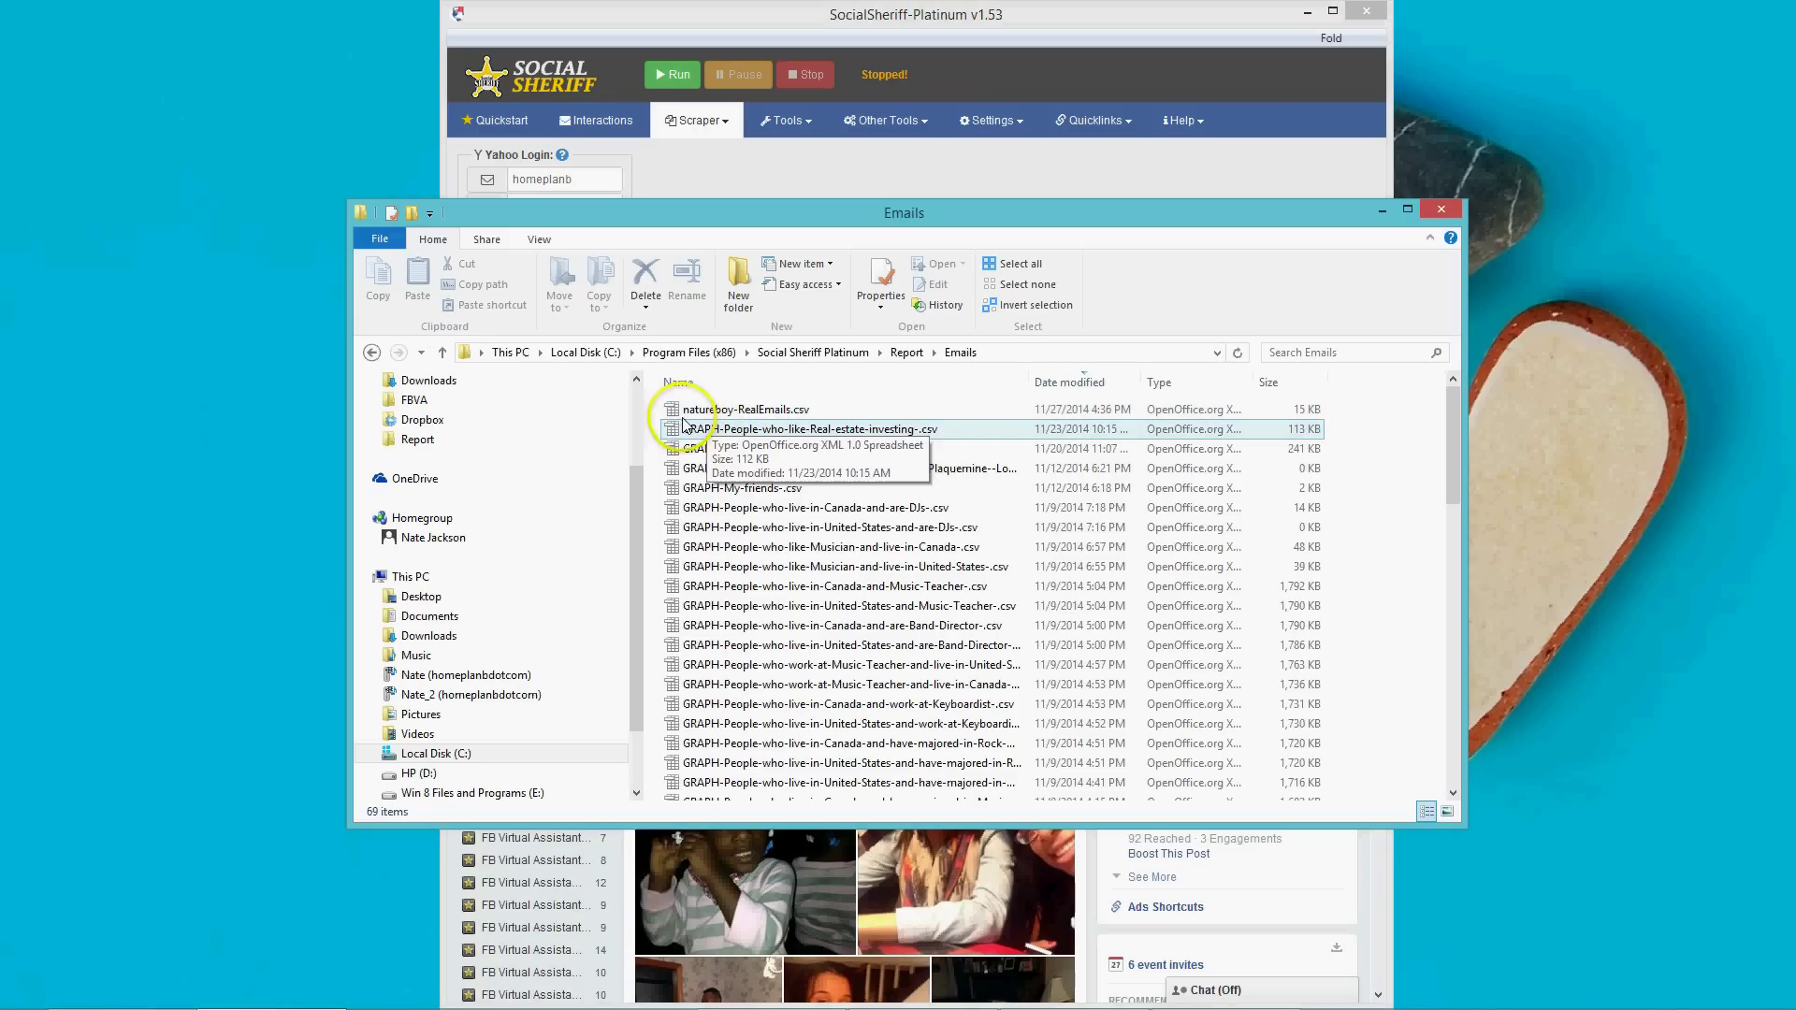
pyautogui.doubleClick(773, 416)
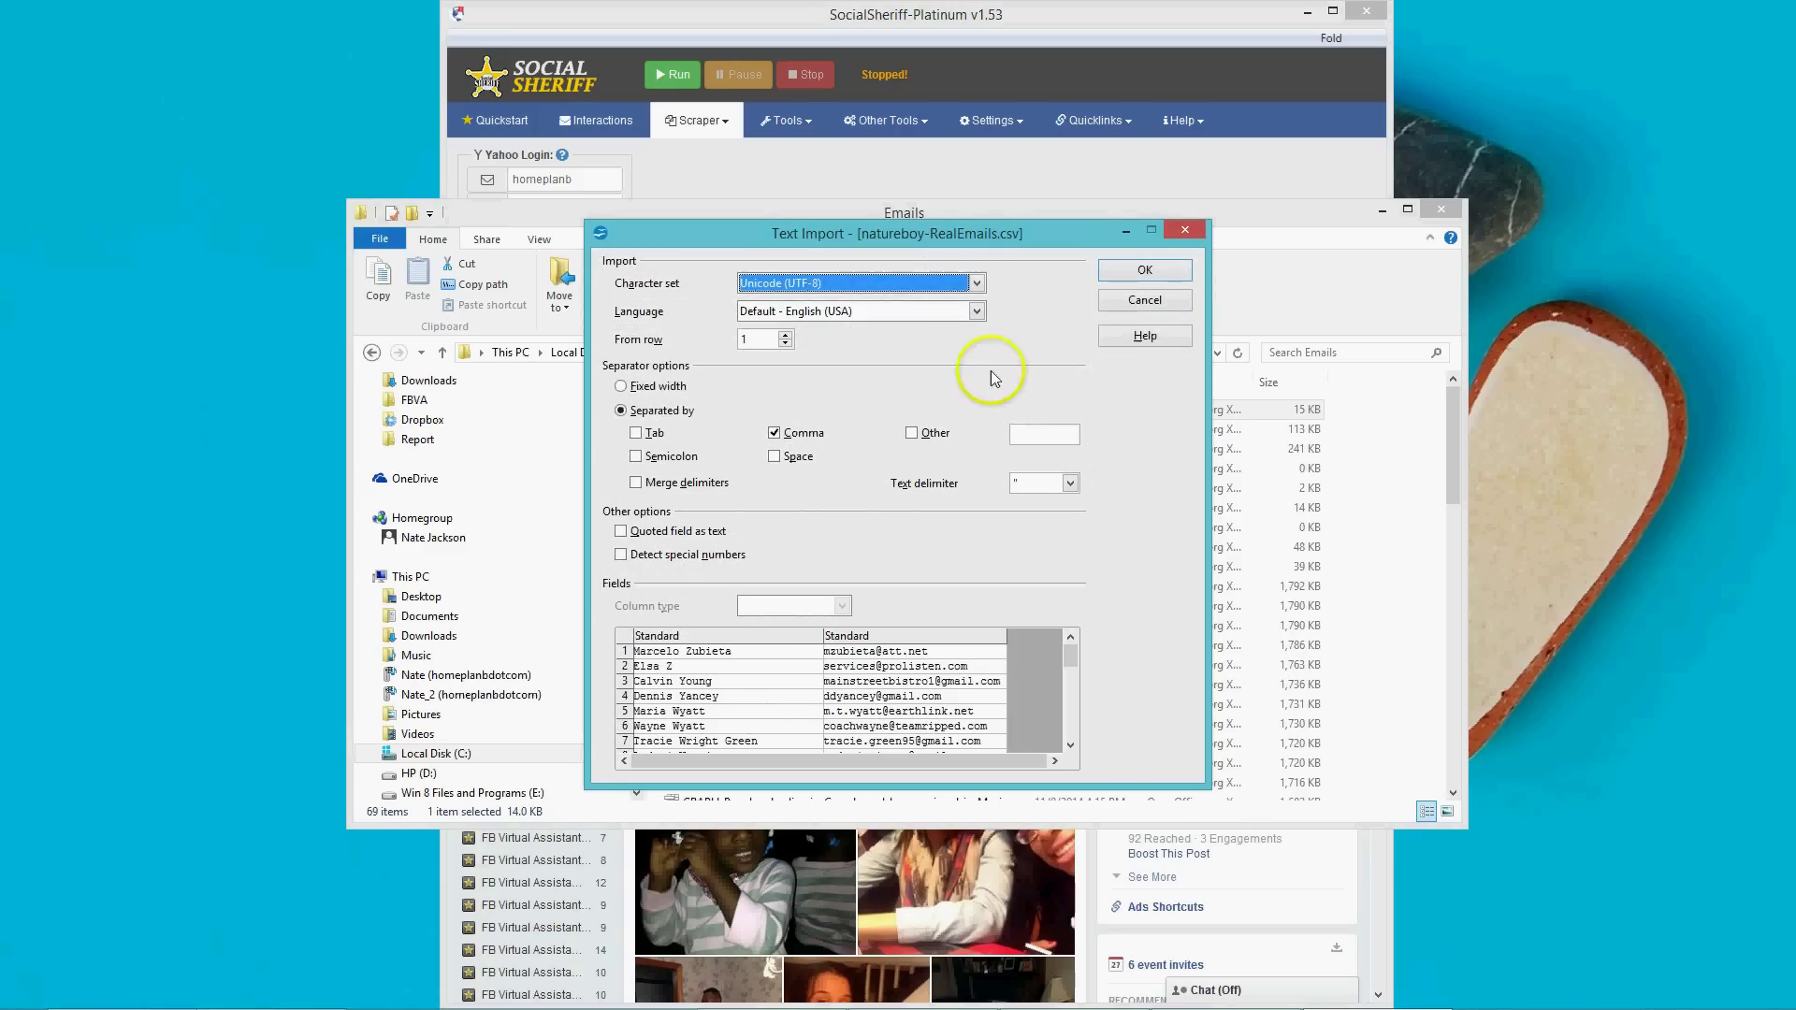
# Accept the Comma separator in Text Import to load the CSV into Calc.
pyautogui.click(1145, 271)
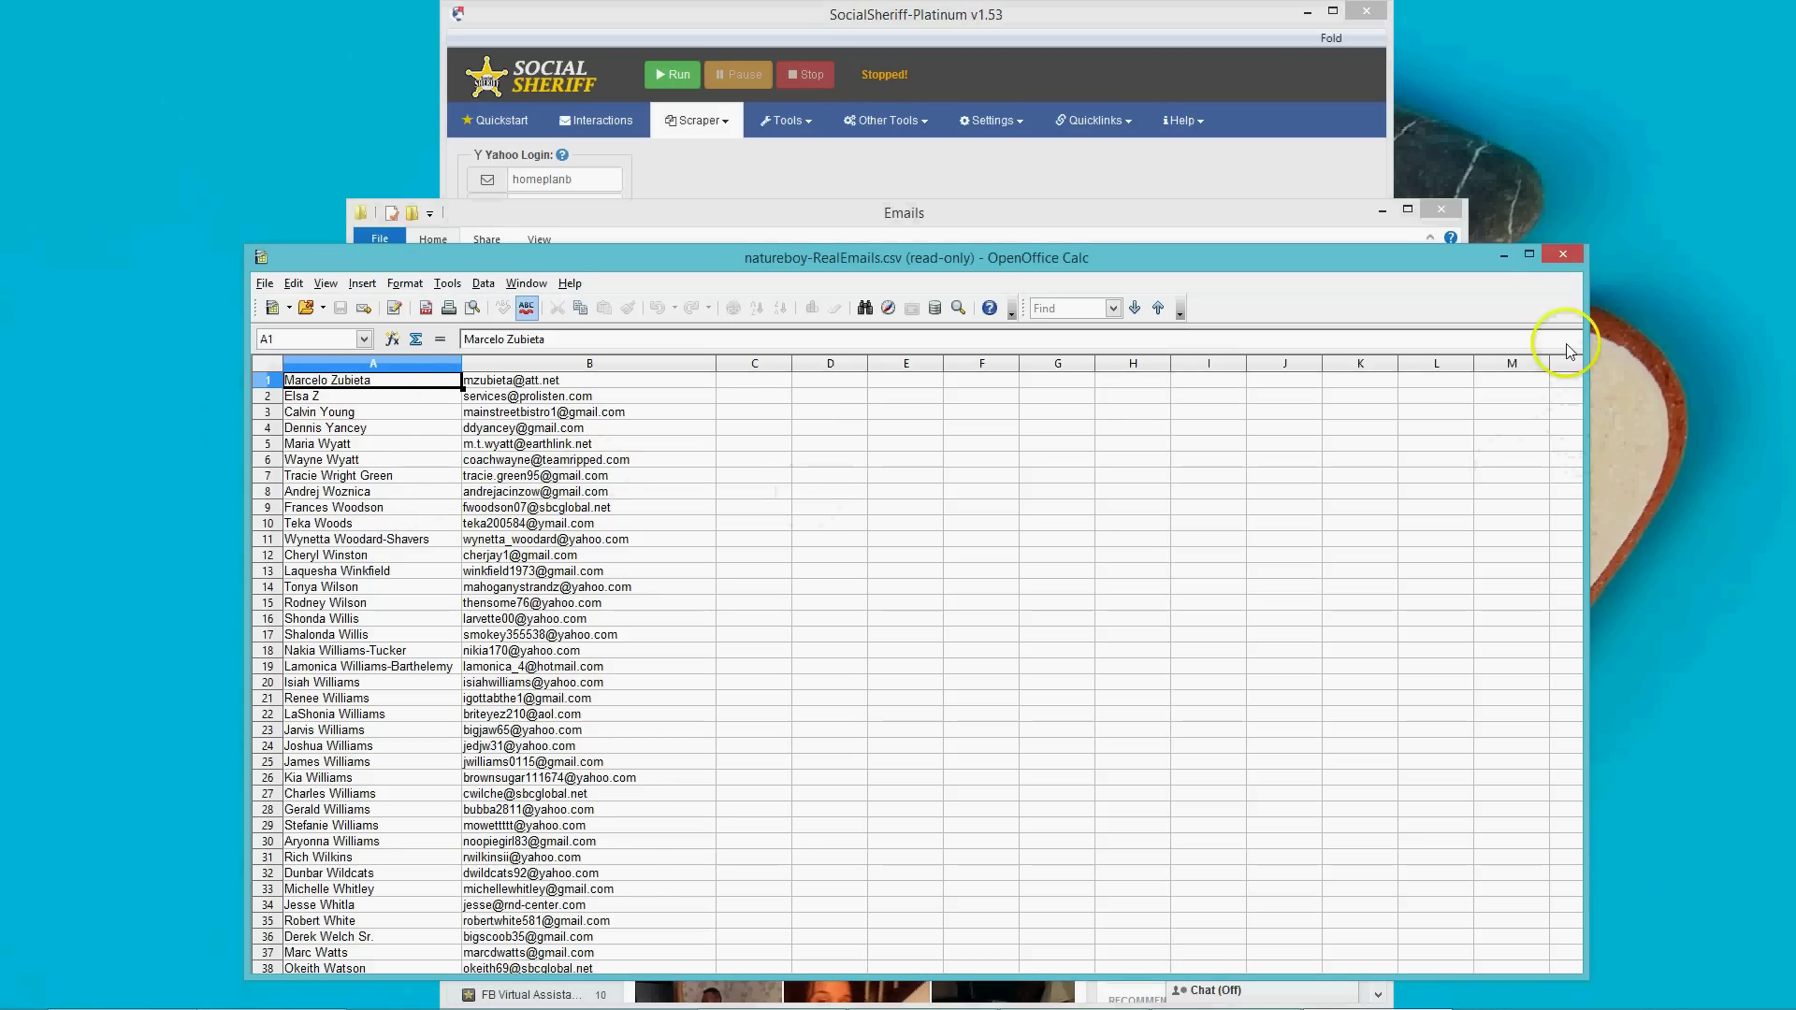
# Maximize Calc, review the name and e-mail rows, then close Calc and the Emails folder.
pyautogui.click(1530, 255)
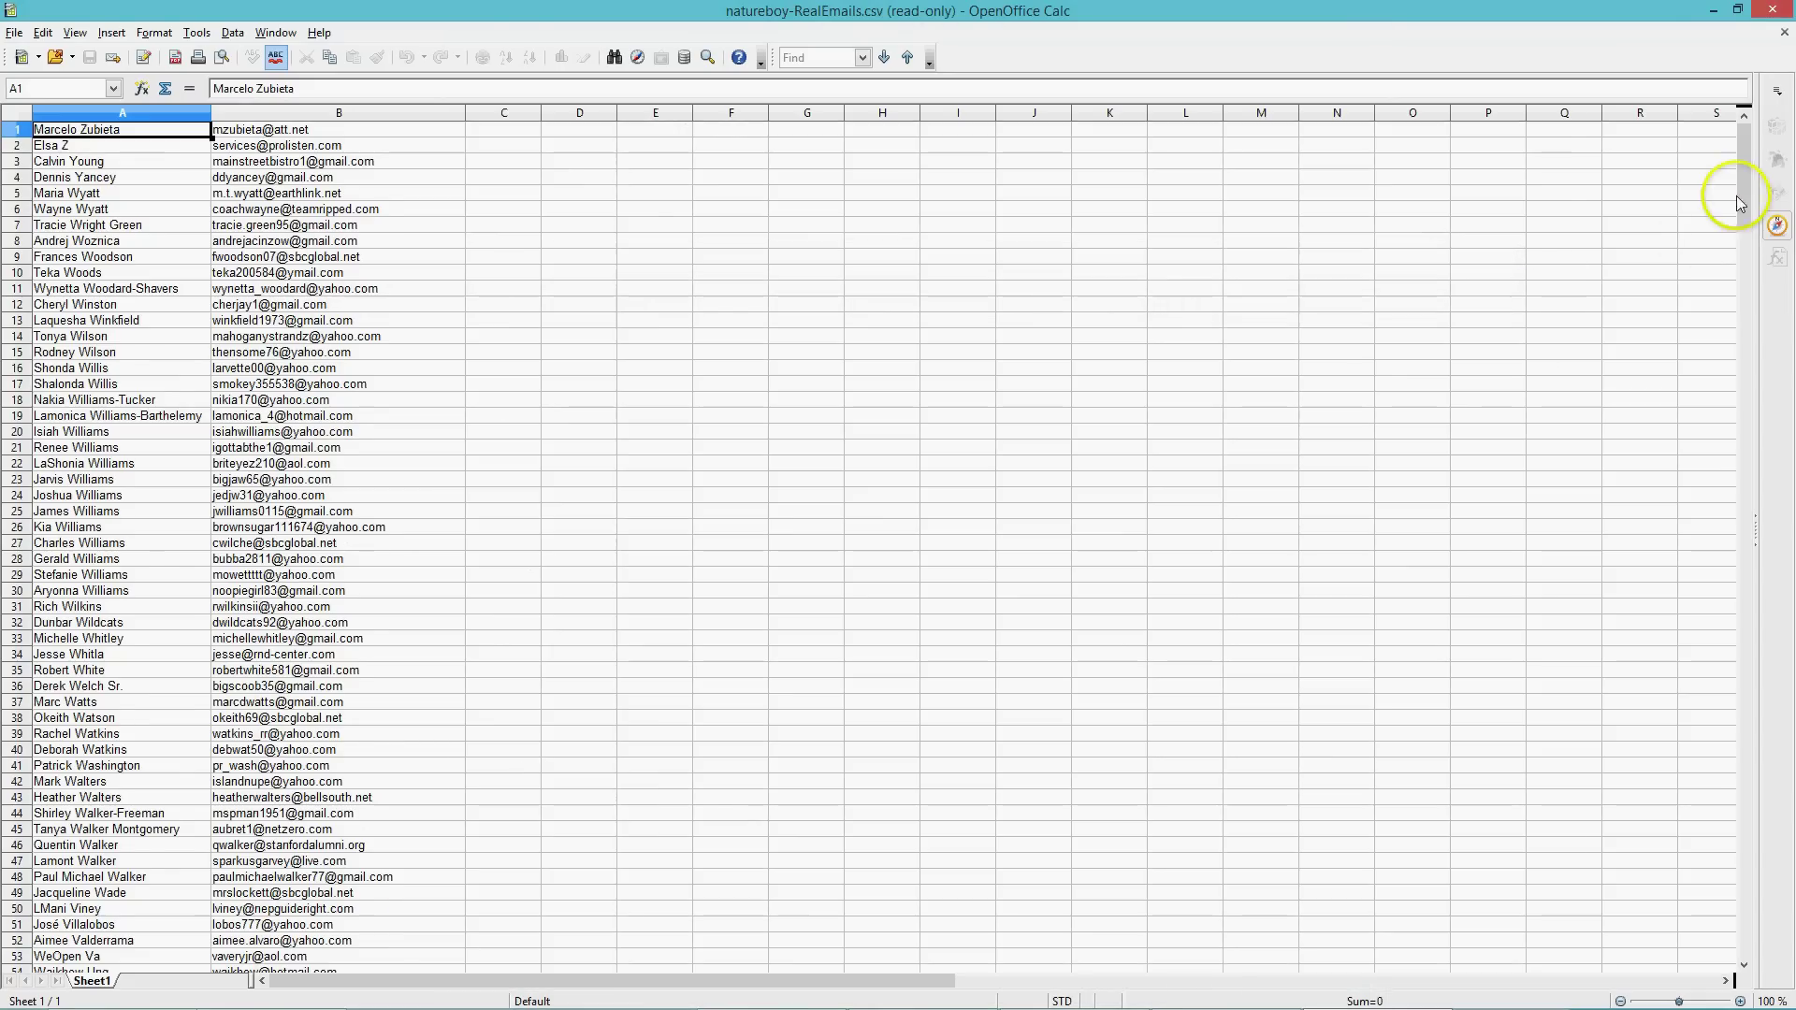
pyautogui.moveTo(1742, 187); pyautogui.dragTo(1777, 127)
pyautogui.click(1775, 10)
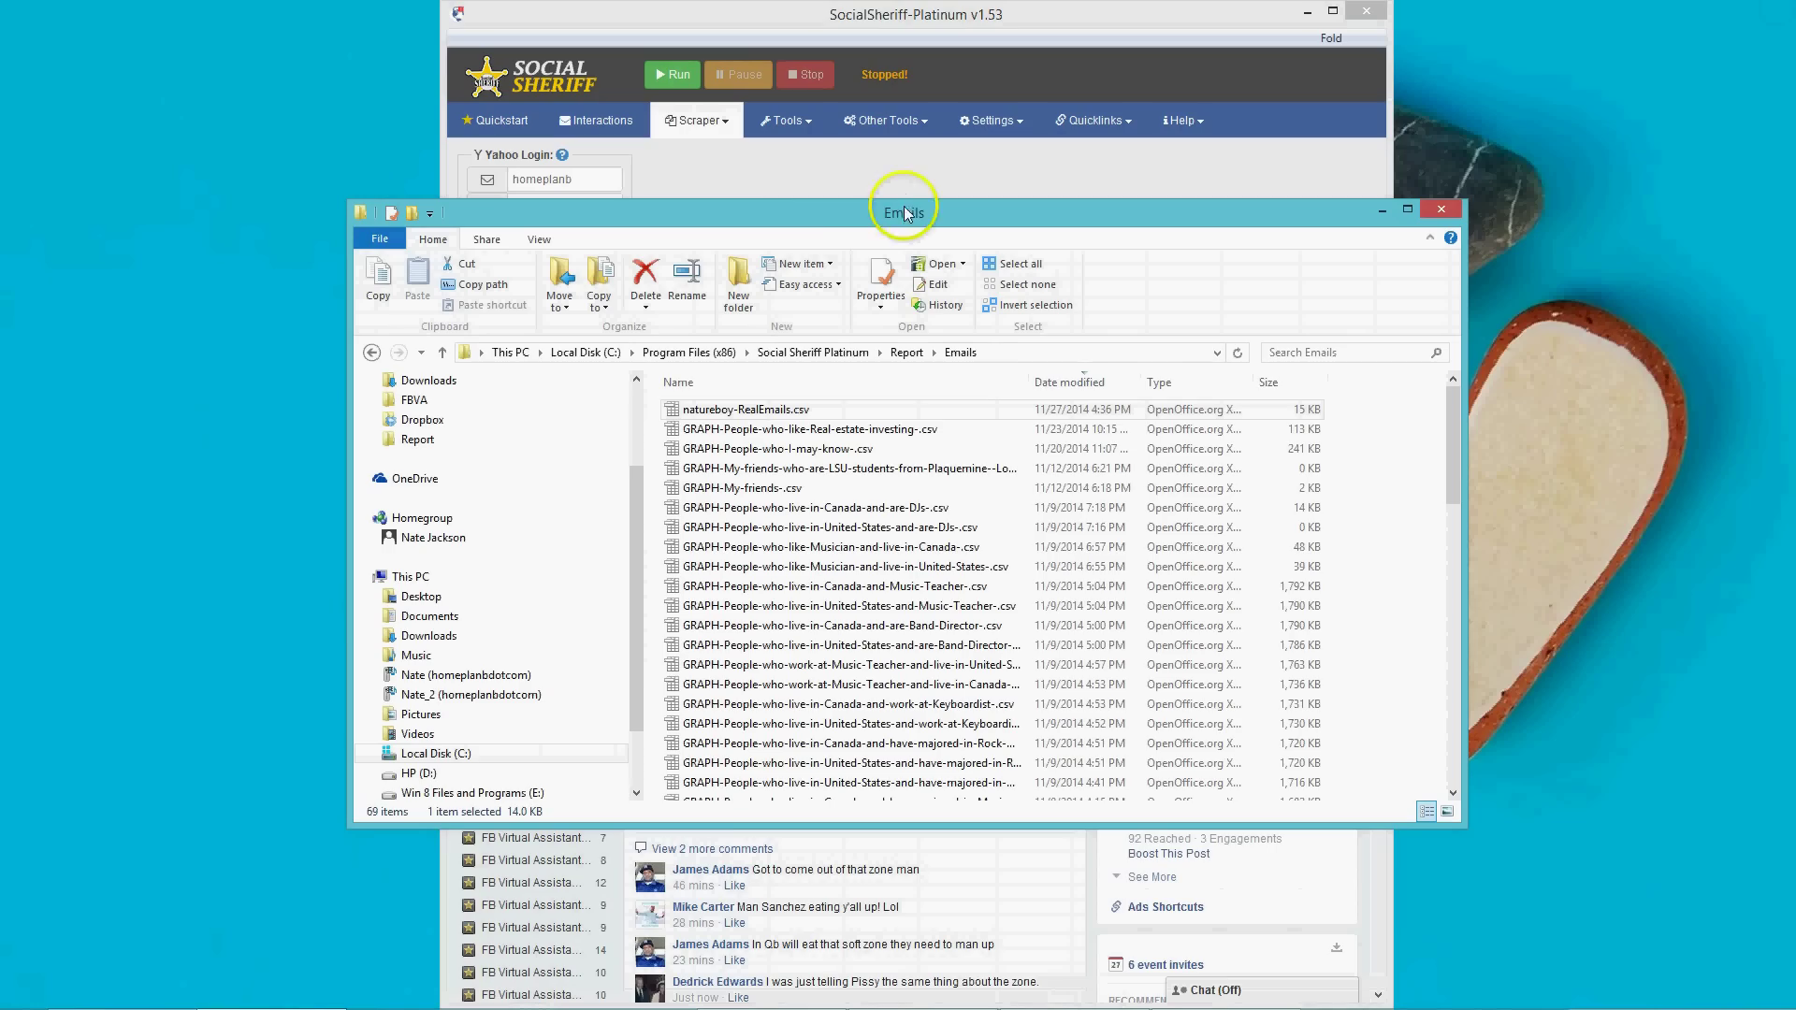
pyautogui.click(1423, 208)
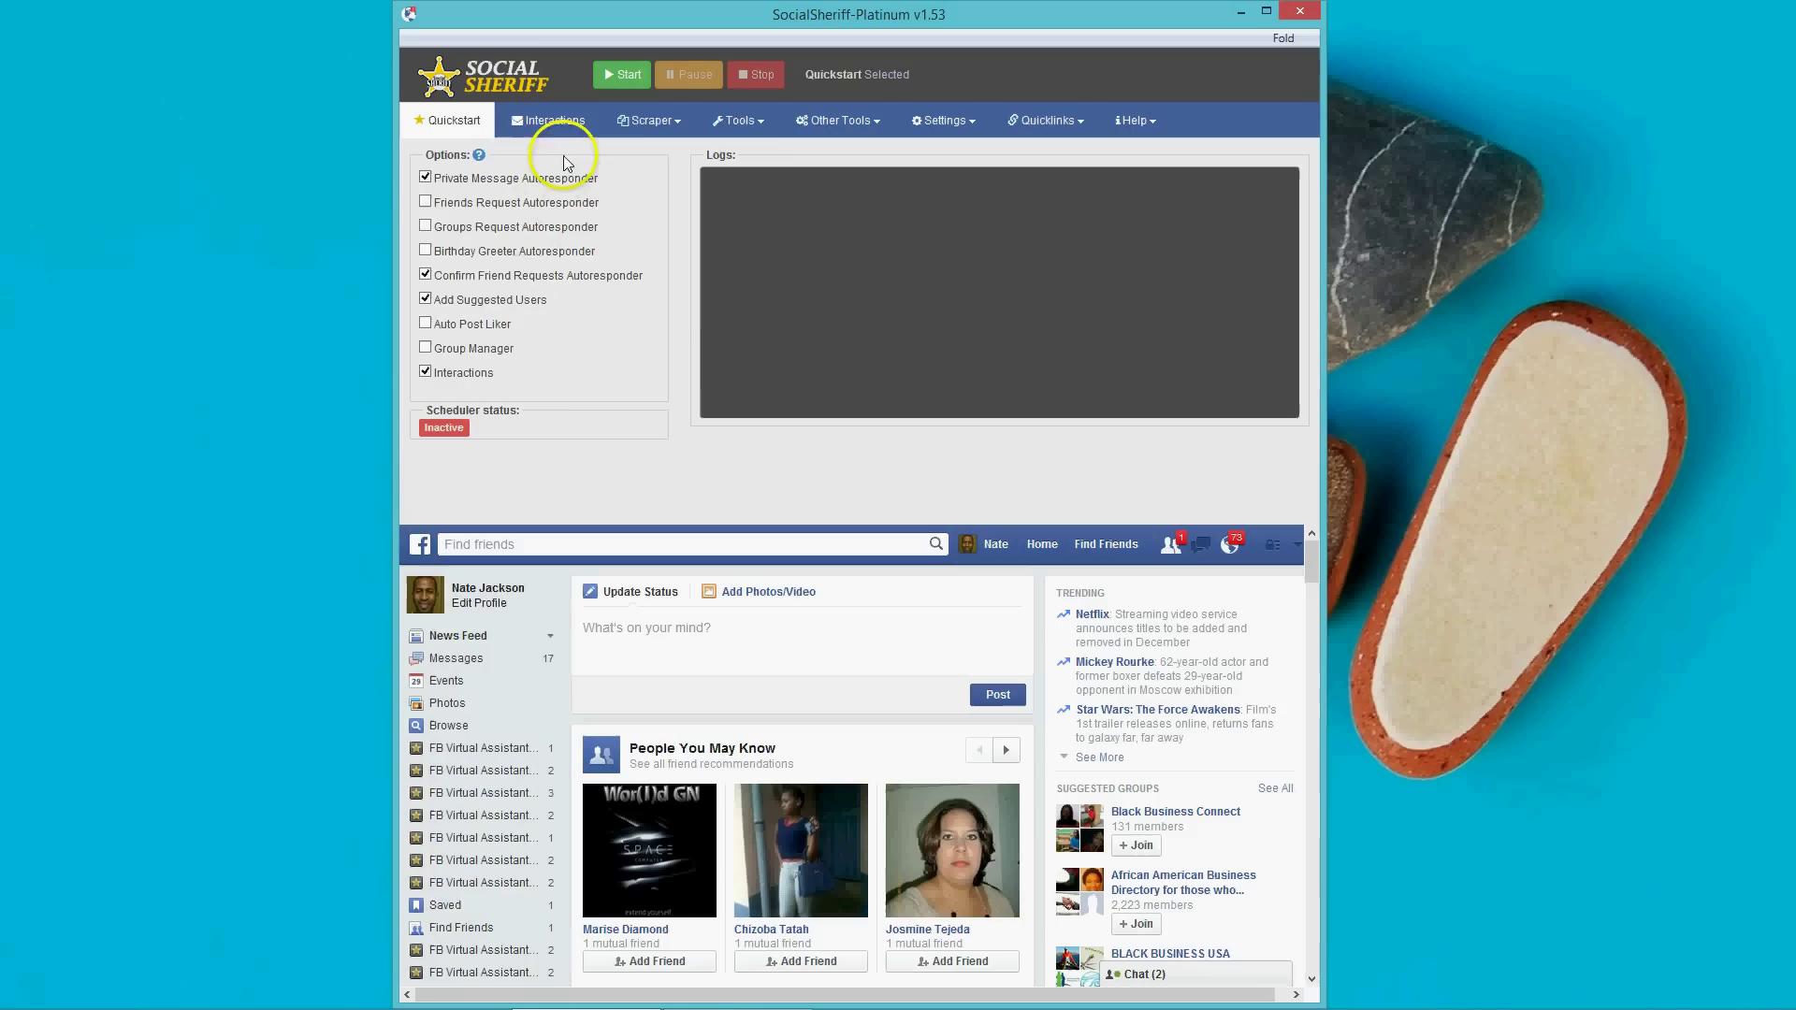
# Open Tools > ClickBait Poster and switch Post to from Profile to Page.
pyautogui.click(735, 122)
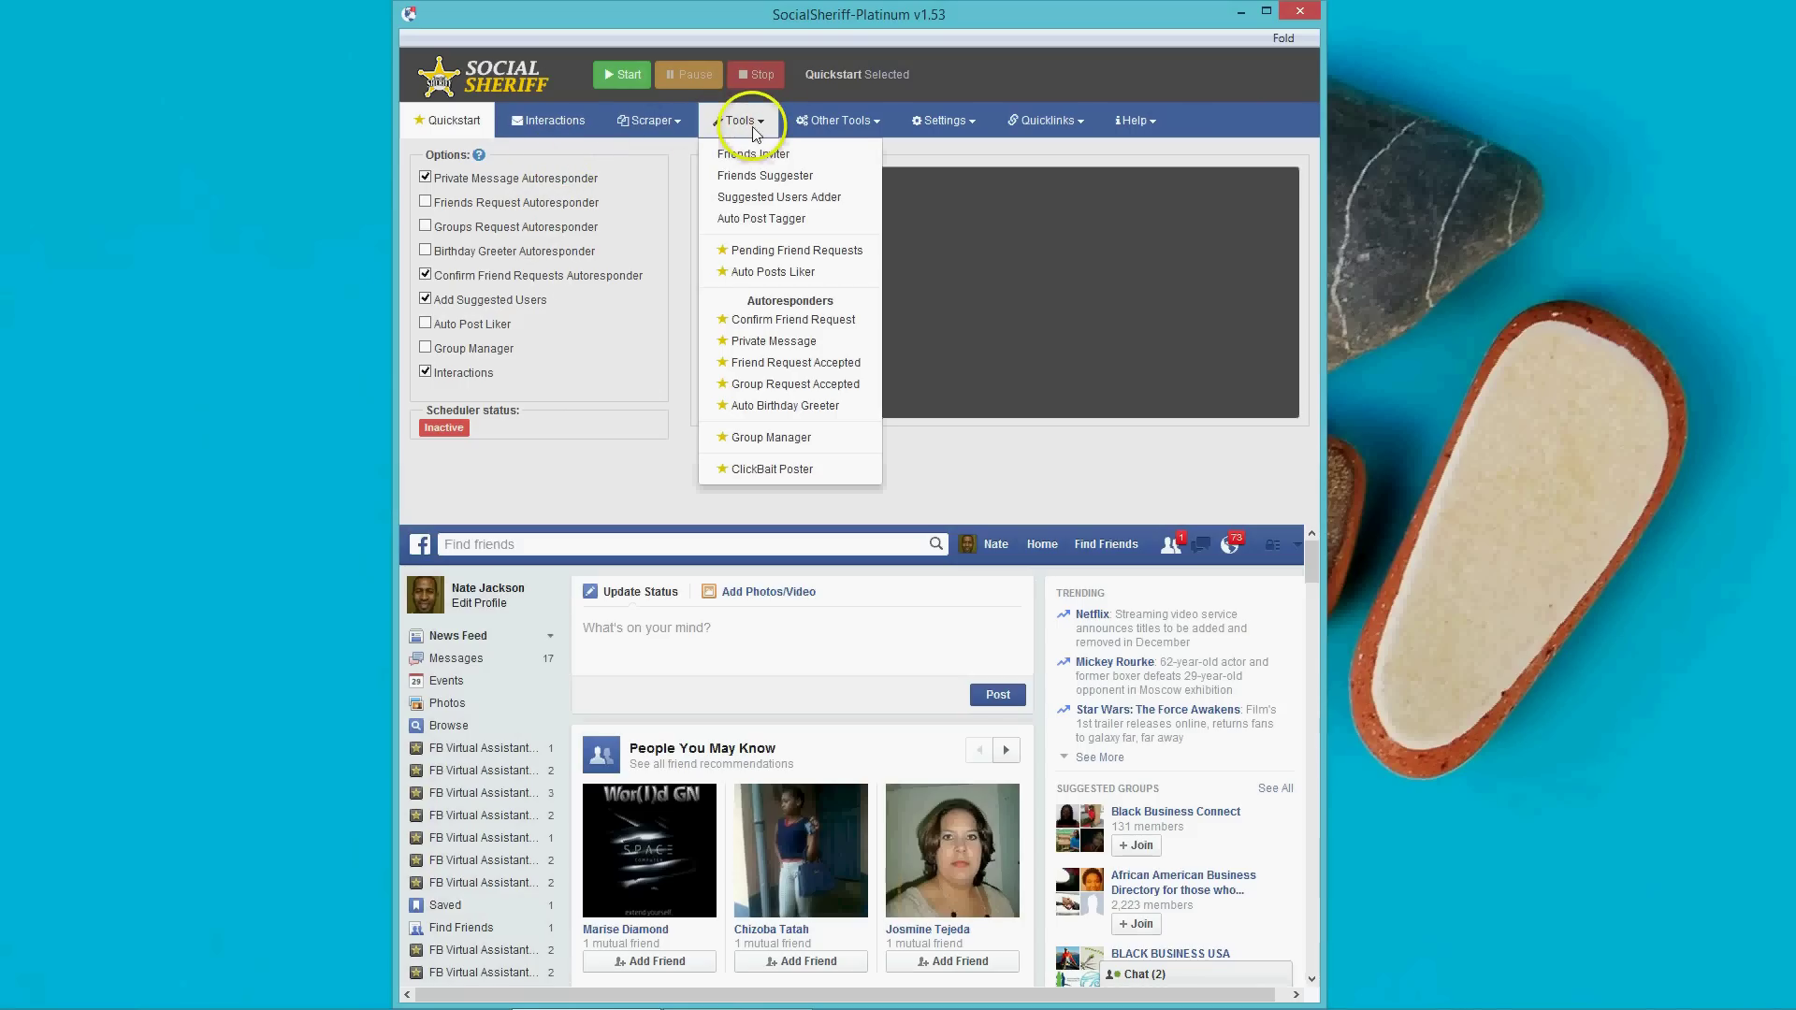
pyautogui.click(748, 468)
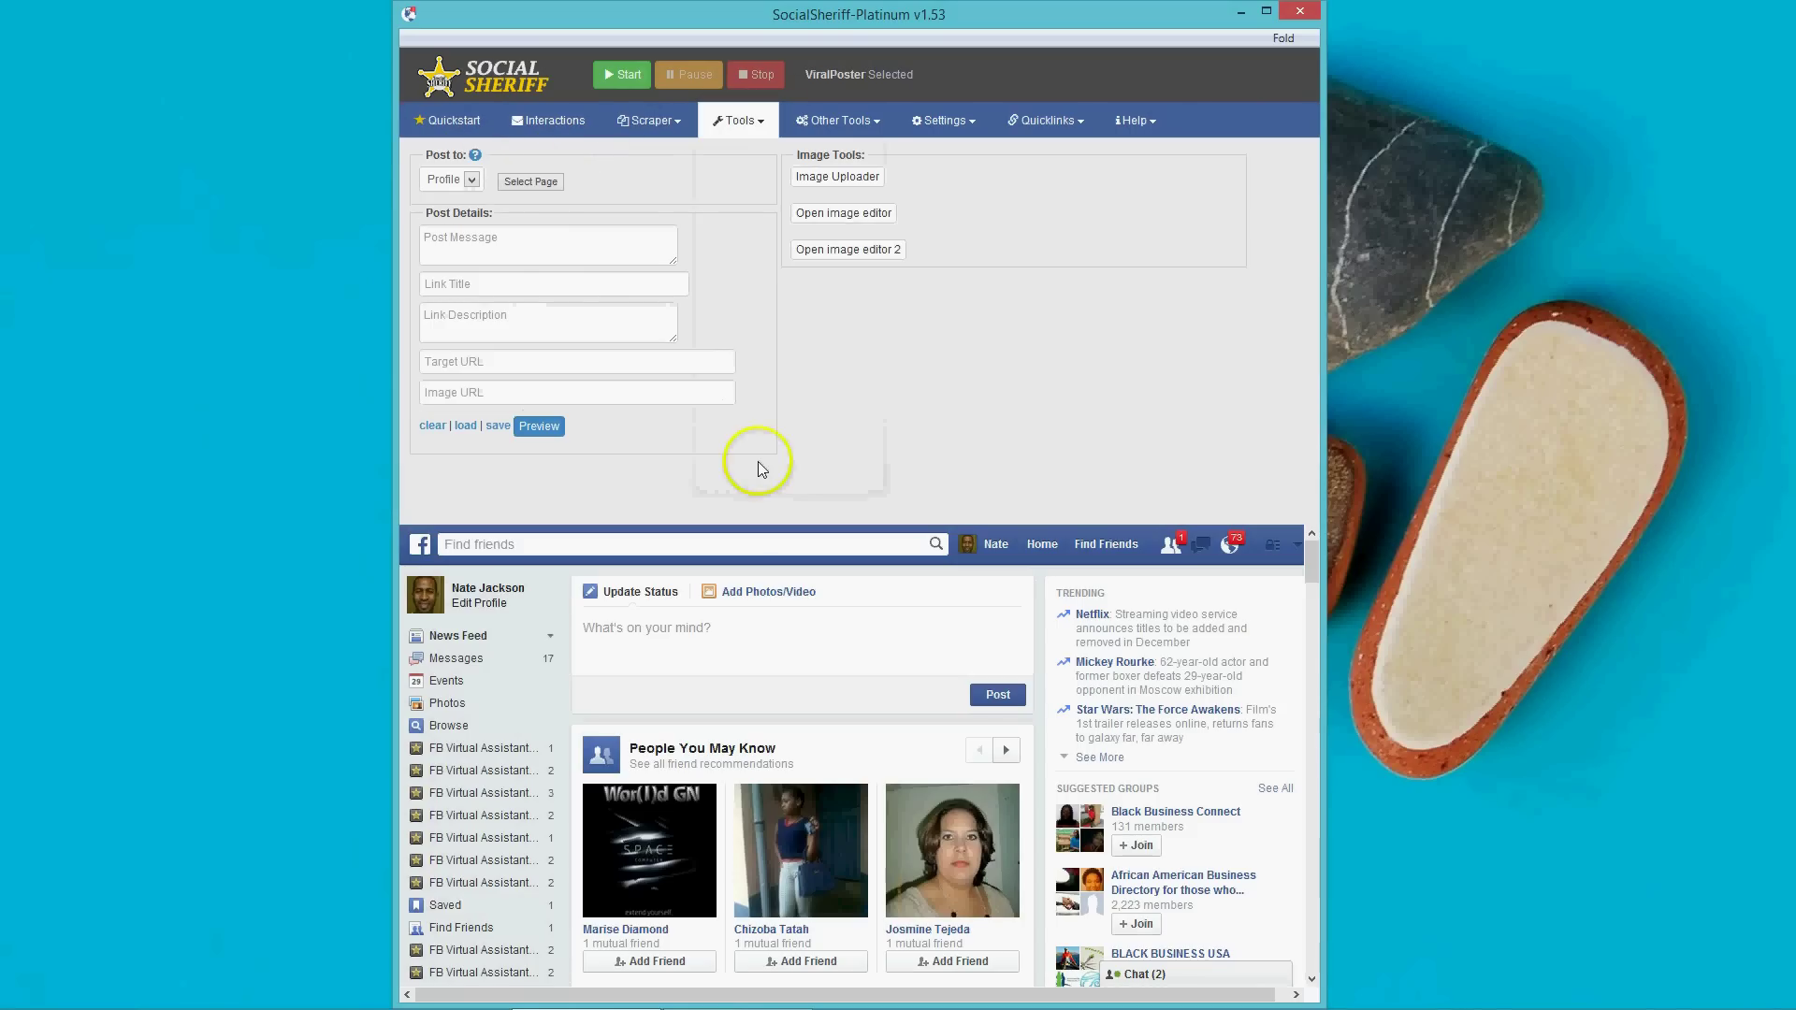
pyautogui.click(472, 181)
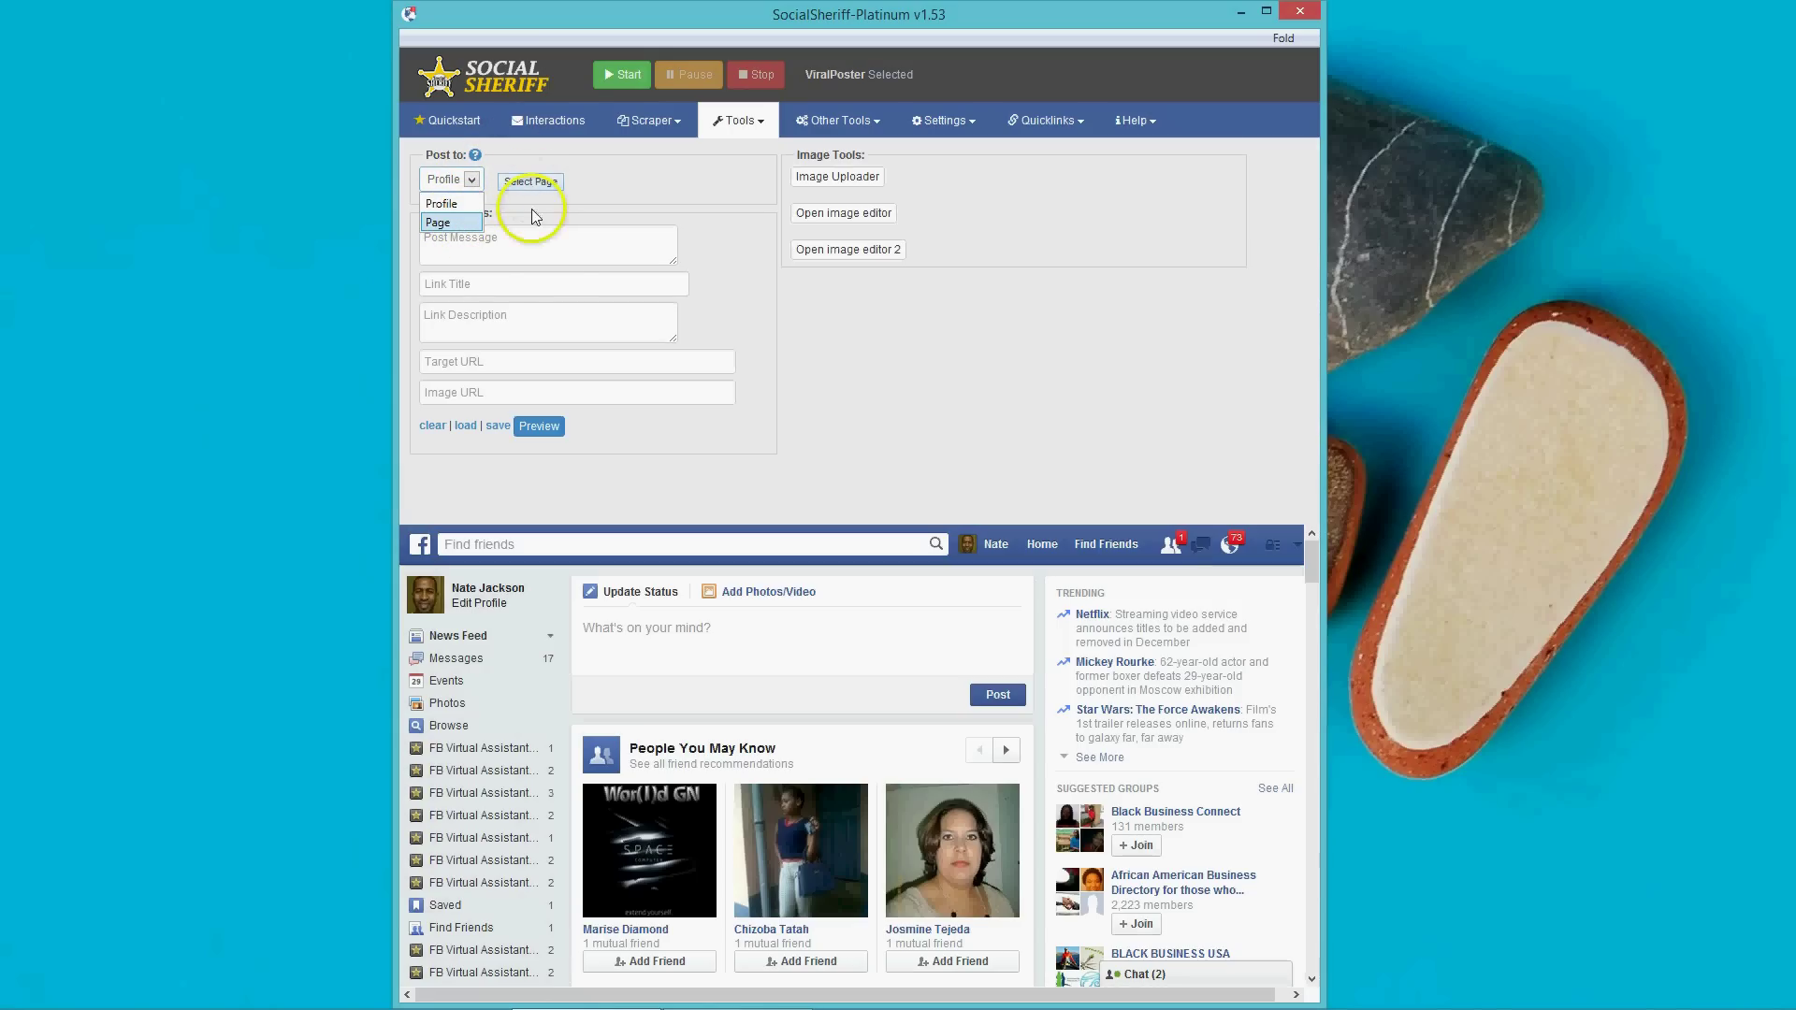
pyautogui.click(618, 164)
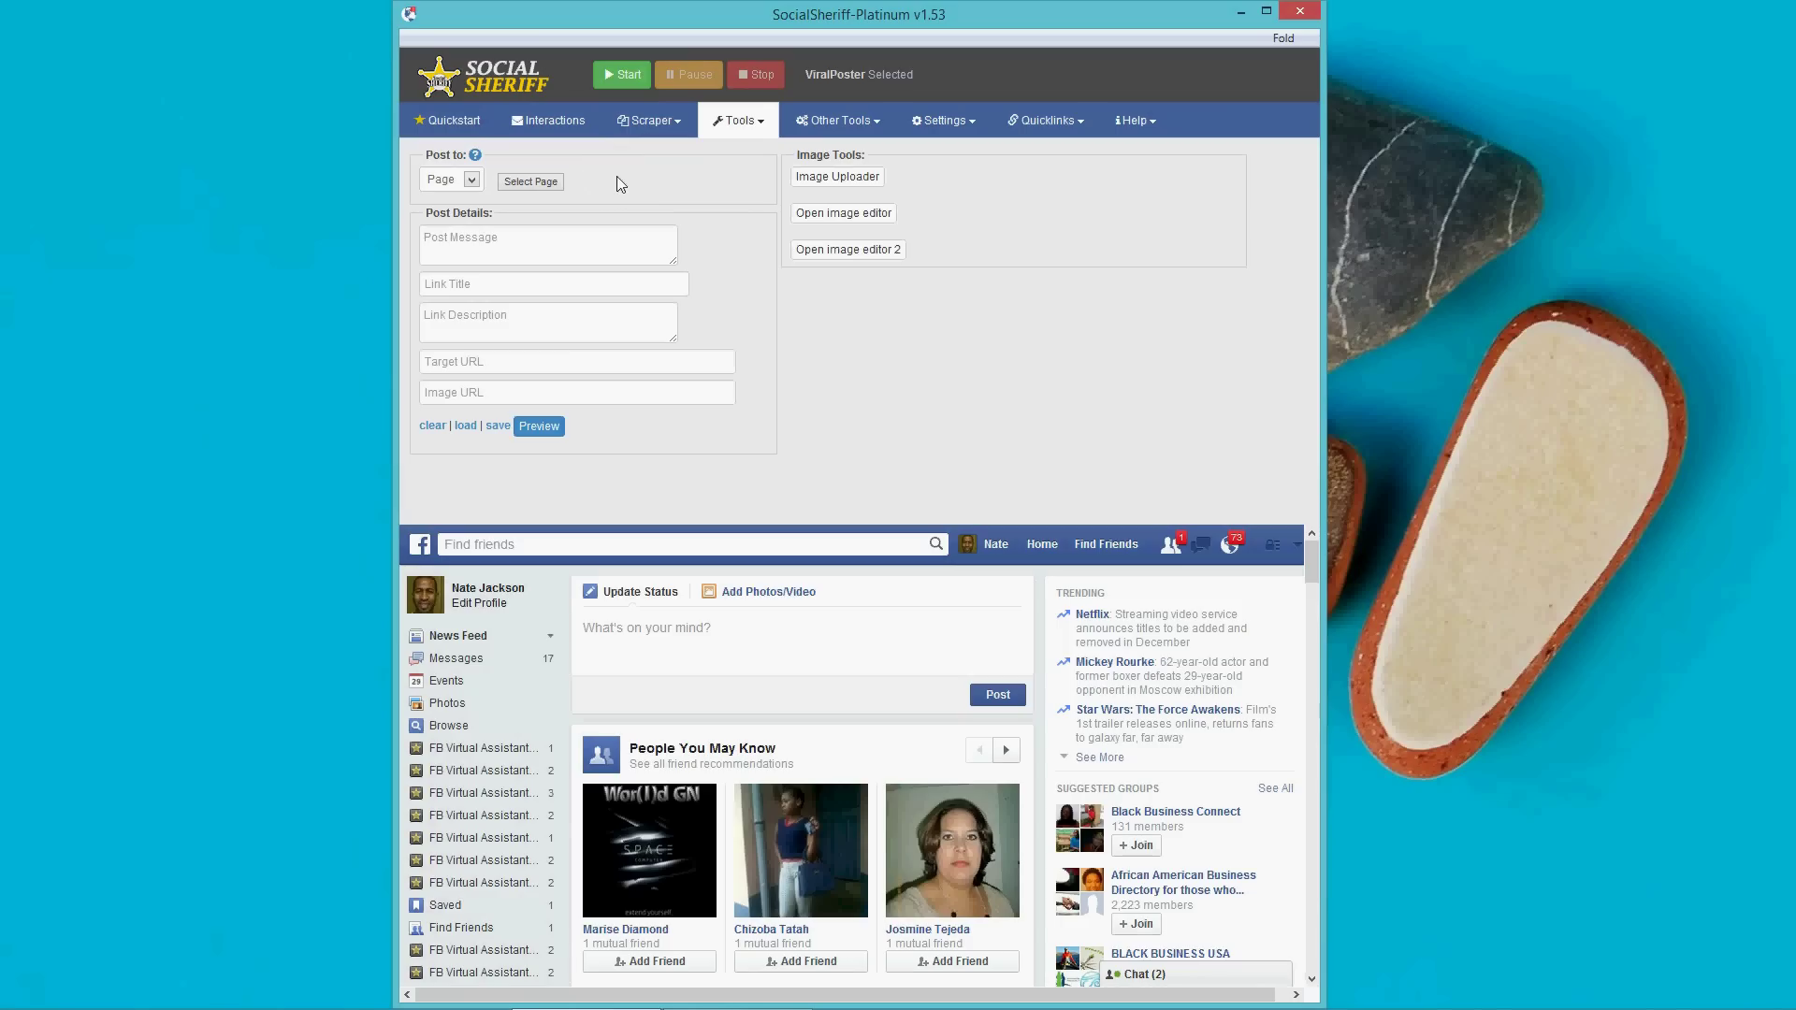
# Enter the clickable-image post message and the title 'Create a Post with a Clickable Image'.
pyautogui.click(577, 247)
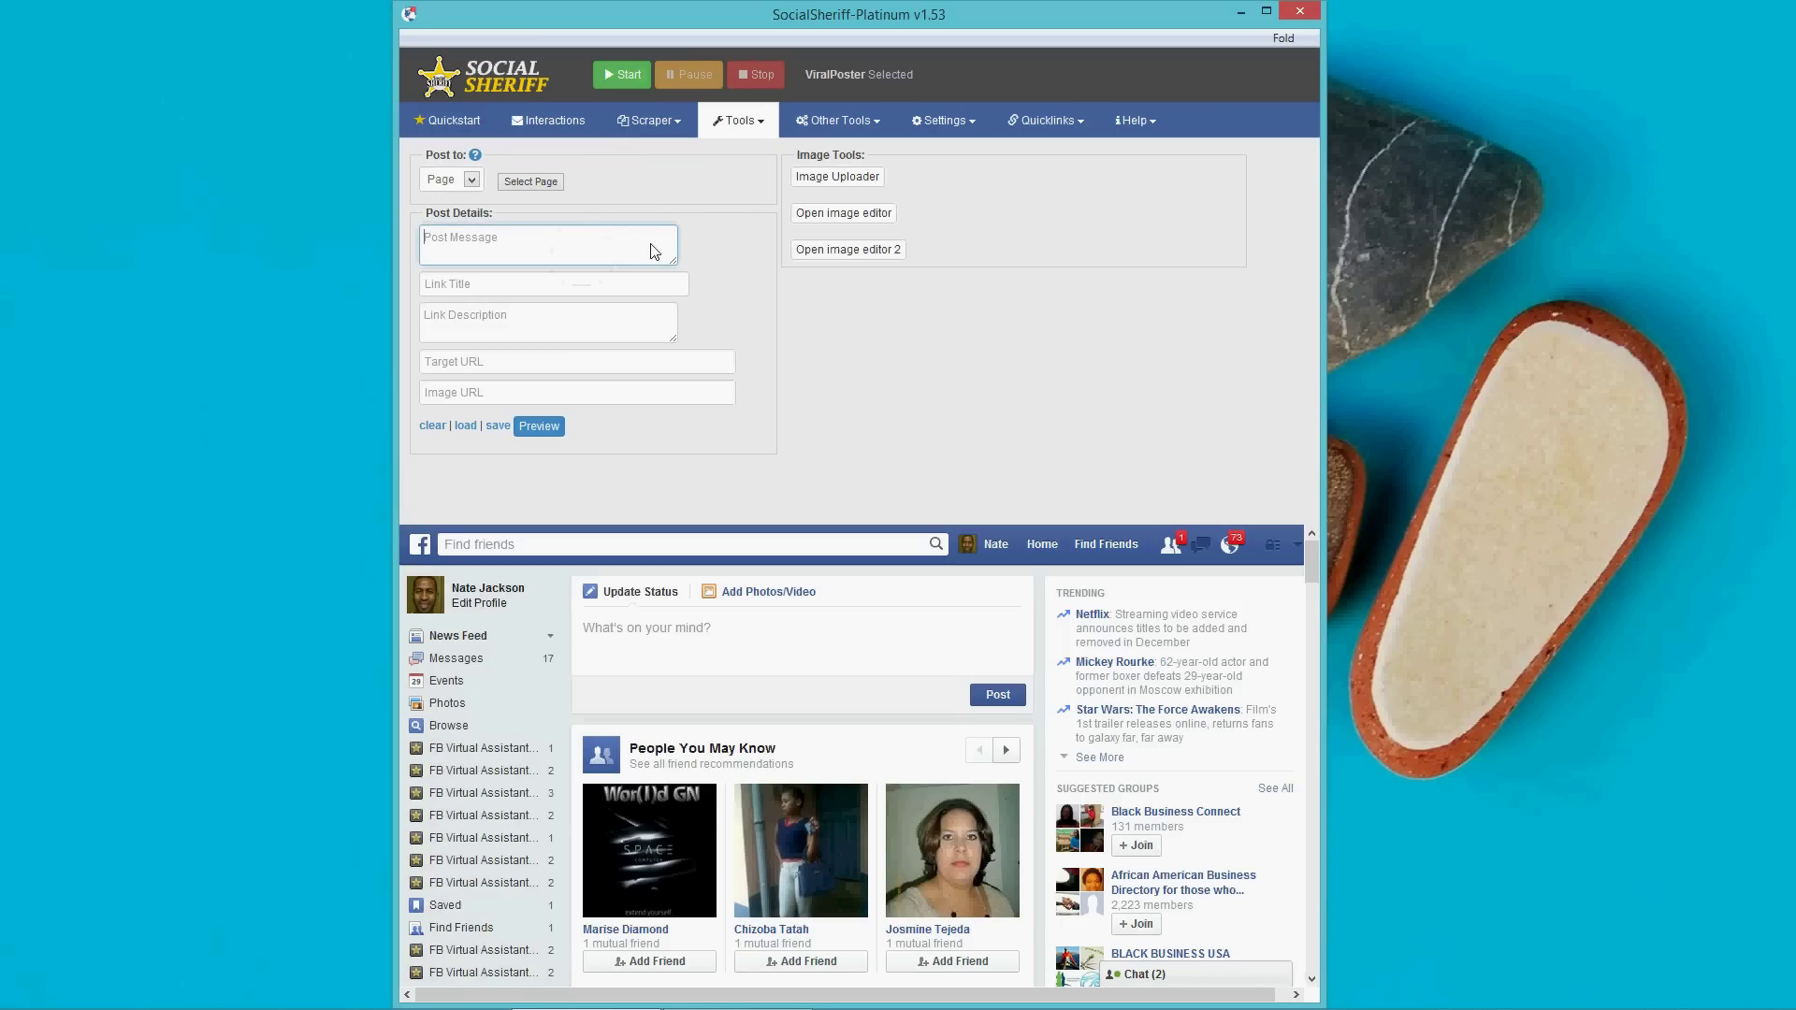
pyautogui.write('Hey guys did you know you can create a post with a clic')
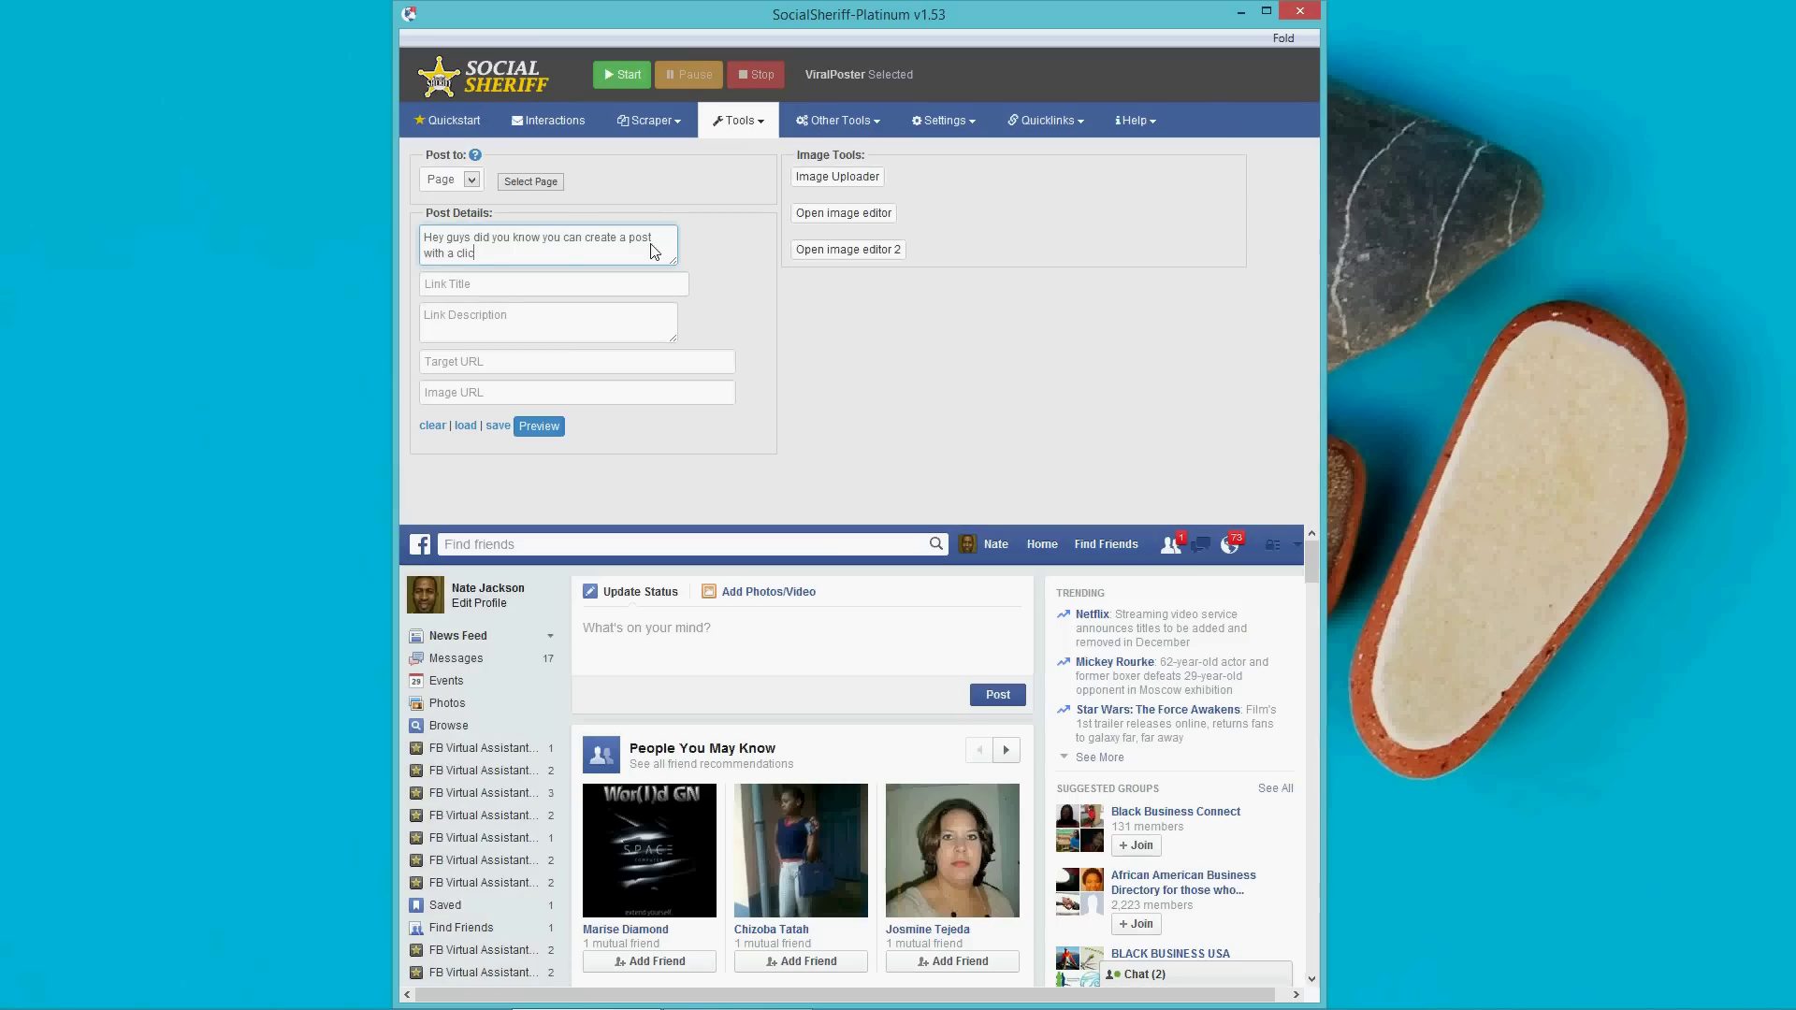
pyautogui.write('kable image?')
pyautogui.click(540, 289)
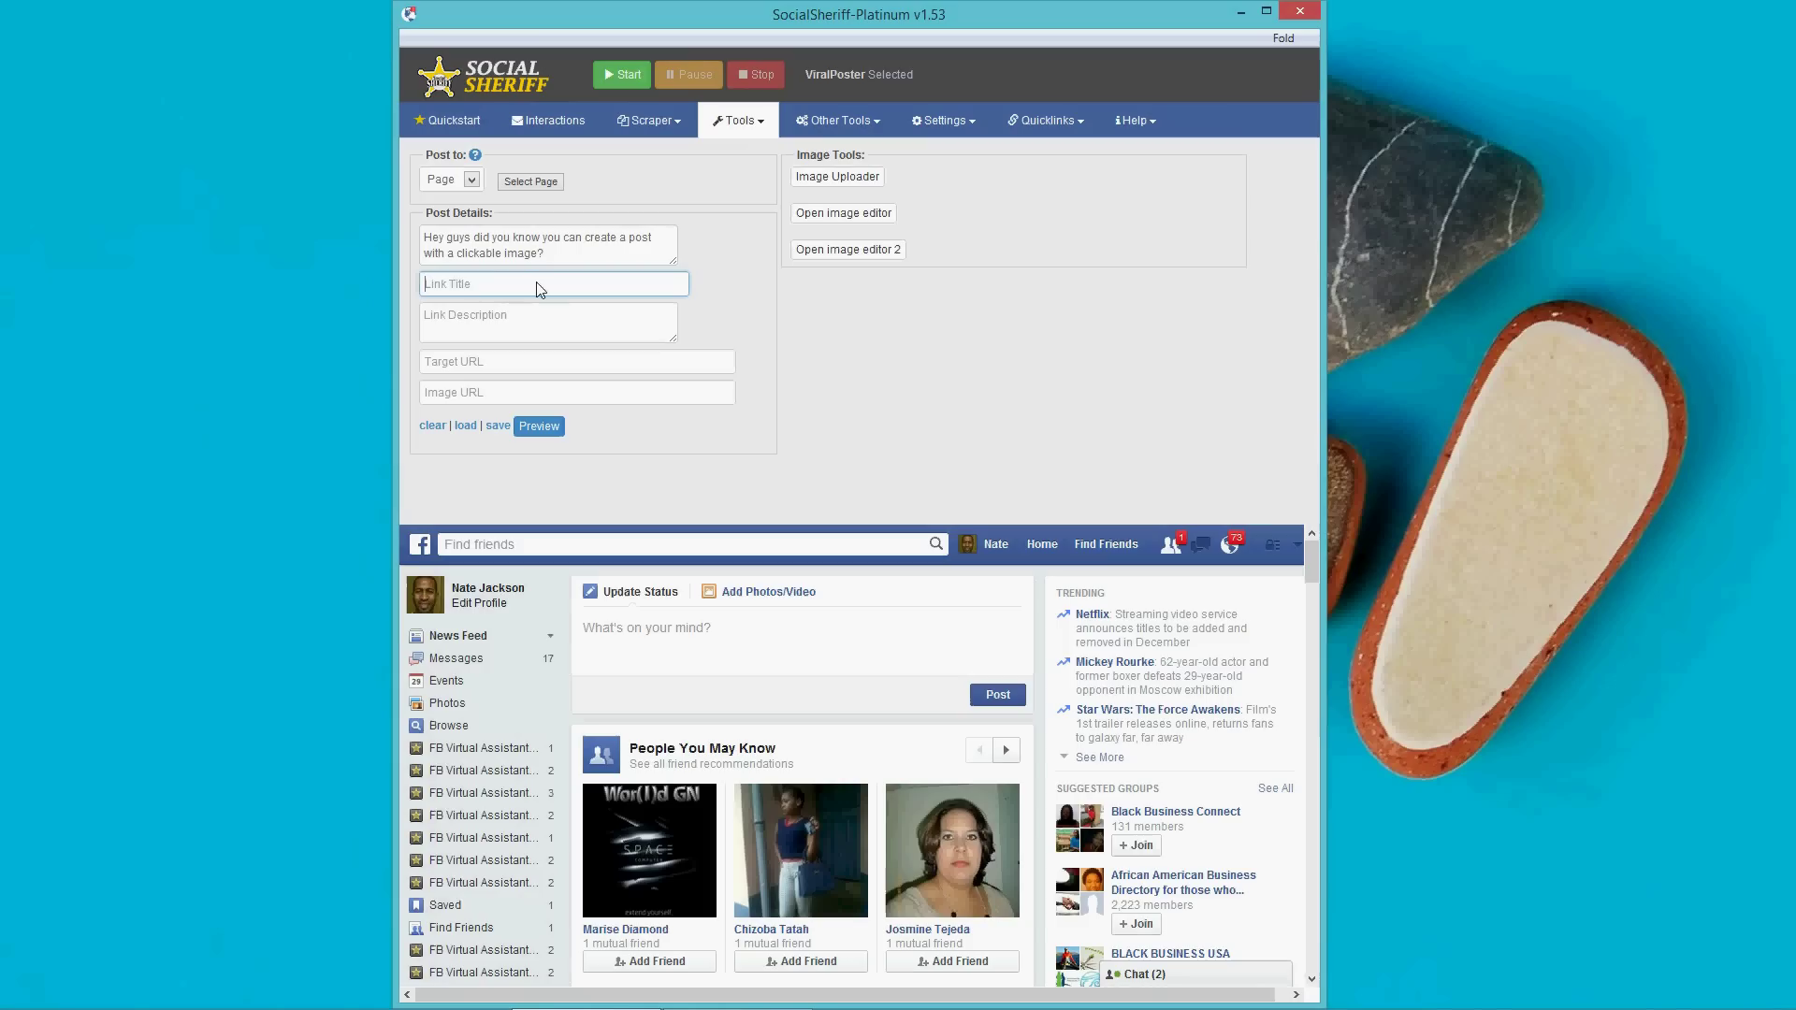
pyautogui.write('Create ')
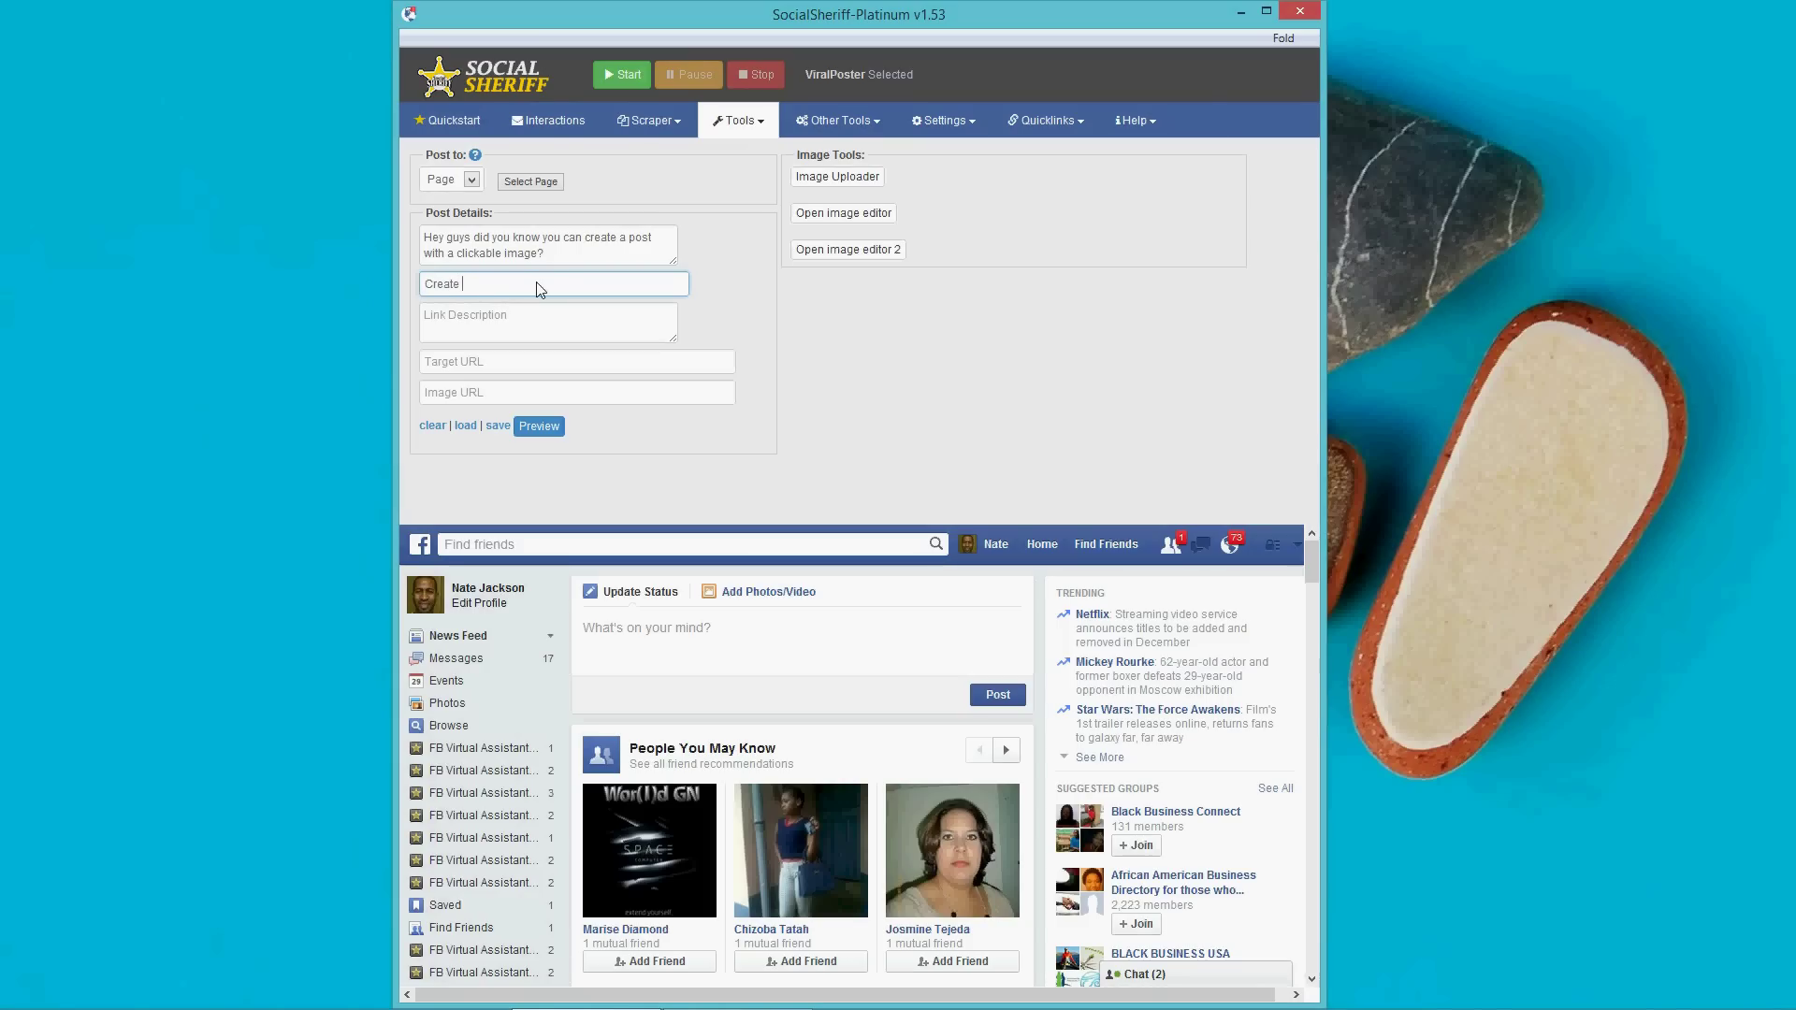
pyautogui.write('a Post with a Clickable Image')
pyautogui.press('Tab')
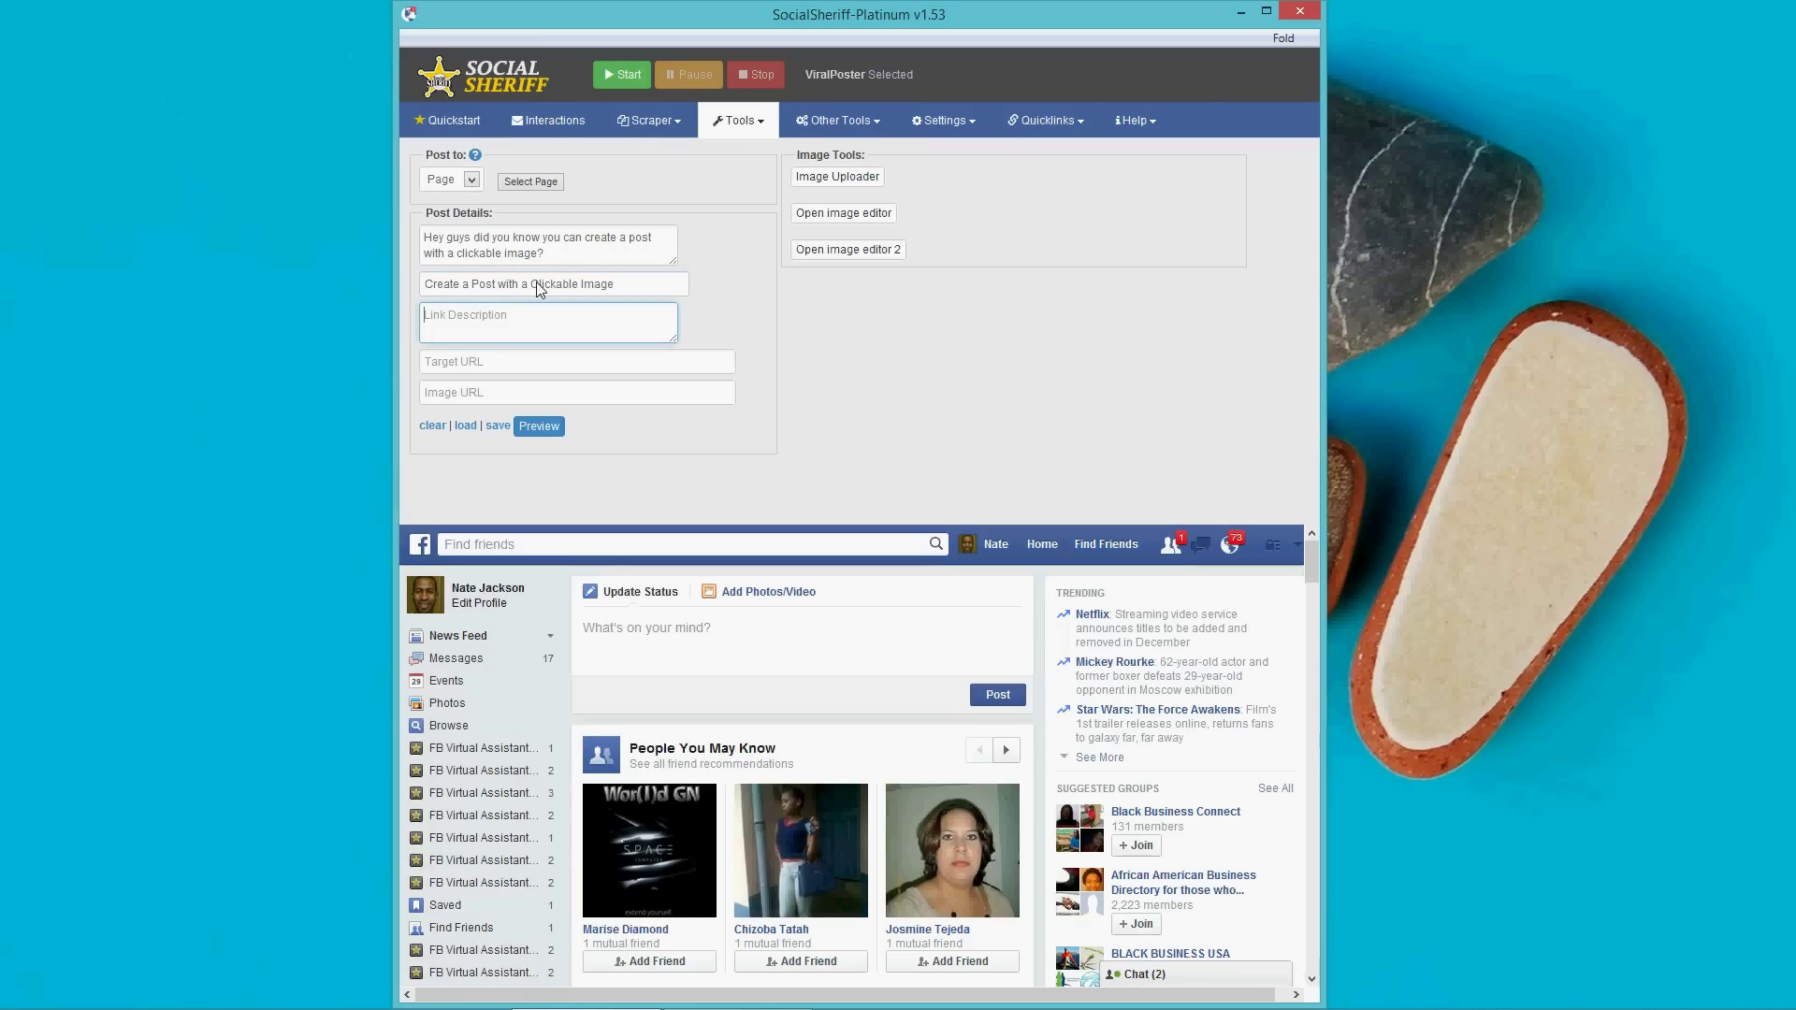
pyautogui.write('Socia')
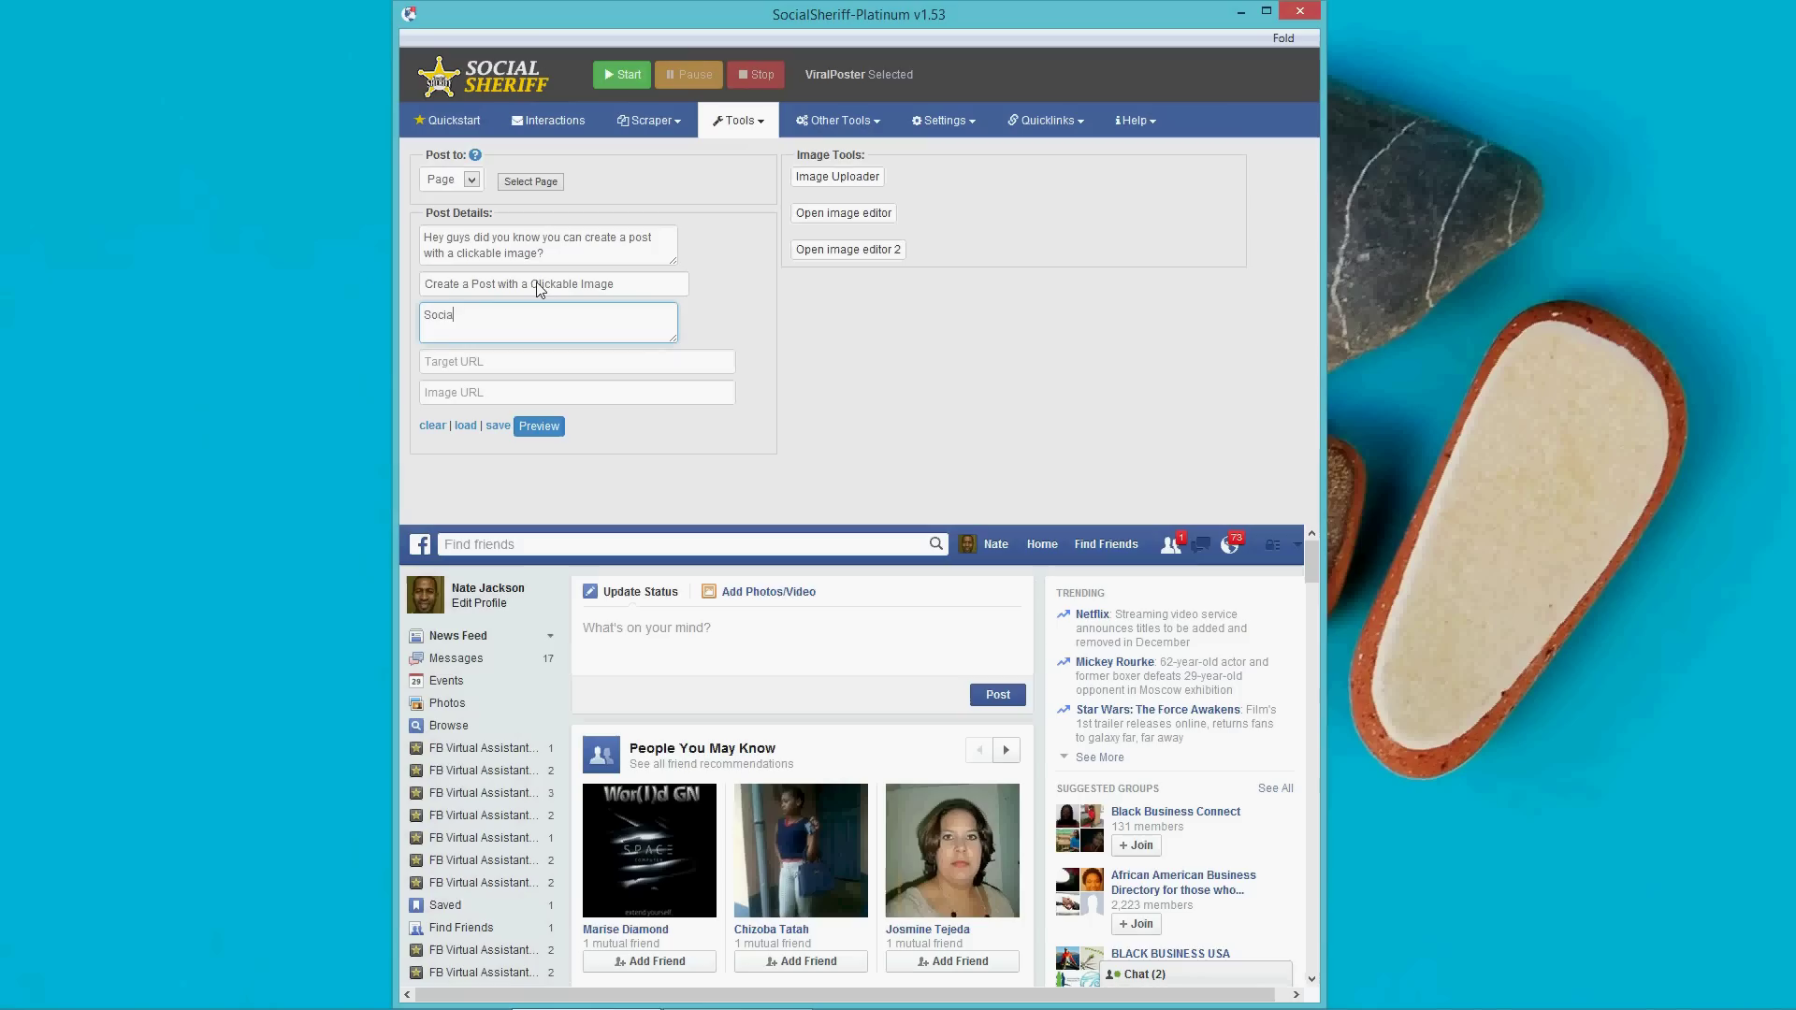
pyautogui.write('l Sheriff ')
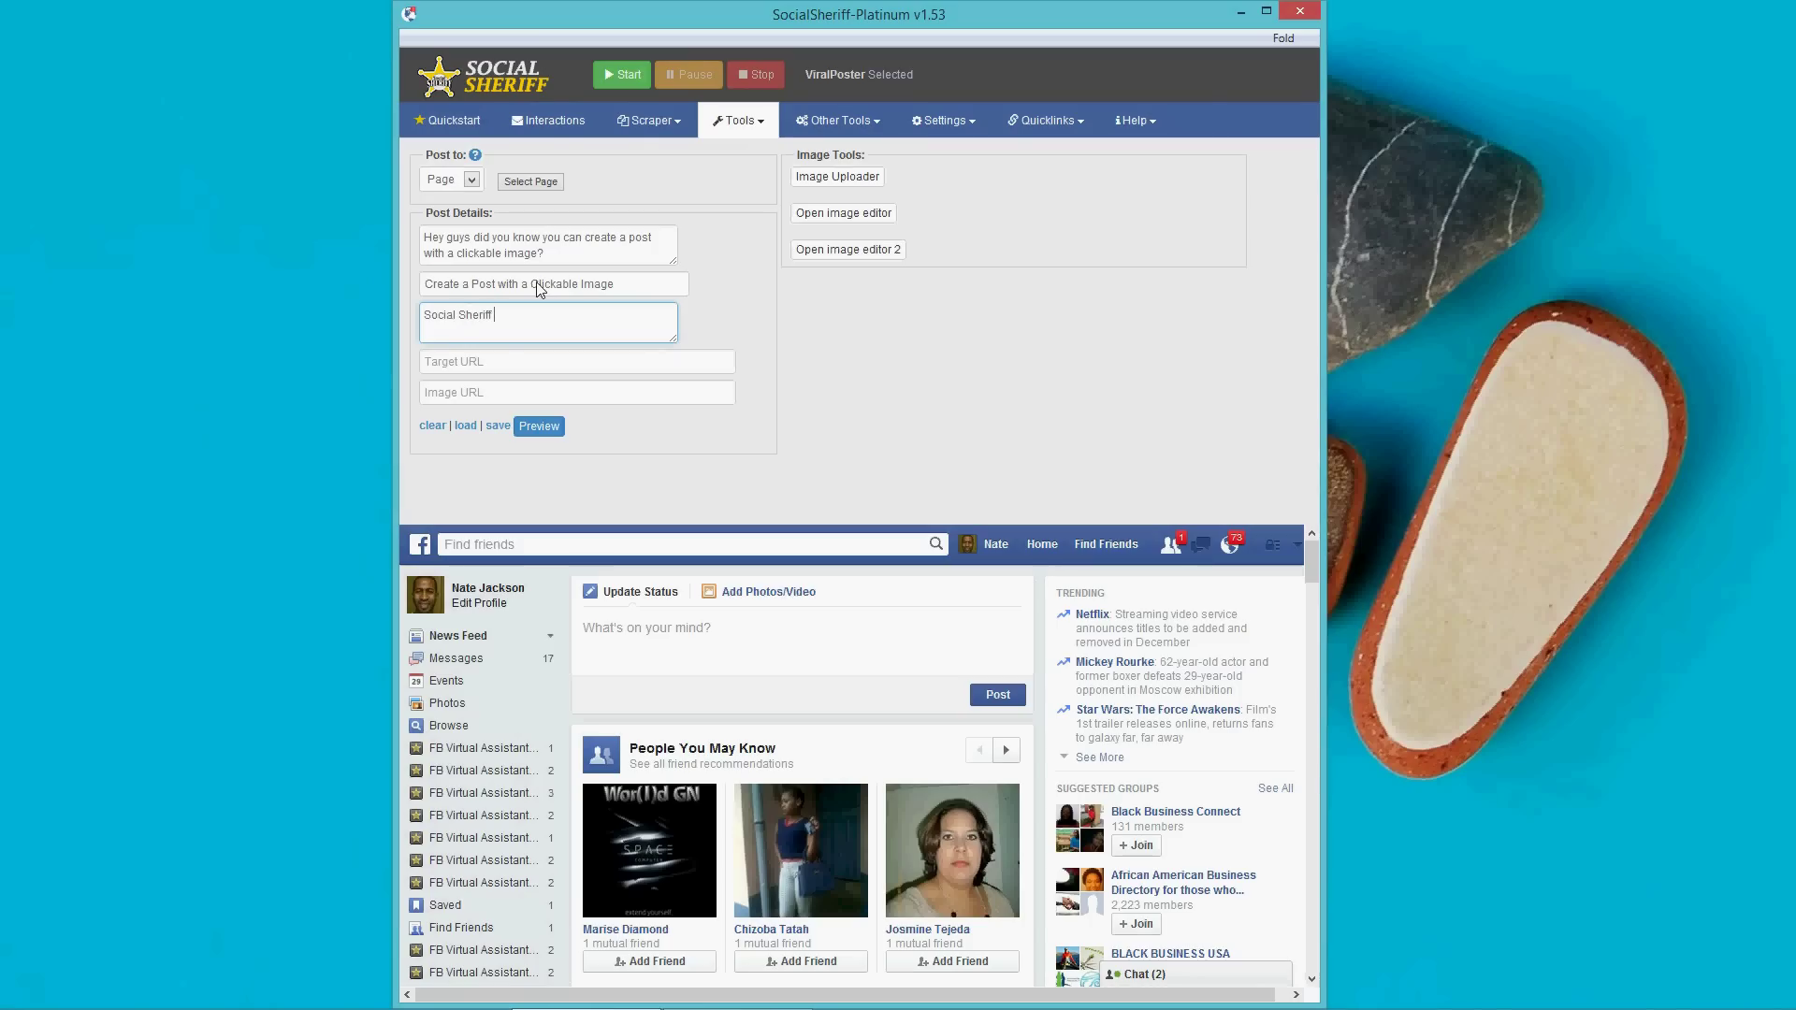
pyautogui.write('Allows you to create a post with a click')
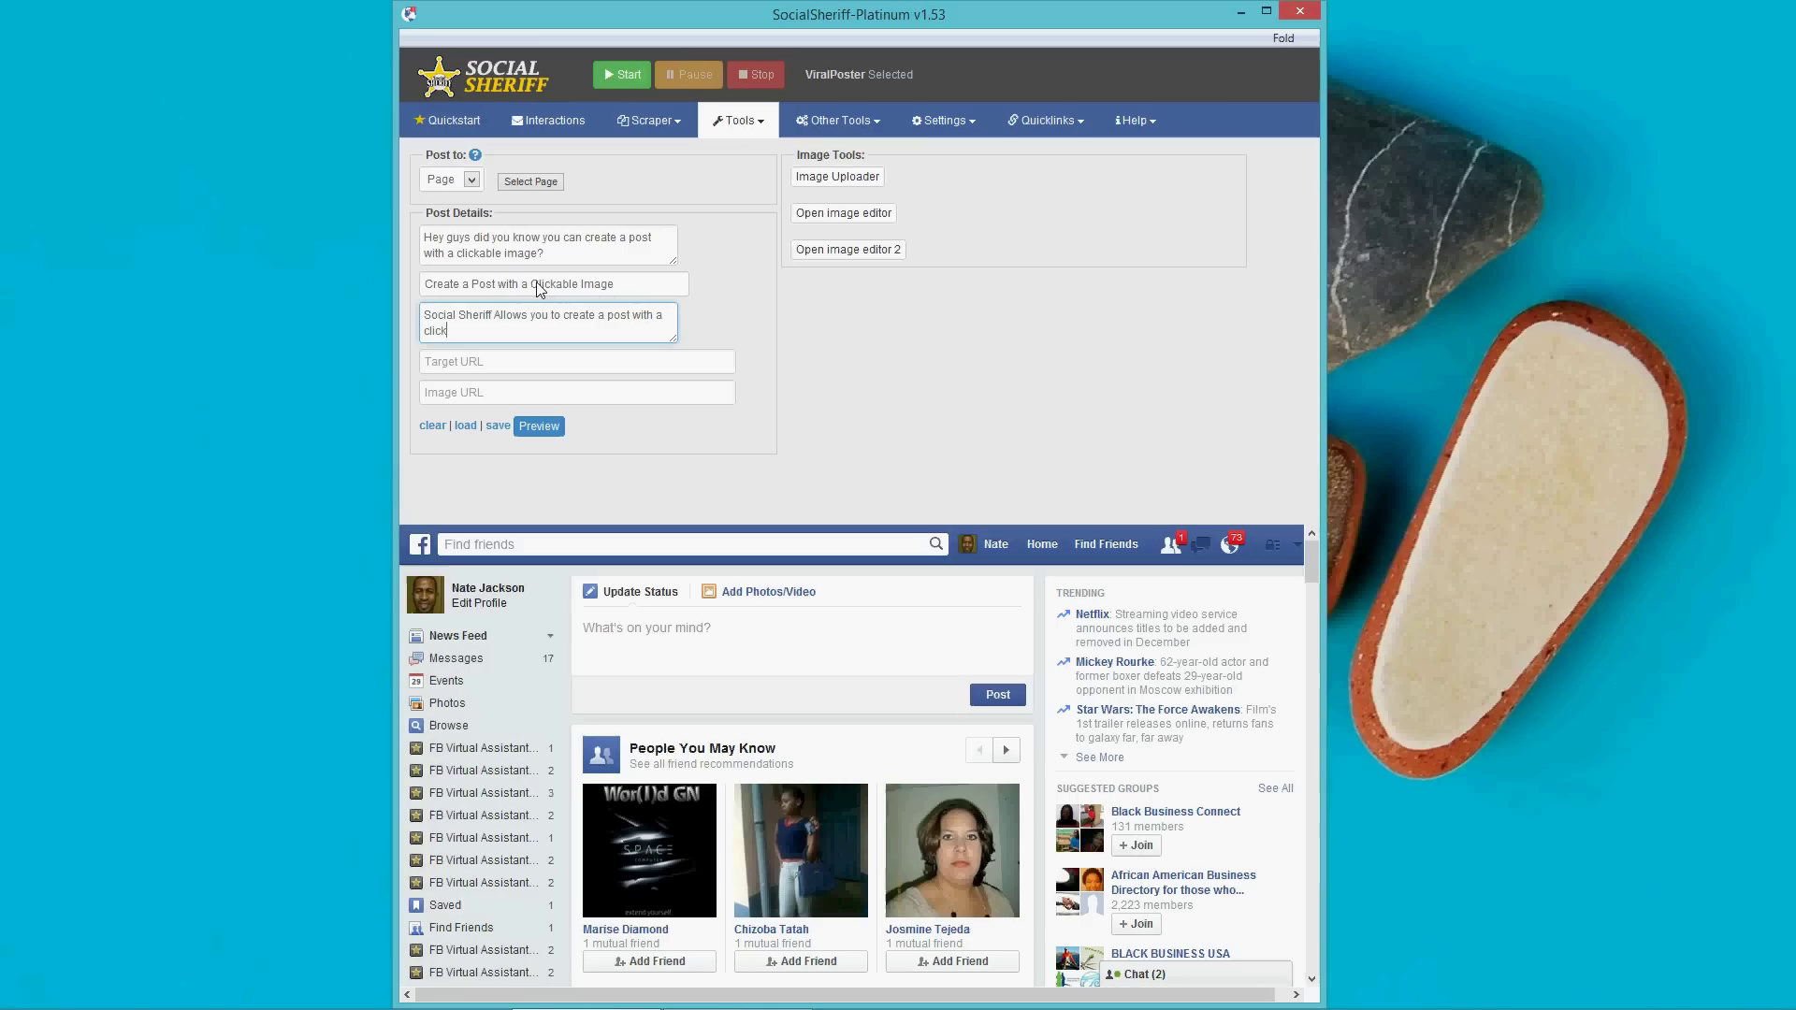
pyautogui.write('able imga')
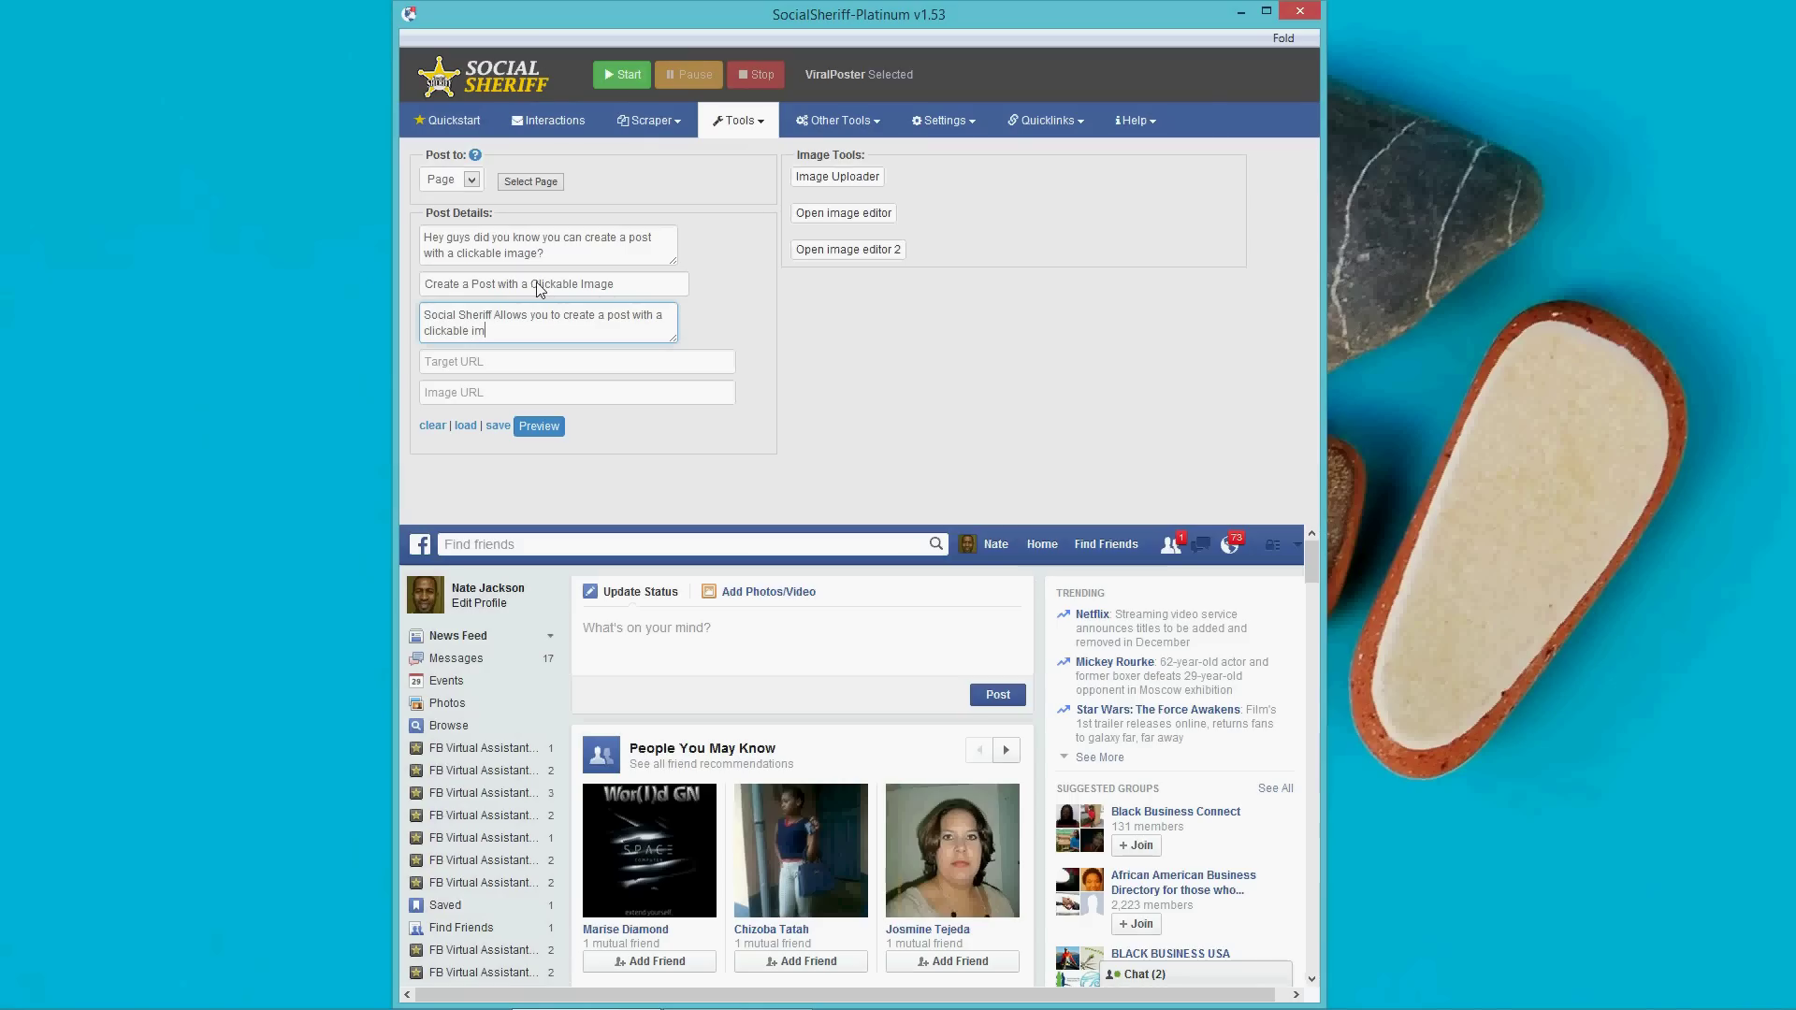
pyautogui.press('BackSpace')
pyautogui.press('BackSpace')
pyautogui.write('age')
pyautogui.press('Tab')
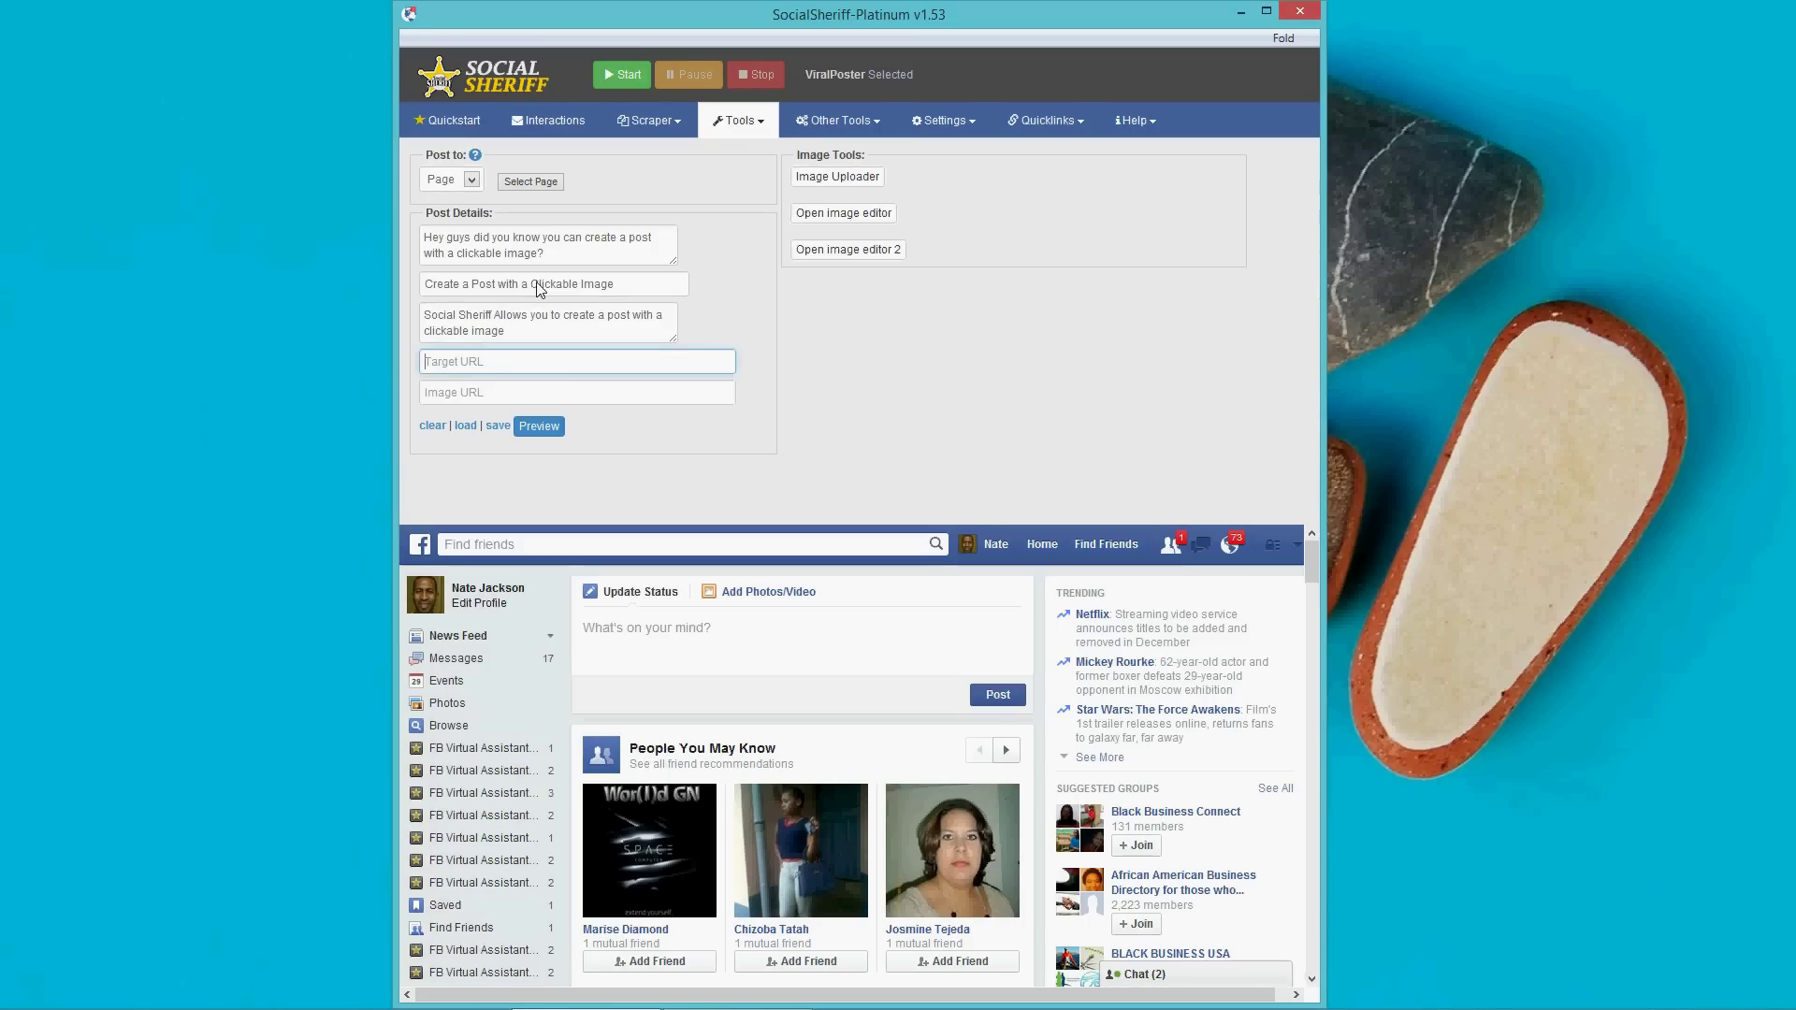
pyautogui.write('http://google.com')
pyautogui.click(493, 400)
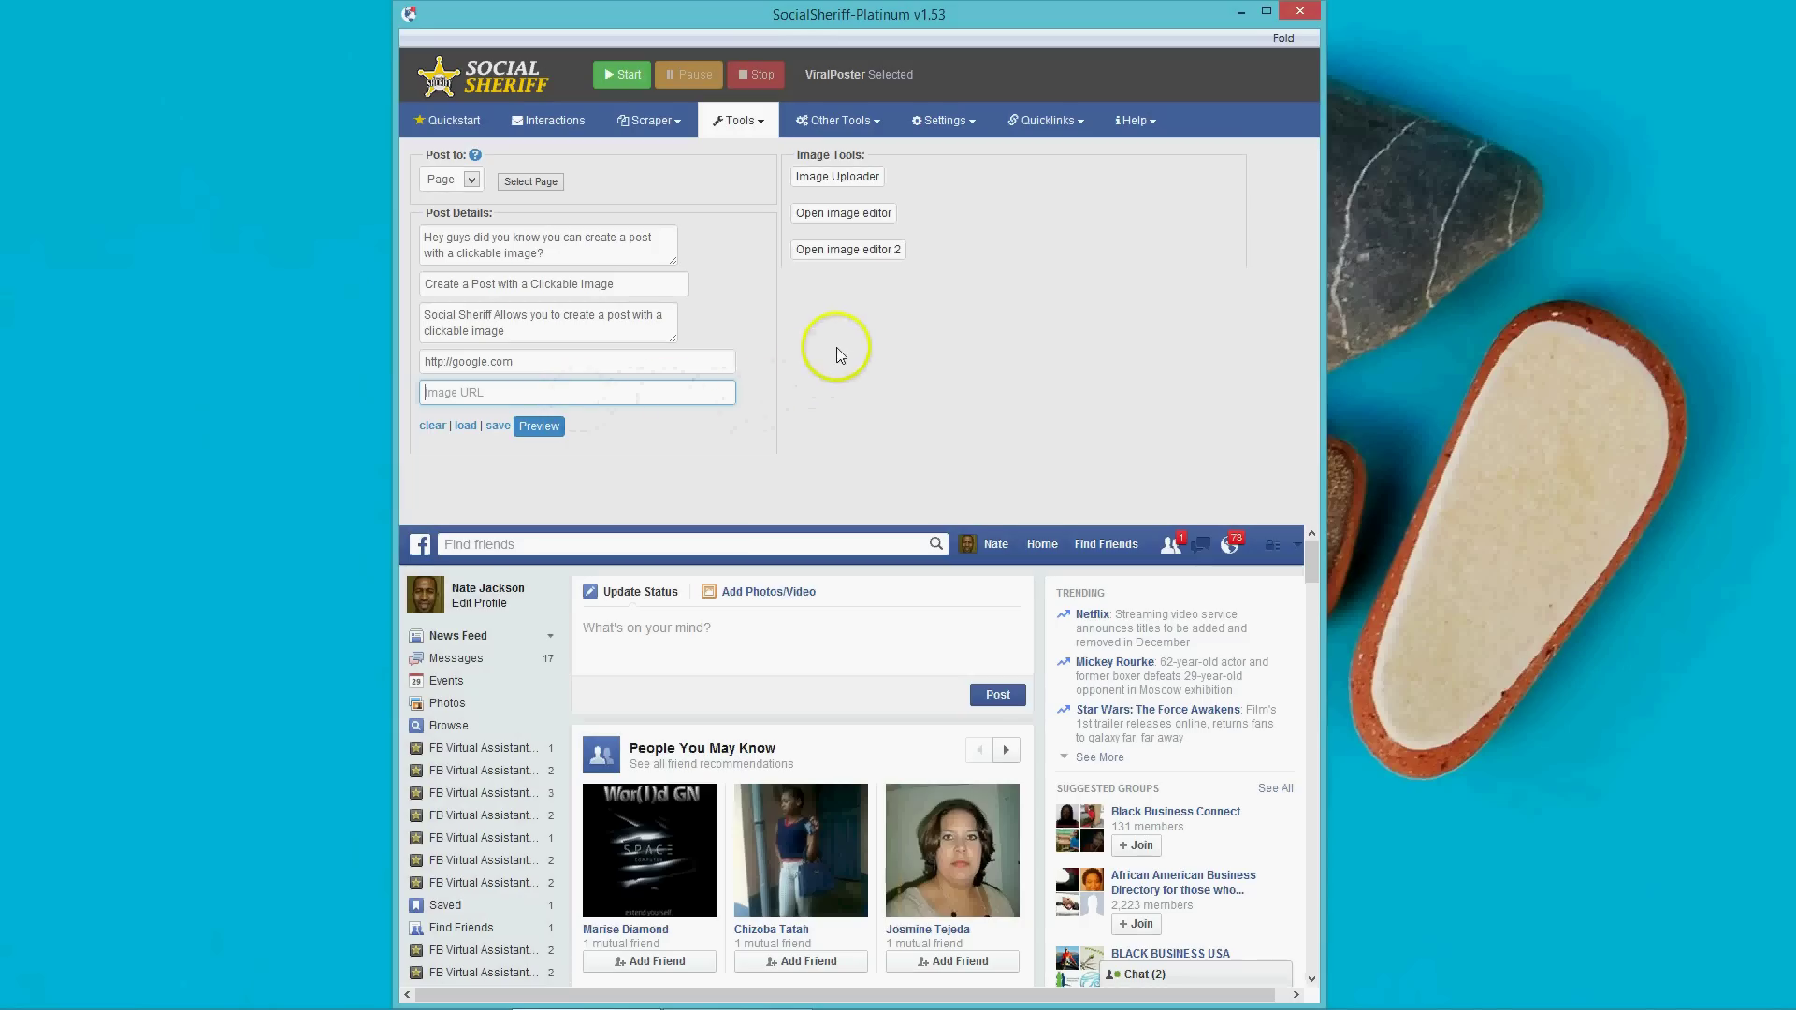
# Upload Facebook-Cover-Photo.png to Imgur via Image Uploader and copy its Direct Link.
pyautogui.click(836, 179)
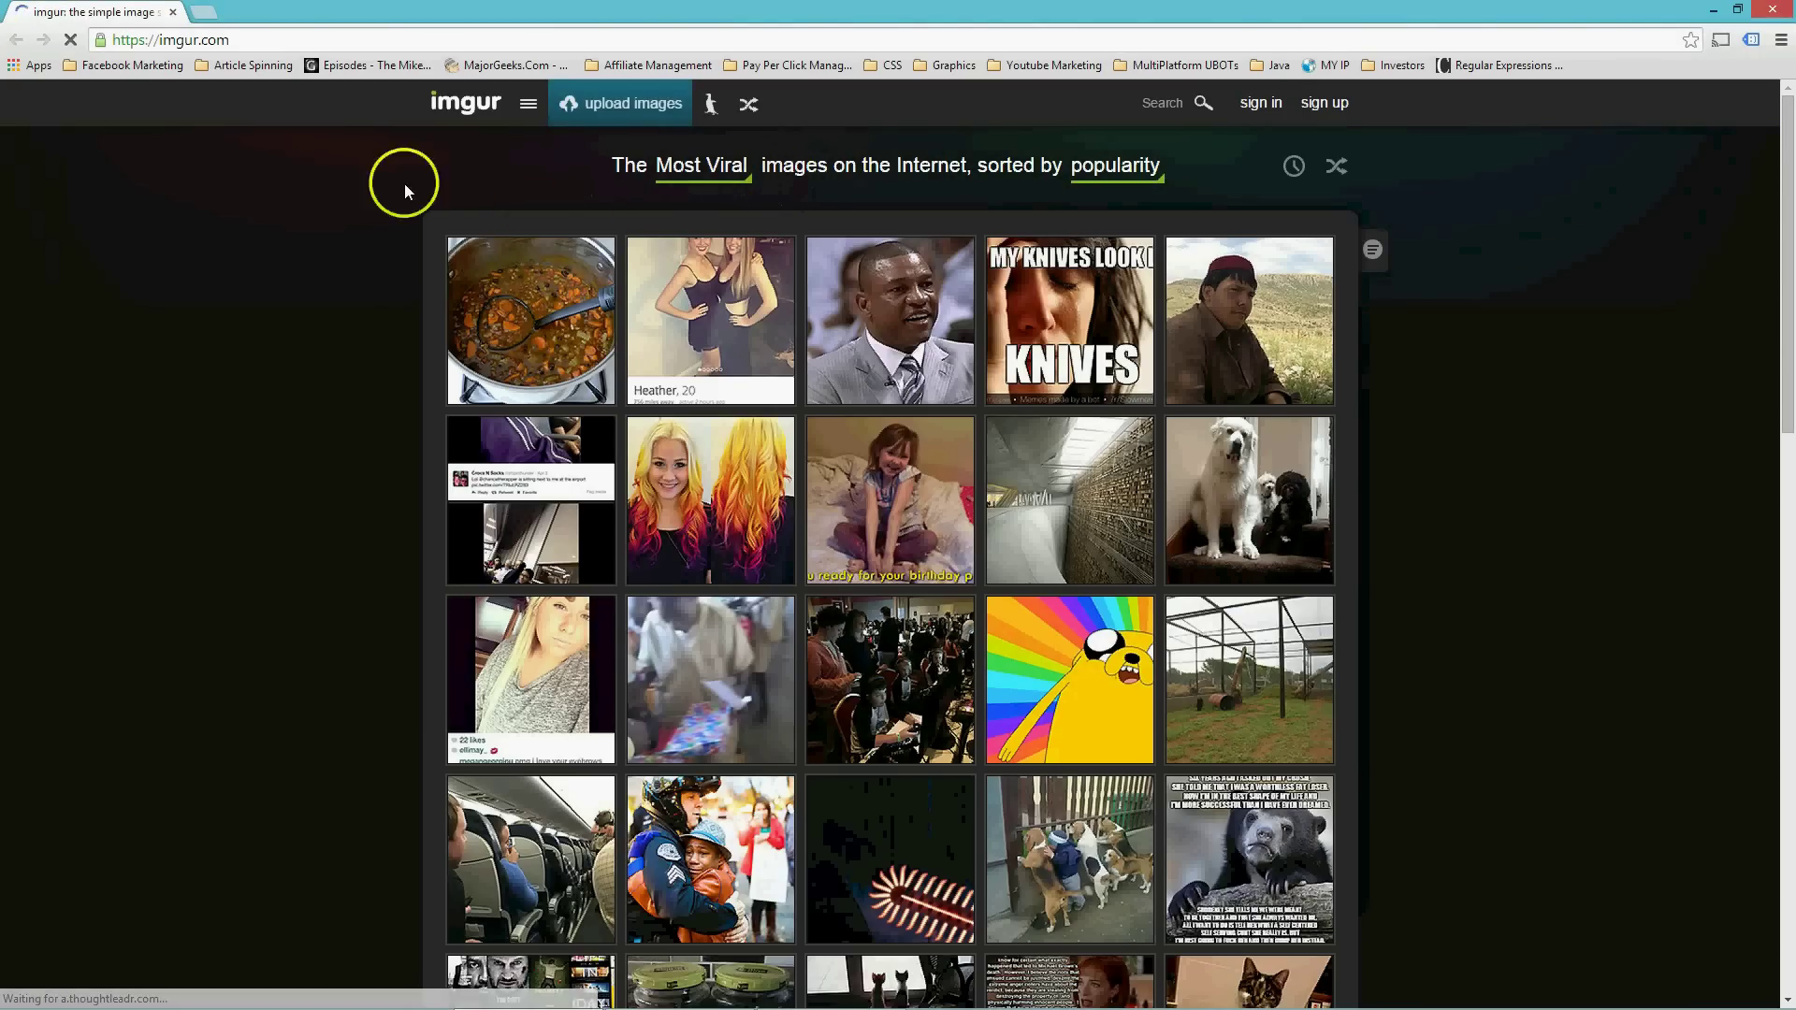
pyautogui.click(629, 114)
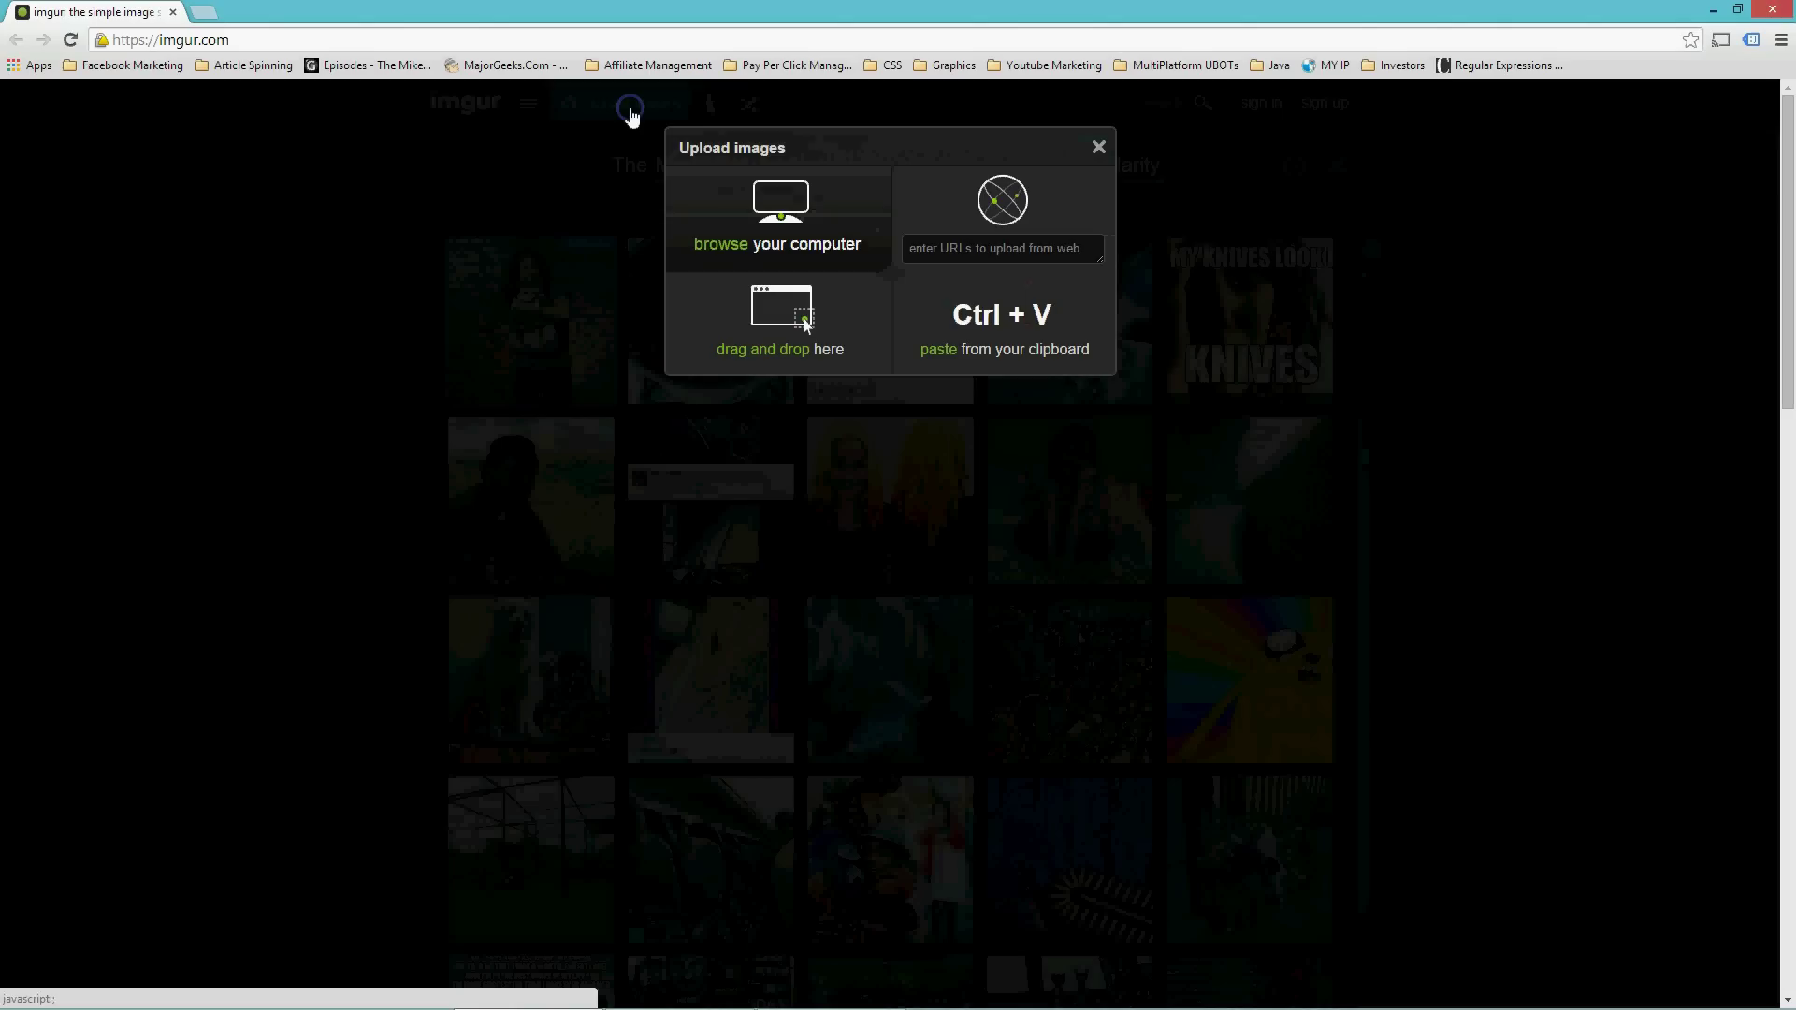
pyautogui.click(778, 245)
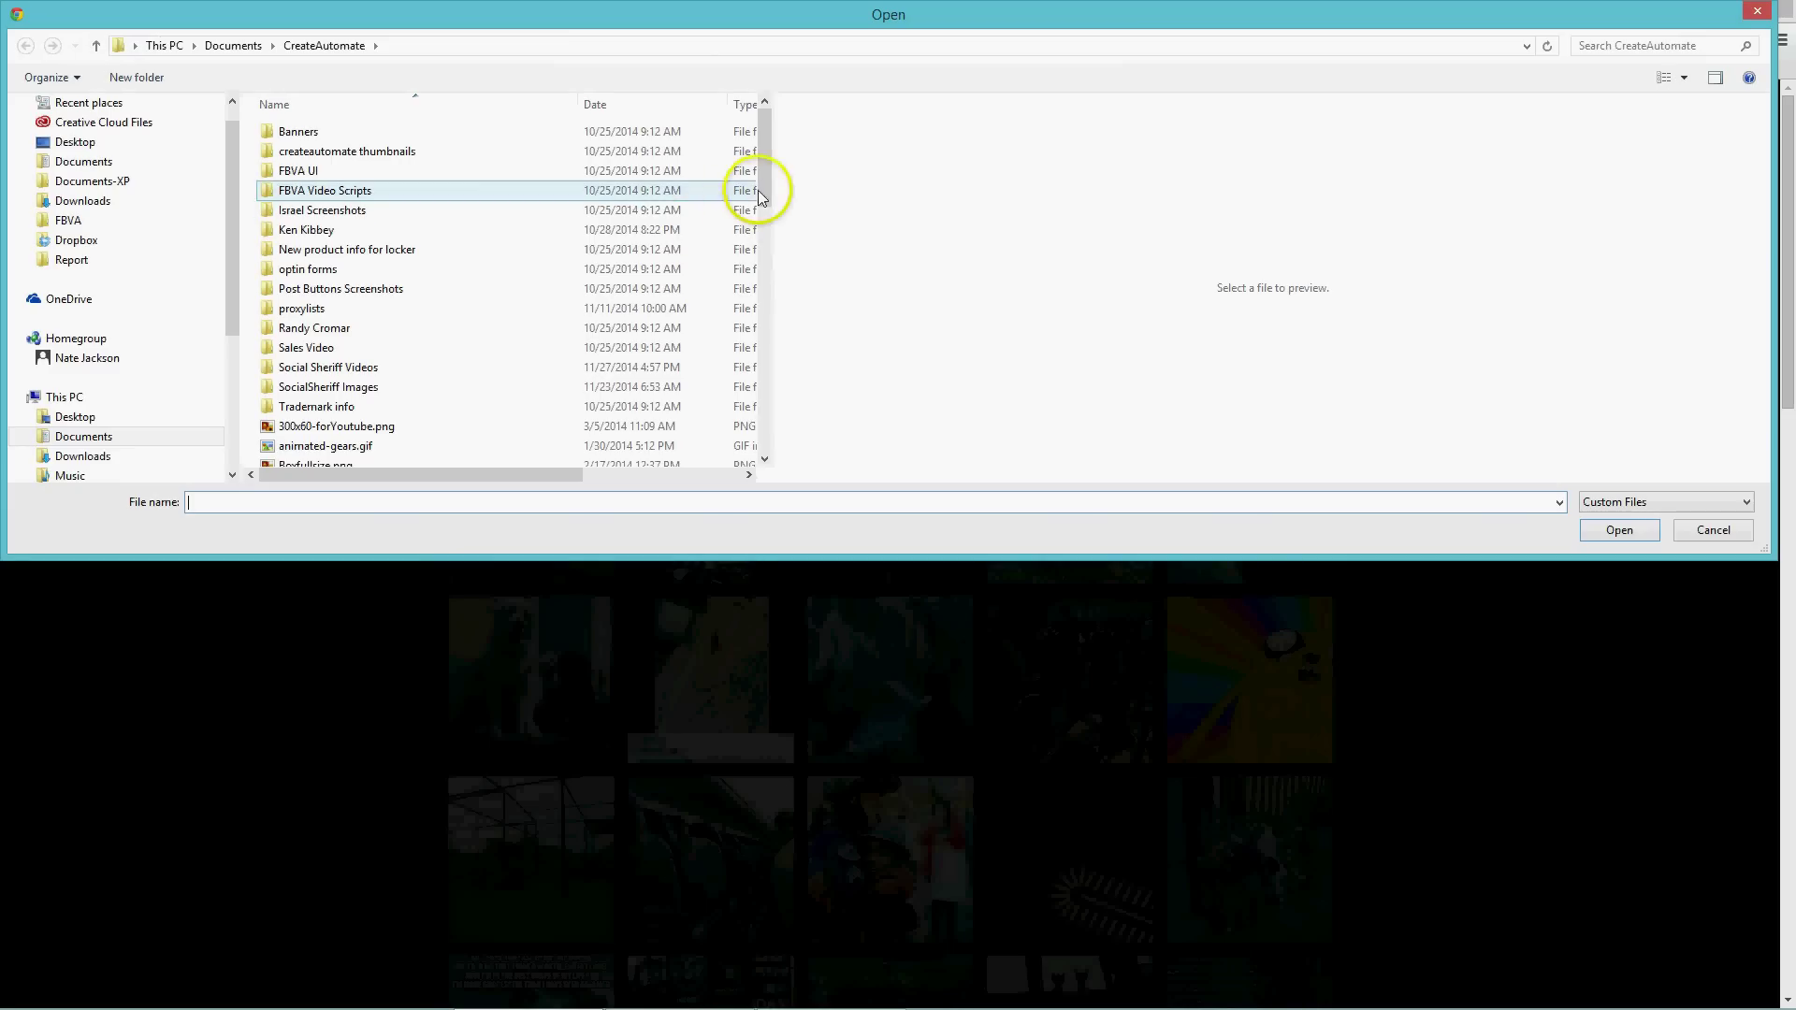
pyautogui.moveTo(764, 186); pyautogui.dragTo(767, 298)
pyautogui.moveTo(765, 346); pyautogui.dragTo(765, 365)
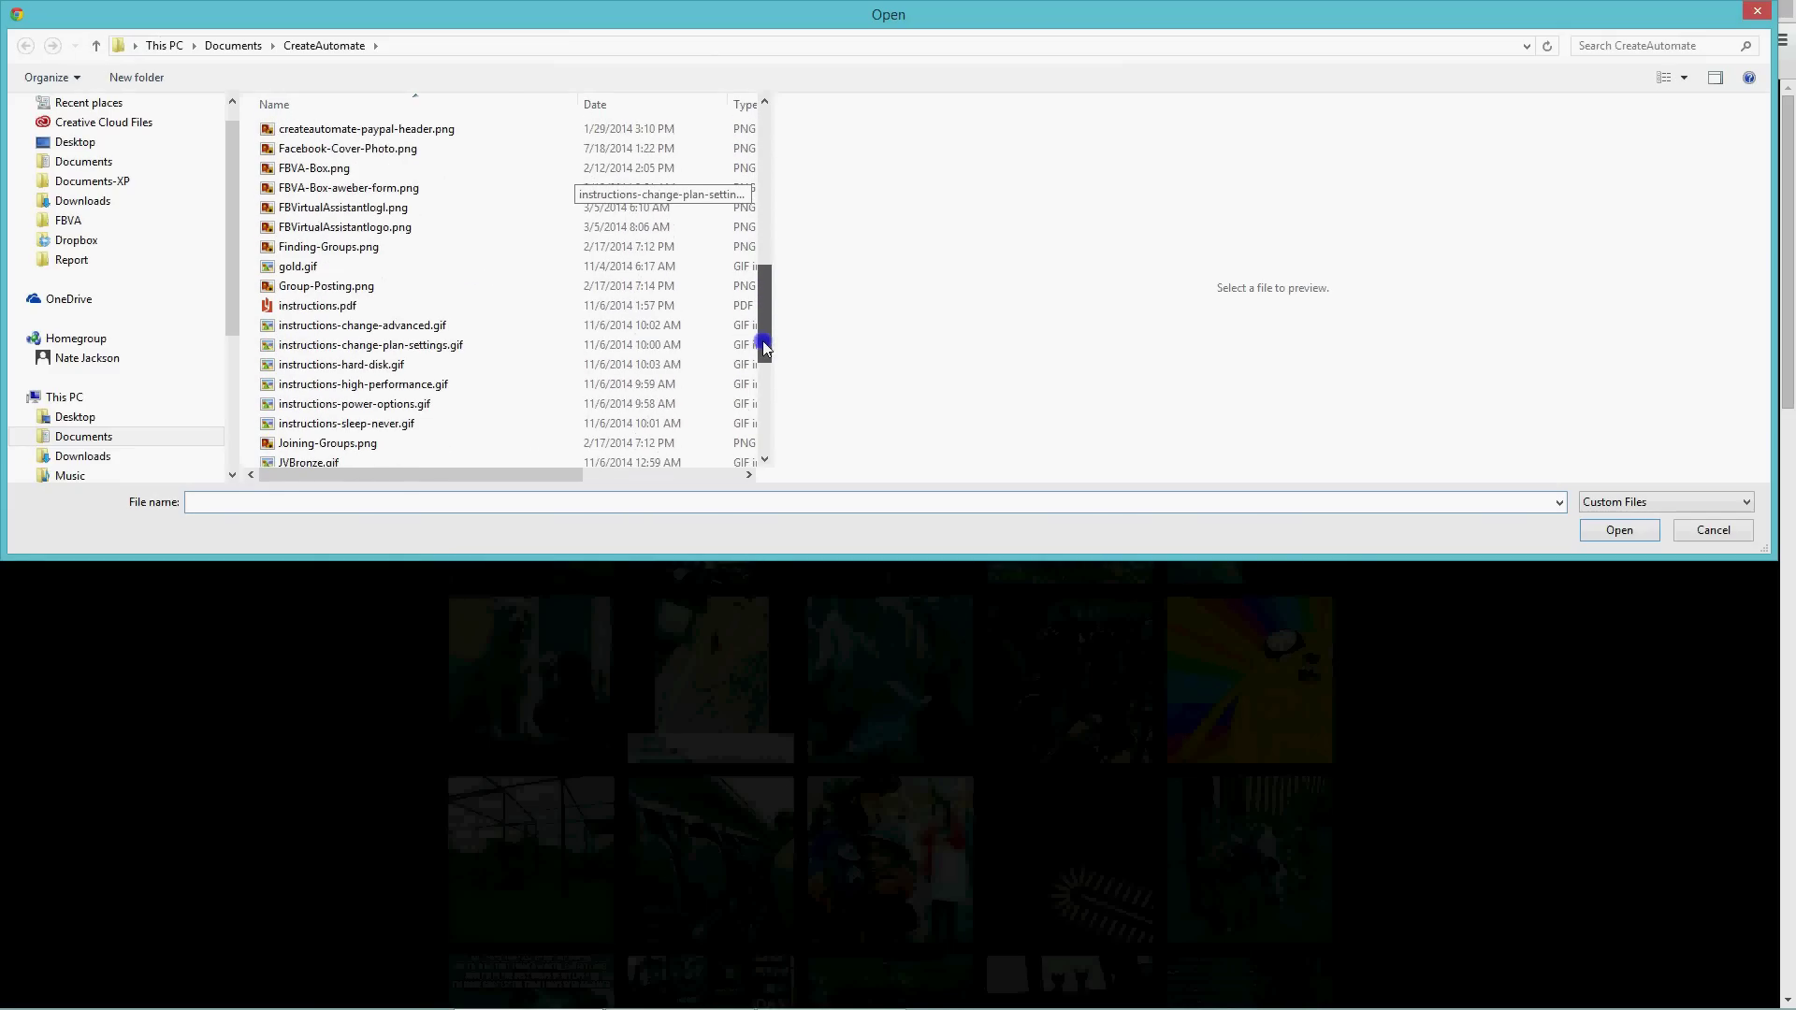
pyautogui.click(352, 149)
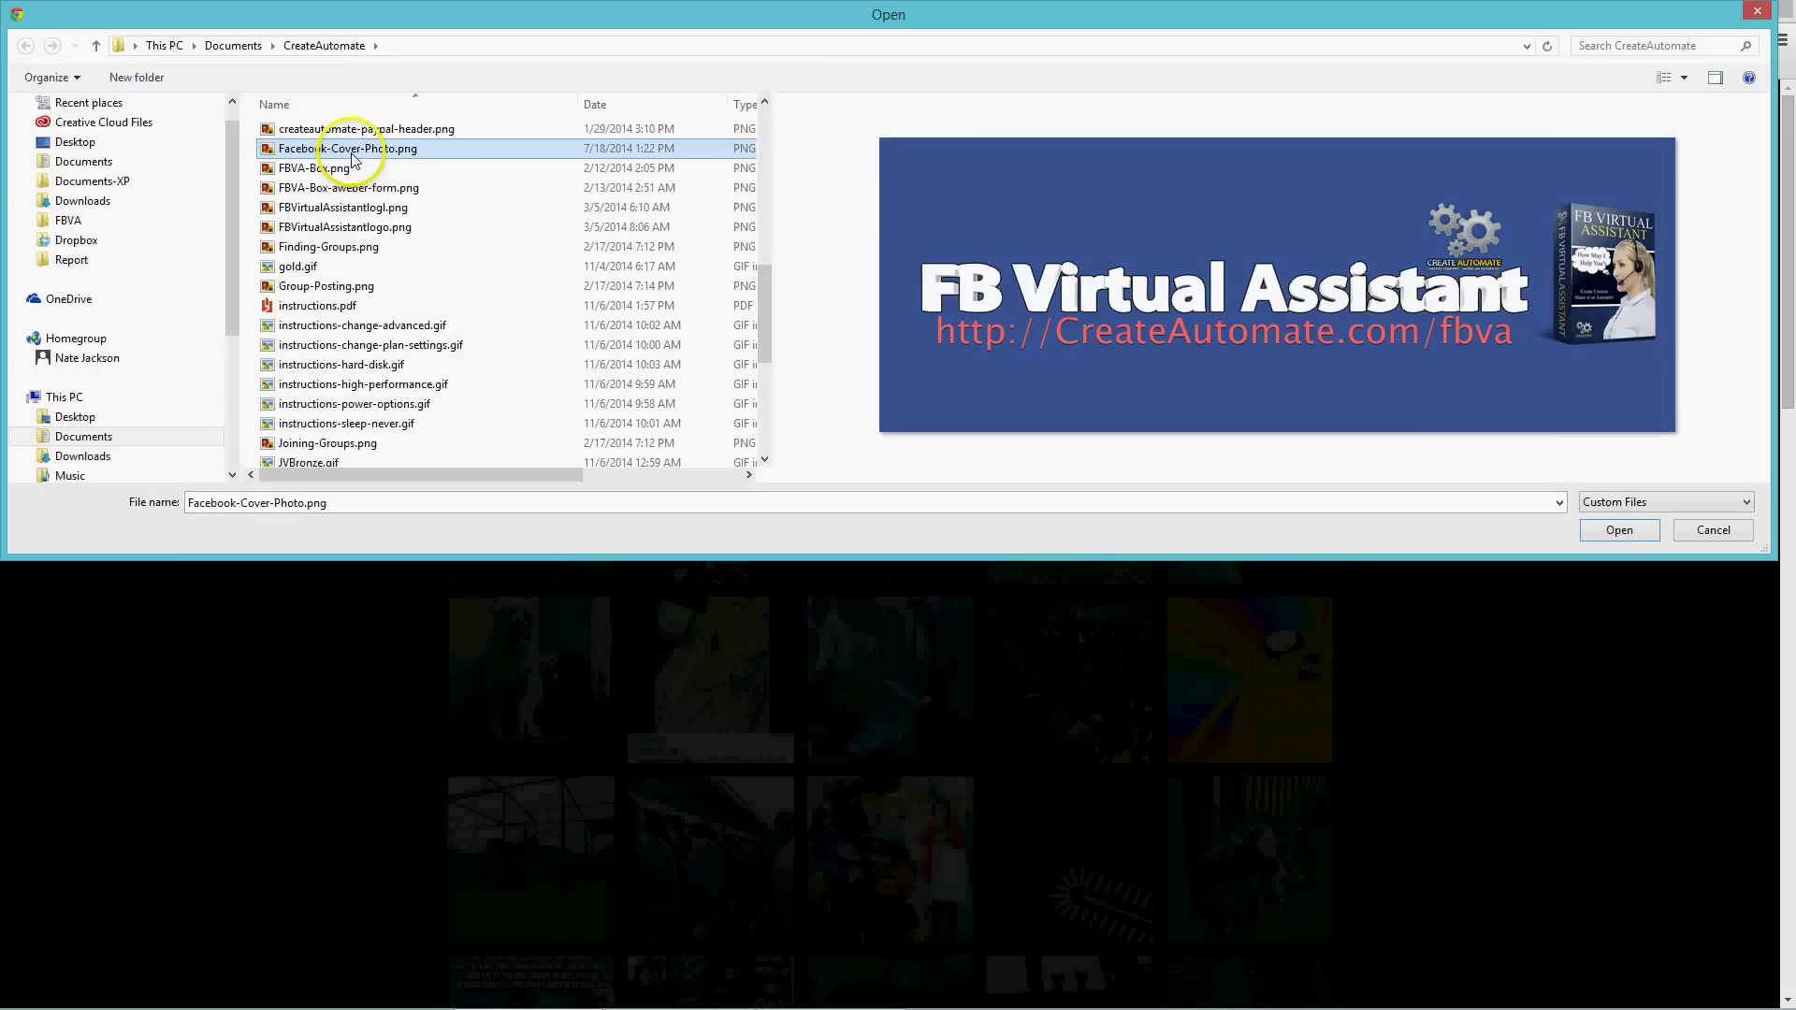
pyautogui.click(1621, 531)
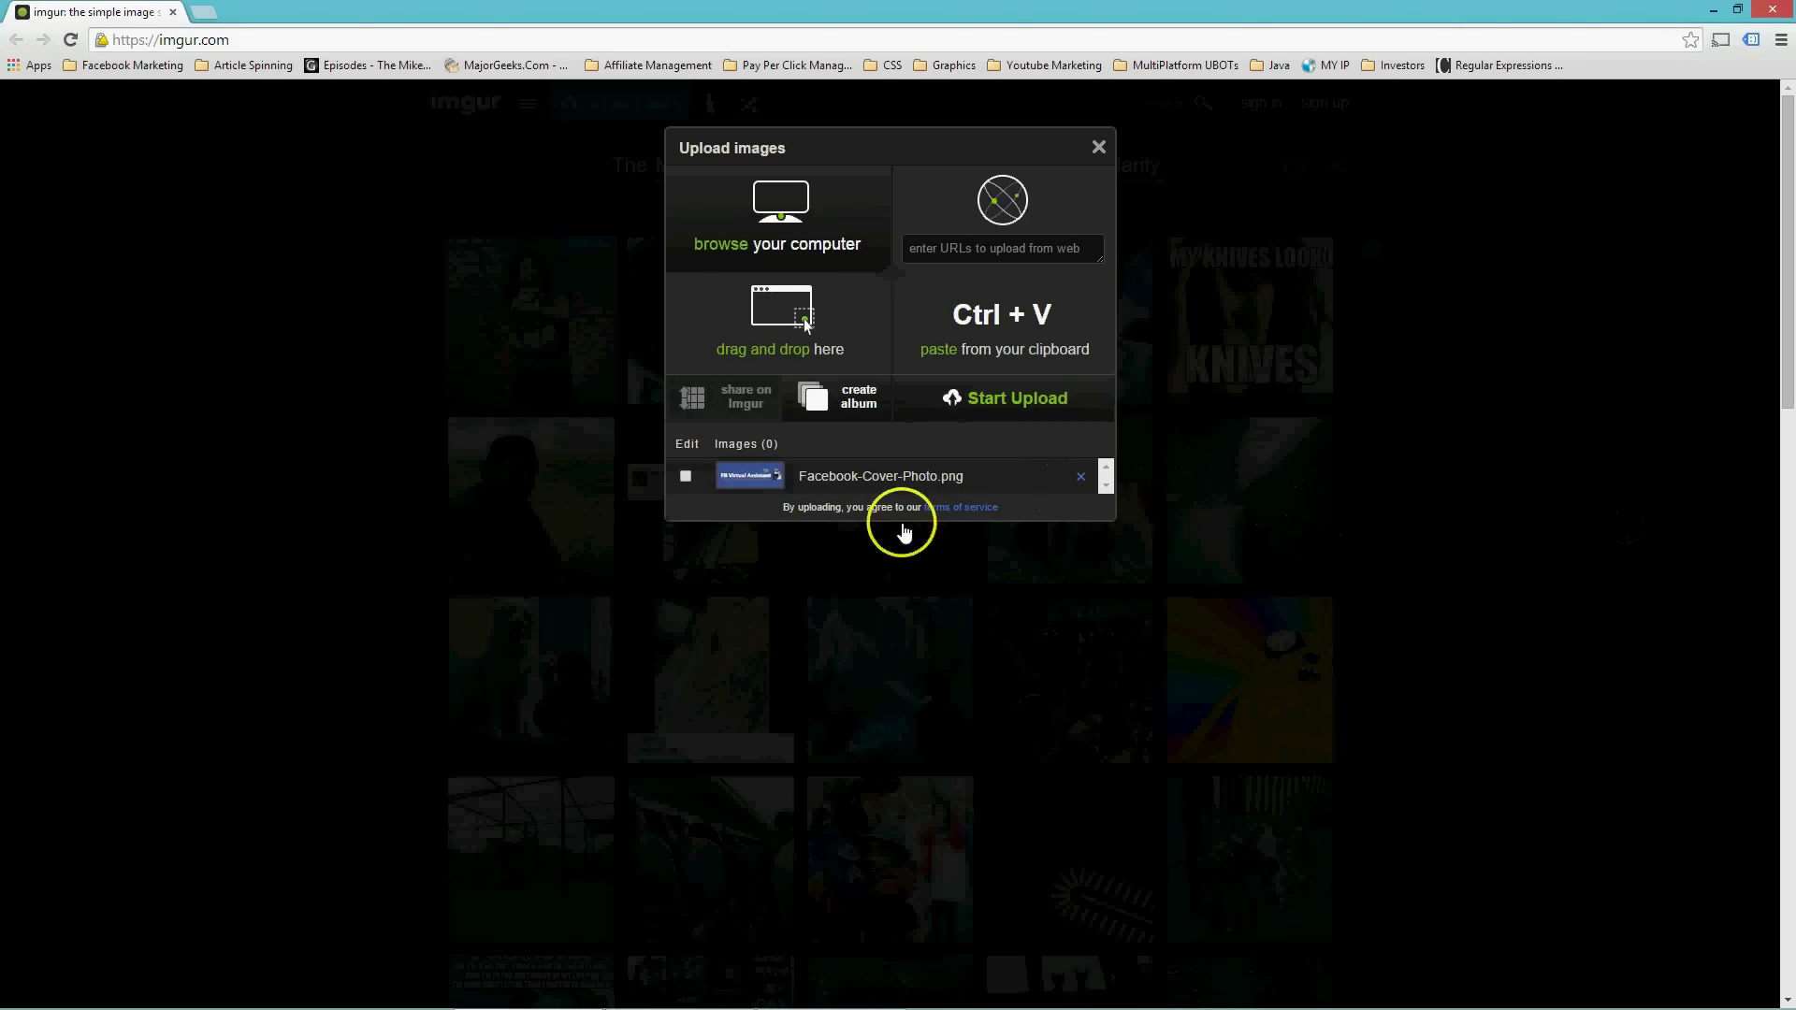
pyautogui.click(1067, 402)
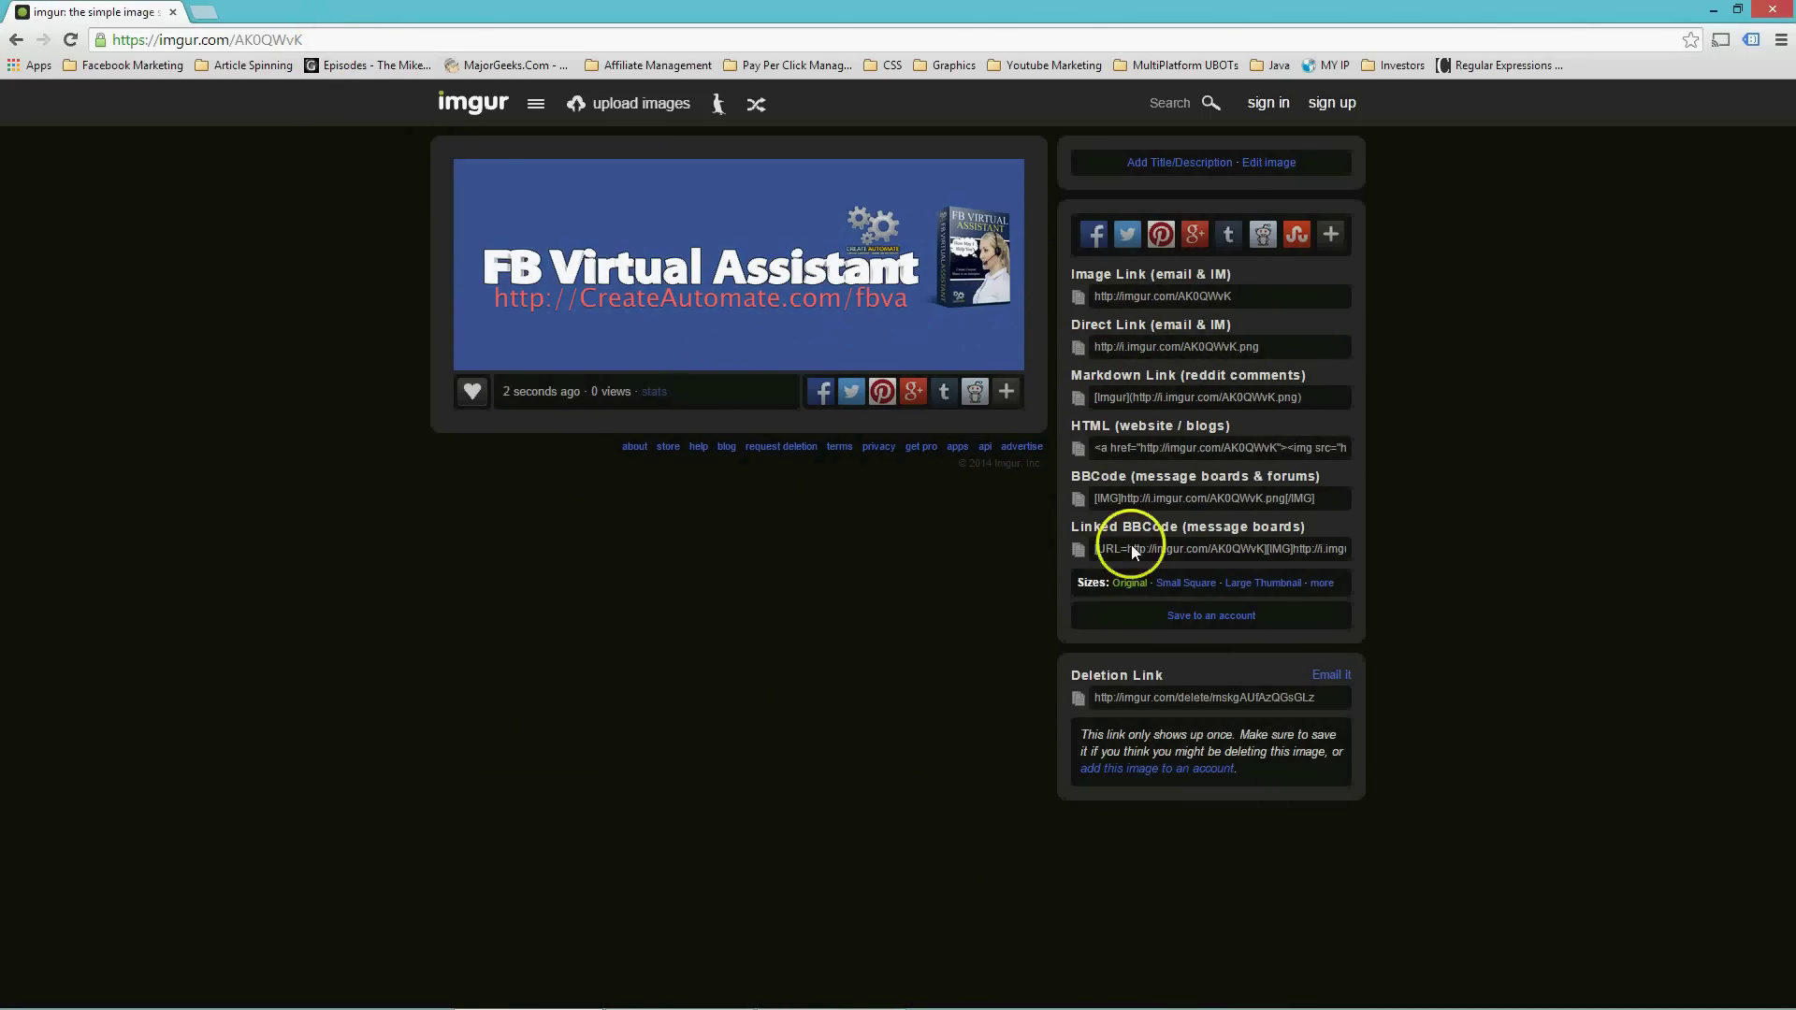
pyautogui.click(1126, 346)
pyautogui.hotkey('ctrl', 'c')
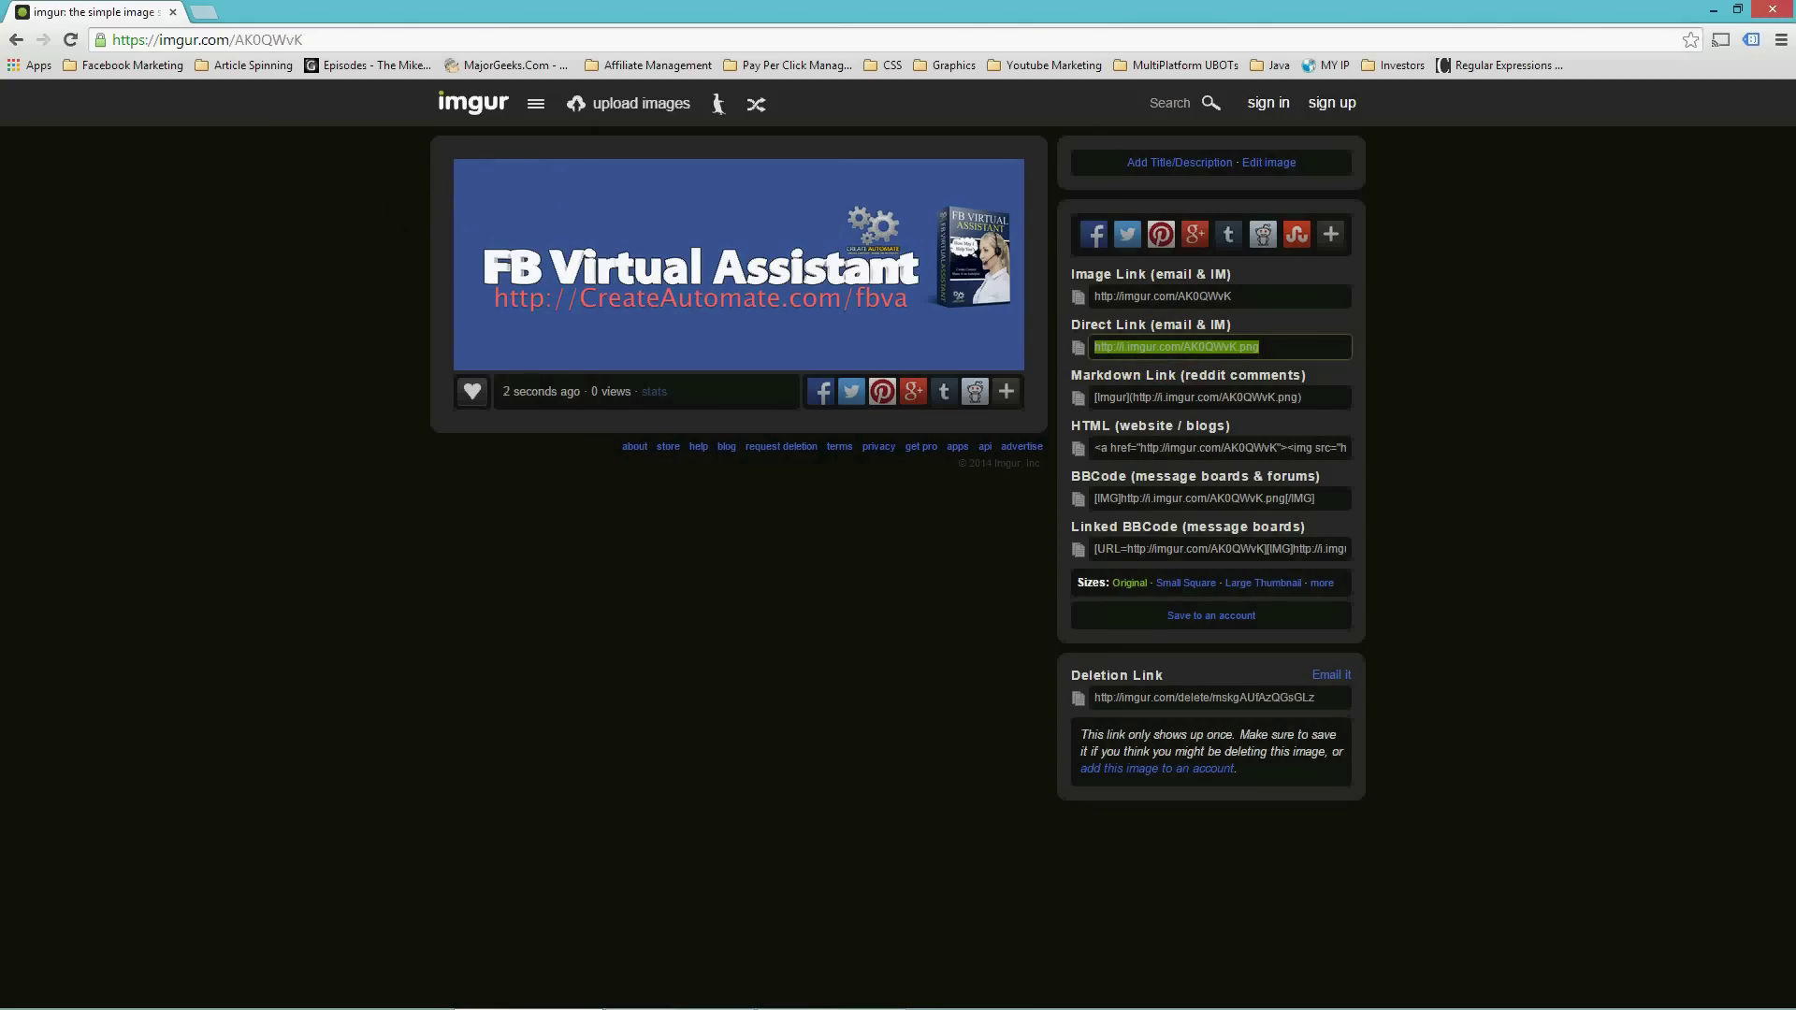
pyautogui.click(1710, 11)
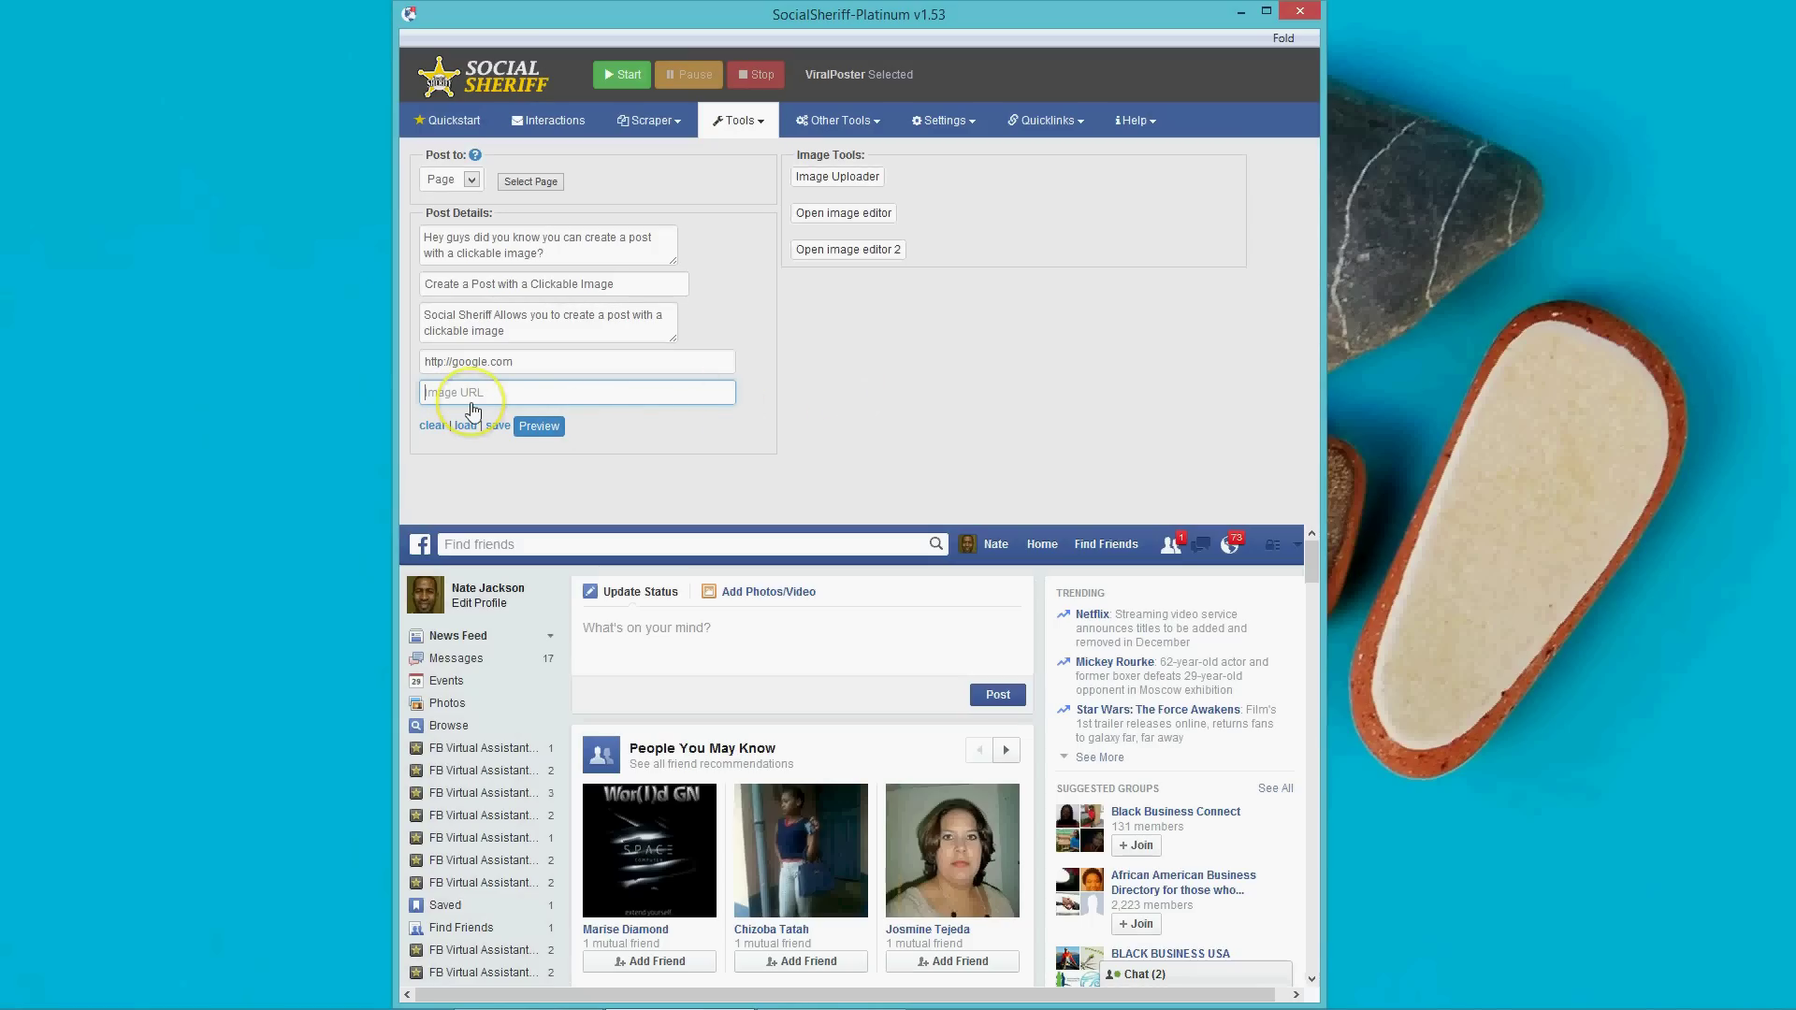
# Paste the Imgur link as Image URL and save the post over ClickableImage.ini.
pyautogui.click(828, 175)
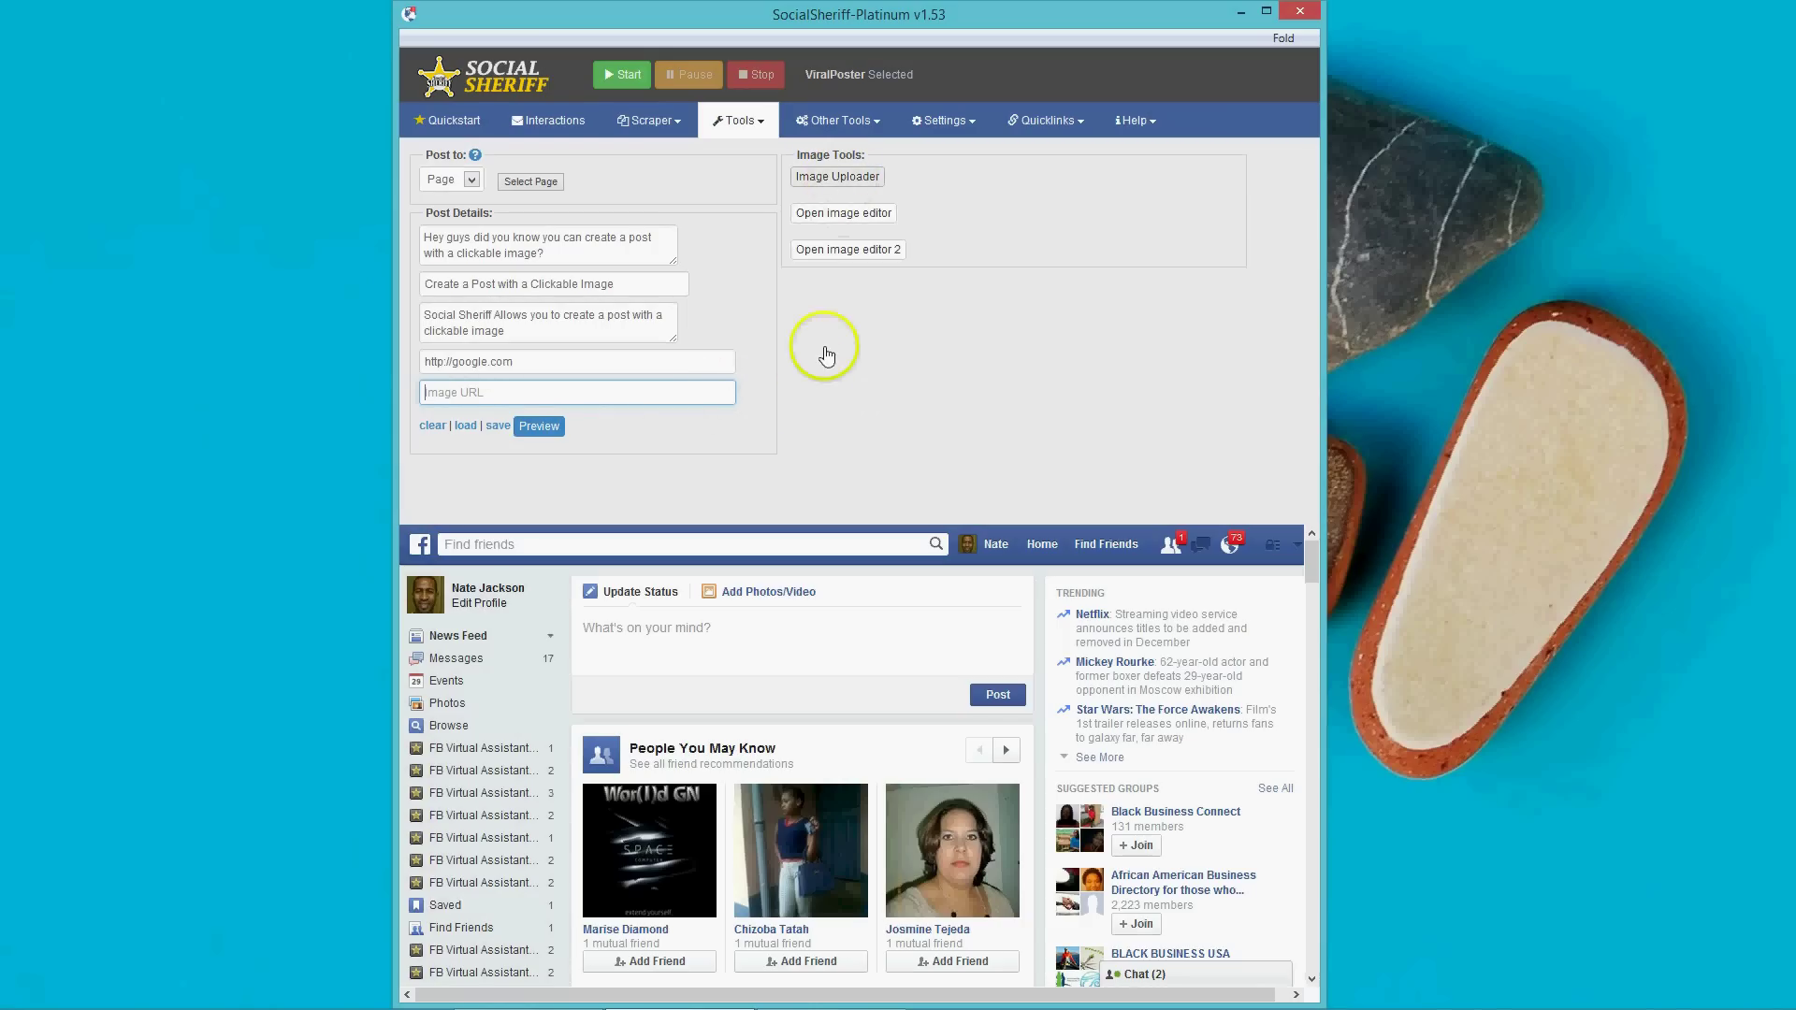
pyautogui.hotkey('ctrl', 'v')
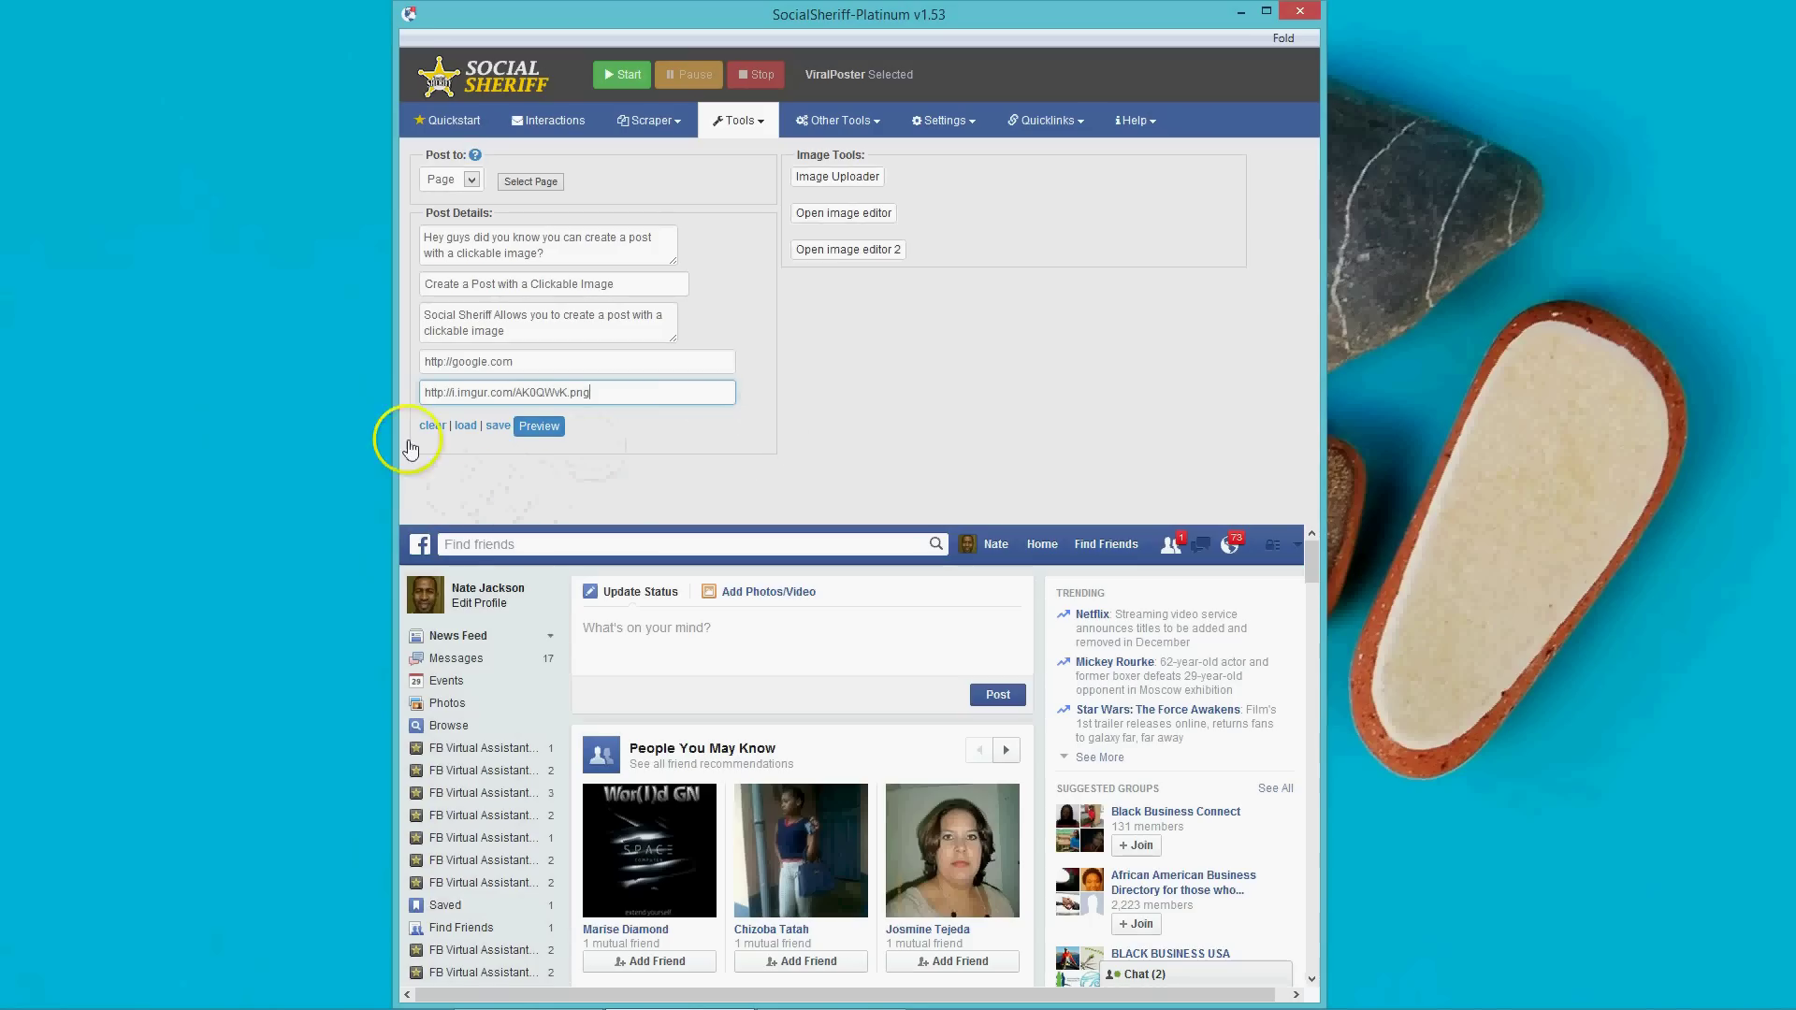
pyautogui.click(498, 427)
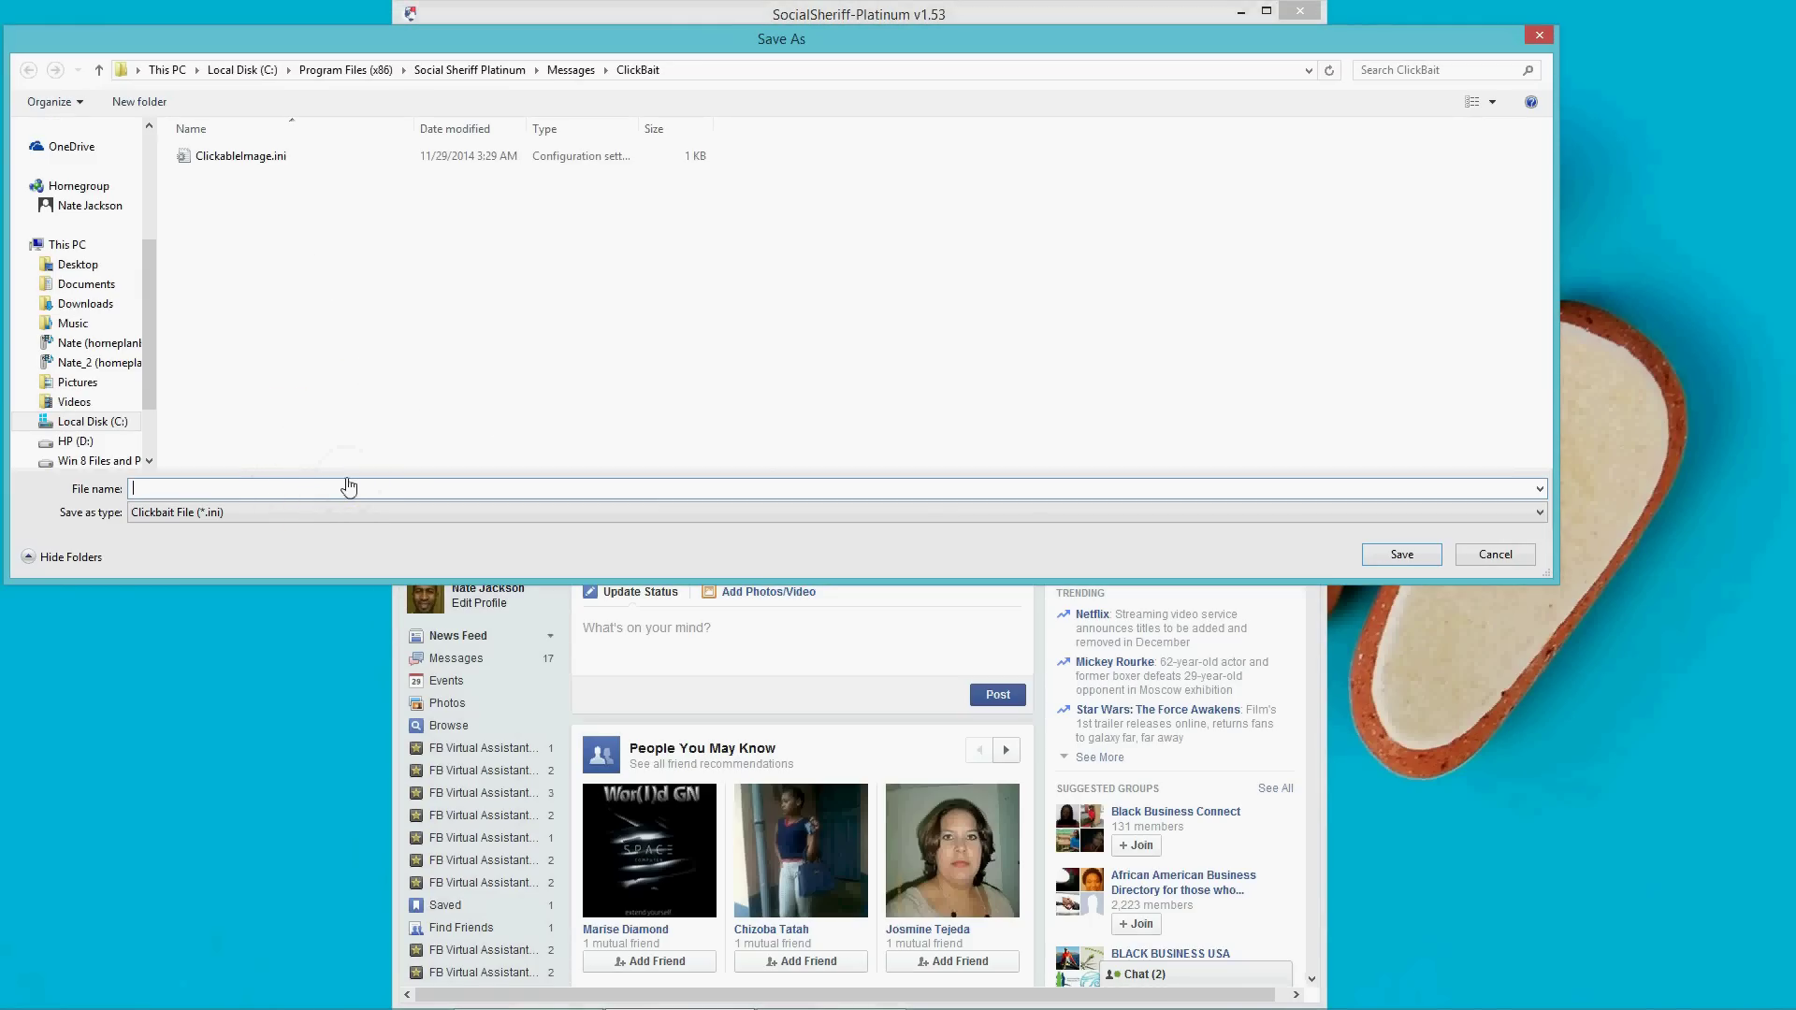
pyautogui.write('Clic')
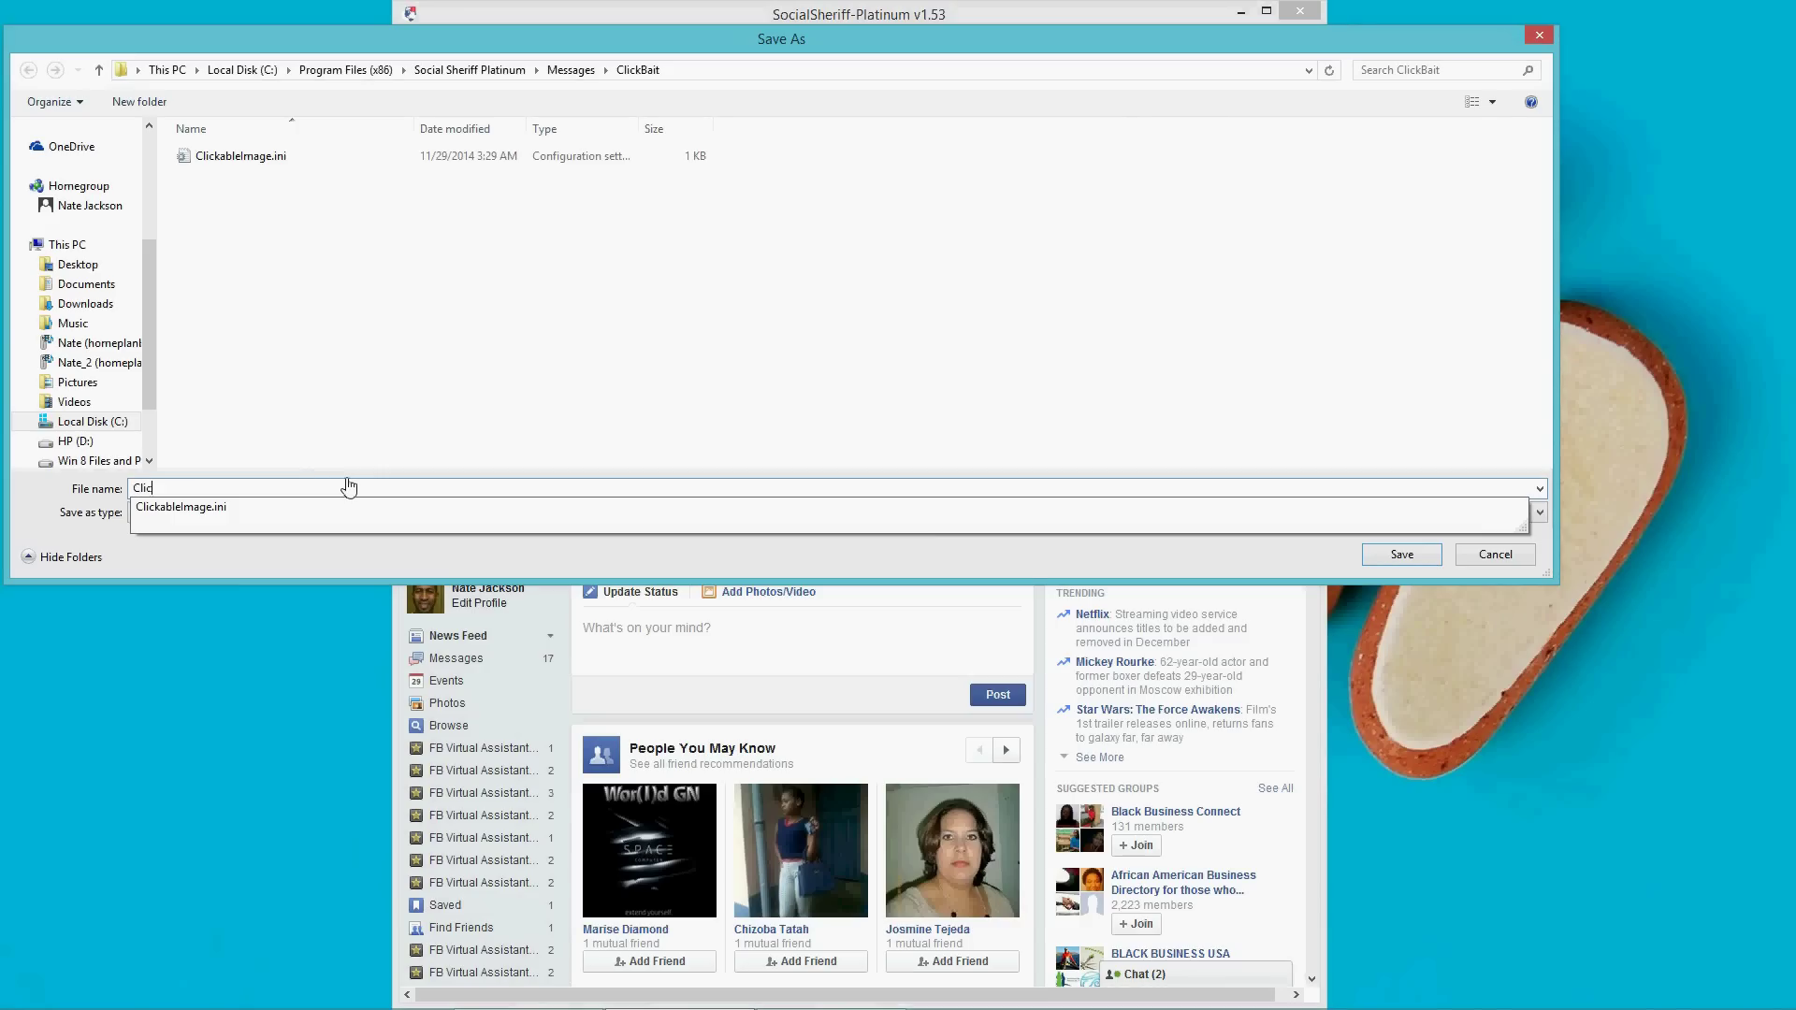
pyautogui.write('kableImage2')
pyautogui.press('BackSpace')
pyautogui.press('Return')
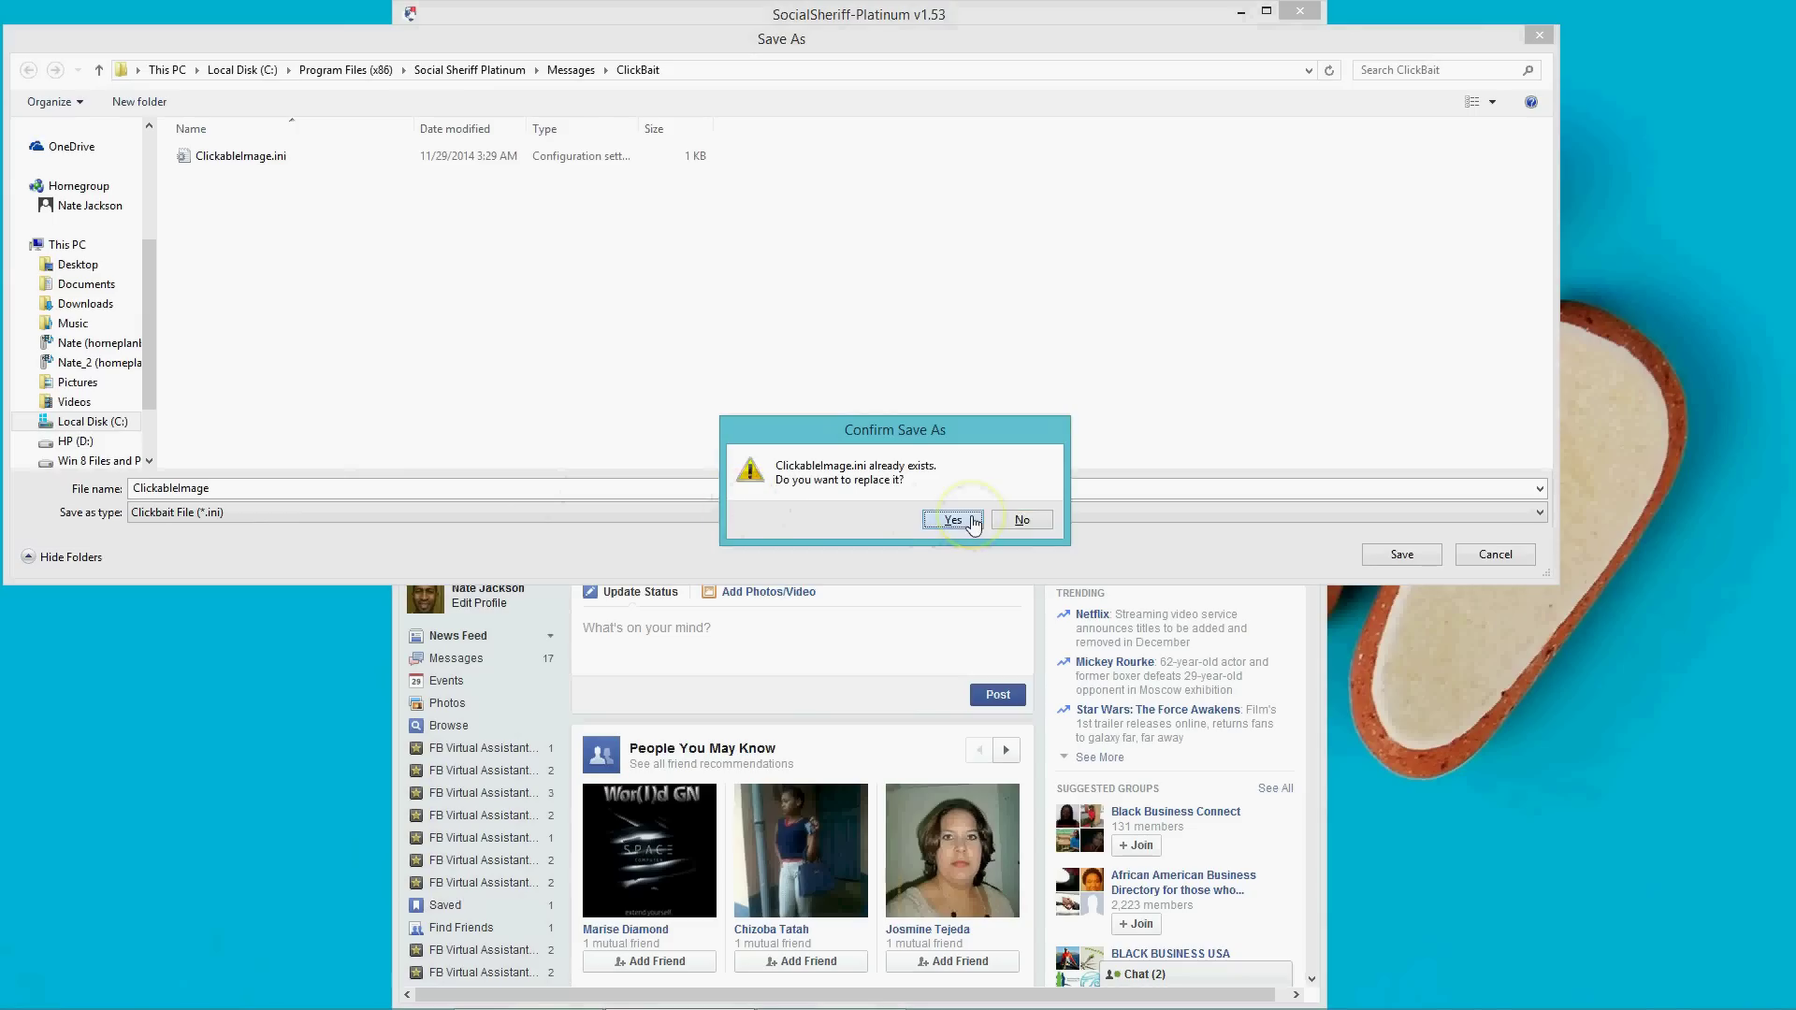
pyautogui.click(953, 520)
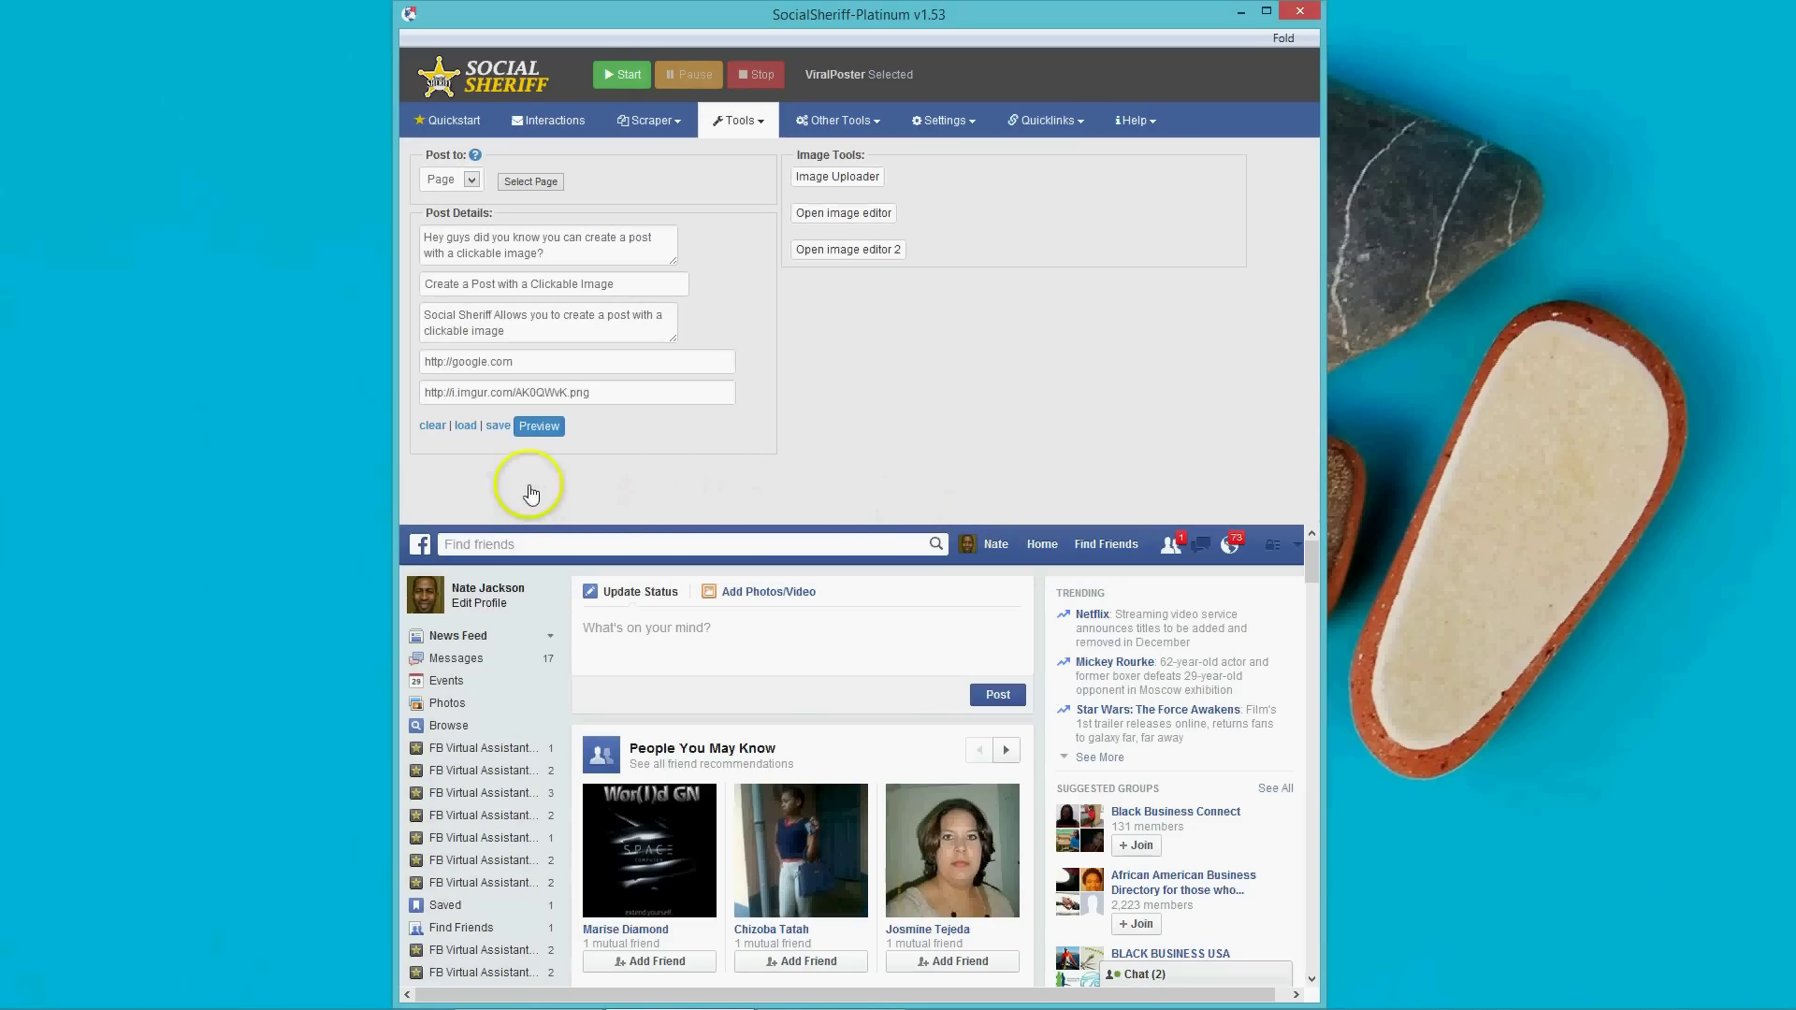
pyautogui.click(535, 433)
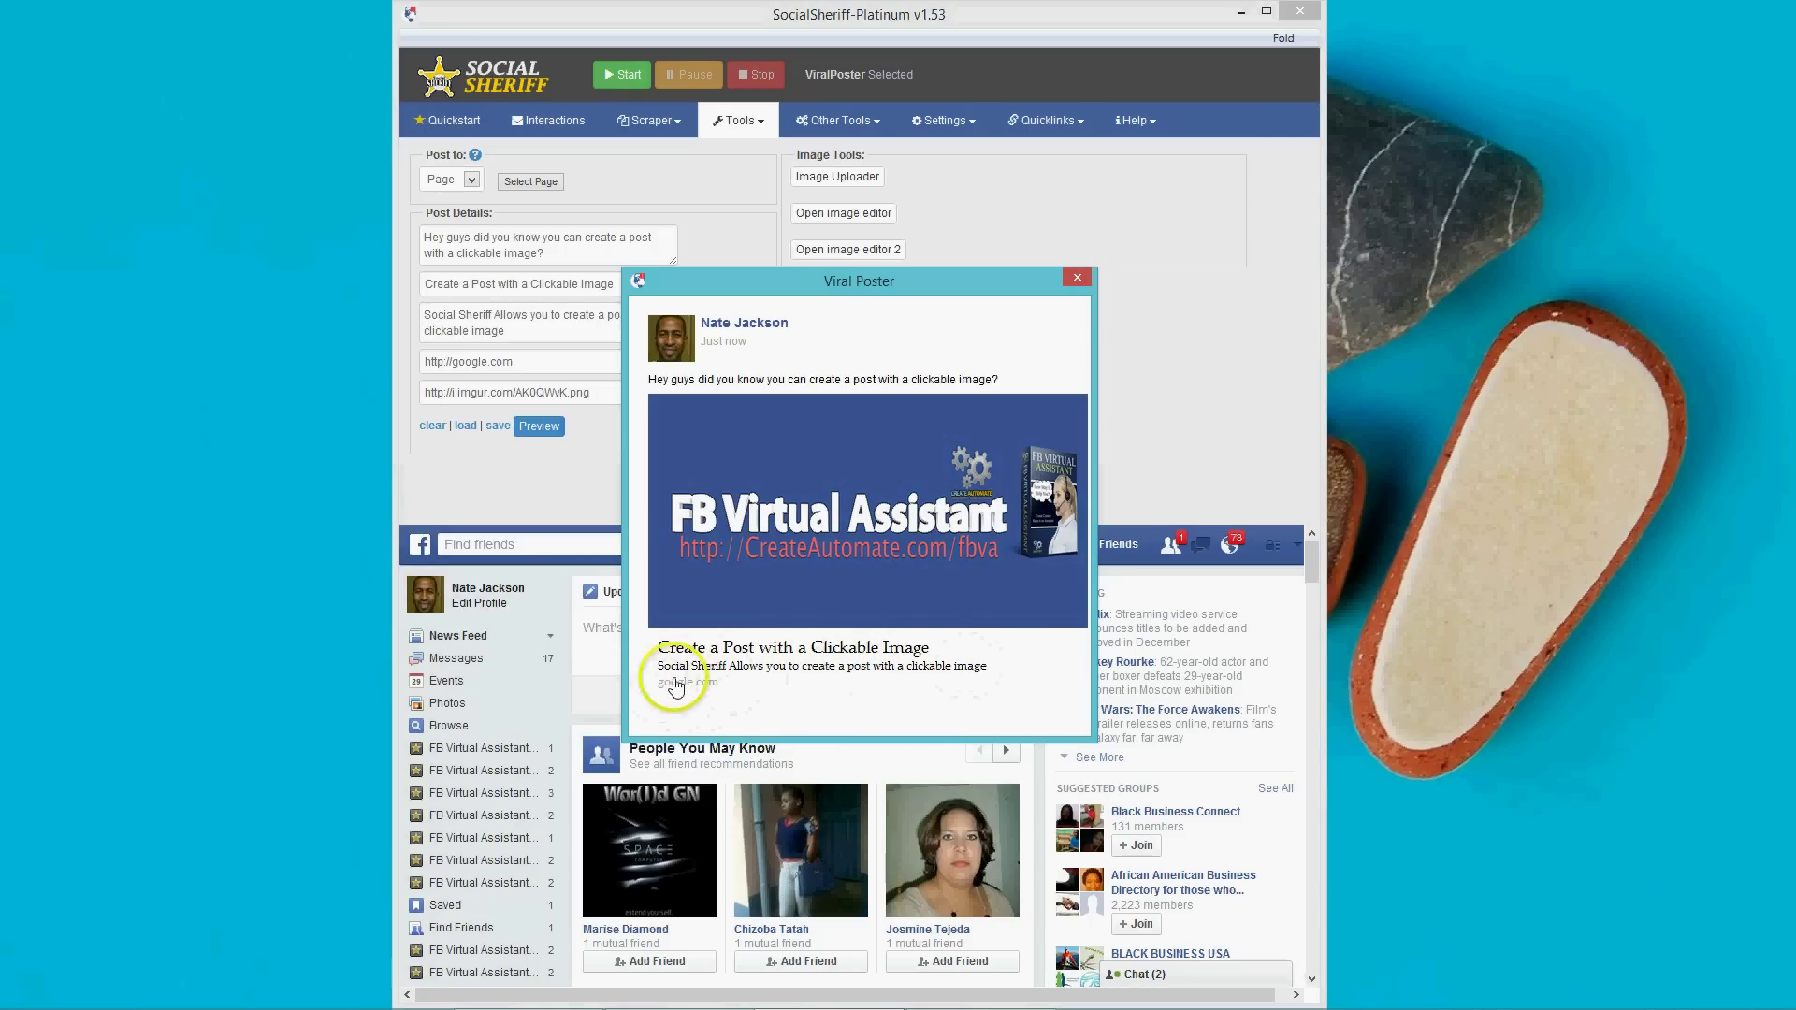
pyautogui.click(1079, 279)
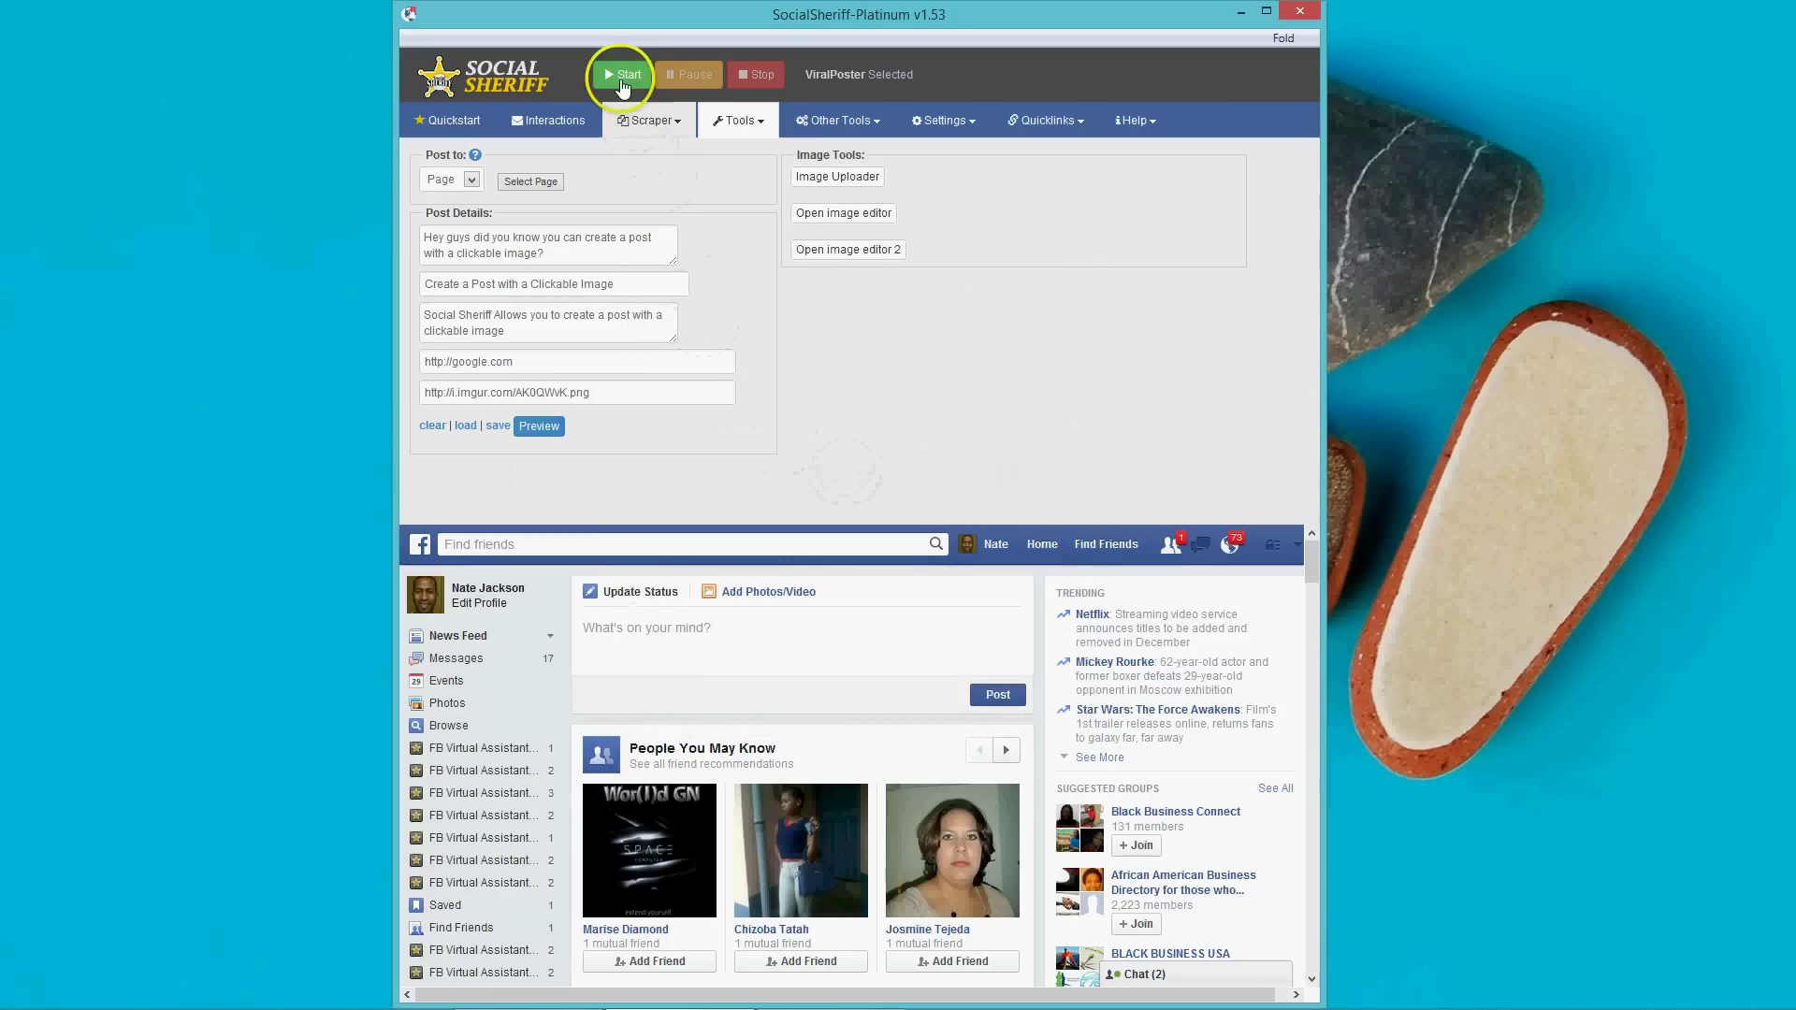
# Run ViralPoster to publish the clickable-image post, then open the user's profile in the Facebook pane.
pyautogui.click(622, 82)
pyautogui.click(645, 73)
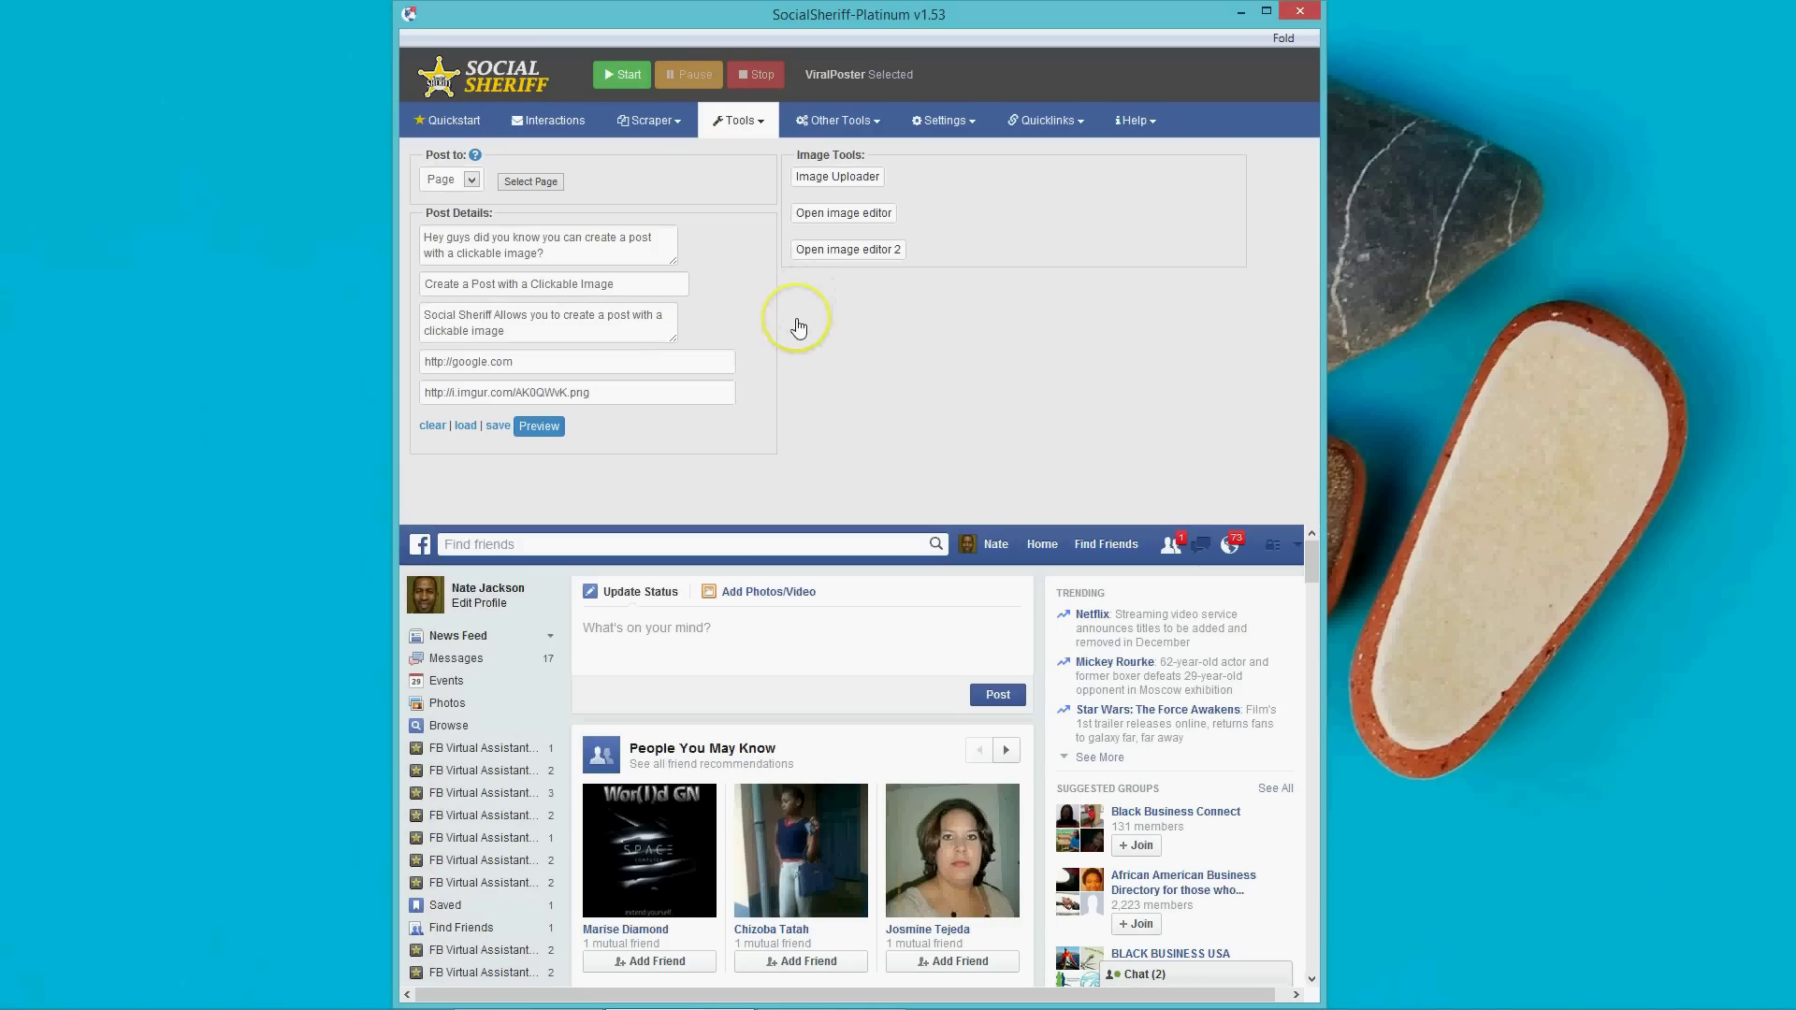
pyautogui.click(621, 76)
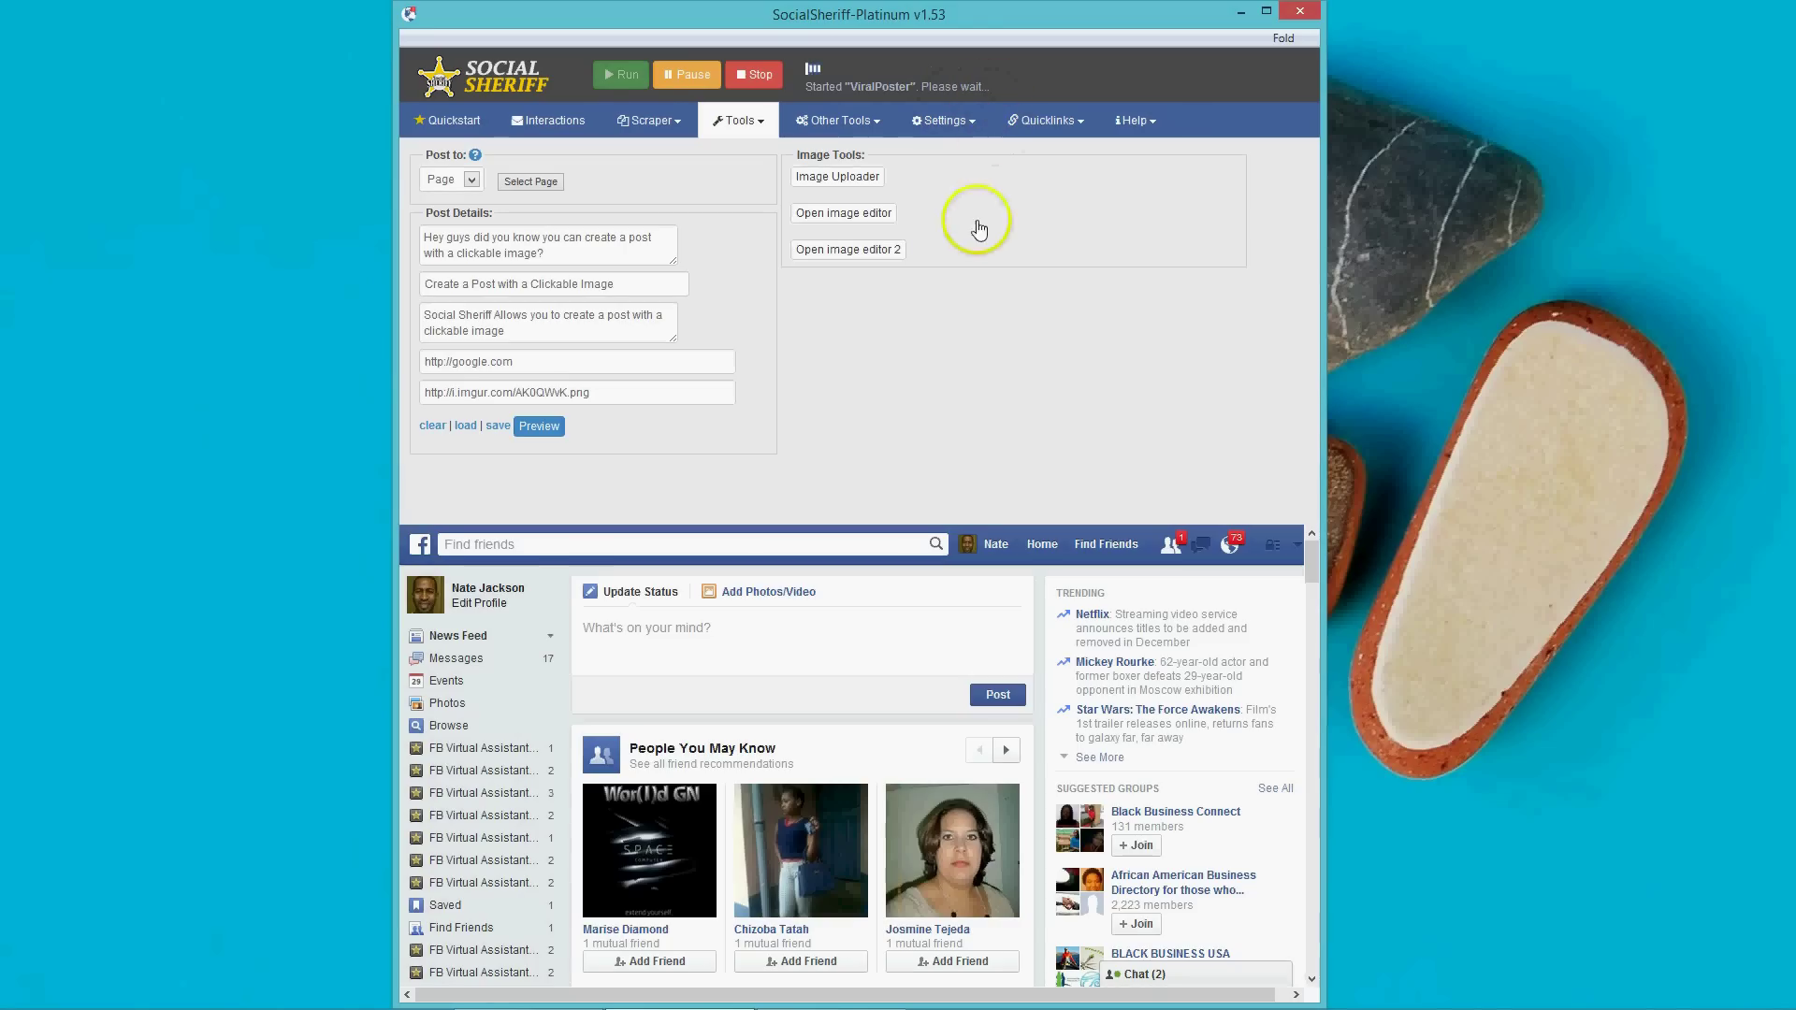
pyautogui.click(997, 545)
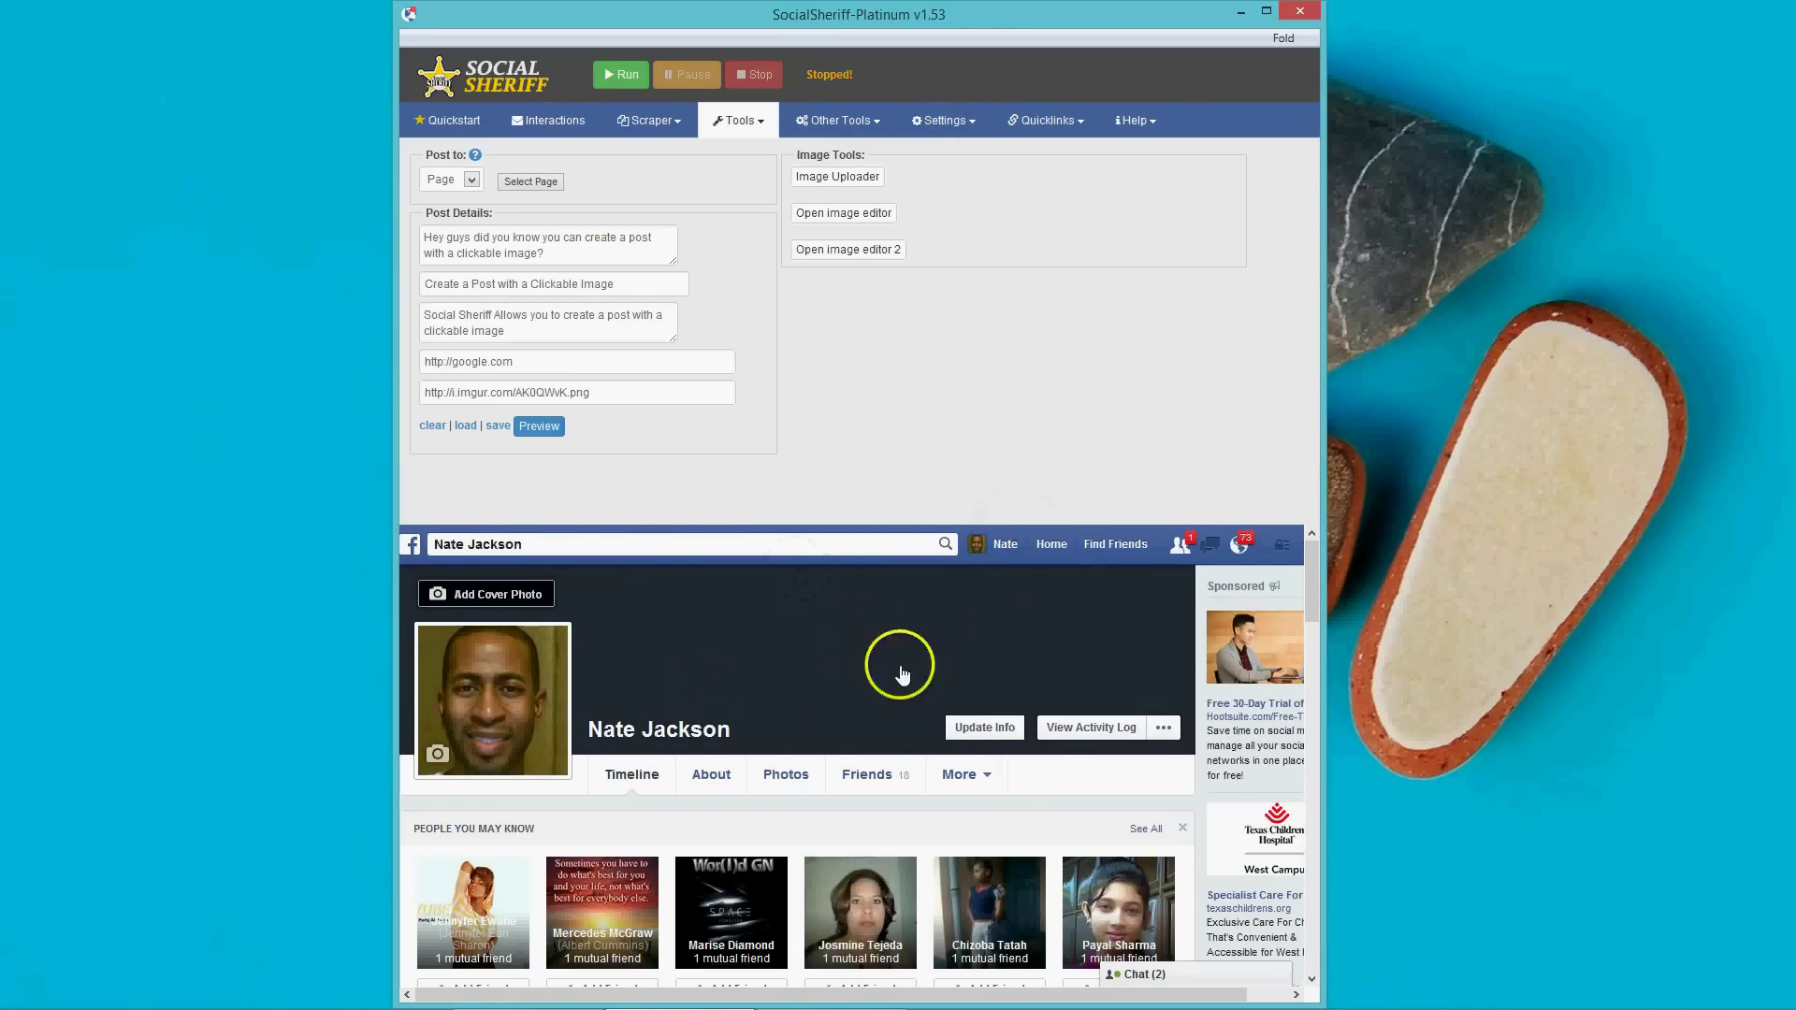
# Scroll the profile timeline down to the new FB Virtual Assistant image post.
pyautogui.scroll(-4, 898, 665)
pyautogui.scroll(-1, 898, 725)
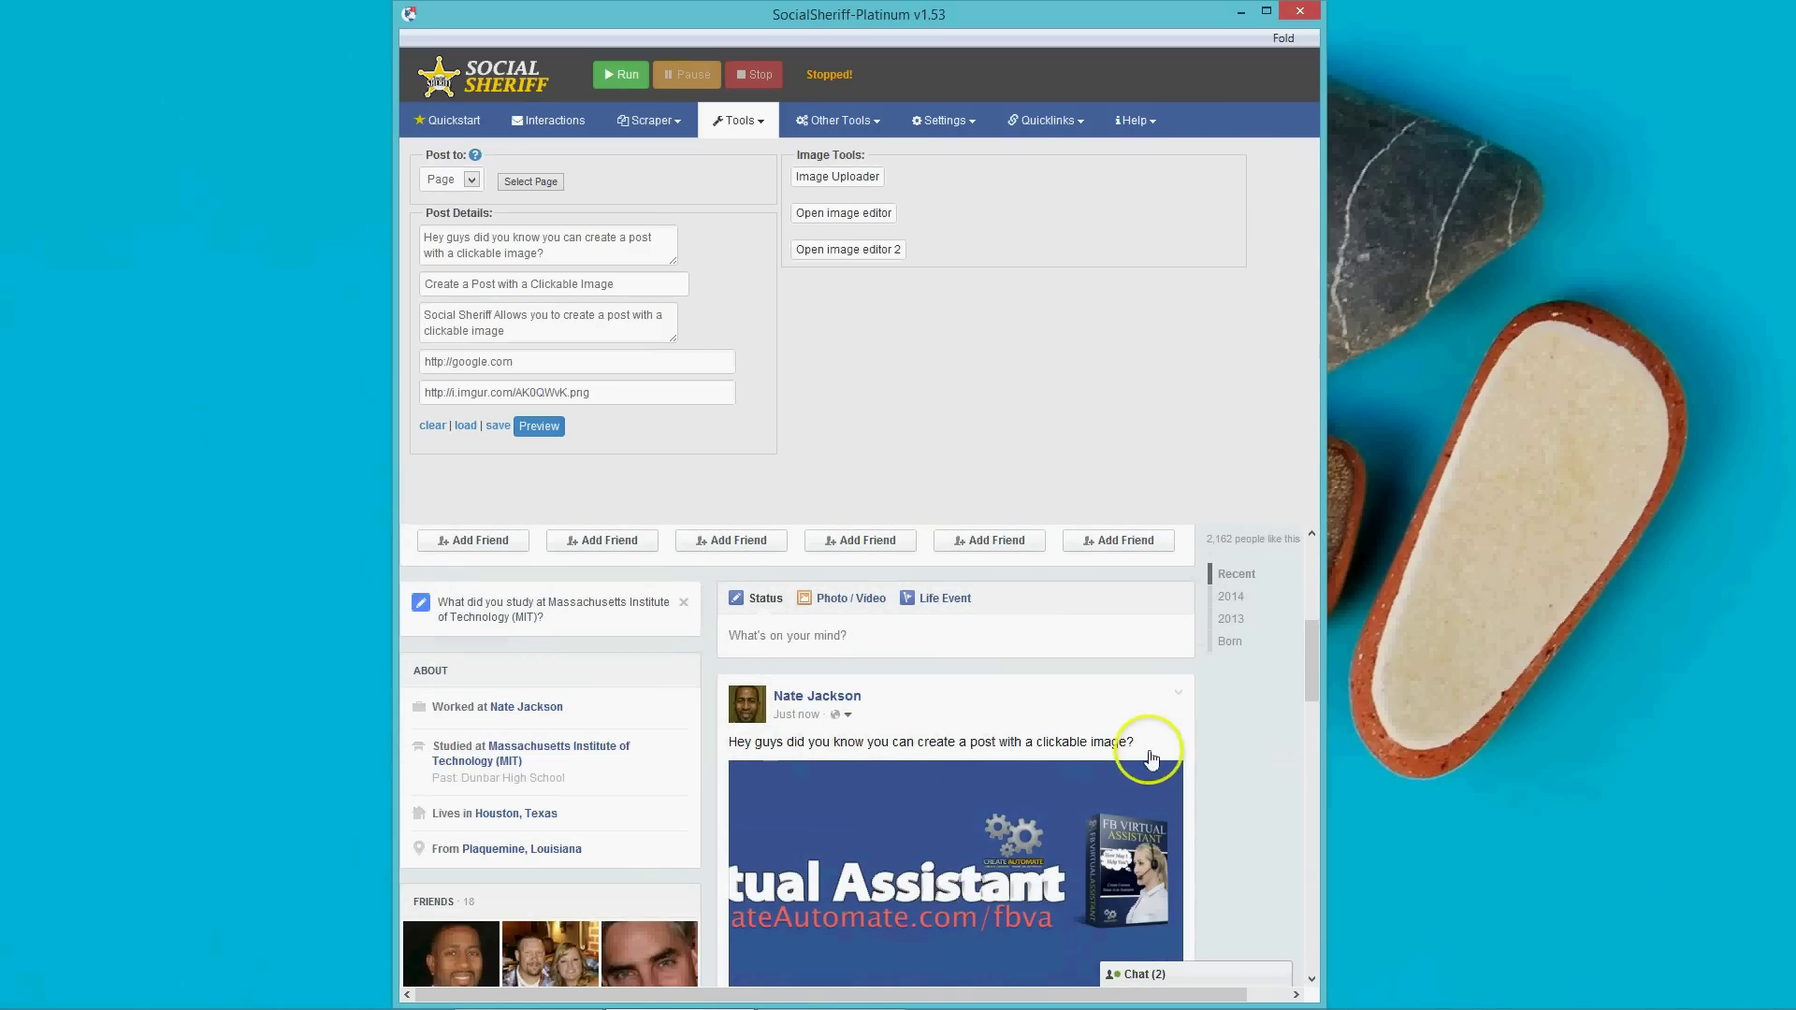
pyautogui.scroll(-1, 1153, 762)
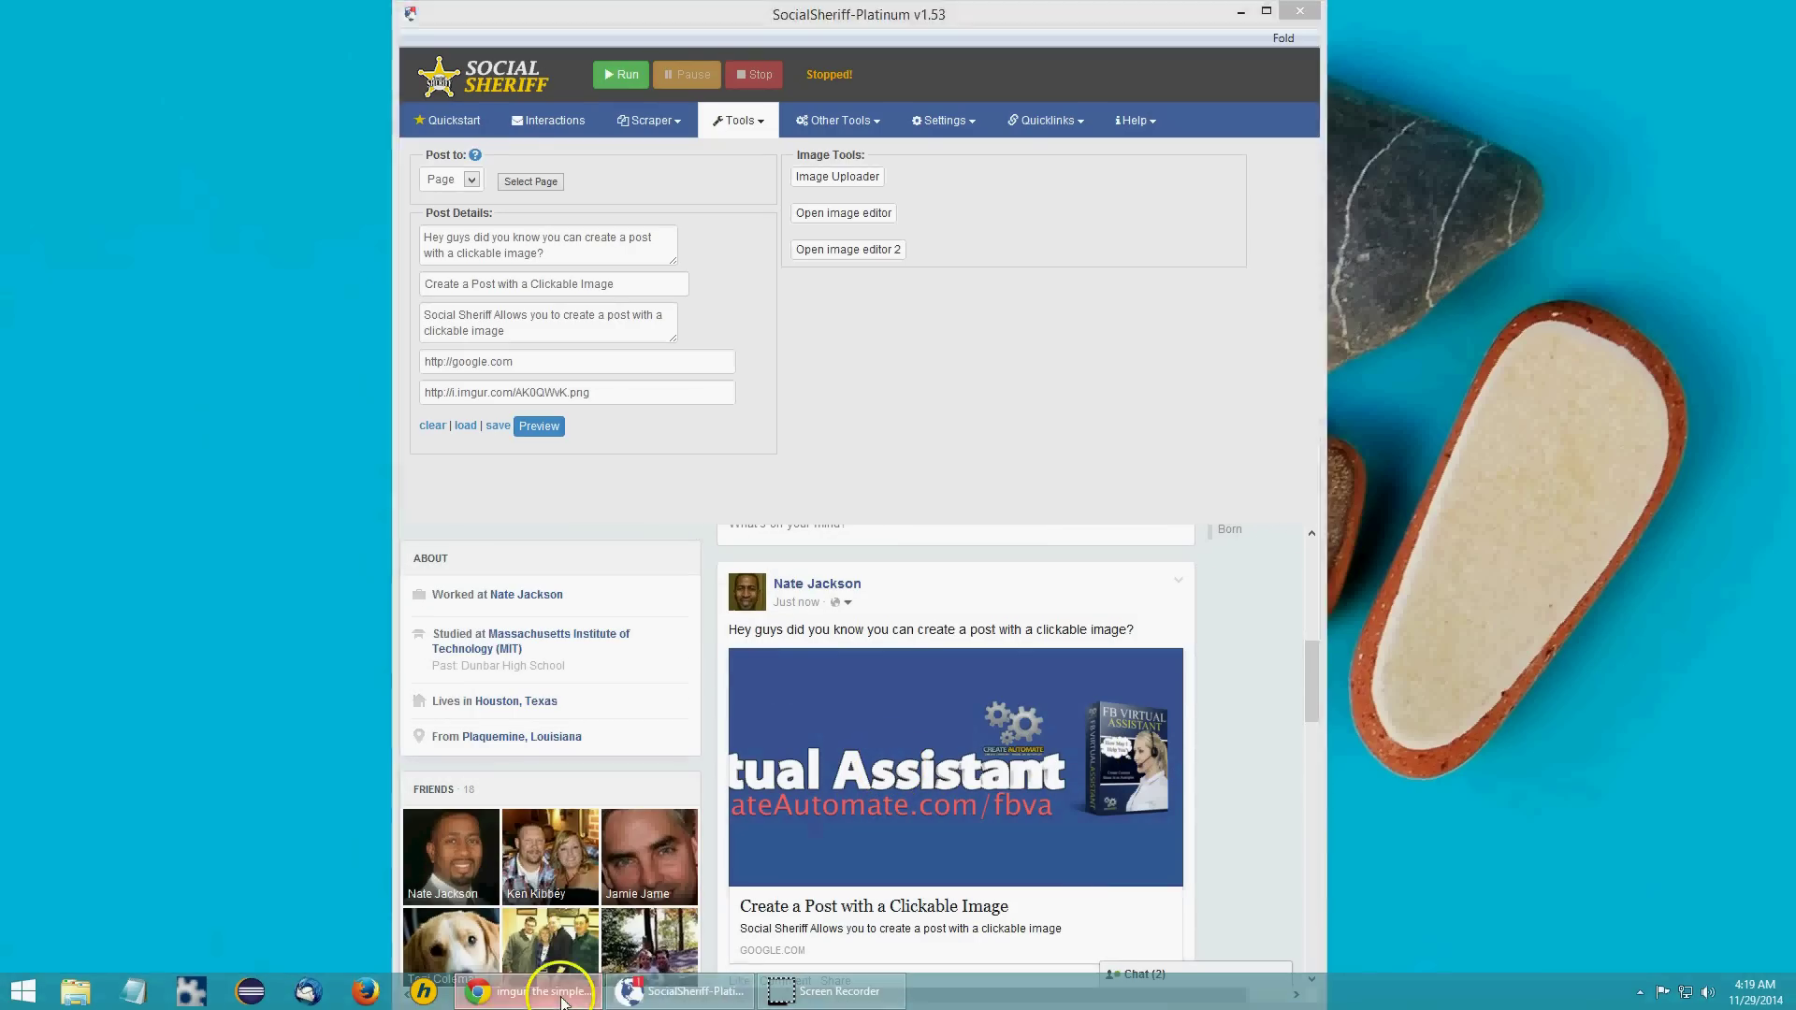
pyautogui.click(538, 991)
pyautogui.click(323, 39)
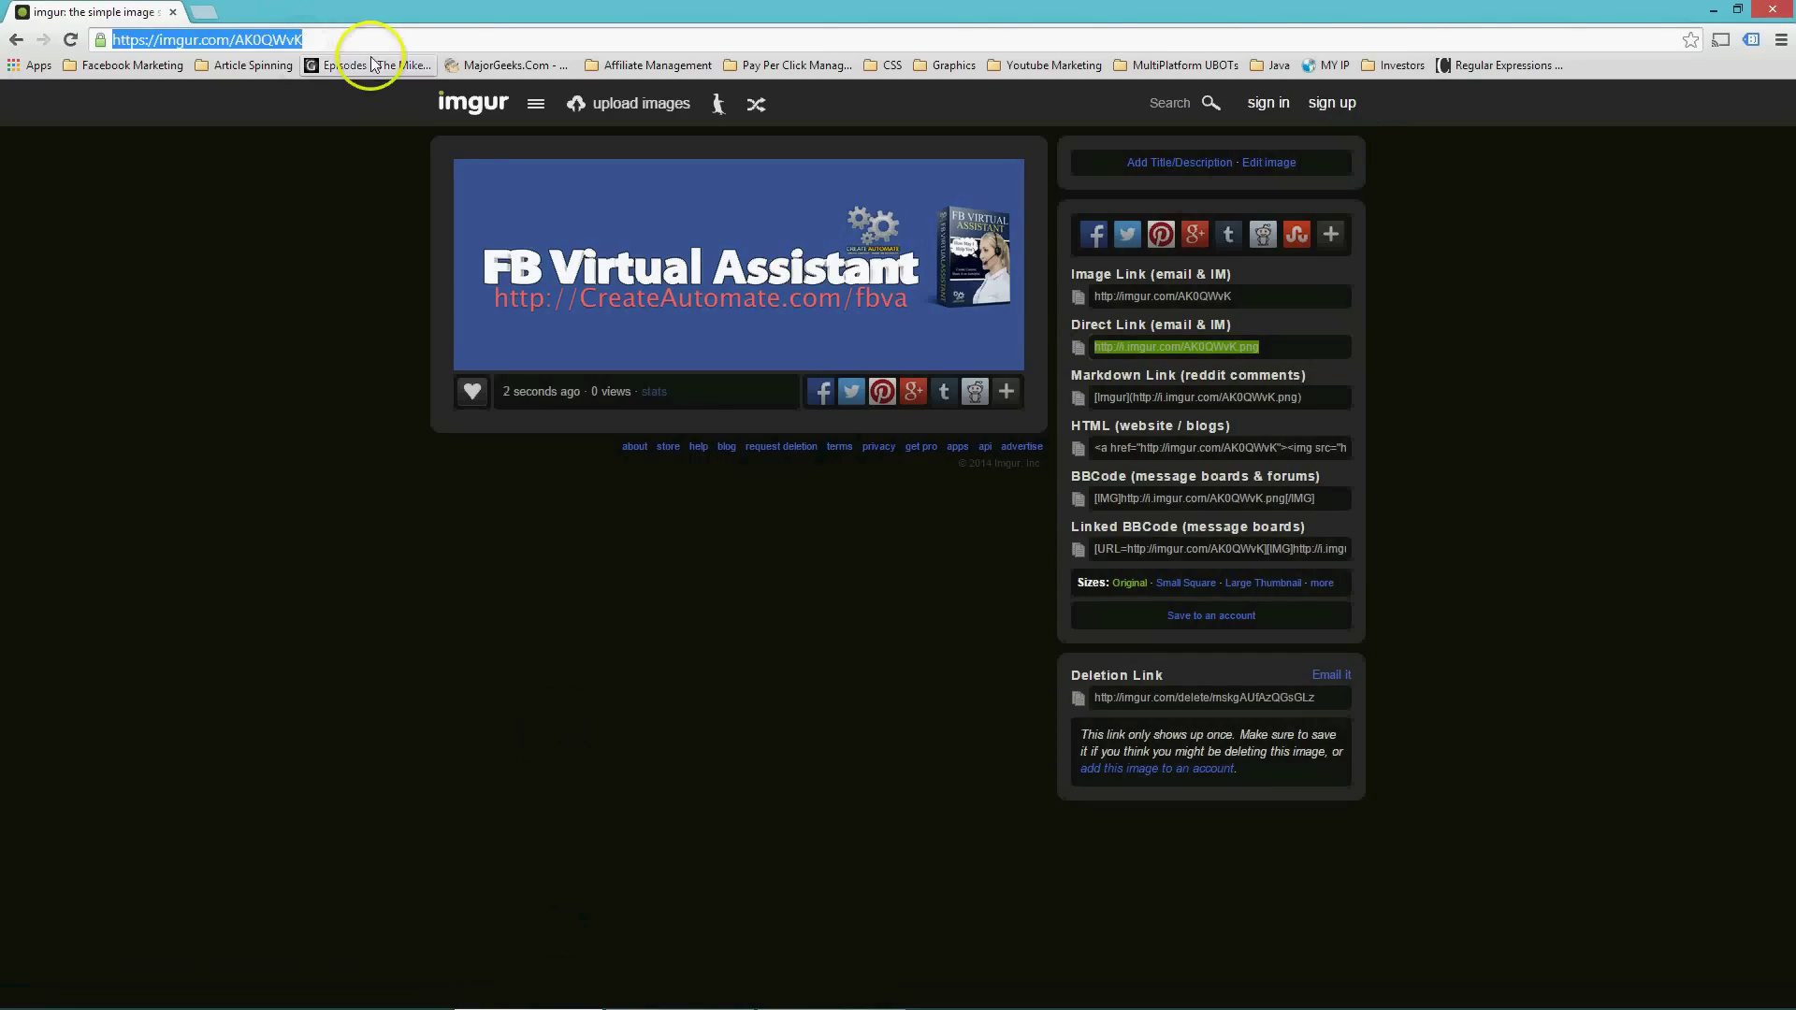
pyautogui.write('facebook.com')
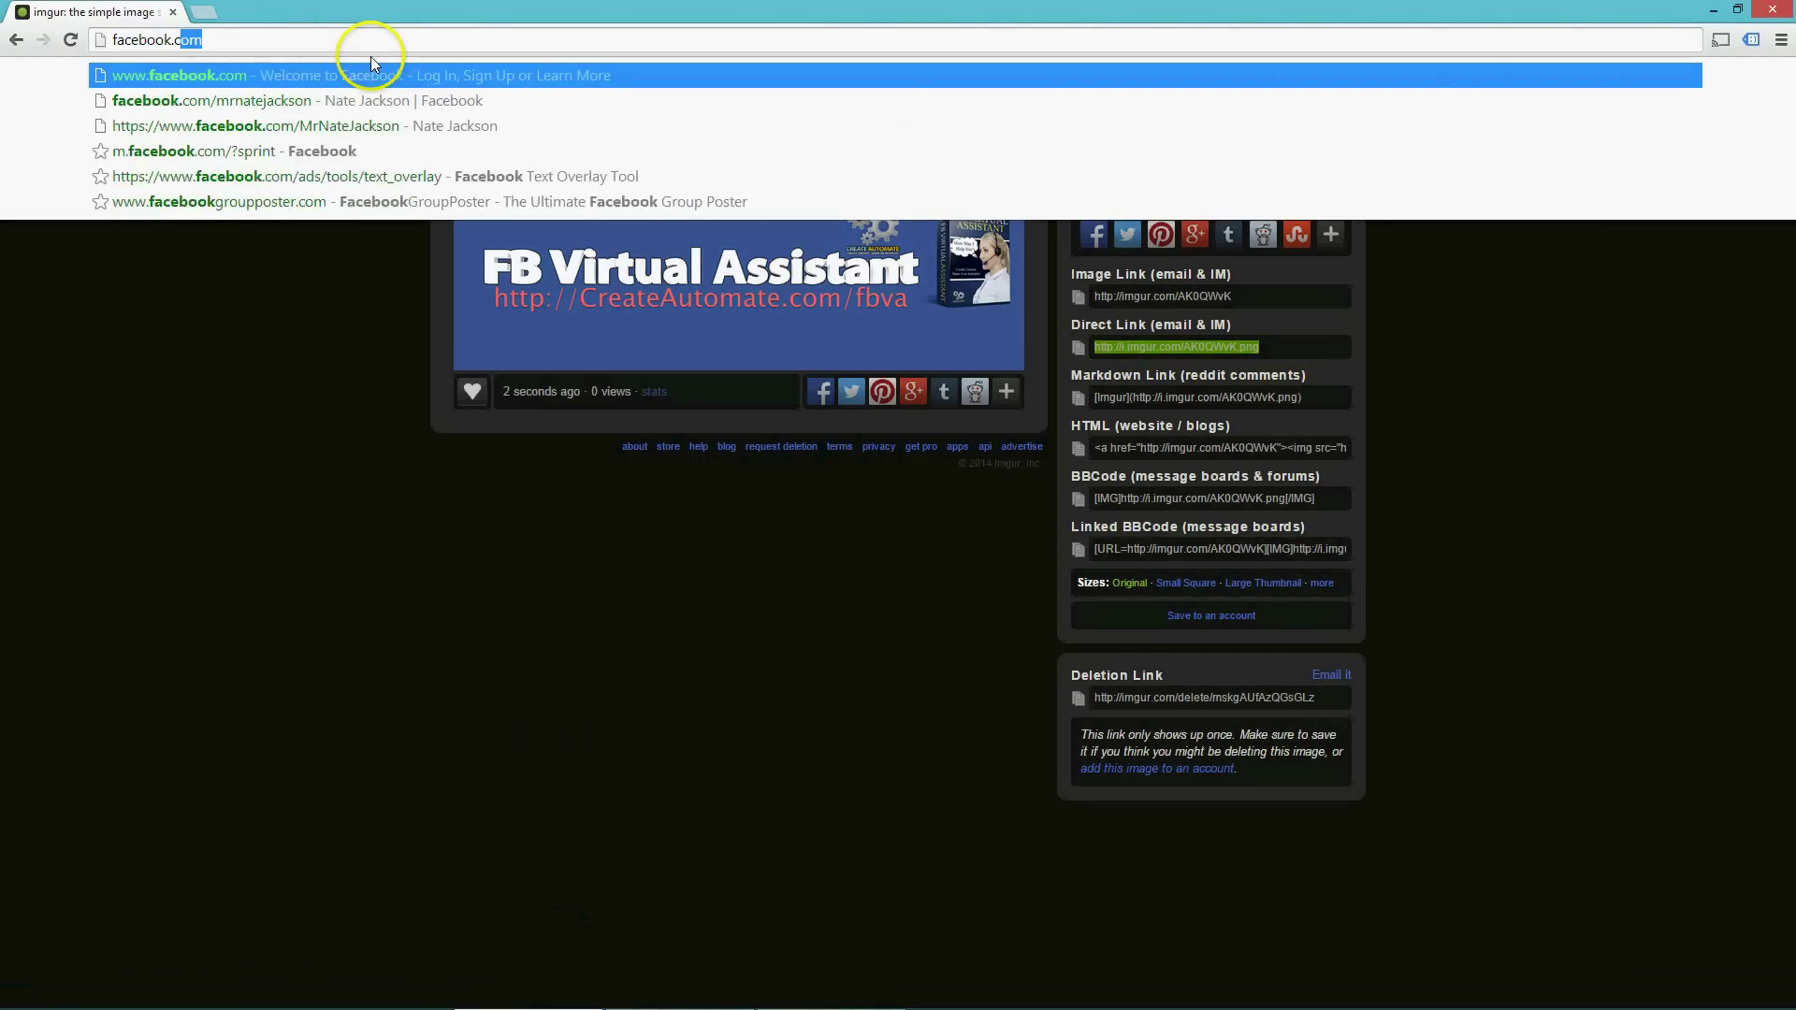
pyautogui.press('Return')
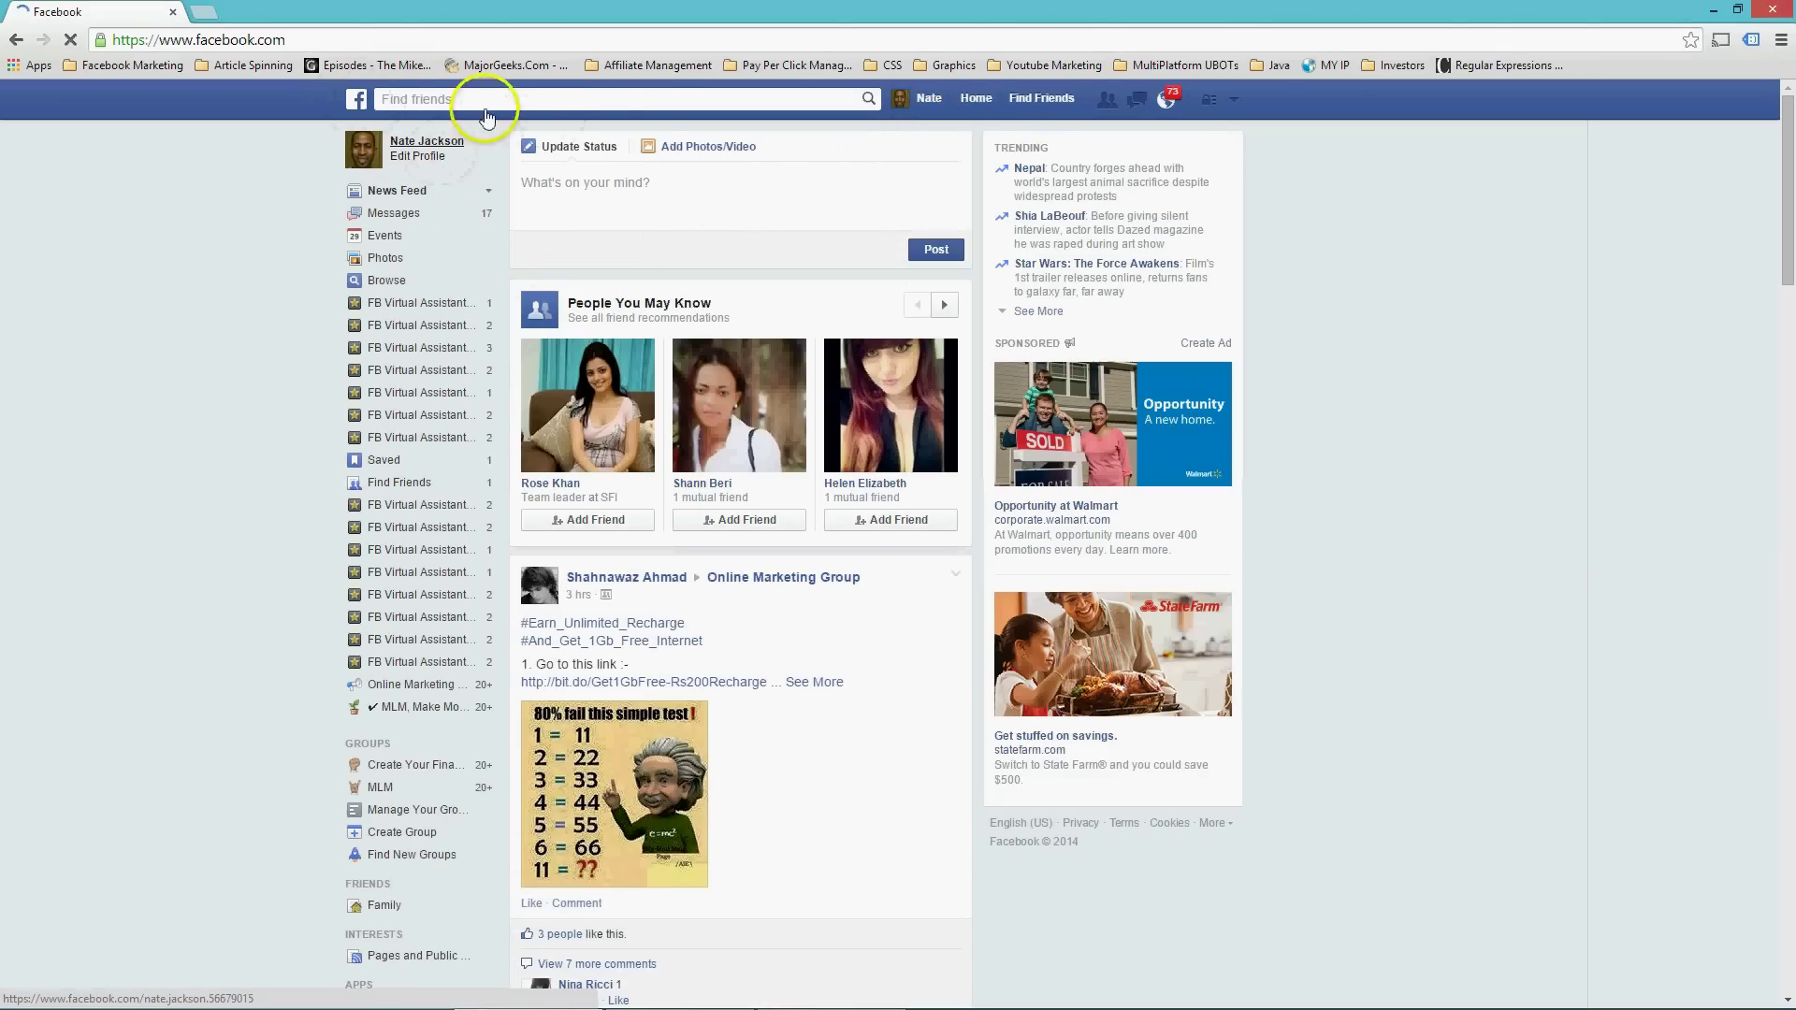
pyautogui.click(935, 101)
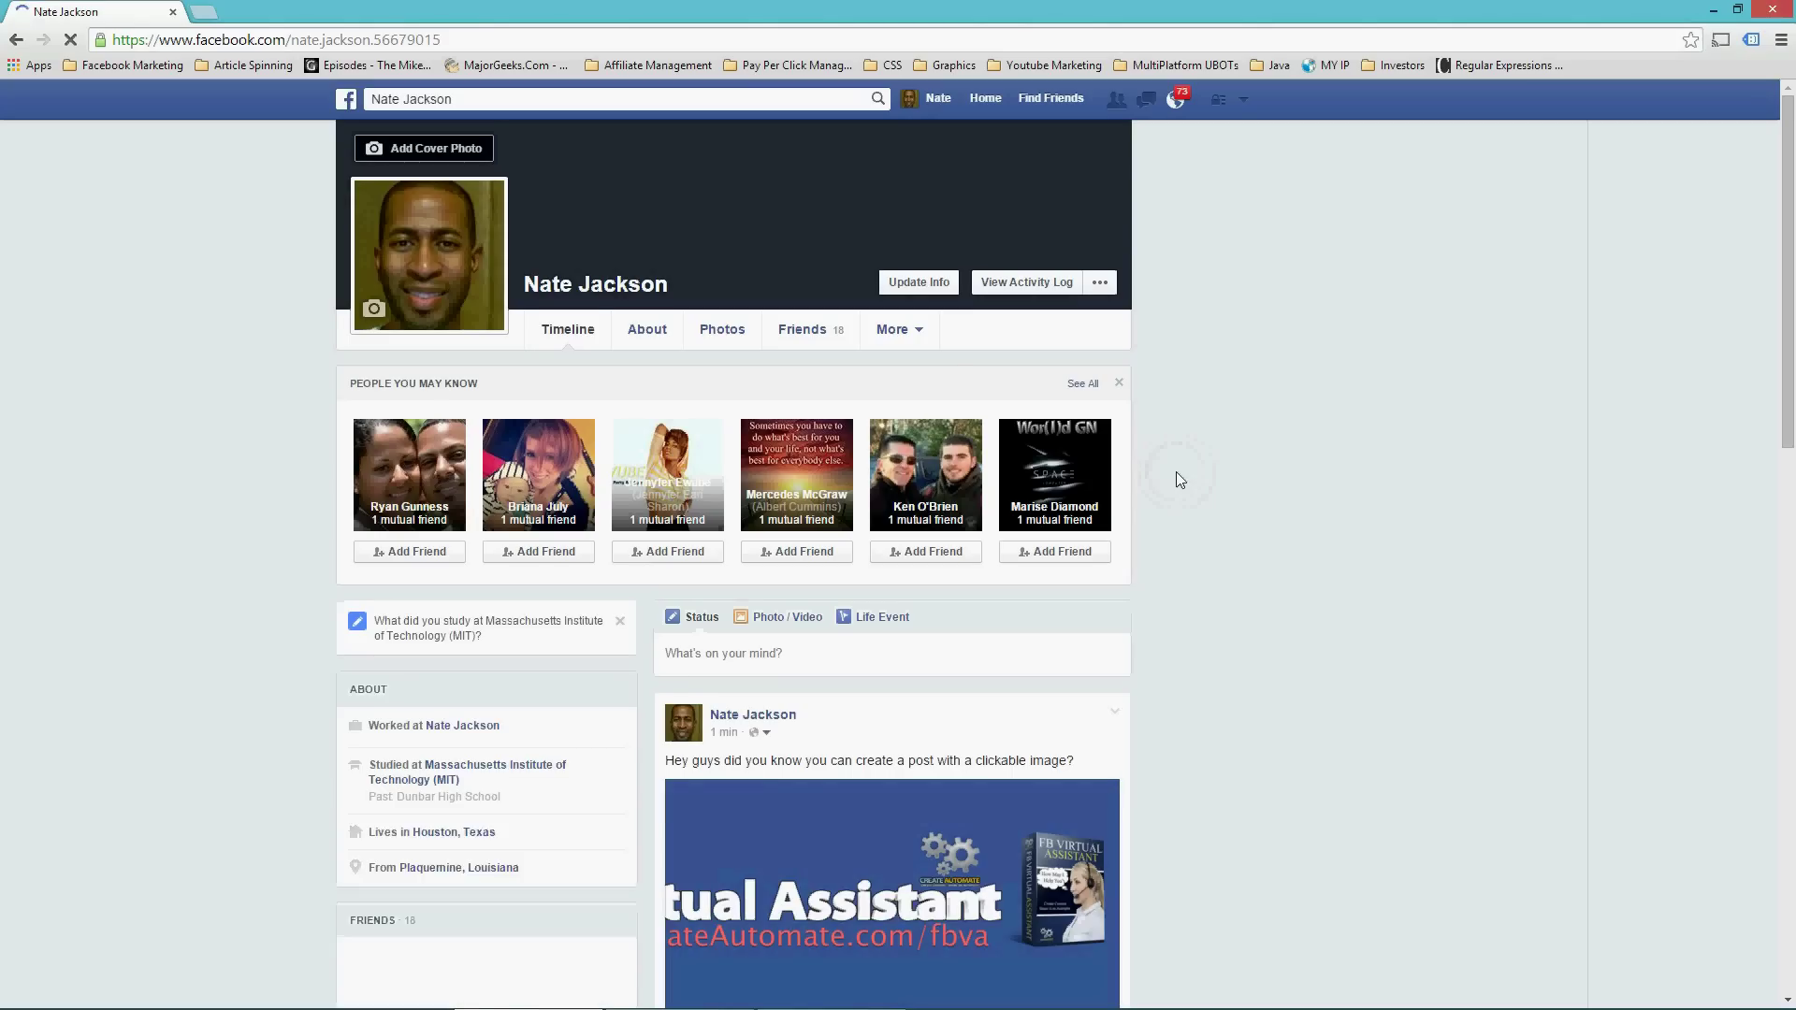
pyautogui.scroll(-1, 1198, 498)
pyautogui.scroll(-1, 1198, 498)
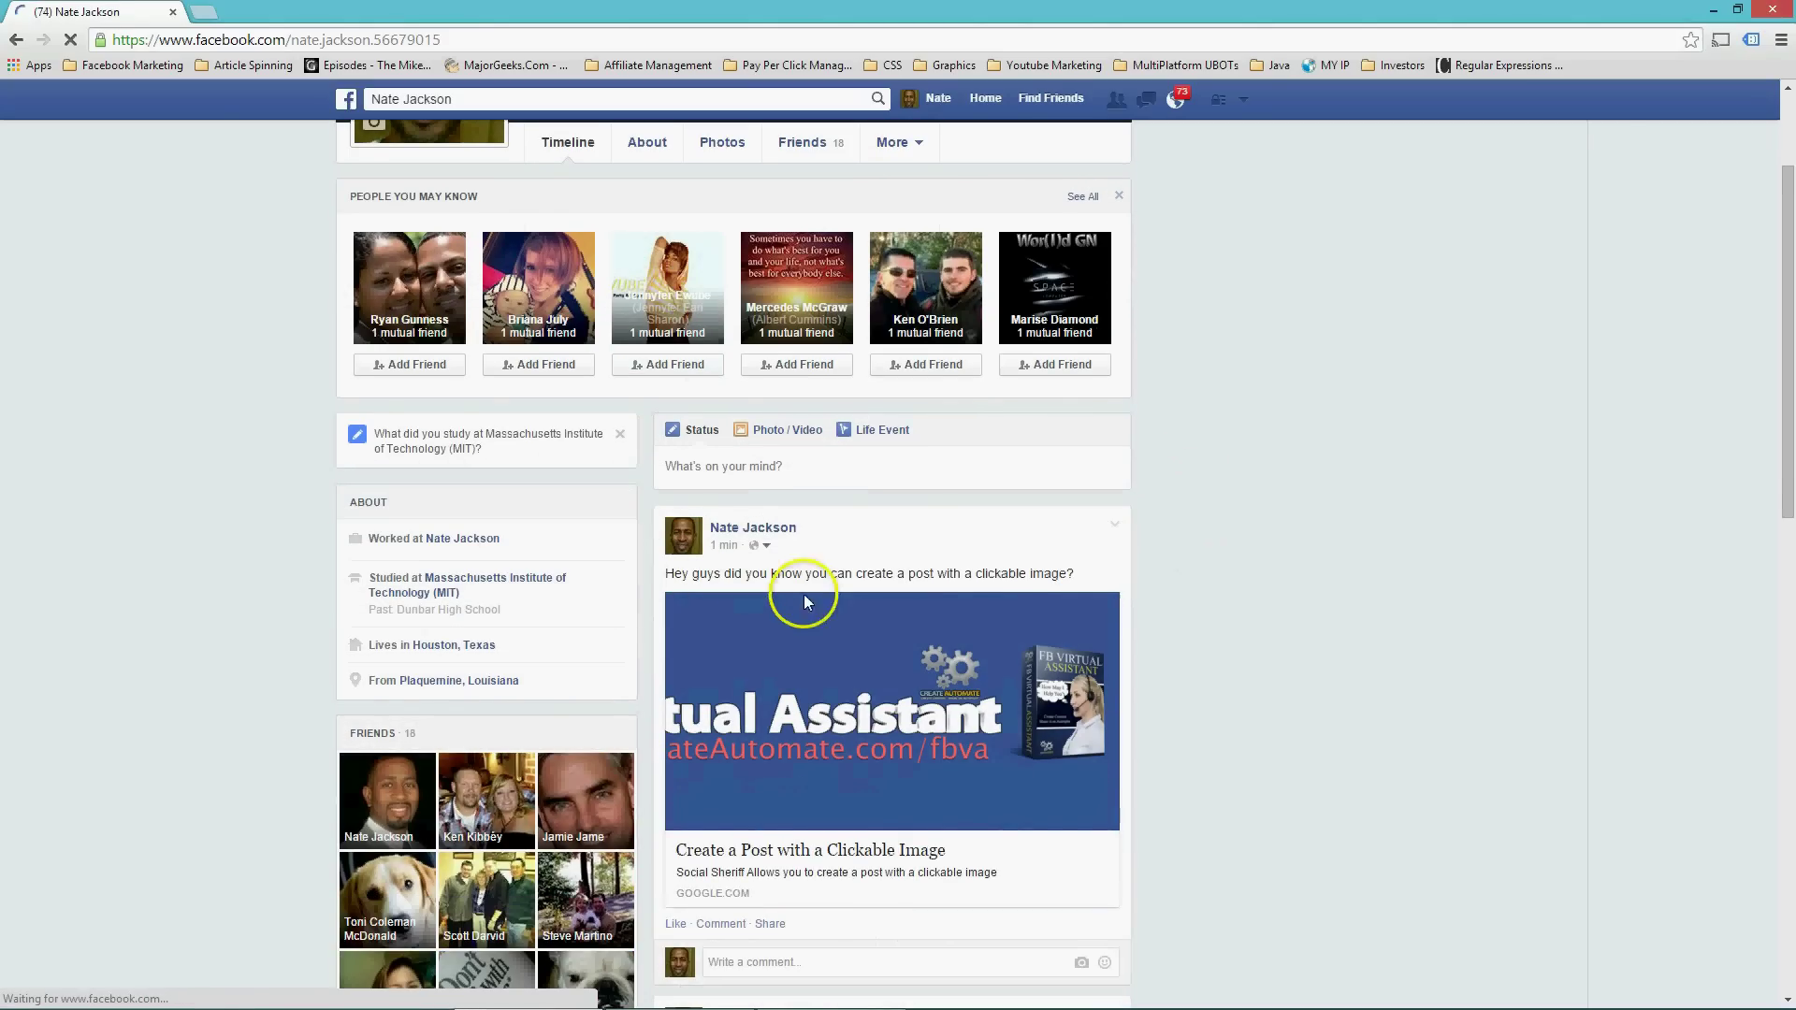
pyautogui.scroll(-2, 1254, 609)
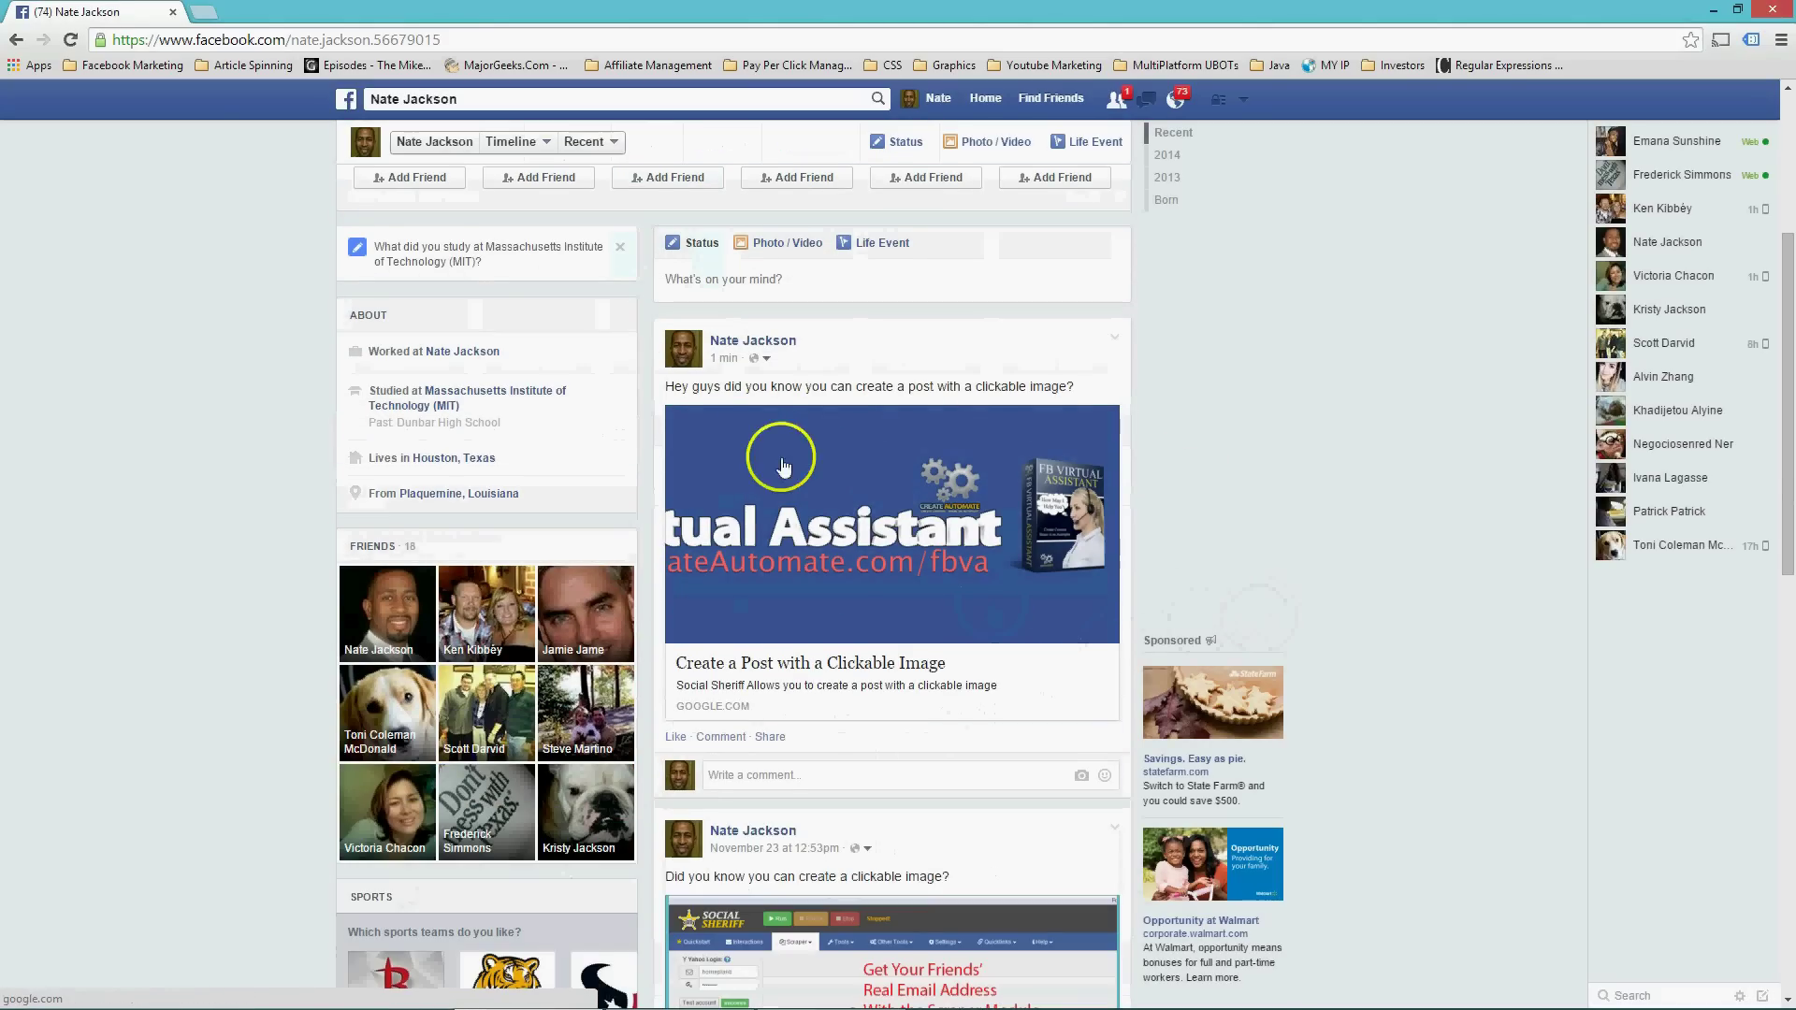
pyautogui.click(812, 525)
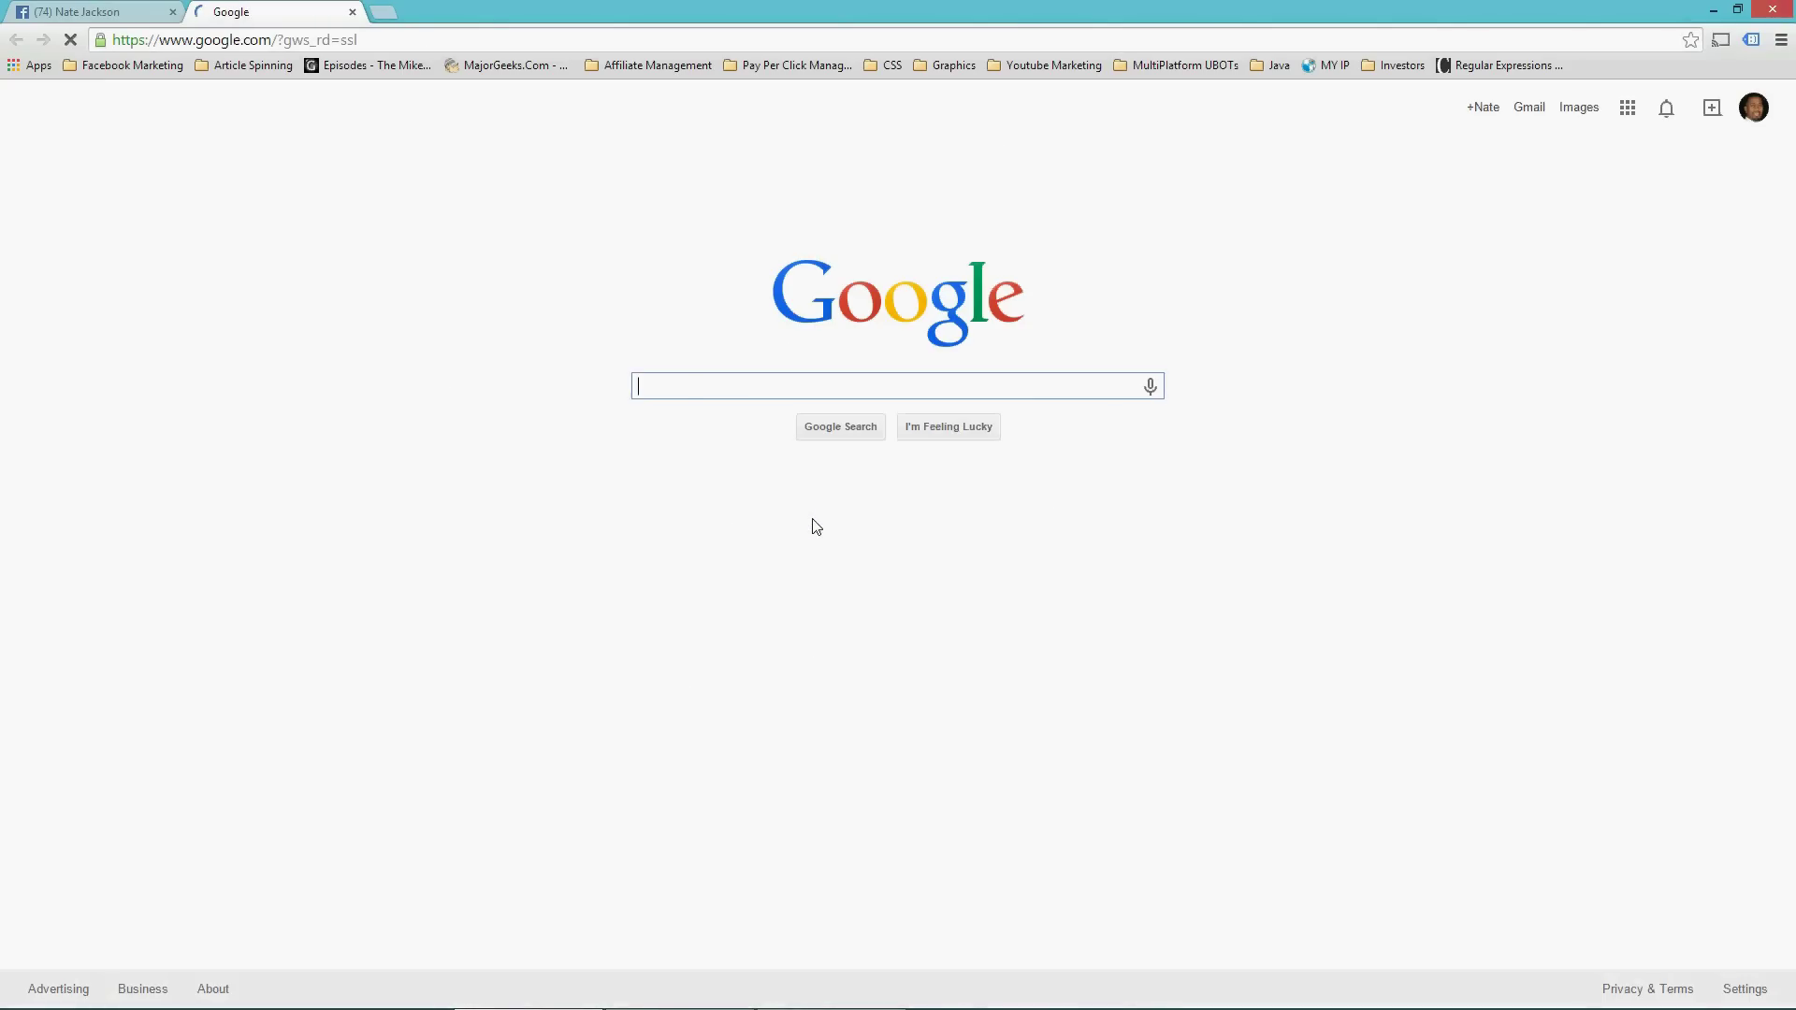
pyautogui.click(353, 13)
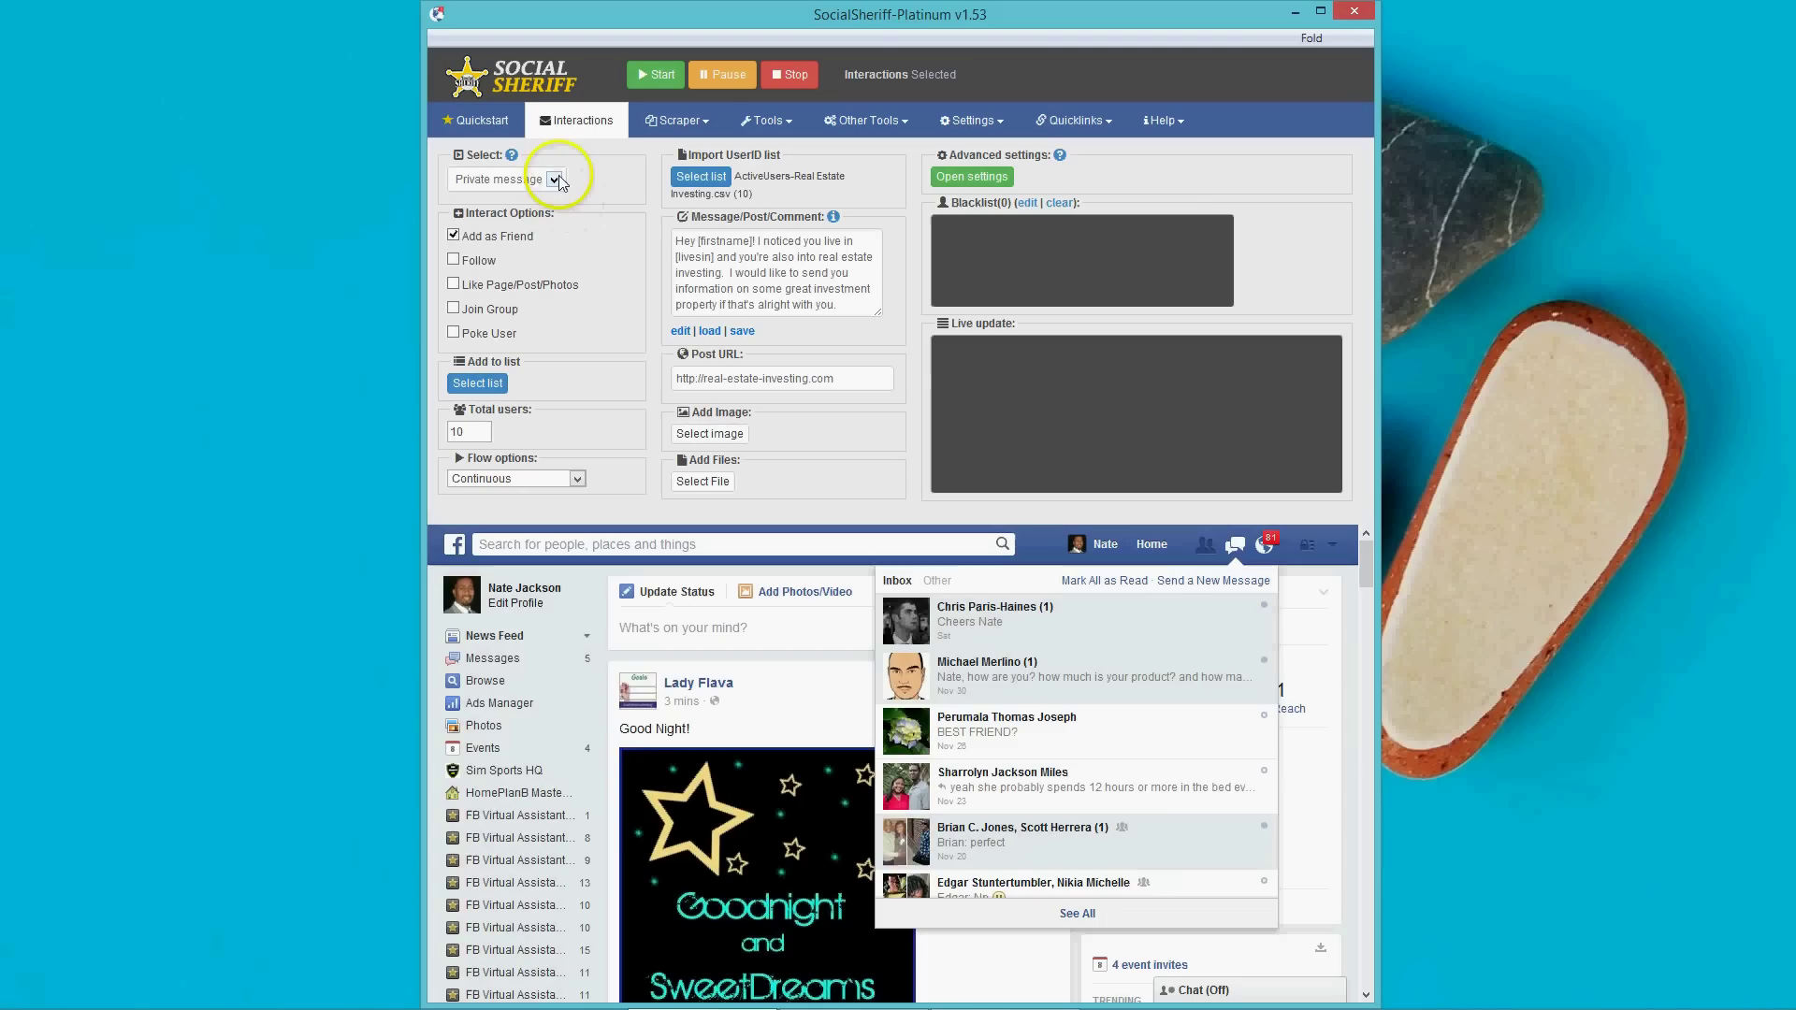
# Look over the Wall Post and Post Comment modes, then choose Interact Only.
pyautogui.click(554, 180)
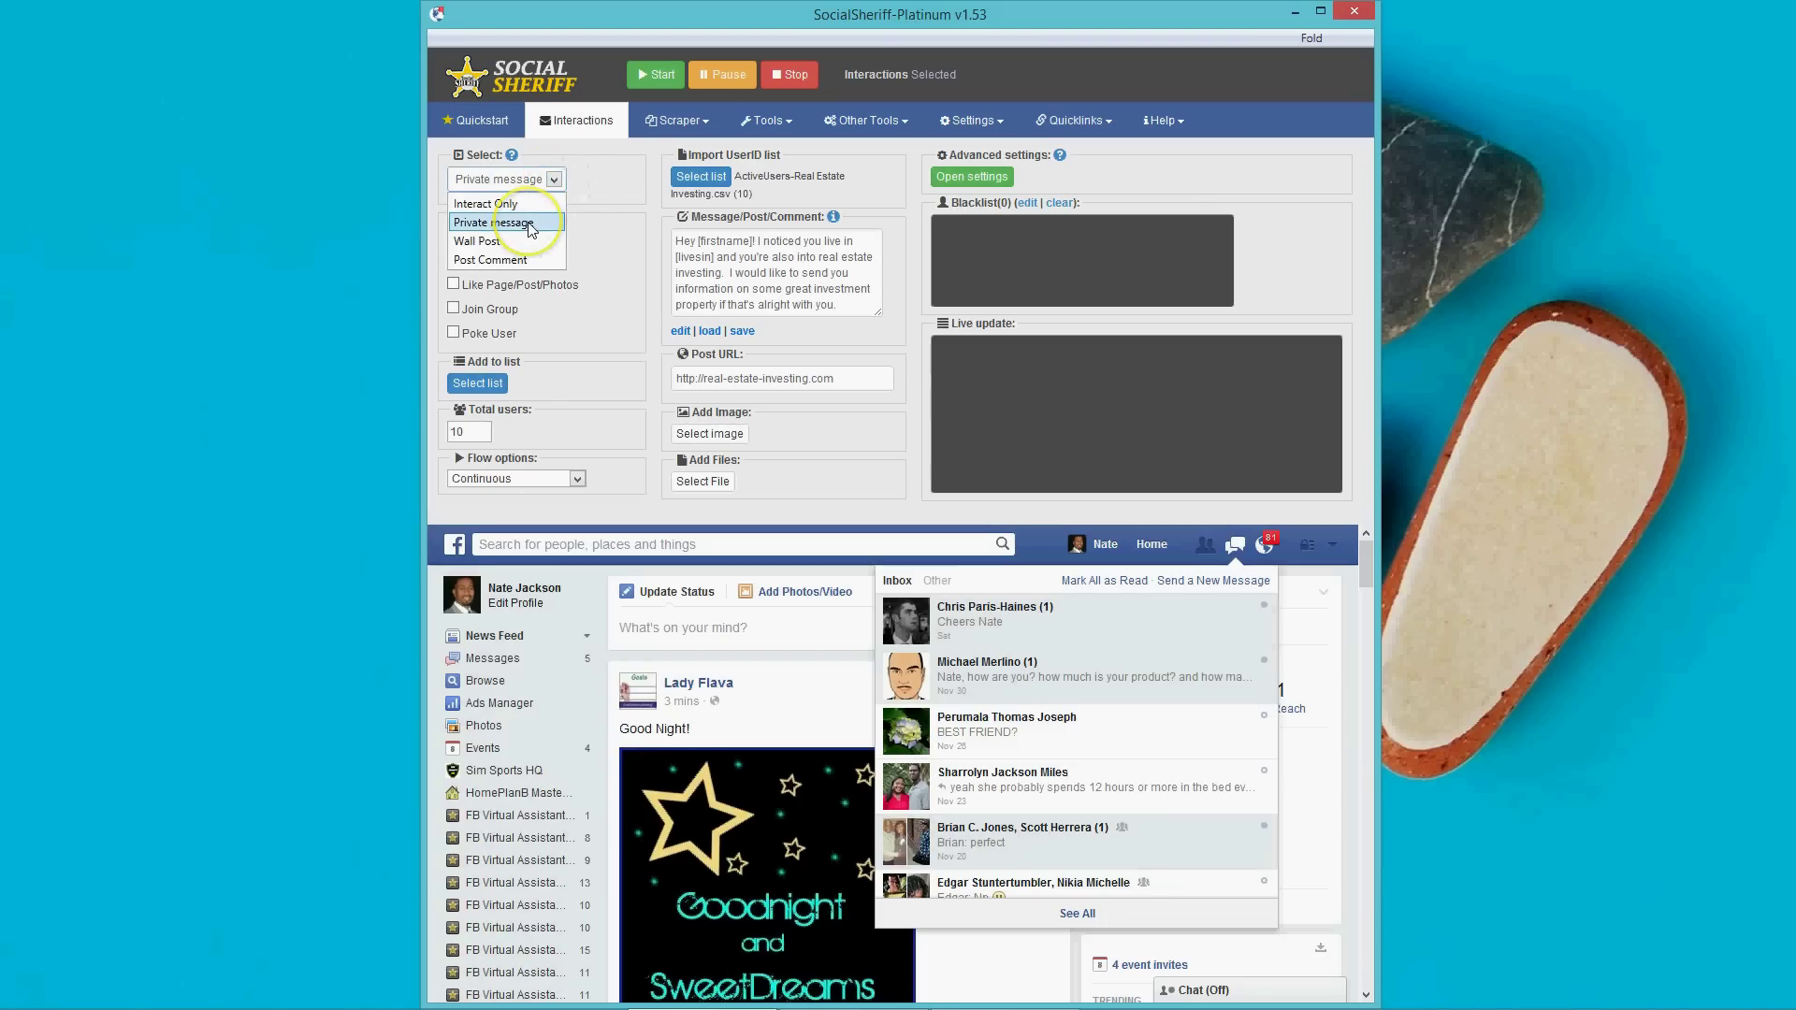
pyautogui.click(521, 249)
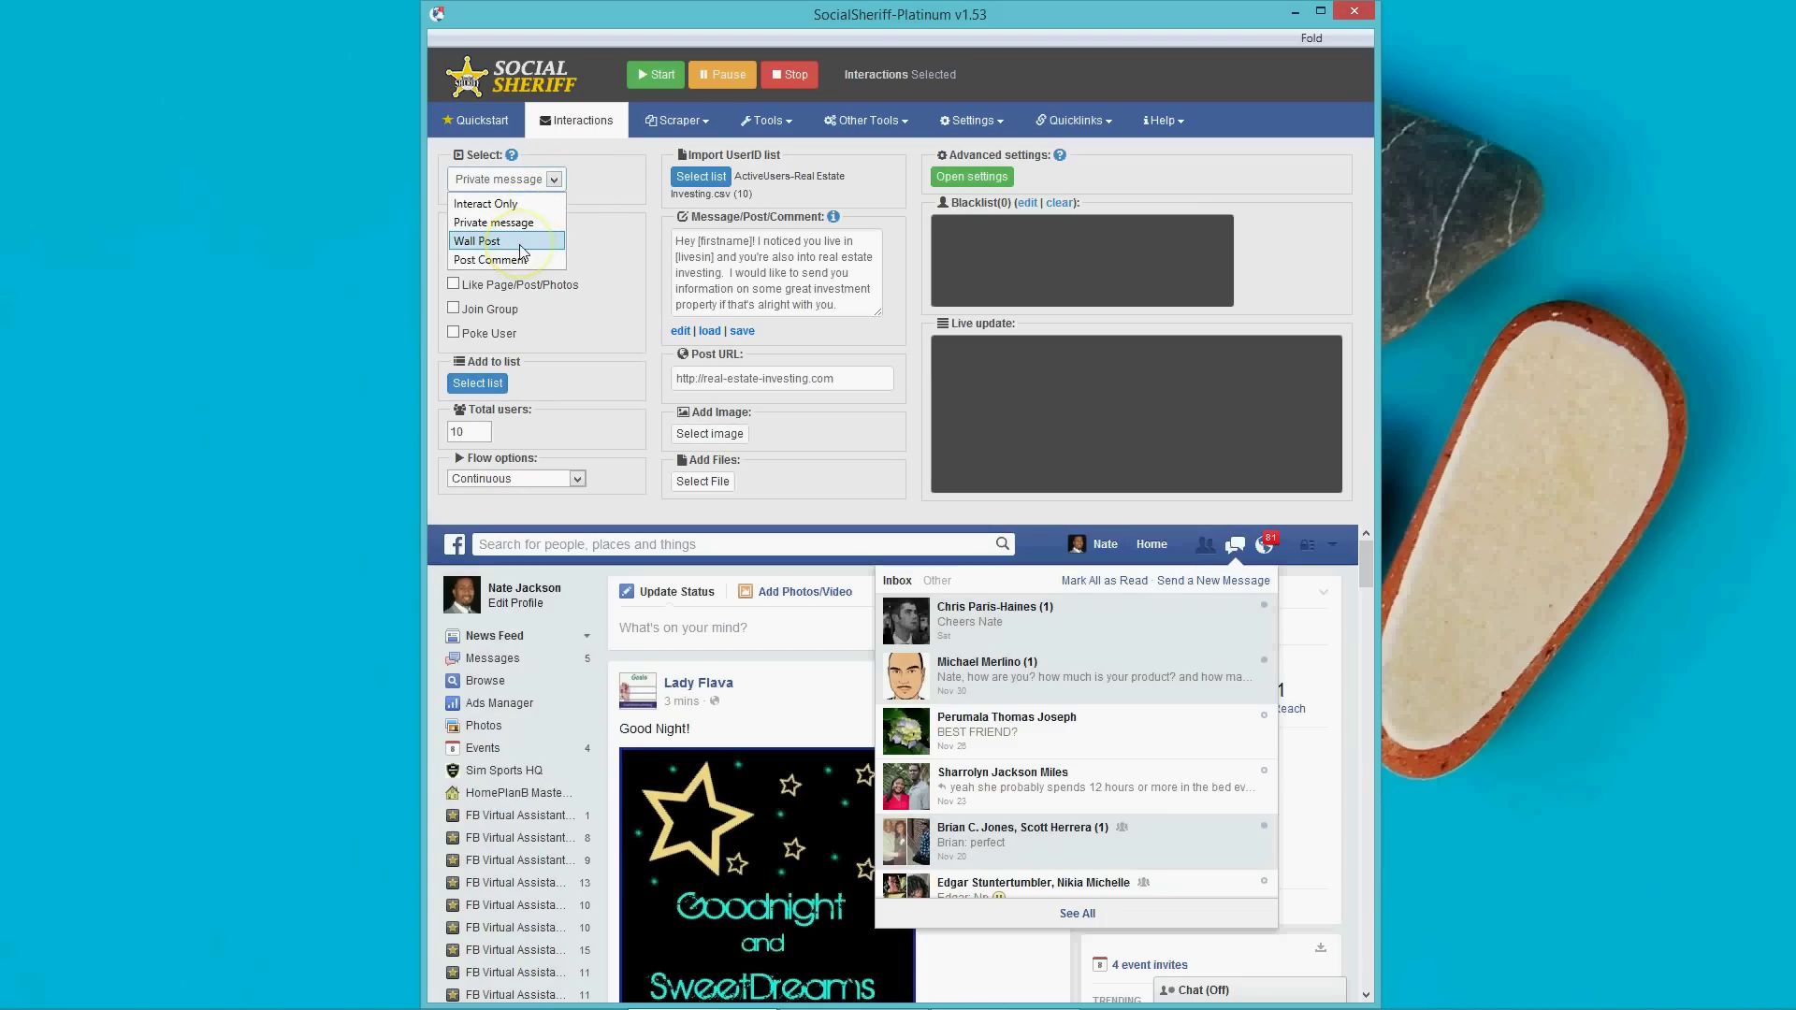
pyautogui.click(522, 262)
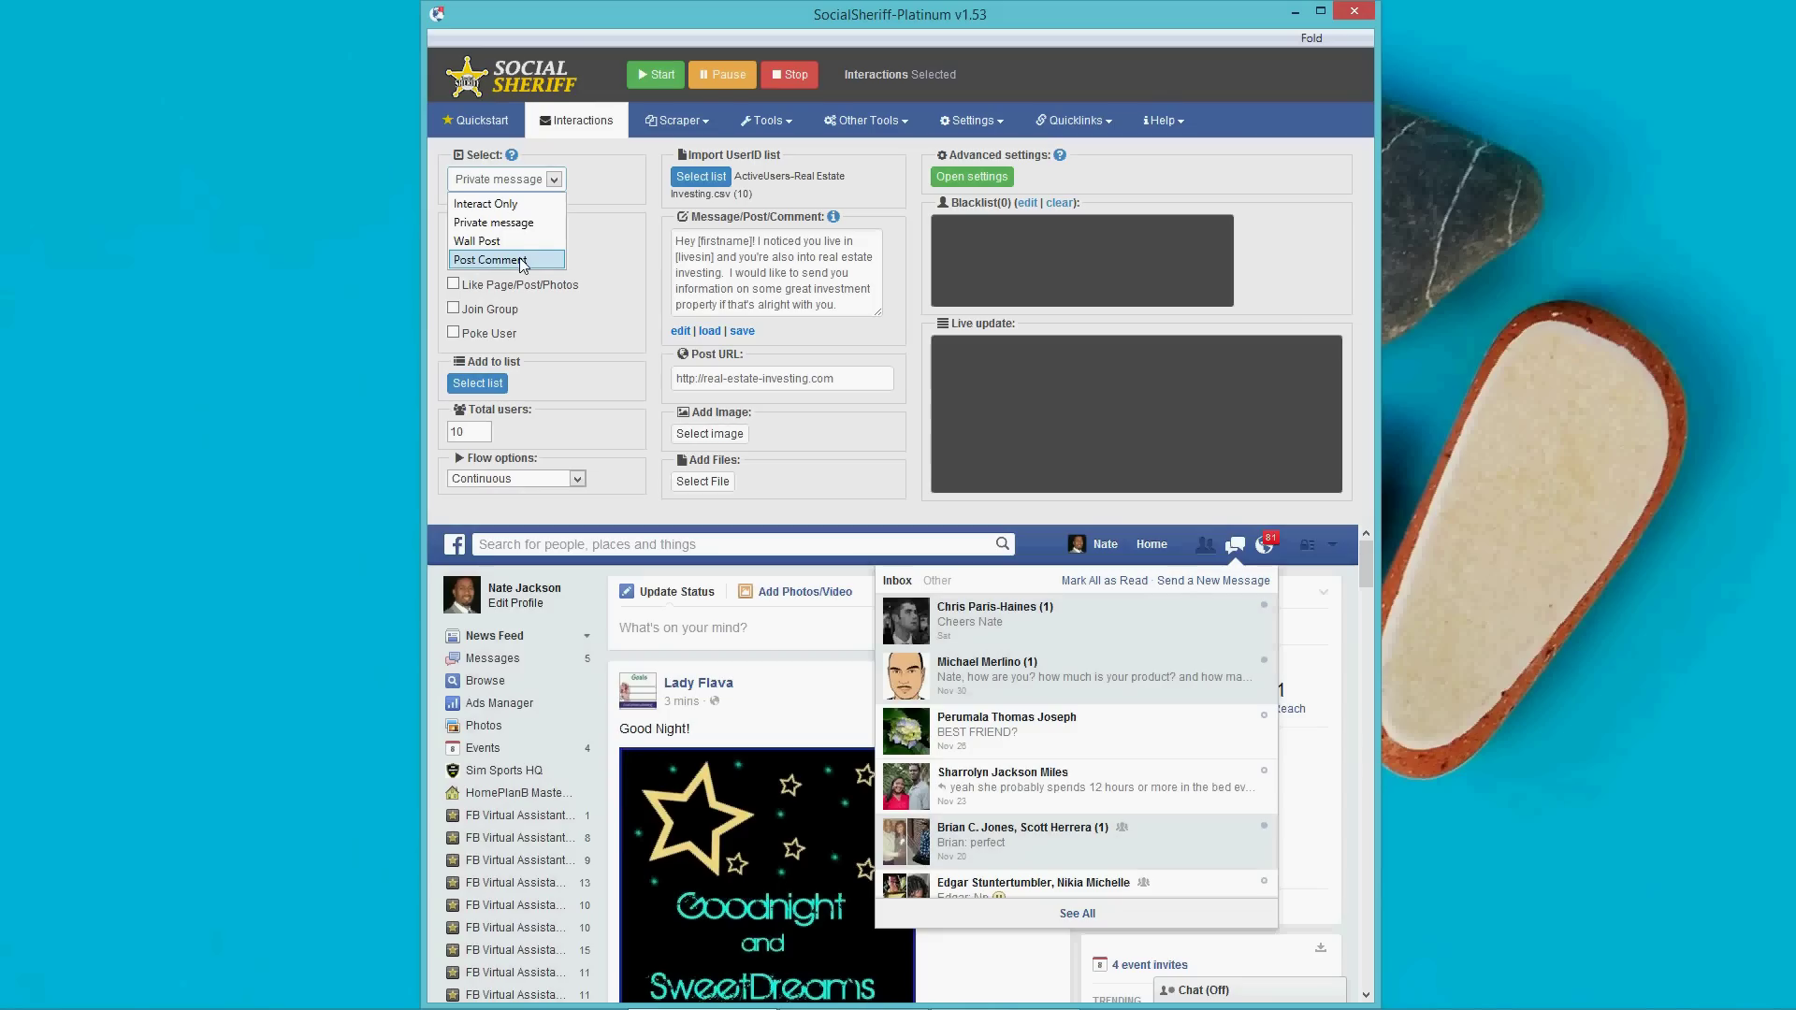
pyautogui.click(524, 204)
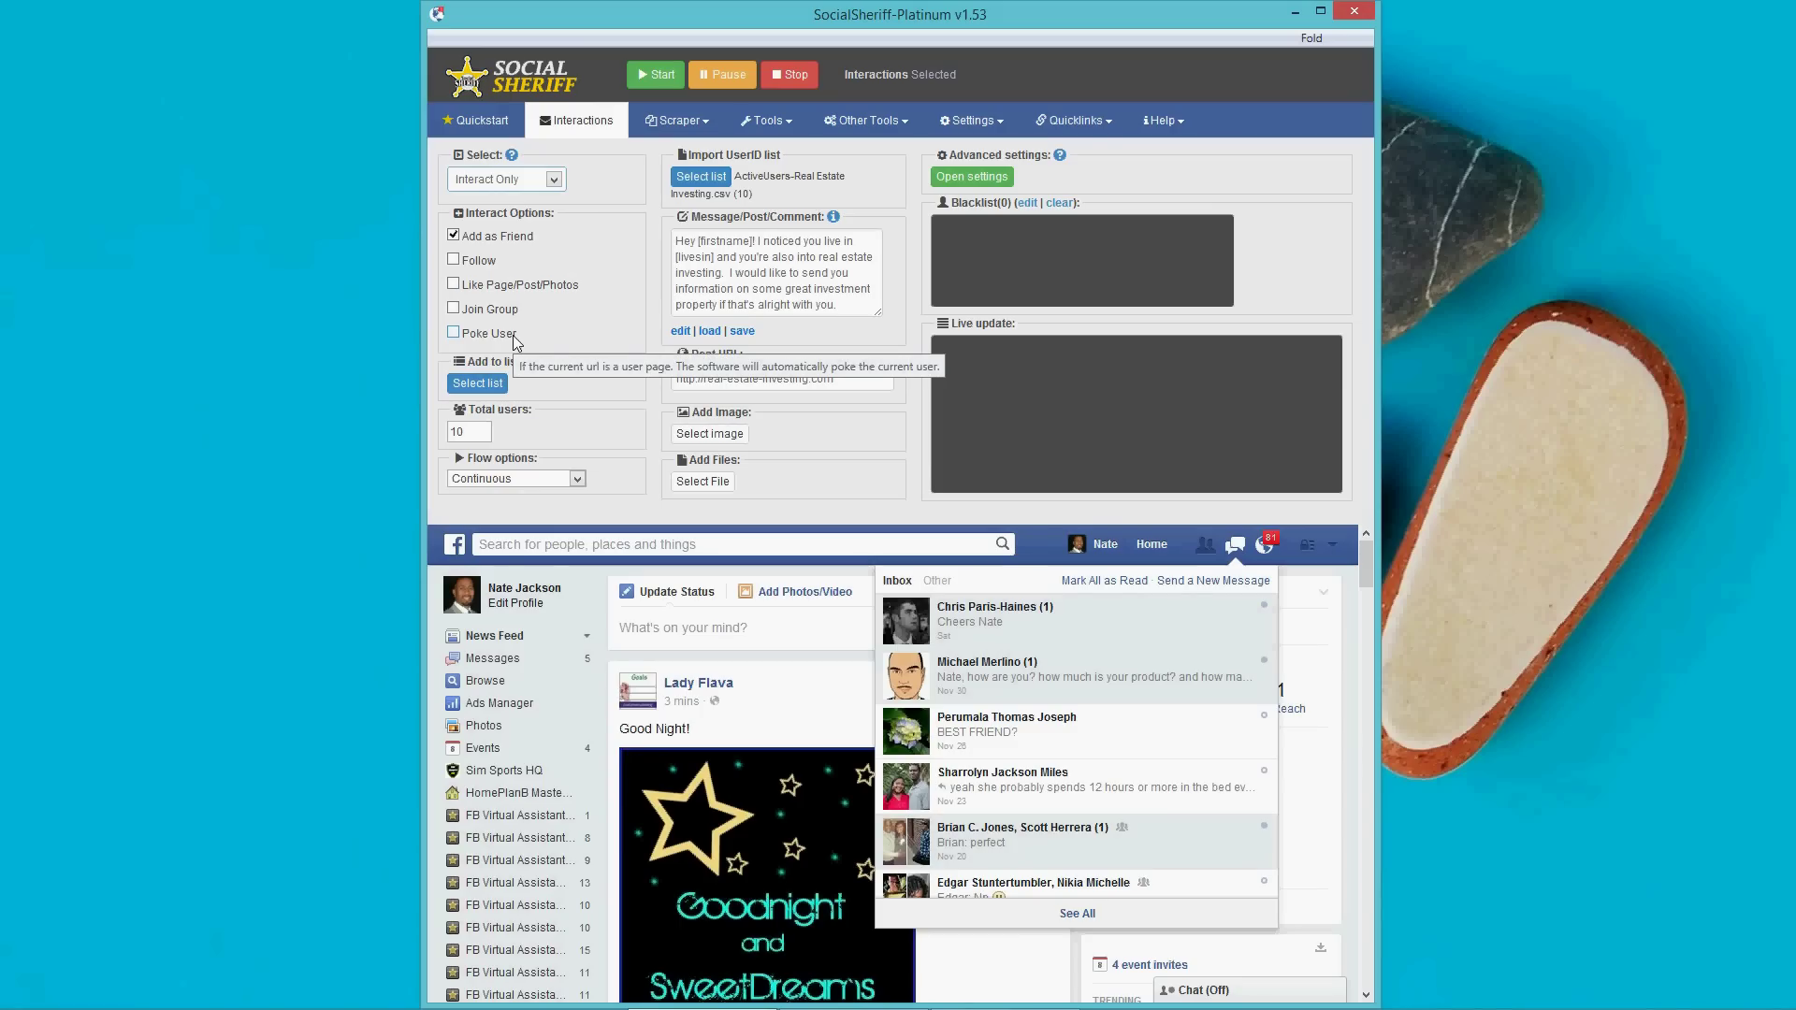
# Switch the interaction mode to Private message, briefly trying Interact Only before choosing it again.
pyautogui.click(556, 179)
pyautogui.click(509, 225)
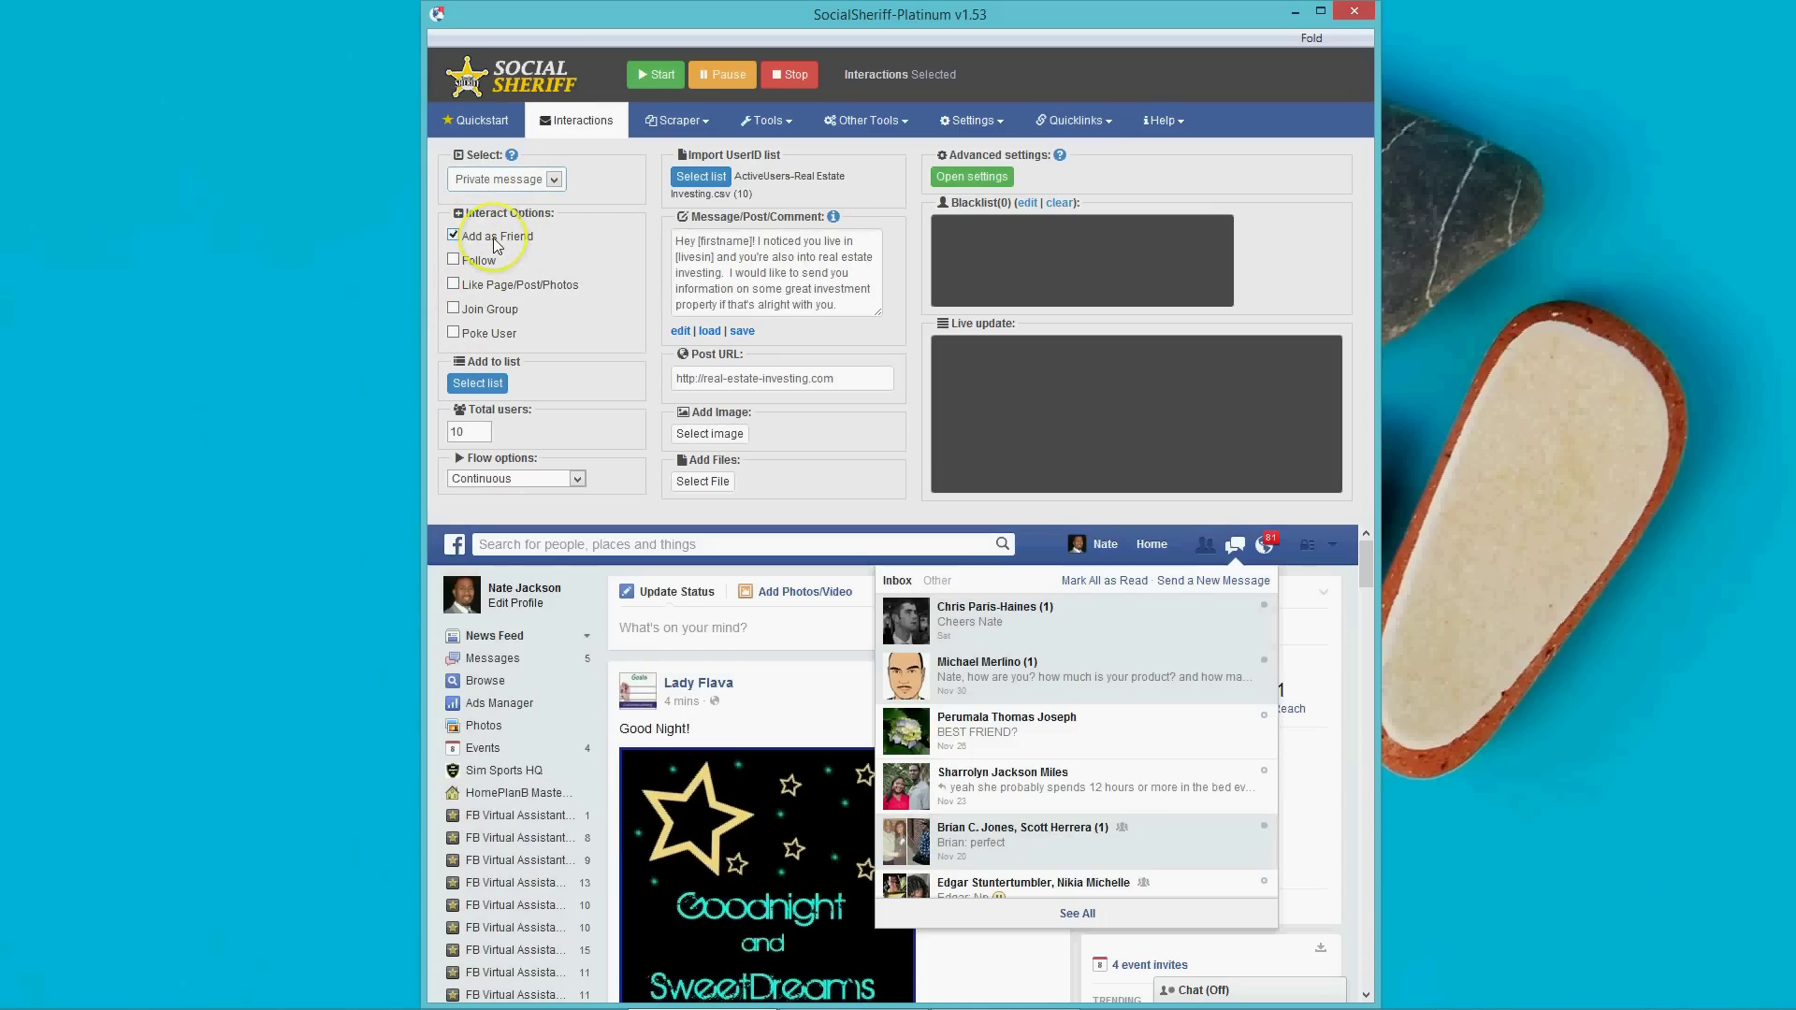
pyautogui.moveTo(492, 237)
pyautogui.click(554, 182)
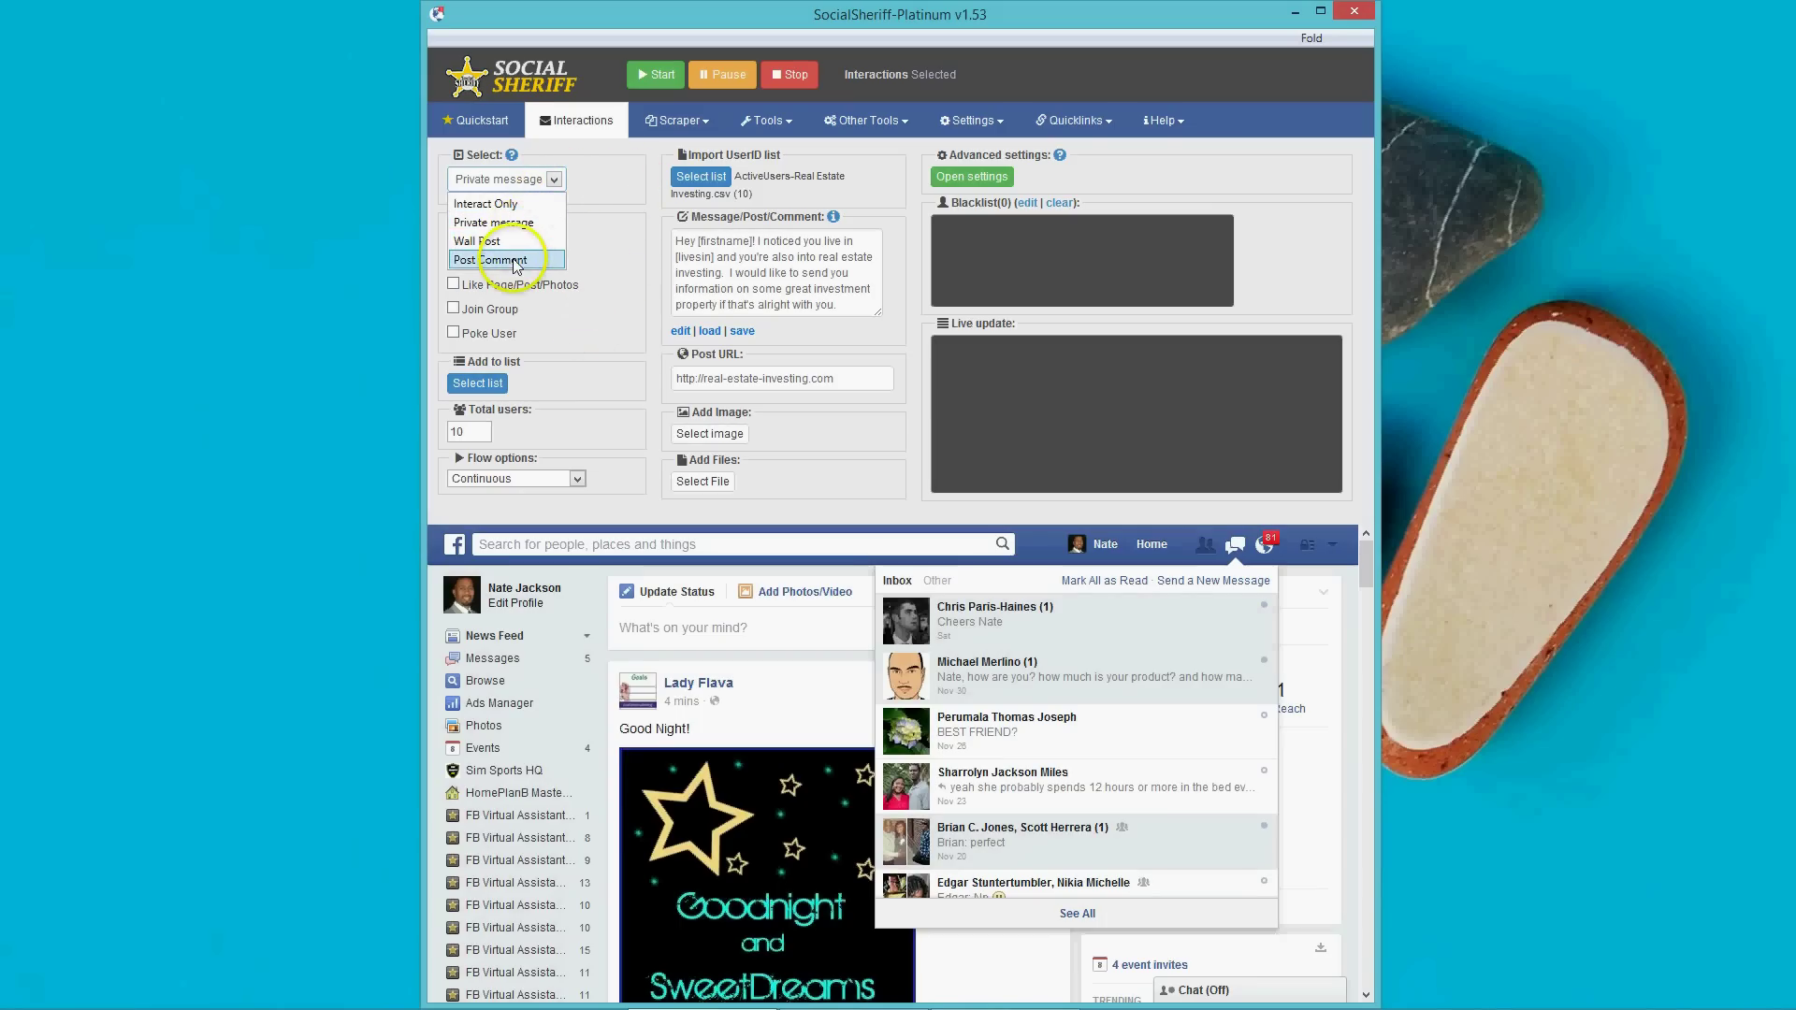
pyautogui.click(517, 229)
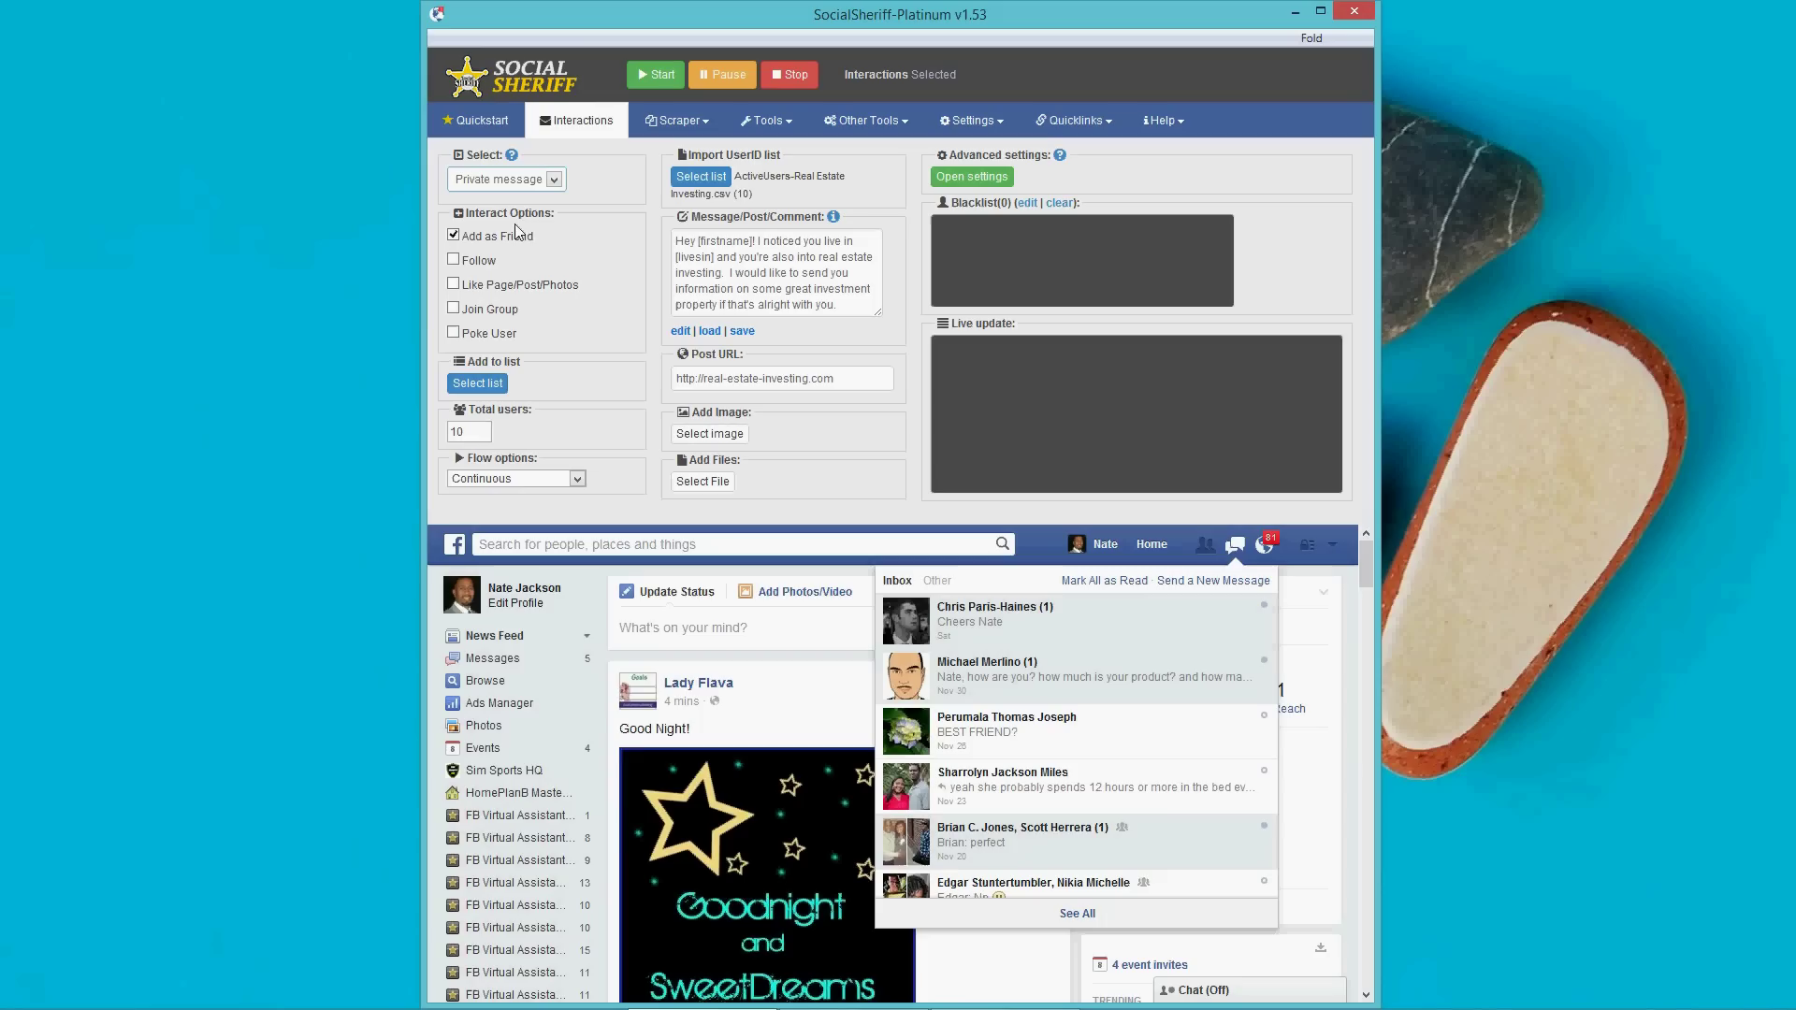
pyautogui.click(554, 181)
pyautogui.click(554, 185)
pyautogui.click(554, 184)
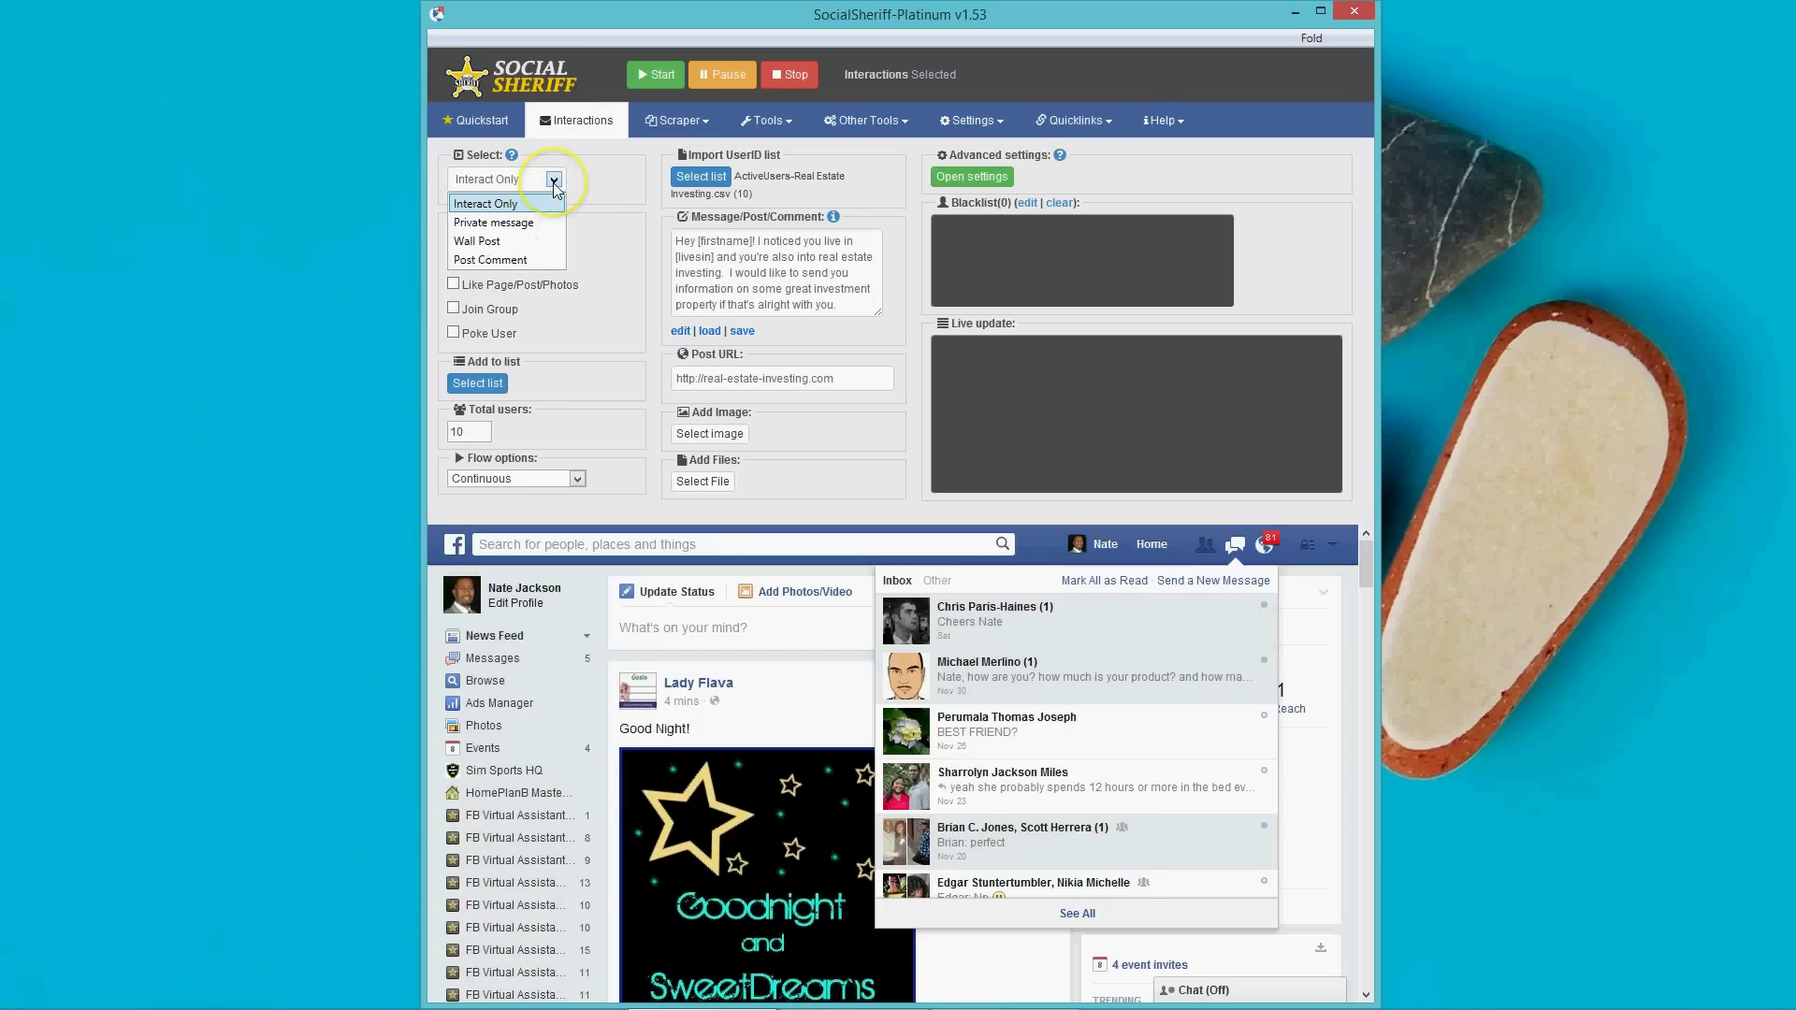
pyautogui.click(538, 223)
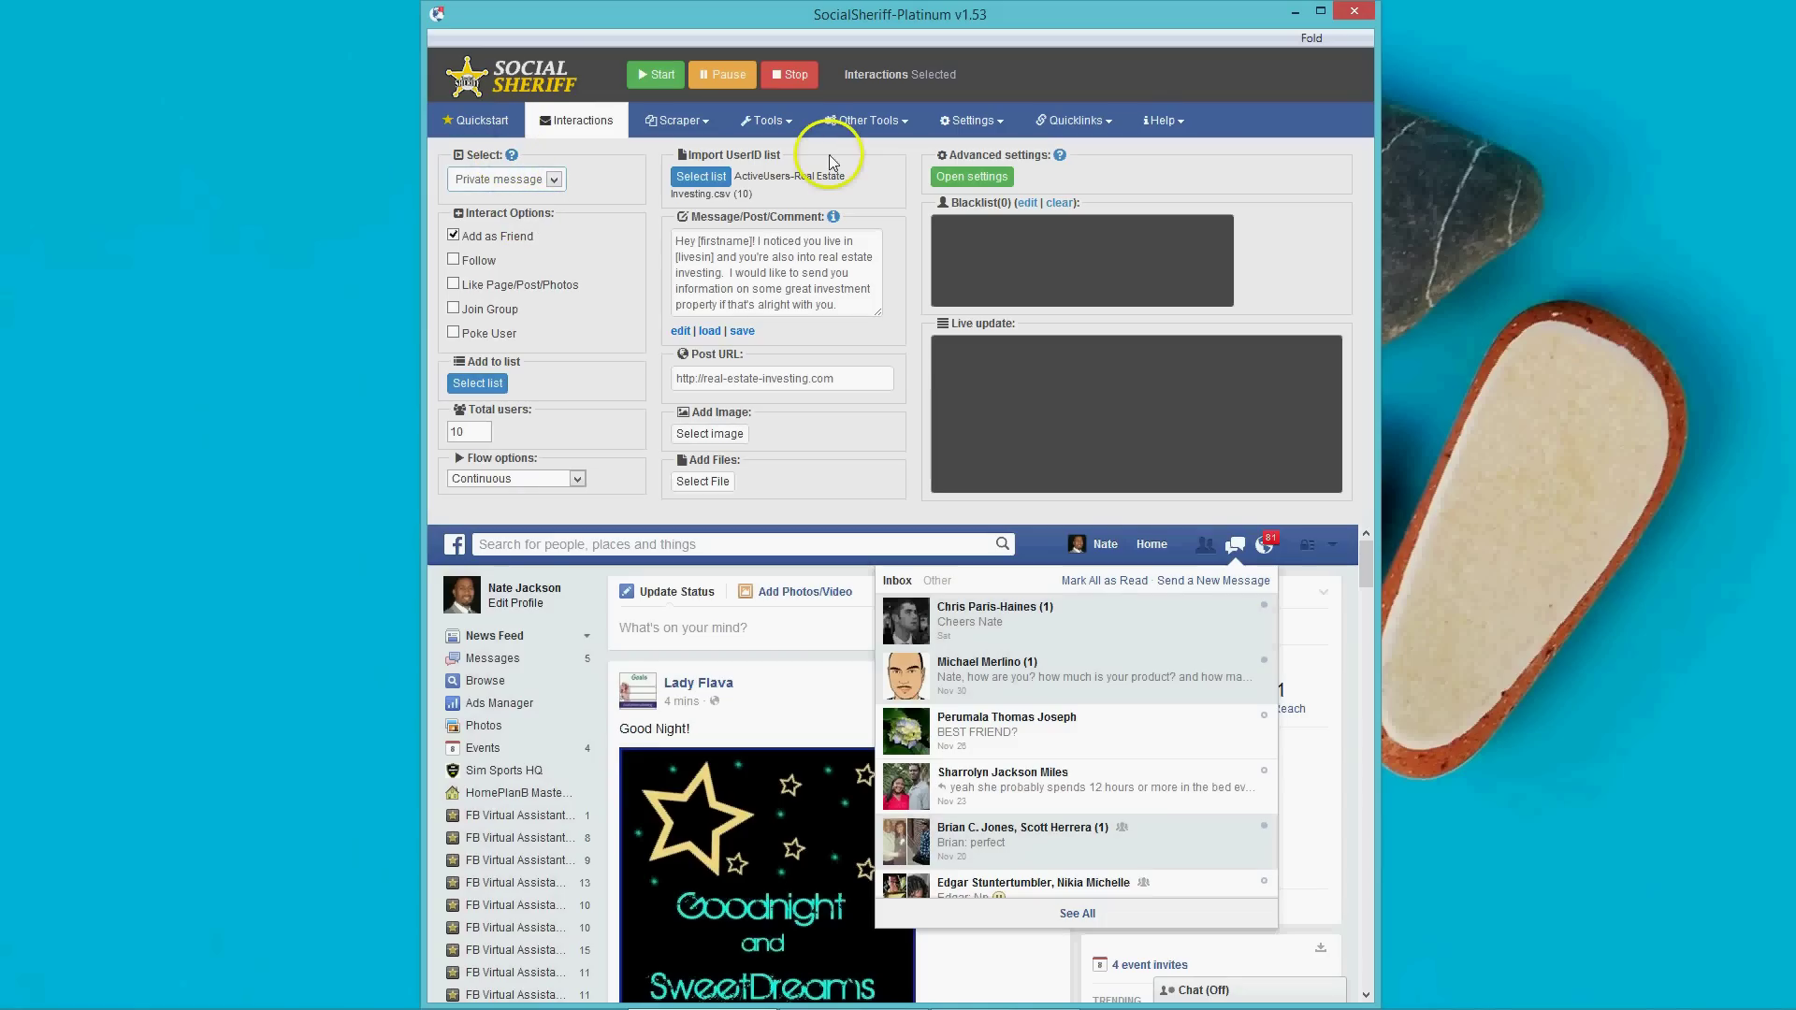
pyautogui.click(512, 156)
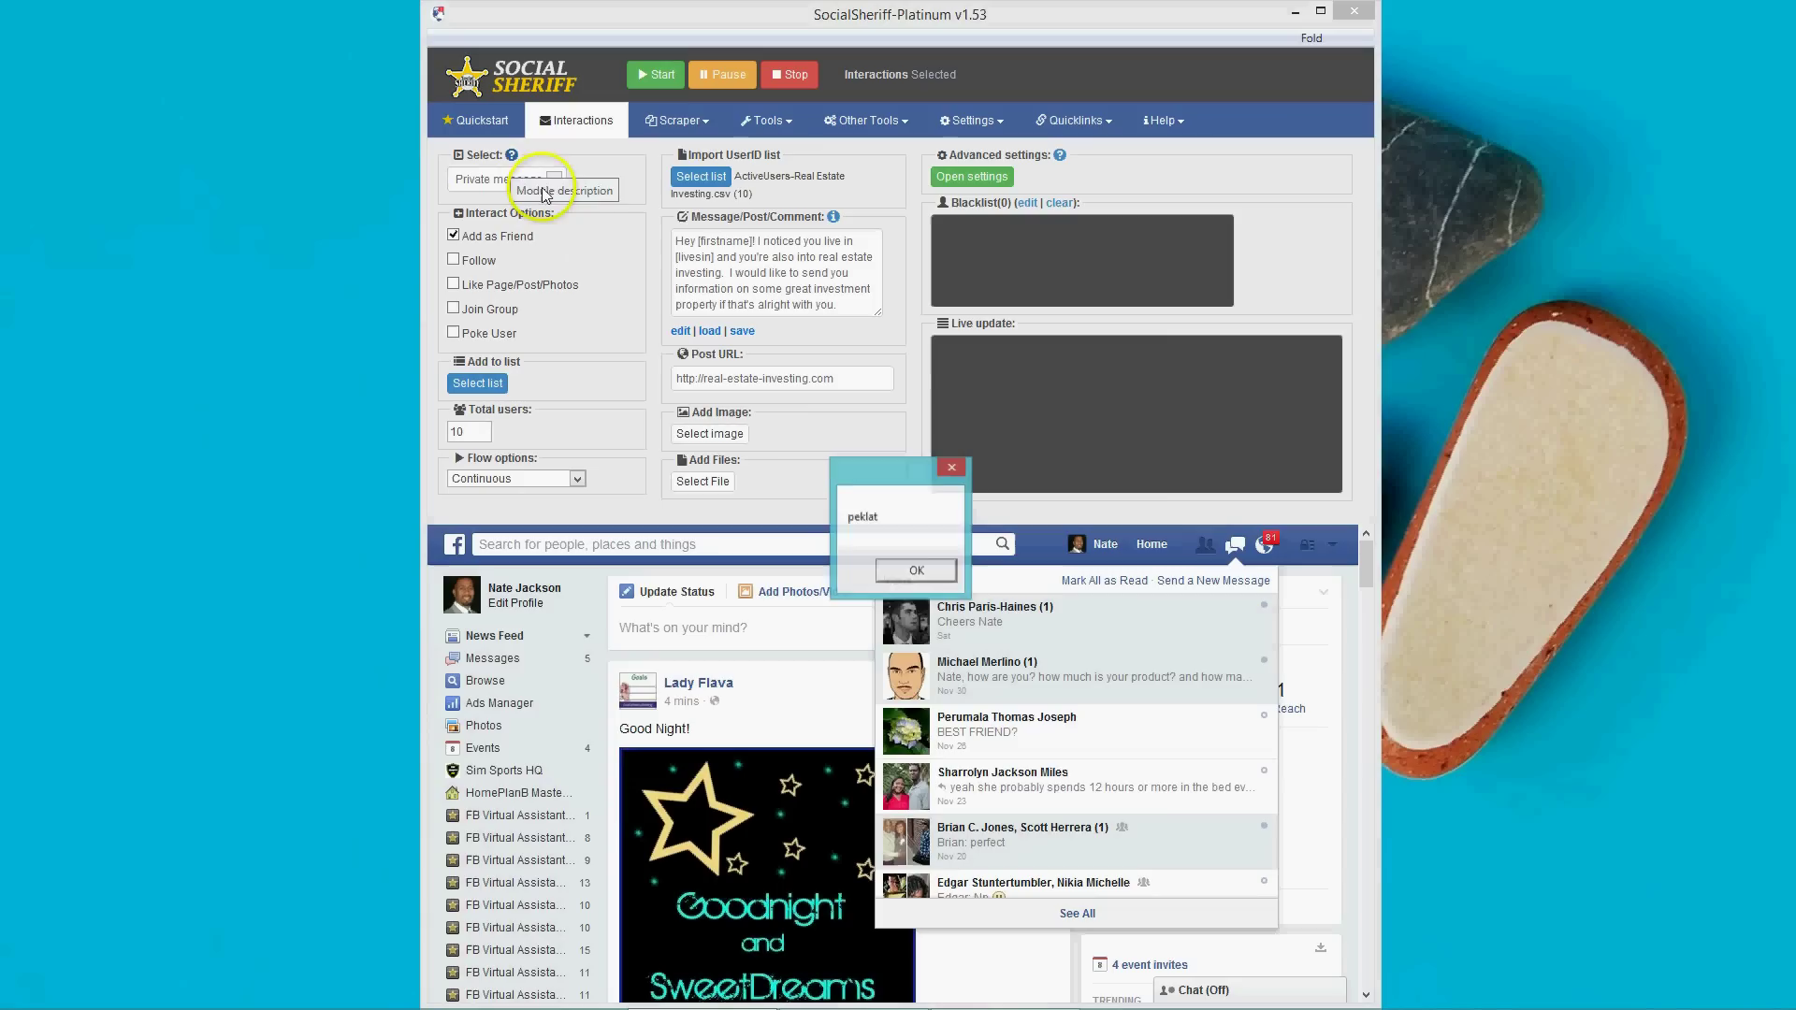
pyautogui.click(892, 562)
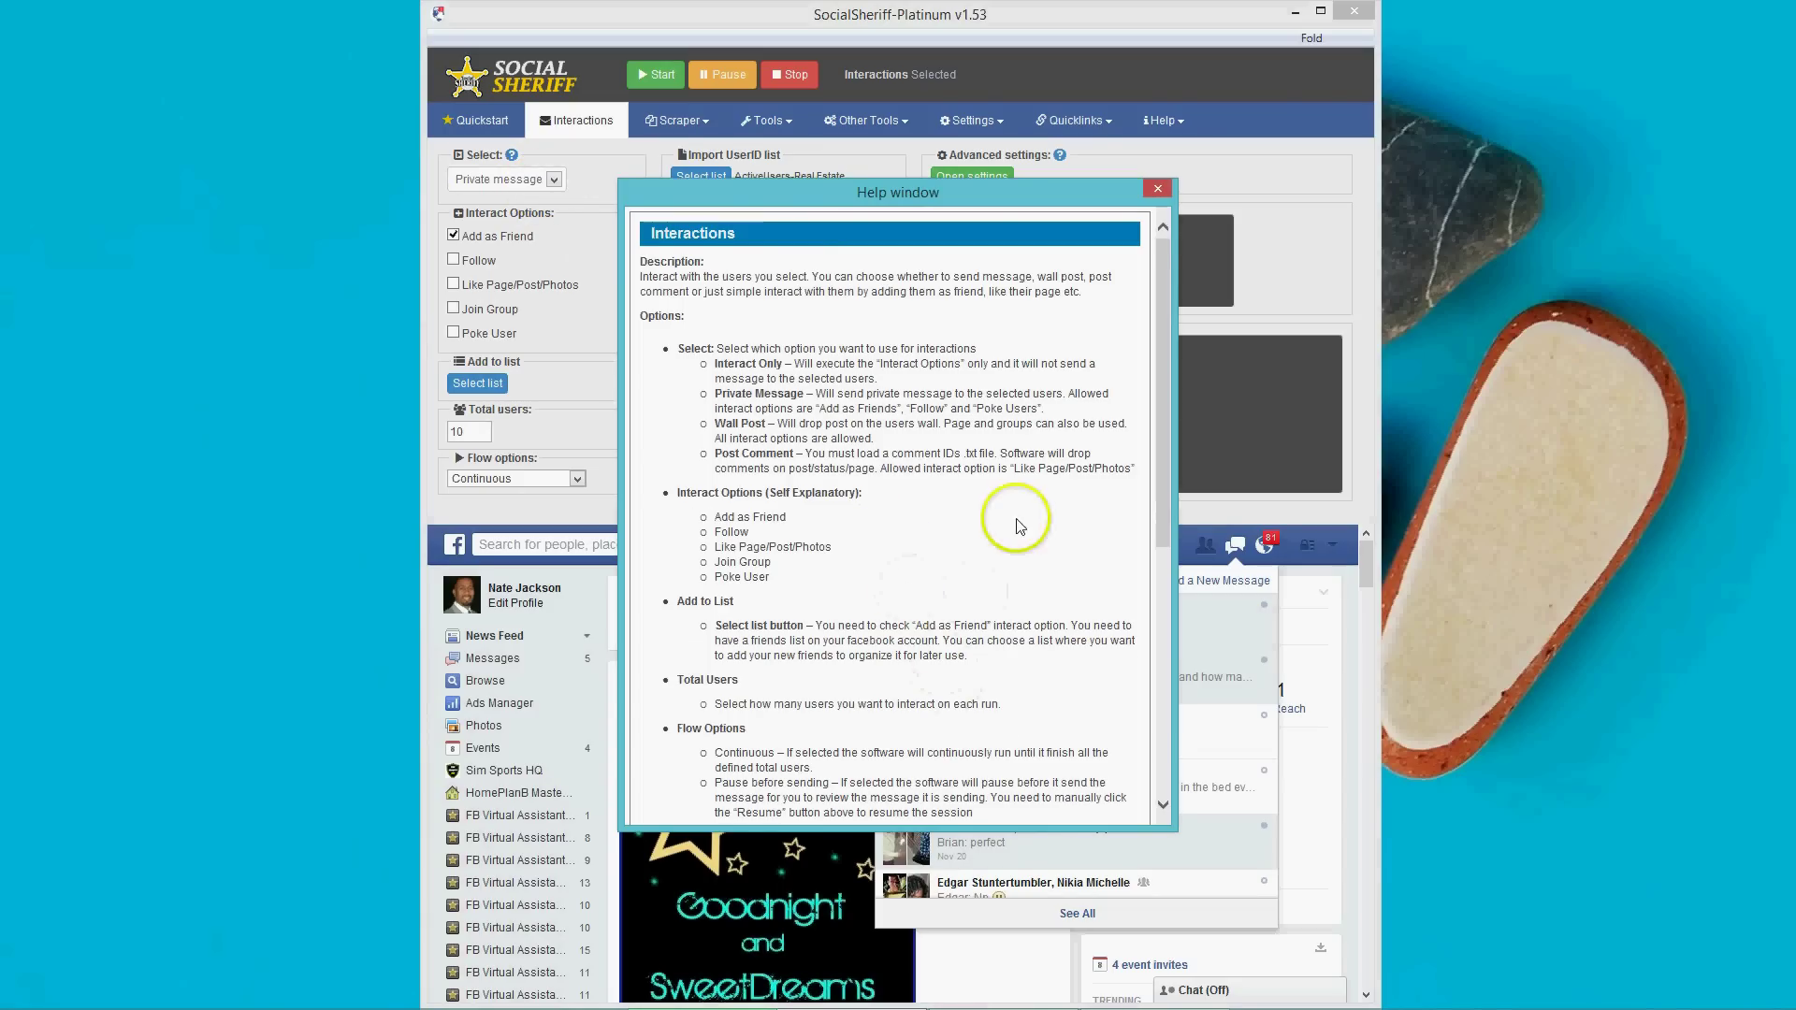
pyautogui.scroll(-6, 900, 406)
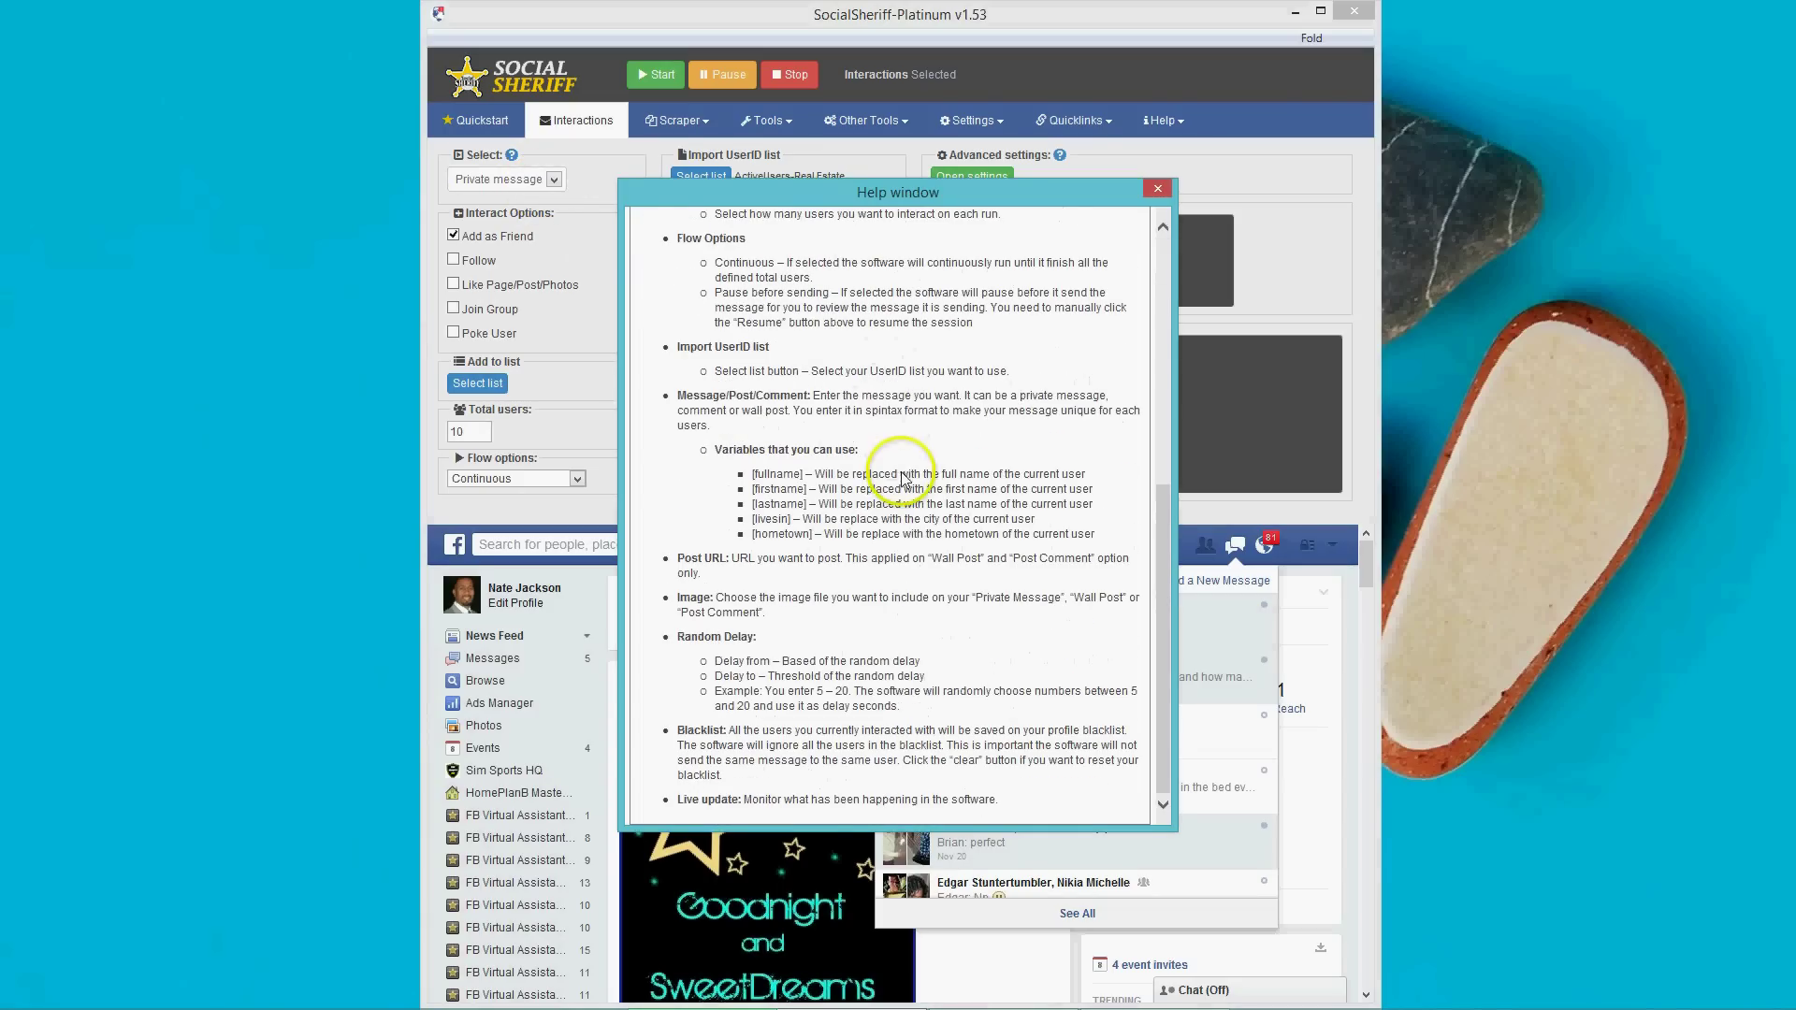
pyautogui.scroll(6, 940, 594)
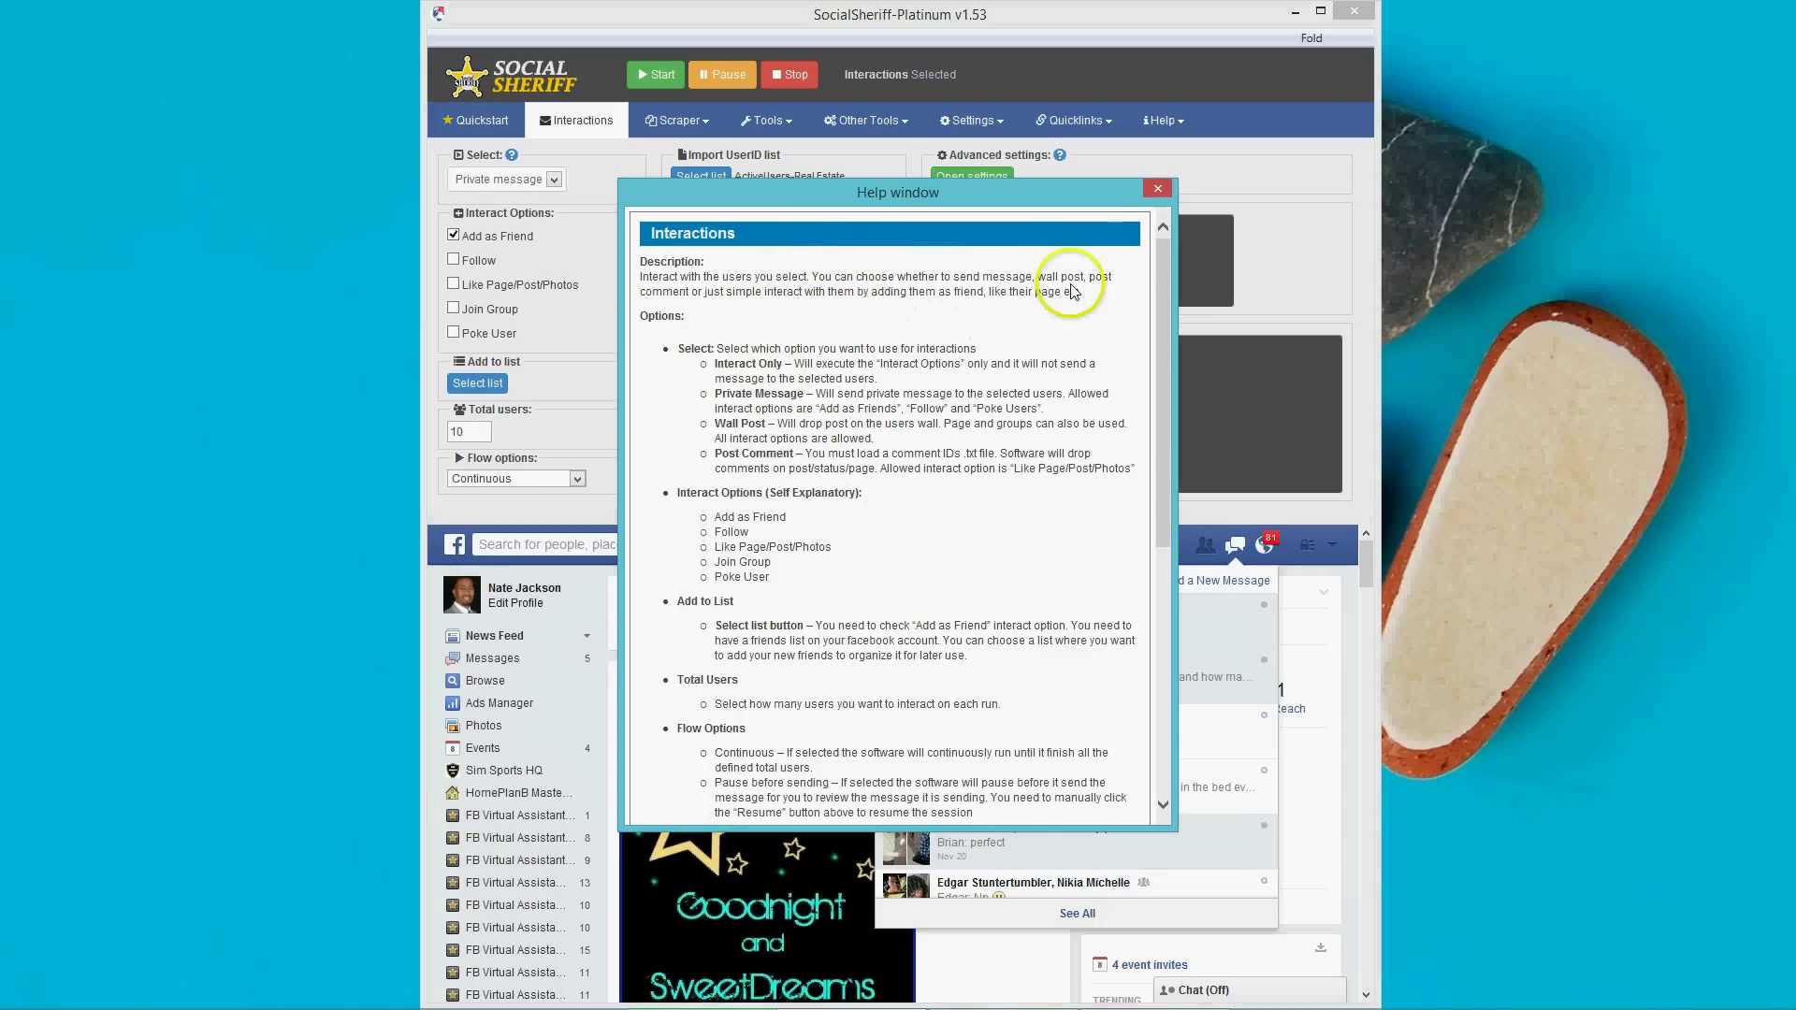
pyautogui.click(1157, 189)
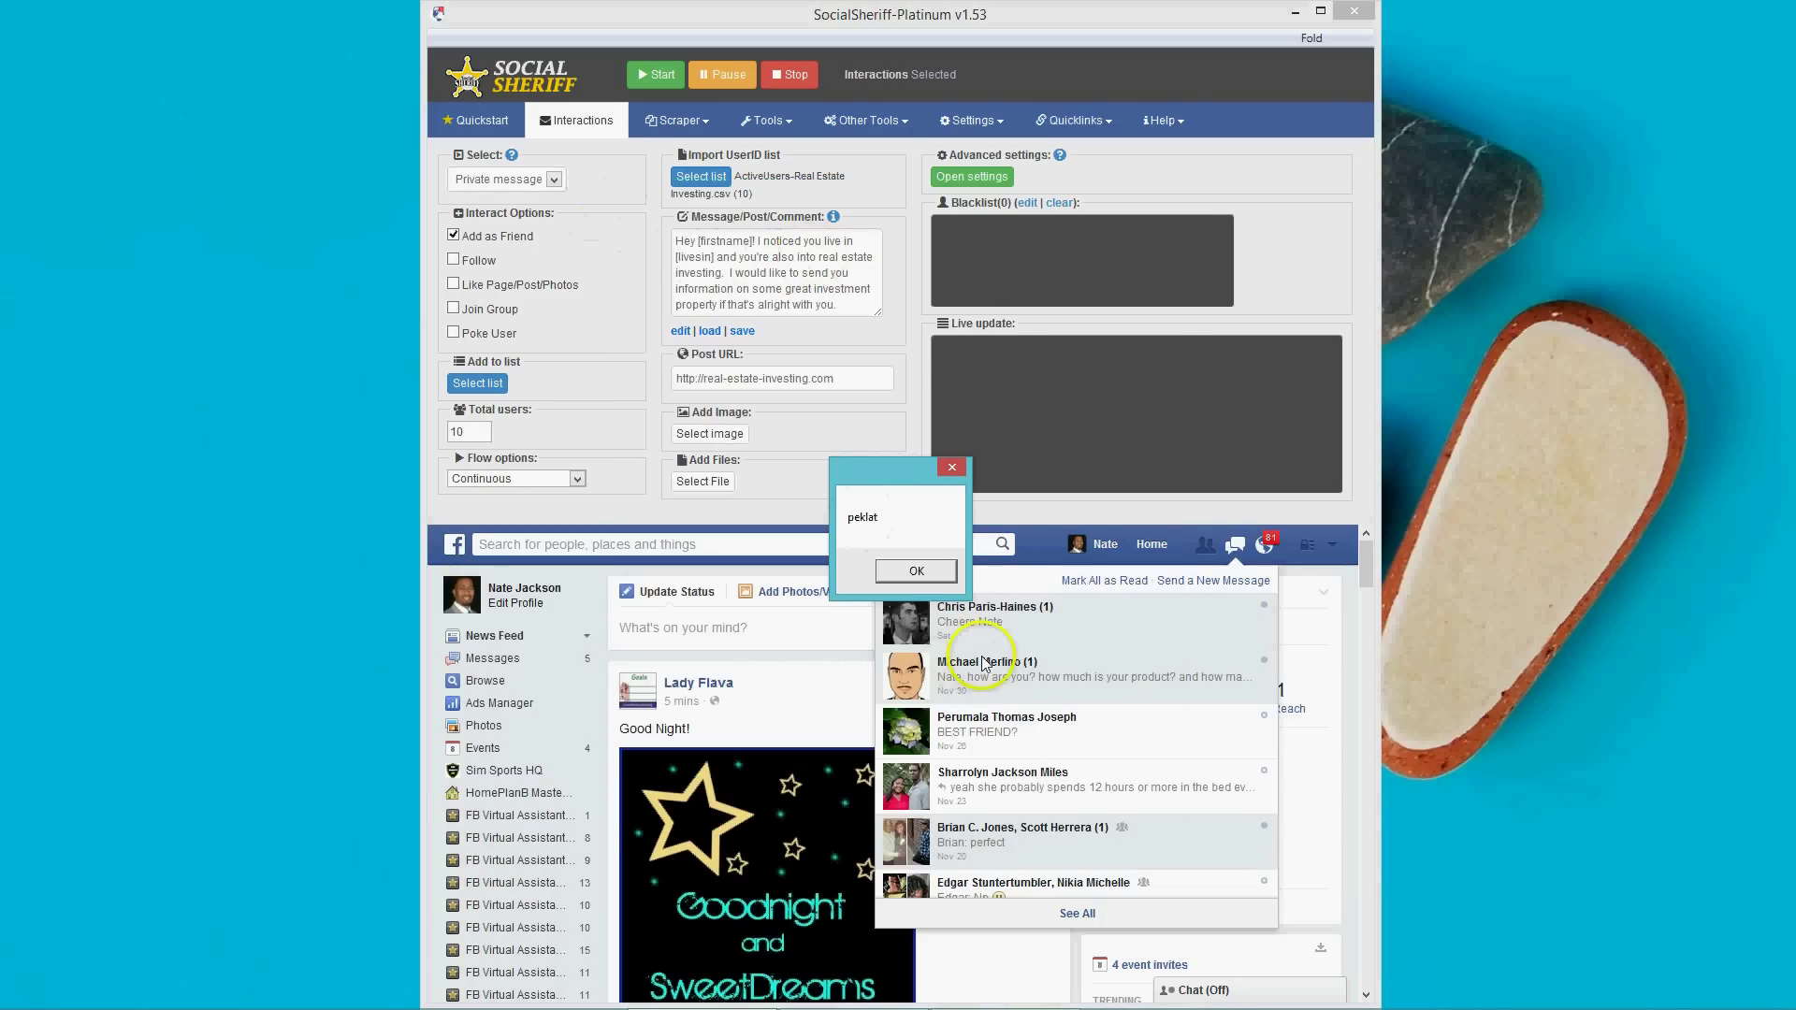
pyautogui.click(916, 572)
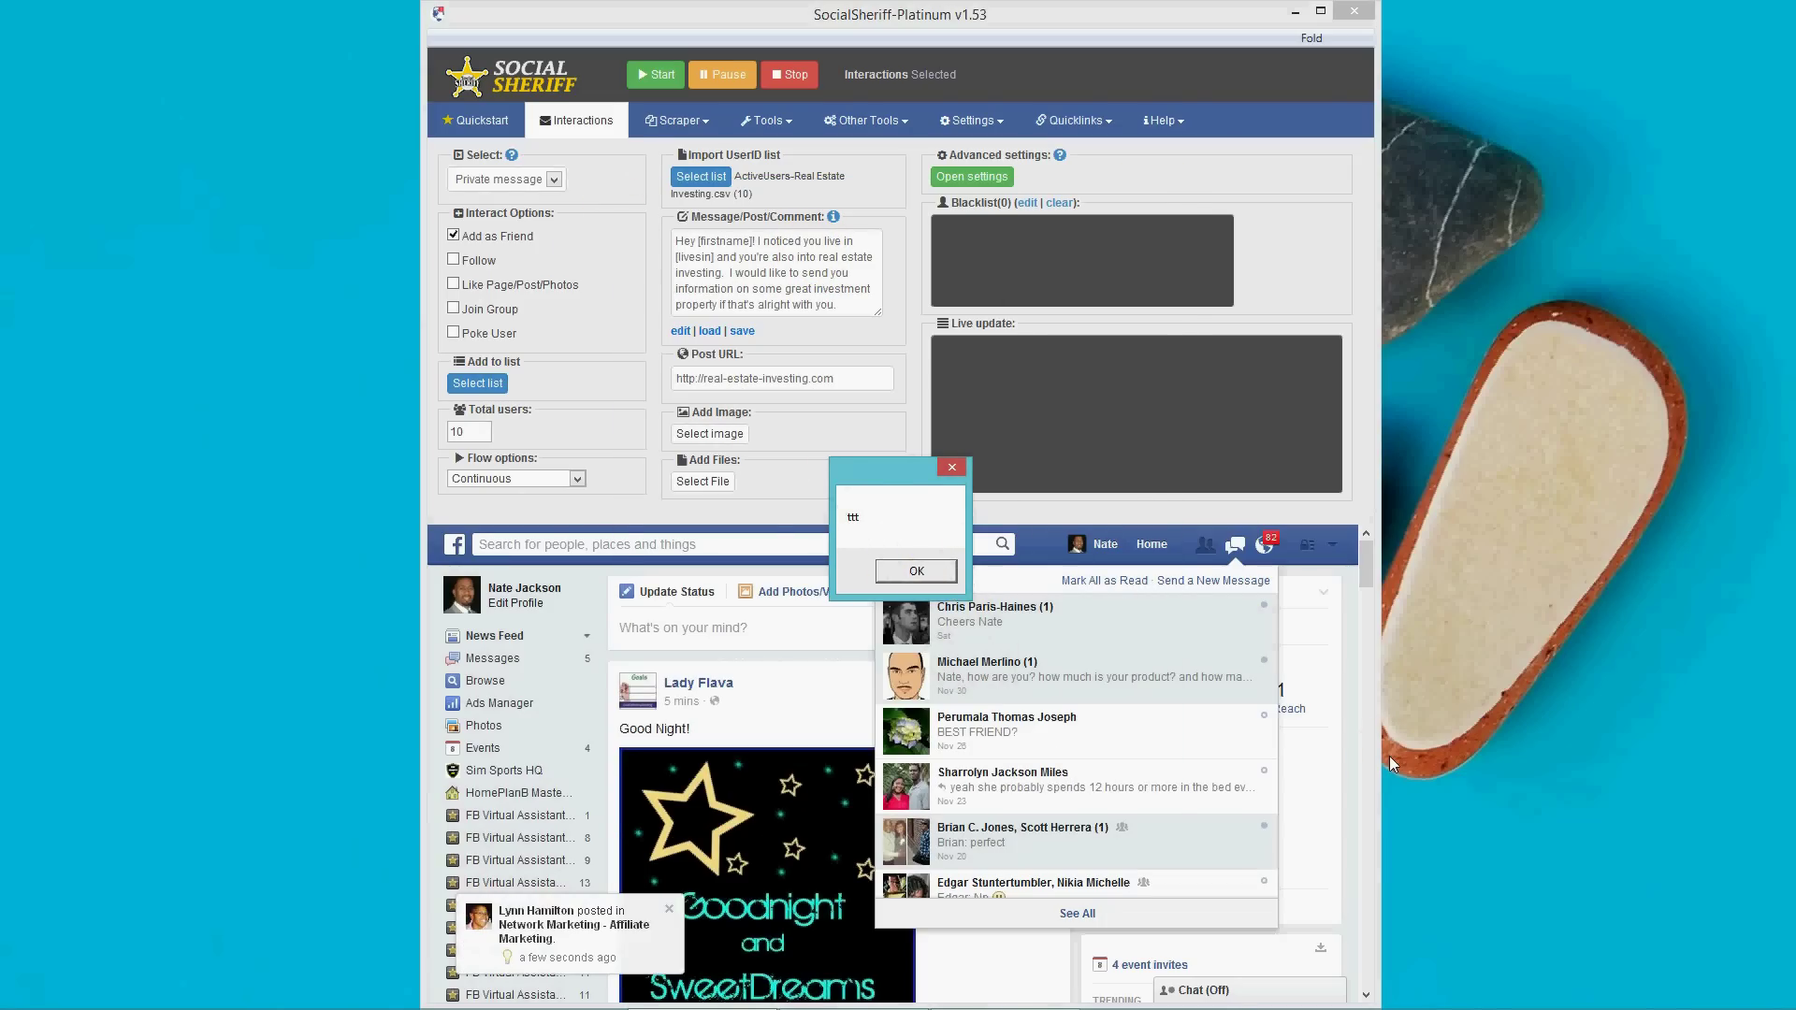
pyautogui.press('Return')
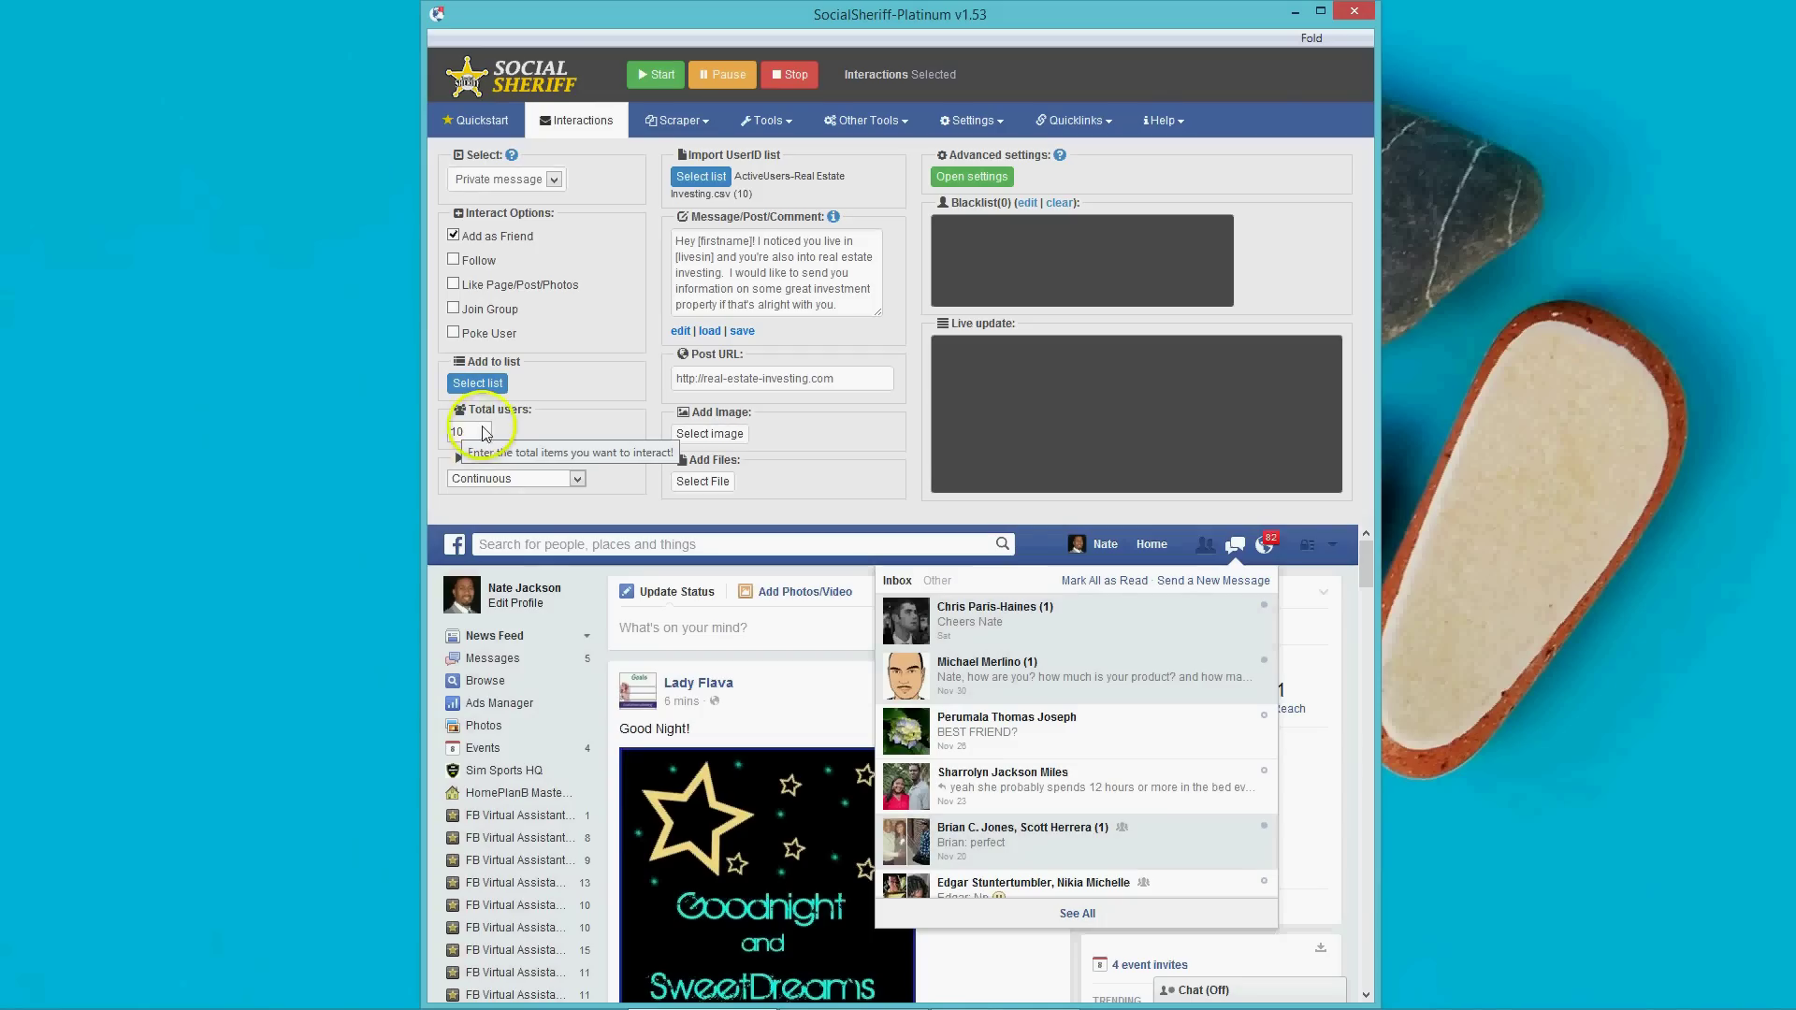
pyautogui.click(524, 434)
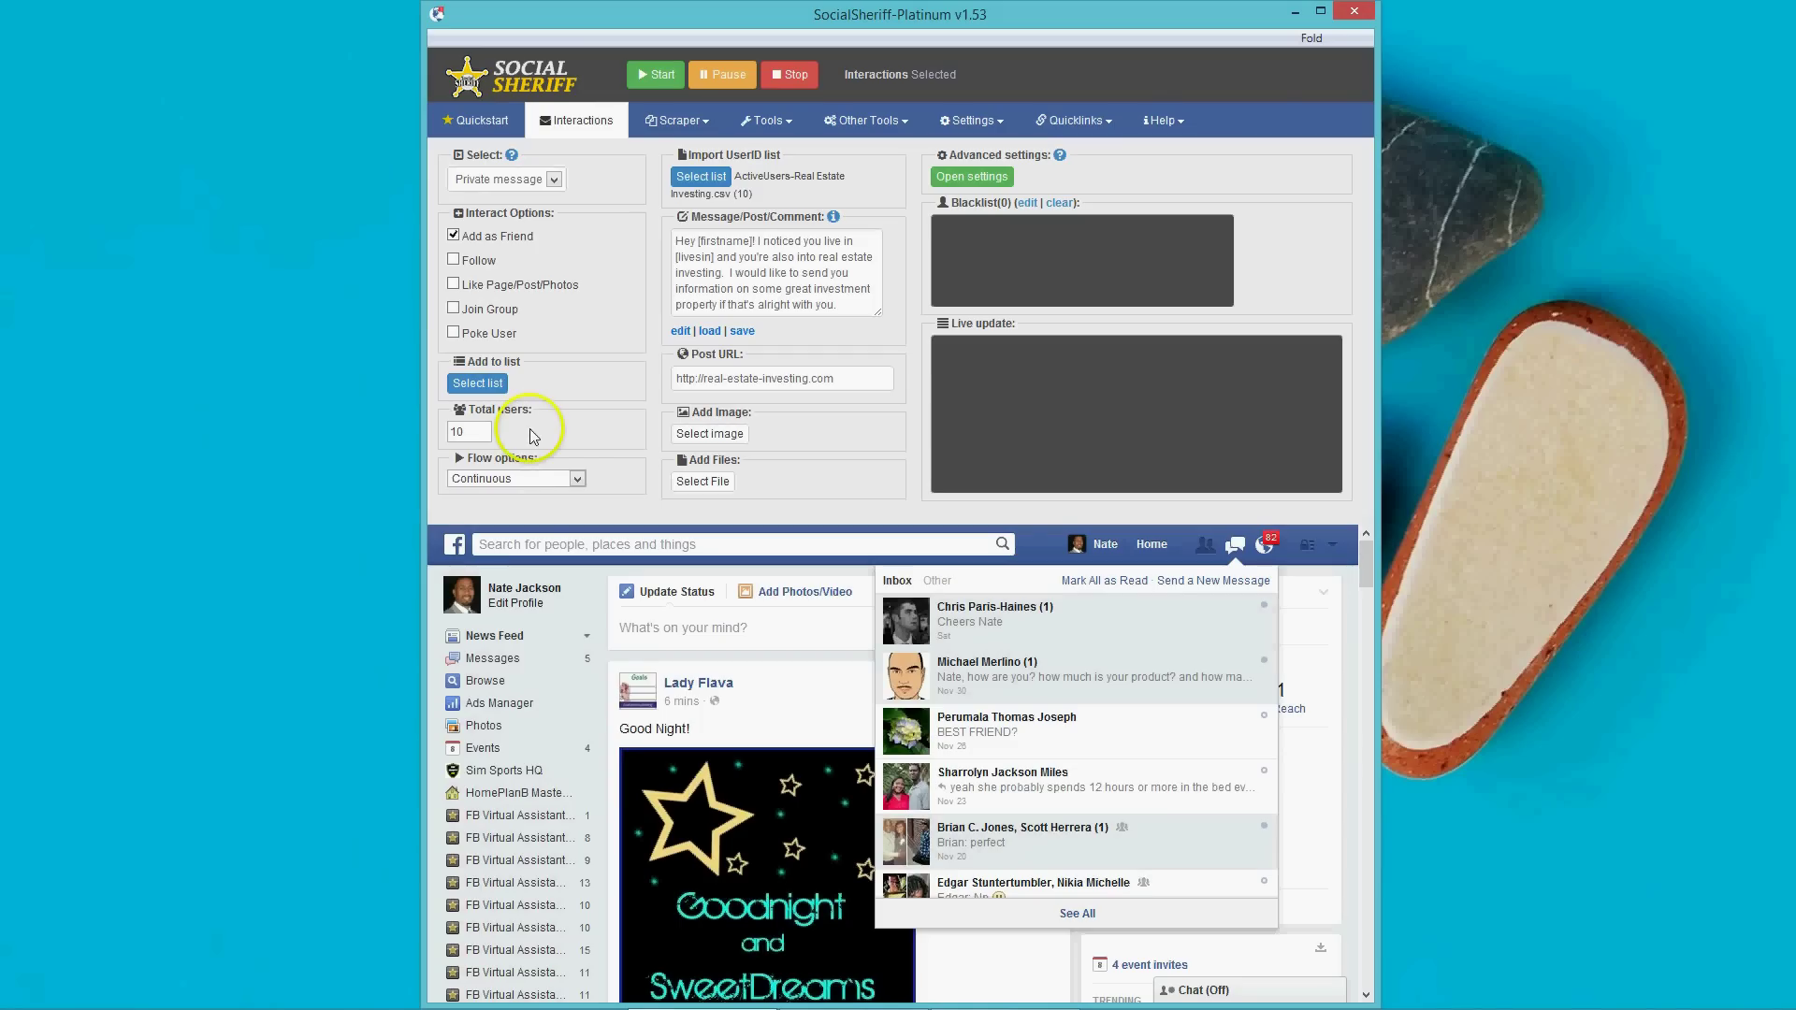
pyautogui.click(576, 479)
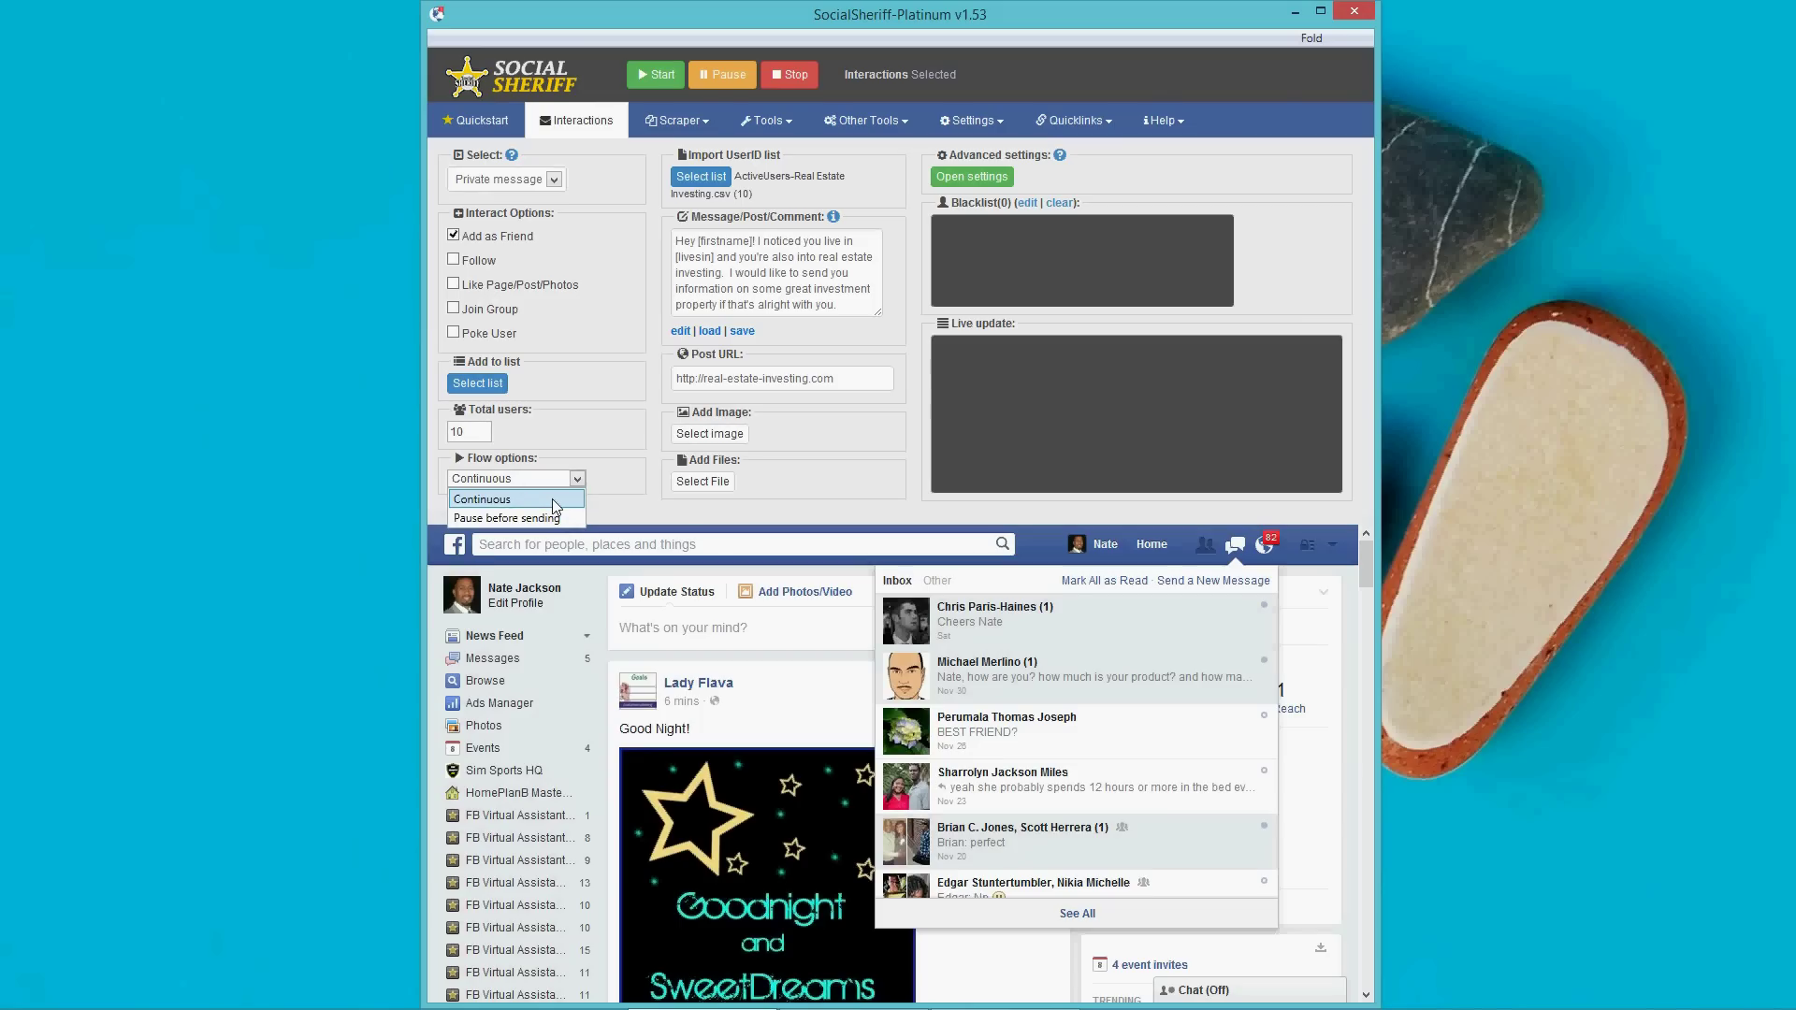
pyautogui.click(552, 518)
pyautogui.click(784, 301)
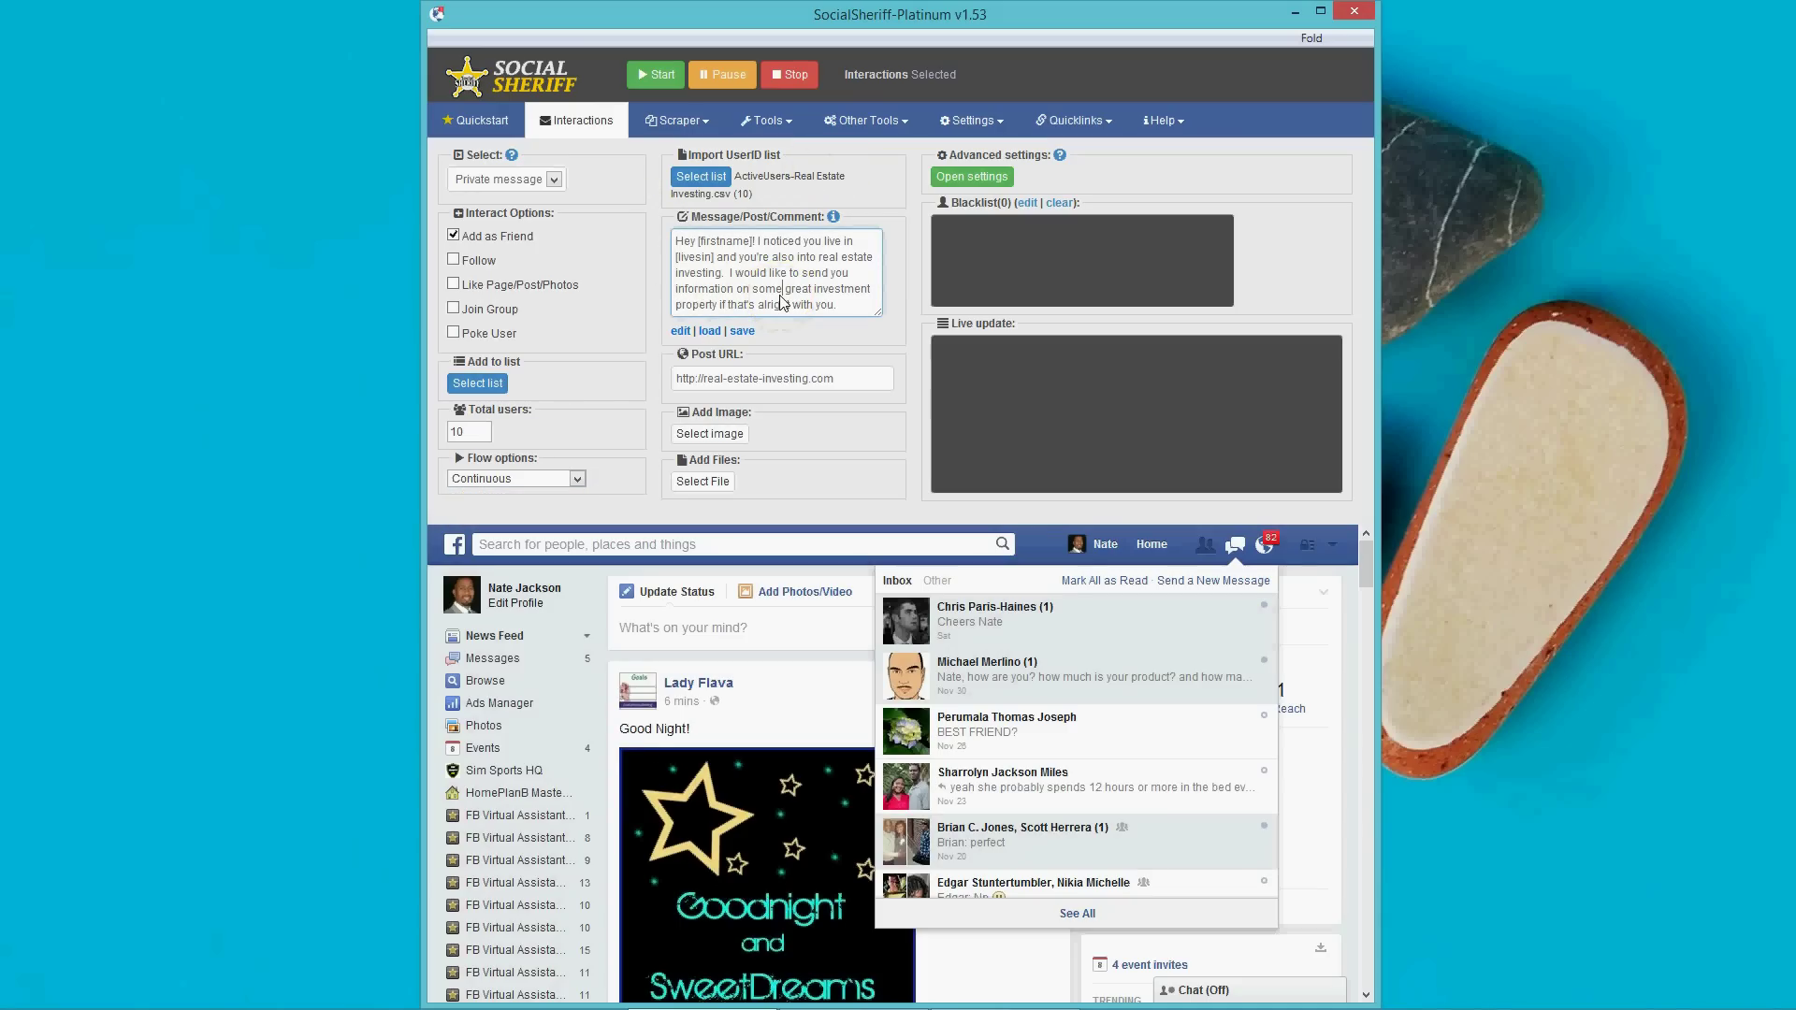
pyautogui.moveTo(835, 305); pyautogui.dragTo(672, 232)
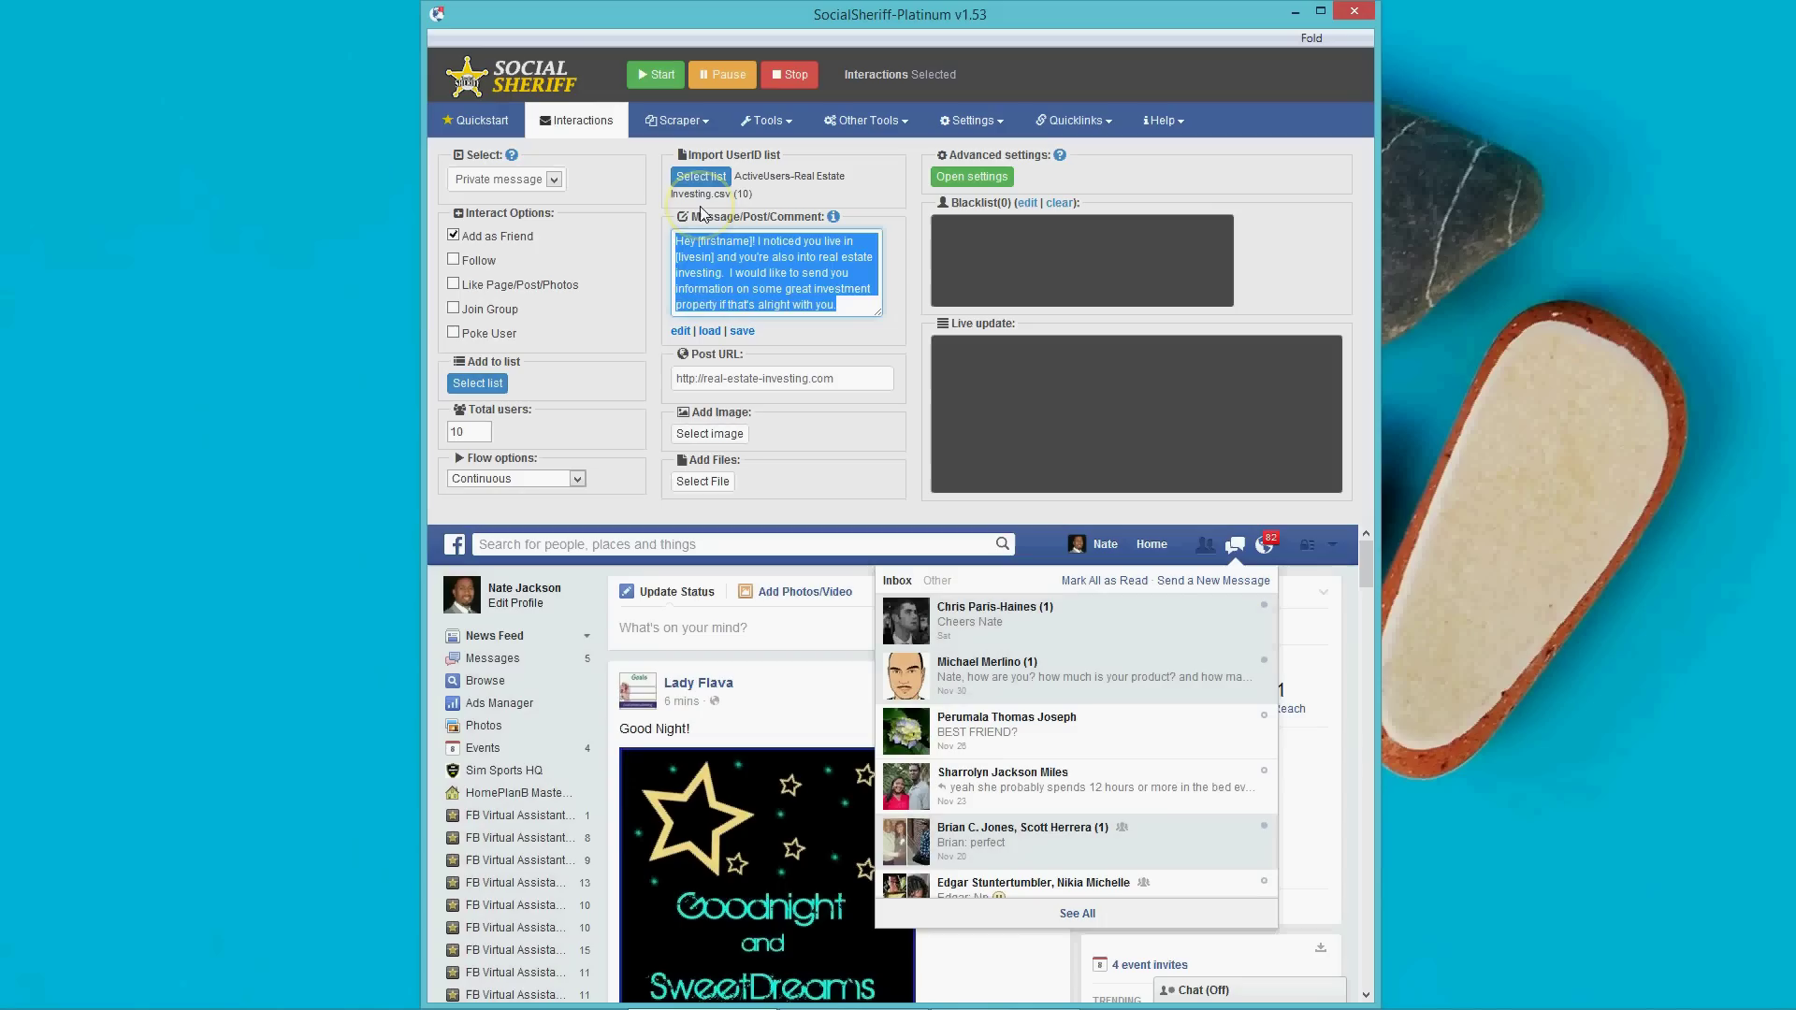
pyautogui.press('BackSpace')
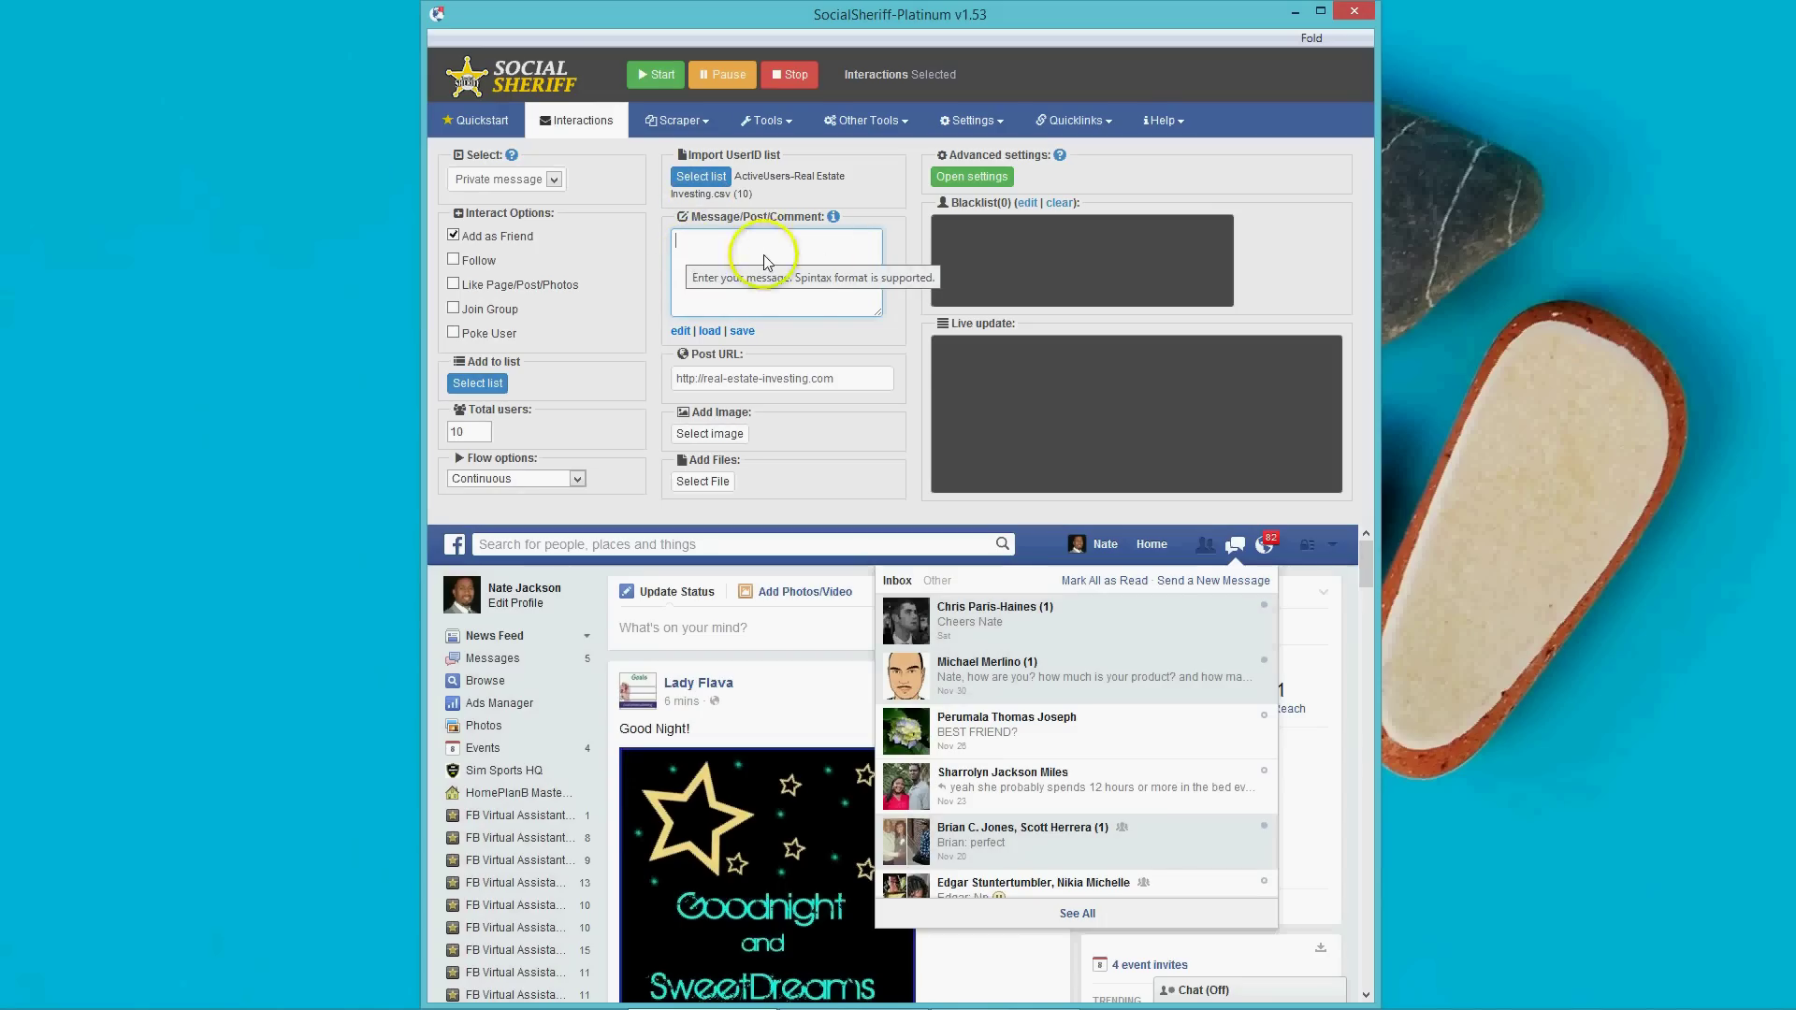
pyautogui.click(704, 253)
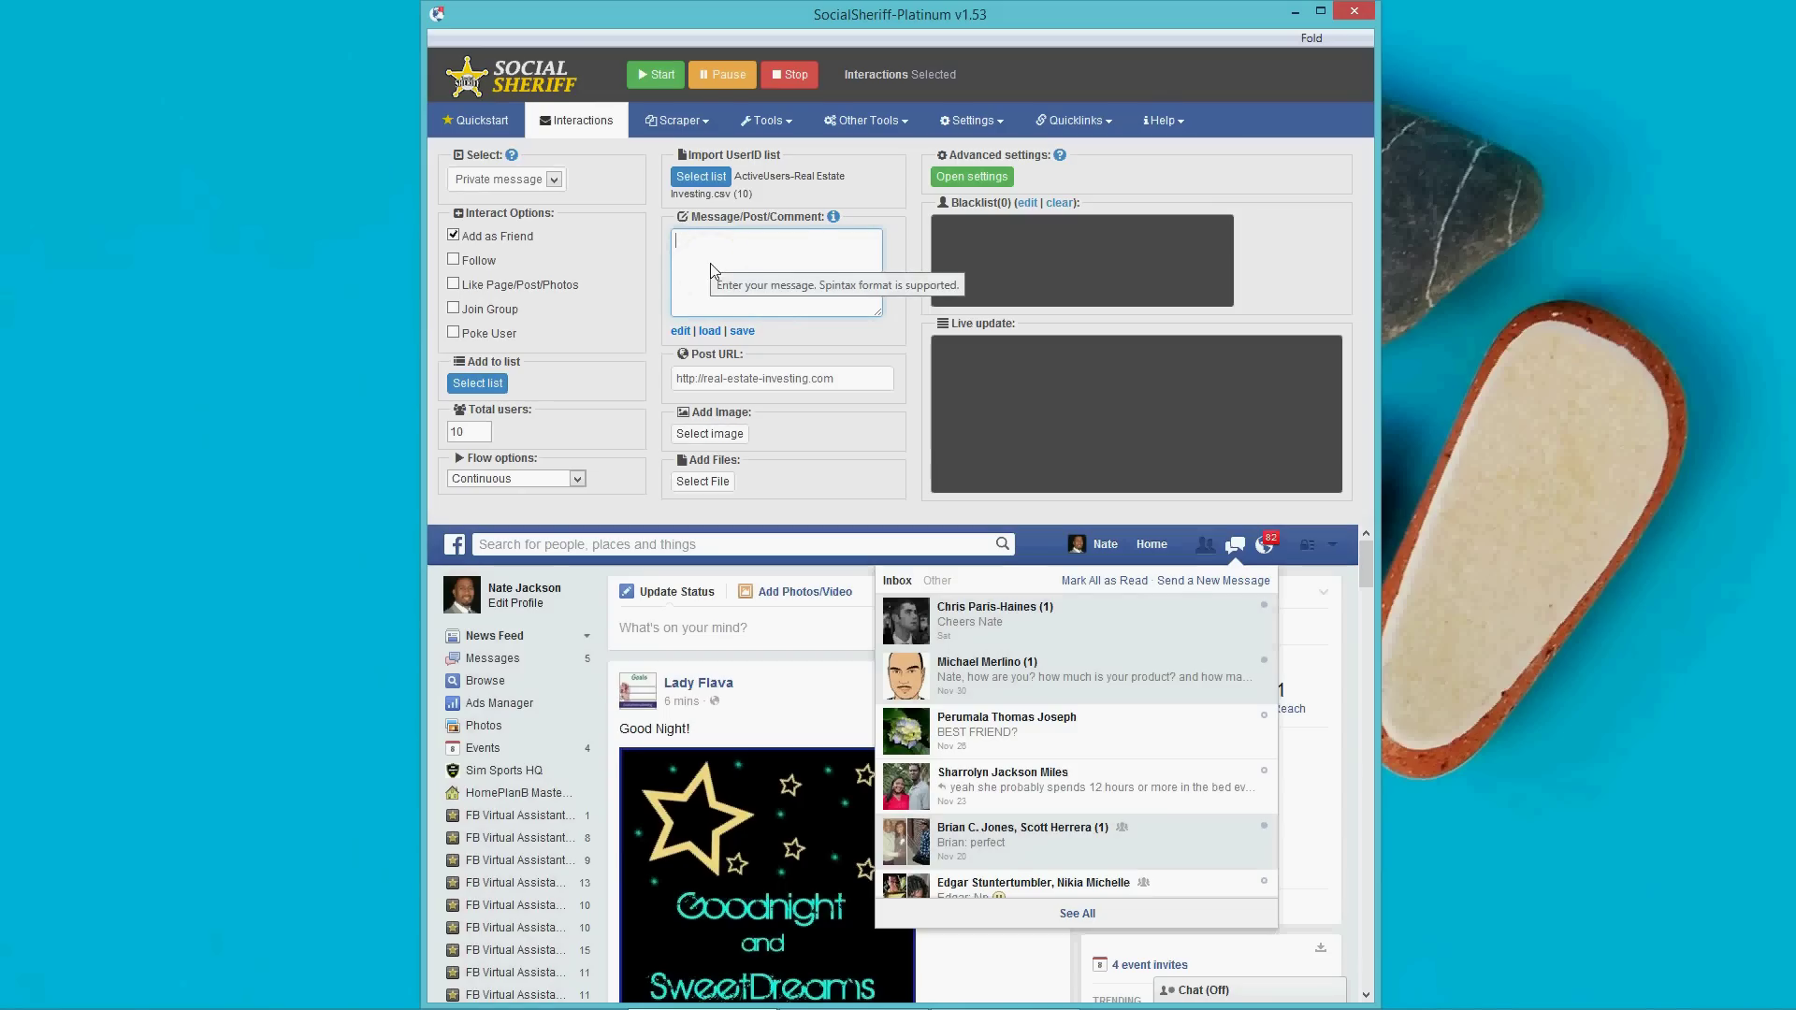
pyautogui.click(716, 332)
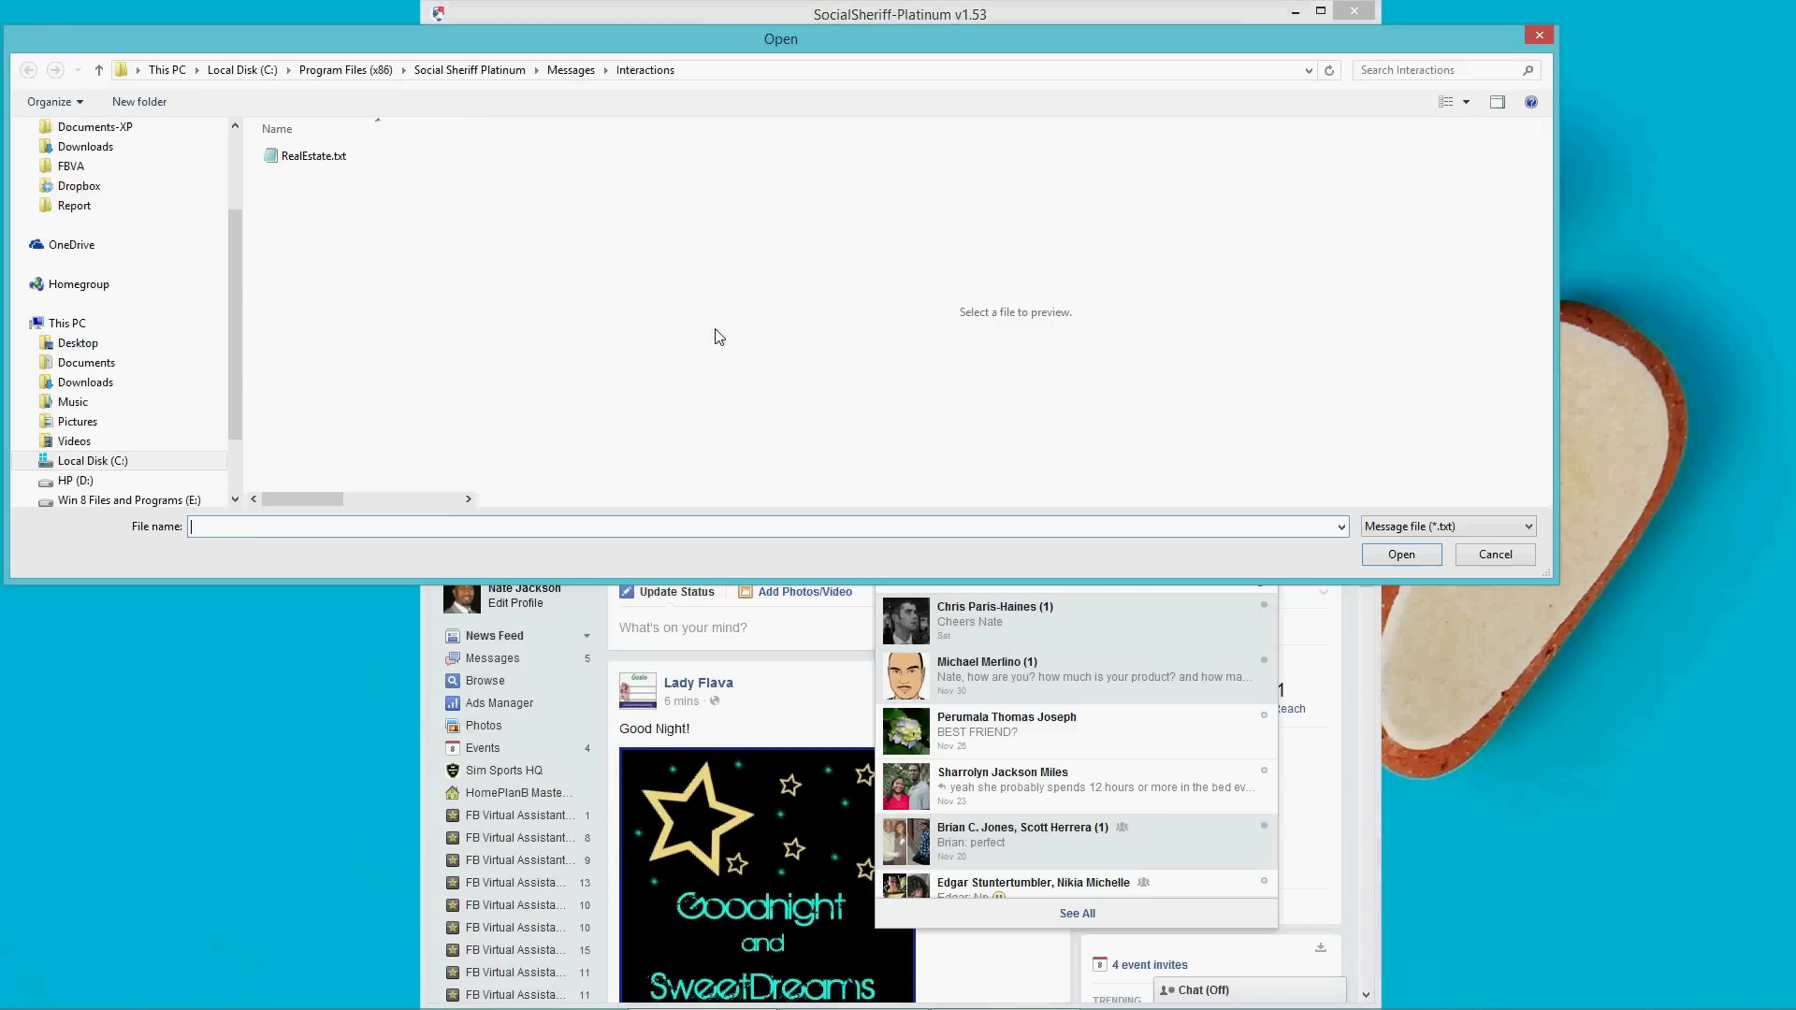
pyautogui.click(277, 185)
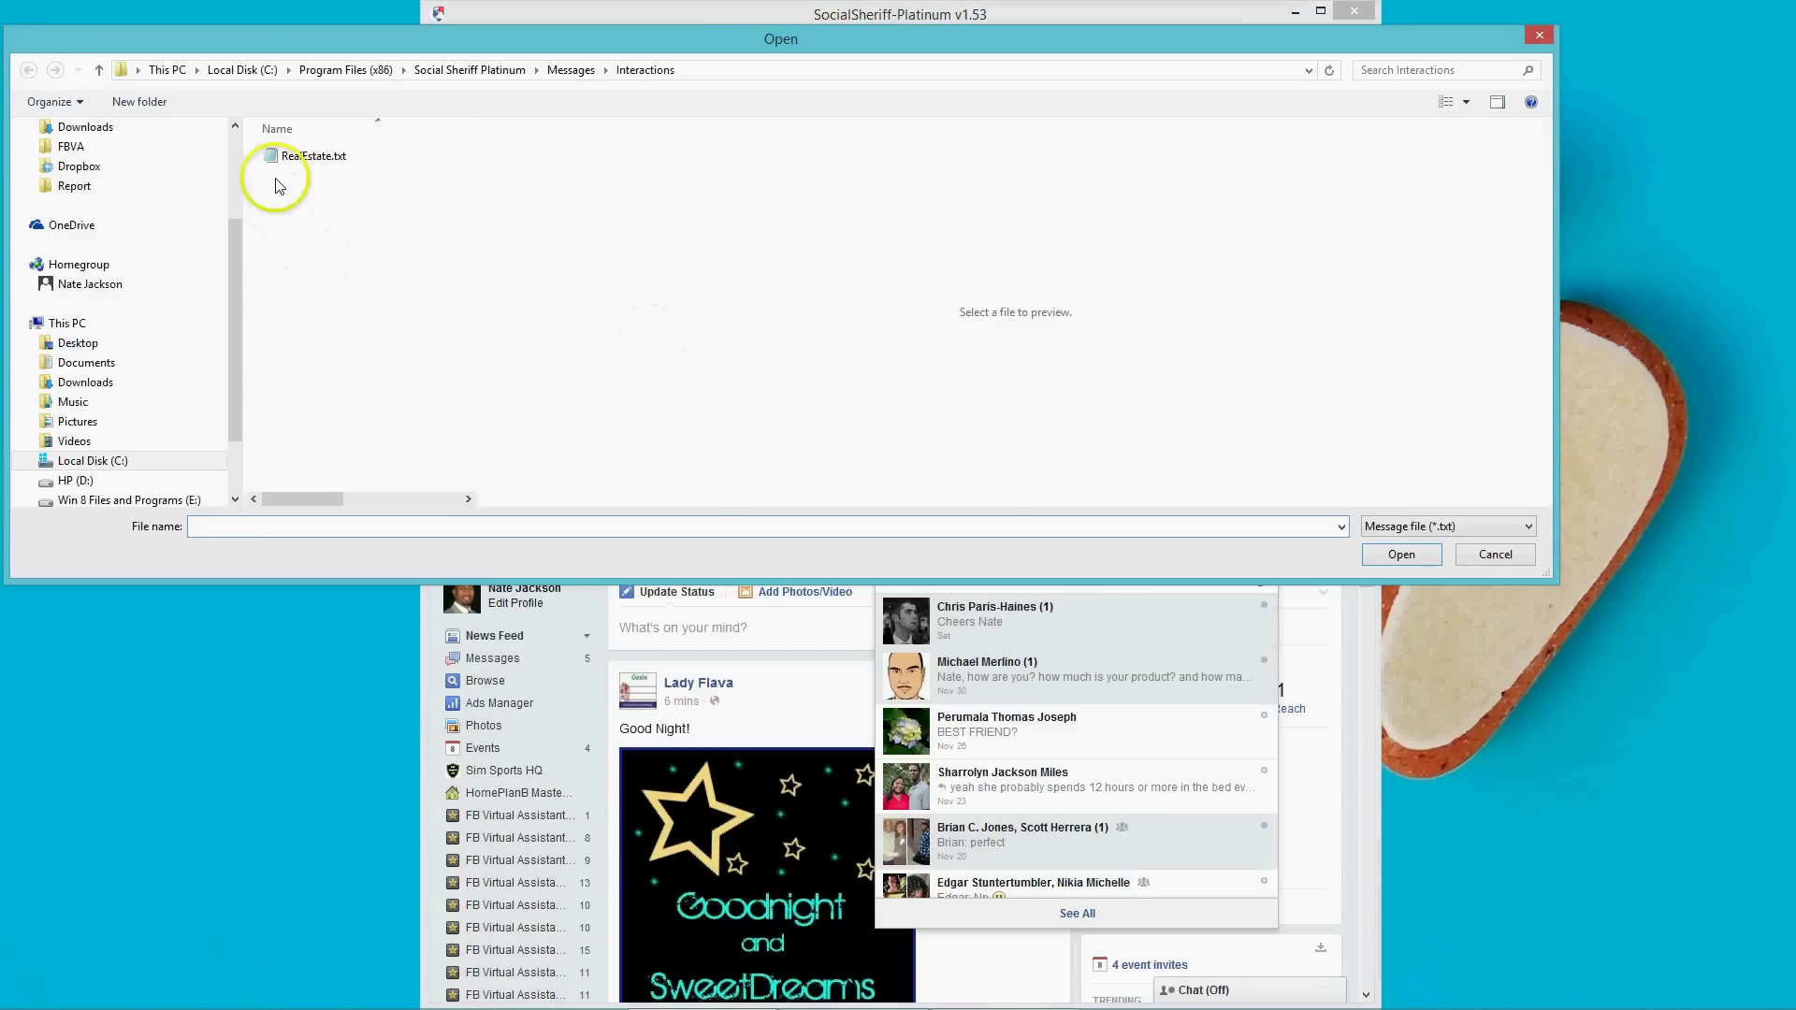
pyautogui.doubleClick(286, 156)
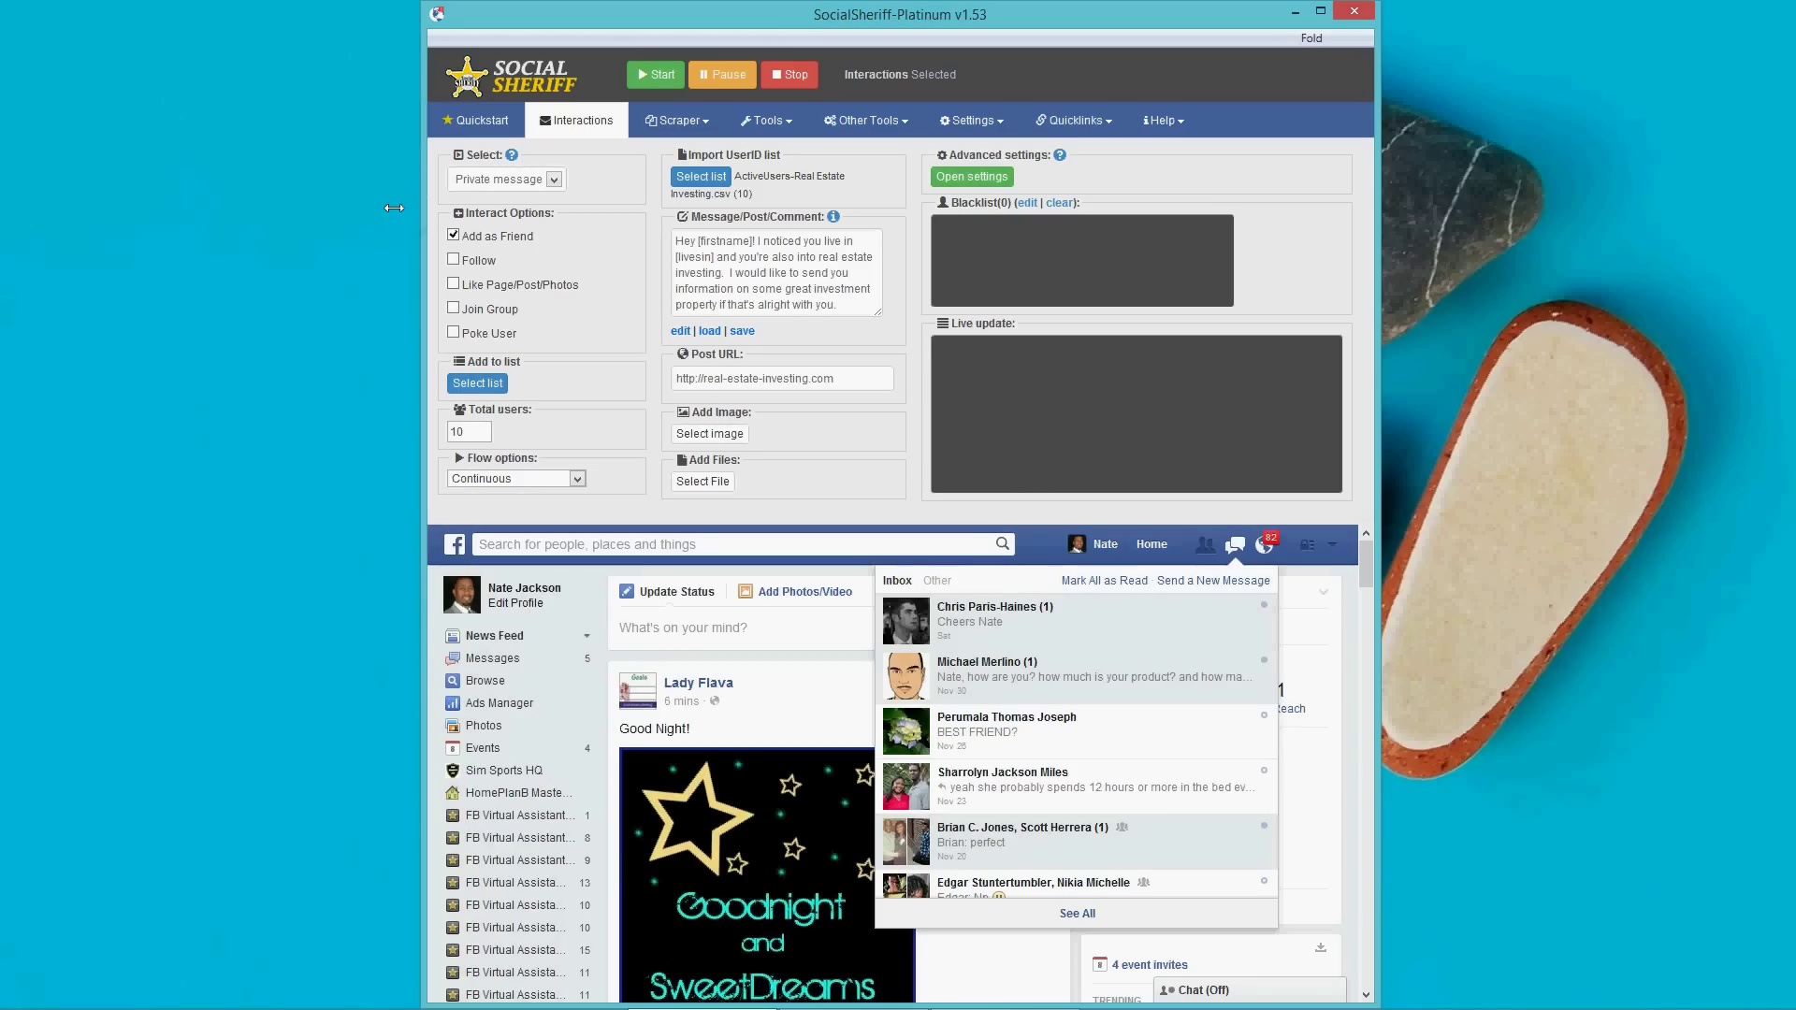
pyautogui.press('Tab')
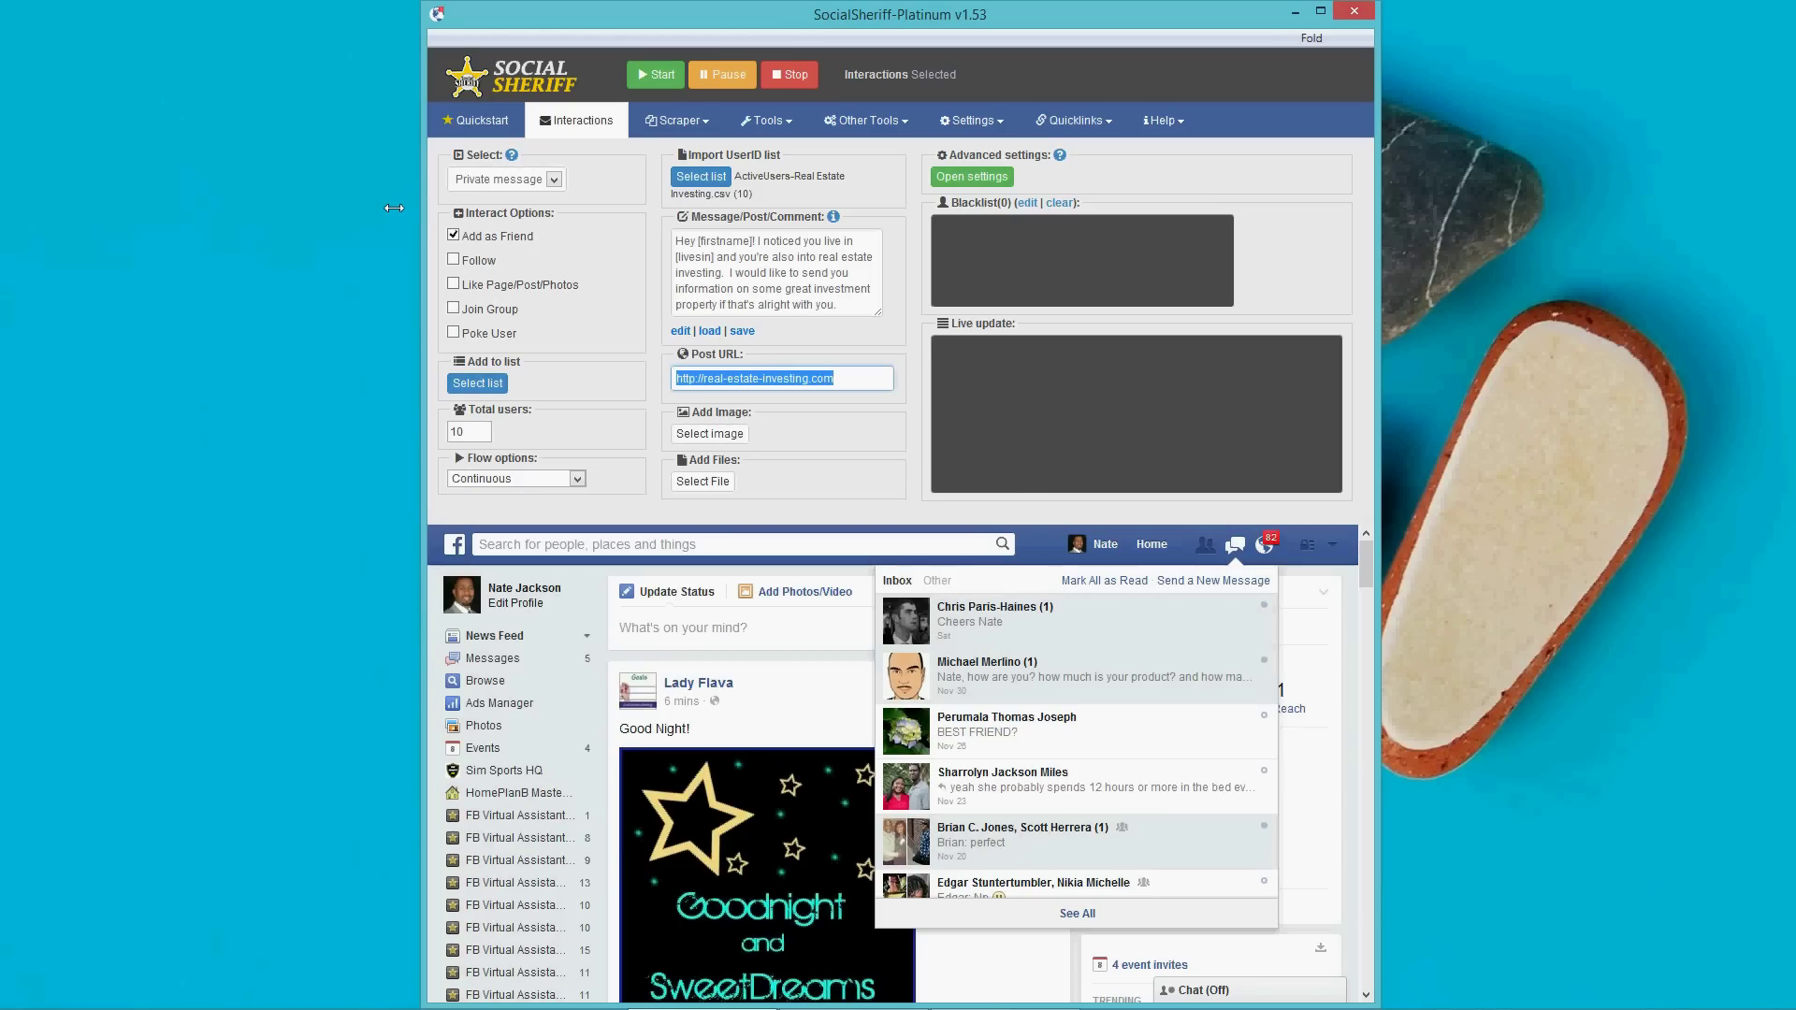
pyautogui.press('BackSpace')
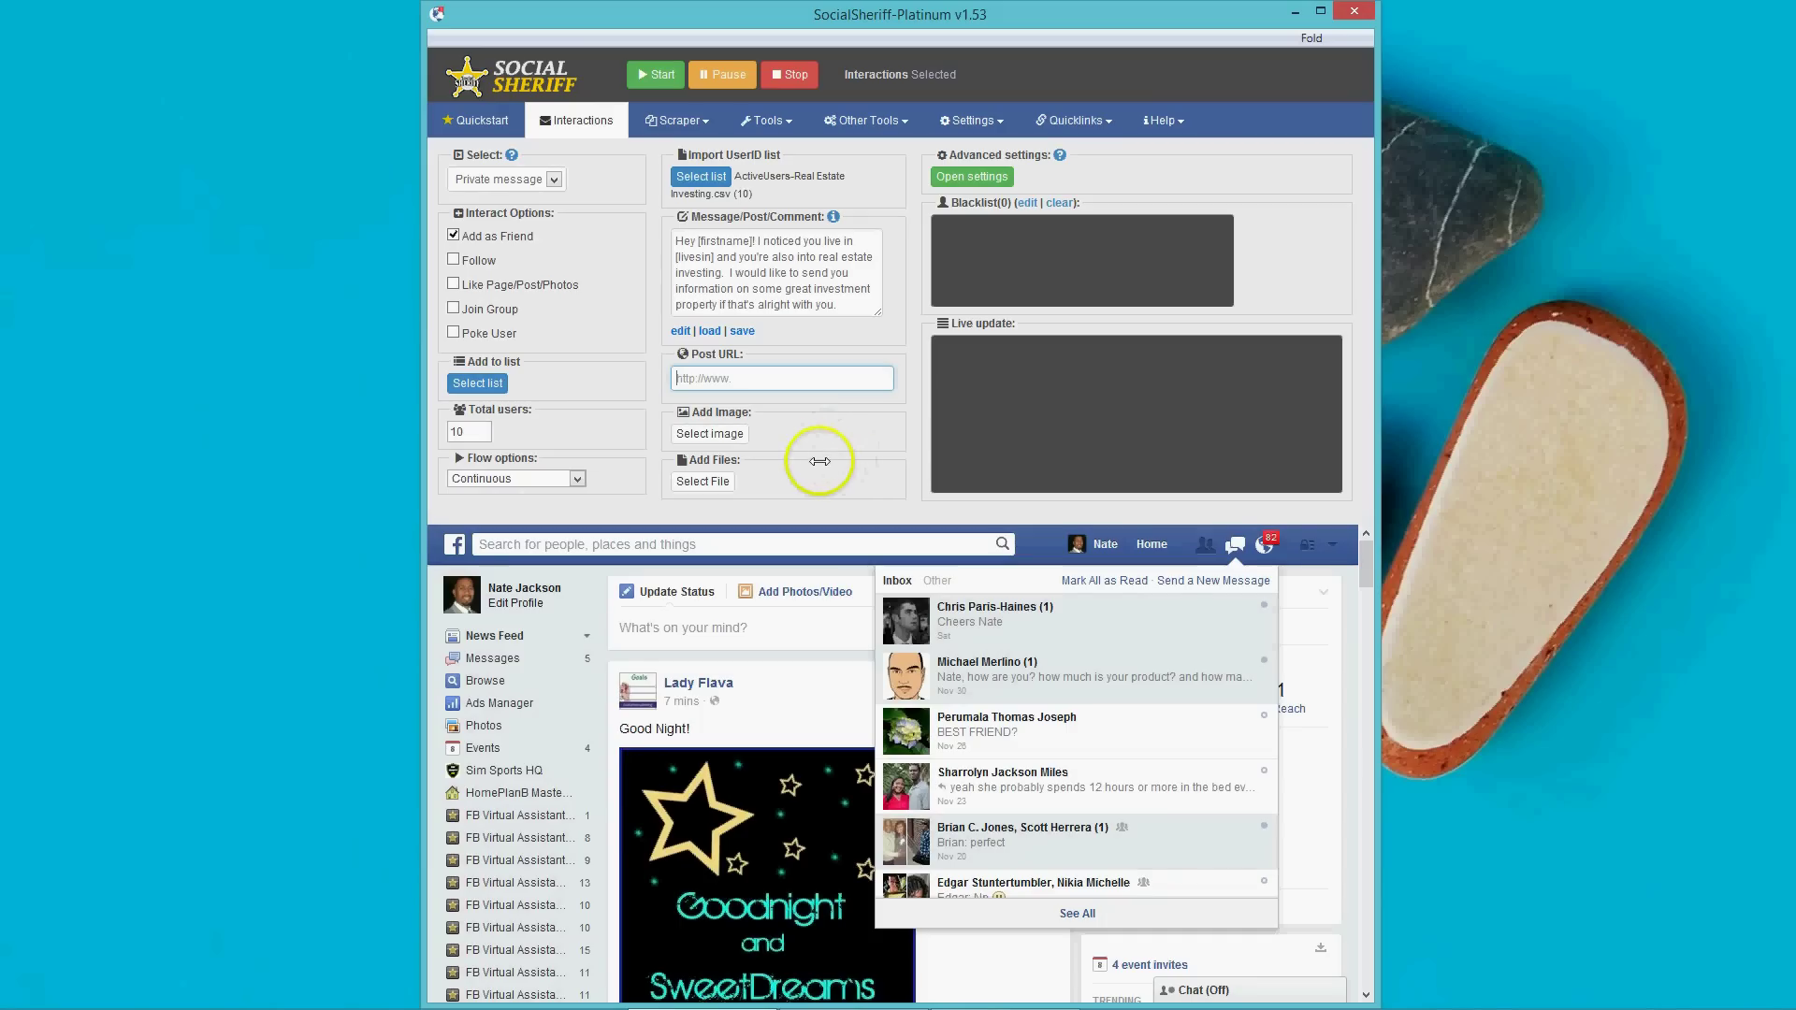
# Use Select image to attach Hi-smiley.png from Pictures as the message picture.
pyautogui.click(719, 434)
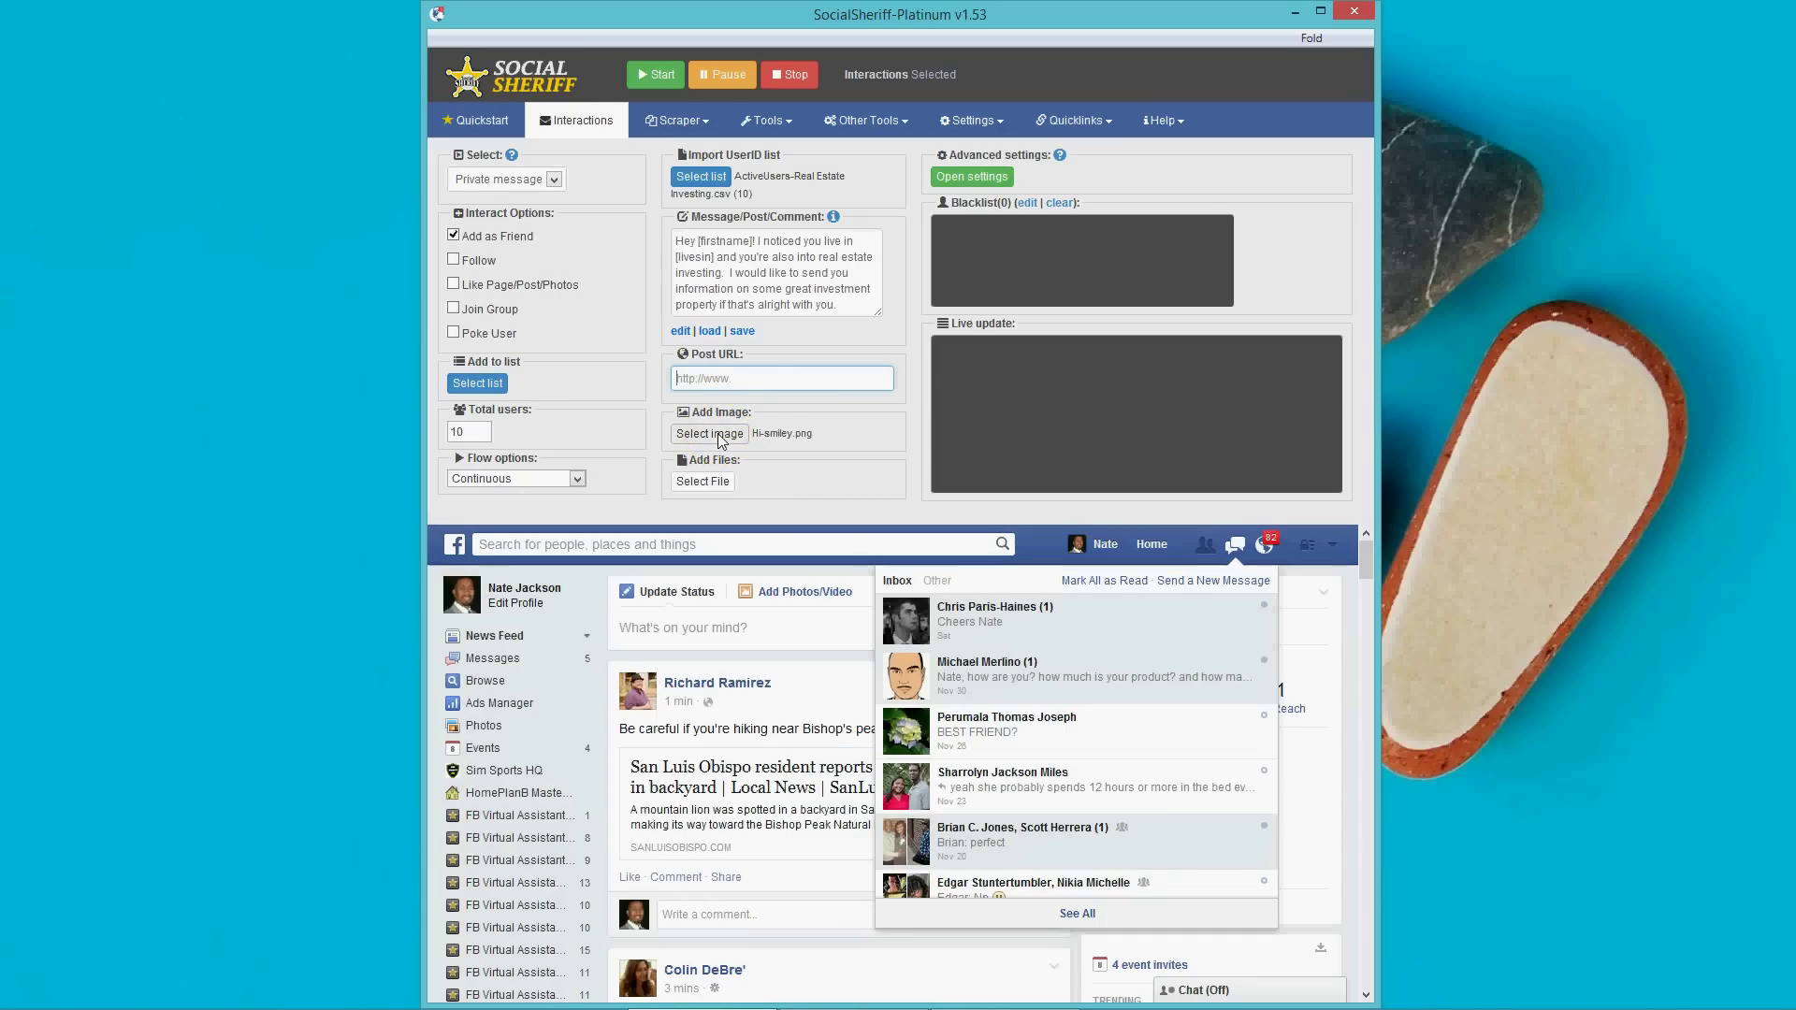
pyautogui.click(719, 434)
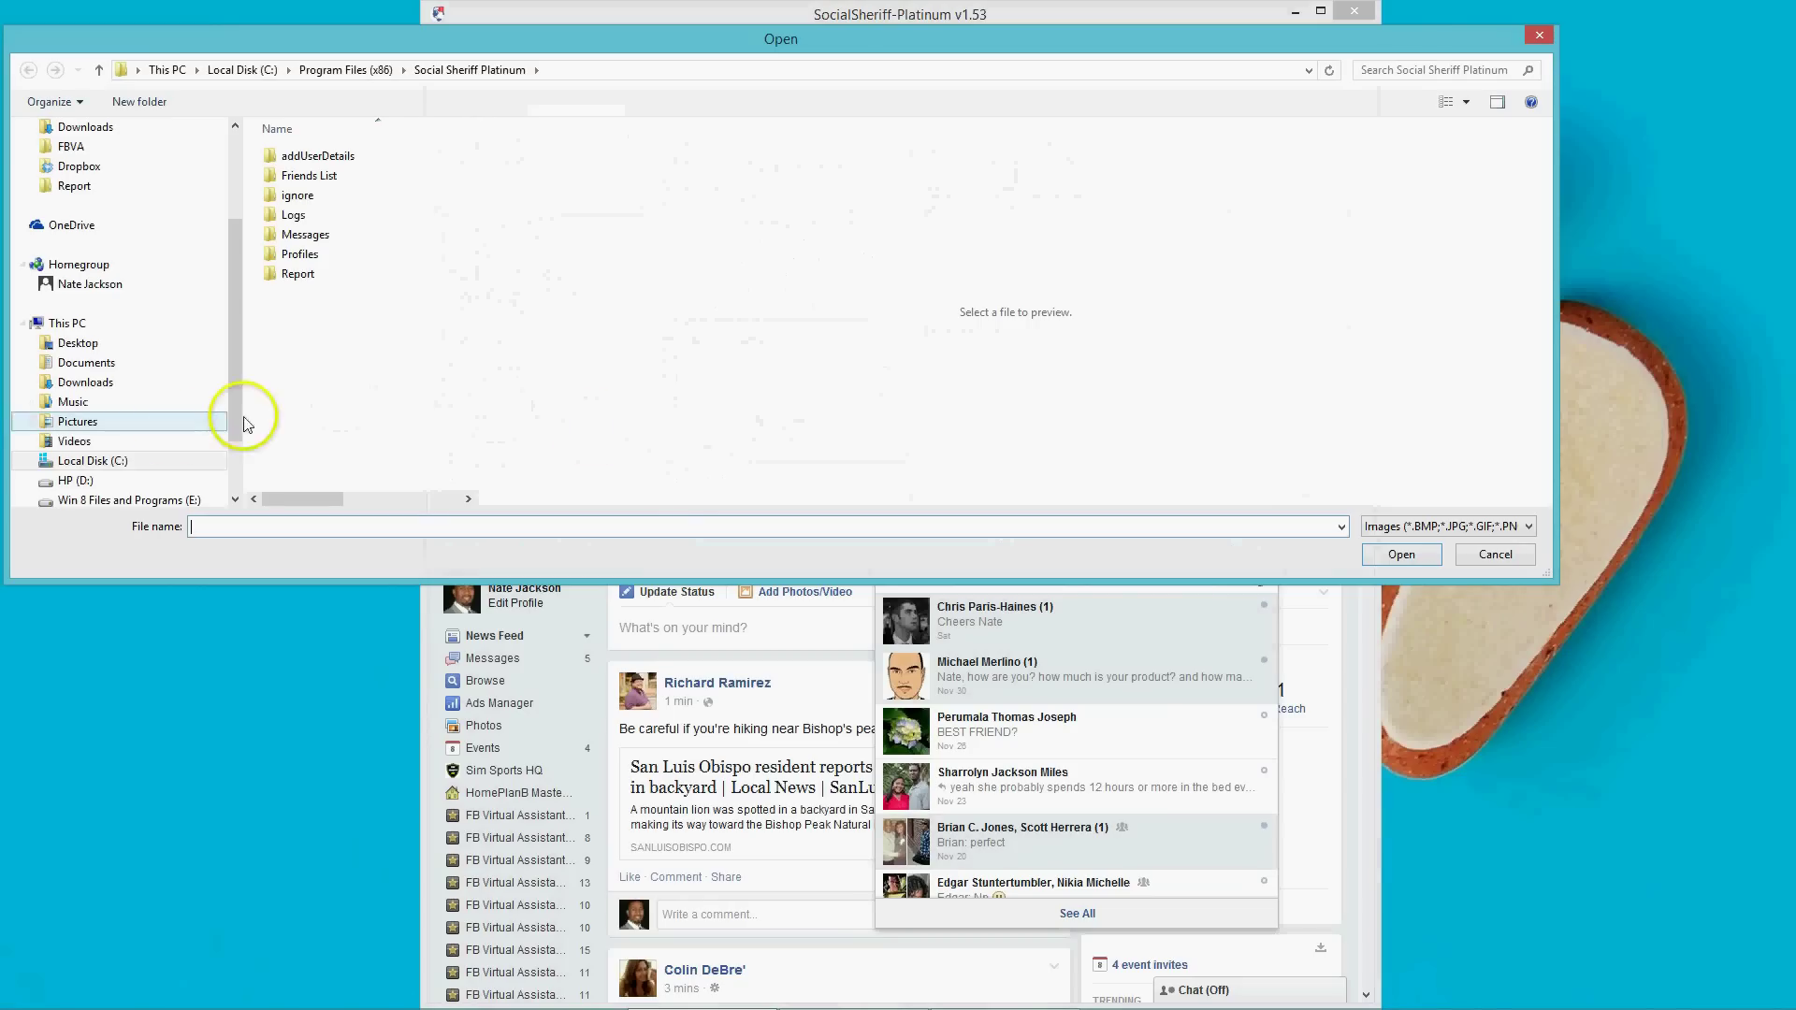
pyautogui.click(93, 421)
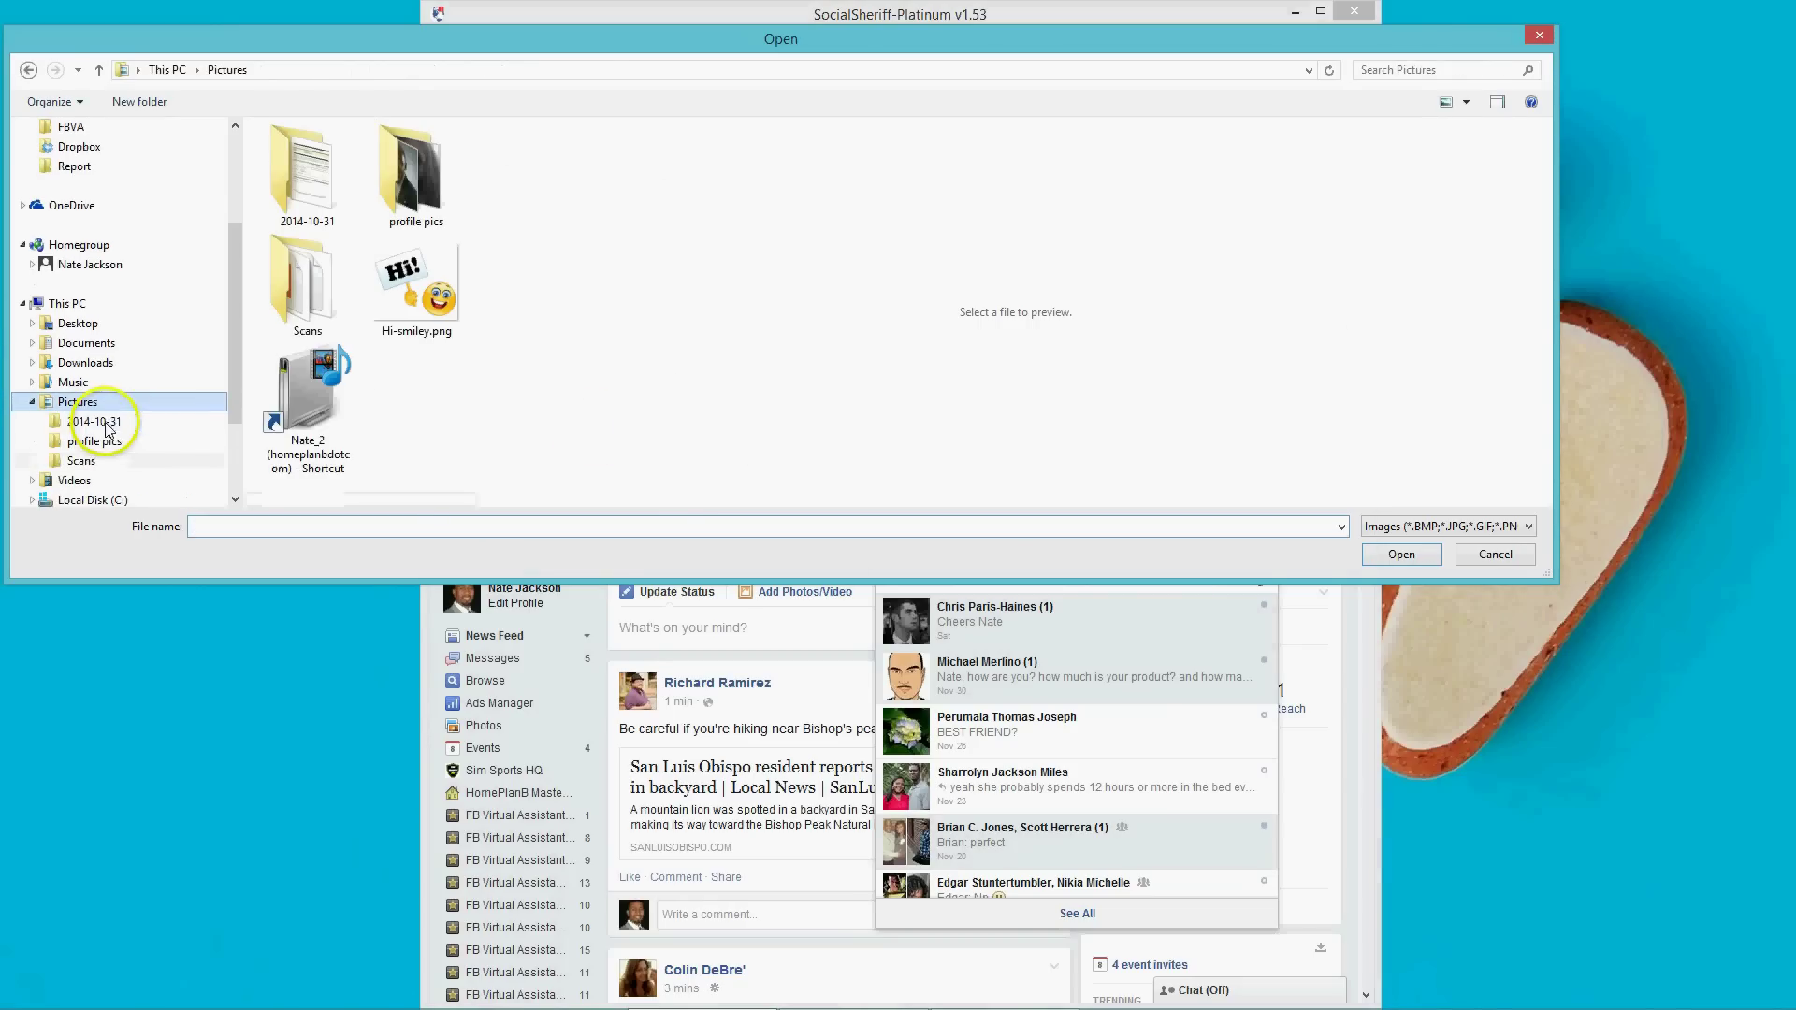
pyautogui.doubleClick(418, 309)
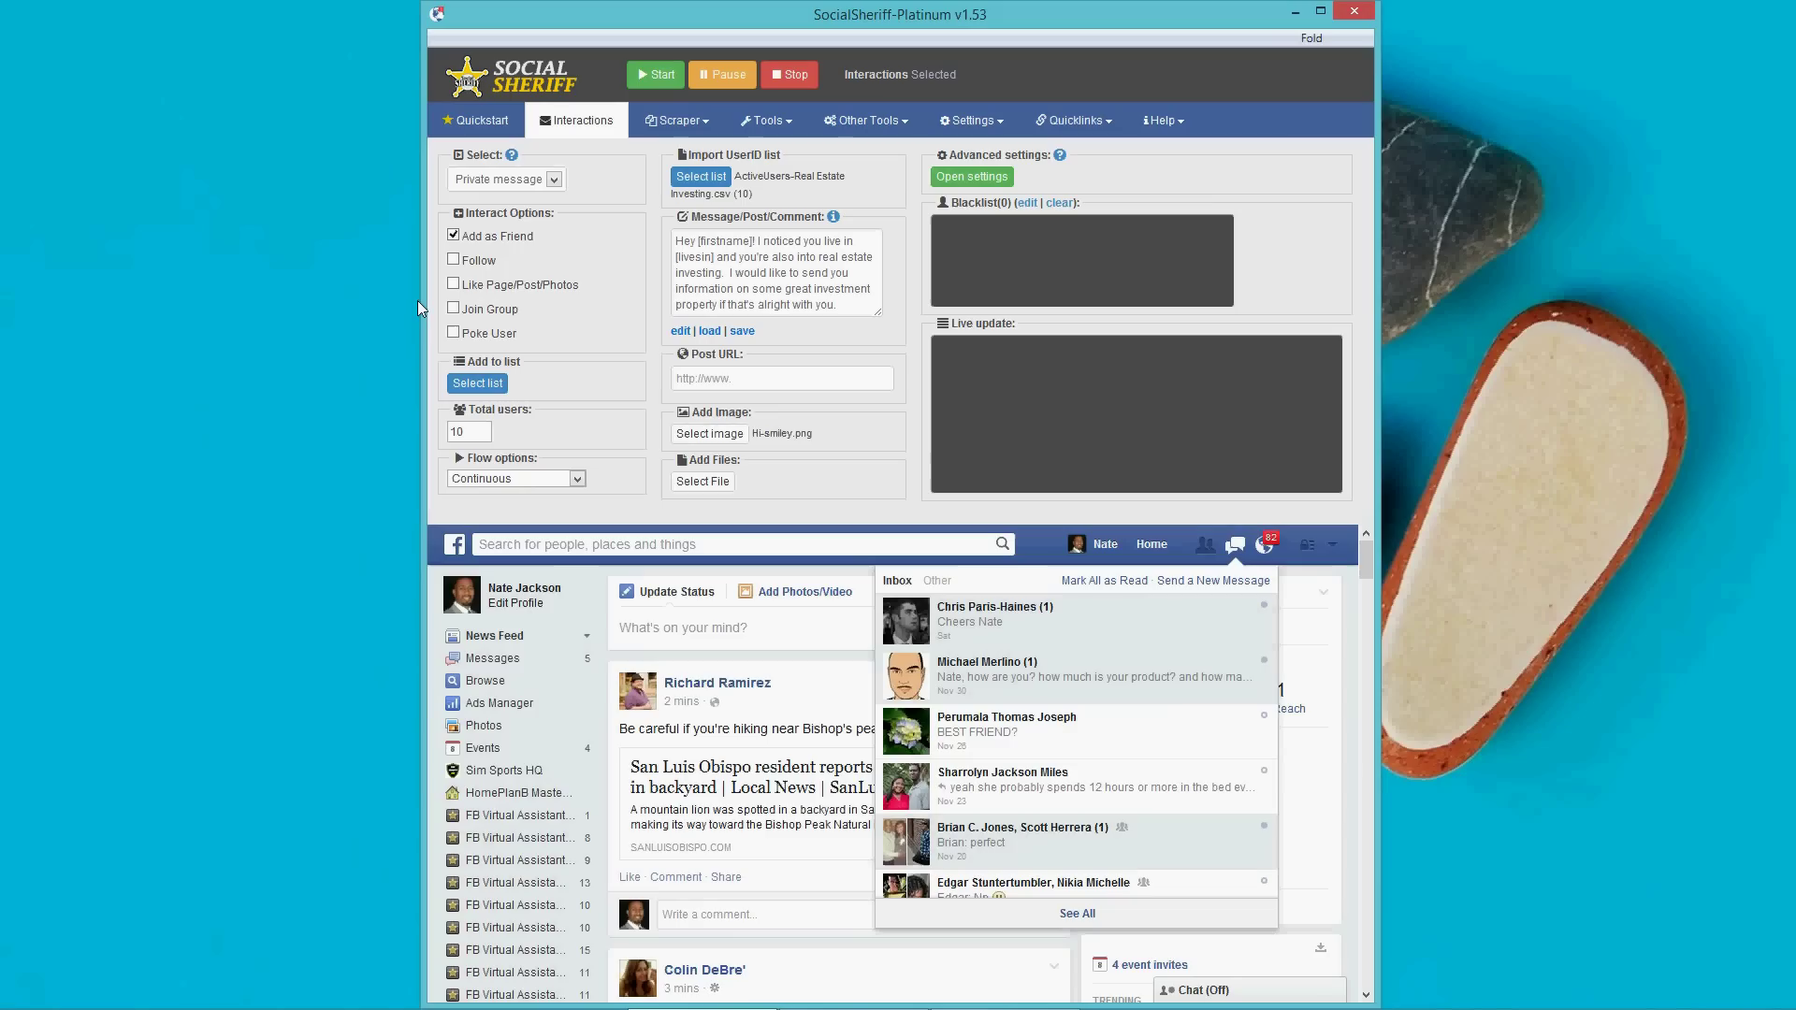
pyautogui.click(555, 178)
pyautogui.click(532, 232)
pyautogui.click(579, 479)
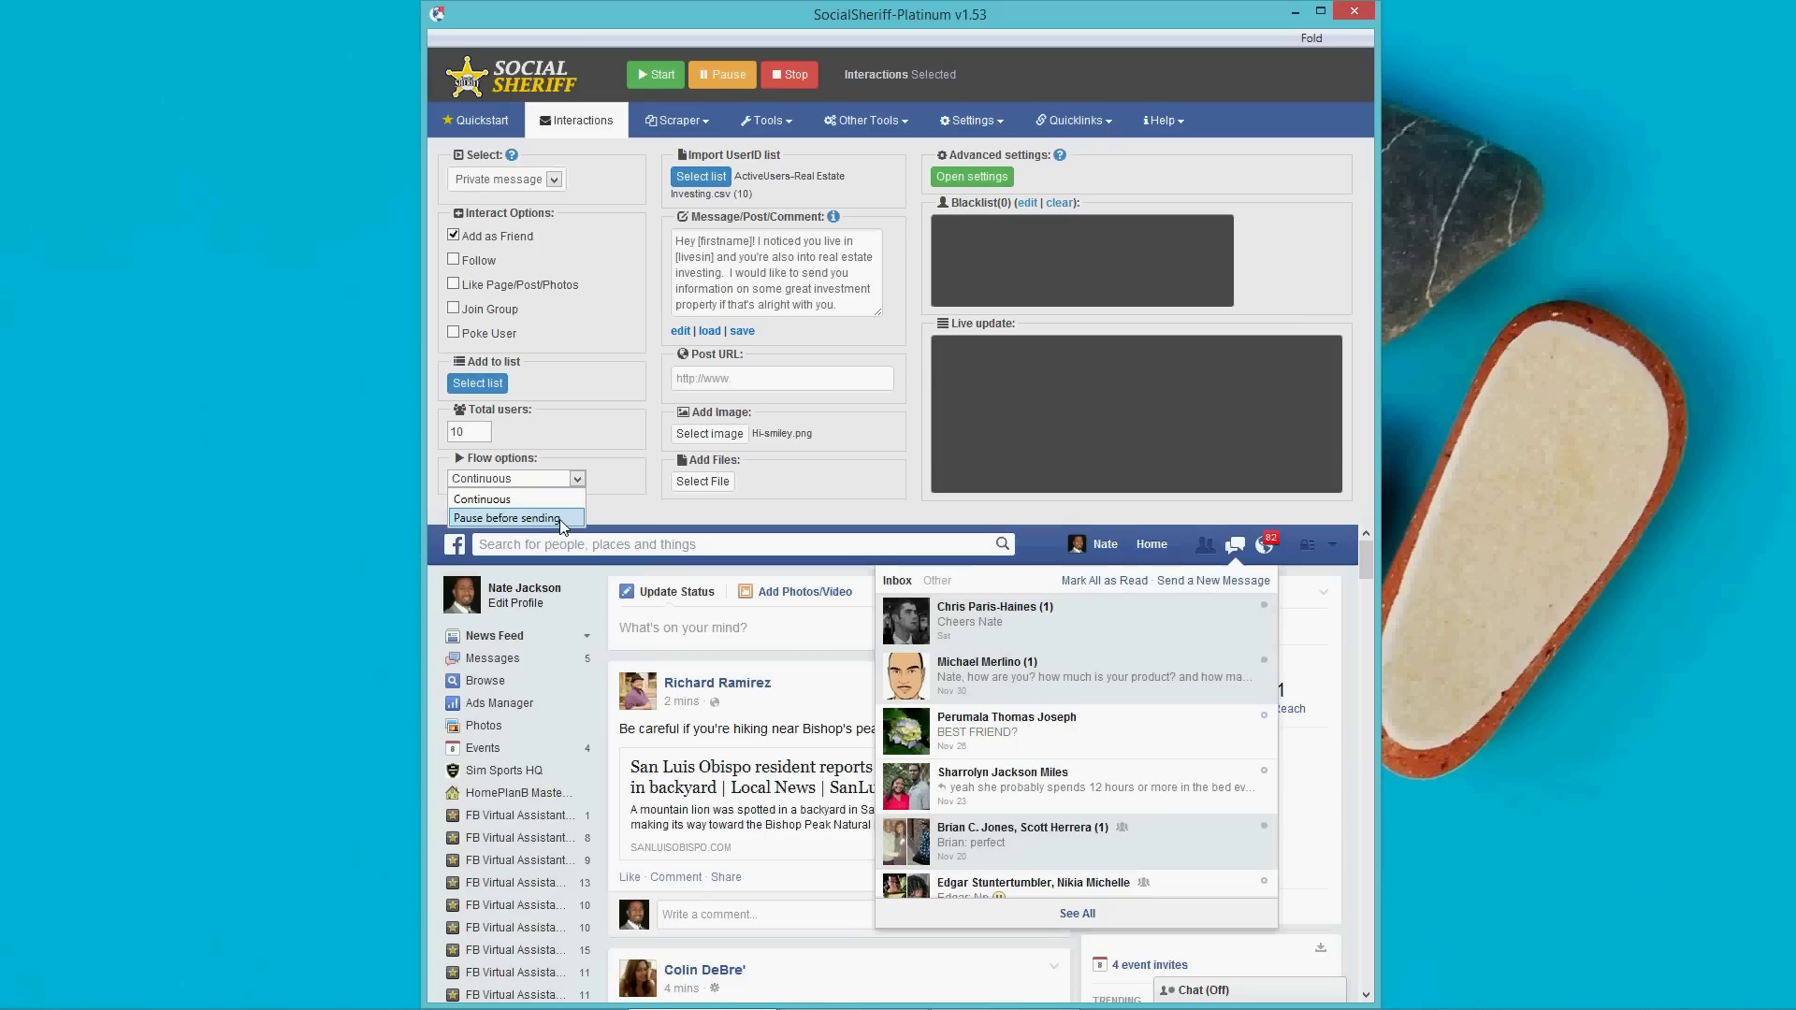
pyautogui.click(566, 505)
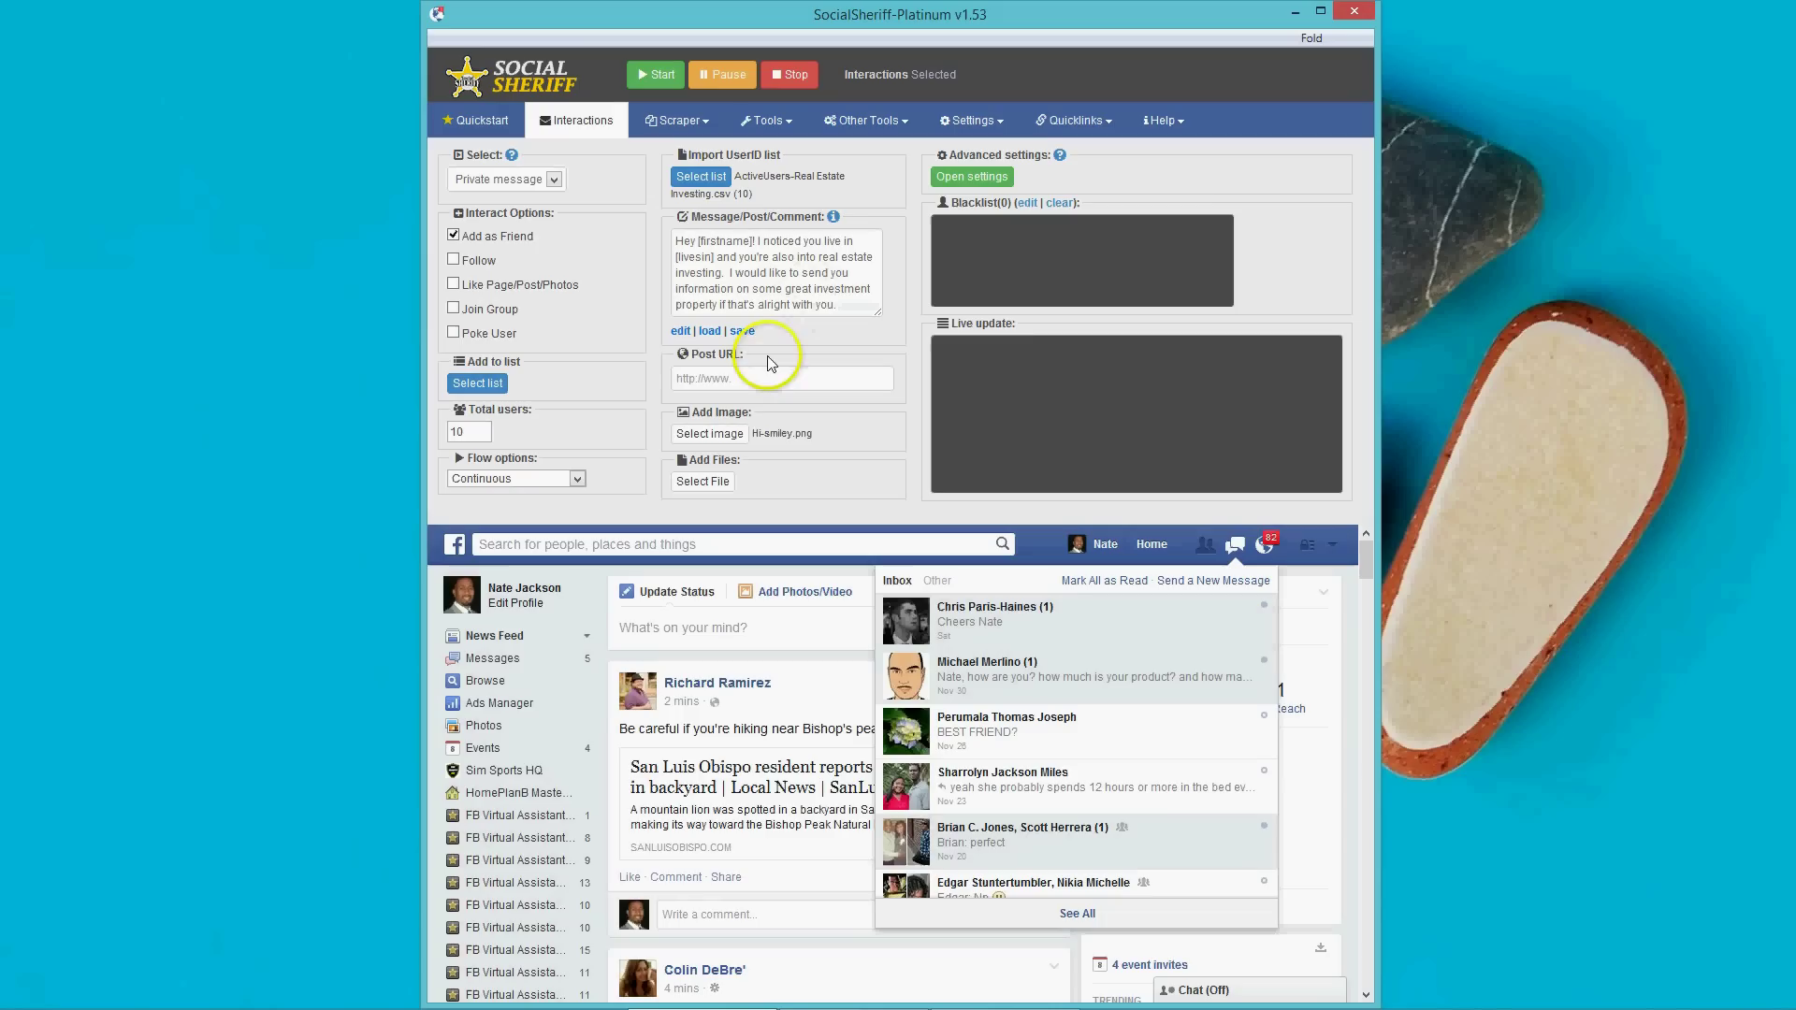
# Read the message-variables help, close it, and open the advanced interaction settings.
pyautogui.click(834, 218)
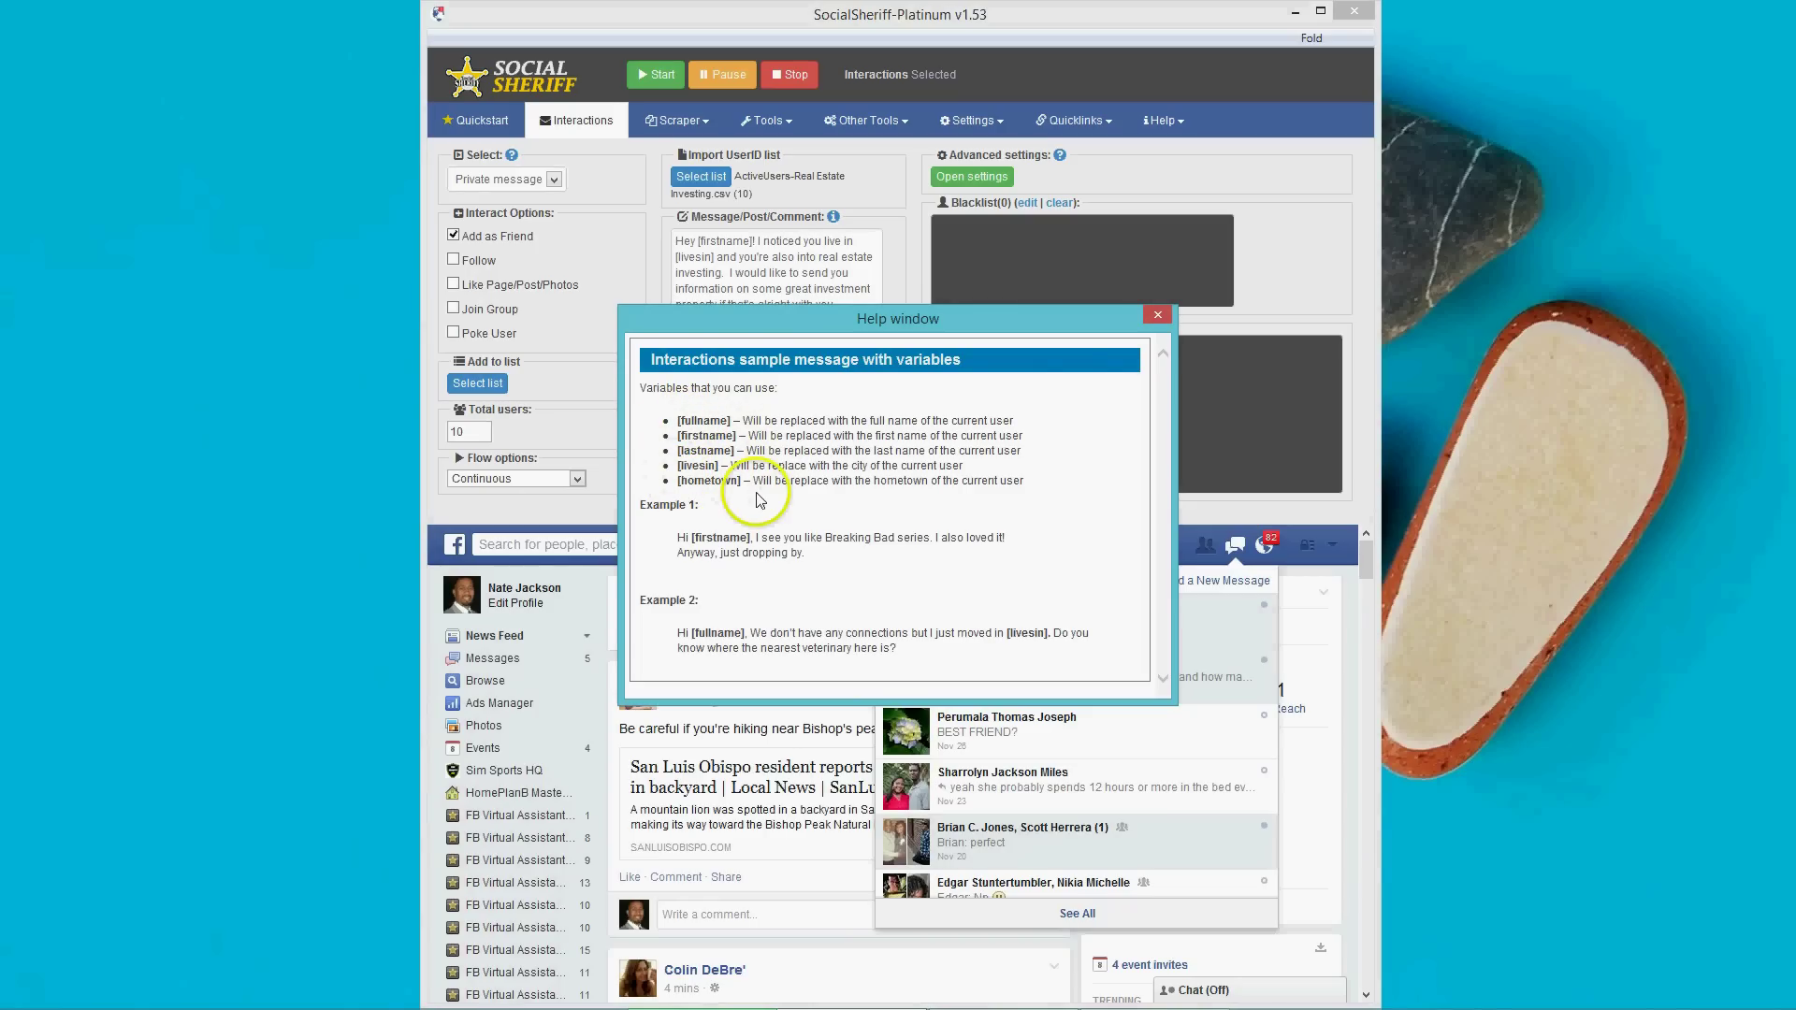
pyautogui.click(1157, 315)
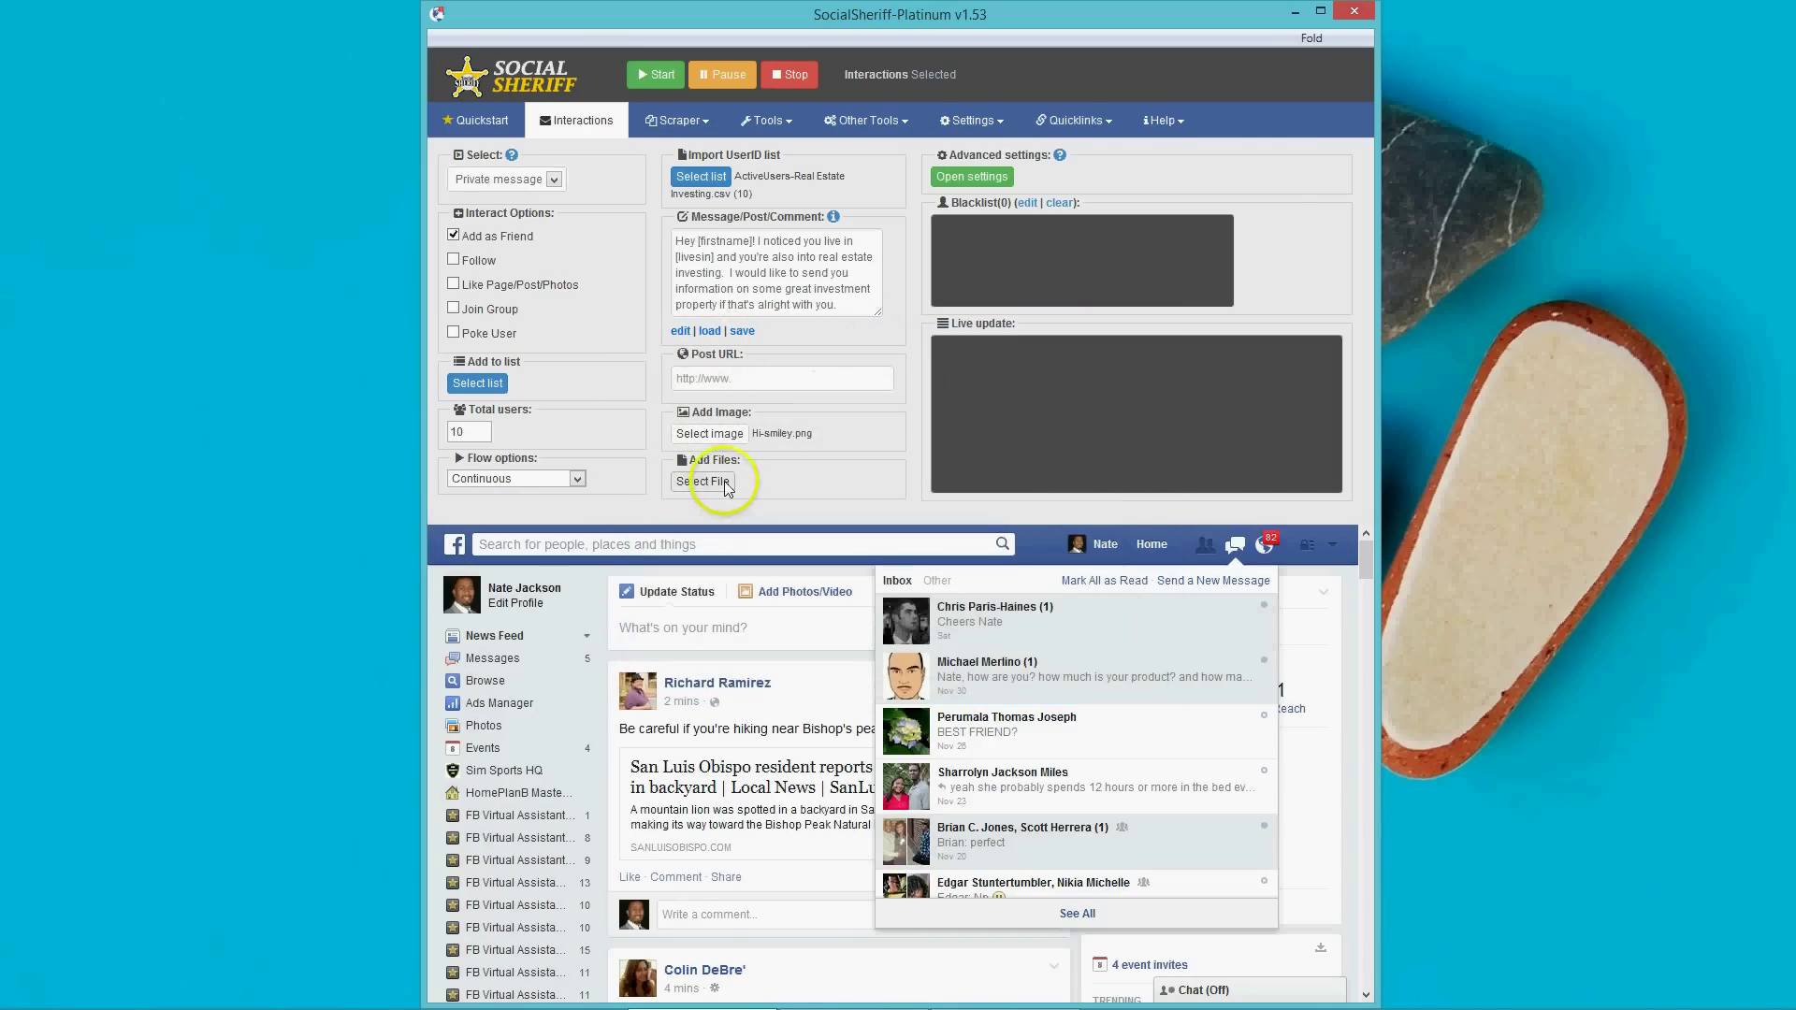
pyautogui.click(981, 177)
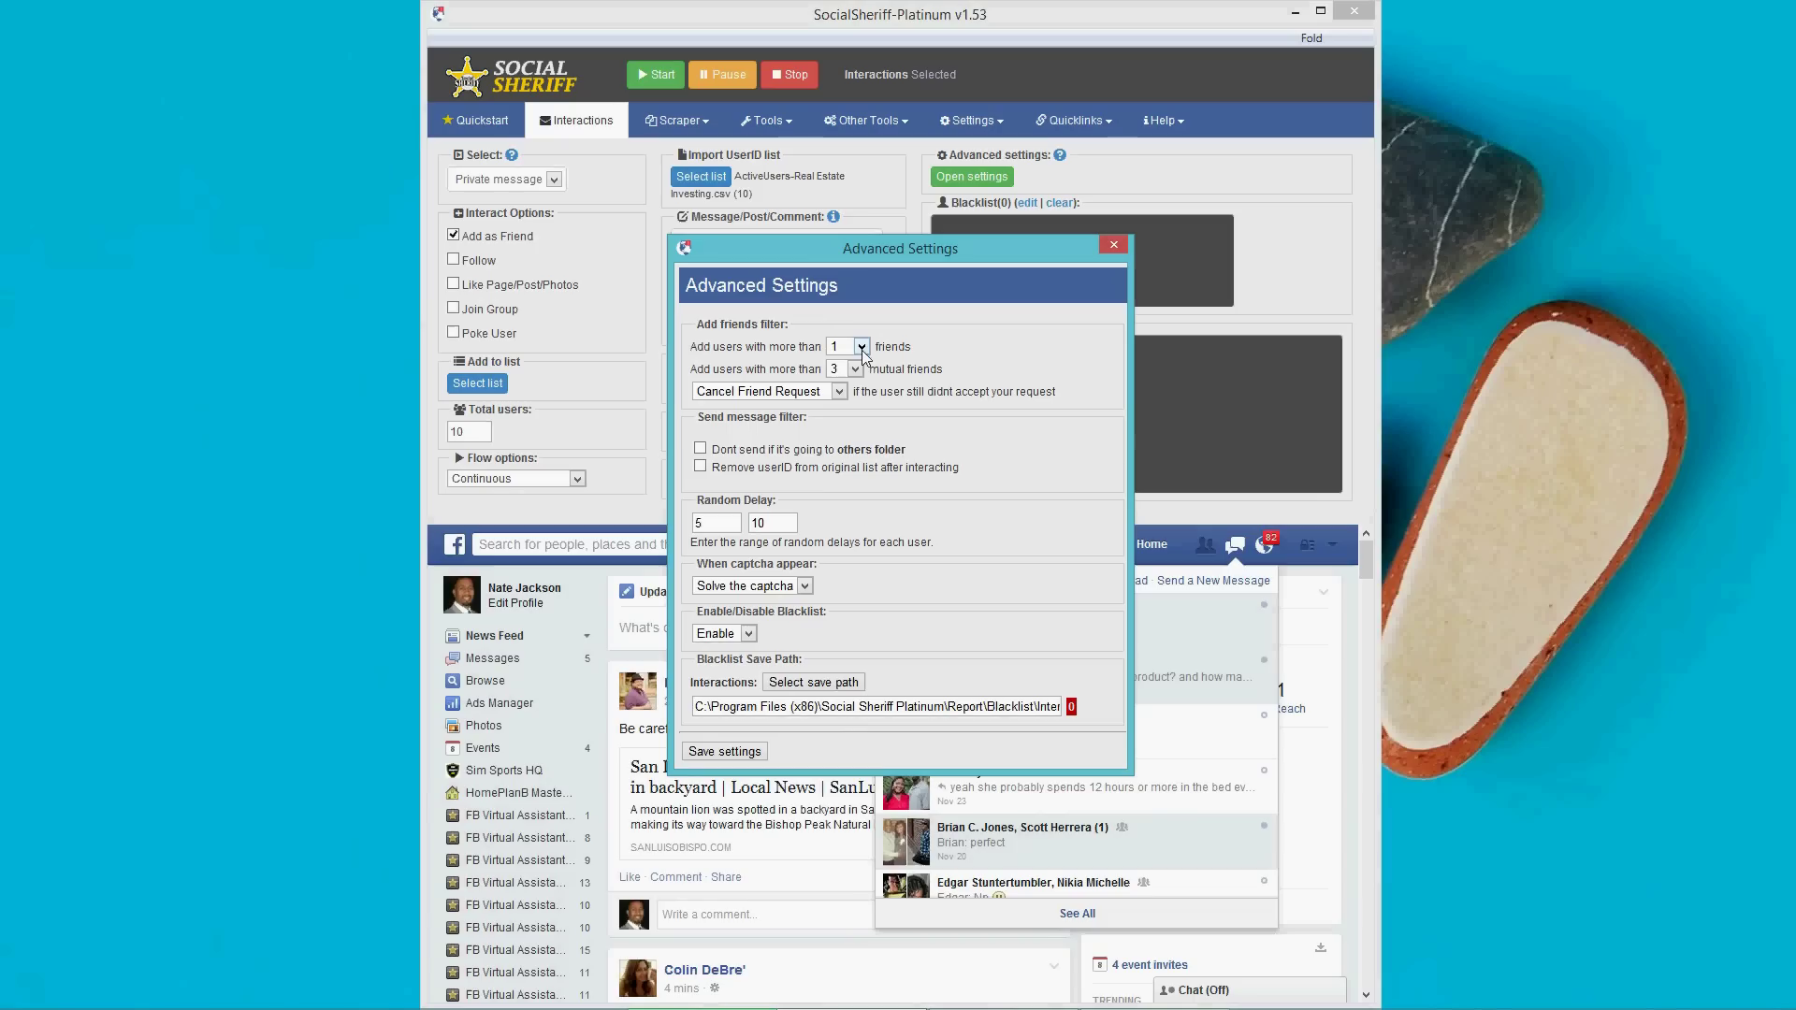
# Try 50 as the minimum friend count, then set it back to 1.
pyautogui.click(861, 350)
pyautogui.click(841, 374)
pyautogui.click(861, 347)
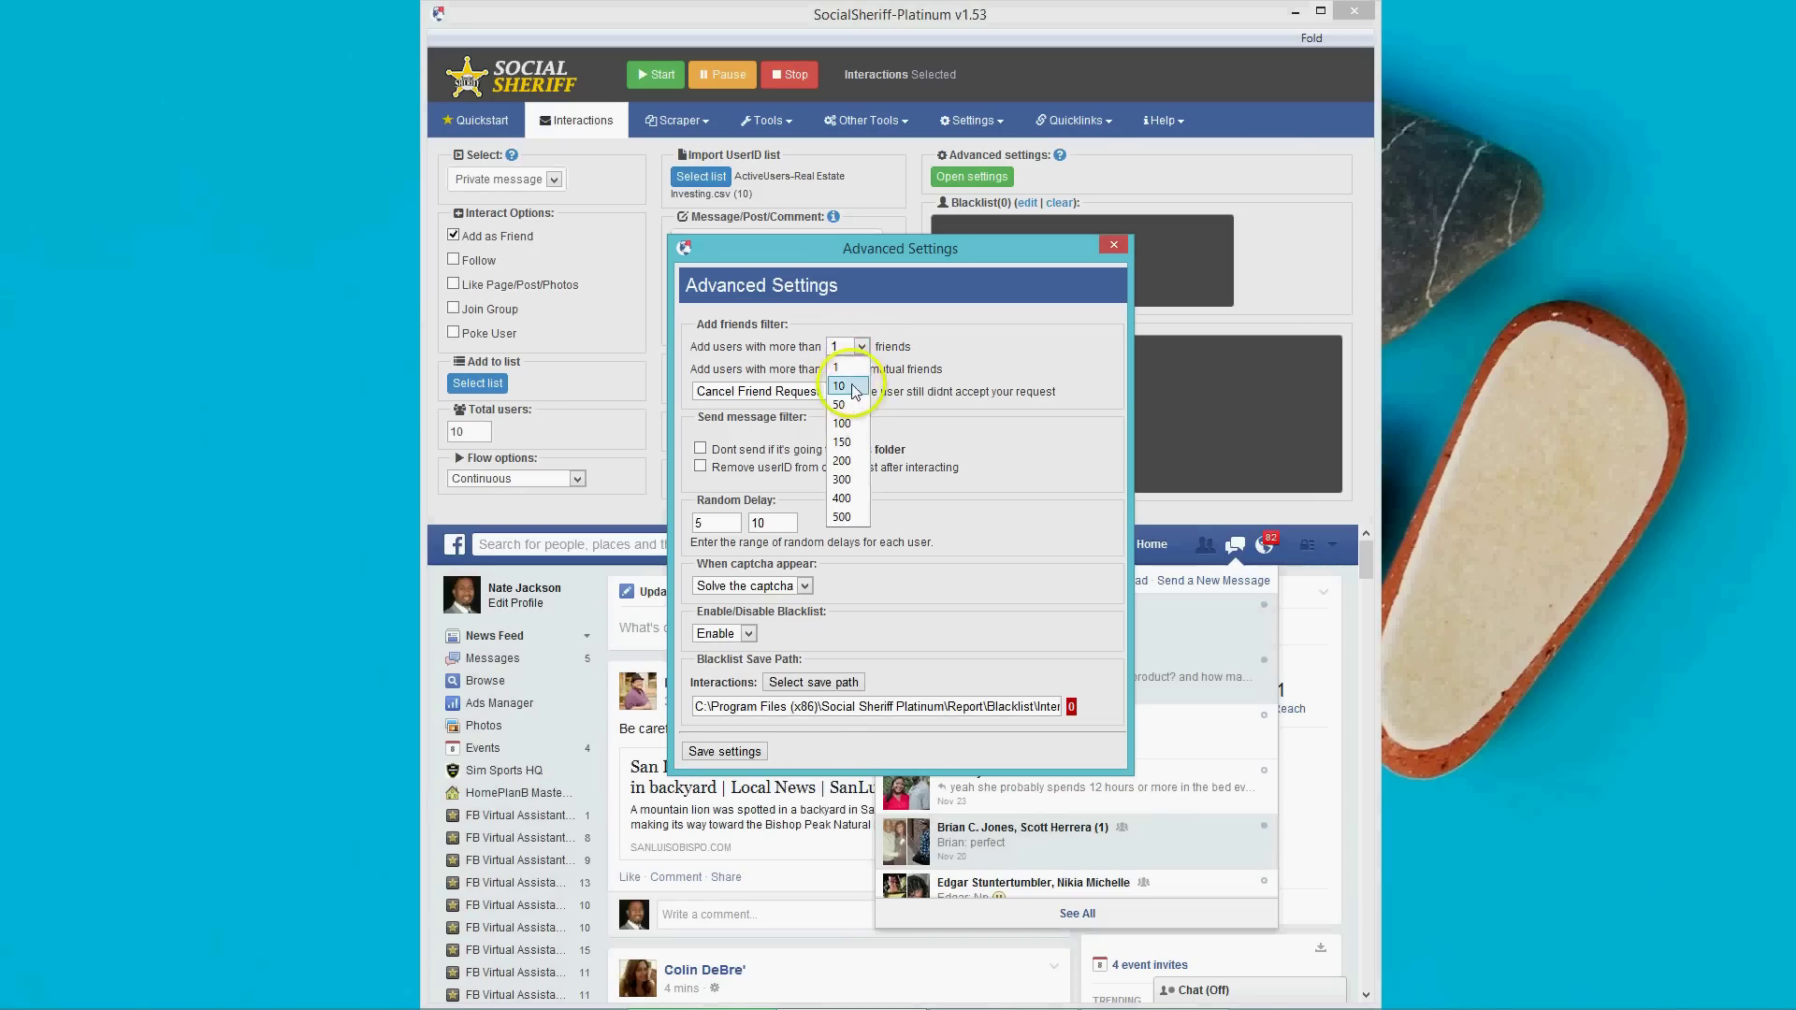
pyautogui.click(840, 404)
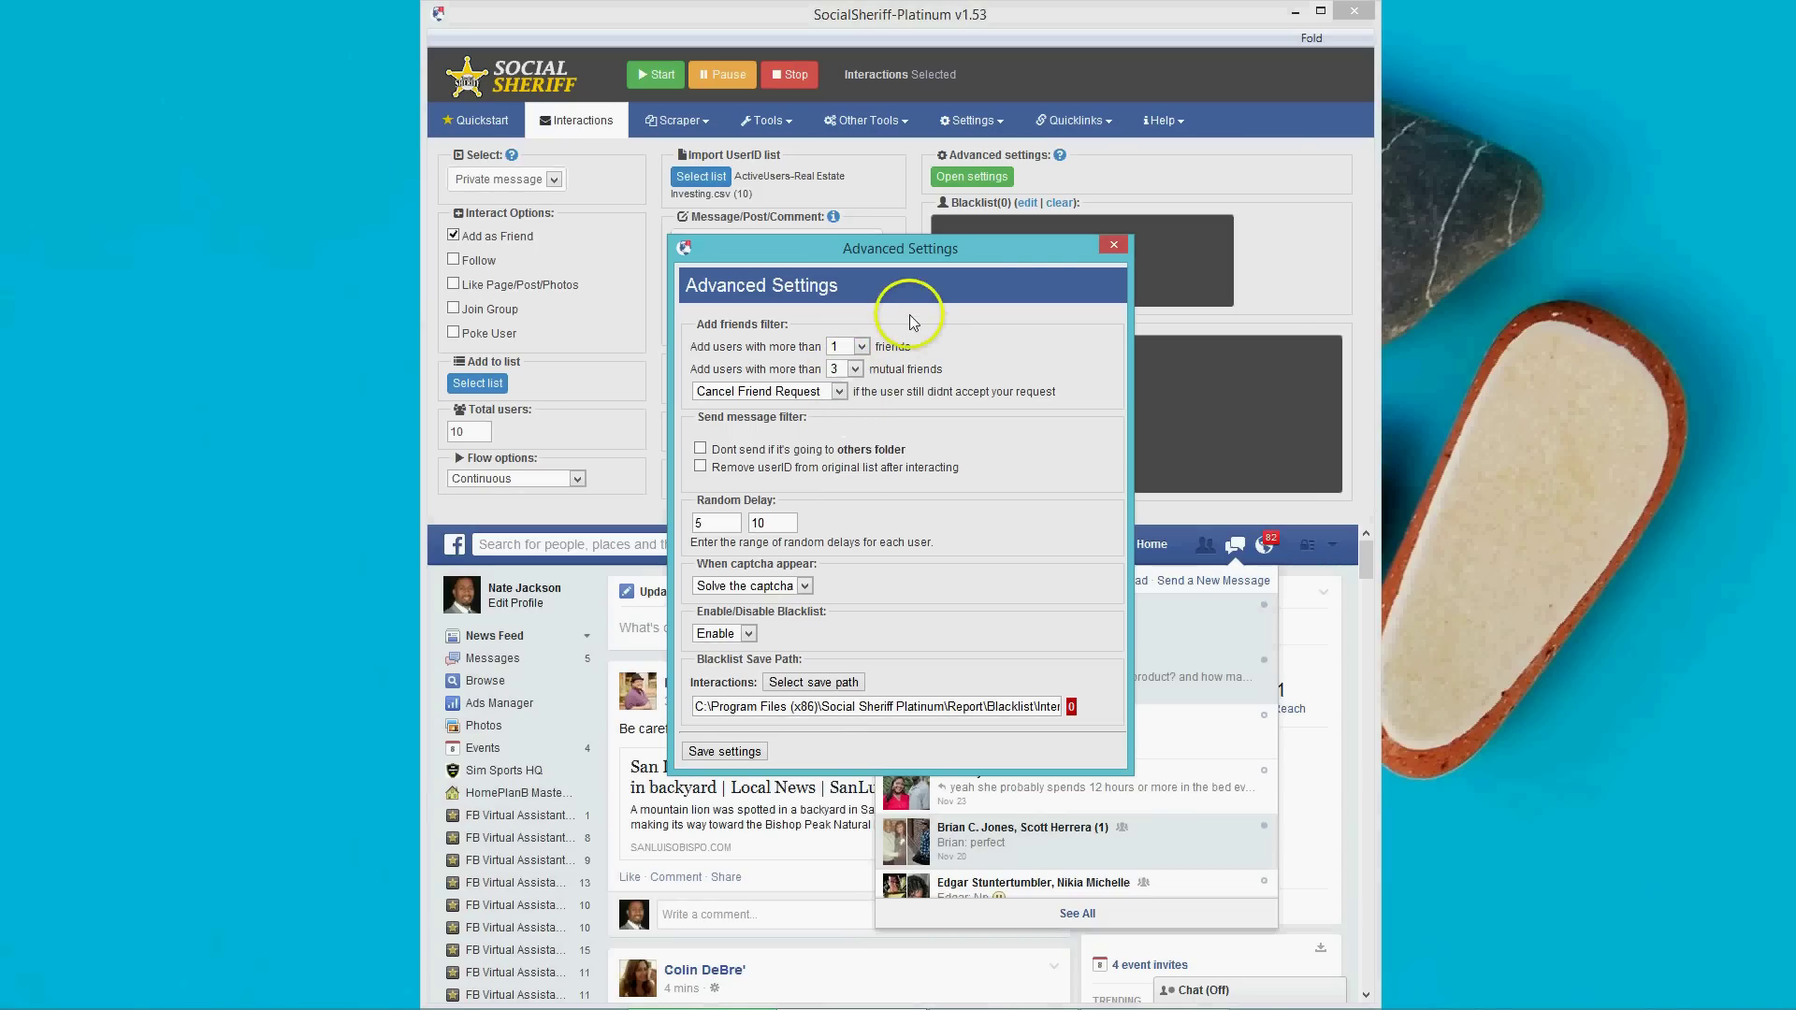
pyautogui.click(860, 347)
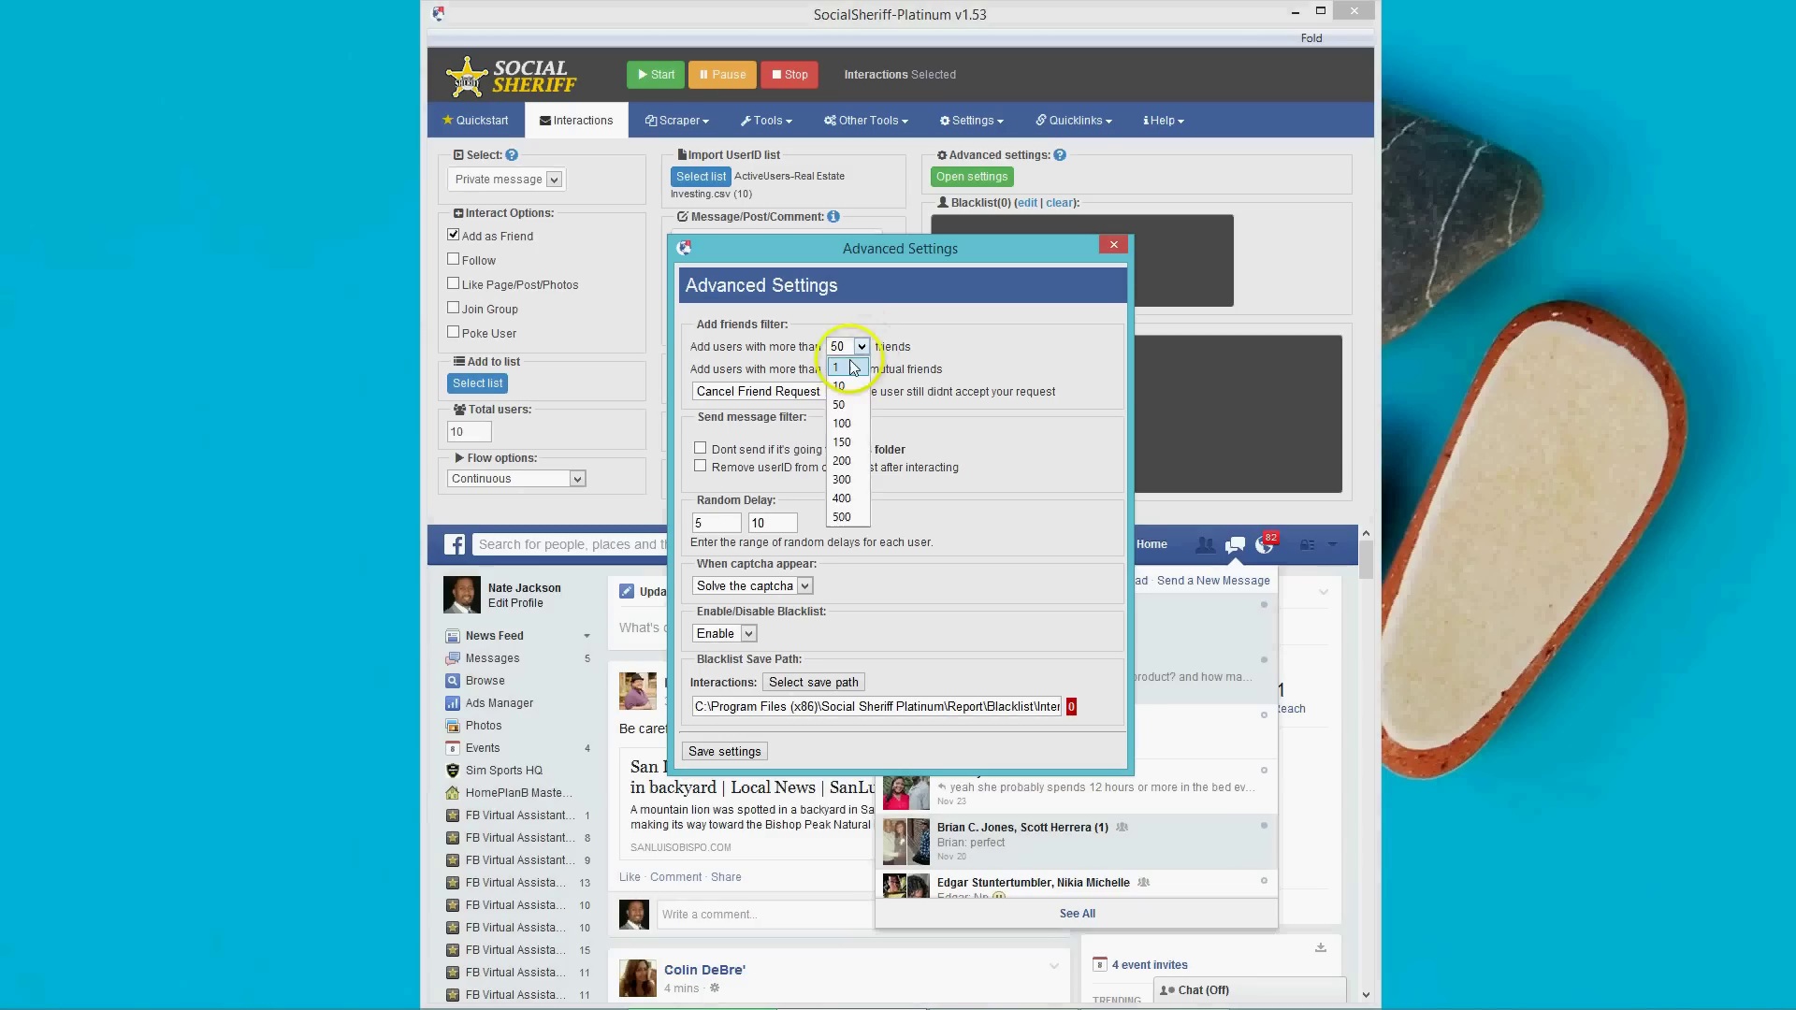
pyautogui.click(840, 367)
# Require more than 0 mutual friends, leaving the others-folder skip unticked.
pyautogui.click(854, 370)
pyautogui.click(837, 389)
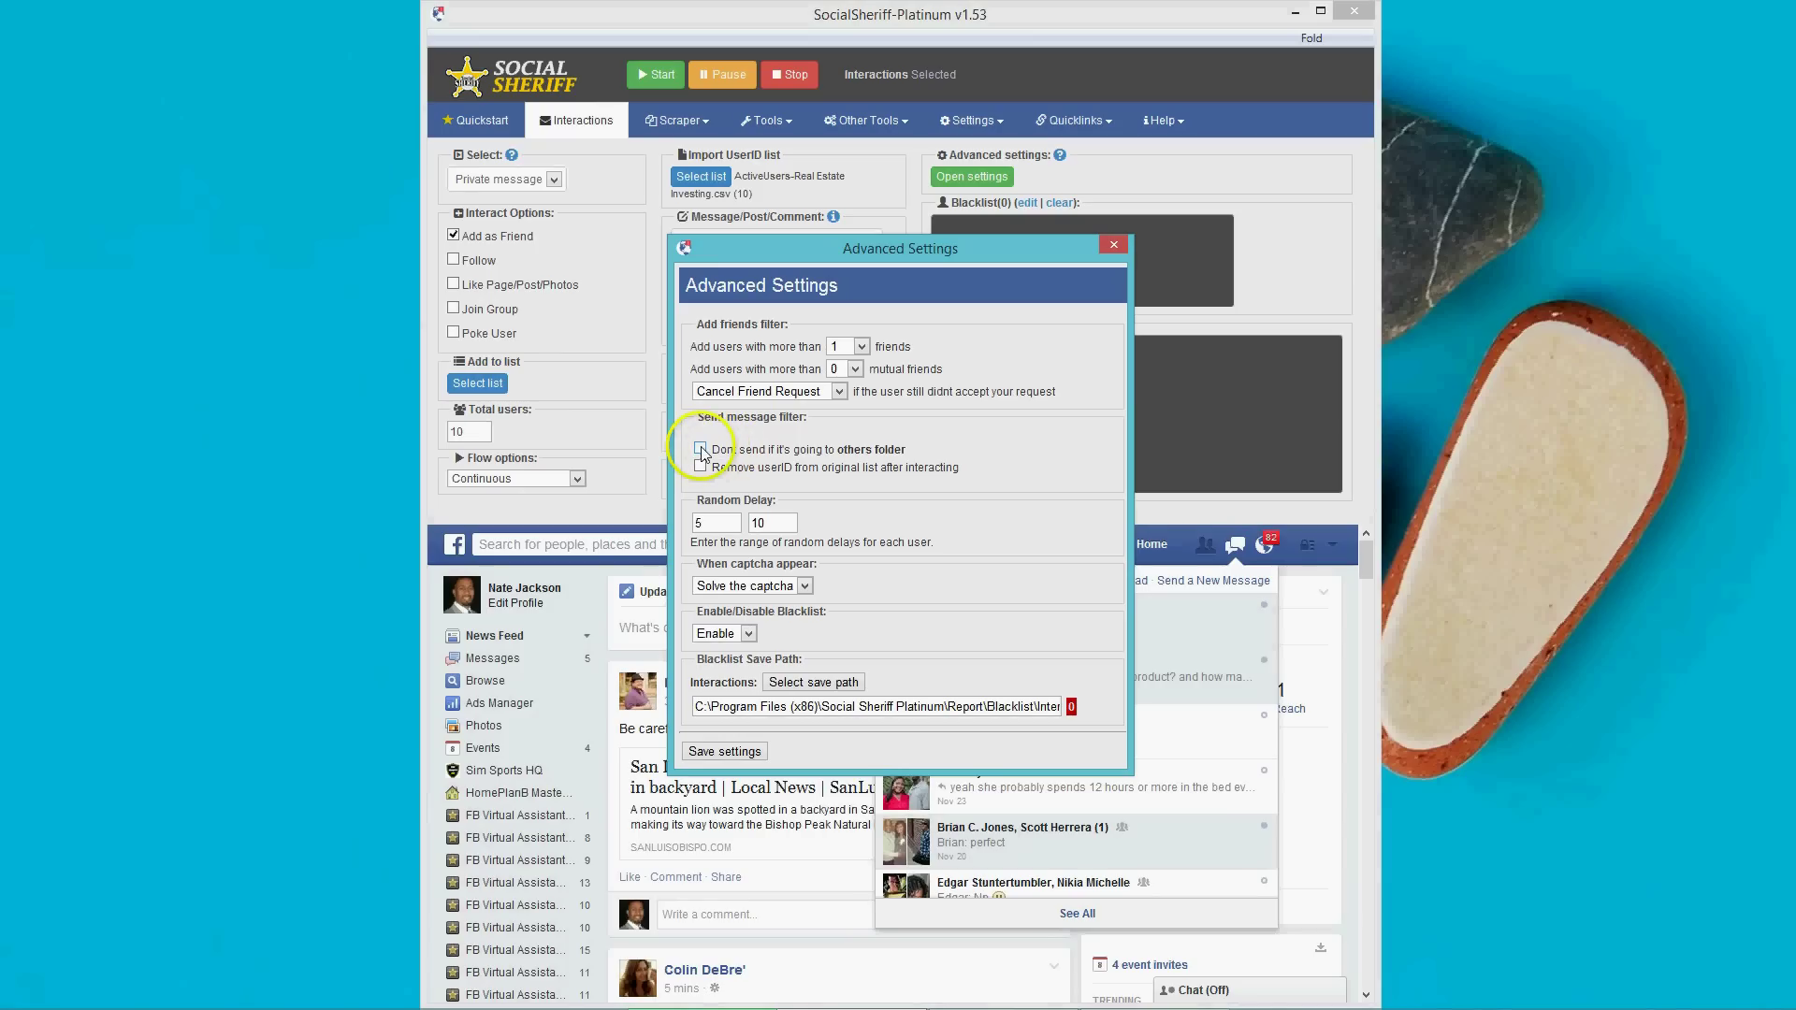
pyautogui.click(700, 451)
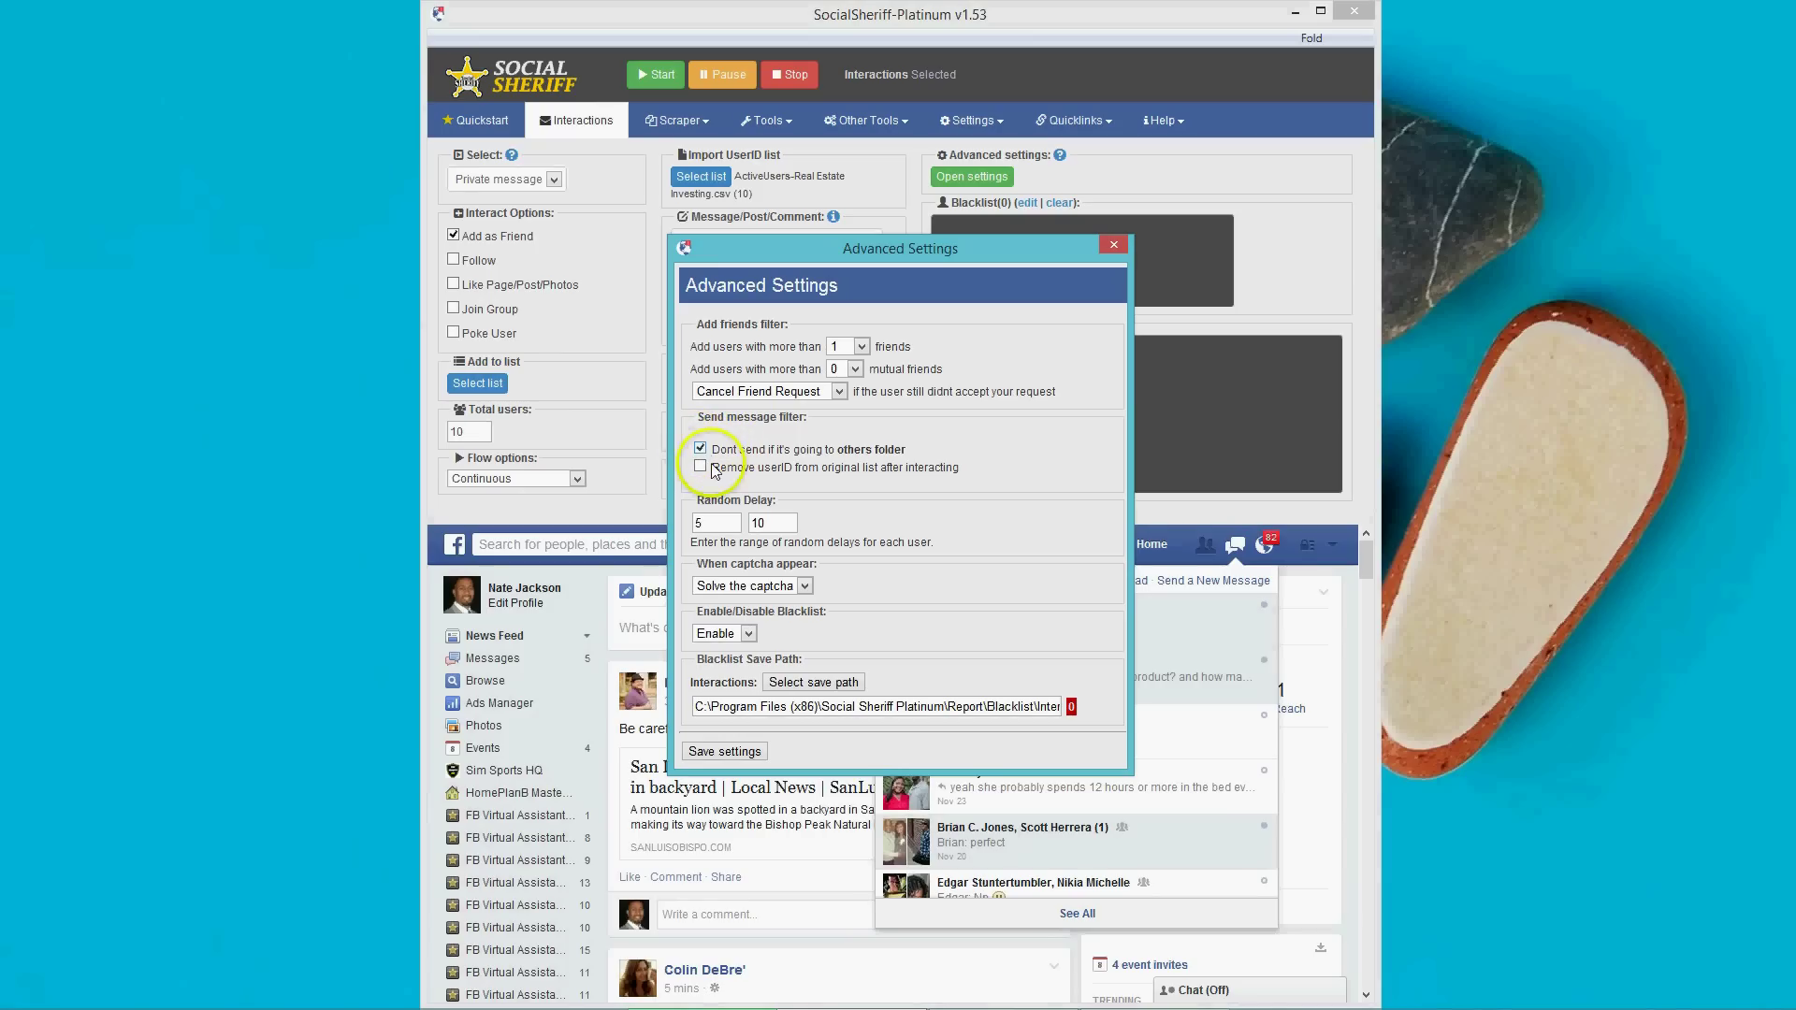
pyautogui.click(701, 449)
# Keep Random Delay 5–10, captcha solving and the blacklist enabled, then save the settings.
pyautogui.click(708, 527)
pyautogui.click(795, 526)
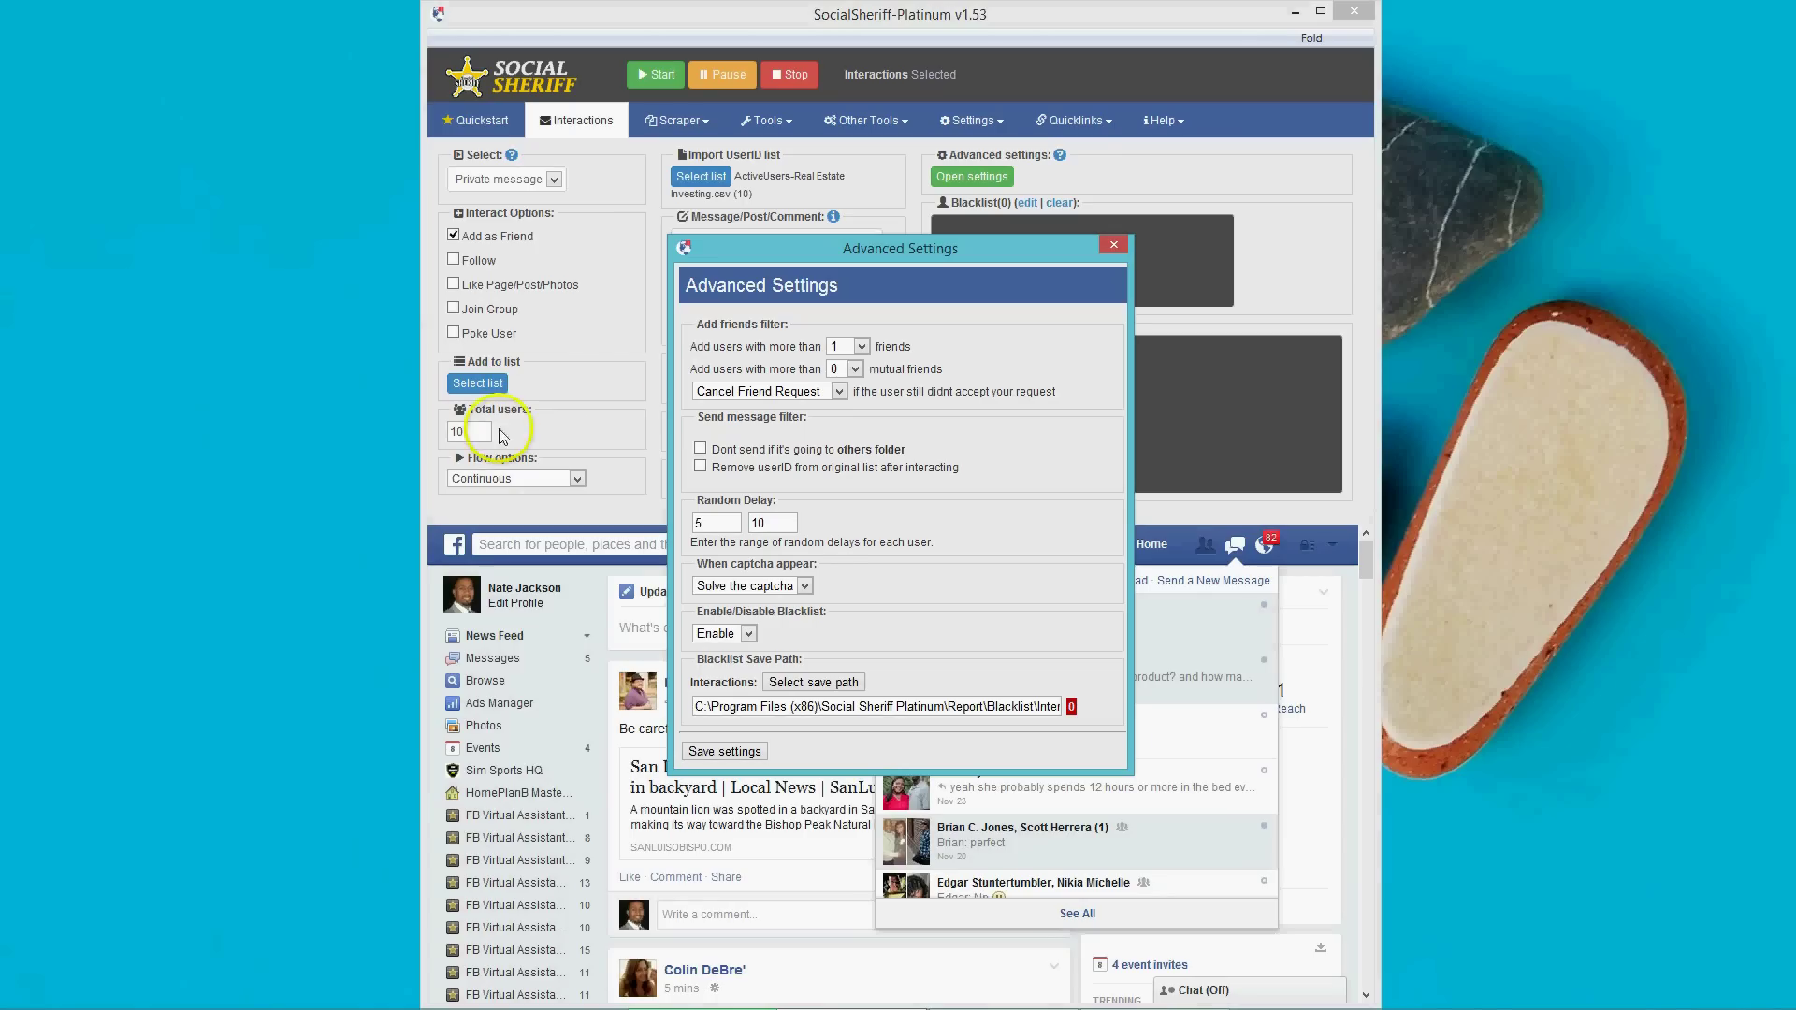
pyautogui.click(805, 586)
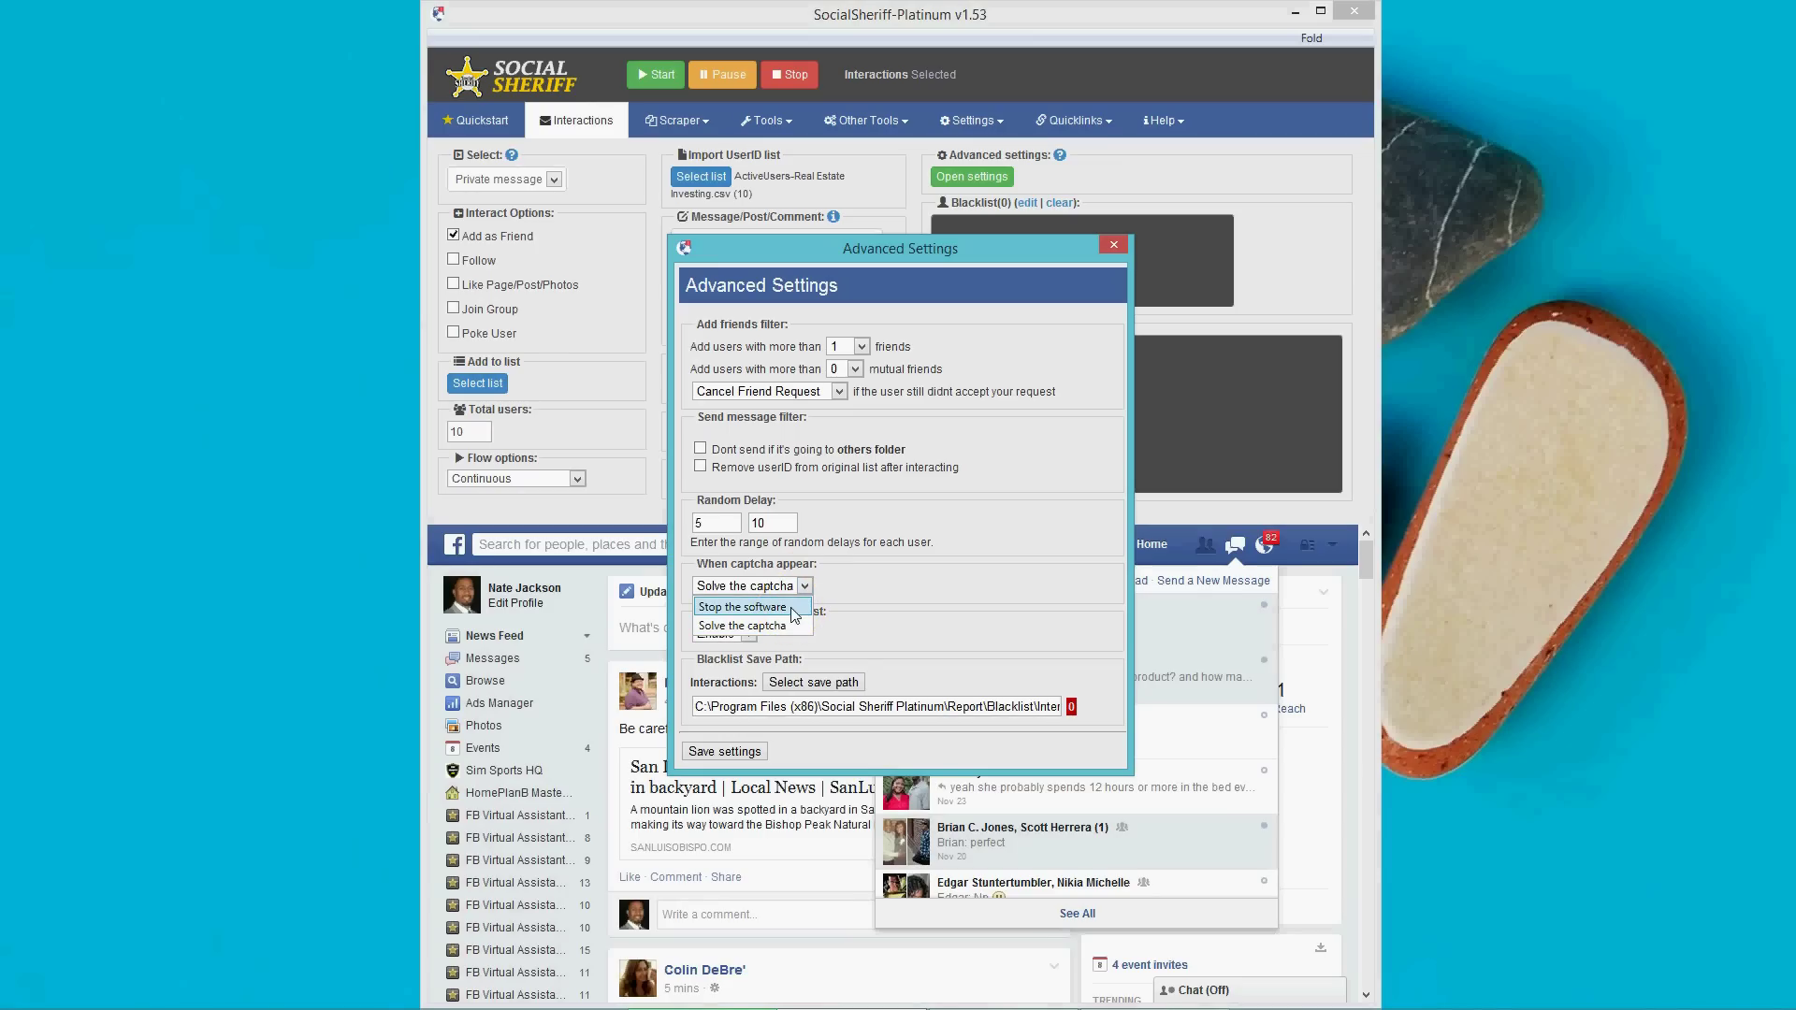
pyautogui.click(805, 612)
pyautogui.click(794, 626)
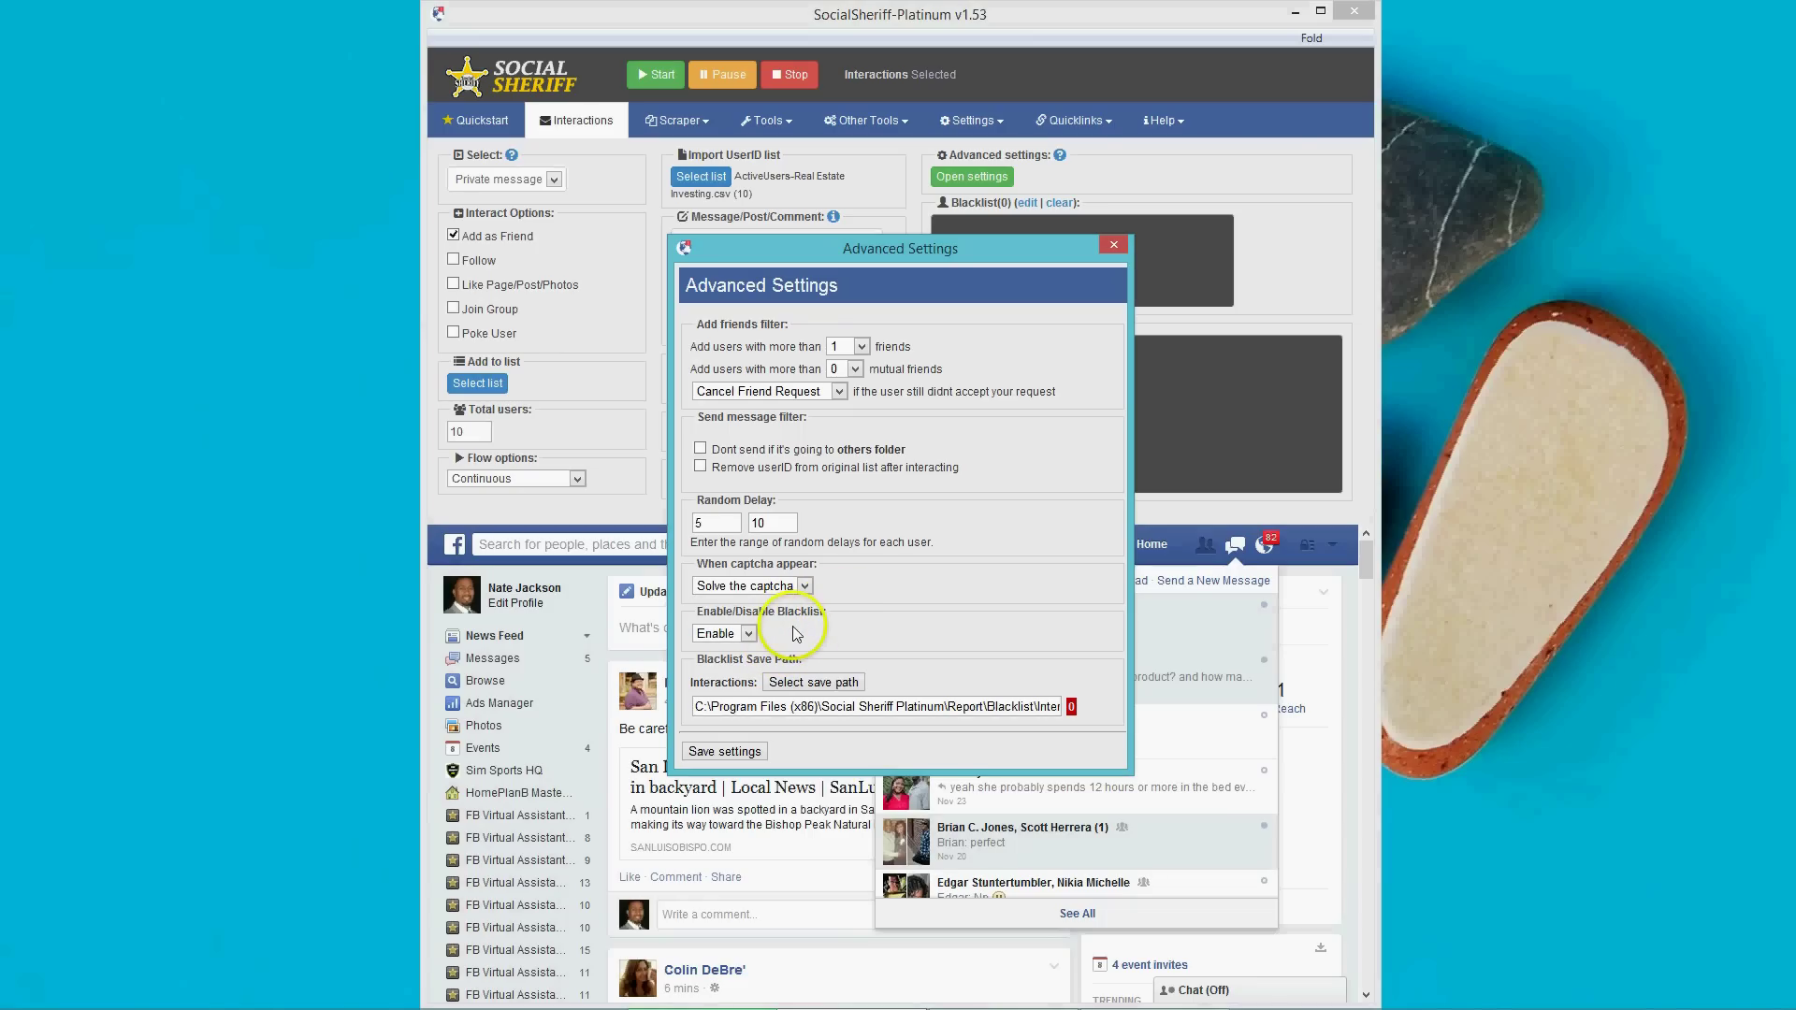
pyautogui.click(739, 632)
pyautogui.click(717, 758)
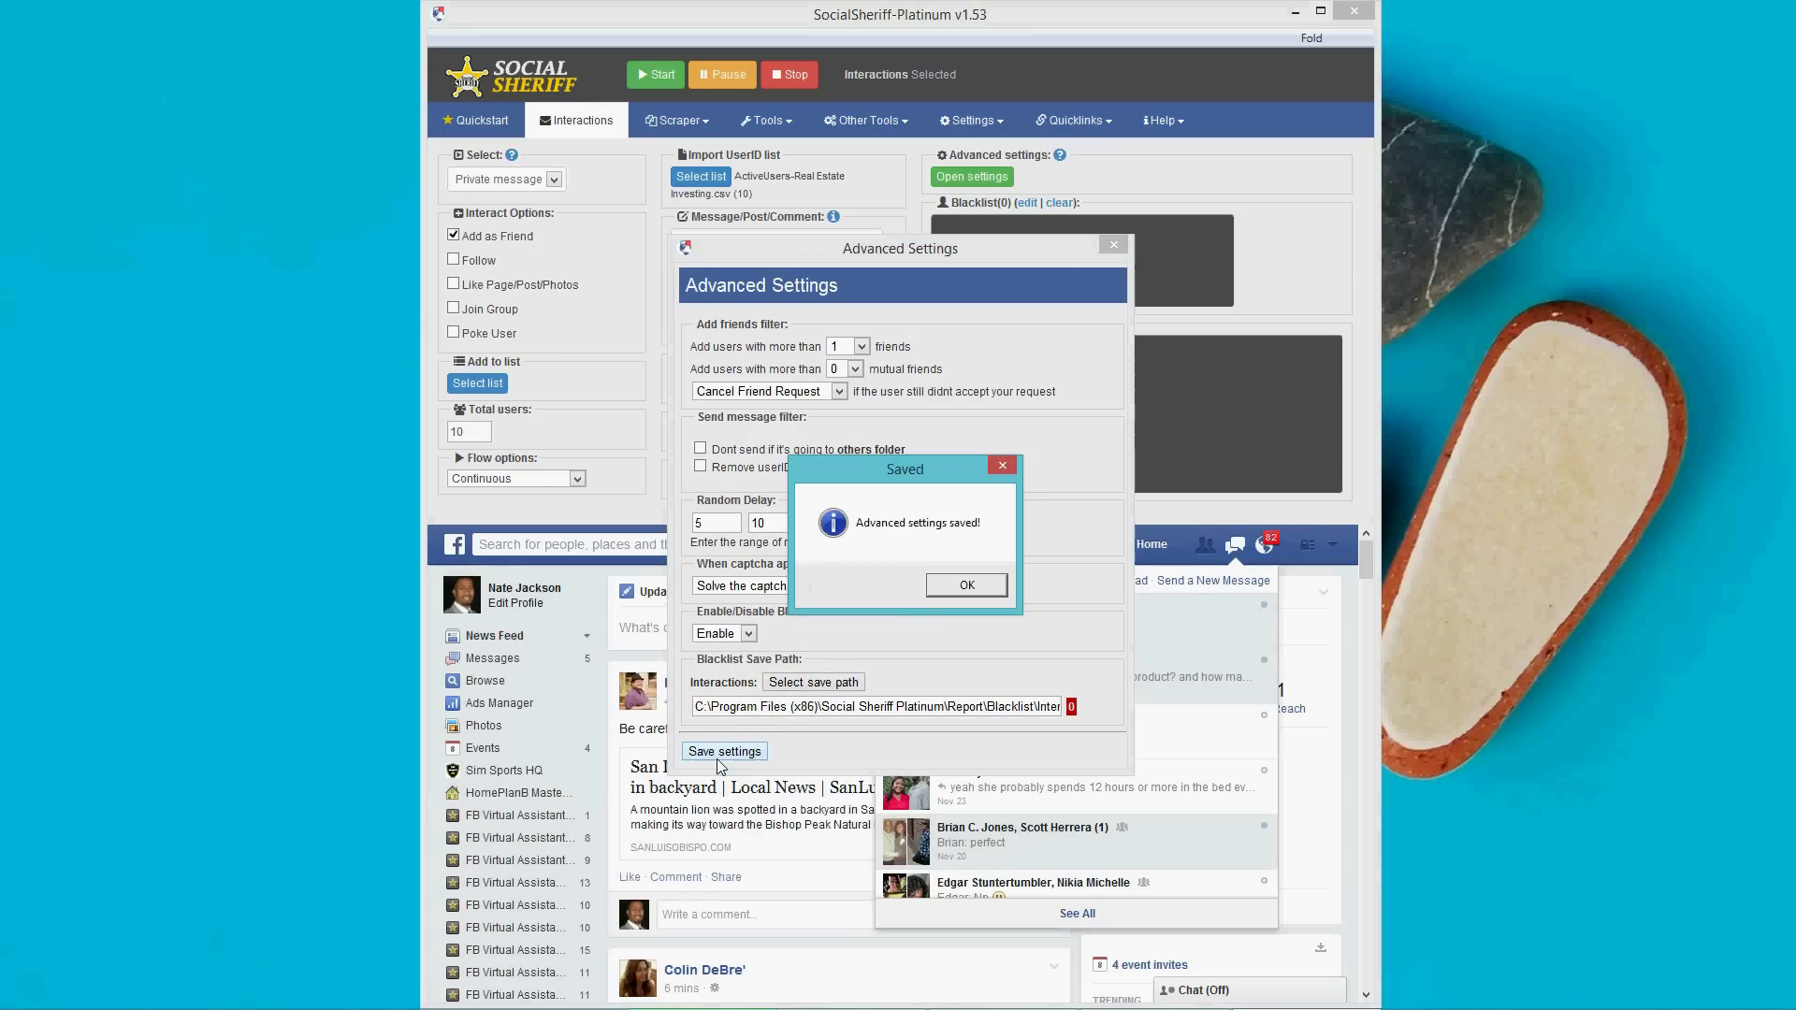
pyautogui.click(965, 589)
# Close the Advanced Settings window with its X button.
pyautogui.click(1114, 245)
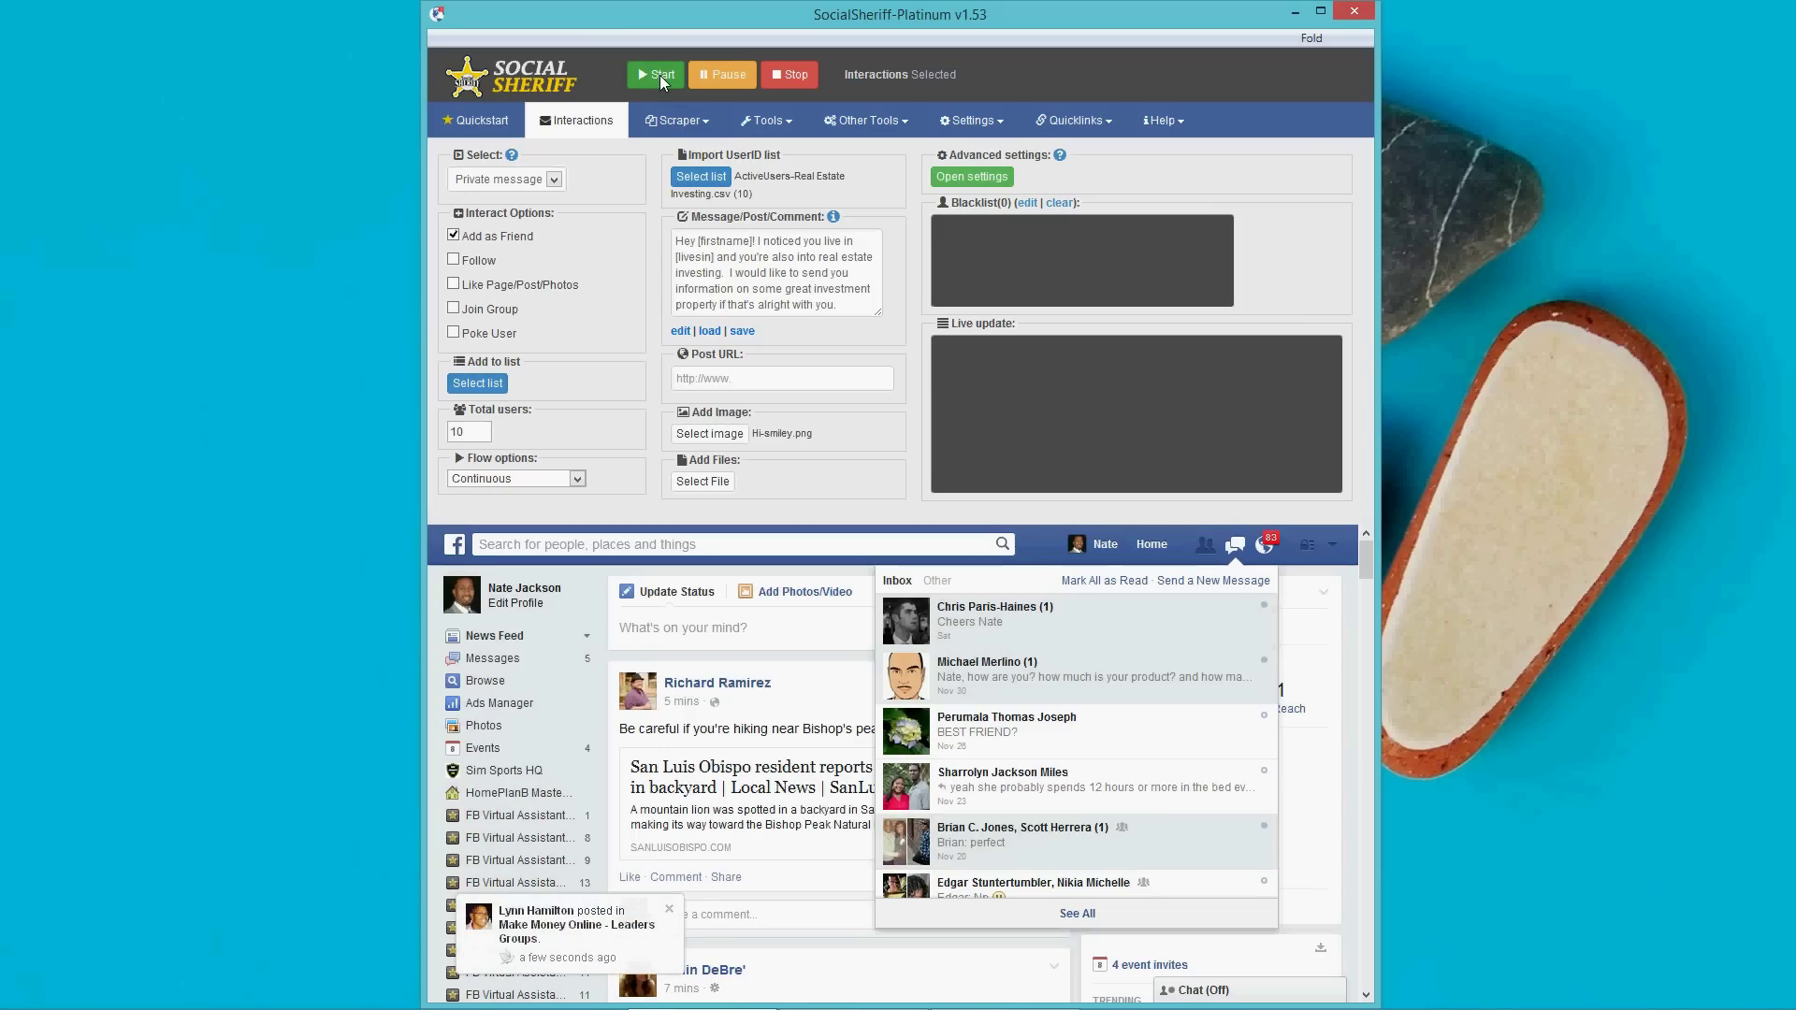
# Start the interaction job and let it run until it pauses at 3/10 users.
pyautogui.click(659, 75)
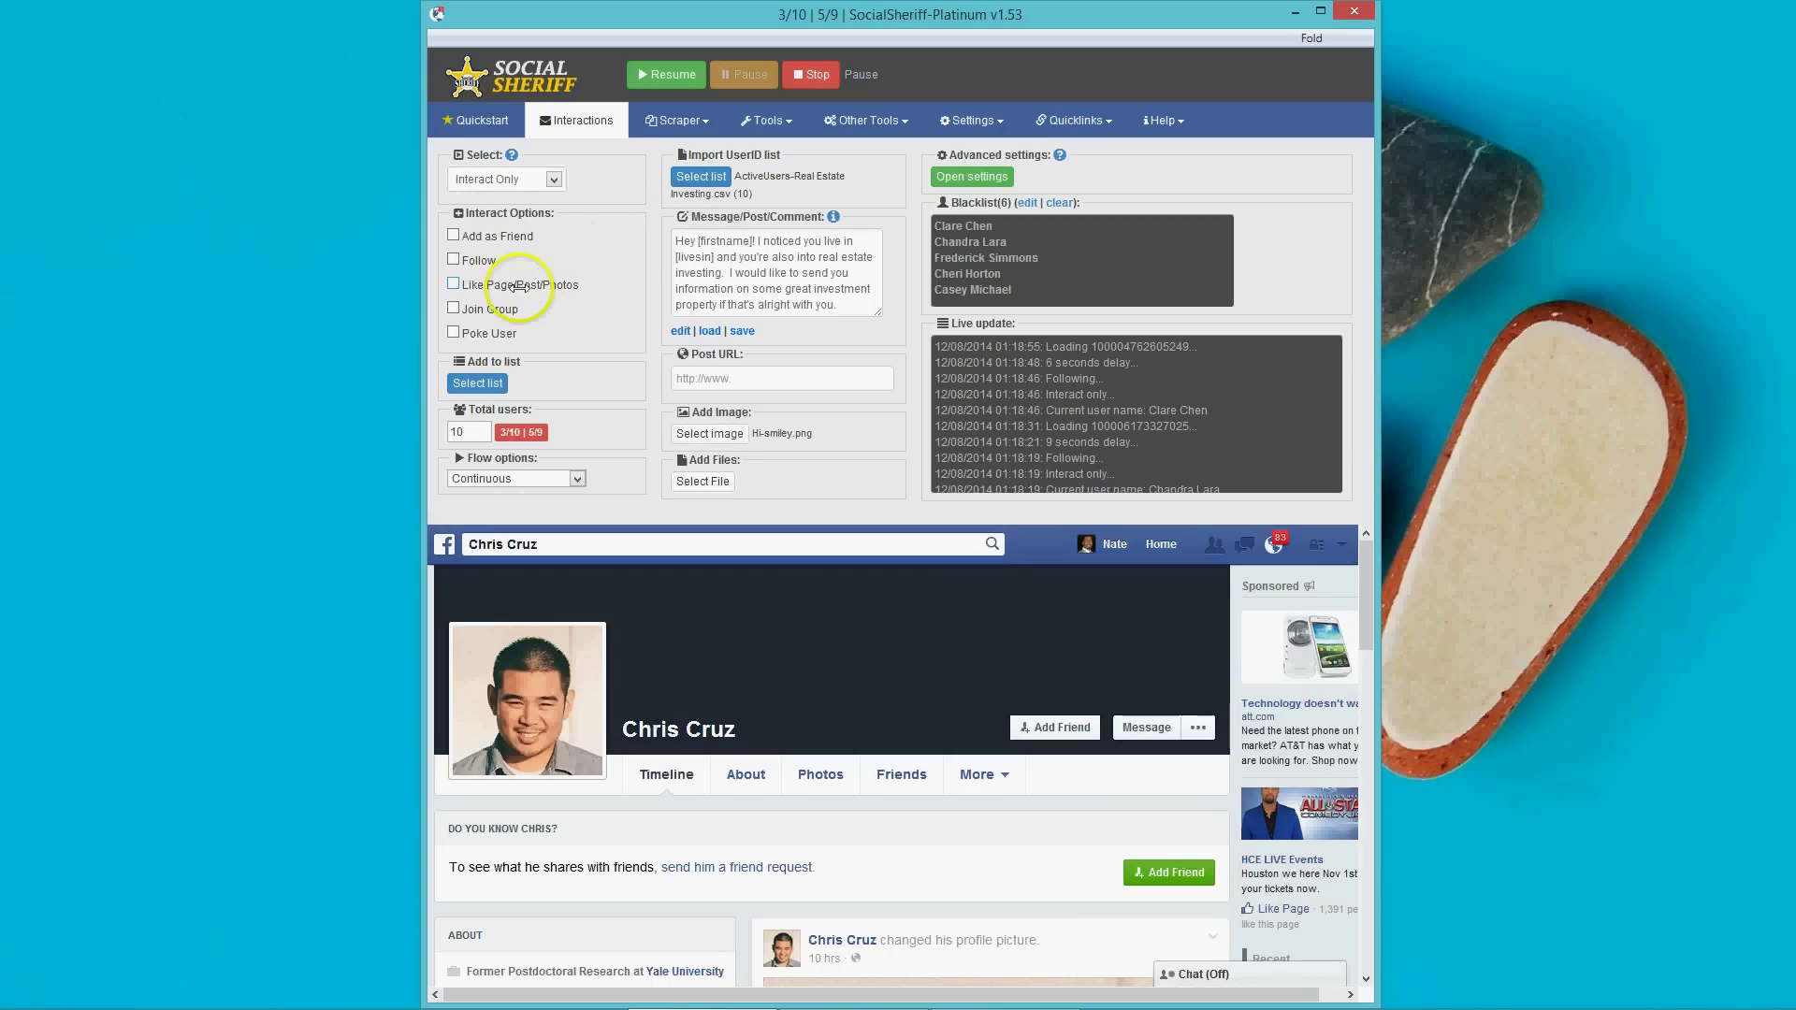
# Import GRAPH-Pages-named--Real-Estate-Investing--.csv (279 IDs) and tick Like Page/Post/Photos.
pyautogui.click(701, 176)
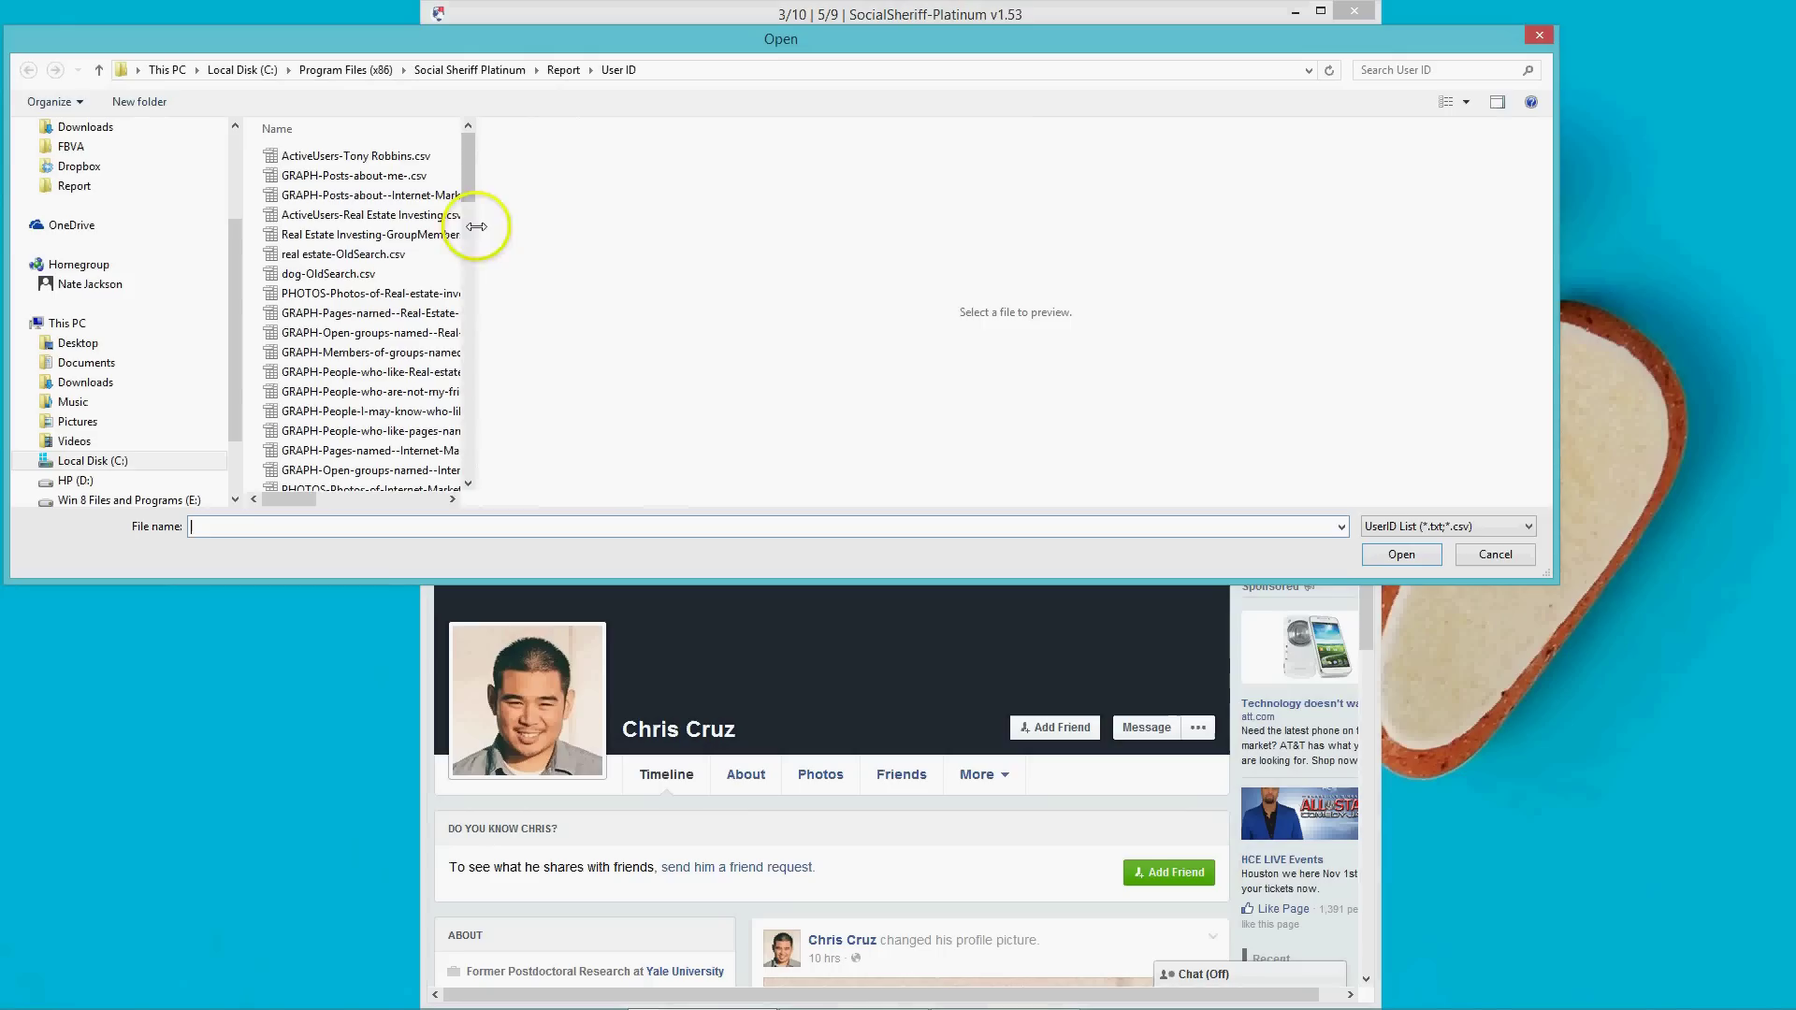
pyautogui.moveTo(474, 228); pyautogui.dragTo(628, 135)
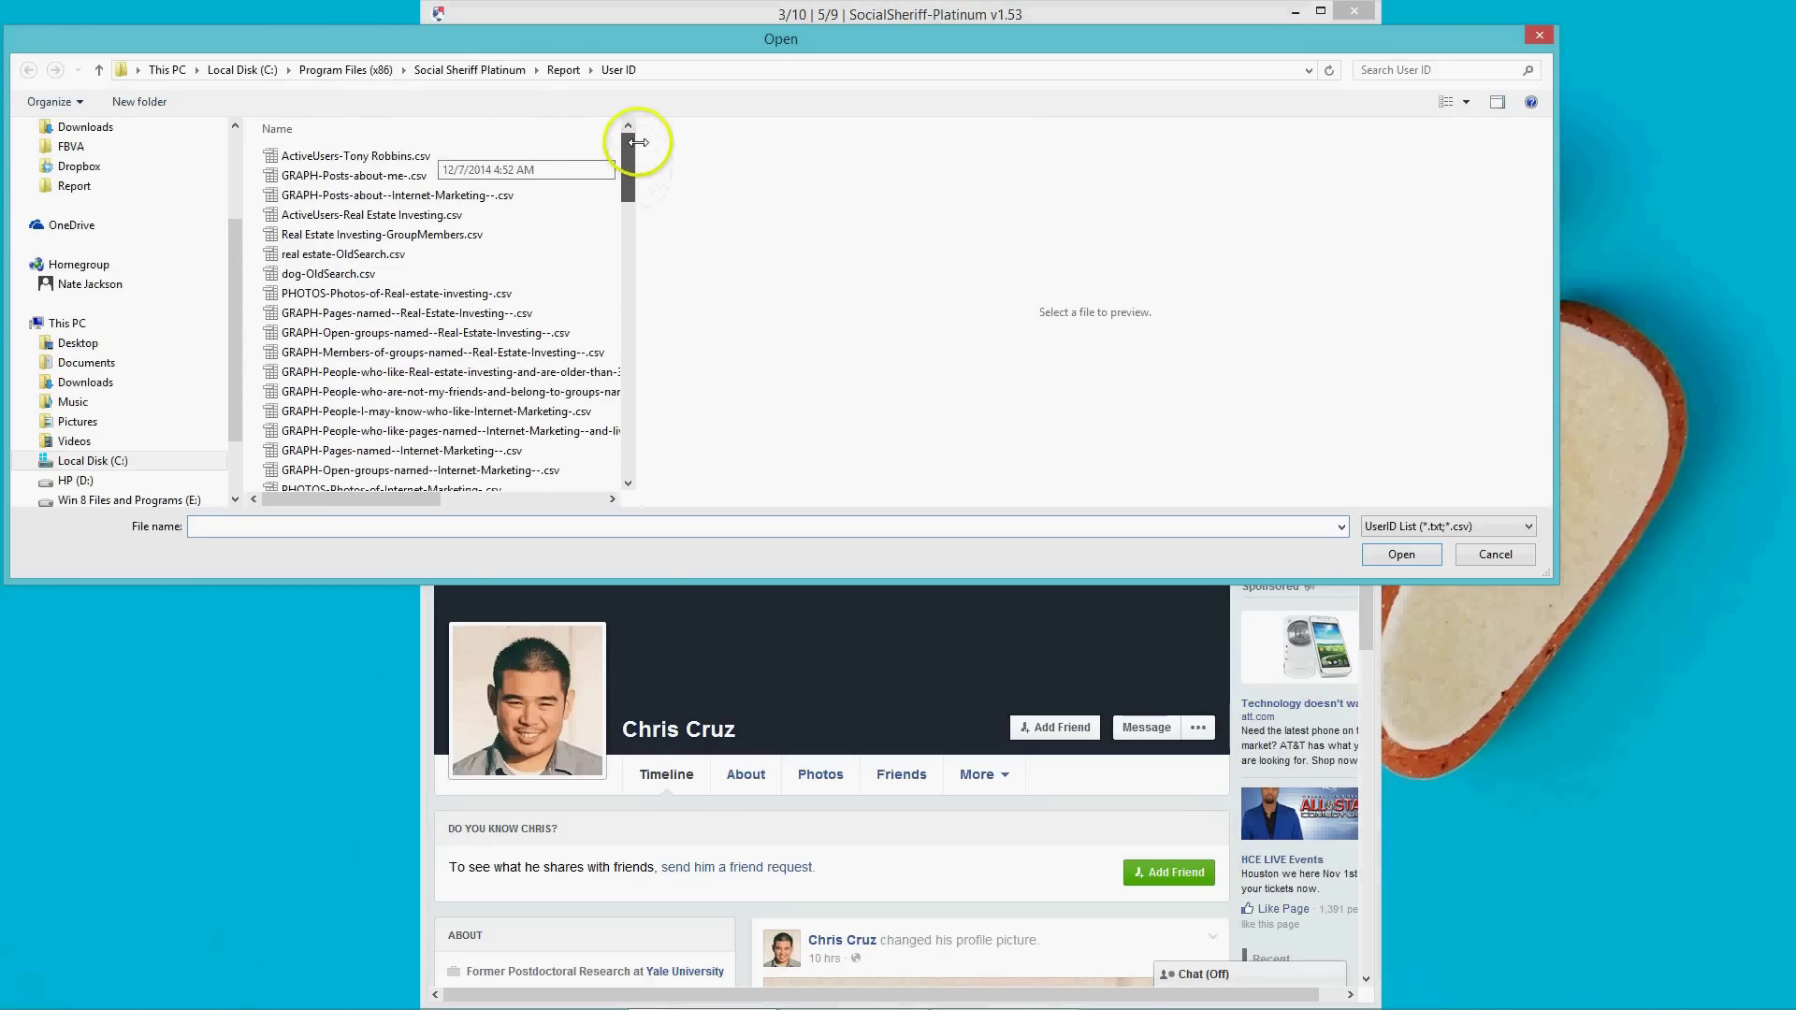
pyautogui.doubleClick(415, 313)
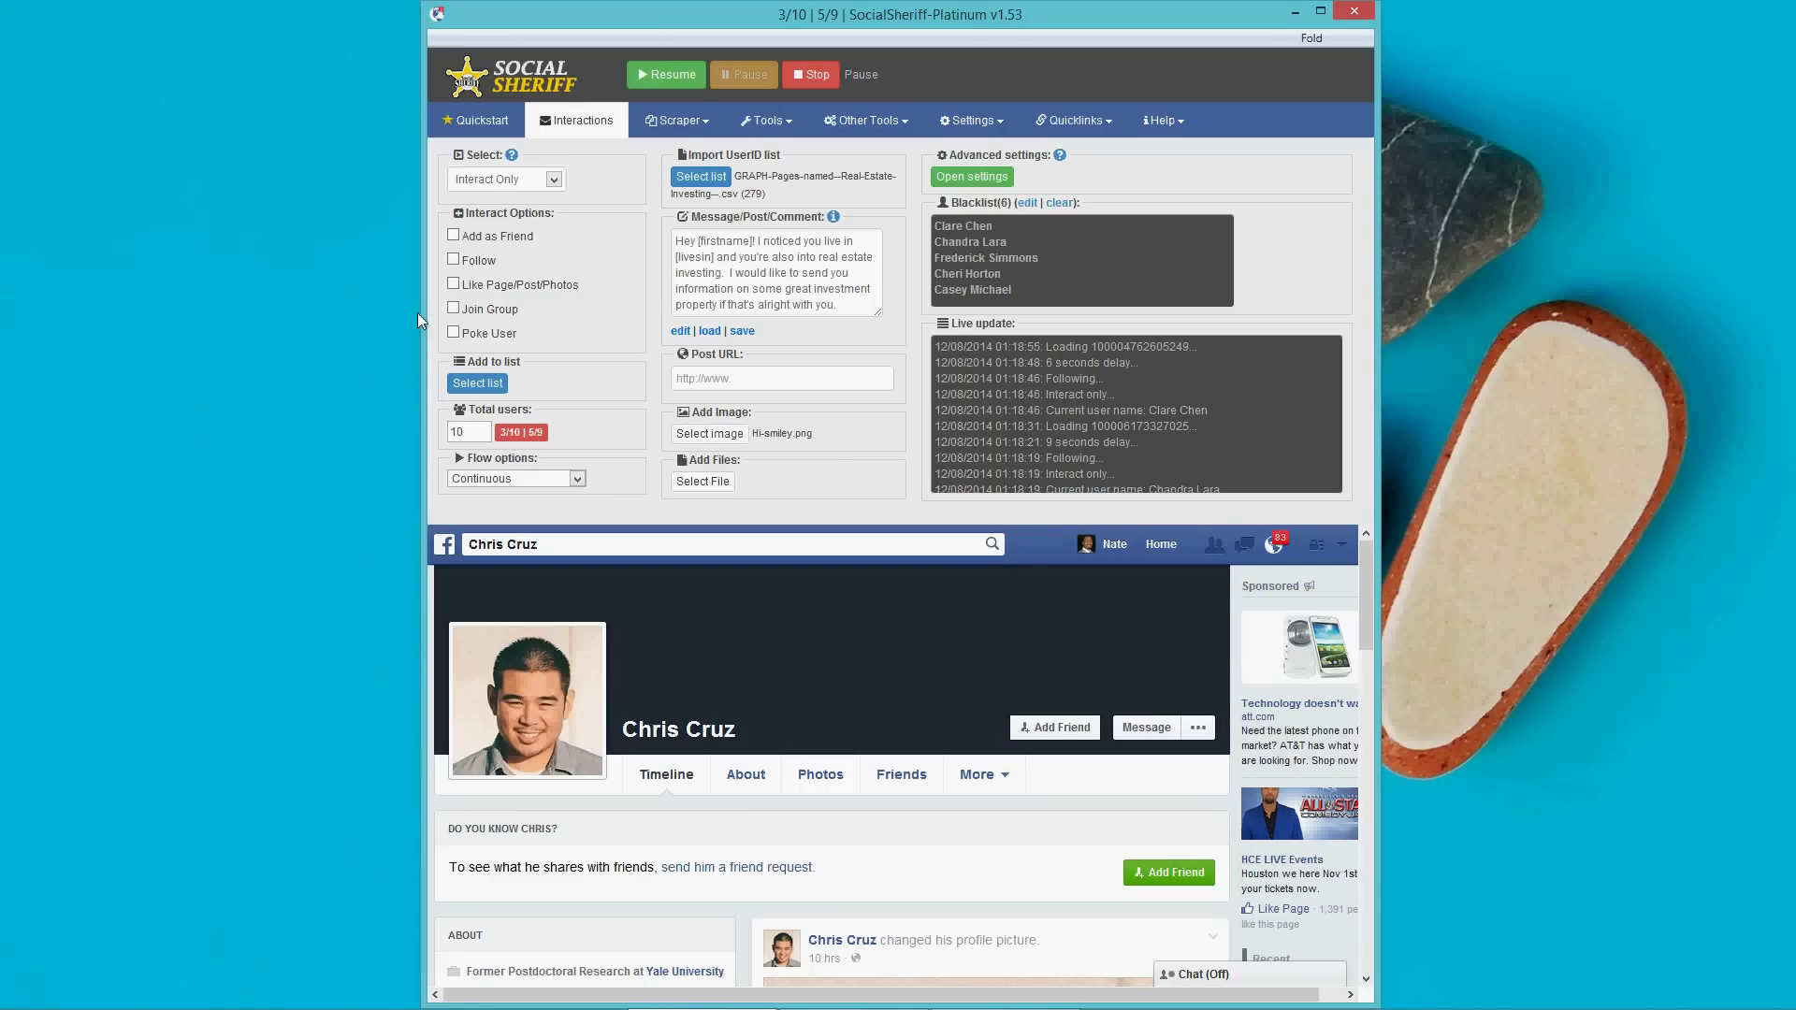
pyautogui.click(453, 283)
# Stop and restart the interaction run, letting it like pages until it reaches 2/10.
pyautogui.click(812, 73)
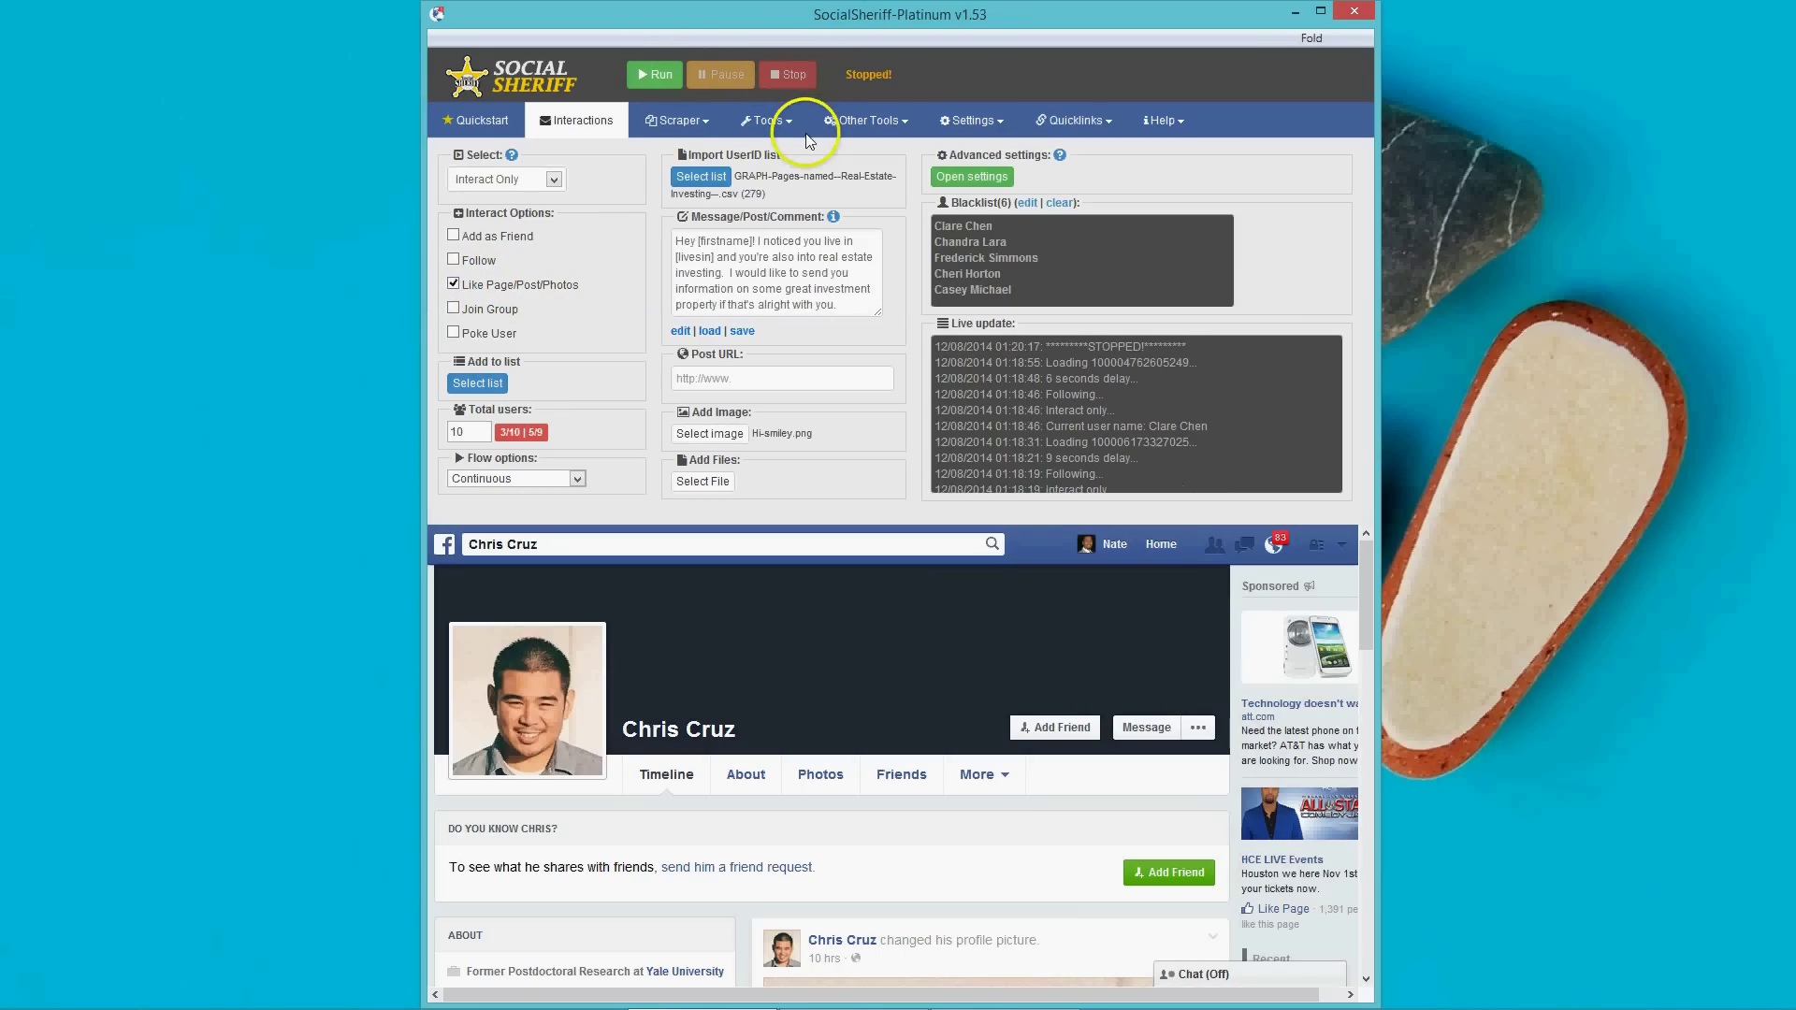
pyautogui.click(653, 75)
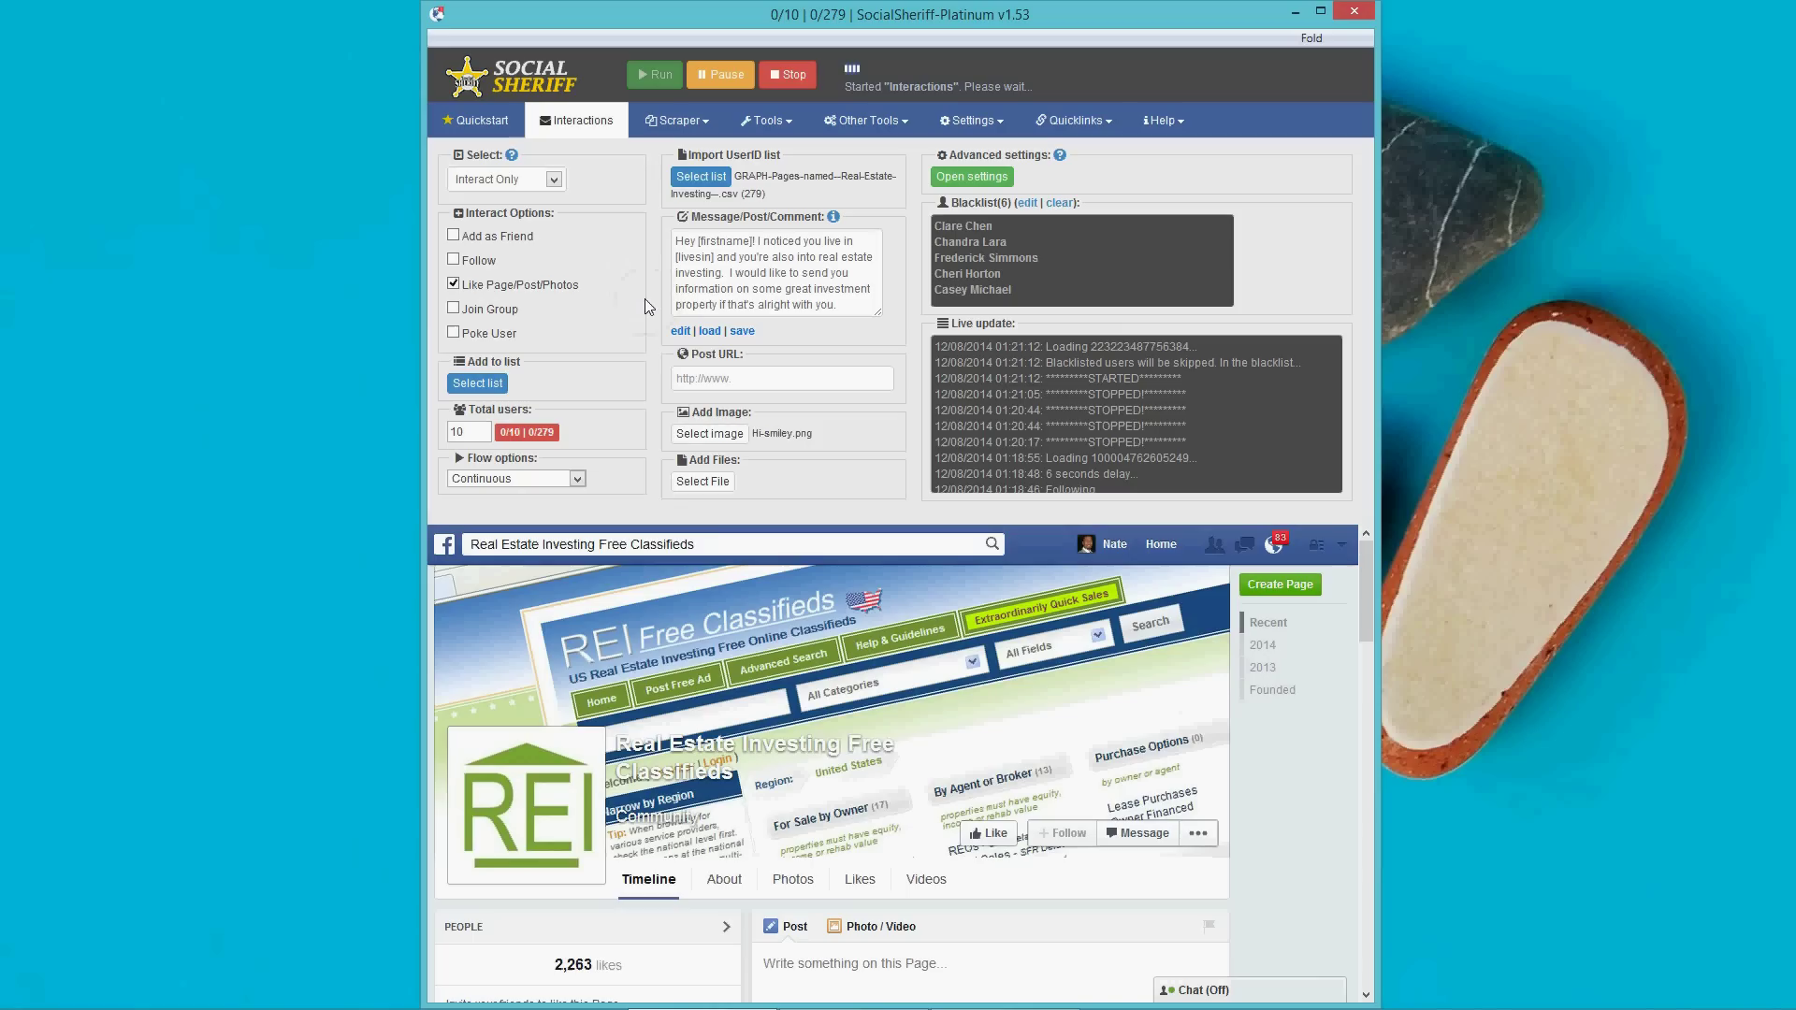
pyautogui.click(682, 541)
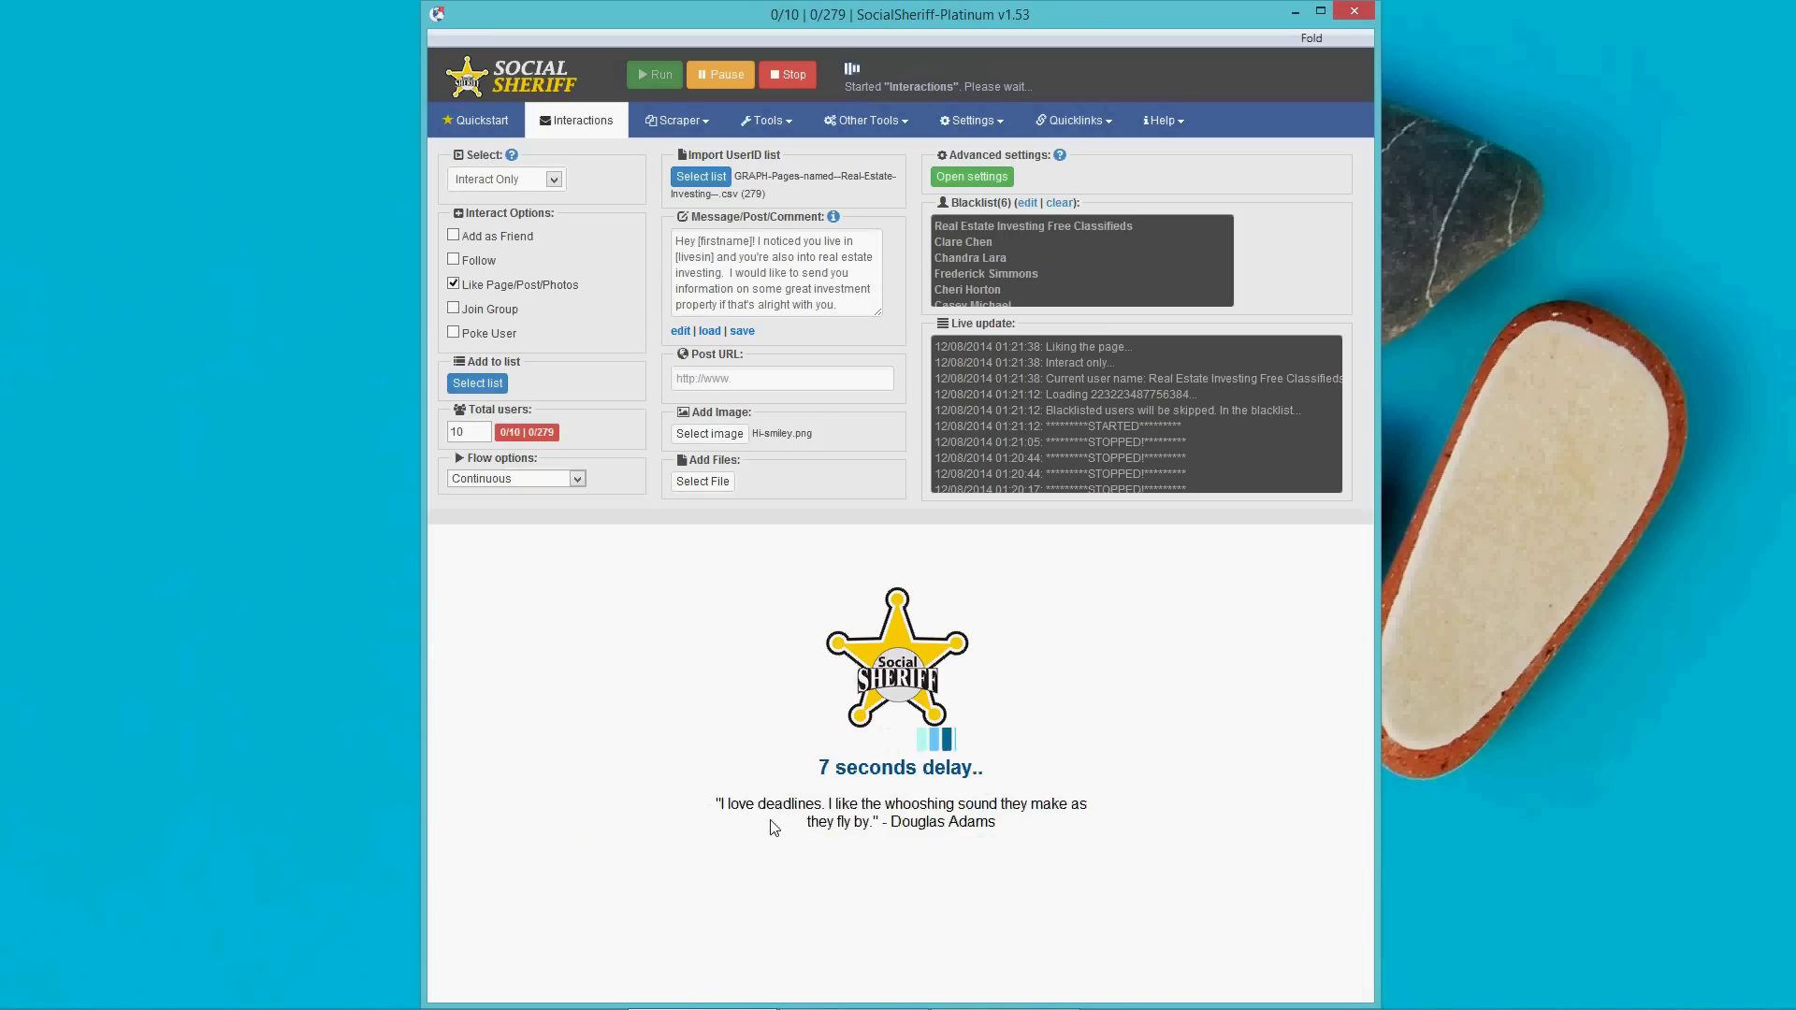
pyautogui.click(798, 767)
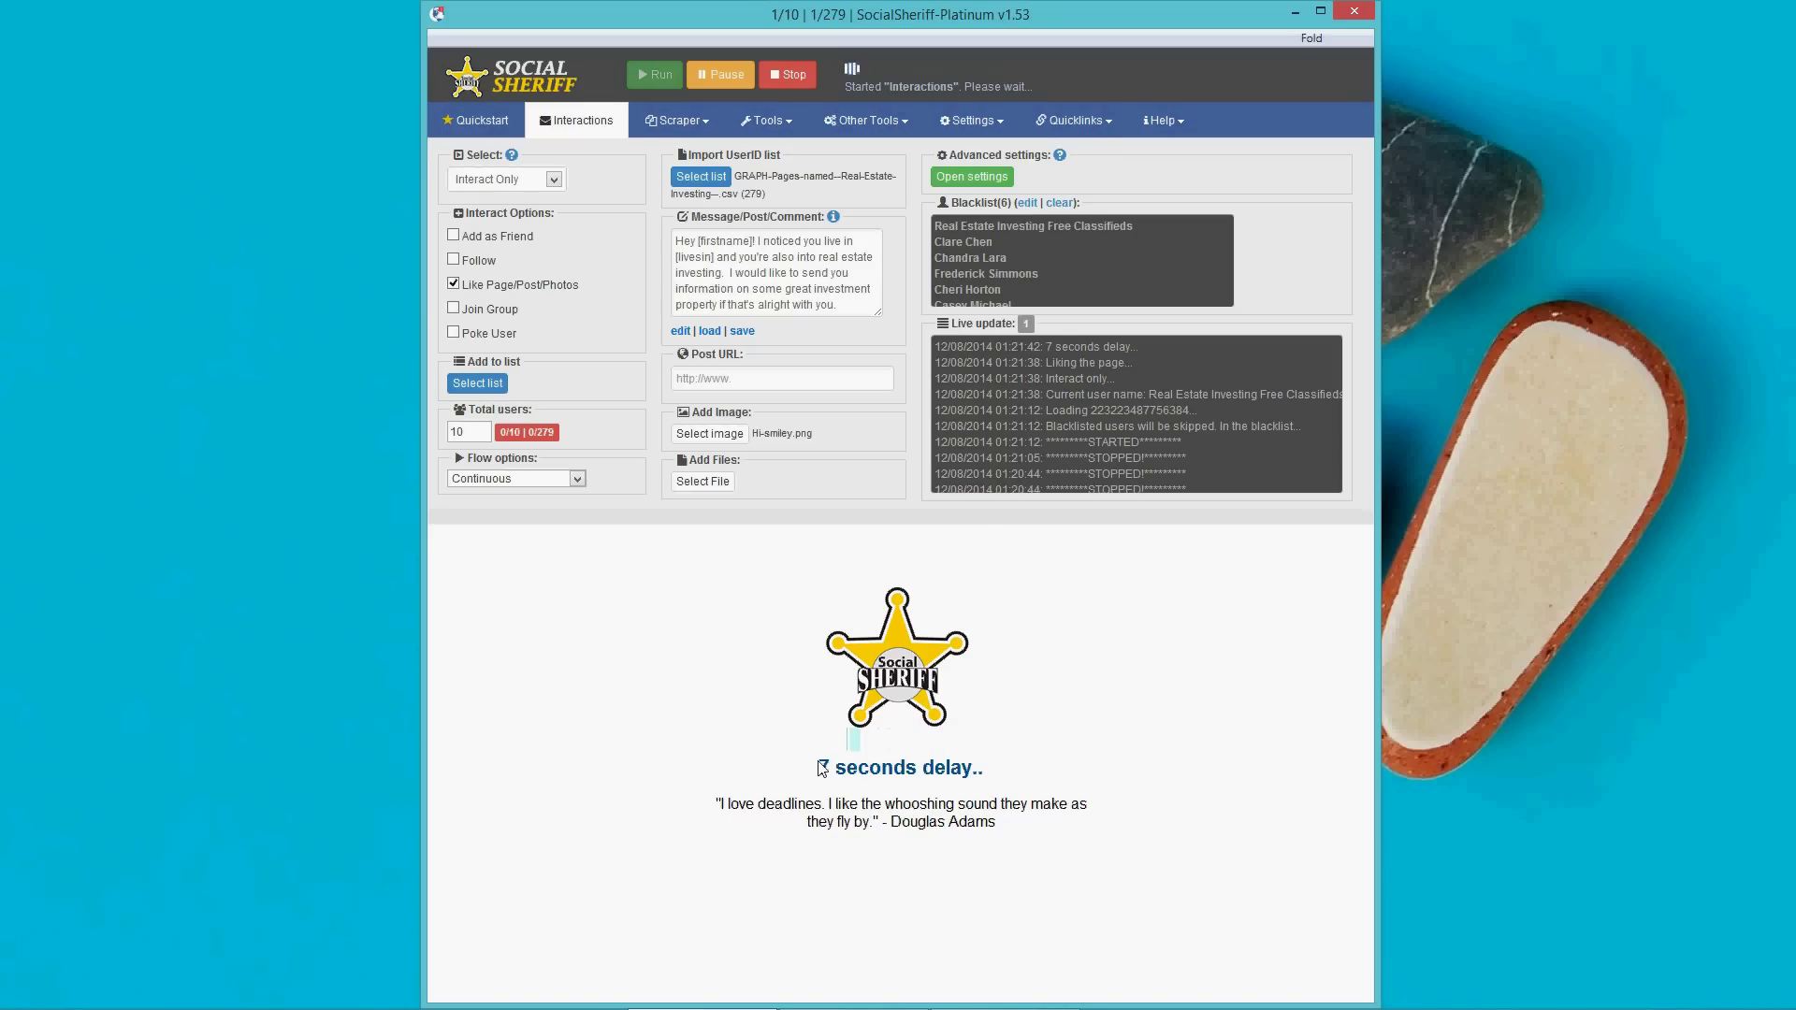
pyautogui.click(735, 763)
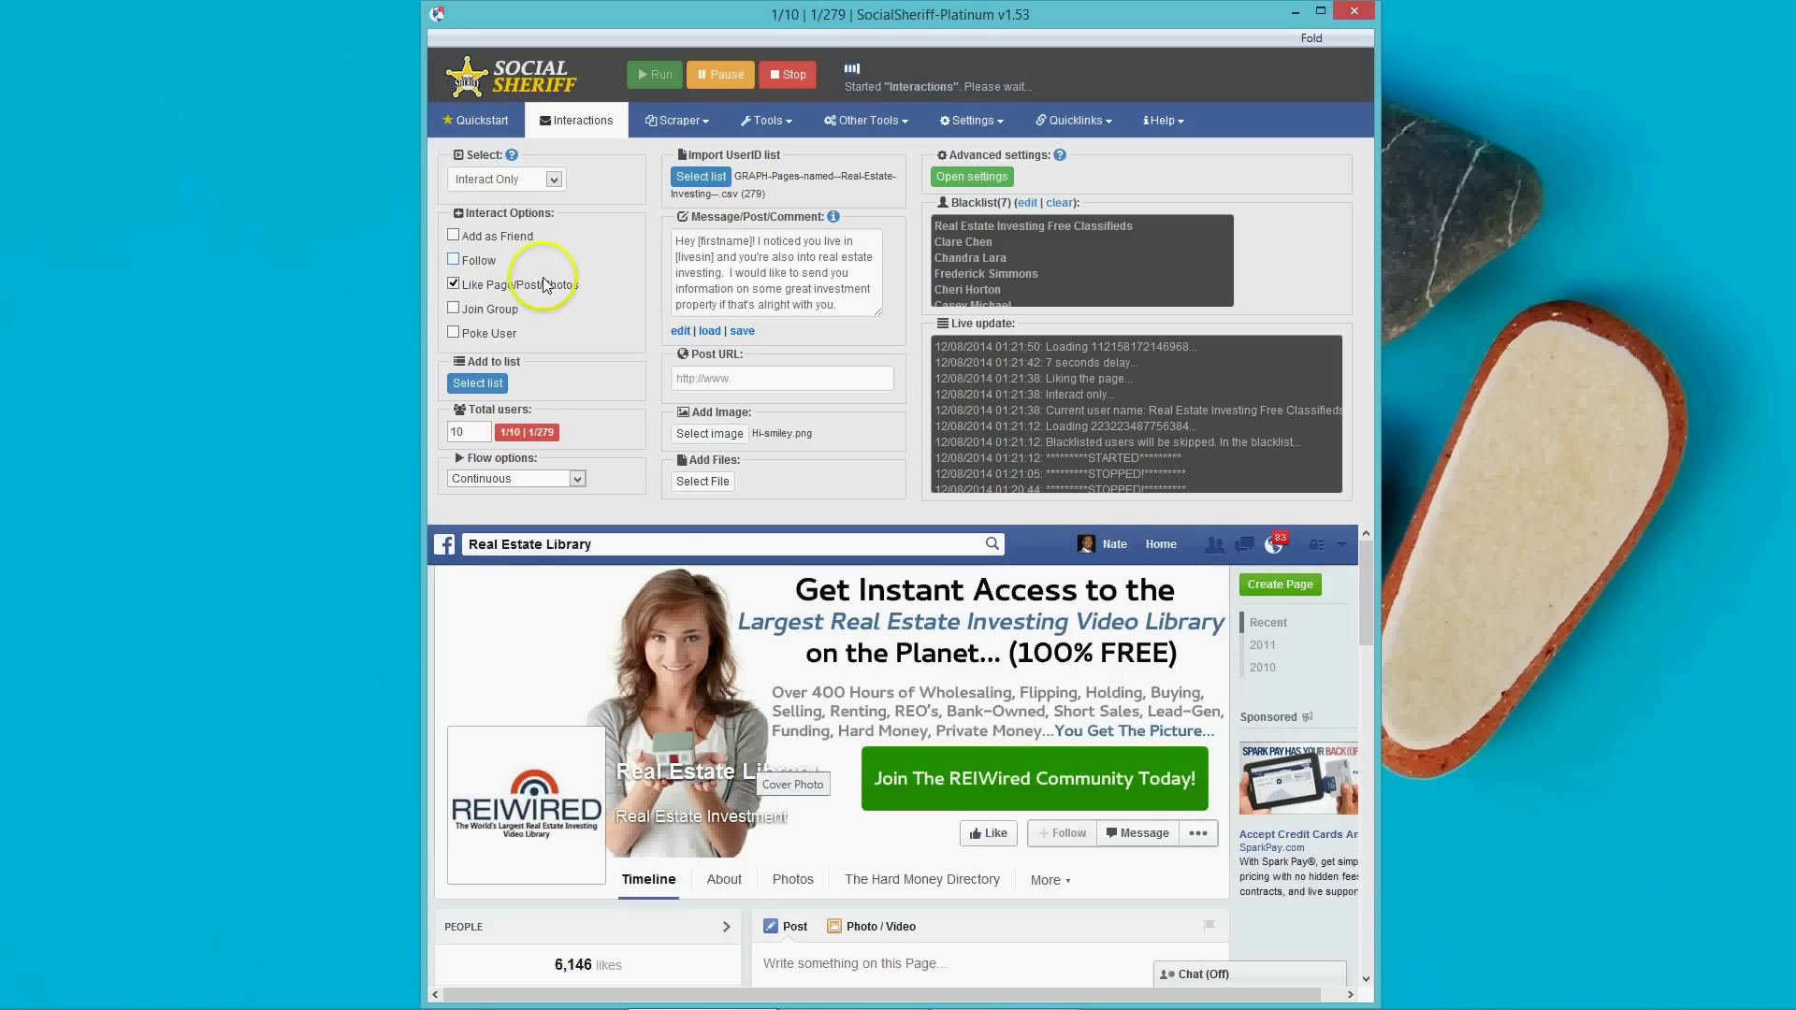
pyautogui.moveTo(528, 298)
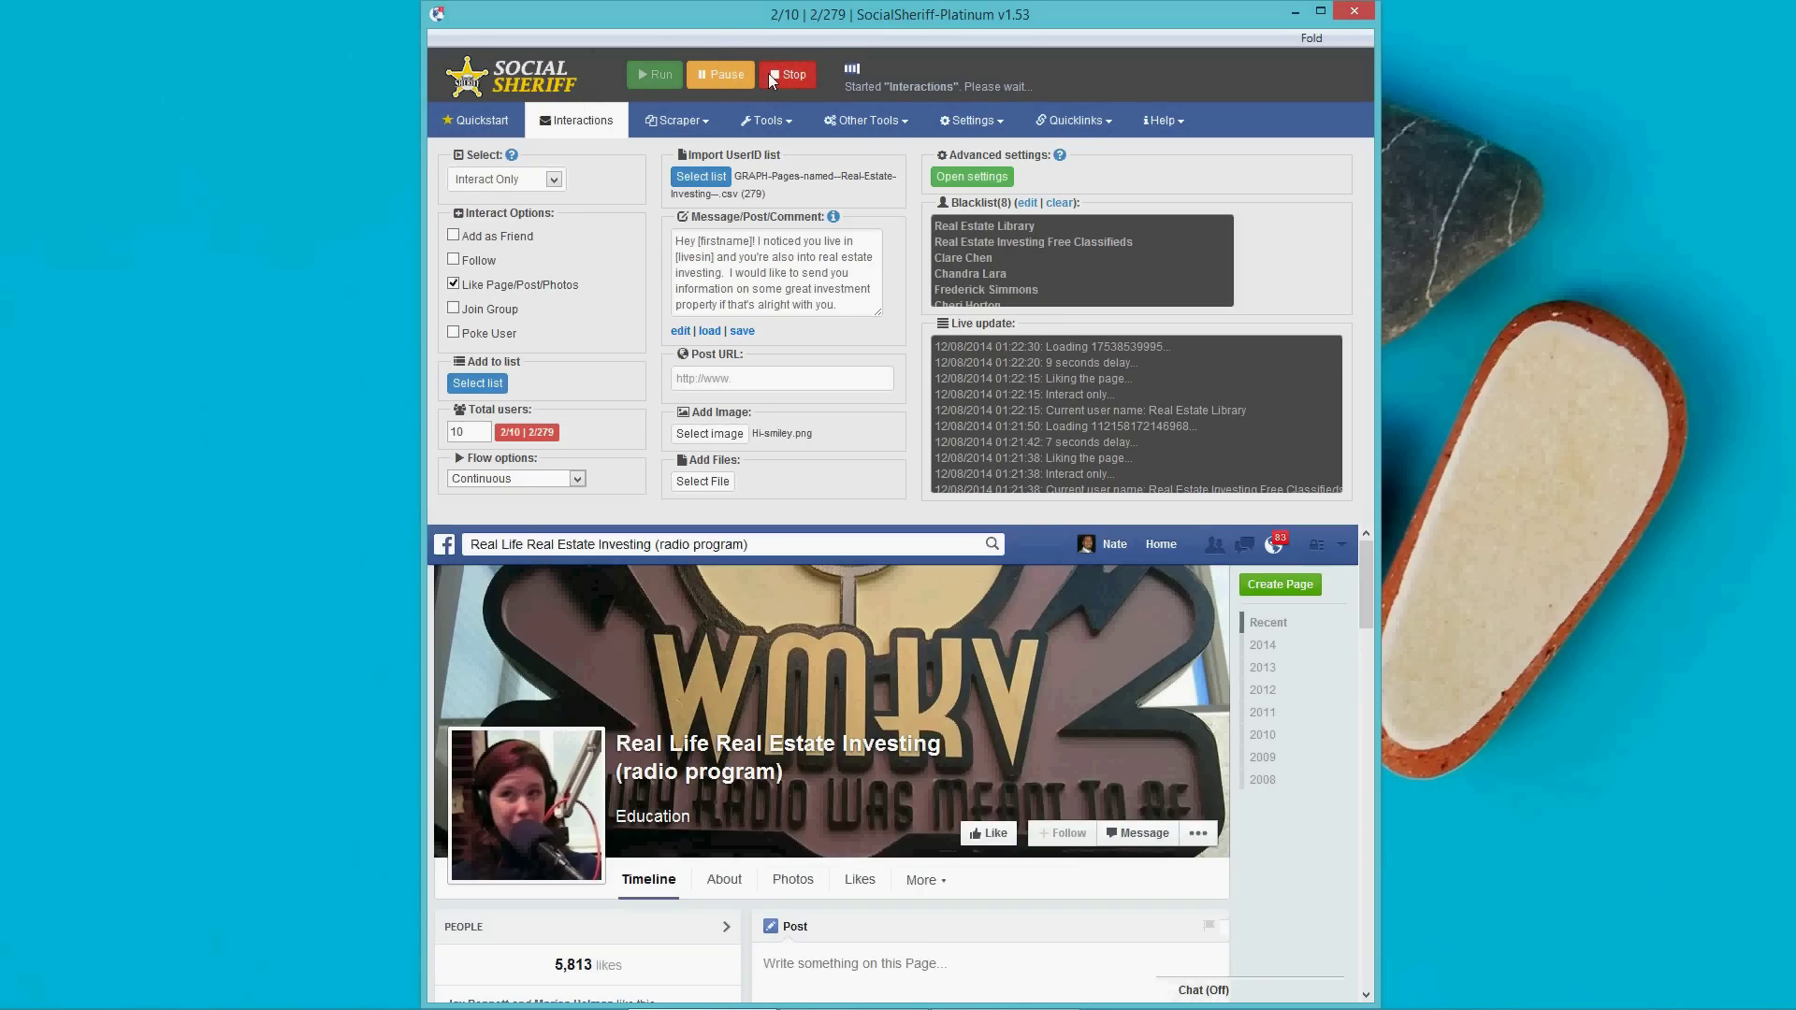
# Stop the page-liking run and set Interact Options to Join Group only, unticking Like Page/Post/Photos.
pyautogui.click(792, 76)
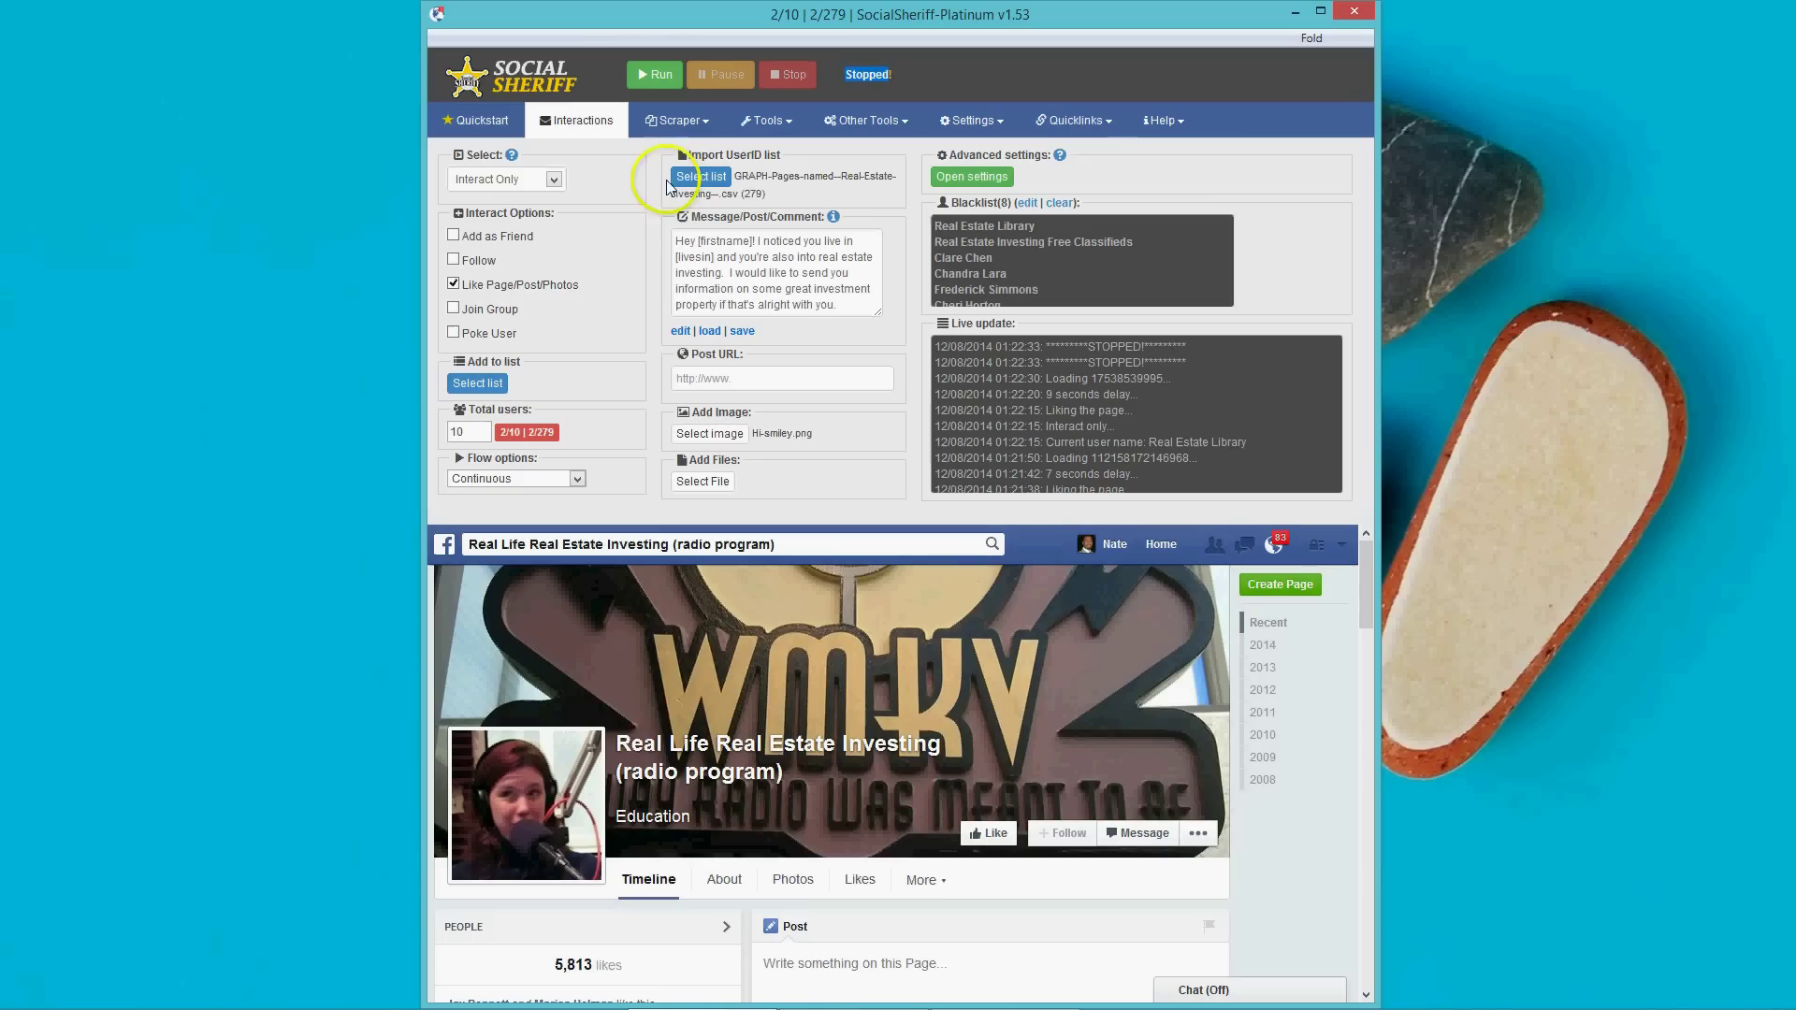
pyautogui.click(454, 312)
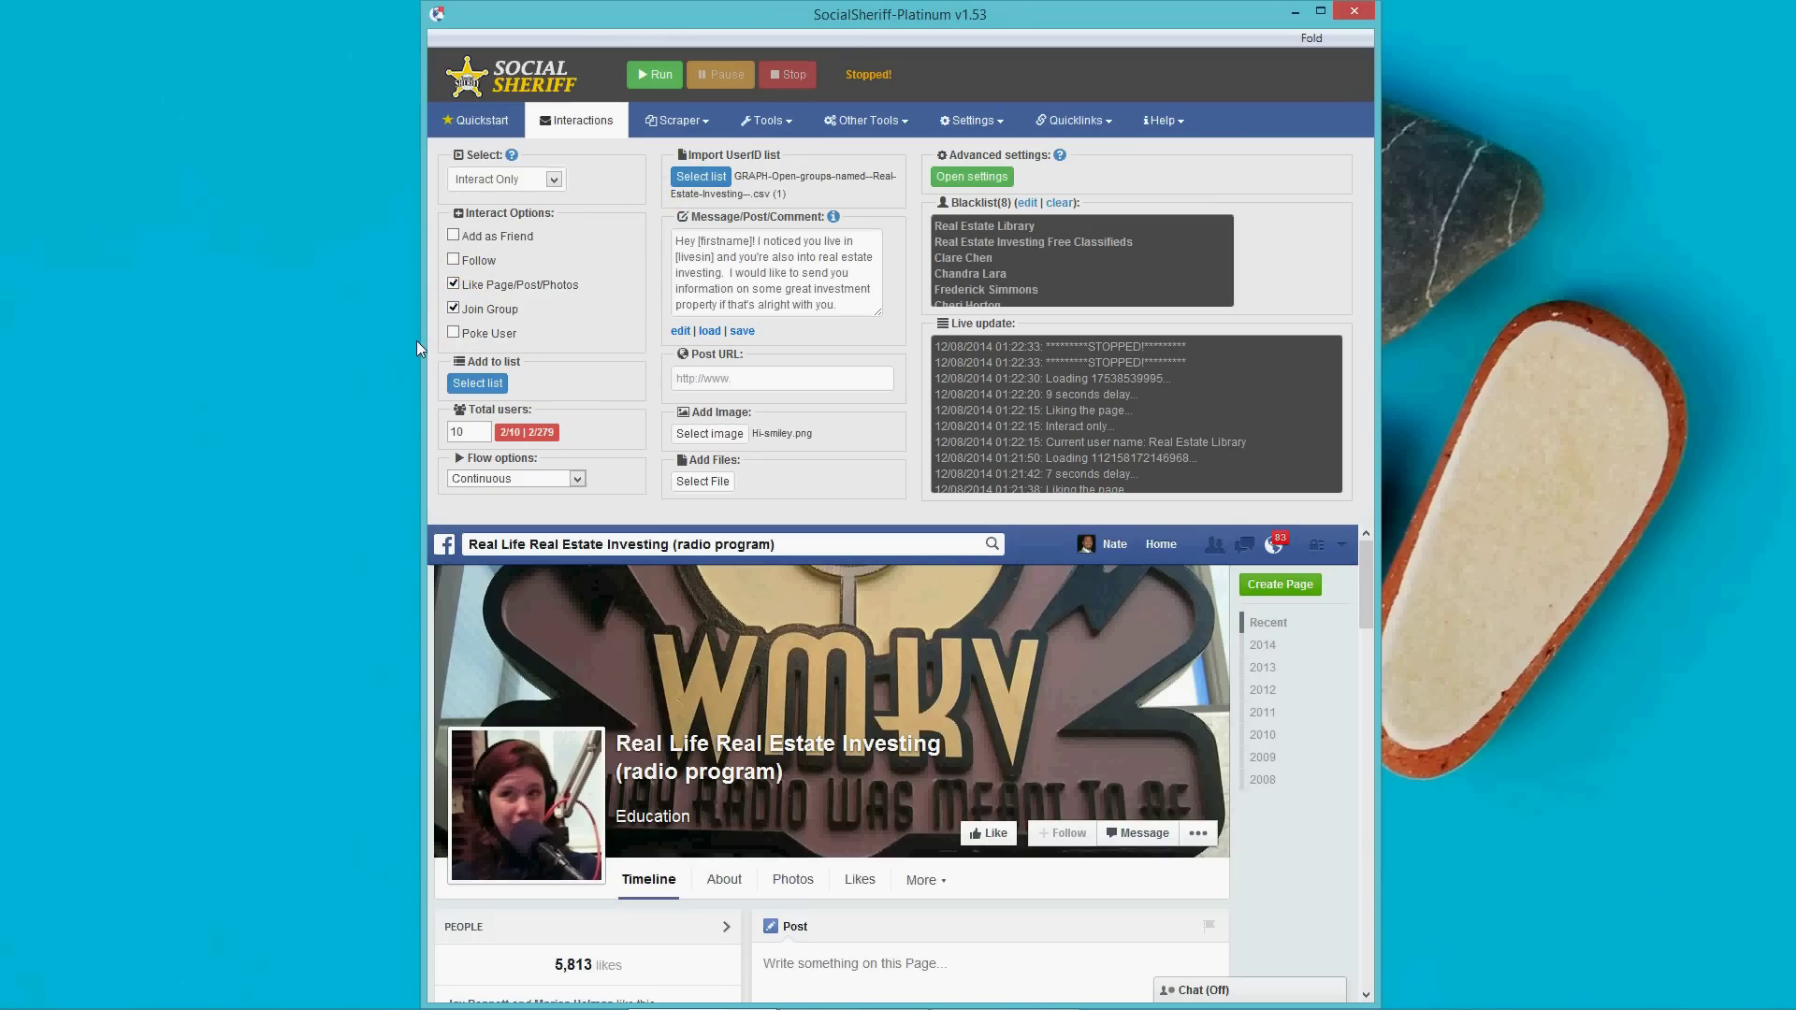
pyautogui.click(477, 285)
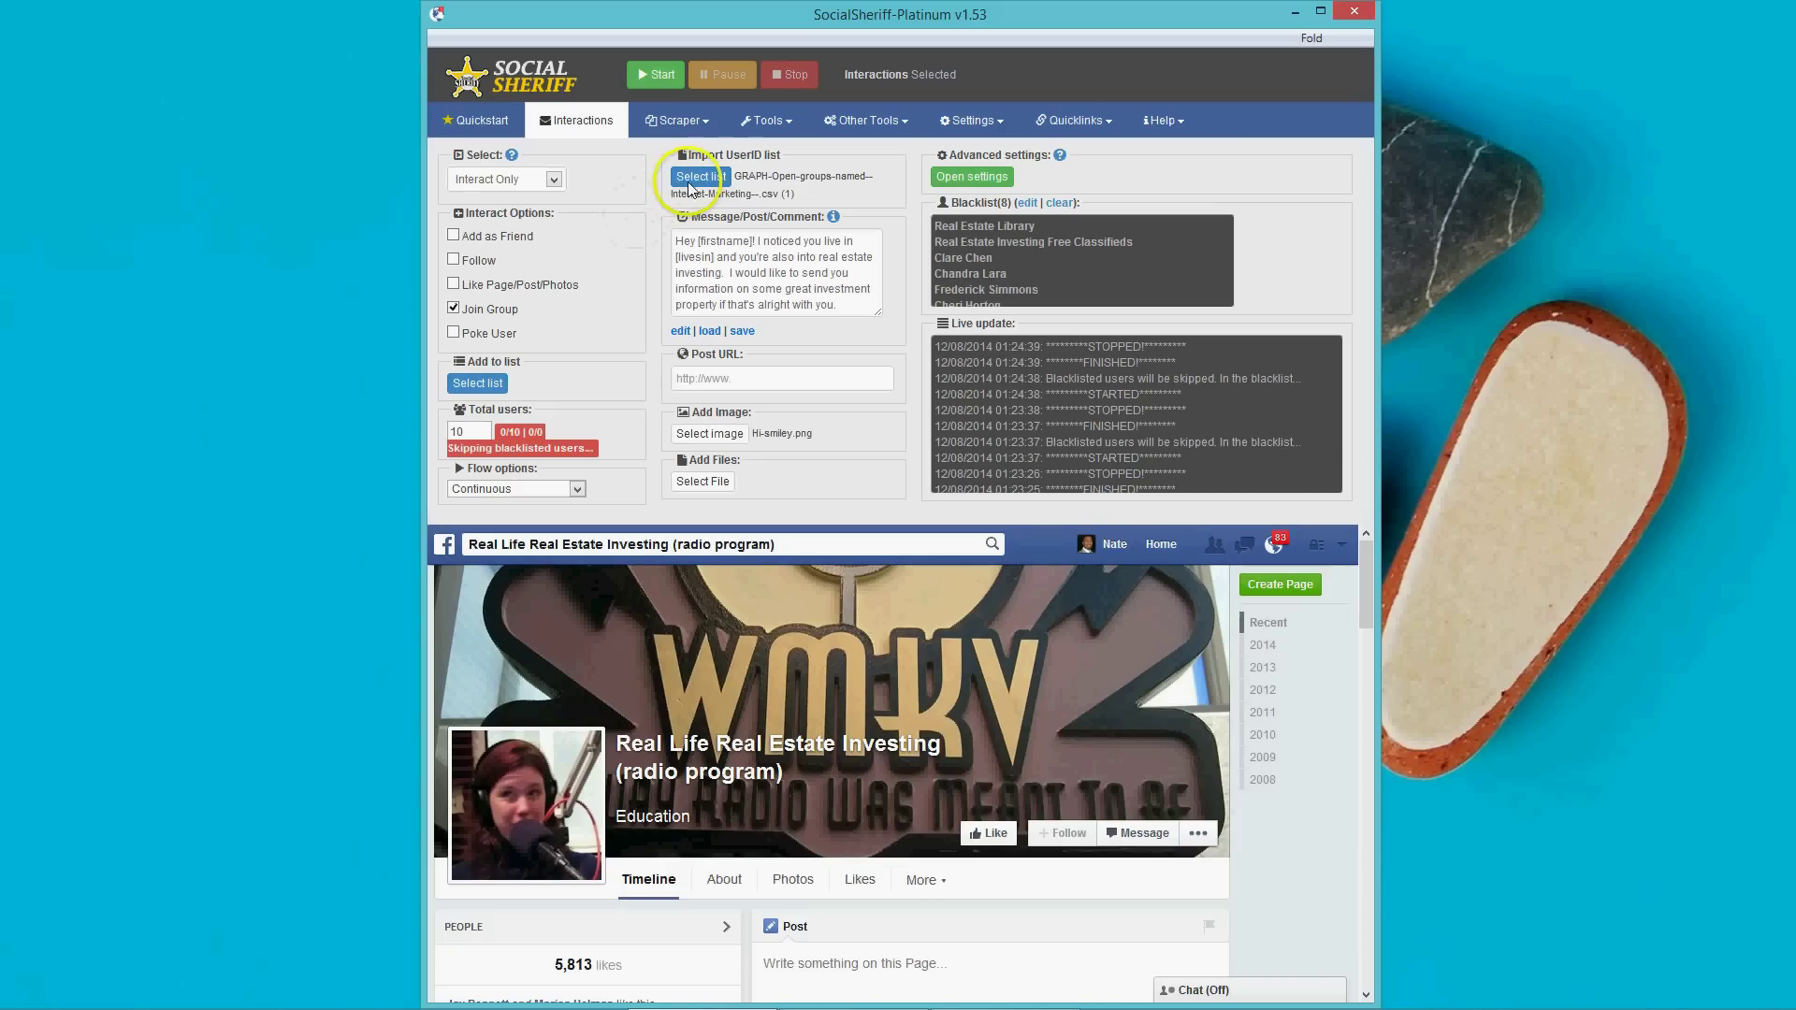
# Import internet marketing-OldSearch.csv (414 user IDs) as the user ID list.
pyautogui.click(697, 179)
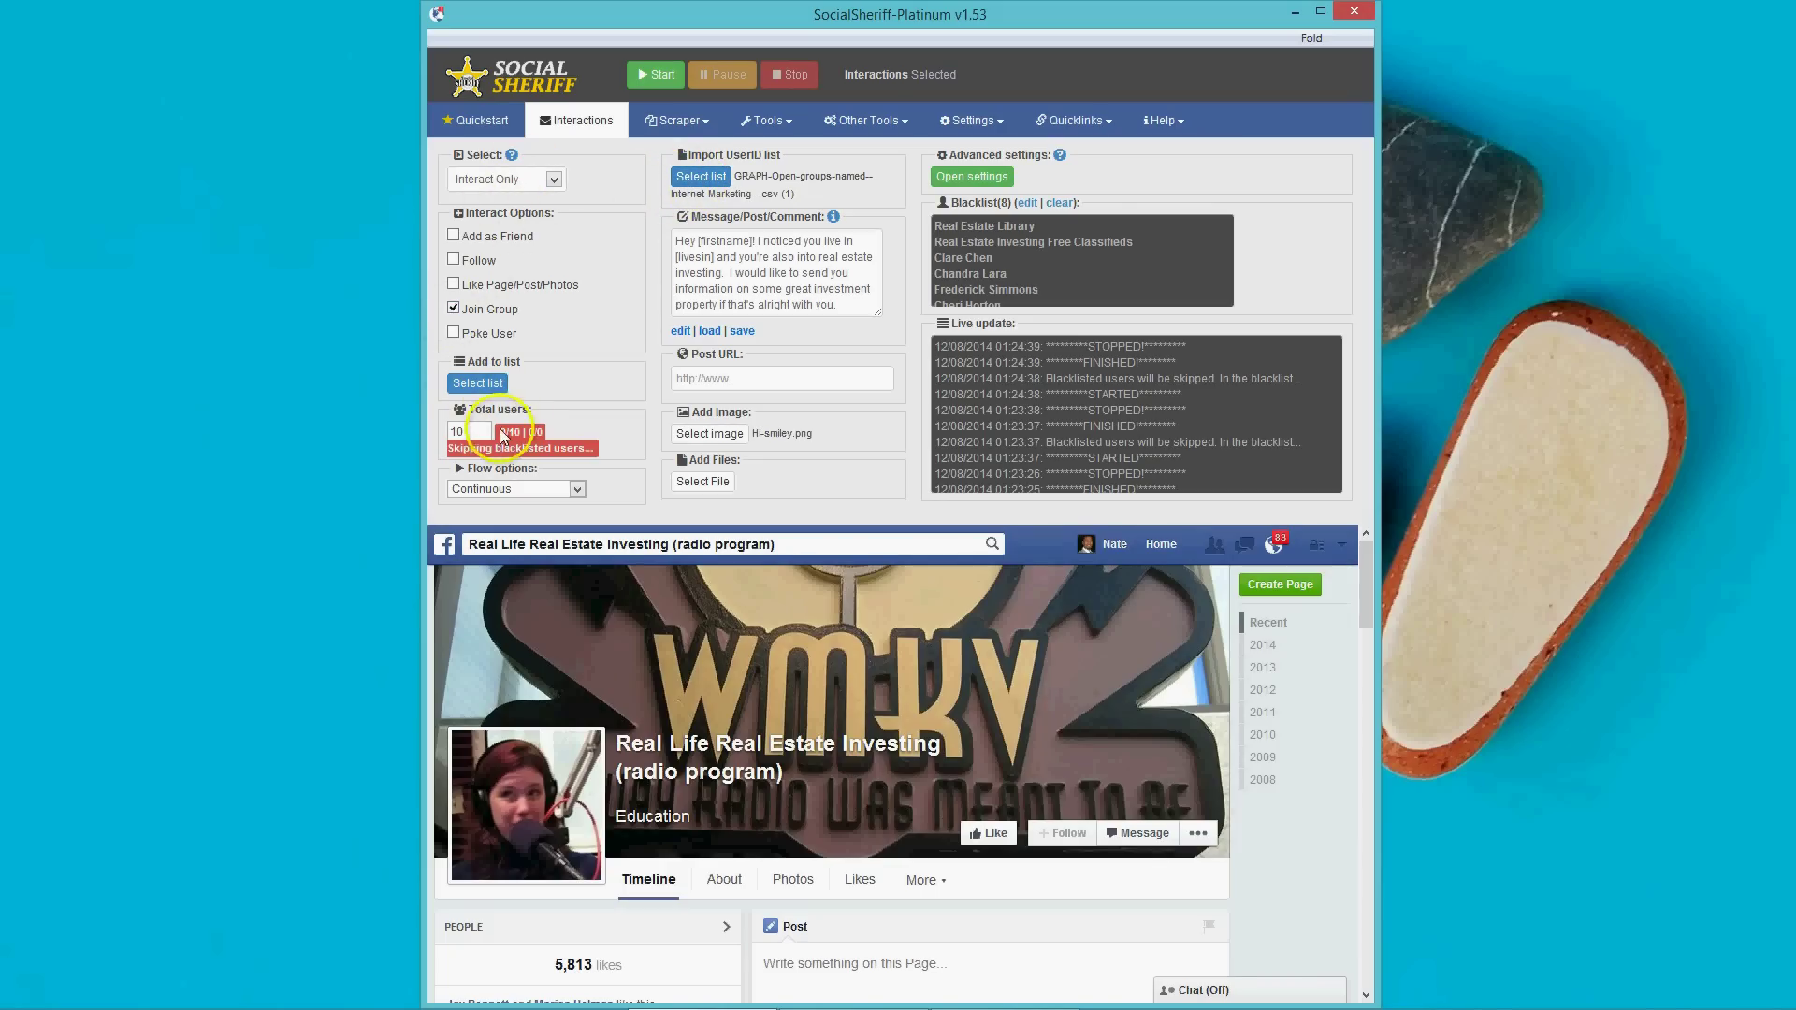
pyautogui.click(694, 176)
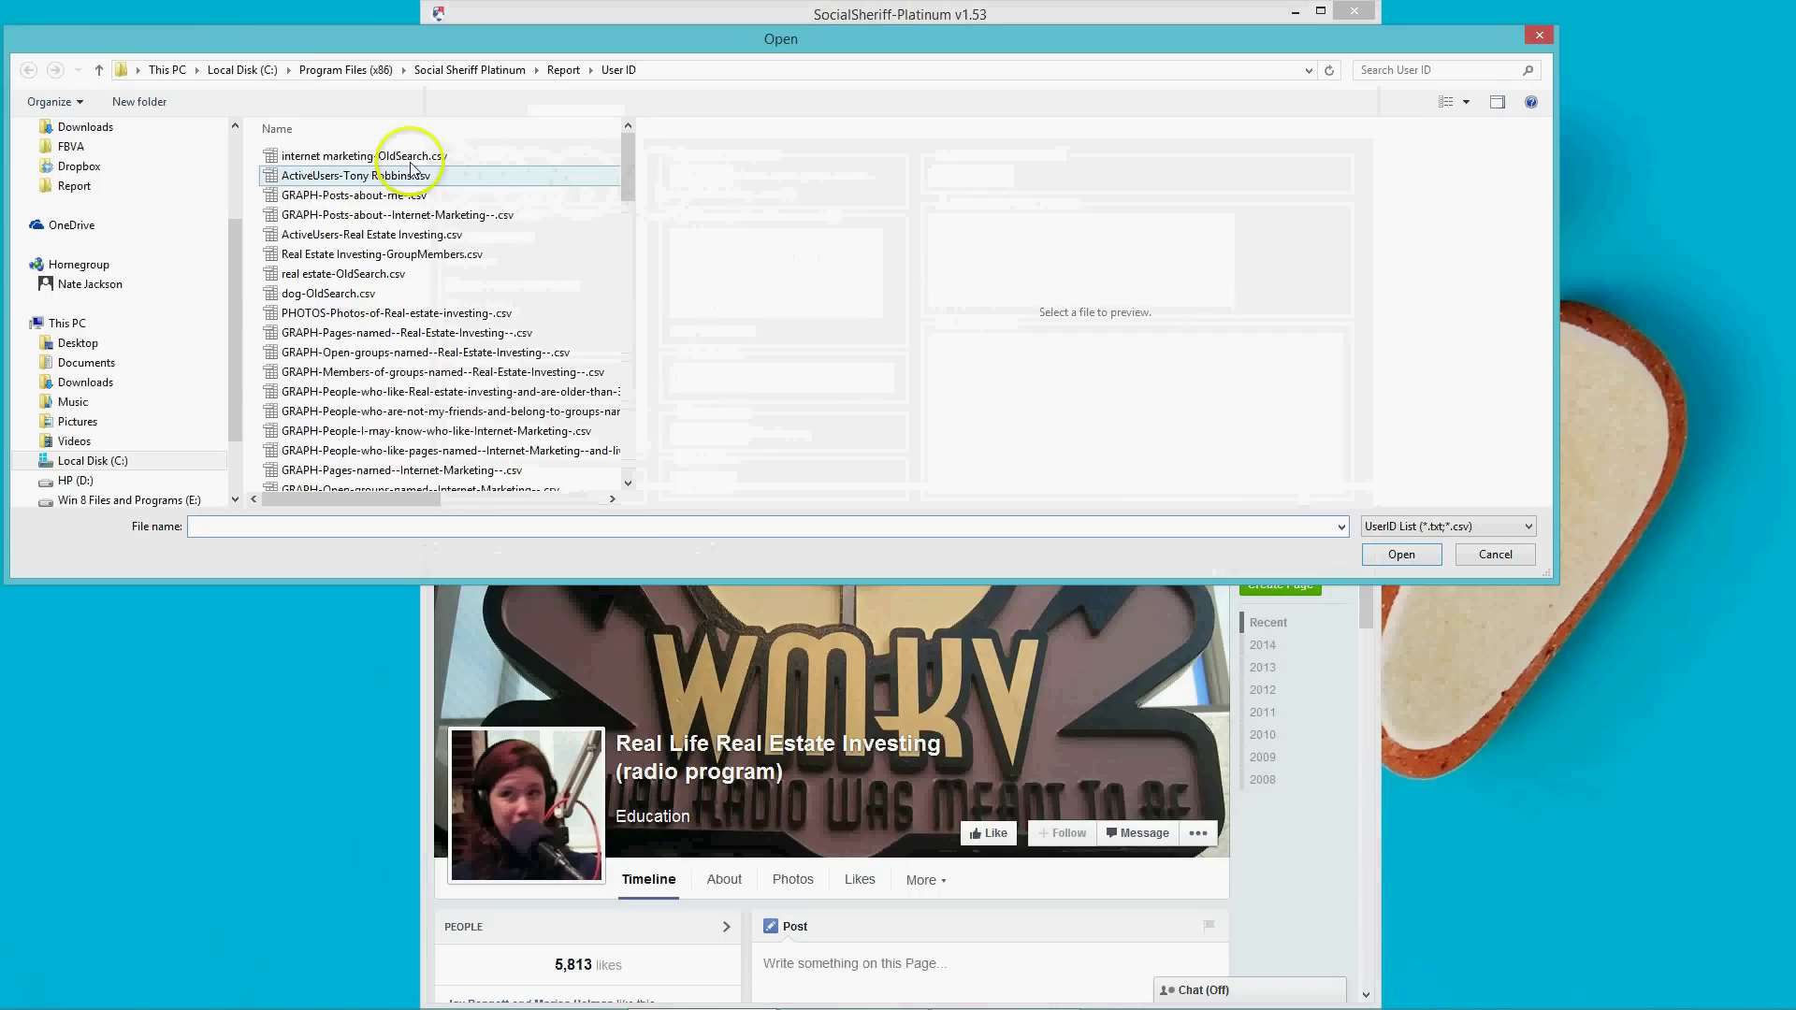
pyautogui.doubleClick(391, 157)
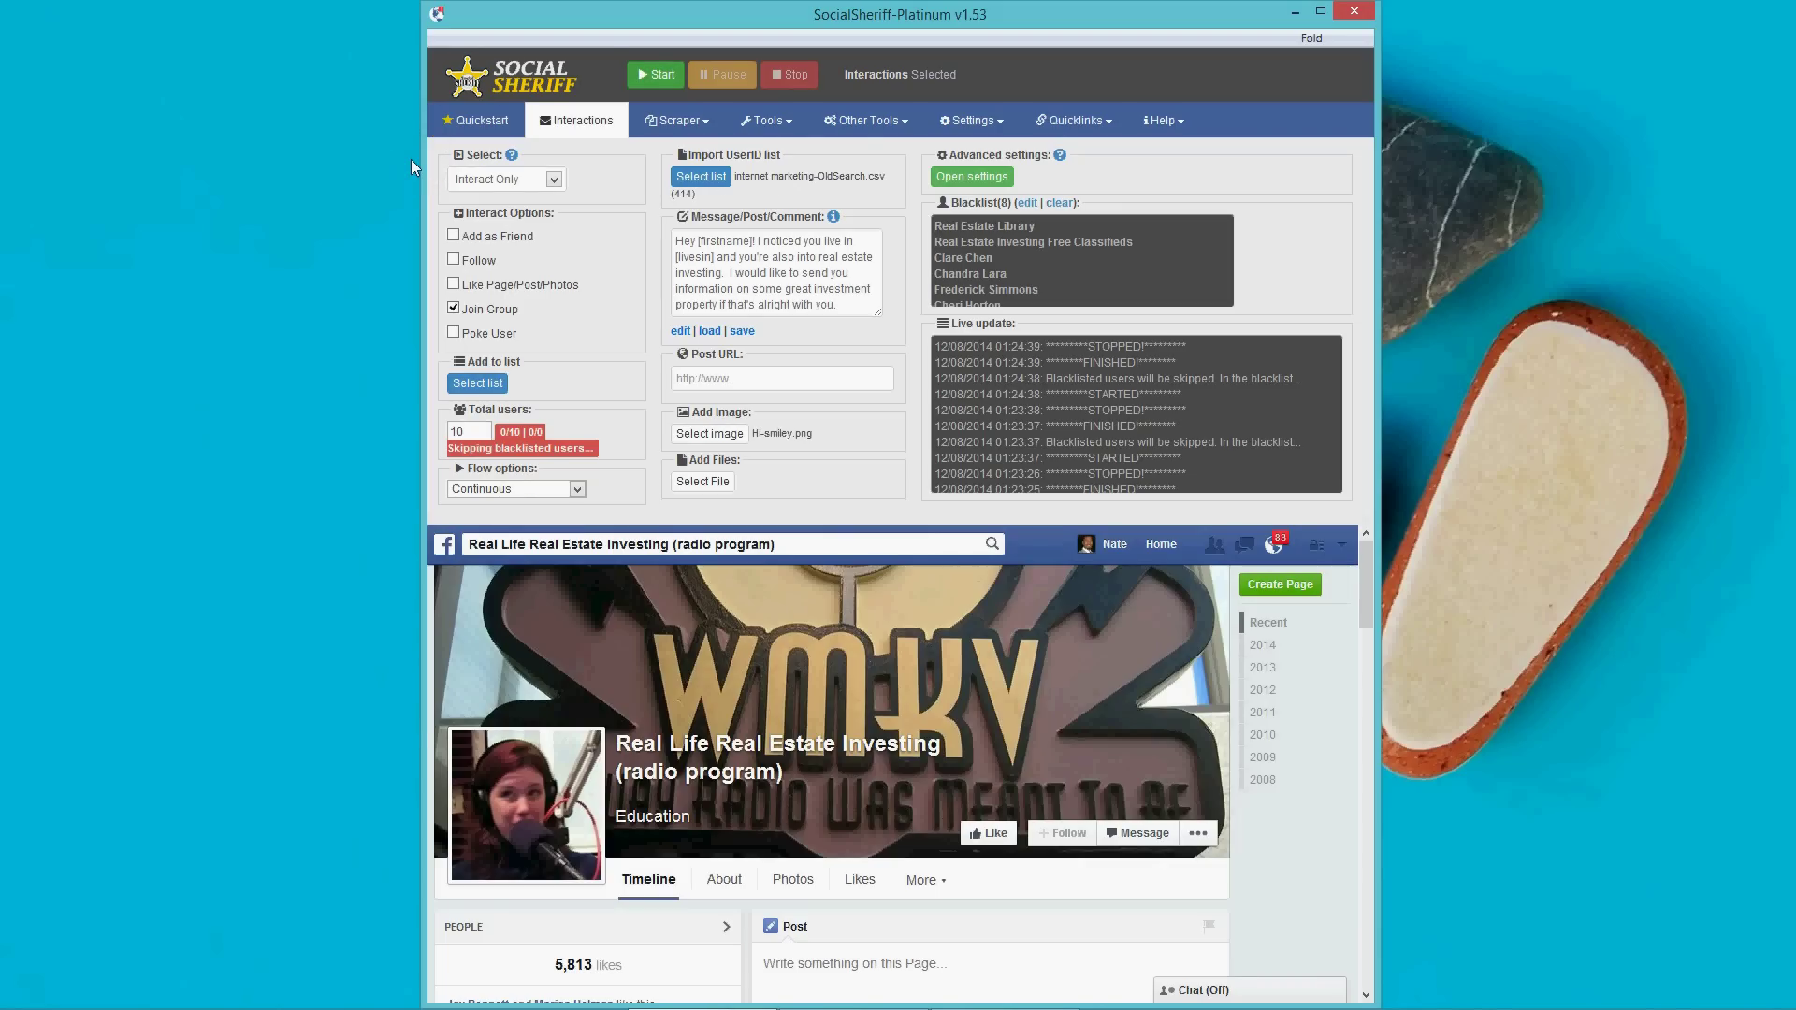
# Run the Join Group interaction on the internet marketing list, stopping it at 1/10.
pyautogui.click(655, 74)
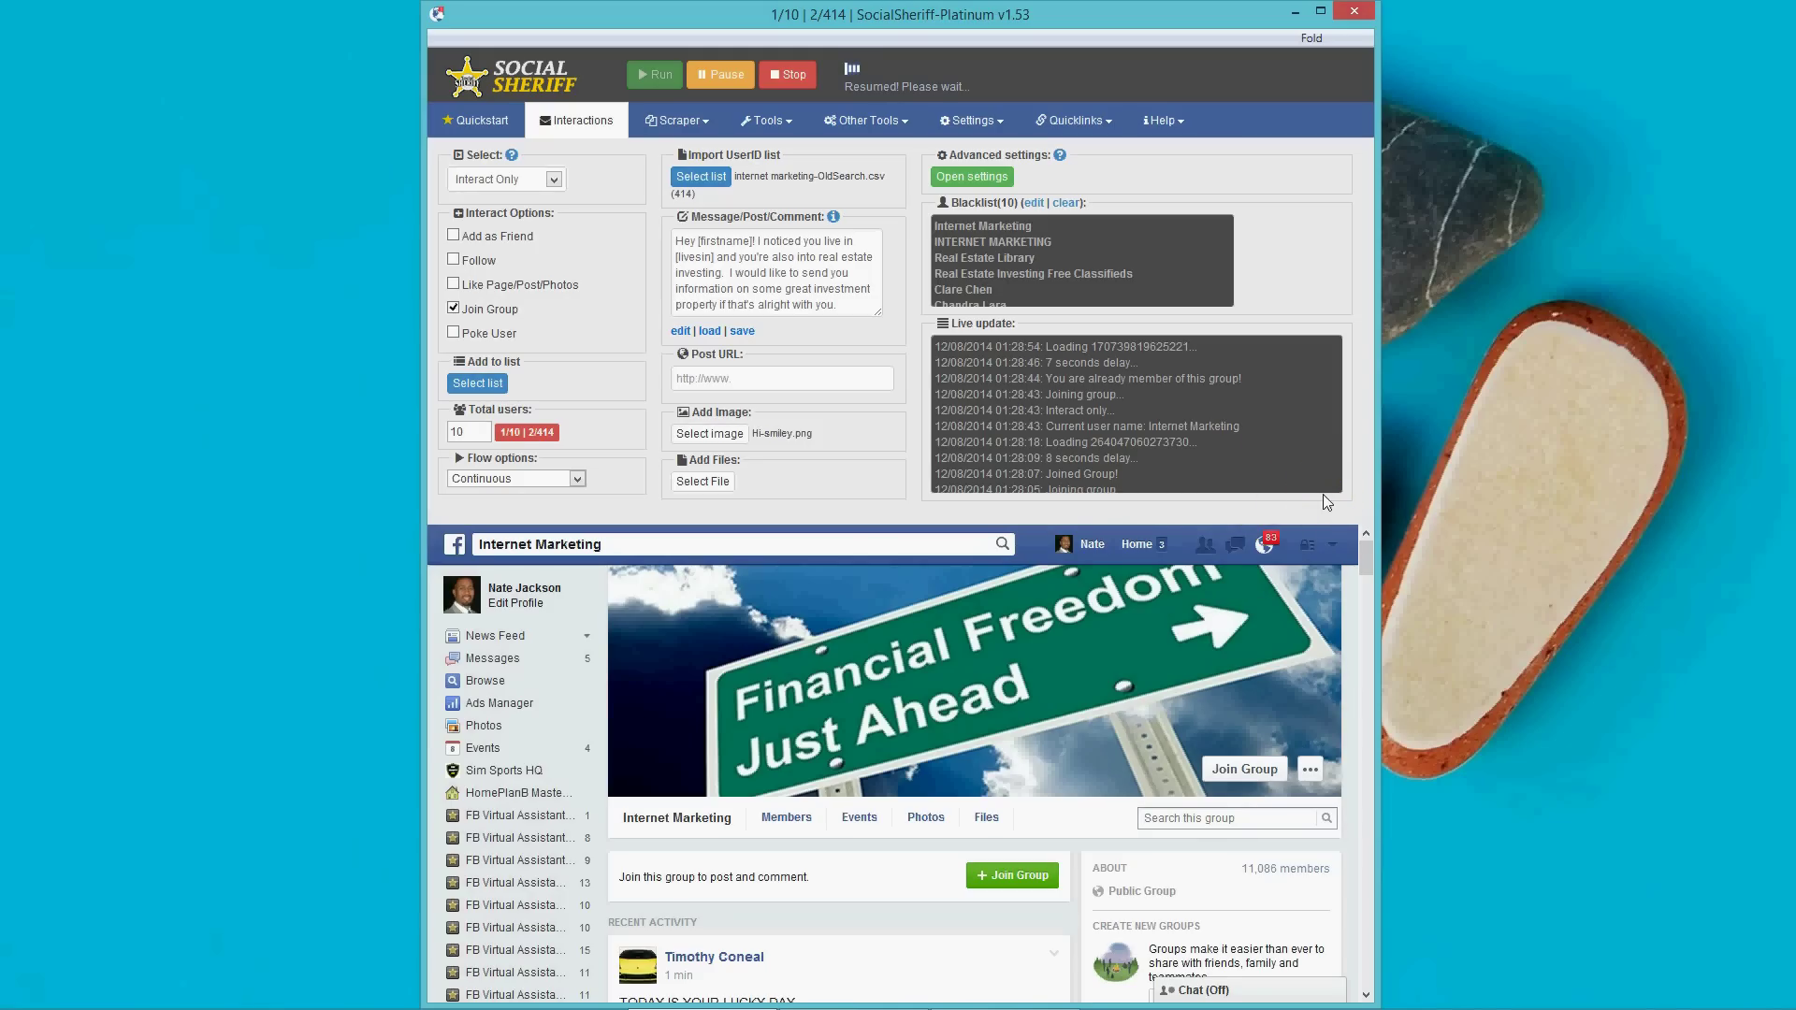
pyautogui.click(1358, 585)
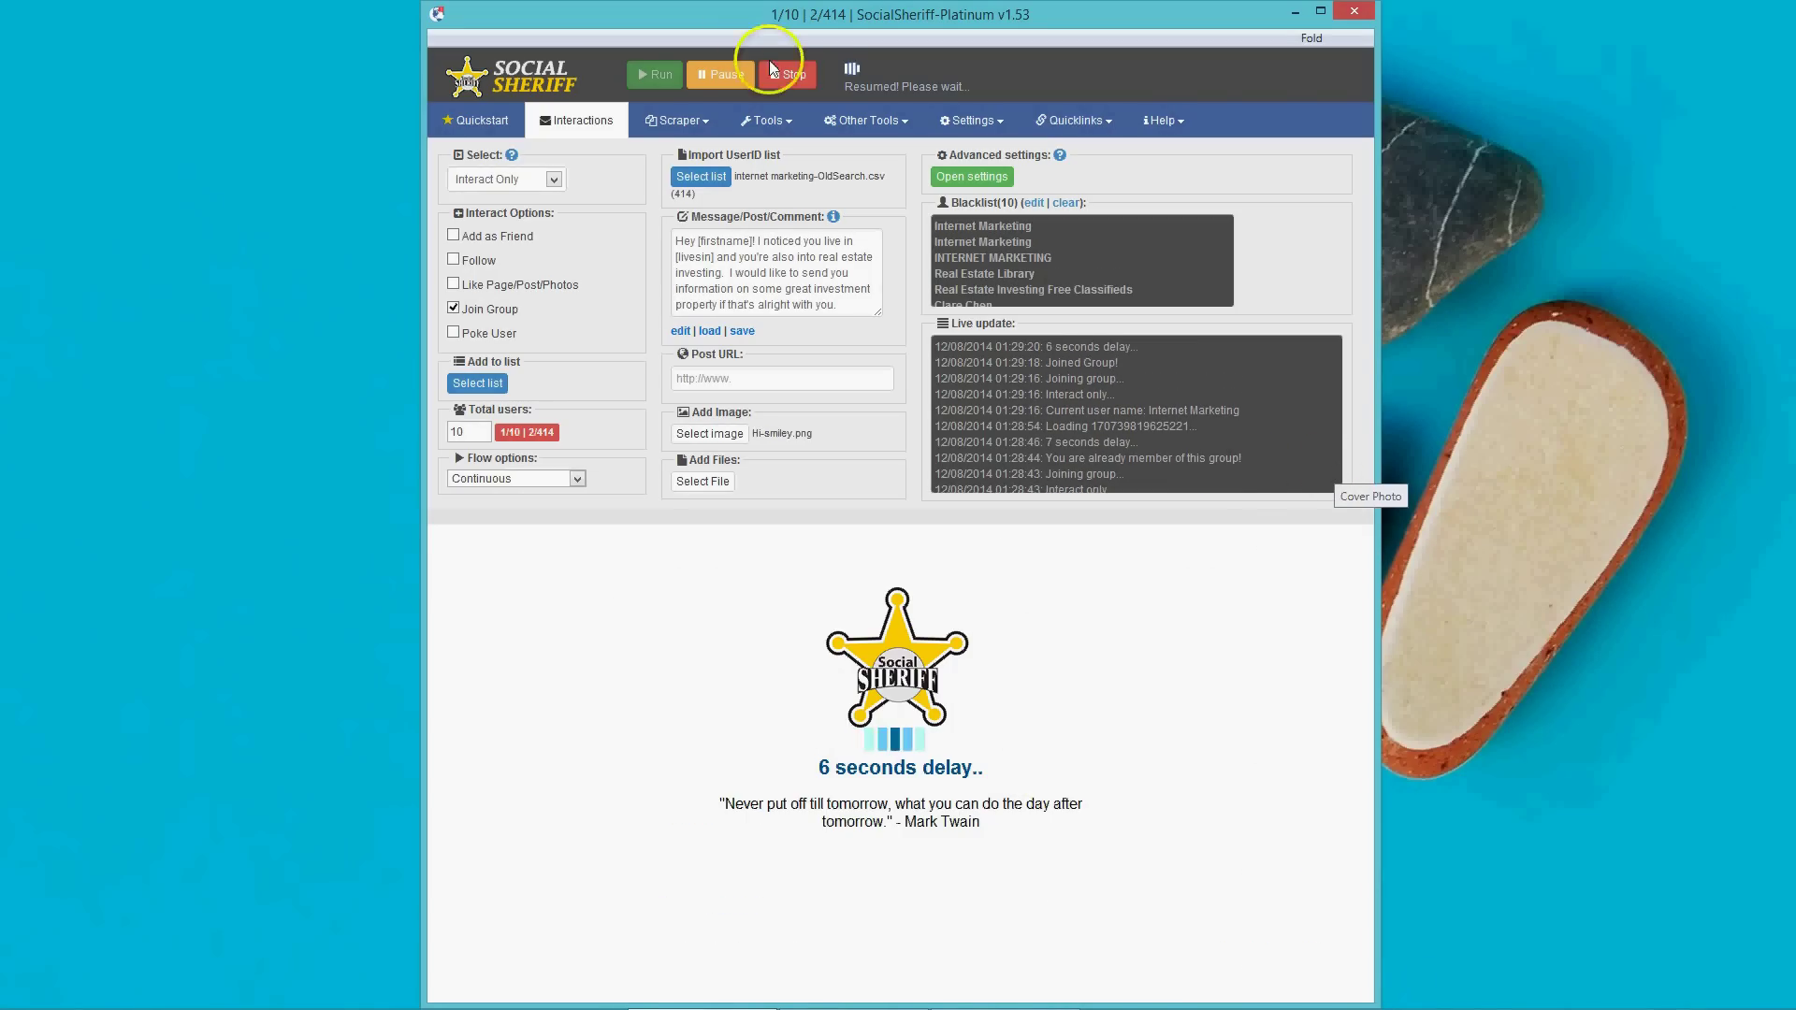
pyautogui.click(777, 71)
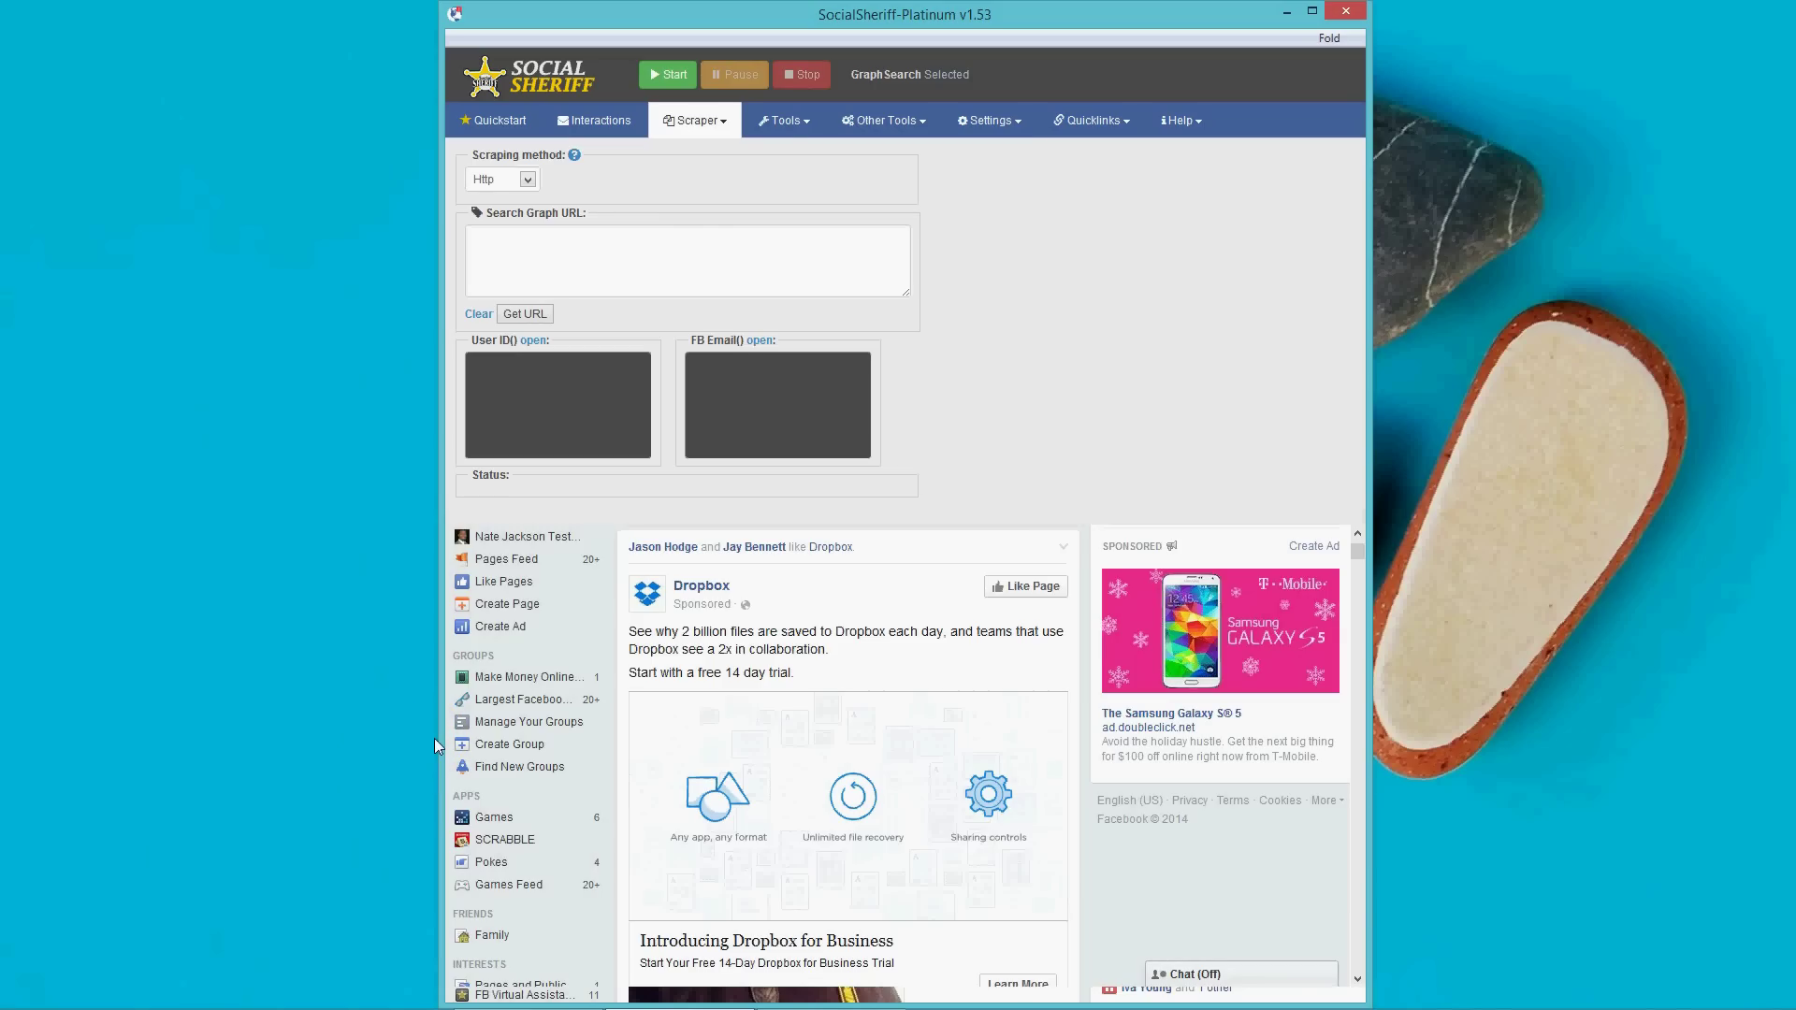
# Switch the scraper type to Search Graph.
pyautogui.click(697, 120)
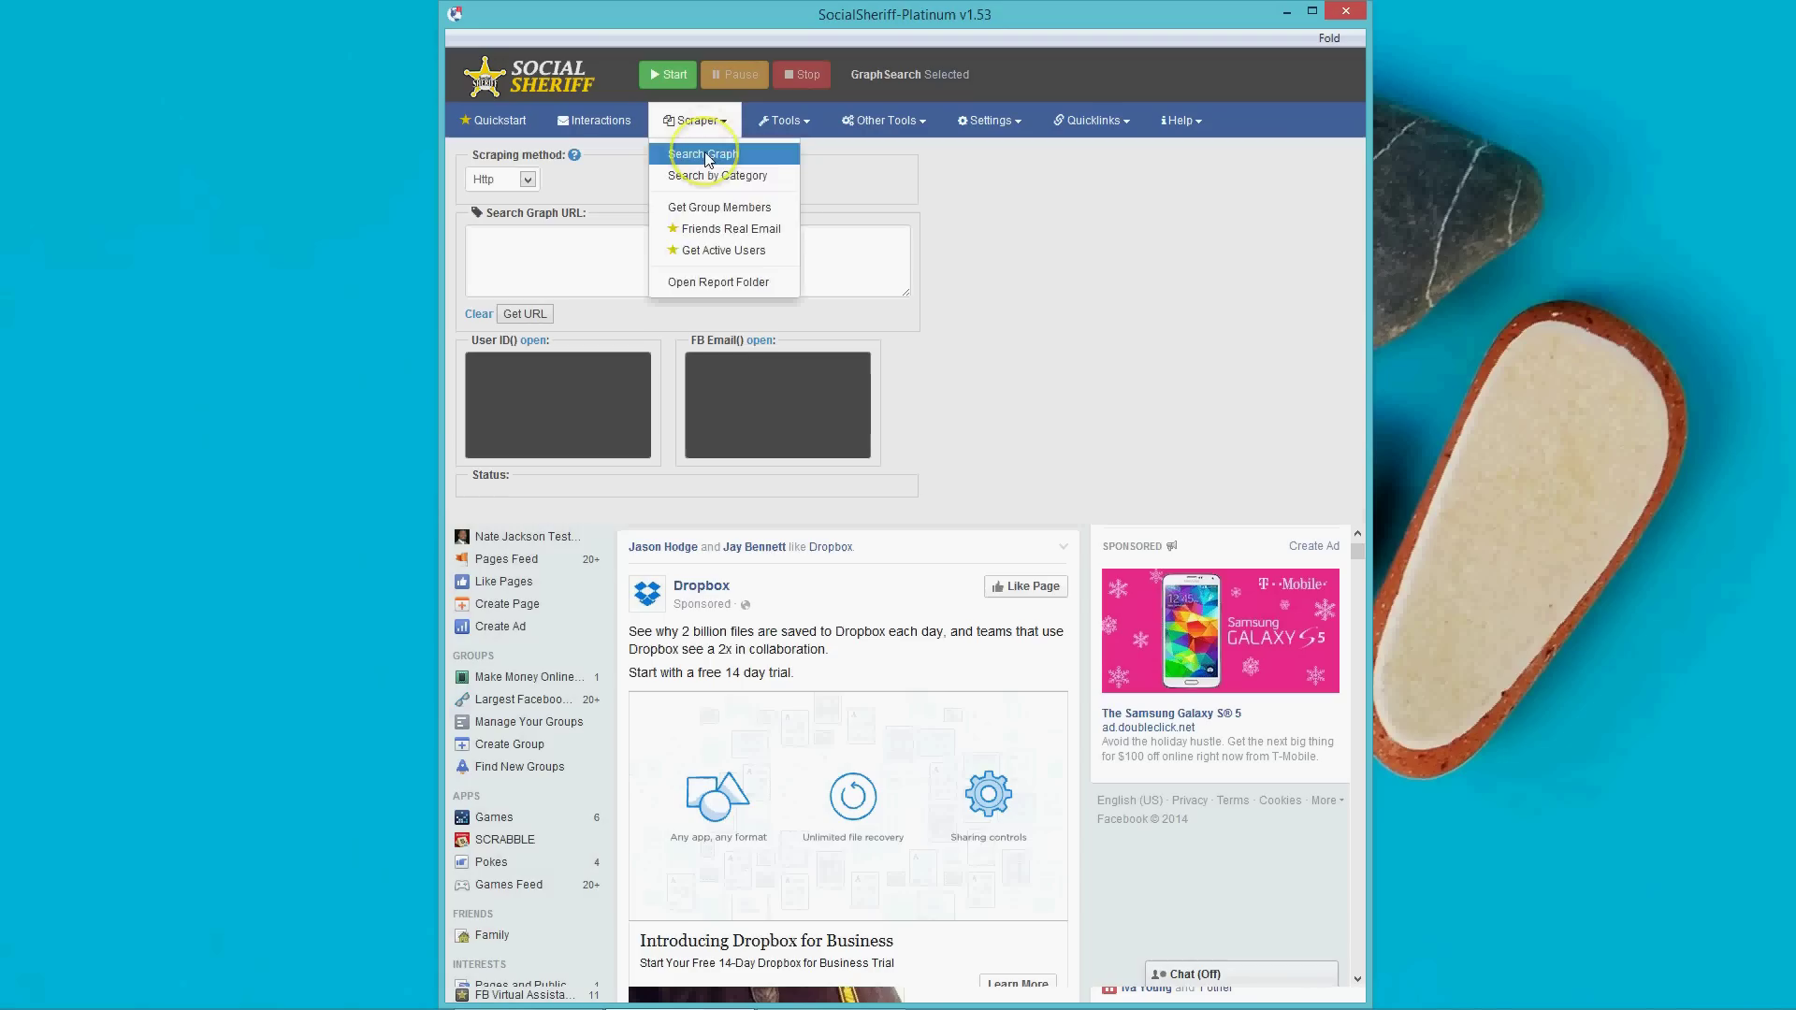
pyautogui.click(706, 155)
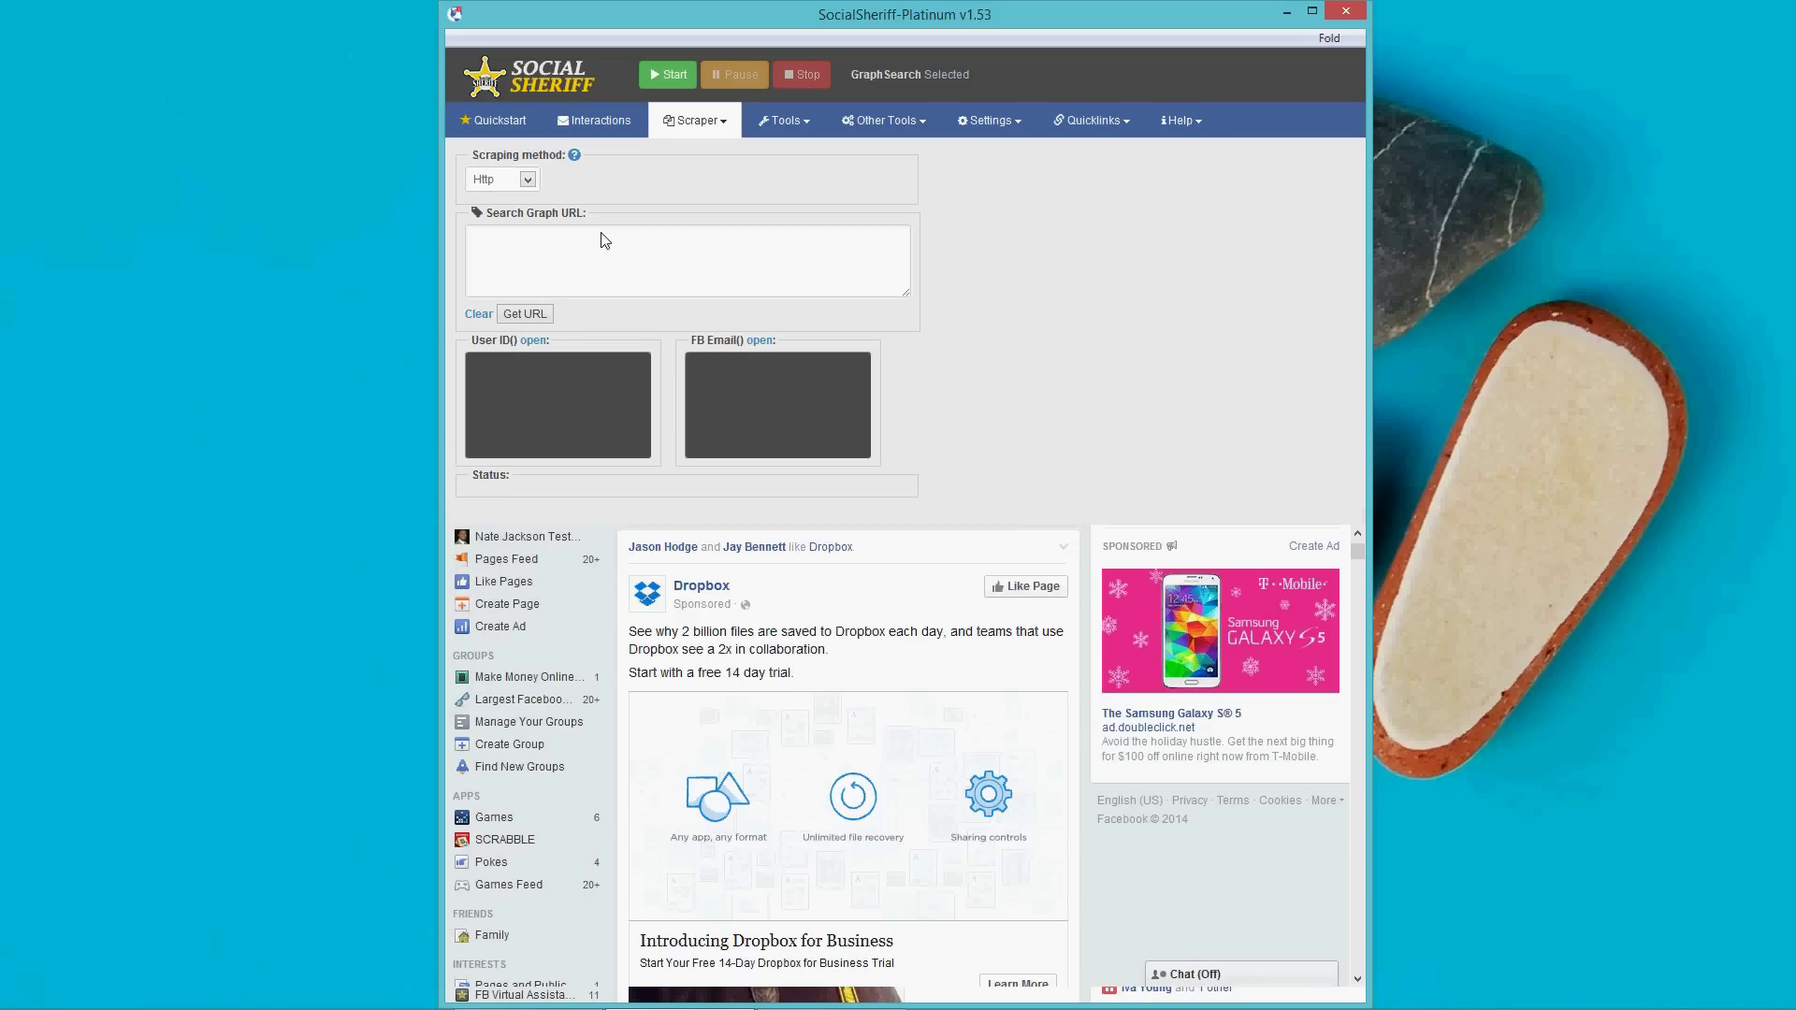
# Search Facebook for 'people interested in real estate investing' and choose the Real estate investing suggestion.
pyautogui.moveTo(1364, 546); pyautogui.dragTo(1361, 513)
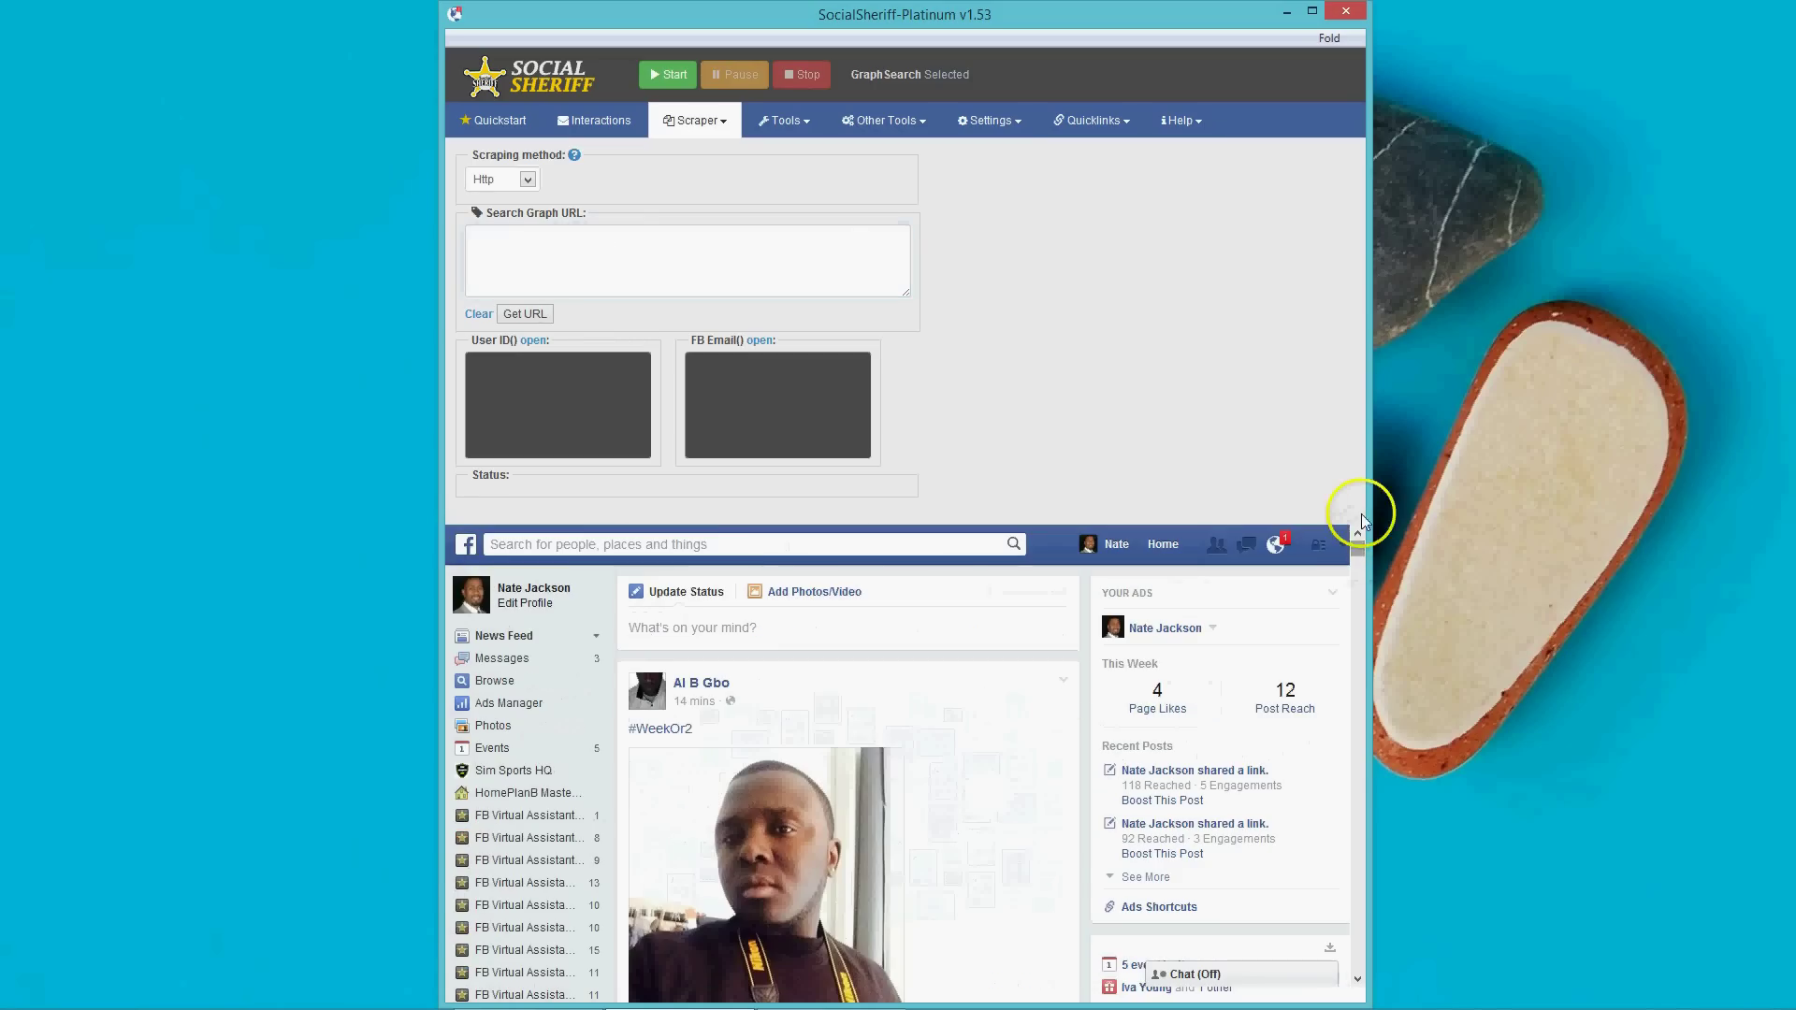
pyautogui.click(735, 548)
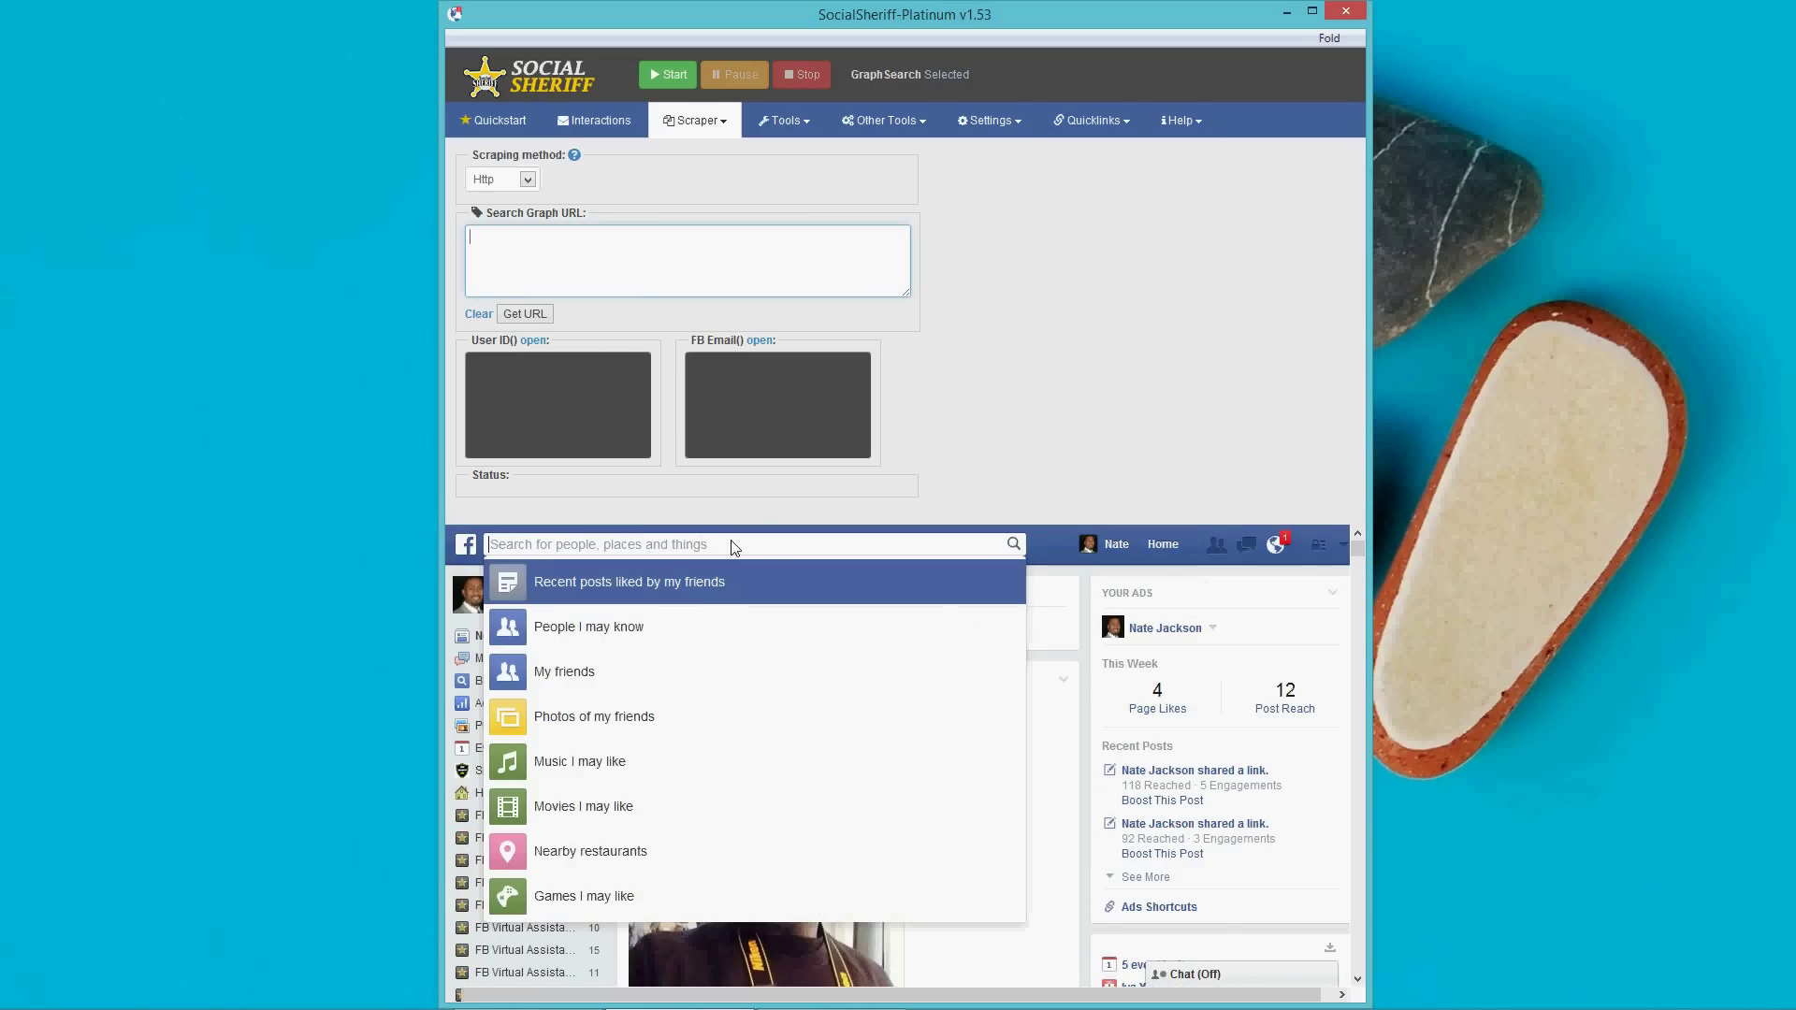
pyautogui.write('peop')
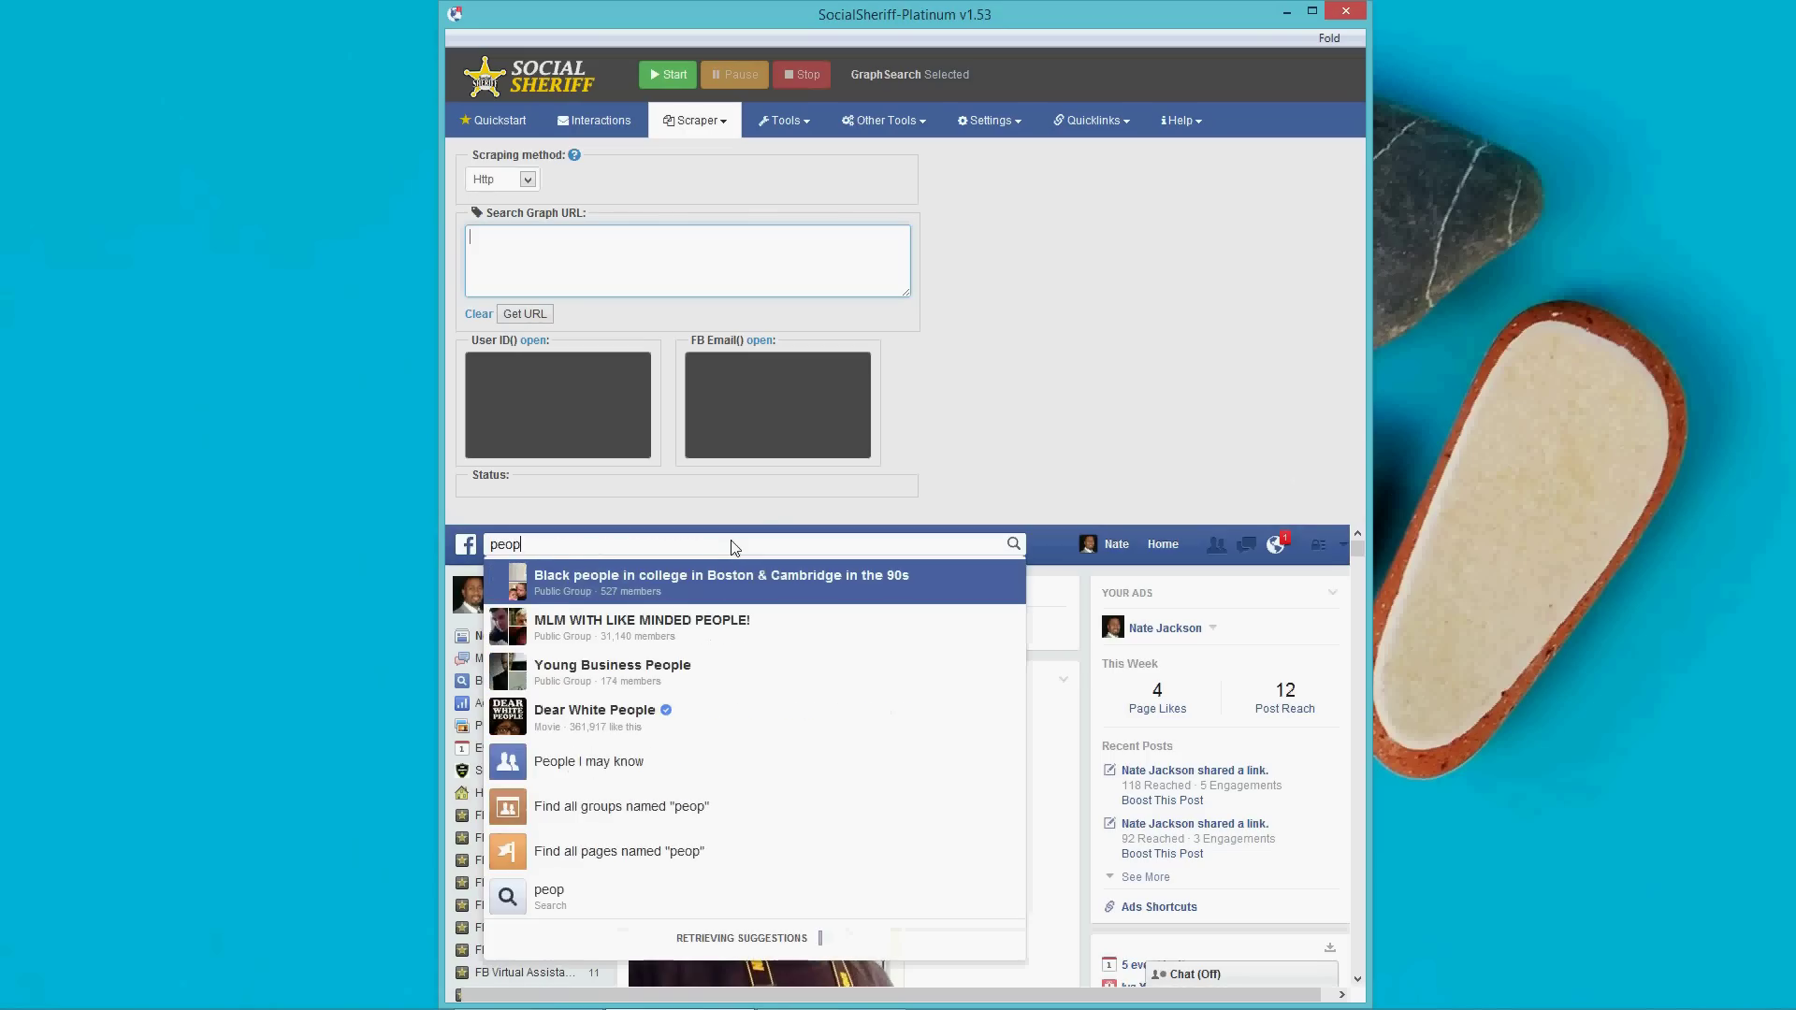
pyautogui.write('le intere')
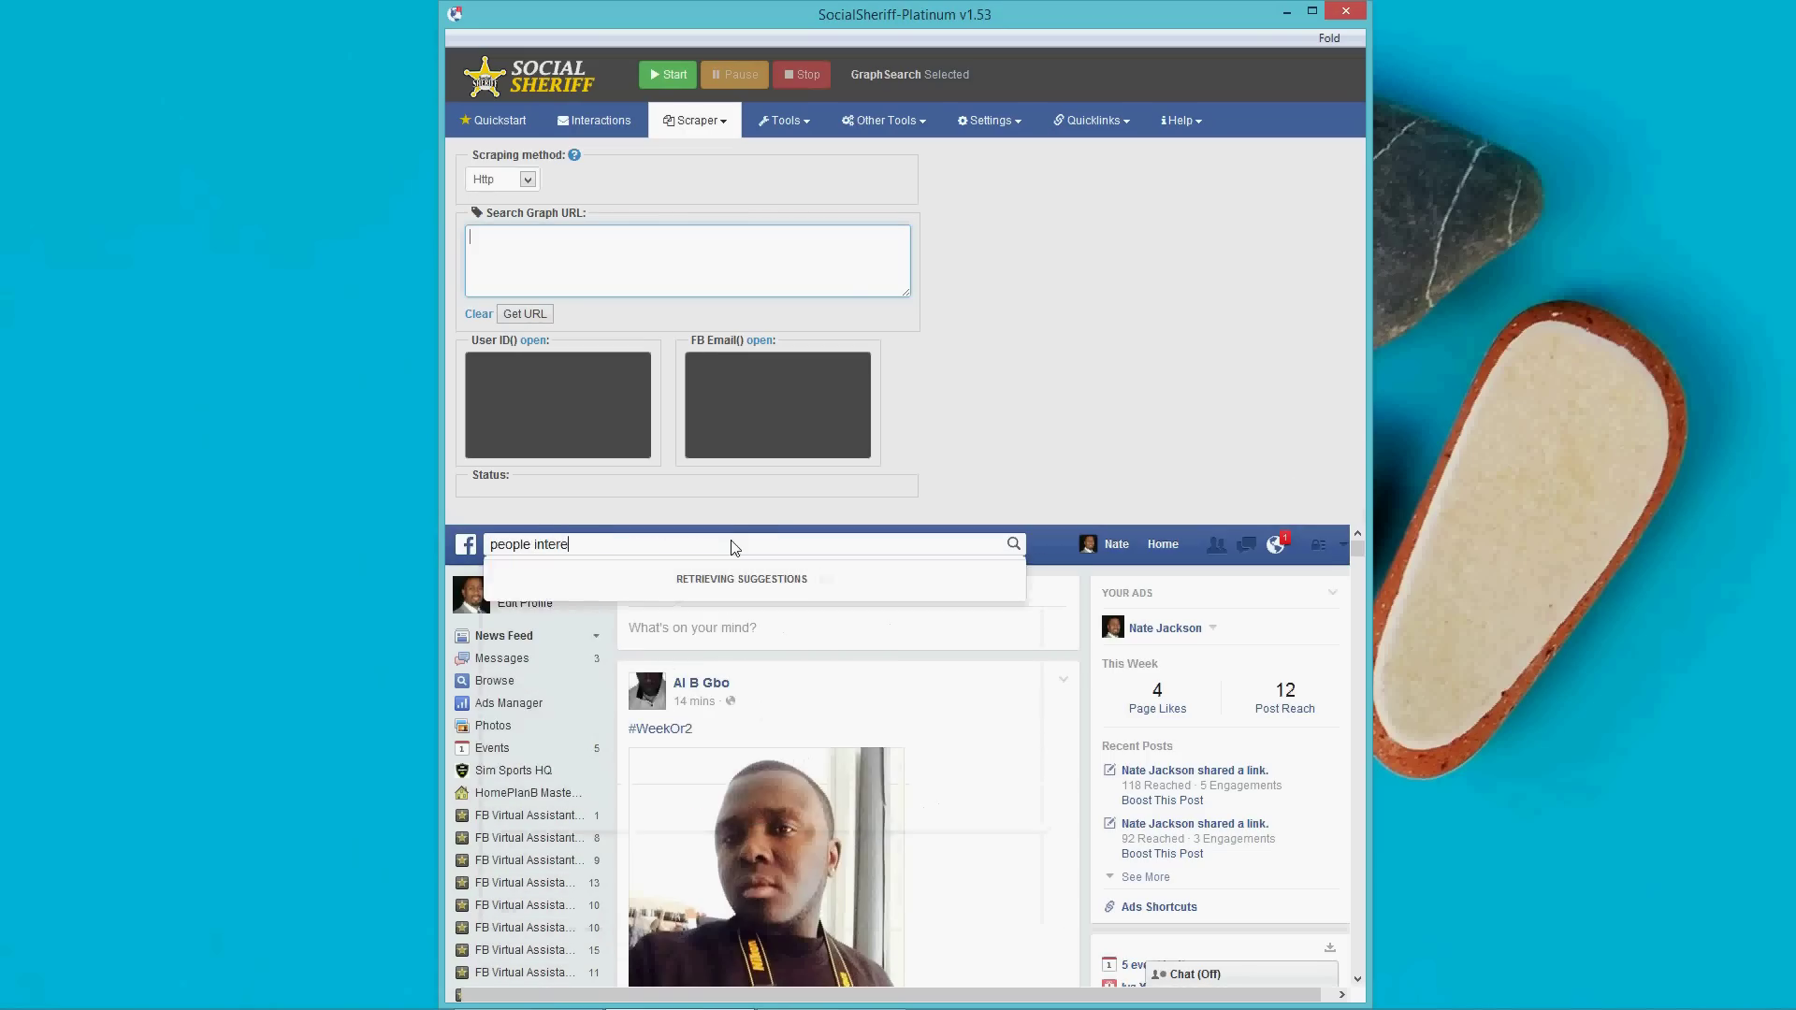
pyautogui.write('sted in re')
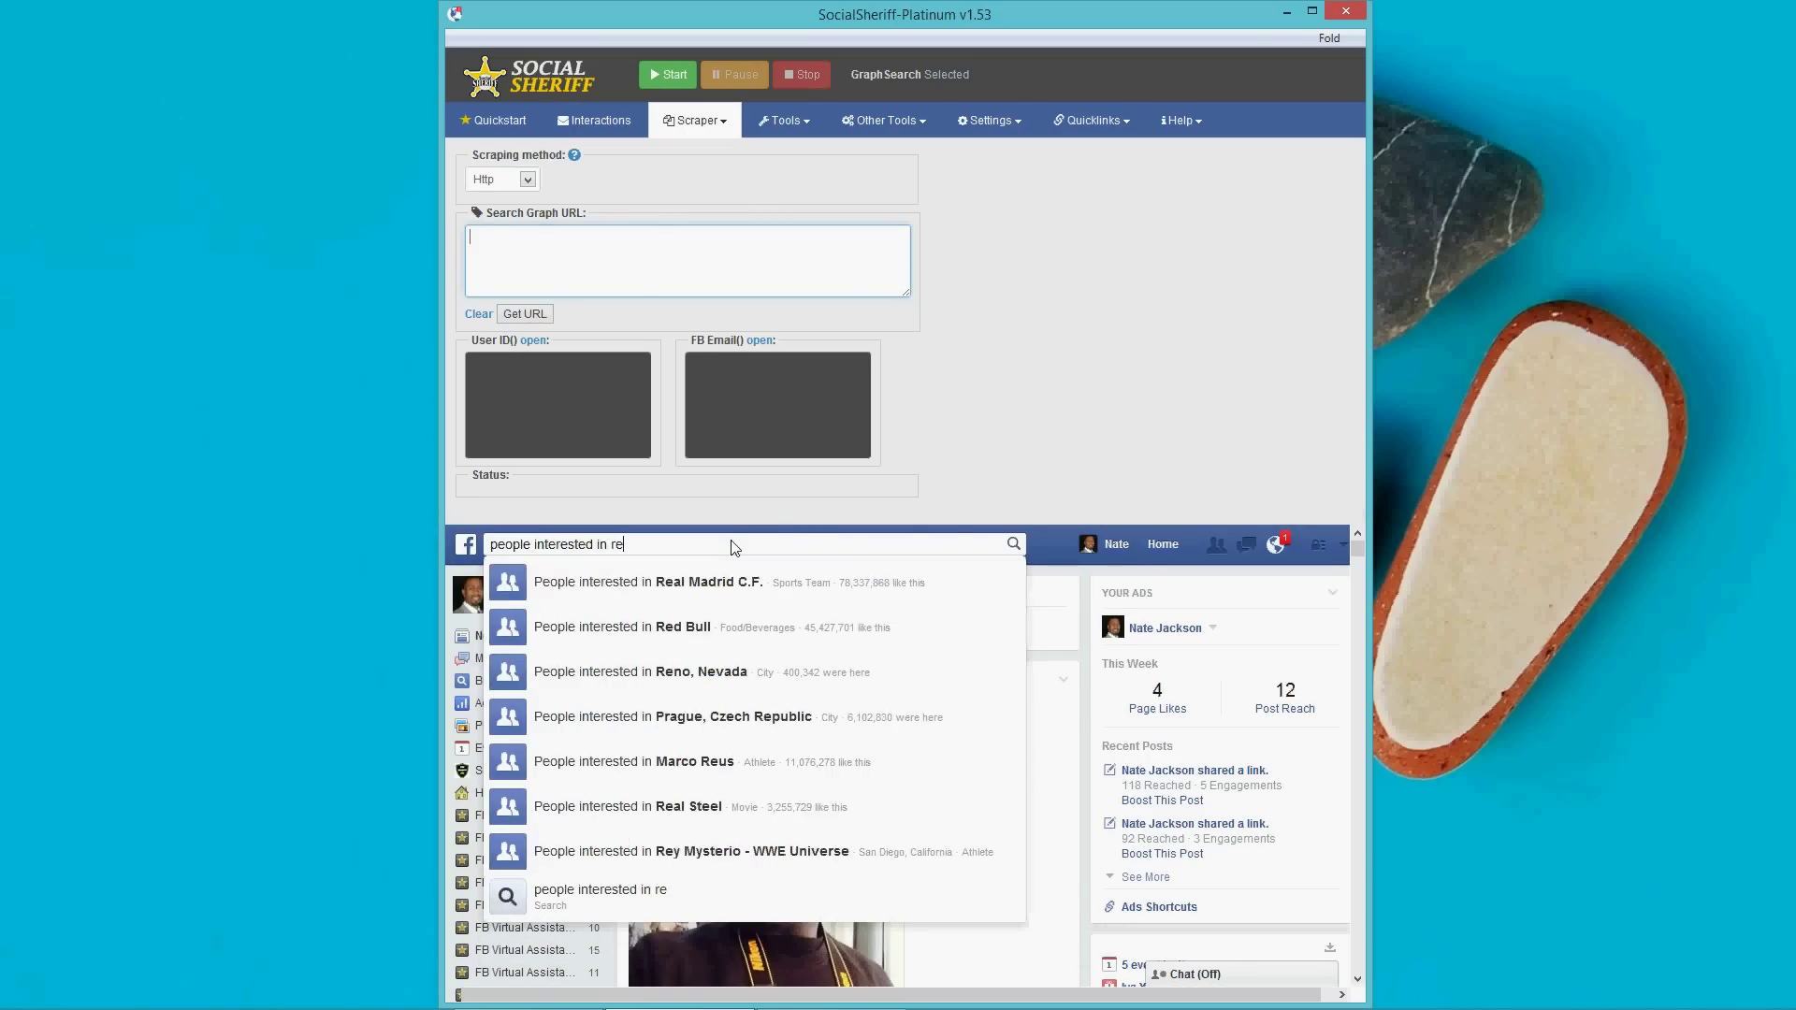
pyautogui.write('al est')
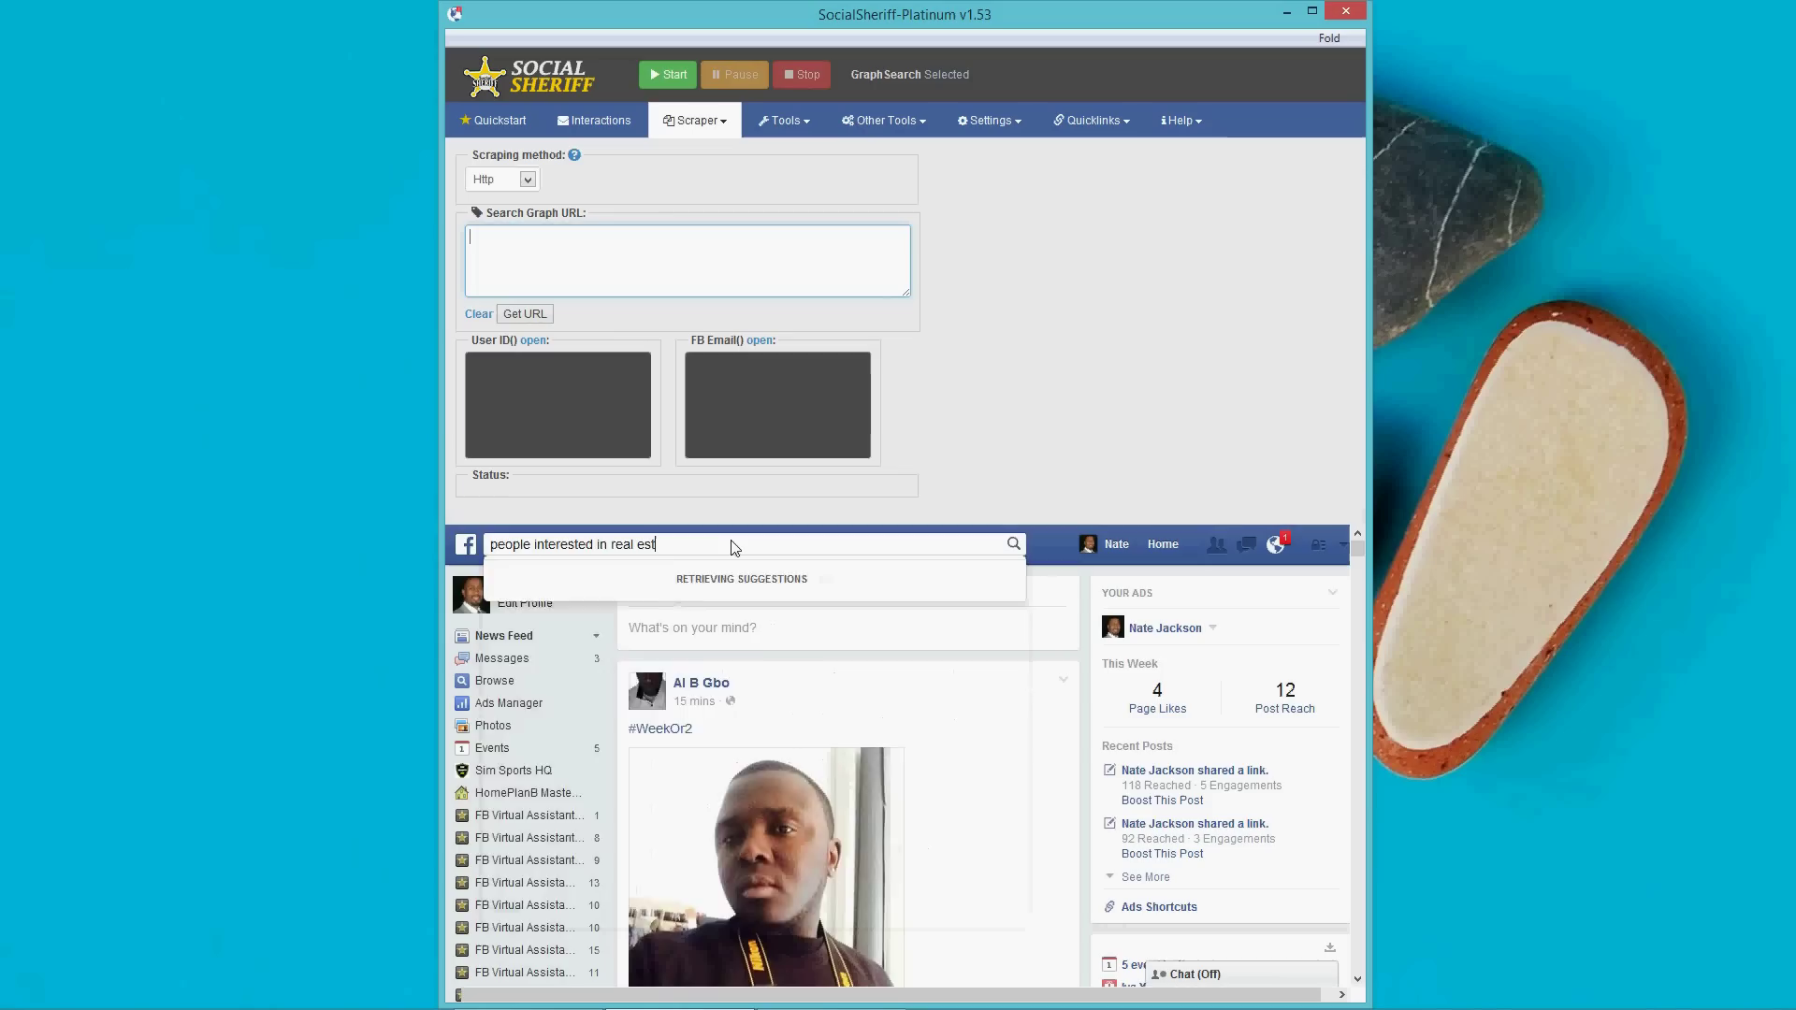
pyautogui.write('ate ')
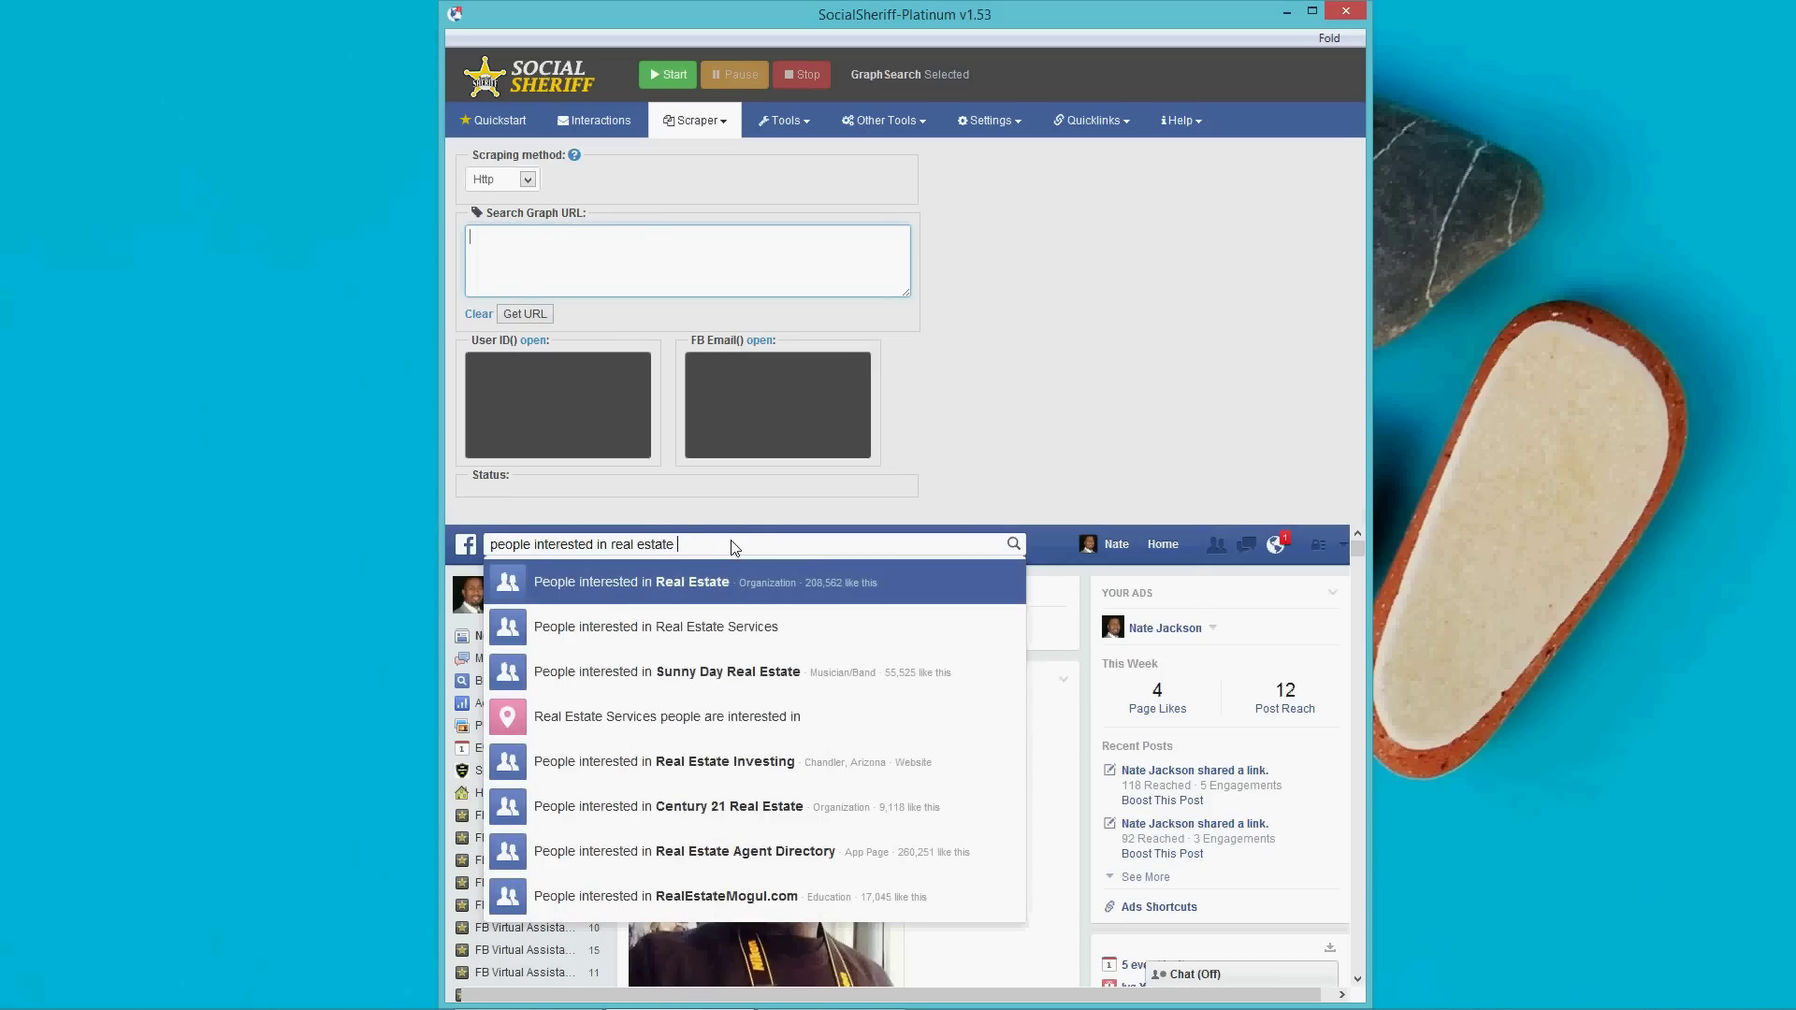
pyautogui.write('investing')
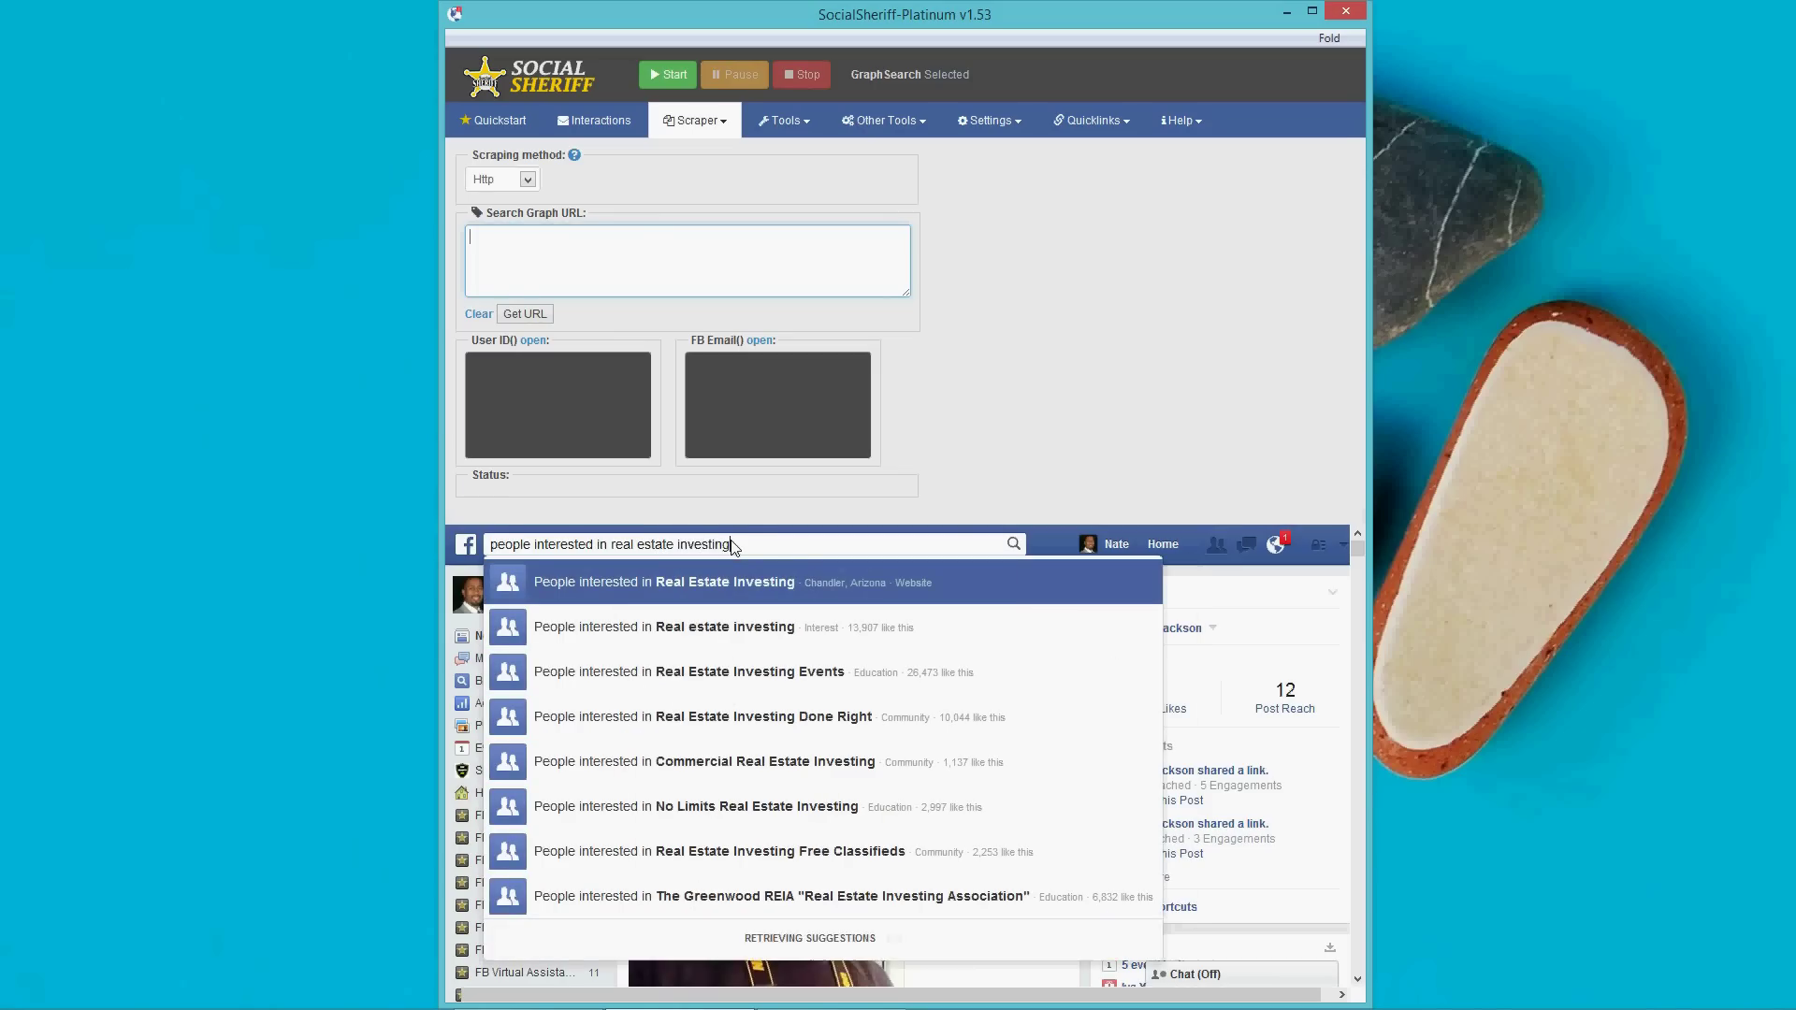
pyautogui.click(714, 589)
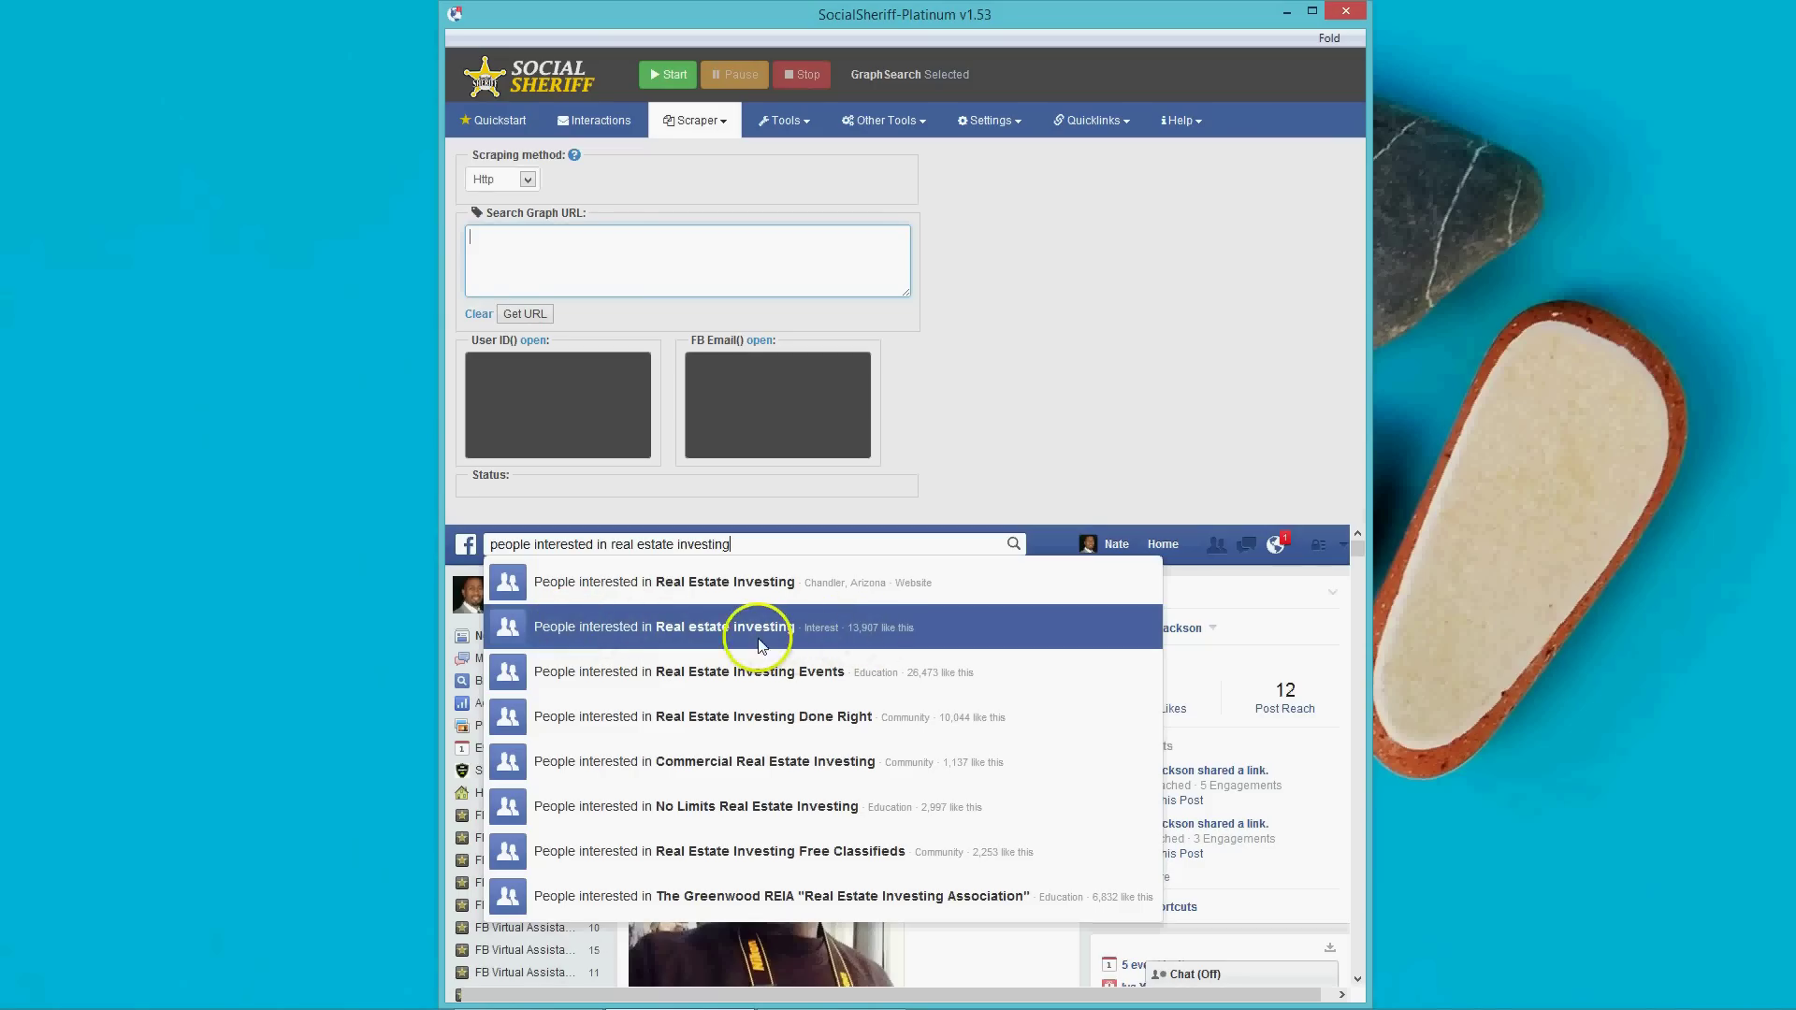
pyautogui.click(681, 625)
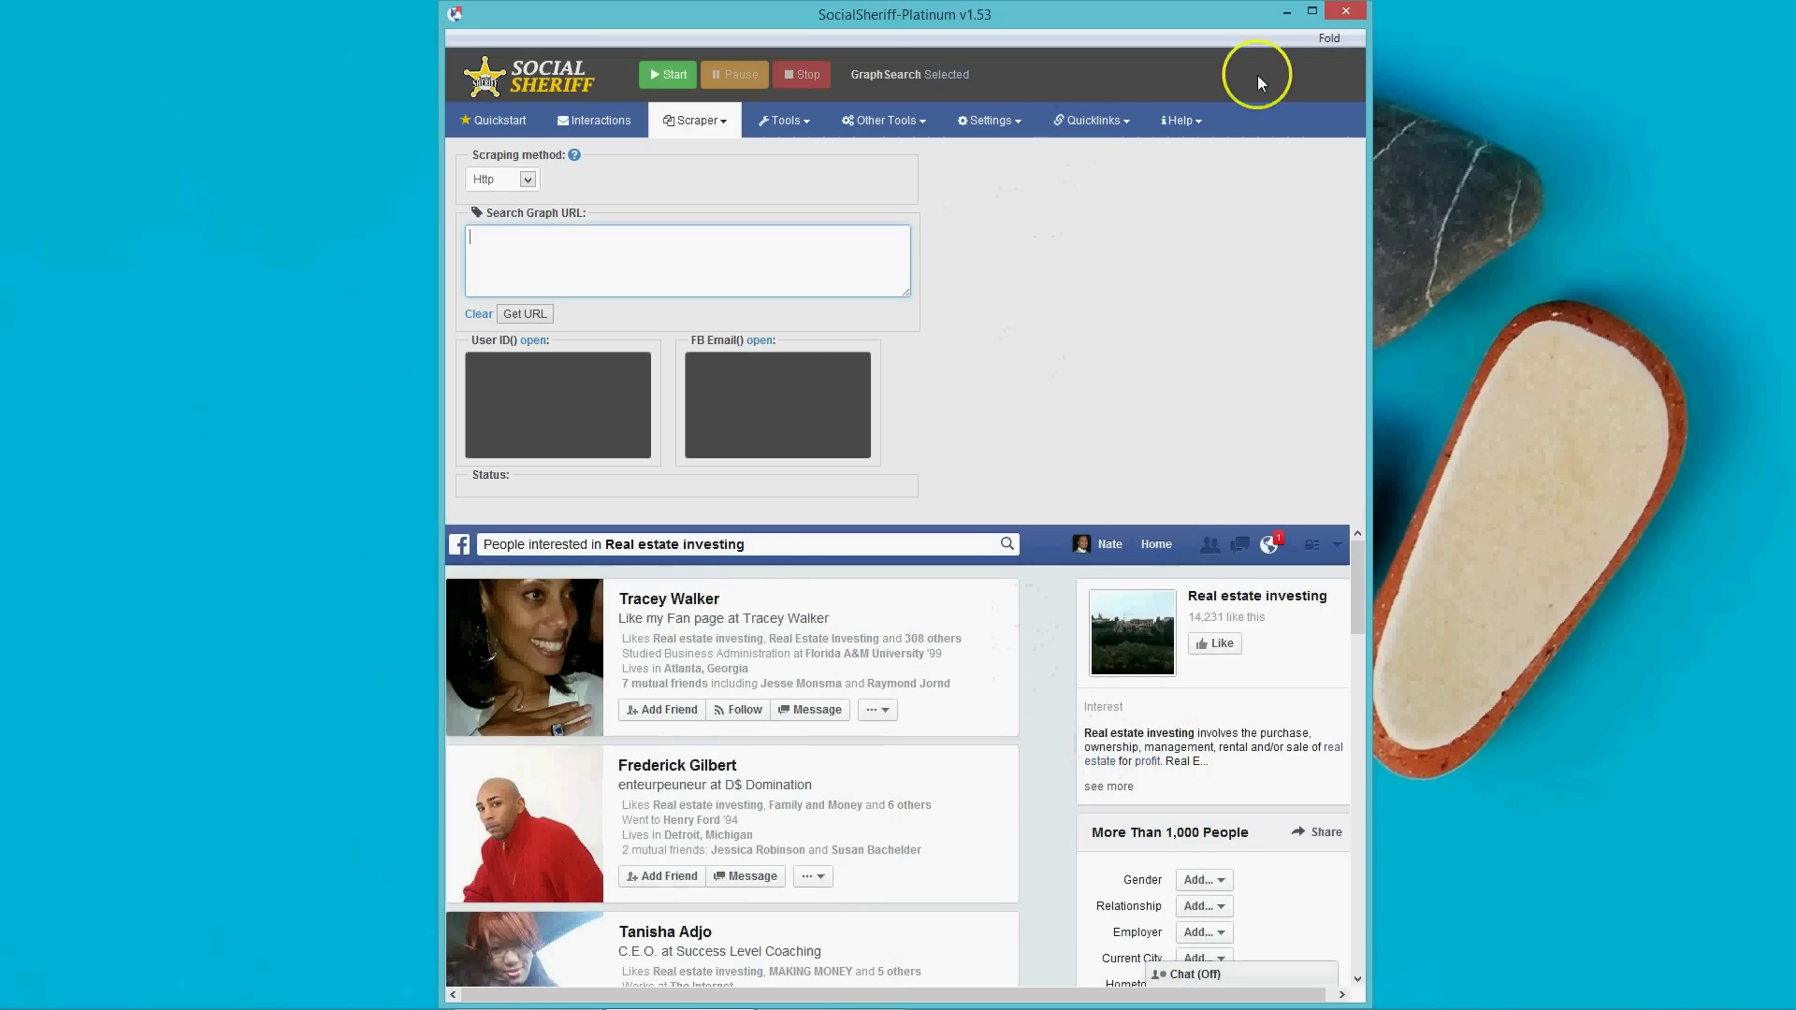
# Hide the scraper panel and filter the results to people living in Houston, Texas.
pyautogui.click(1338, 38)
pyautogui.click(1254, 60)
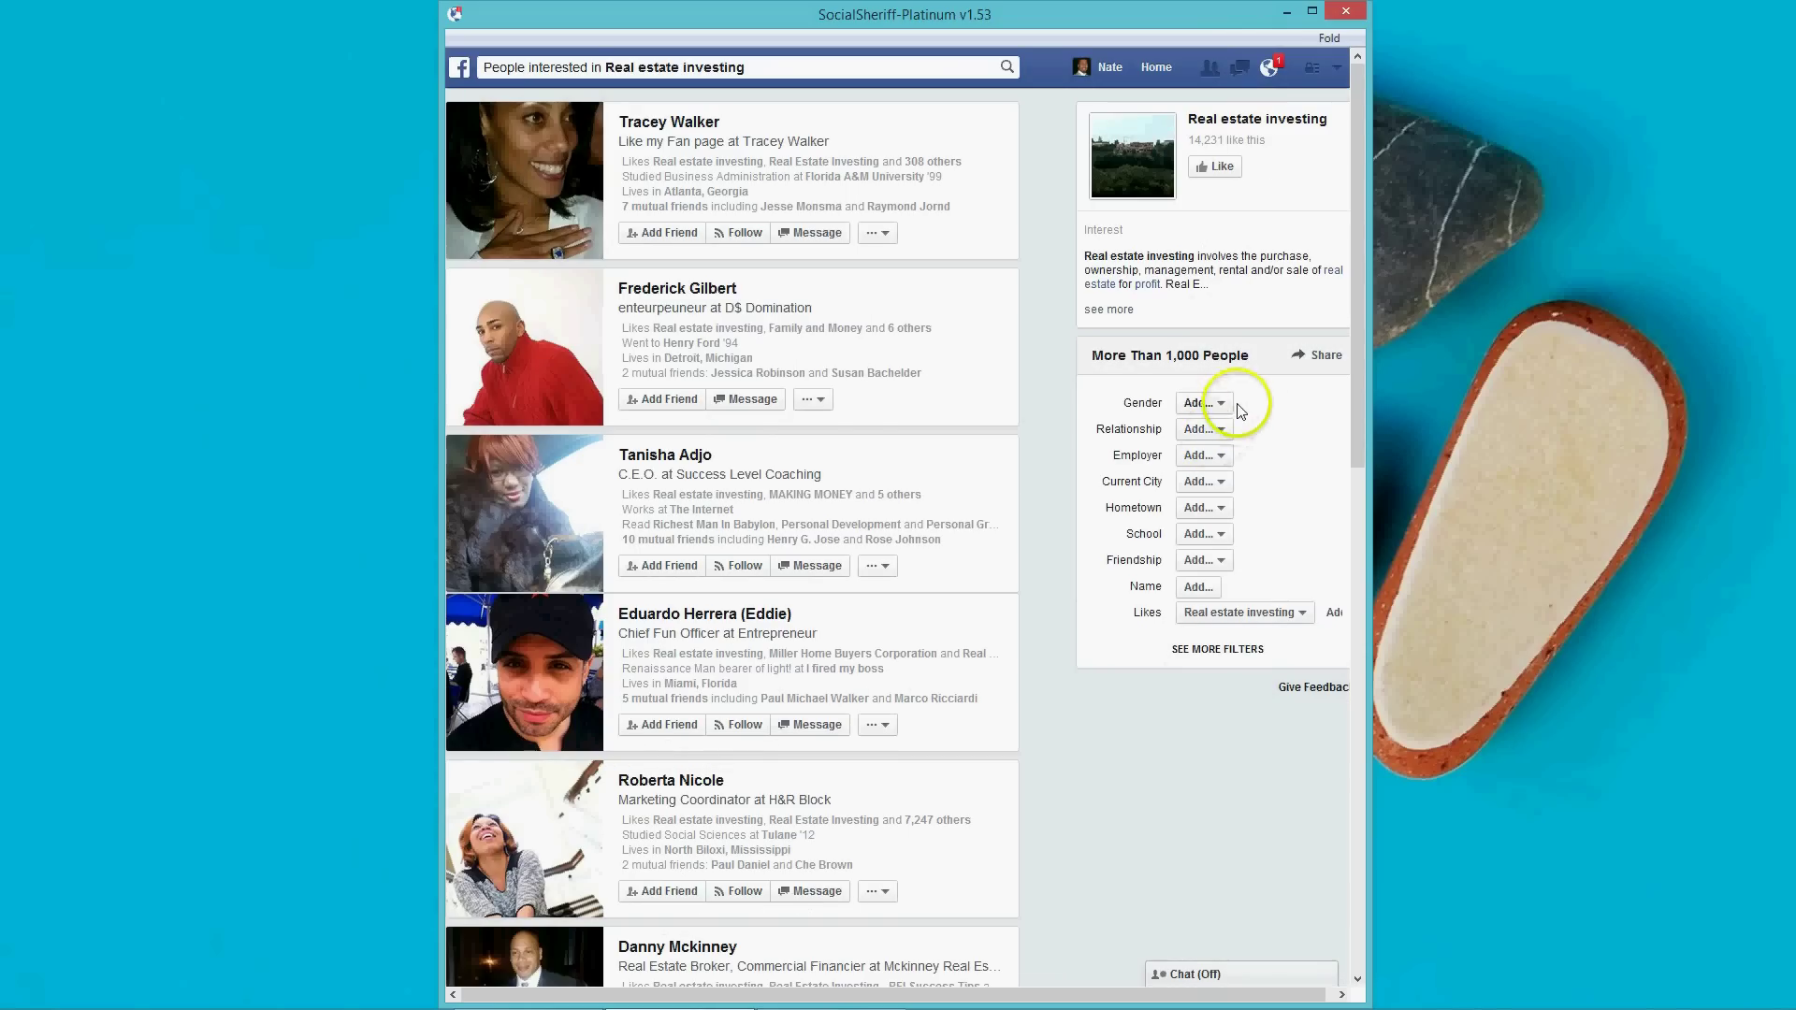
pyautogui.click(1229, 406)
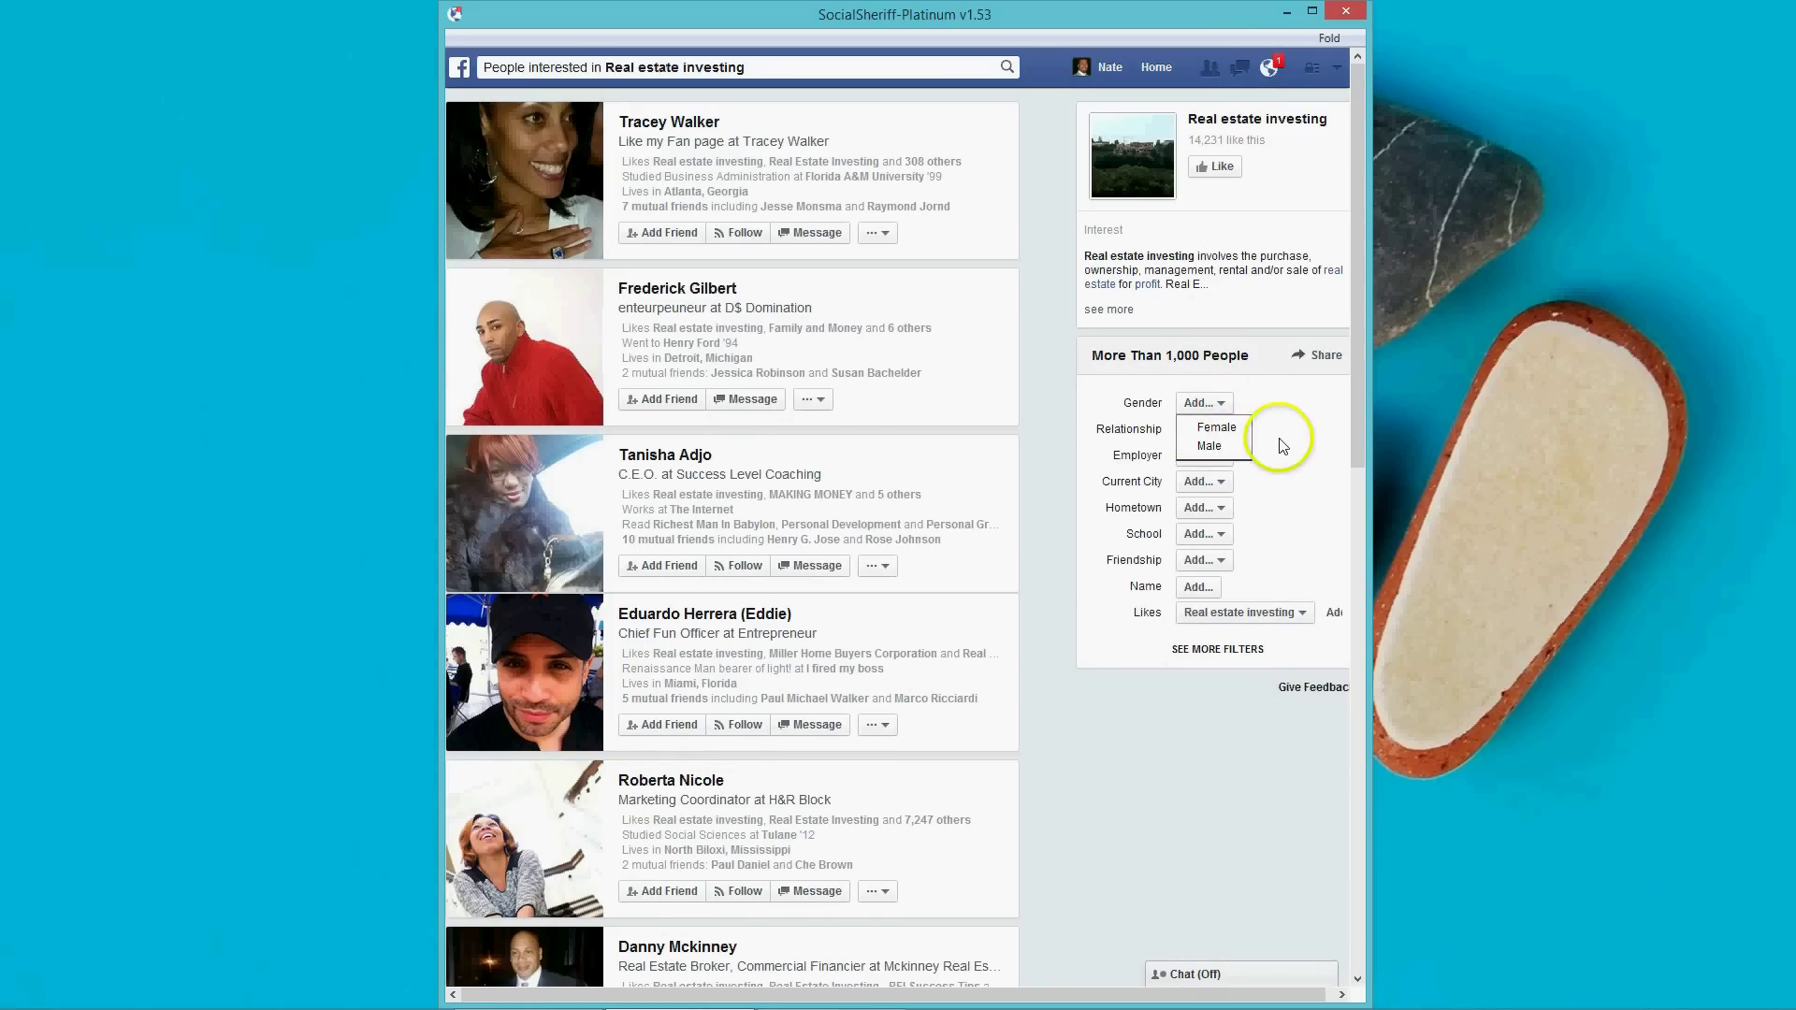
pyautogui.click(1212, 435)
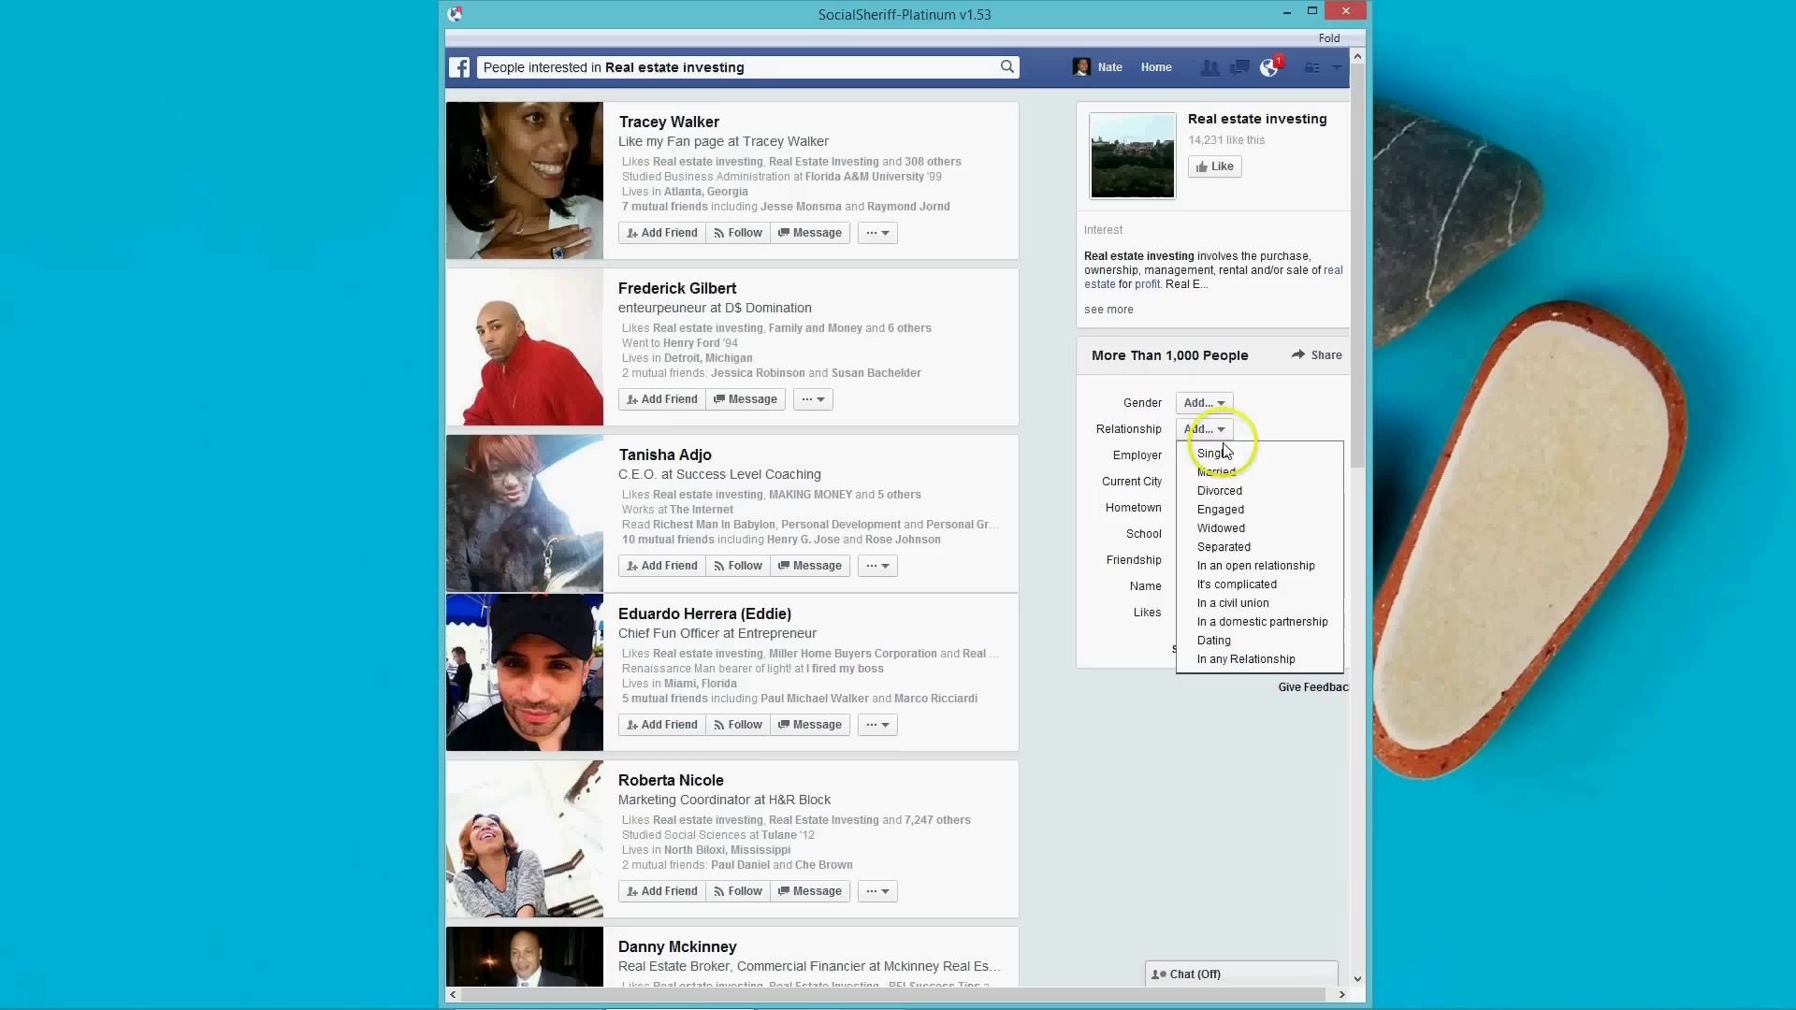
pyautogui.click(1148, 728)
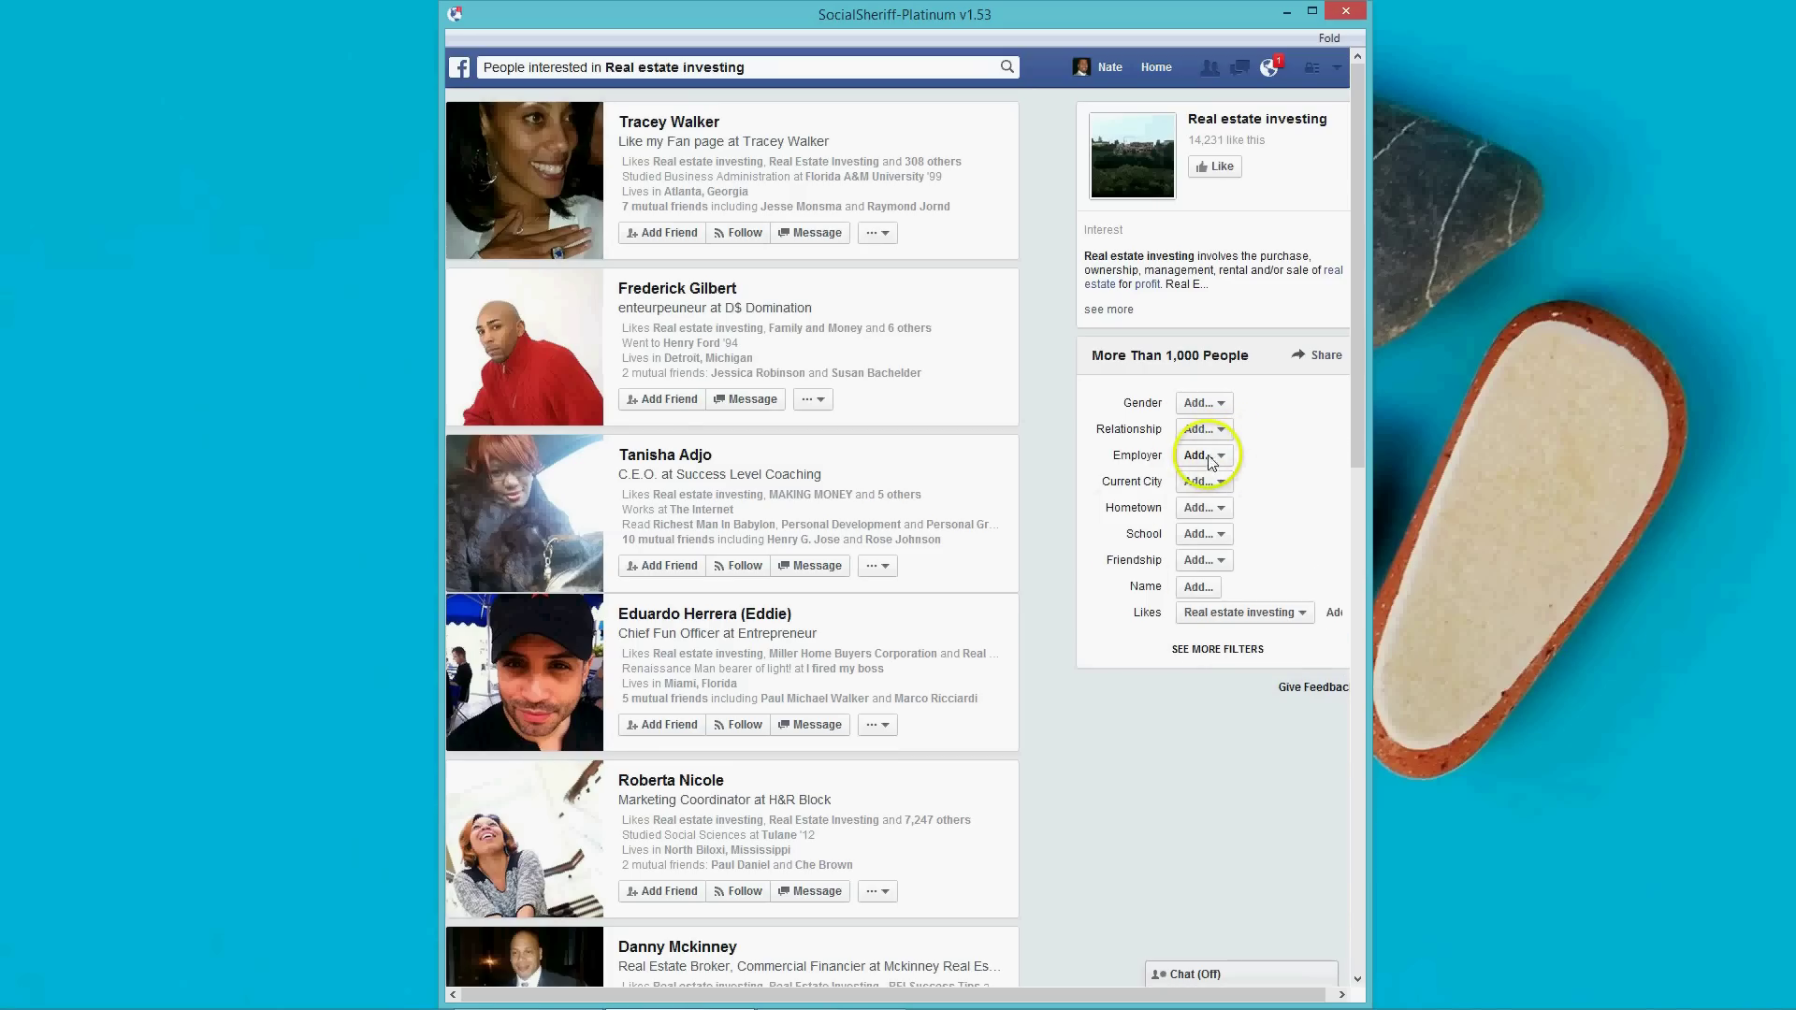
pyautogui.click(1221, 484)
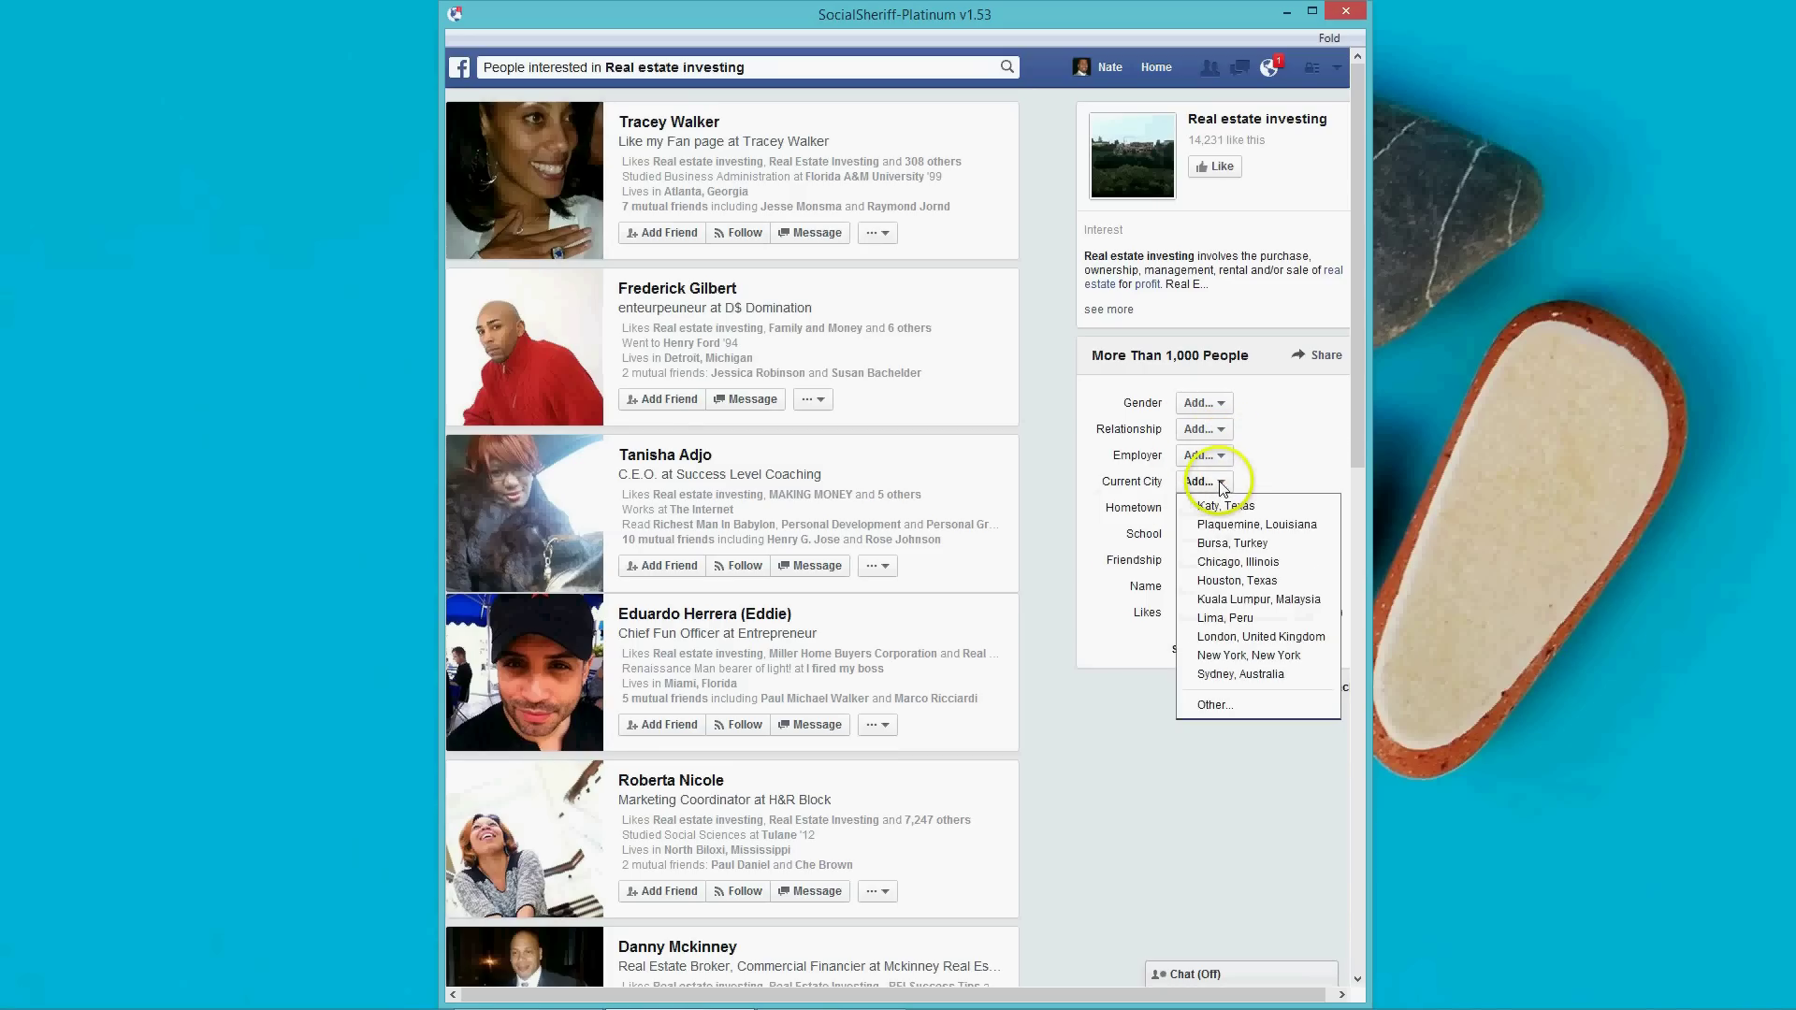
pyautogui.click(1299, 473)
pyautogui.click(1213, 485)
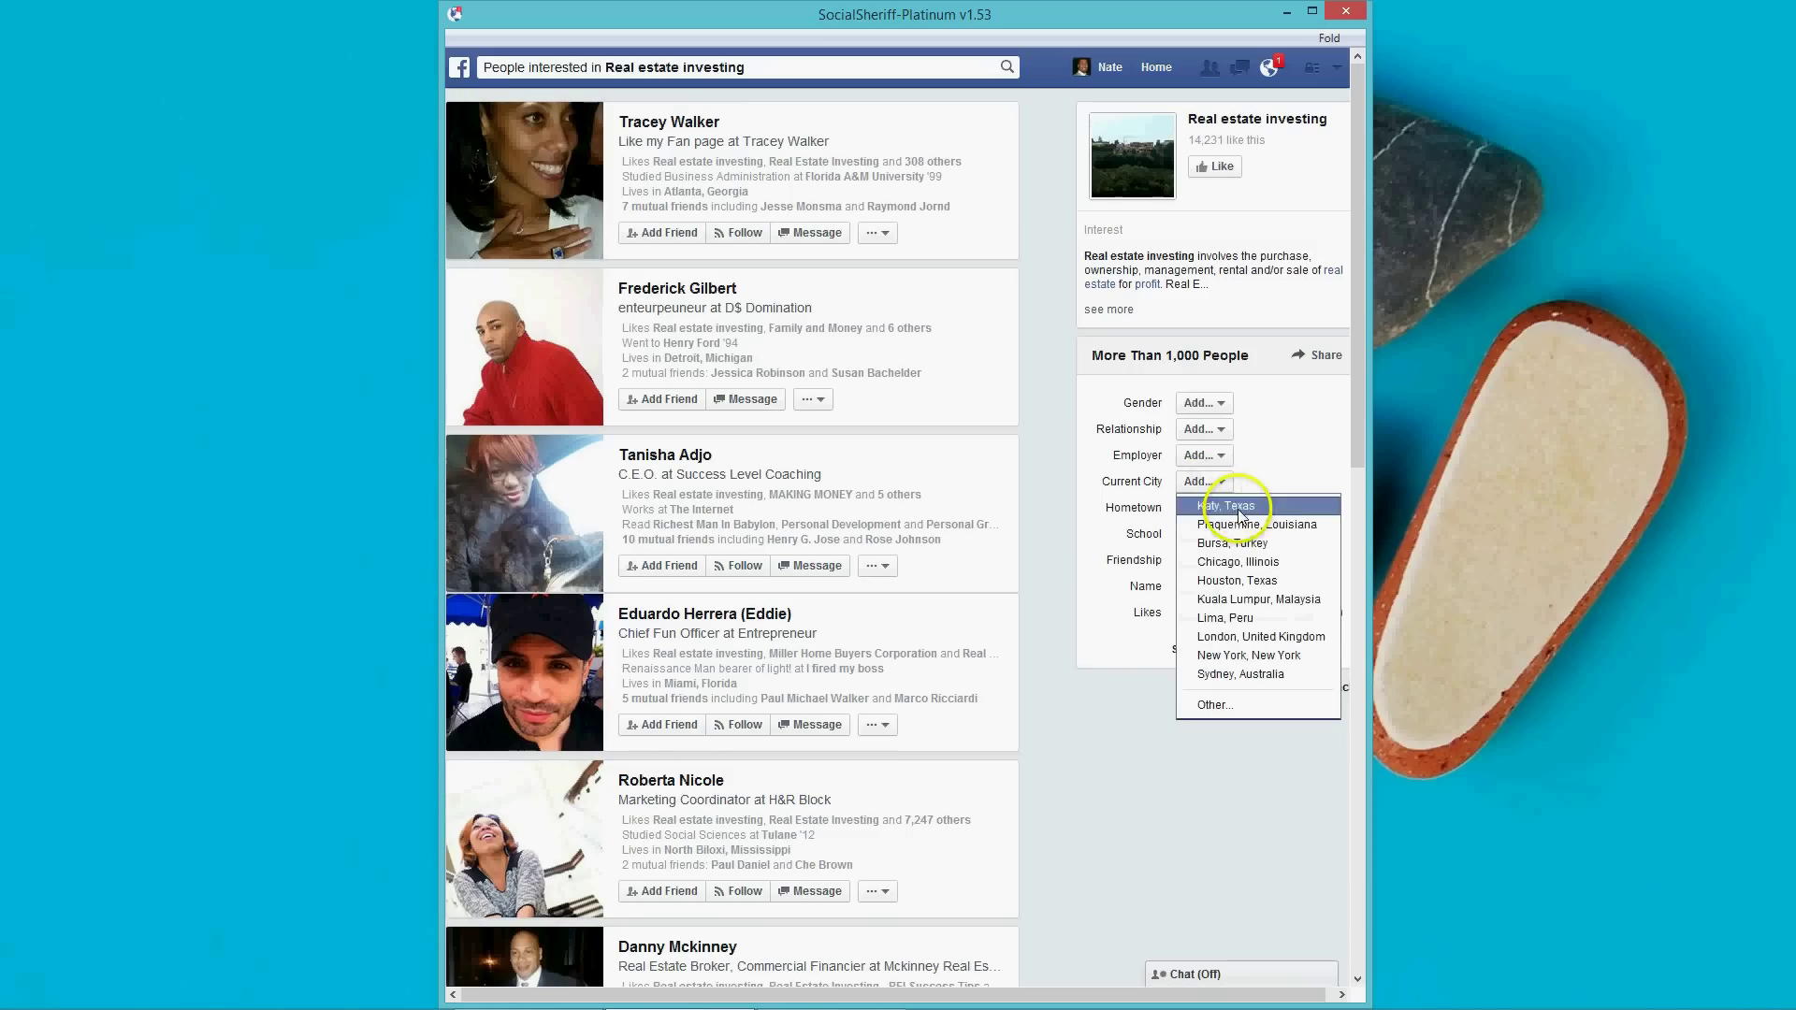
pyautogui.click(1246, 581)
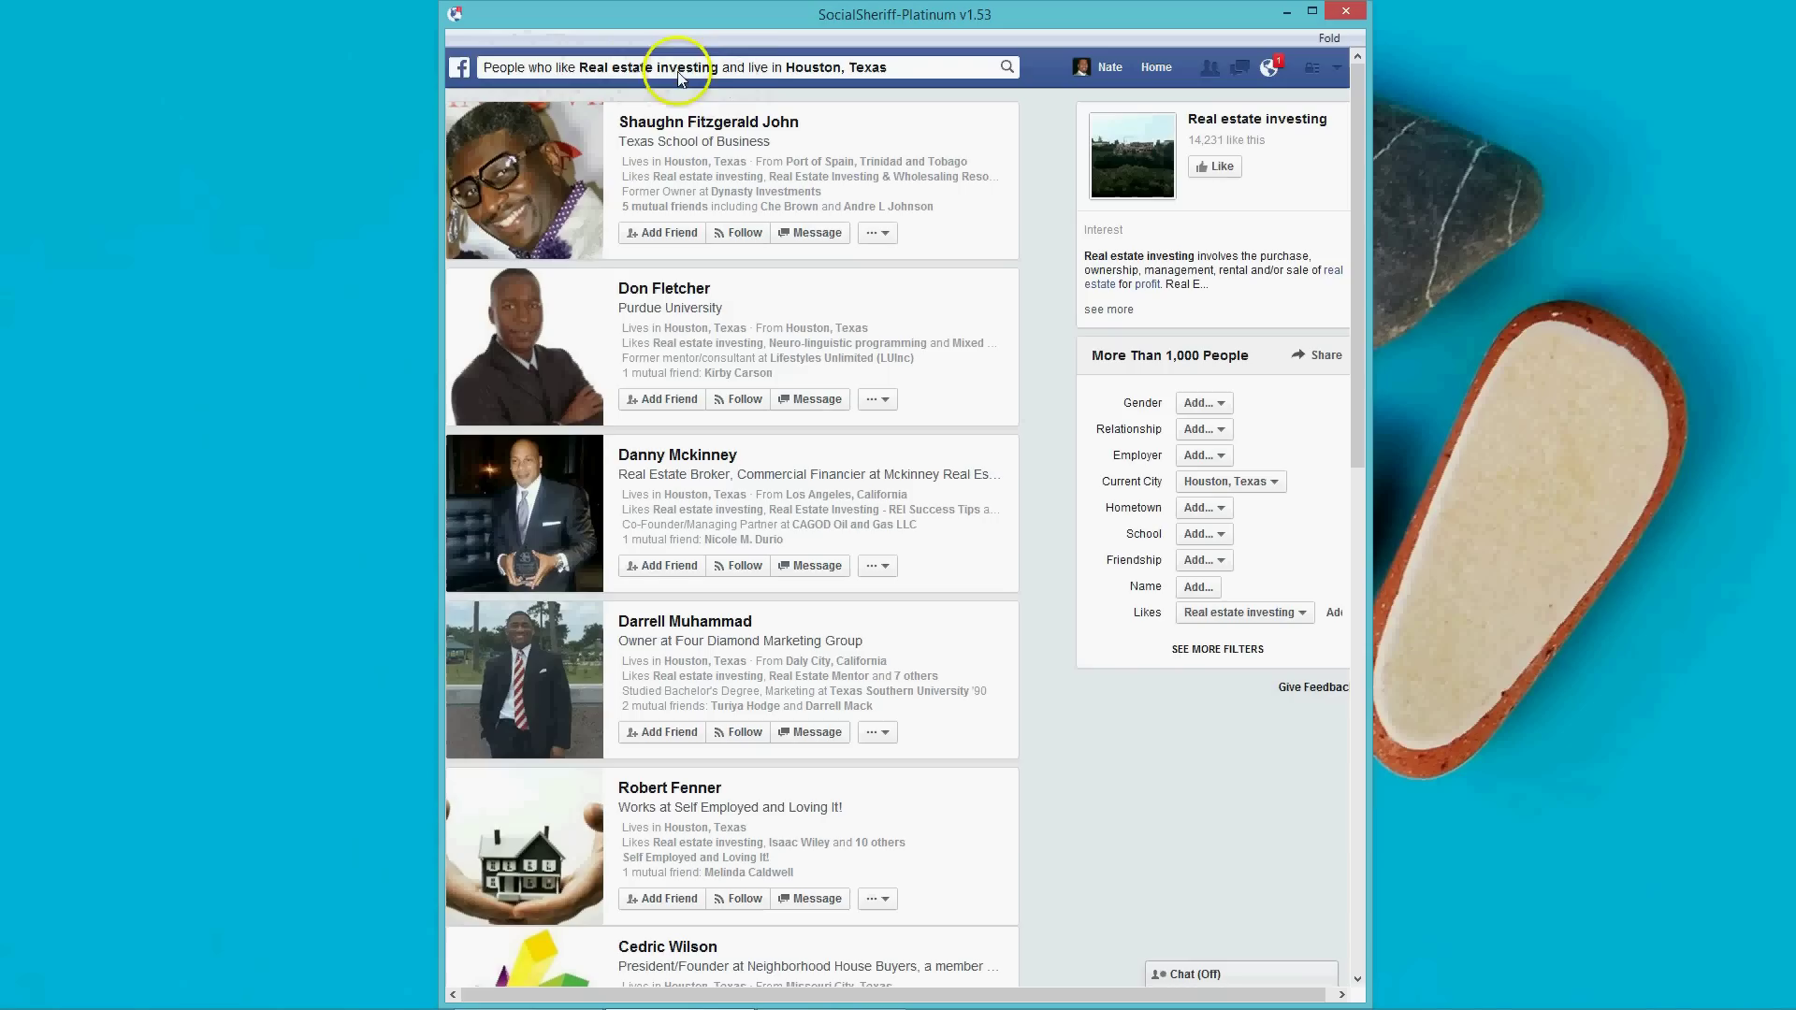
# Reveal the extra filters and limit the results to ages 30 to 39.
pyautogui.click(1212, 651)
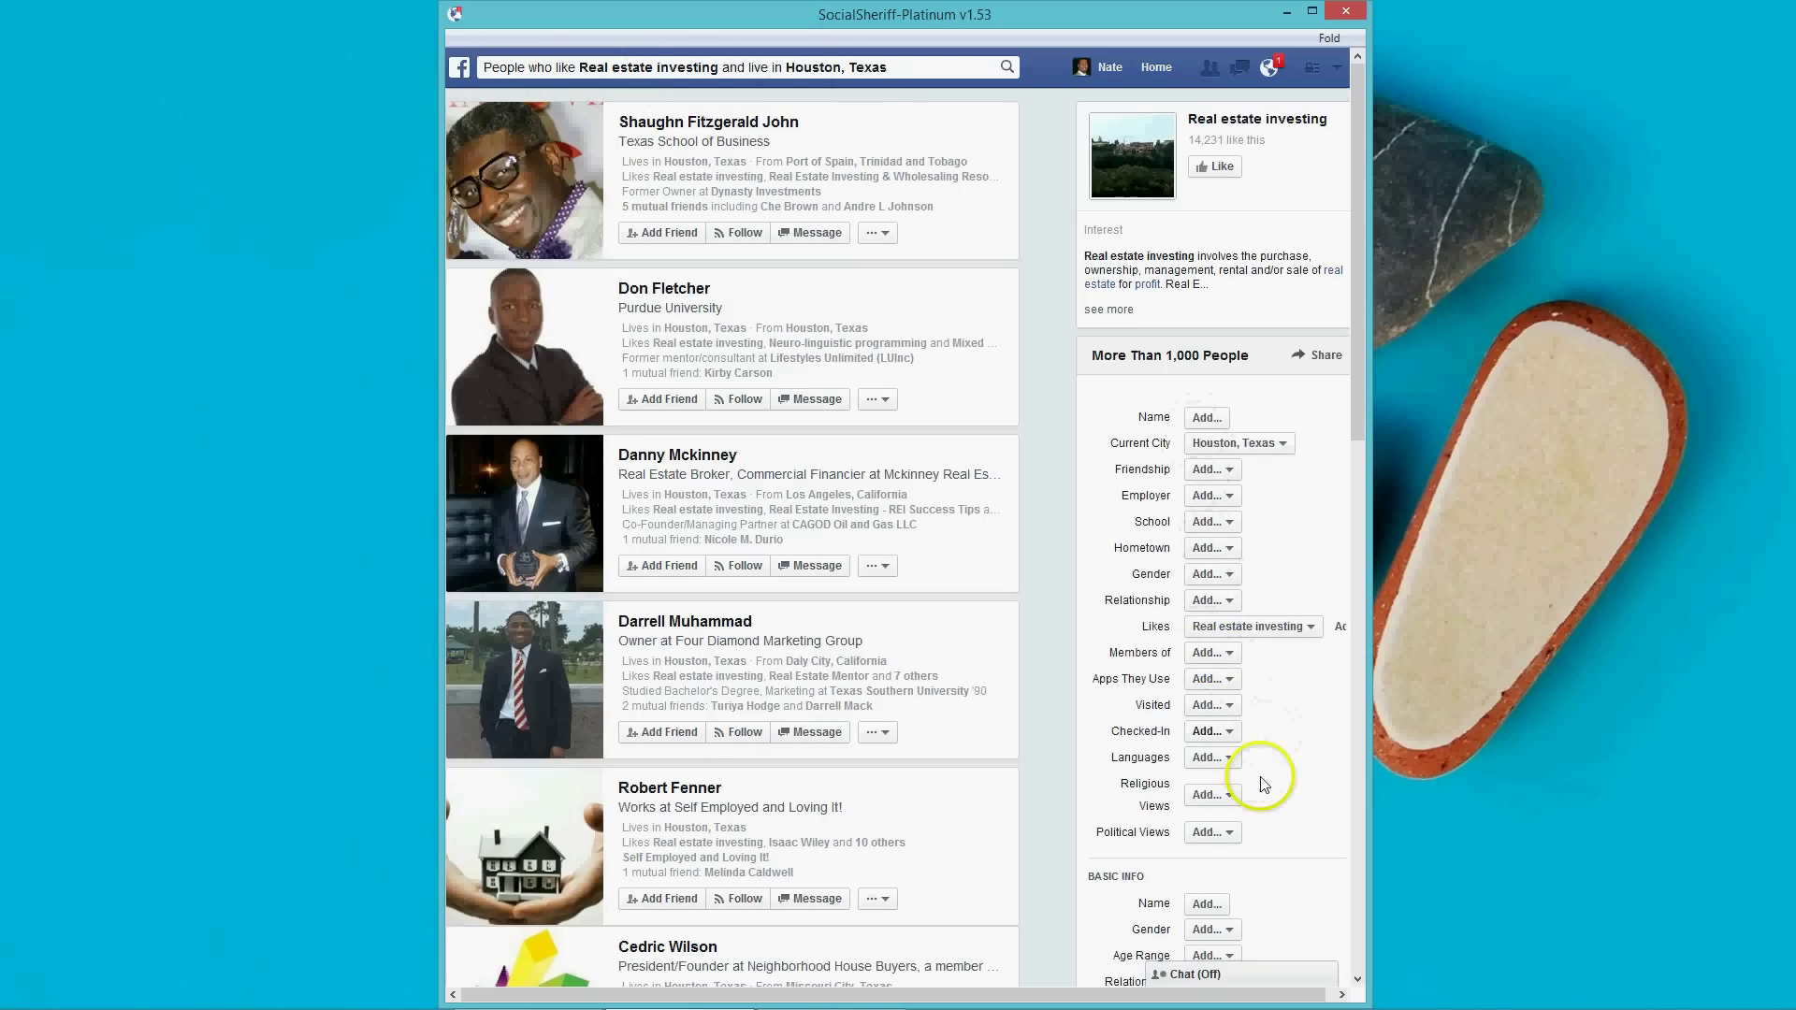
pyautogui.scroll(-3, 1255, 776)
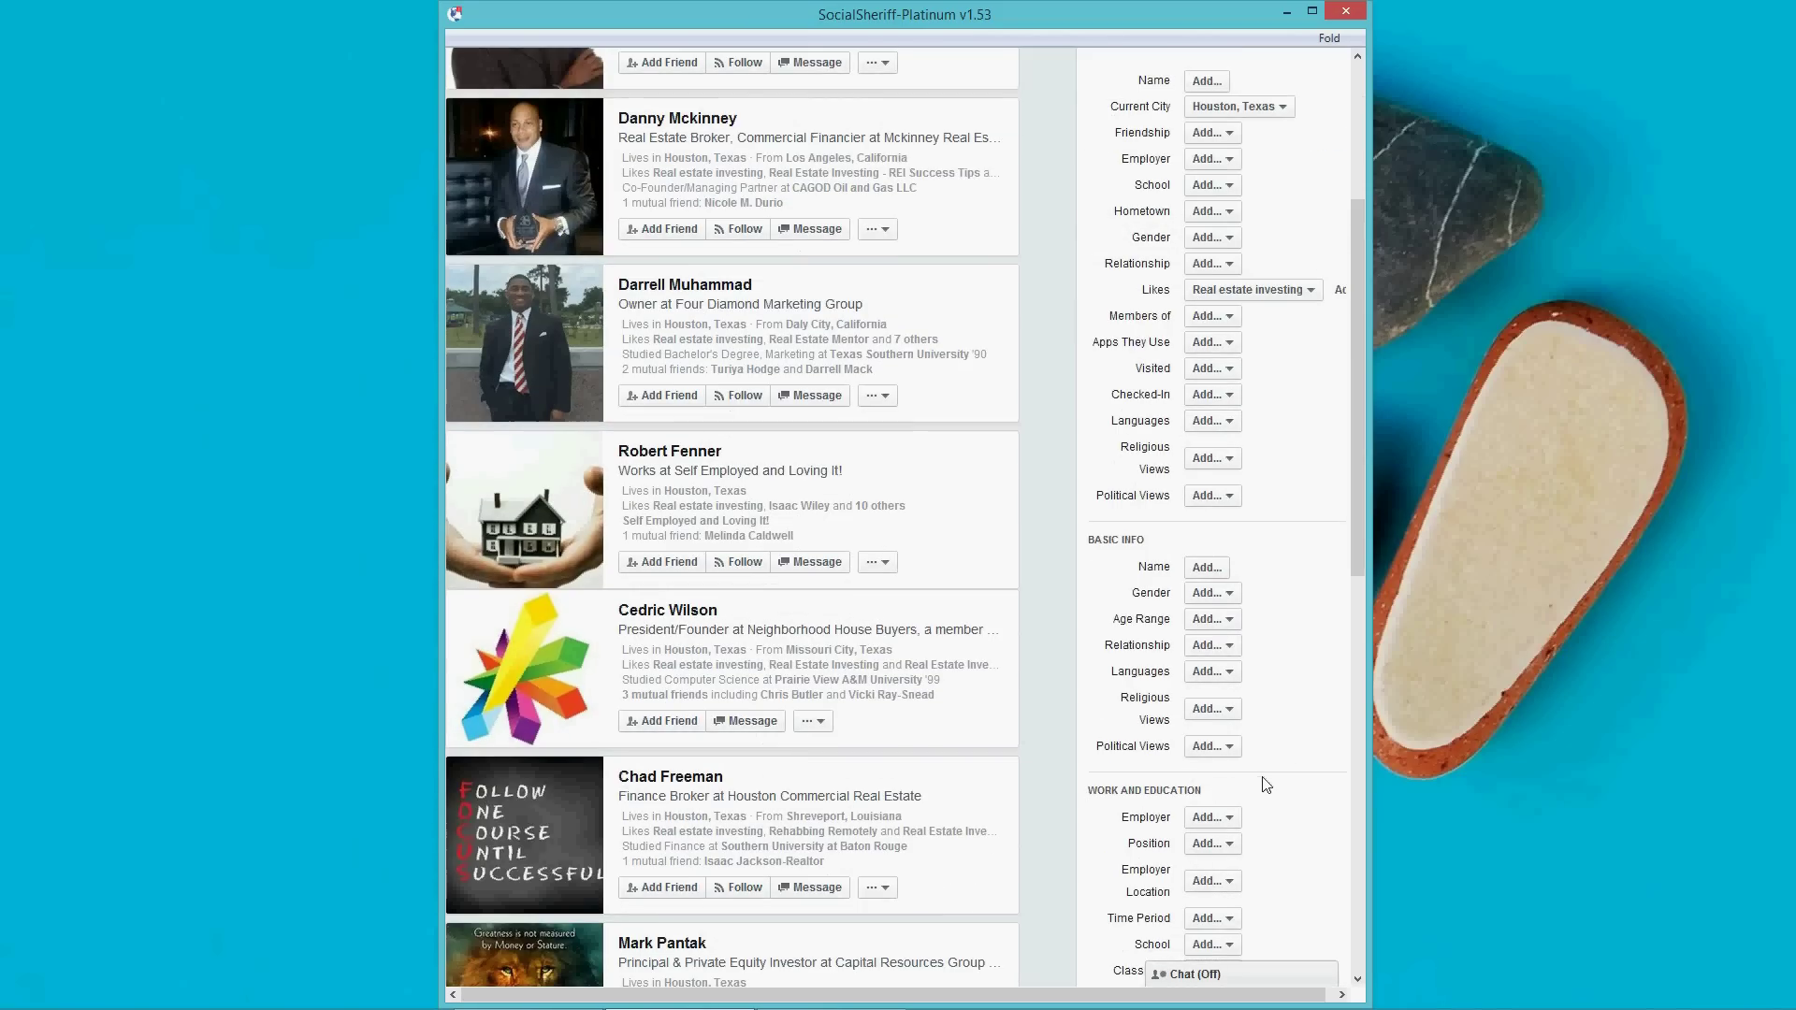
pyautogui.click(1216, 593)
pyautogui.click(1216, 620)
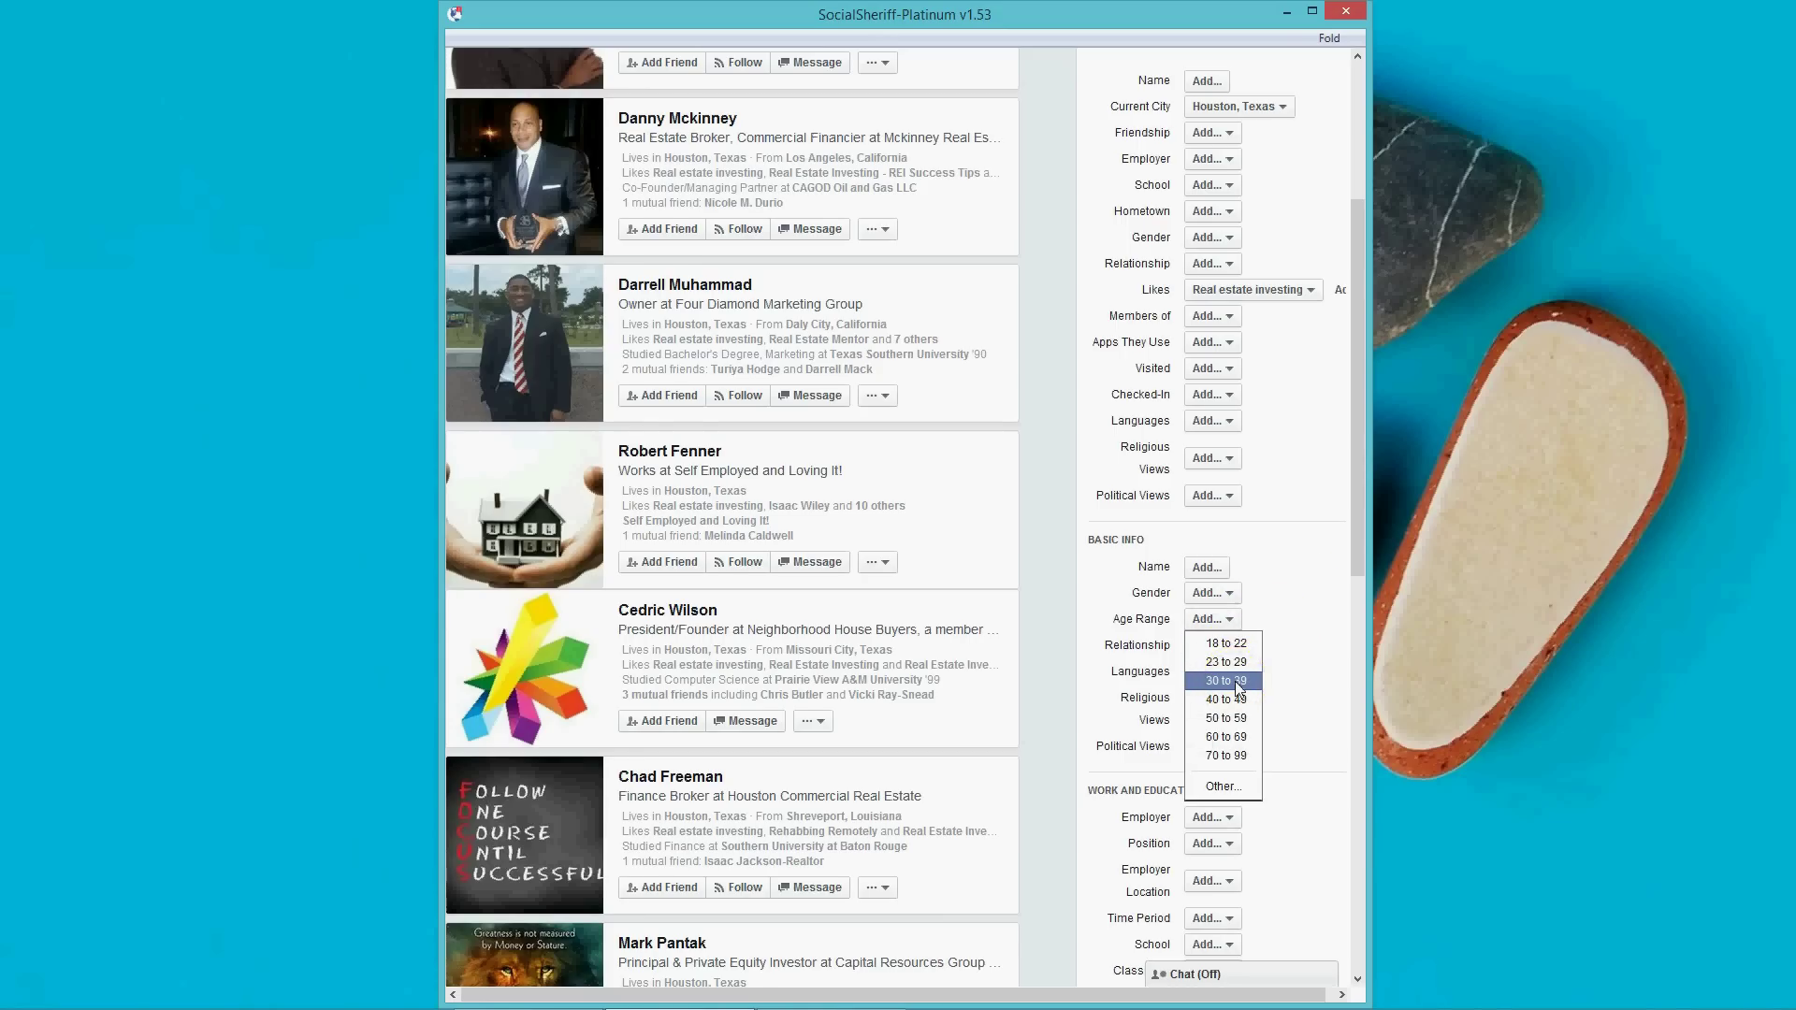
pyautogui.click(1235, 682)
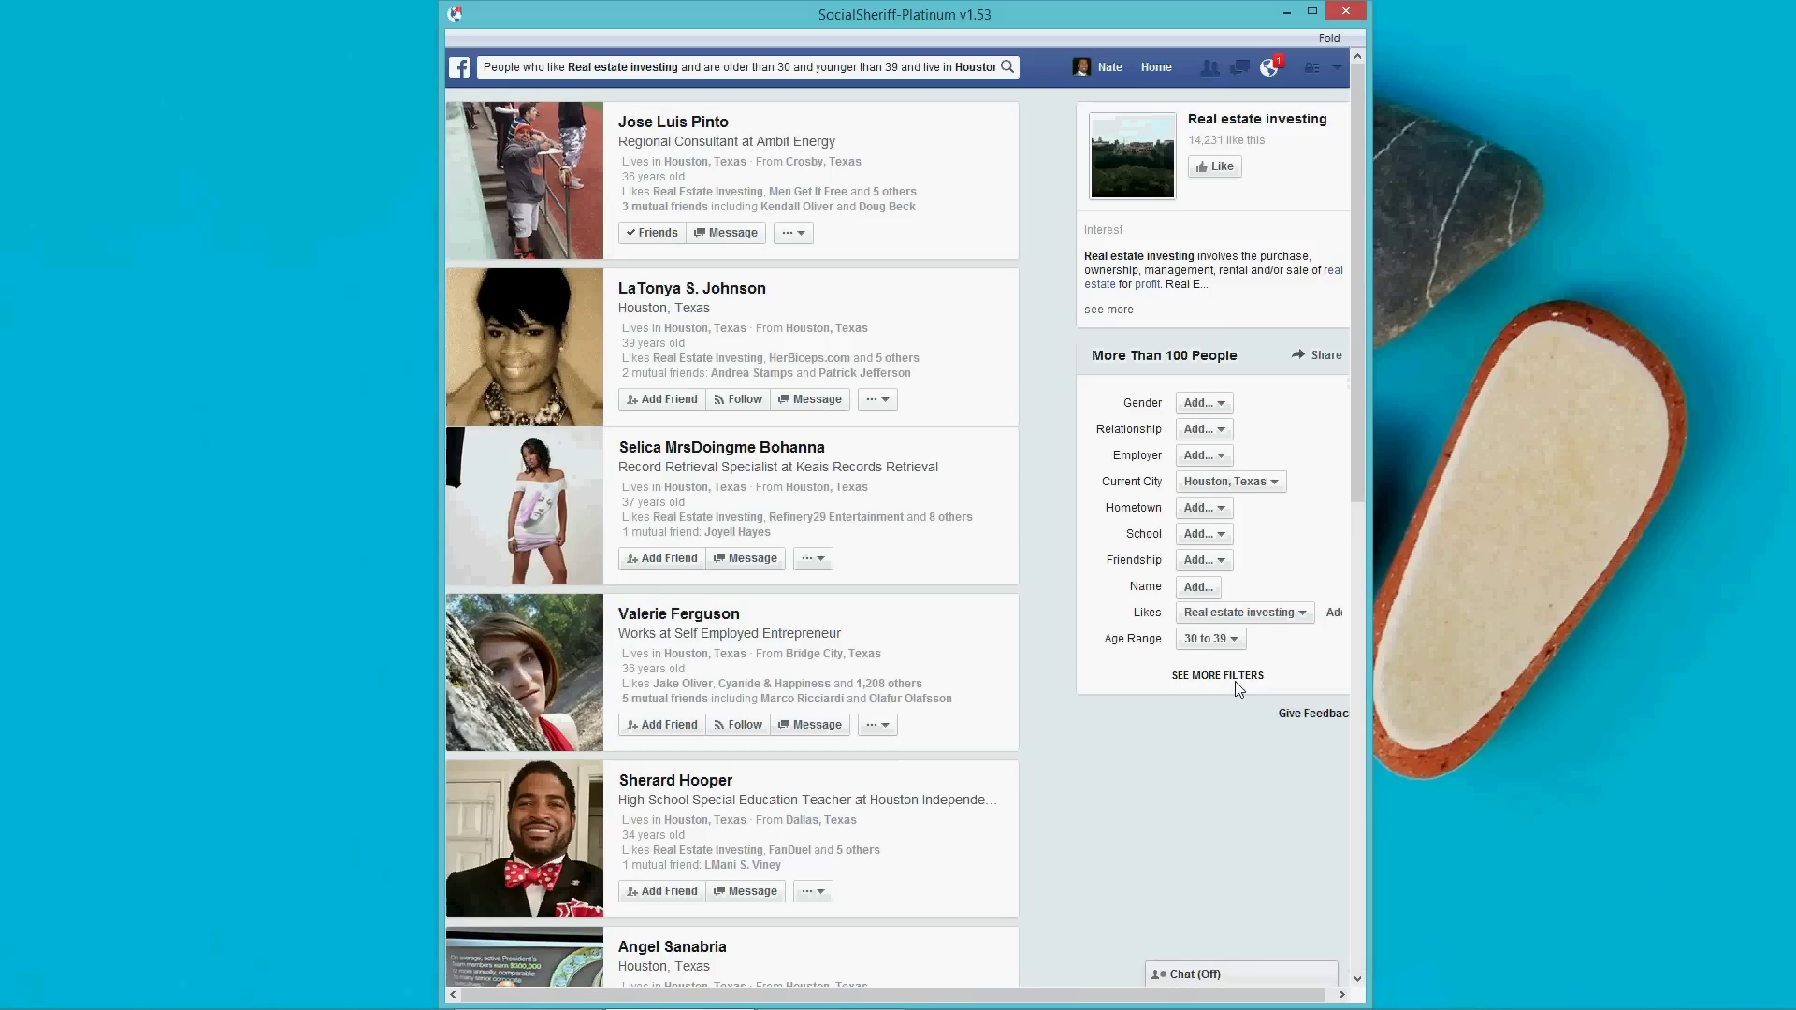
pyautogui.scroll(-4, 1240, 690)
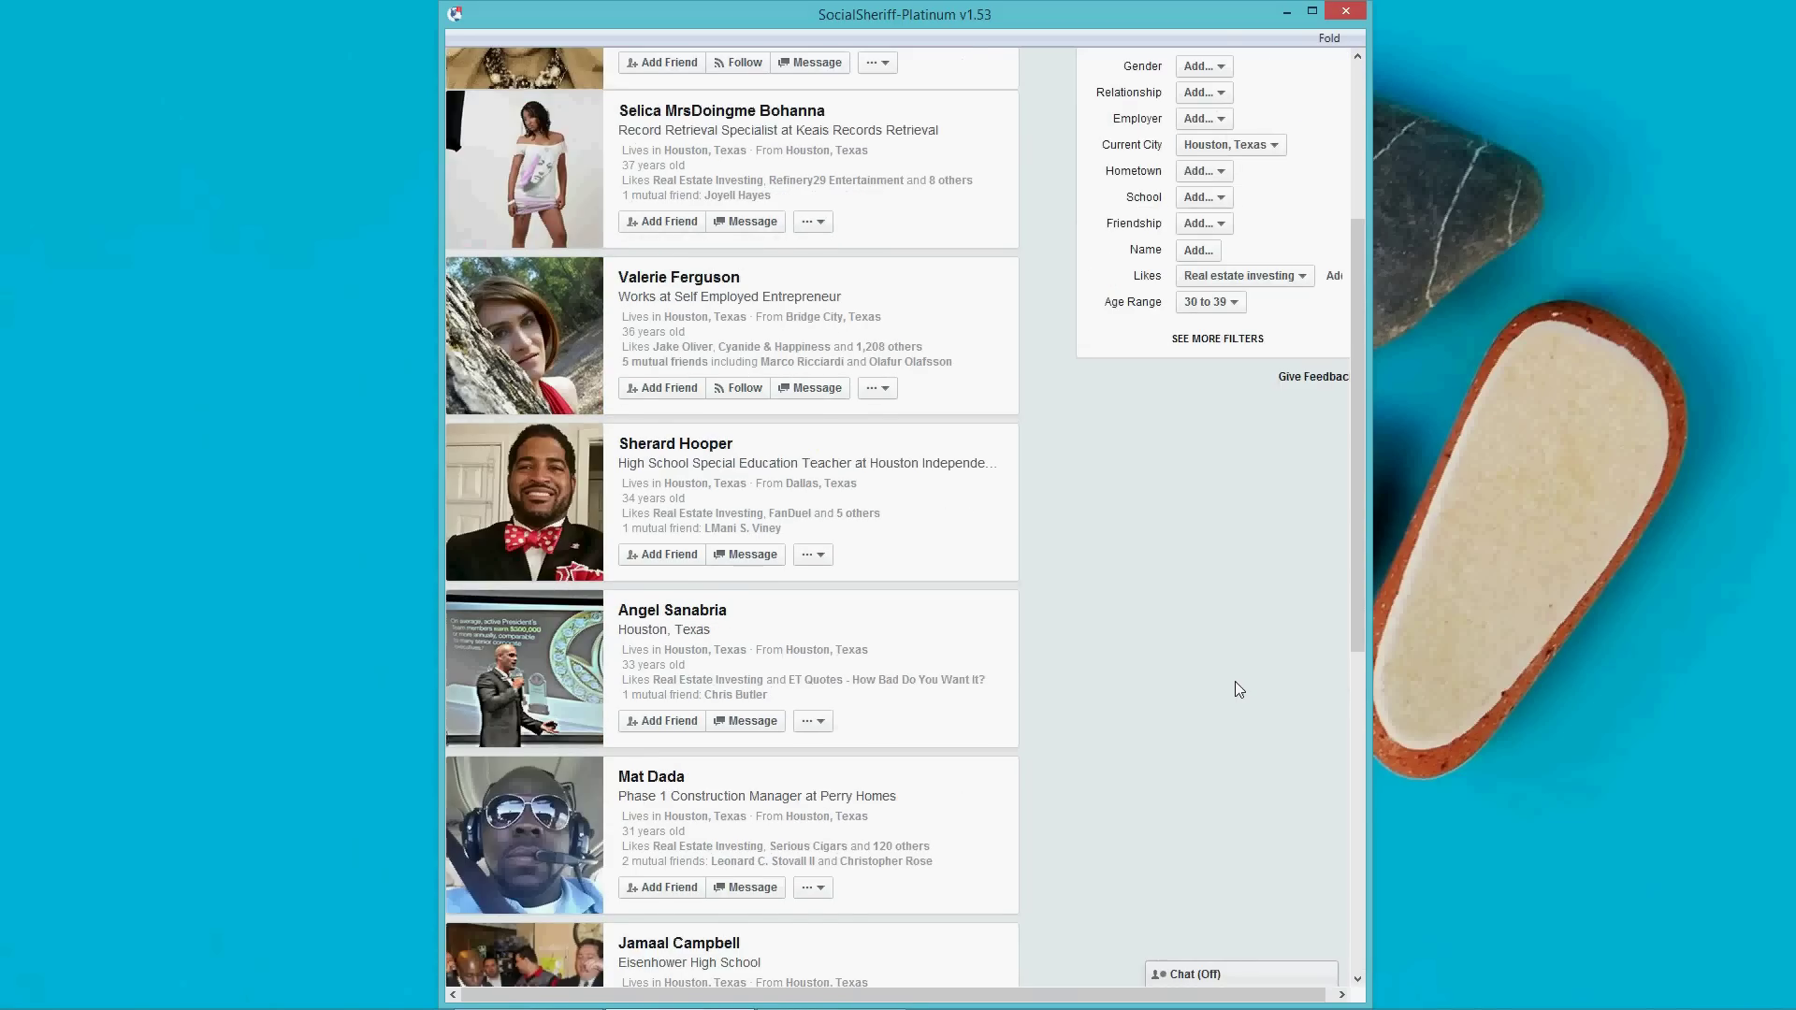
pyautogui.scroll(-2, 1239, 690)
pyautogui.scroll(-8, 1240, 690)
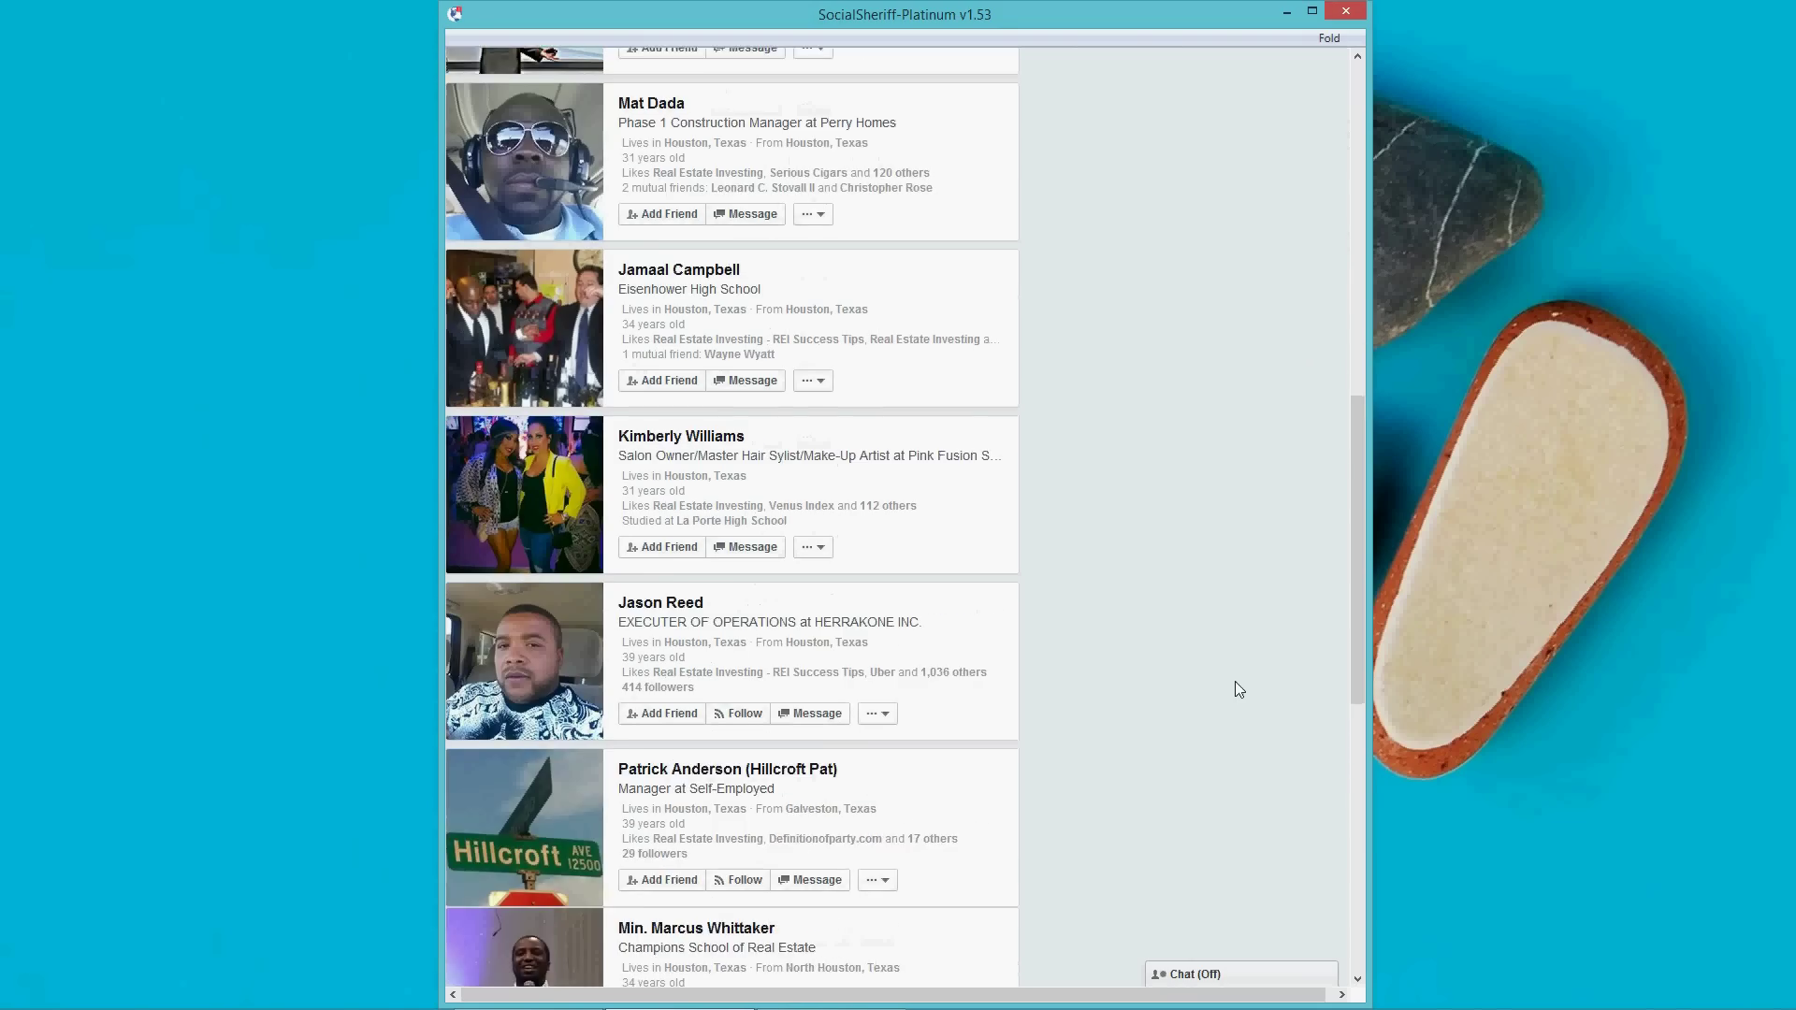
pyautogui.scroll(15, 1235, 681)
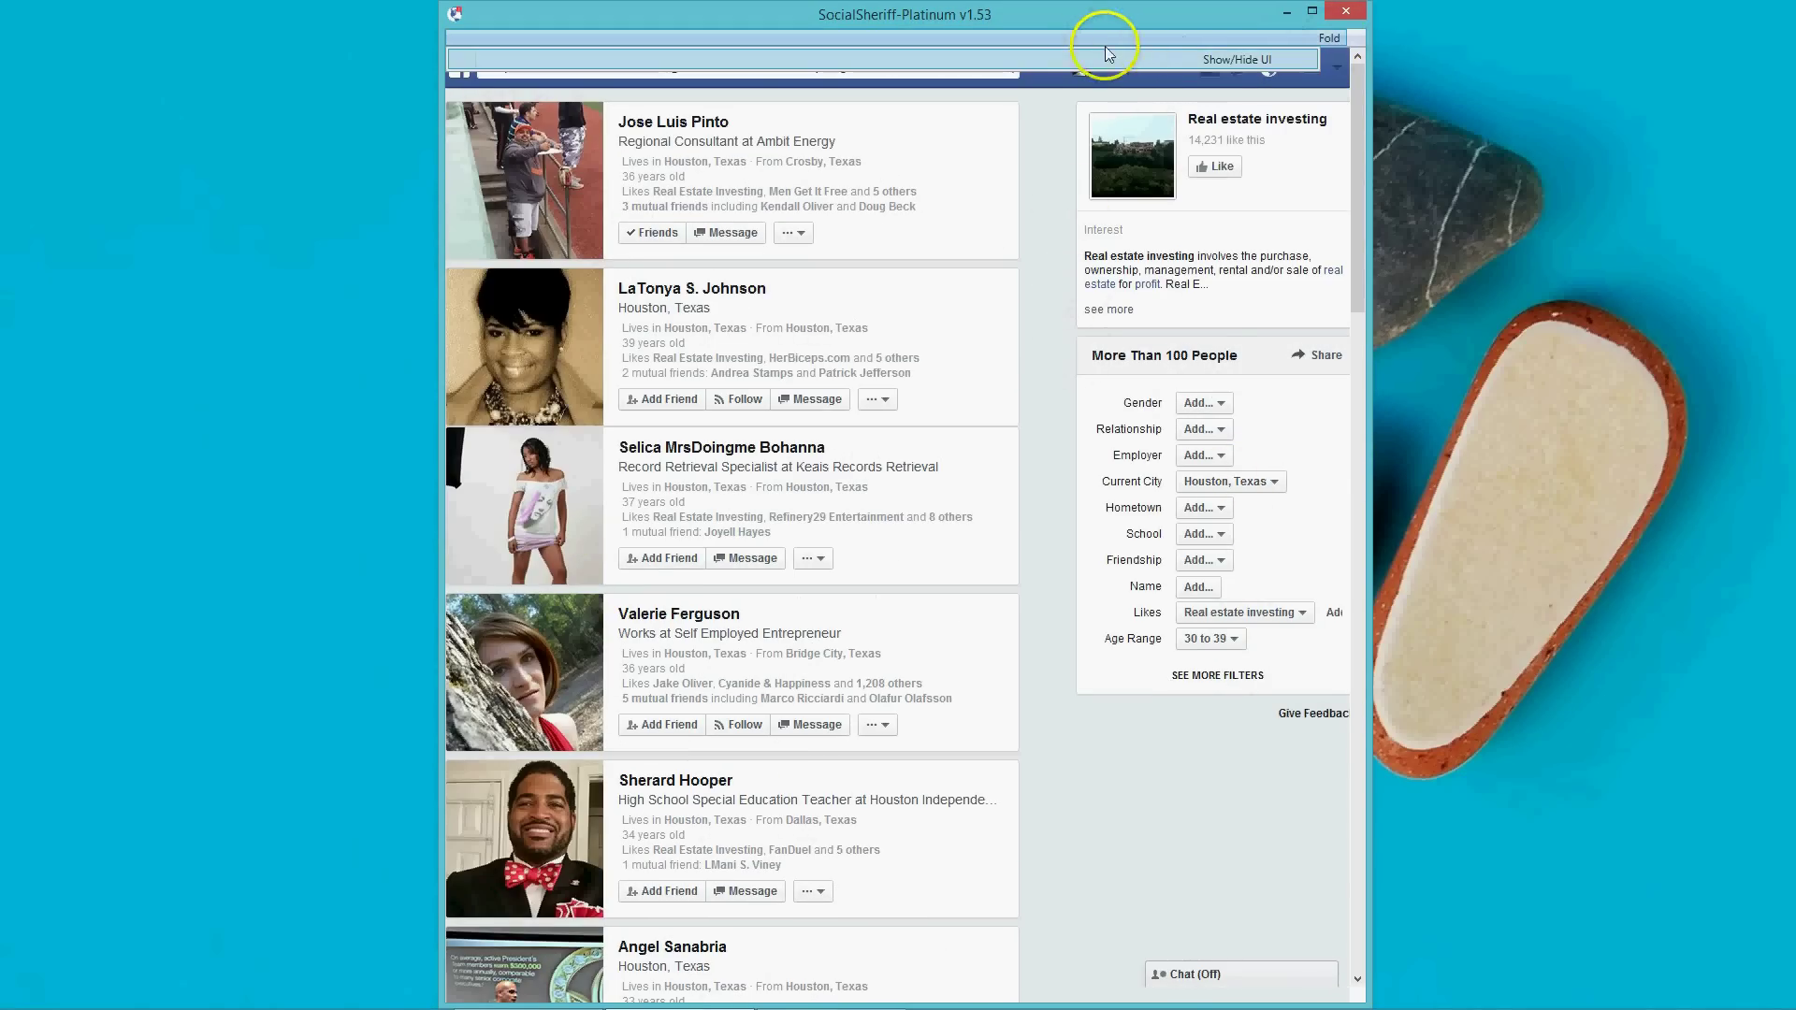
# Show the scraper settings again and add the Houston 30–39 search URL to the list (0/1).
pyautogui.click(1220, 60)
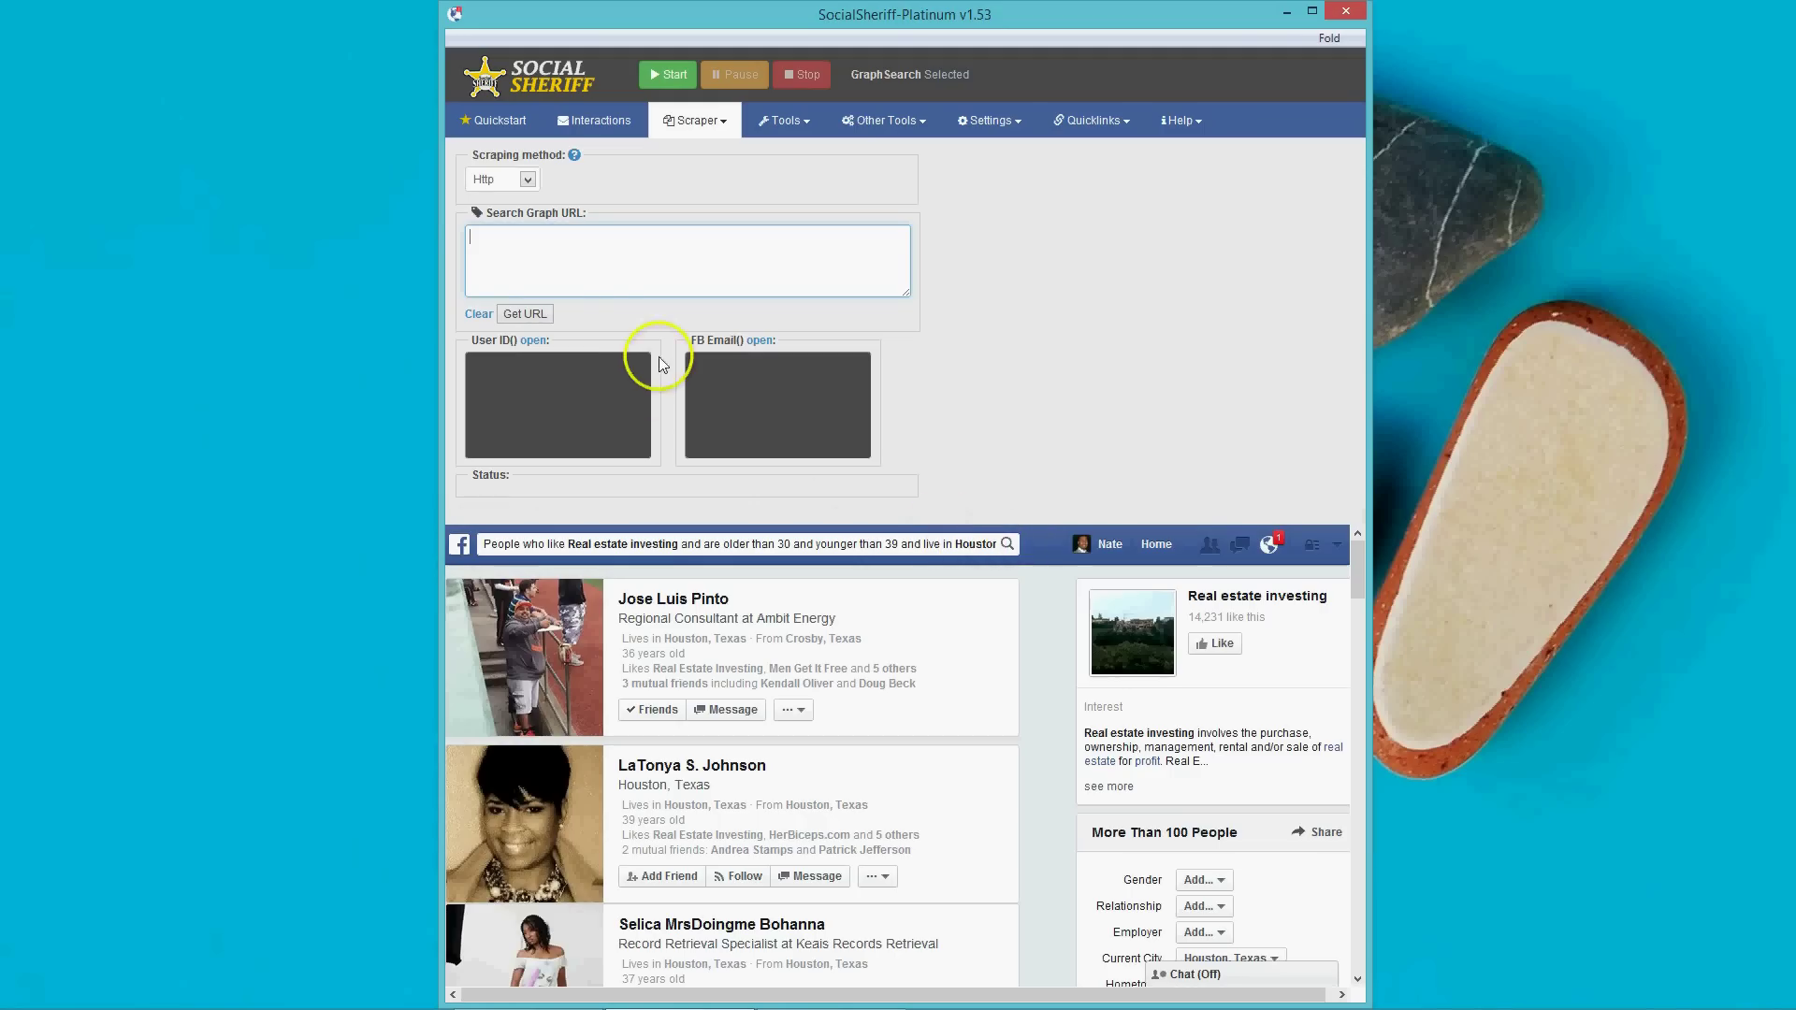
pyautogui.click(525, 314)
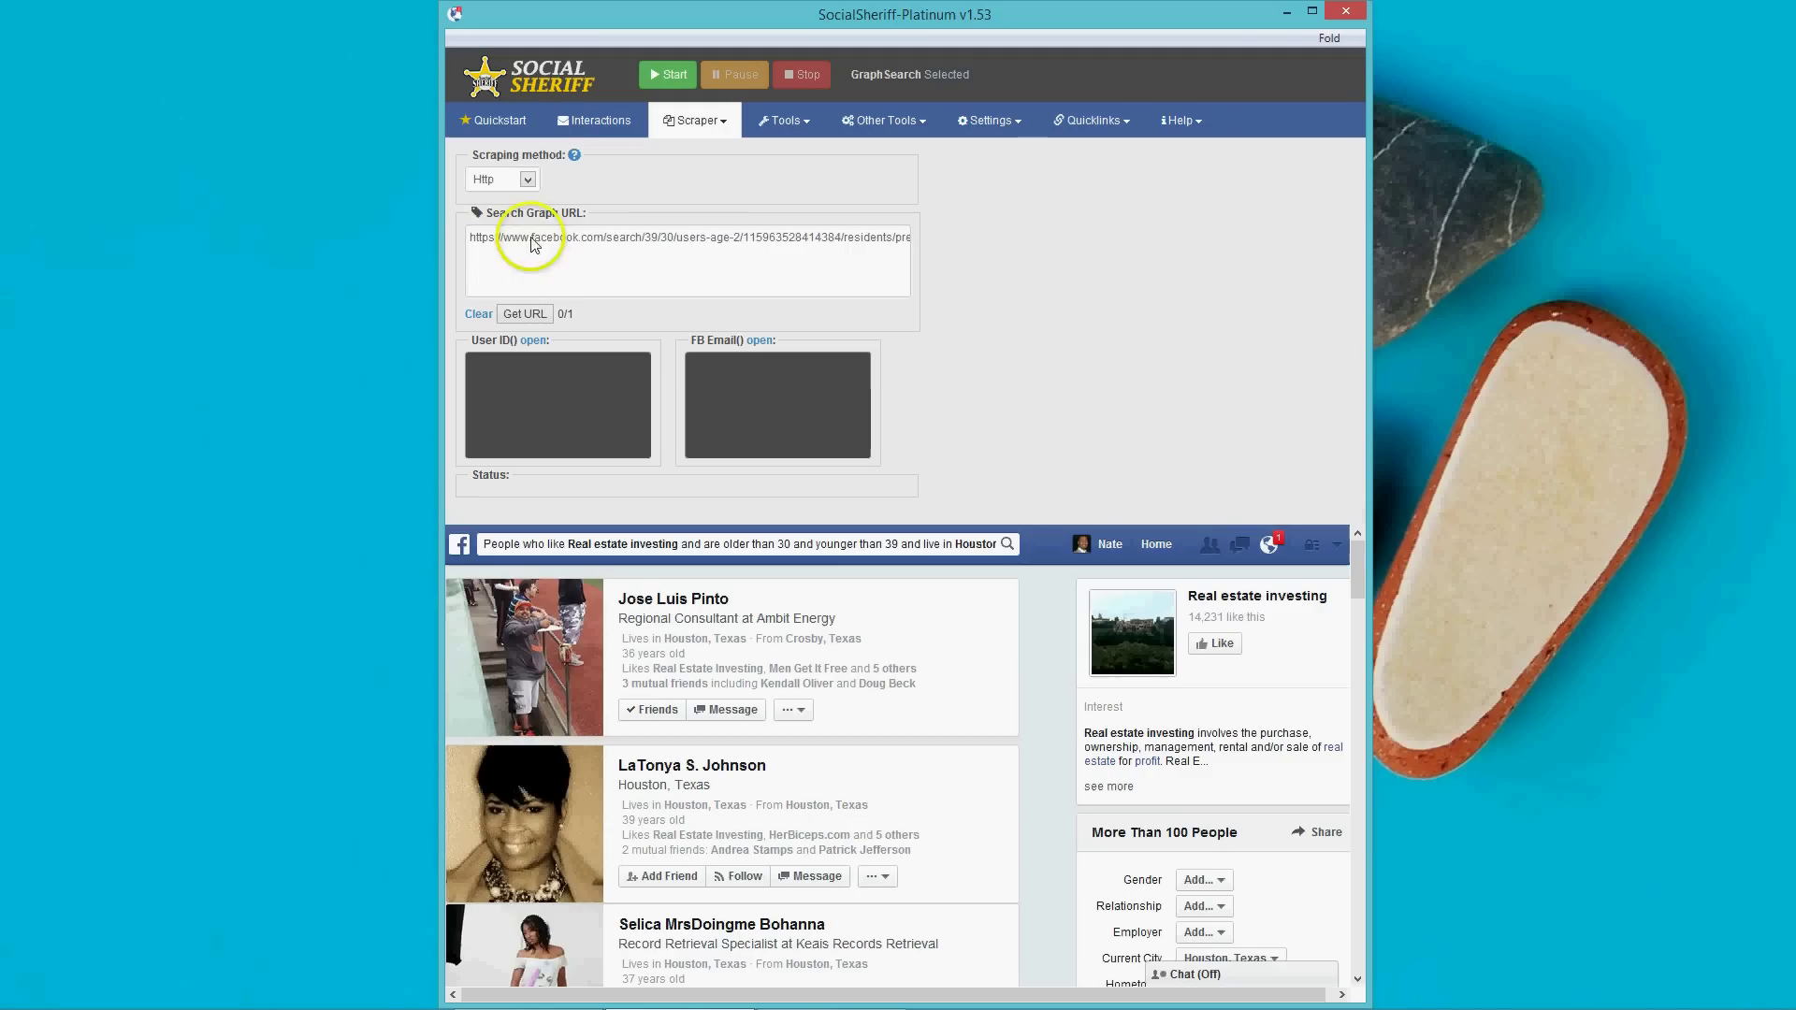
pyautogui.click(923, 535)
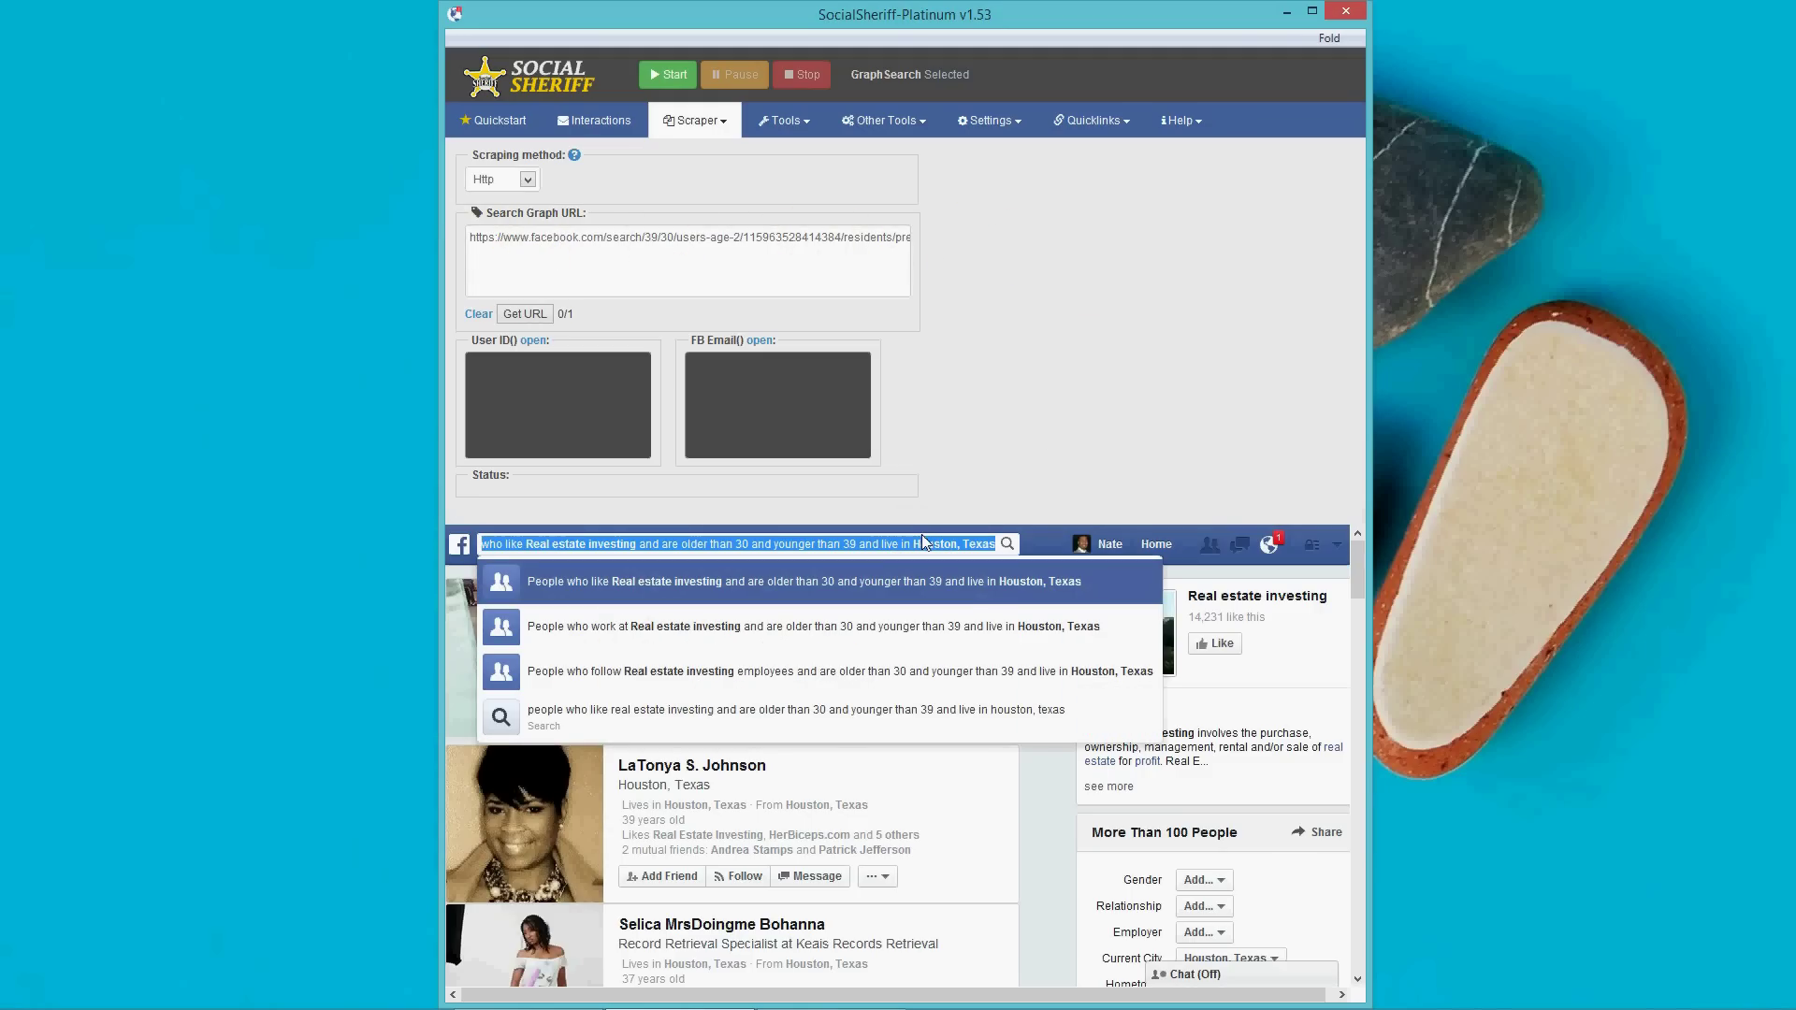
# Search 'people who belong to groups name real estate investing' and add its URL as the second entry (0/2).
pyautogui.write('peop')
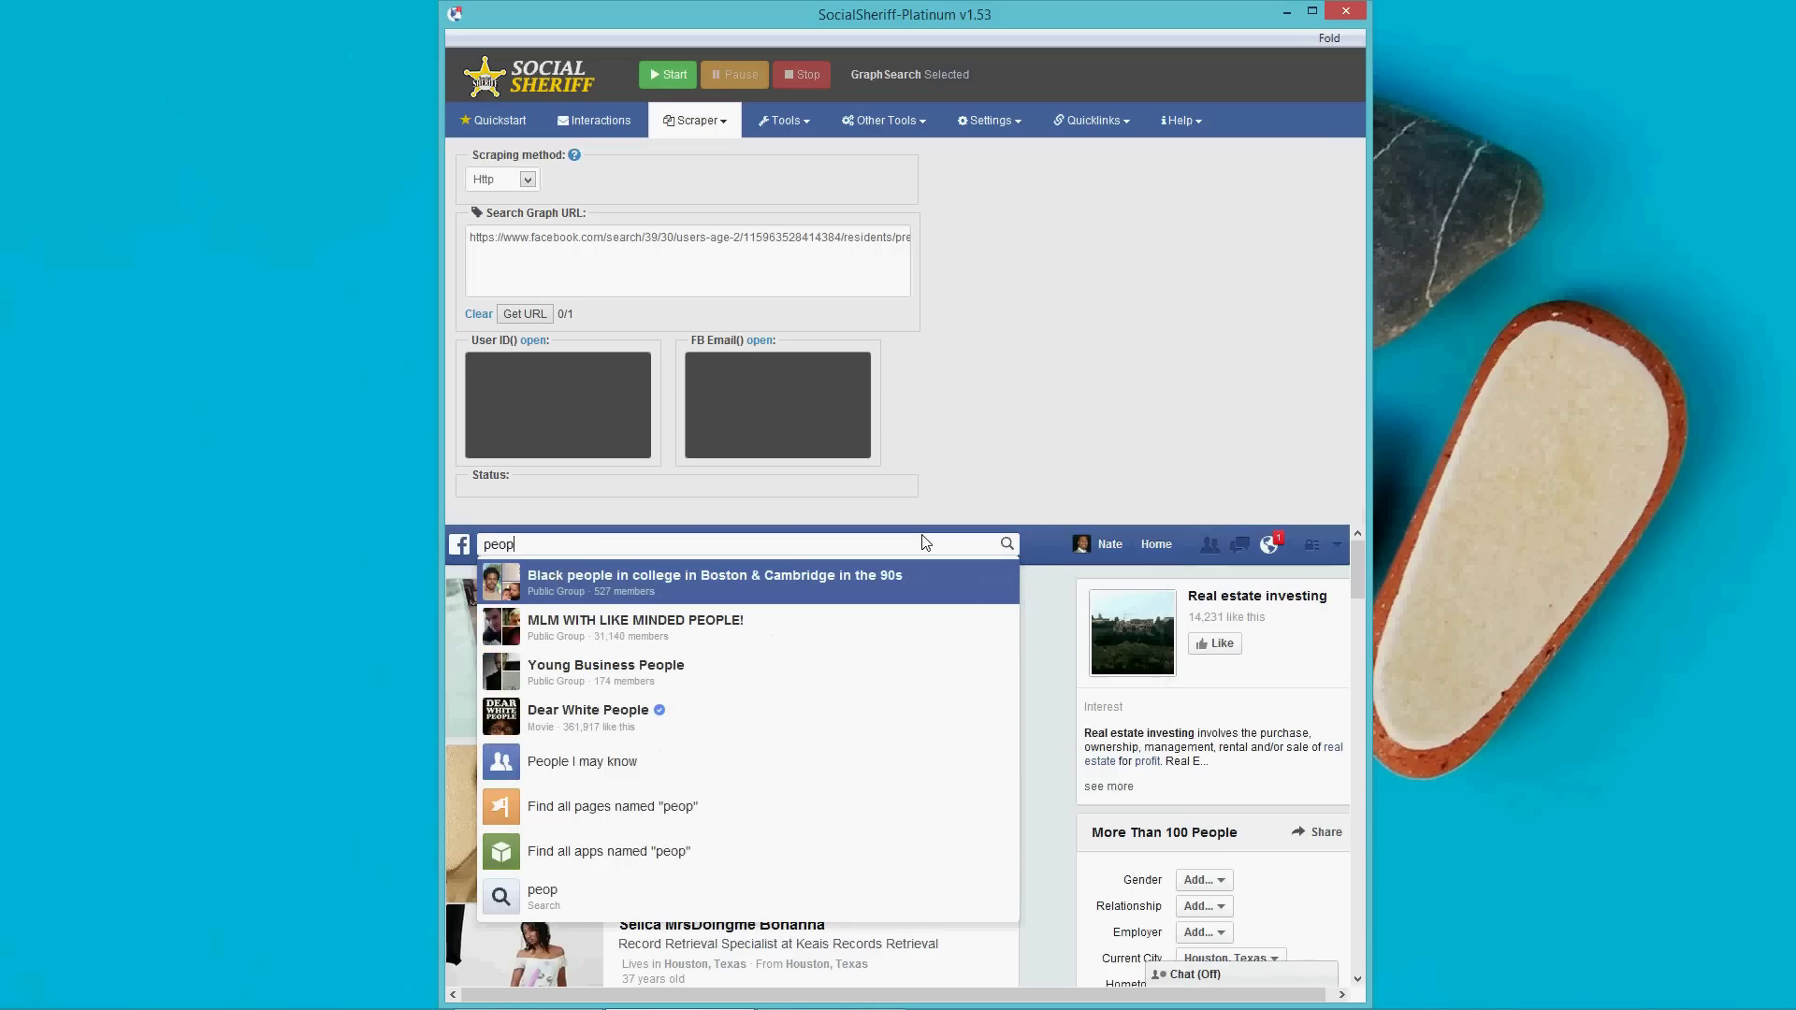
pyautogui.write('le who')
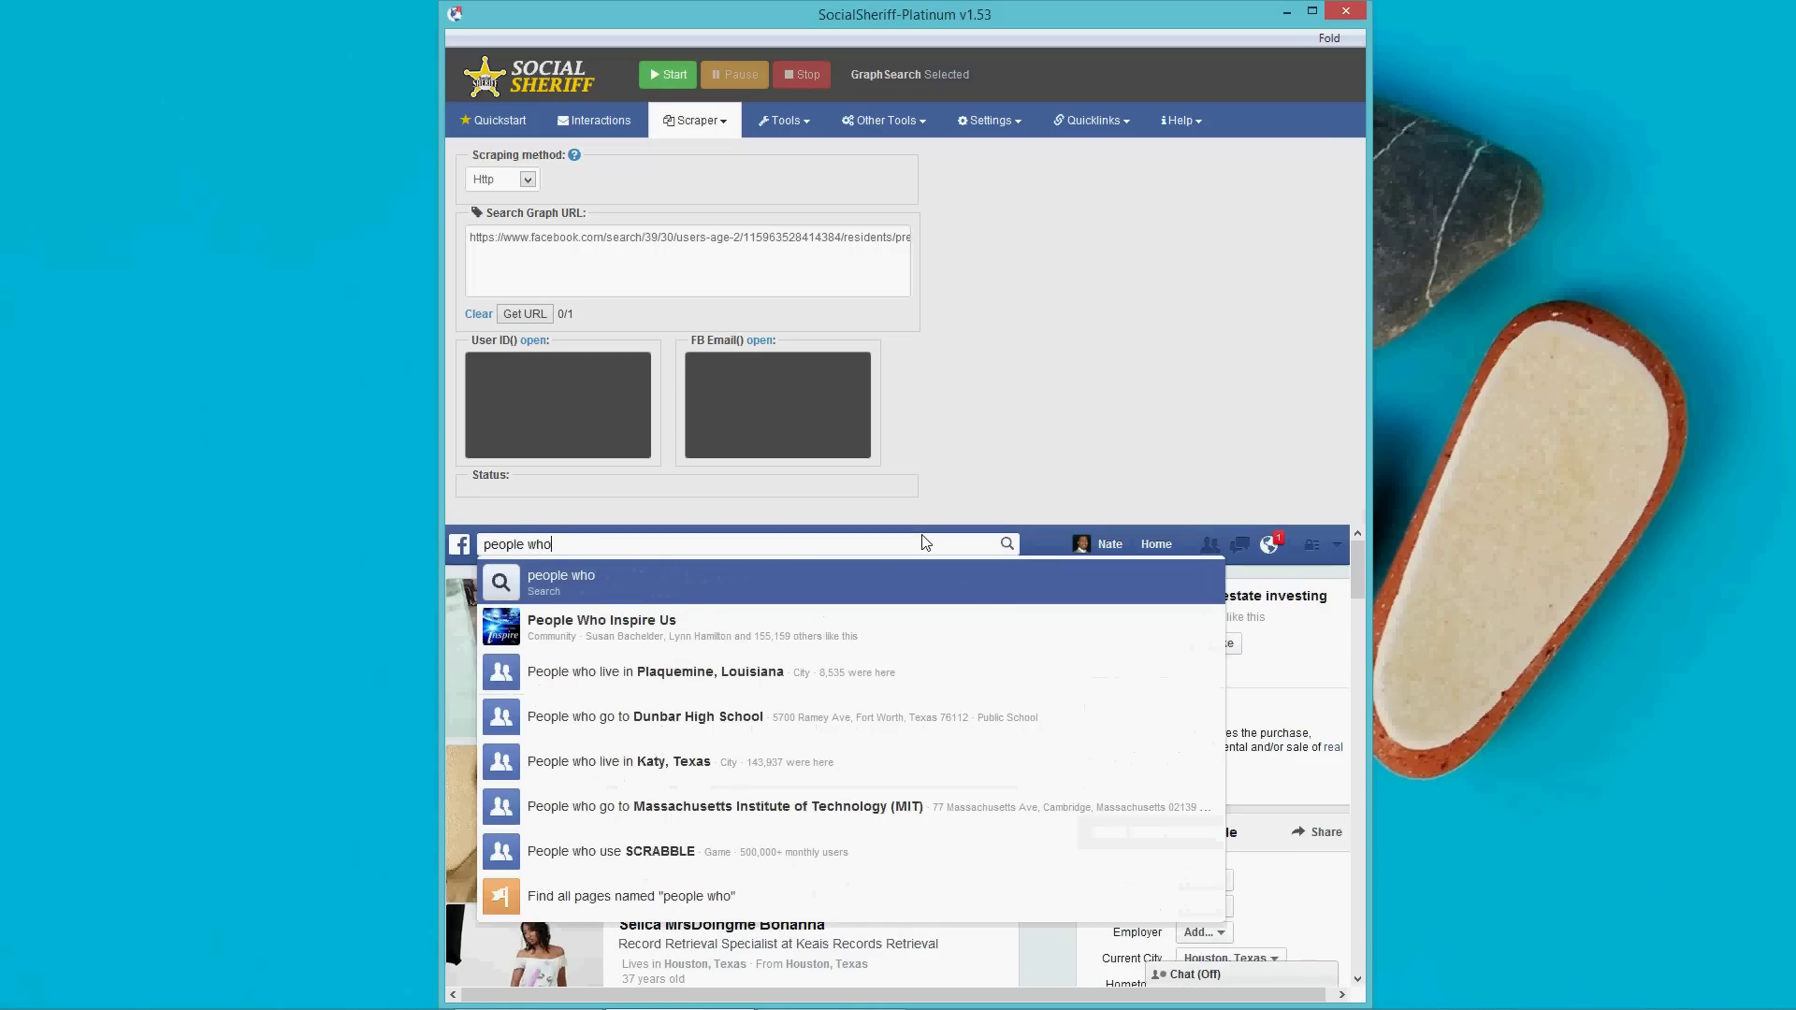
pyautogui.write(' belong to groups name')
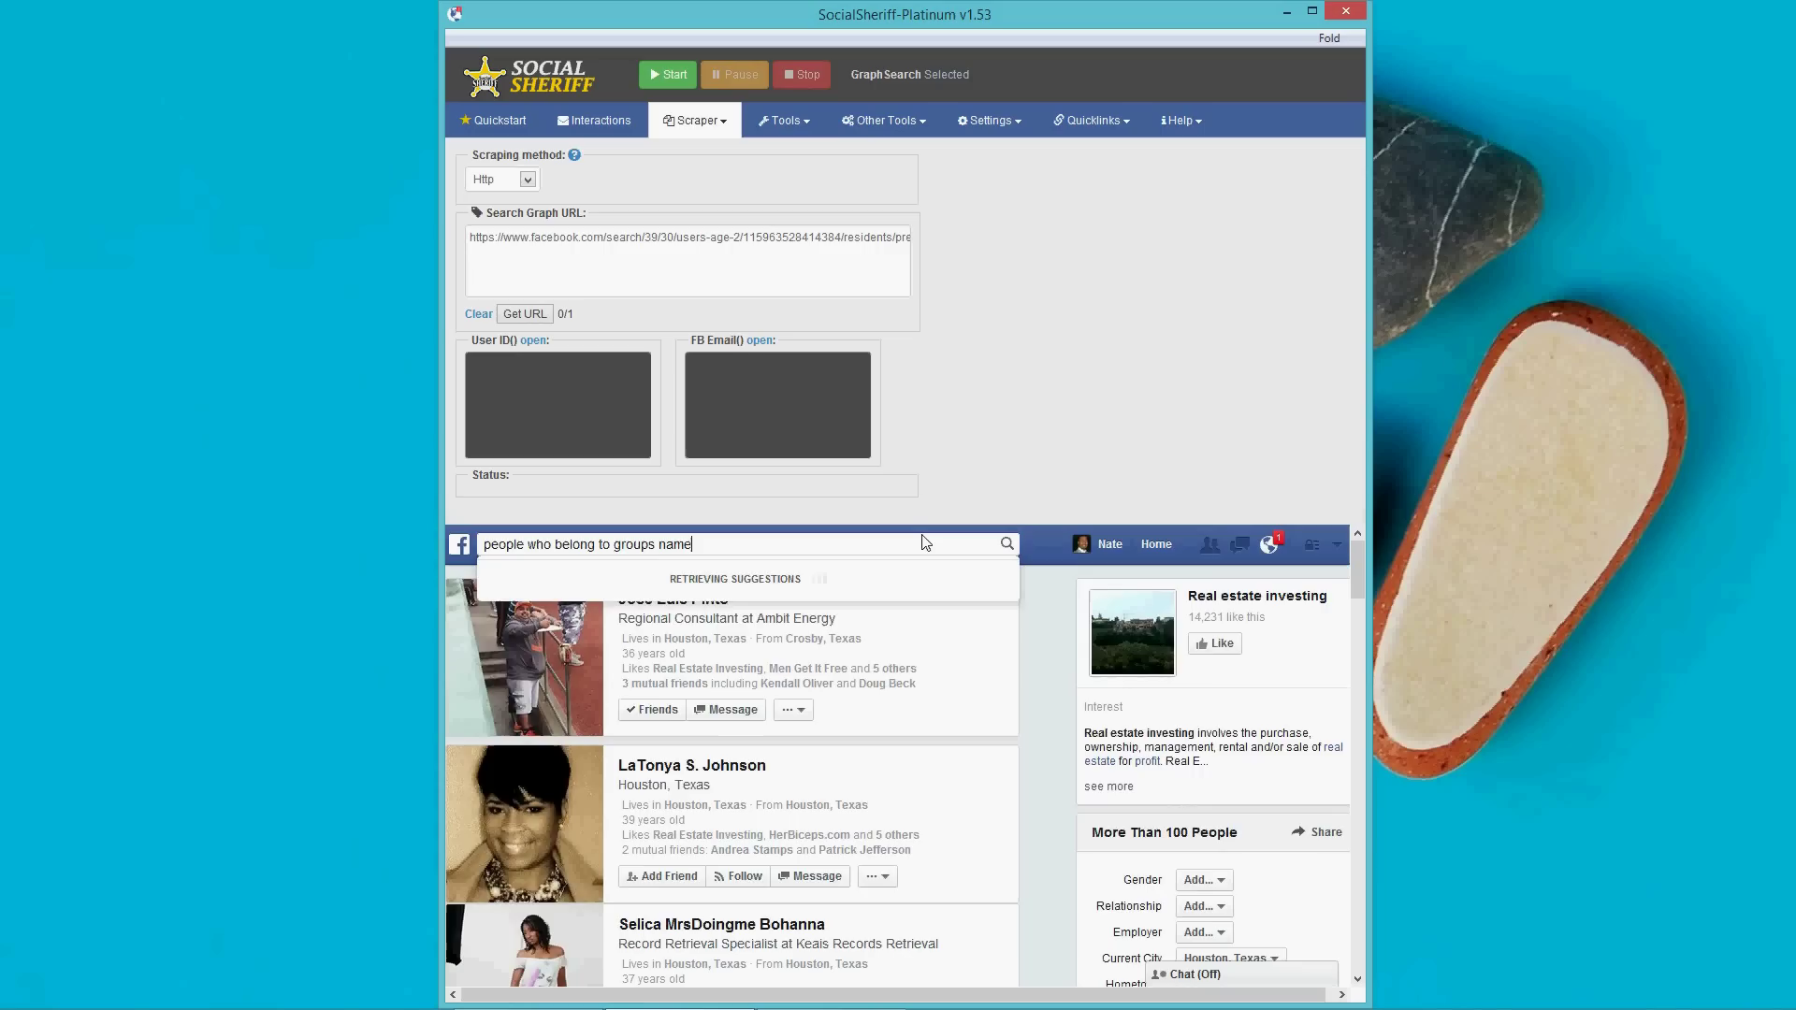
pyautogui.write(' re')
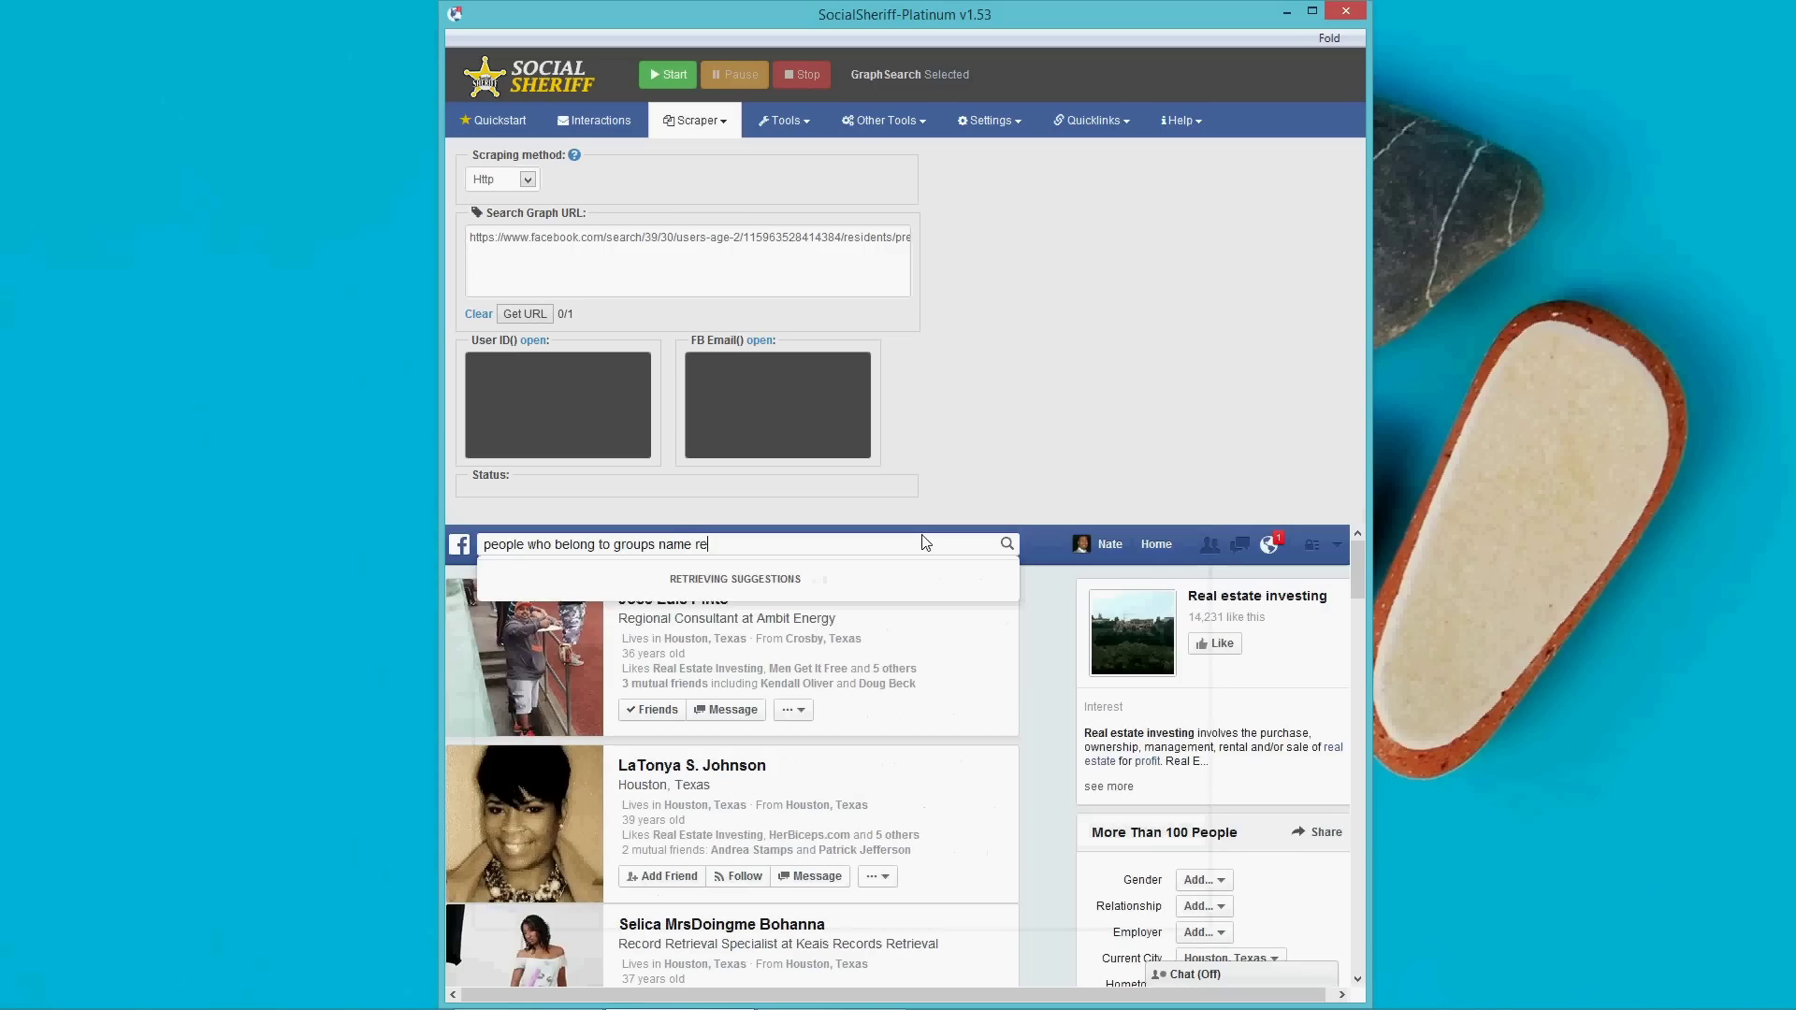
pyautogui.write('al estate')
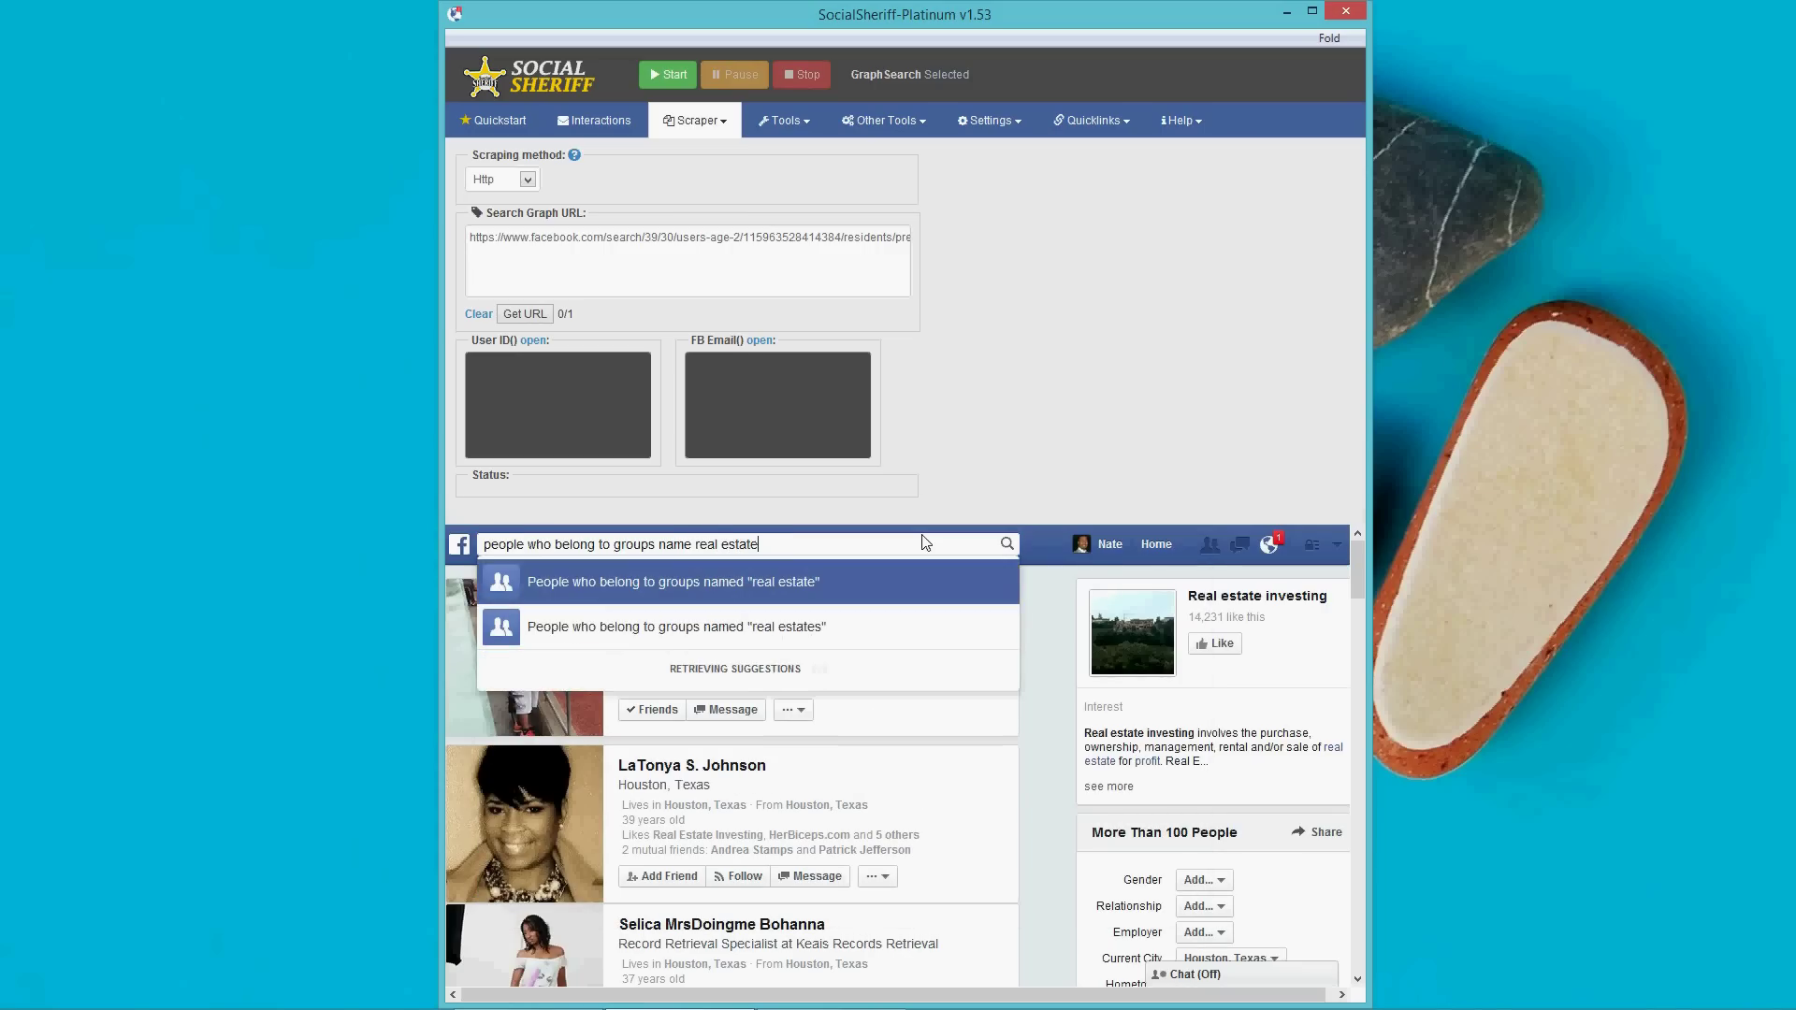
pyautogui.write(' investing')
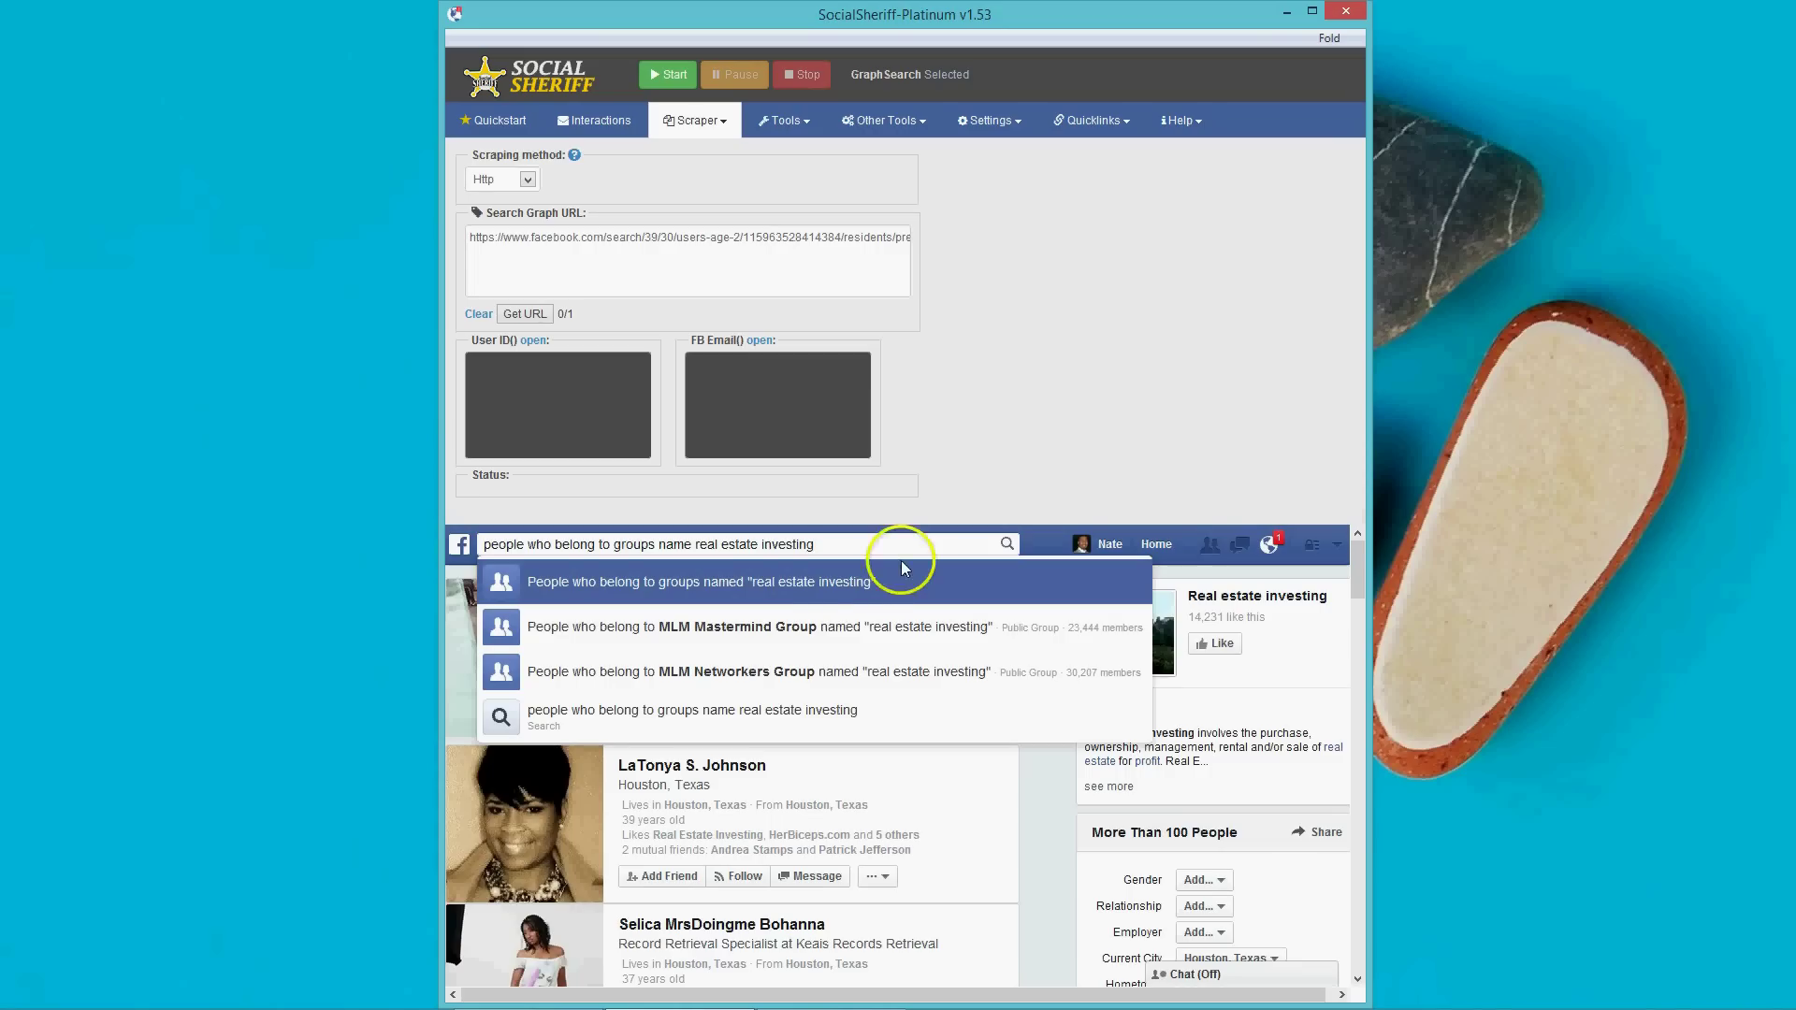
pyautogui.click(845, 588)
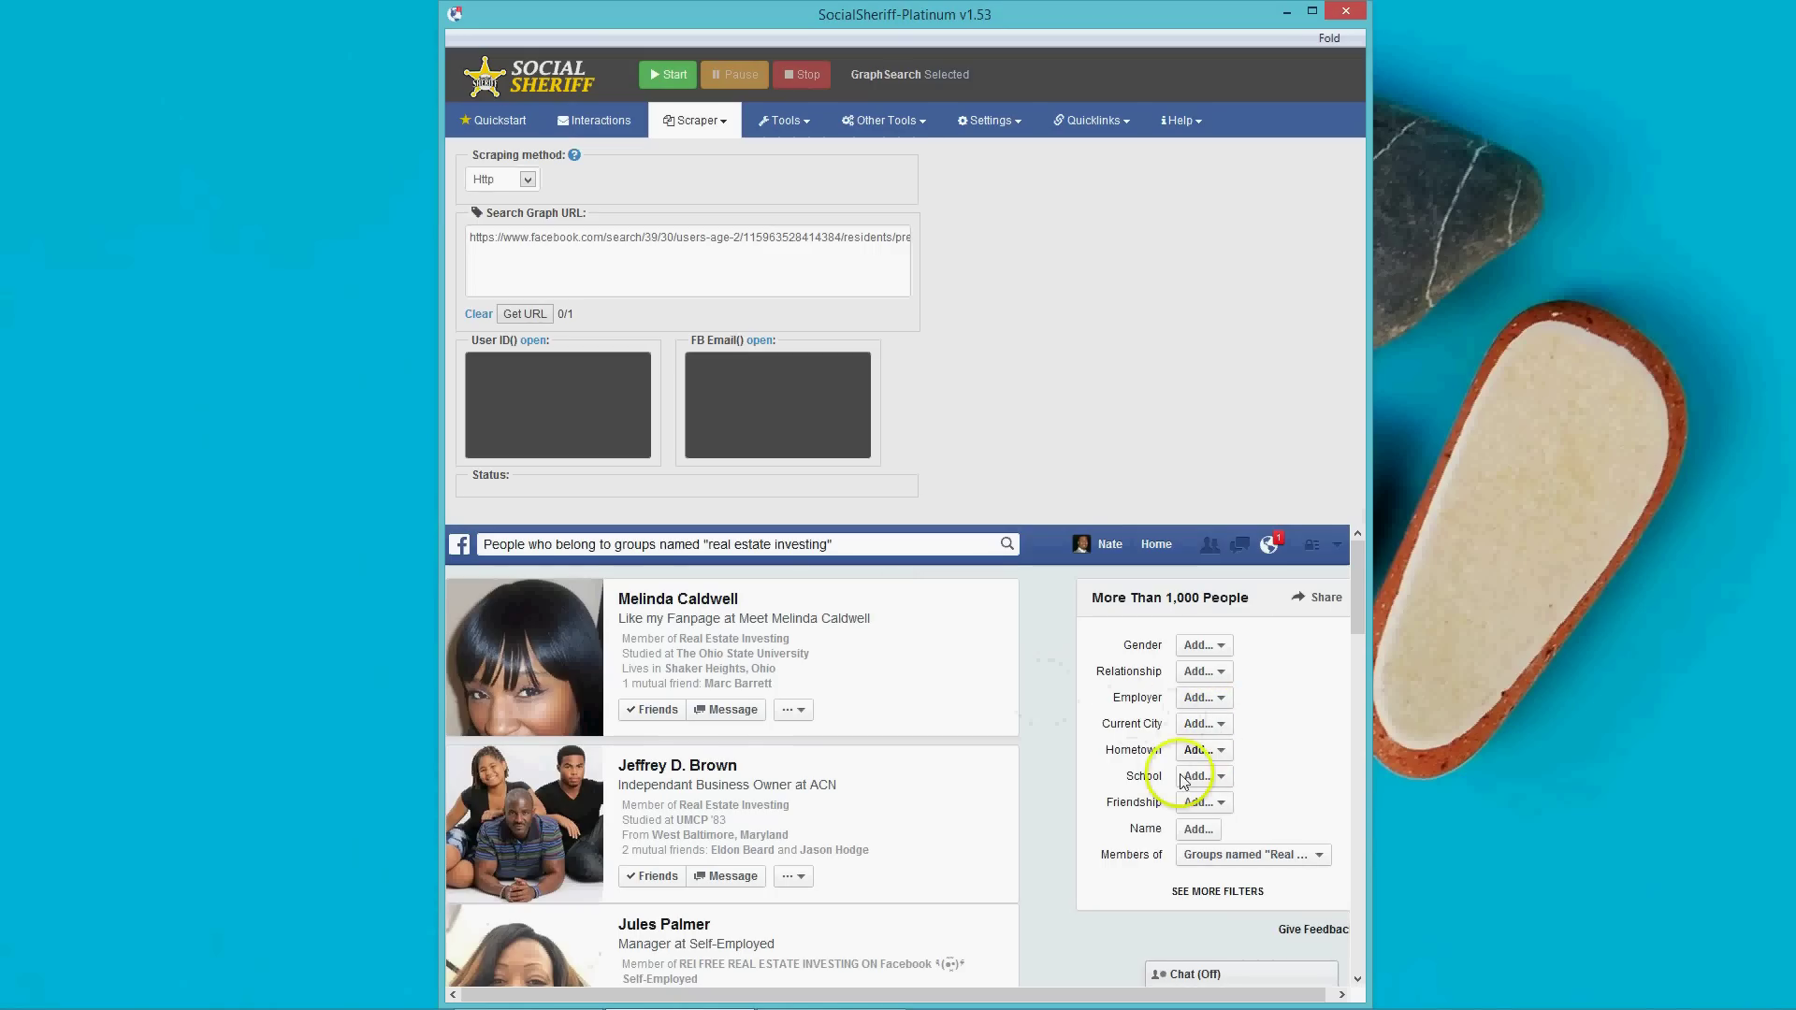
pyautogui.scroll(-2, 1252, 822)
pyautogui.scroll(2, 1252, 822)
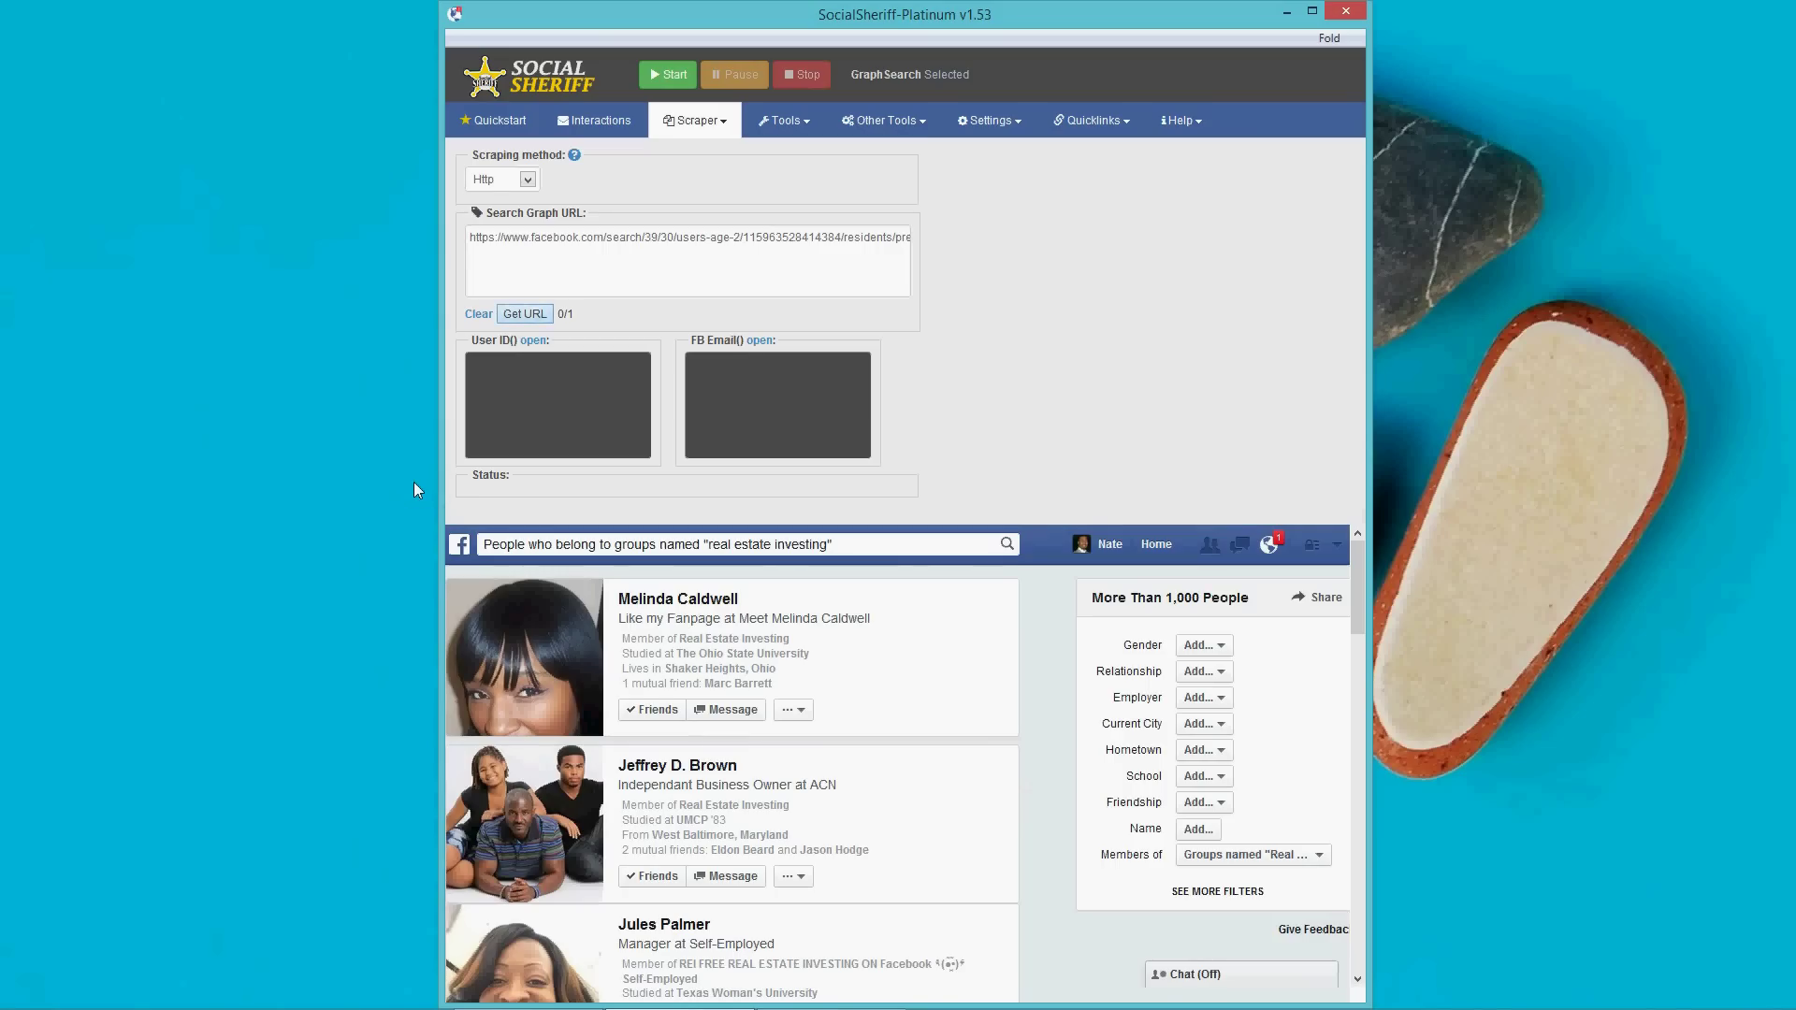
pyautogui.click(525, 314)
pyautogui.click(856, 550)
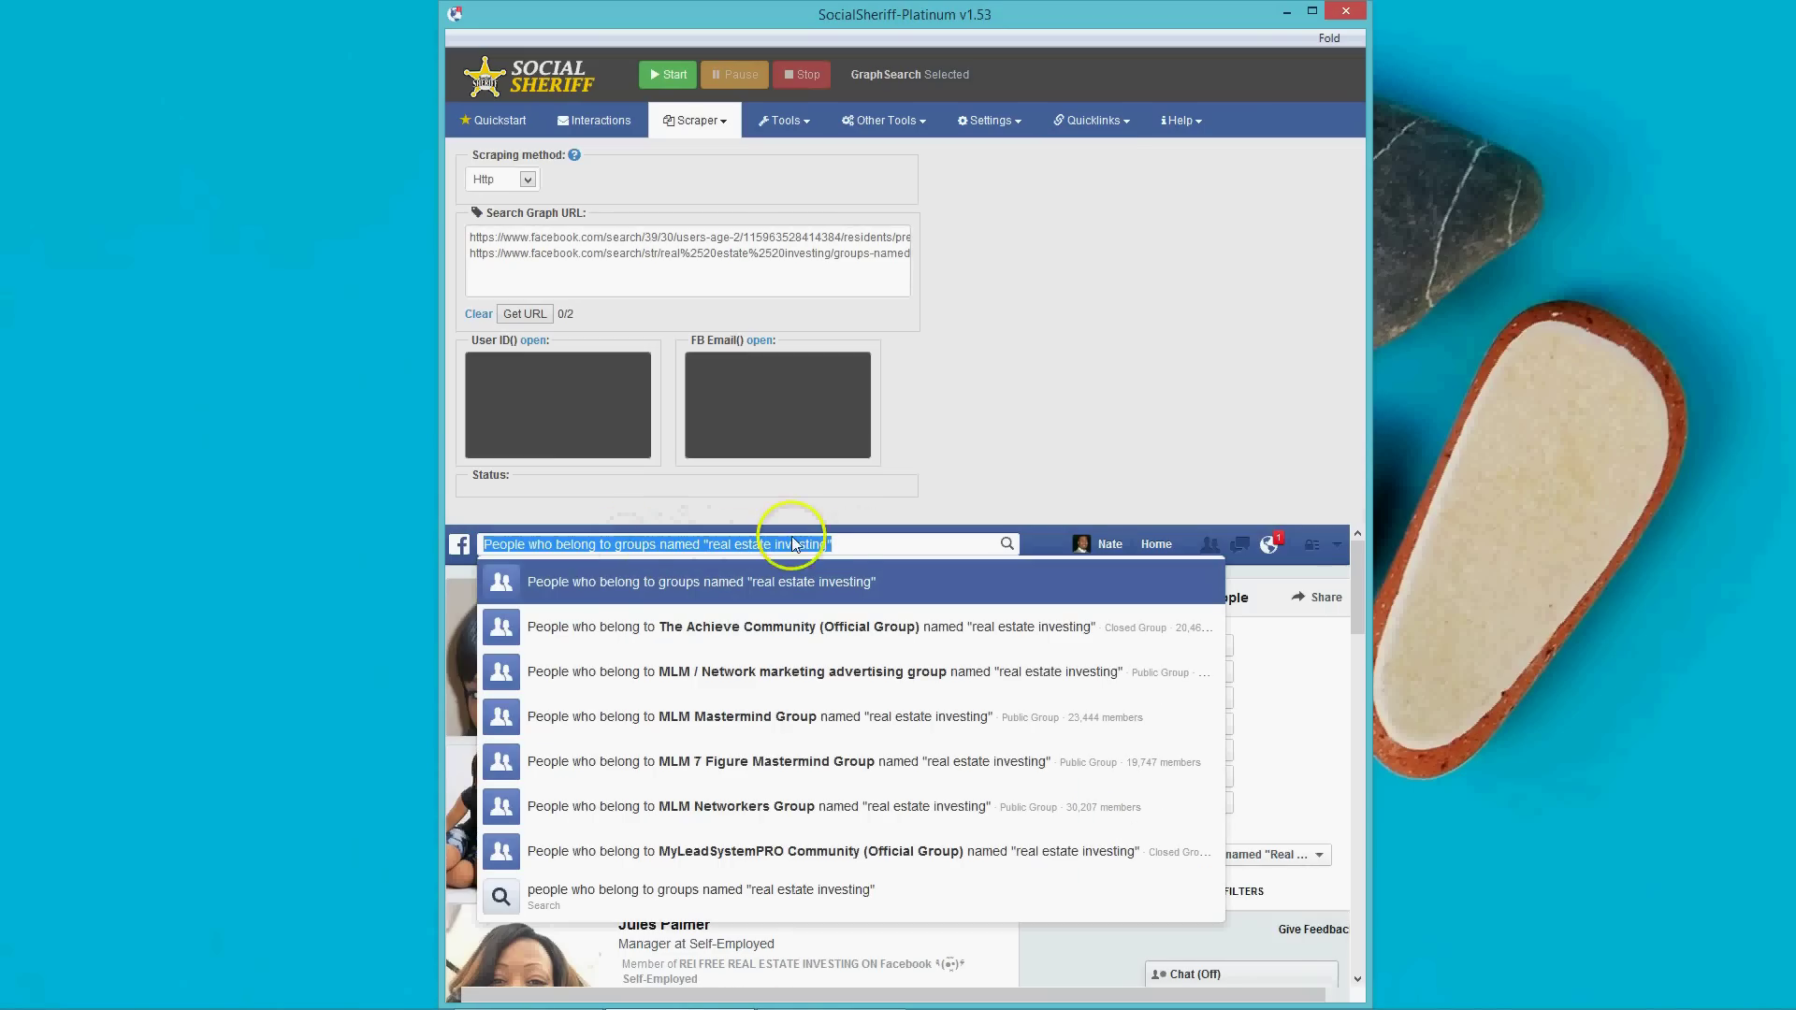
# Search groups named real estate investing, filter Privacy to Open, and add its URL third (0/3).
pyautogui.write('gropu')
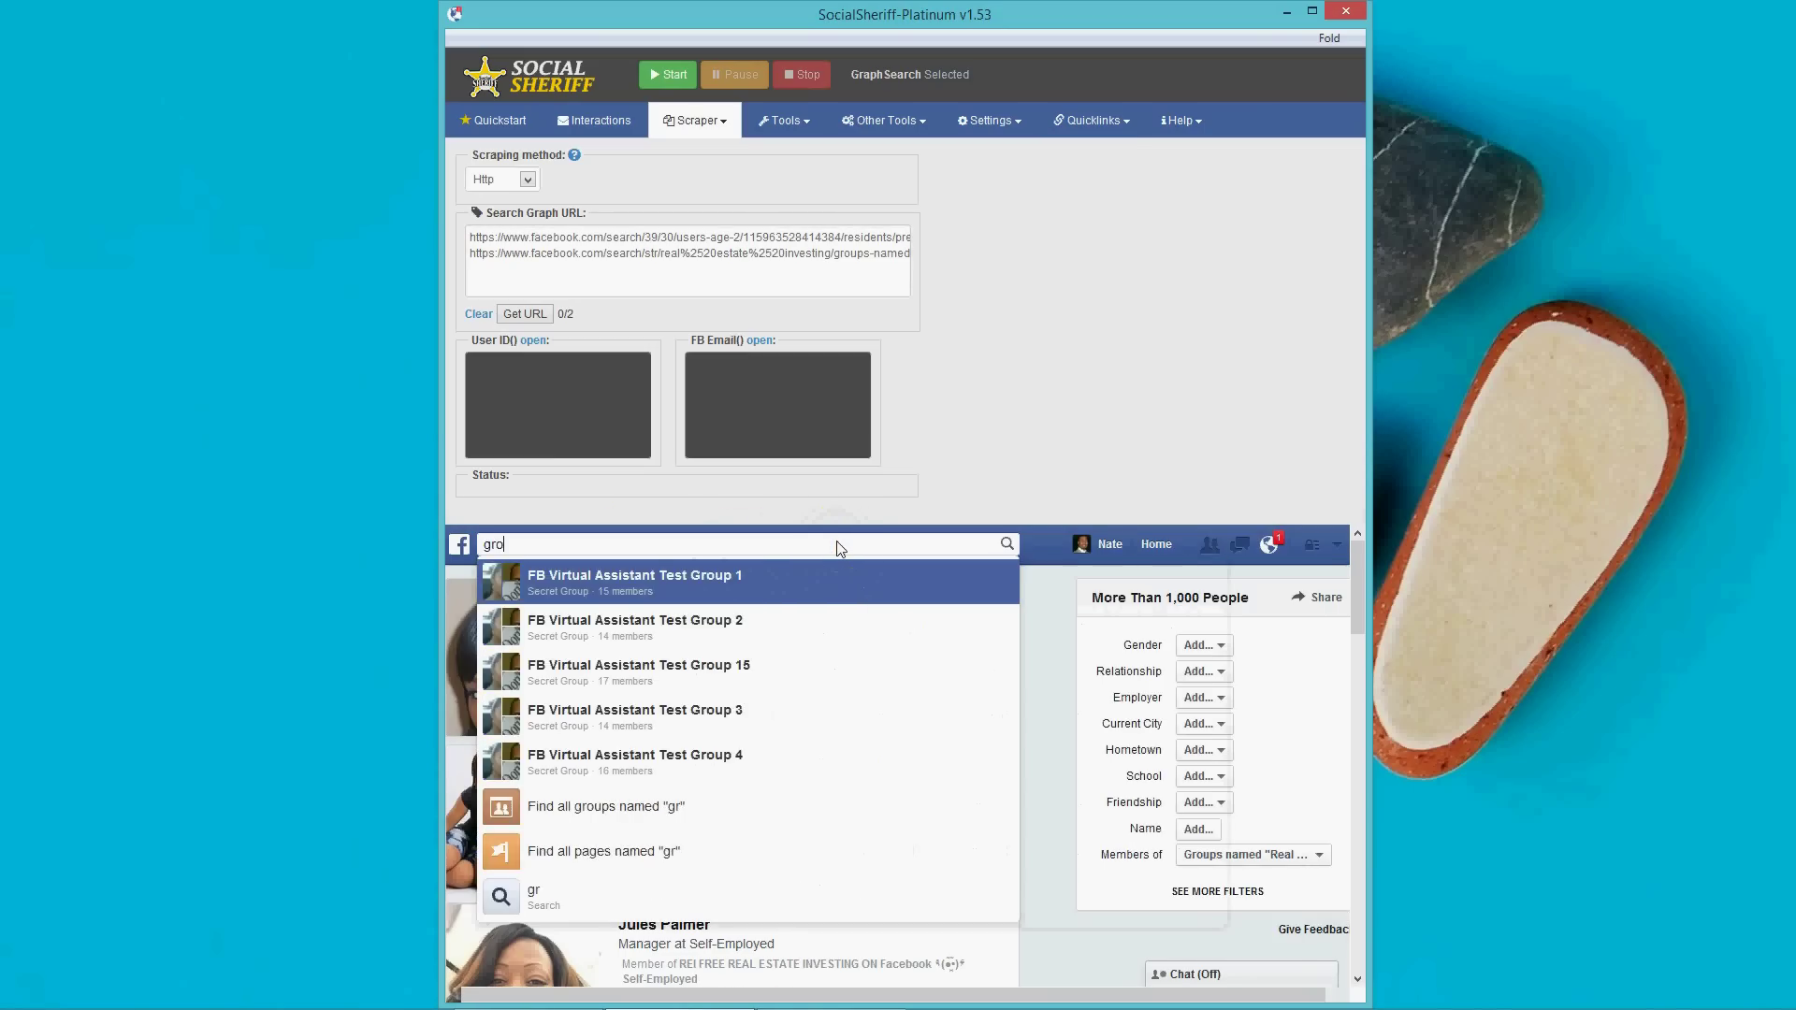
pyautogui.press('BackSpace')
pyautogui.press('BackSpace')
pyautogui.write('u')
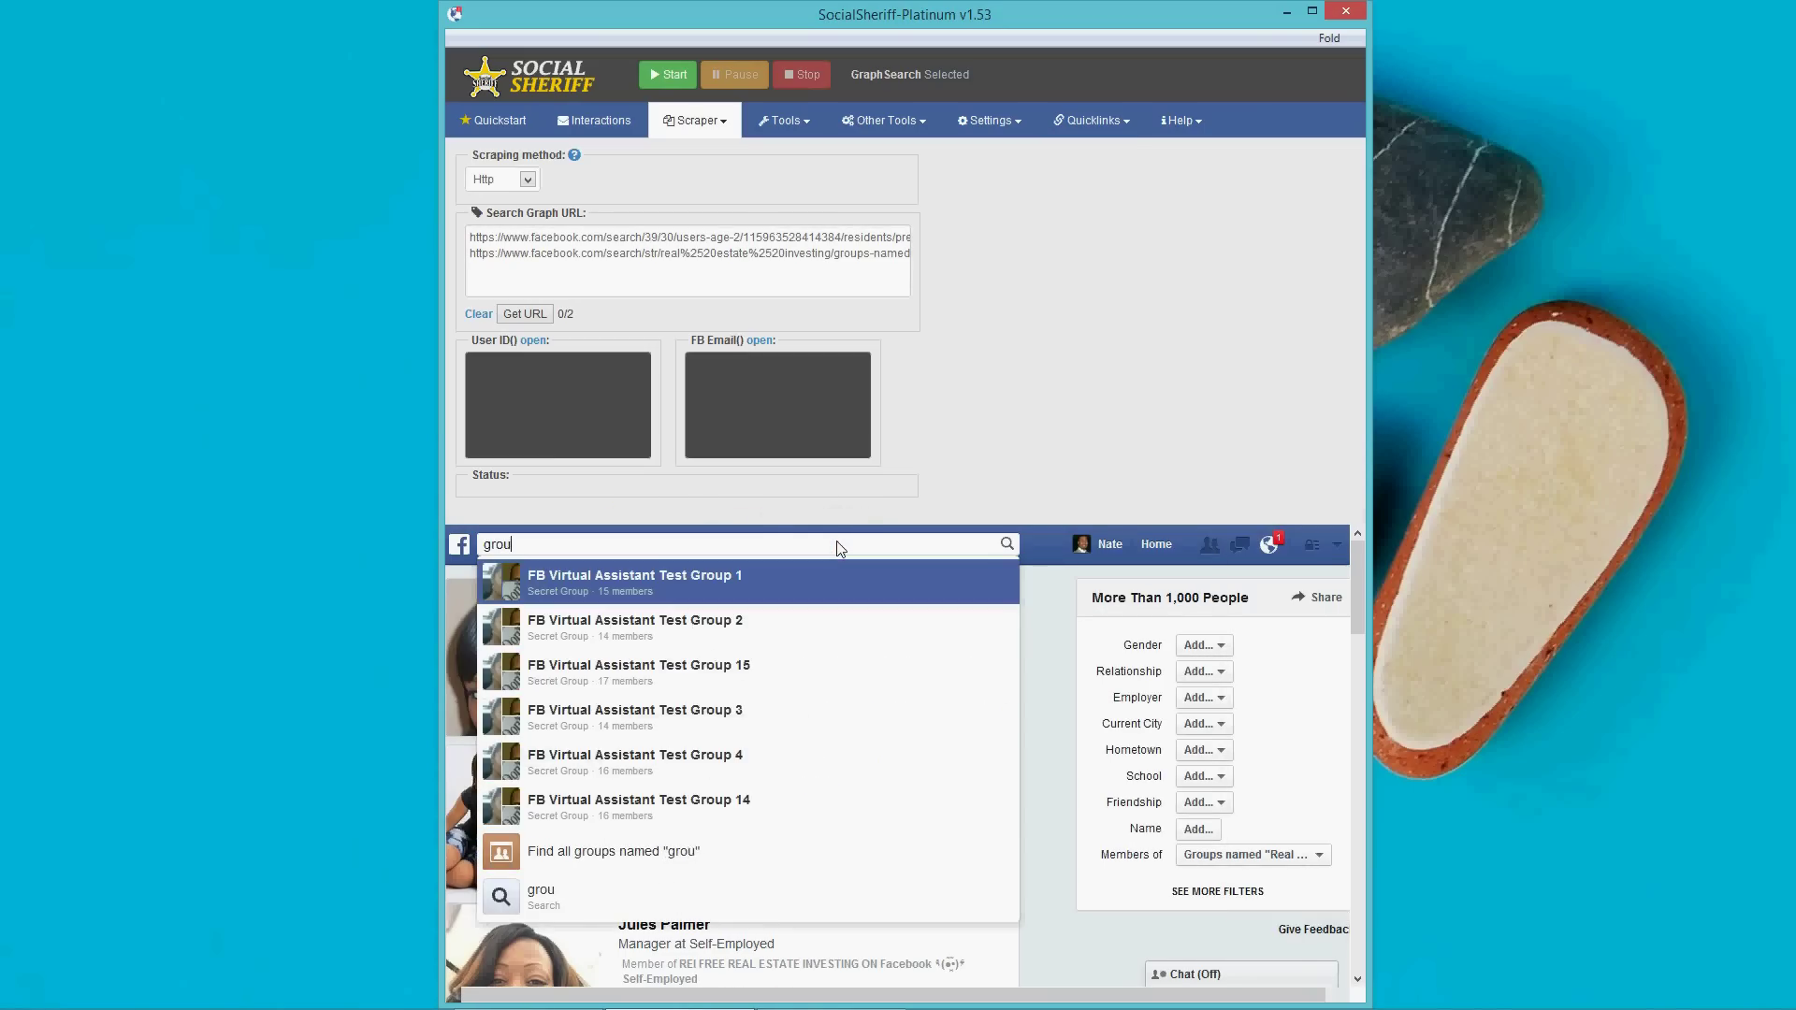
pyautogui.write('ps named')
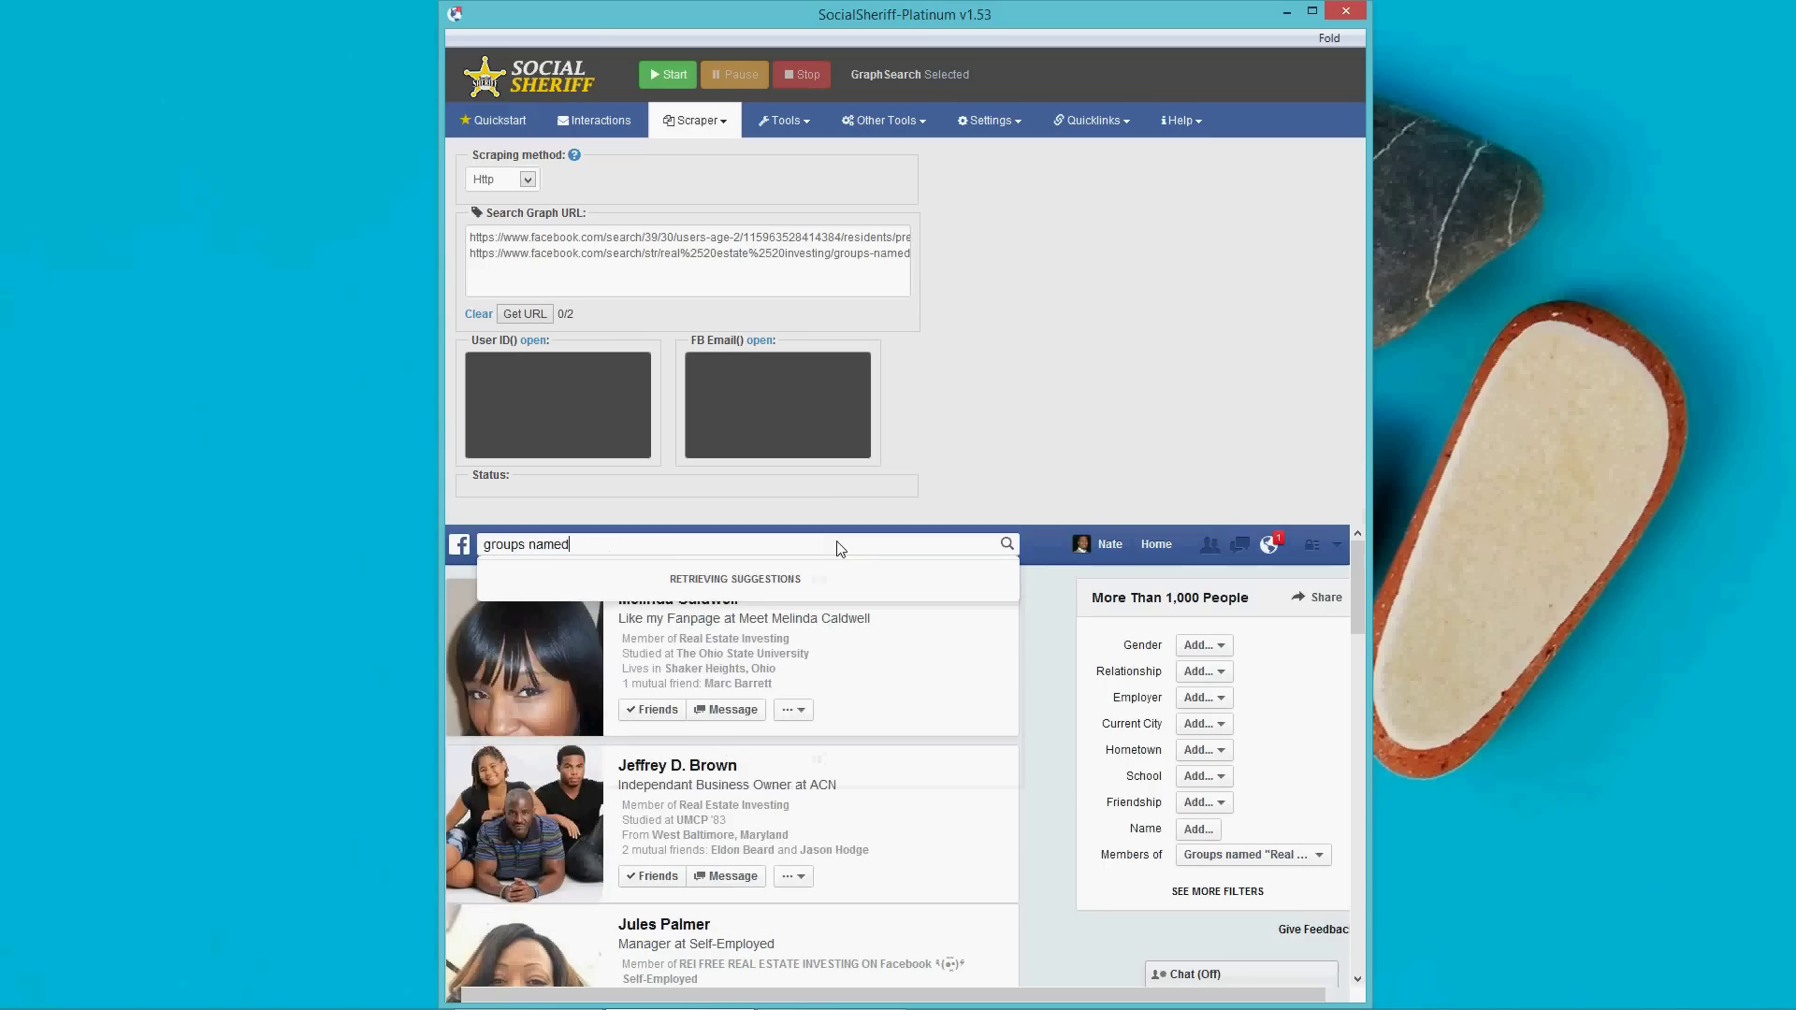
pyautogui.write(' reale')
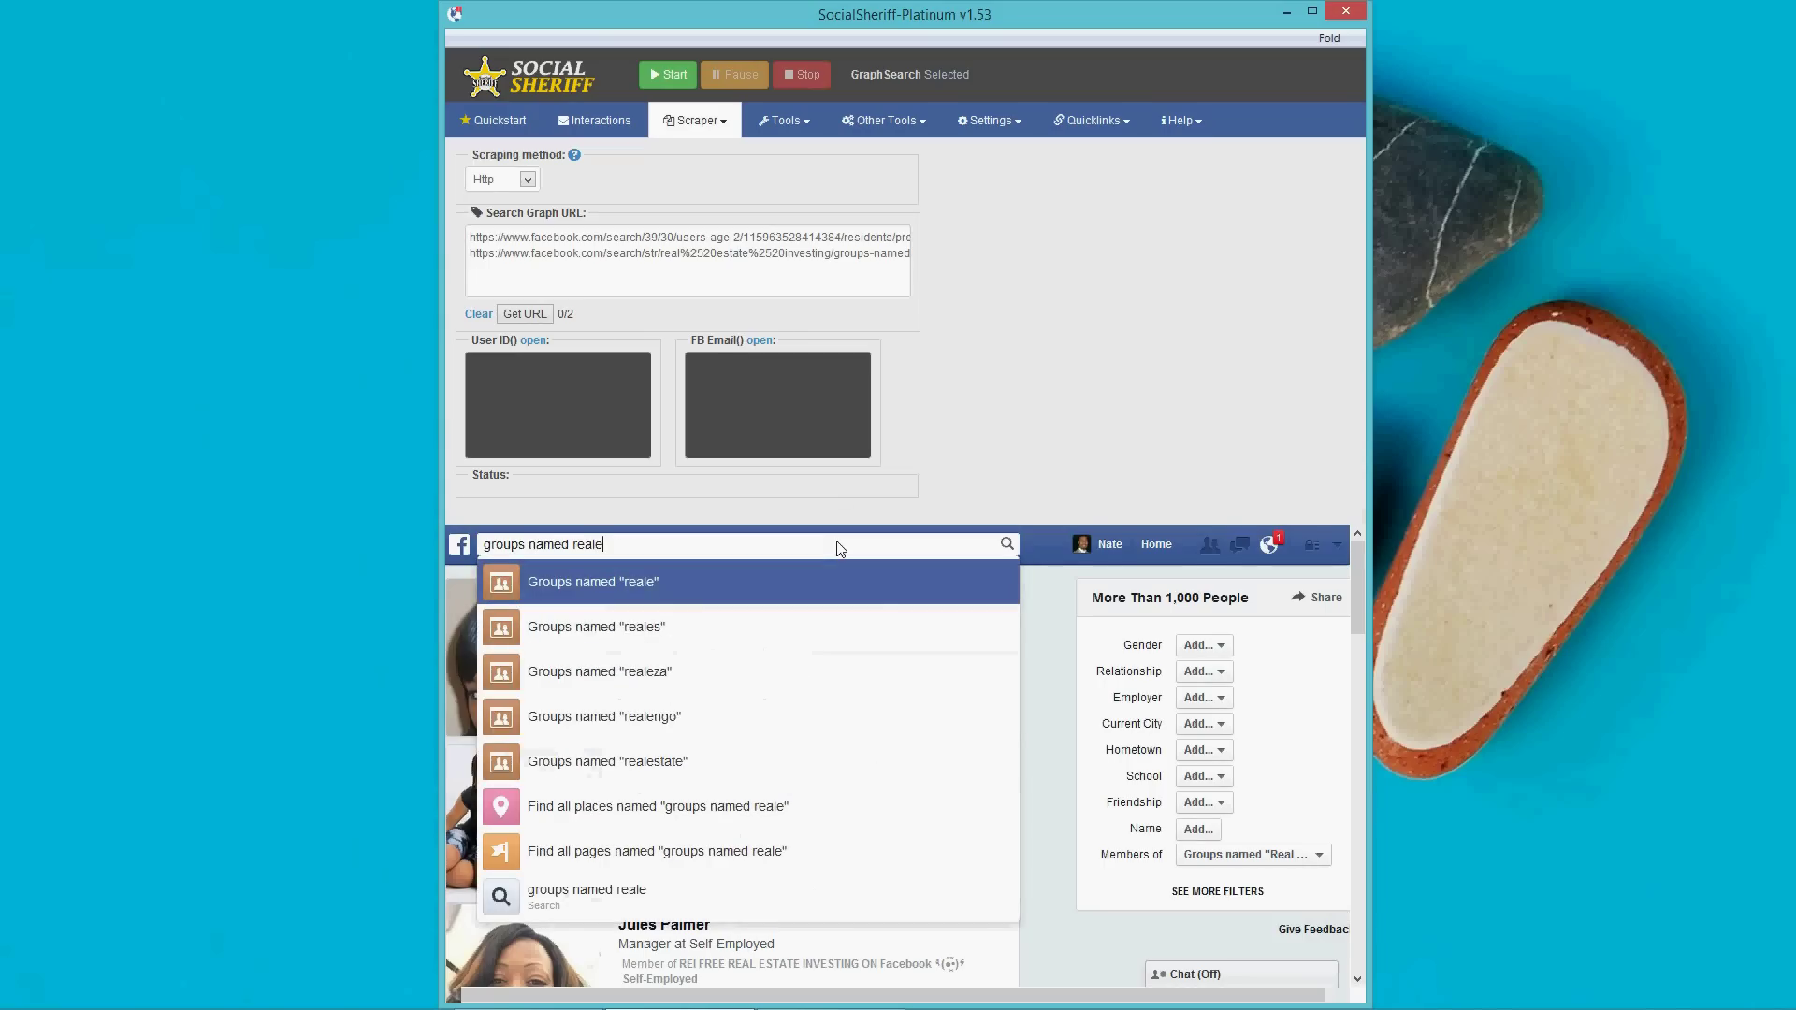
pyautogui.press('BackSpace')
pyautogui.write('estate ')
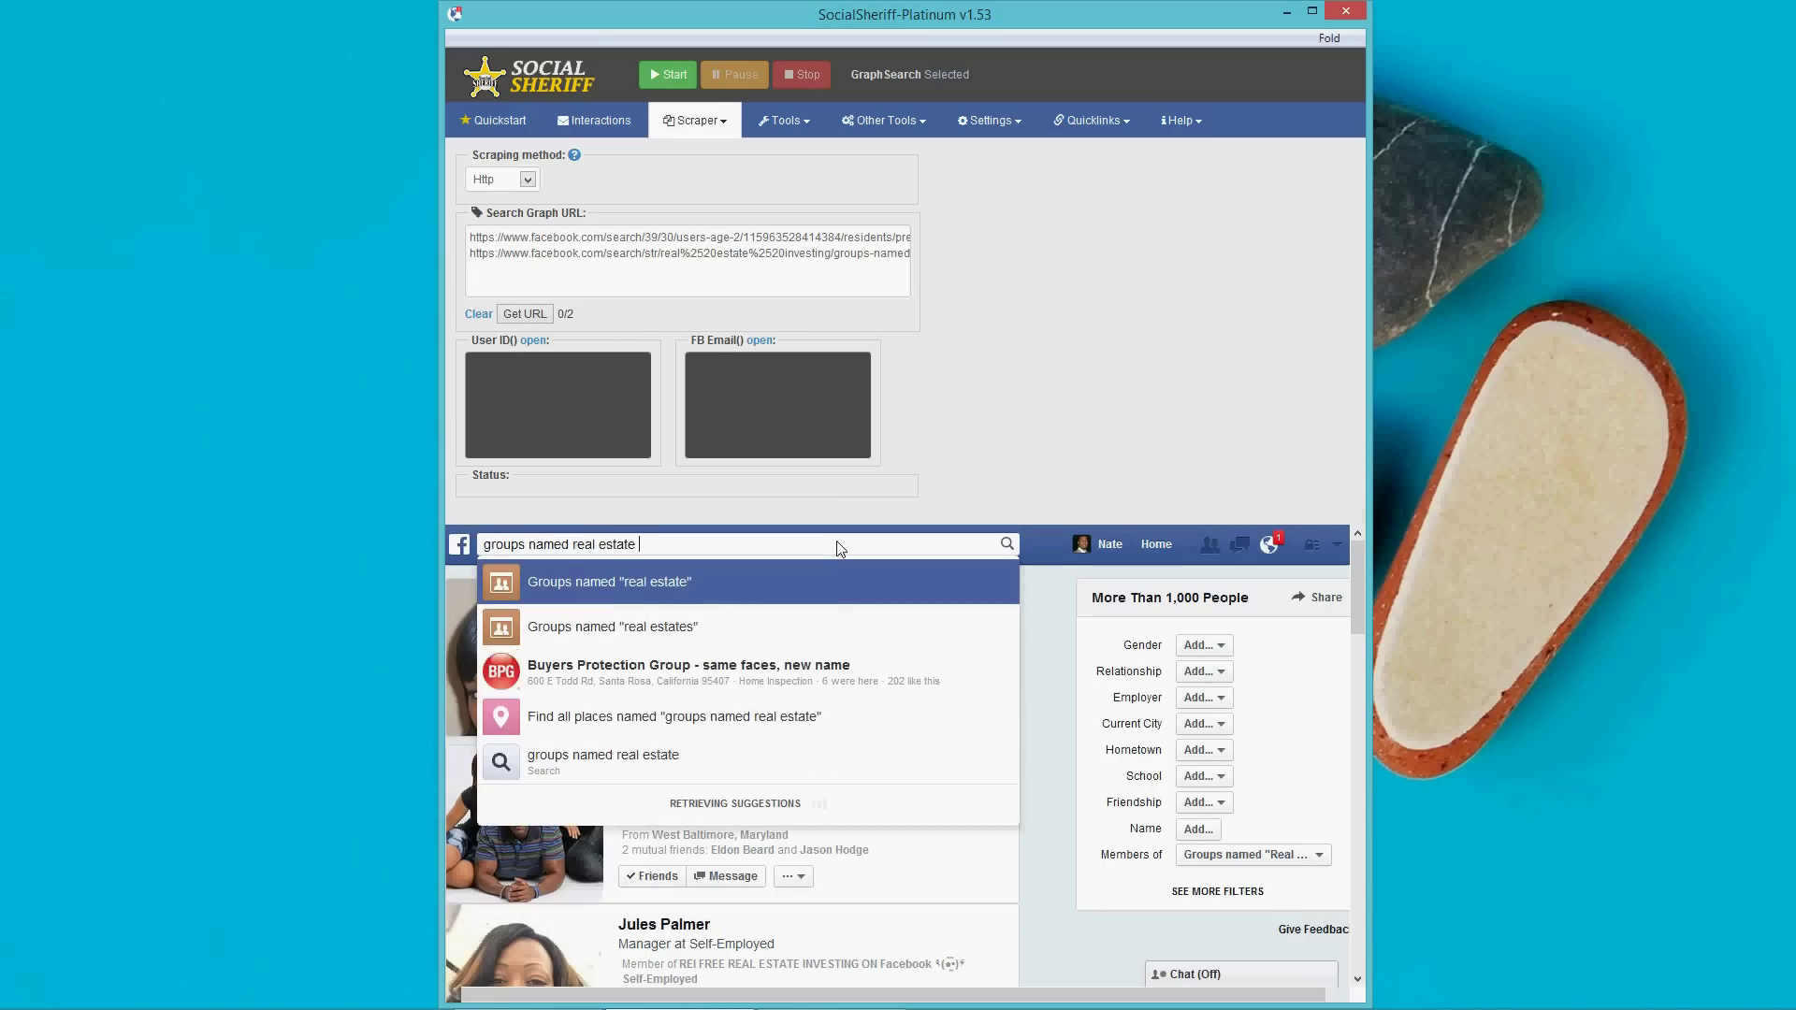
pyautogui.write('investing')
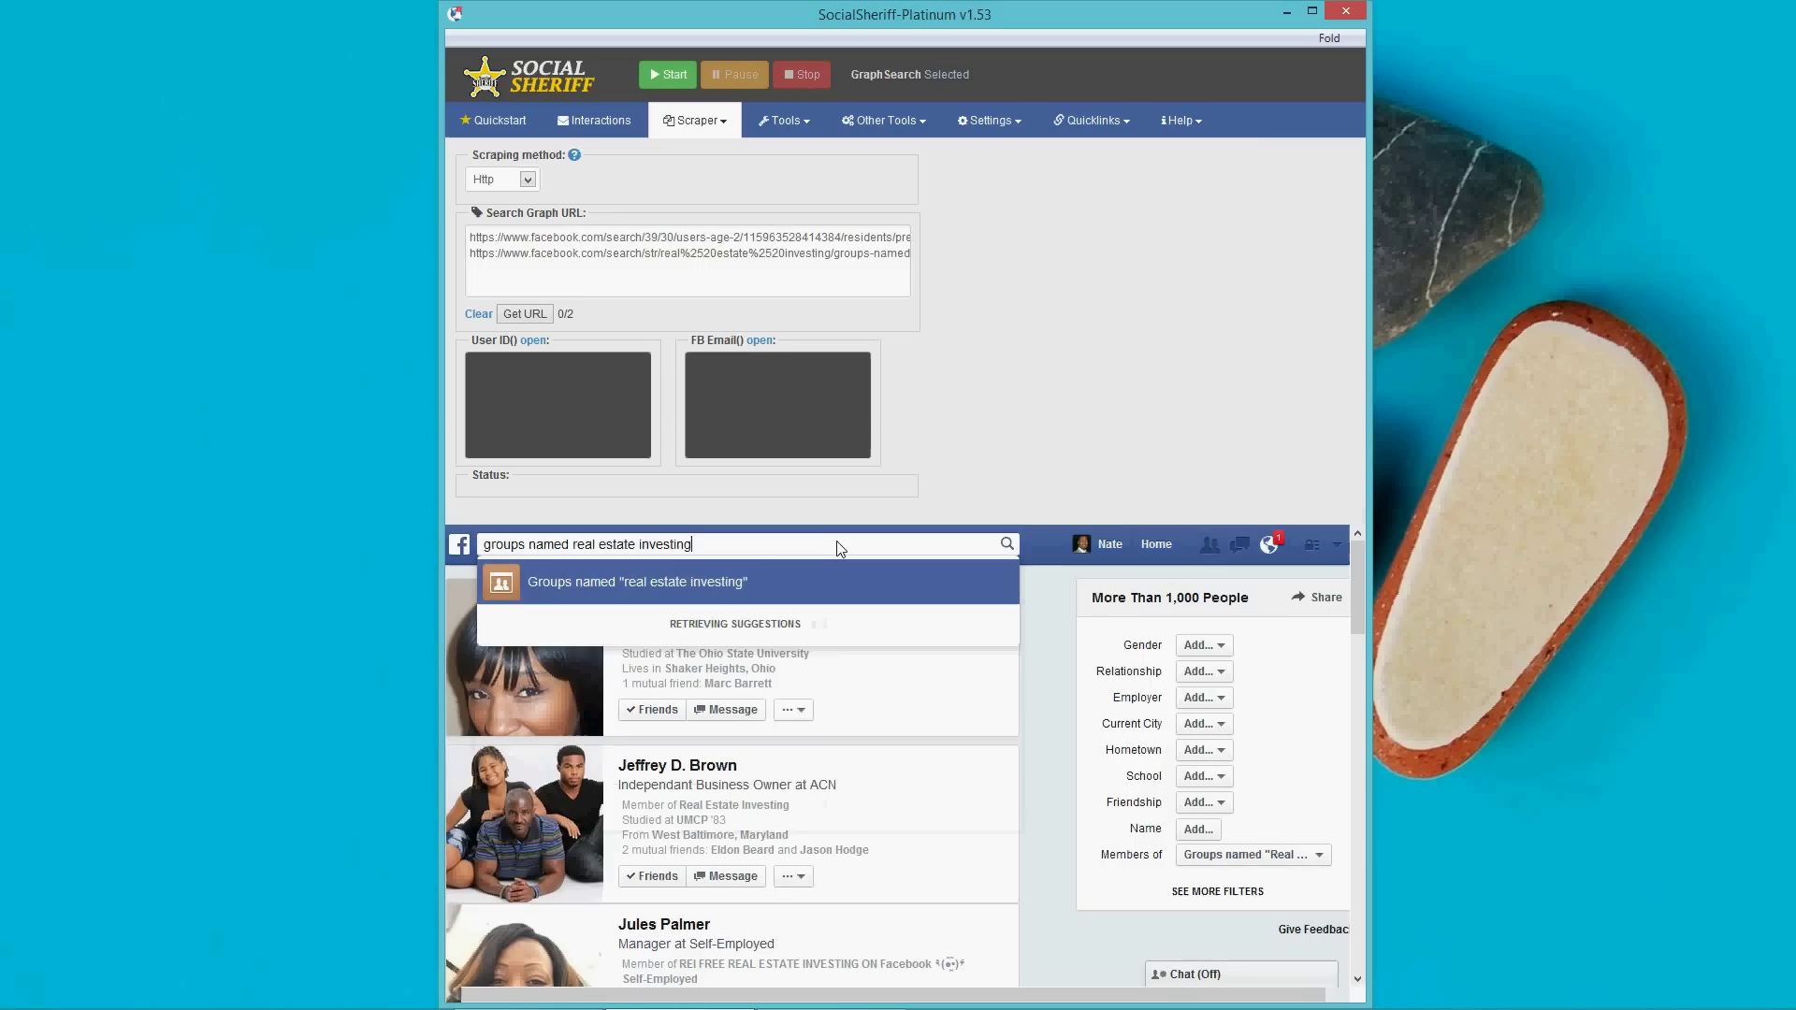
pyautogui.click(591, 585)
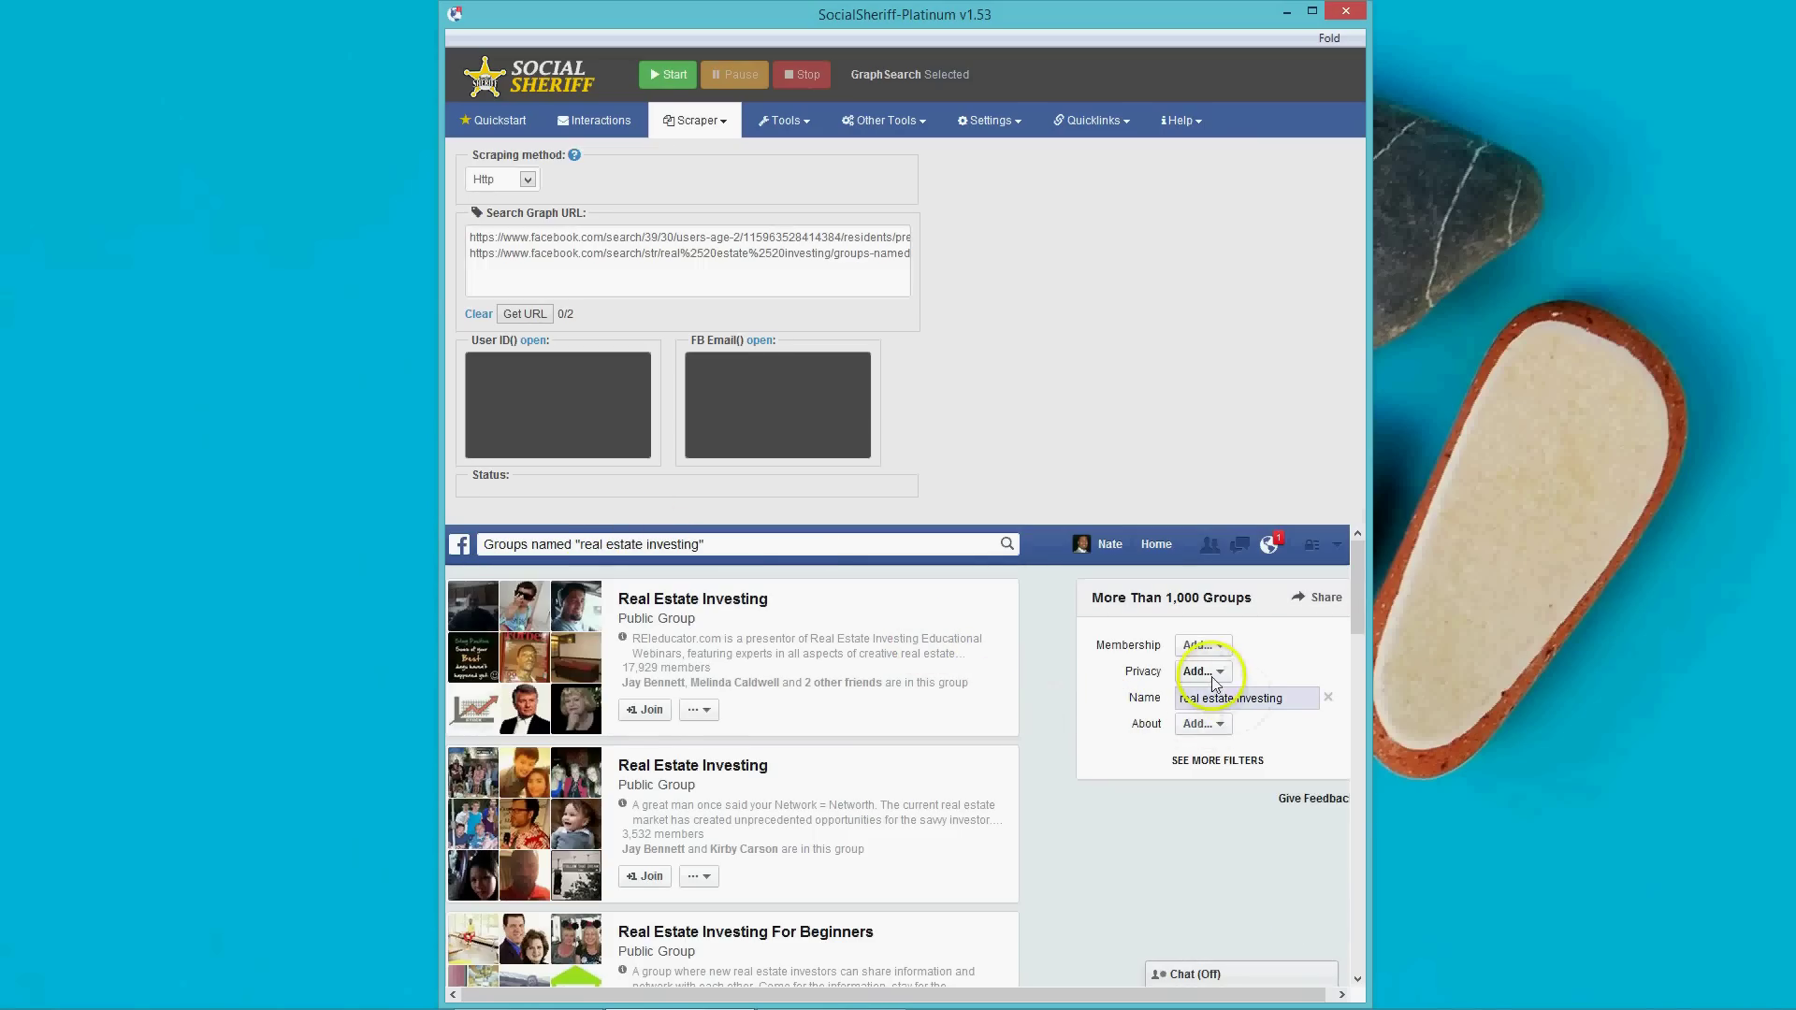
pyautogui.click(1204, 672)
pyautogui.click(1211, 700)
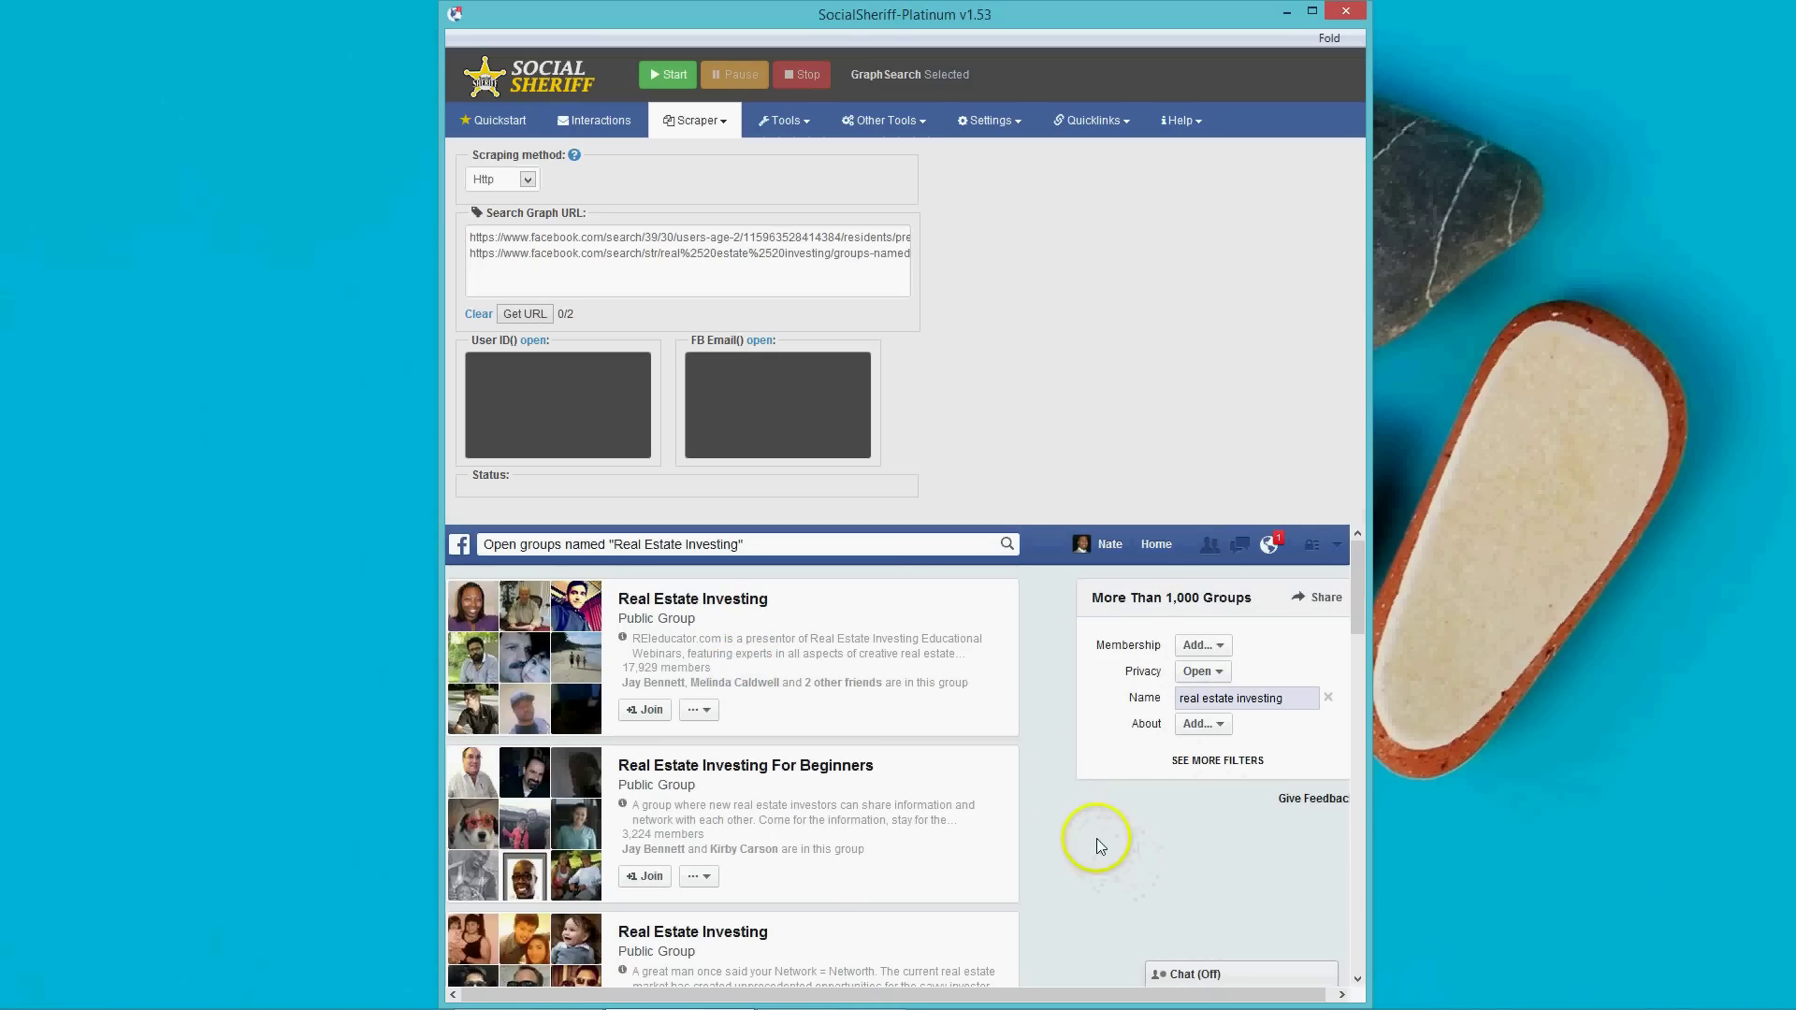
pyautogui.click(542, 317)
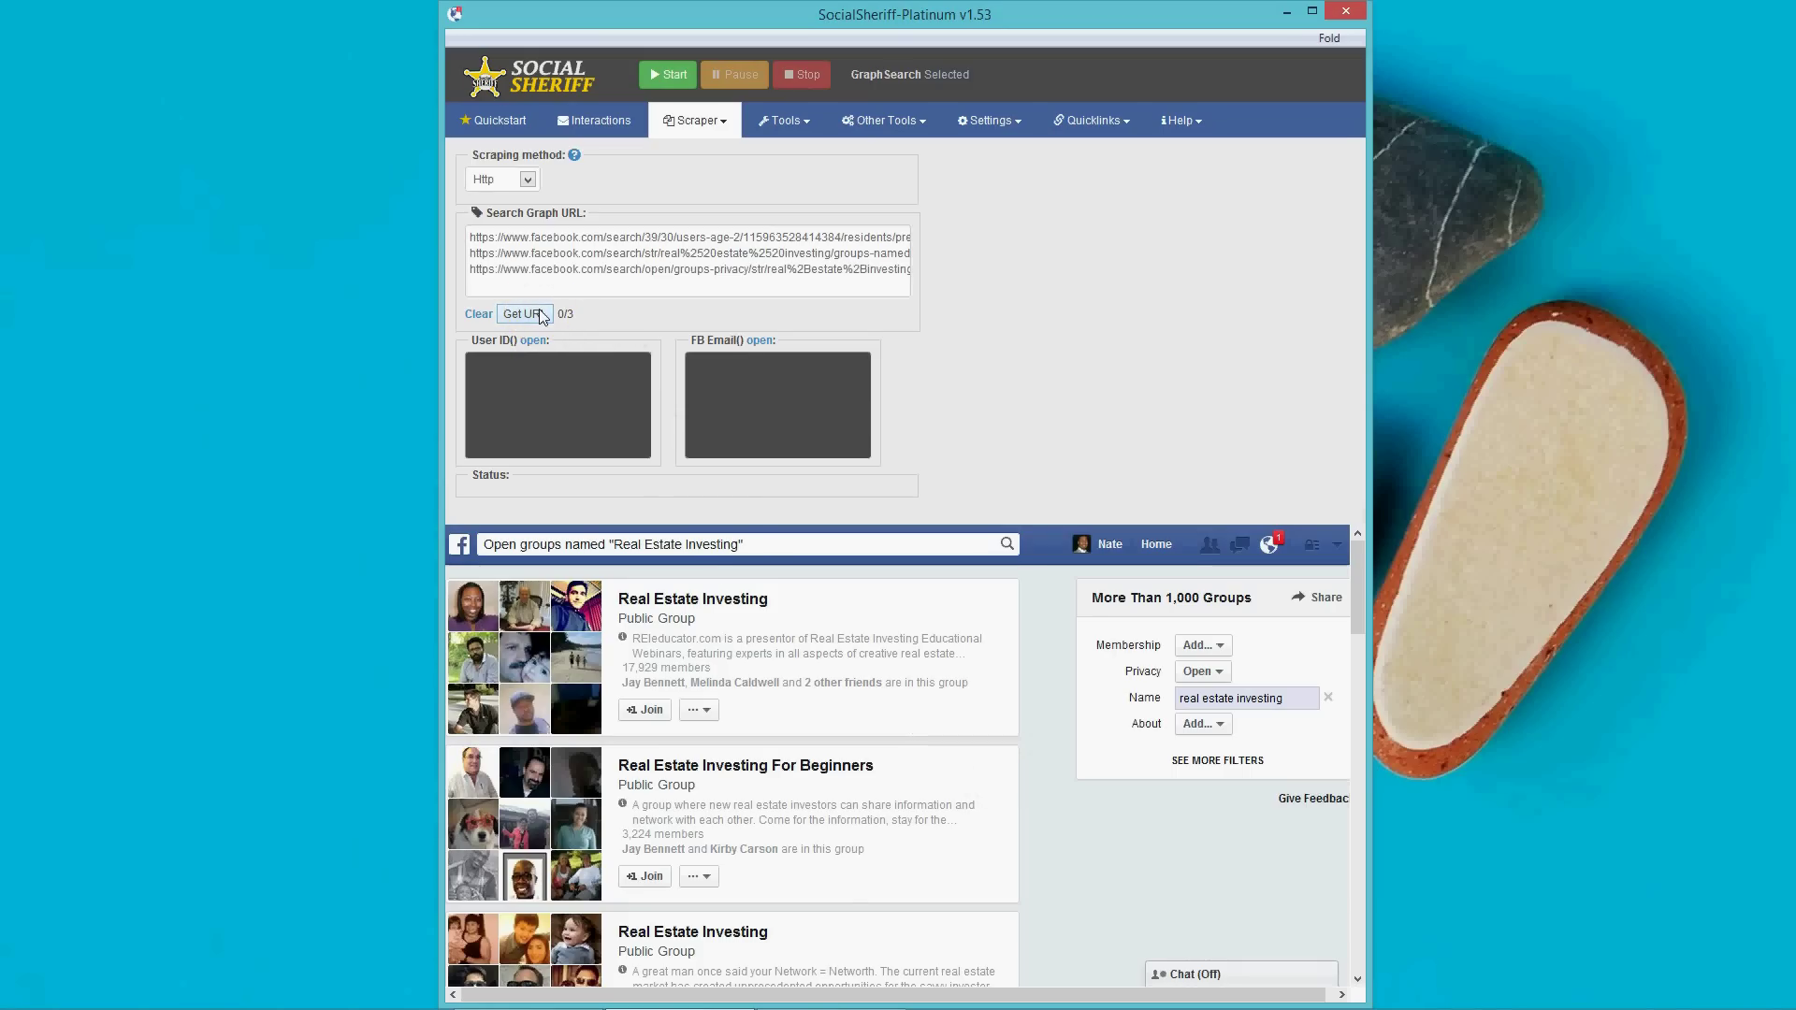
# Search pages named real estate investing and add that URL as the fourth entry (0/4).
pyautogui.click(550, 544)
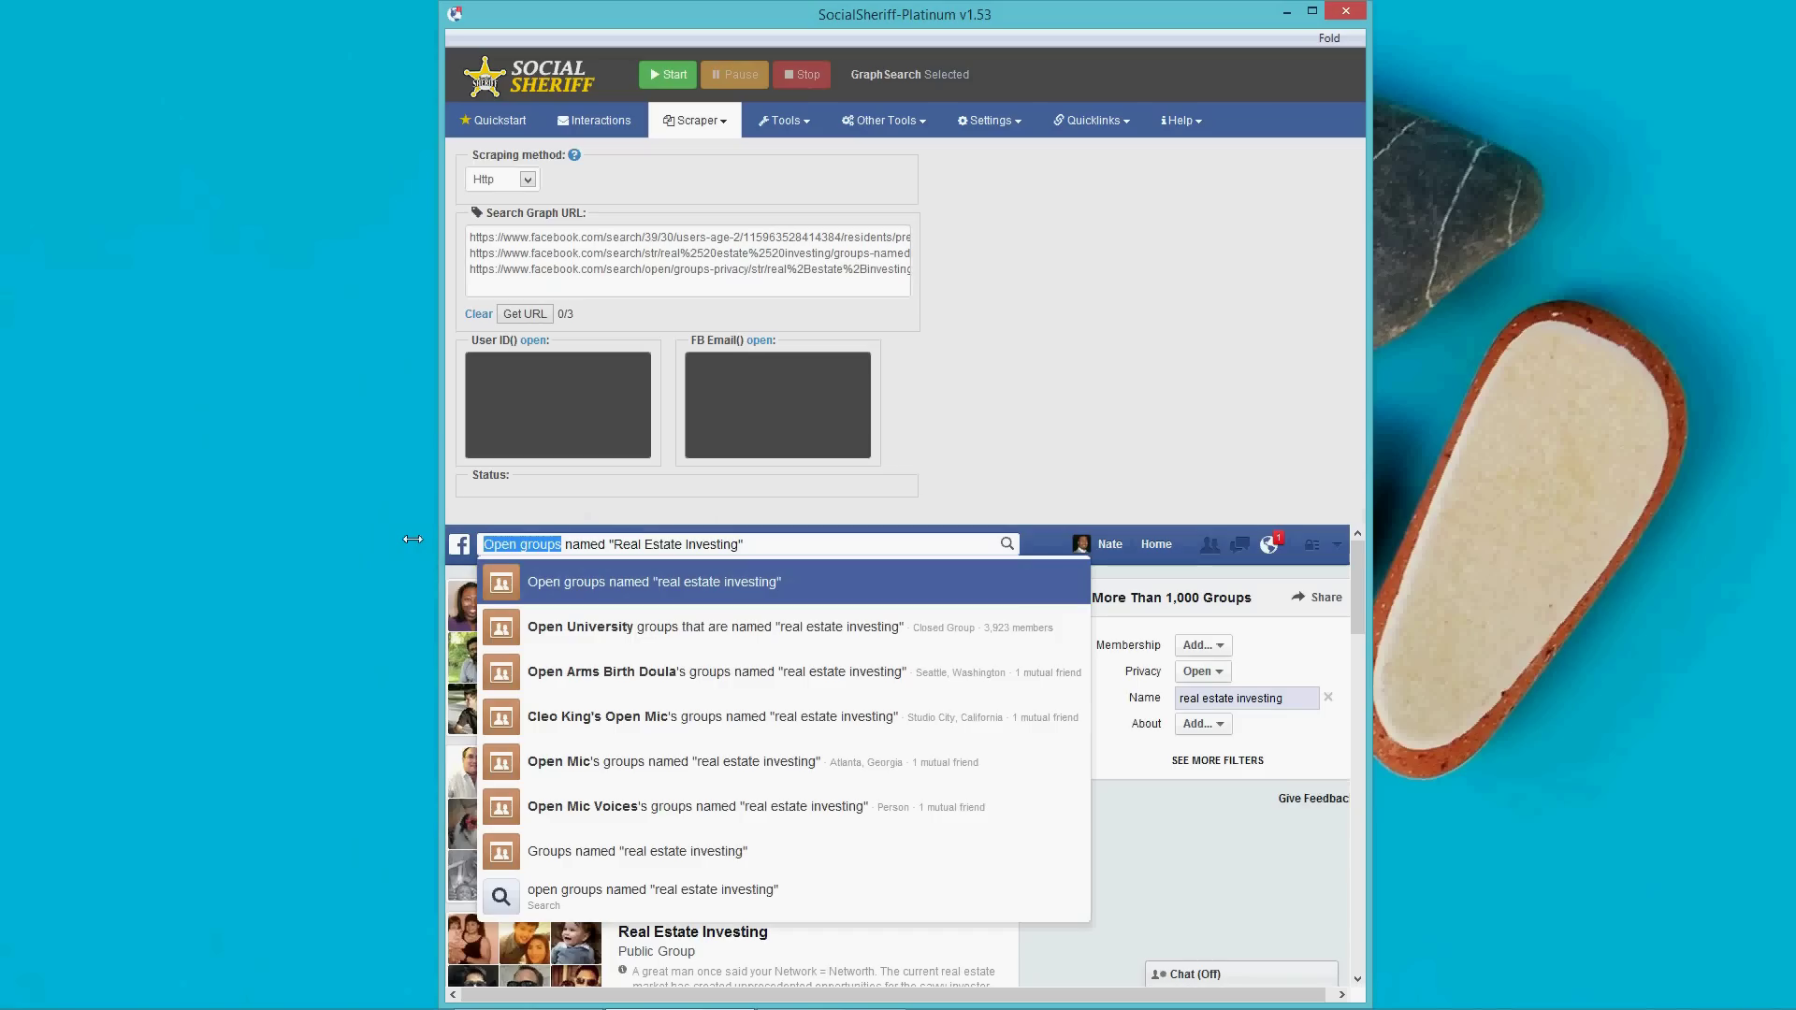
pyautogui.write('pages')
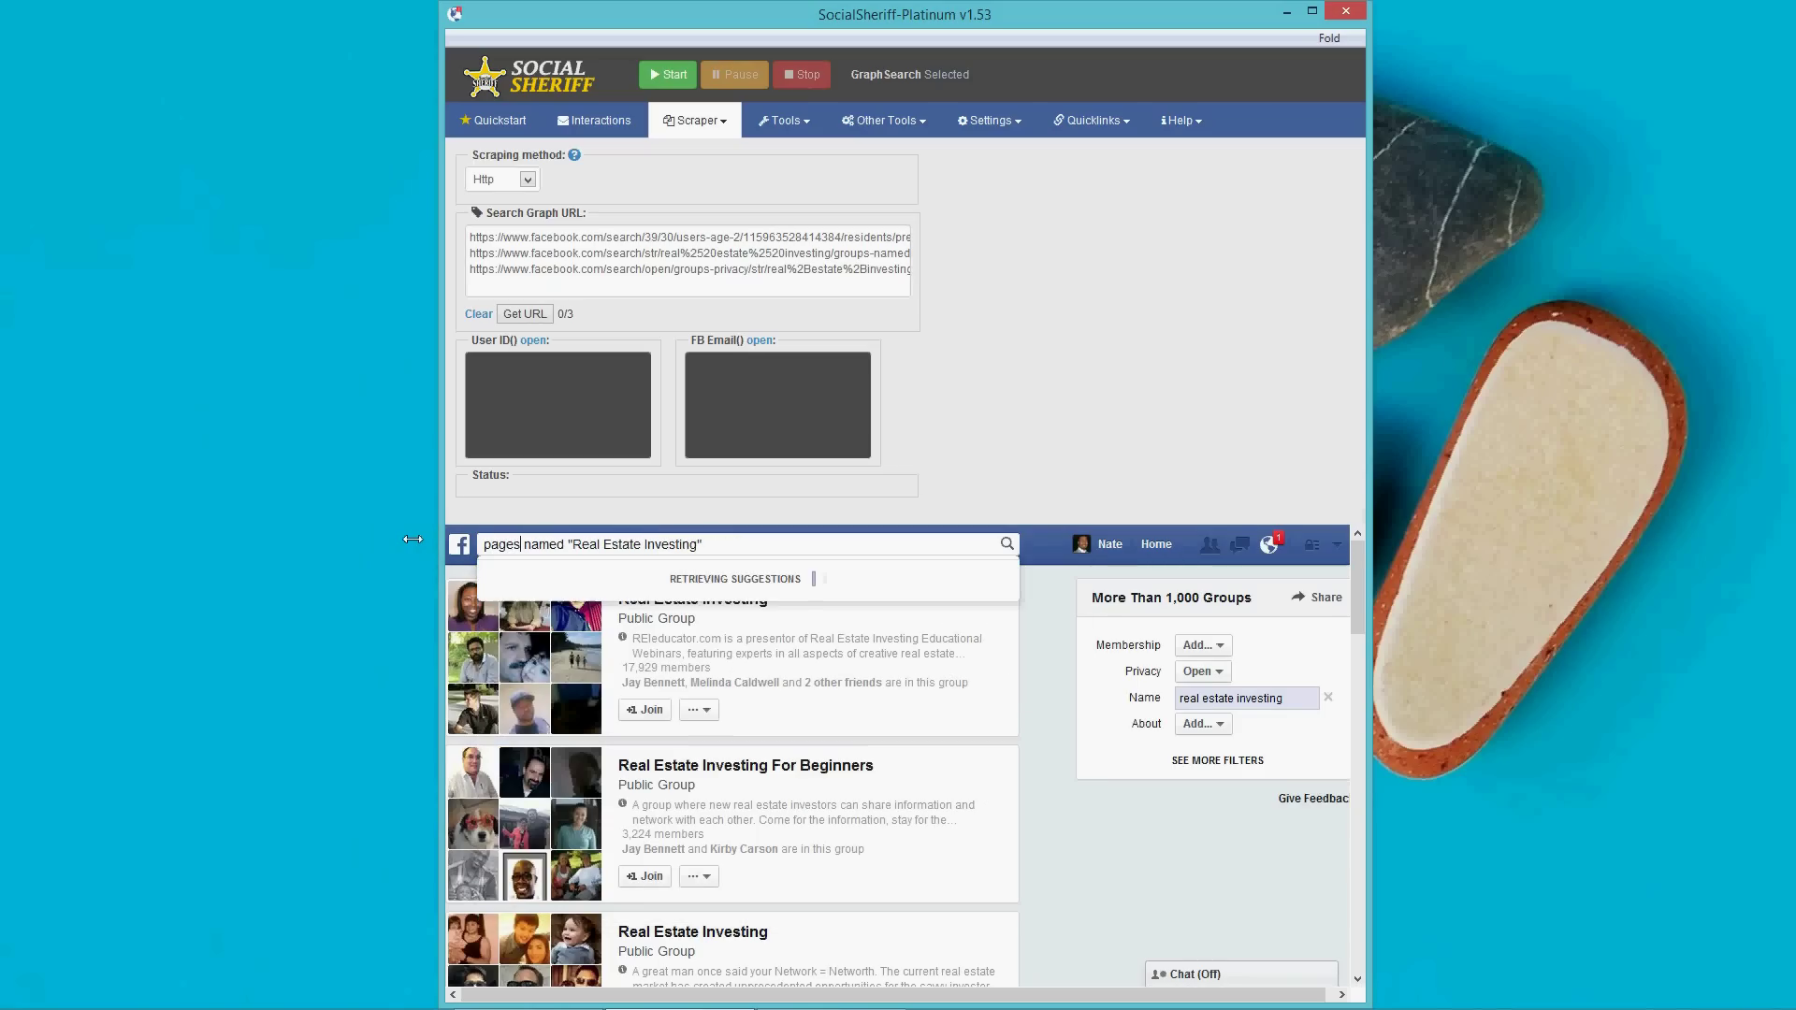
pyautogui.press('Down')
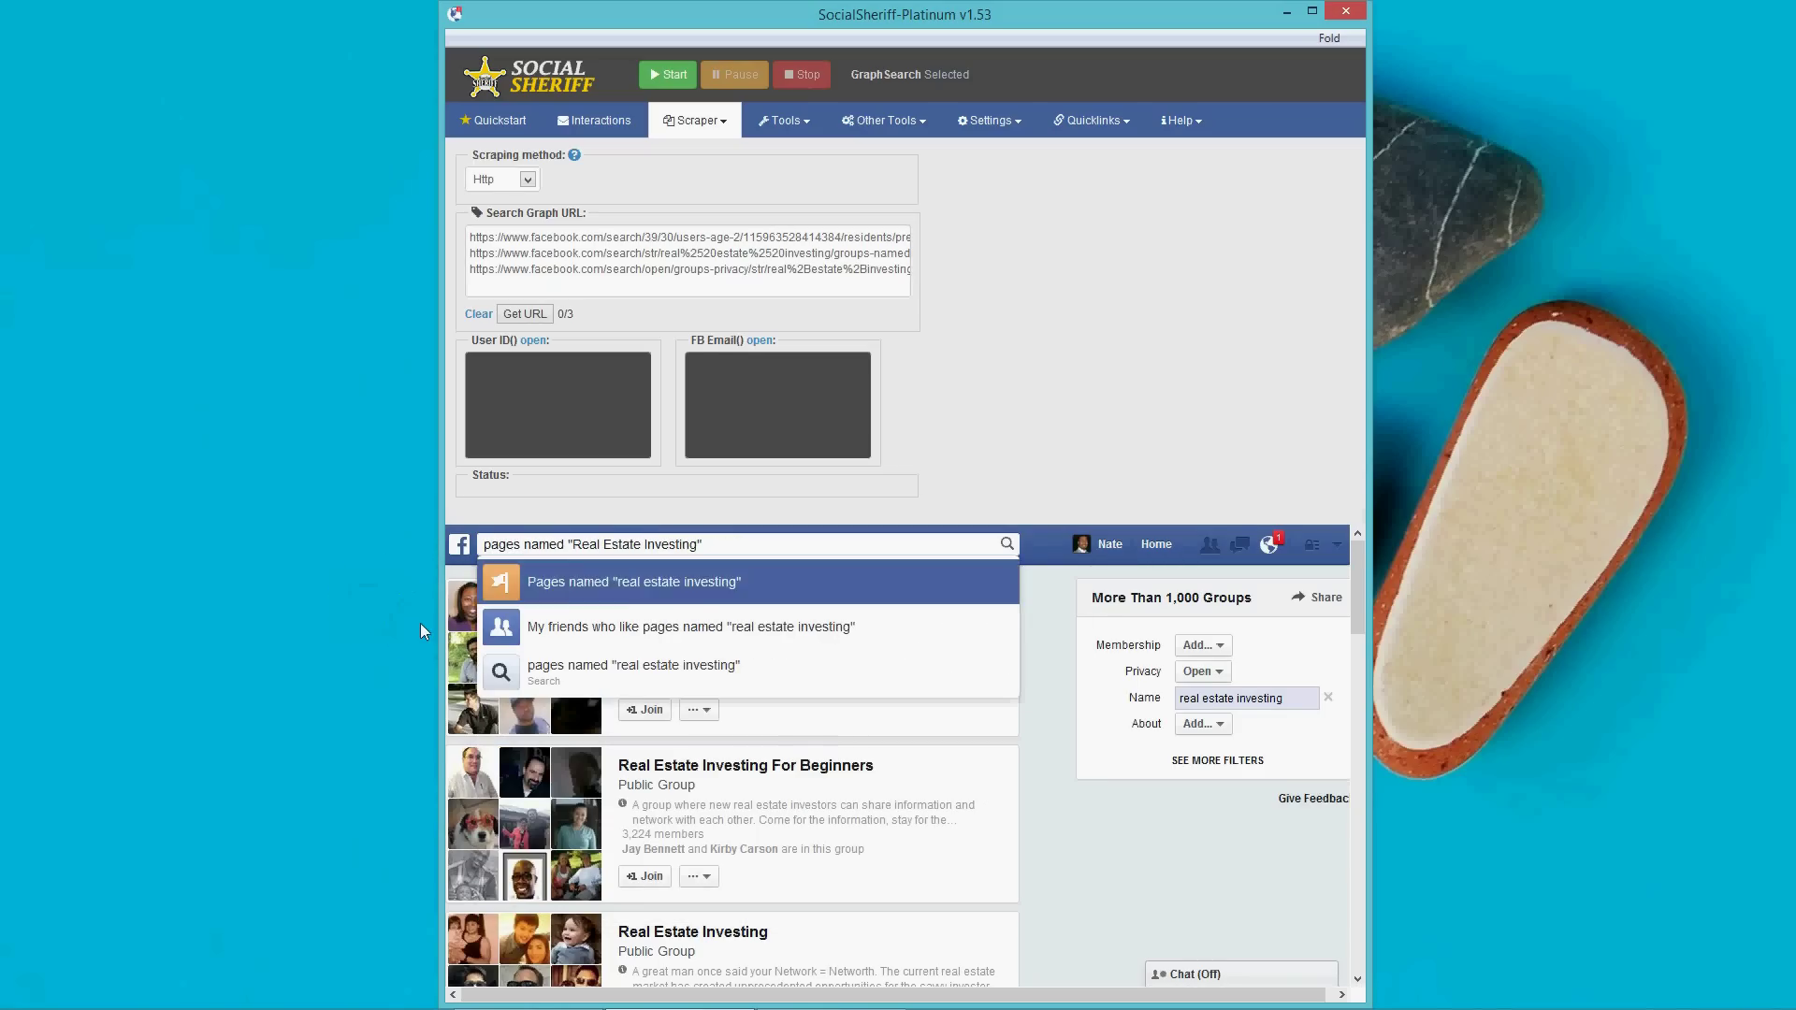
pyautogui.press('Return')
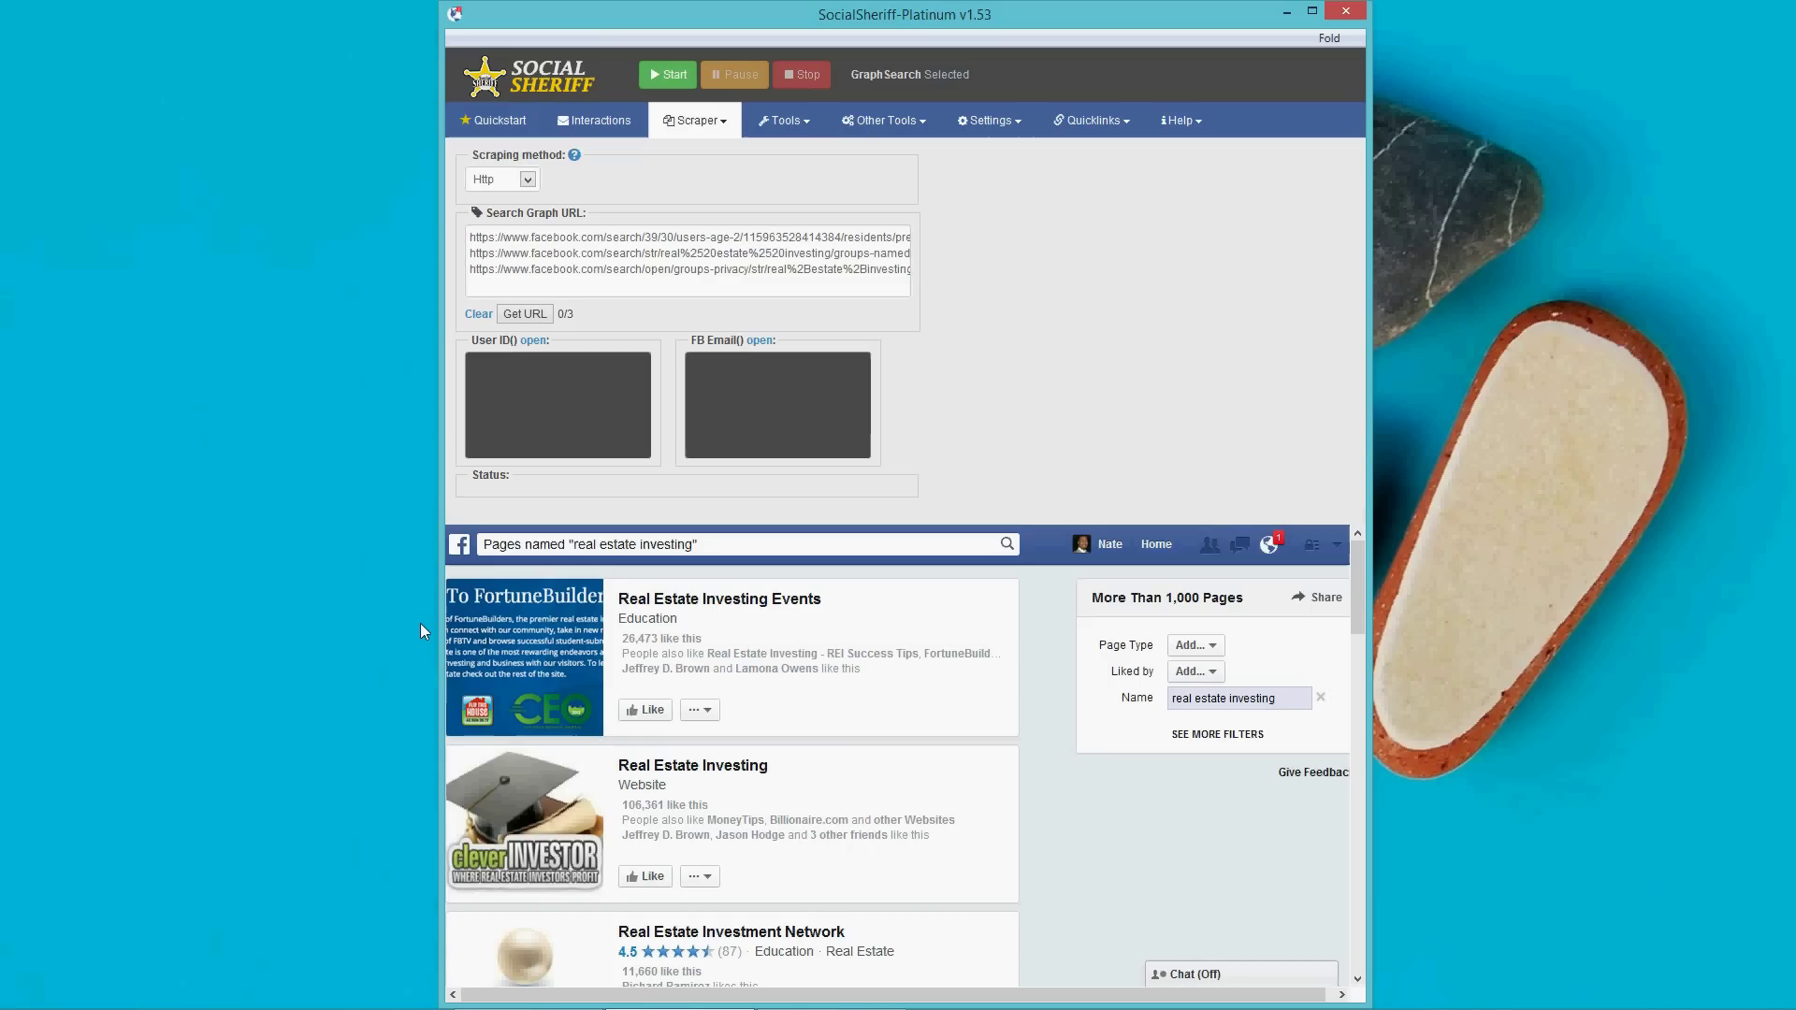
pyautogui.press('Return')
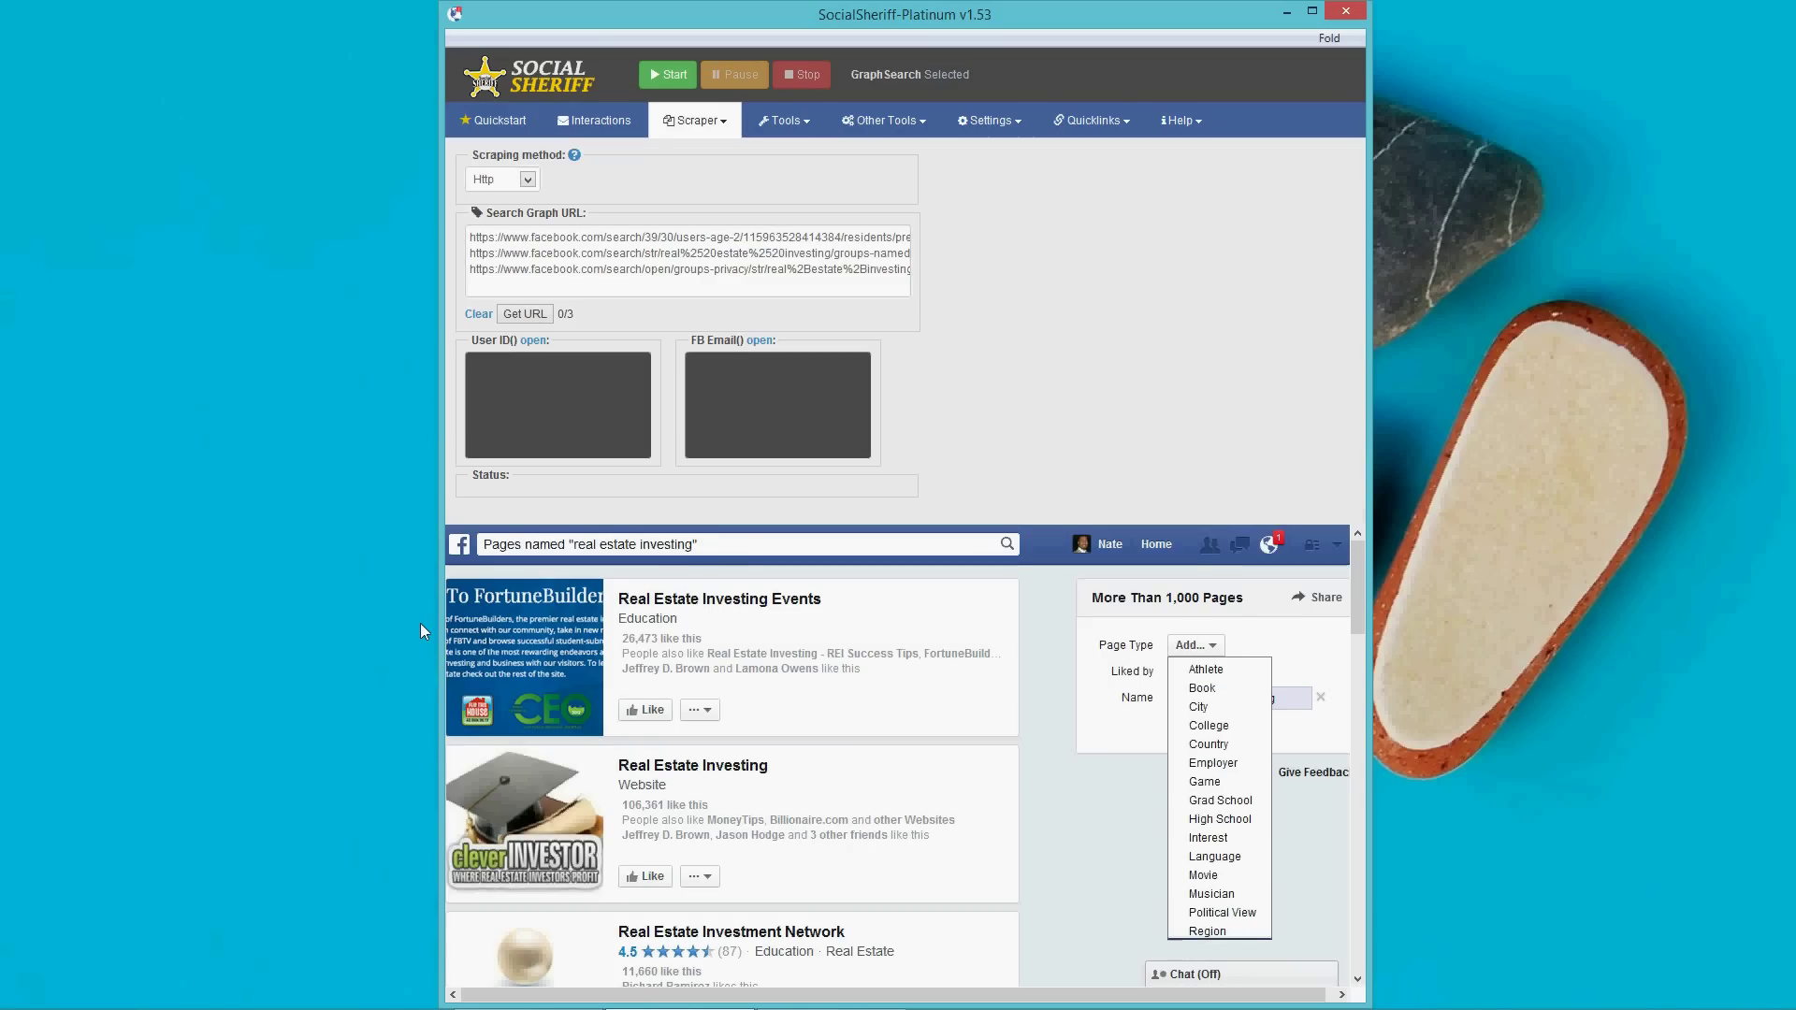
pyautogui.click(1254, 643)
pyautogui.click(1208, 673)
pyautogui.click(1253, 659)
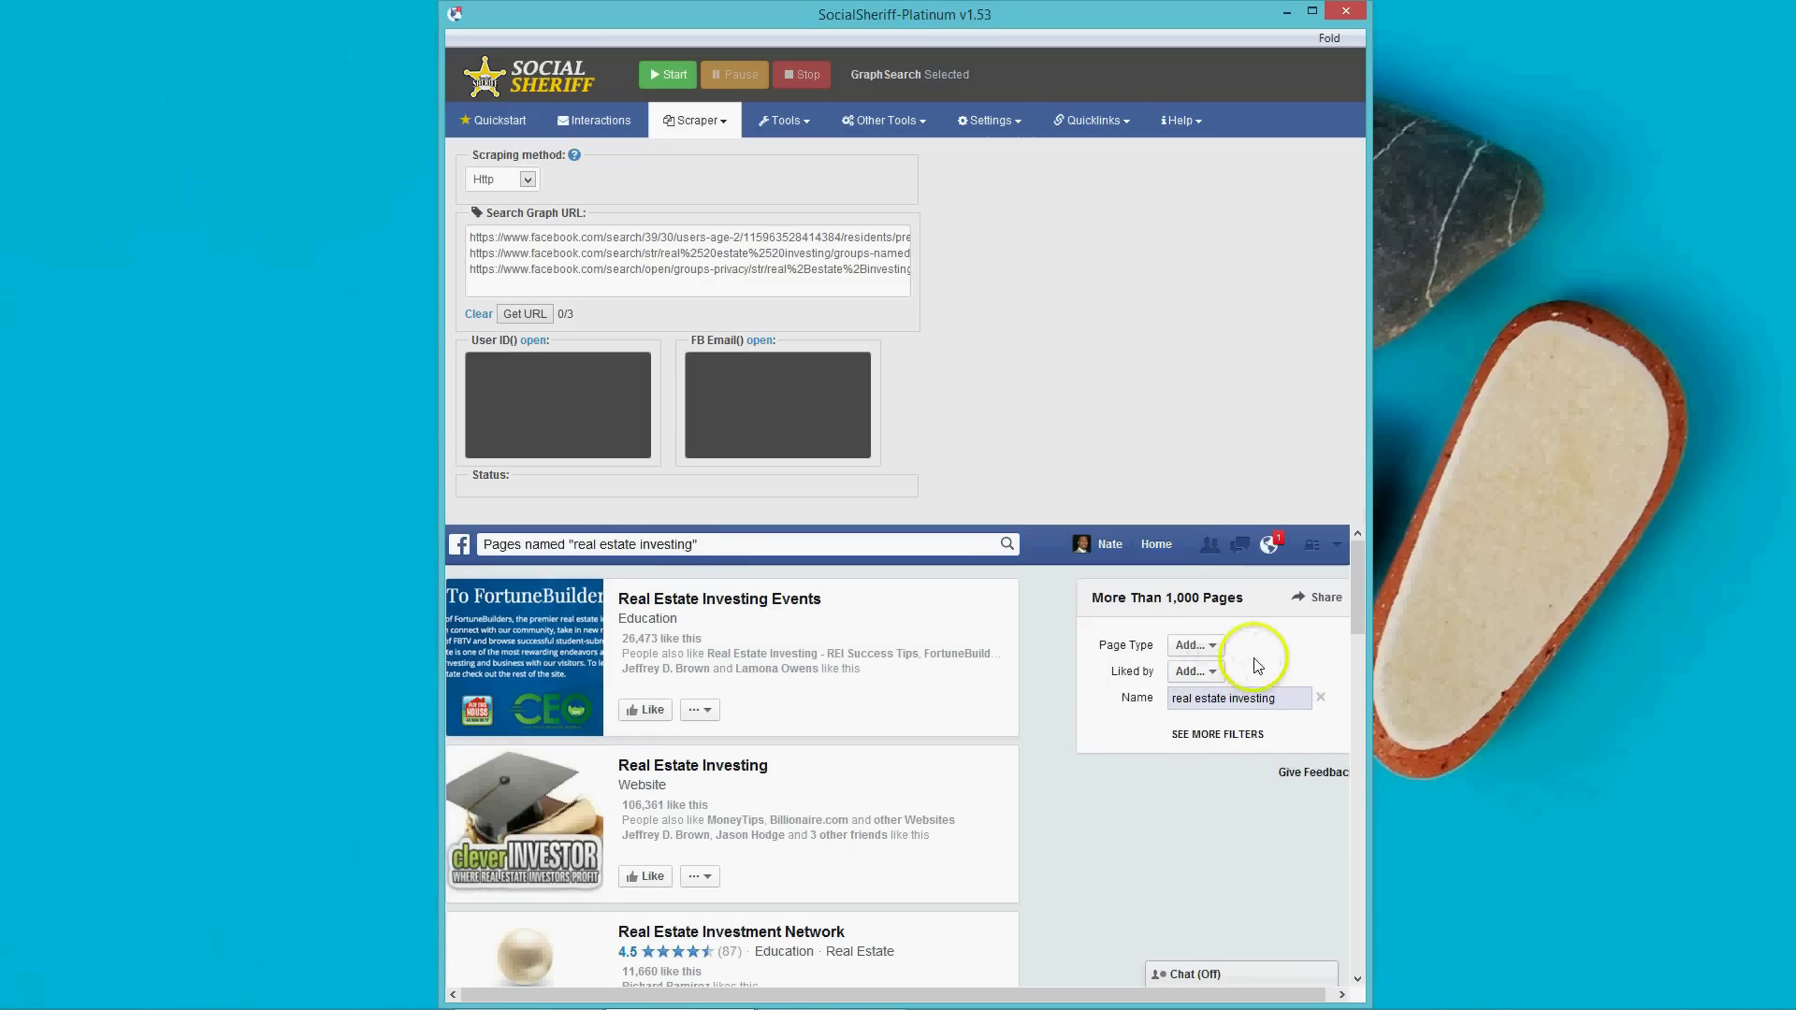
pyautogui.click(1233, 743)
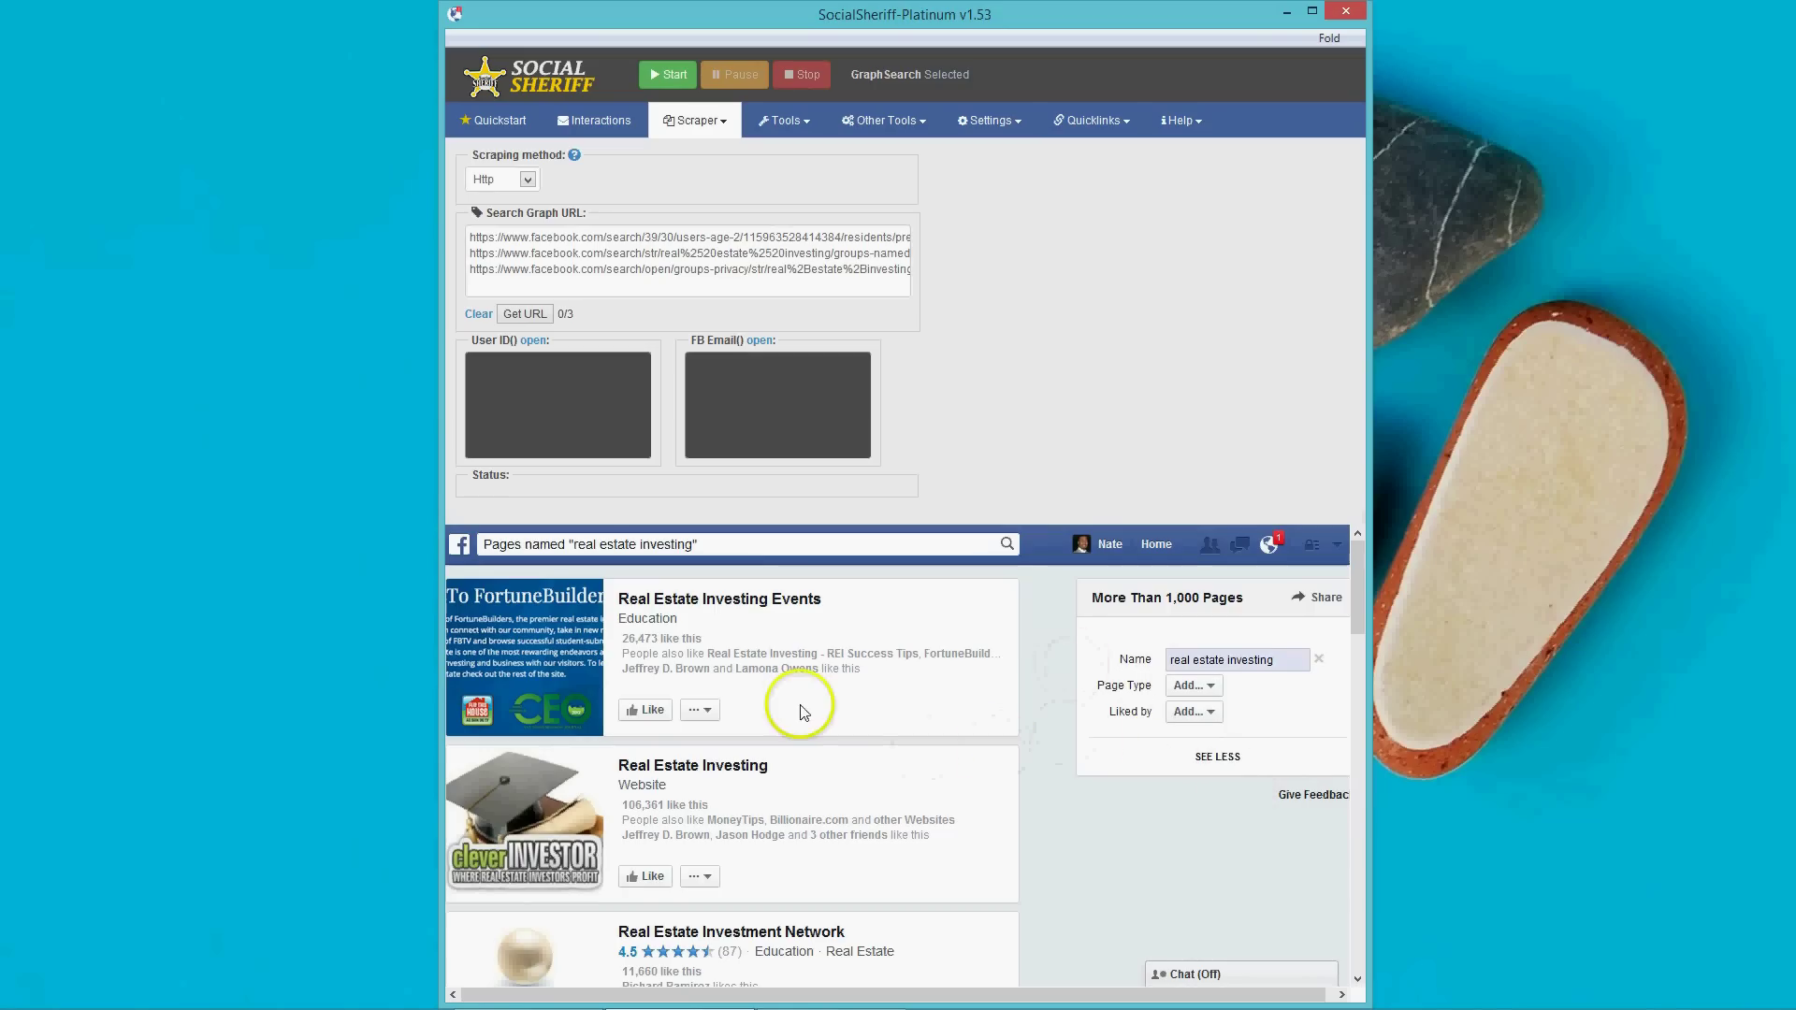
pyautogui.click(530, 314)
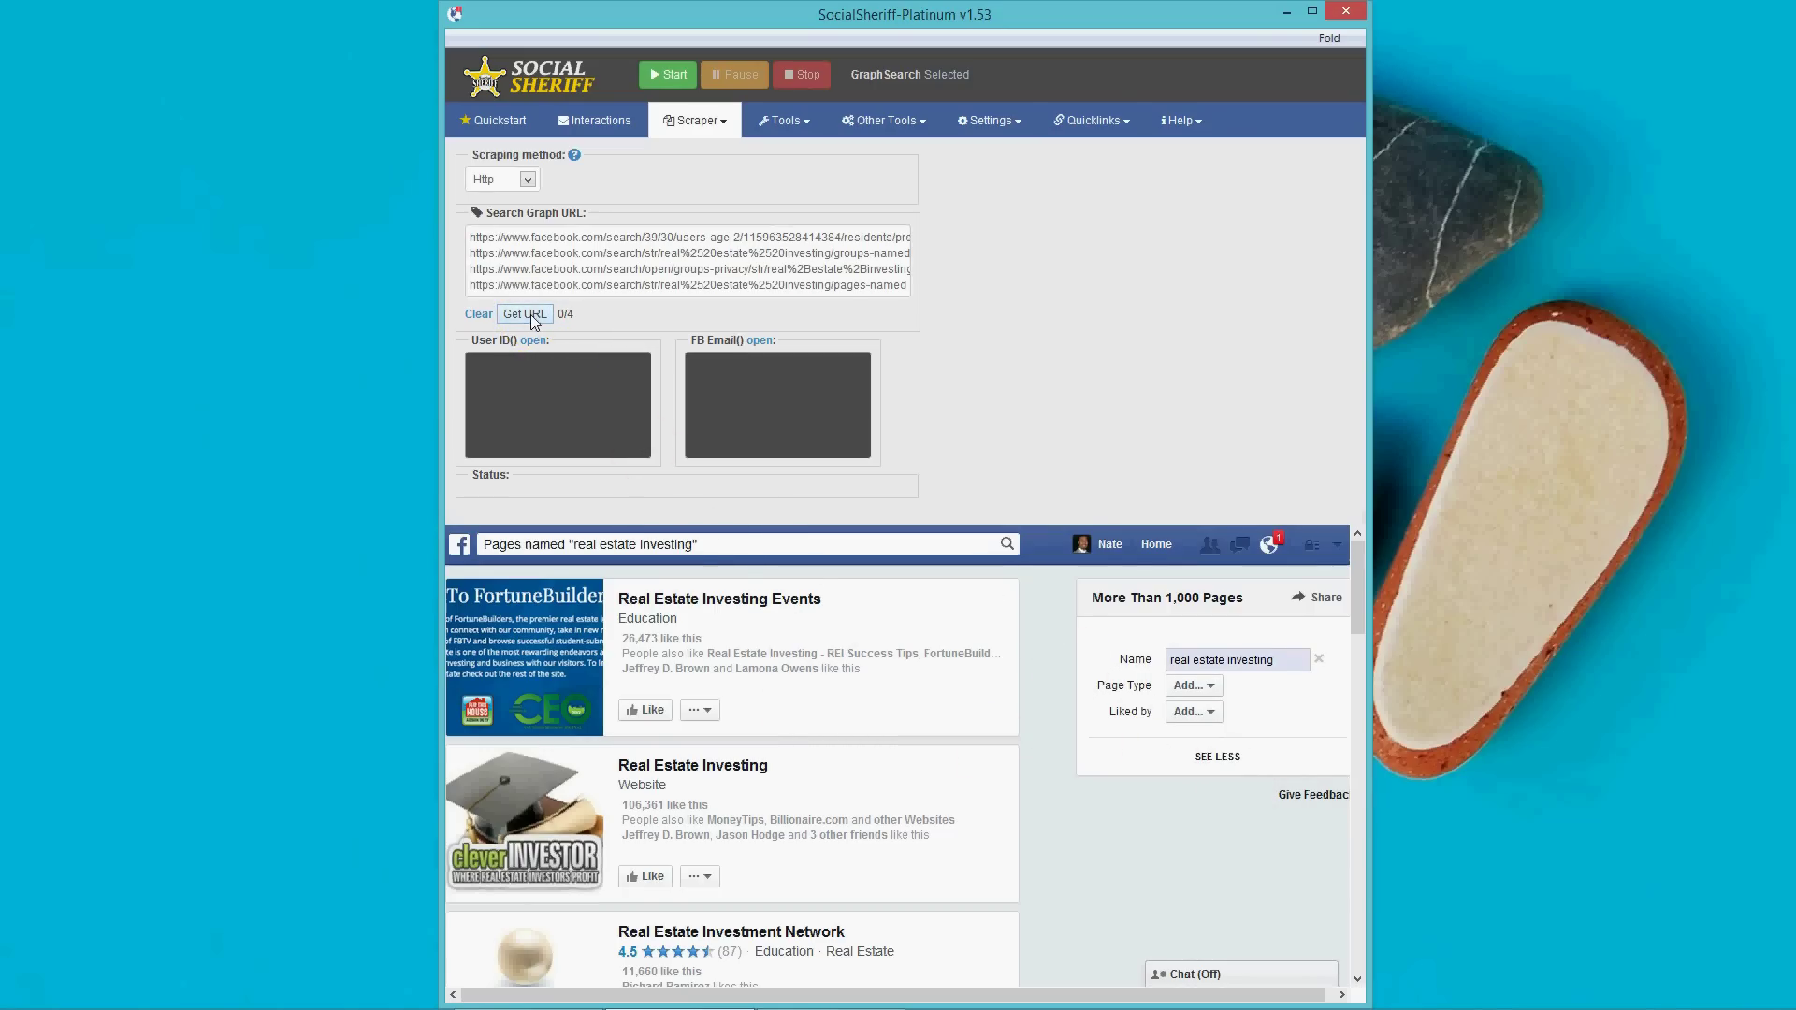
# Rewrite the Facebook query as 'photos about real estate investing' and run that Photos search.
pyautogui.click(672, 546)
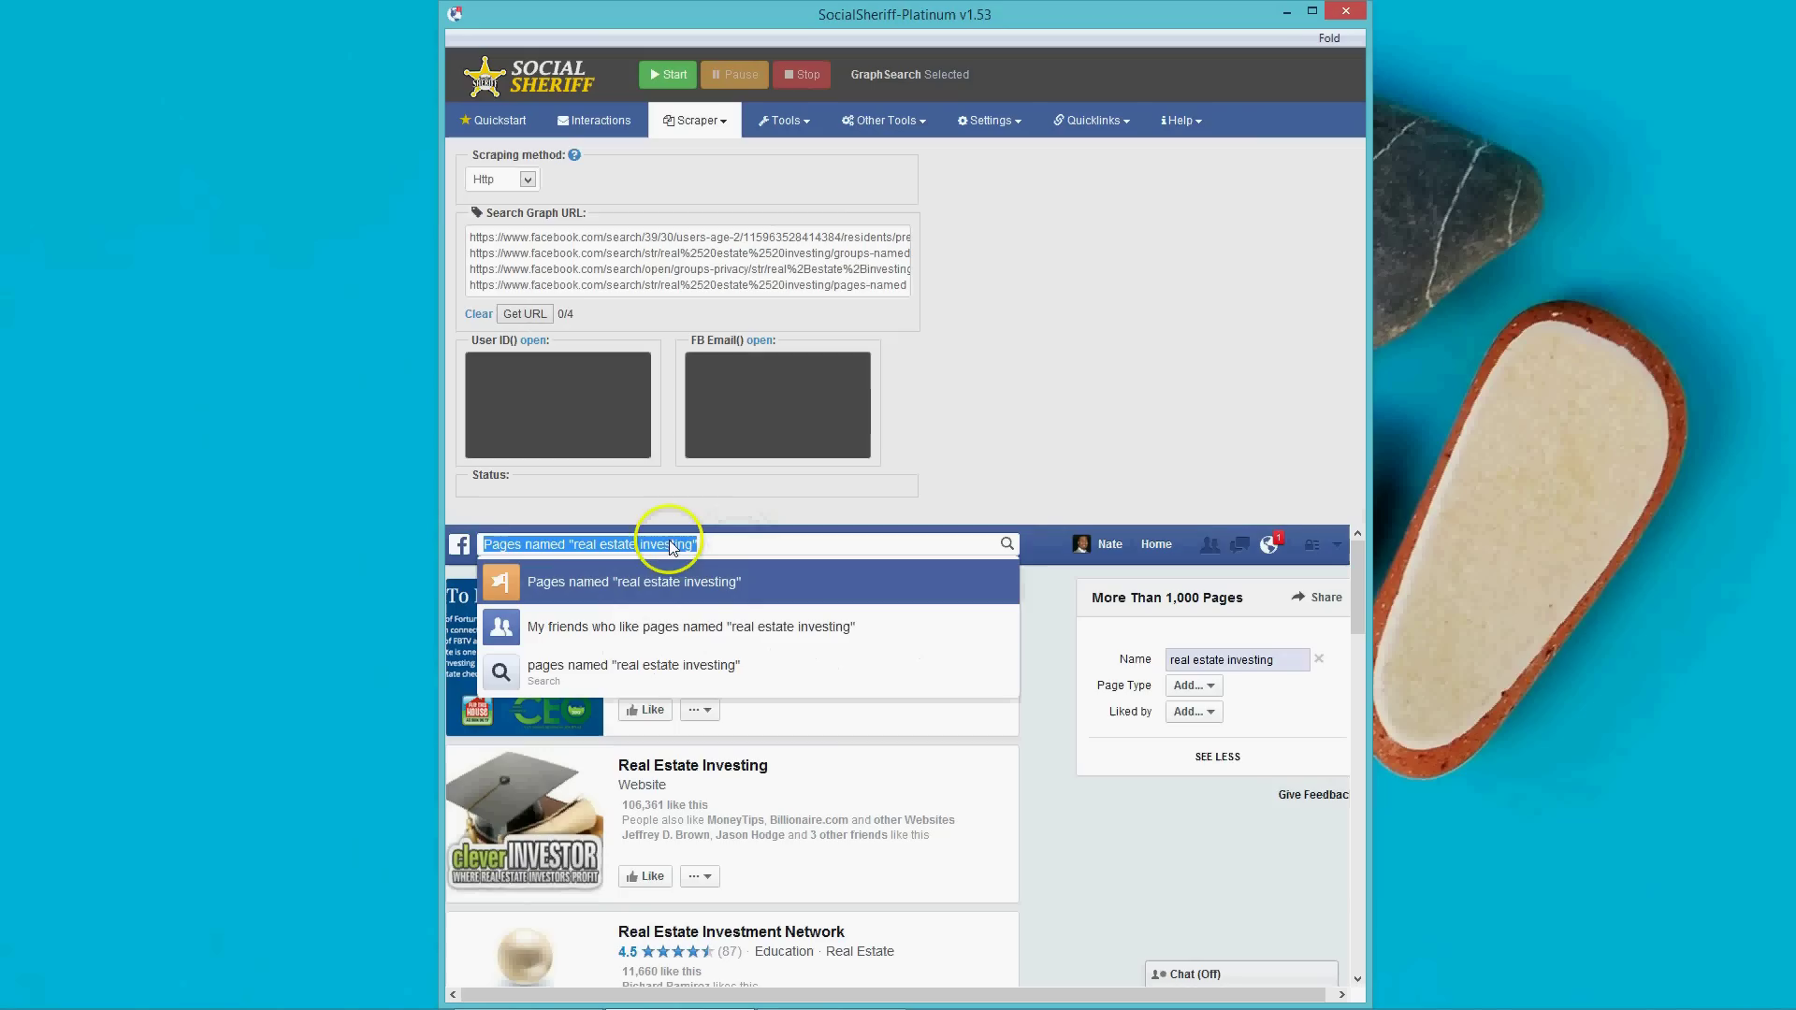
pyautogui.click(570, 545)
pyautogui.press('BackSpace')
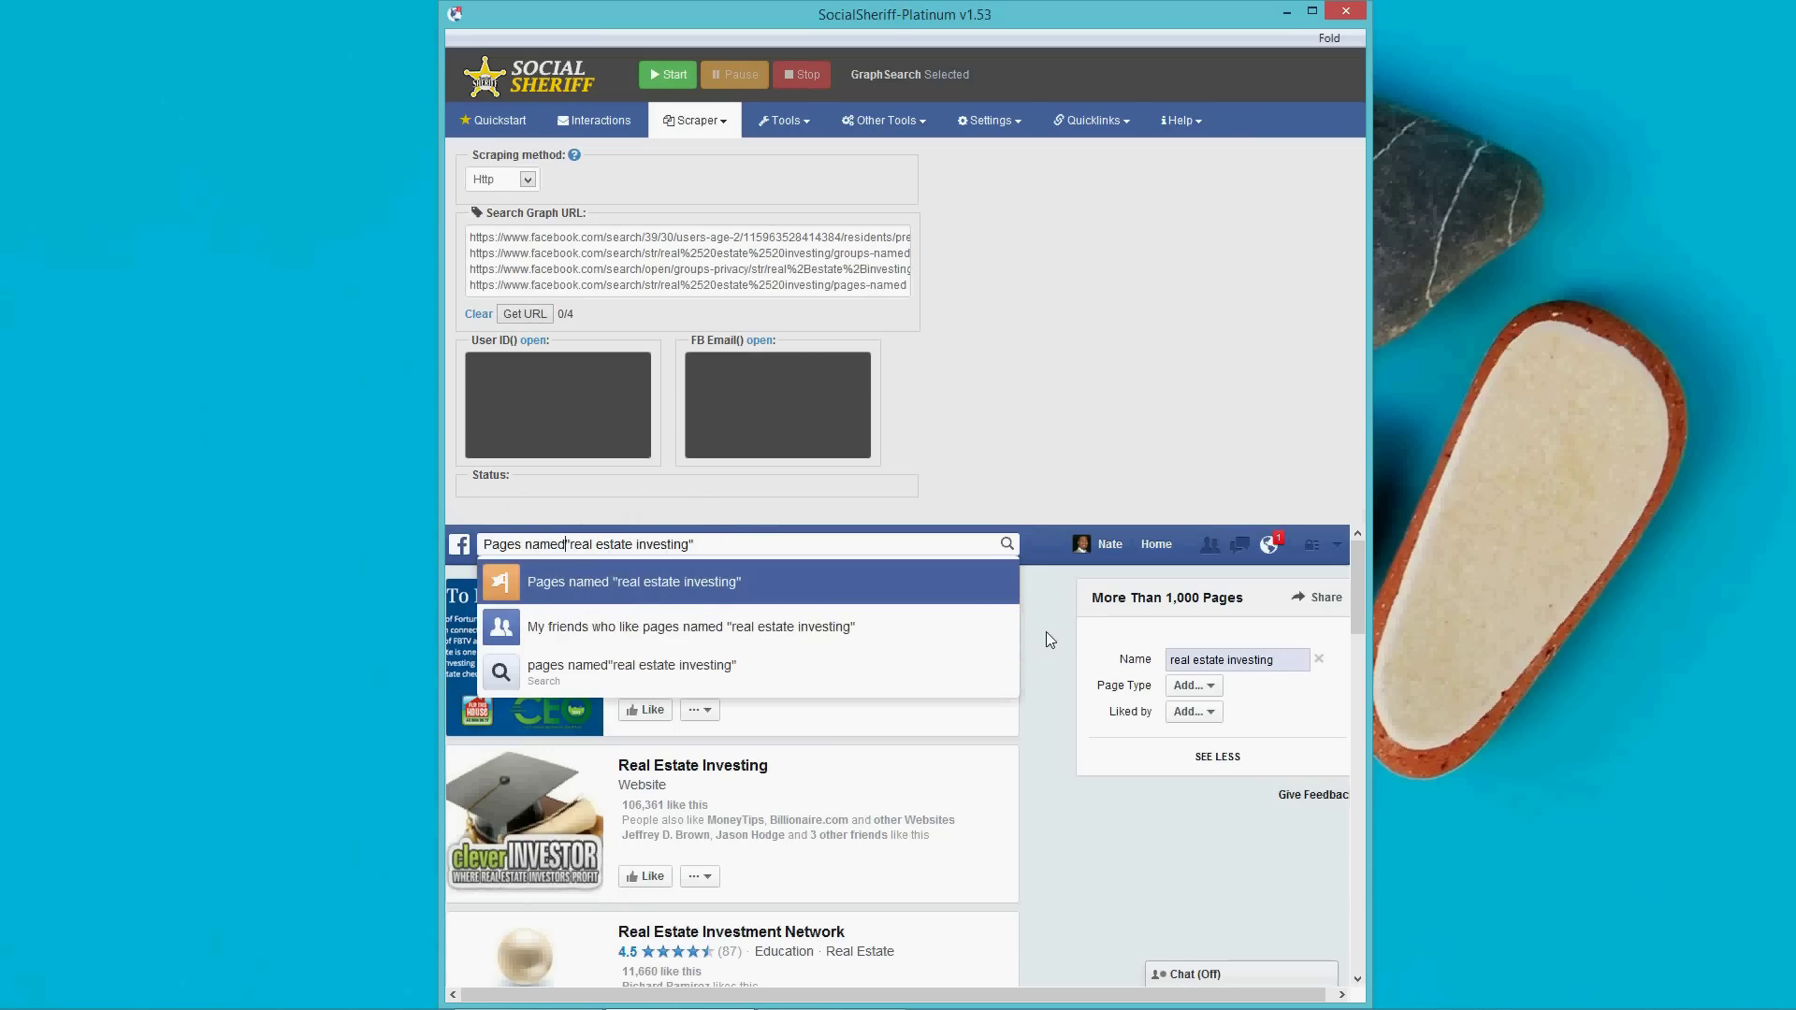
pyautogui.press('BackSpace')
pyautogui.press('BackSpace')
pyautogui.press('BackSpace')
pyautogui.press('BackSpace')
pyautogui.press('BackSpace')
pyautogui.press('BackSpace')
pyautogui.press('BackSpace')
pyautogui.press('BackSpace')
pyautogui.press('BackSpace')
pyautogui.press('BackSpace')
pyautogui.press('BackSpace')
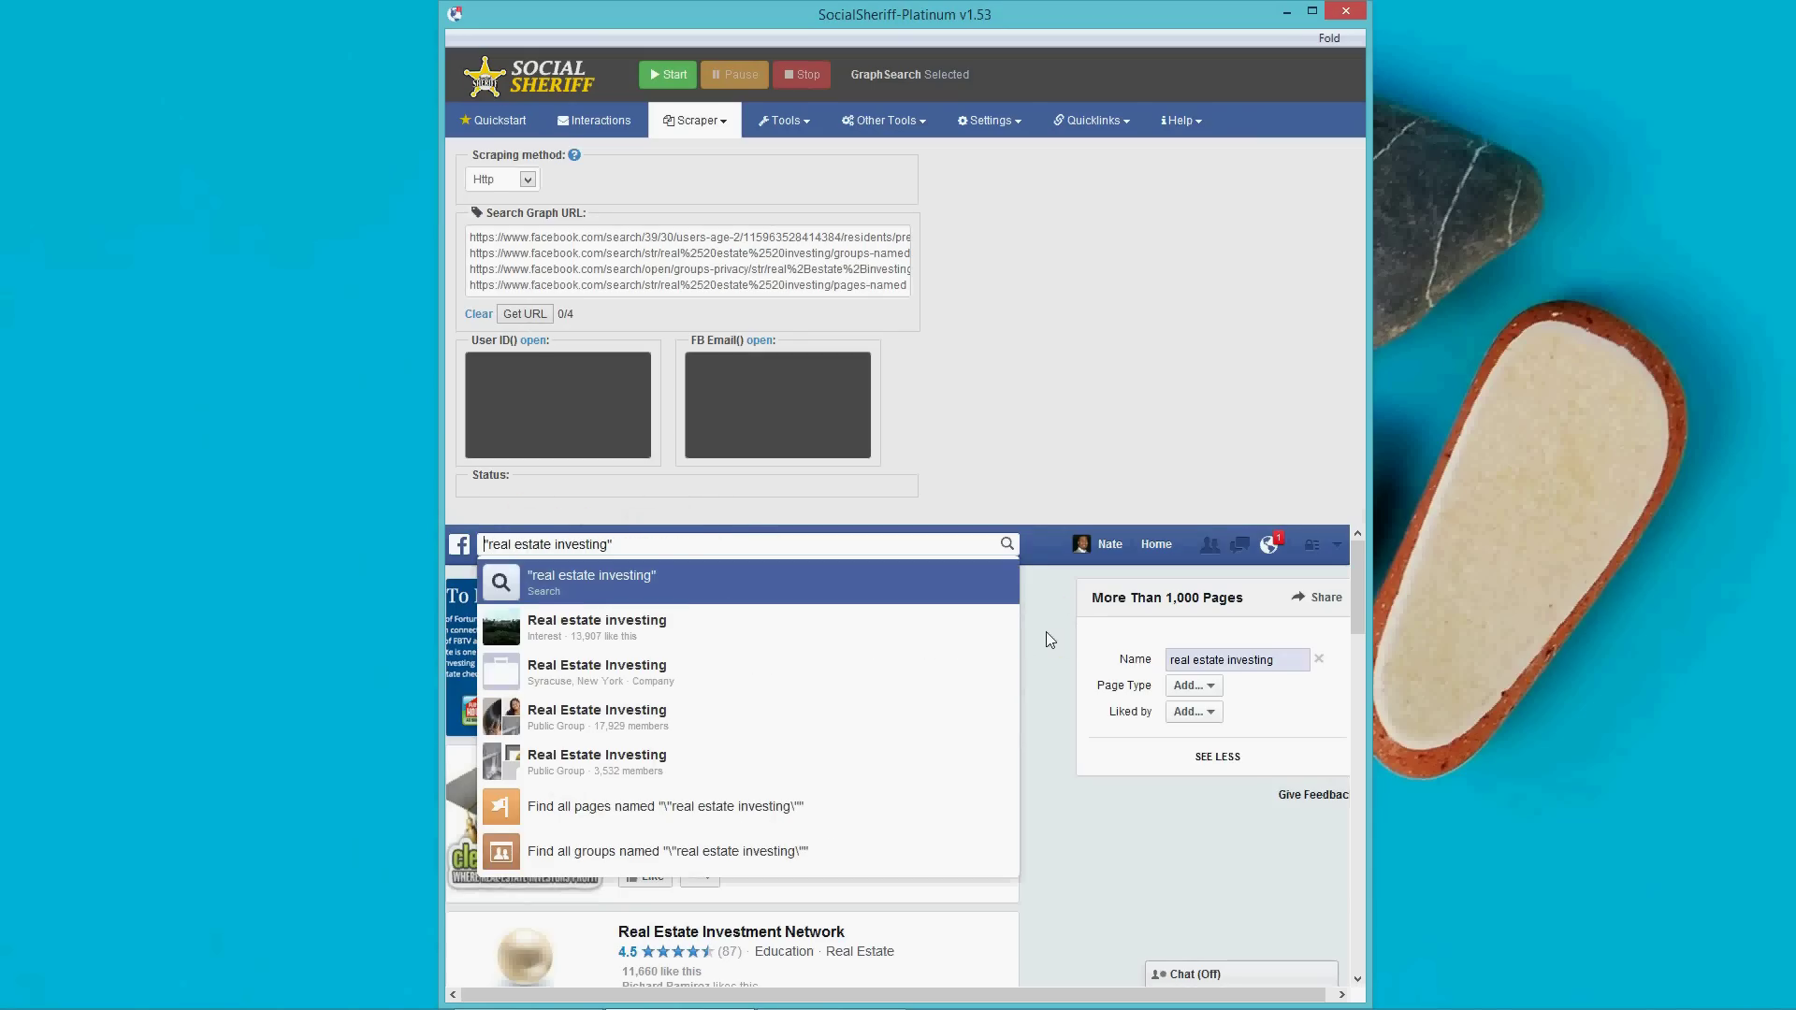
pyautogui.write('photos ab')
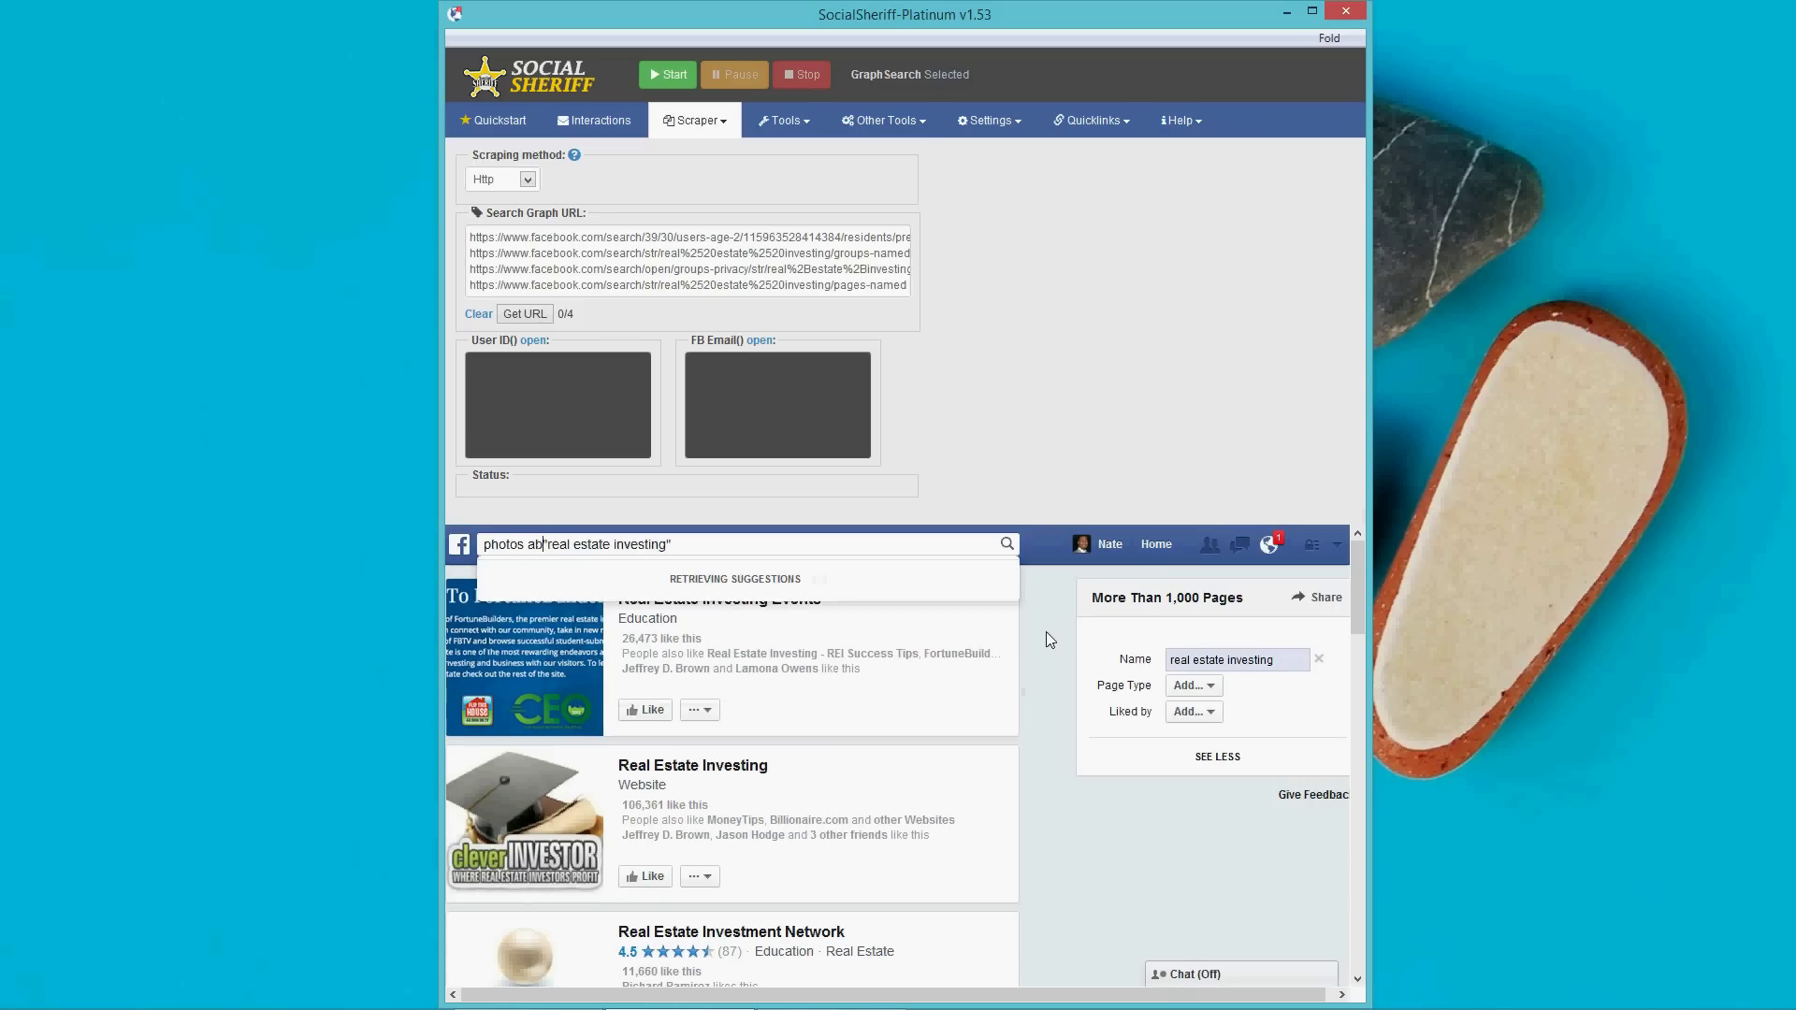
pyautogui.write('out')
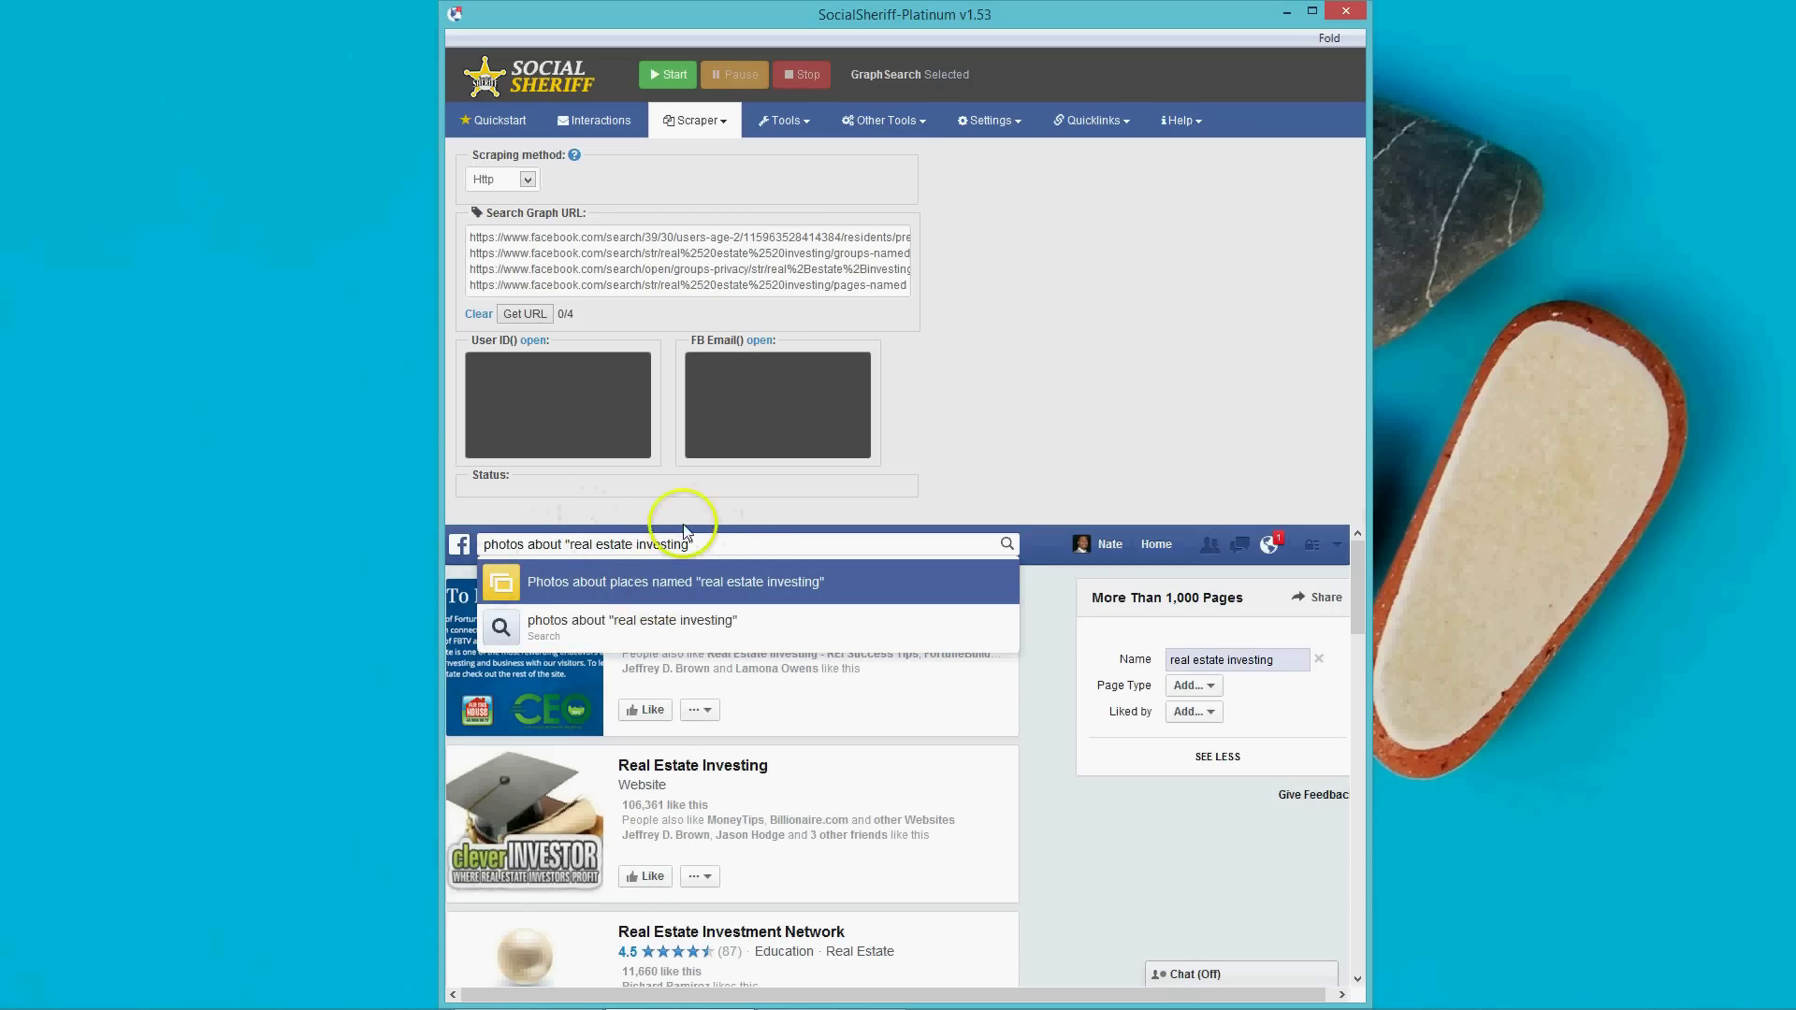
pyautogui.moveTo(748, 546); pyautogui.dragTo(564, 552)
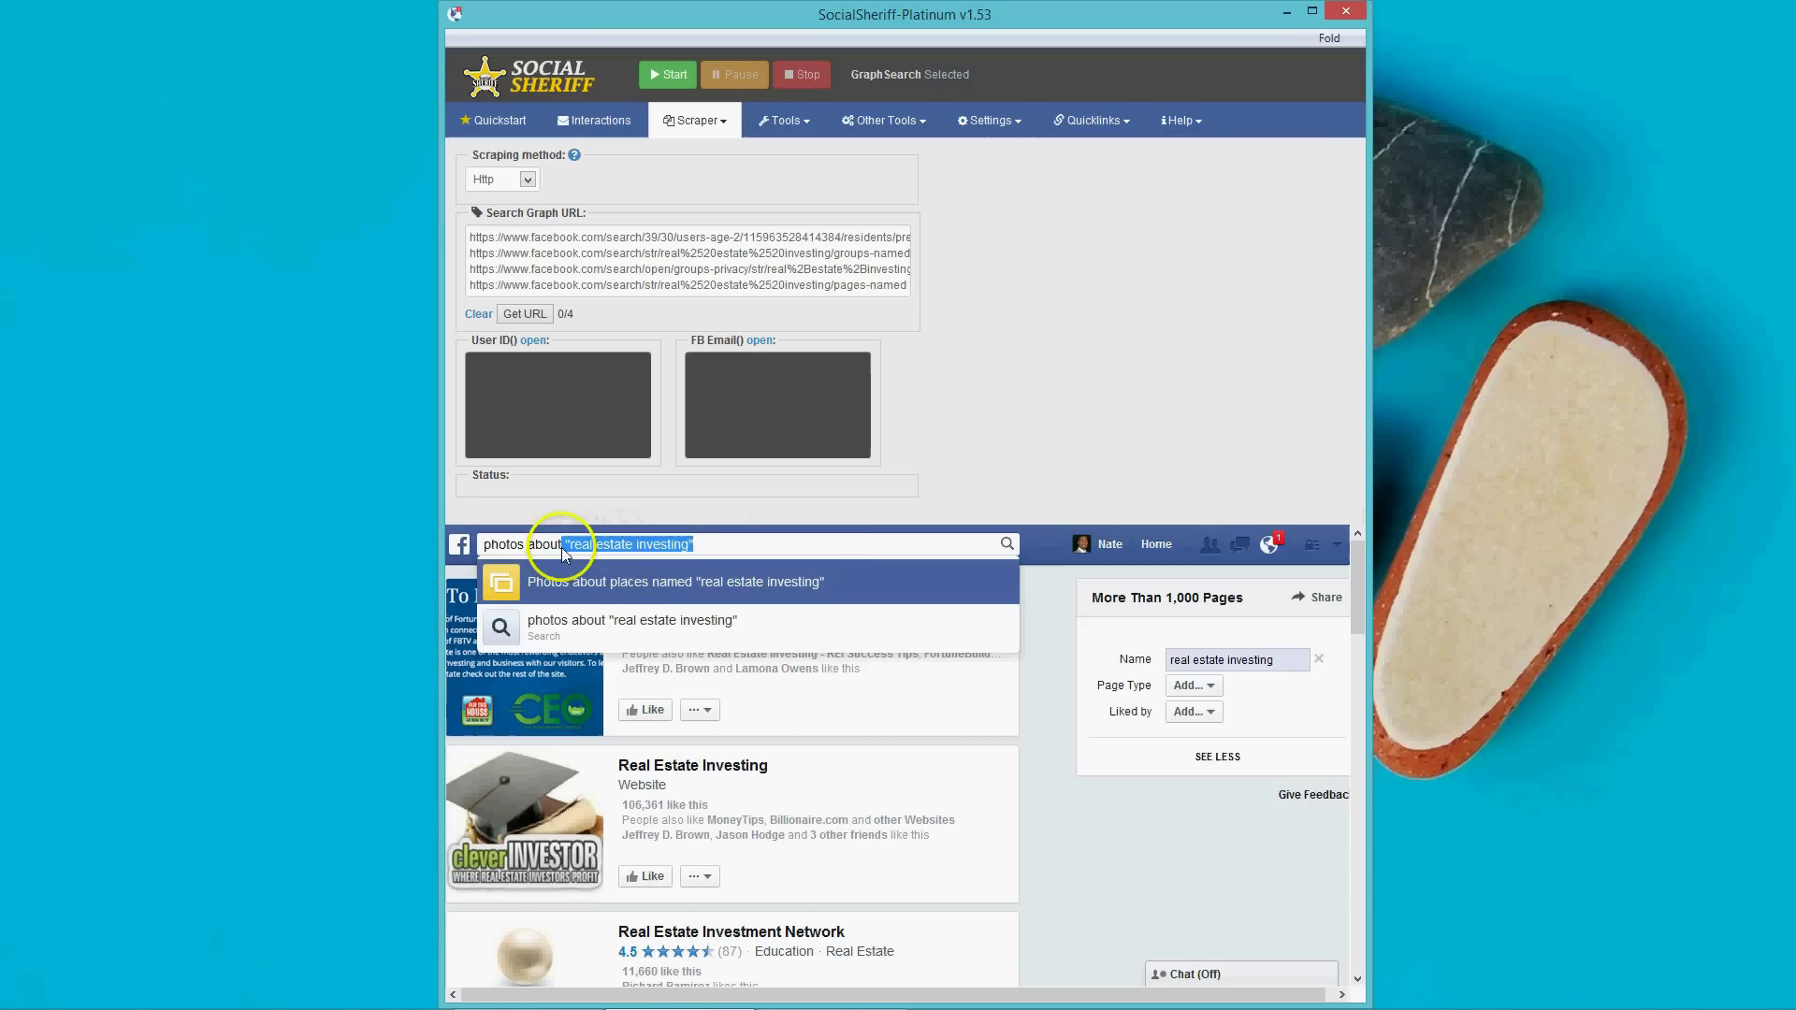
pyautogui.write('re')
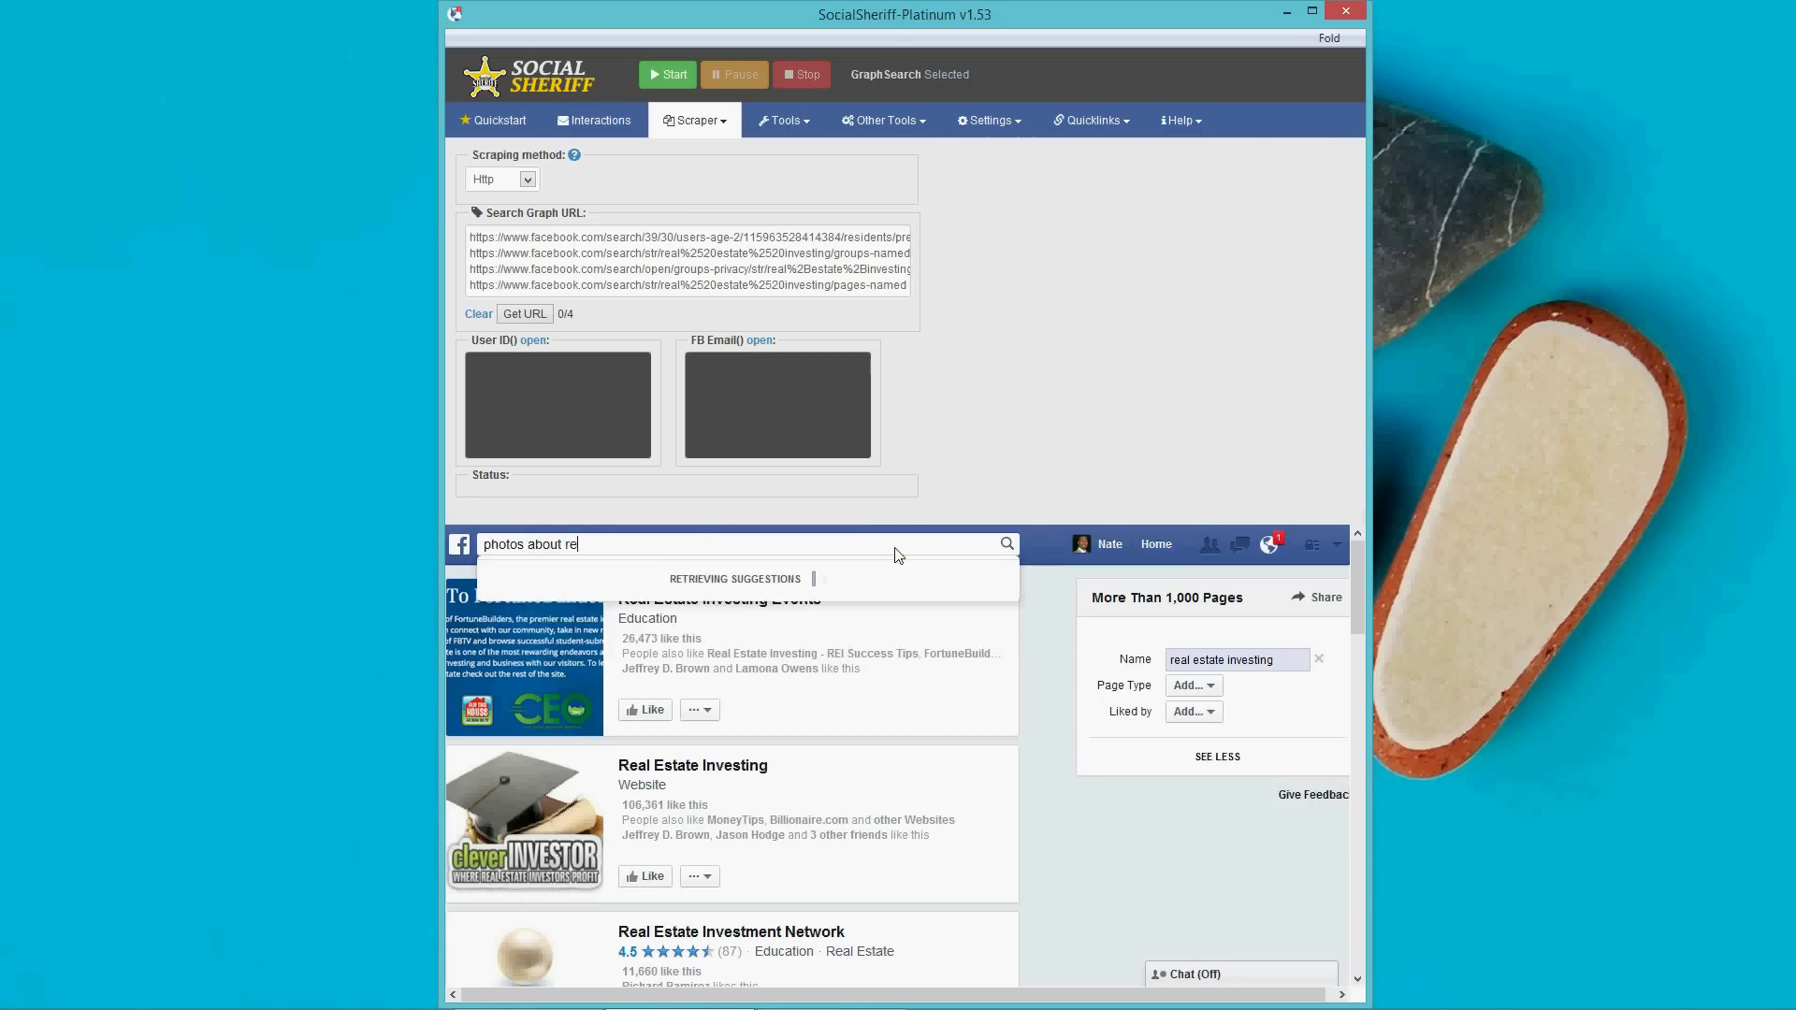
pyautogui.write('al estate')
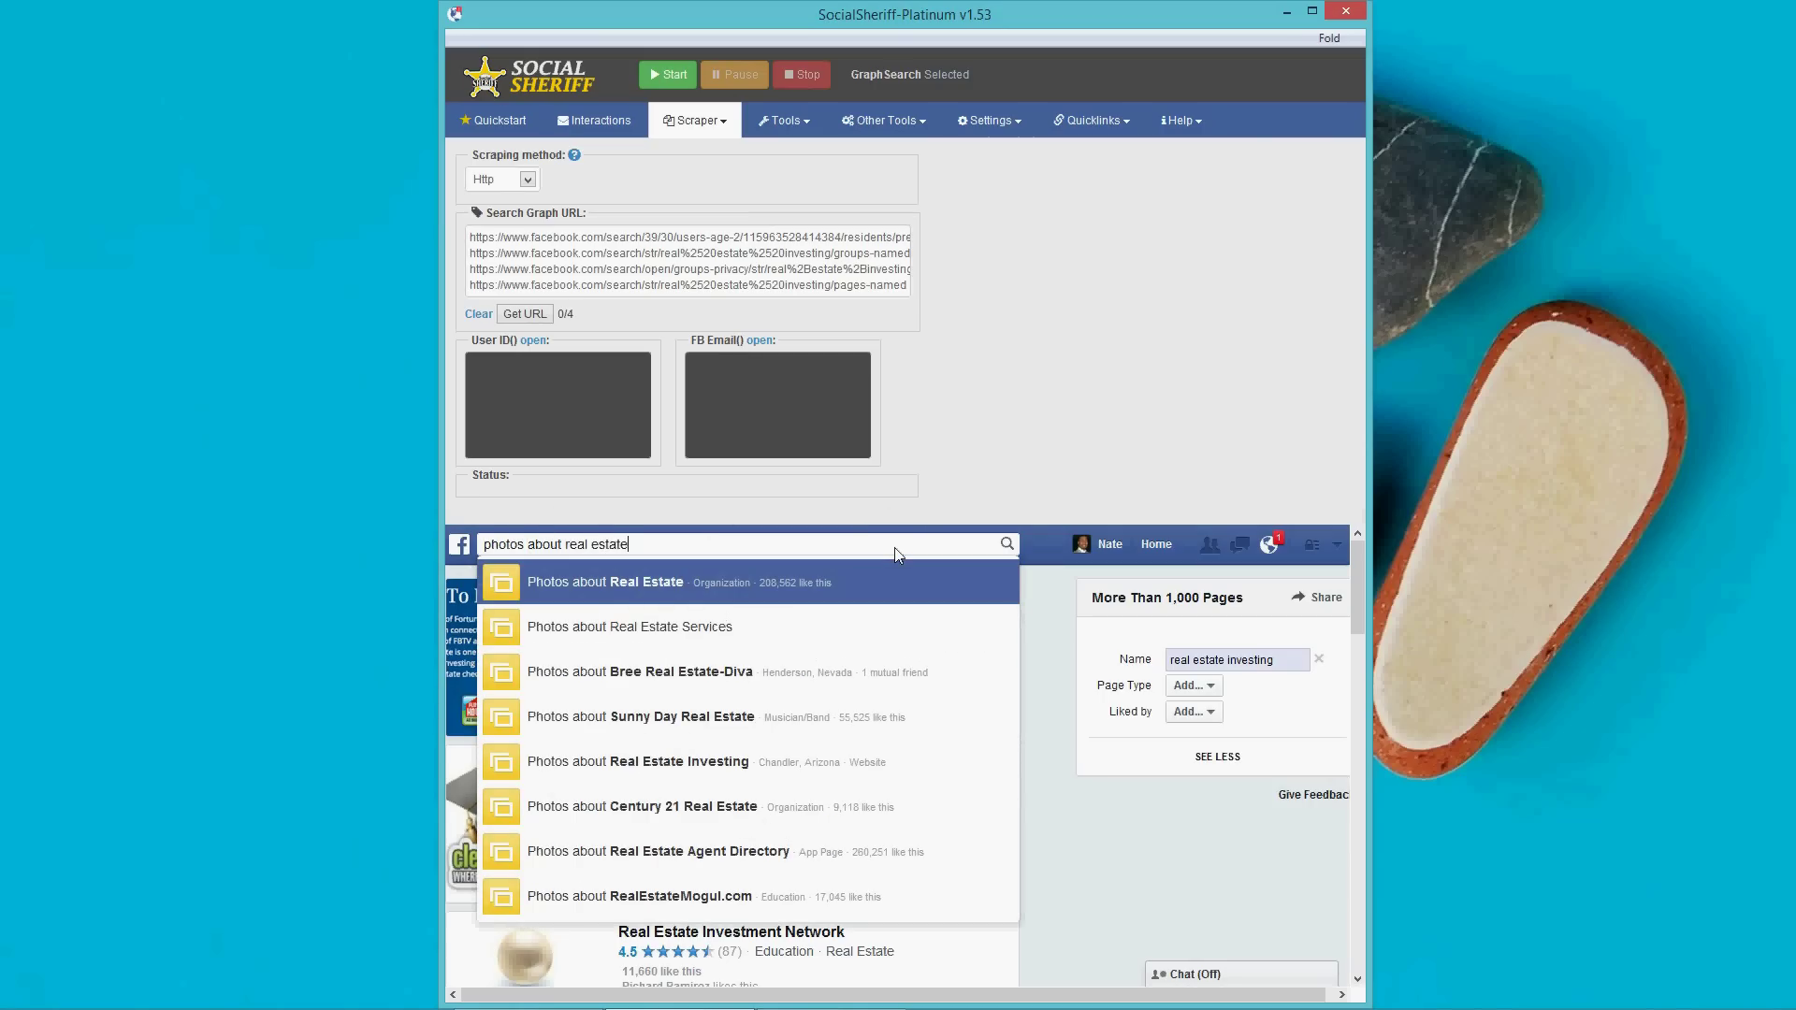
pyautogui.write(' investing')
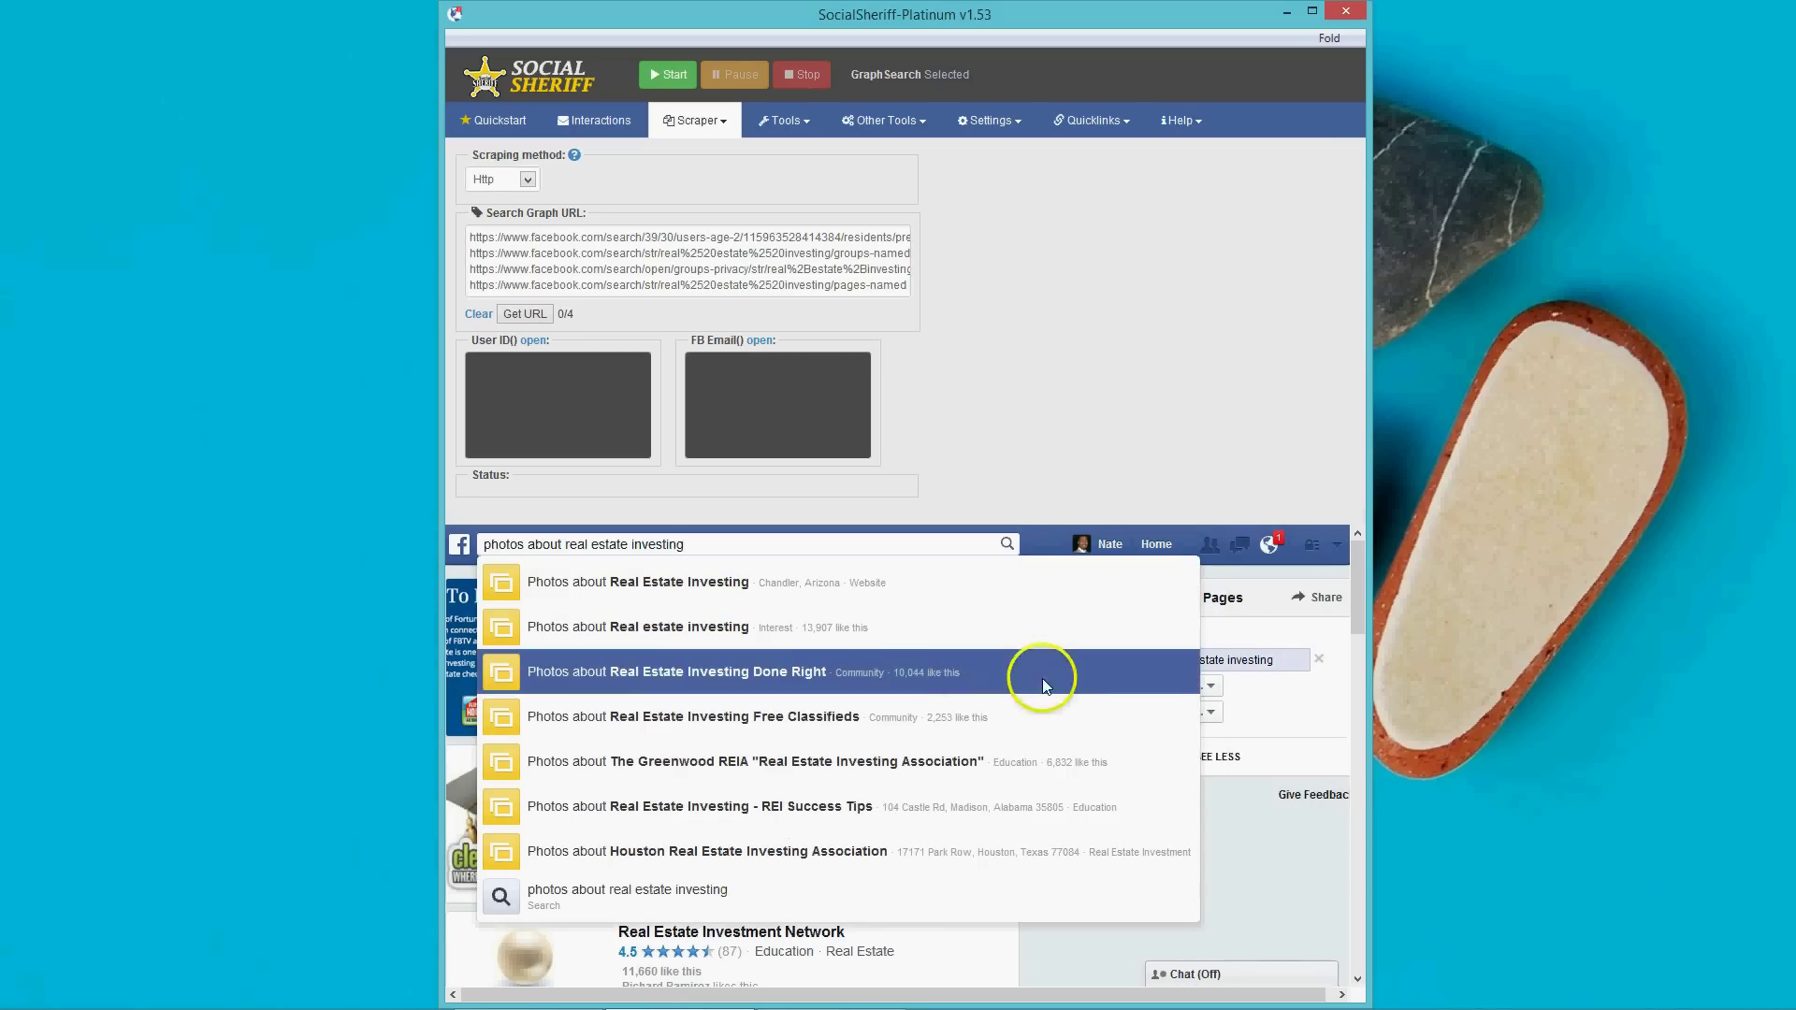
pyautogui.click(720, 632)
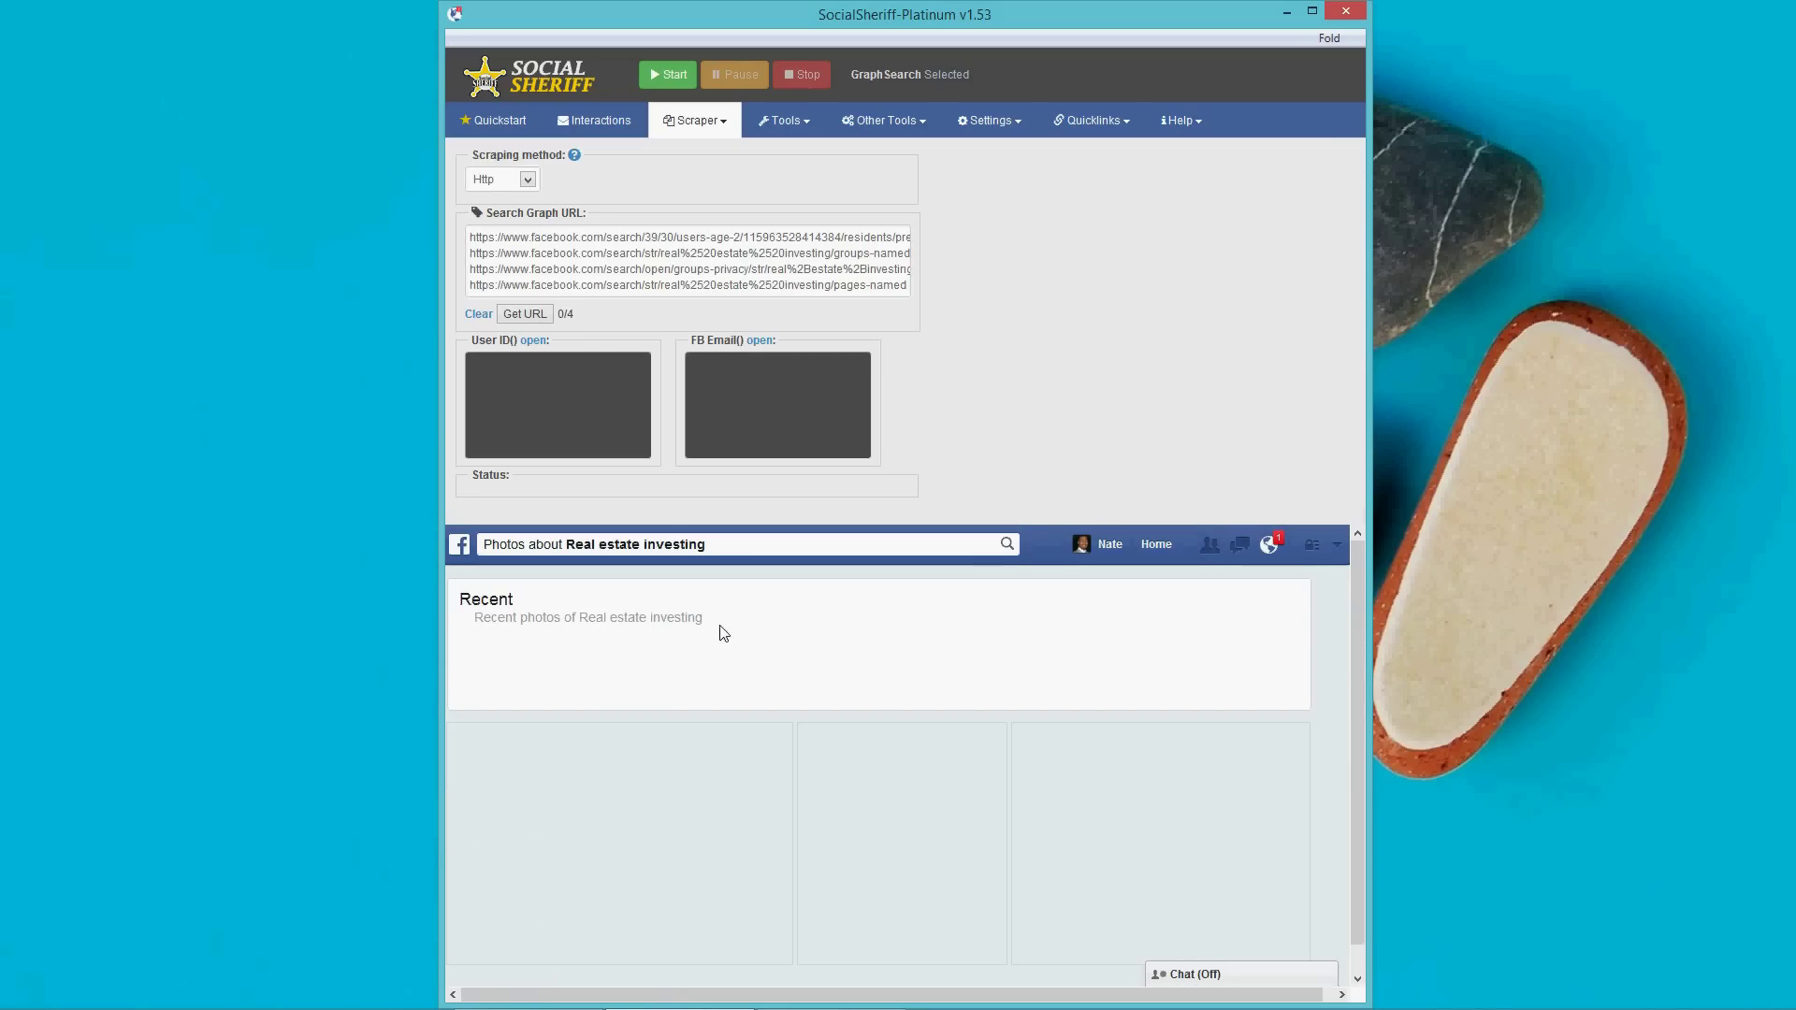
pyautogui.moveTo(1247, 837)
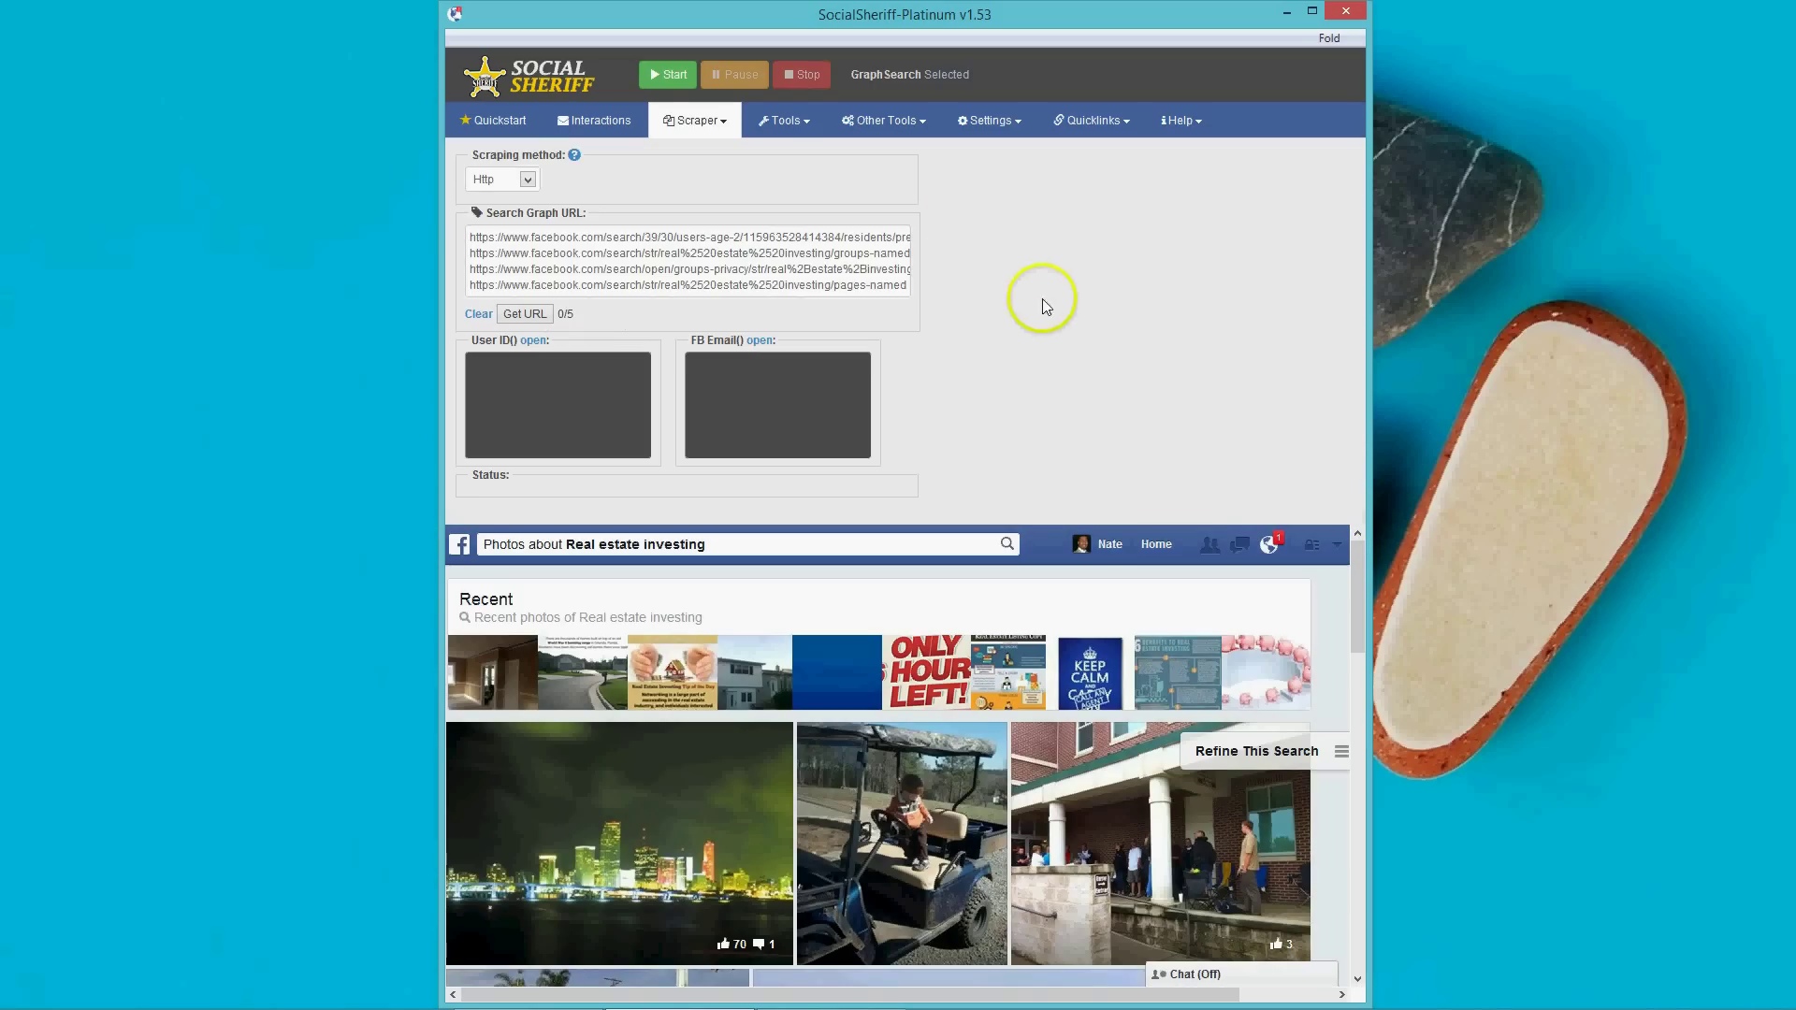
# Start scraping the five Graph Search URLs, saving all results to one list.
pyautogui.click(667, 74)
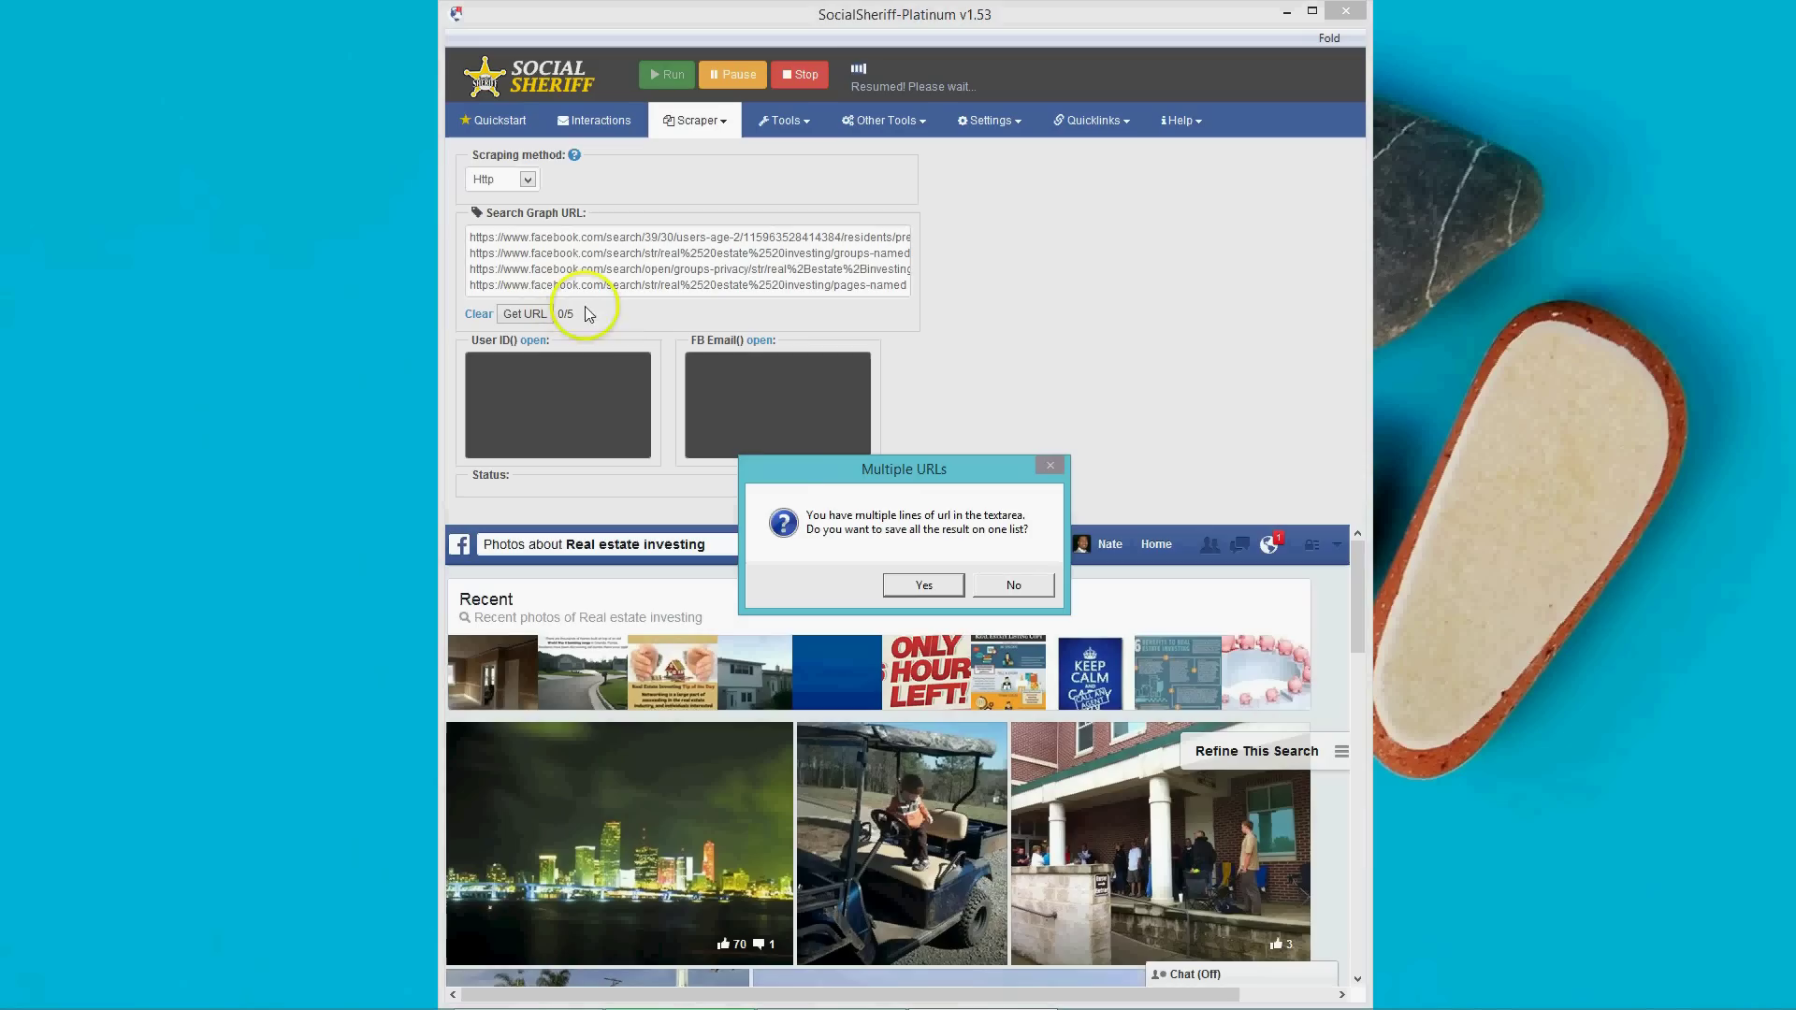
pyautogui.moveTo(883, 480); pyautogui.dragTo(1044, 363)
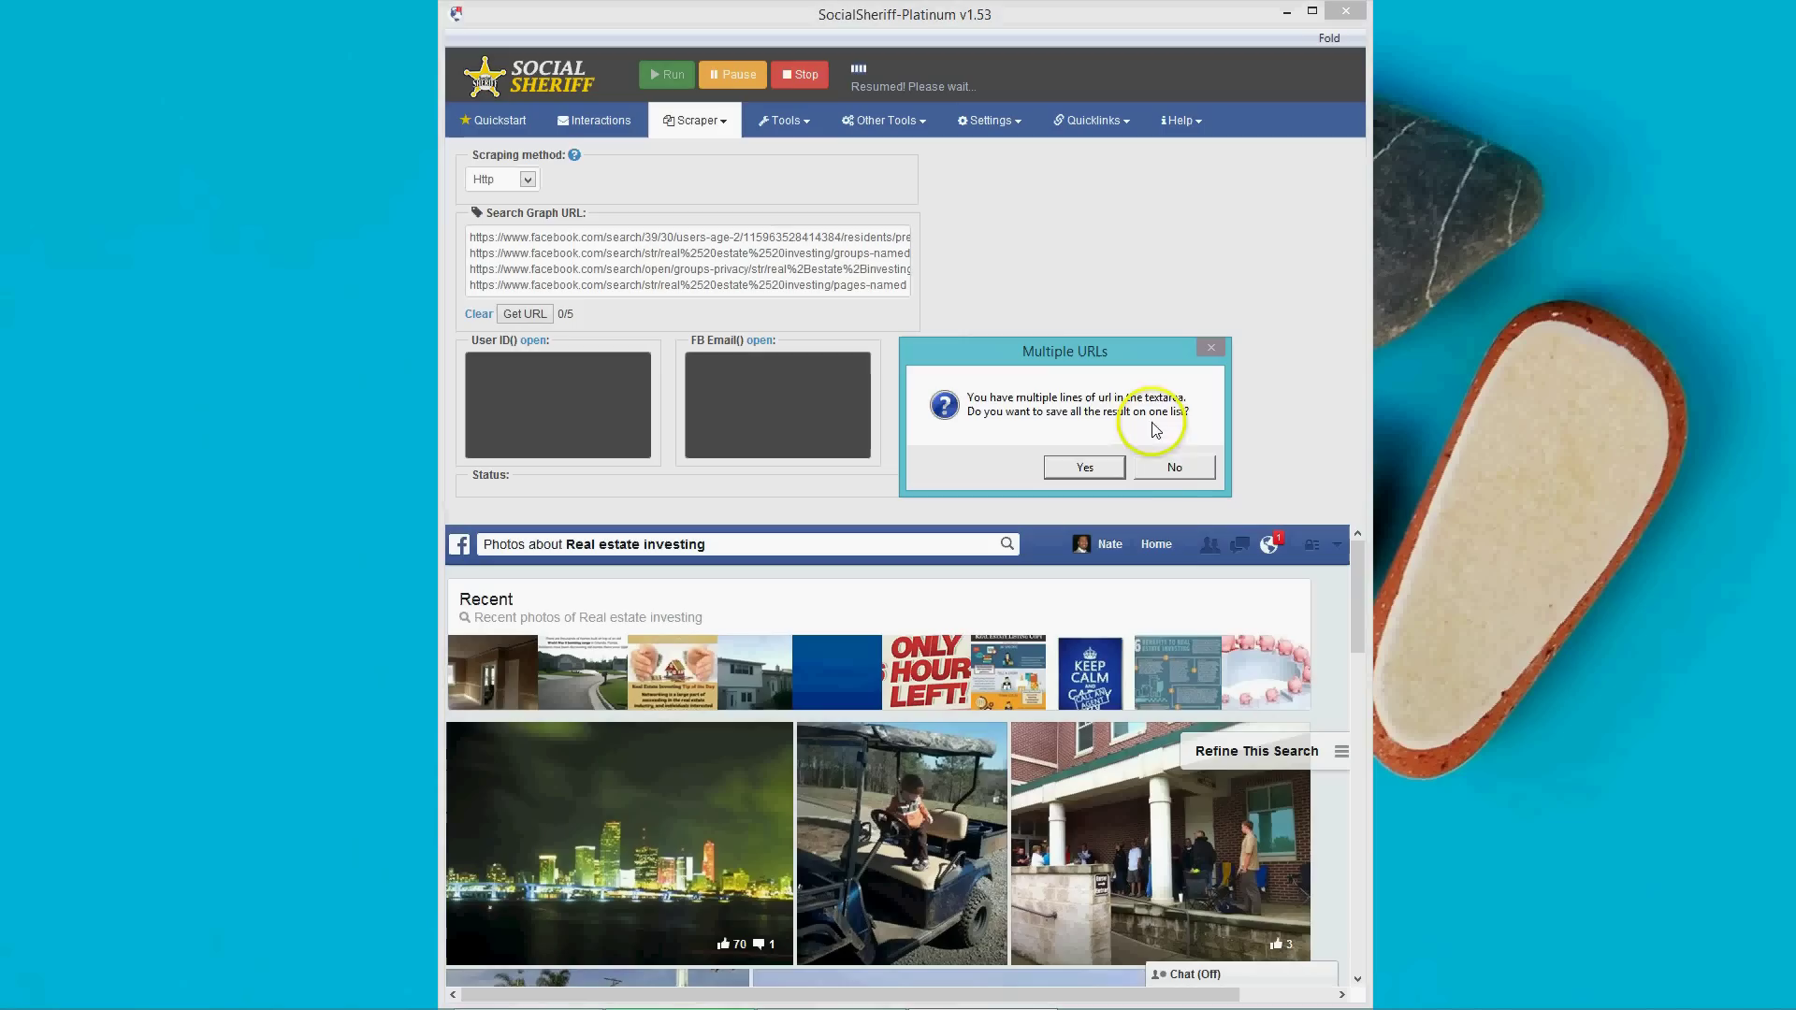
pyautogui.click(1171, 468)
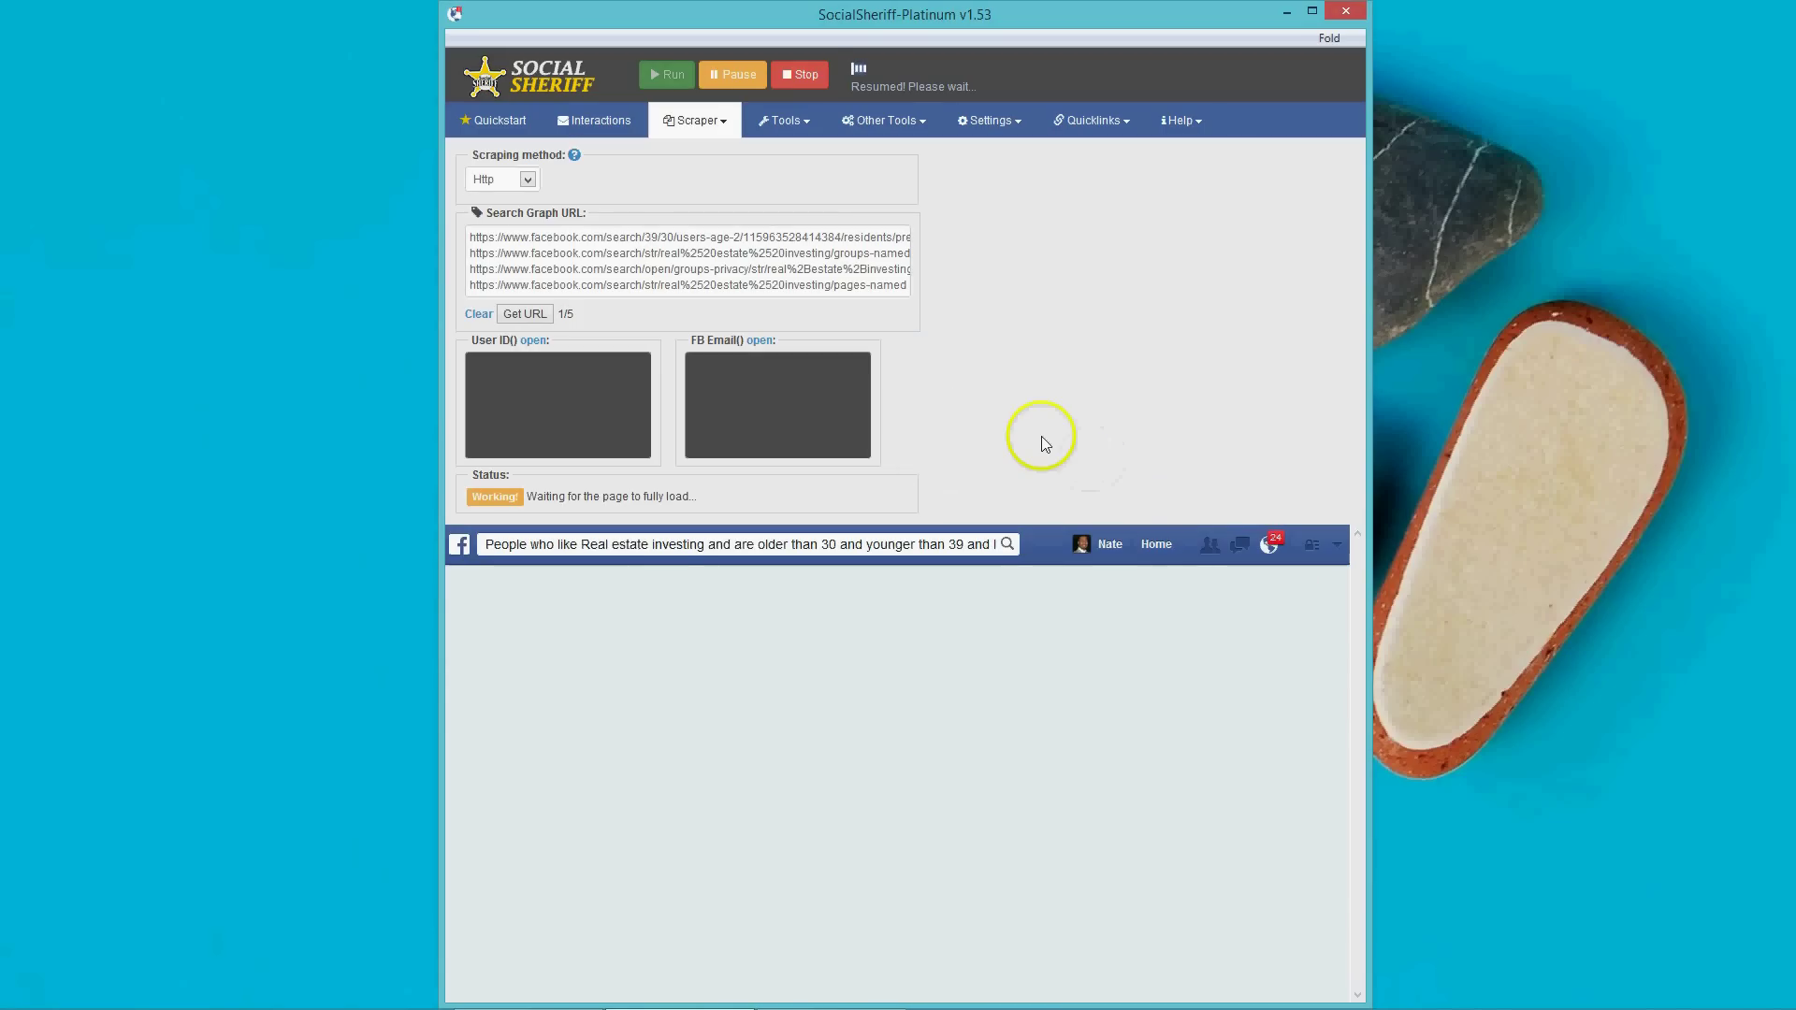
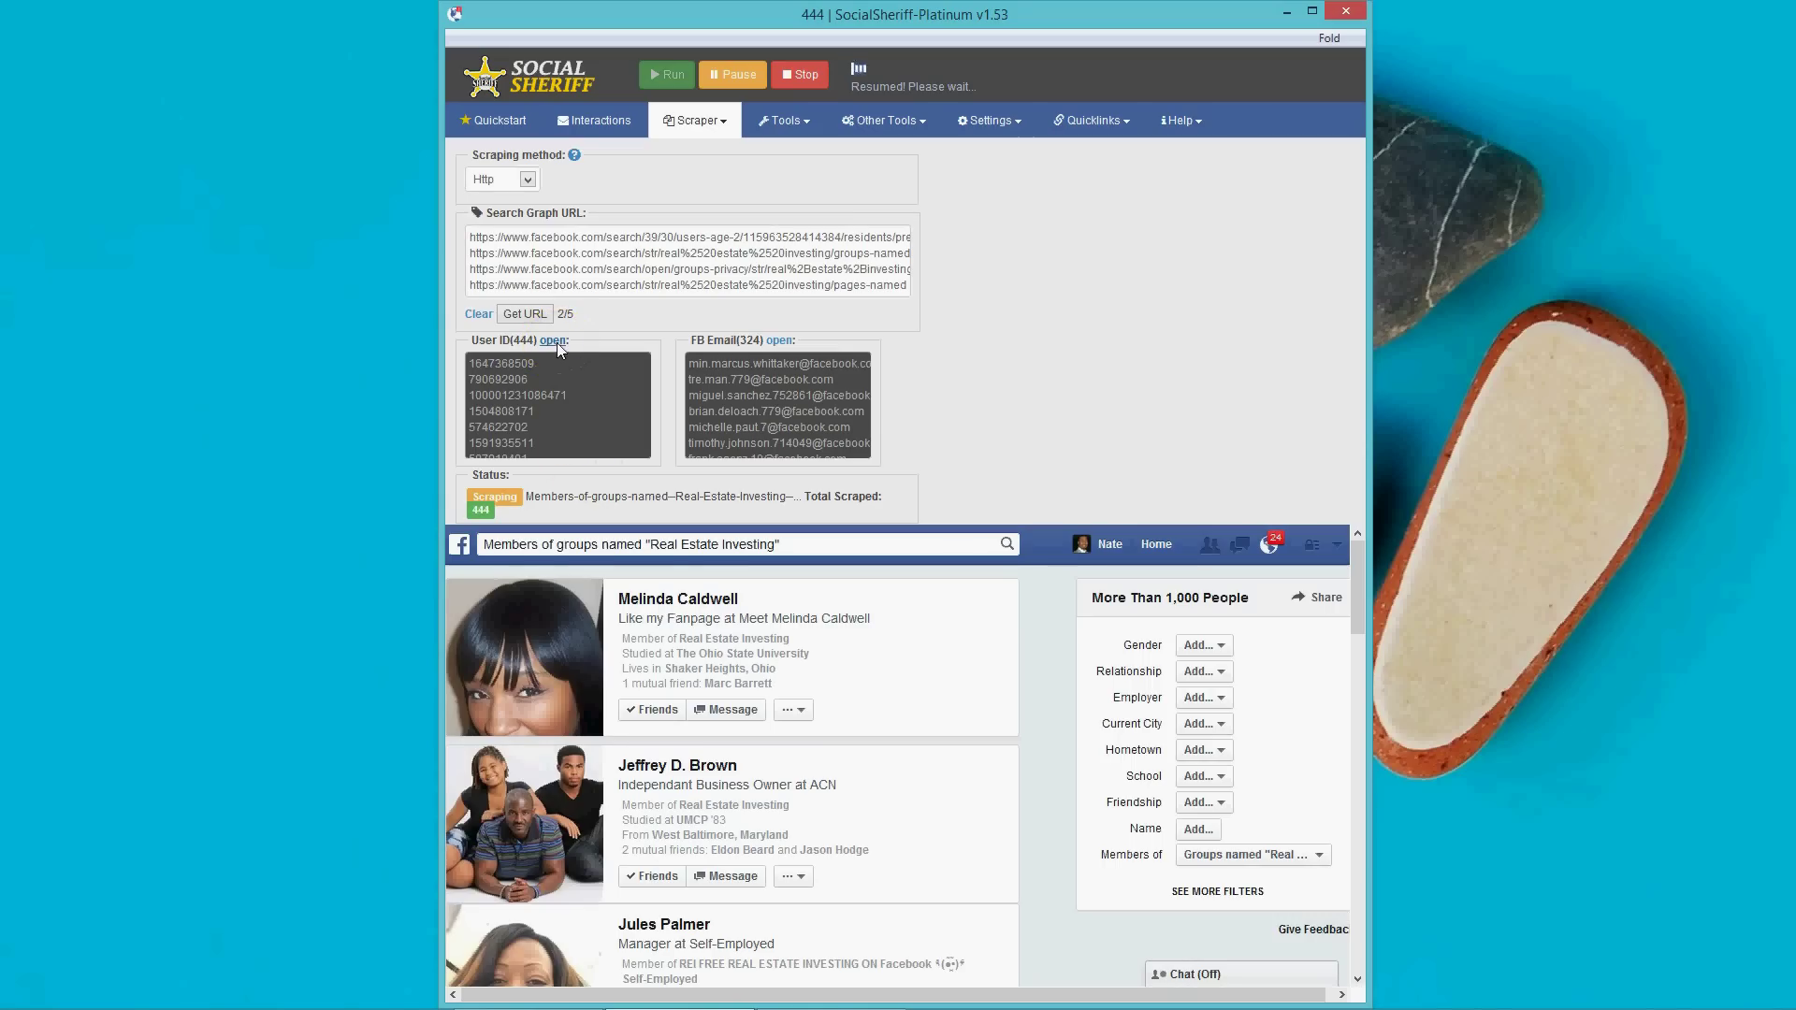
# Wait for the scrape to reach 1958 user IDs, then open the Report export folder.
pyautogui.click(781, 340)
pyautogui.click(547, 346)
pyautogui.click(764, 341)
pyautogui.click(544, 341)
pyautogui.click(687, 127)
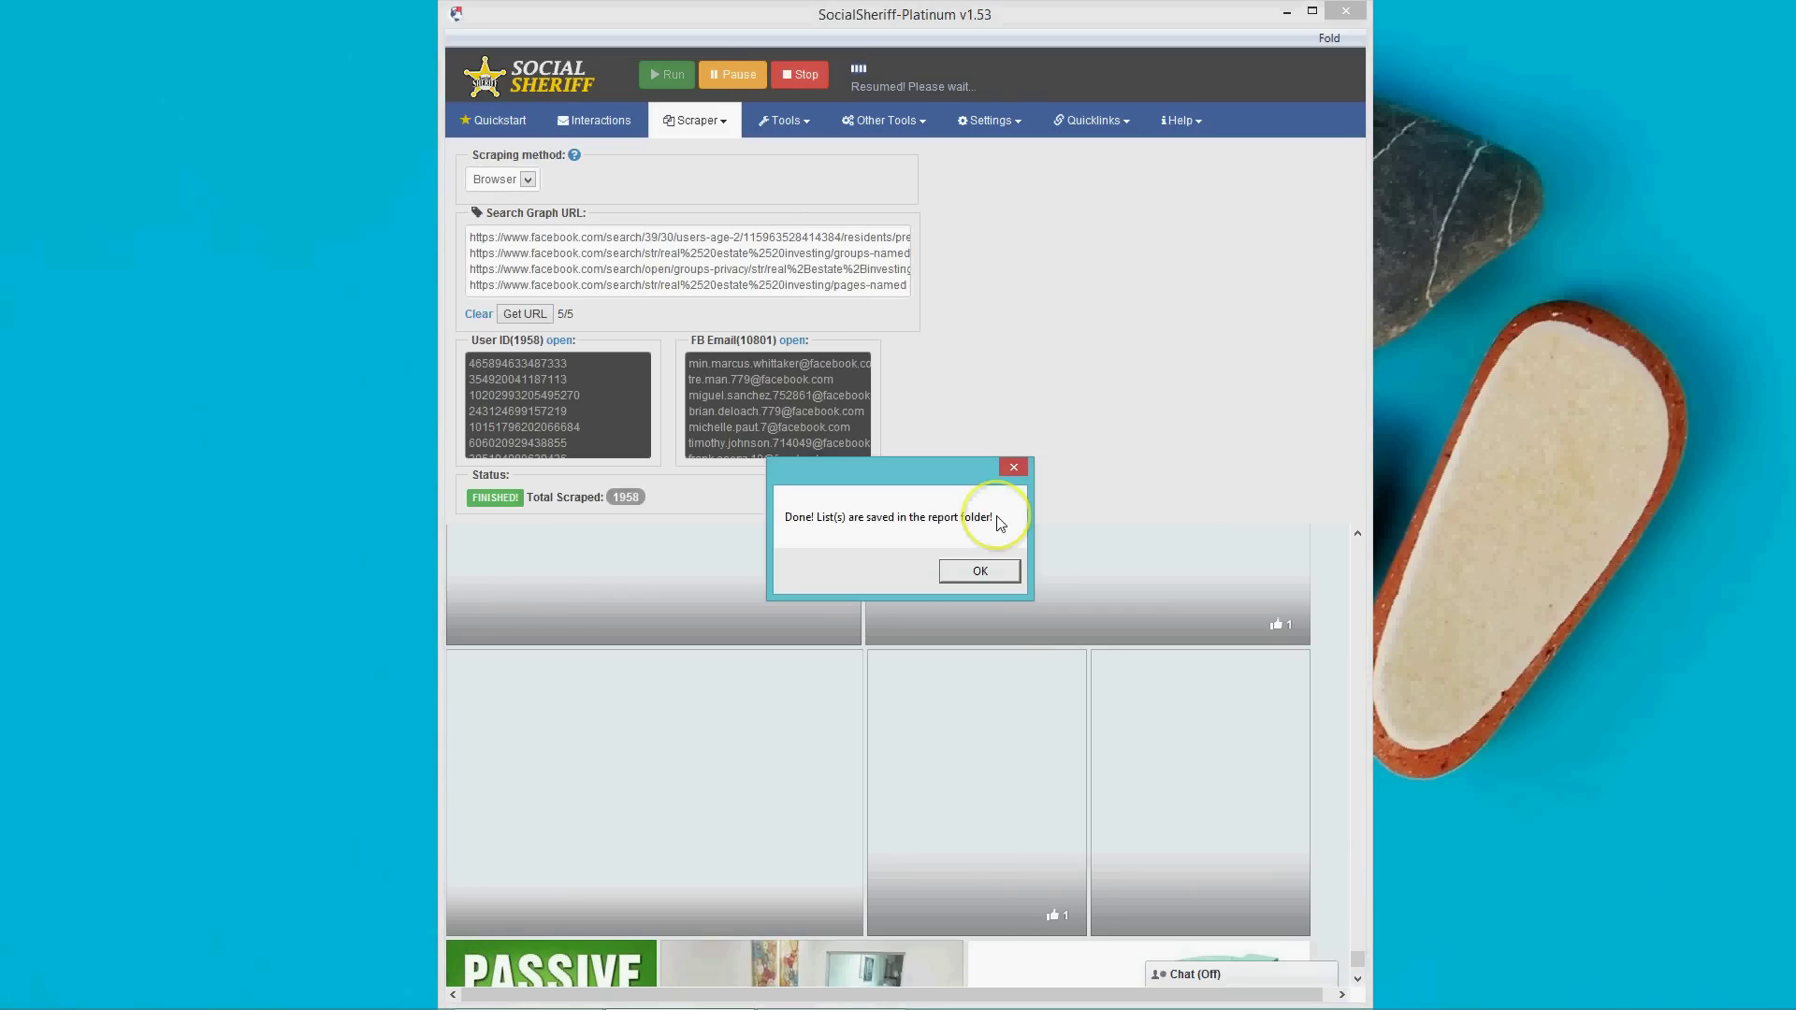
pyautogui.click(980, 570)
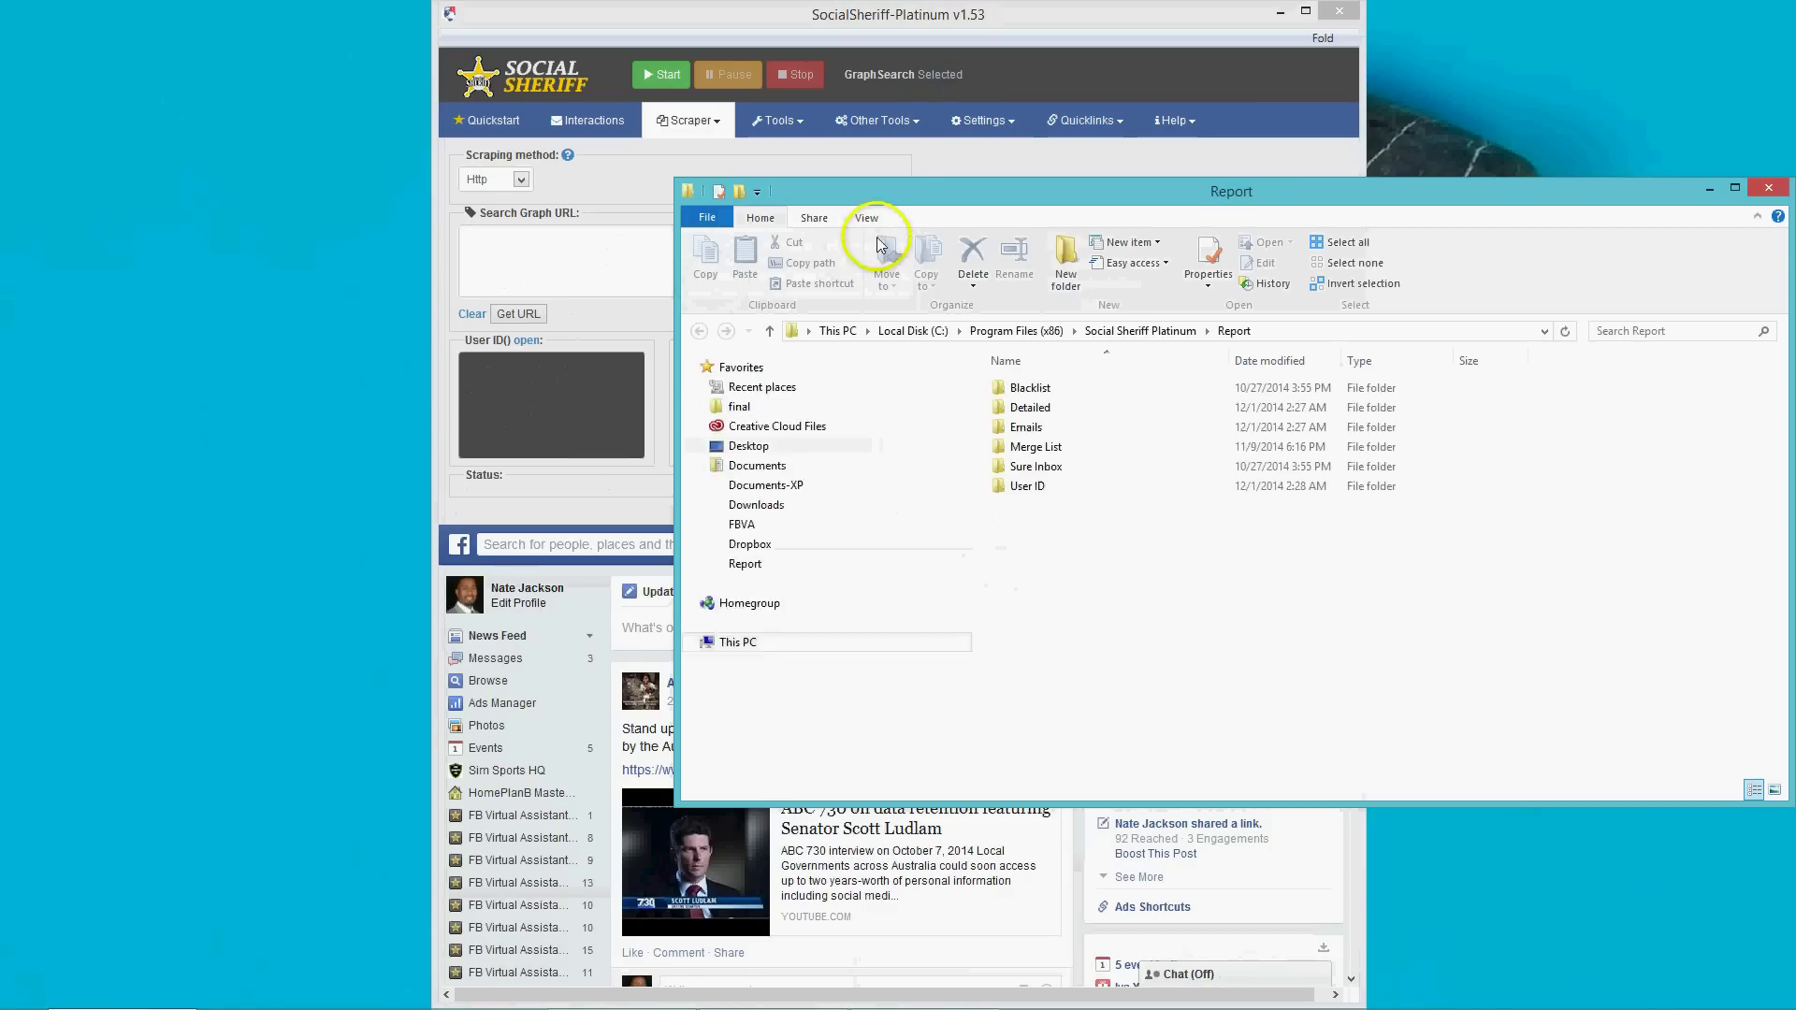
# Look over the Report subfolders and open the User ID folder.
pyautogui.moveTo(914, 188); pyautogui.dragTo(542, 89)
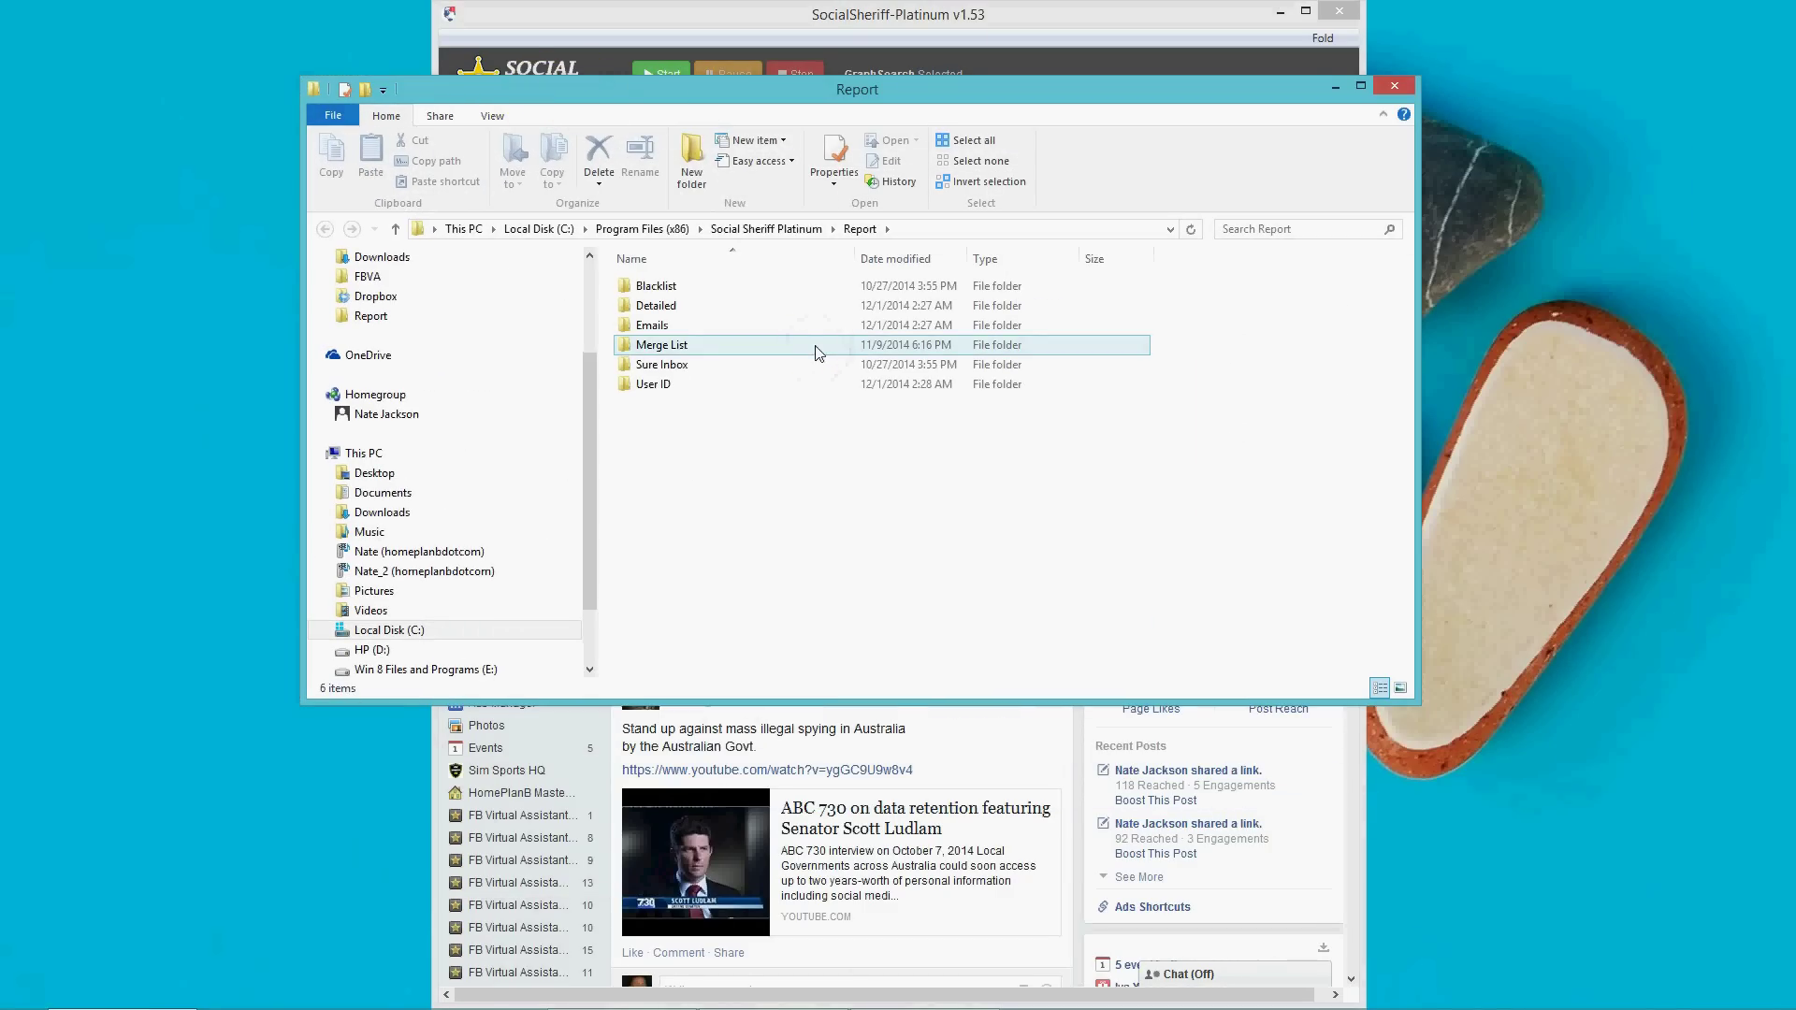
pyautogui.click(782, 388)
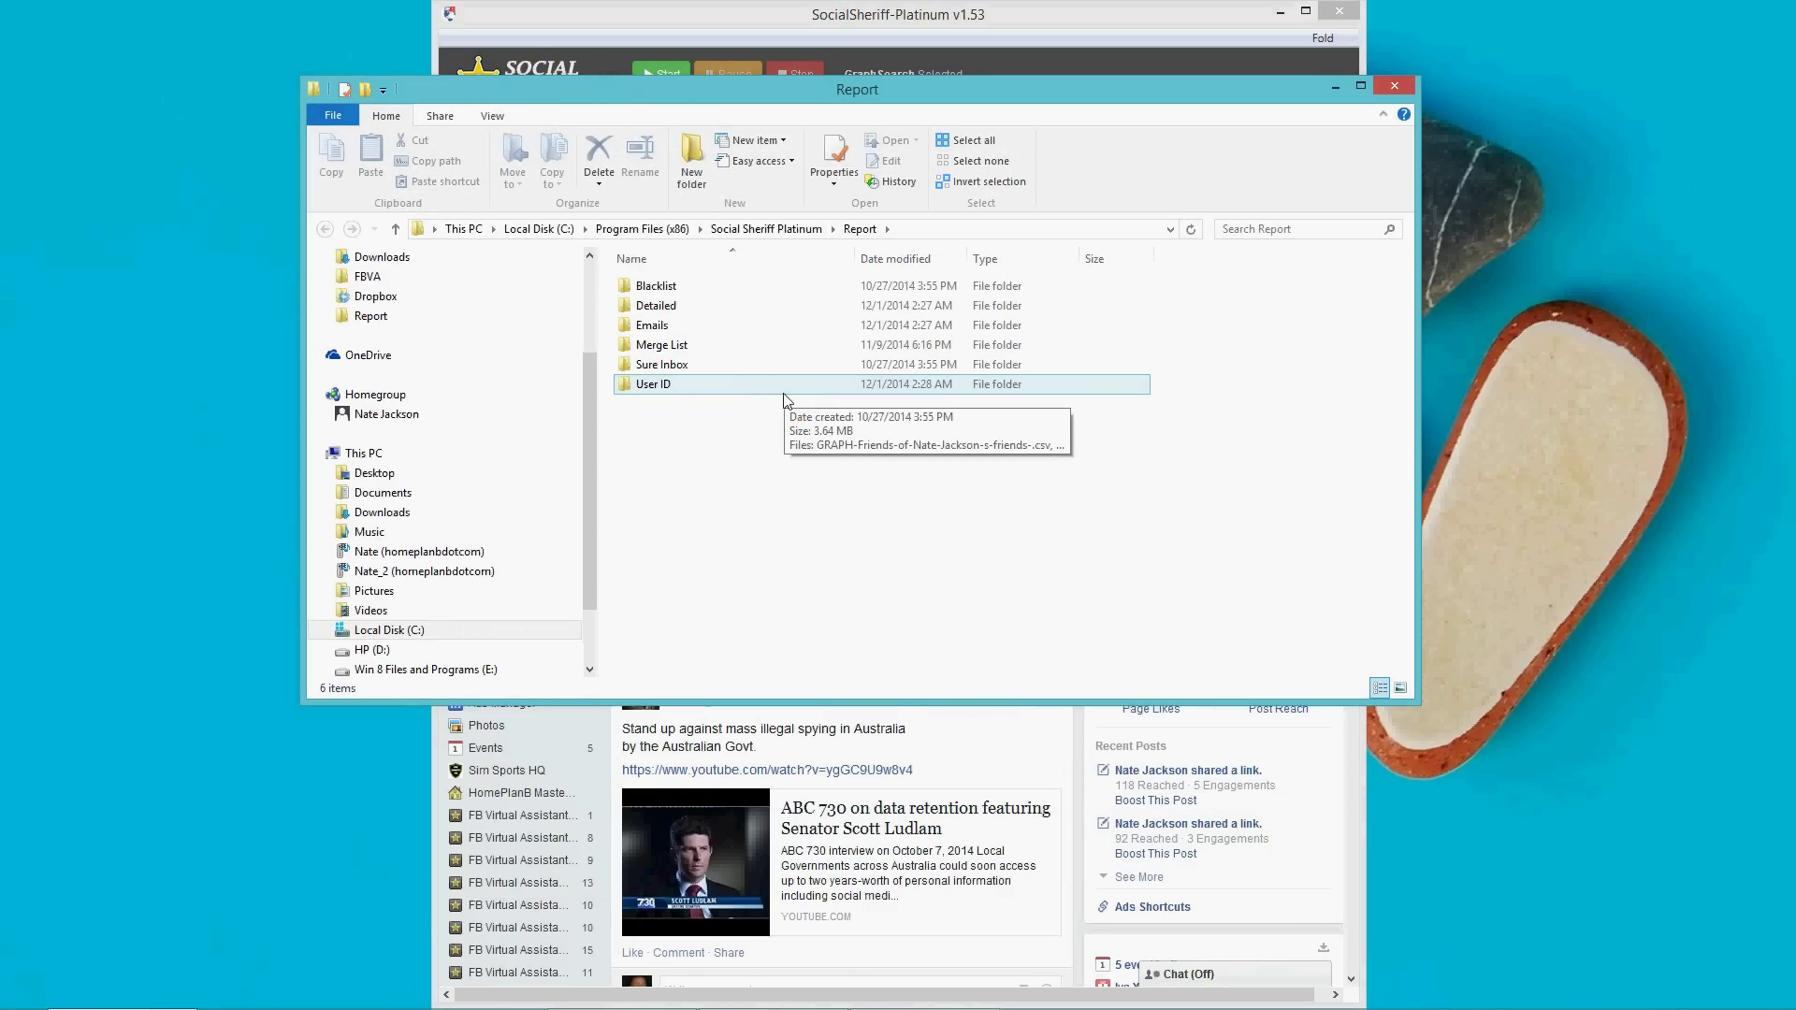
pyautogui.click(656, 290)
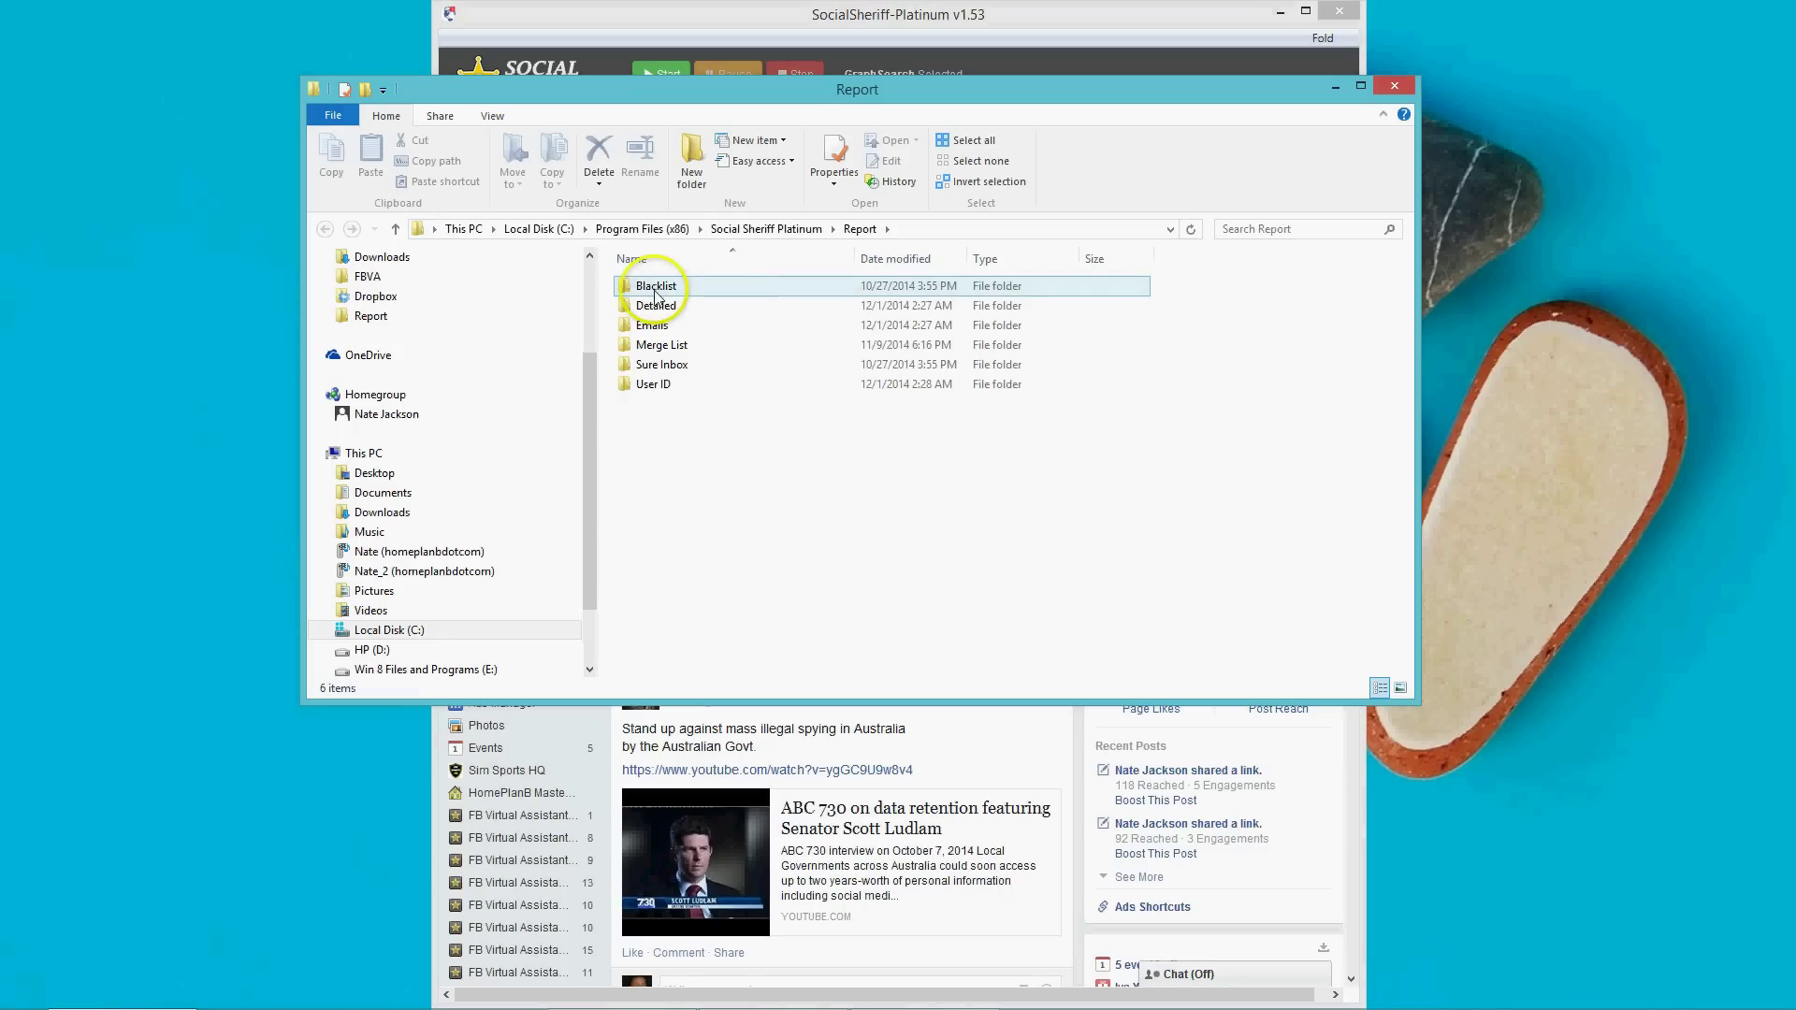
pyautogui.click(654, 309)
pyautogui.click(654, 344)
pyautogui.click(656, 365)
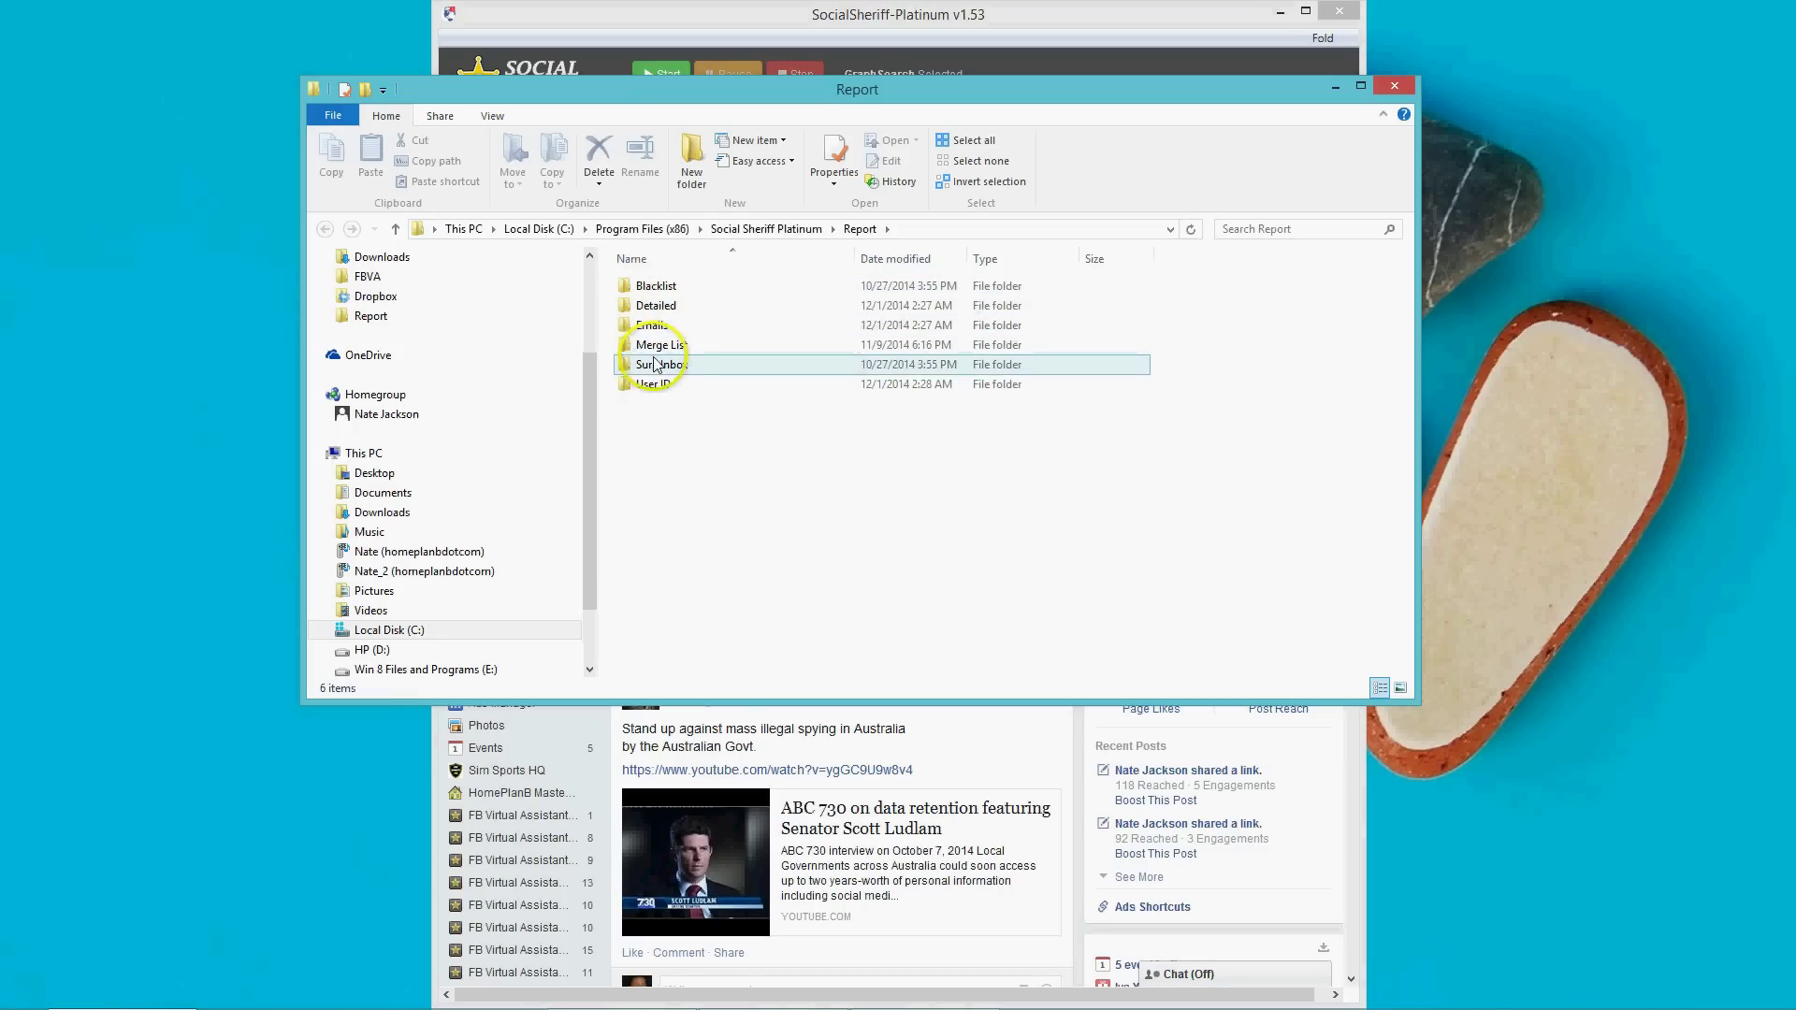
pyautogui.click(659, 387)
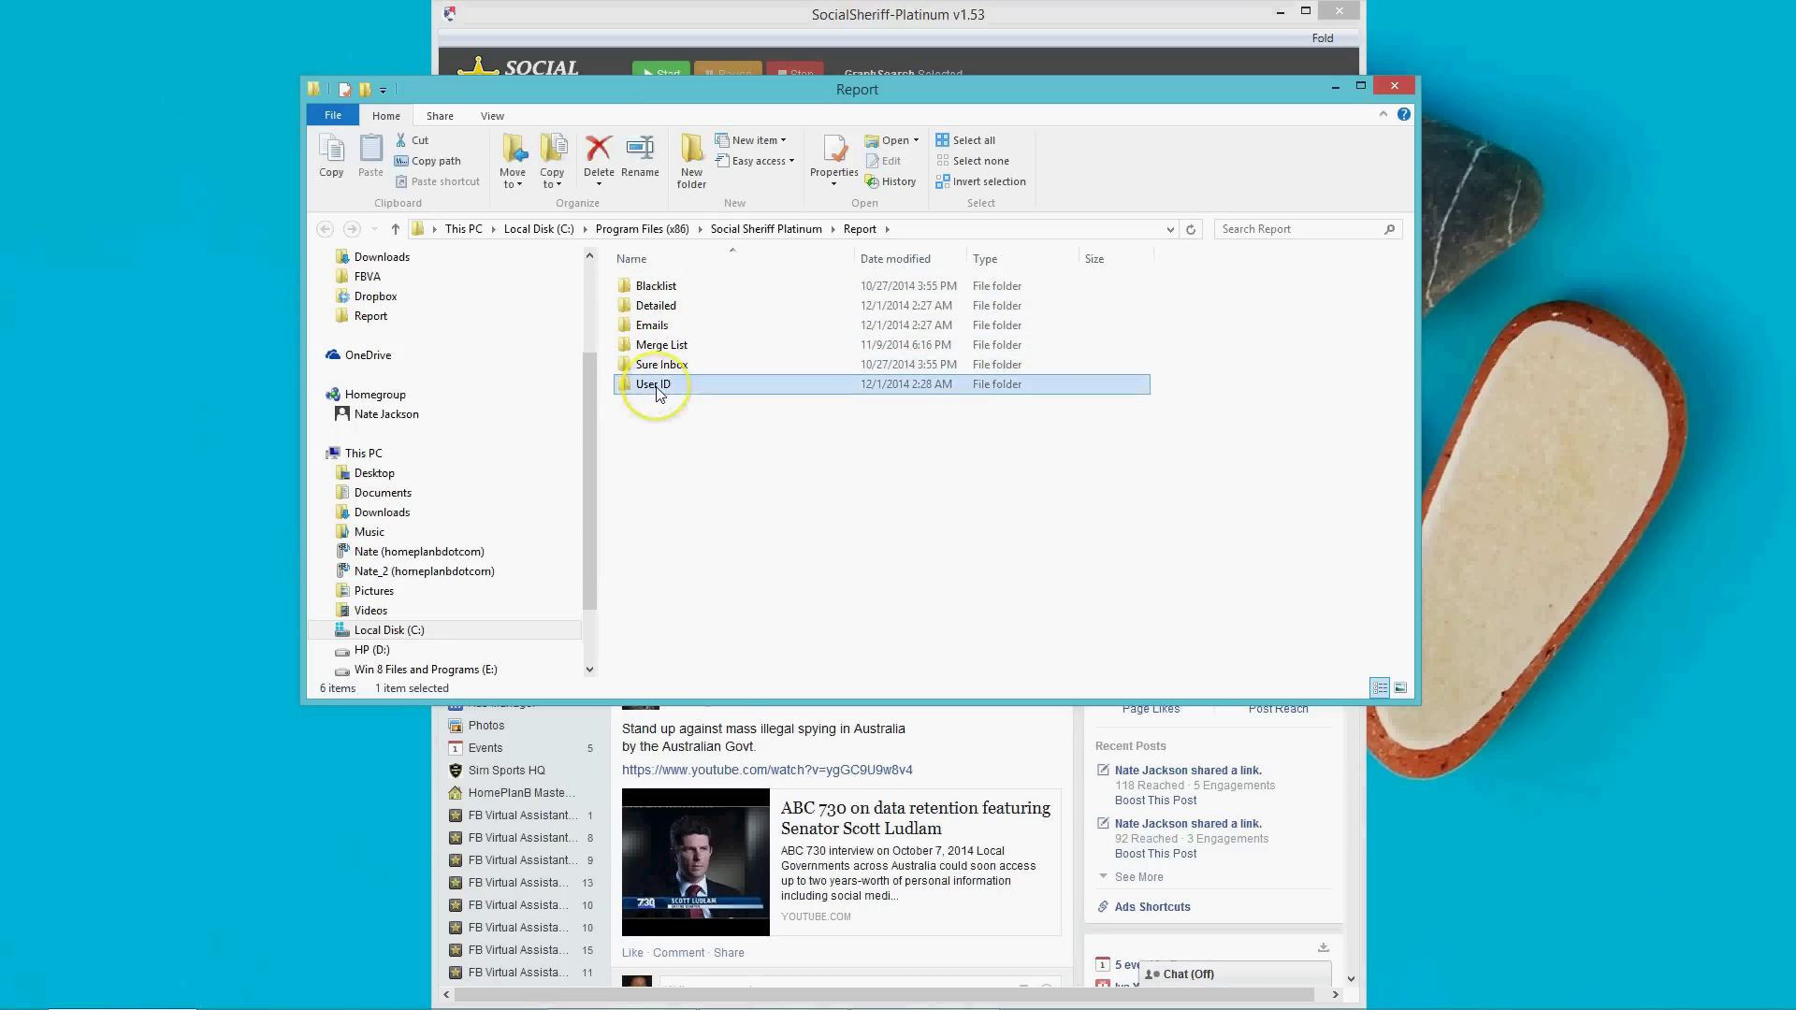
pyautogui.doubleClick(658, 389)
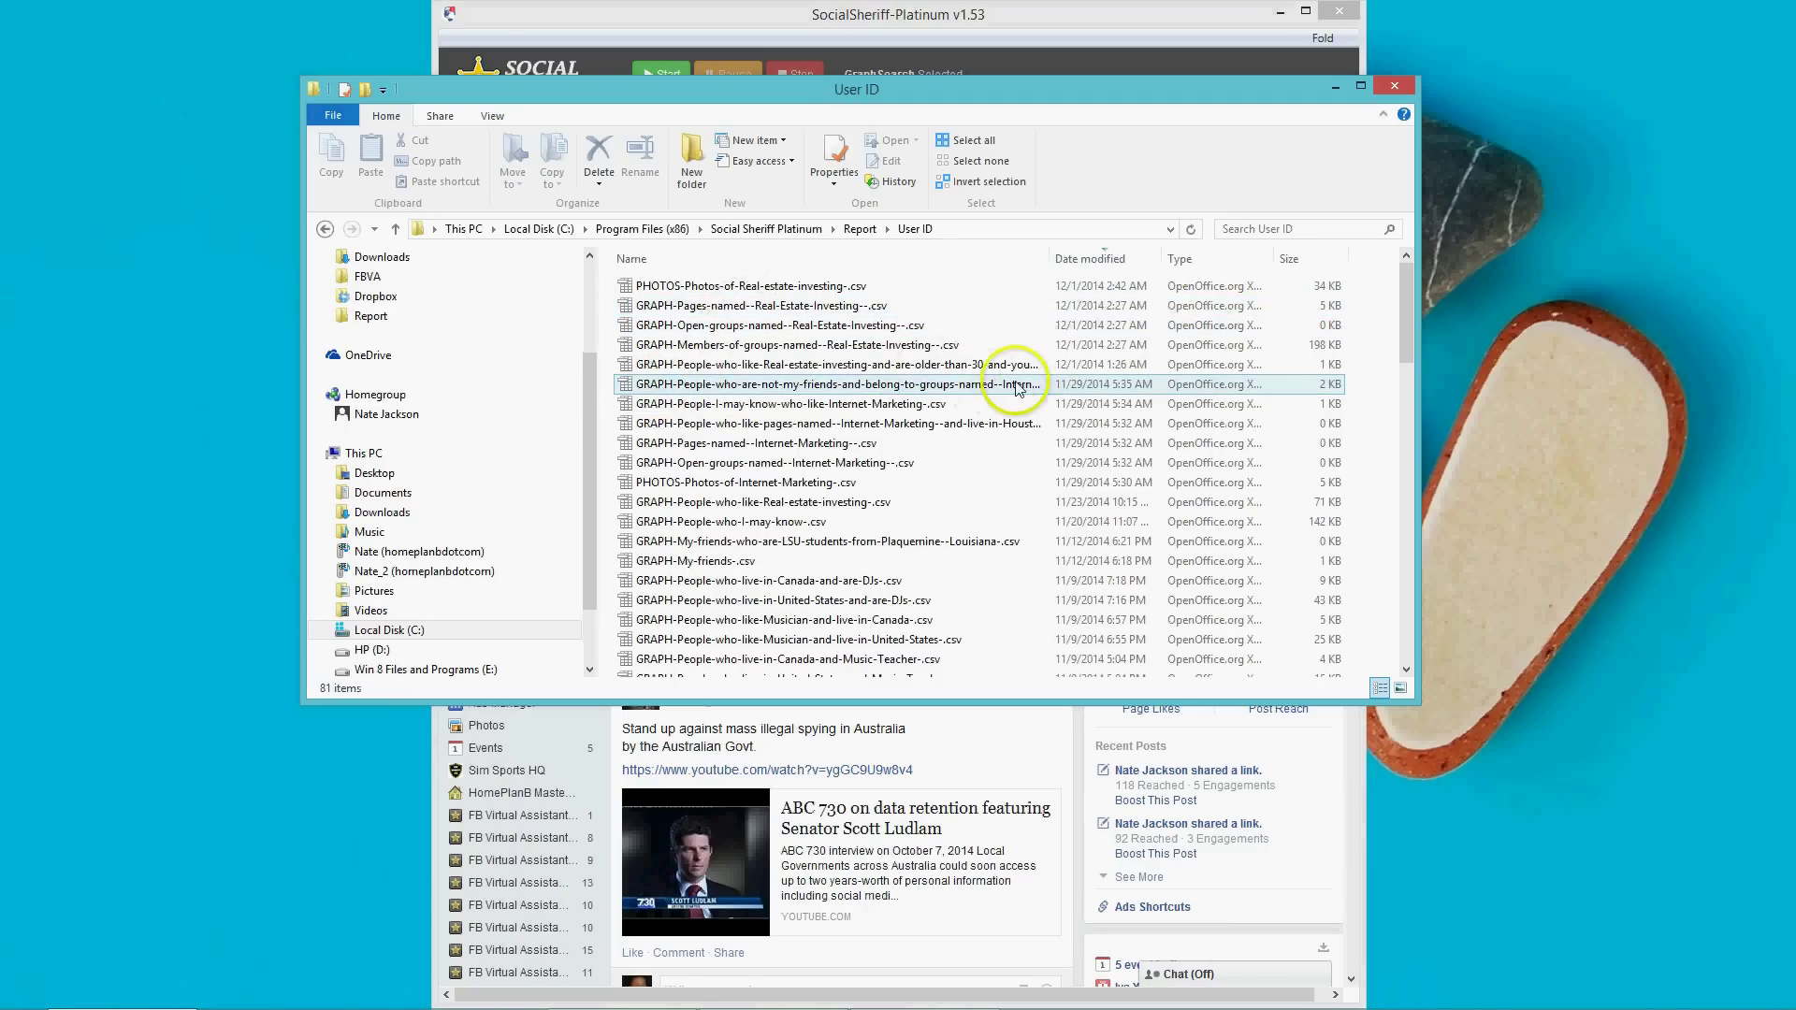
# Maximize the window, widen the Name column and open the Members-of-groups Real-Estate-Investing CSV.
pyautogui.click(1110, 375)
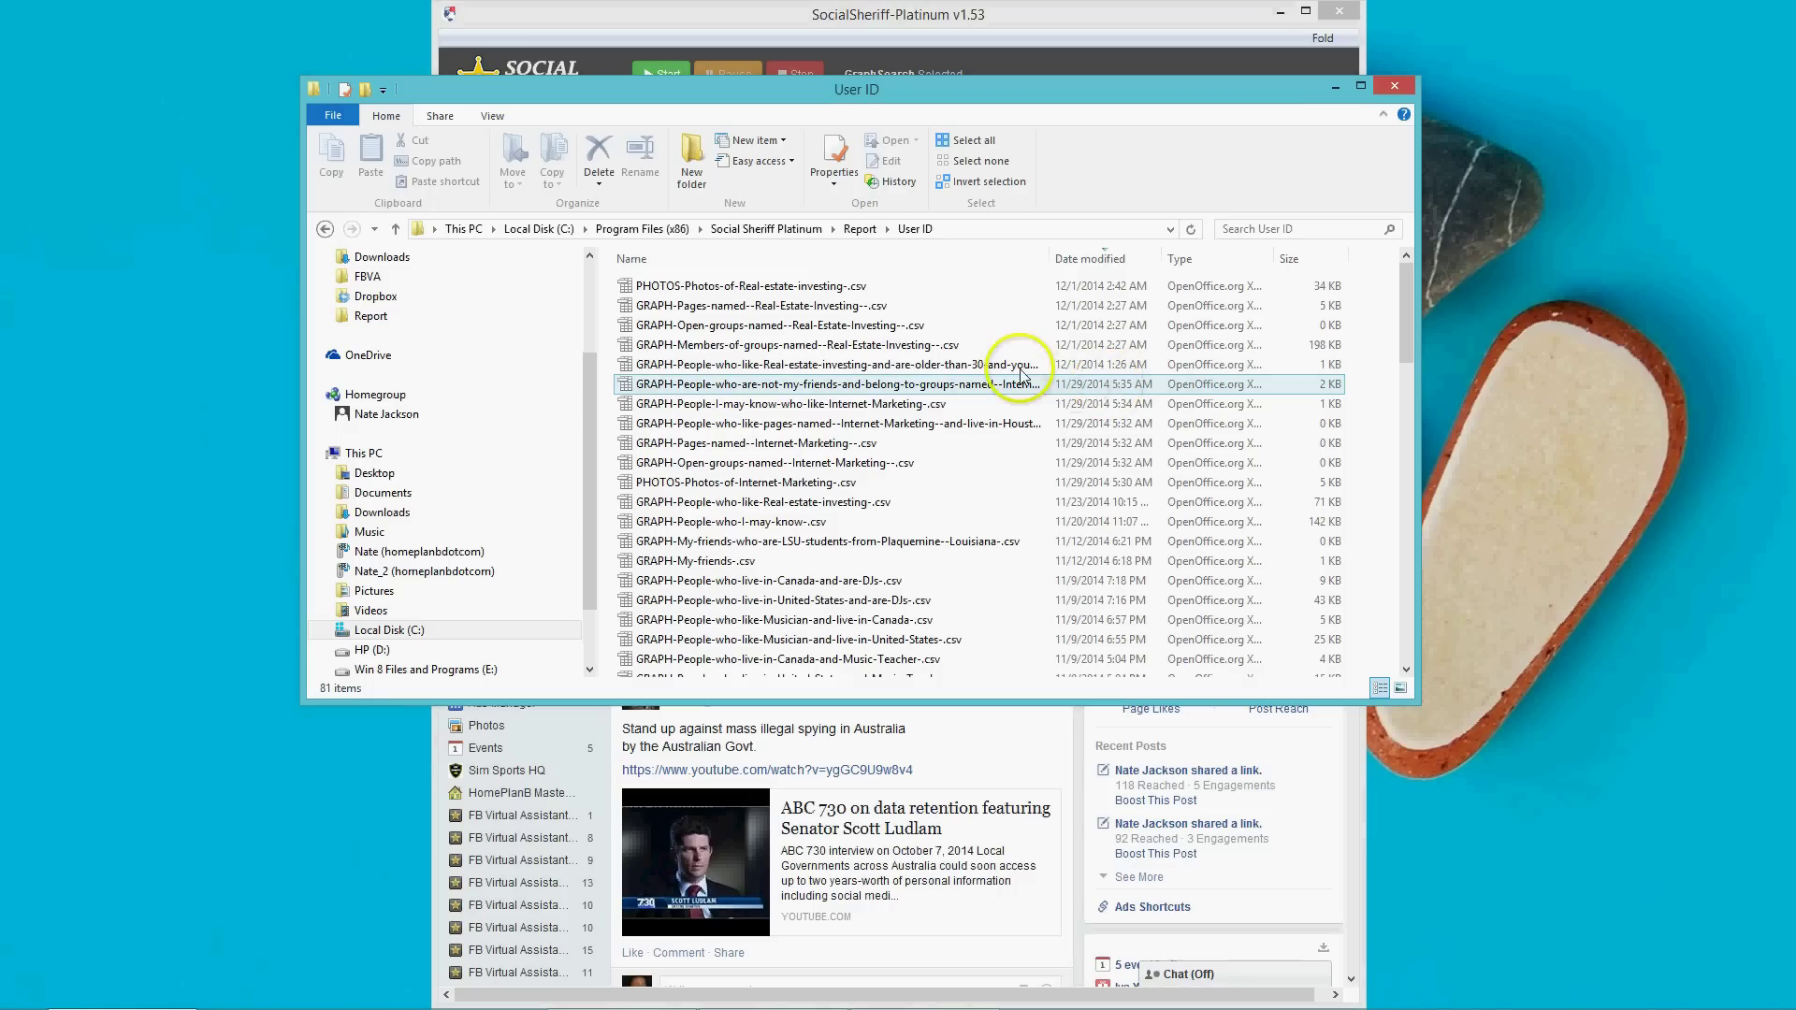
pyautogui.click(982, 369)
pyautogui.click(980, 369)
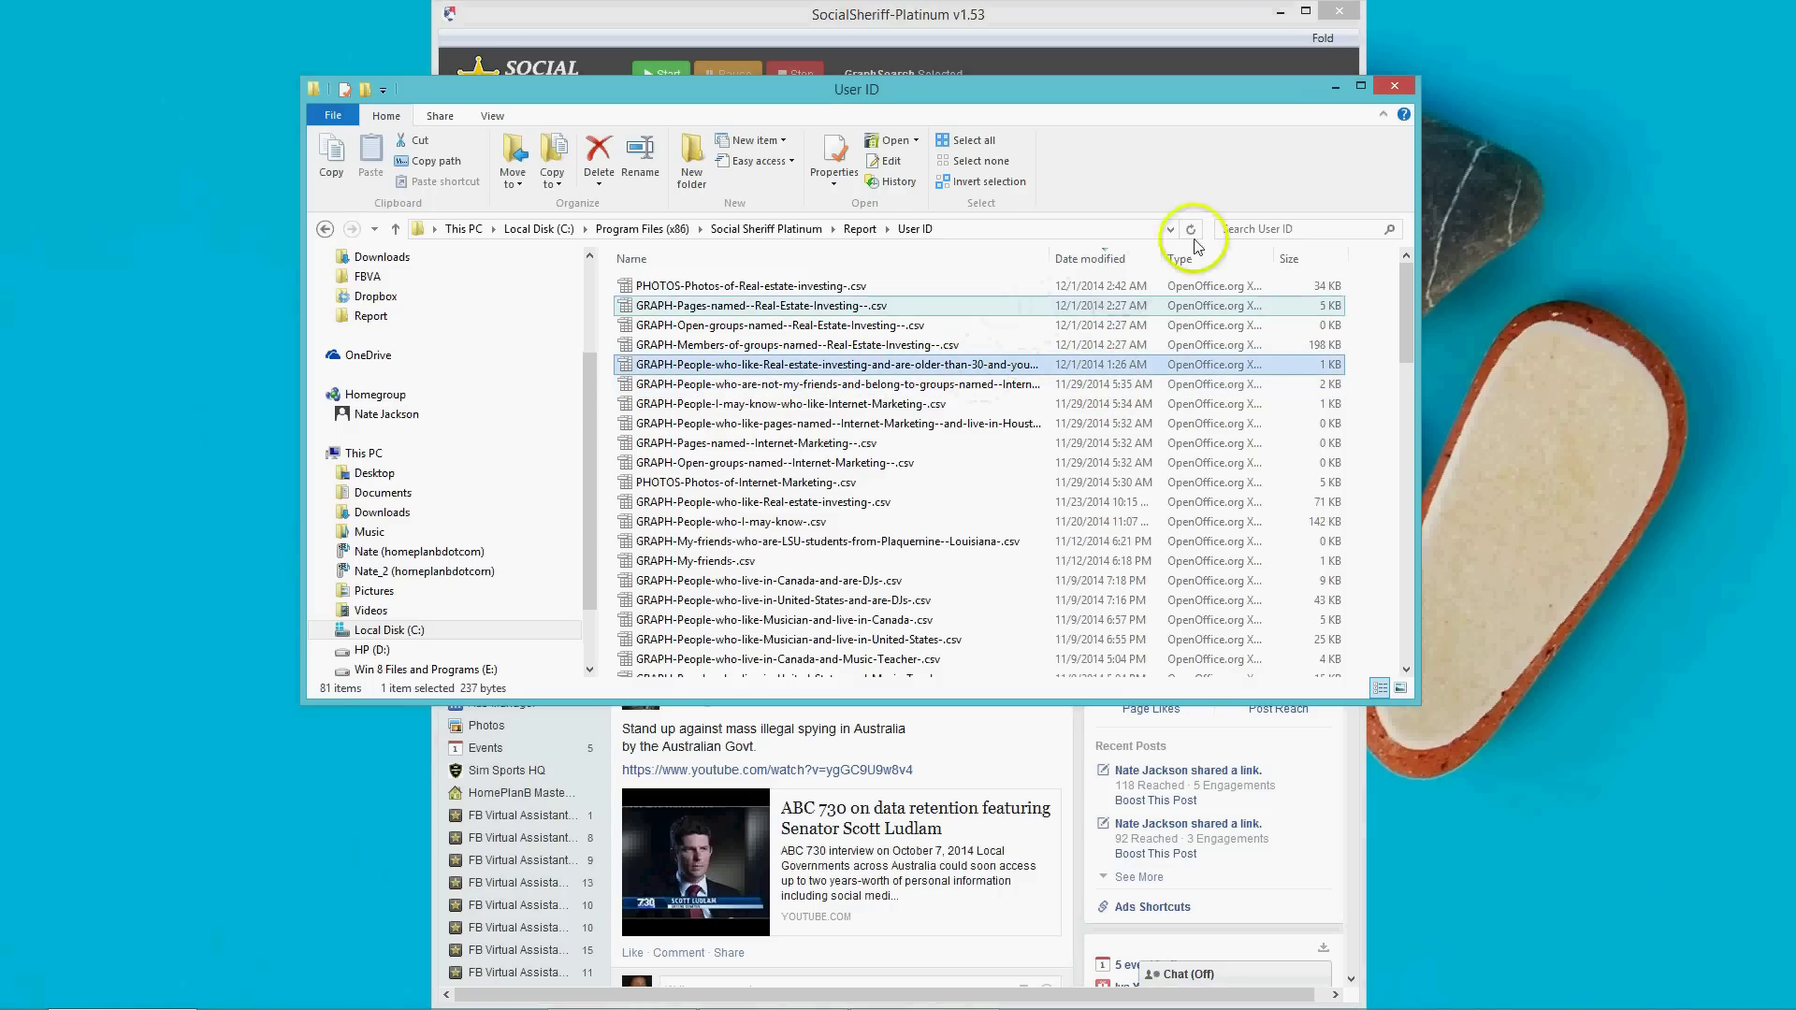
pyautogui.click(1359, 81)
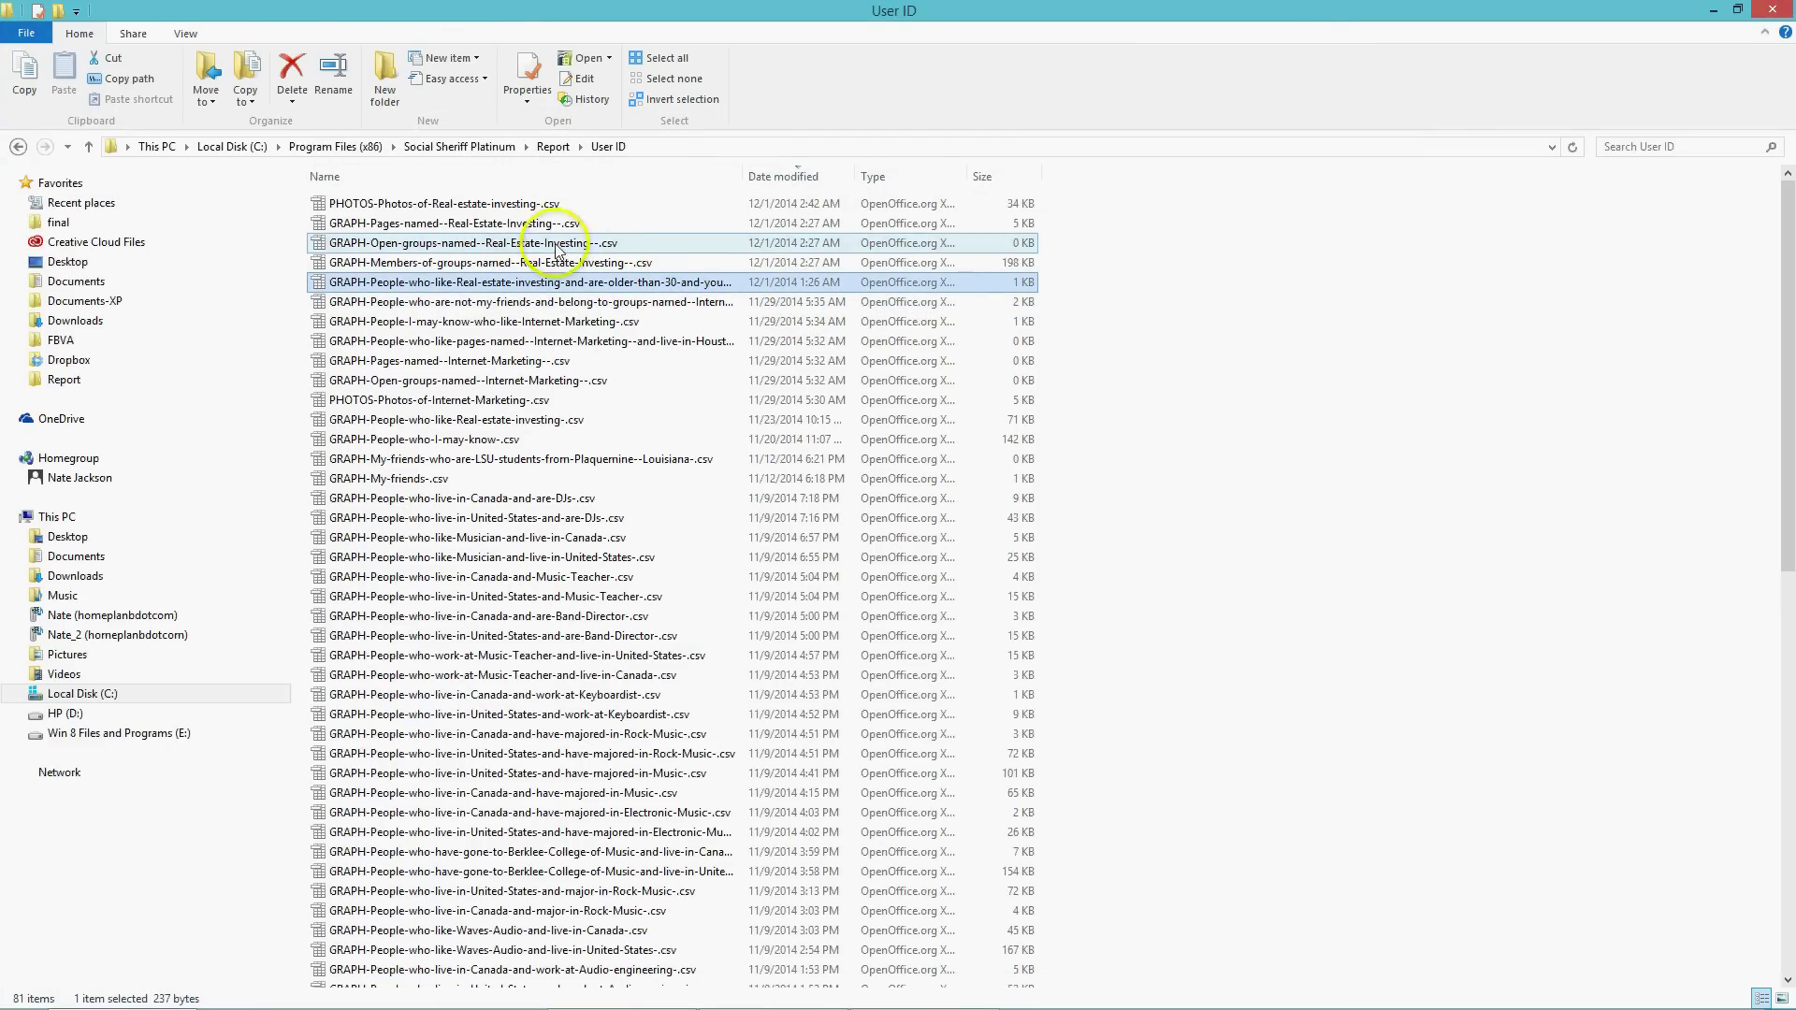
pyautogui.moveTo(742, 175); pyautogui.dragTo(964, 176)
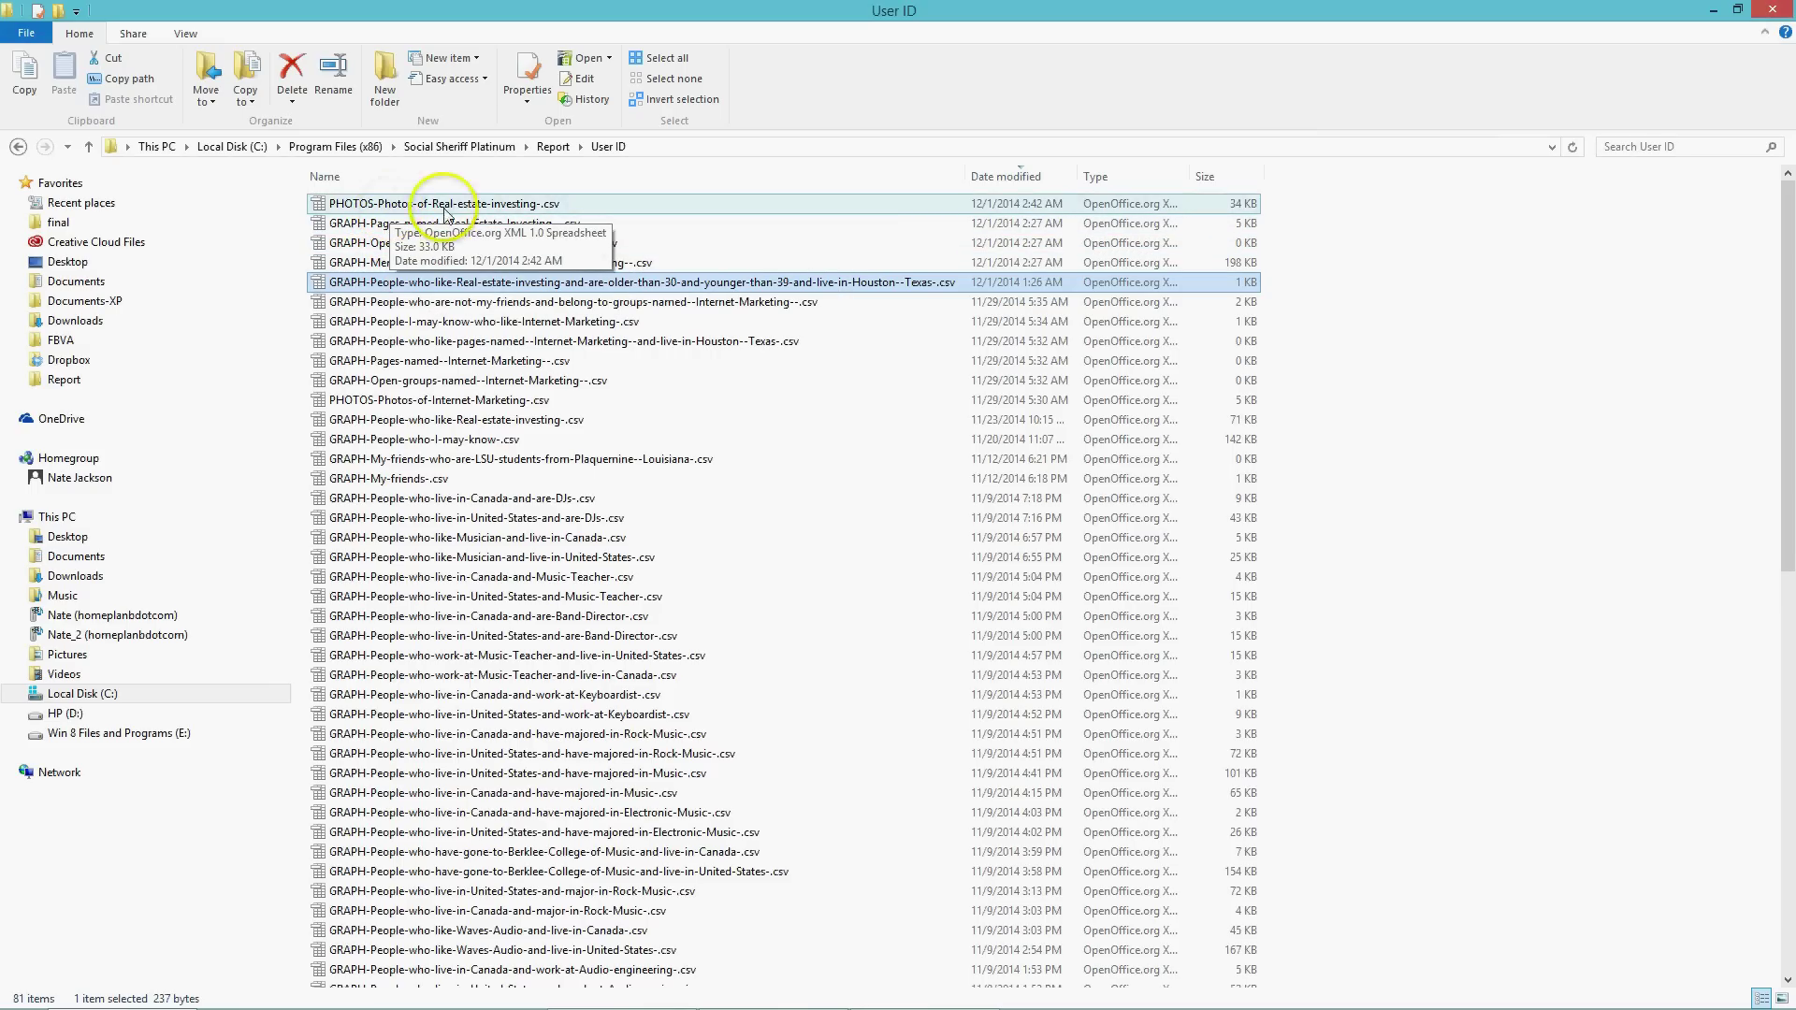
pyautogui.click(609, 265)
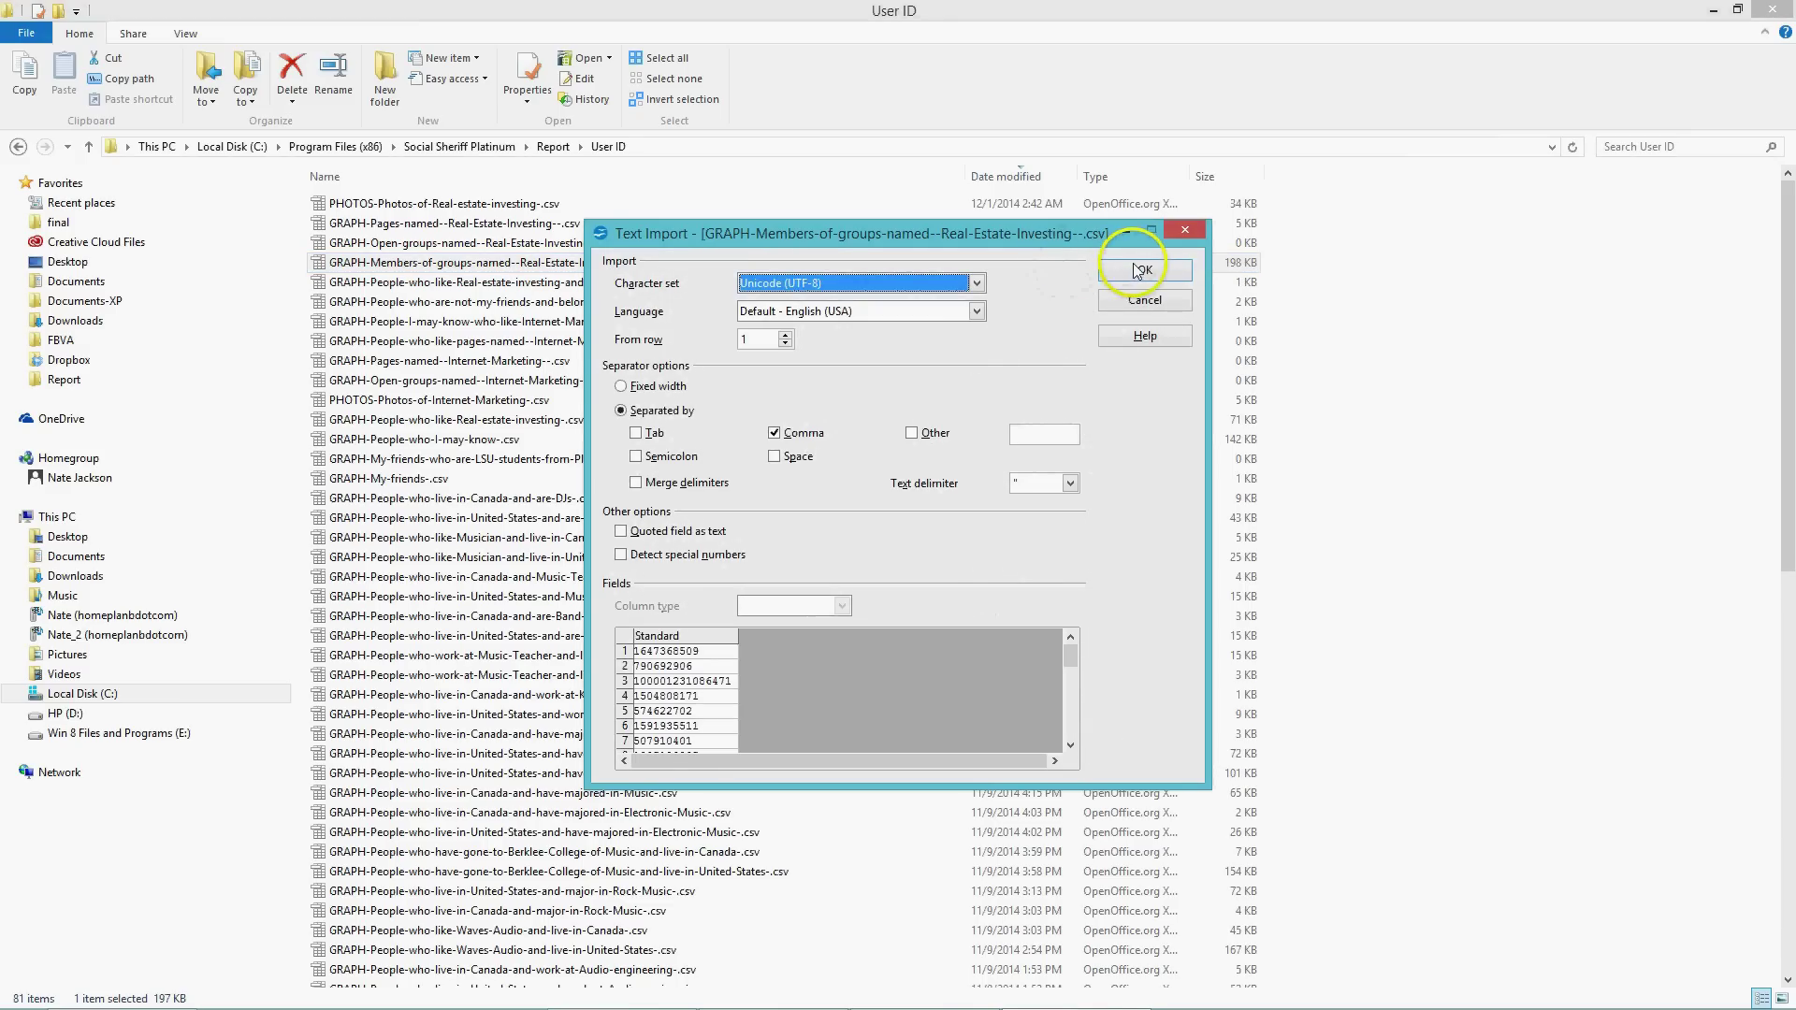
# Import the CSV comma-separated and scroll column A down to row 14736.
pyautogui.click(1140, 271)
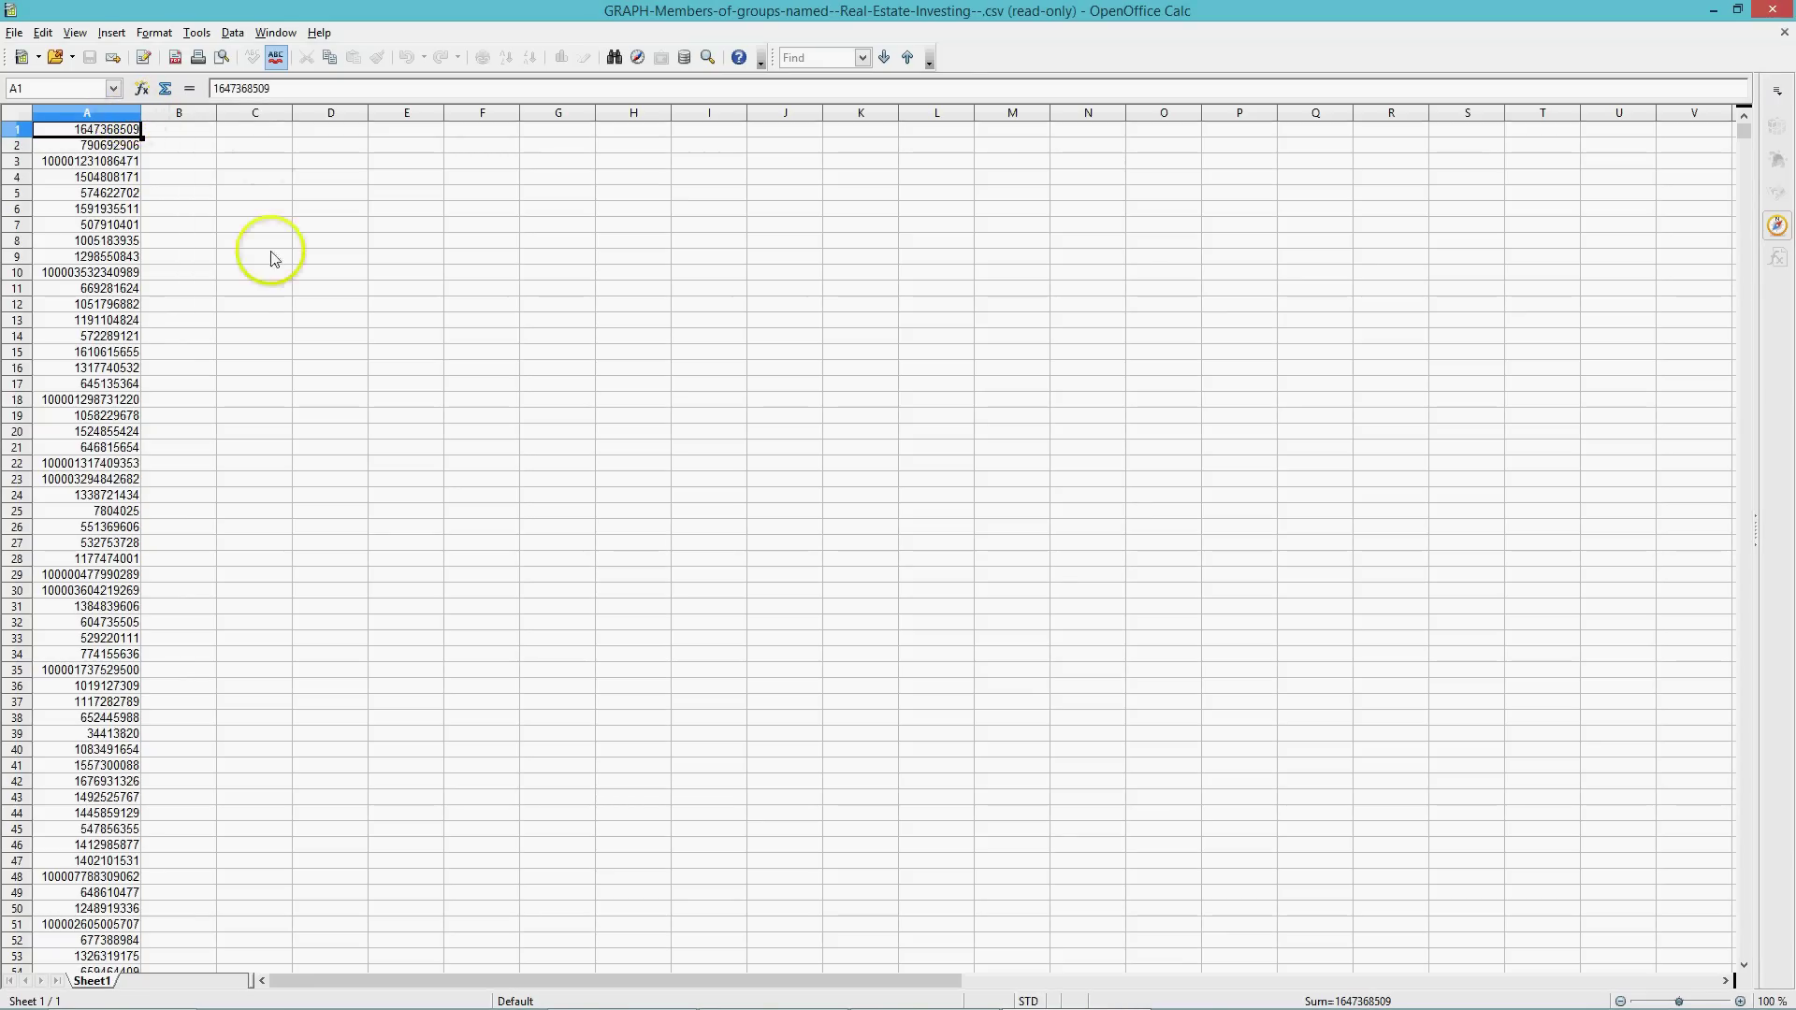
pyautogui.scroll(-4, 84, 314)
pyautogui.scroll(-13, 84, 313)
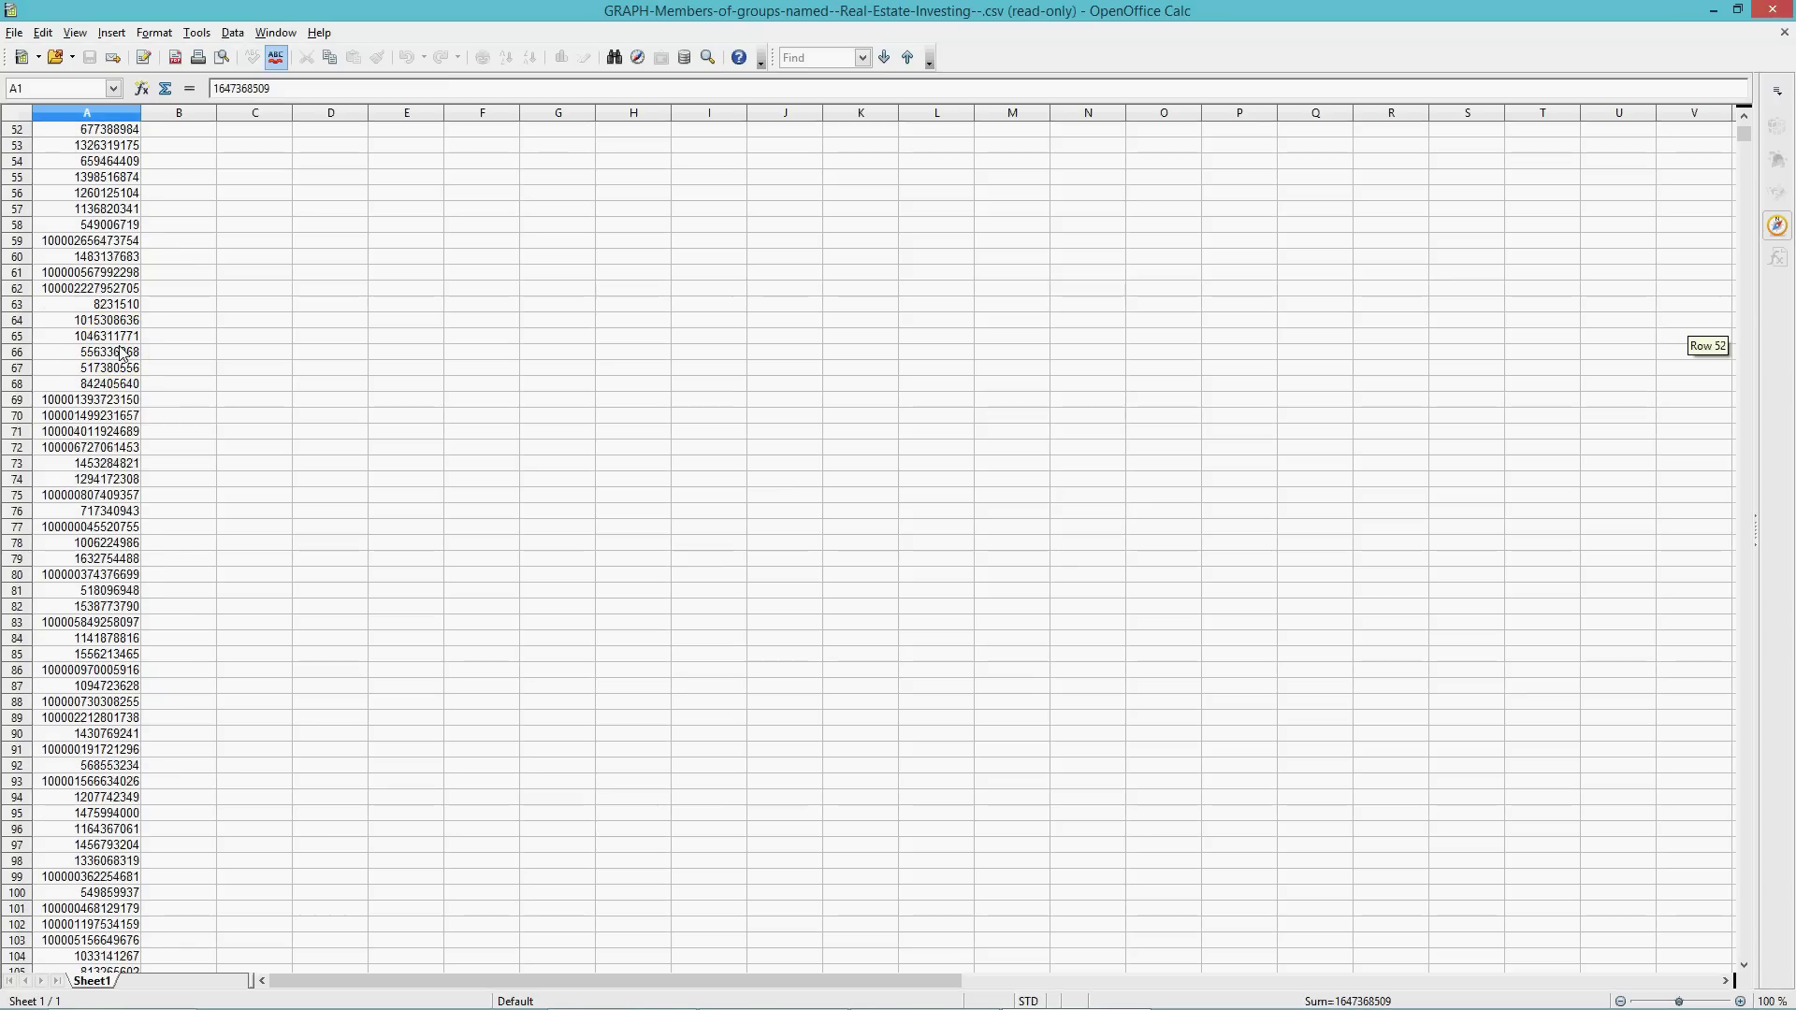
pyautogui.scroll(-20, 122, 352)
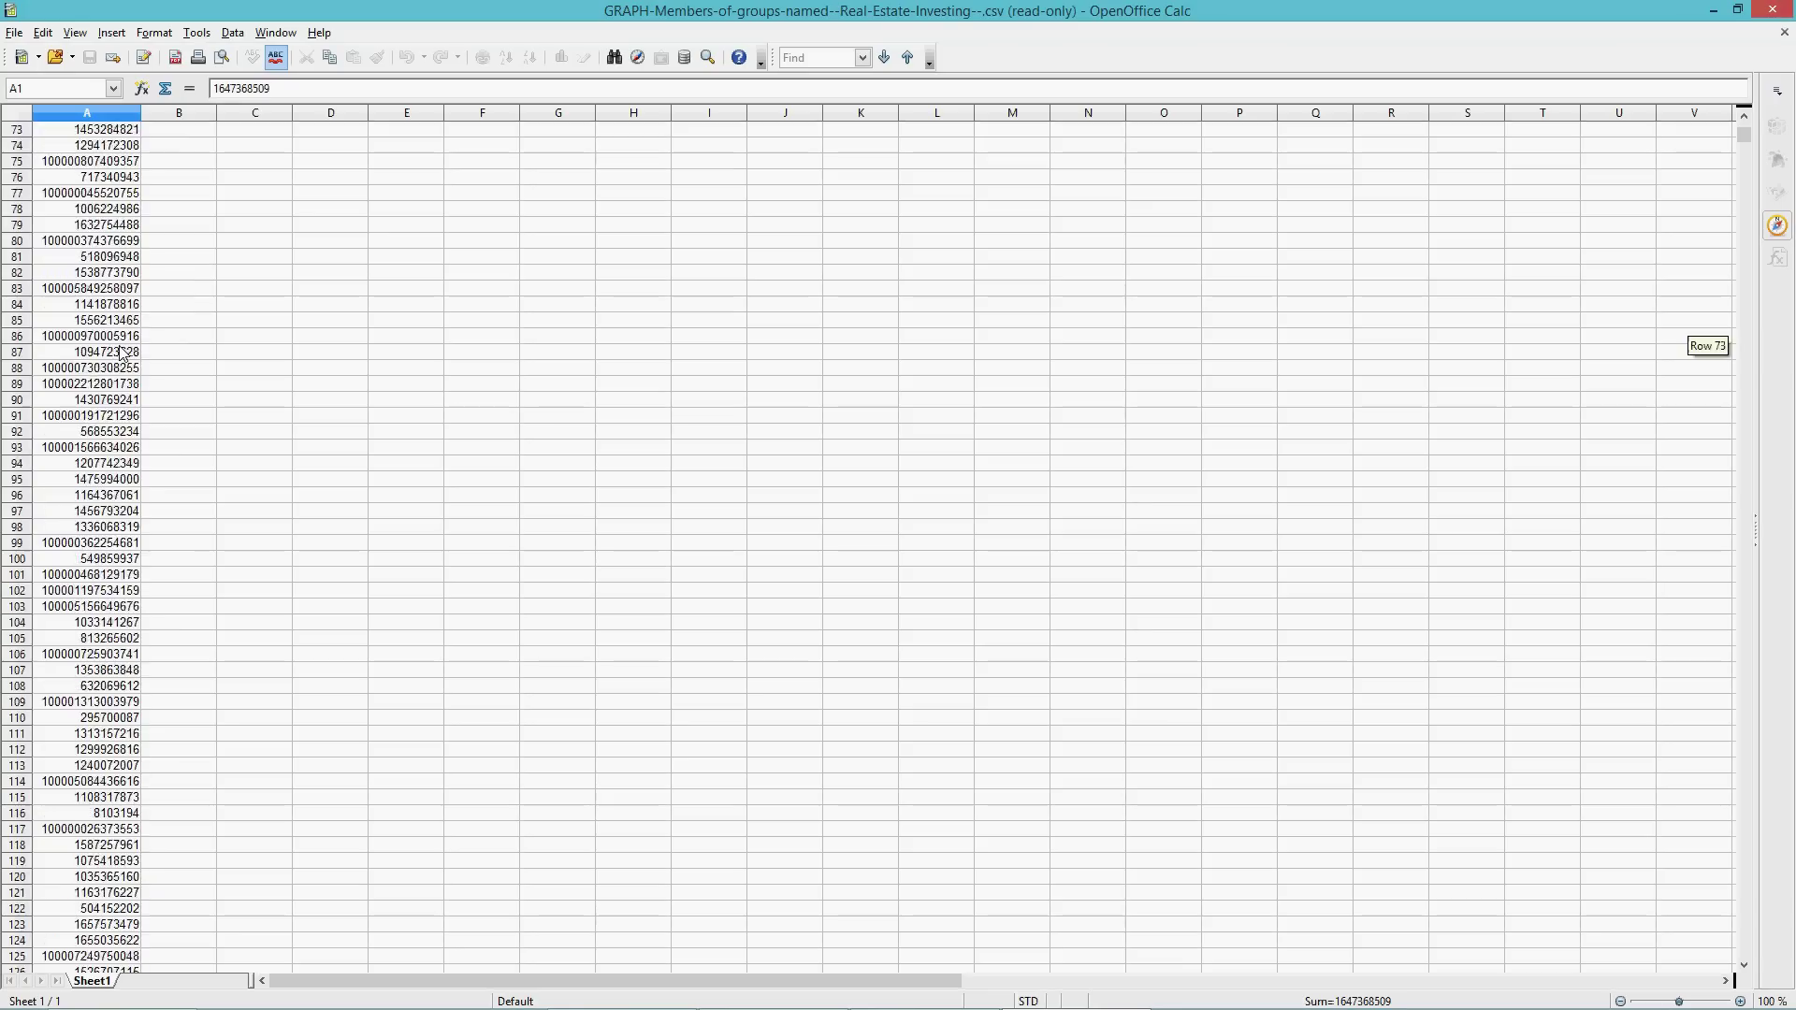
pyautogui.scroll(-20, 117, 377)
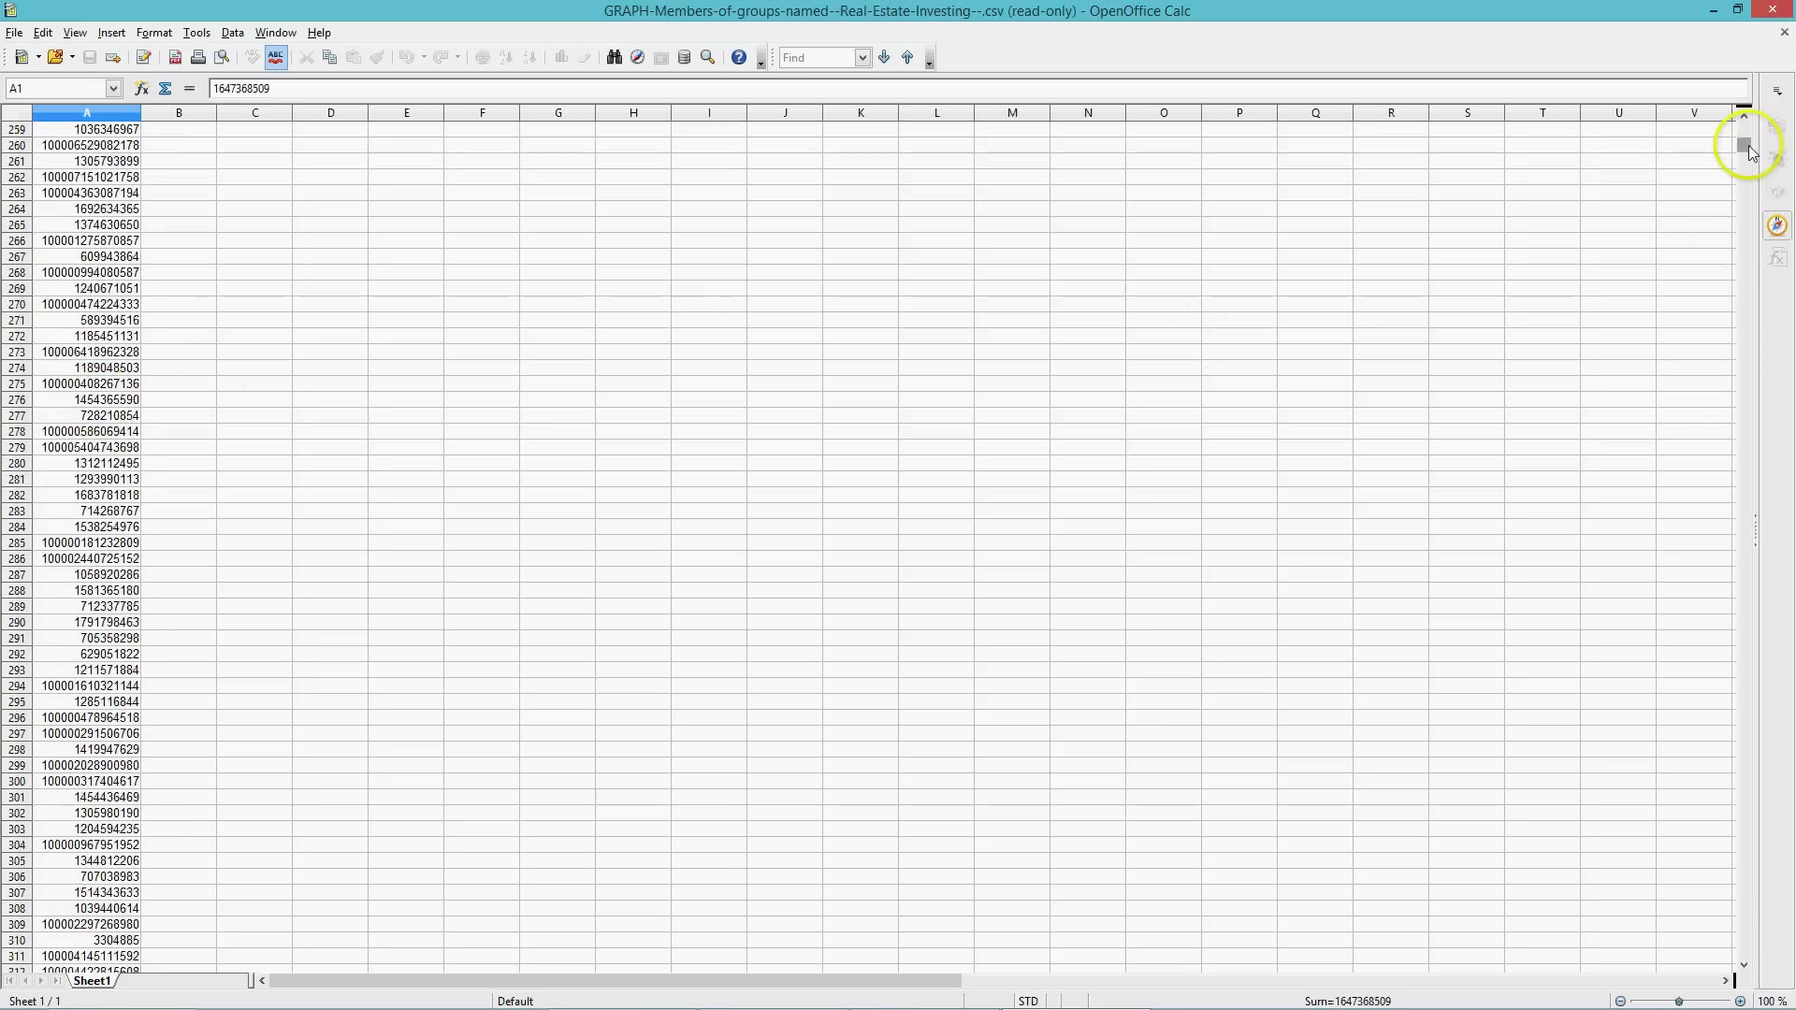
pyautogui.moveTo(1744, 140); pyautogui.dragTo(1762, 949)
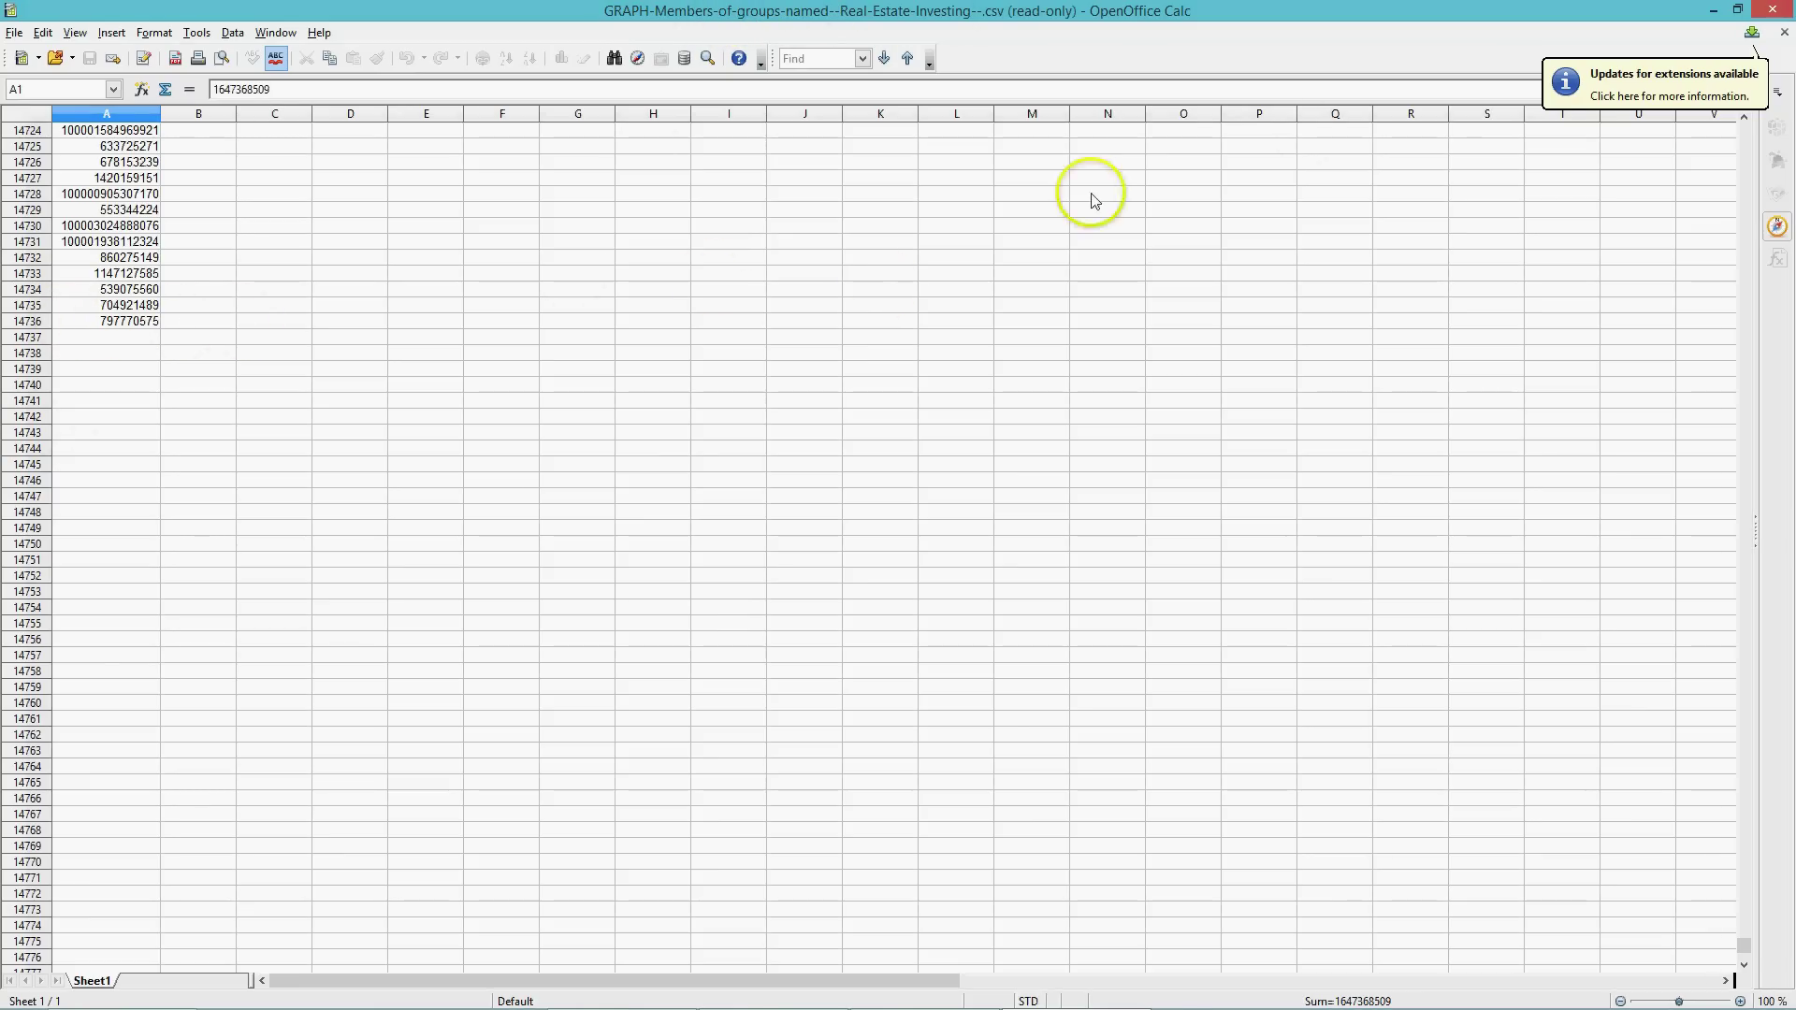
# Open PHOTOS-Photos-of-Real-estate-investing-.csv, scroll to its last of 1958 IDs, then close it.
pyautogui.click(1775, 9)
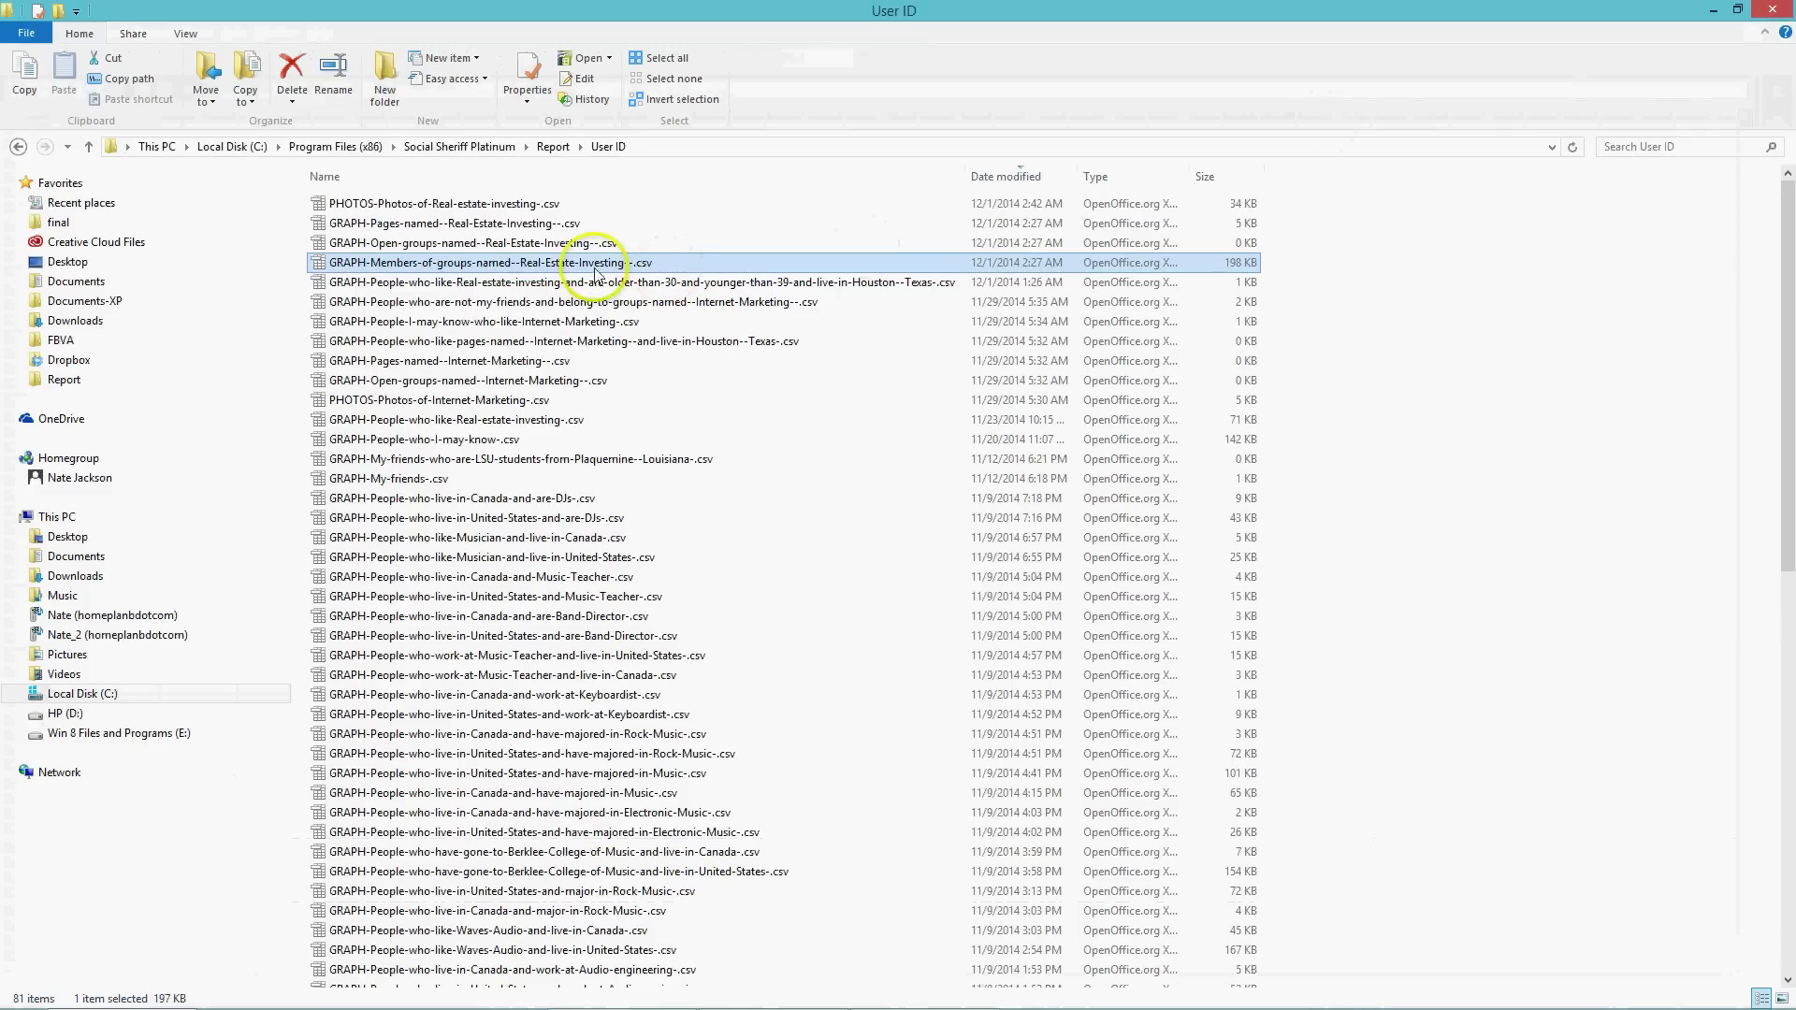
pyautogui.click(443, 206)
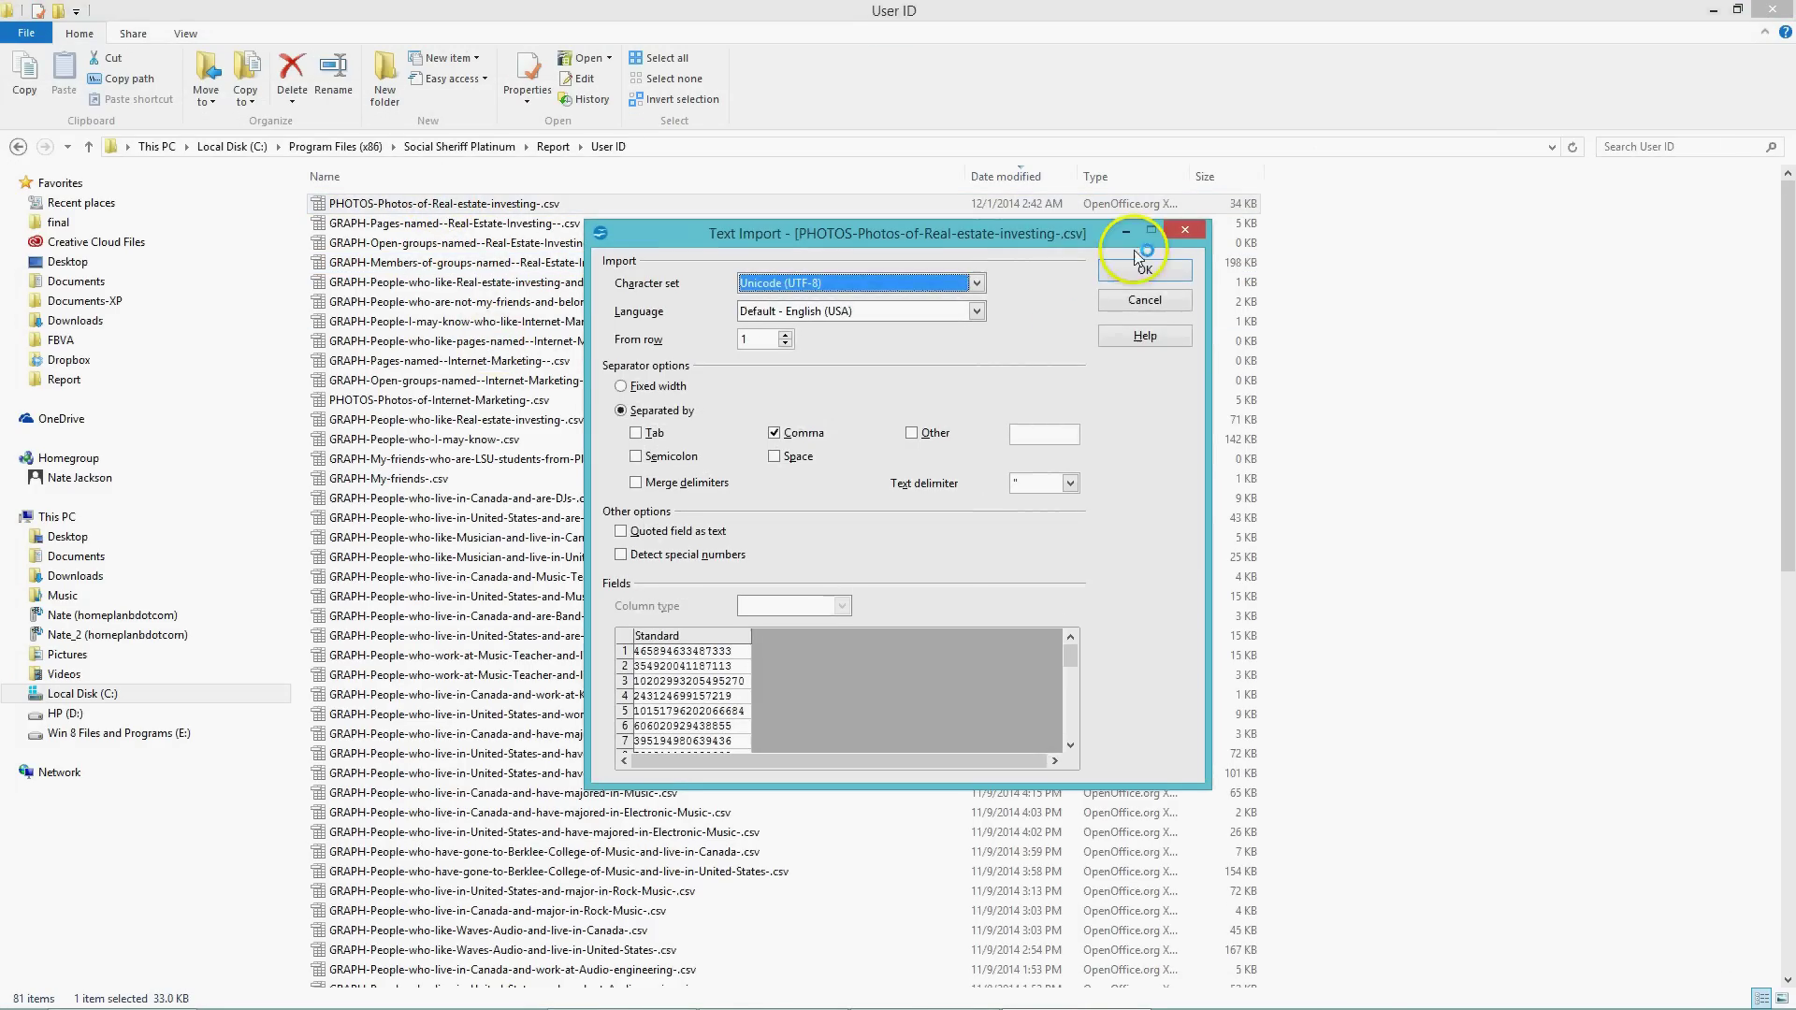
pyautogui.click(1137, 272)
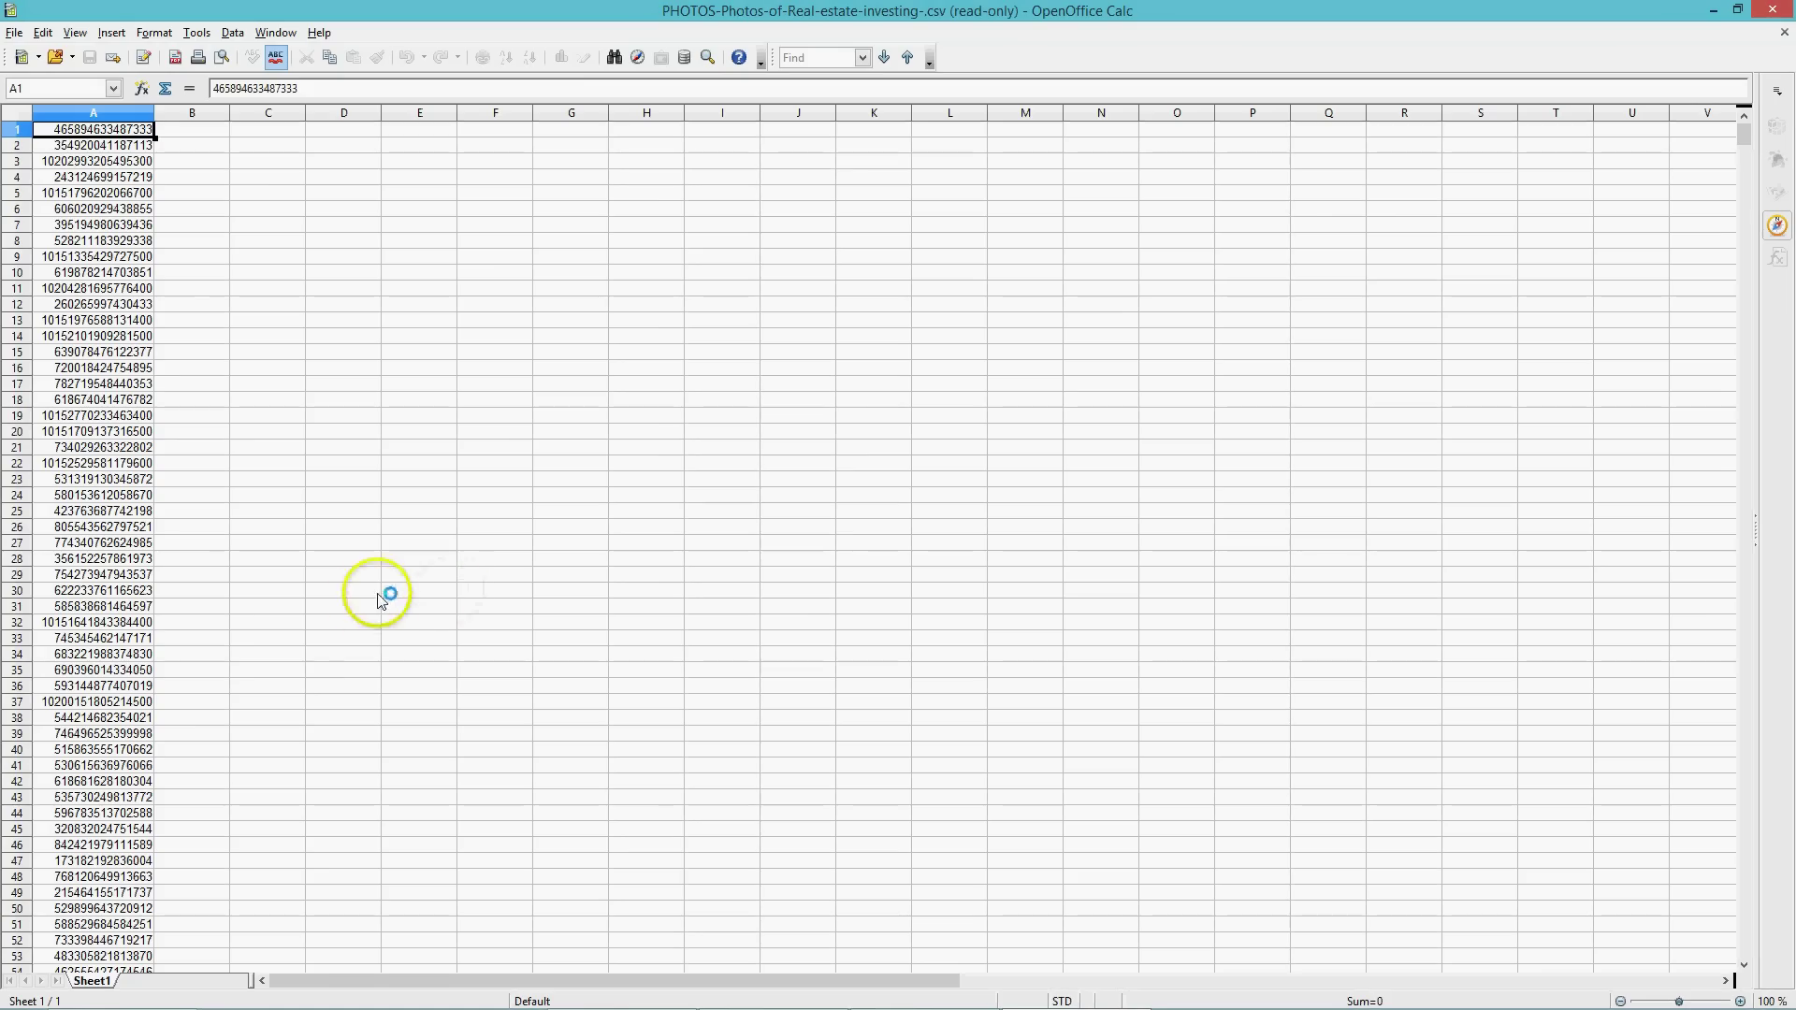
pyautogui.moveTo(1747, 140); pyautogui.dragTo(1751, 951)
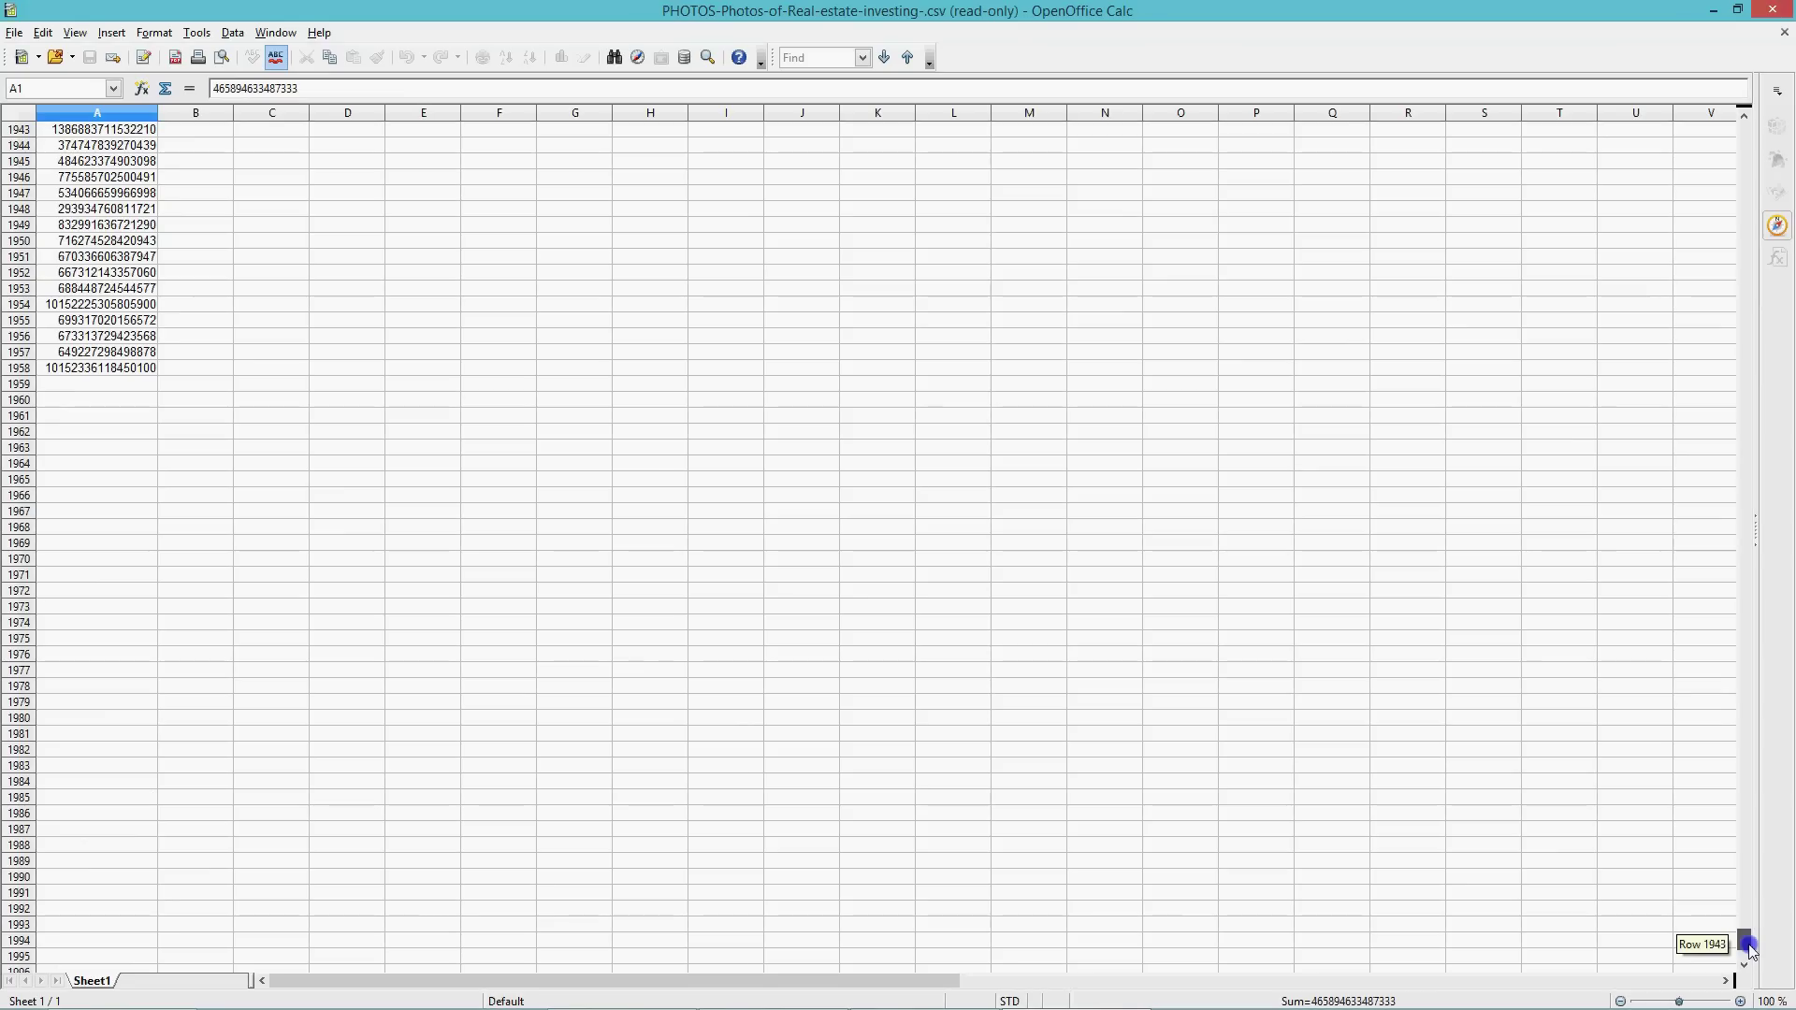
pyautogui.click(1773, 10)
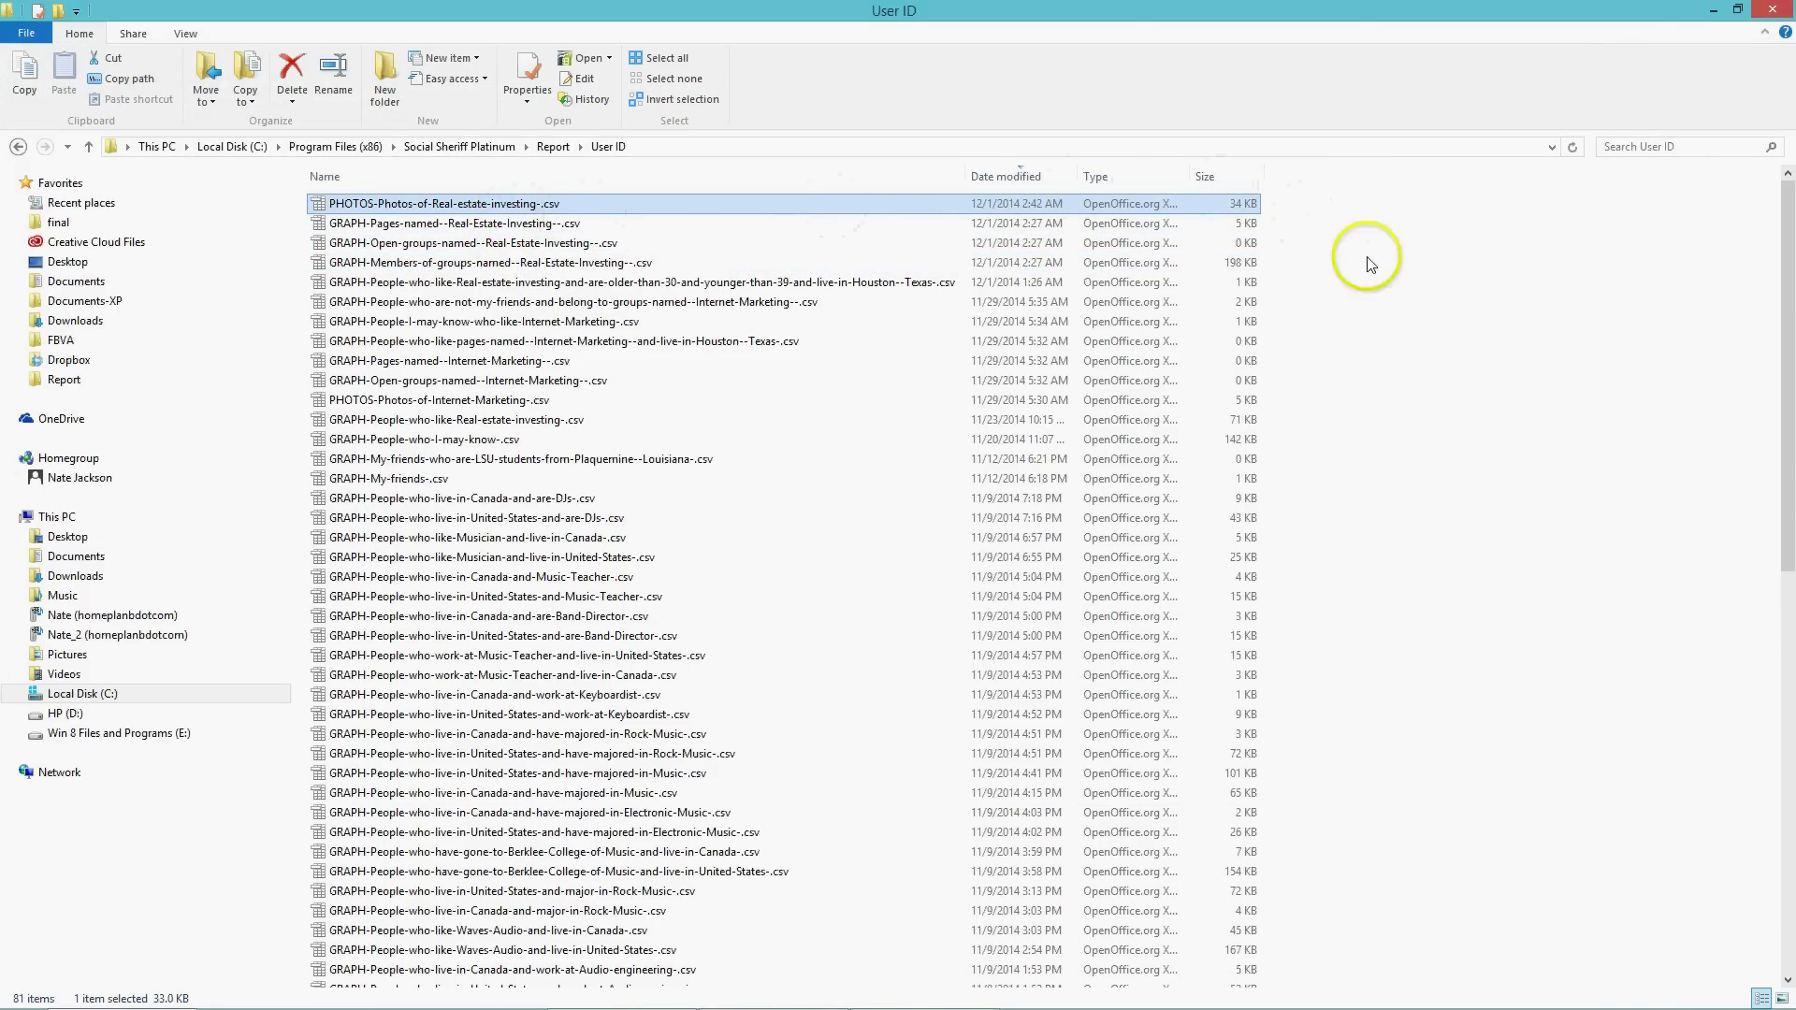
# Close the User ID folder and show the Interactions tab with the ActiveUsers Real Estate Investing list.
pyautogui.click(1773, 9)
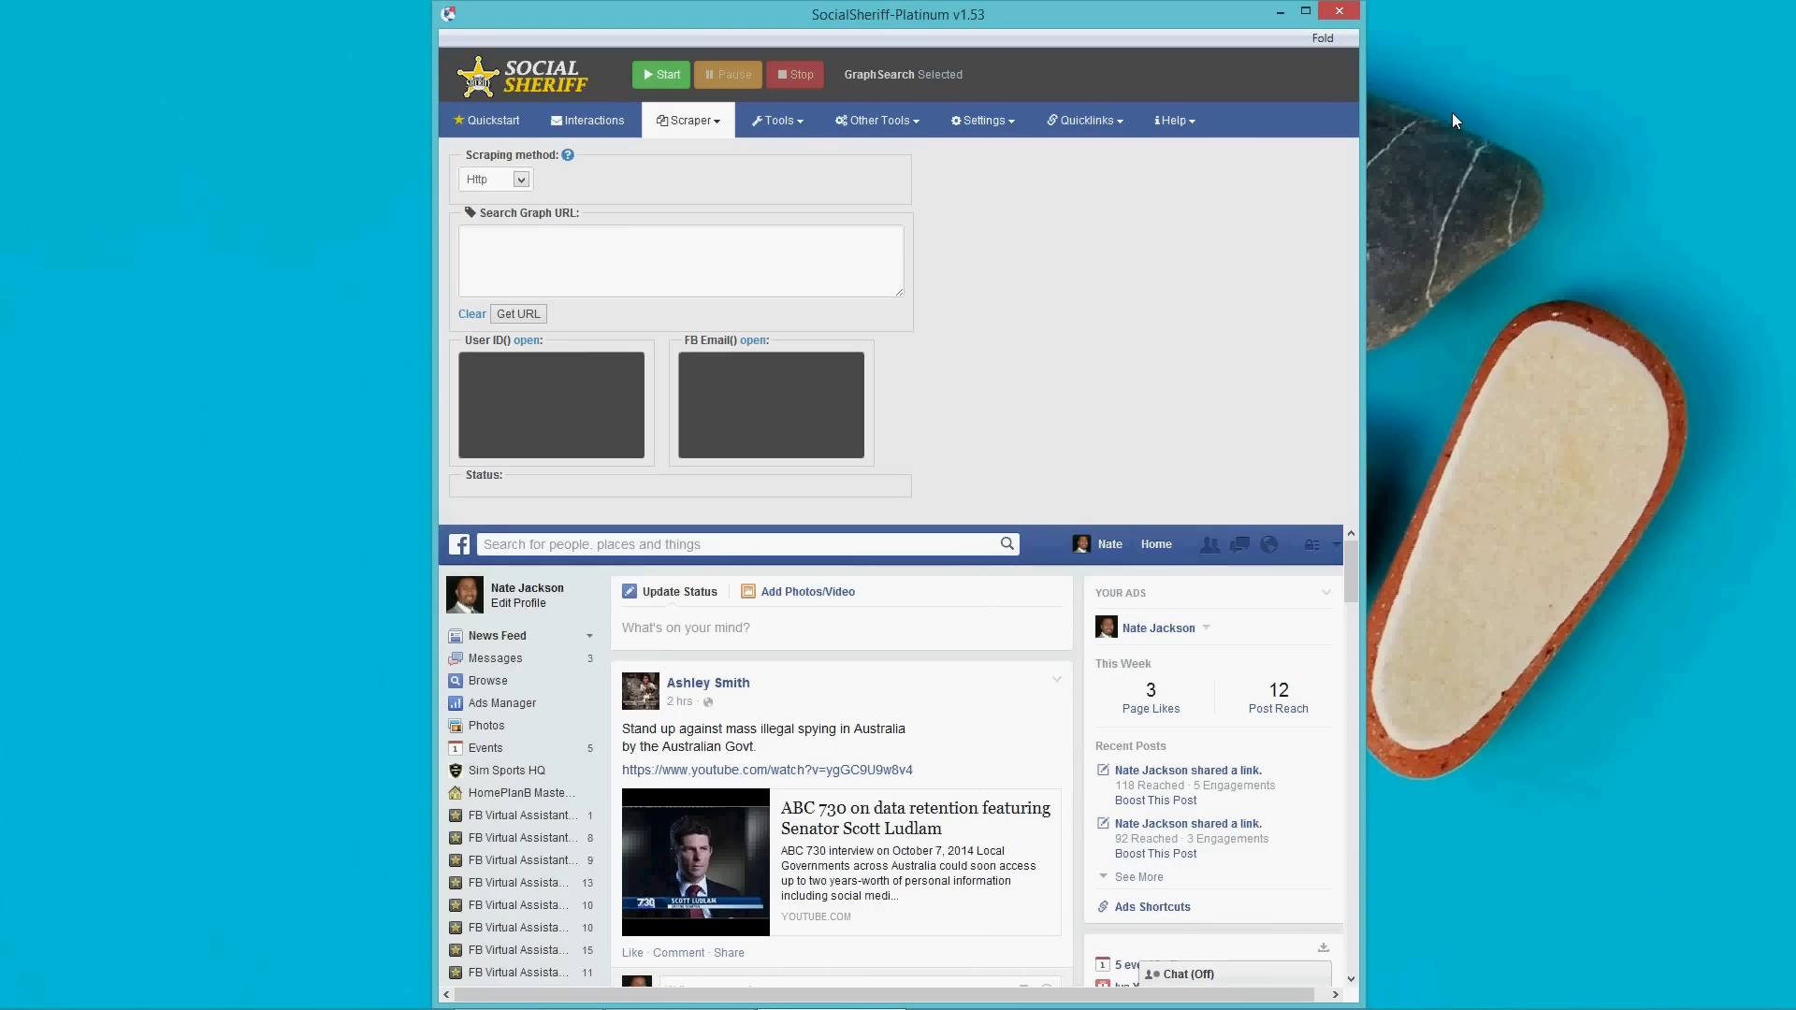
pyautogui.click(722, 267)
pyautogui.click(1057, 321)
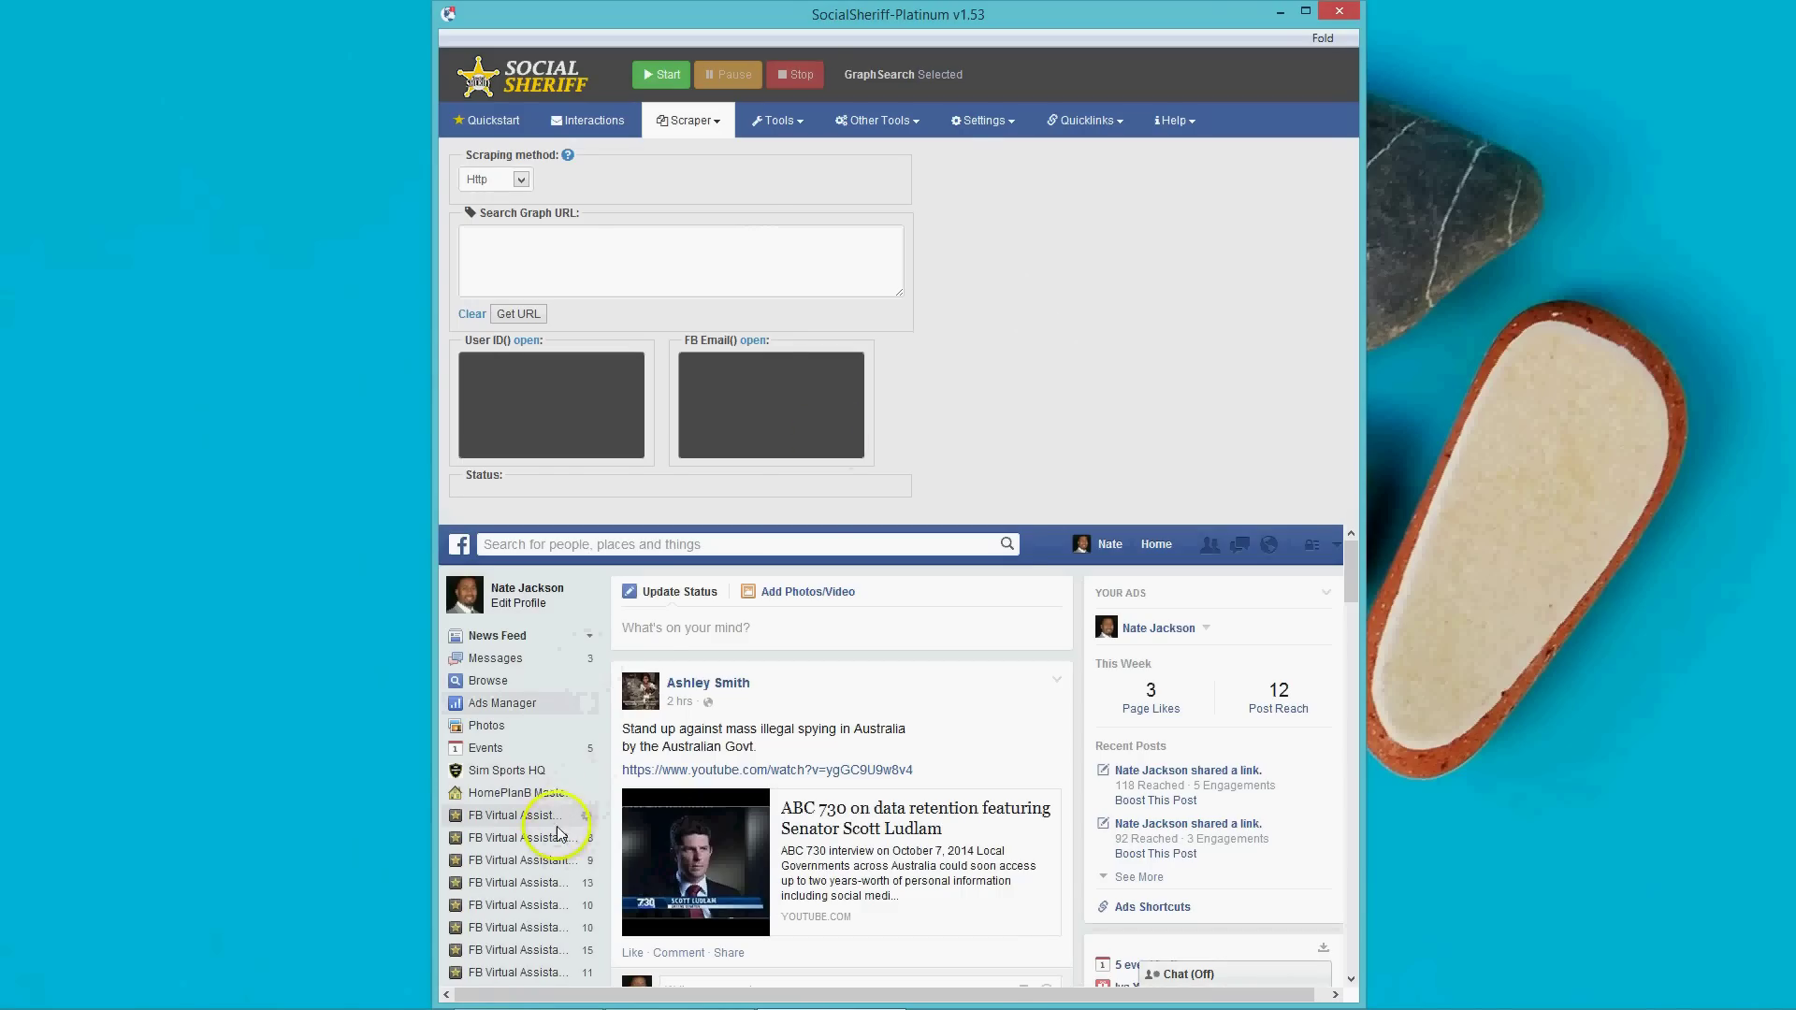
pyautogui.click(524, 122)
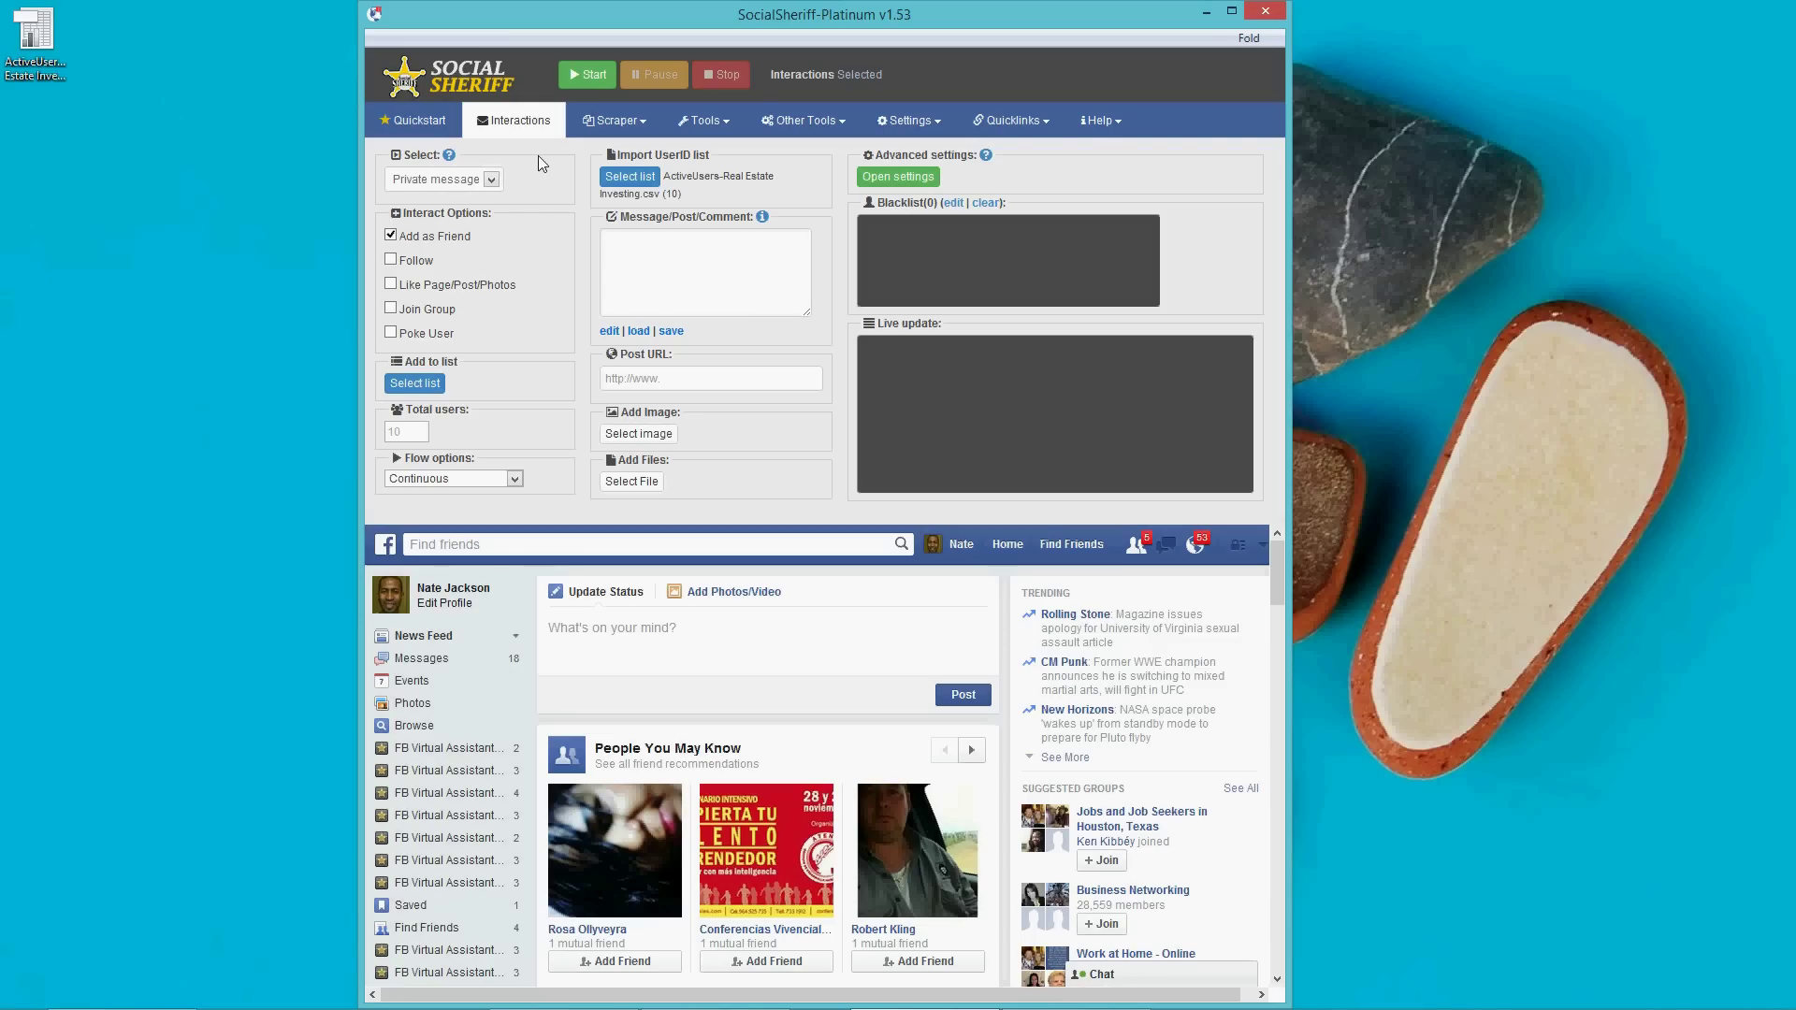
pyautogui.click(517, 124)
pyautogui.click(503, 125)
# Read the Interactions help for the Select option and close it.
pyautogui.click(450, 157)
pyautogui.click(913, 567)
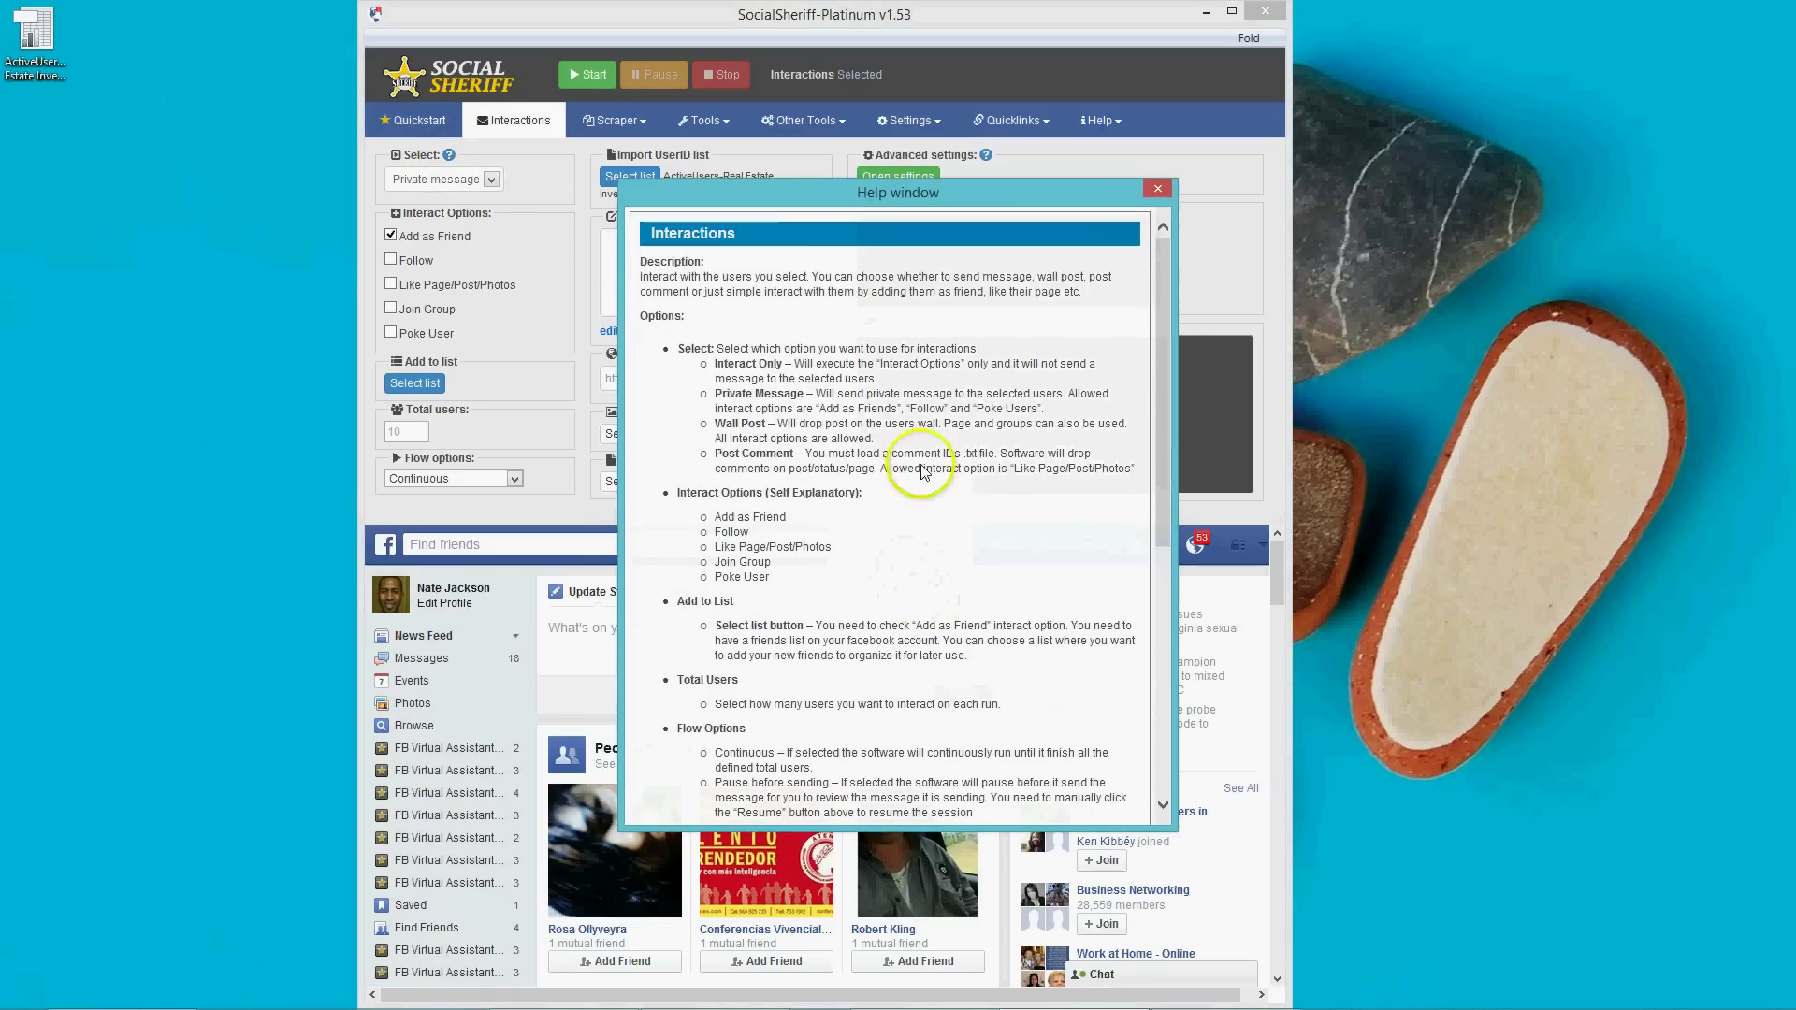
pyautogui.moveTo(1165, 323)
pyautogui.mouseDown()
pyautogui.moveTo(1166, 651)
pyautogui.moveTo(1171, 279)
pyautogui.moveTo(1170, 688)
pyautogui.moveTo(1179, 327)
pyautogui.mouseUp()
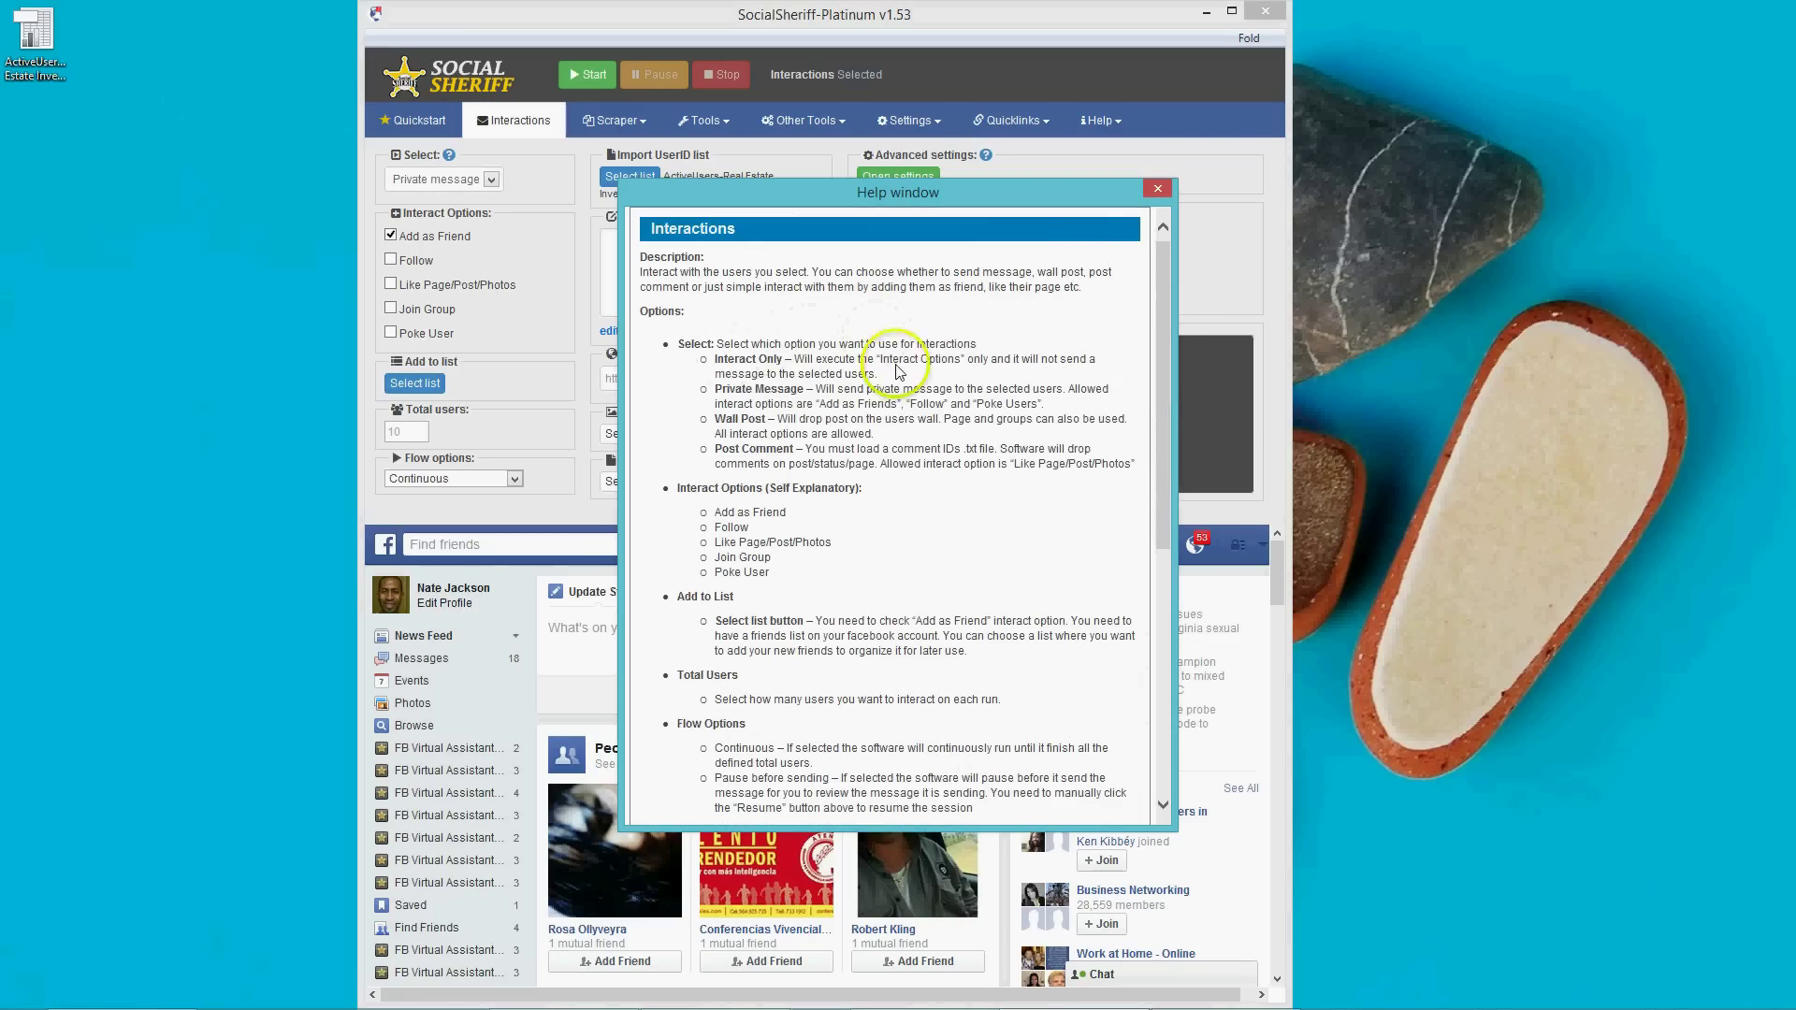
pyautogui.click(1157, 188)
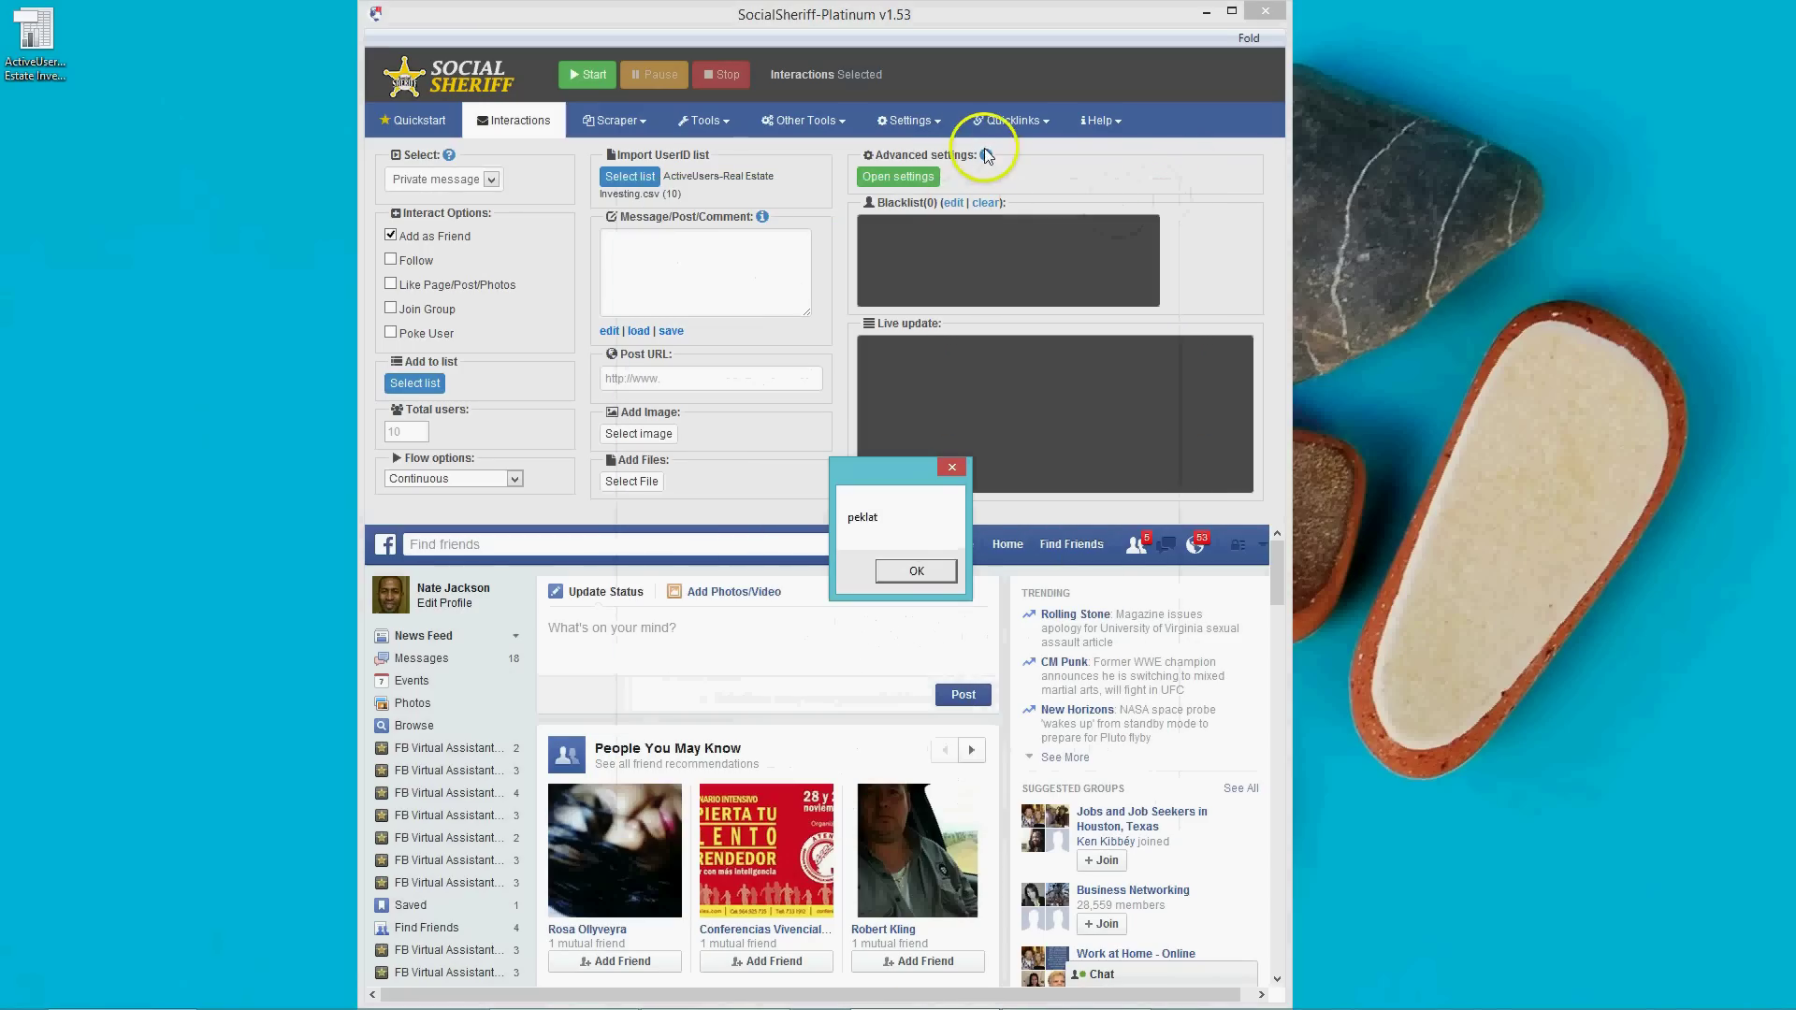
pyautogui.click(915, 571)
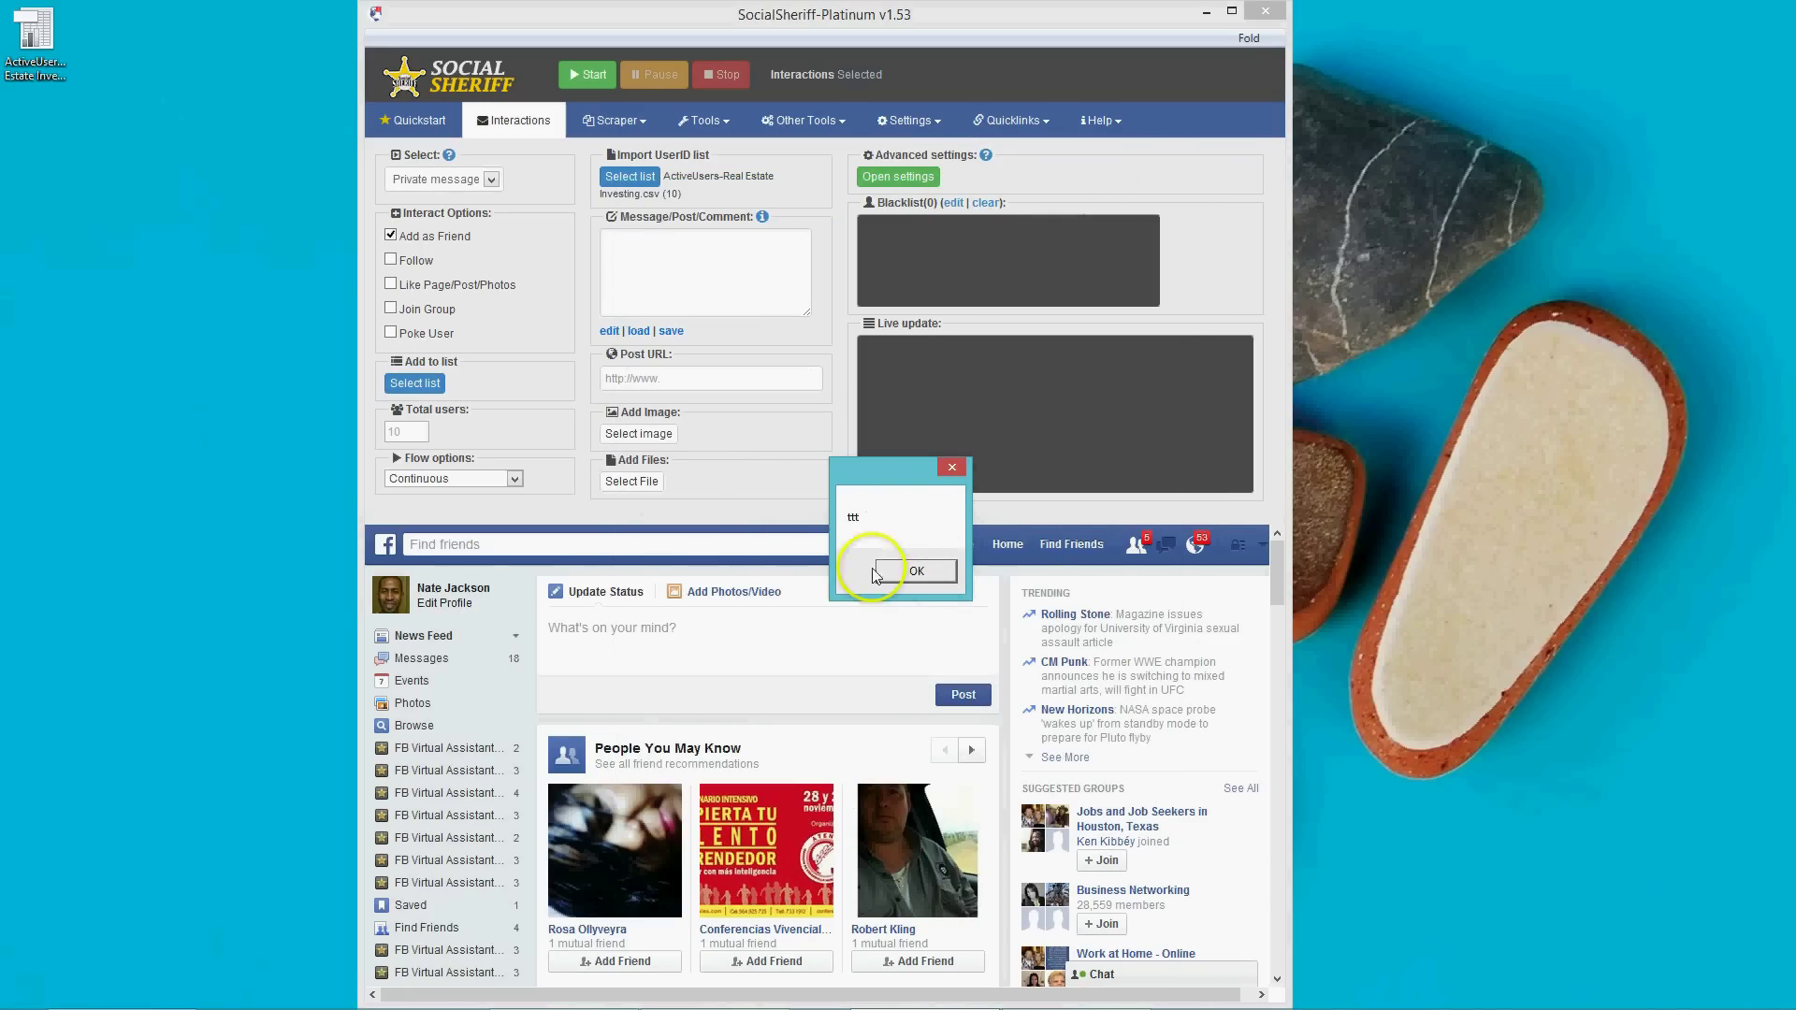
pyautogui.click(915, 571)
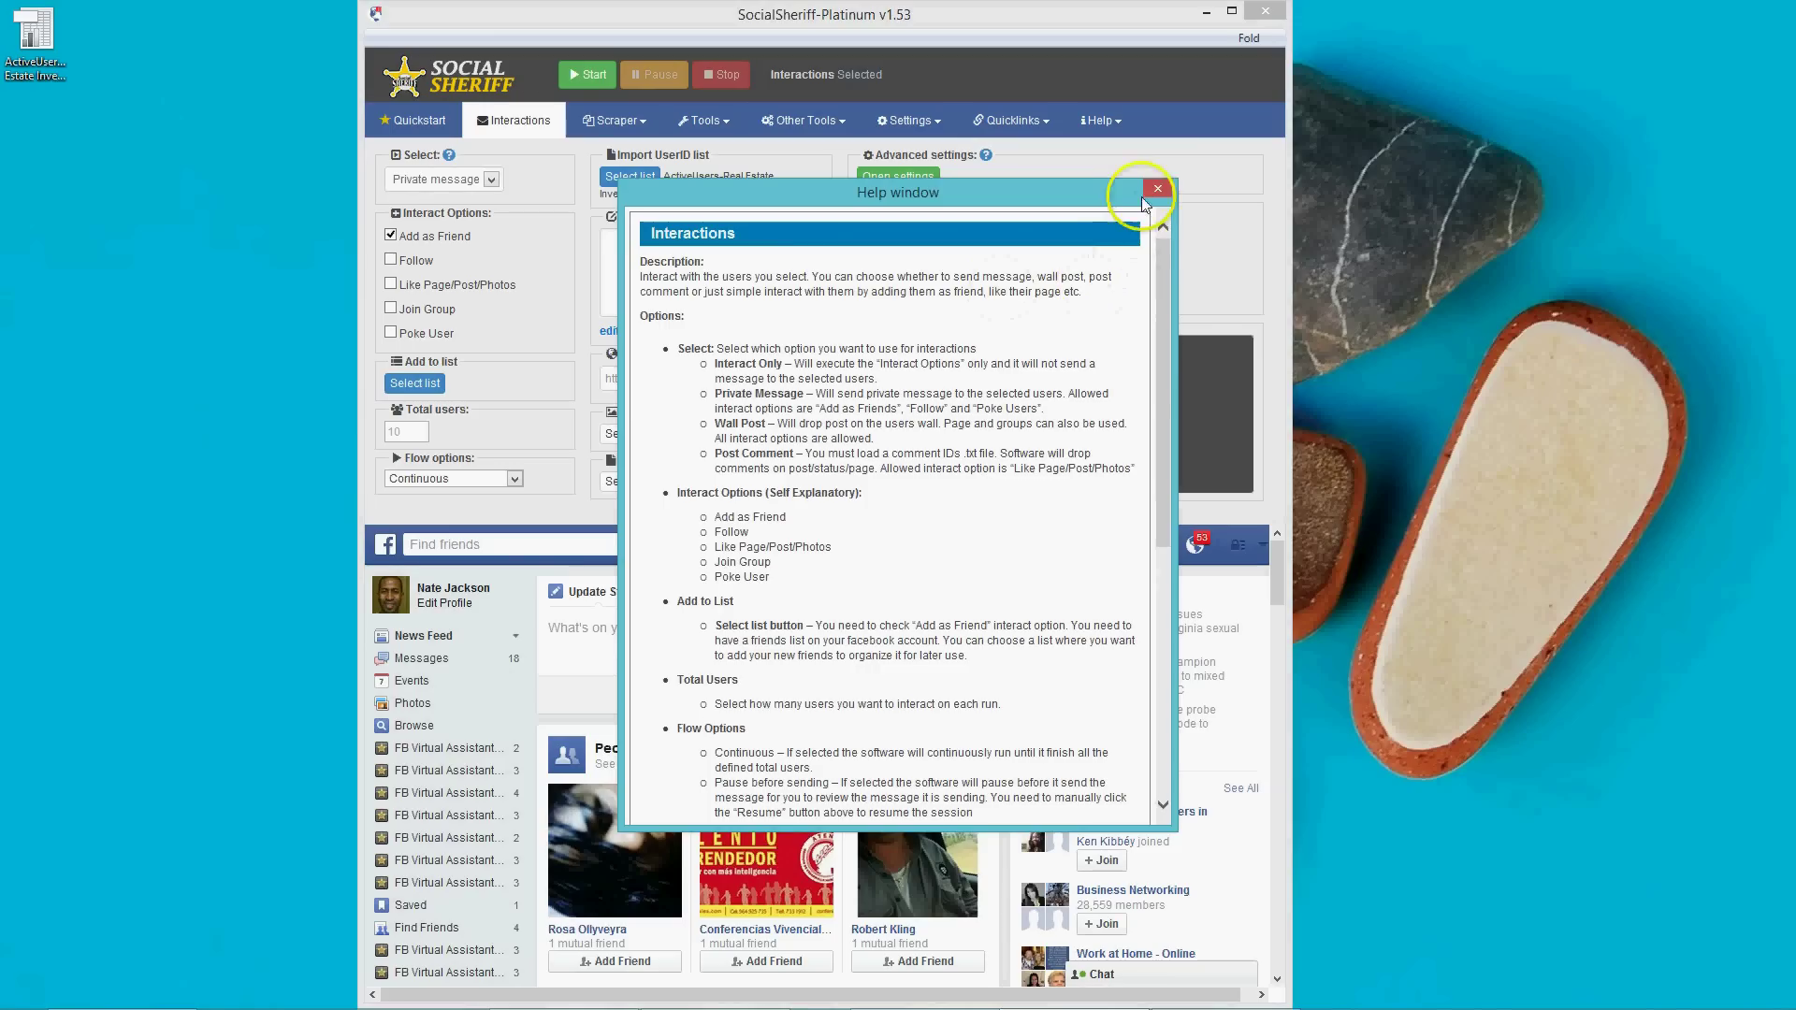
pyautogui.click(1158, 189)
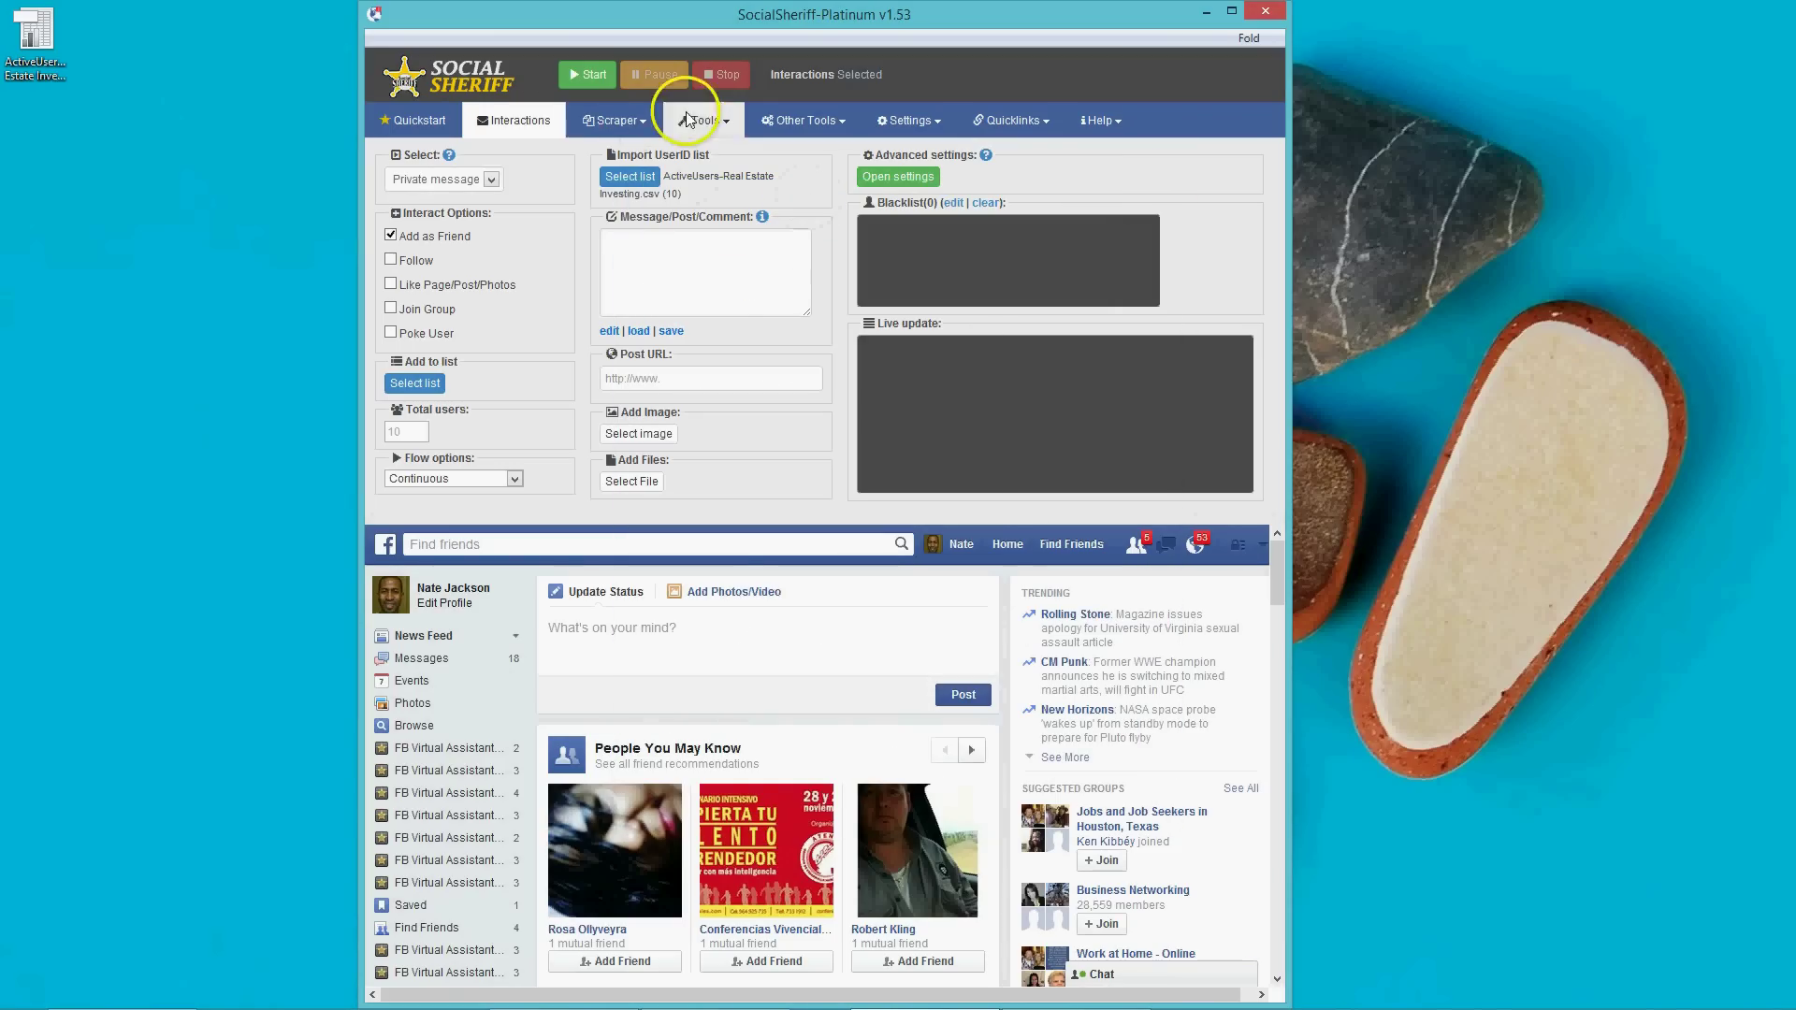
# Switch to the Search Graph scraper and read its scraping-method help.
pyautogui.click(632, 123)
pyautogui.click(617, 157)
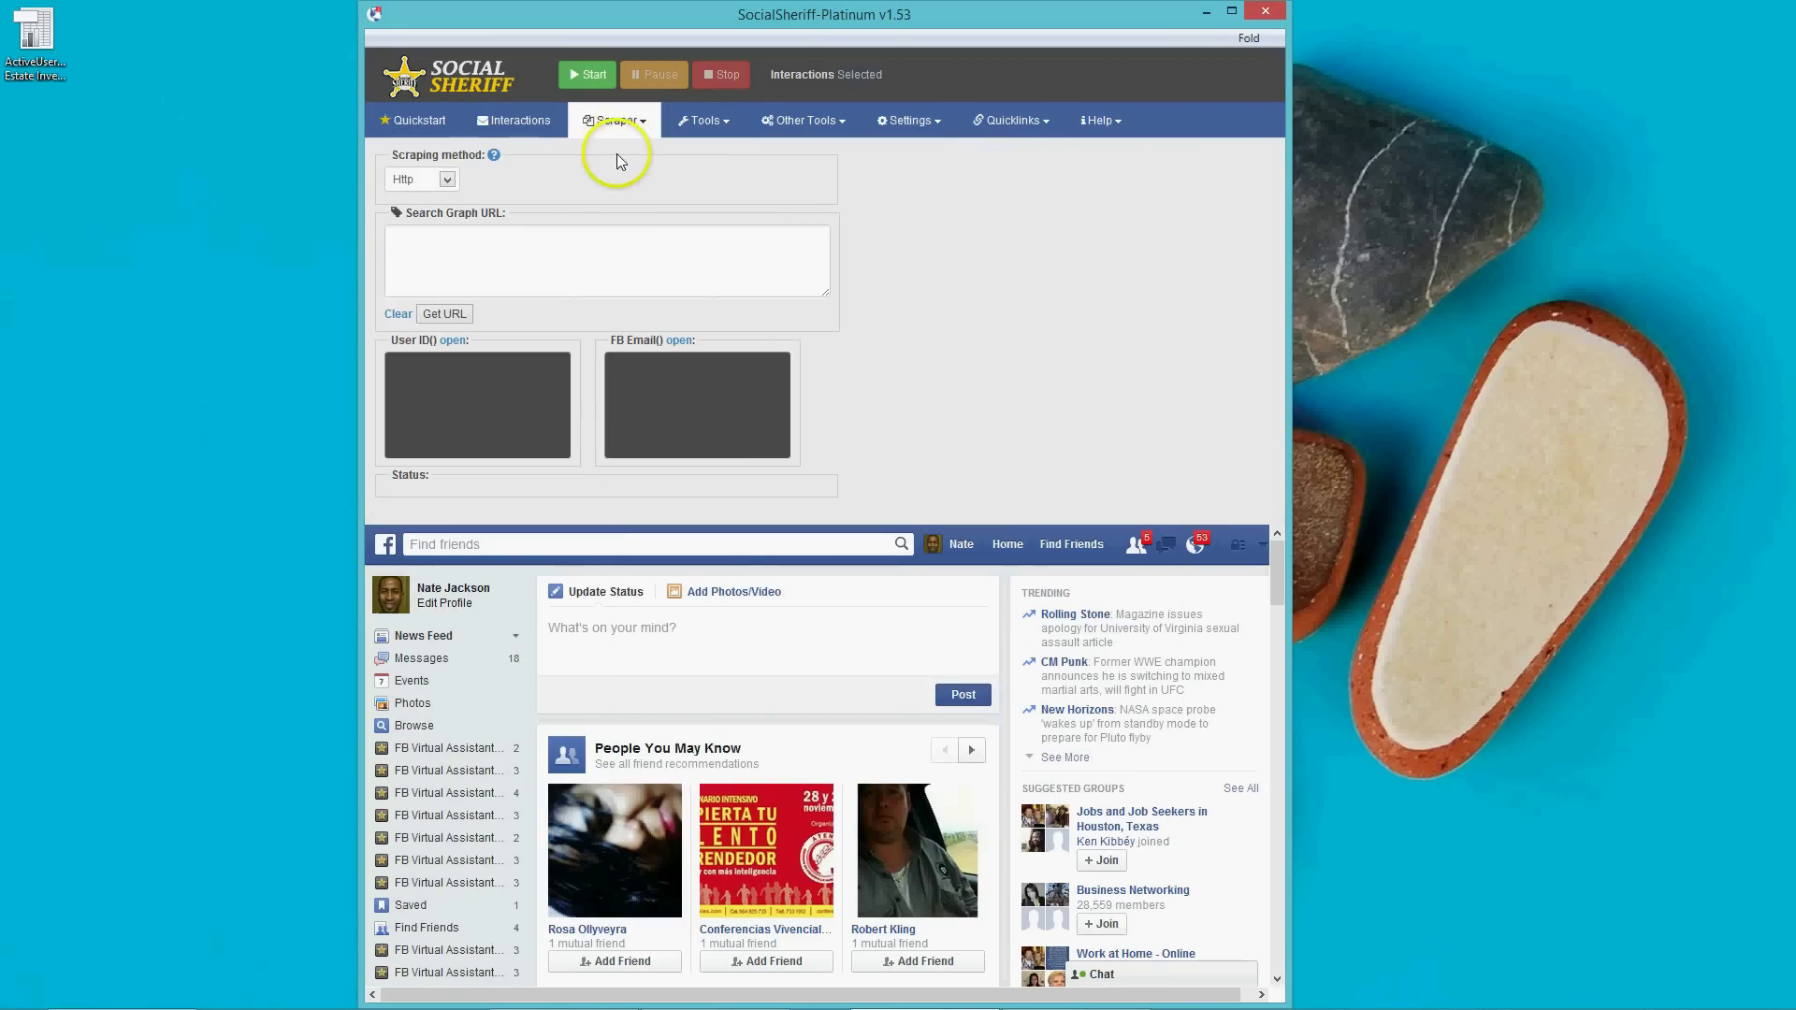
pyautogui.click(494, 155)
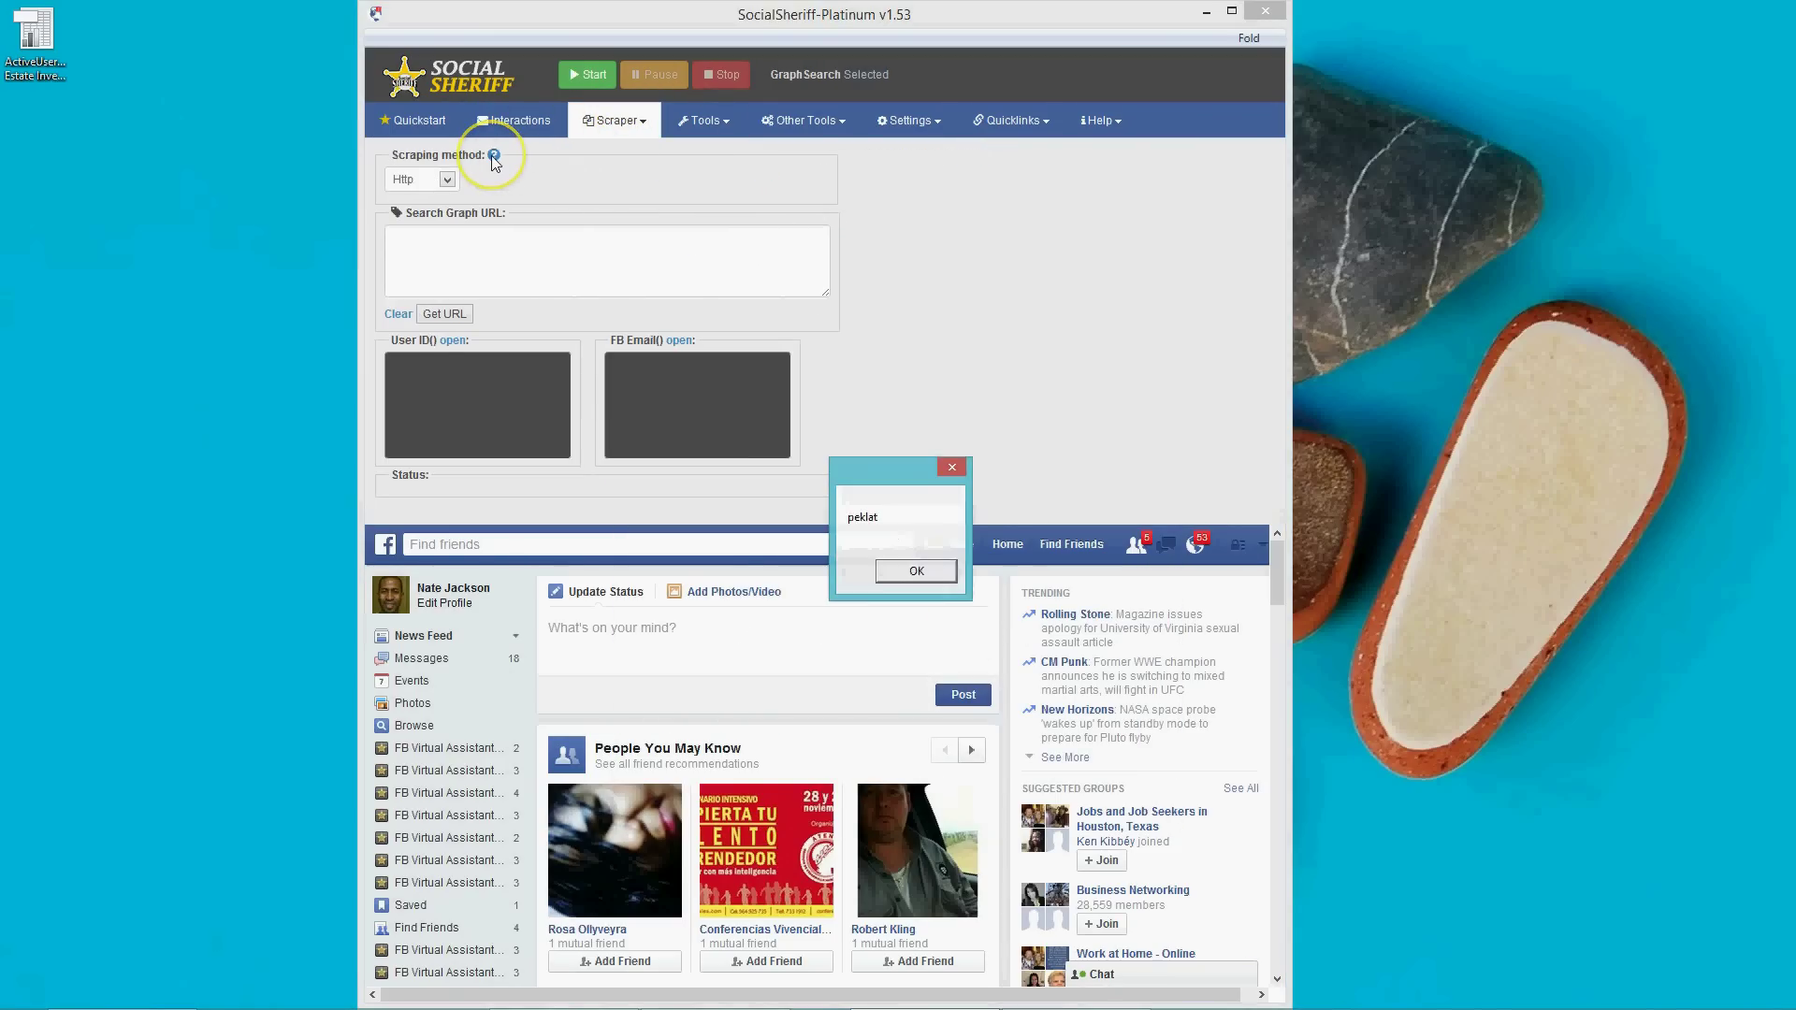
pyautogui.click(921, 568)
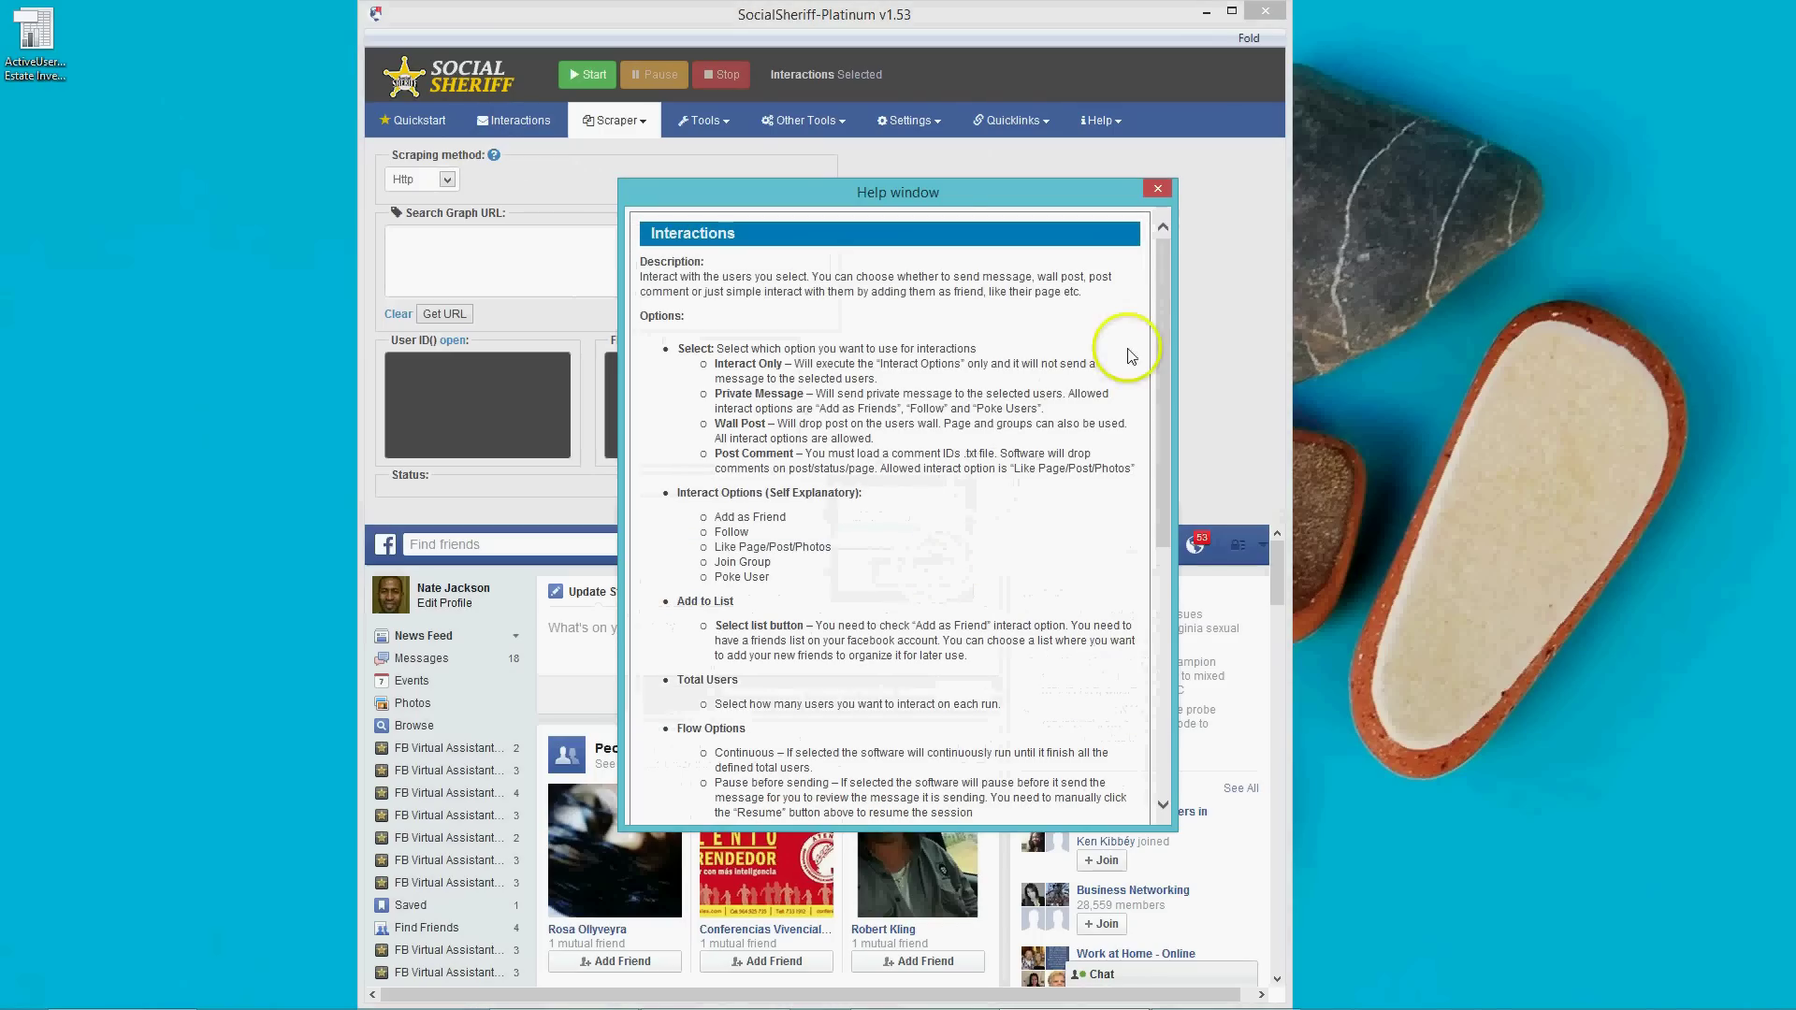
pyautogui.moveTo(1158, 372); pyautogui.dragTo(1149, 685)
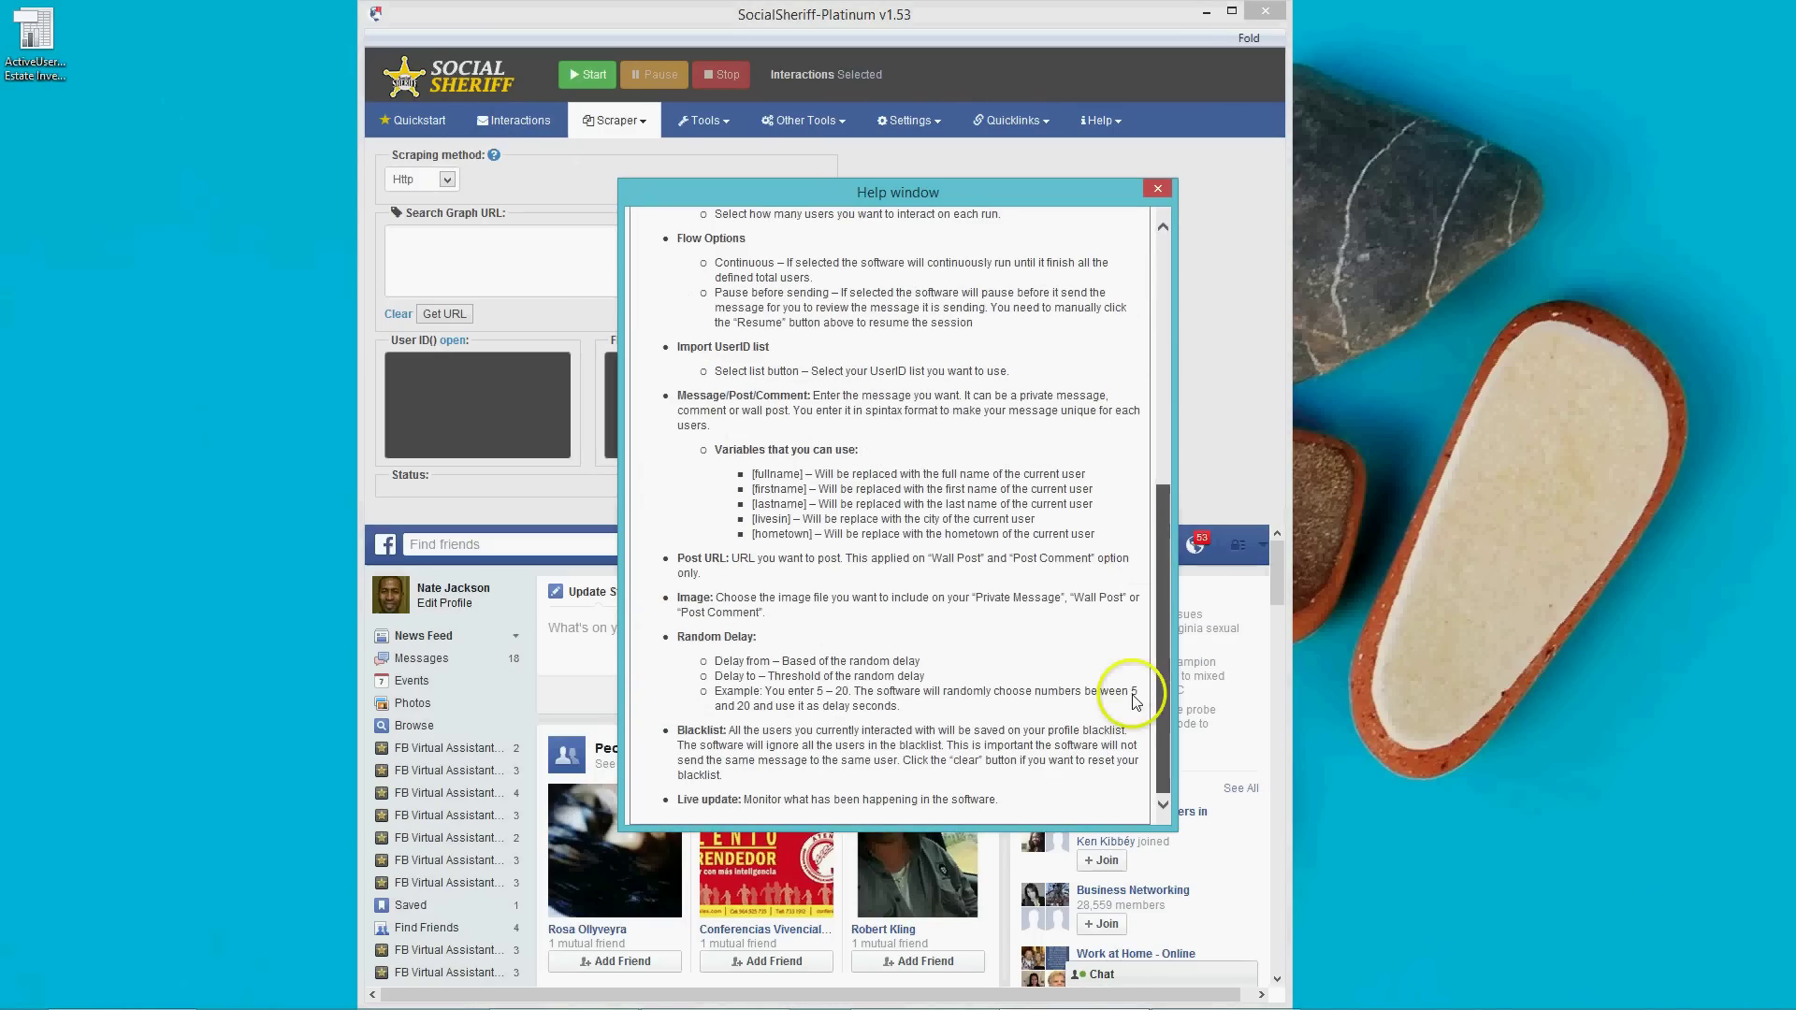
pyautogui.moveTo(1157, 617); pyautogui.dragTo(1171, 328)
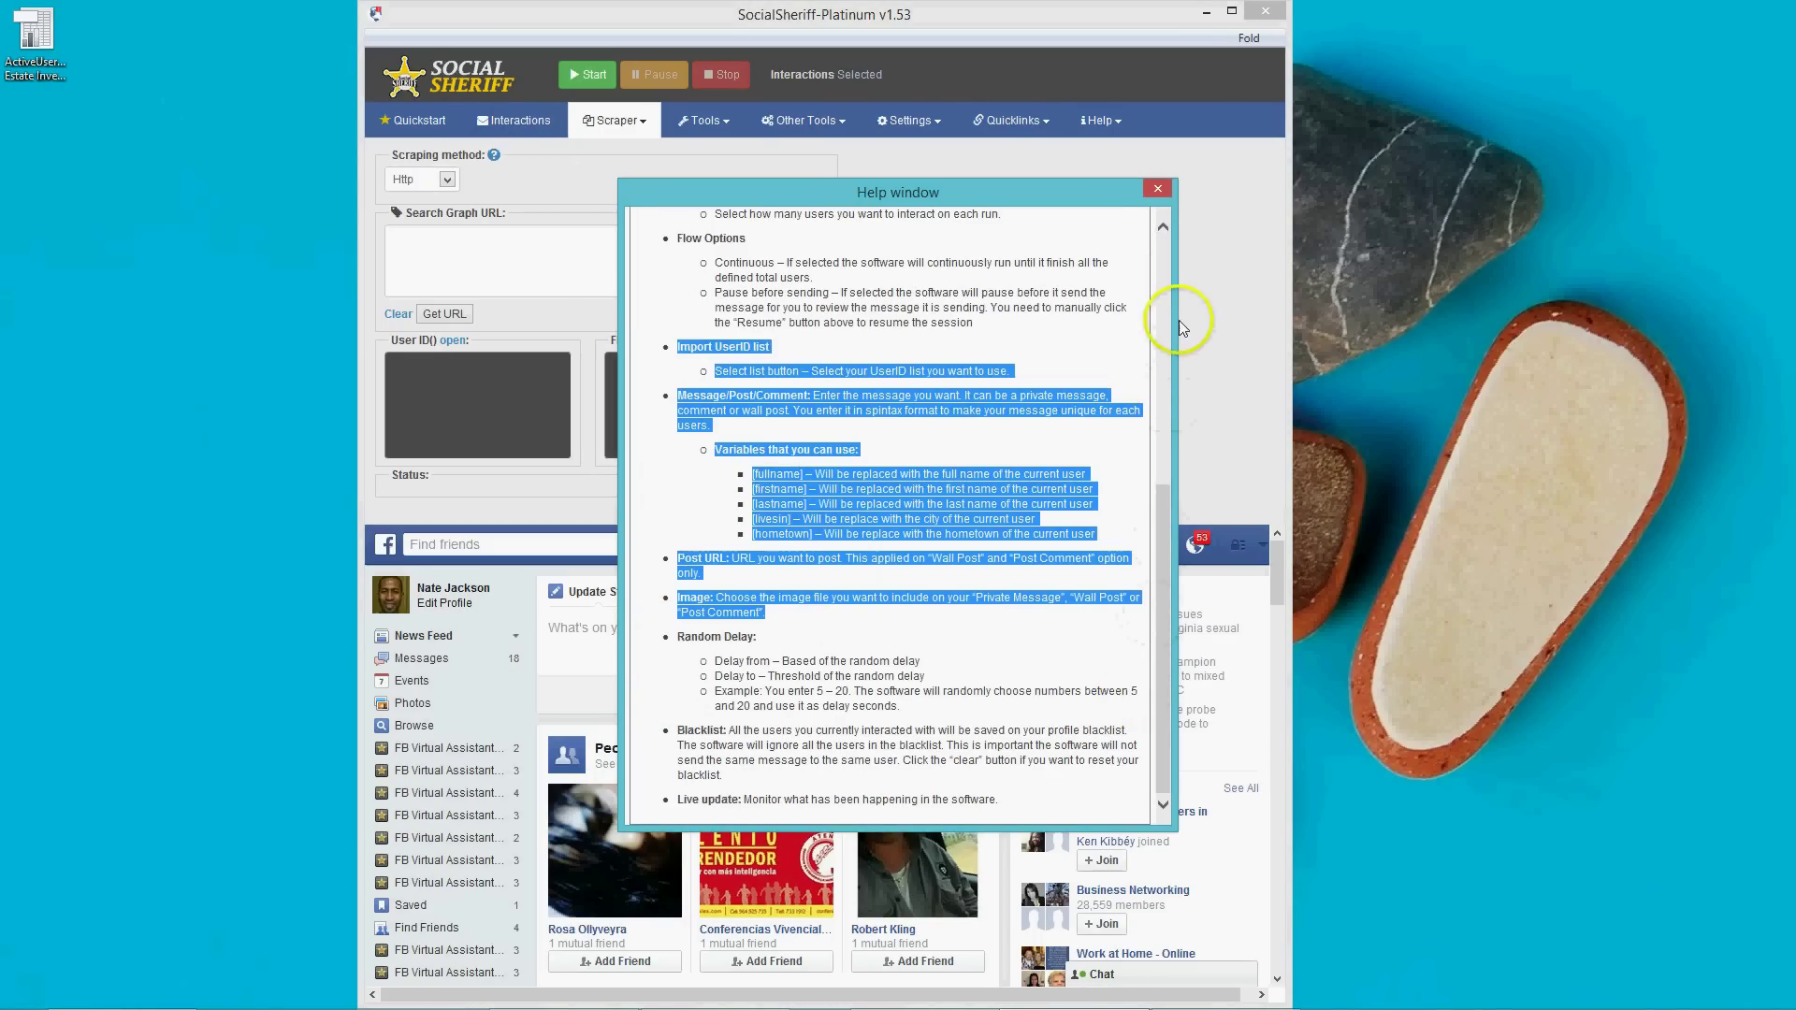
pyautogui.click(1166, 189)
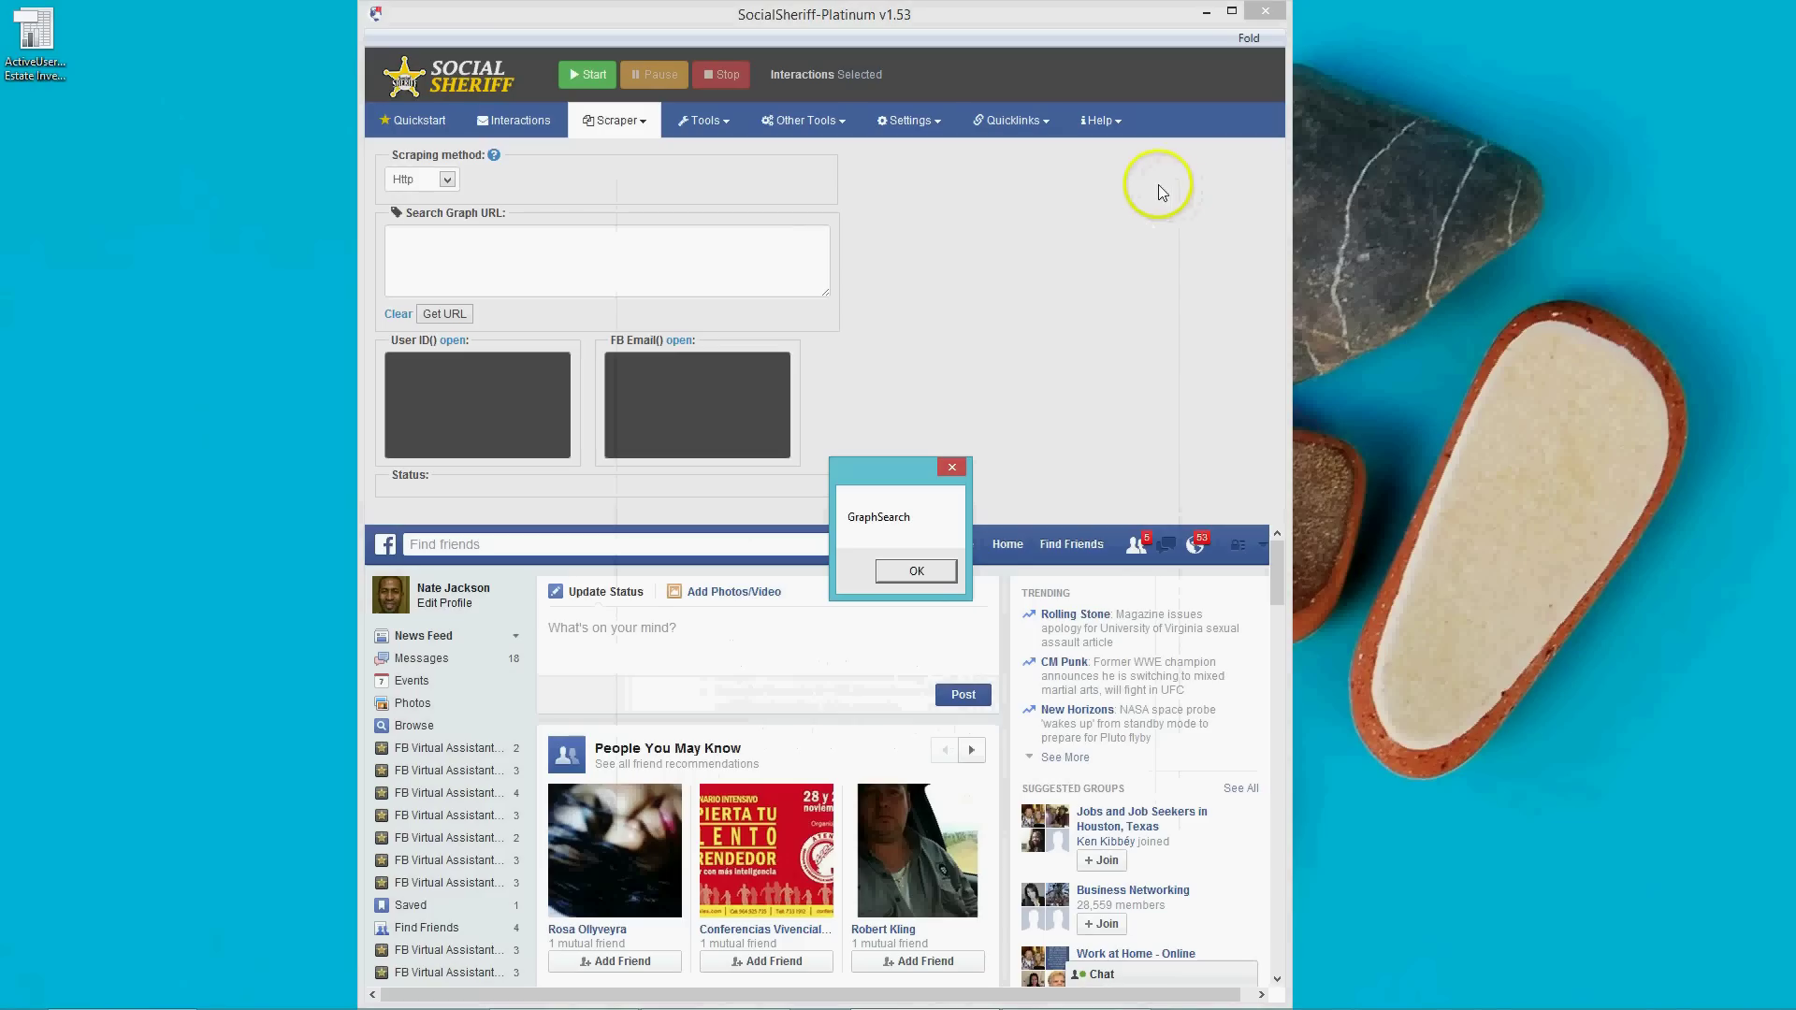
pyautogui.click(914, 572)
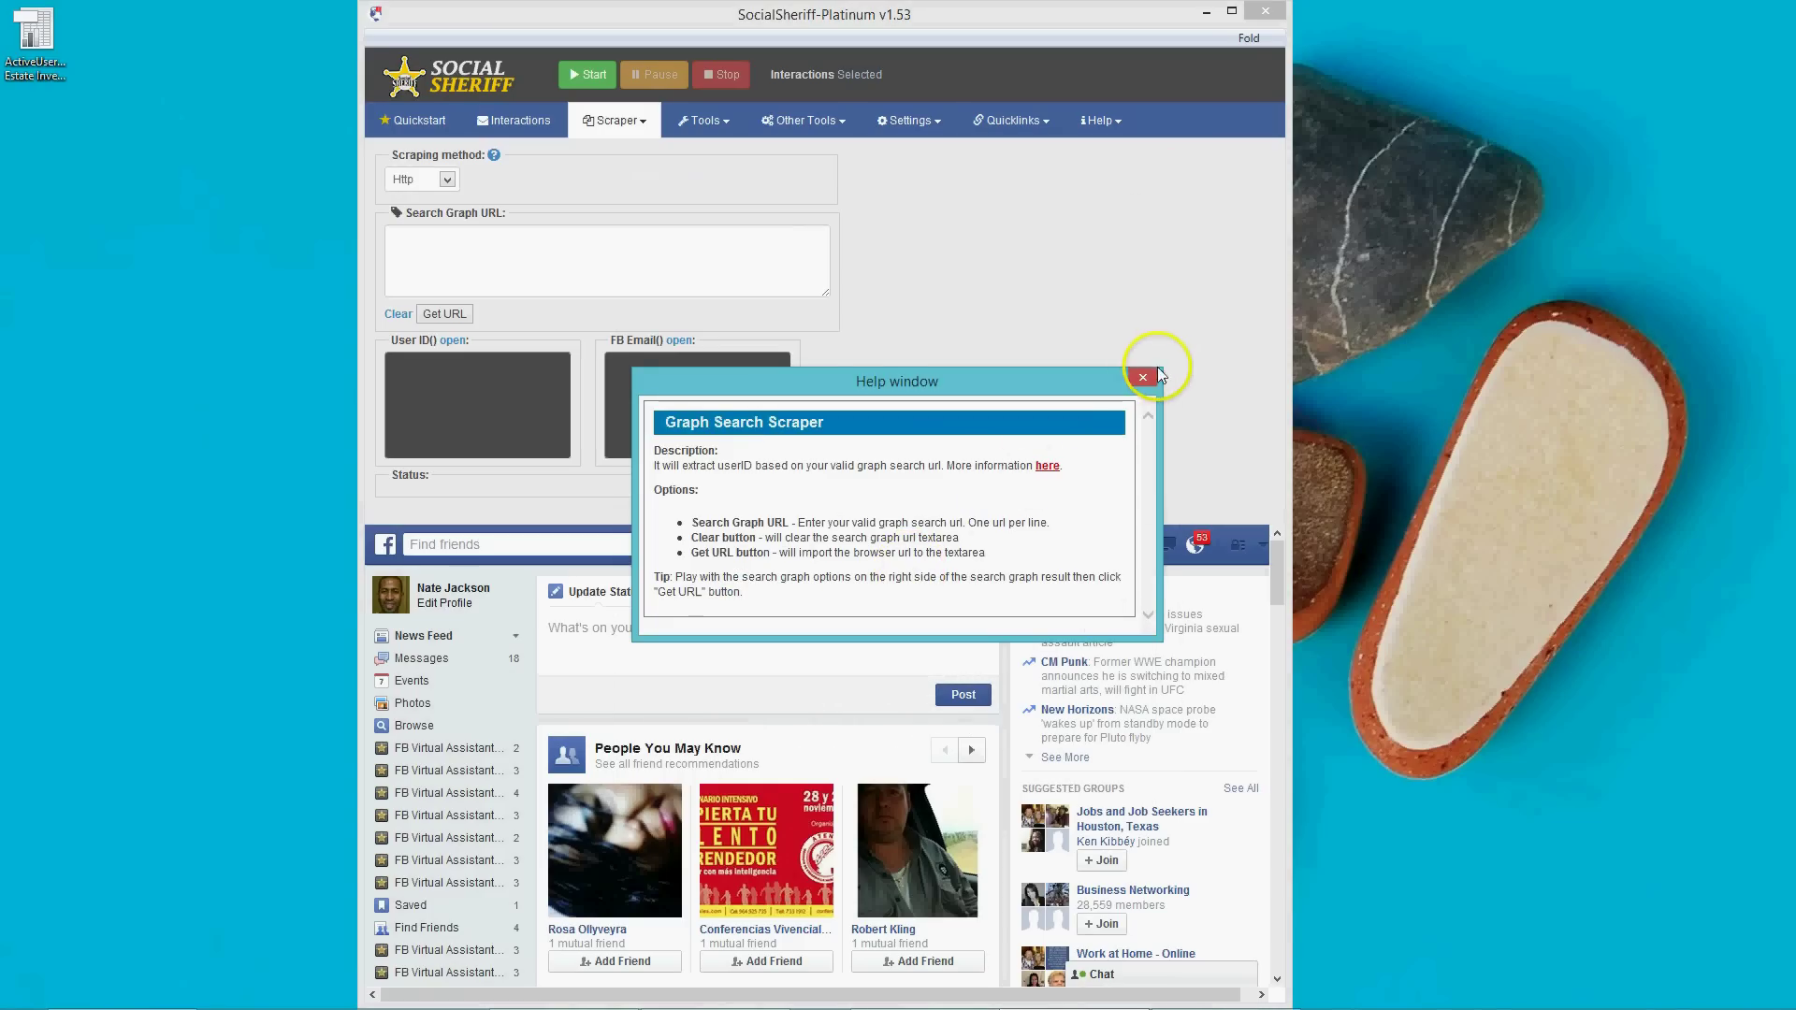
pyautogui.click(1149, 374)
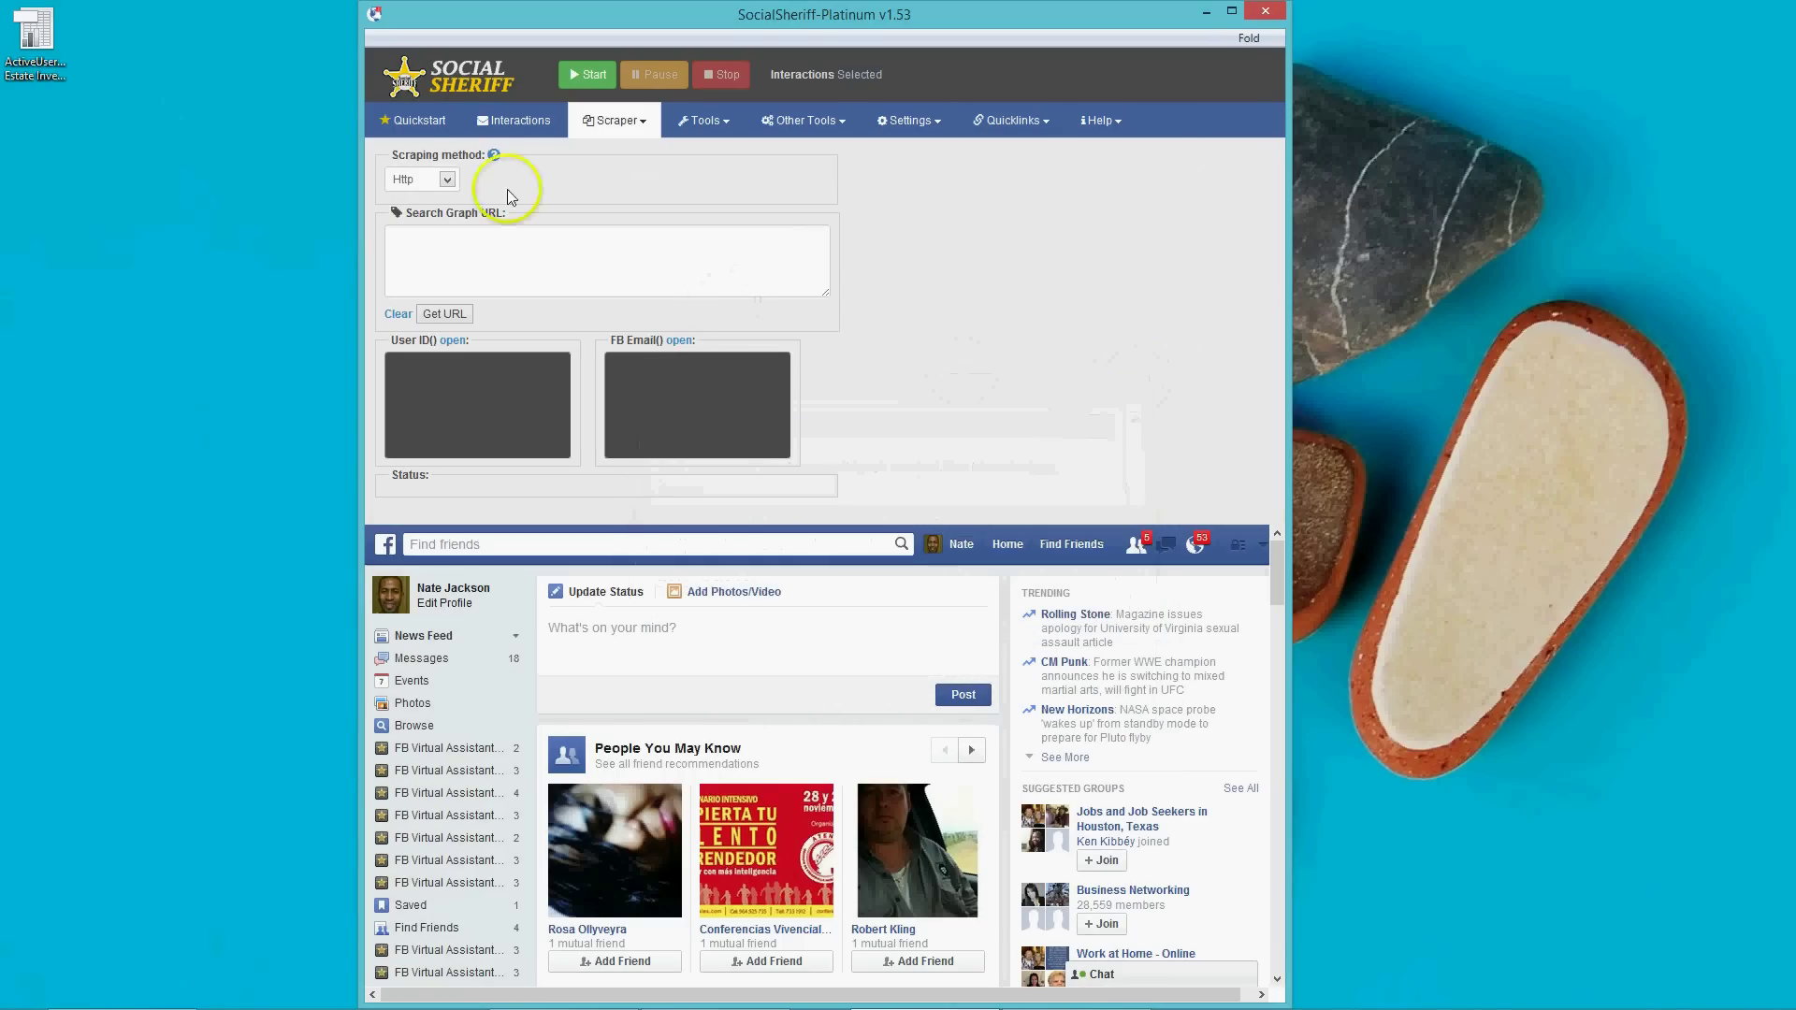
# Cycle the Select modes (Interact Only, Private message, Wall Post, Post Comment) on Interactions.
pyautogui.click(542, 132)
pyautogui.click(493, 181)
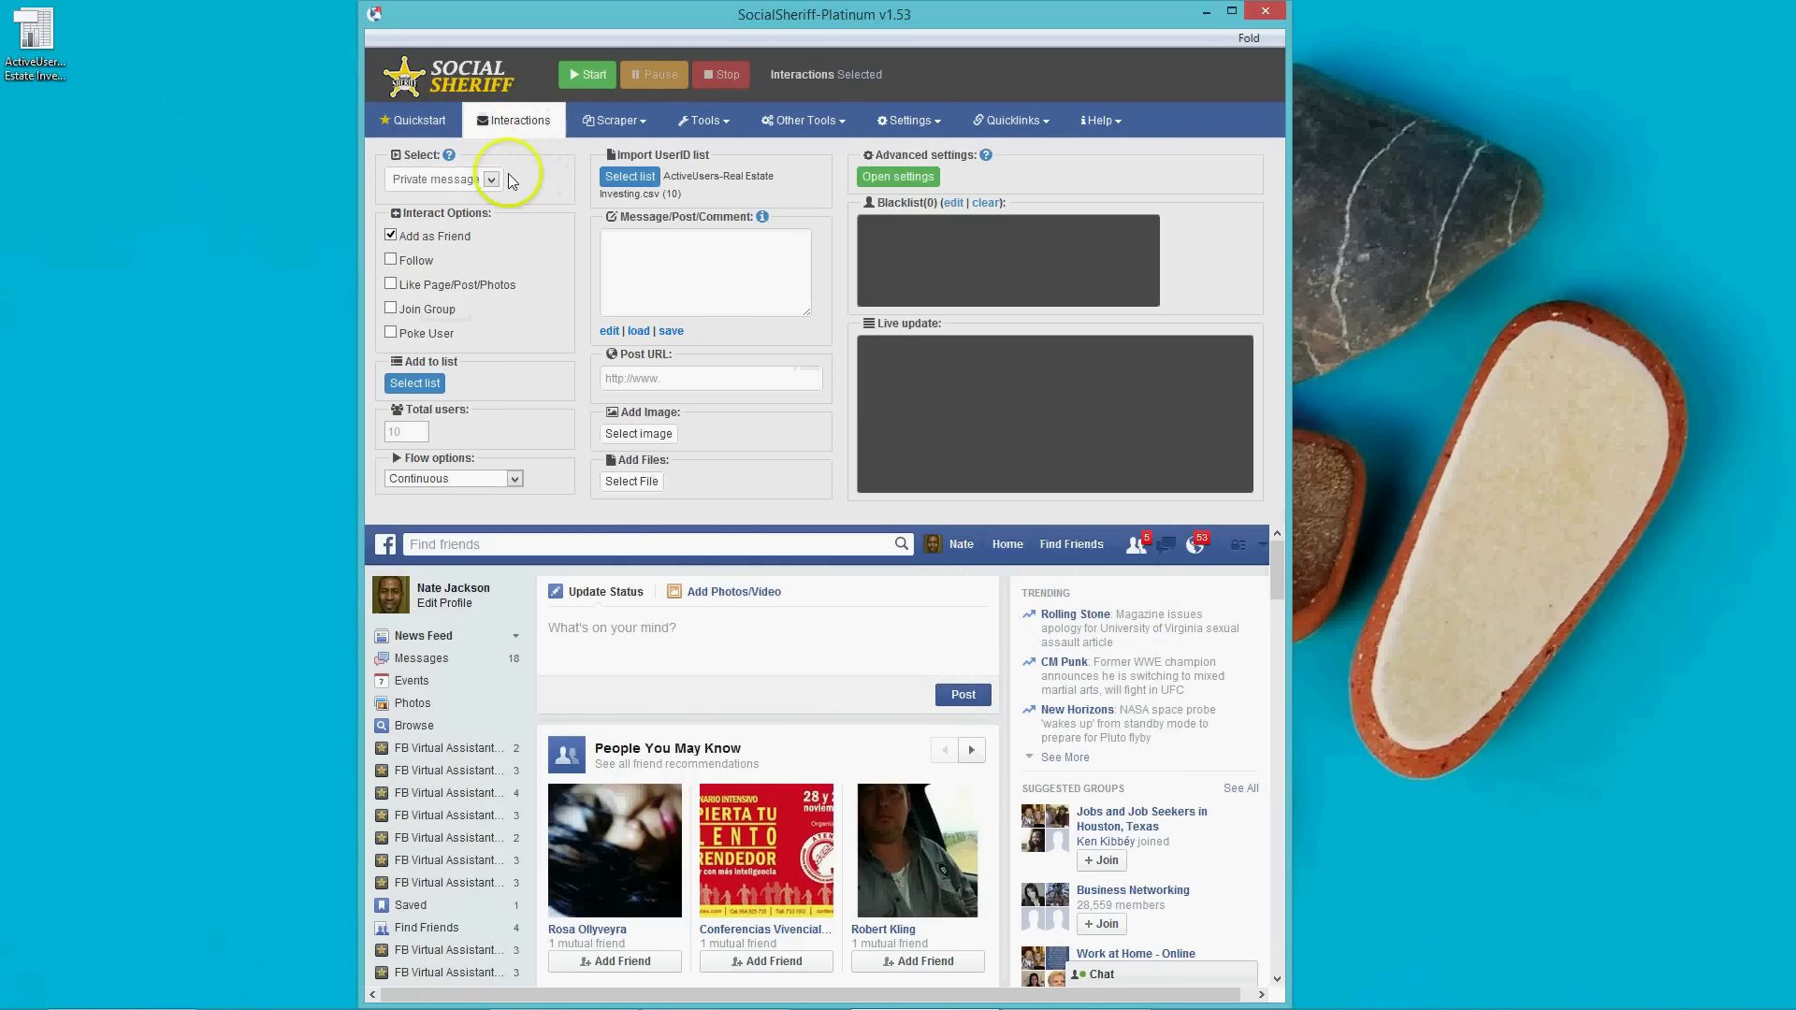
pyautogui.click(493, 181)
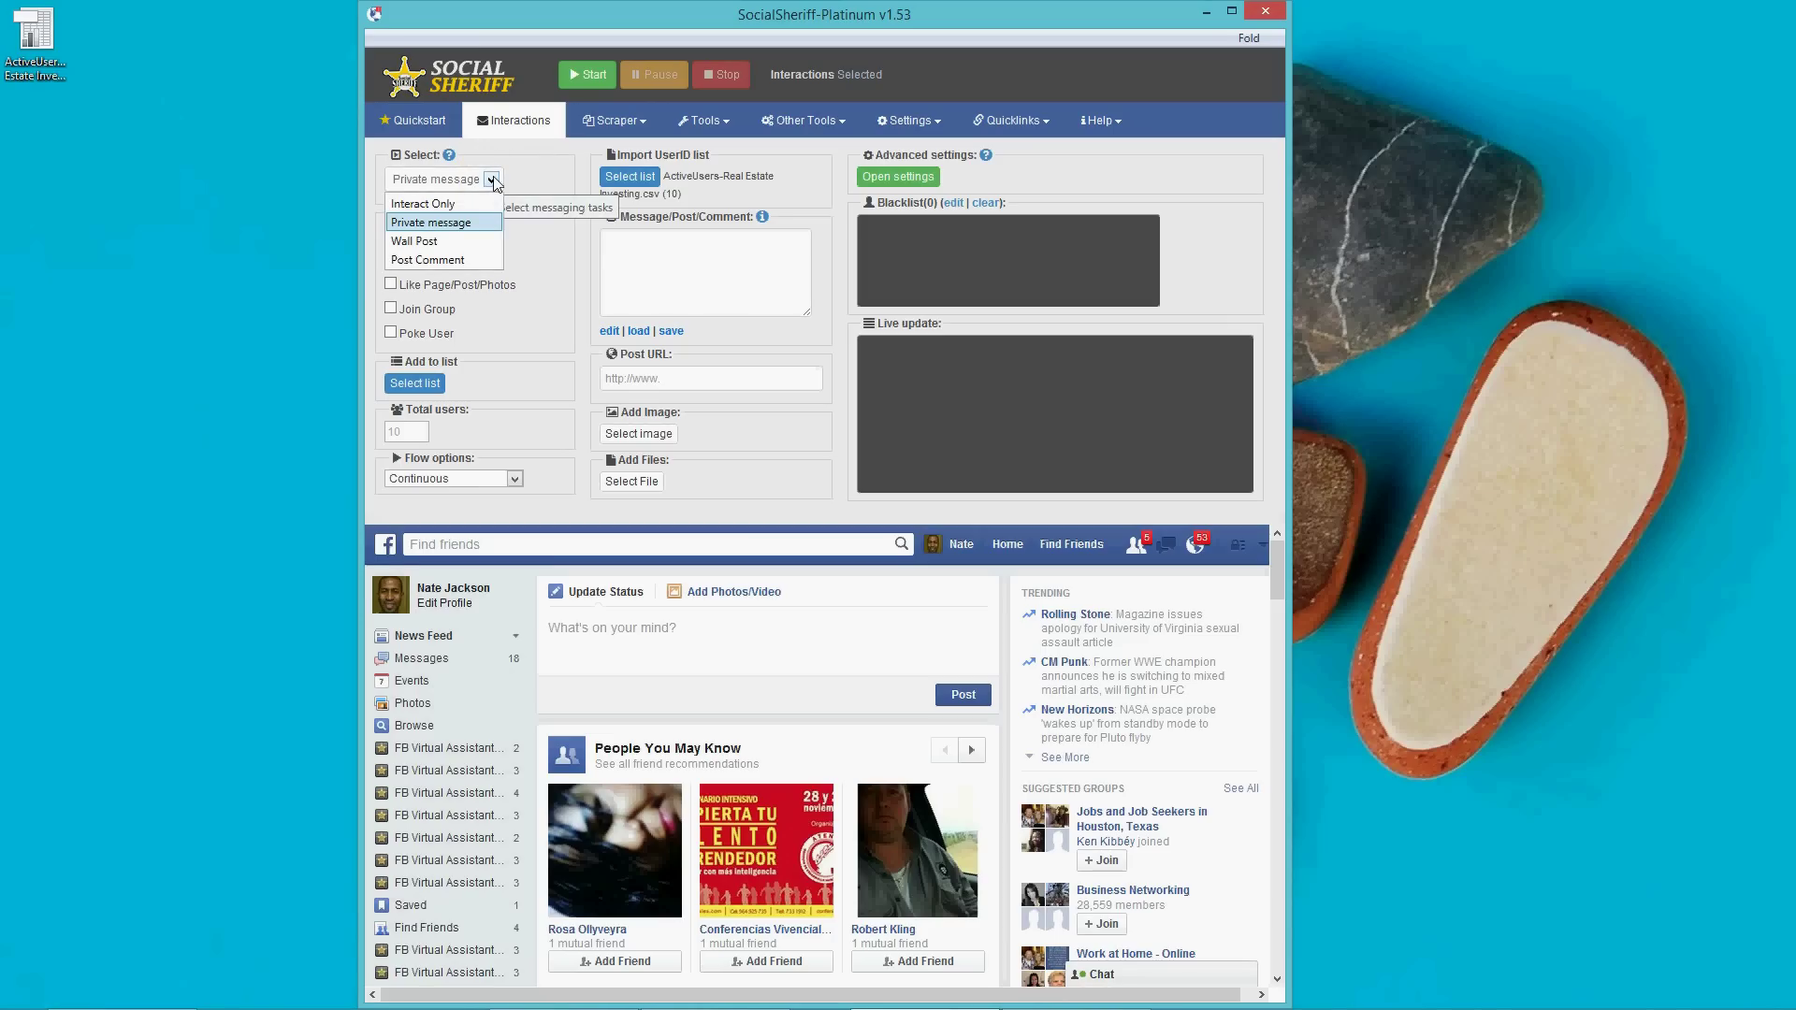
pyautogui.click(465, 206)
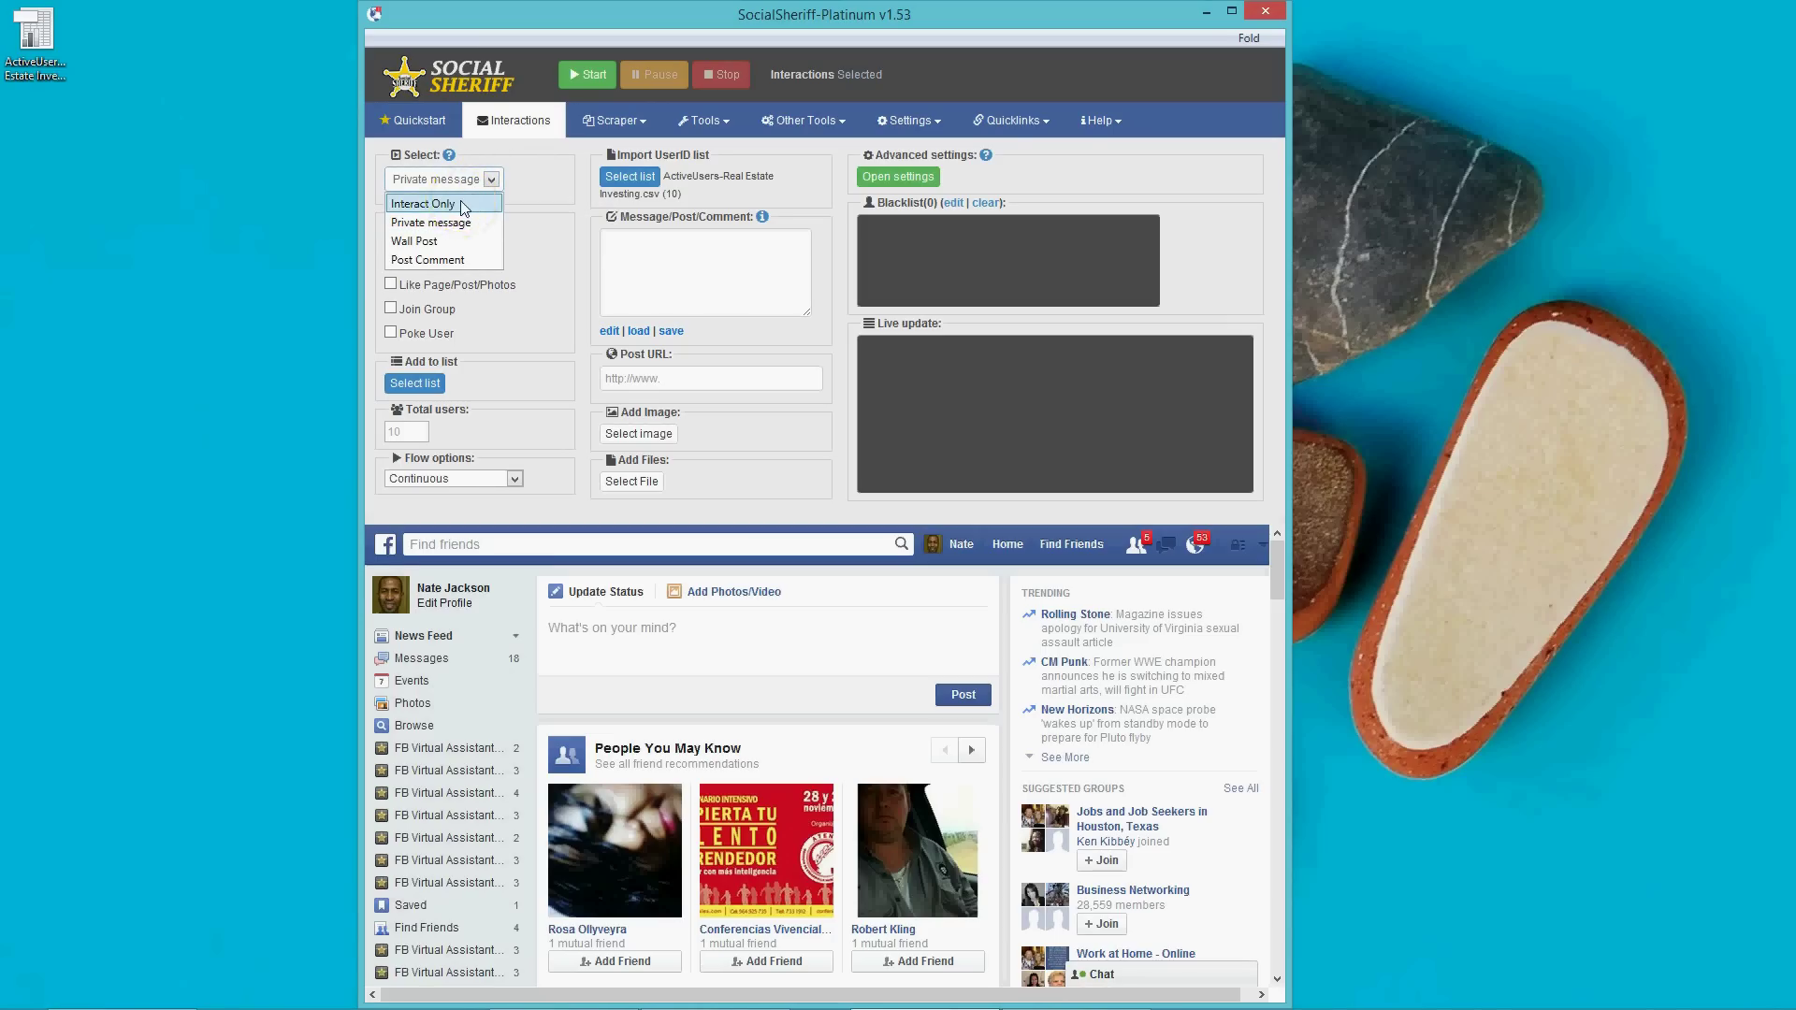
pyautogui.click(436, 243)
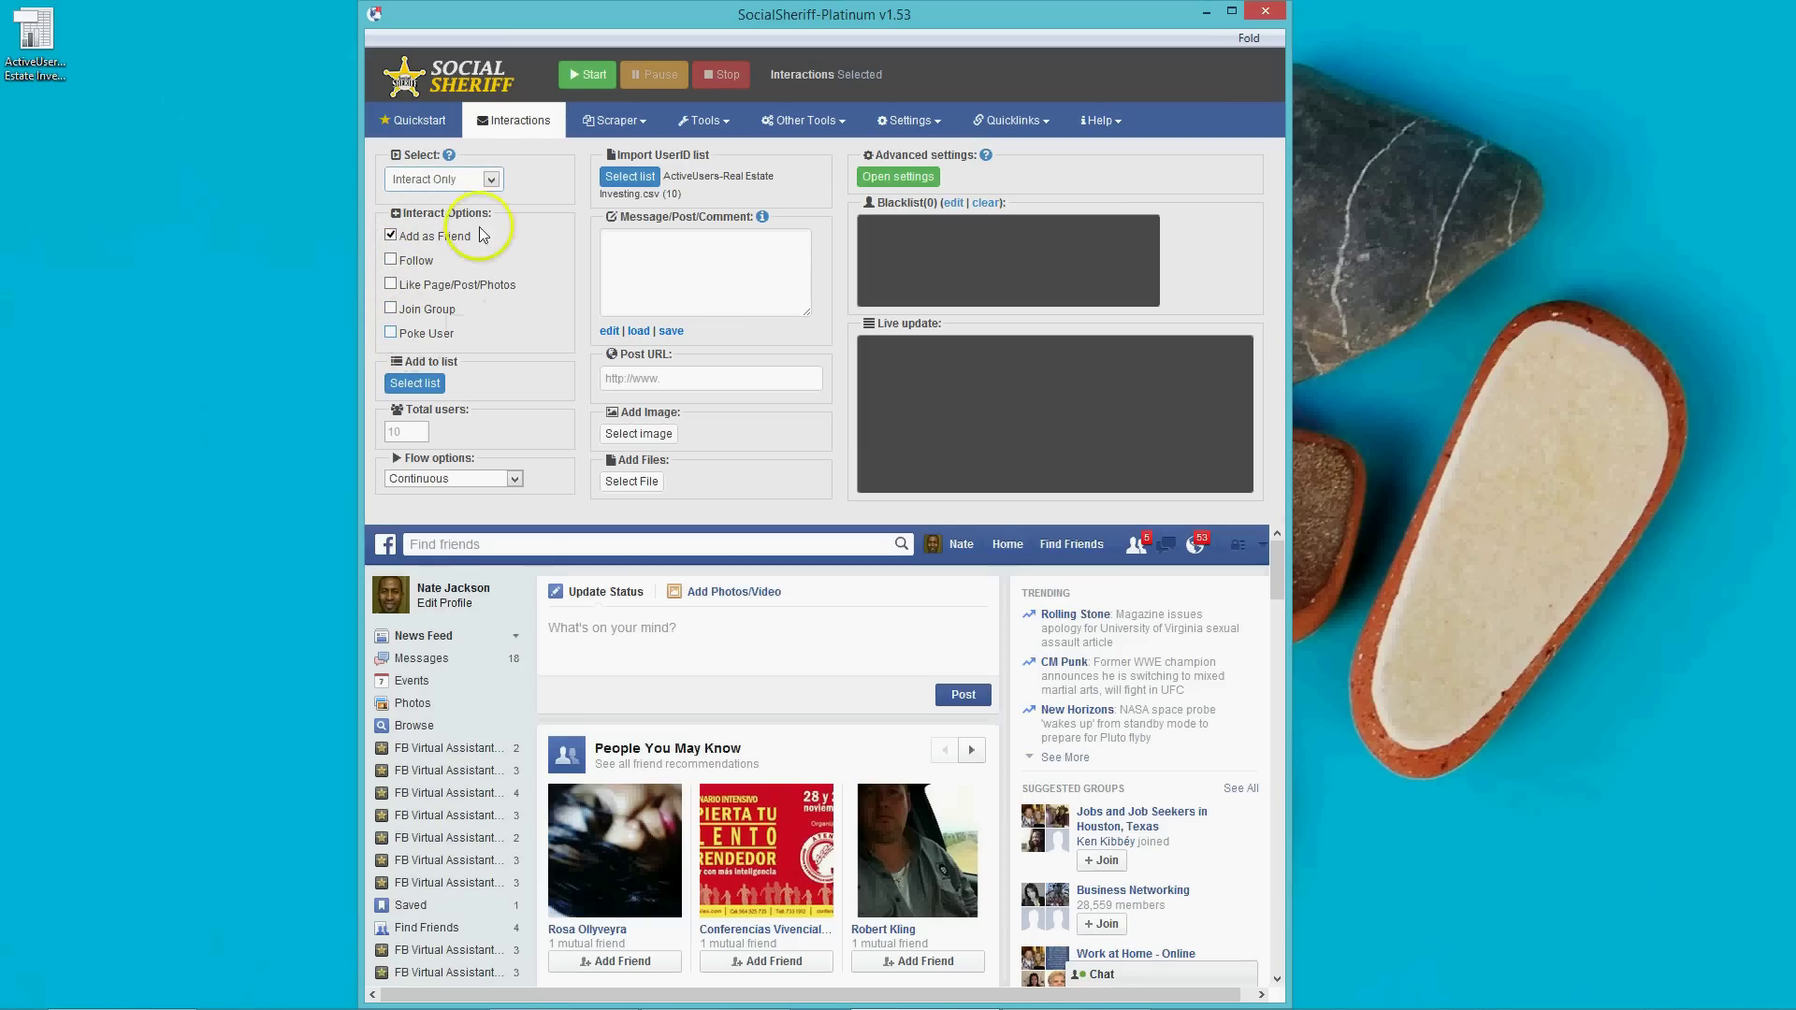
pyautogui.click(489, 180)
pyautogui.click(463, 222)
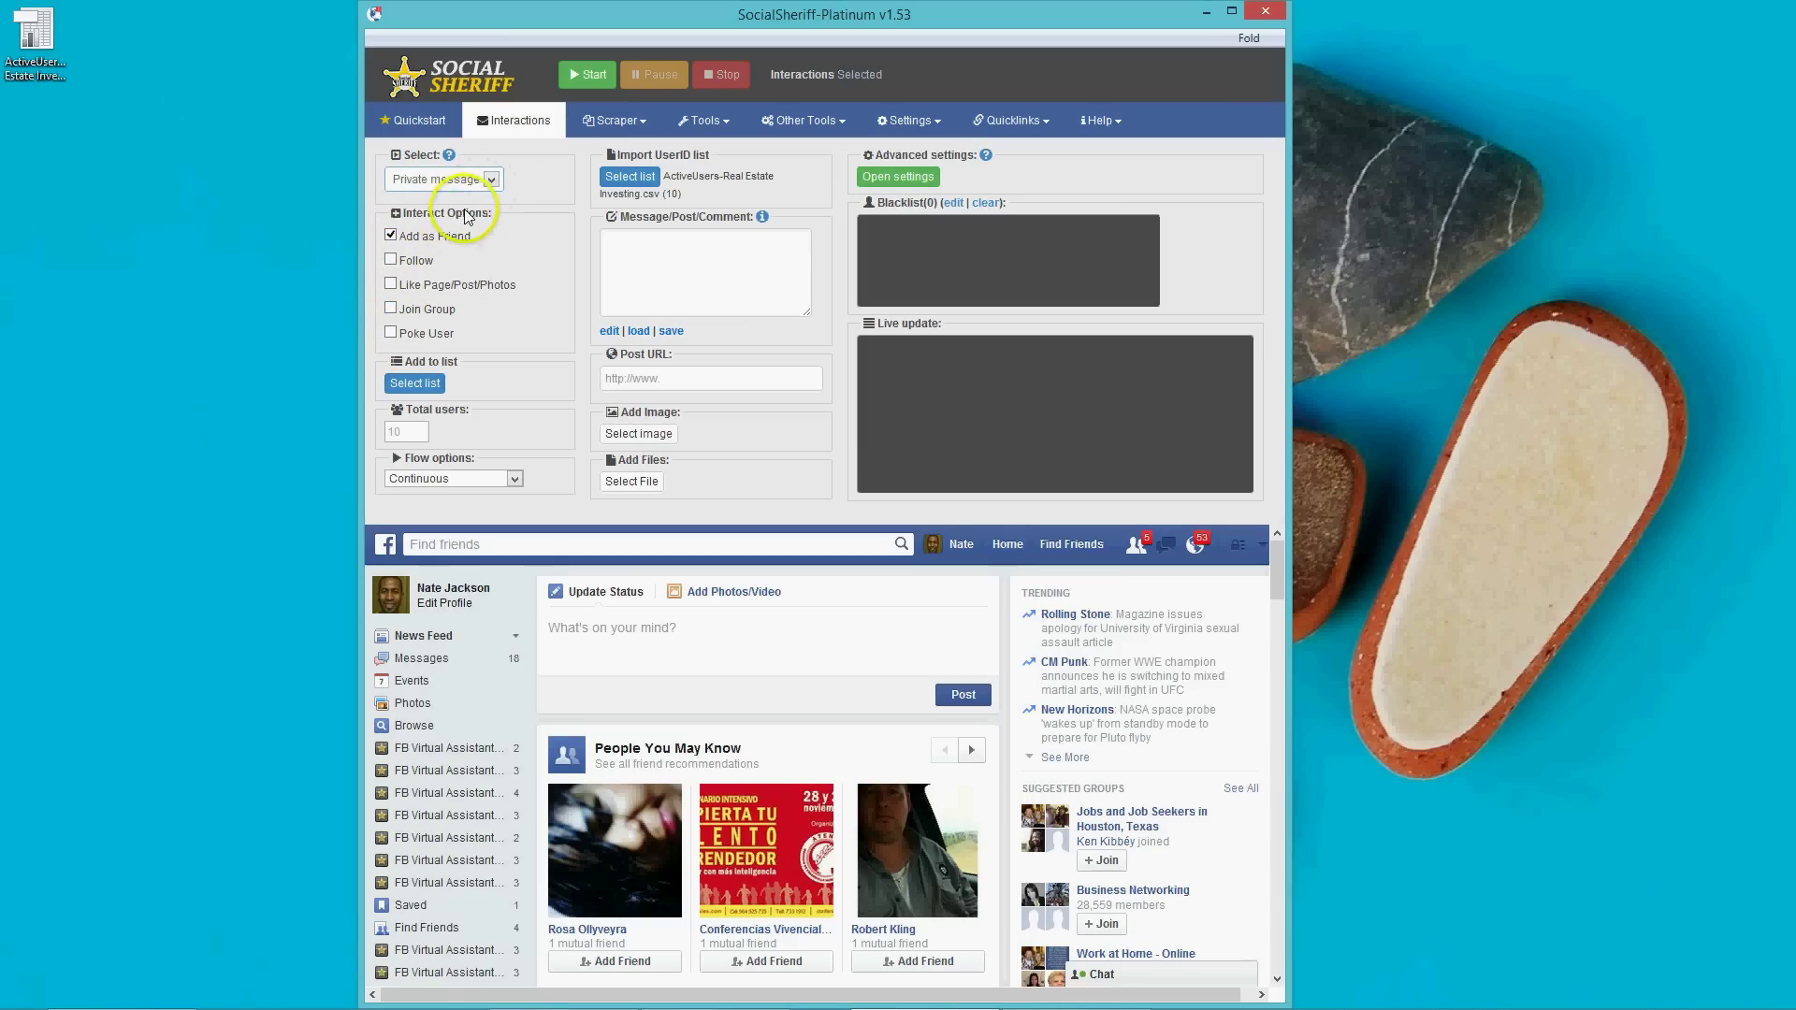
pyautogui.click(490, 179)
pyautogui.click(440, 241)
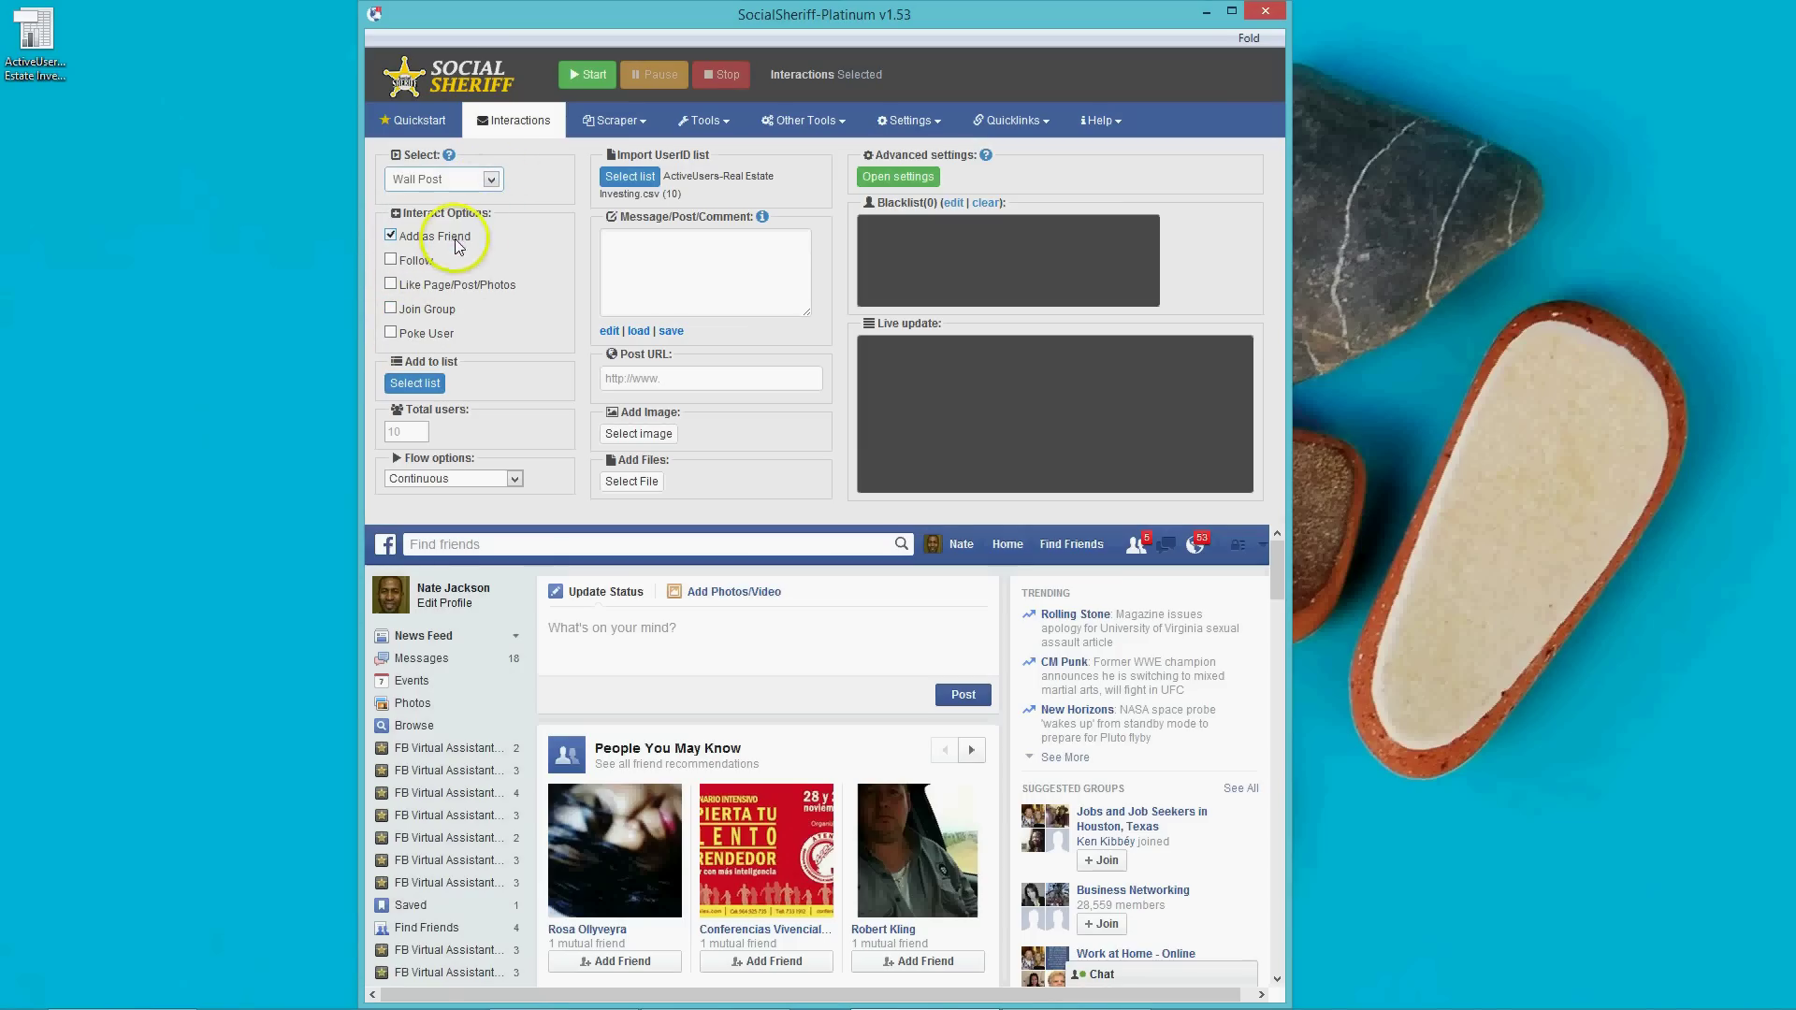
pyautogui.click(488, 180)
pyautogui.click(457, 260)
pyautogui.click(497, 284)
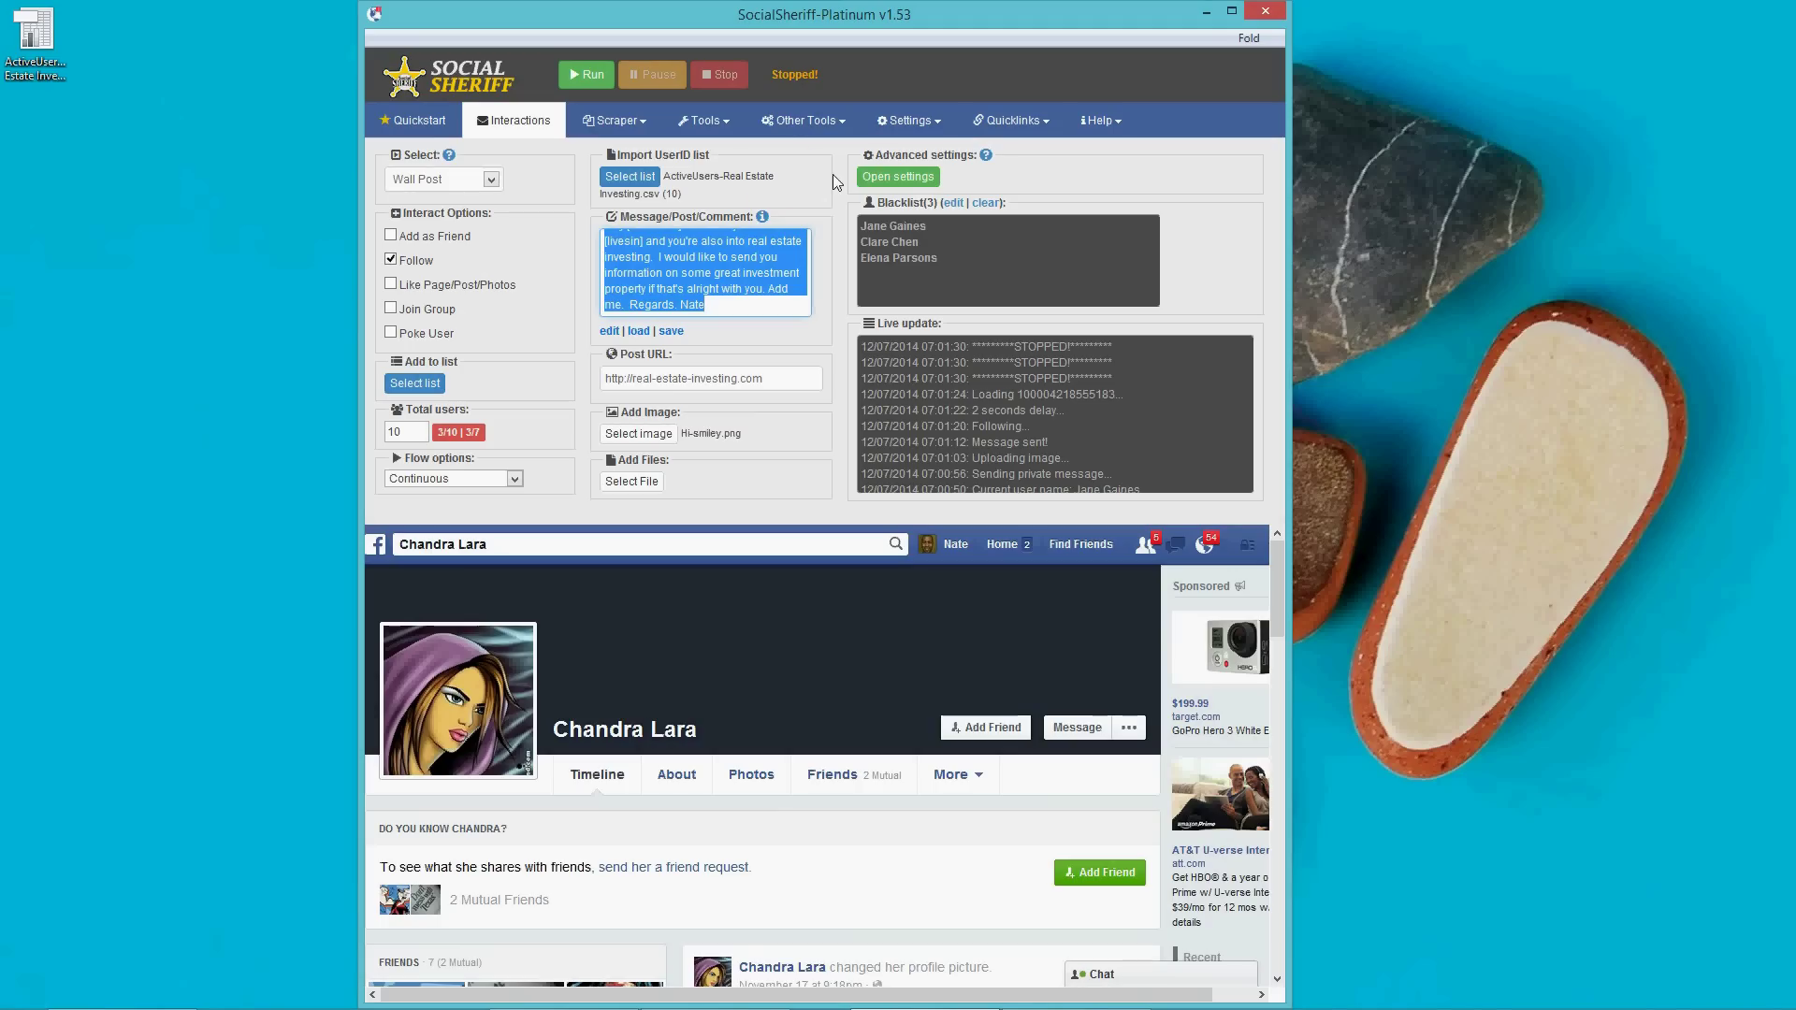
# Replace the wall post message with 'Hi [firstname]!' using the variables help.
pyautogui.click(699, 304)
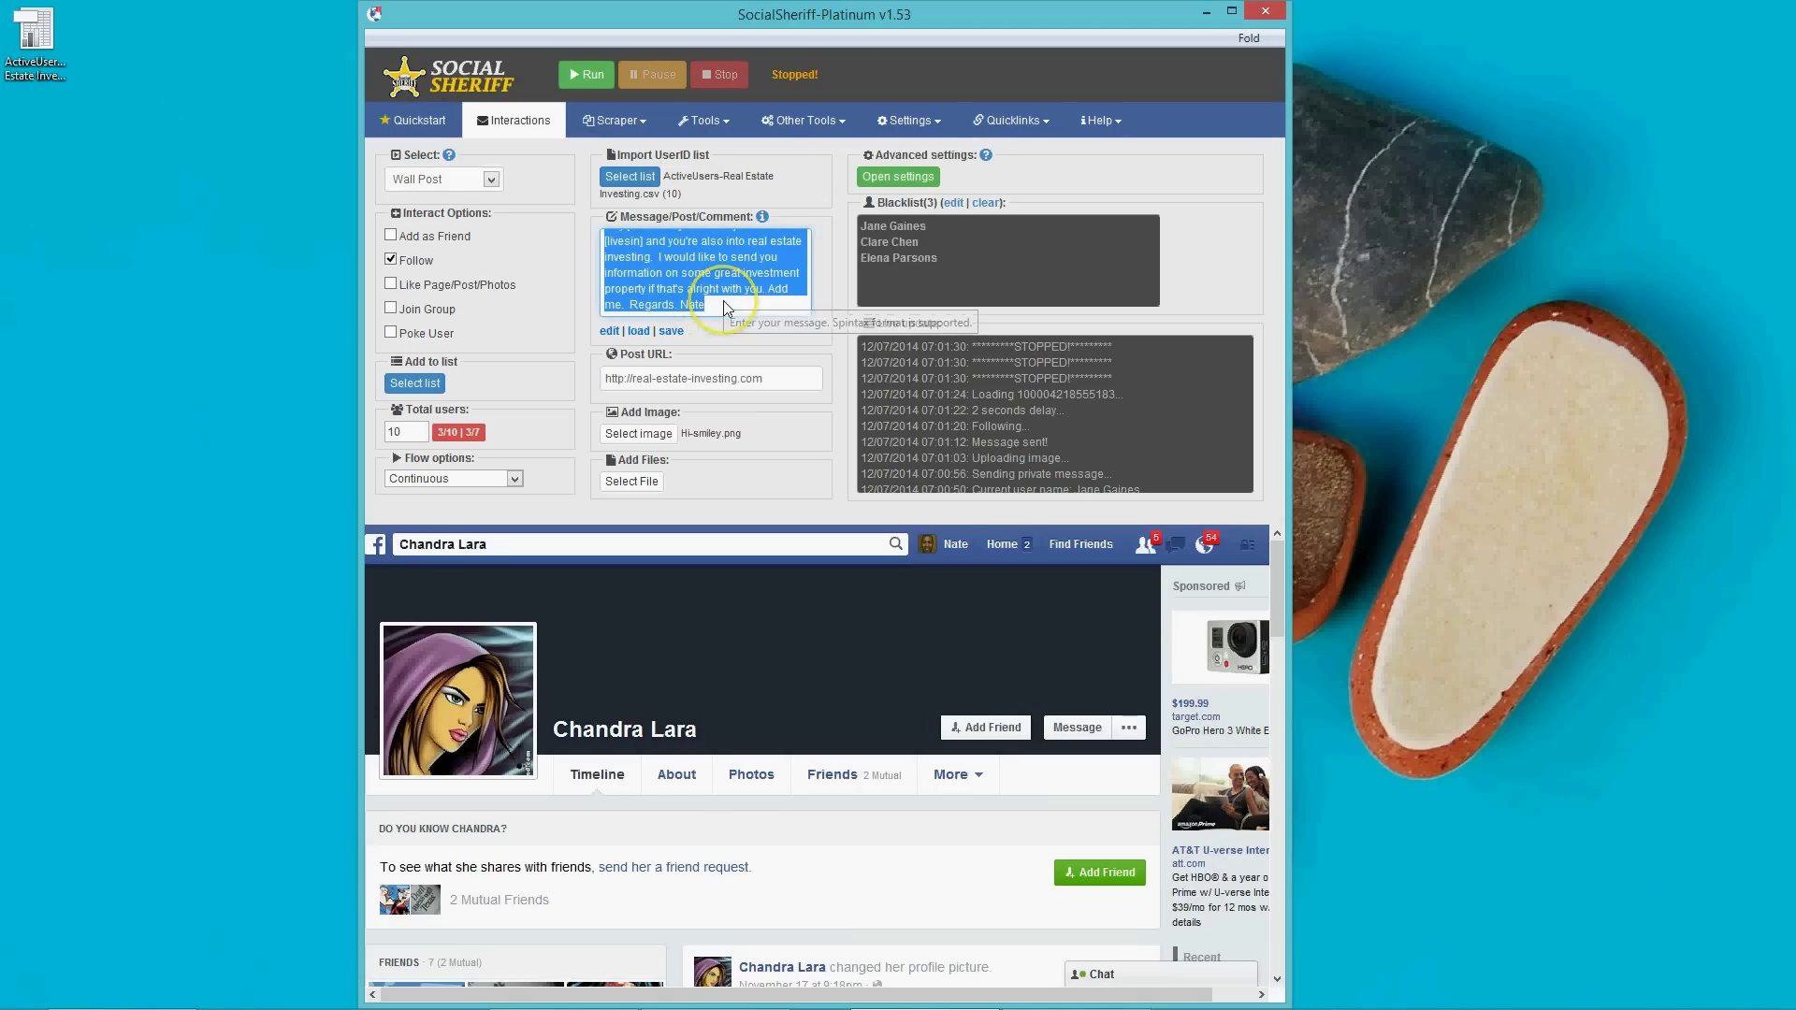
pyautogui.write('Hi')
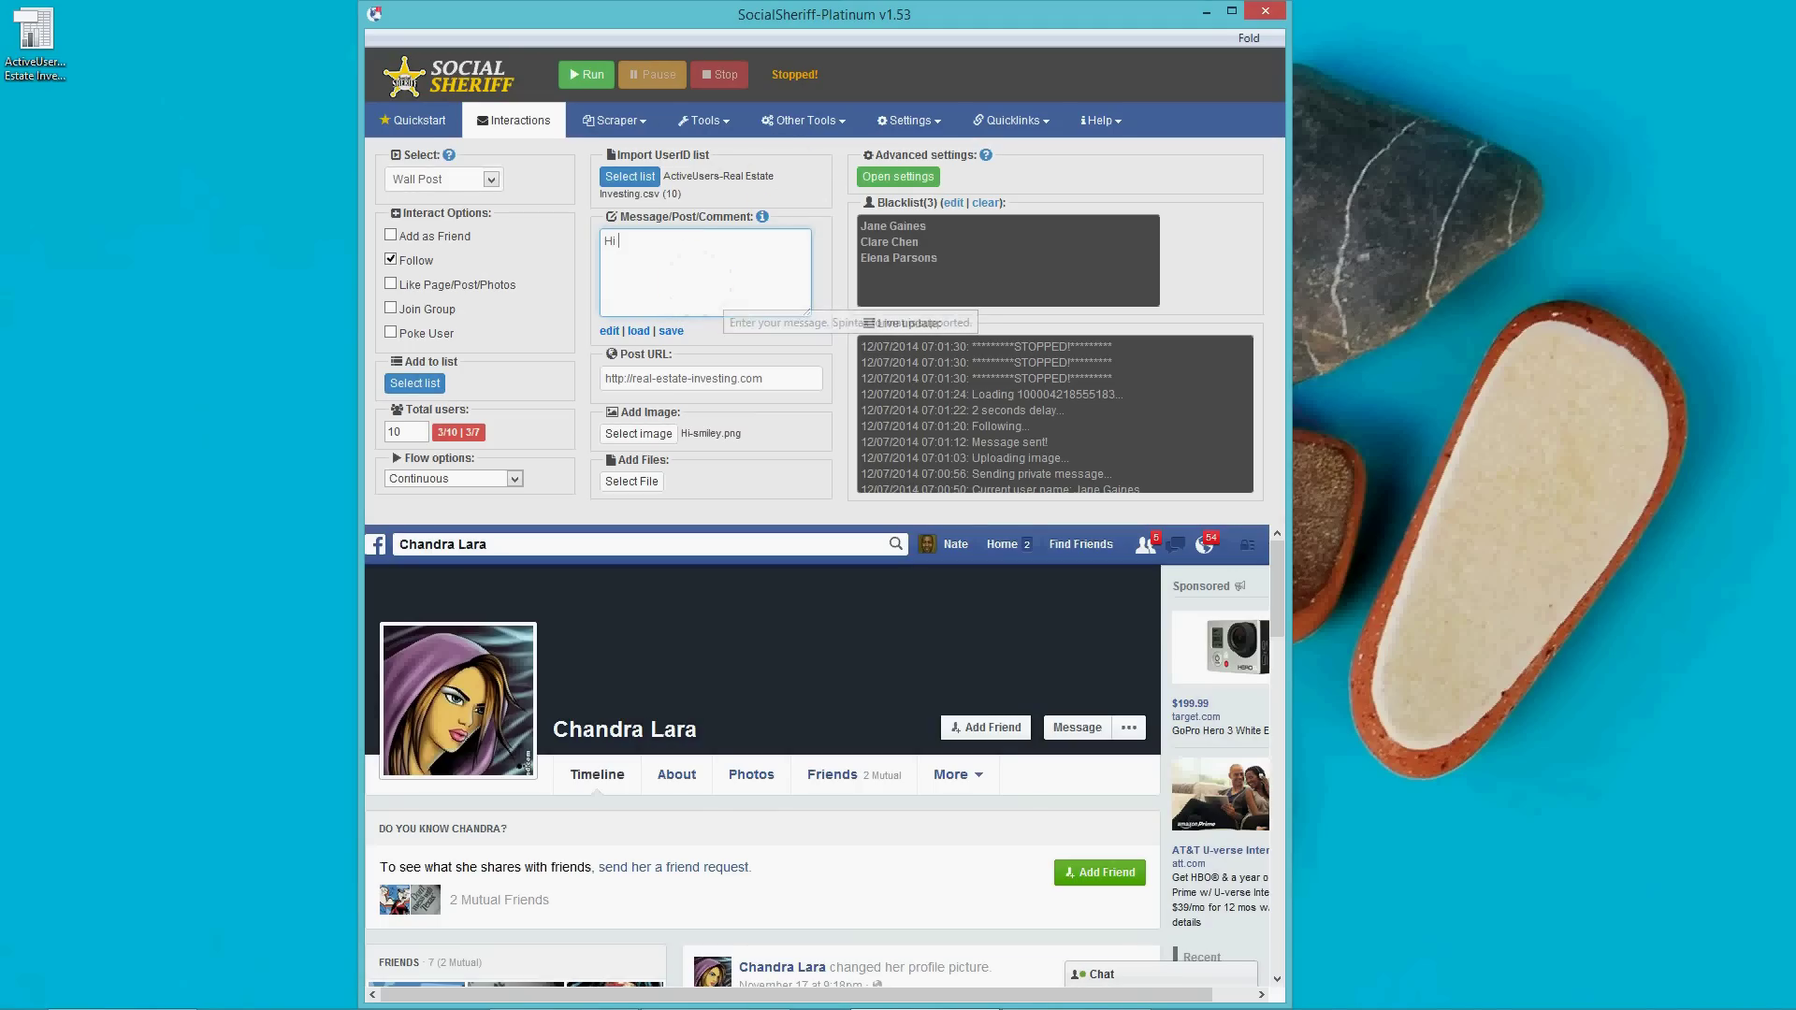
pyautogui.click(763, 216)
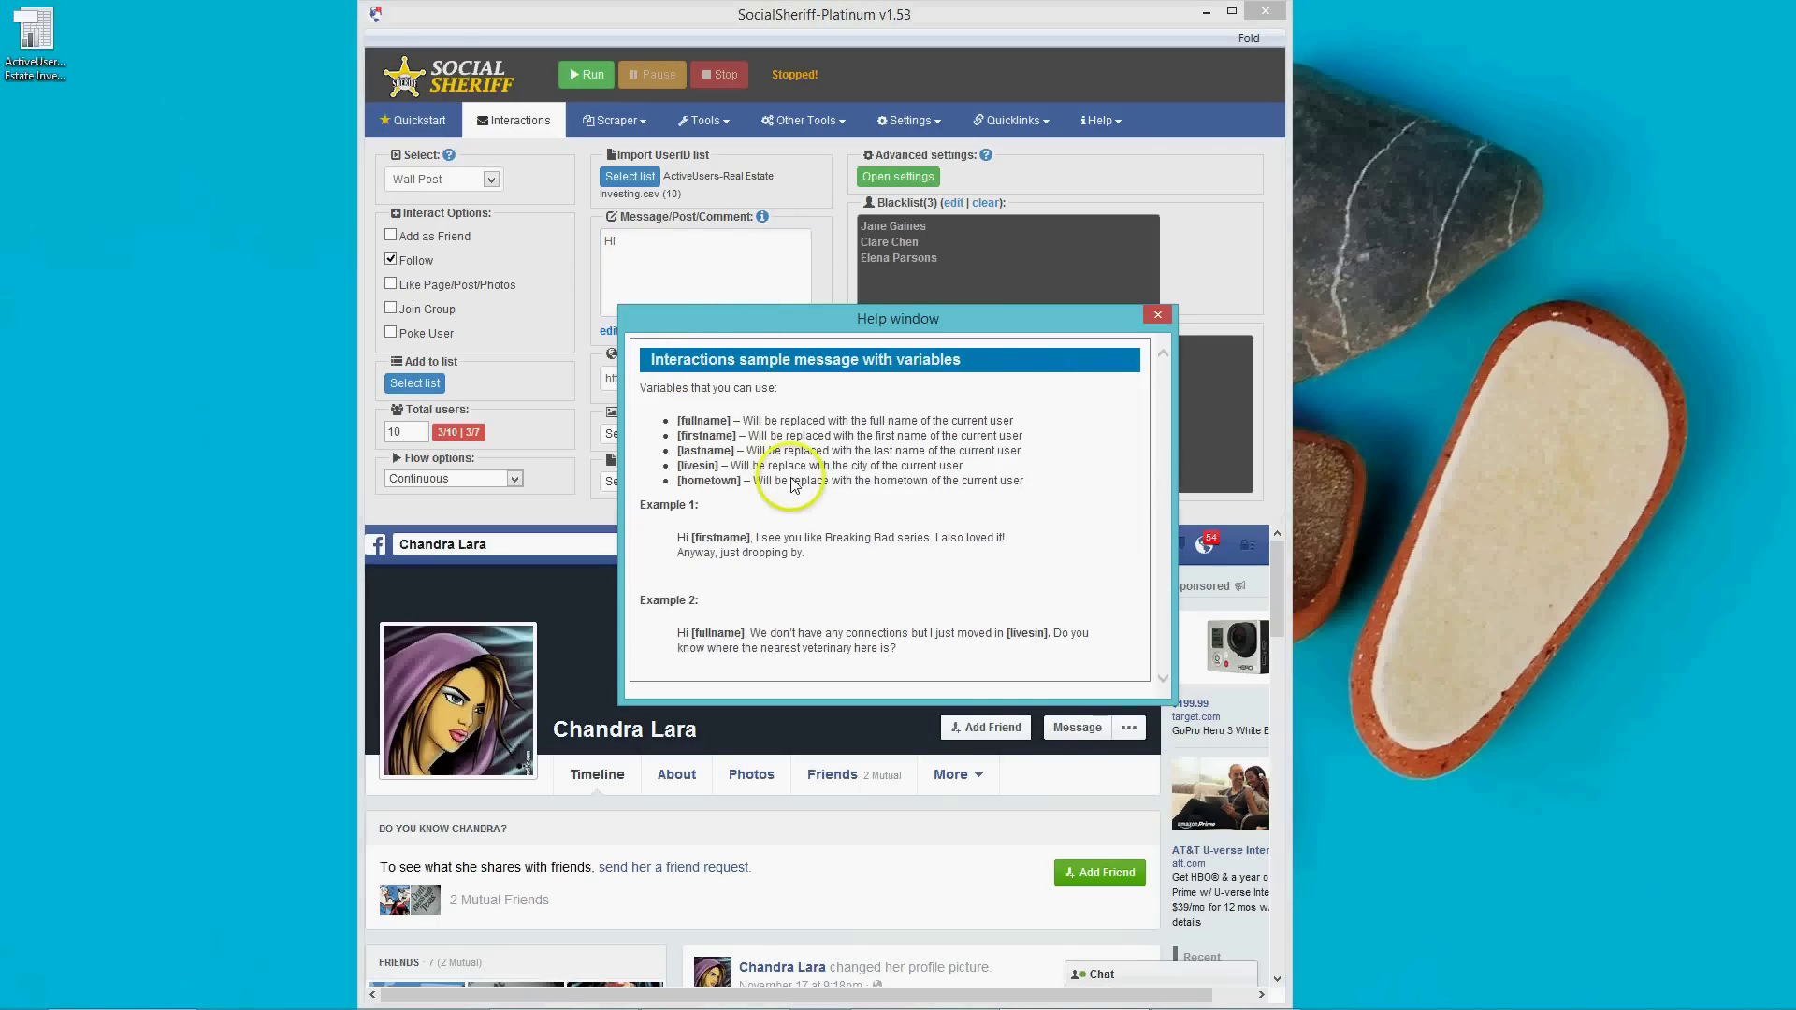
pyautogui.doubleClick(710, 437)
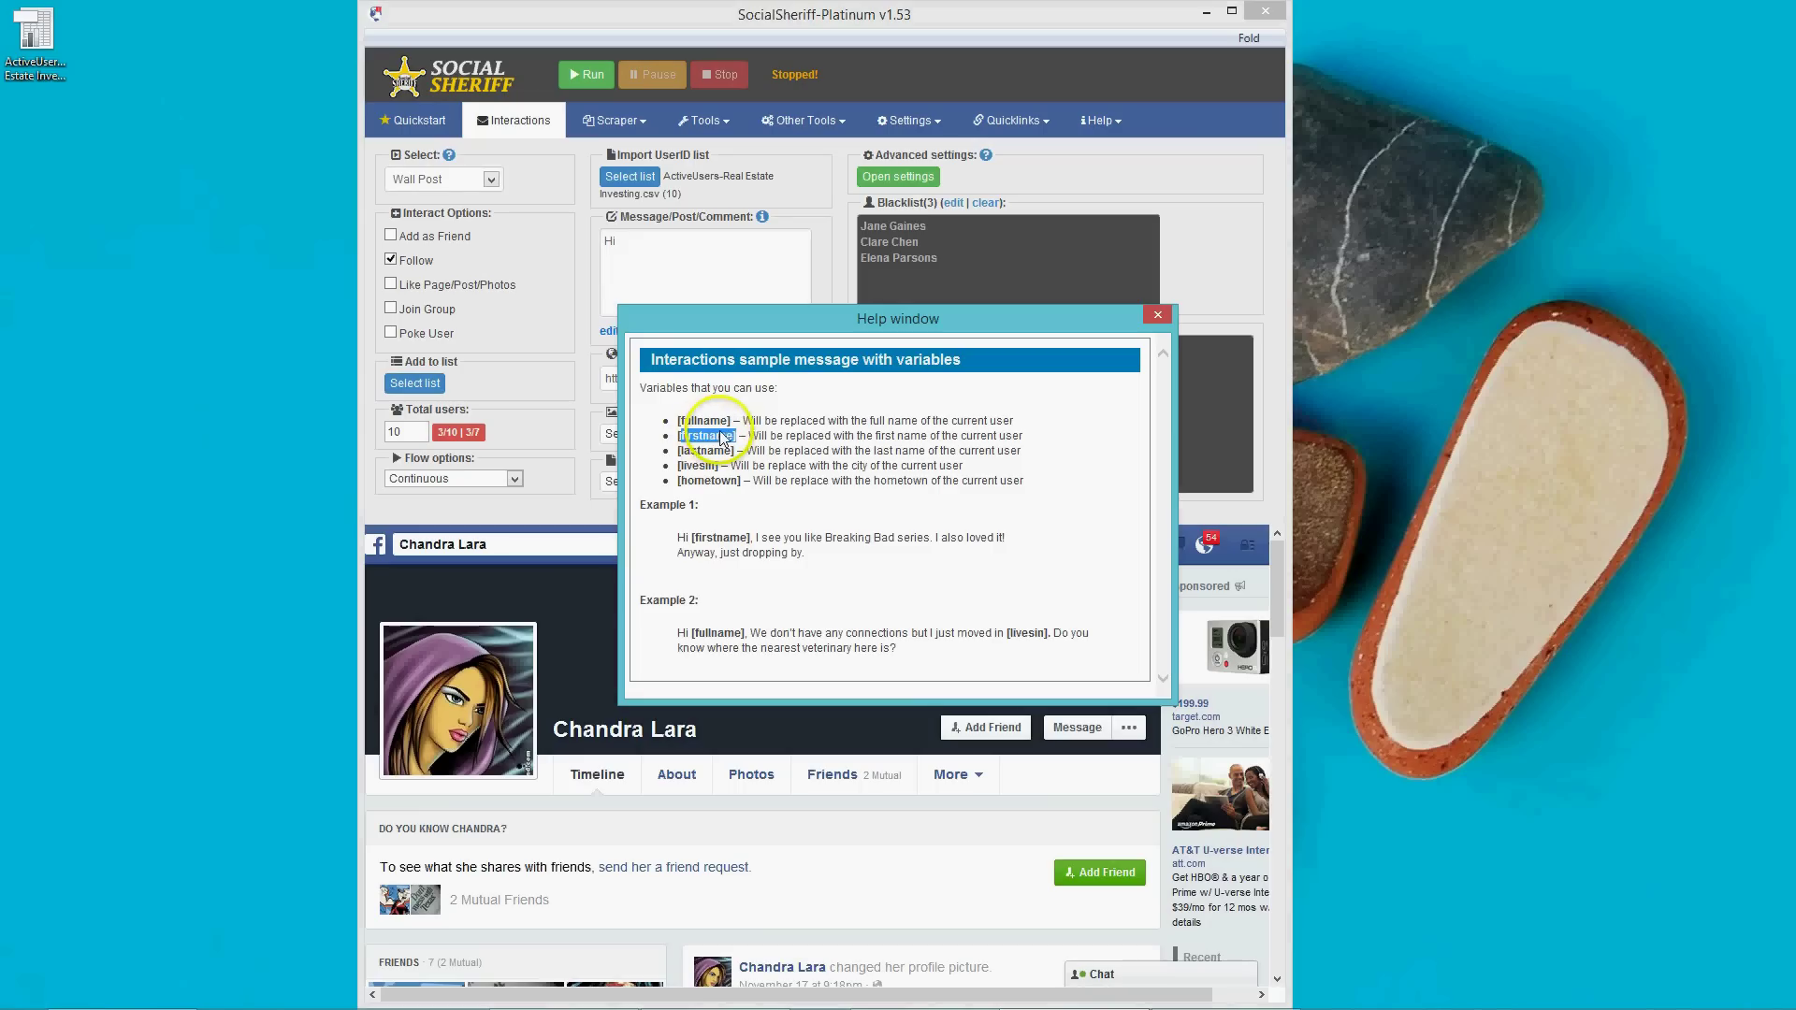
pyautogui.click(672, 280)
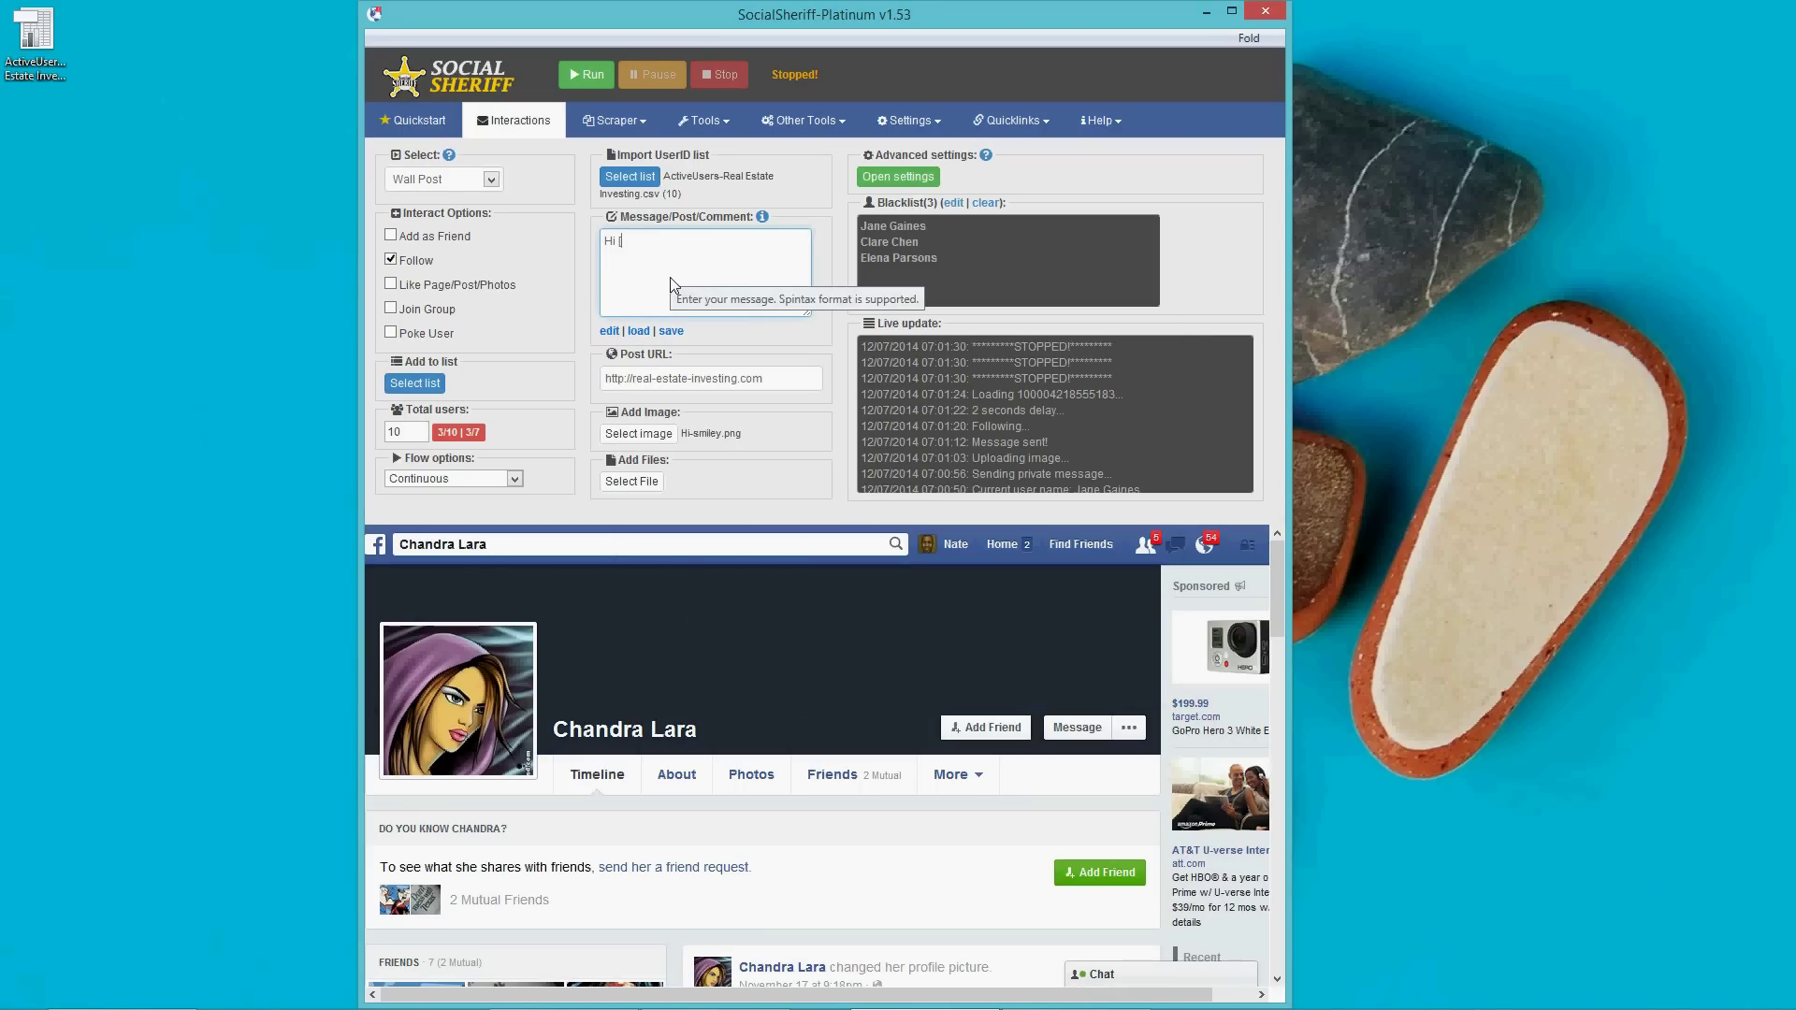
pyautogui.write('[firstname]!')
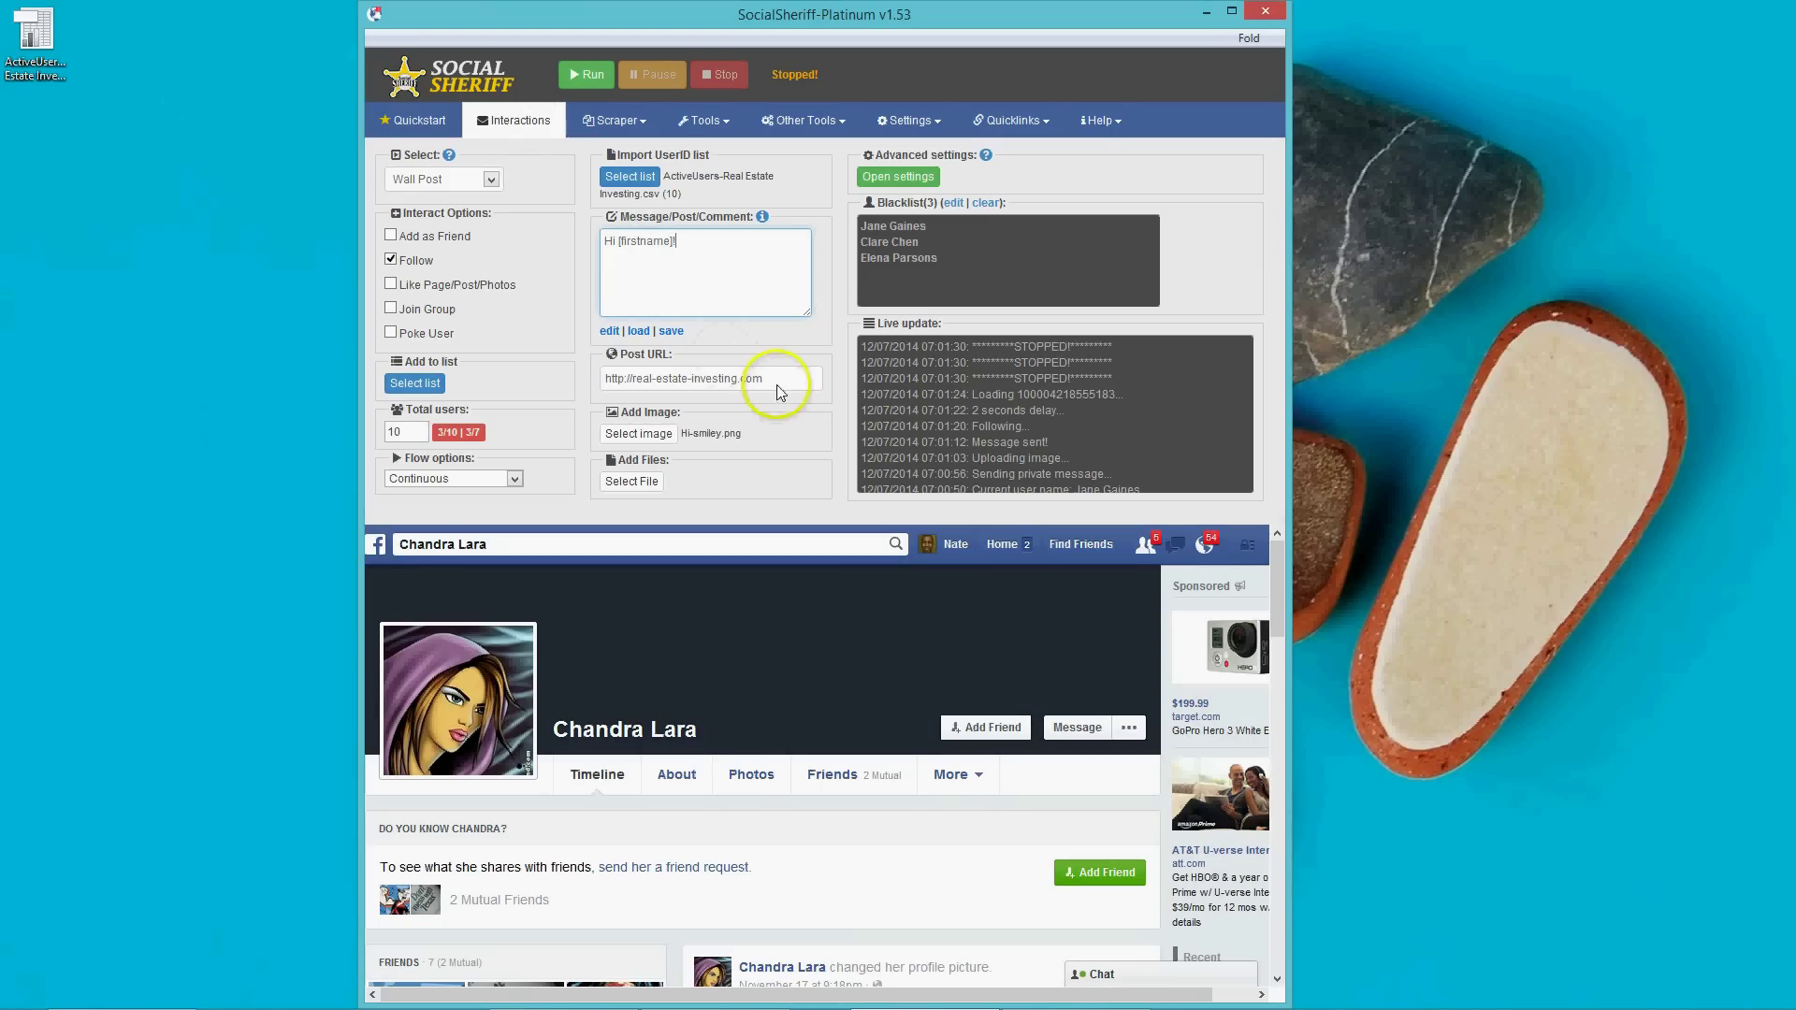
# Clear the Post URL field and start the interaction run.
pyautogui.moveTo(778, 386); pyautogui.dragTo(606, 392)
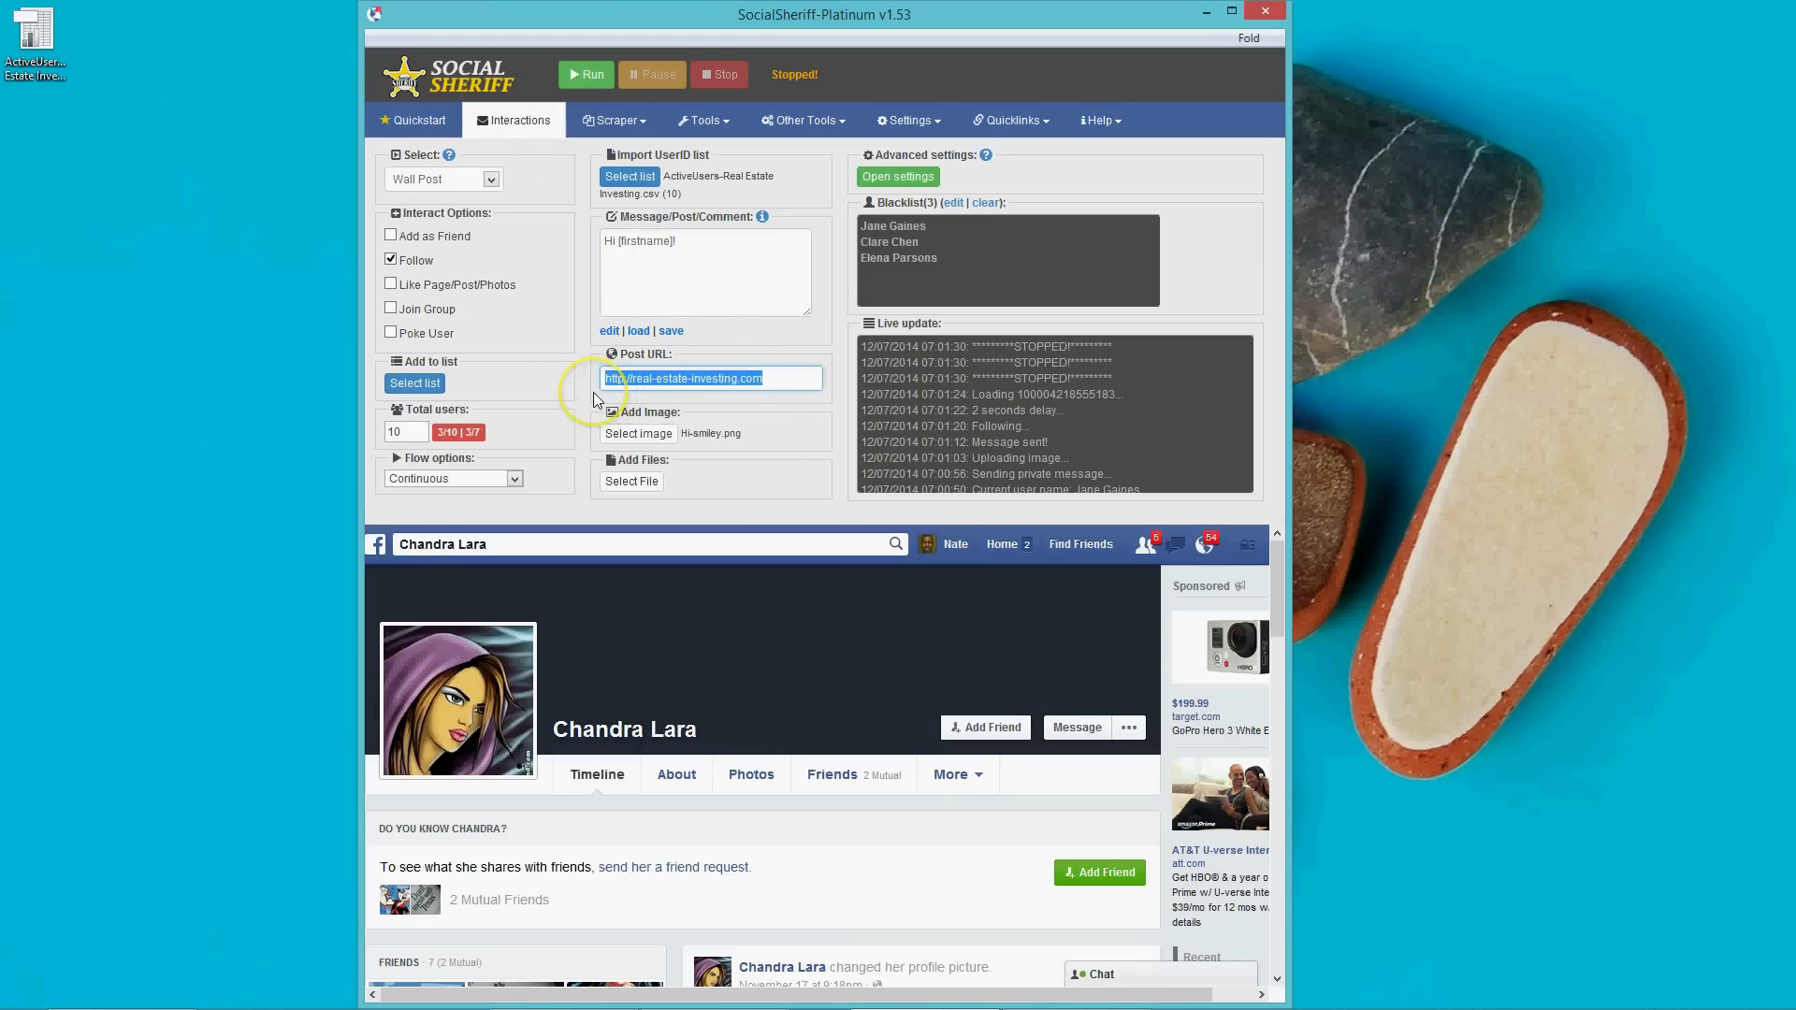
pyautogui.press('Delete')
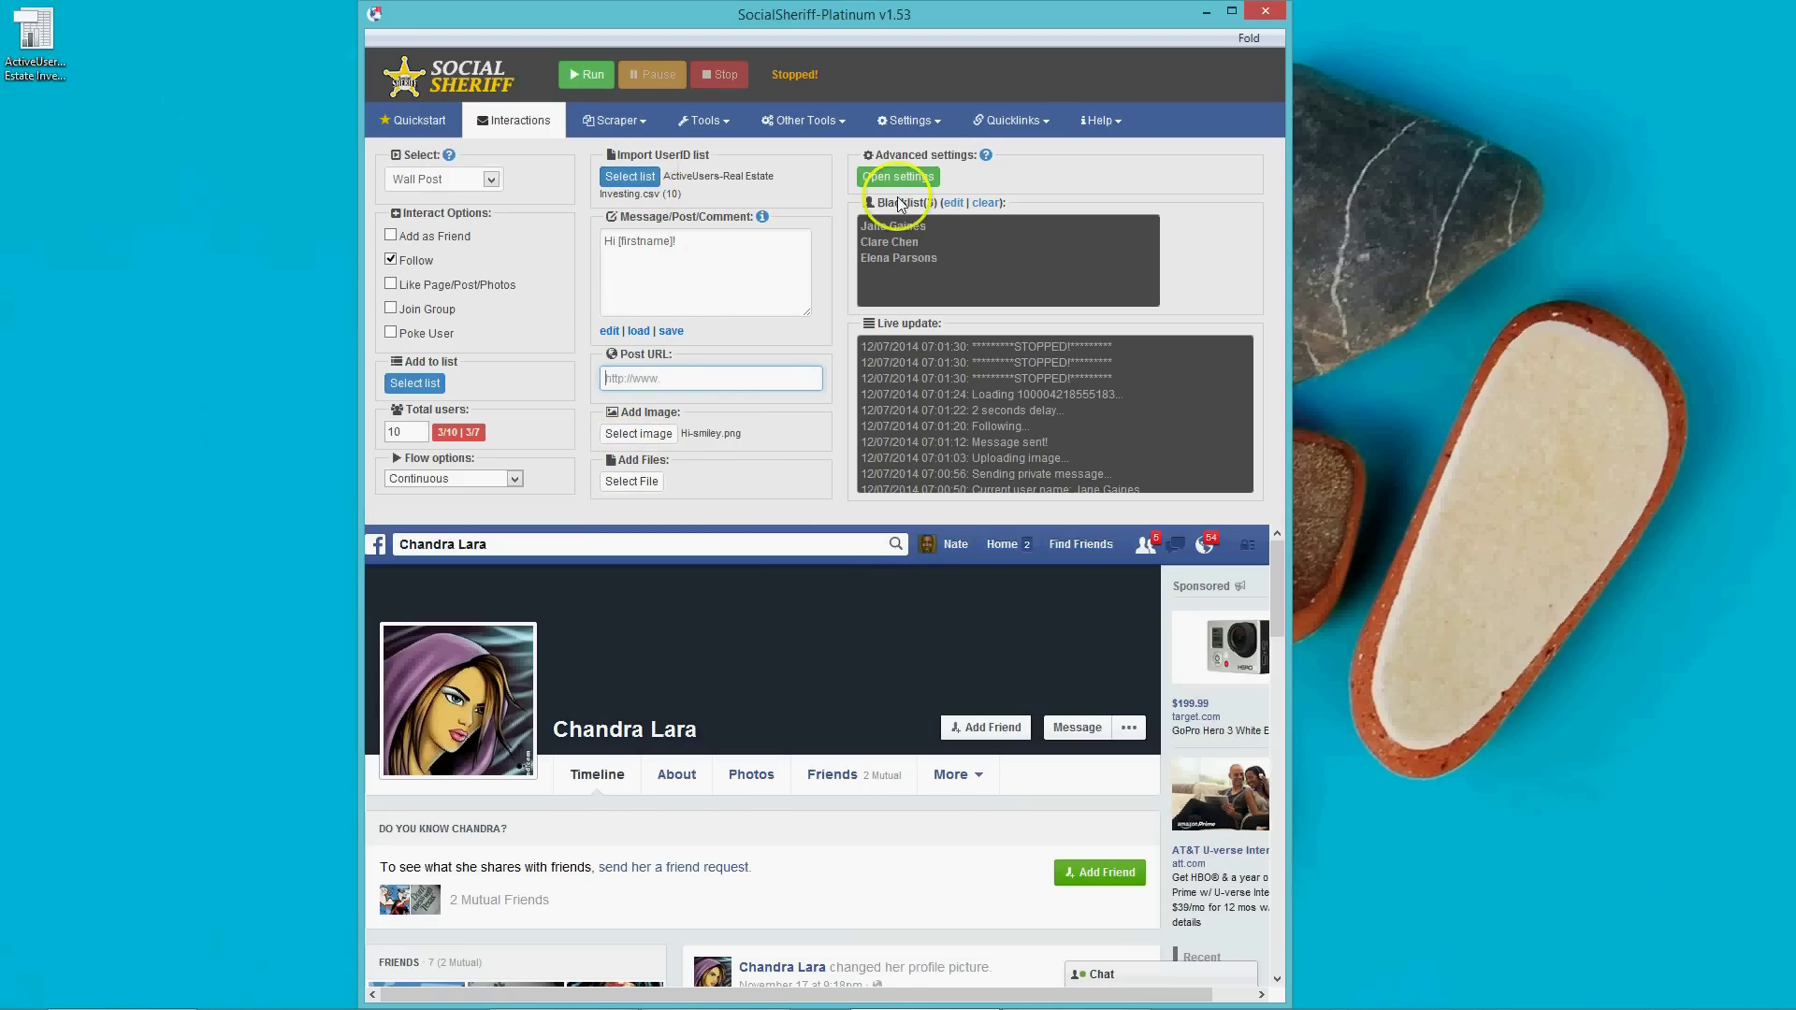
pyautogui.click(593, 75)
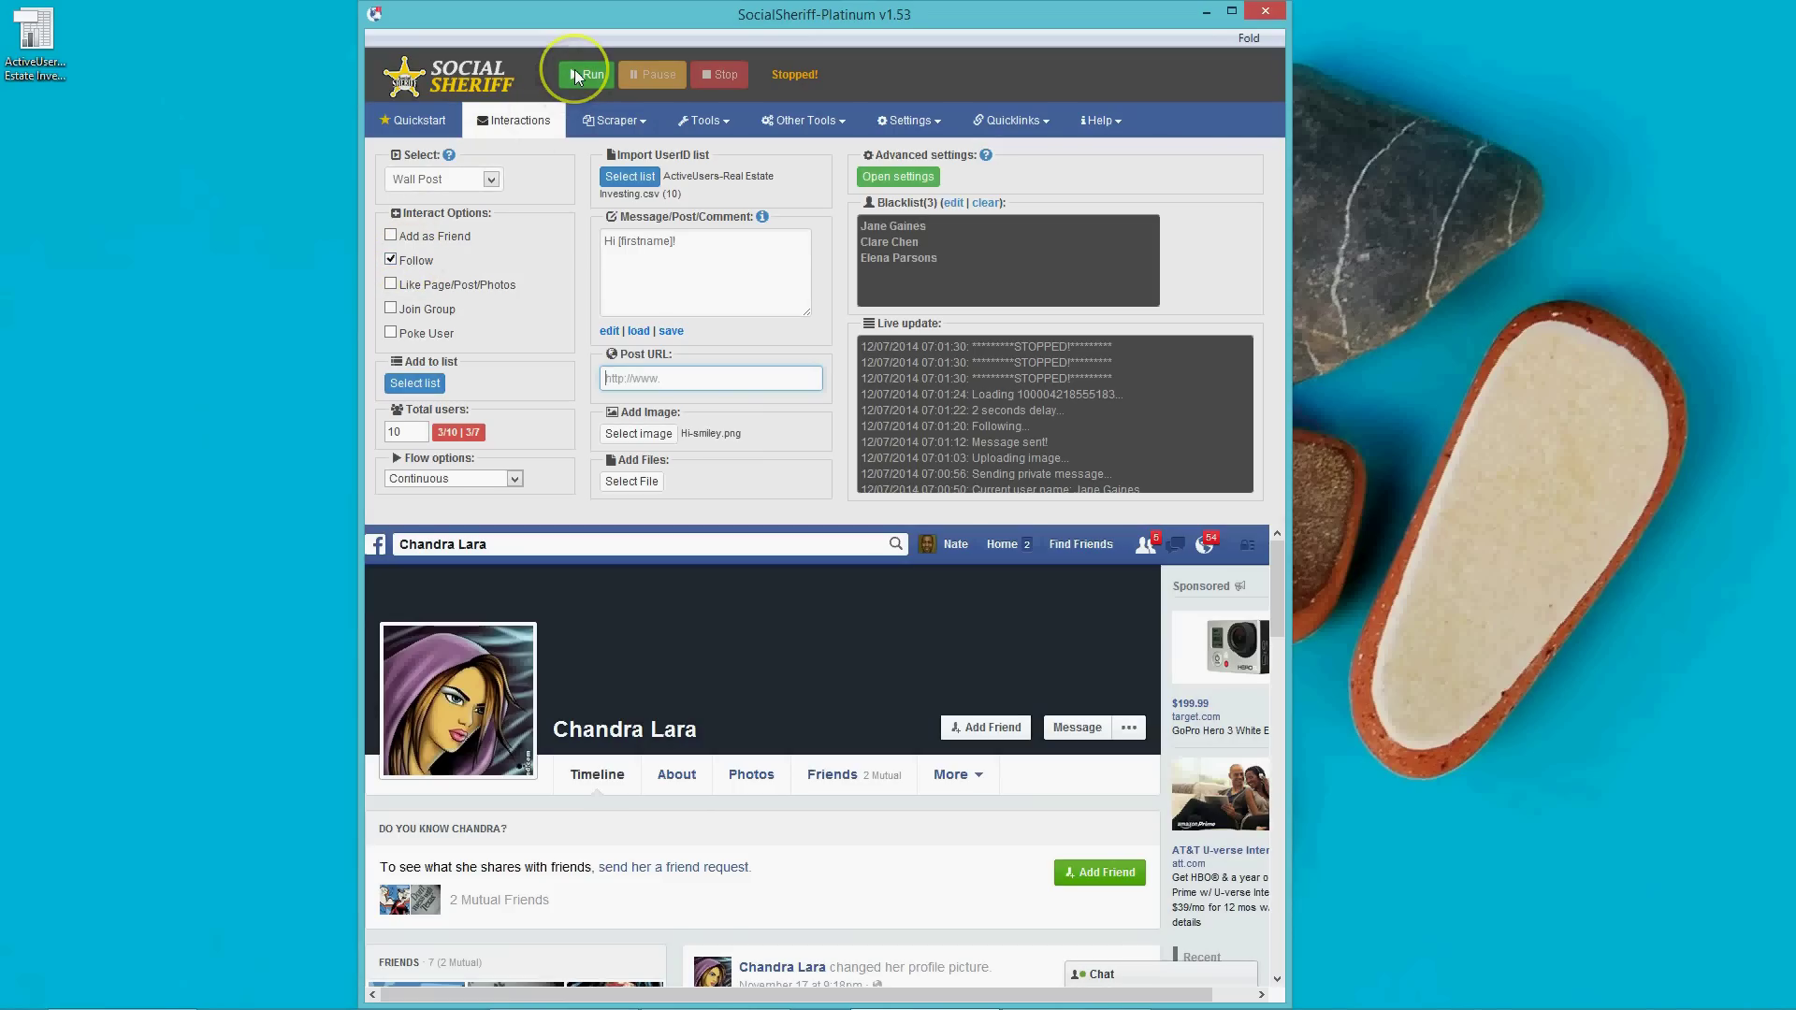
# Run the Wall Post interaction, closing chat windows, until it stops at 3 of 10 users.
pyautogui.click(575, 70)
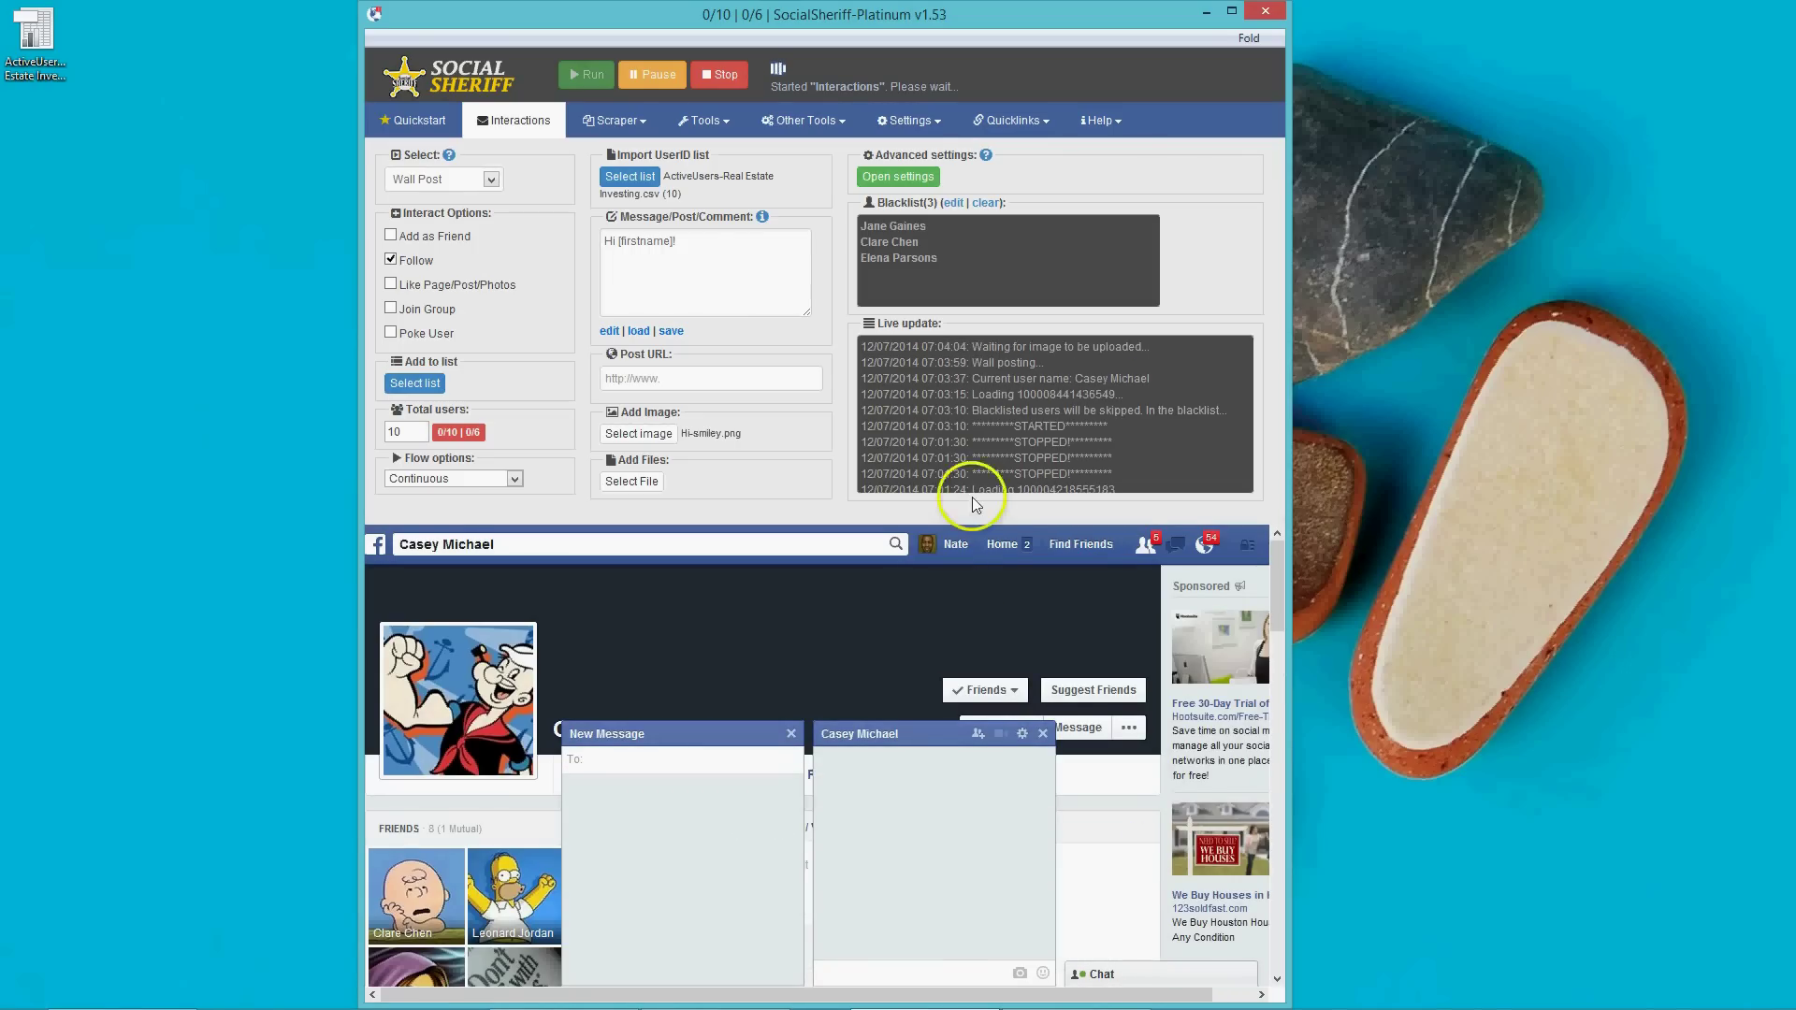
pyautogui.click(1045, 734)
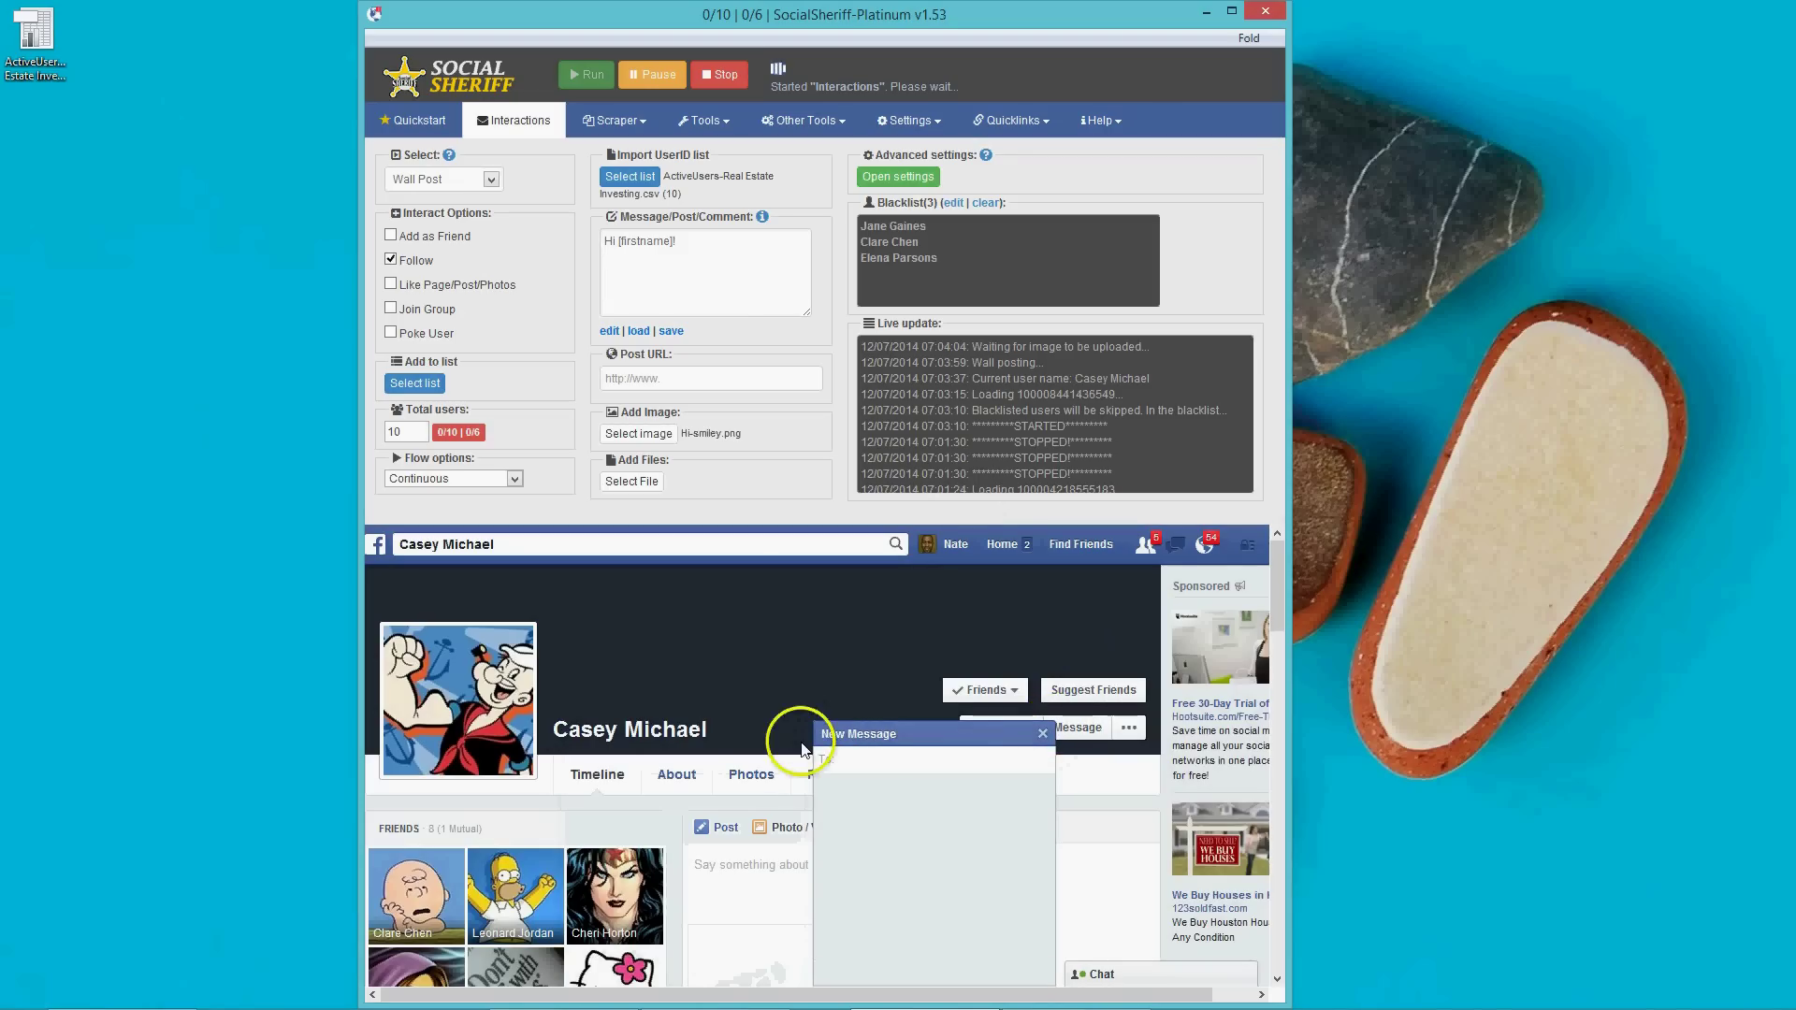
pyautogui.click(1043, 735)
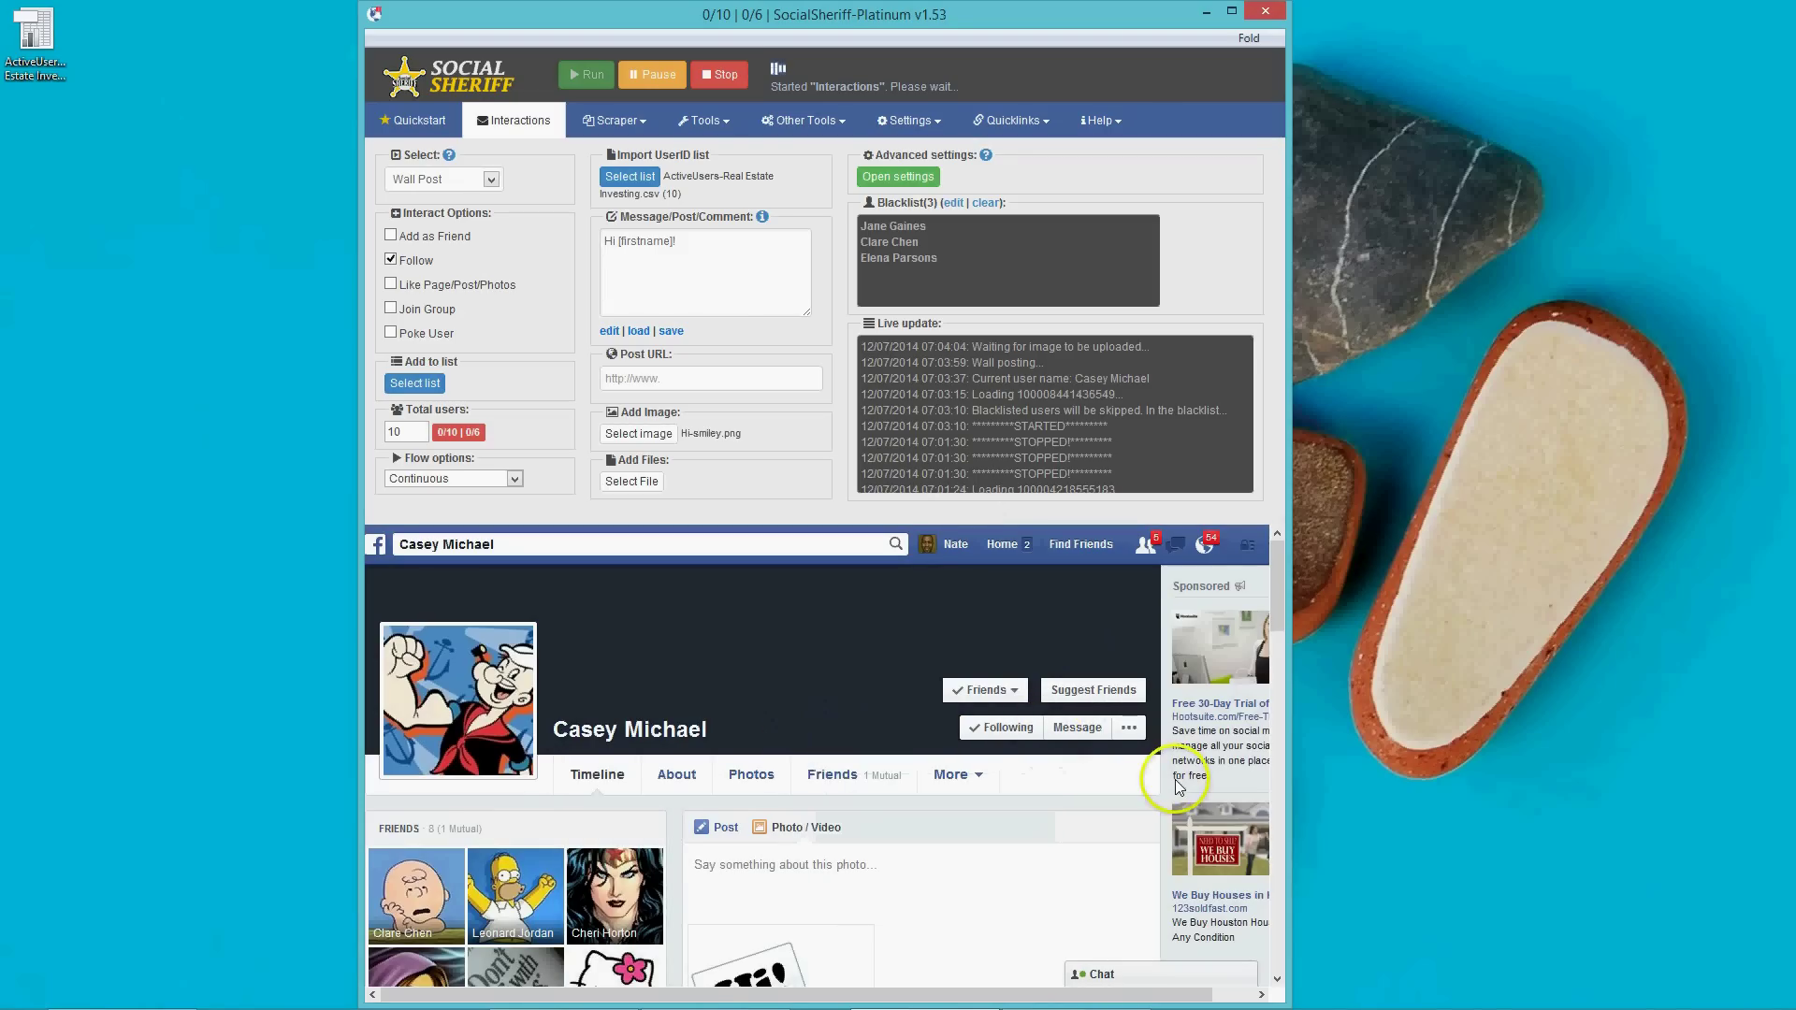
pyautogui.scroll(-2, 1171, 823)
pyautogui.scroll(-1, 1172, 823)
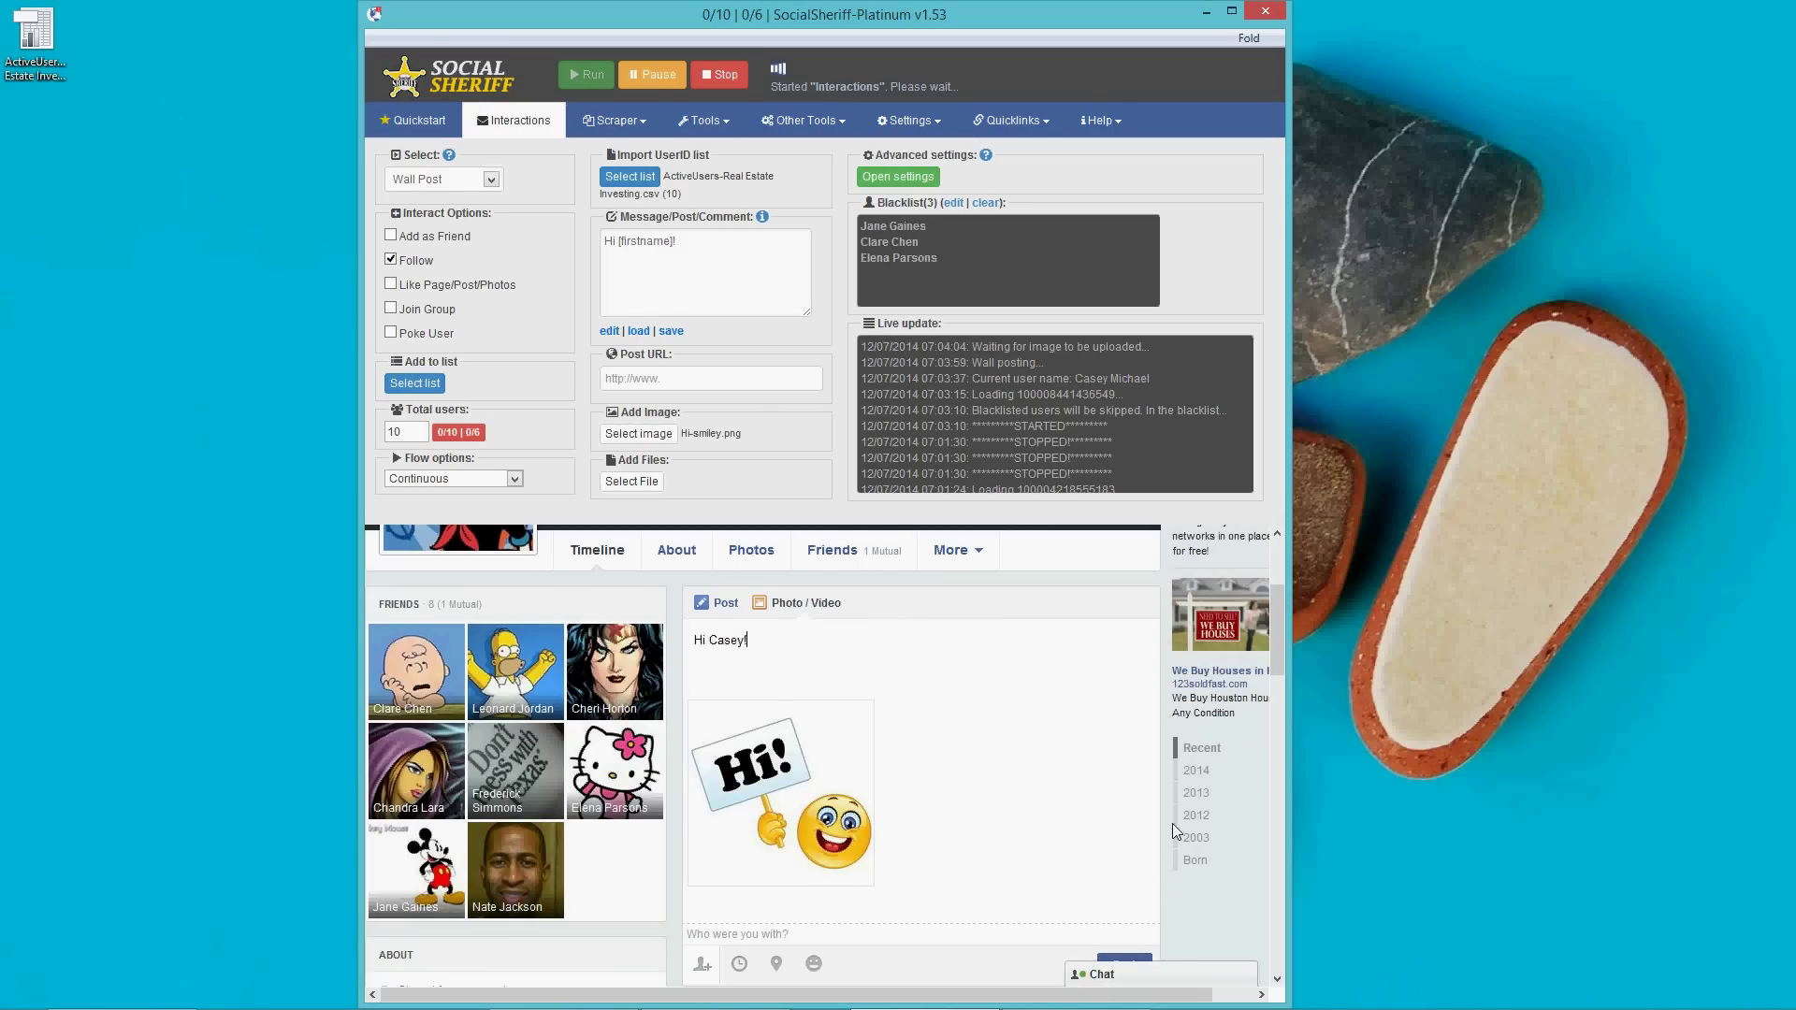
pyautogui.scroll(2, 484, 638)
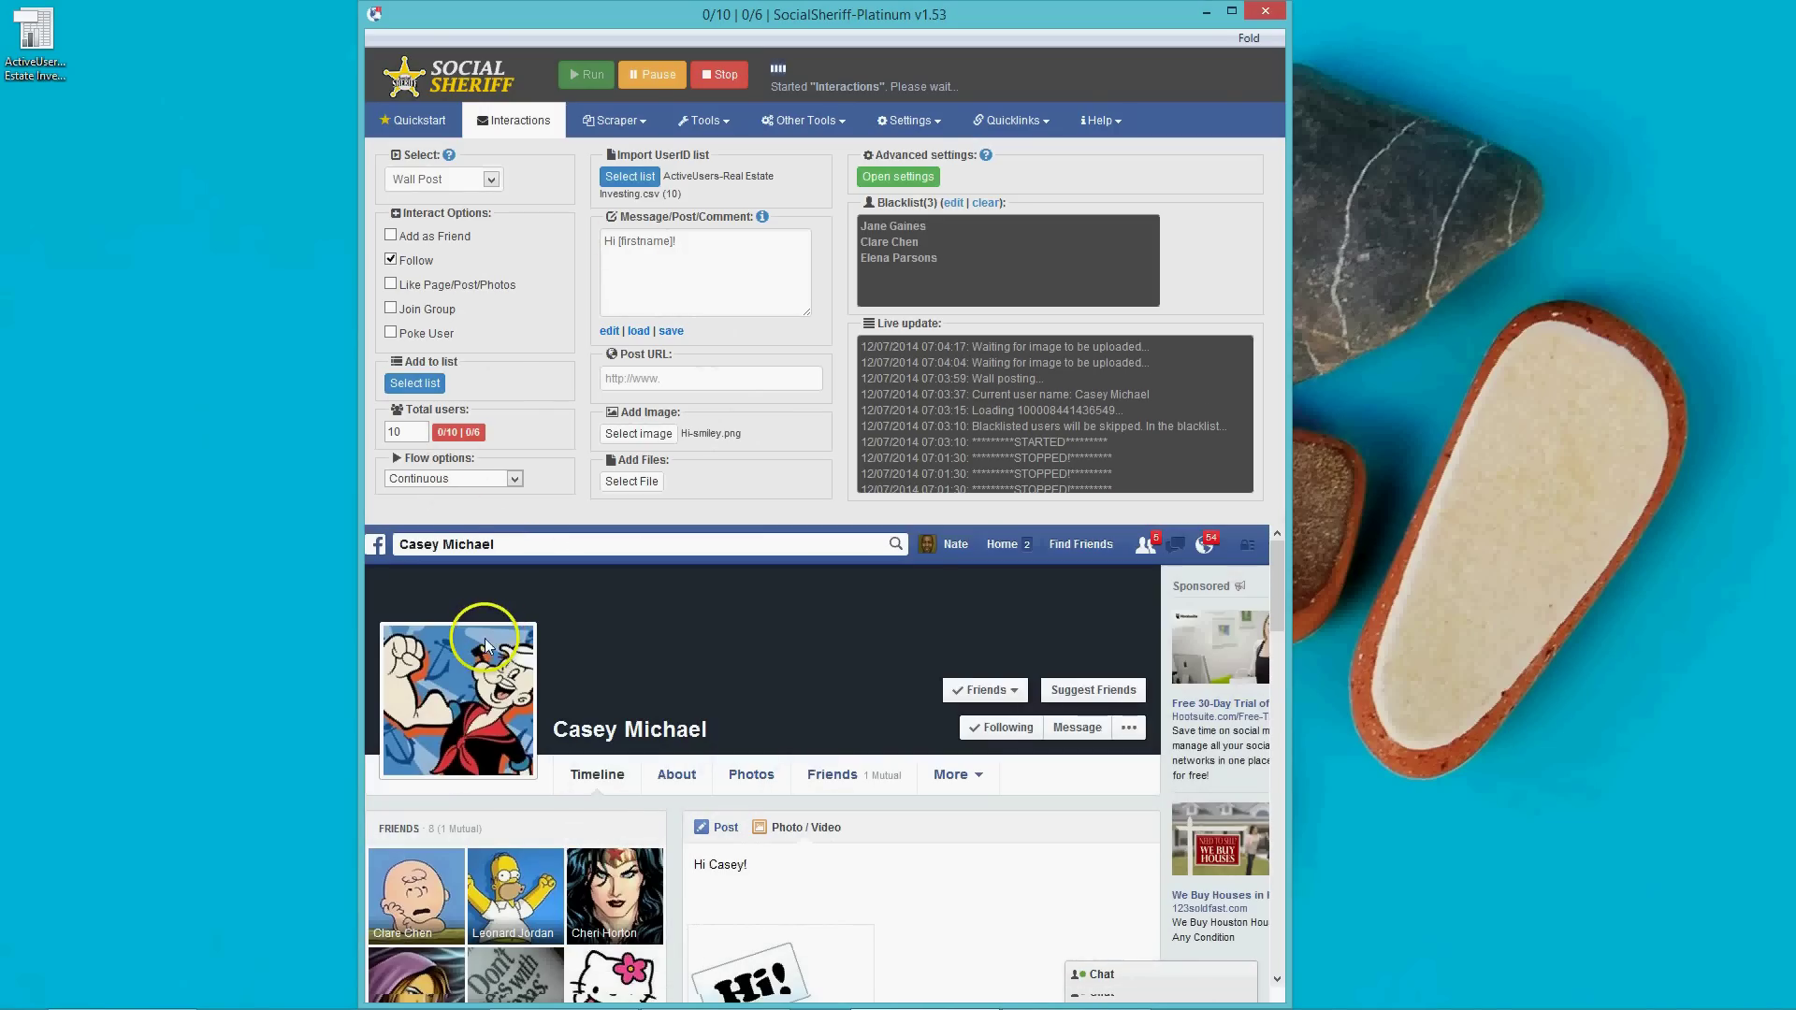
pyautogui.scroll(-1, 1099, 562)
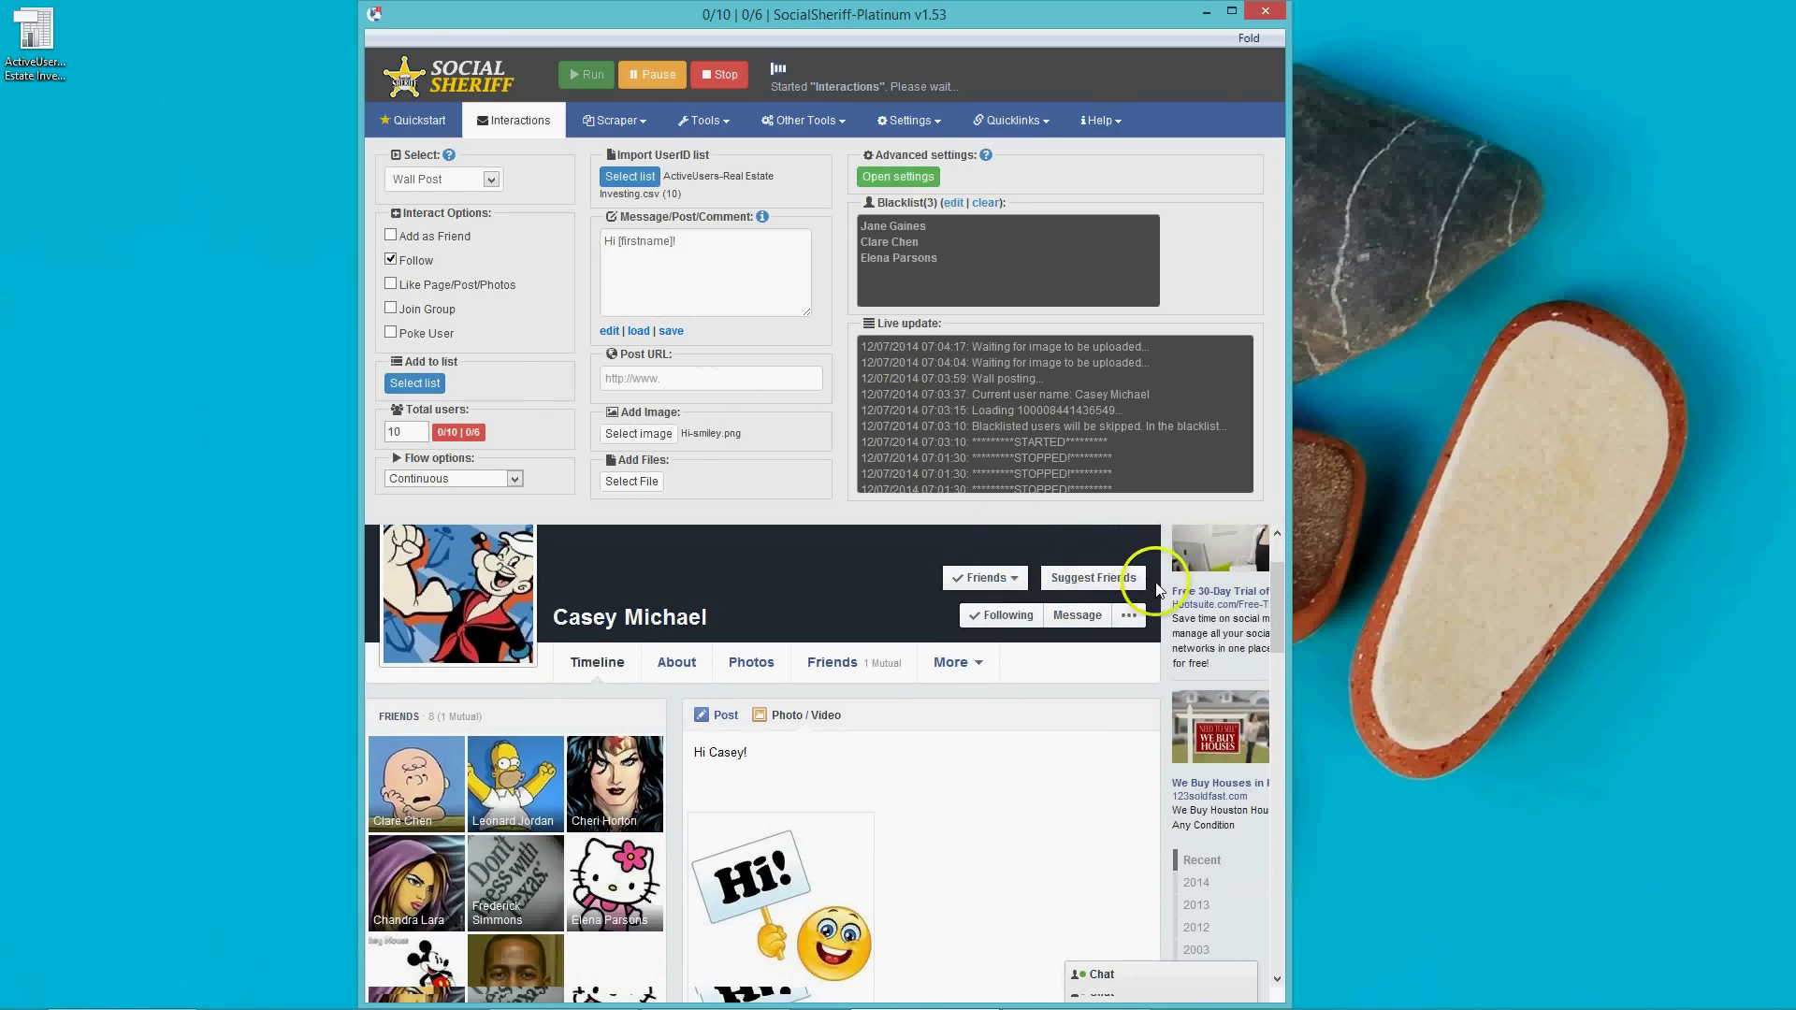
pyautogui.scroll(-2, 1154, 582)
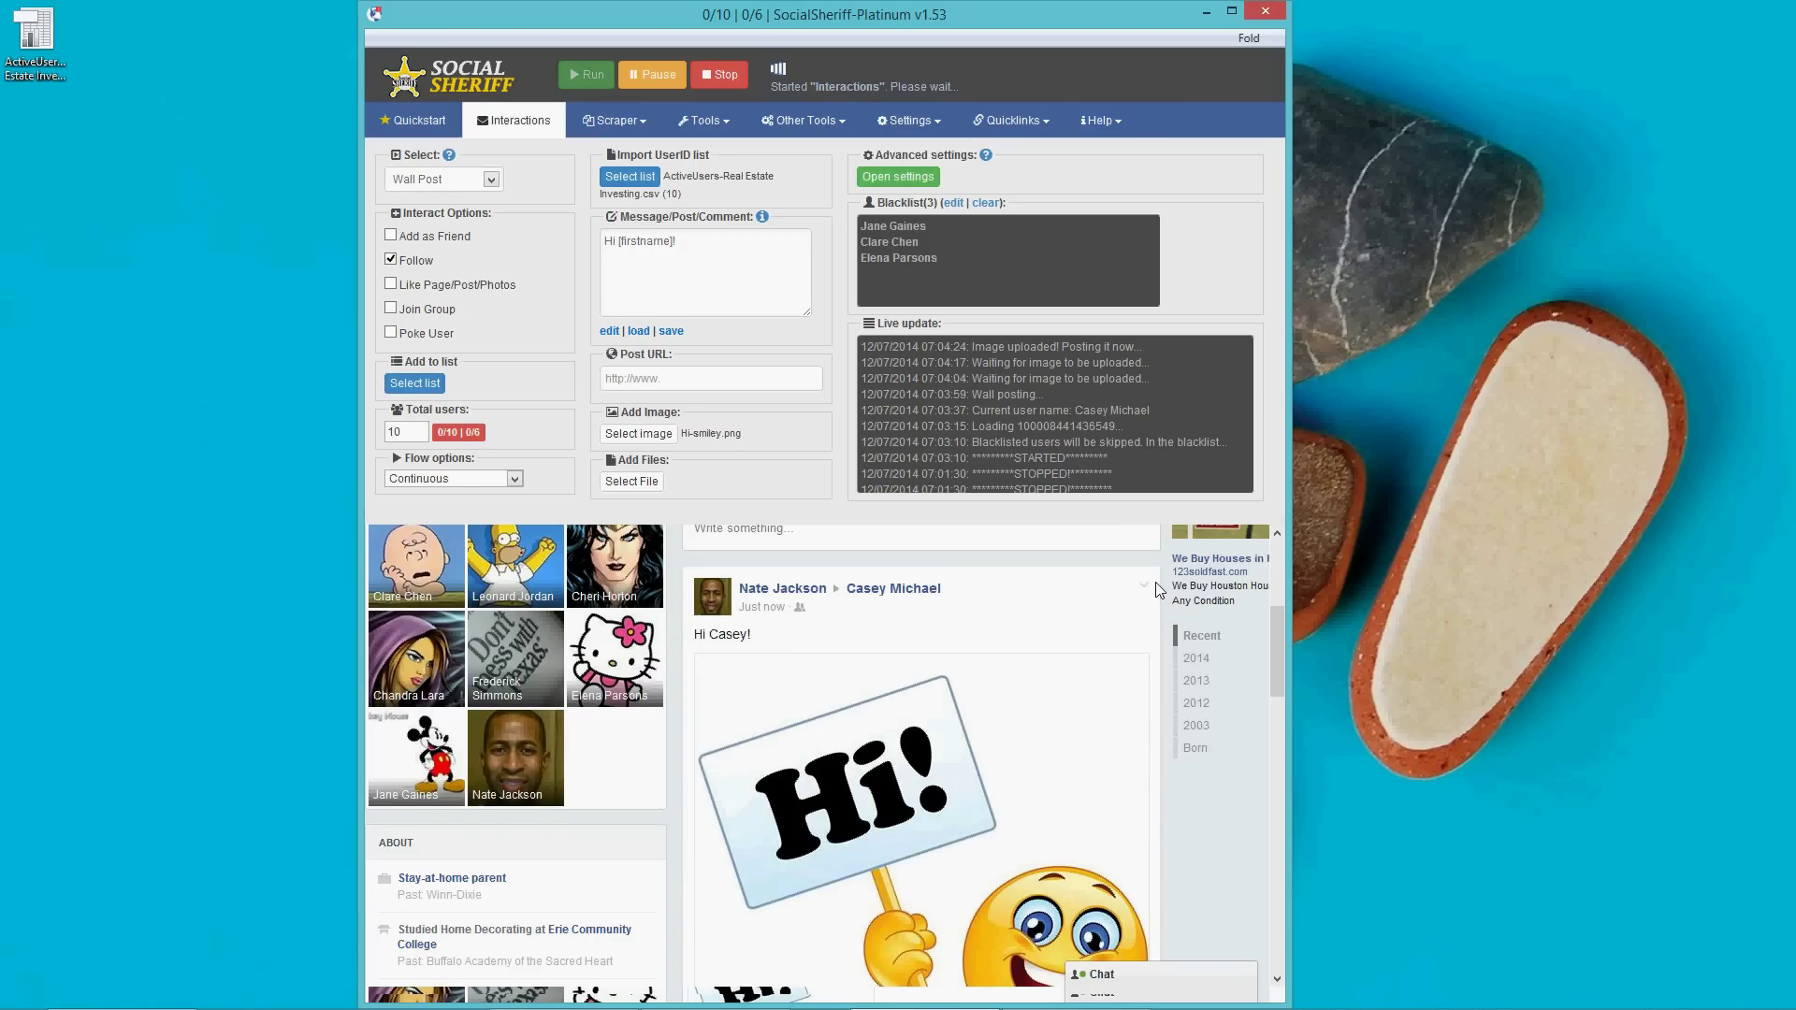
pyautogui.scroll(-4, 1157, 589)
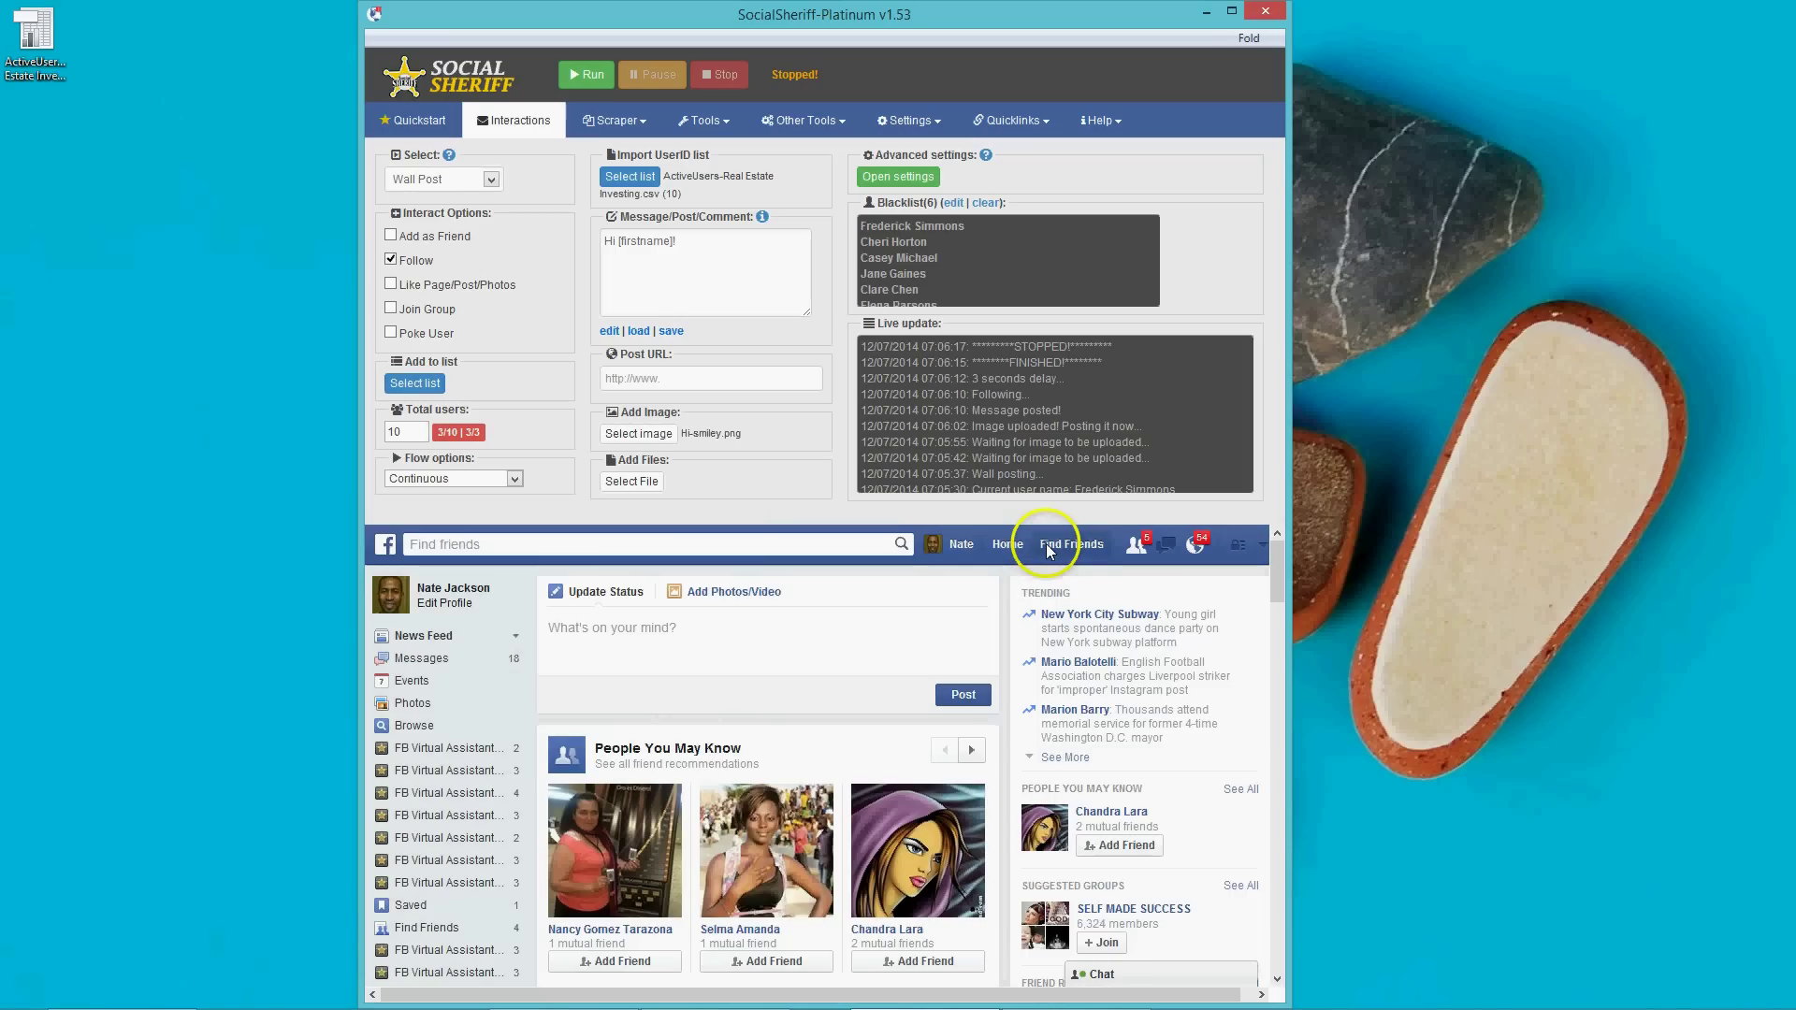
pyautogui.click(948, 545)
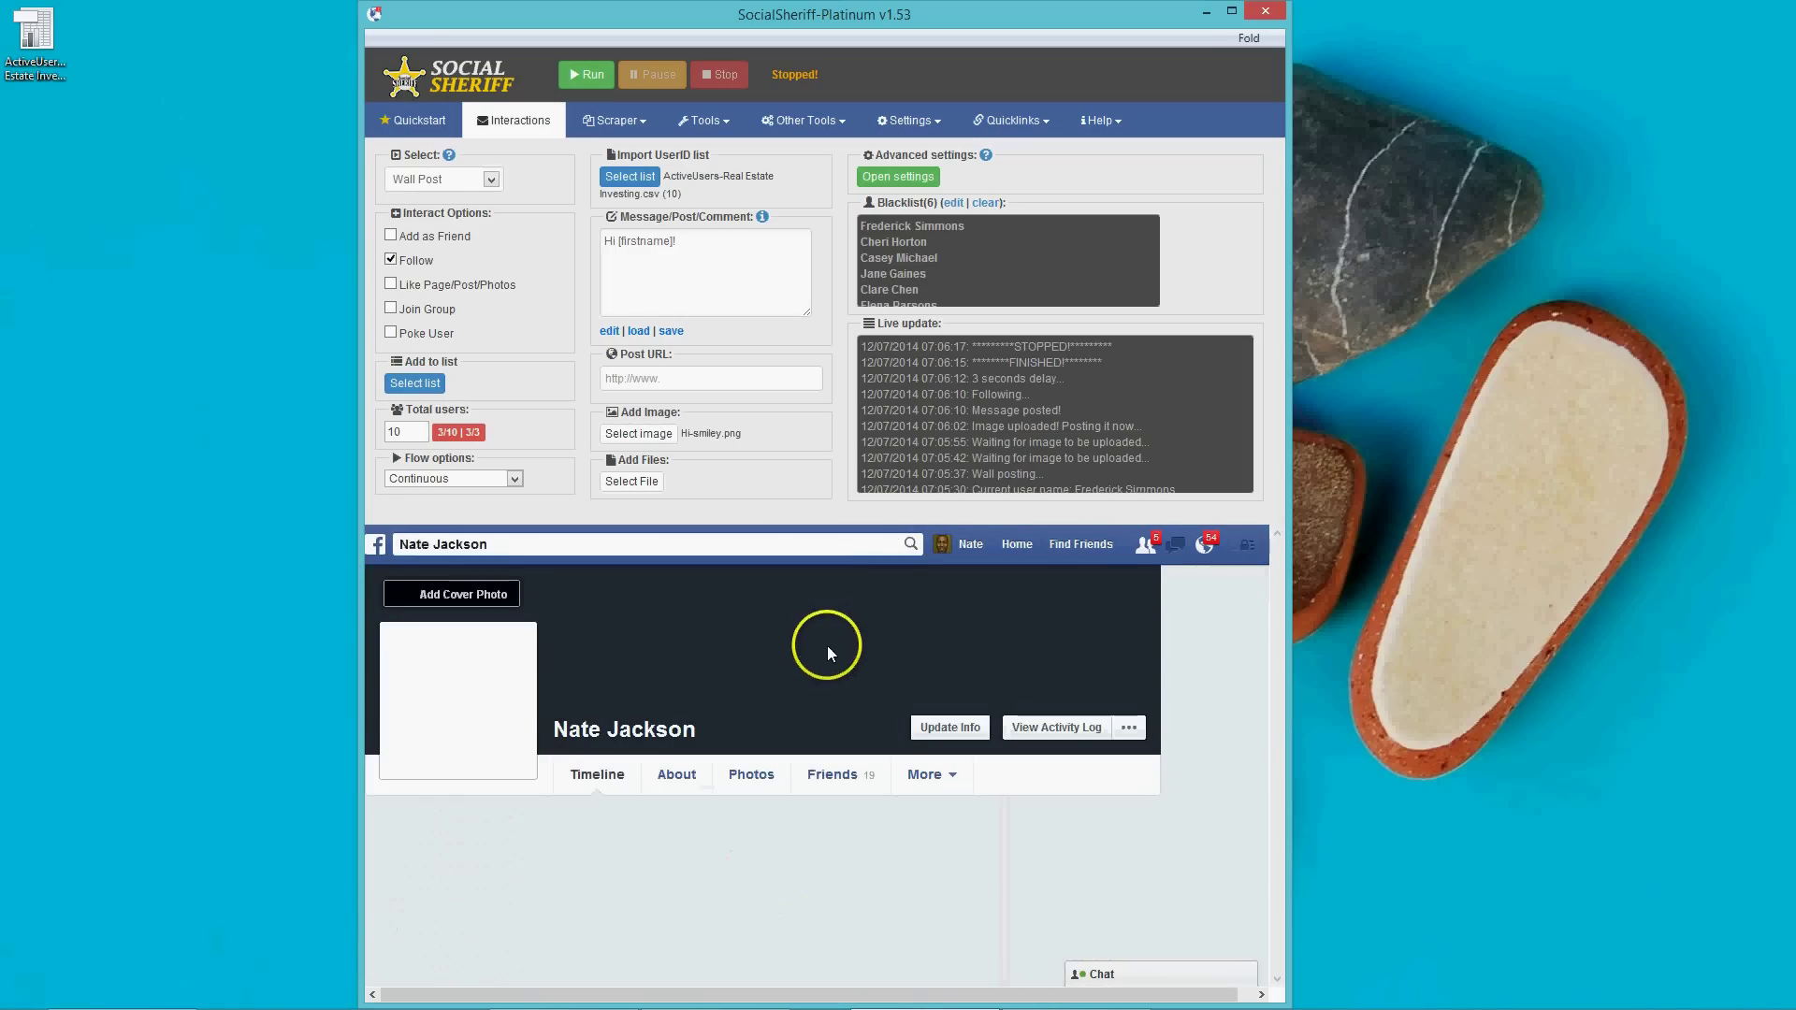
pyautogui.scroll(-5, 776, 674)
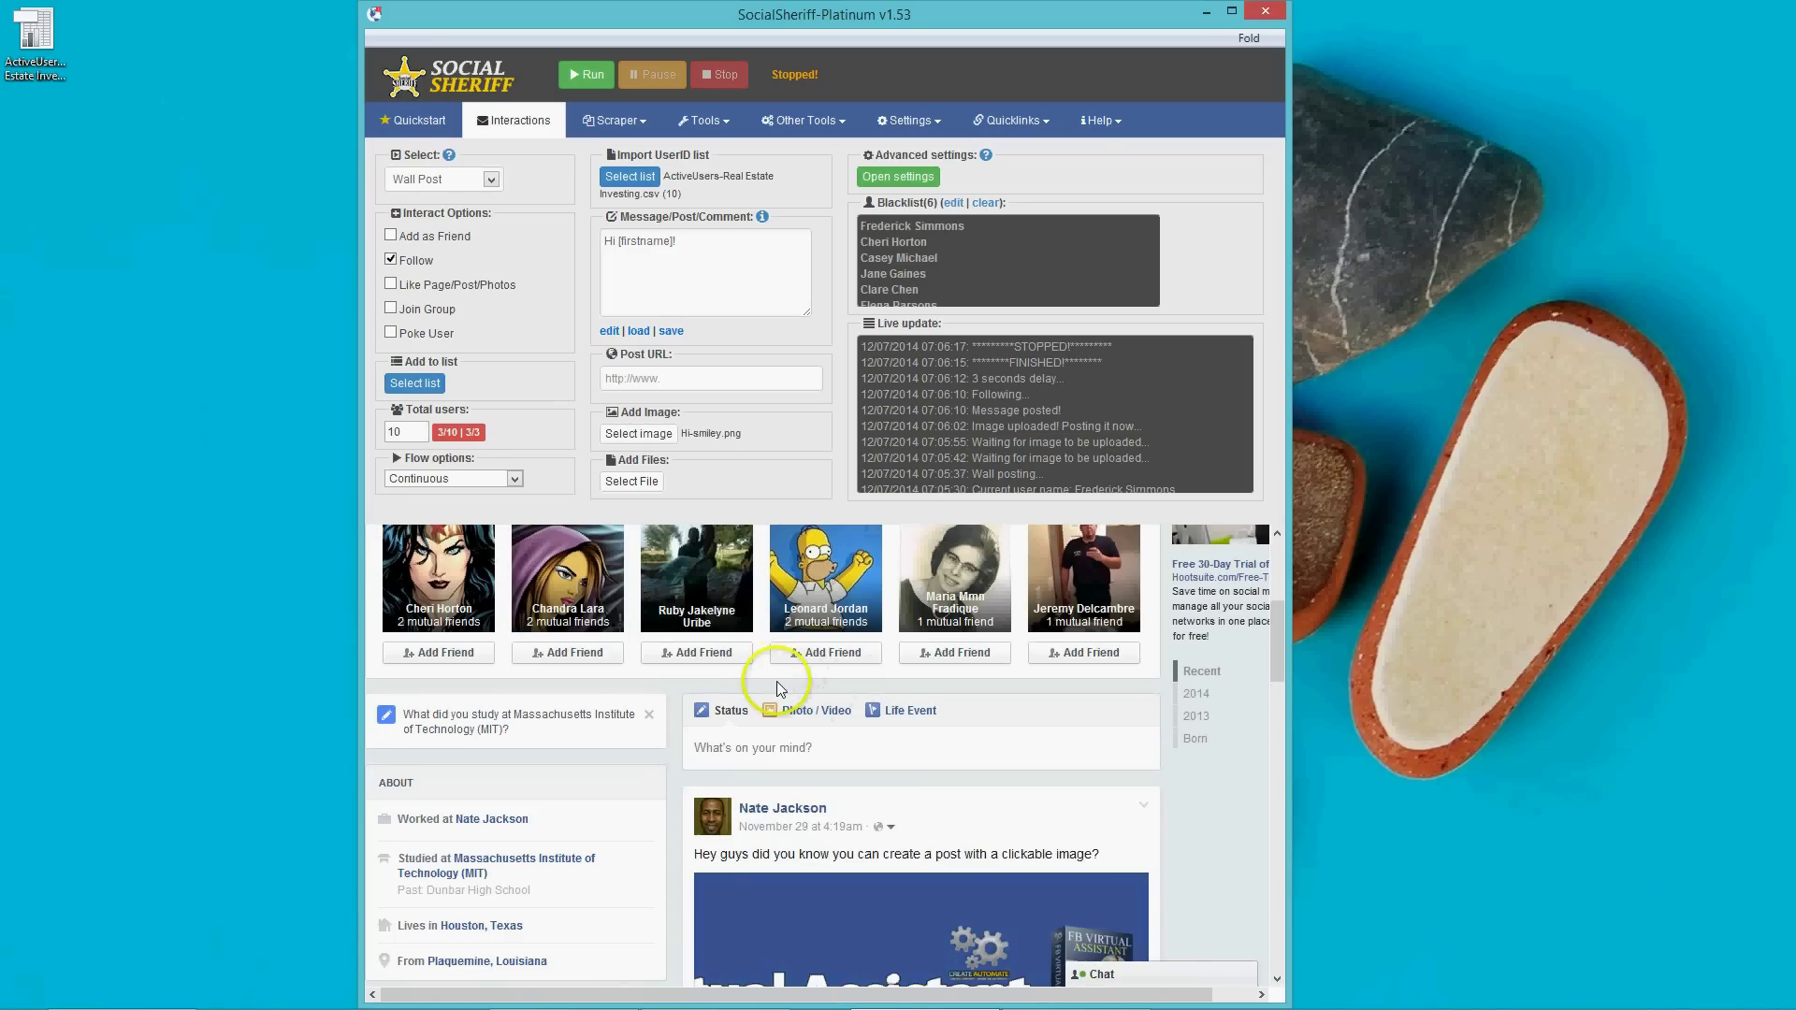
pyautogui.scroll(1, 779, 681)
pyautogui.scroll(1, 778, 688)
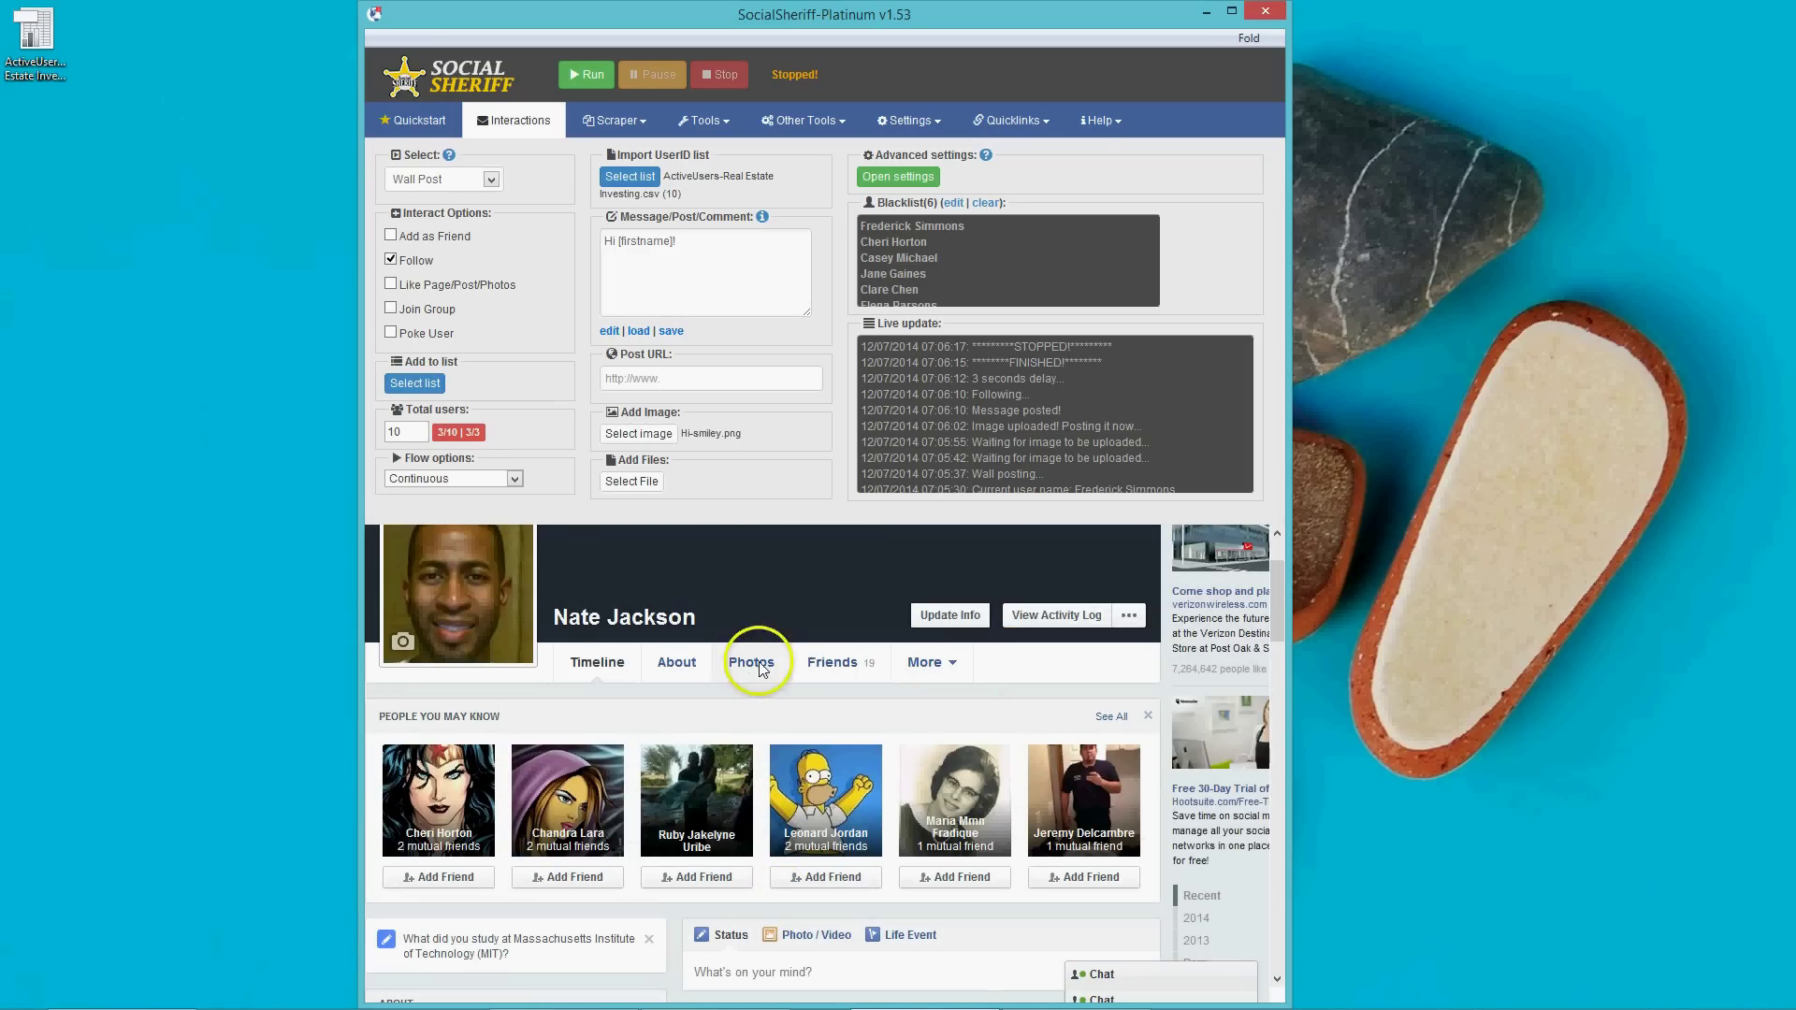
pyautogui.scroll(1, 823, 666)
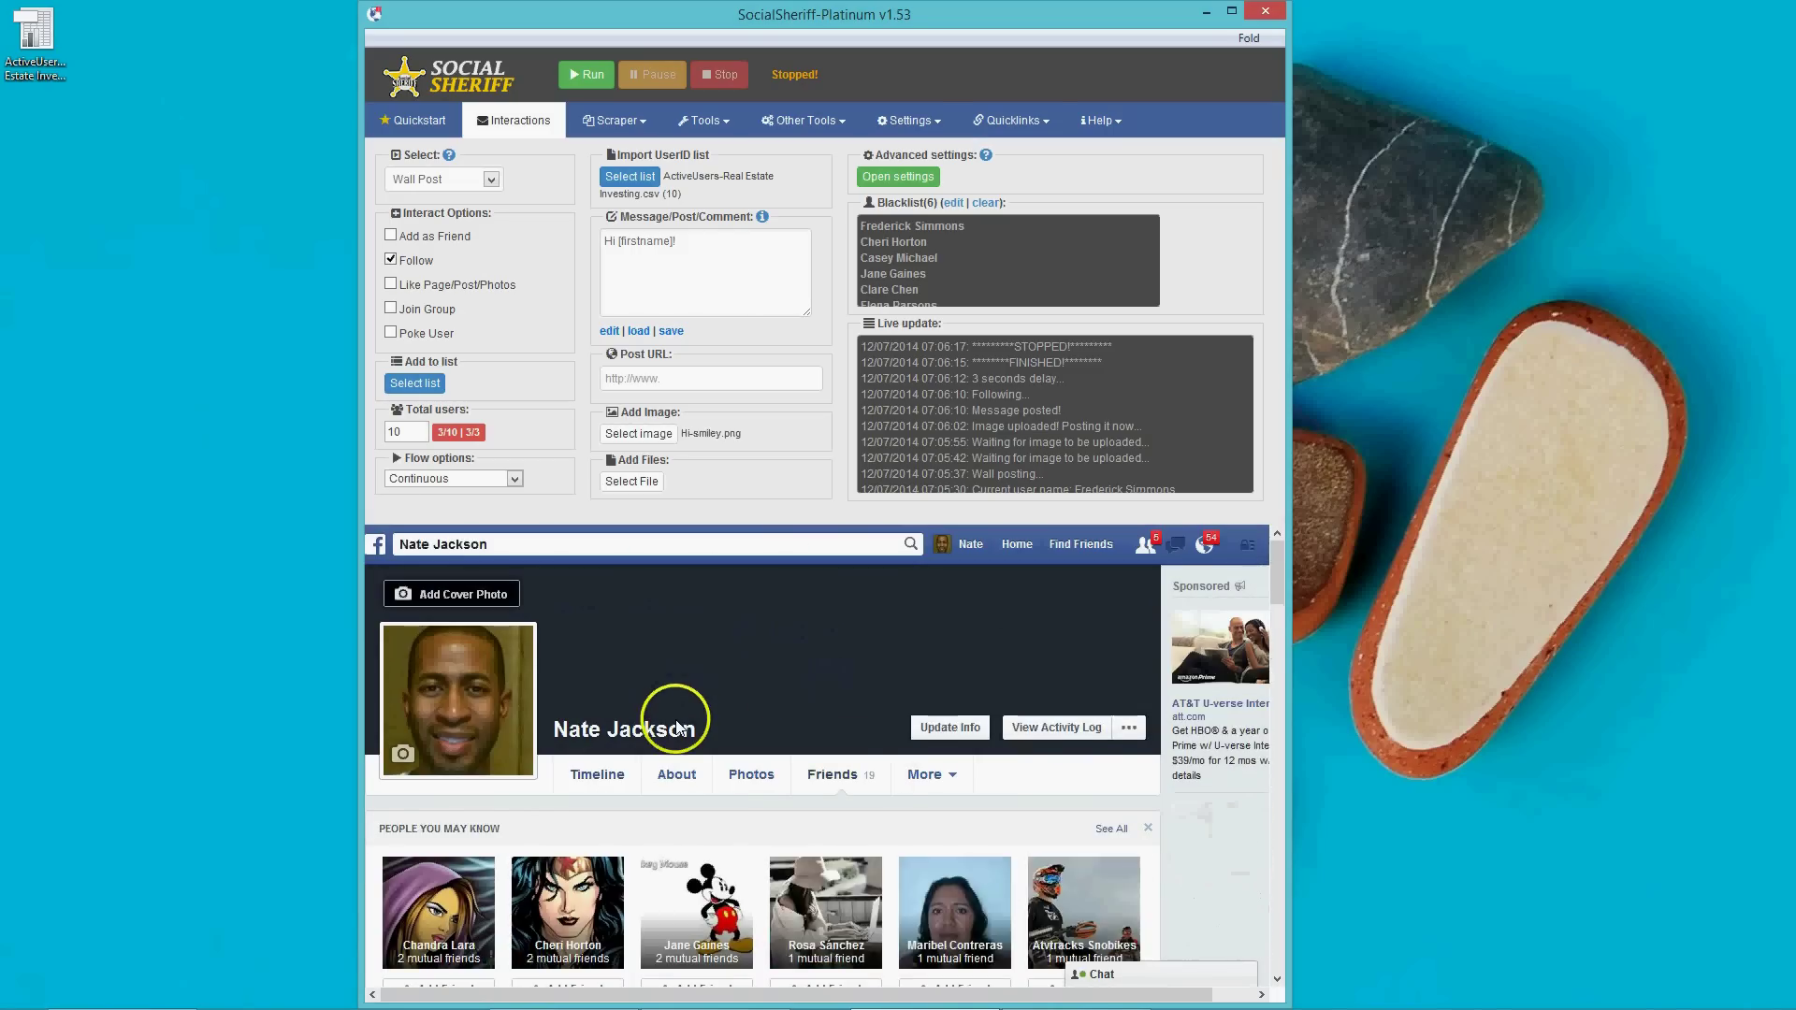
pyautogui.scroll(-2, 683, 711)
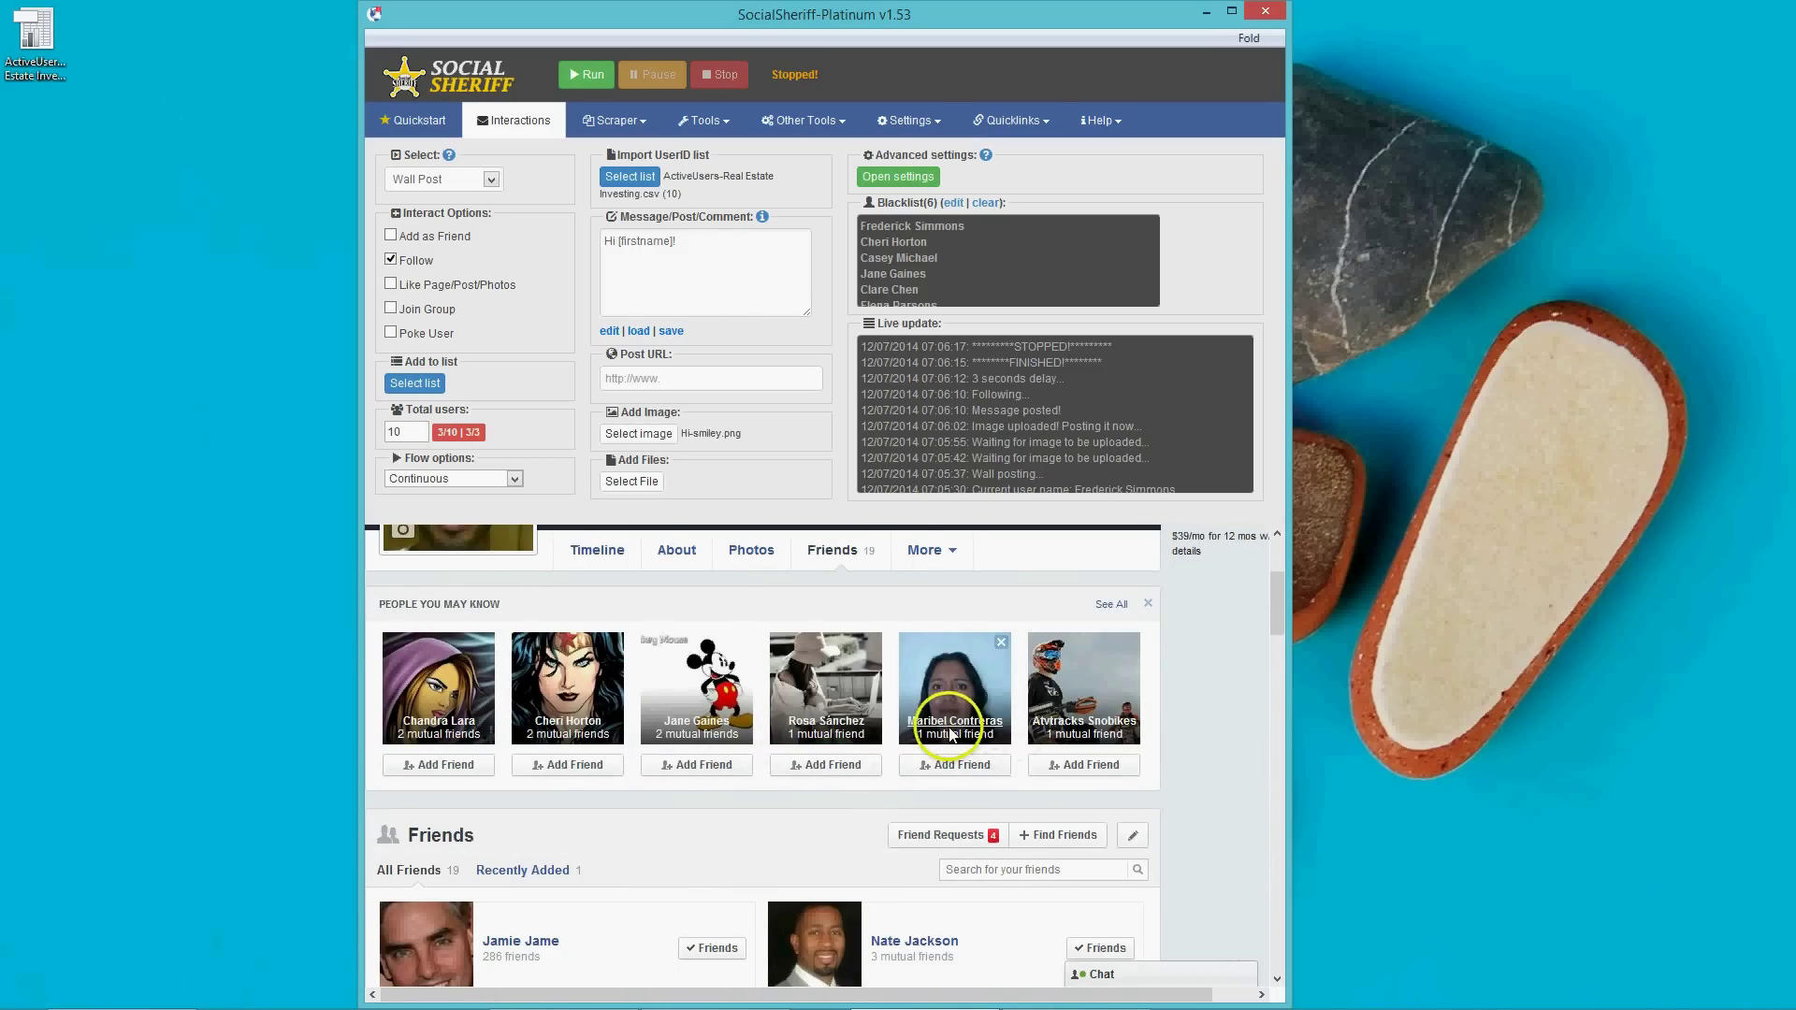
pyautogui.scroll(-4, 964, 734)
pyautogui.scroll(-5, 950, 732)
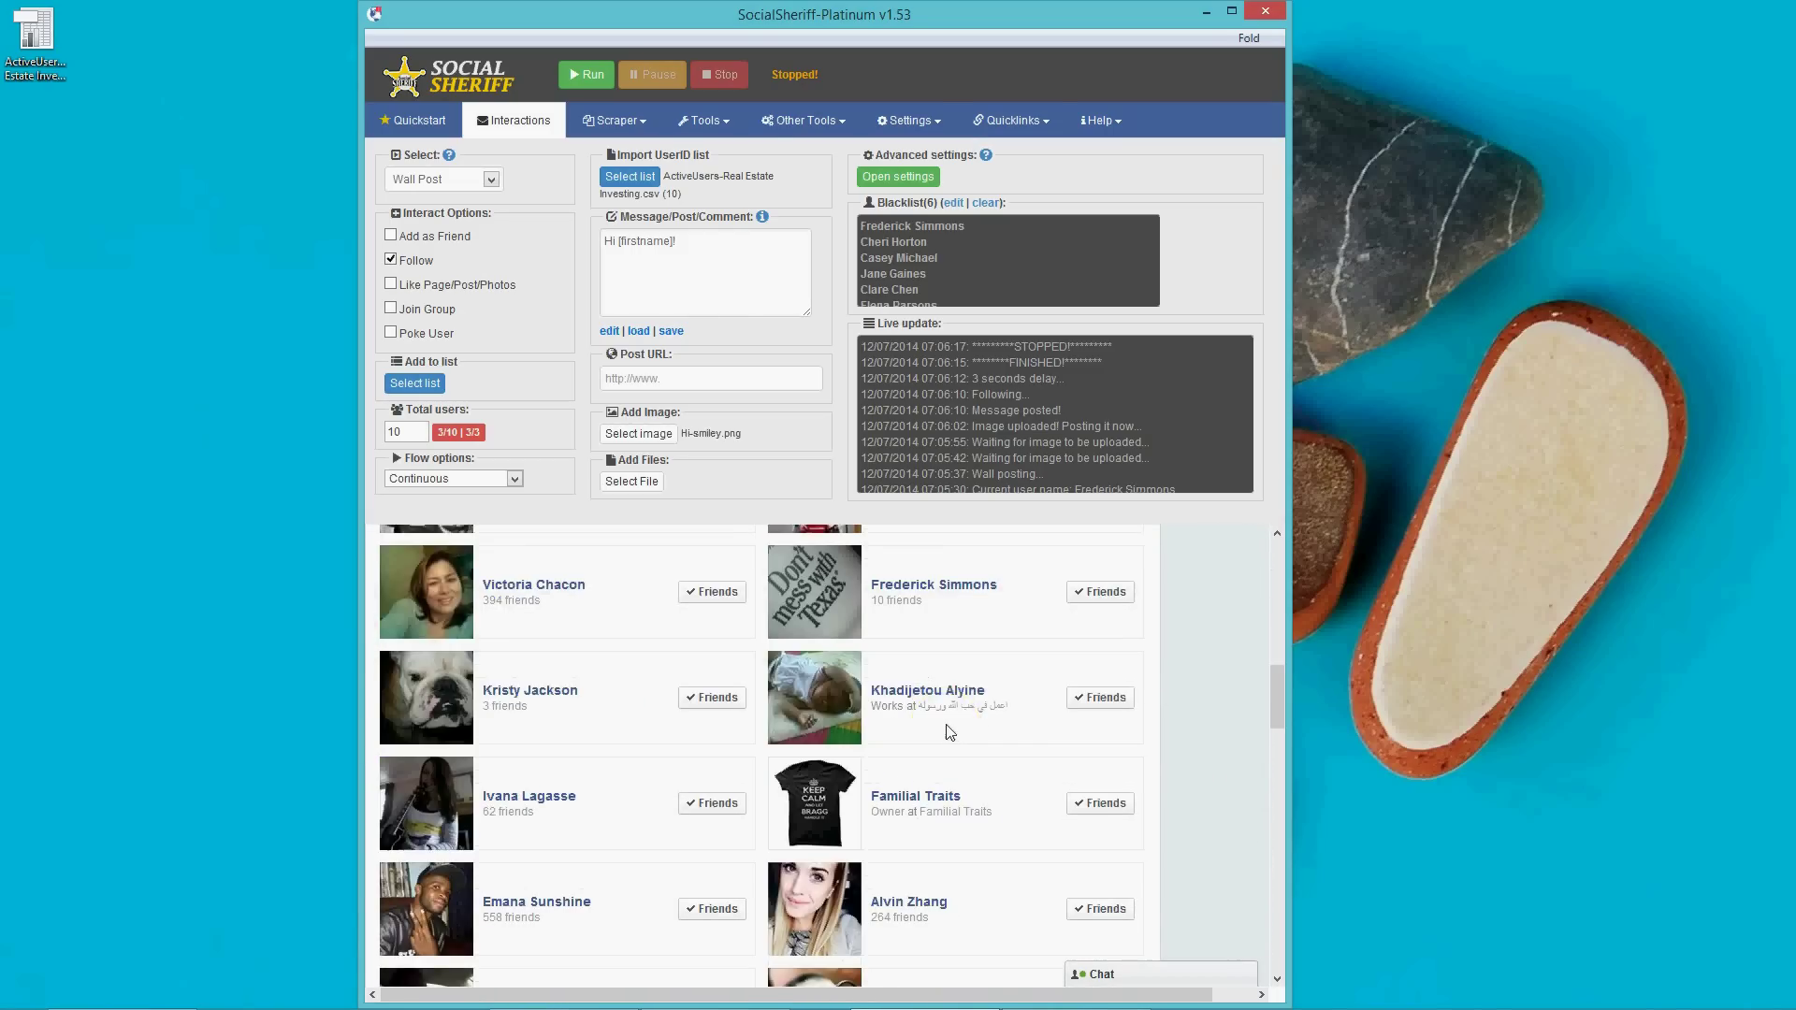
pyautogui.scroll(4, 951, 732)
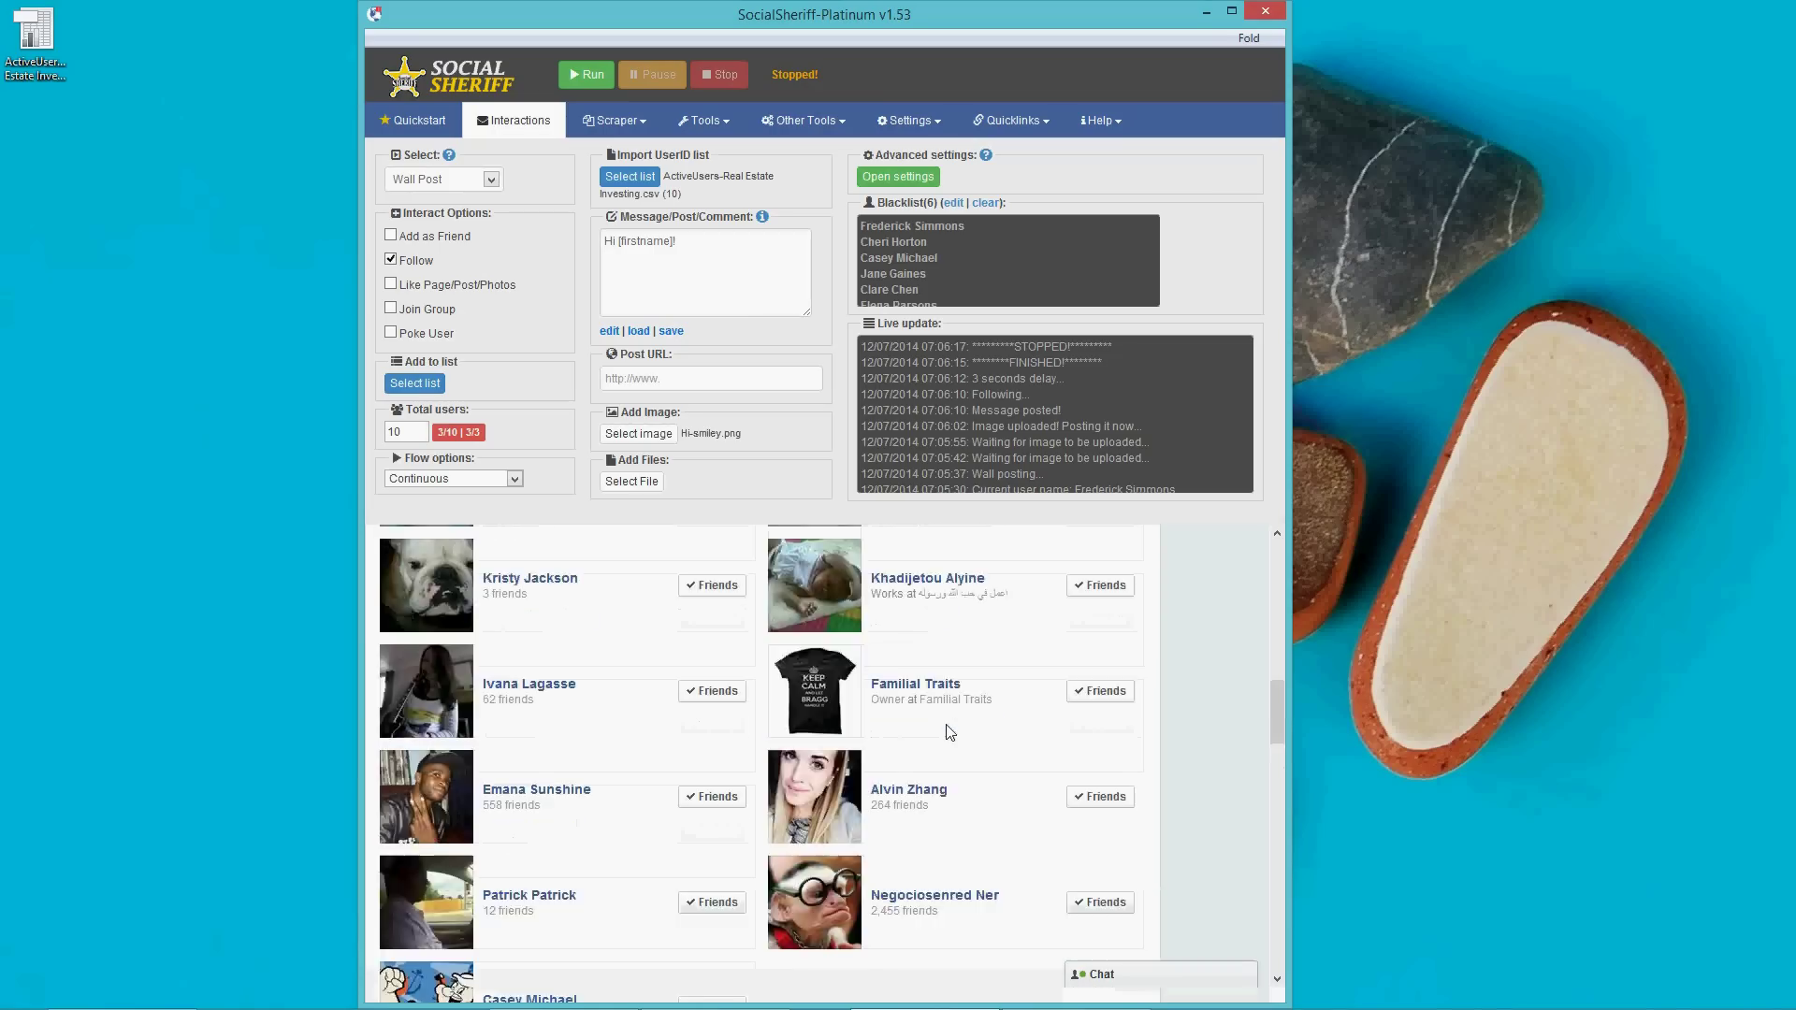
pyautogui.click(926, 700)
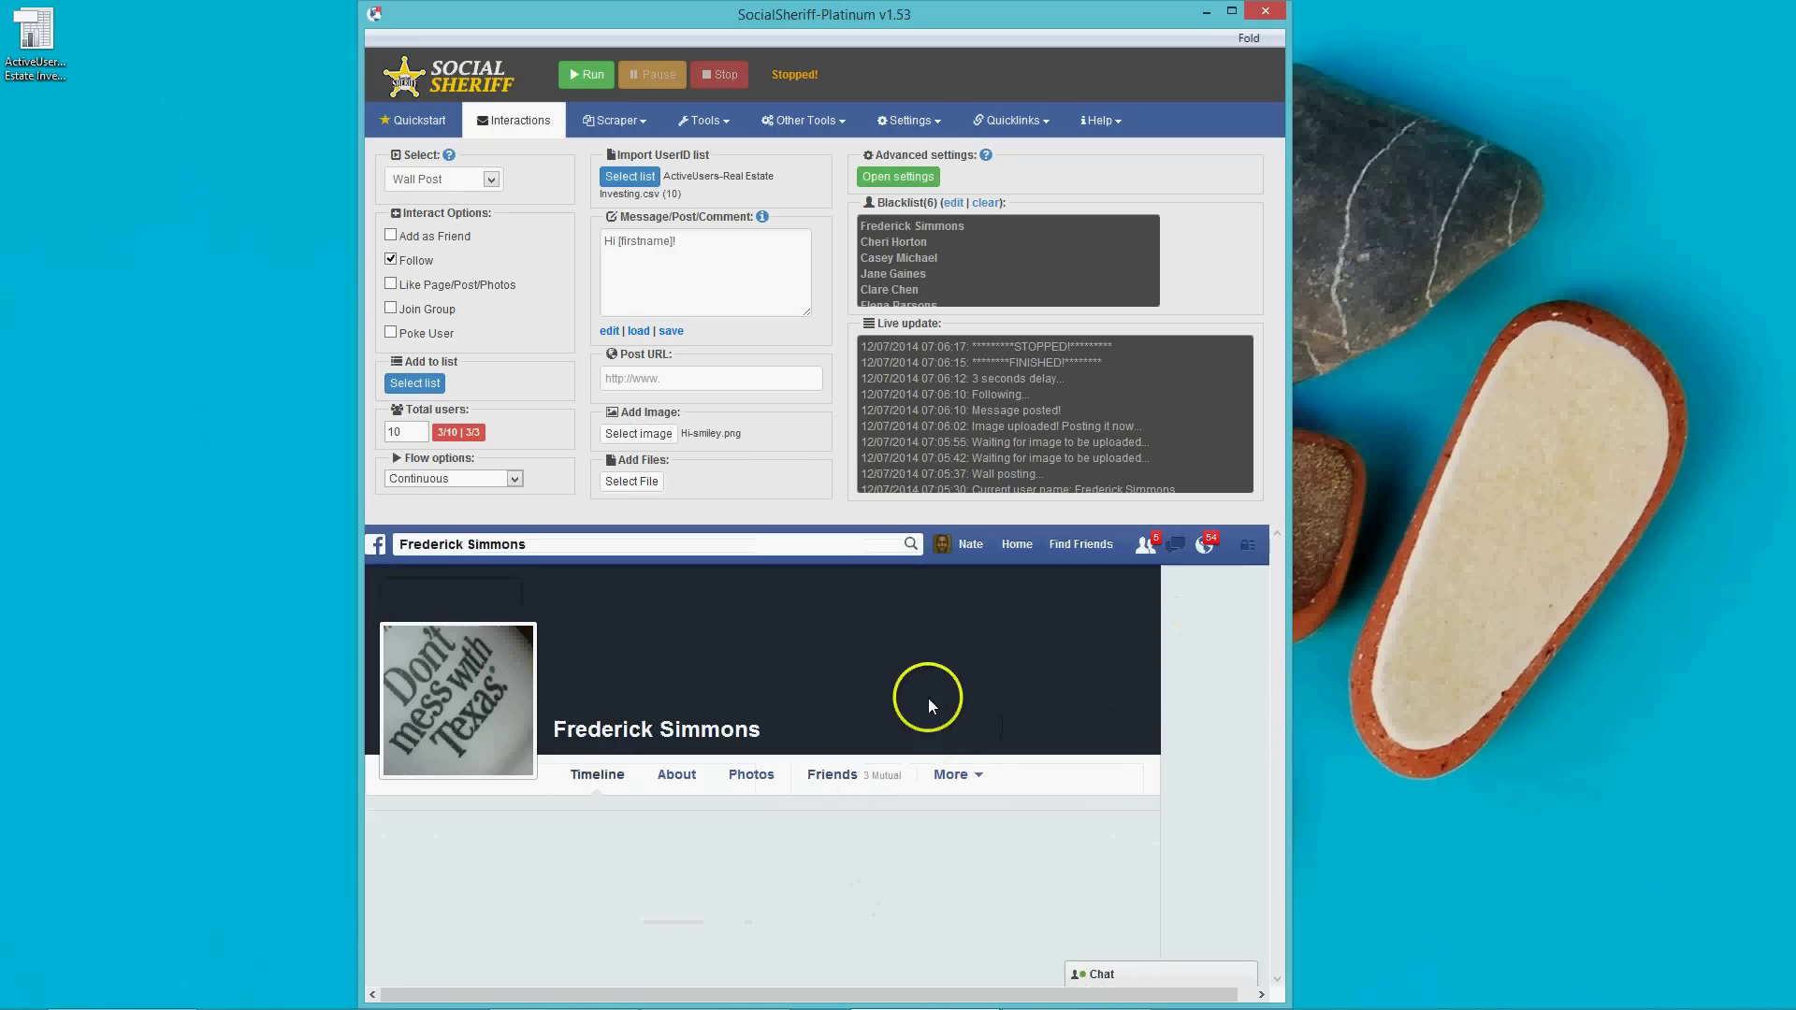
pyautogui.scroll(-4, 945, 739)
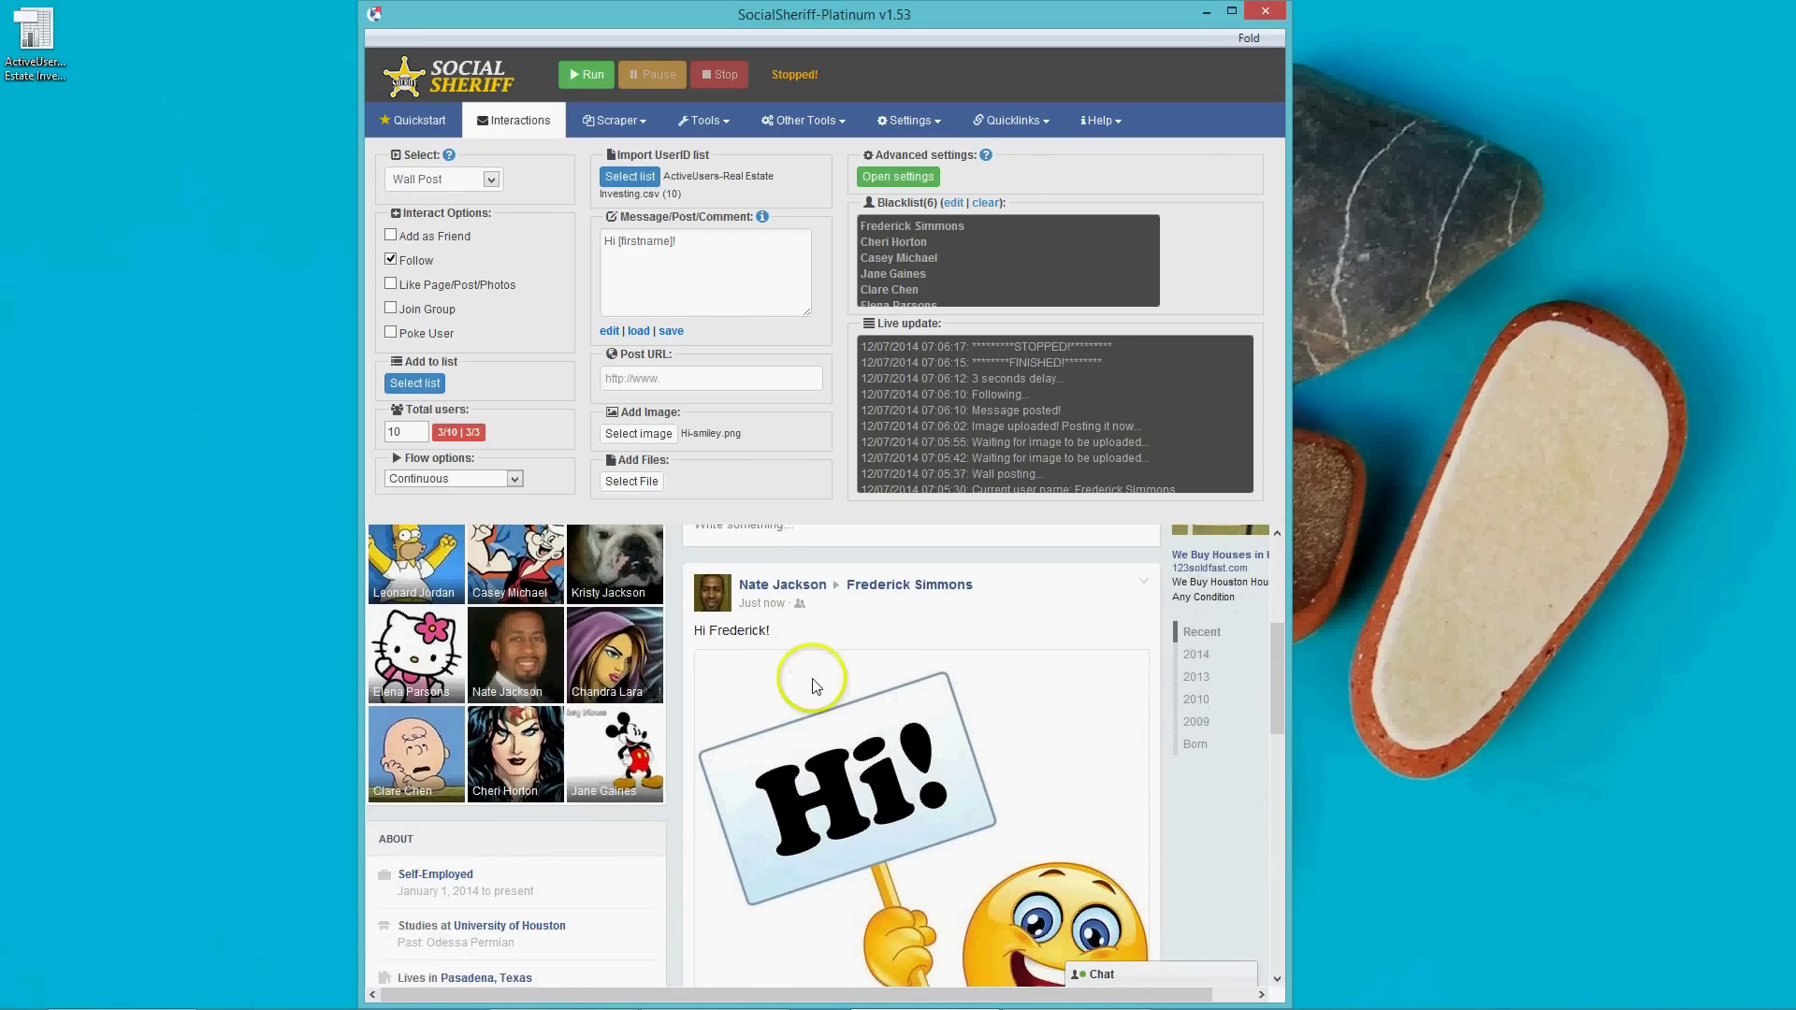
pyautogui.scroll(-3, 842, 678)
pyautogui.scroll(3, 923, 687)
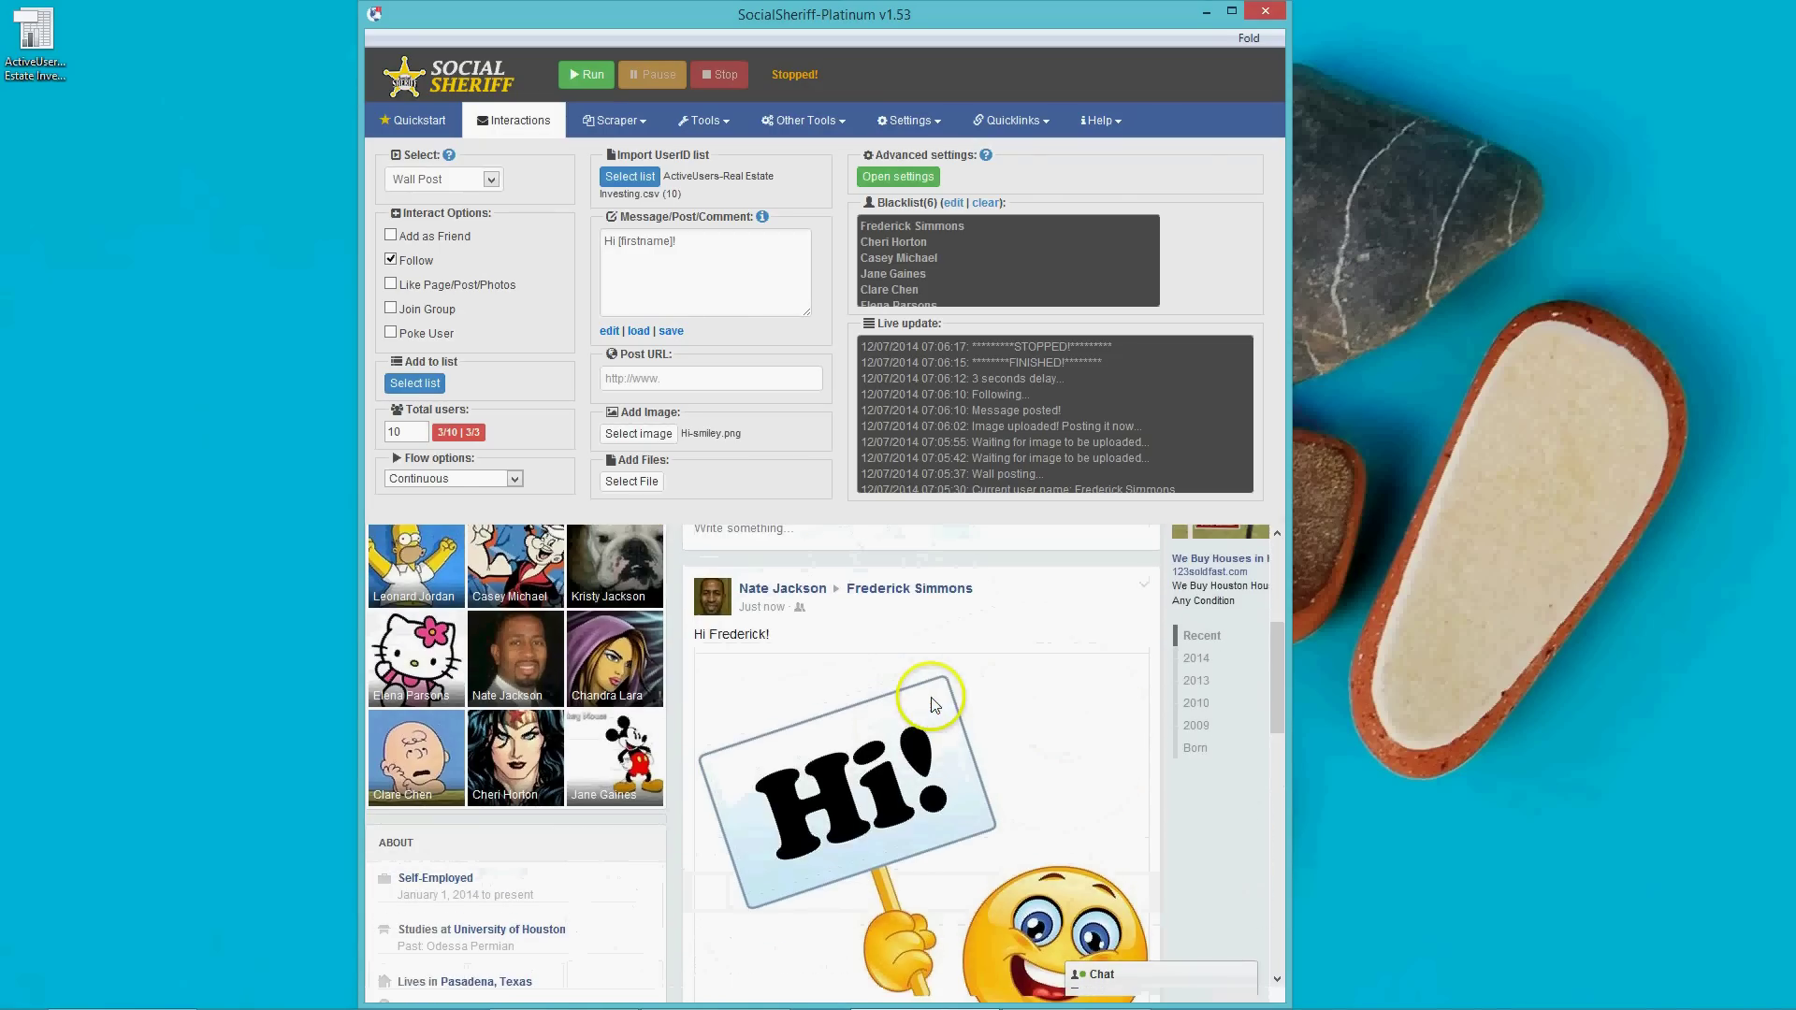
pyautogui.scroll(5, 936, 718)
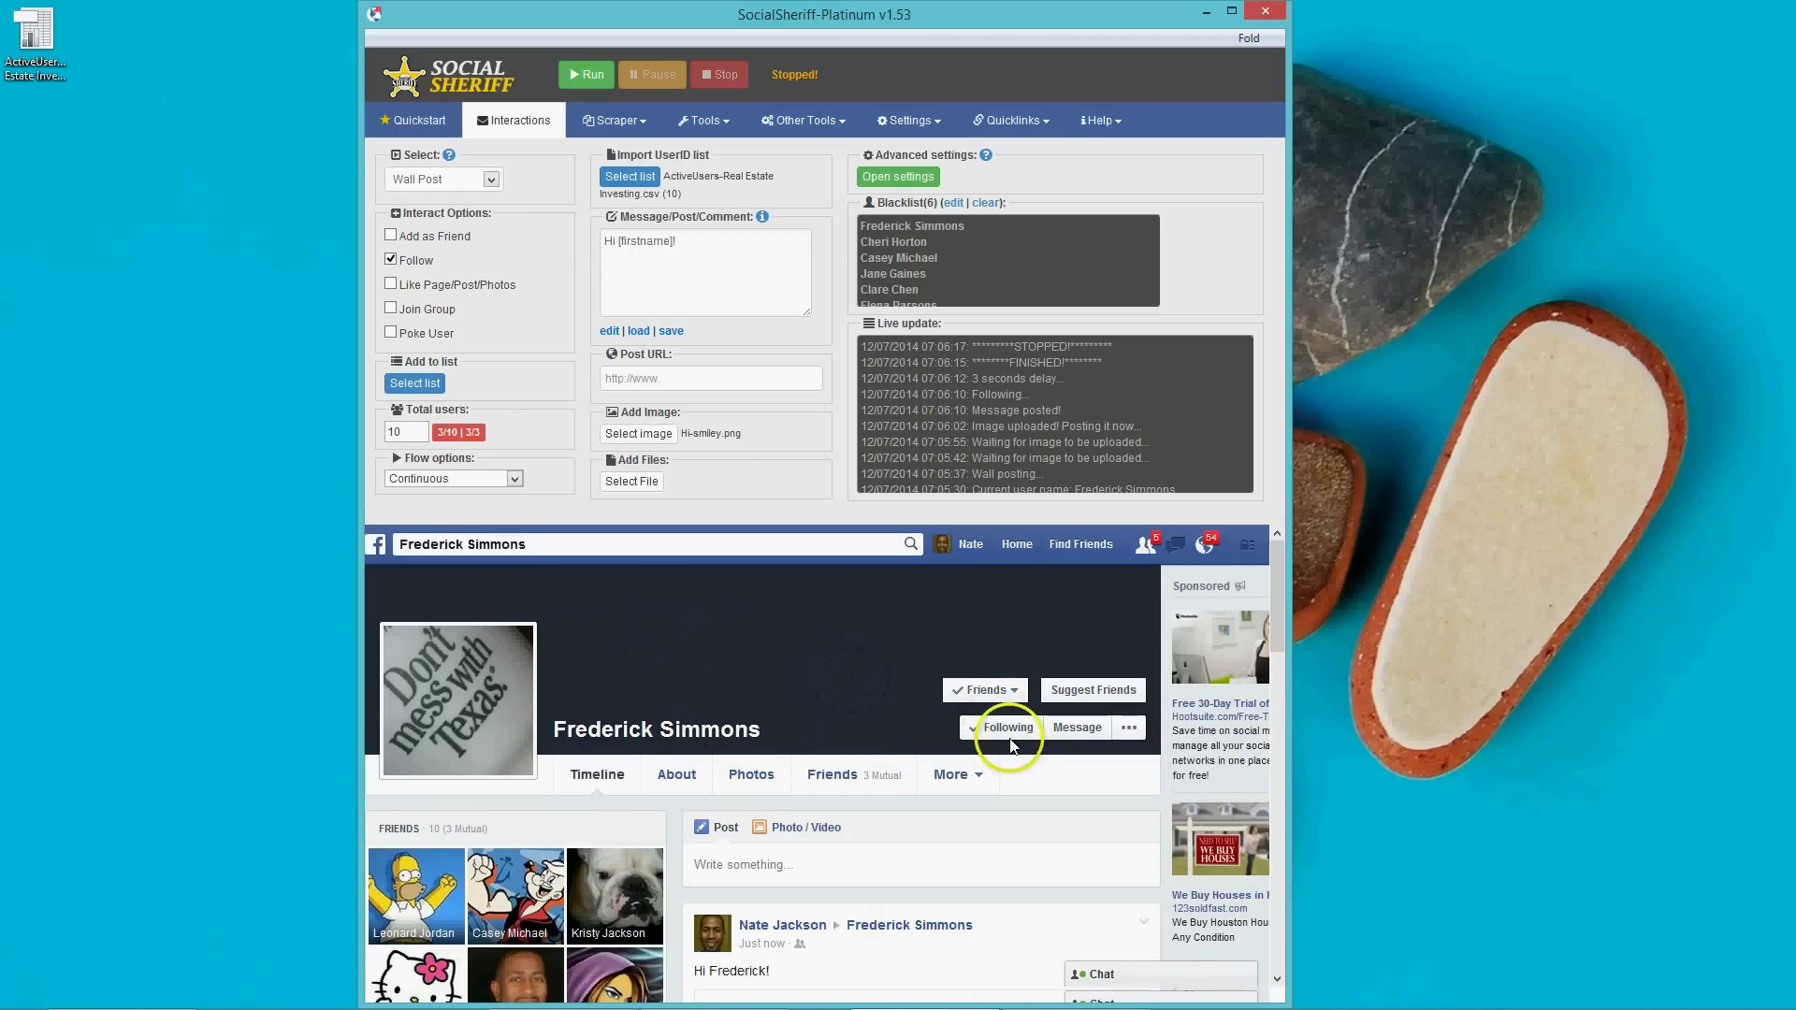
# Untick Follow under Interact Options.
pyautogui.click(392, 260)
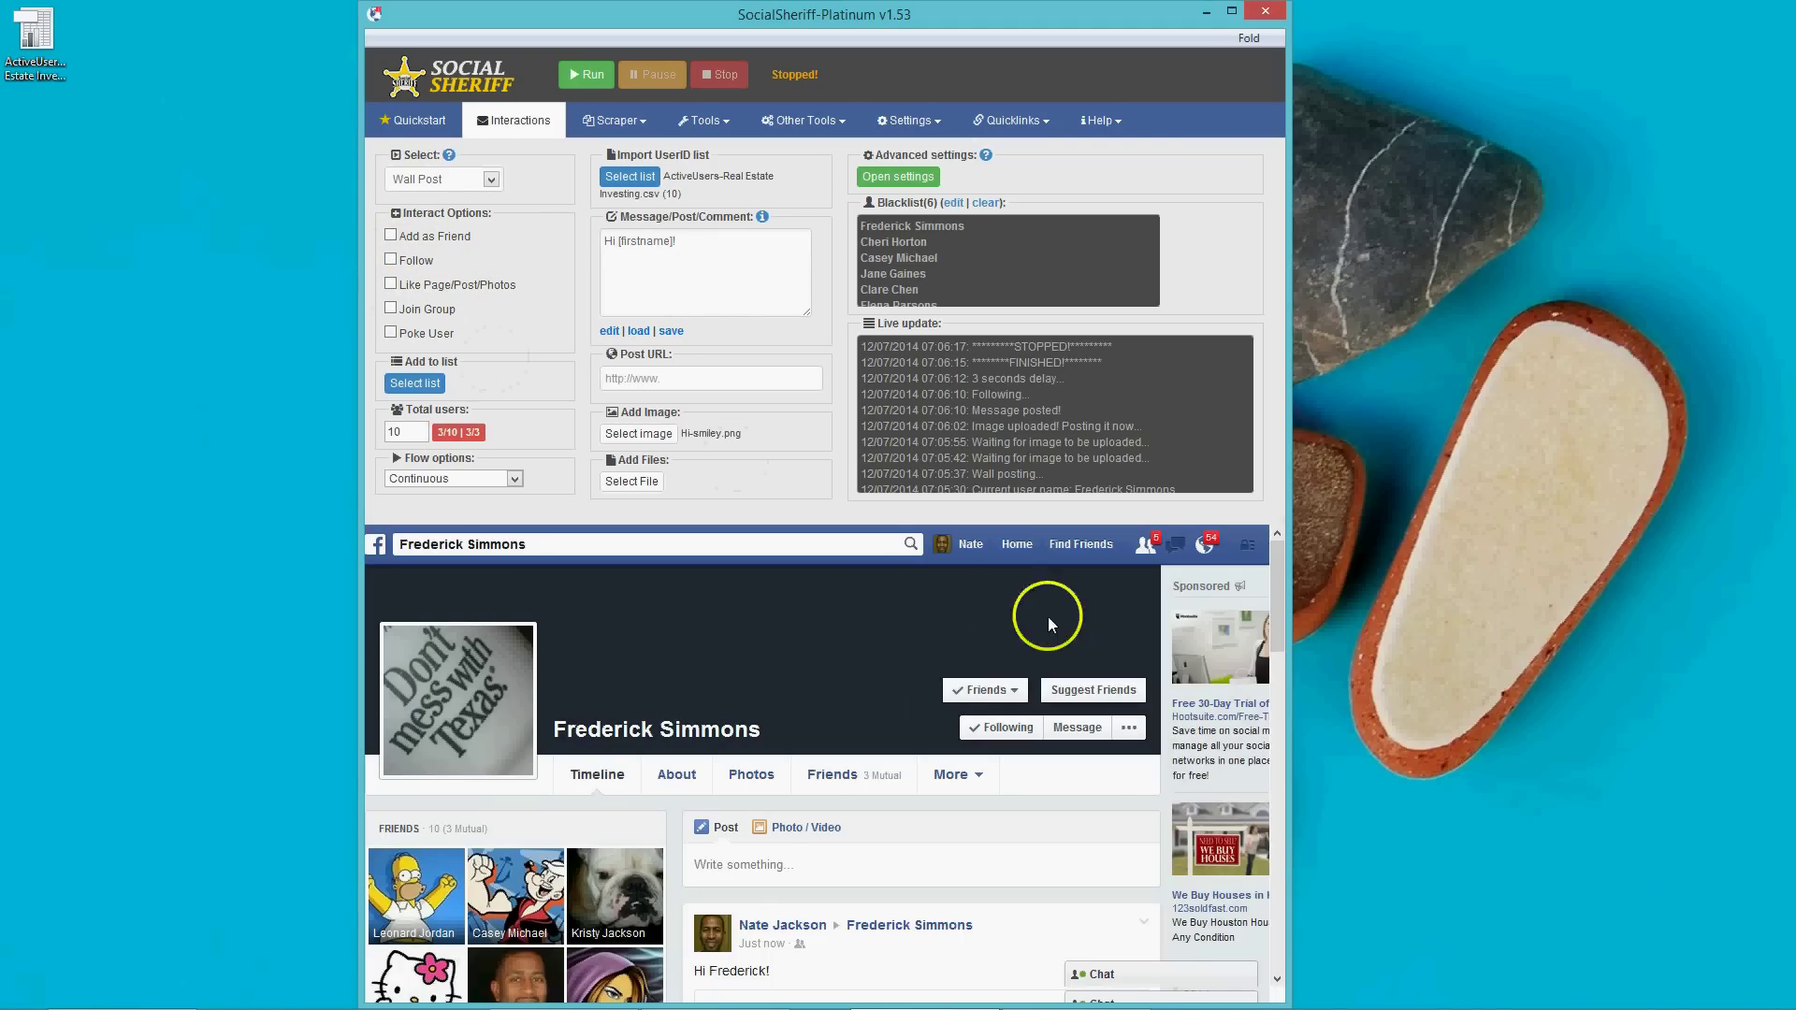
pyautogui.scroll(-10, 1047, 609)
pyautogui.scroll(-10, 1244, 994)
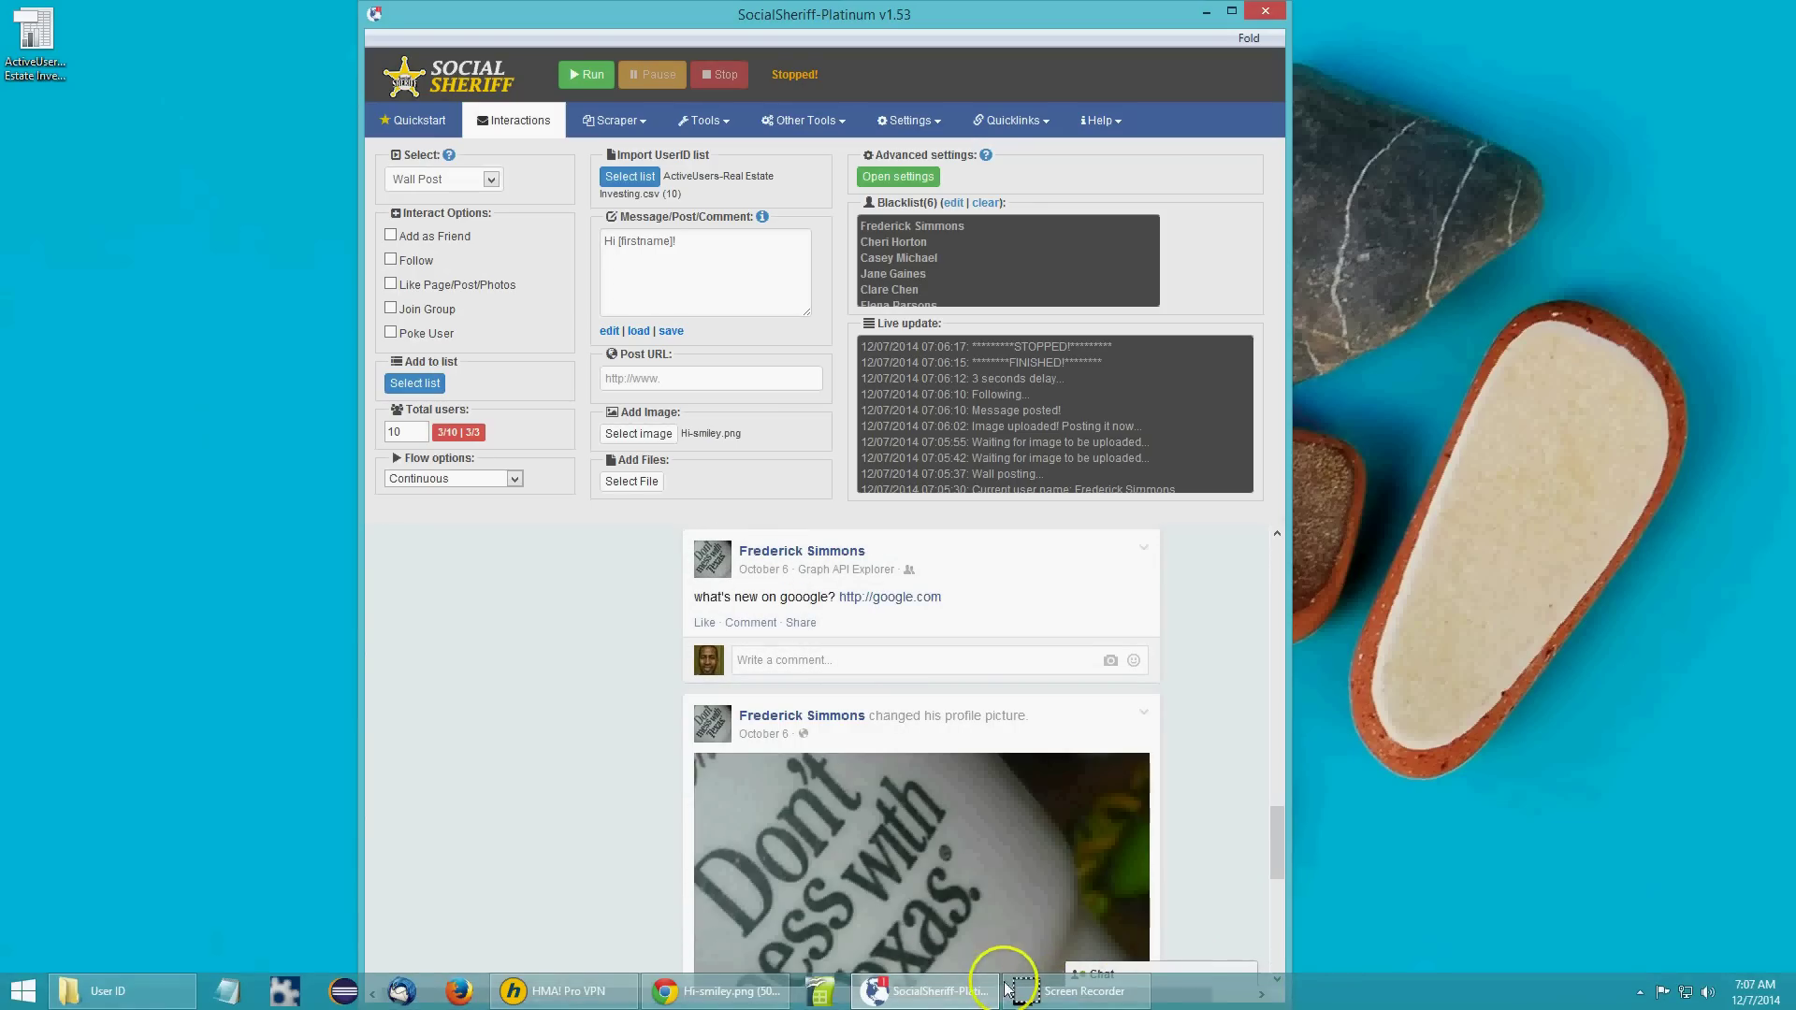
# Copy the Real Estate Investing group's URL from Chrome and switch back to SocialSheriff.
pyautogui.click(1034, 990)
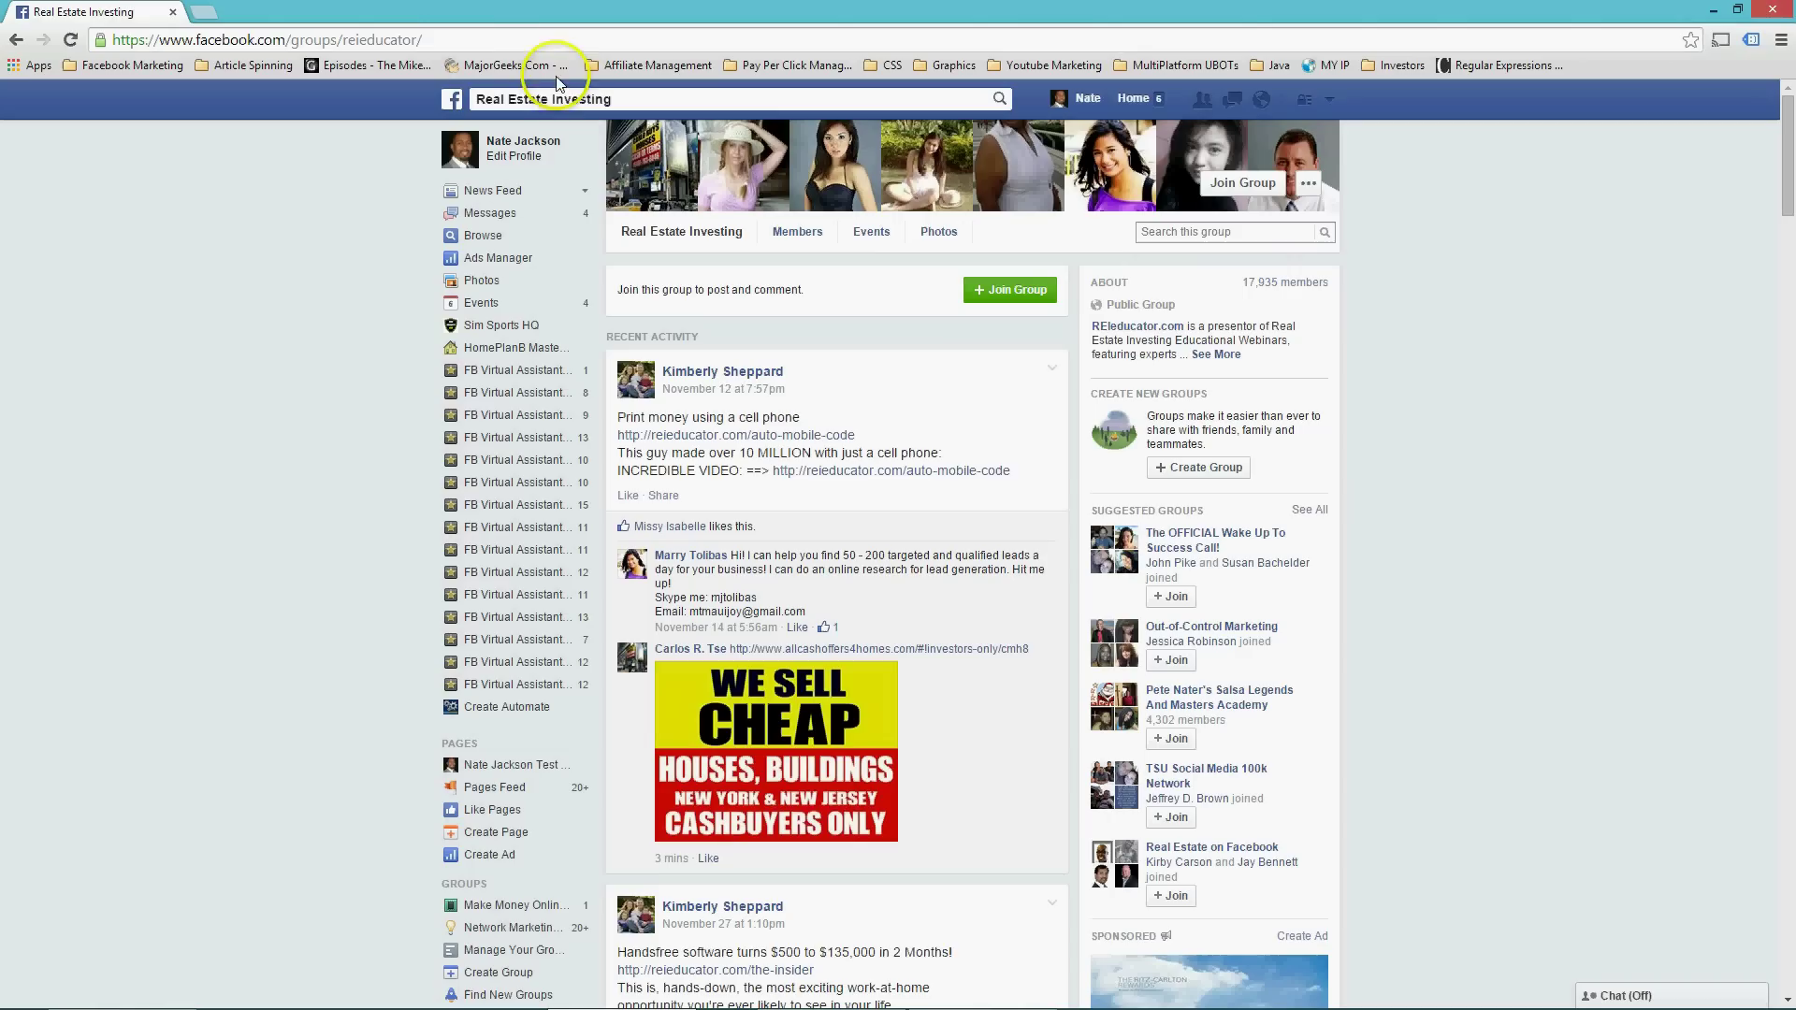
pyautogui.click(518, 43)
pyautogui.hotkey('ctrl', 'c')
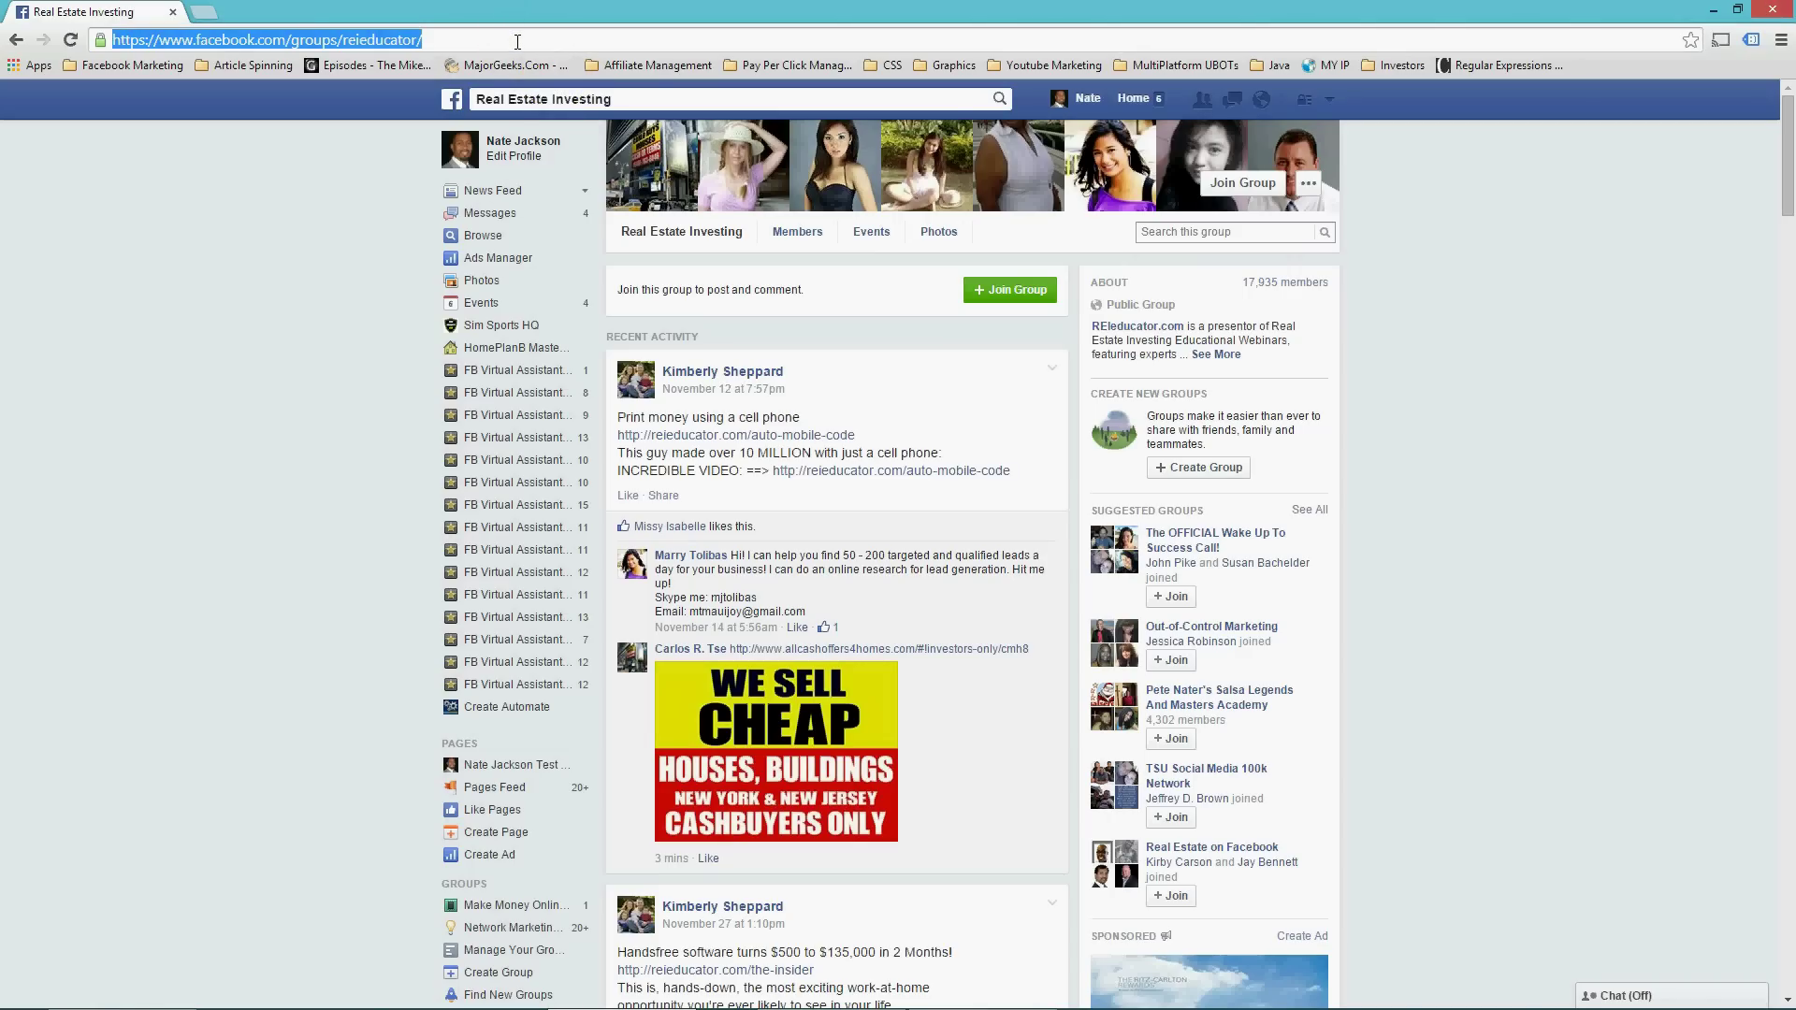
pyautogui.hotkey('alt', 'Tab')
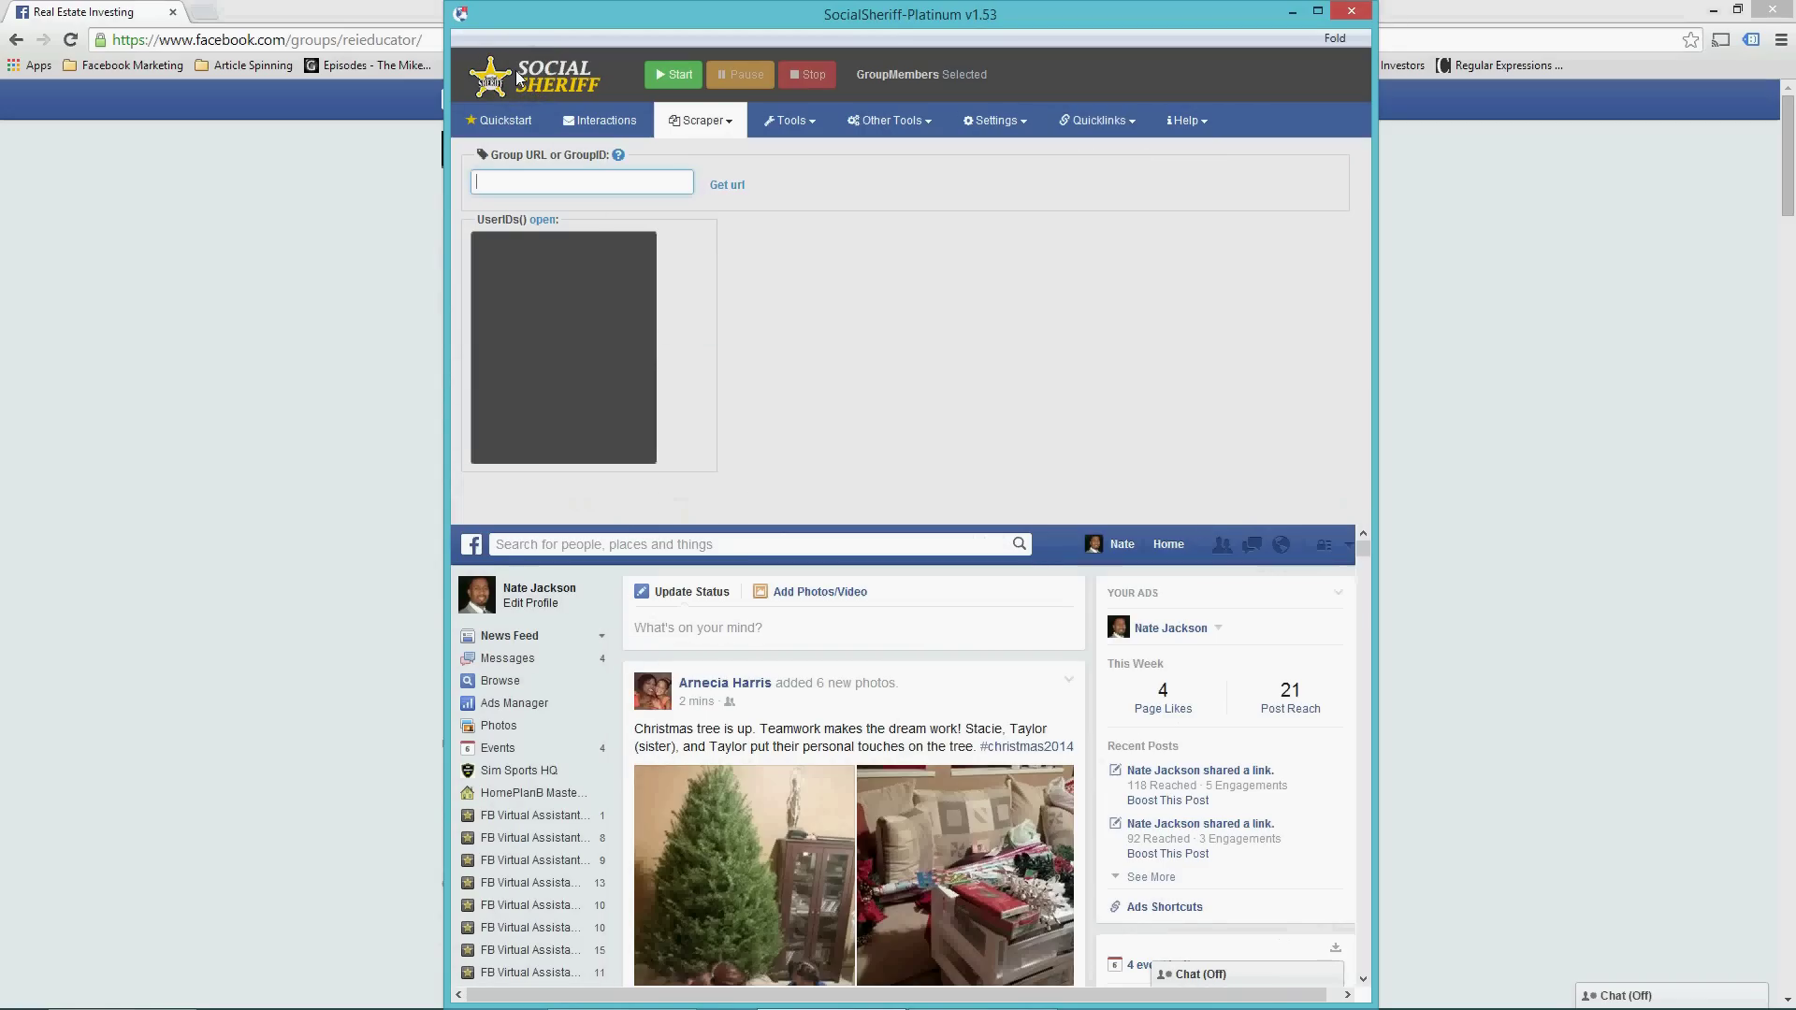
pyautogui.click(700, 121)
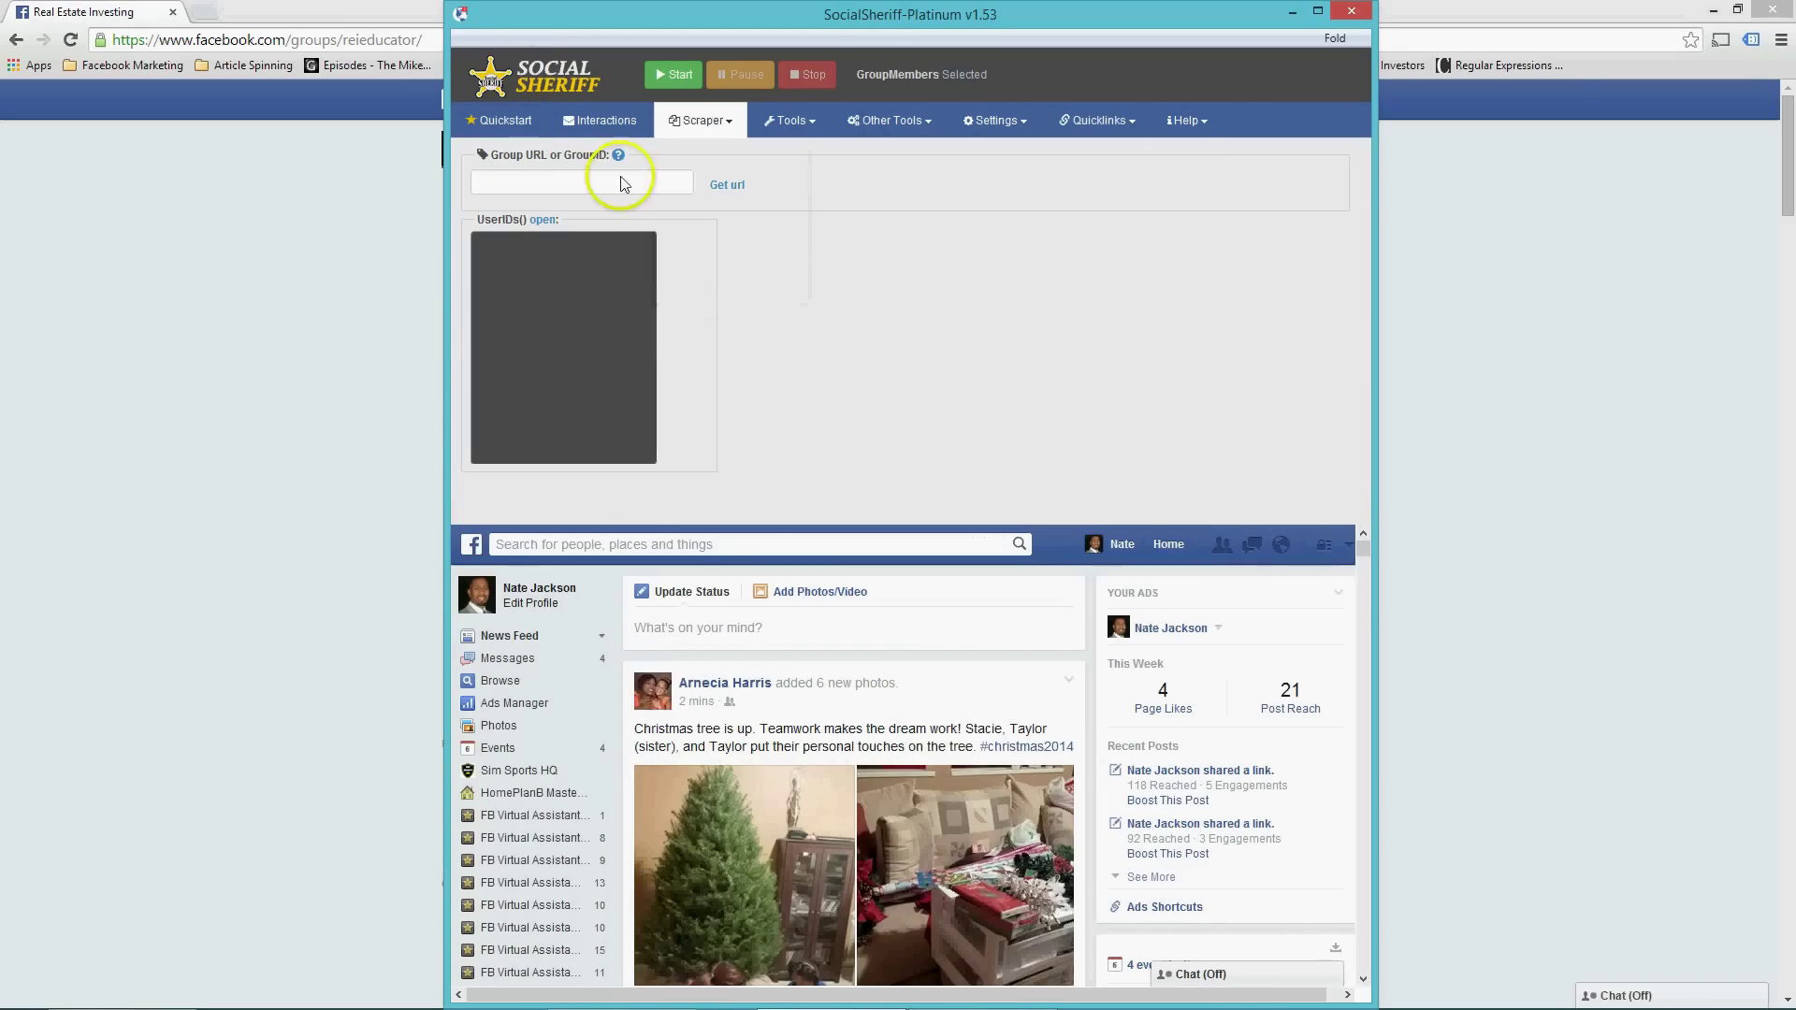
pyautogui.click(548, 185)
pyautogui.rightClick(544, 179)
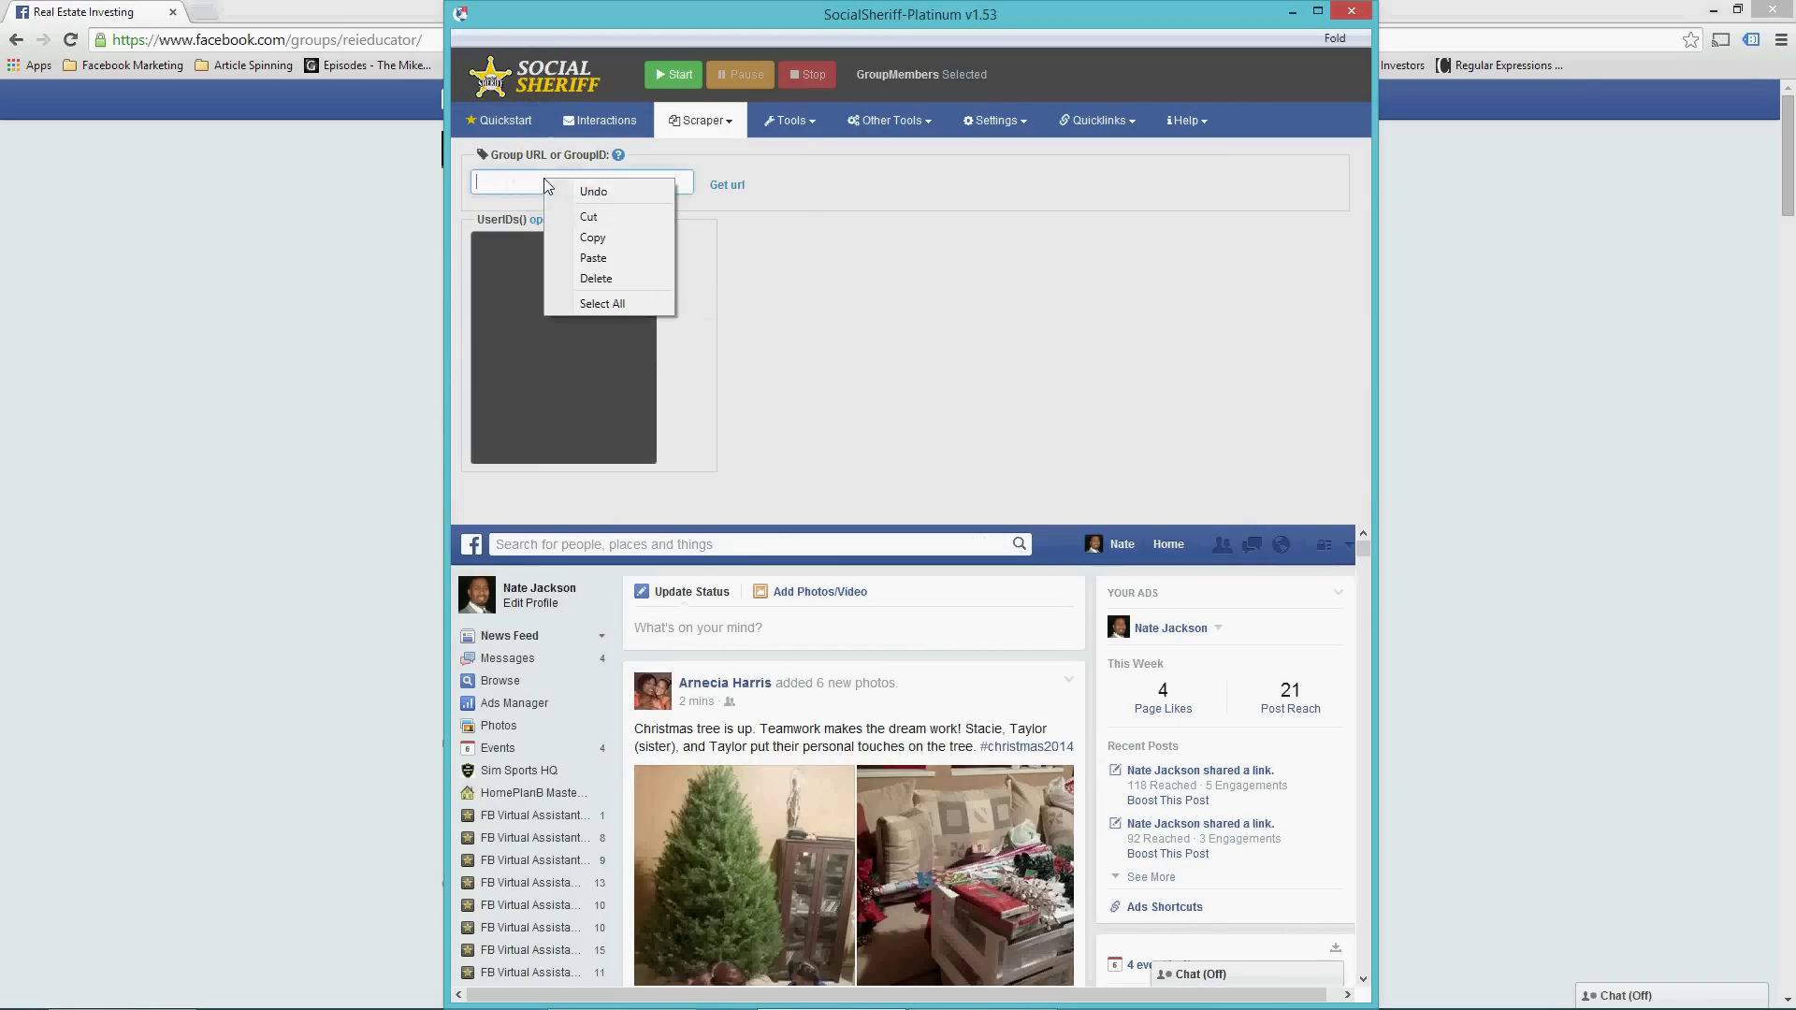
pyautogui.click(591, 259)
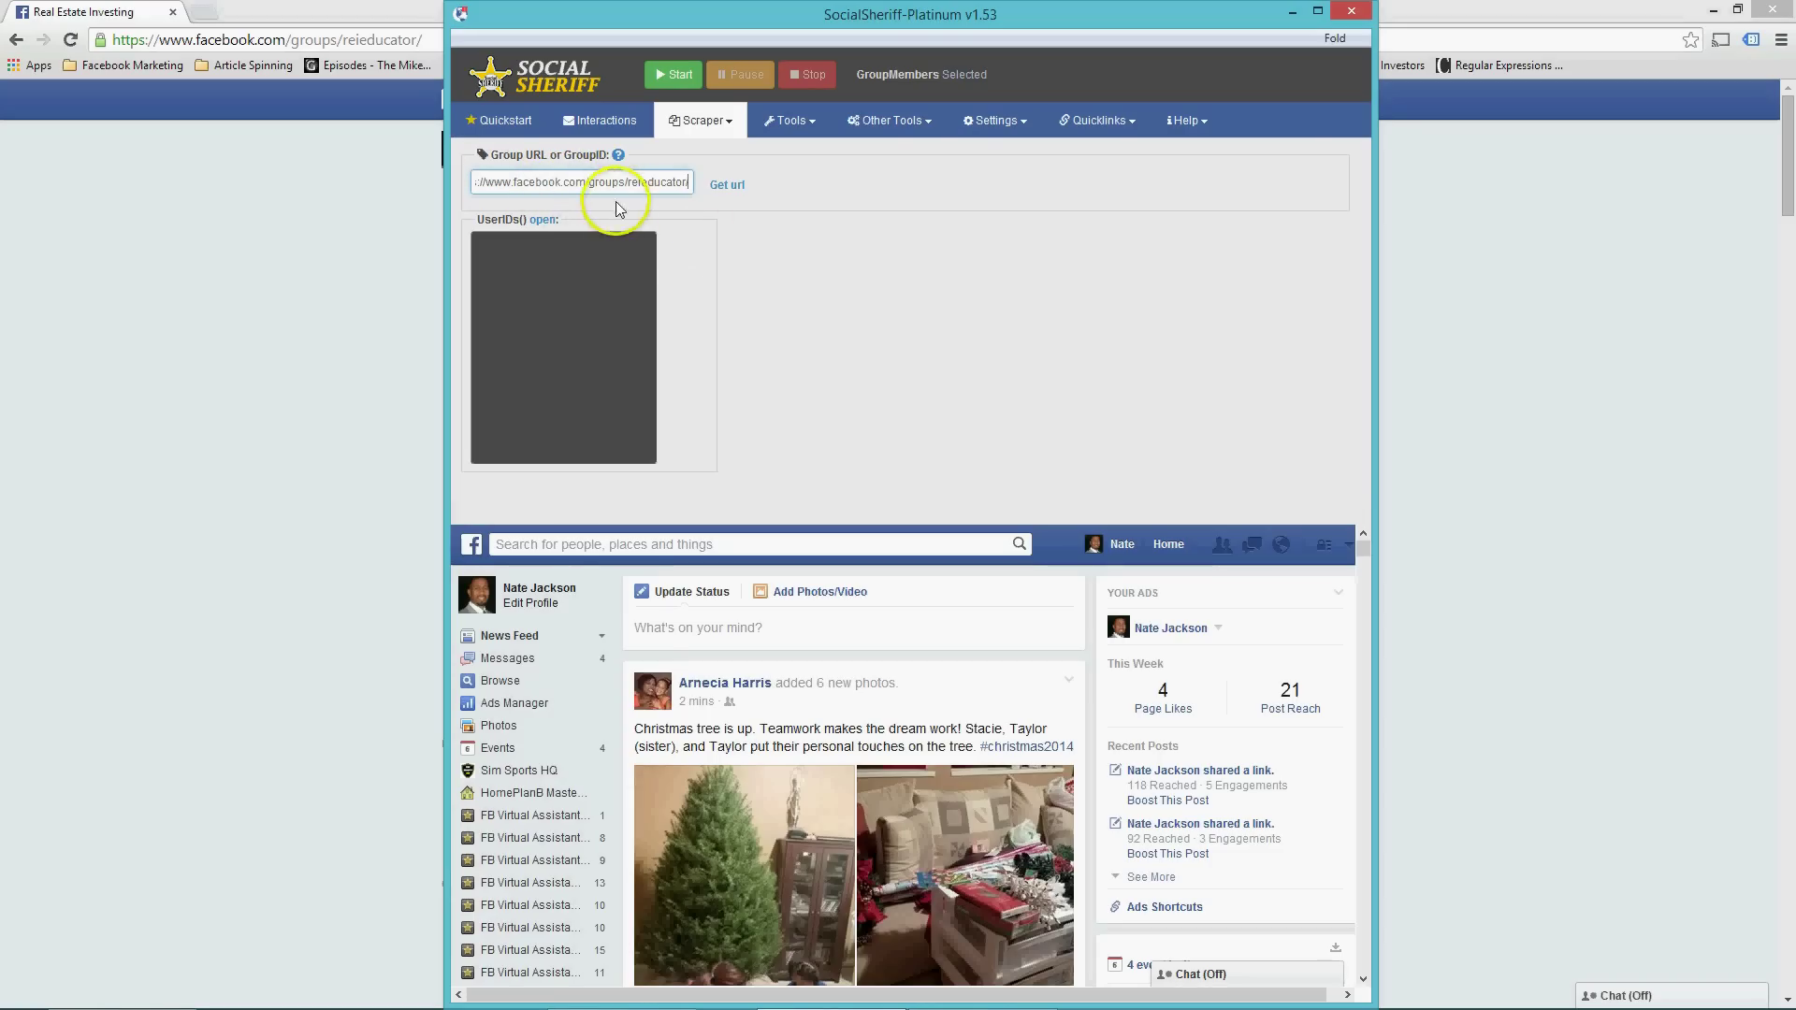
pyautogui.click(694, 128)
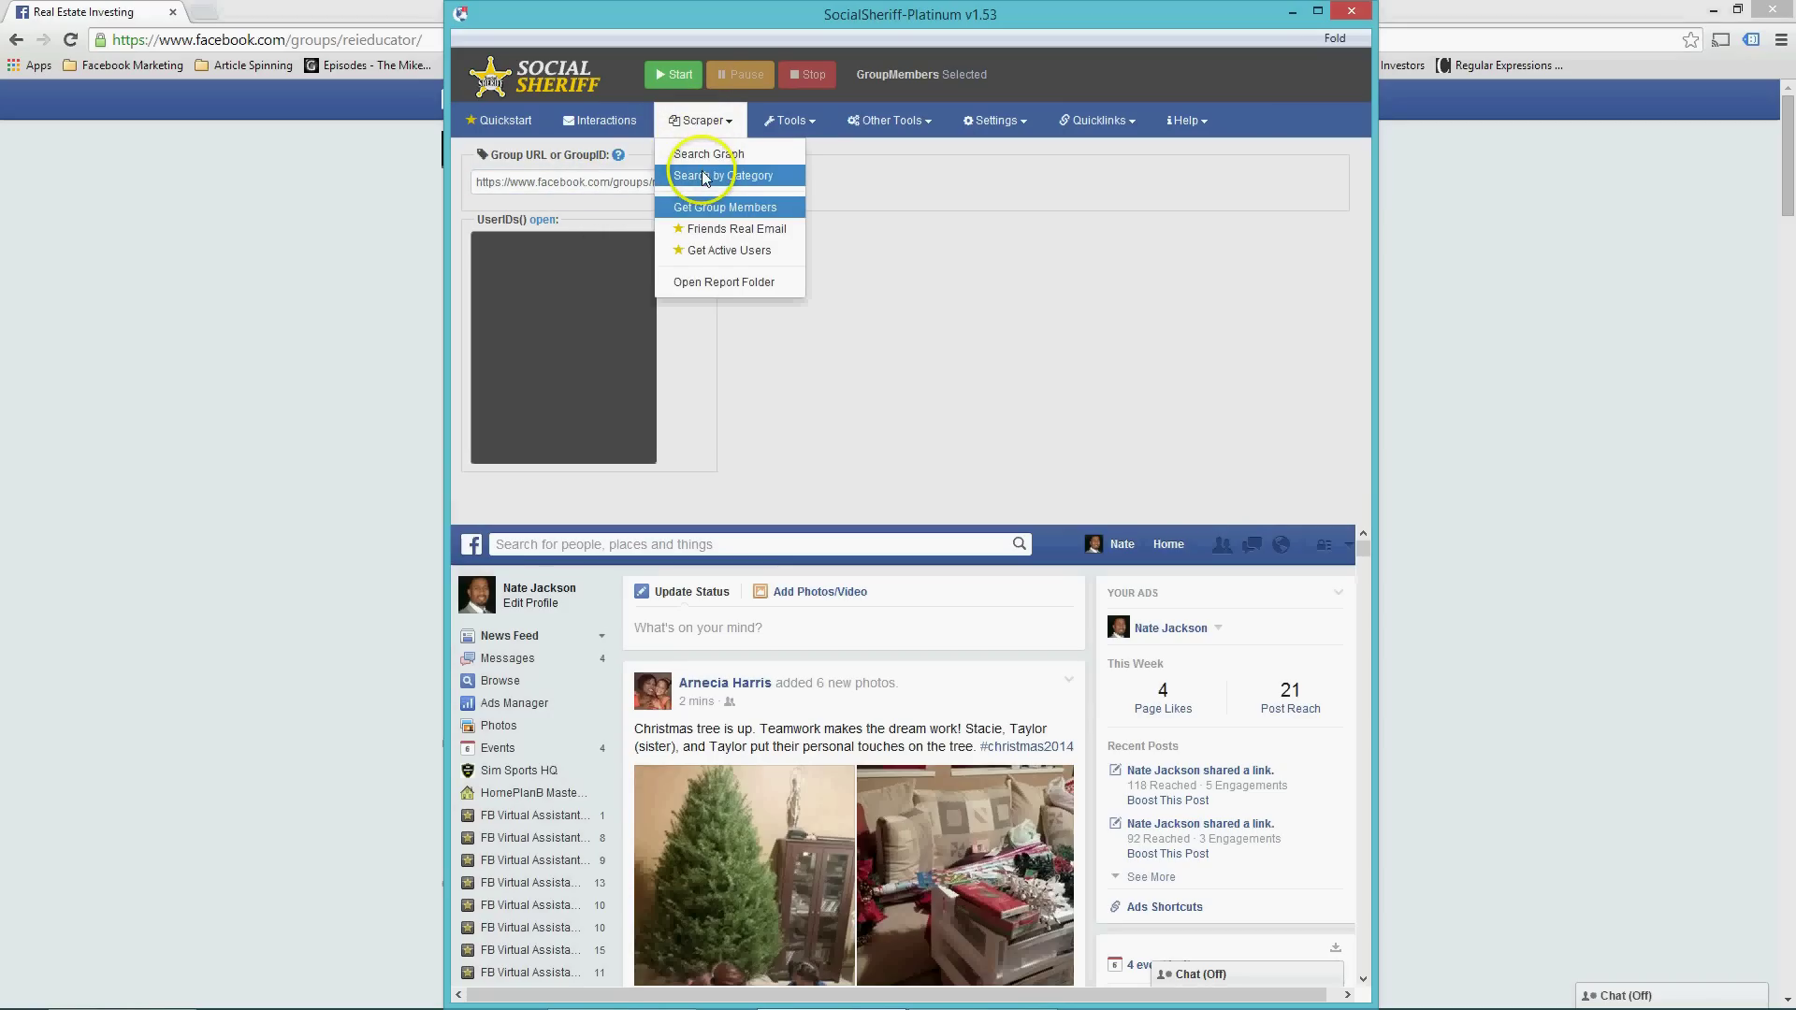
pyautogui.click(907, 245)
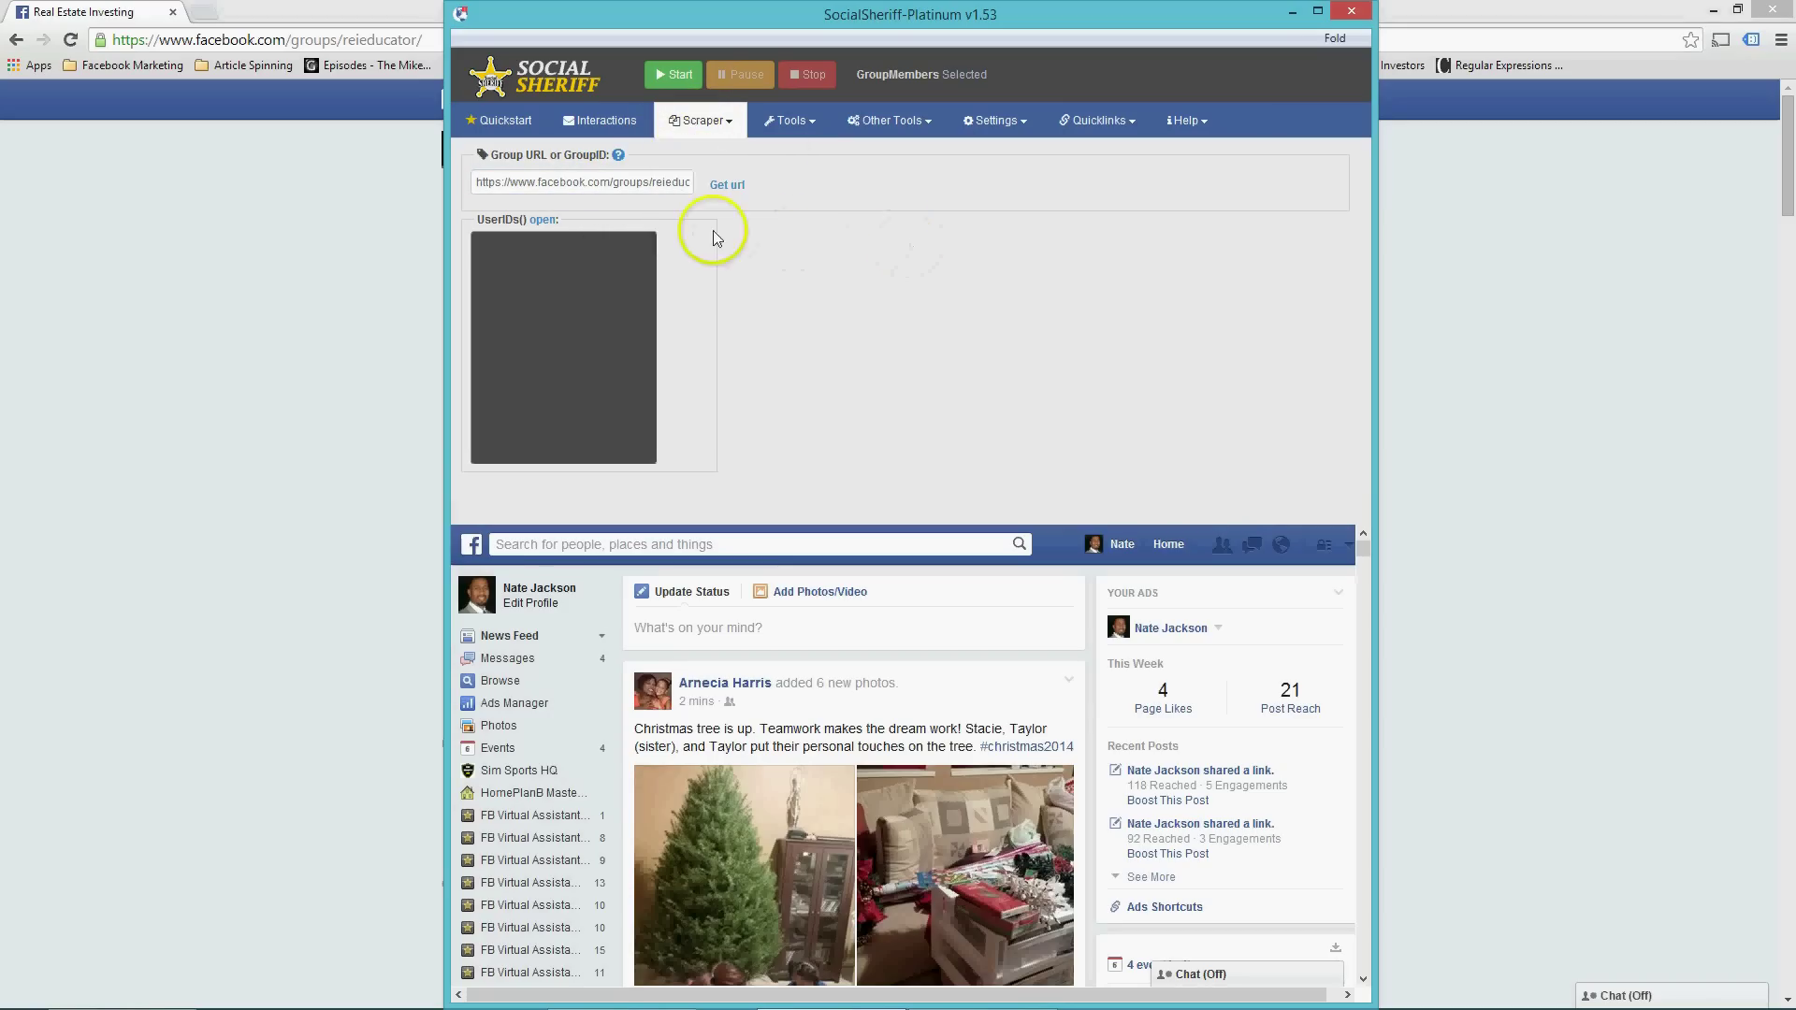
# Run Get Group Members and save 4681 user IDs as Real Estate Investing-GroupMembers.csv.
pyautogui.click(677, 77)
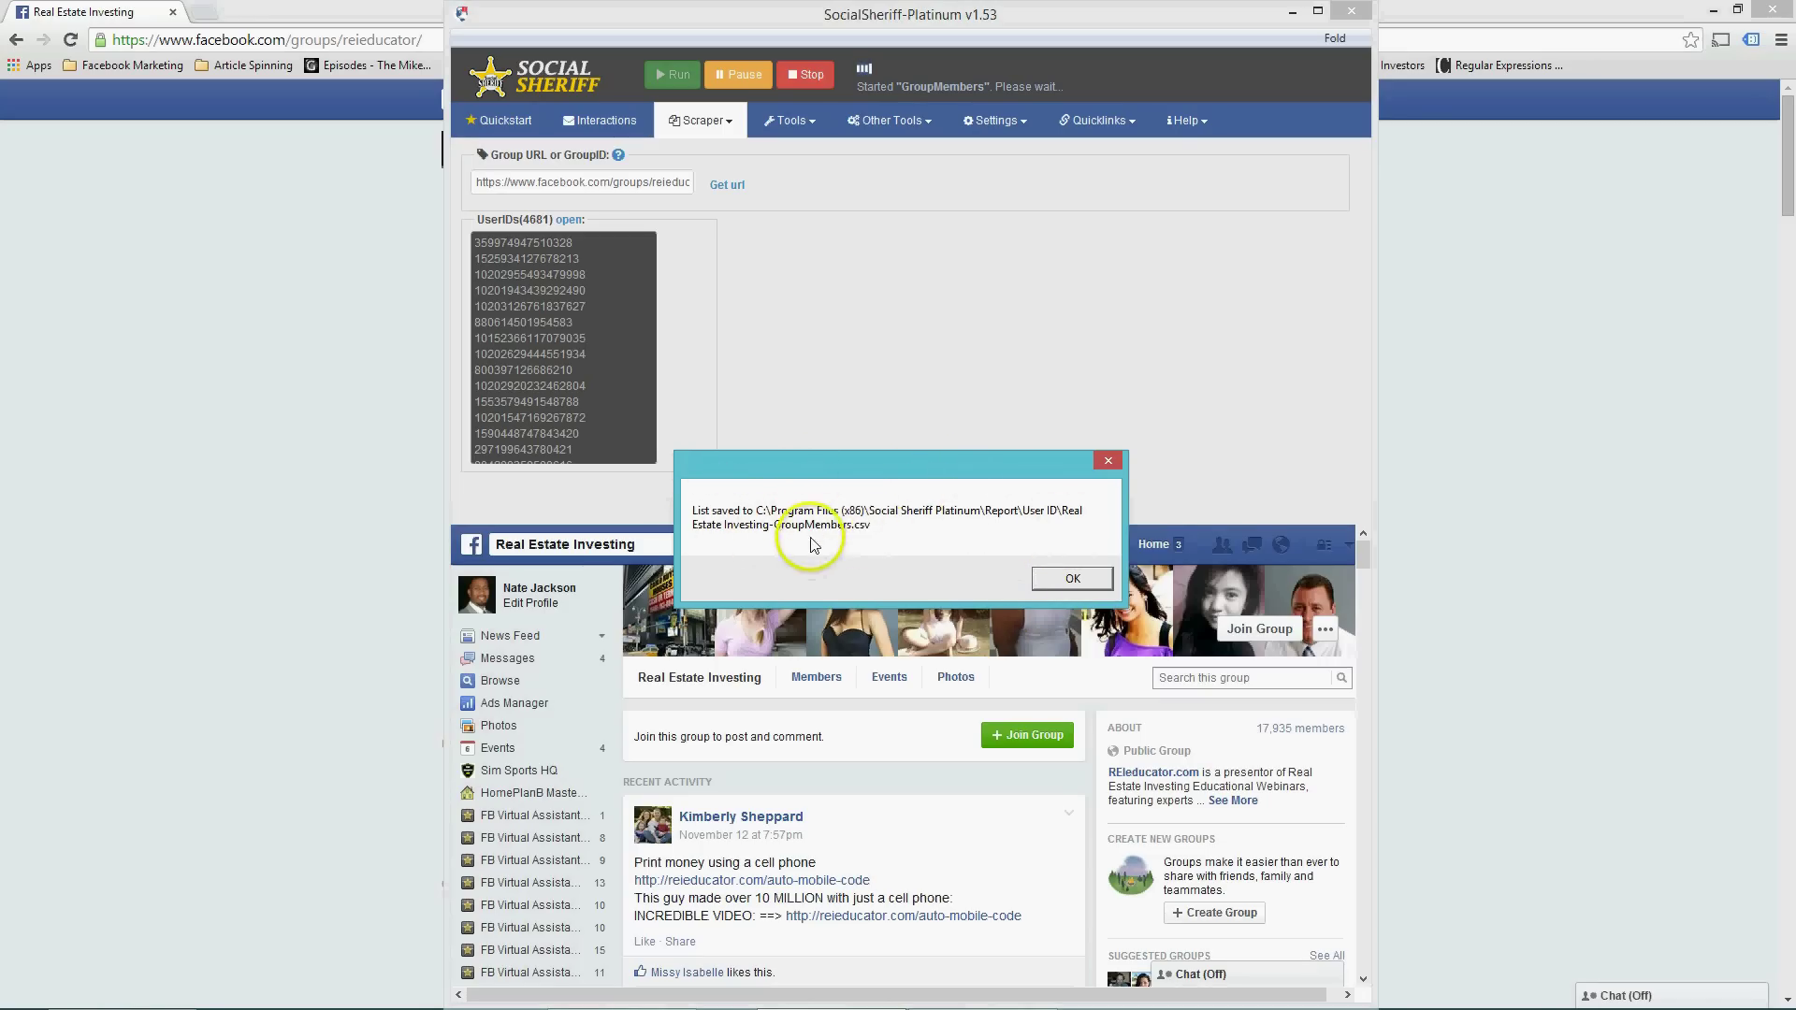
pyautogui.click(1051, 588)
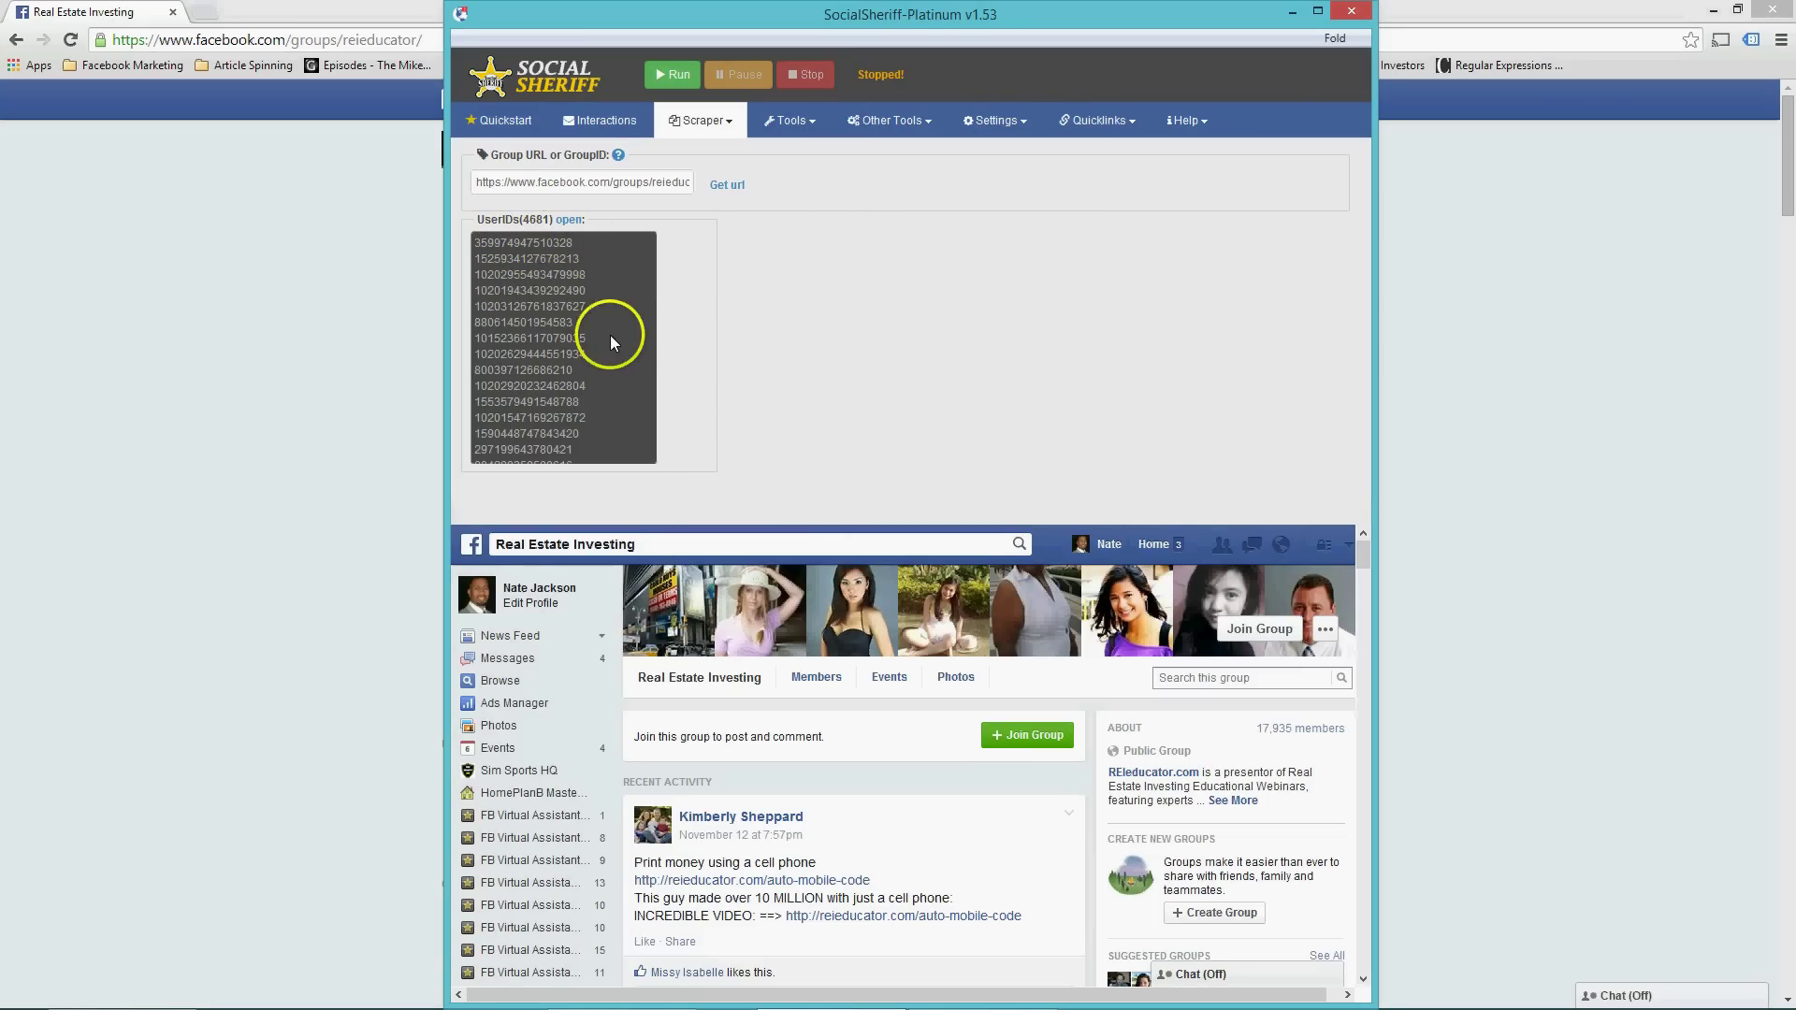
pyautogui.click(569, 219)
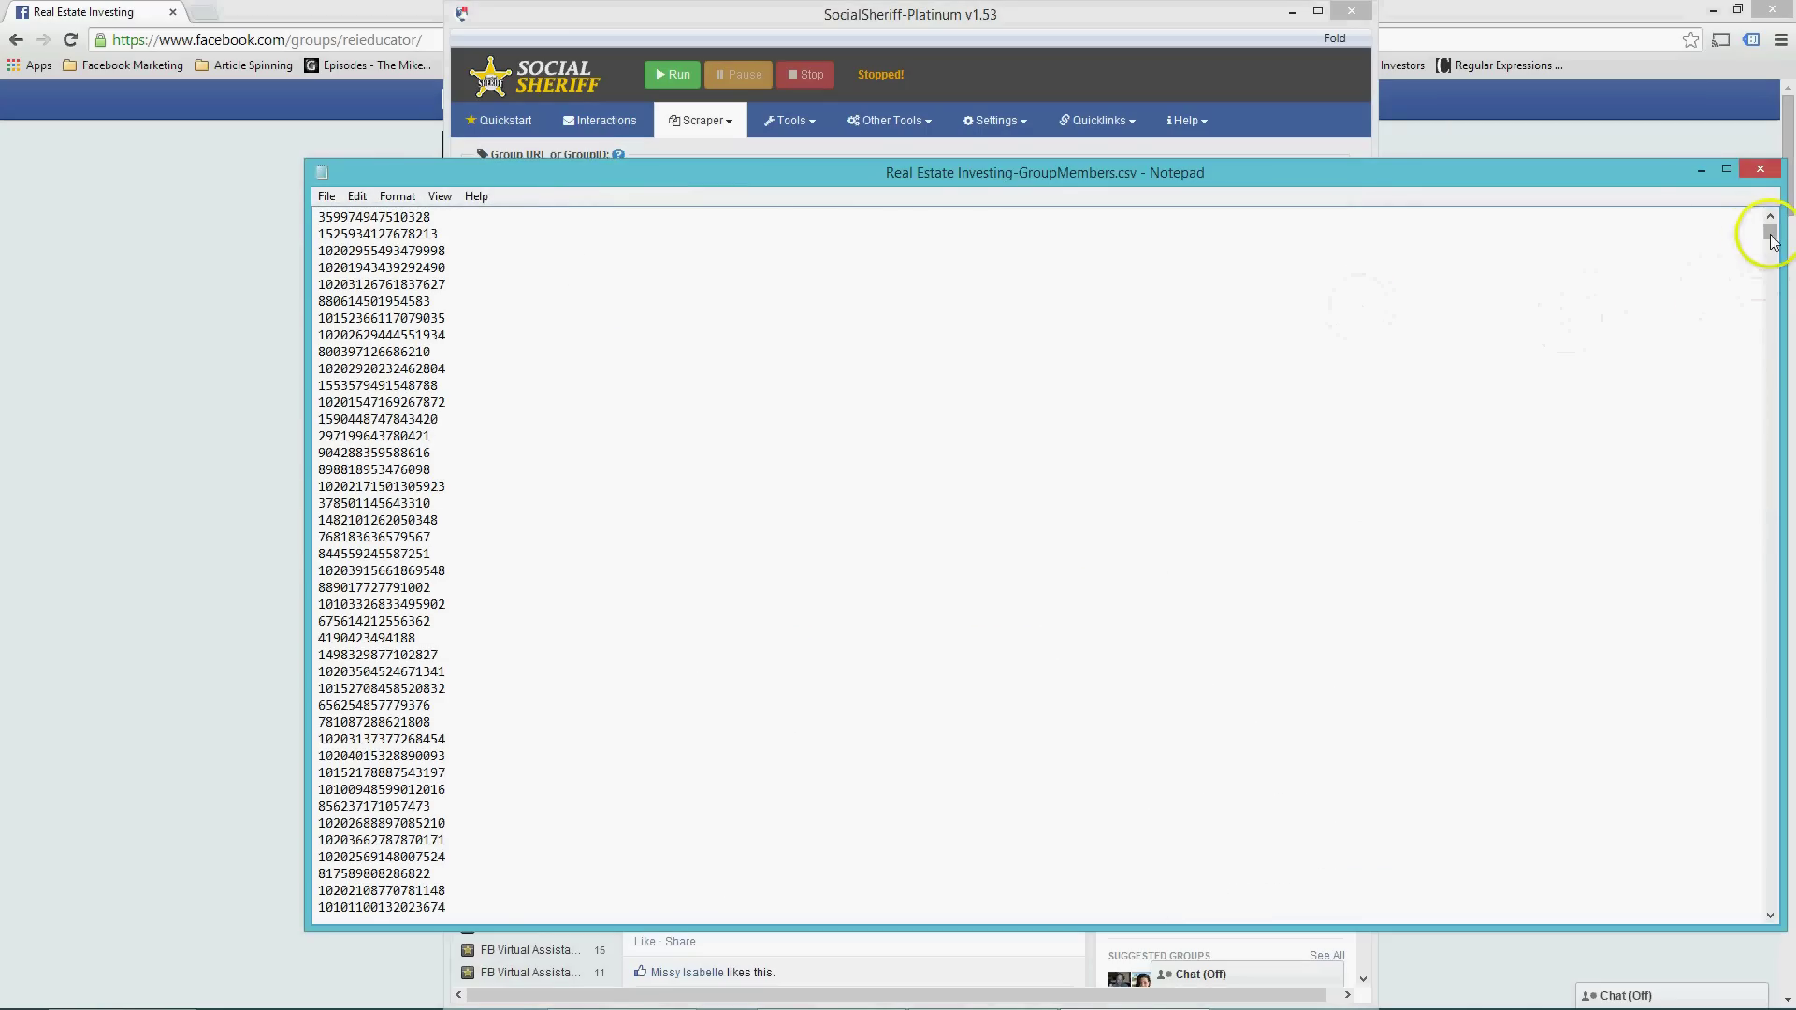
pyautogui.moveTo(1769, 231); pyautogui.dragTo(1775, 539)
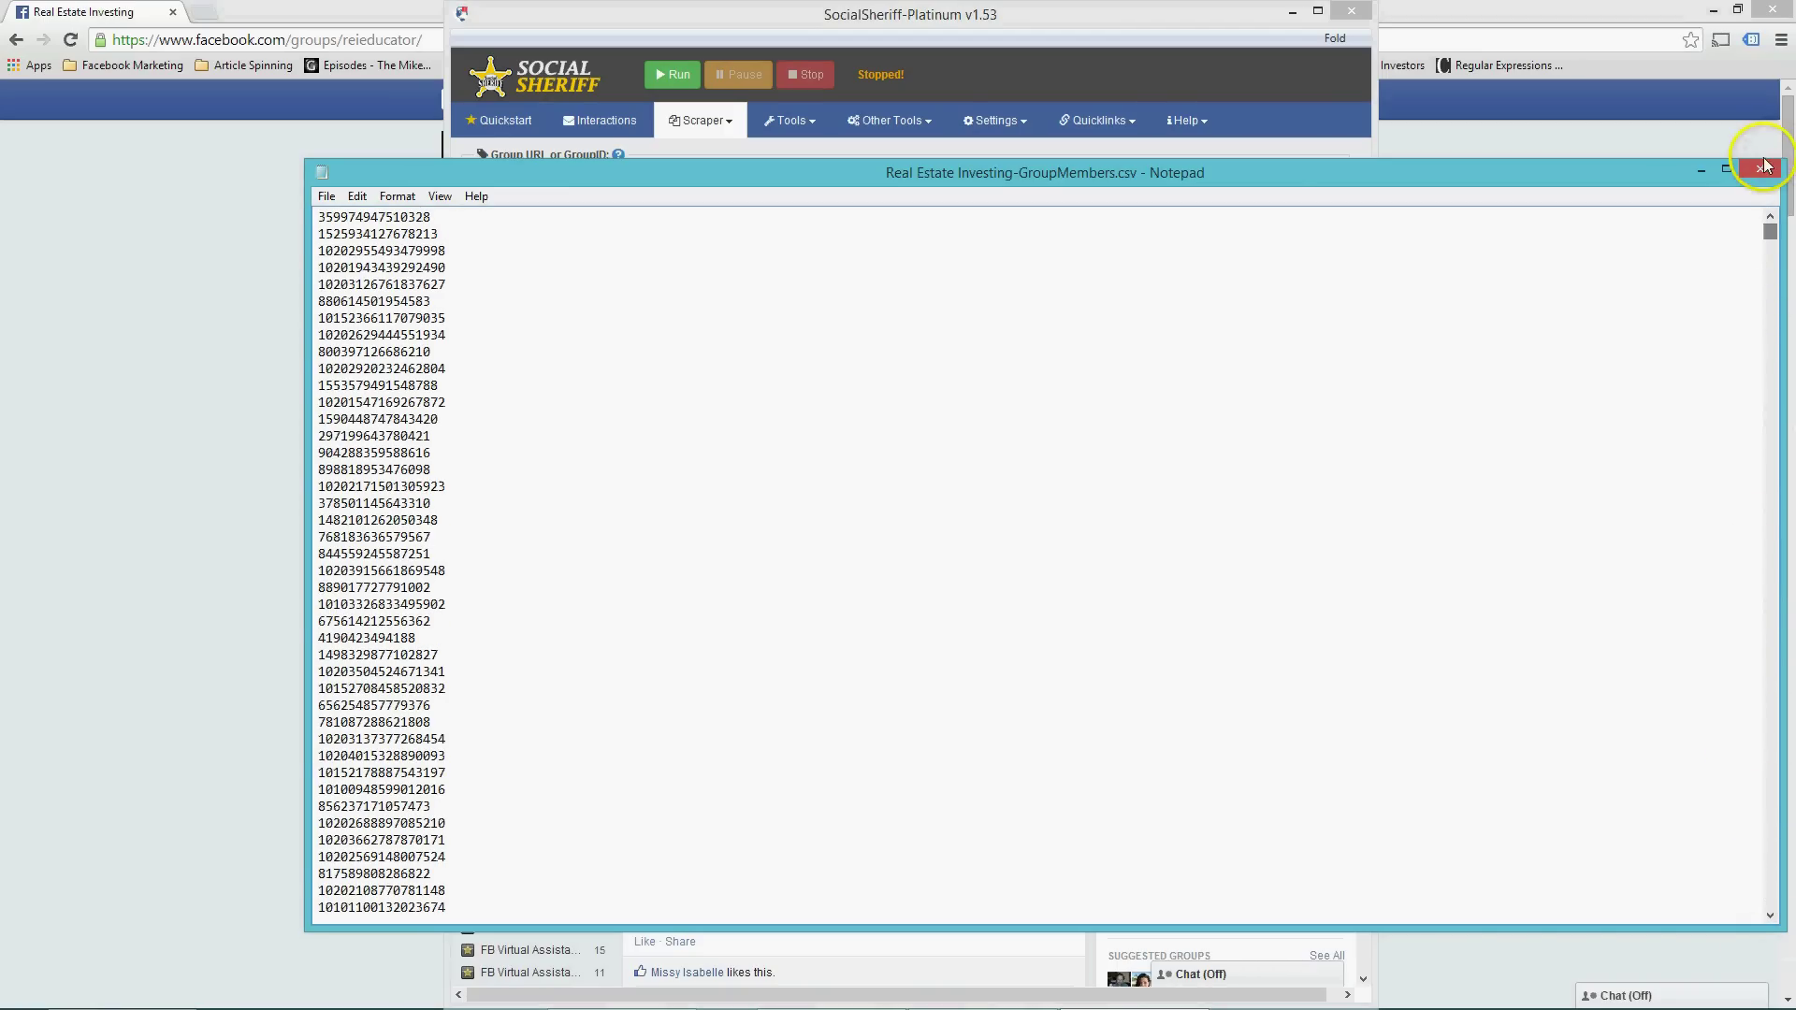
pyautogui.click(1700, 173)
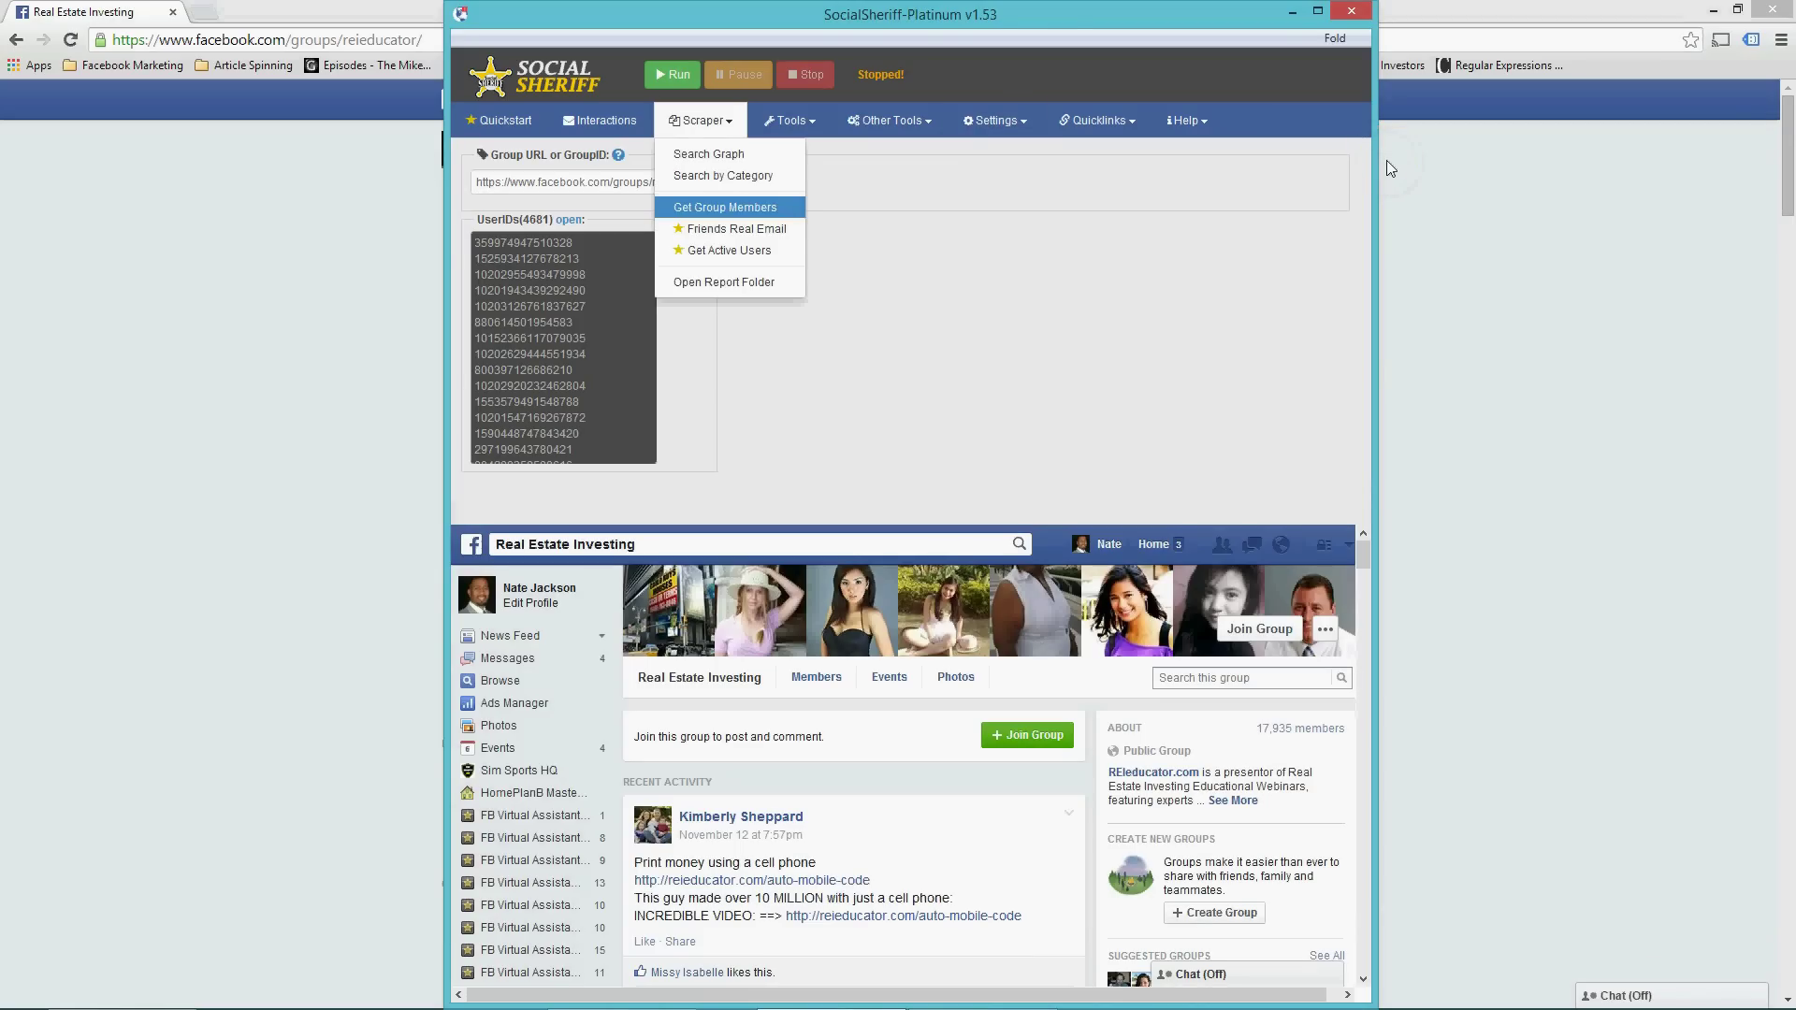
pyautogui.click(570, 218)
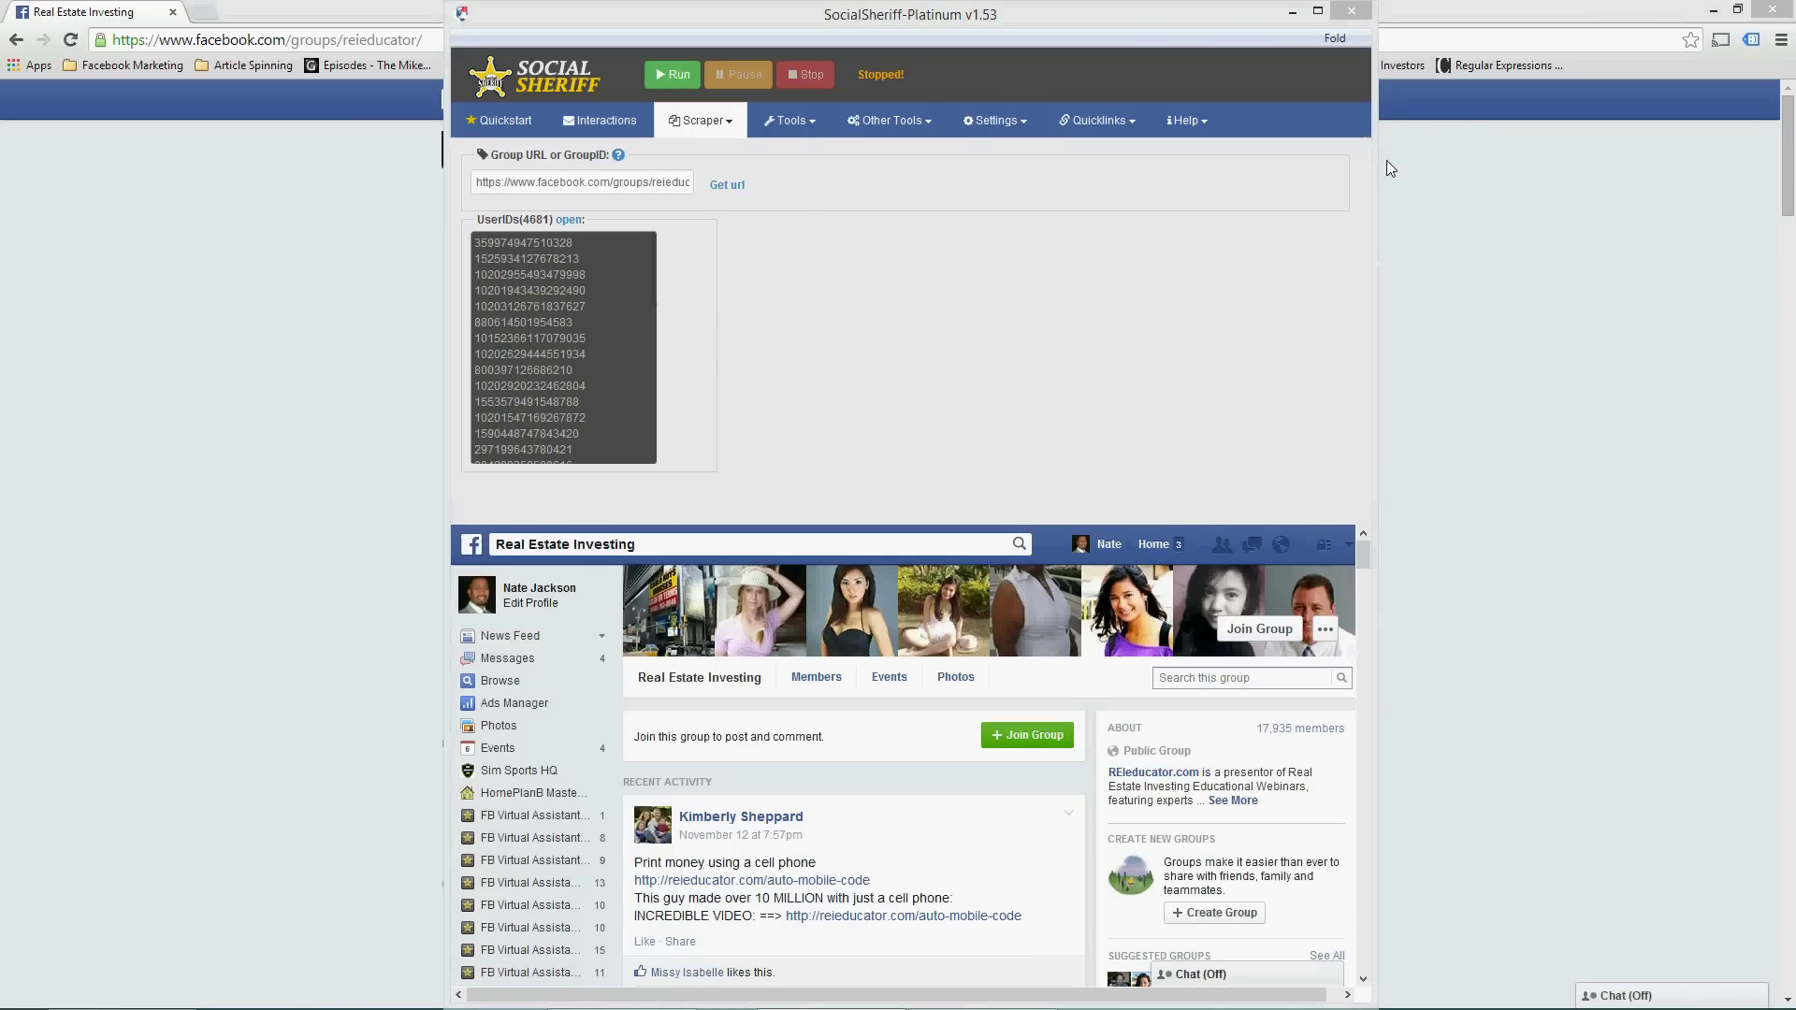
pyautogui.doubleClick(703, 430)
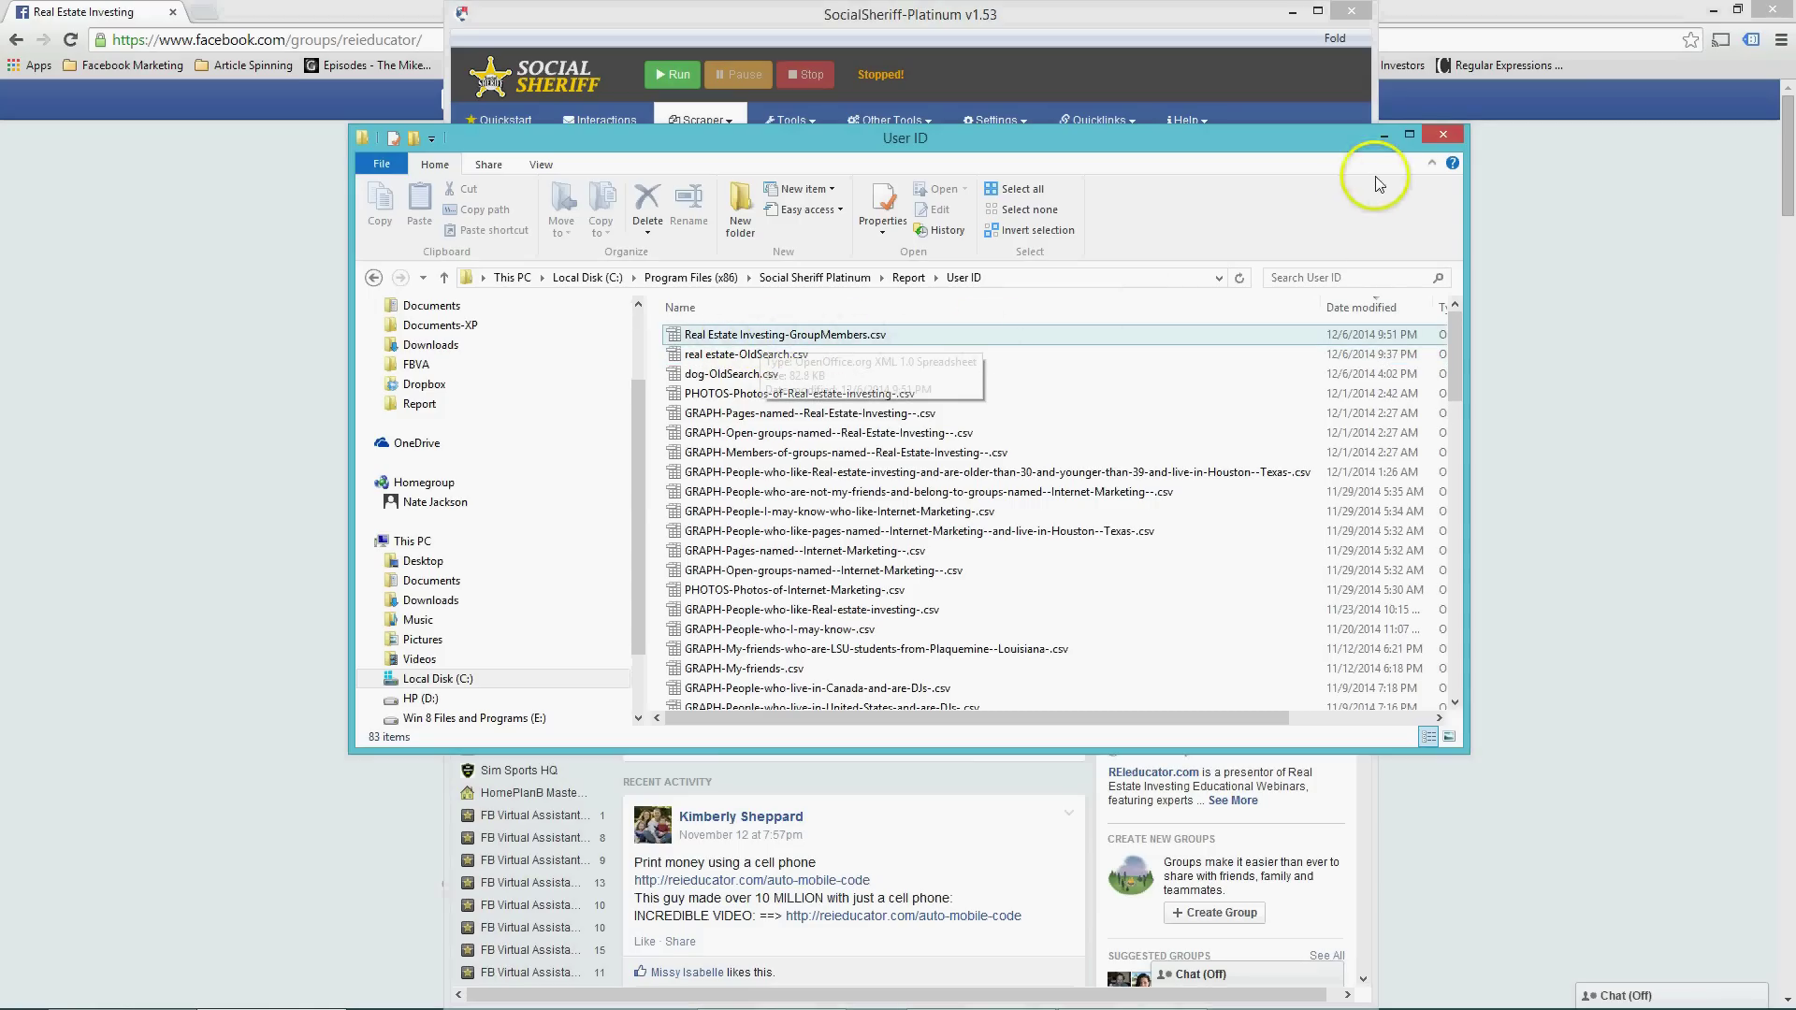
pyautogui.click(1441, 135)
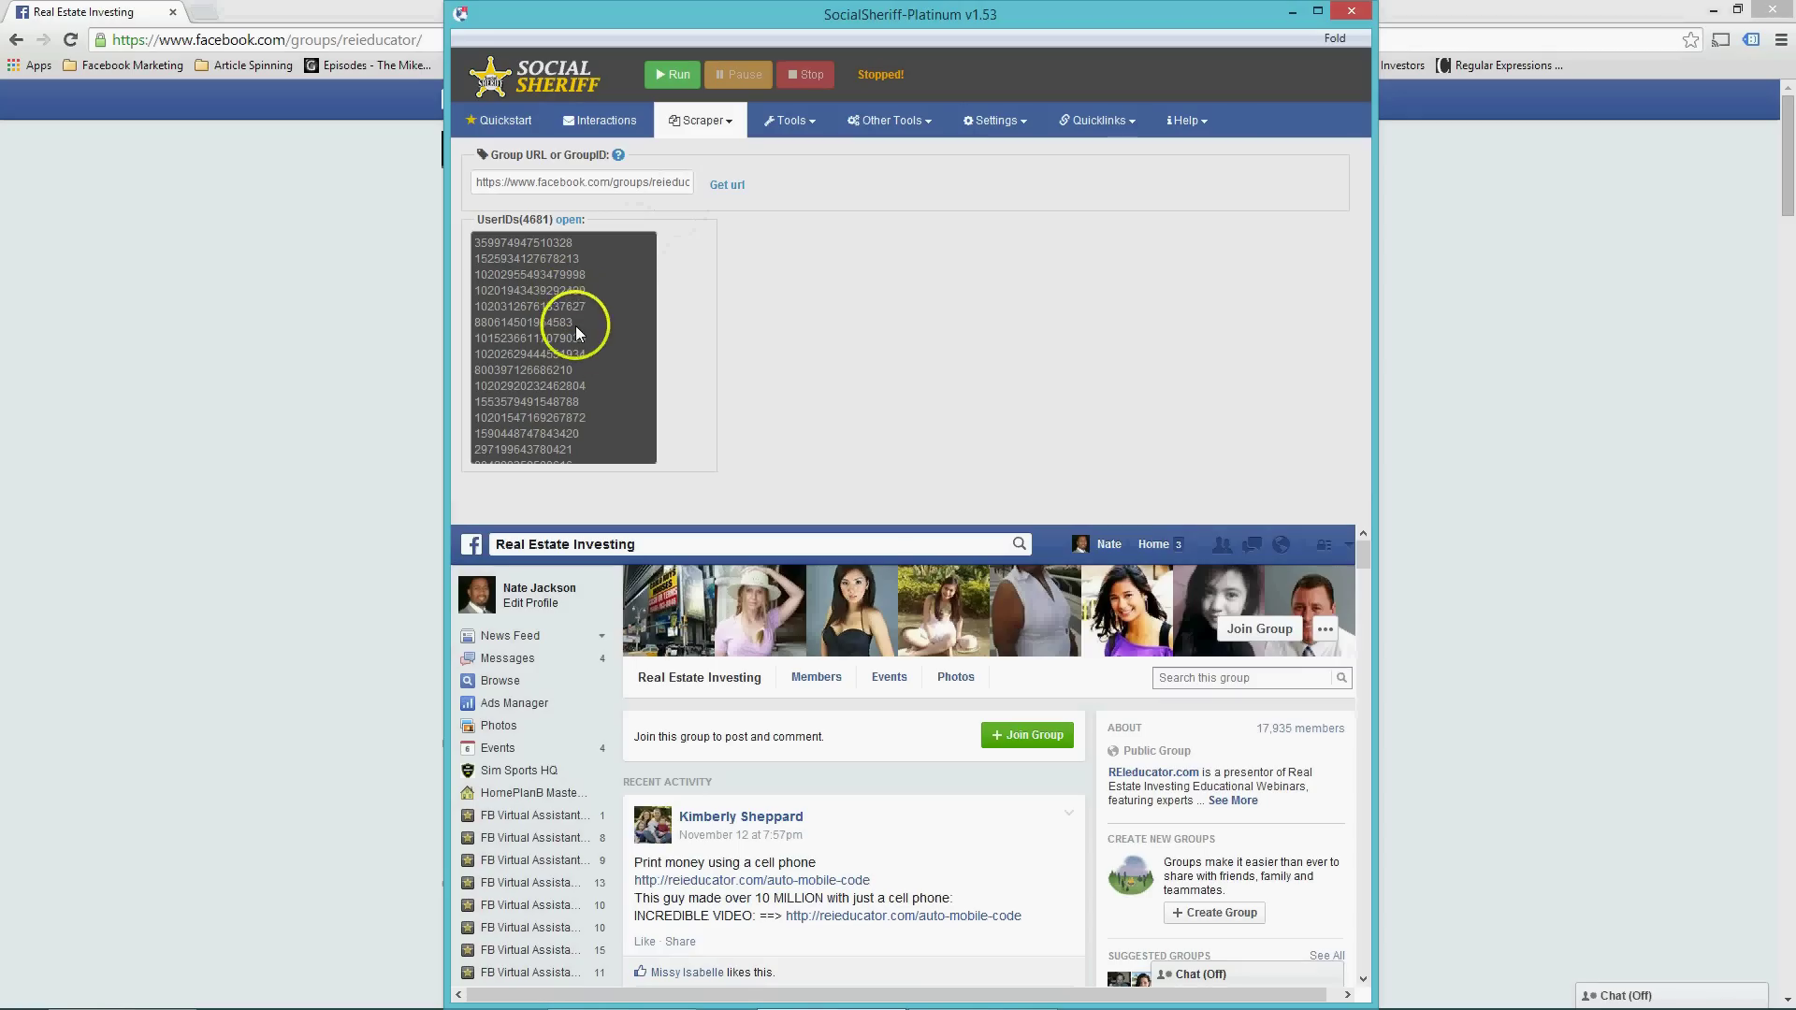
# Search Facebook for Tony Robbins and open his page.
pyautogui.scroll(-10, 577, 341)
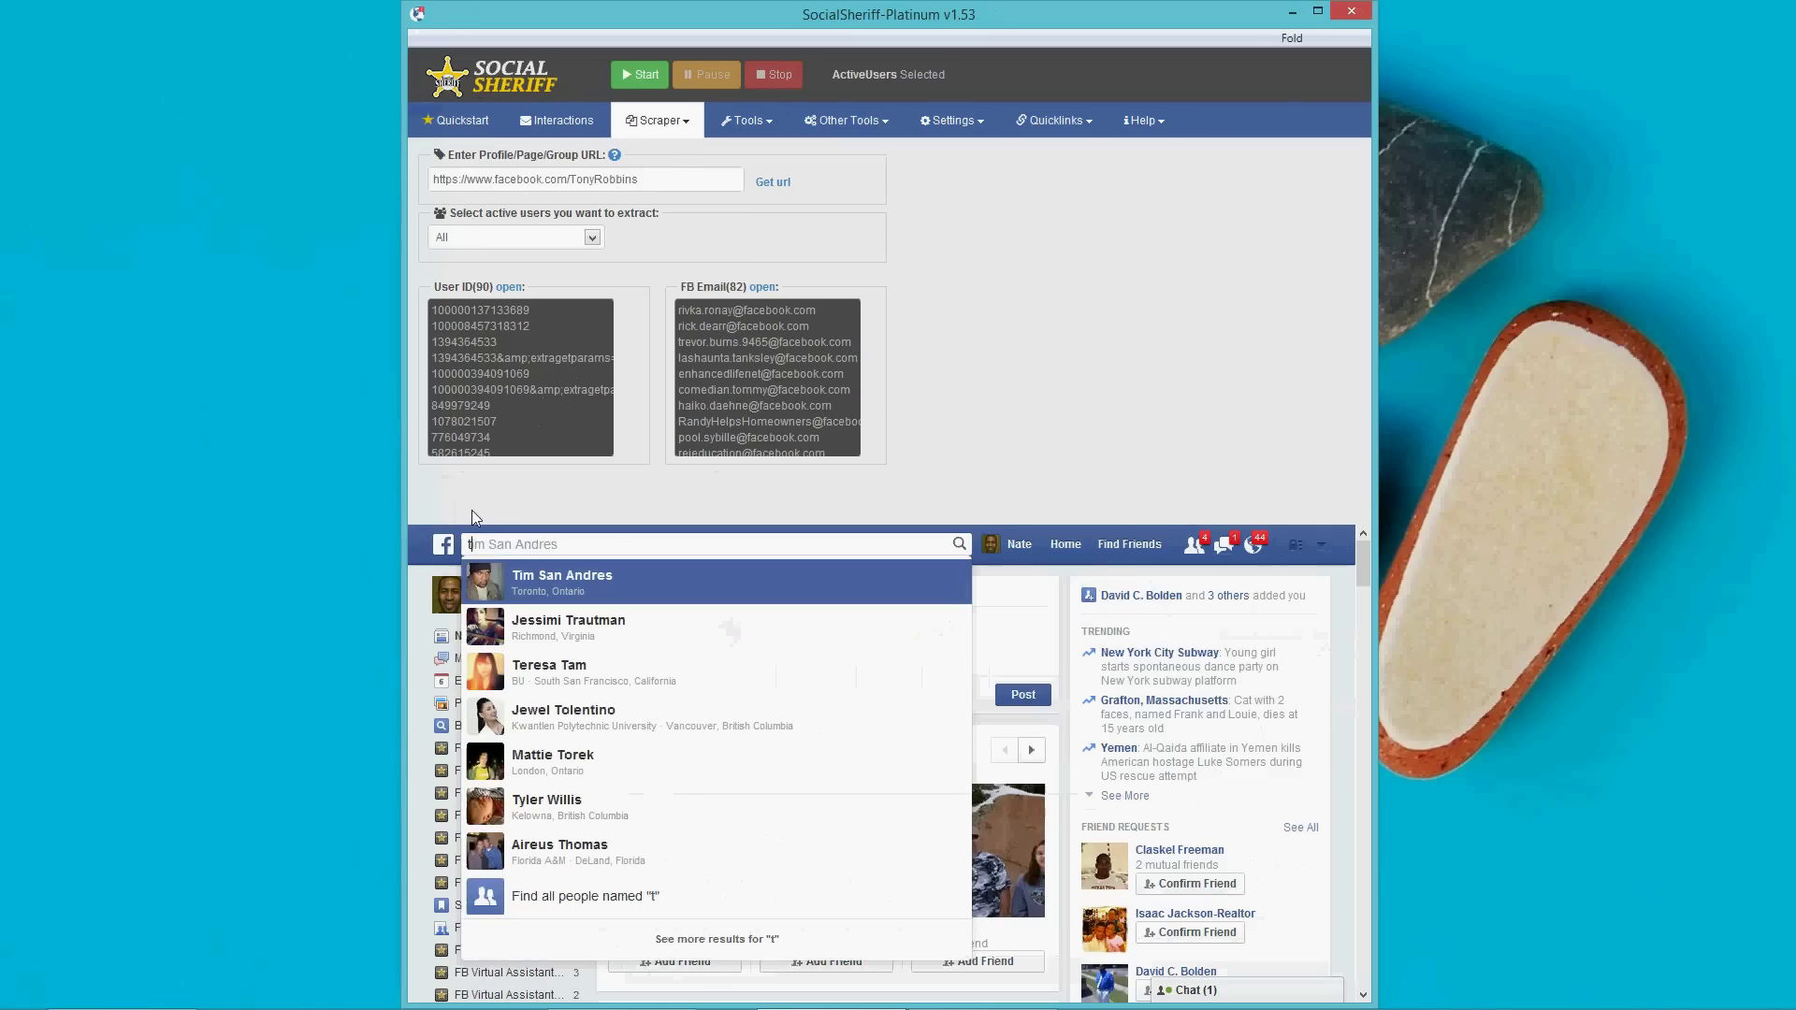
pyautogui.write('on')
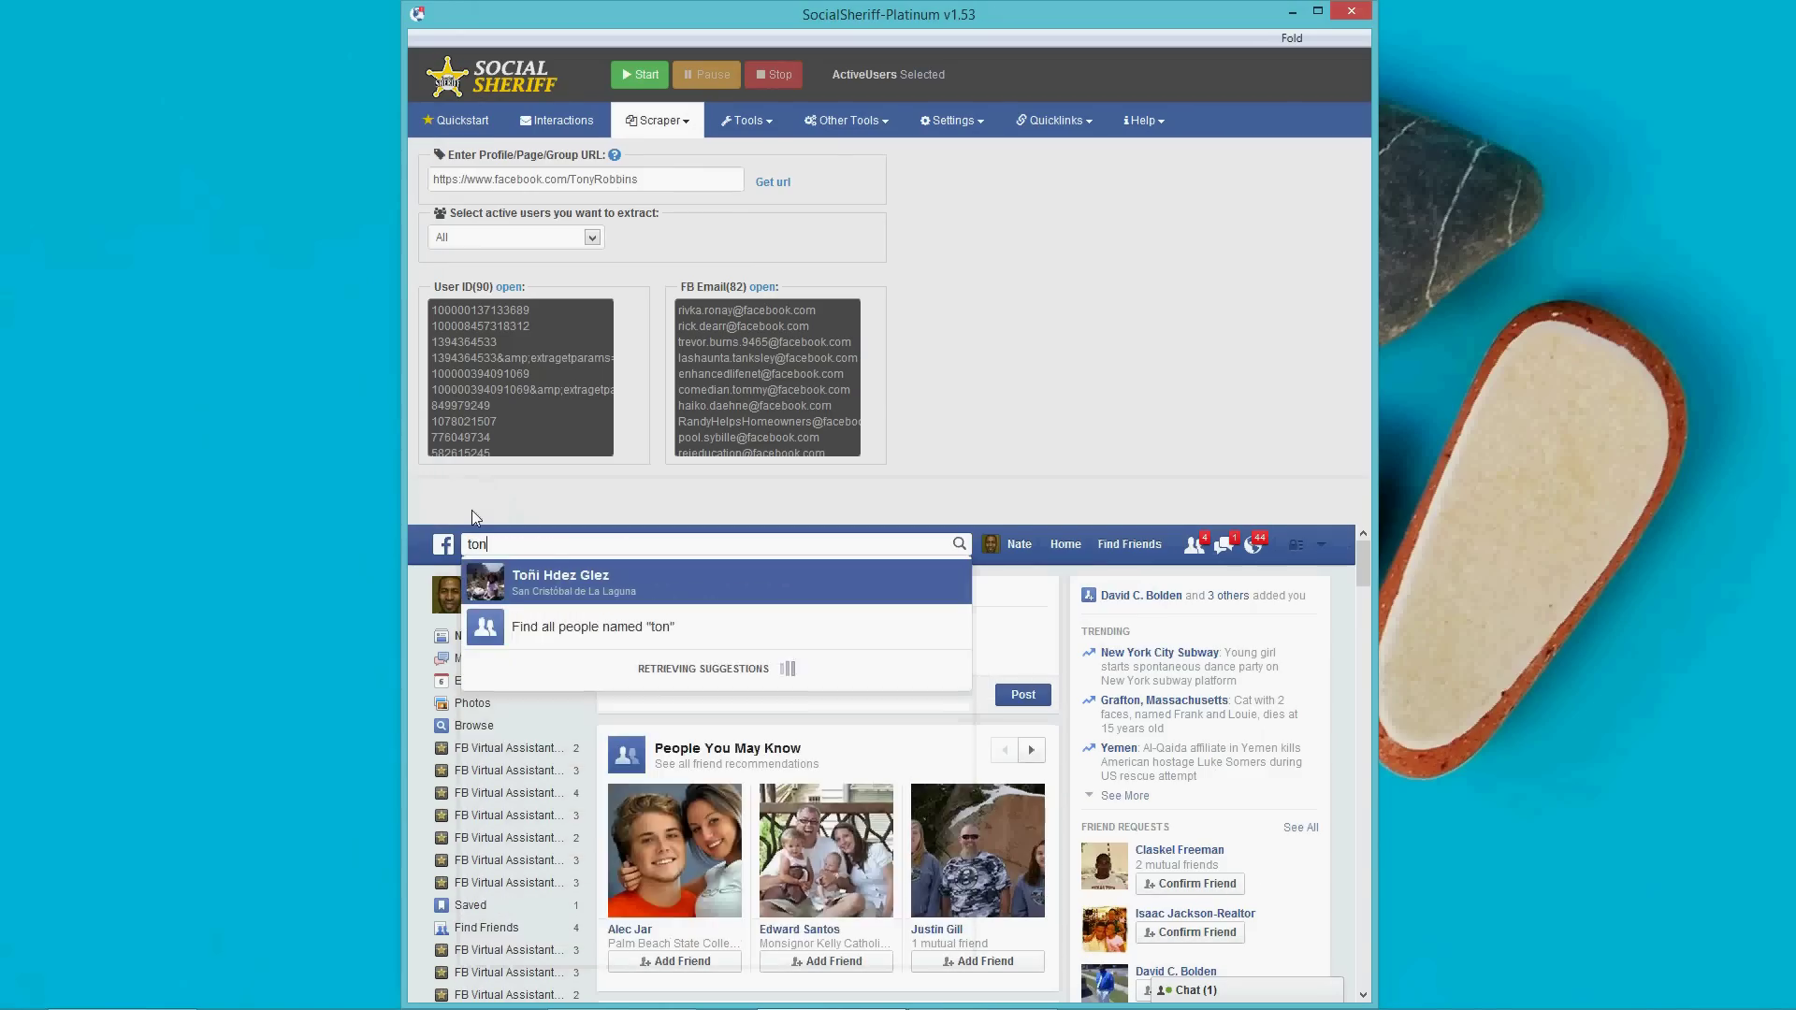
pyautogui.write('y robbins')
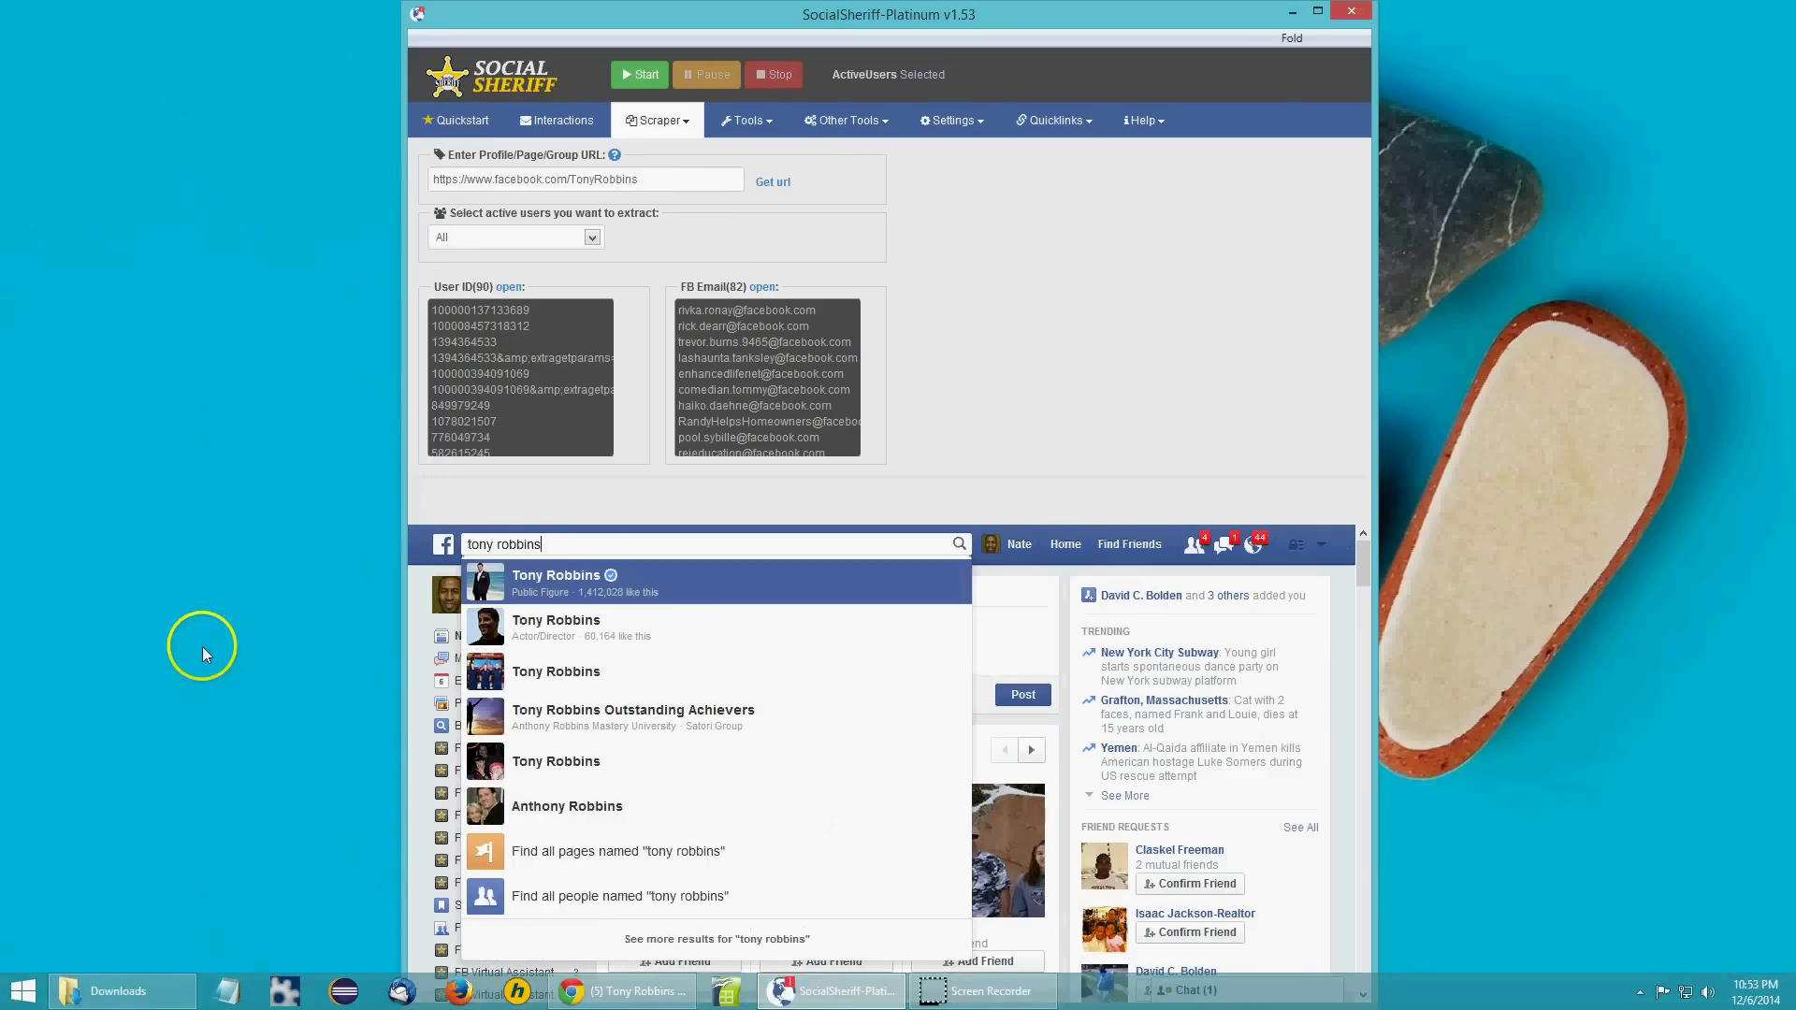
pyautogui.press('Return')
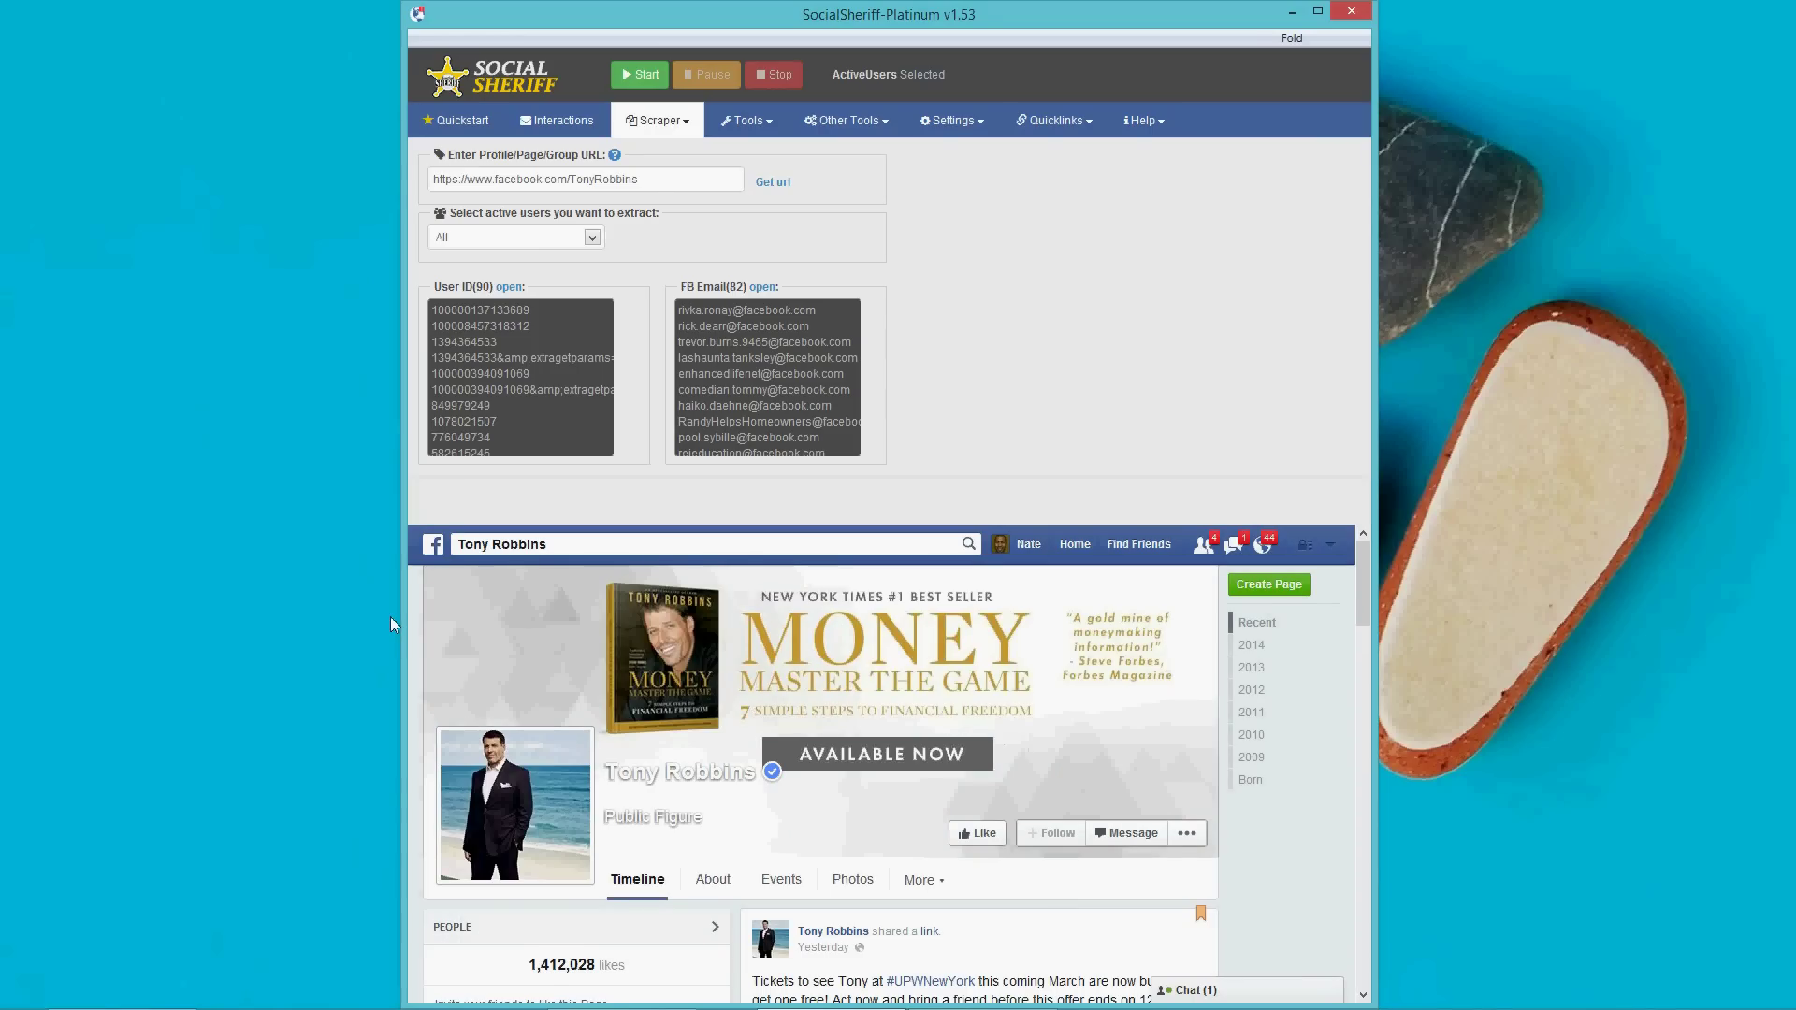
pyautogui.click(915, 848)
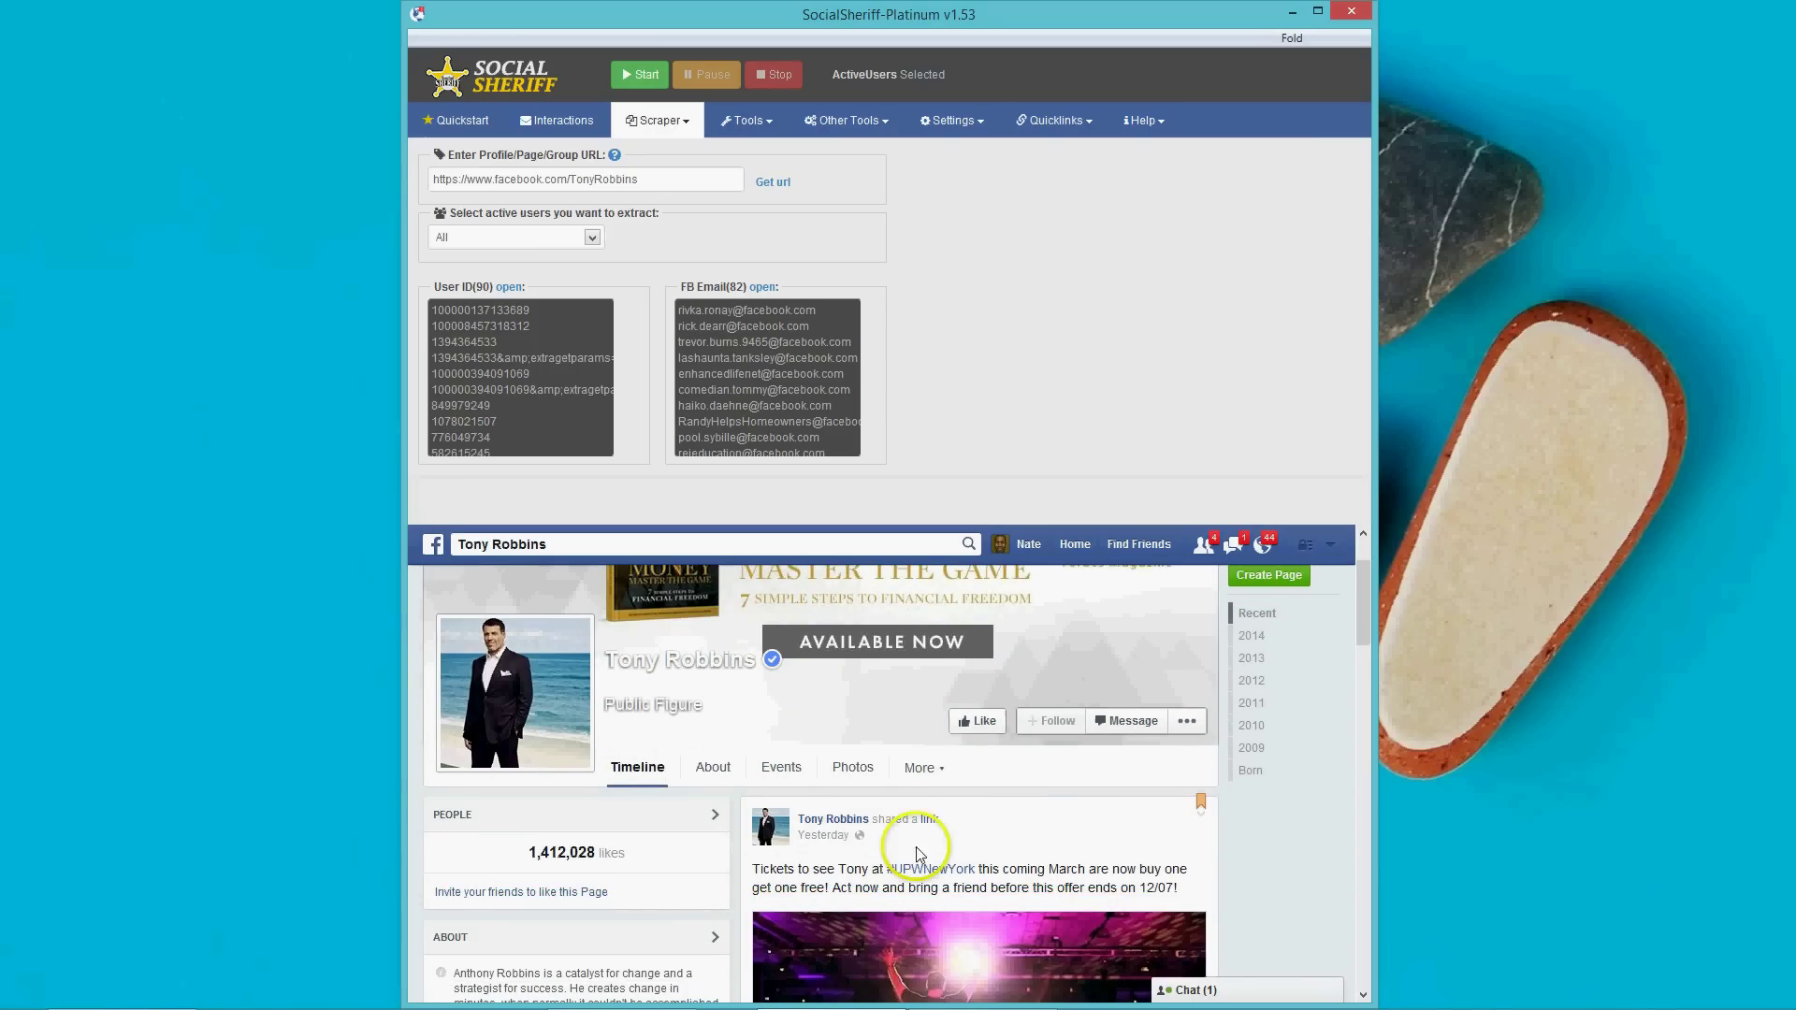
pyautogui.scroll(-1, 917, 846)
pyautogui.scroll(-2, 777, 833)
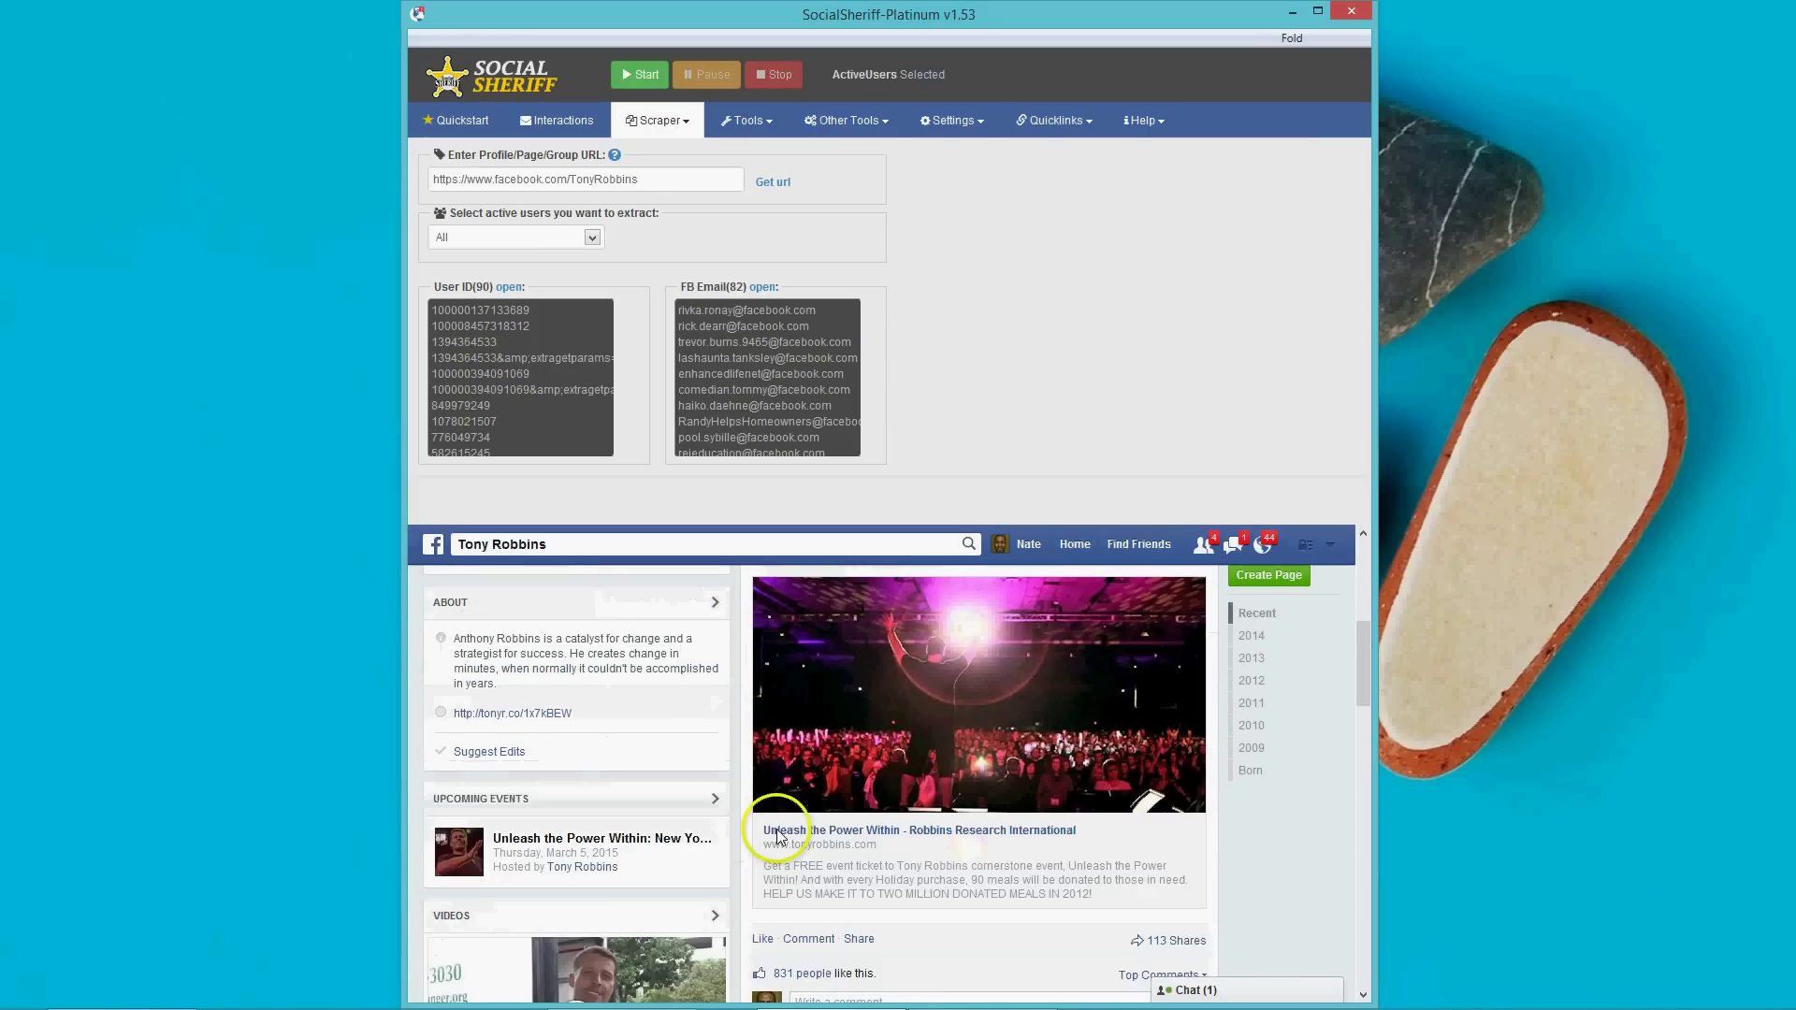
pyautogui.scroll(-1, 776, 835)
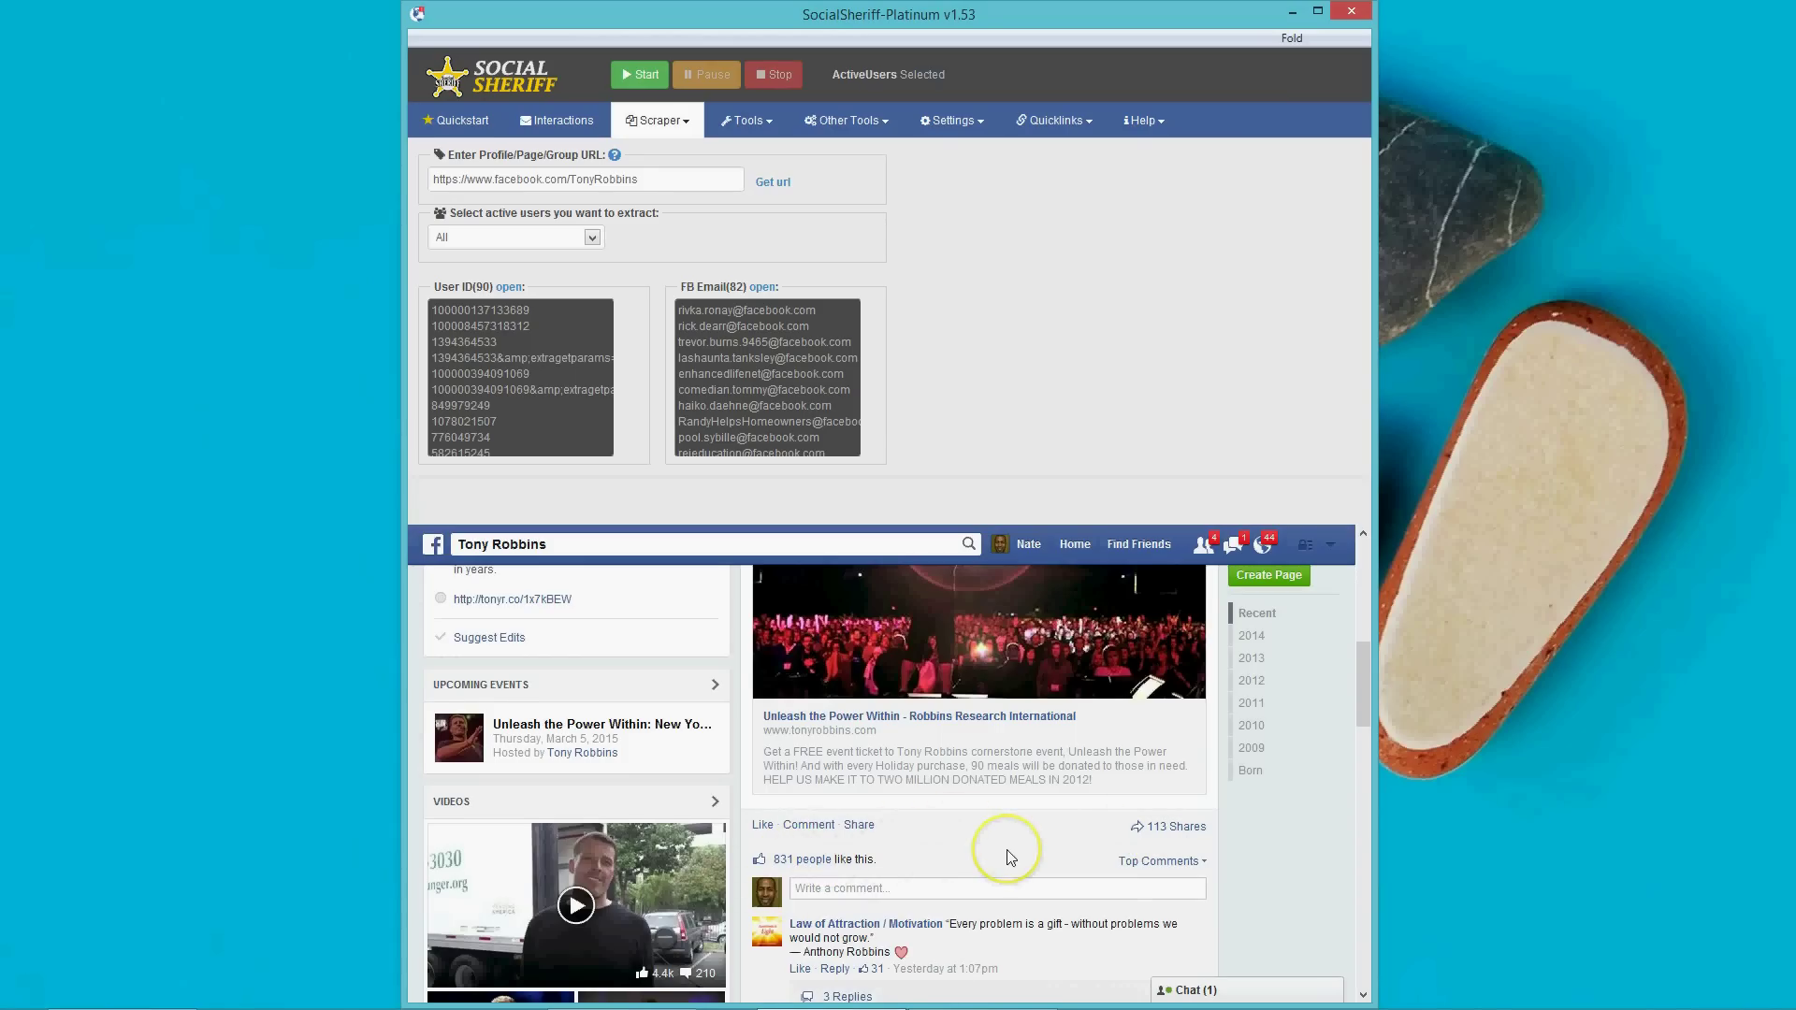
pyautogui.scroll(-2, 1011, 857)
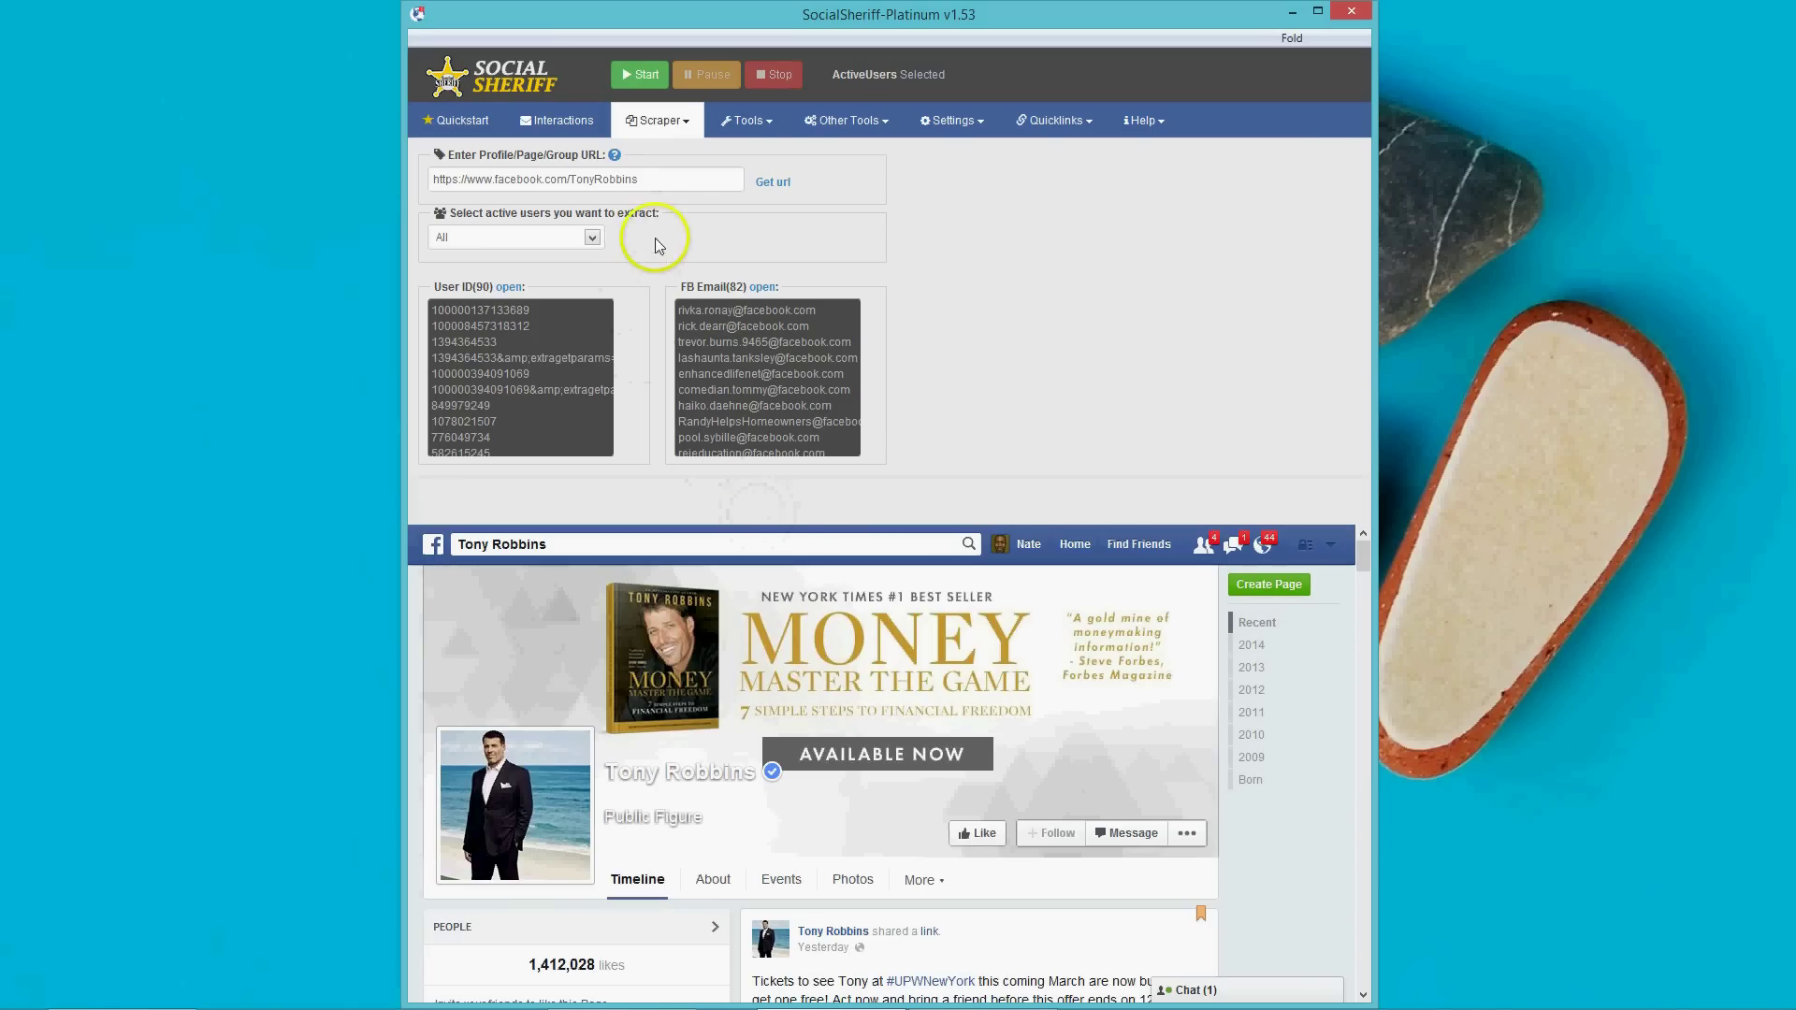
pyautogui.click(772, 181)
pyautogui.click(760, 183)
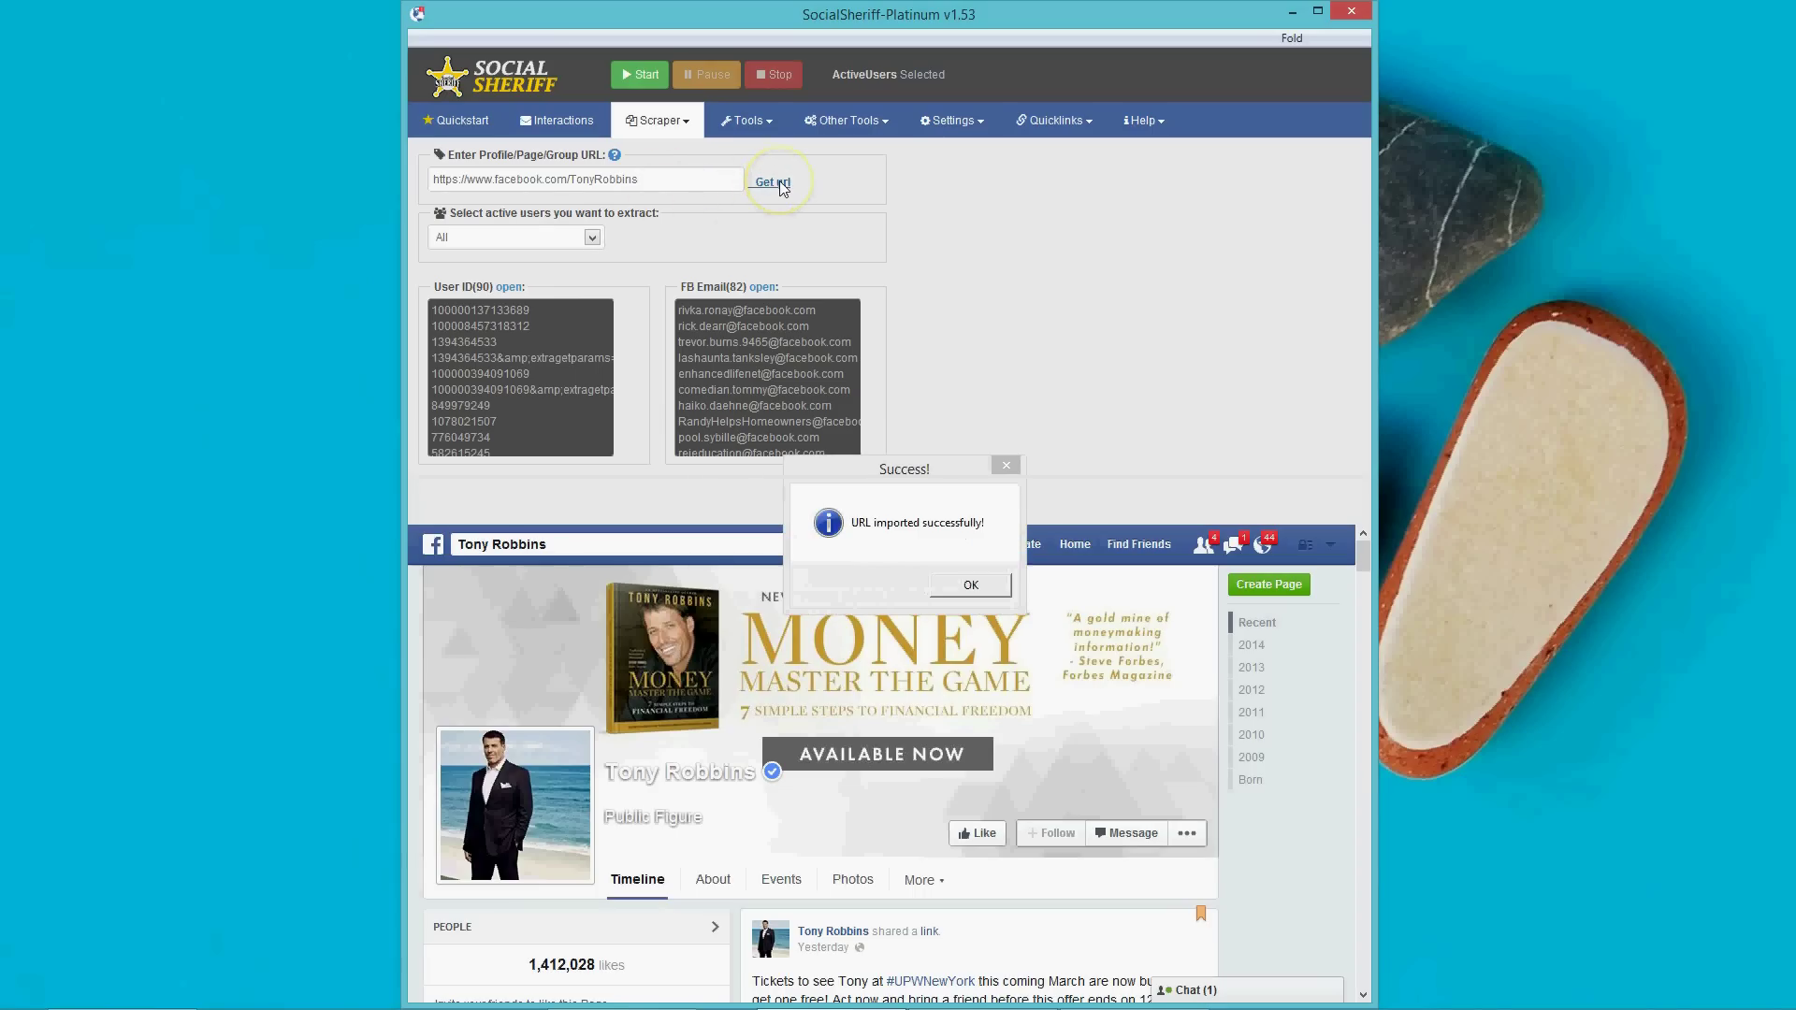
pyautogui.click(981, 580)
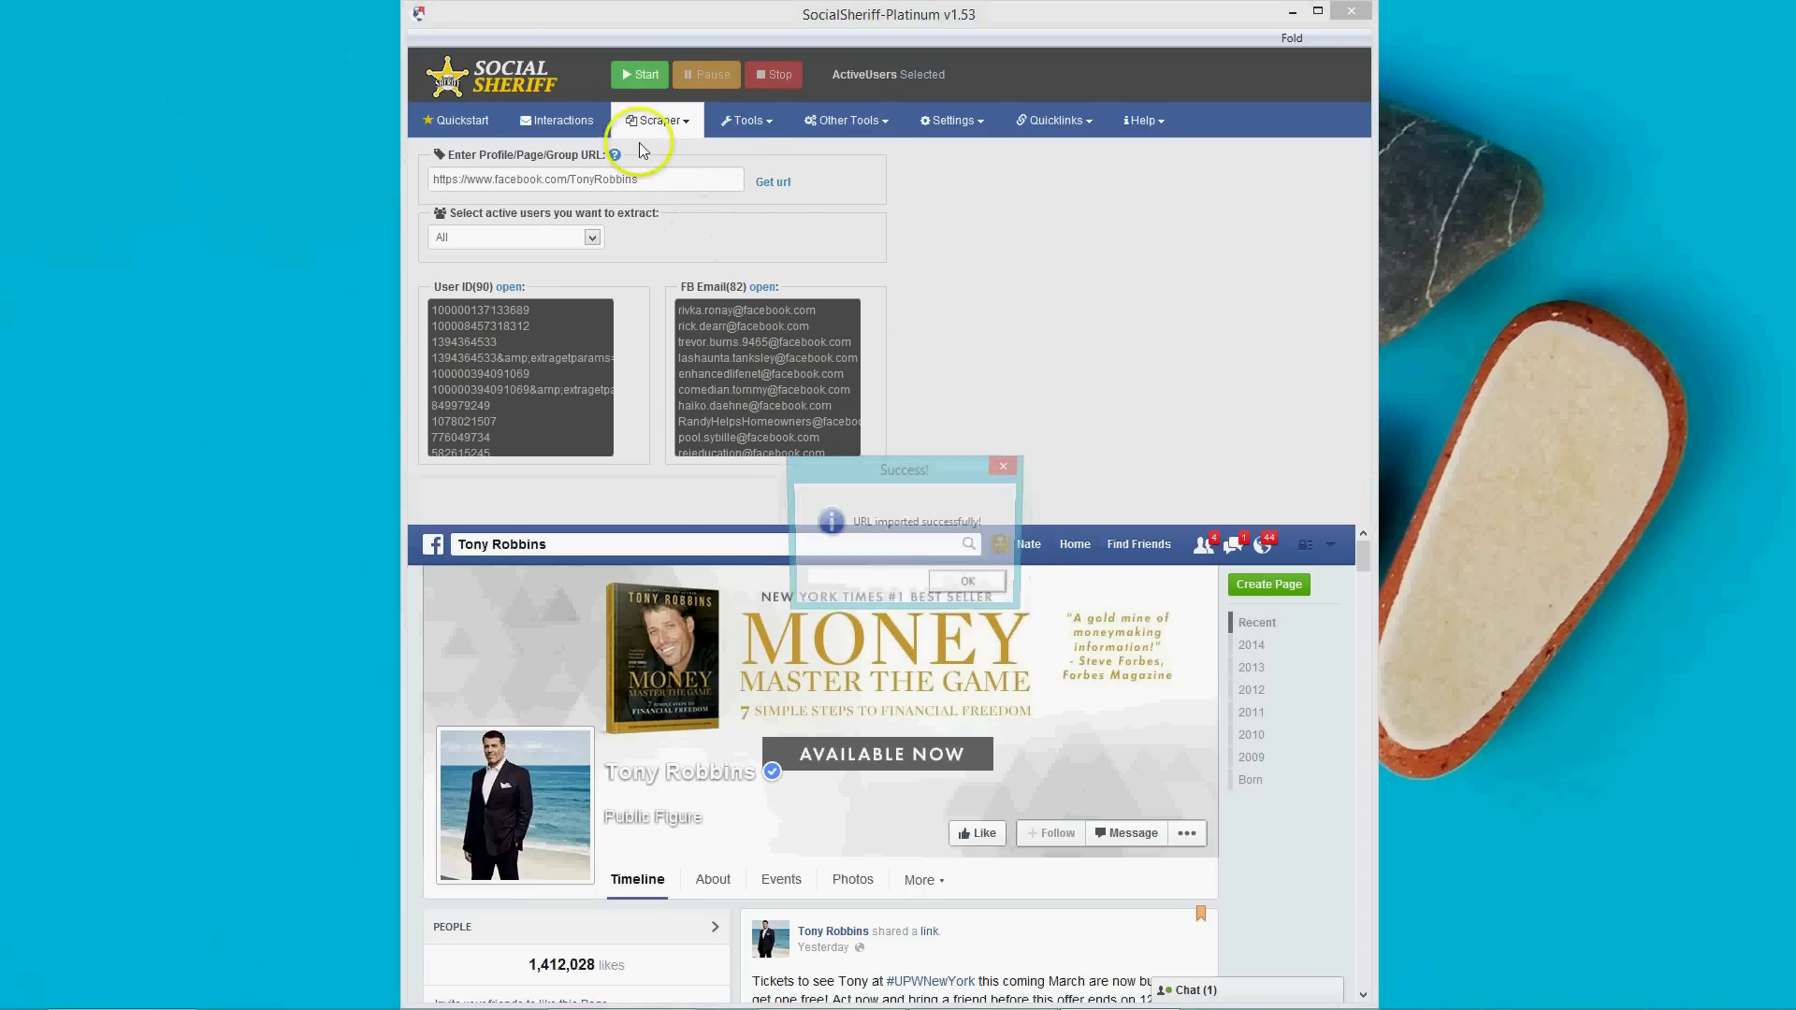
pyautogui.click(964, 582)
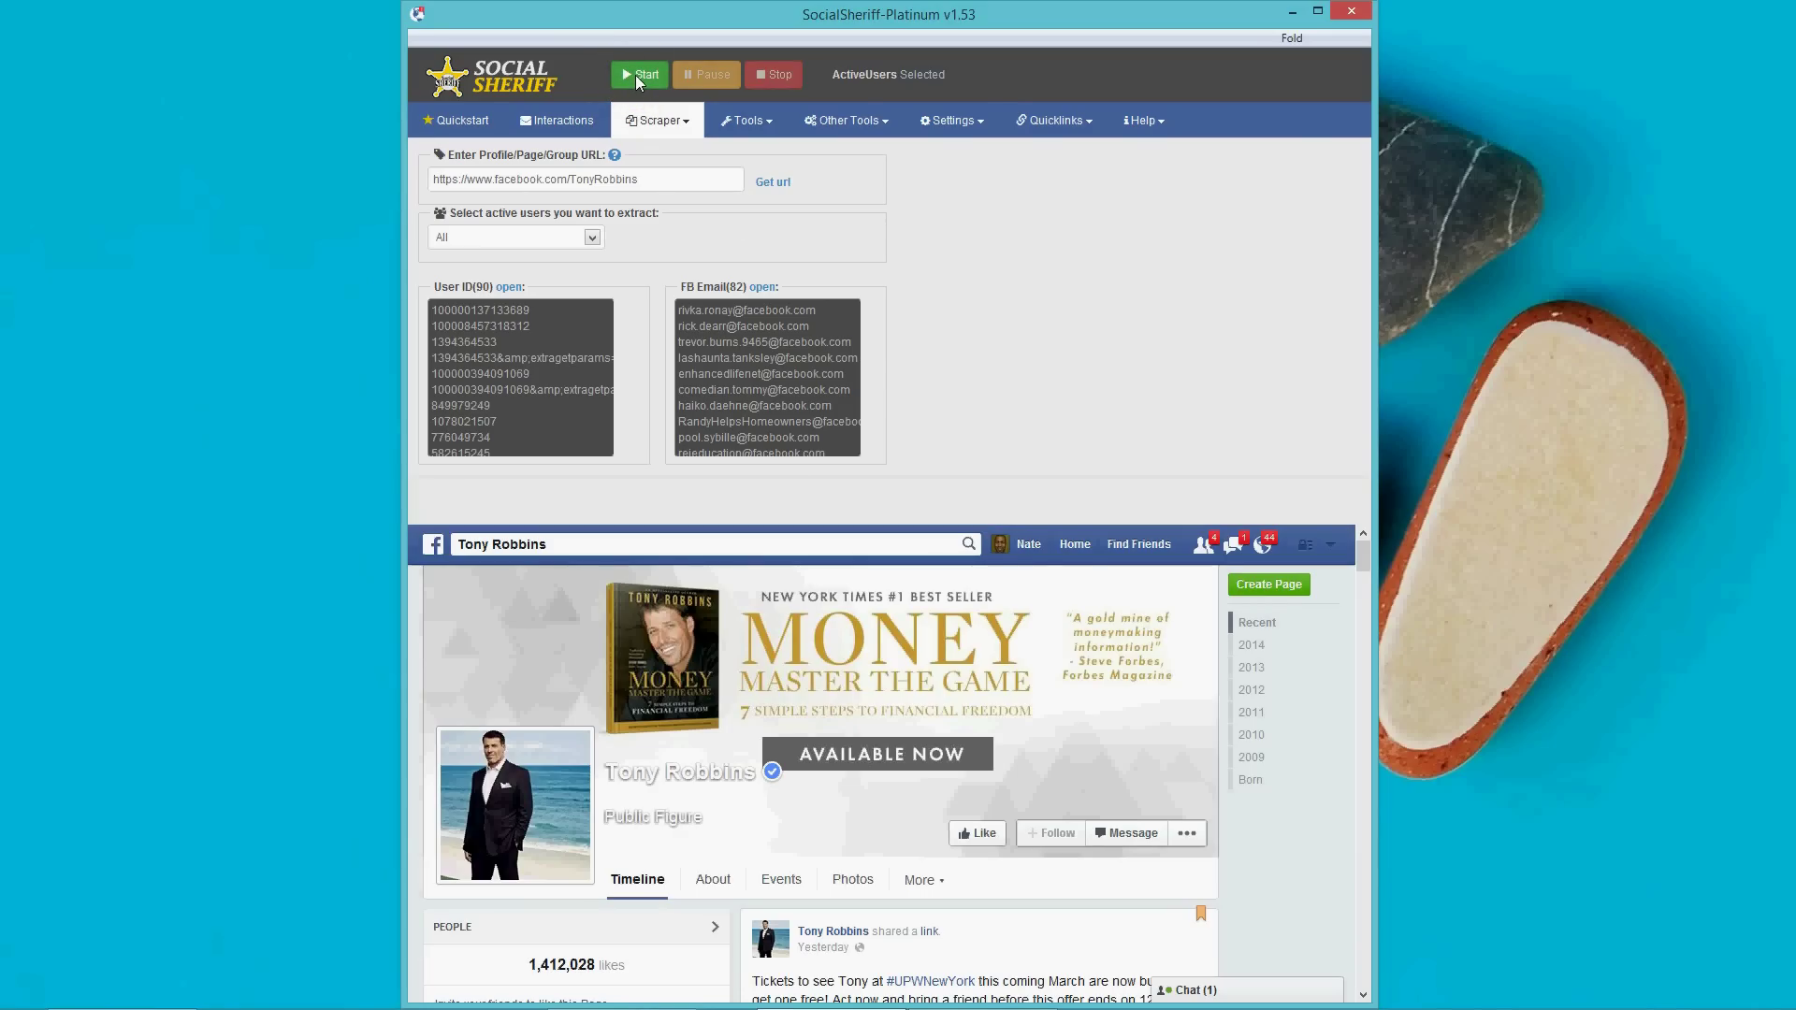
# Run the ActiveUsers extraction to 4343 user IDs and 3780 FB emails, then try to stop it.
pyautogui.click(636, 75)
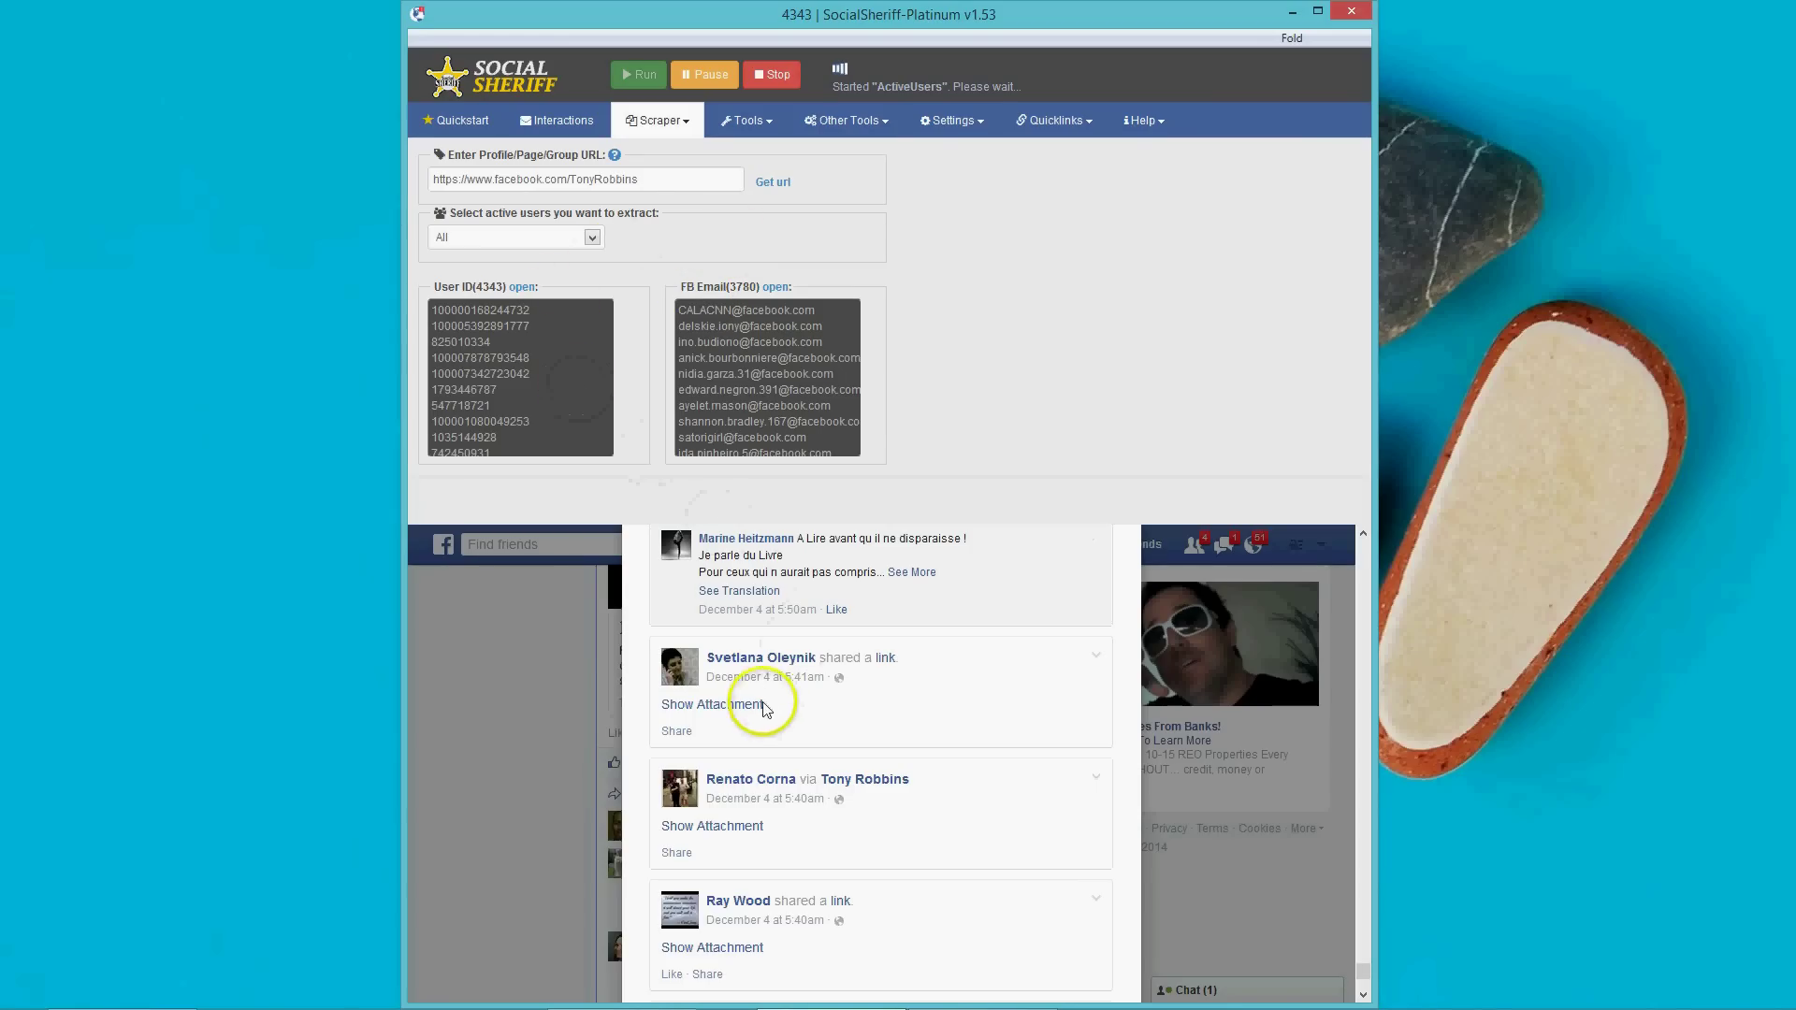
pyautogui.moveTo(1778, 1006)
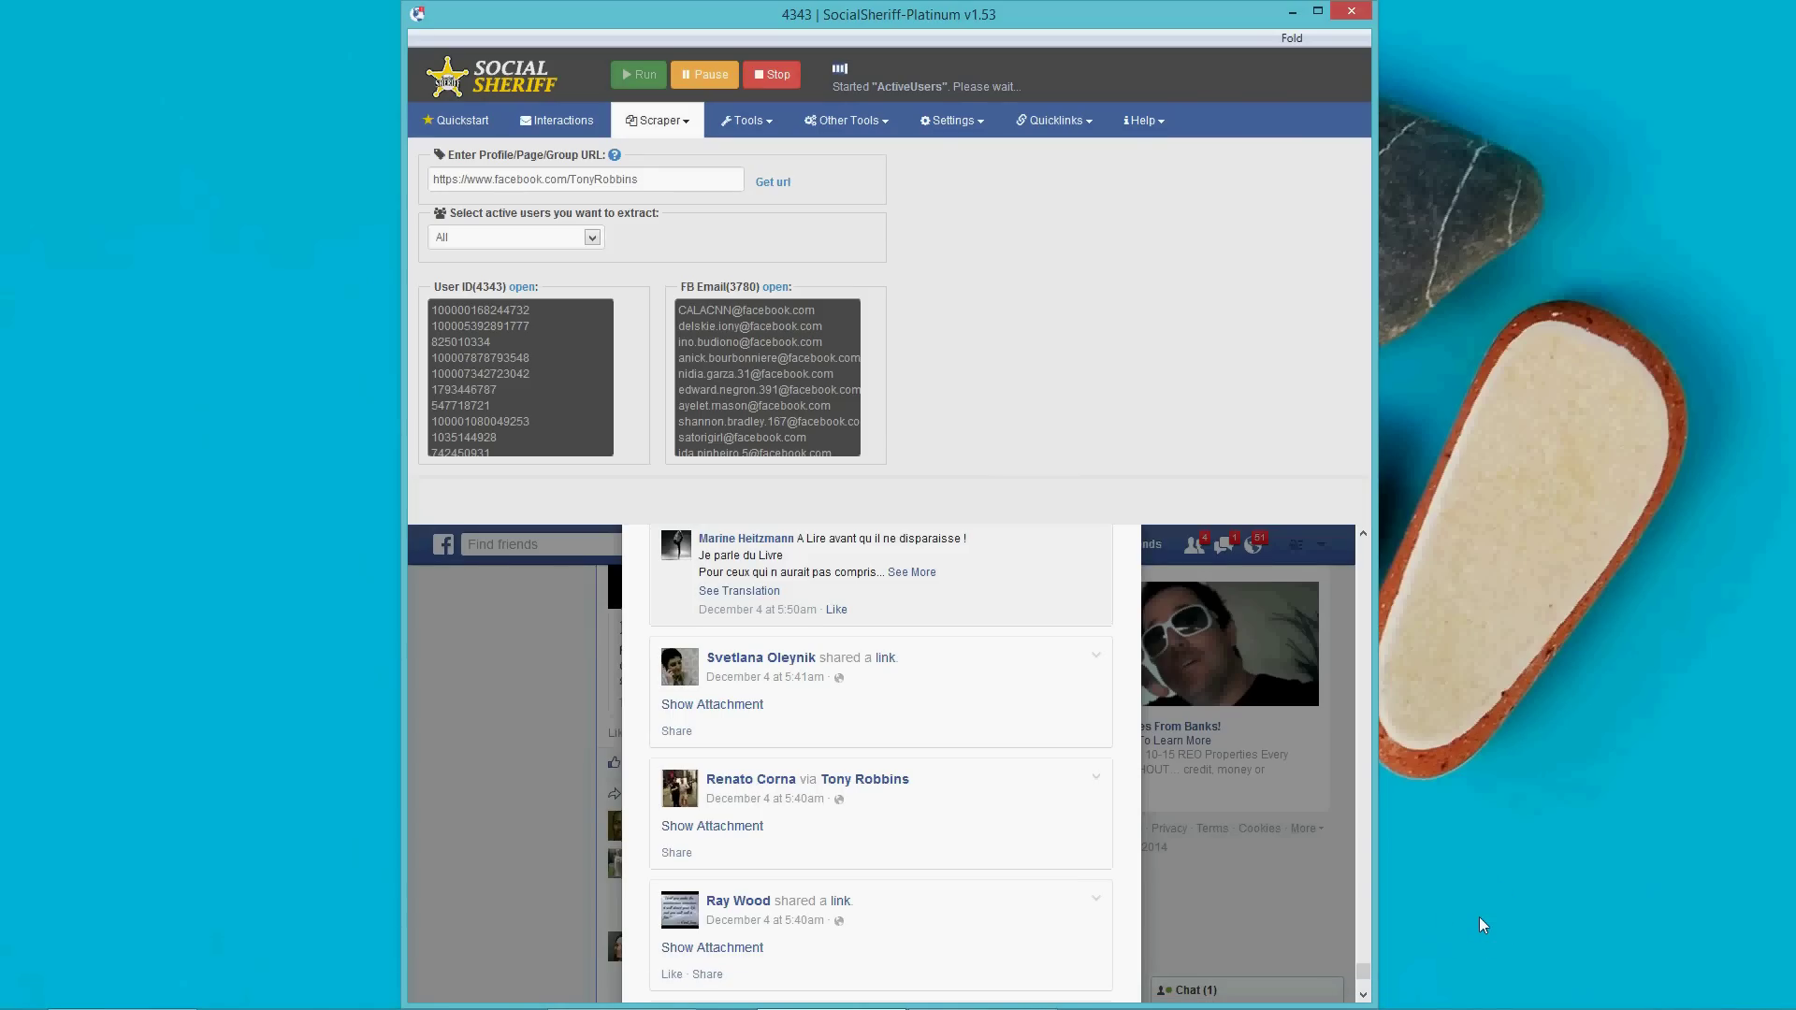
pyautogui.click(477, 295)
pyautogui.click(768, 78)
pyautogui.click(768, 77)
pyautogui.click(780, 289)
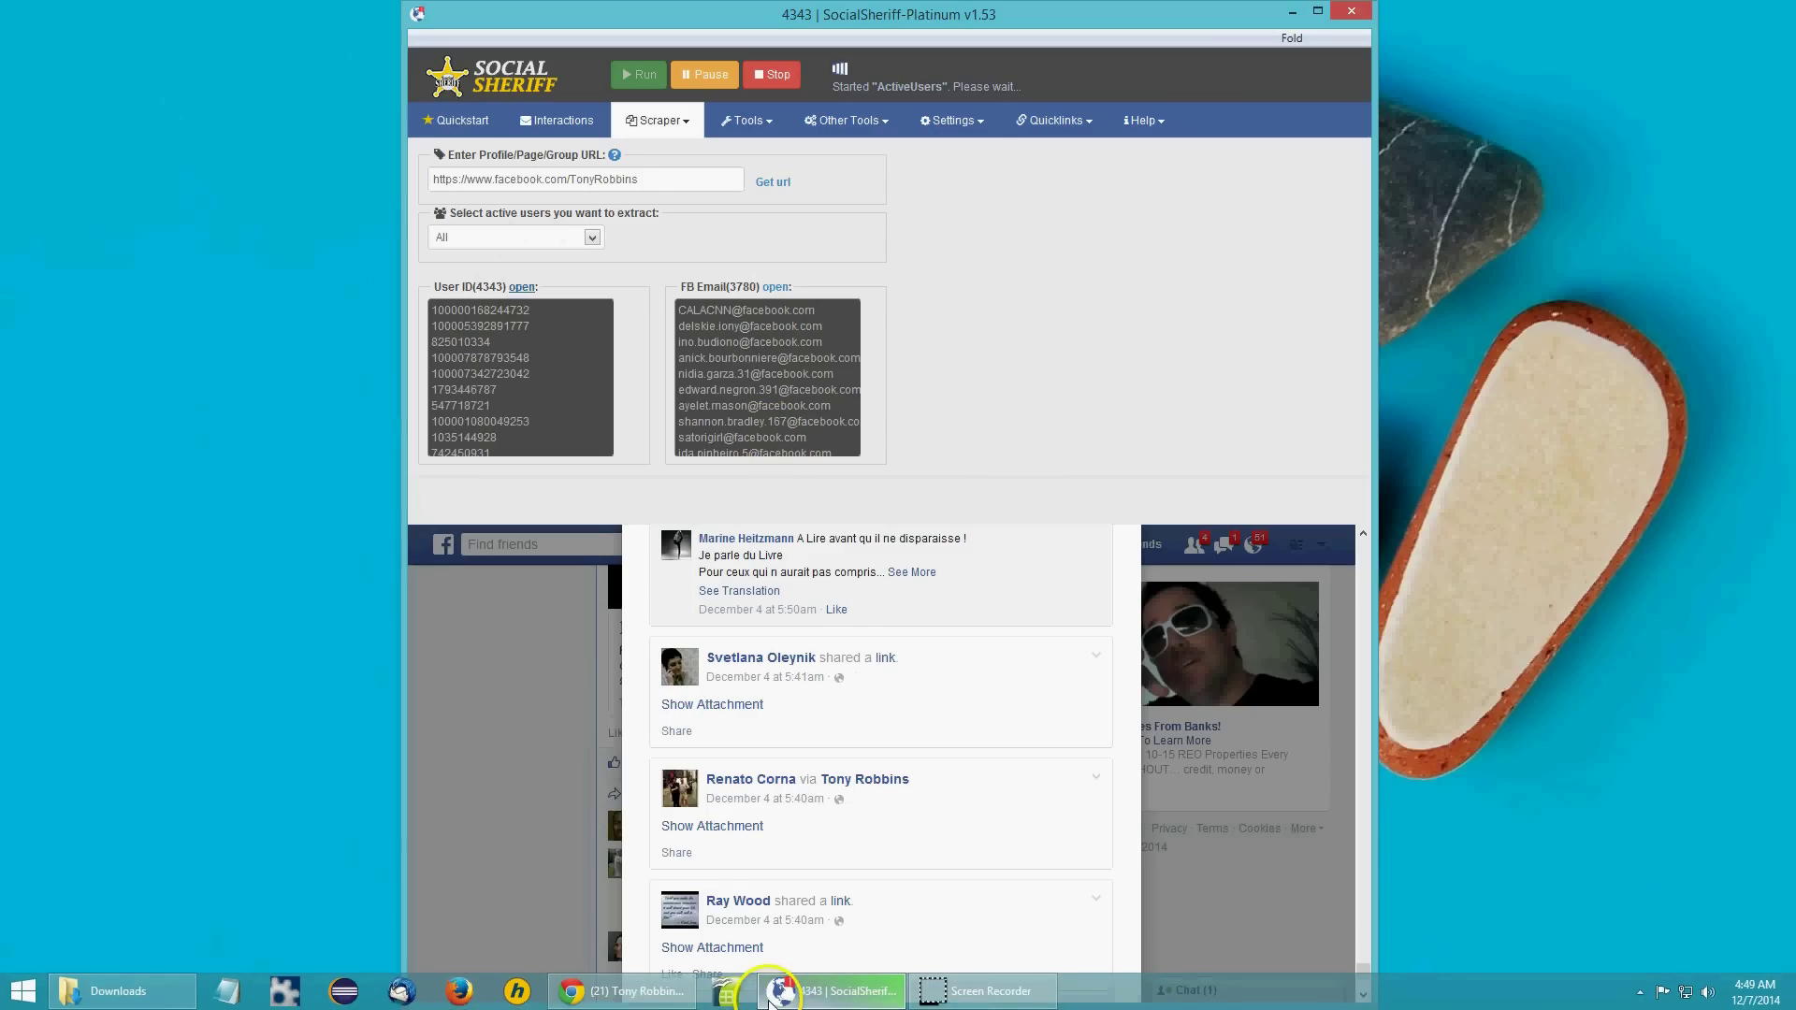
pyautogui.moveTo(776, 989)
pyautogui.click(776, 853)
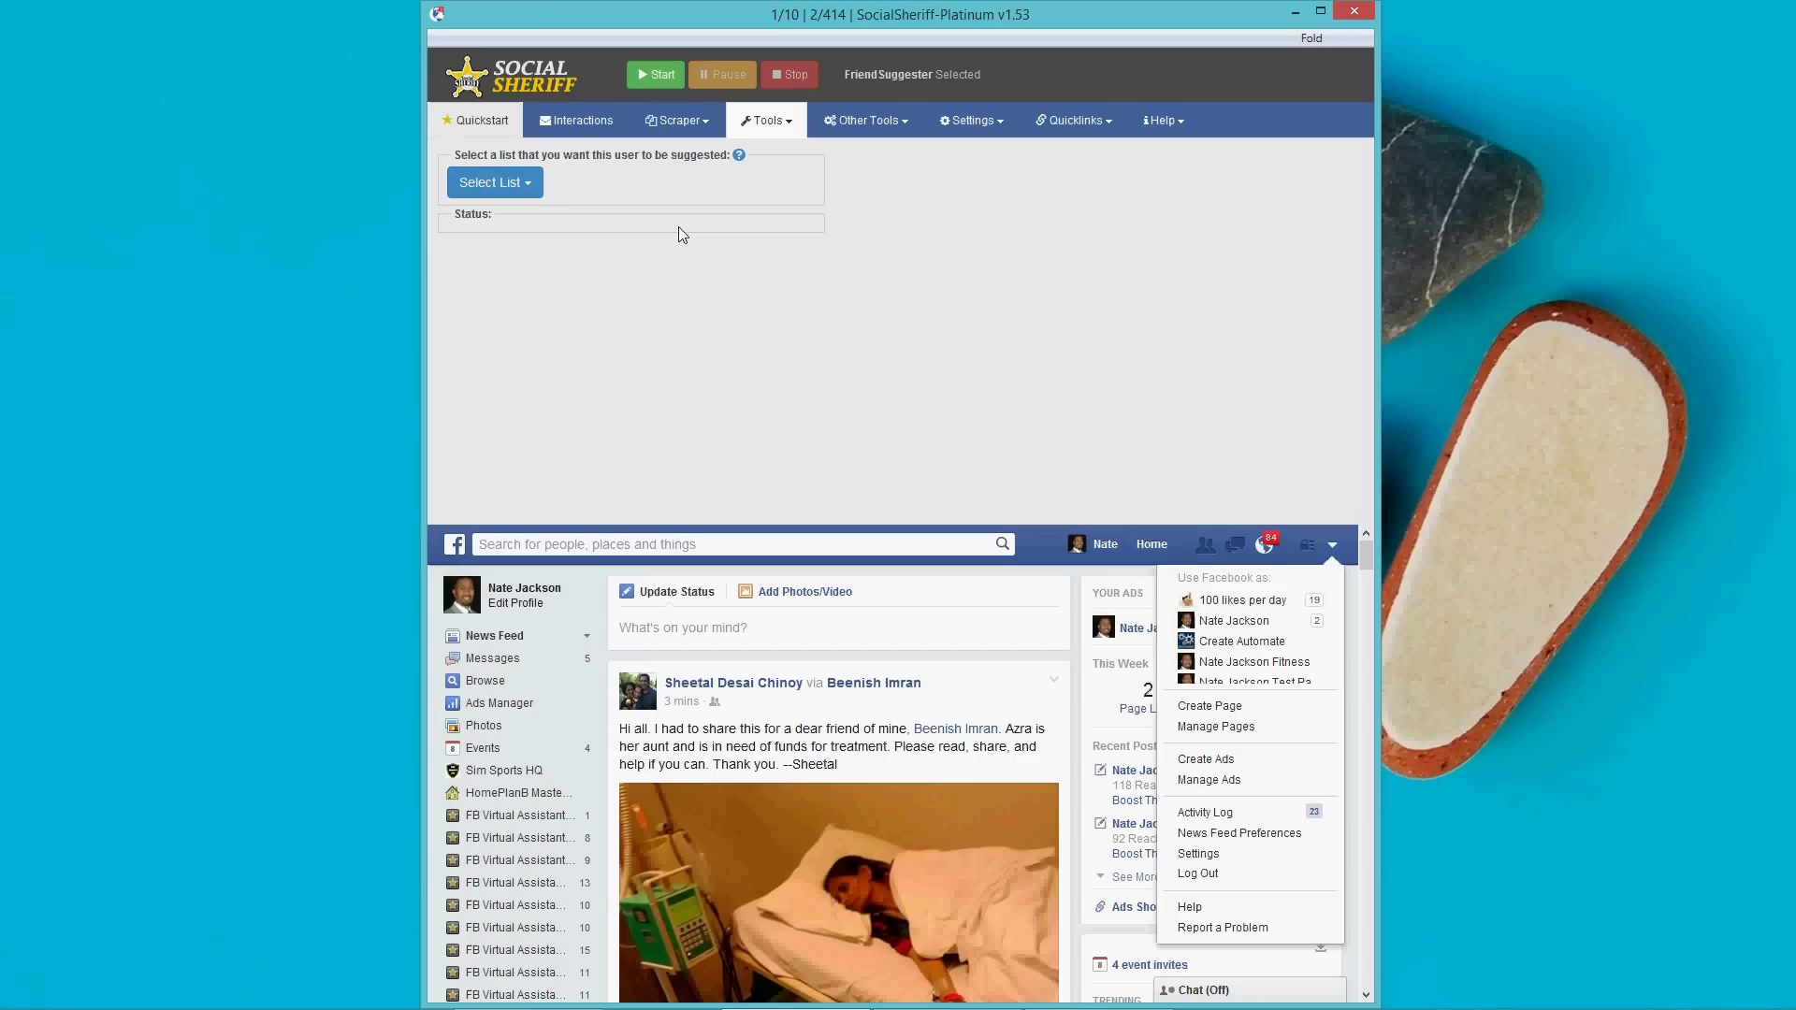
# Show the Quickstart options and toggle the Groups Request, Birthday Greeter and Confirm Friend Requests autoresponders.
pyautogui.click(475, 123)
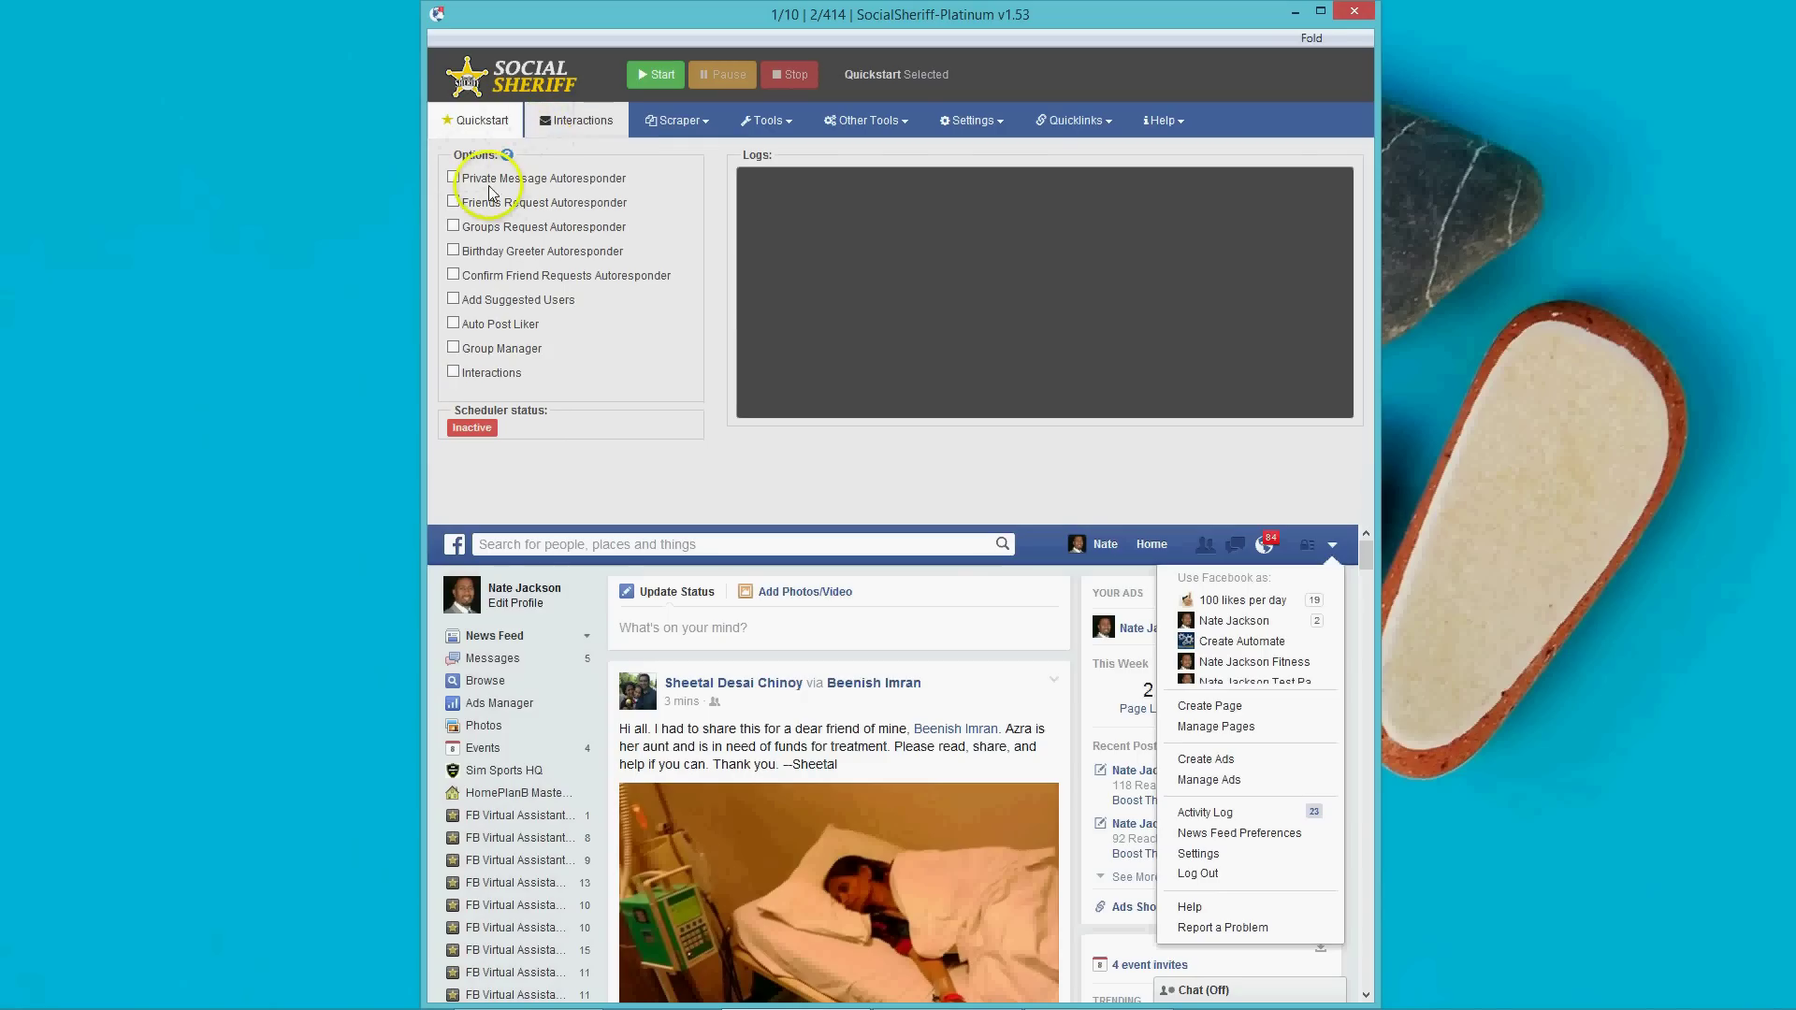
pyautogui.click(454, 228)
pyautogui.click(454, 252)
pyautogui.click(454, 251)
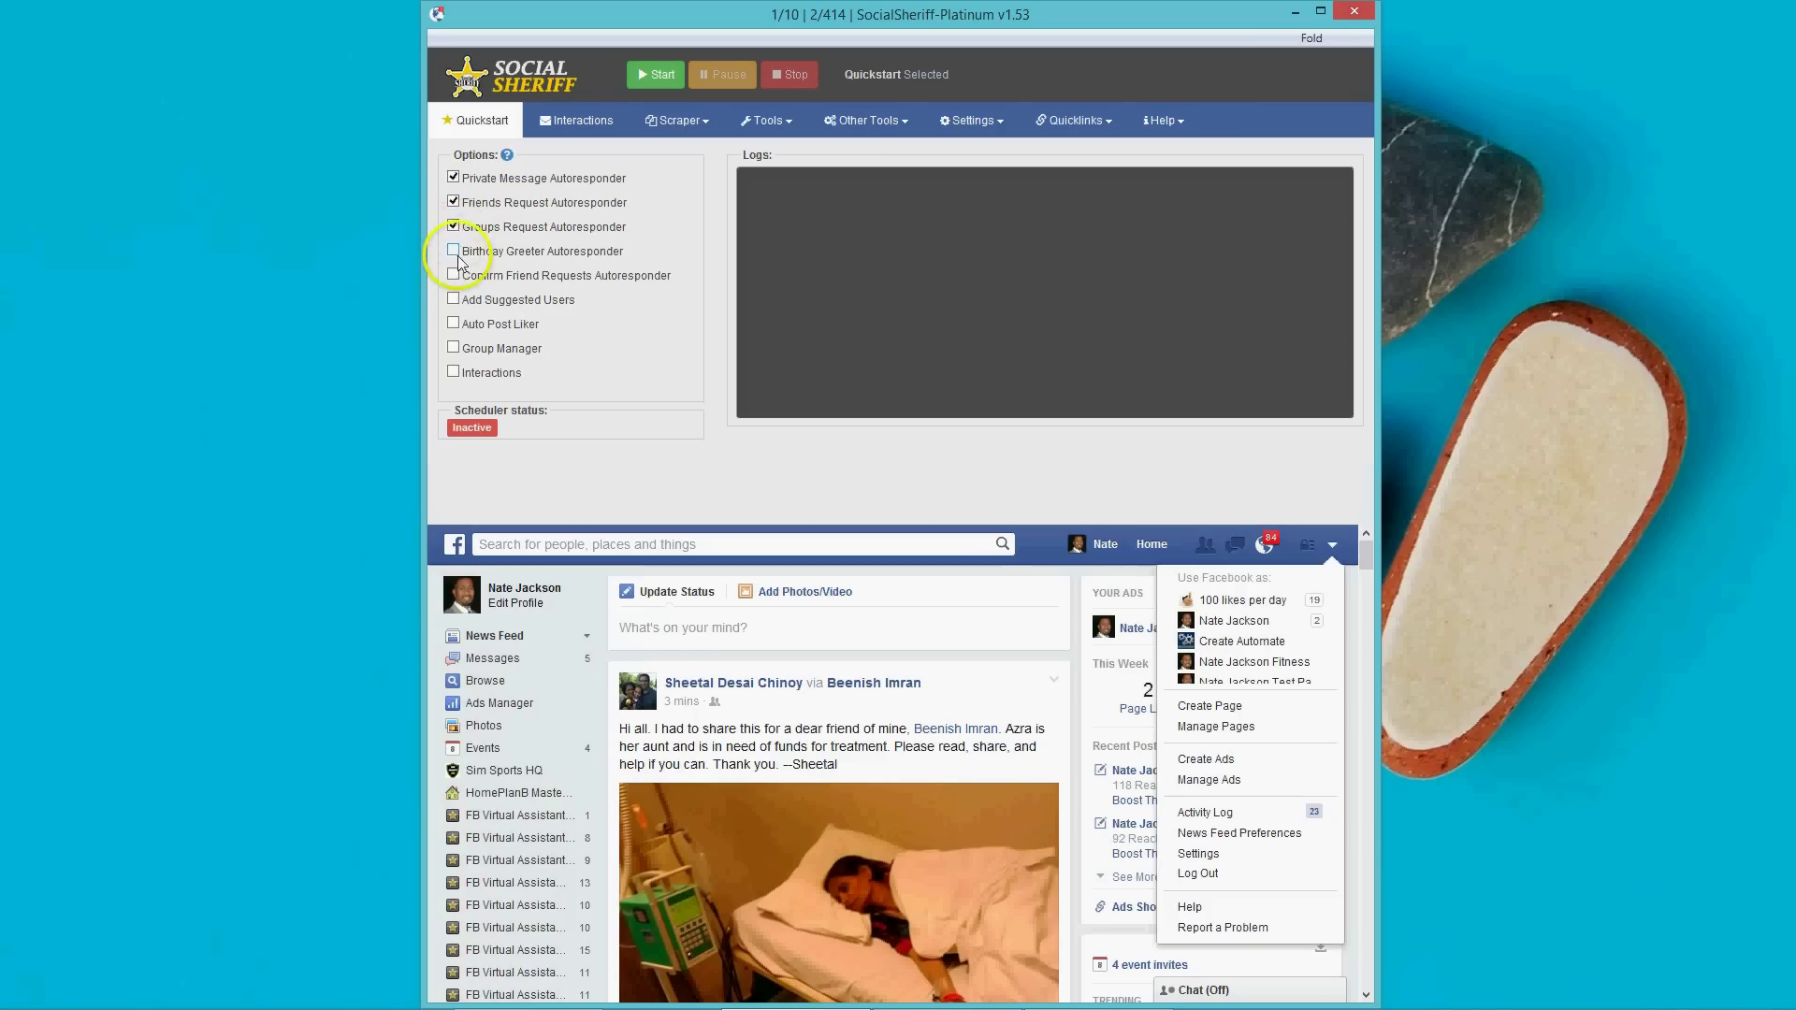
pyautogui.click(453, 275)
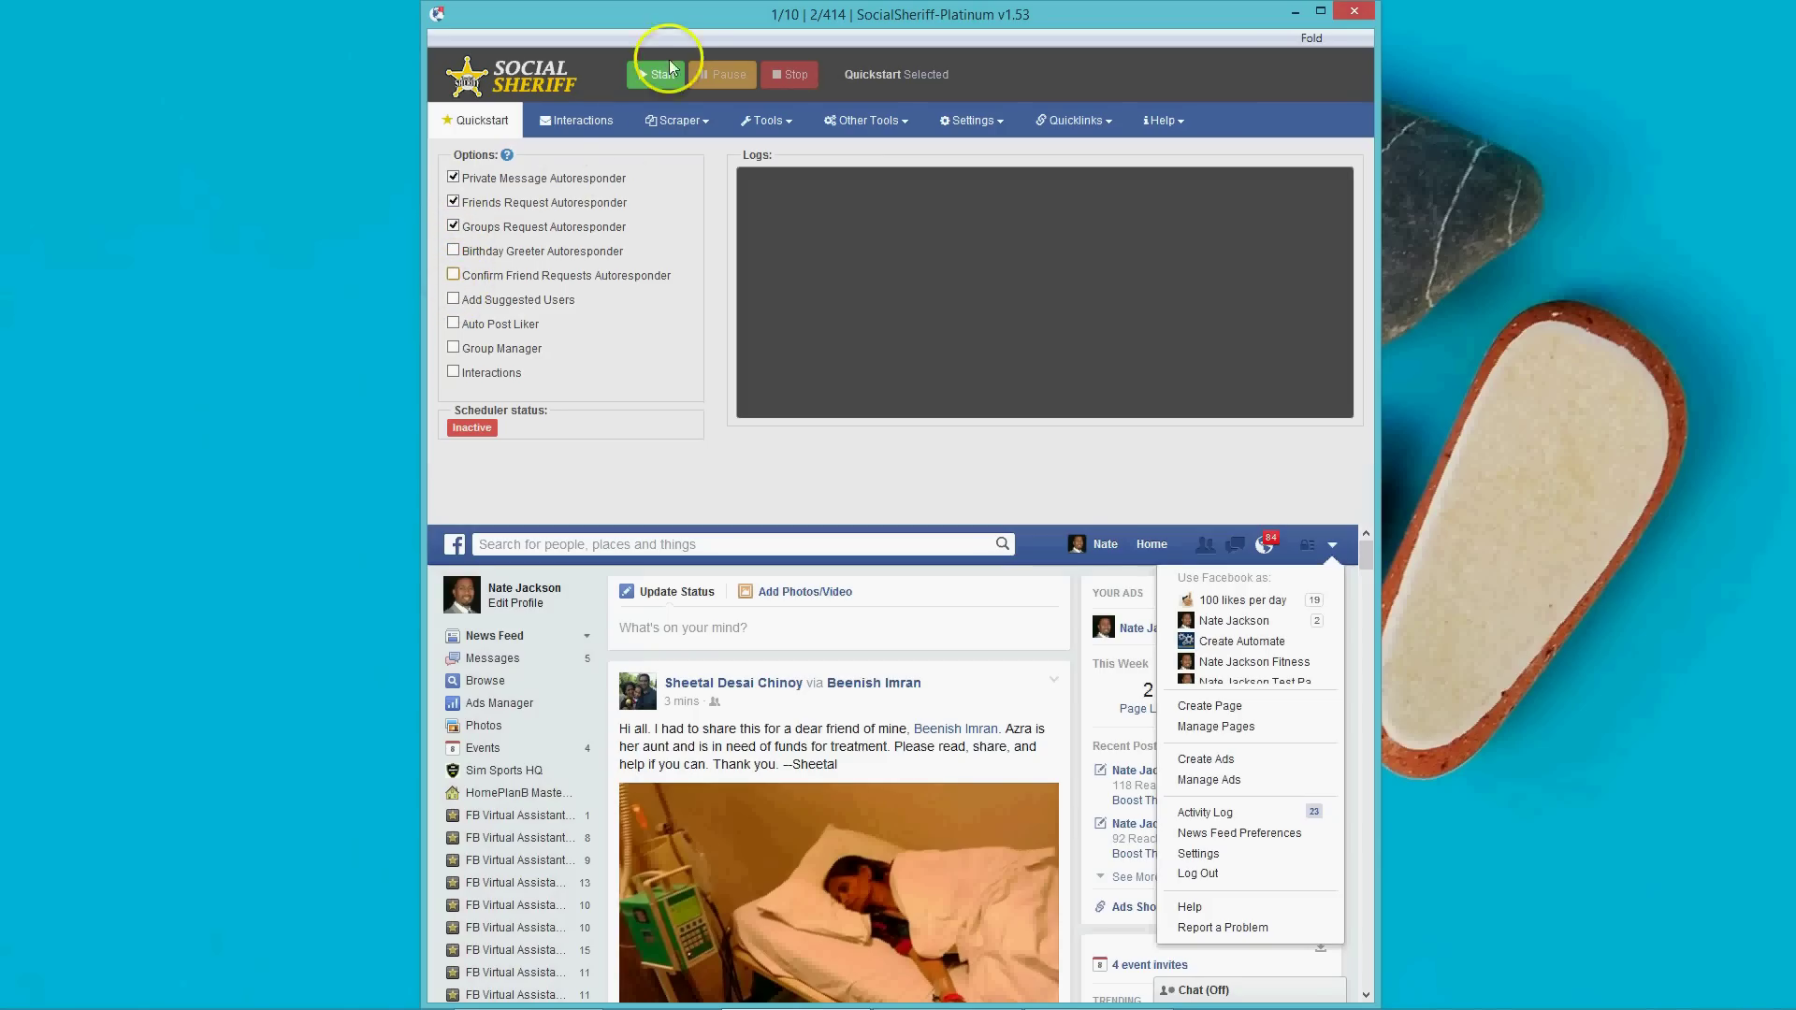
pyautogui.click(454, 251)
pyautogui.click(454, 227)
pyautogui.click(454, 224)
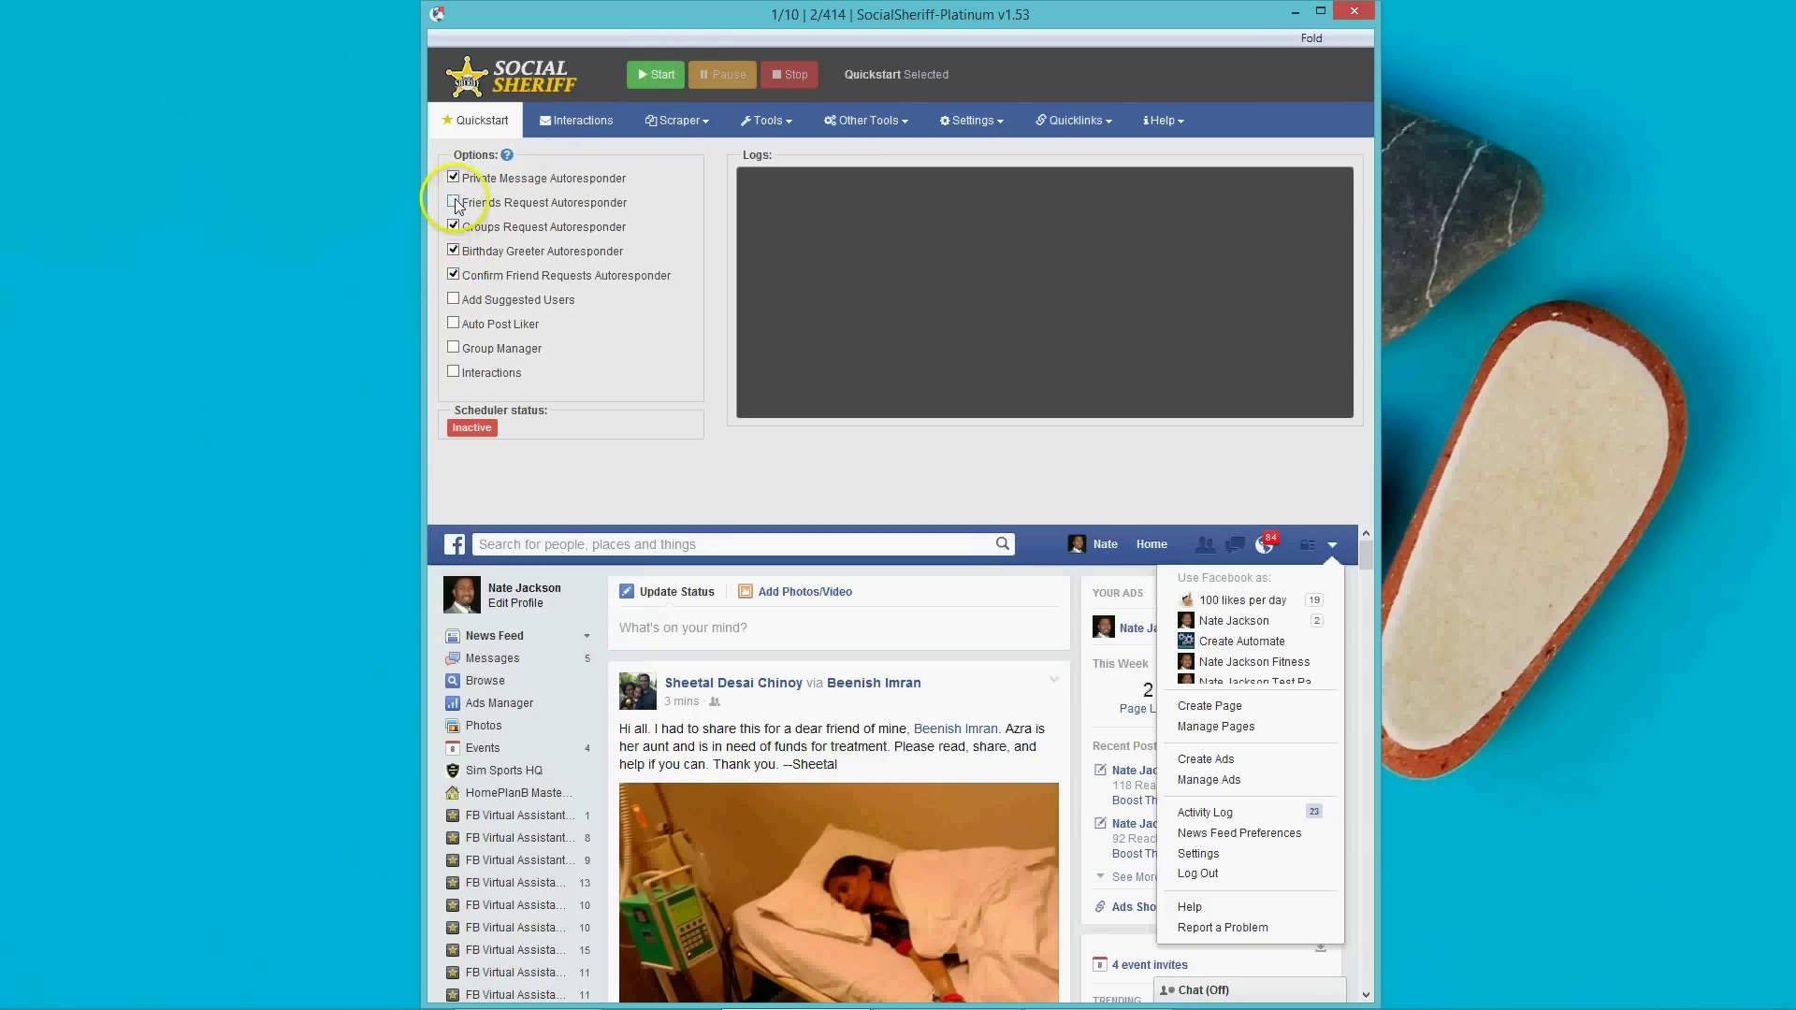
# Uncheck the Private Message, Friends Request and remaining autoresponders so every option is cleared, then show the Tools list.
pyautogui.click(454, 178)
pyautogui.click(453, 202)
pyautogui.click(453, 178)
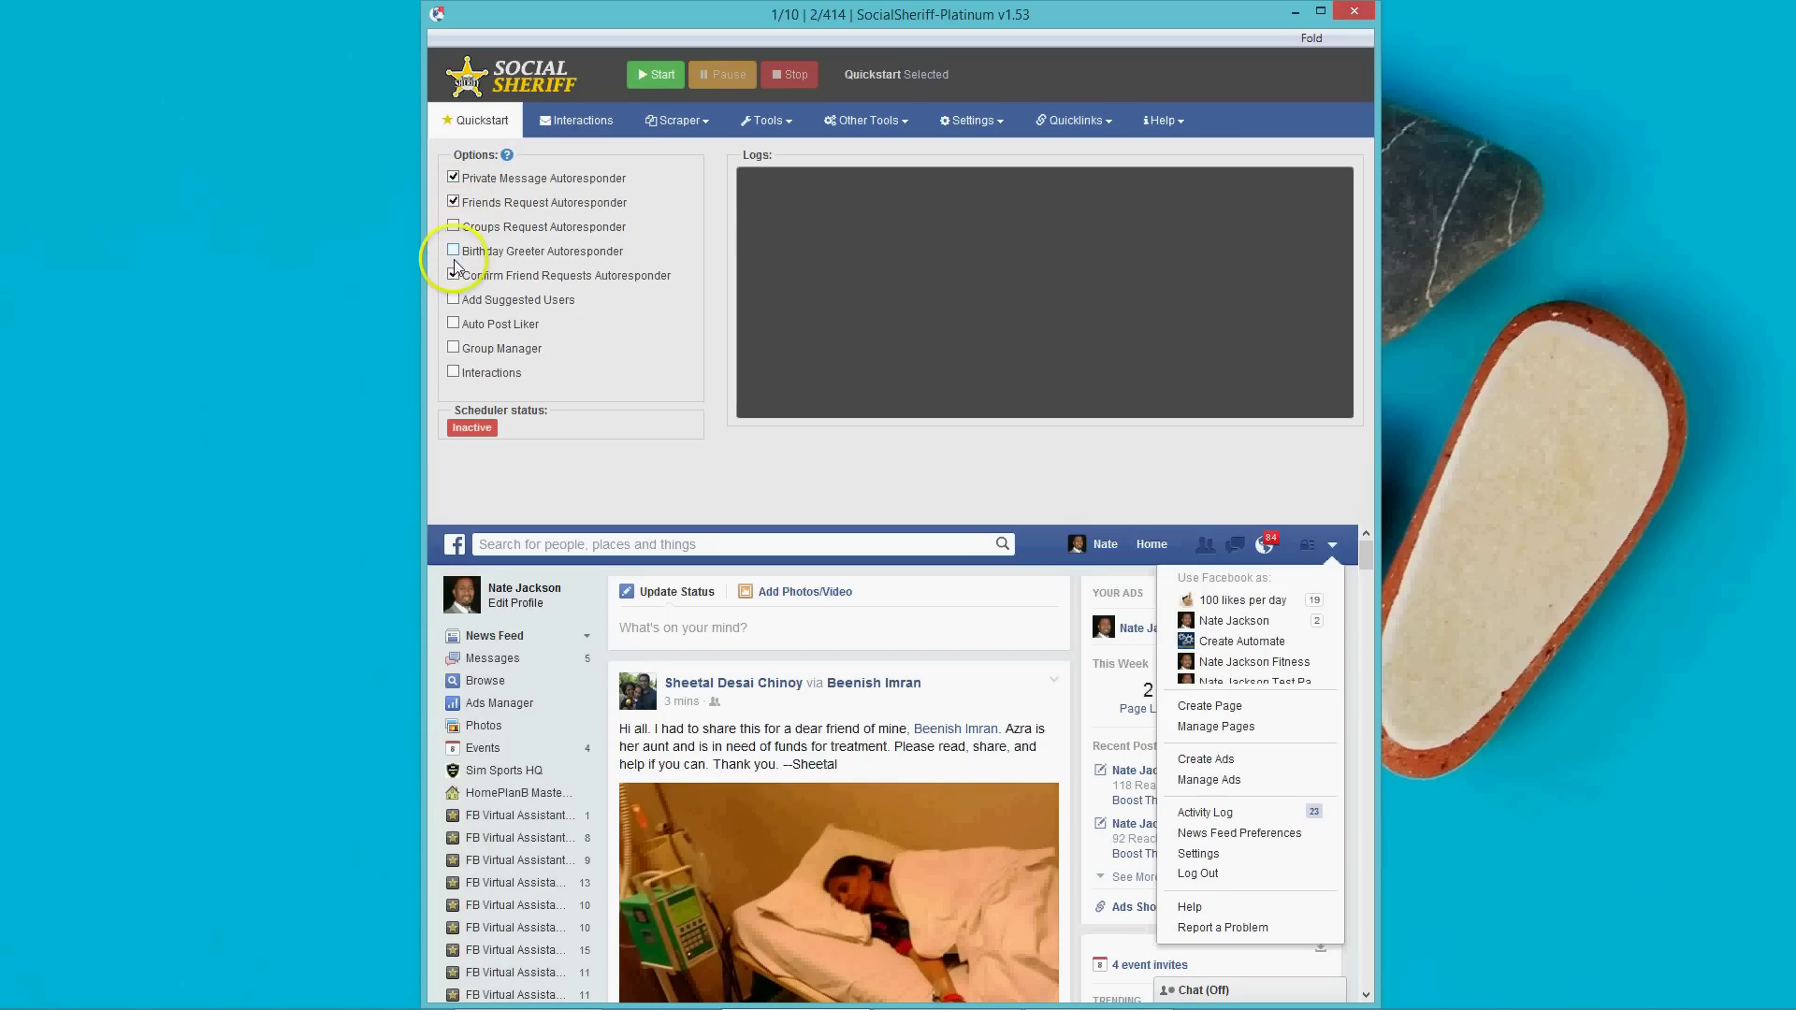
pyautogui.click(455, 250)
pyautogui.click(454, 275)
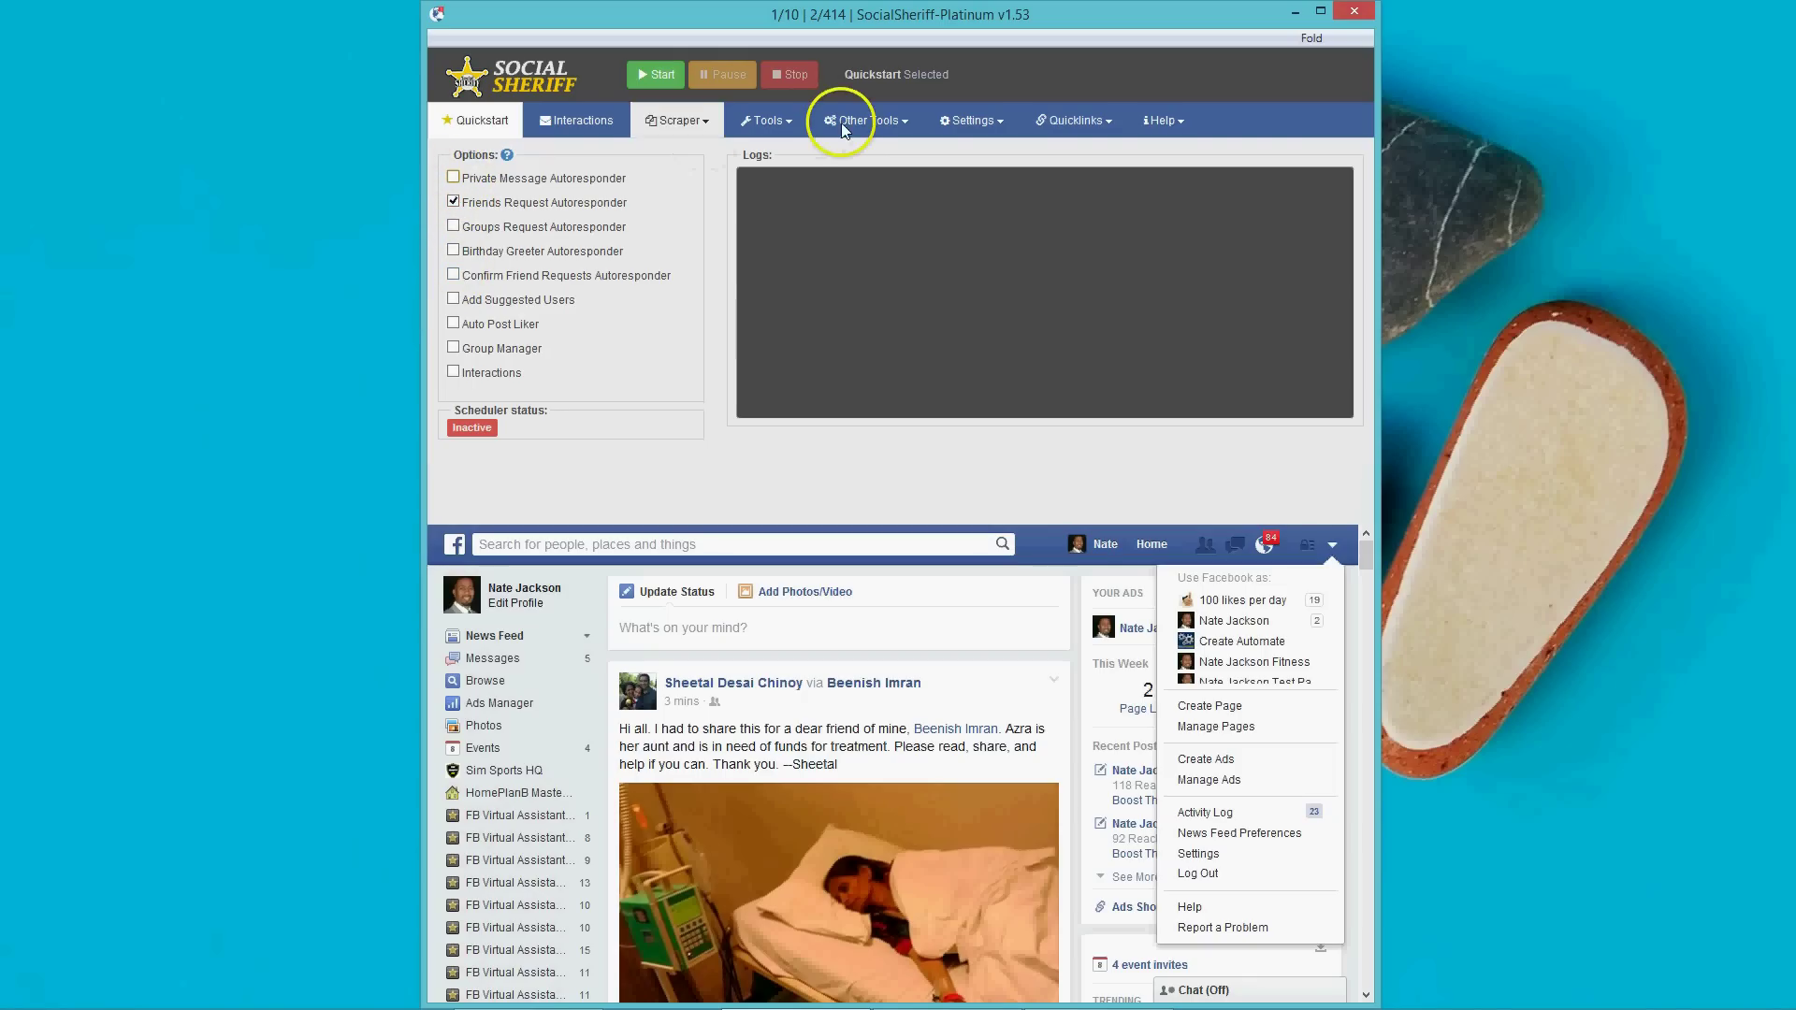
pyautogui.click(455, 178)
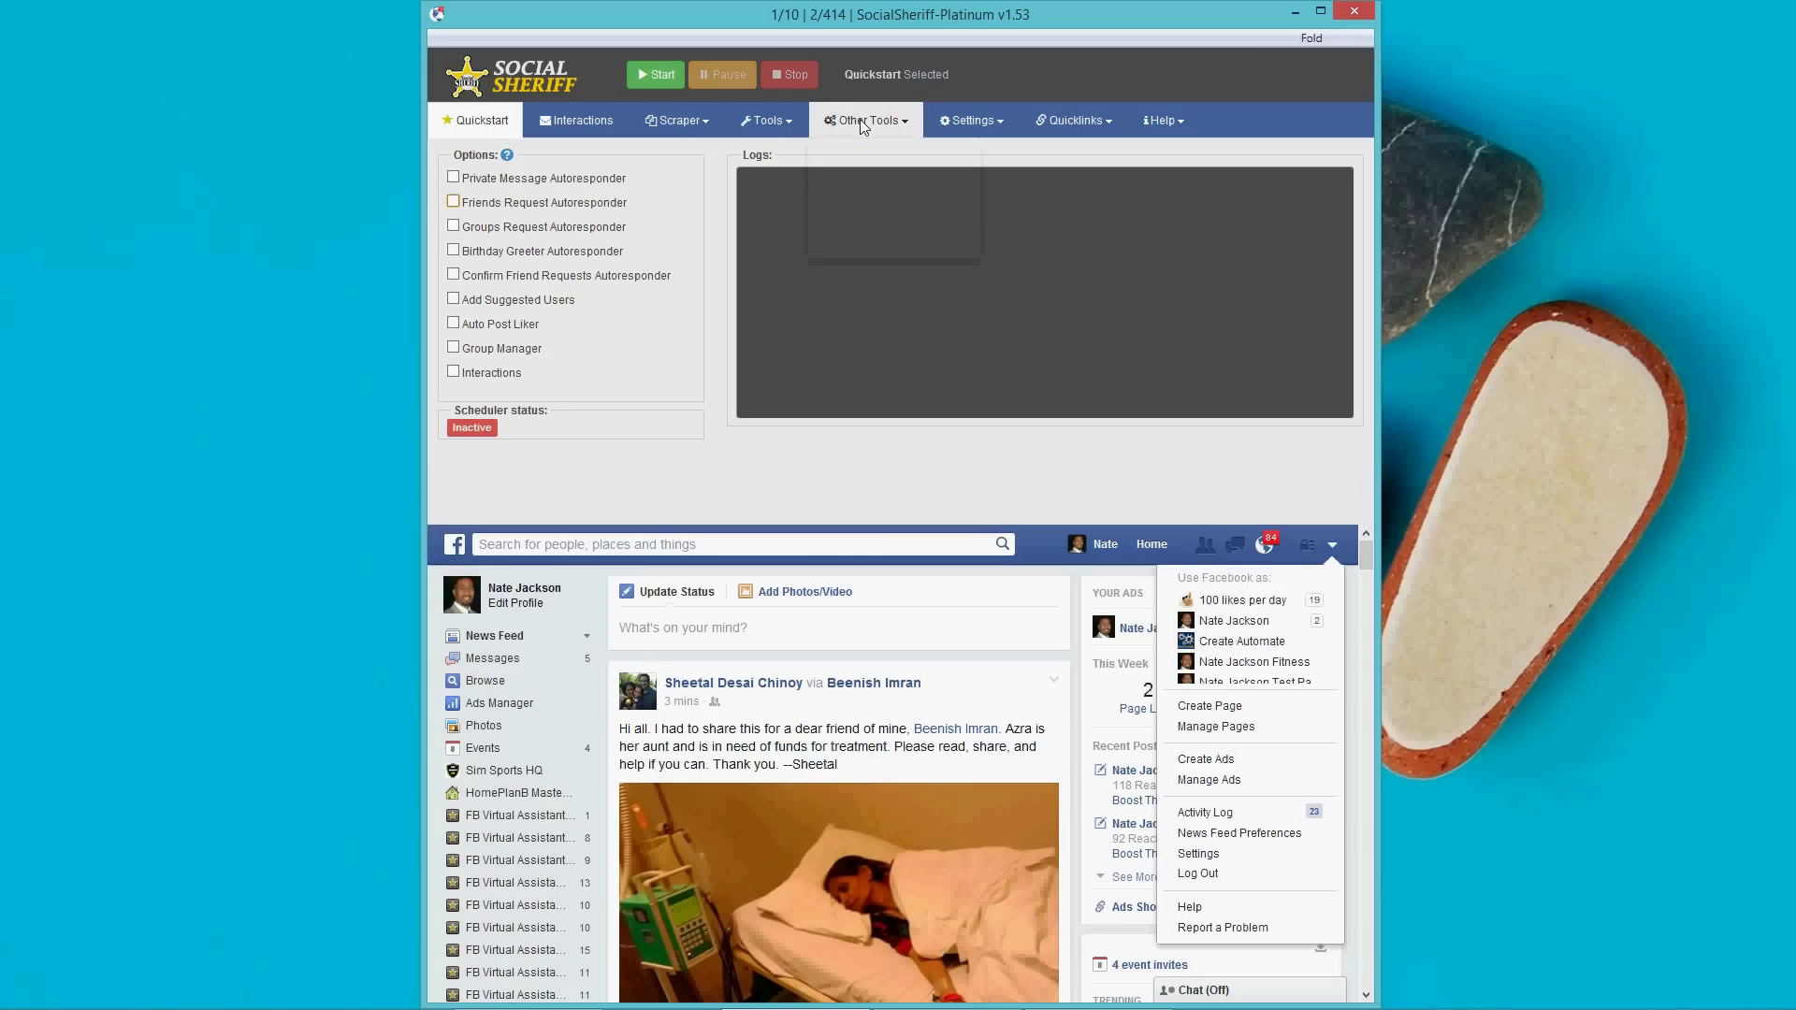
pyautogui.click(786, 122)
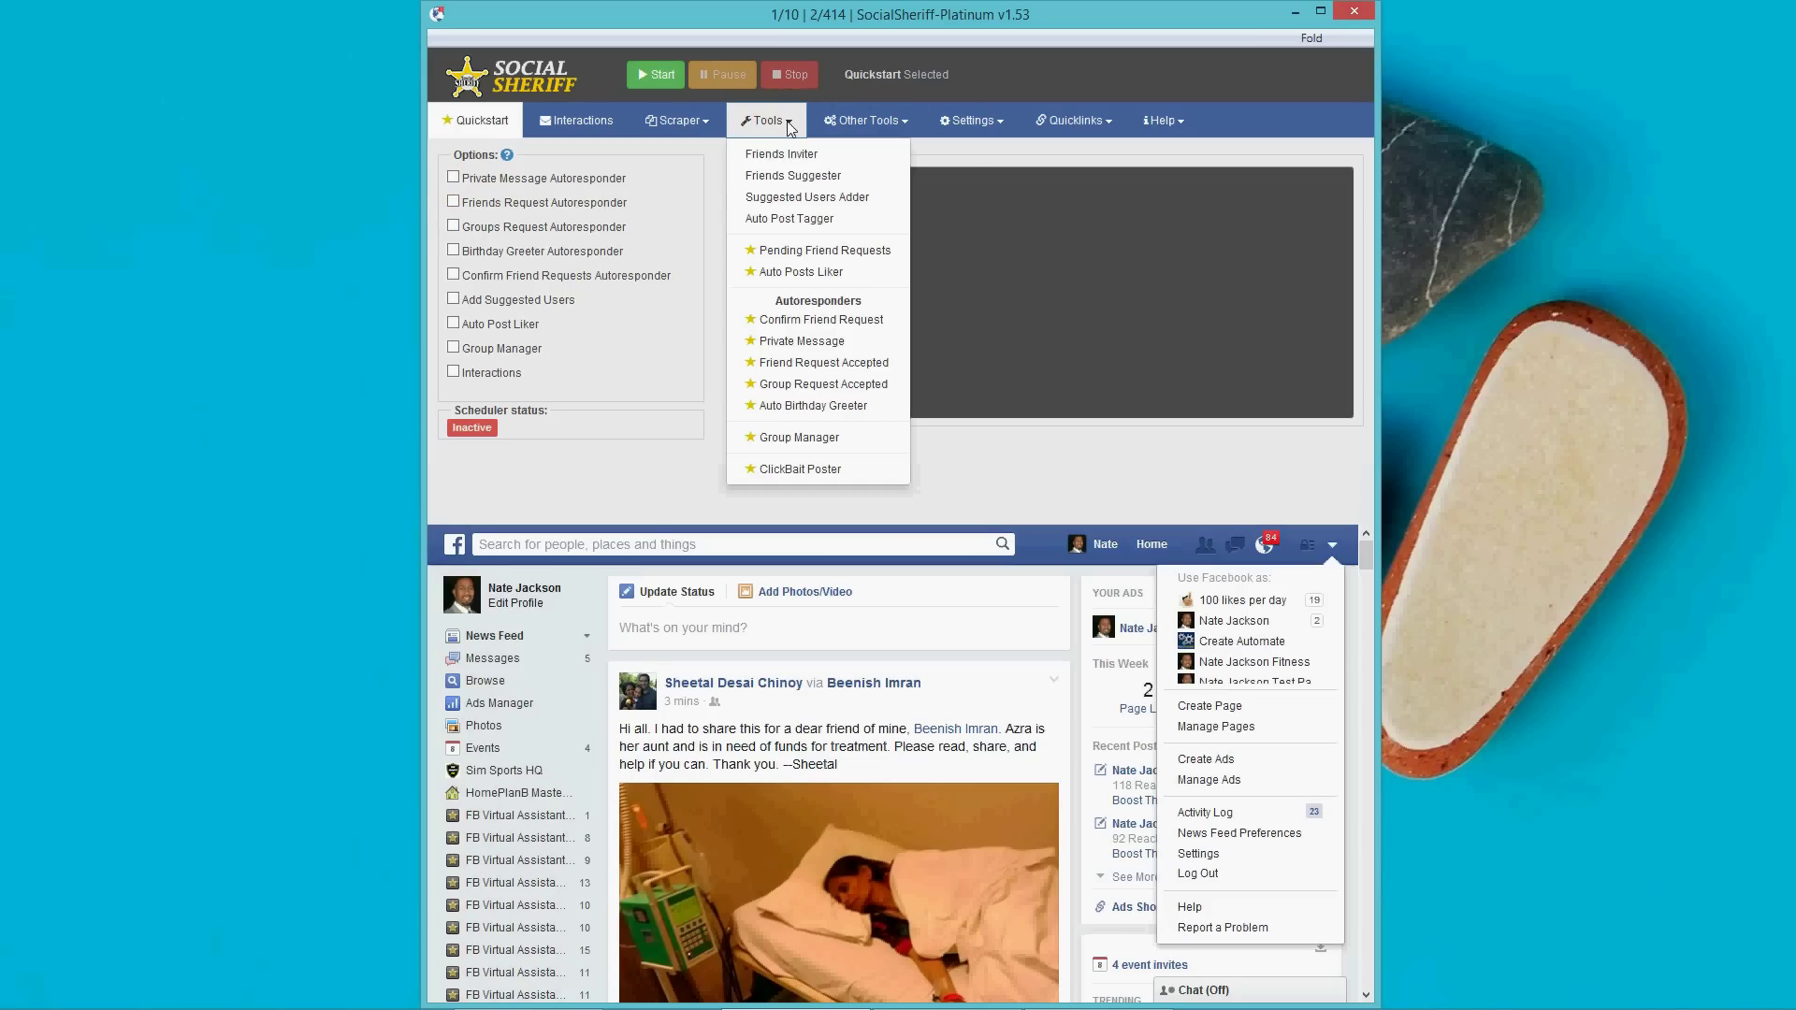
# Open the Confirm Friend Request autoresponder settings and view the pending friend requests.
pyautogui.click(813, 321)
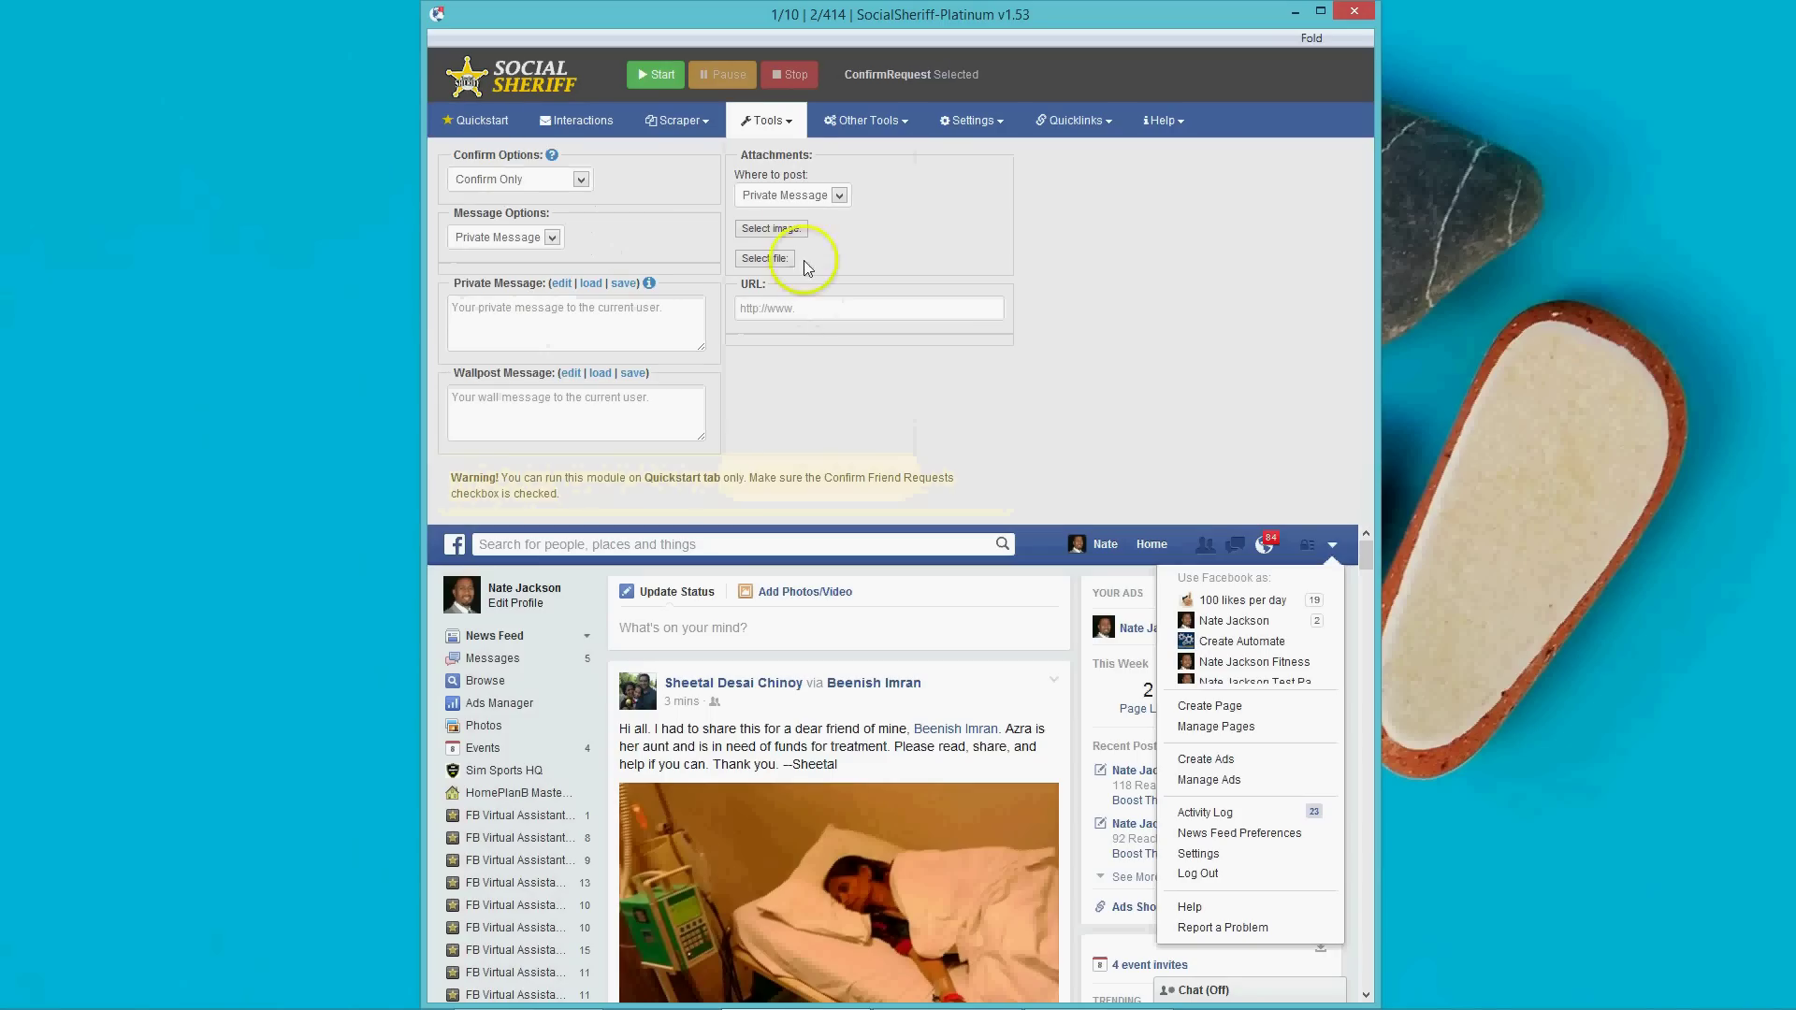
pyautogui.click(788, 125)
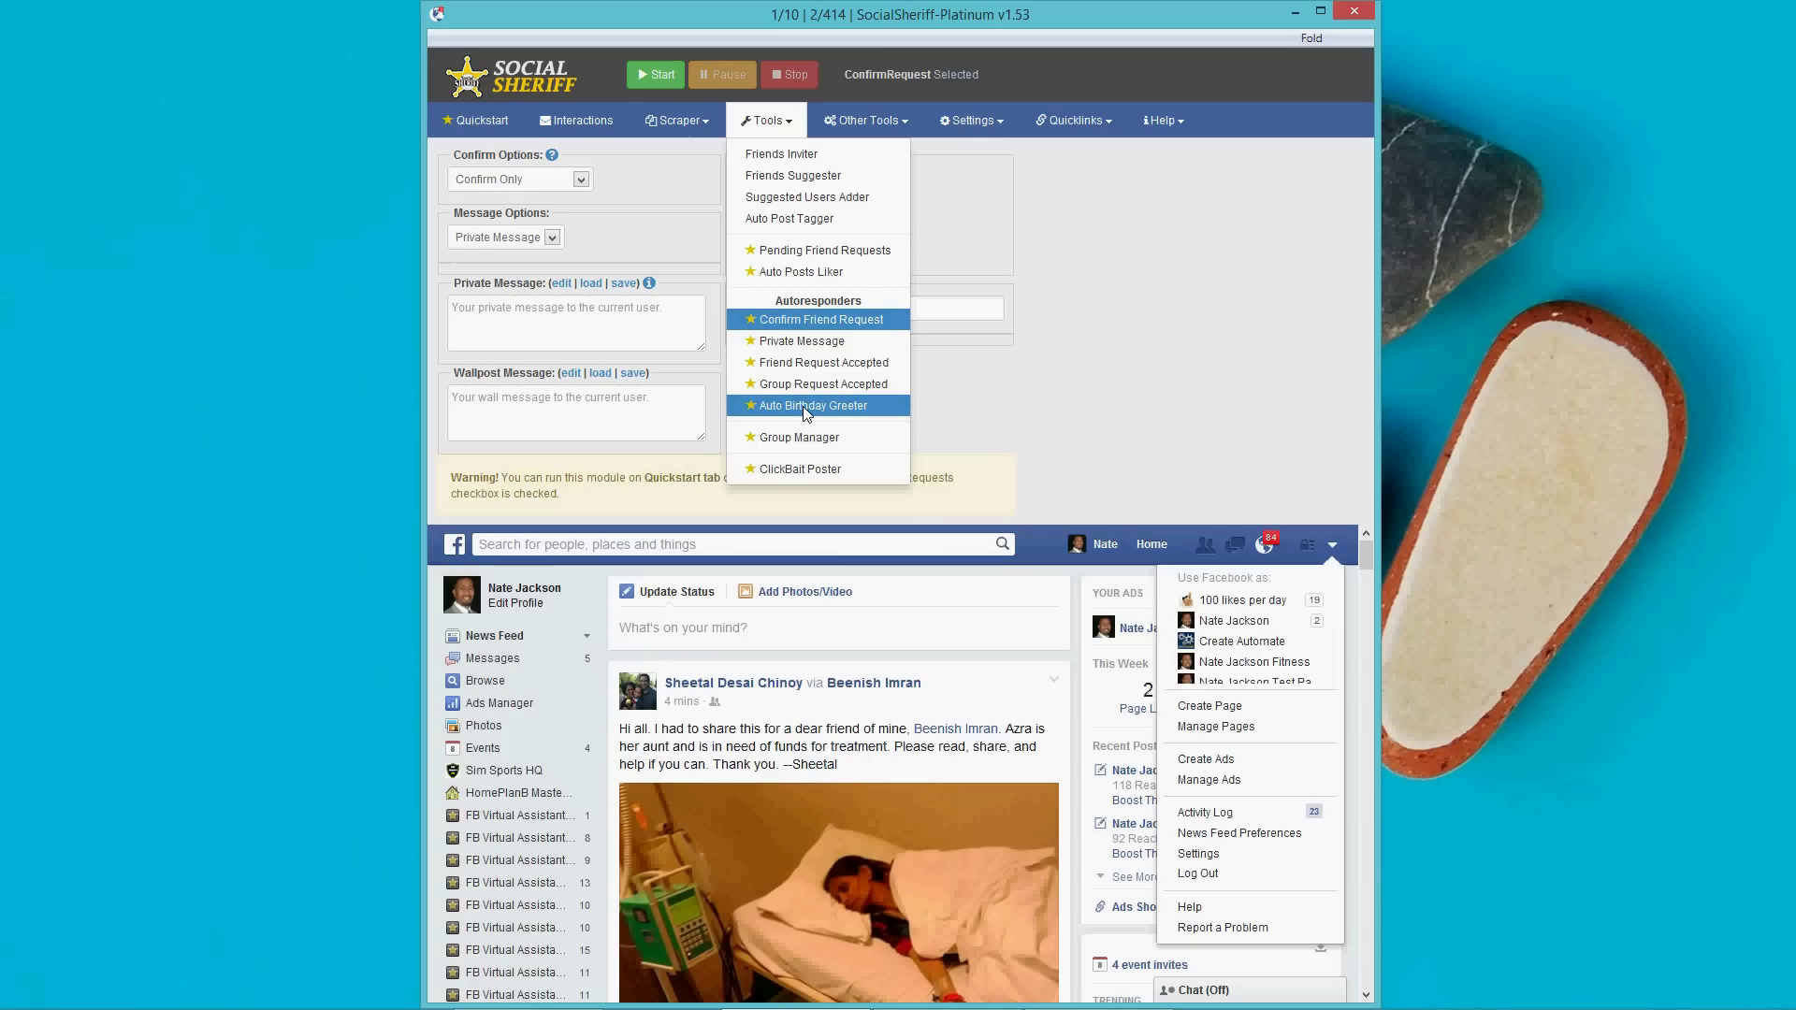
pyautogui.click(807, 321)
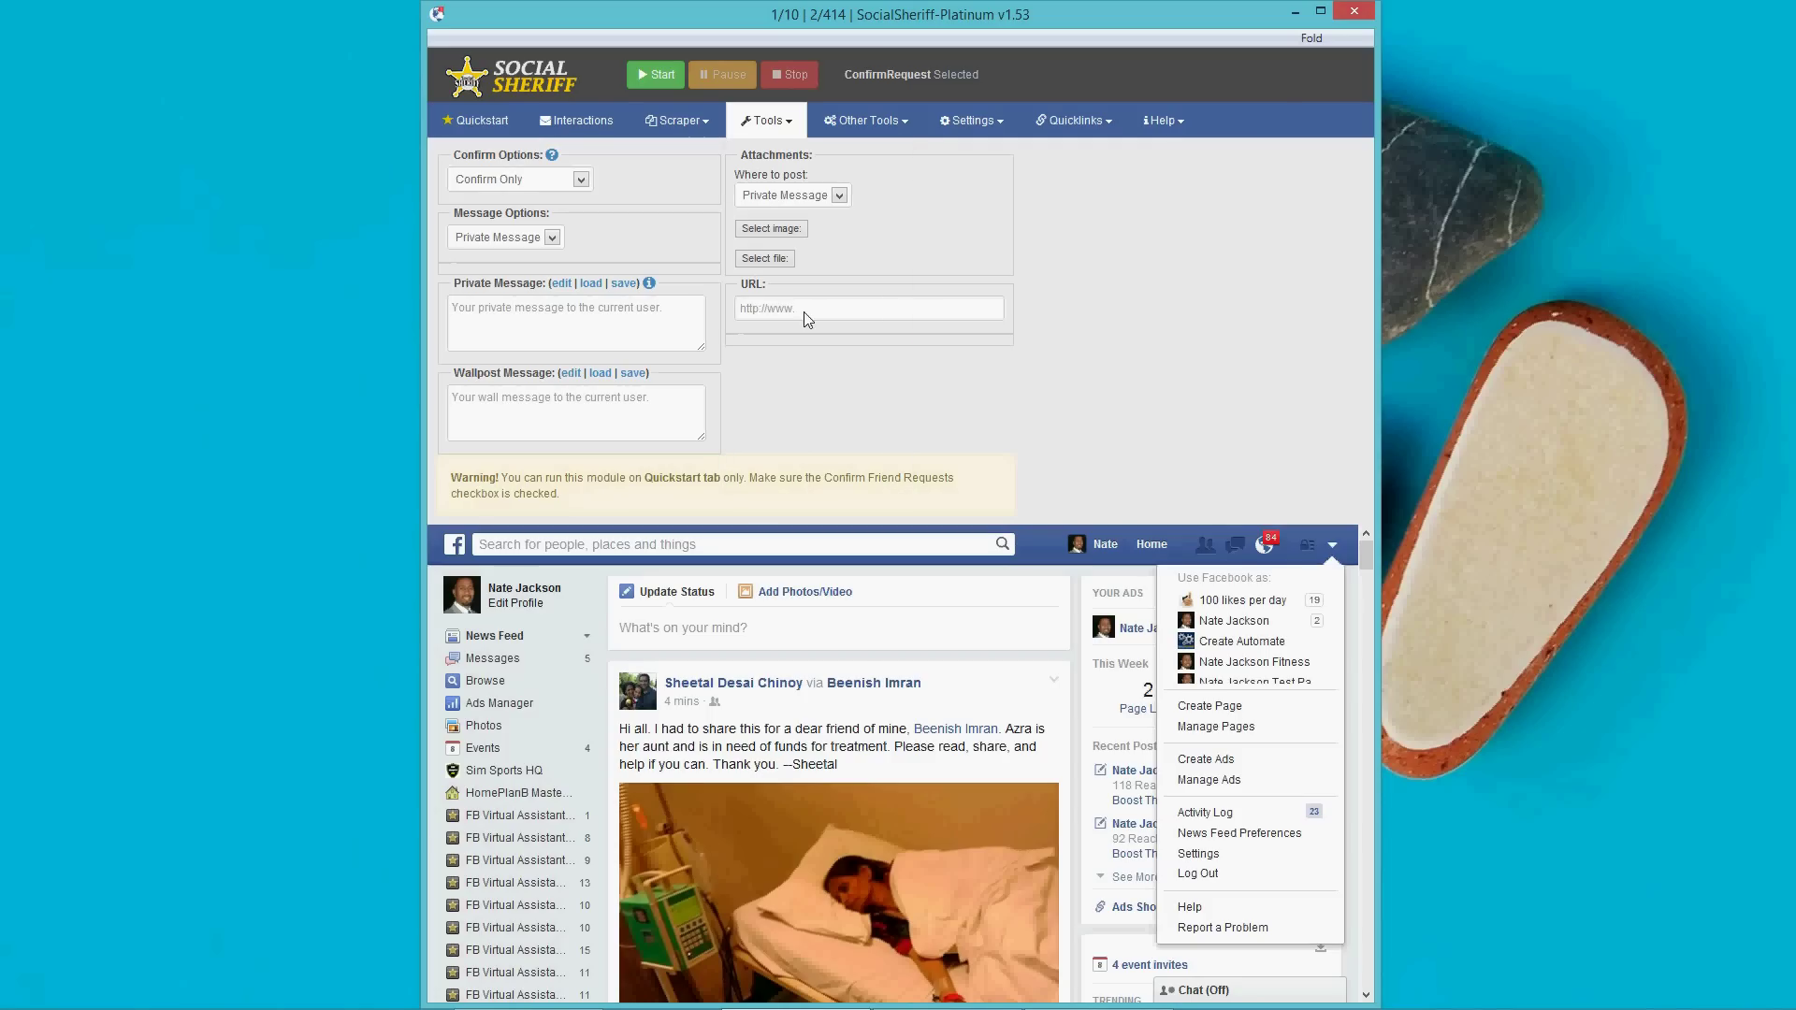
pyautogui.click(1207, 548)
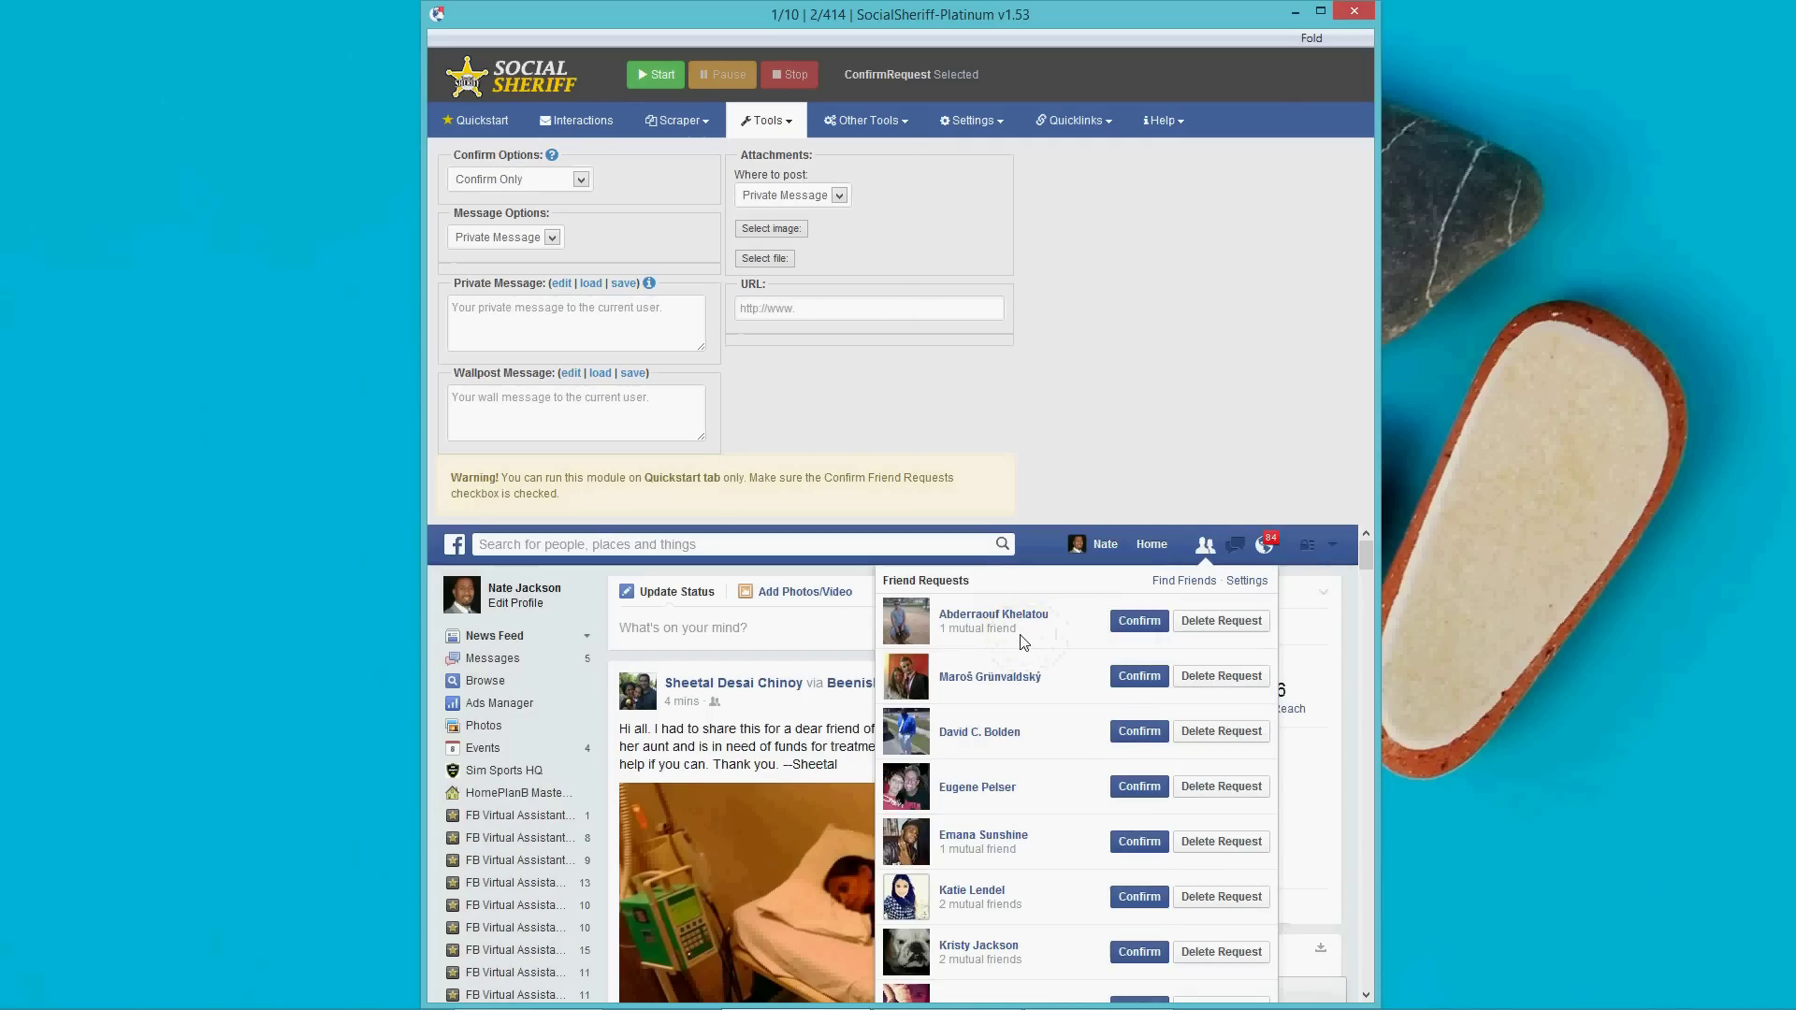
pyautogui.scroll(-3, 1023, 641)
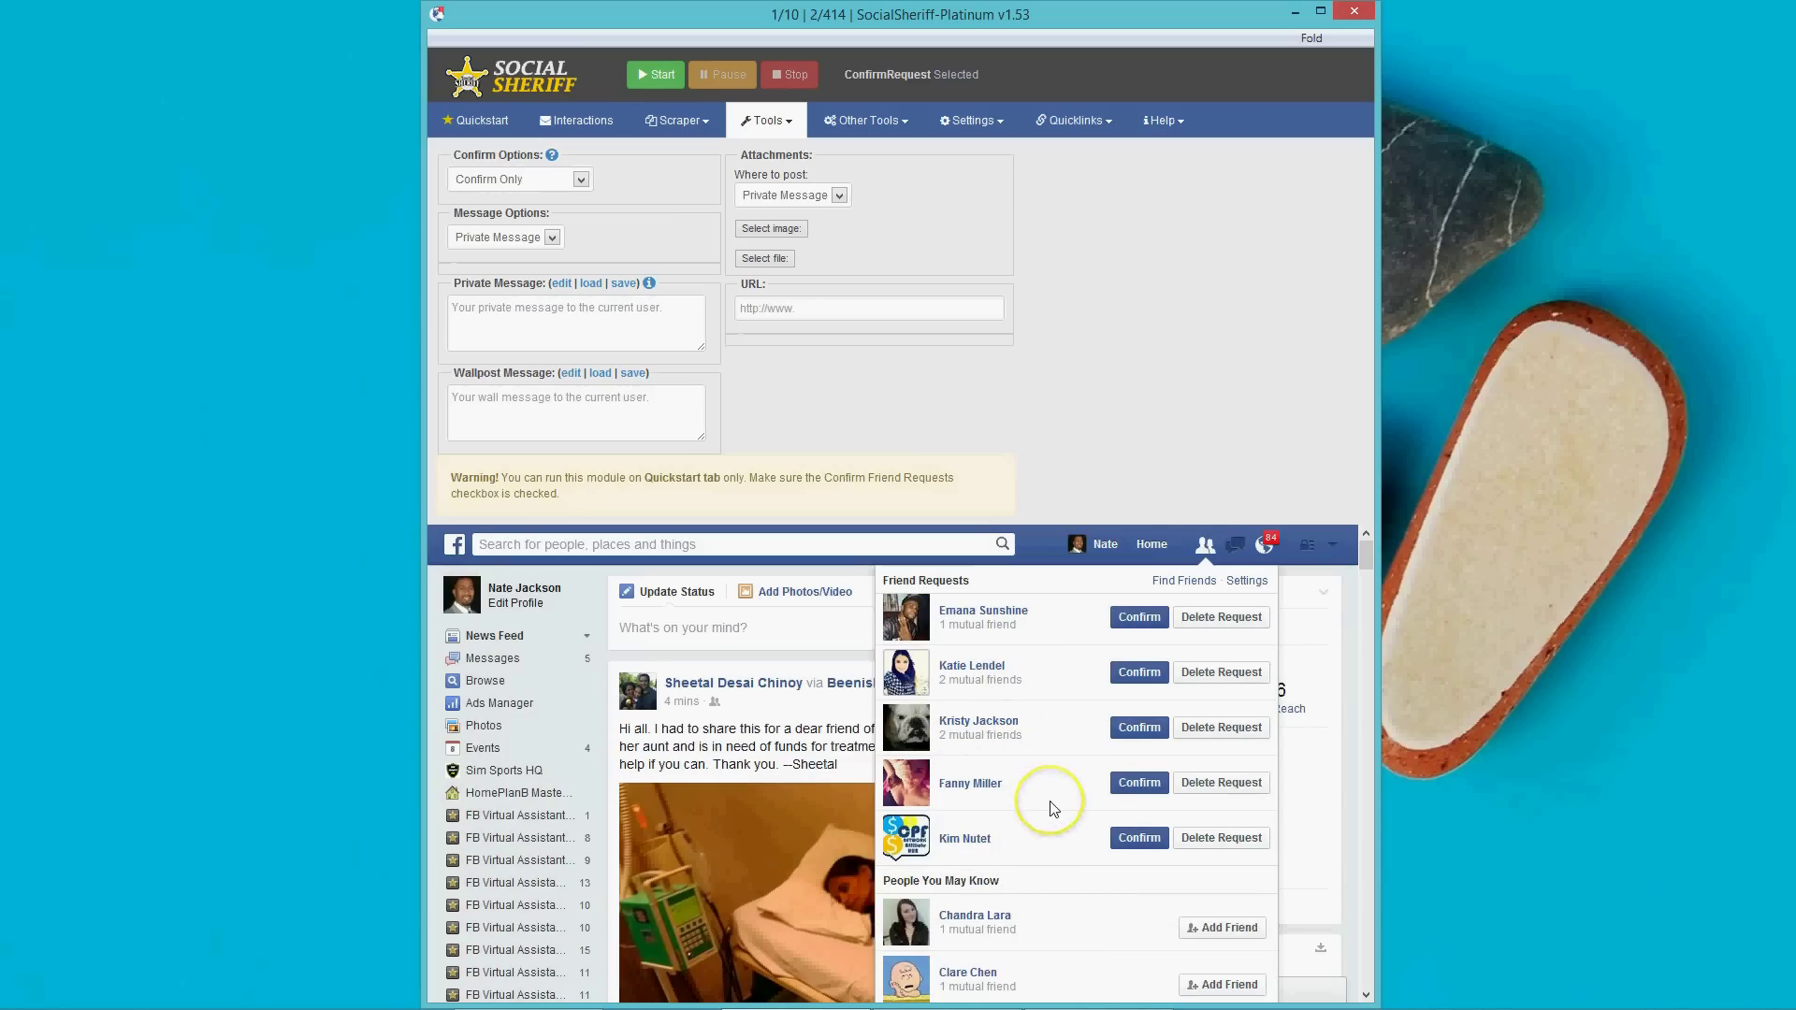
pyautogui.scroll(3, 1053, 808)
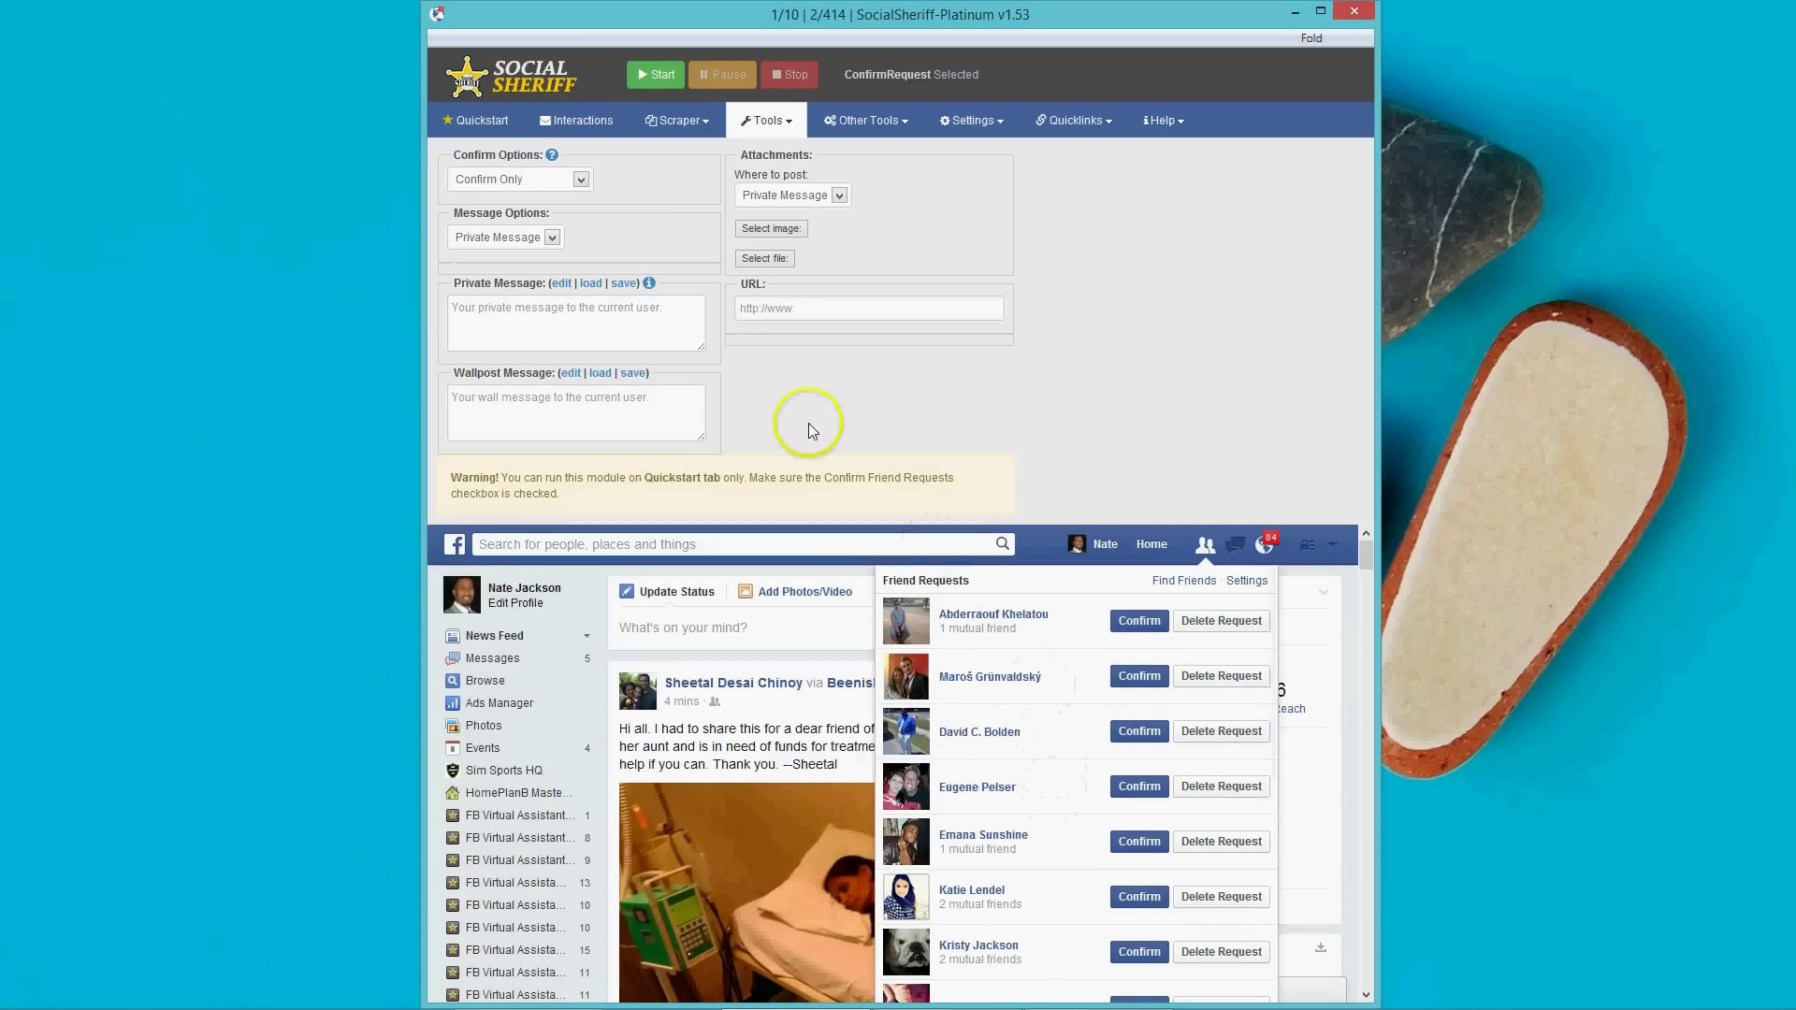
# Set Confirm Options to Confirm and Message, sent as a private message.
pyautogui.click(586, 180)
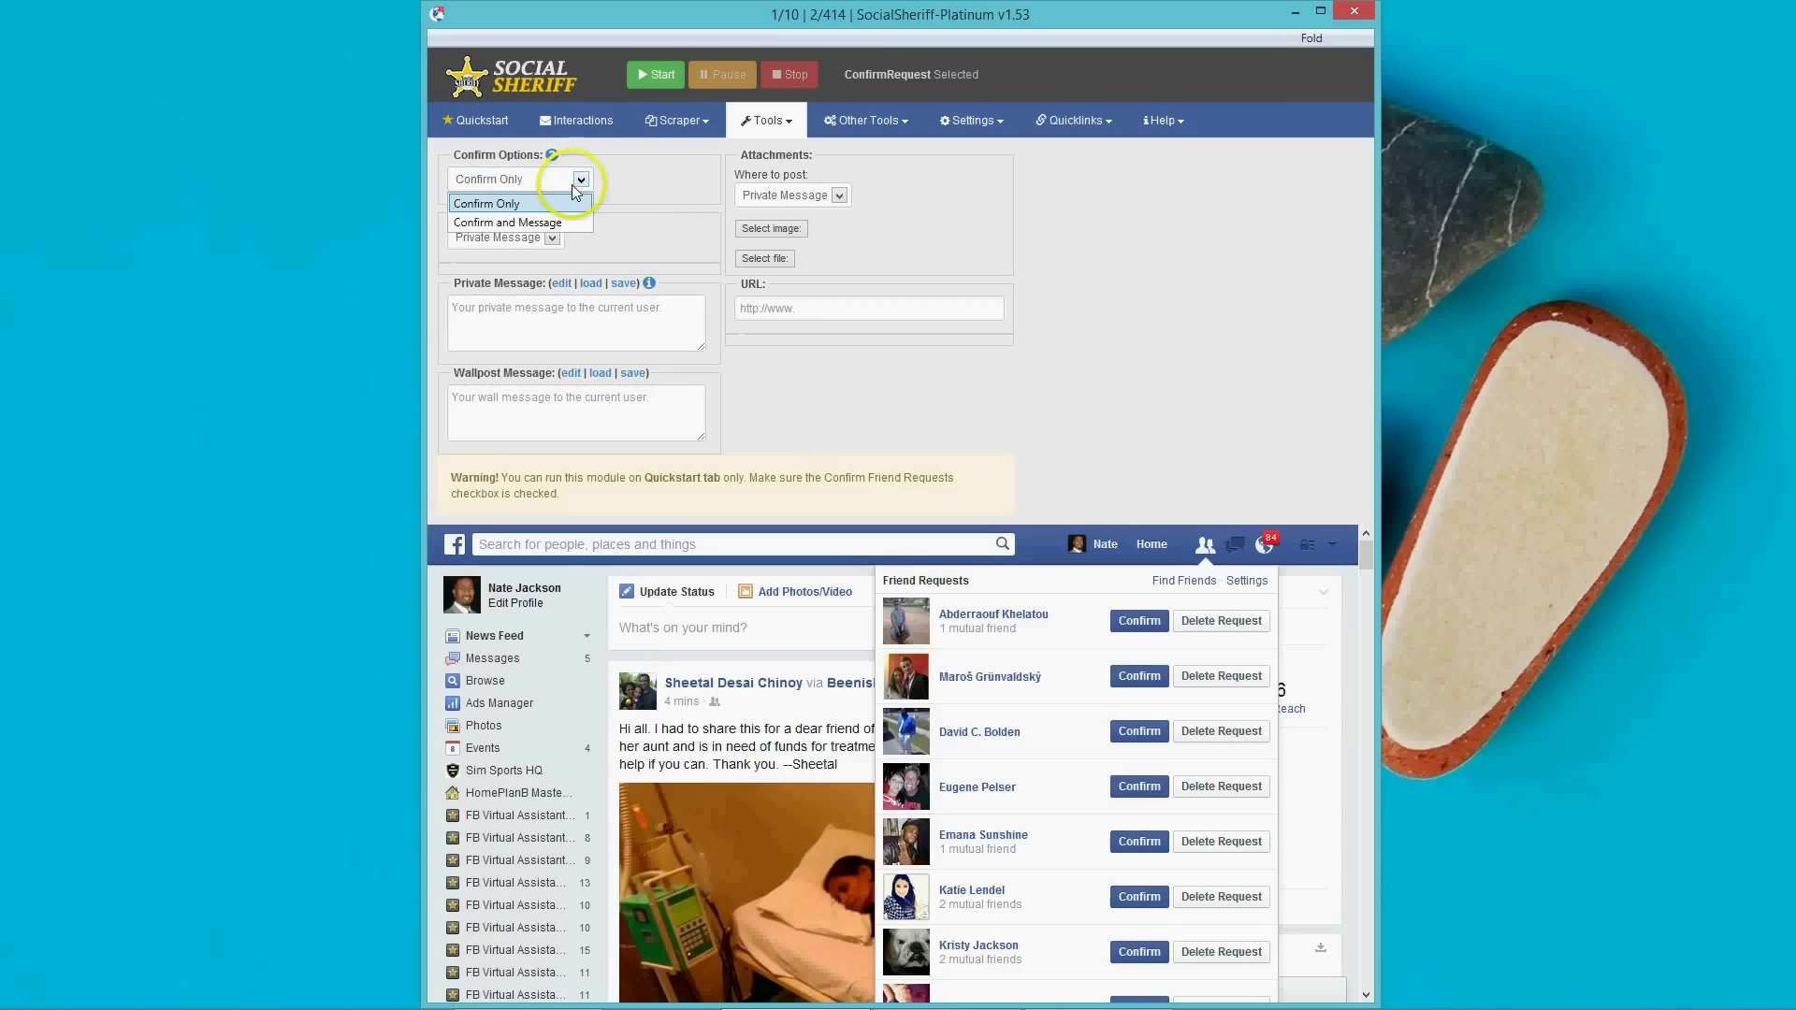
pyautogui.click(566, 204)
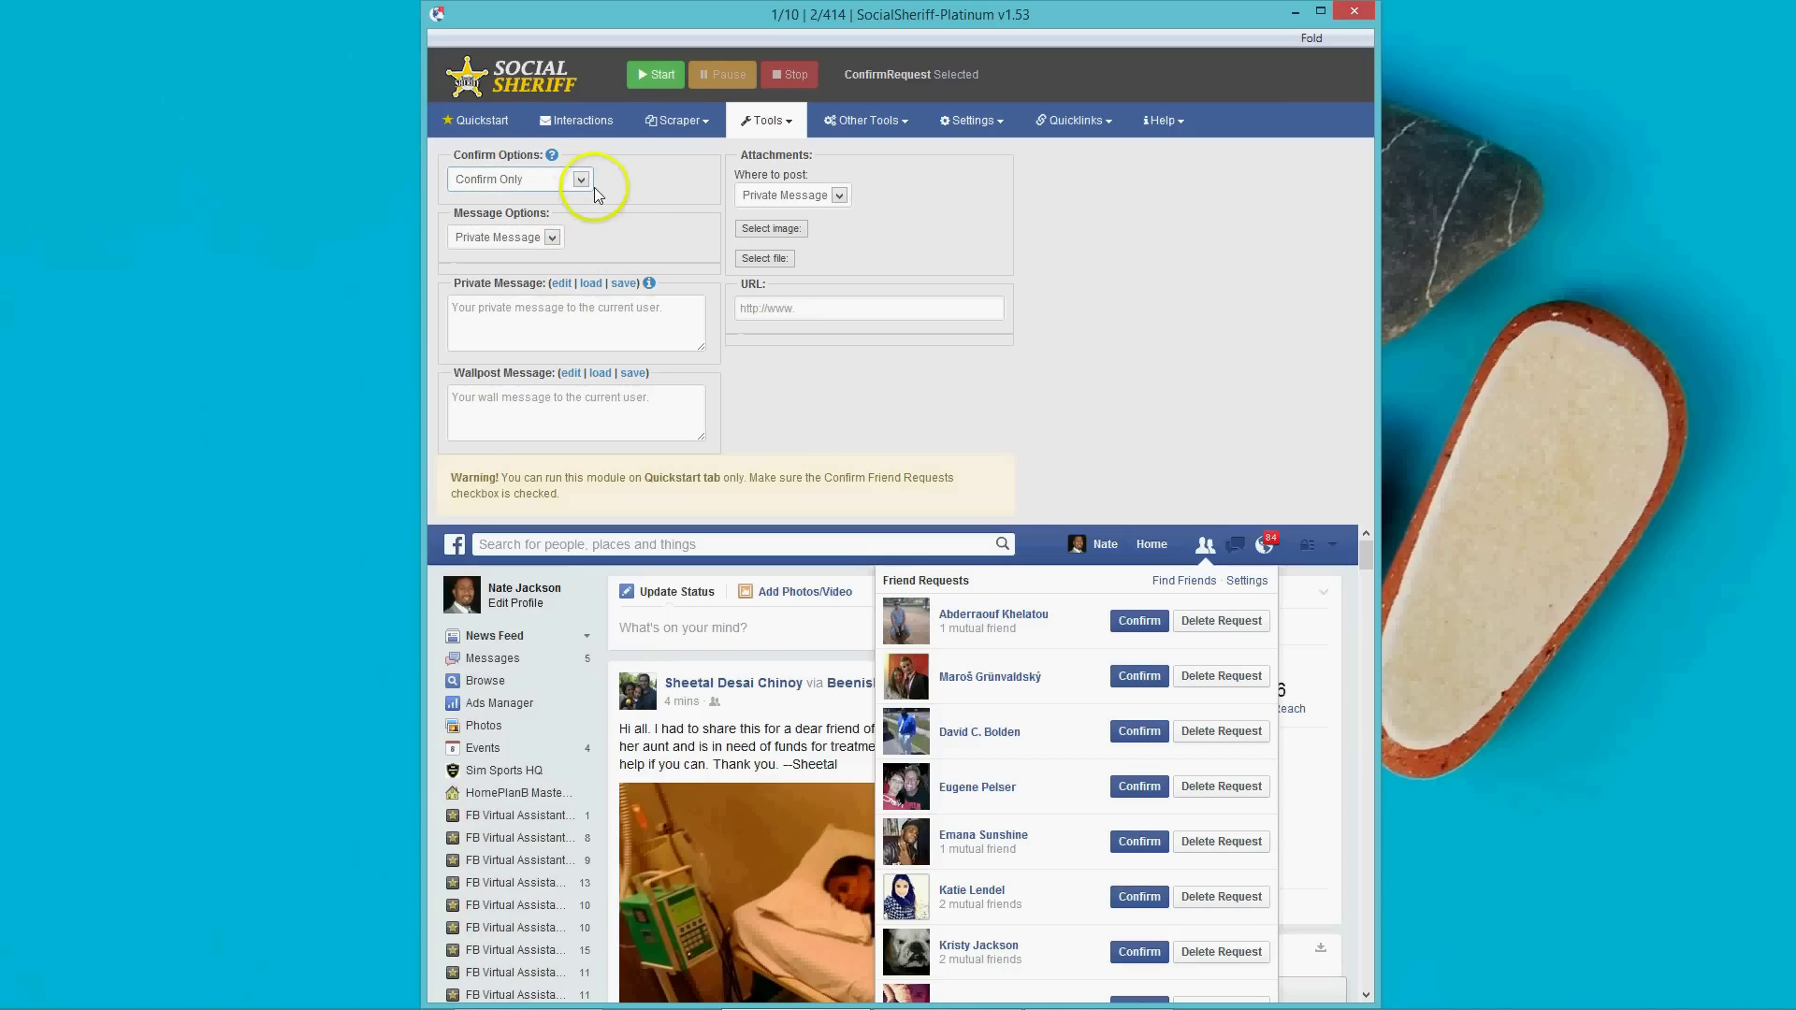
pyautogui.click(587, 183)
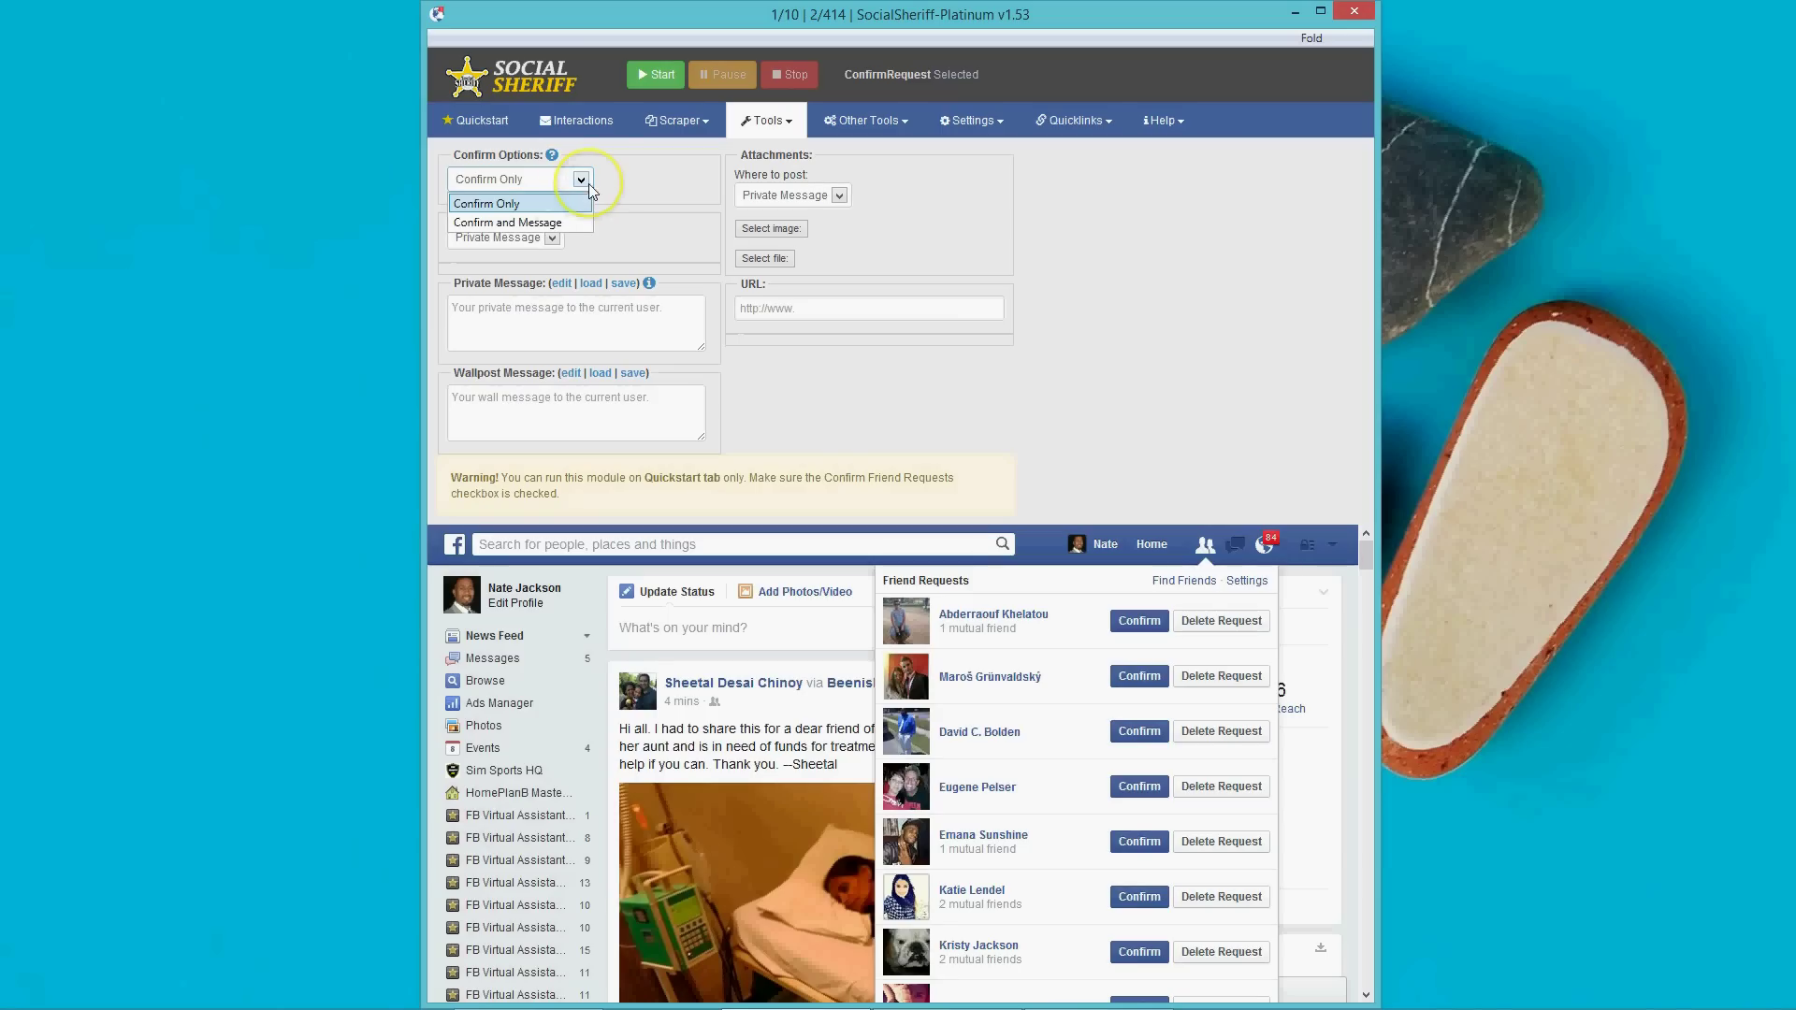
pyautogui.click(549, 224)
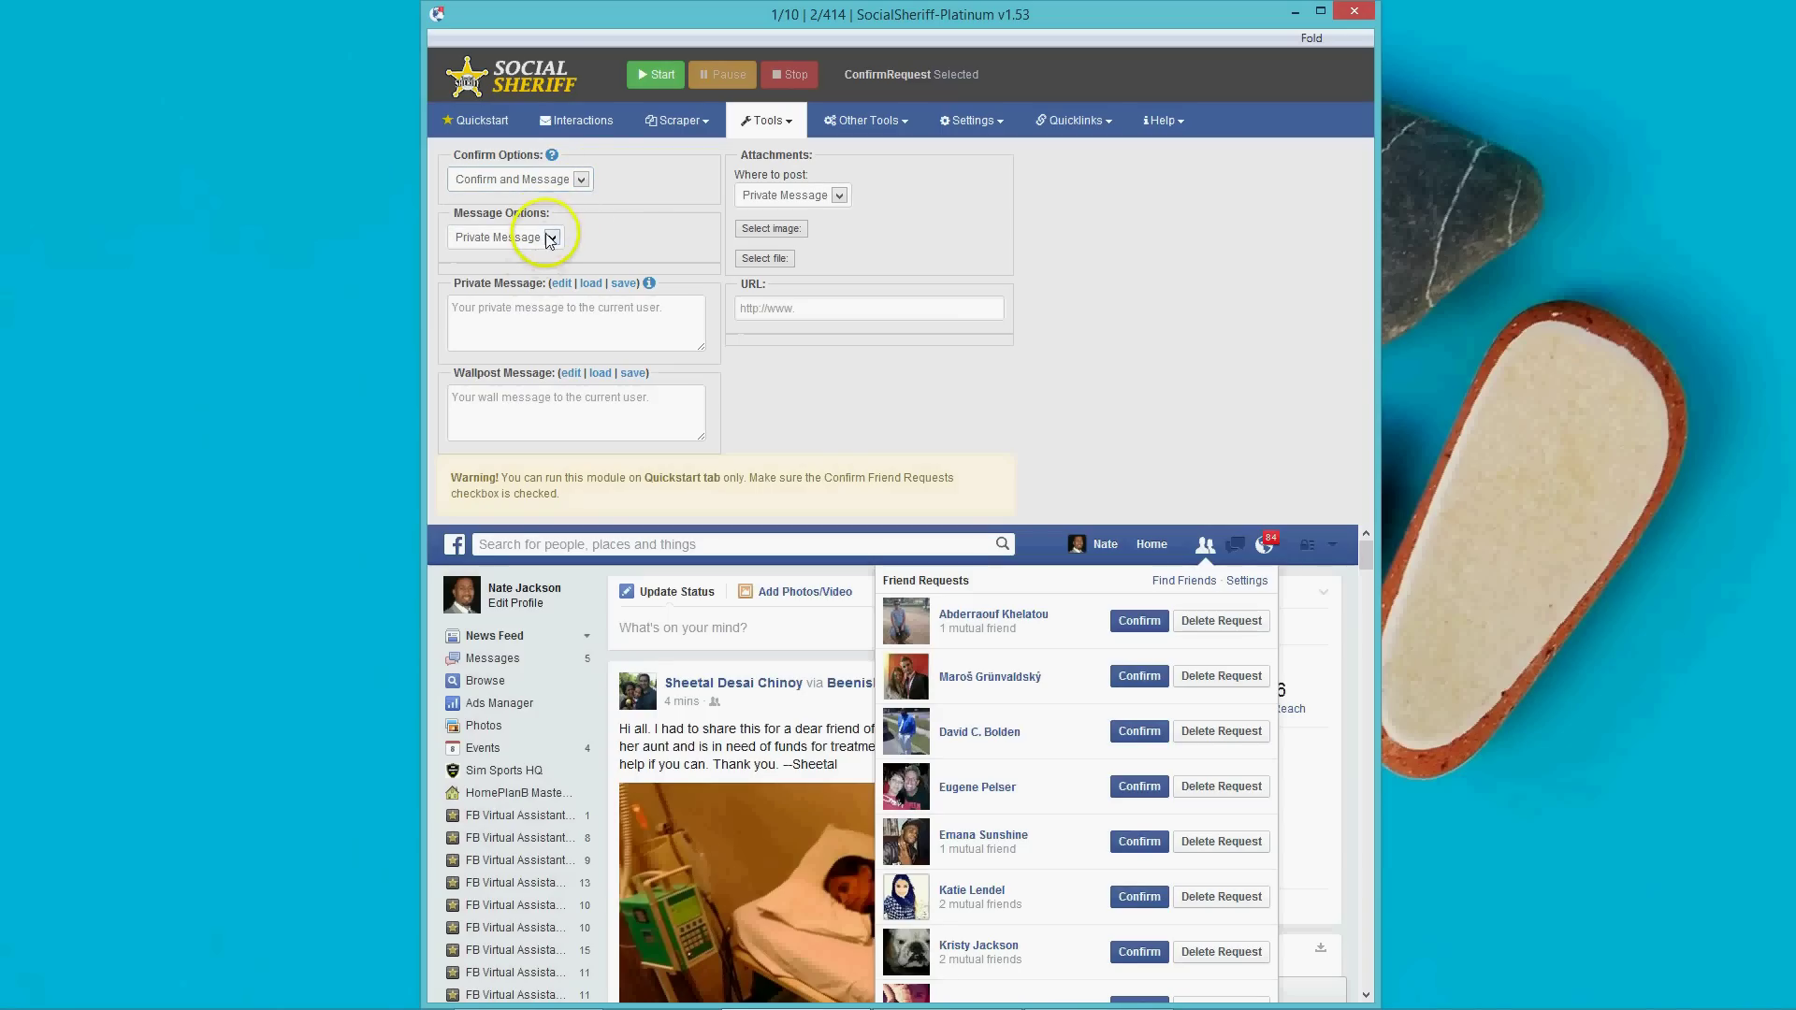
pyautogui.click(550, 240)
pyautogui.click(528, 280)
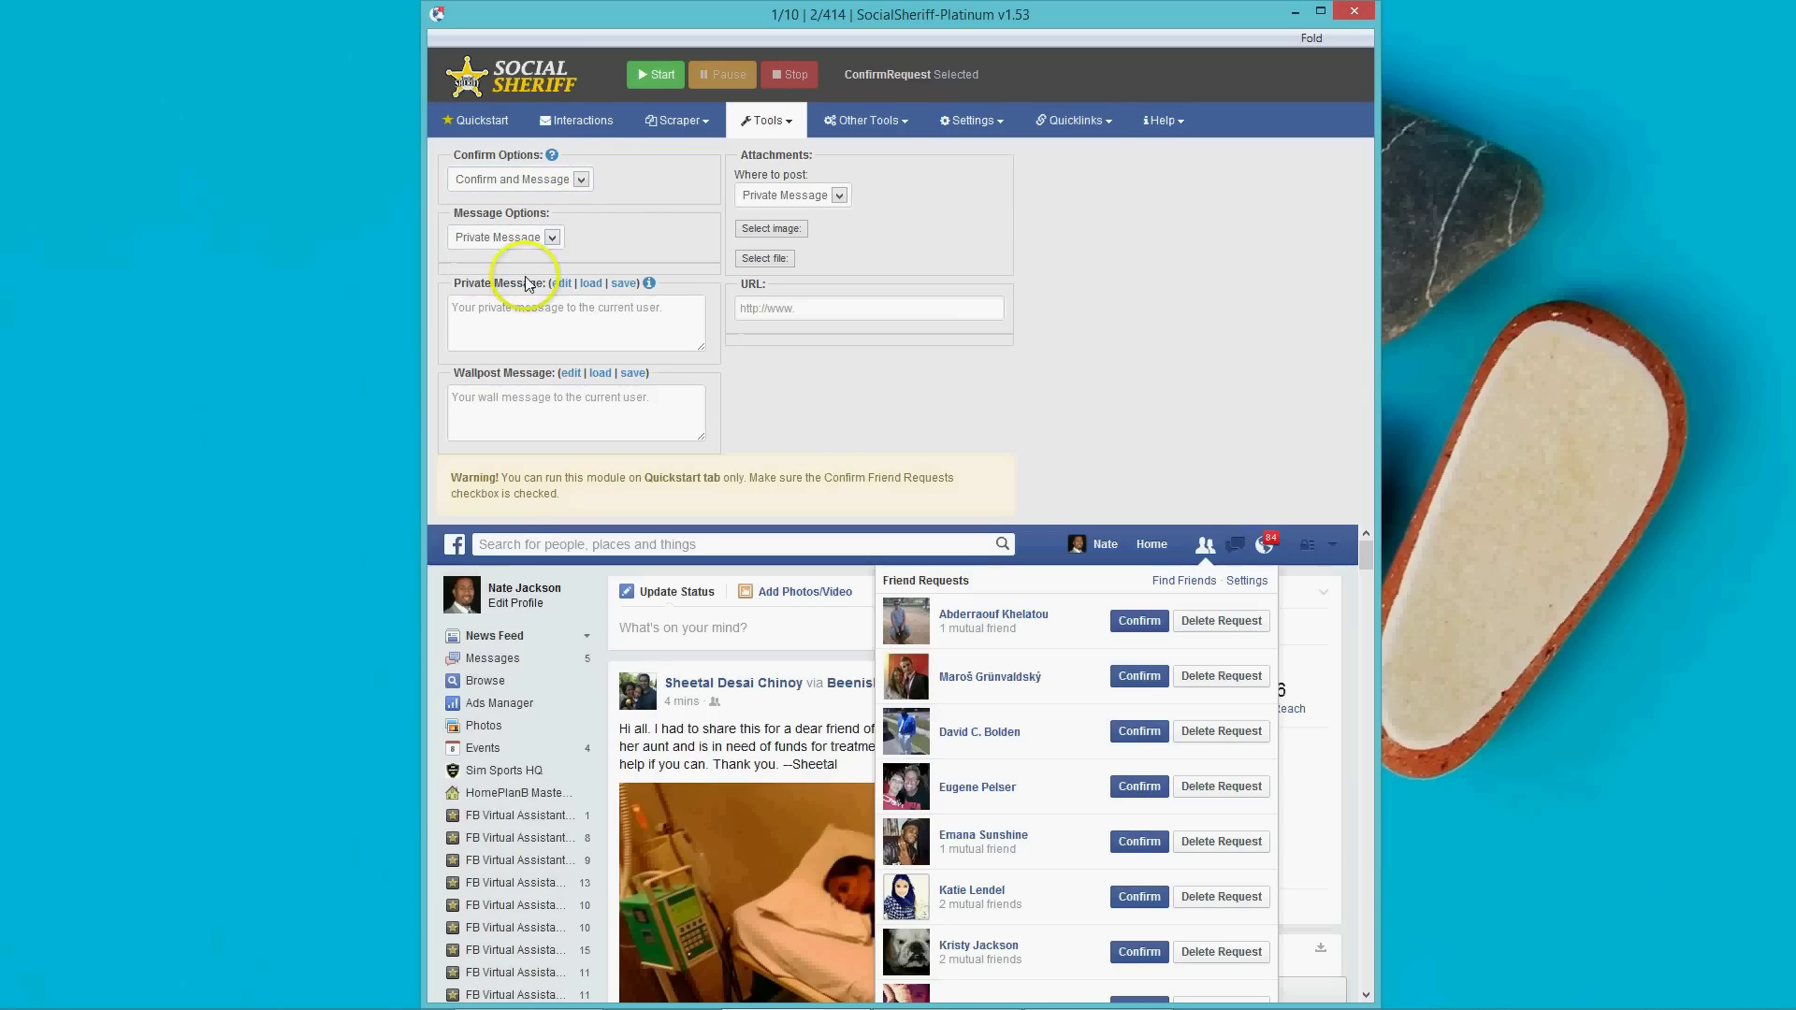
# Write the private message "Hey [firstname] thanks for the add. What's up?".
pyautogui.click(538, 315)
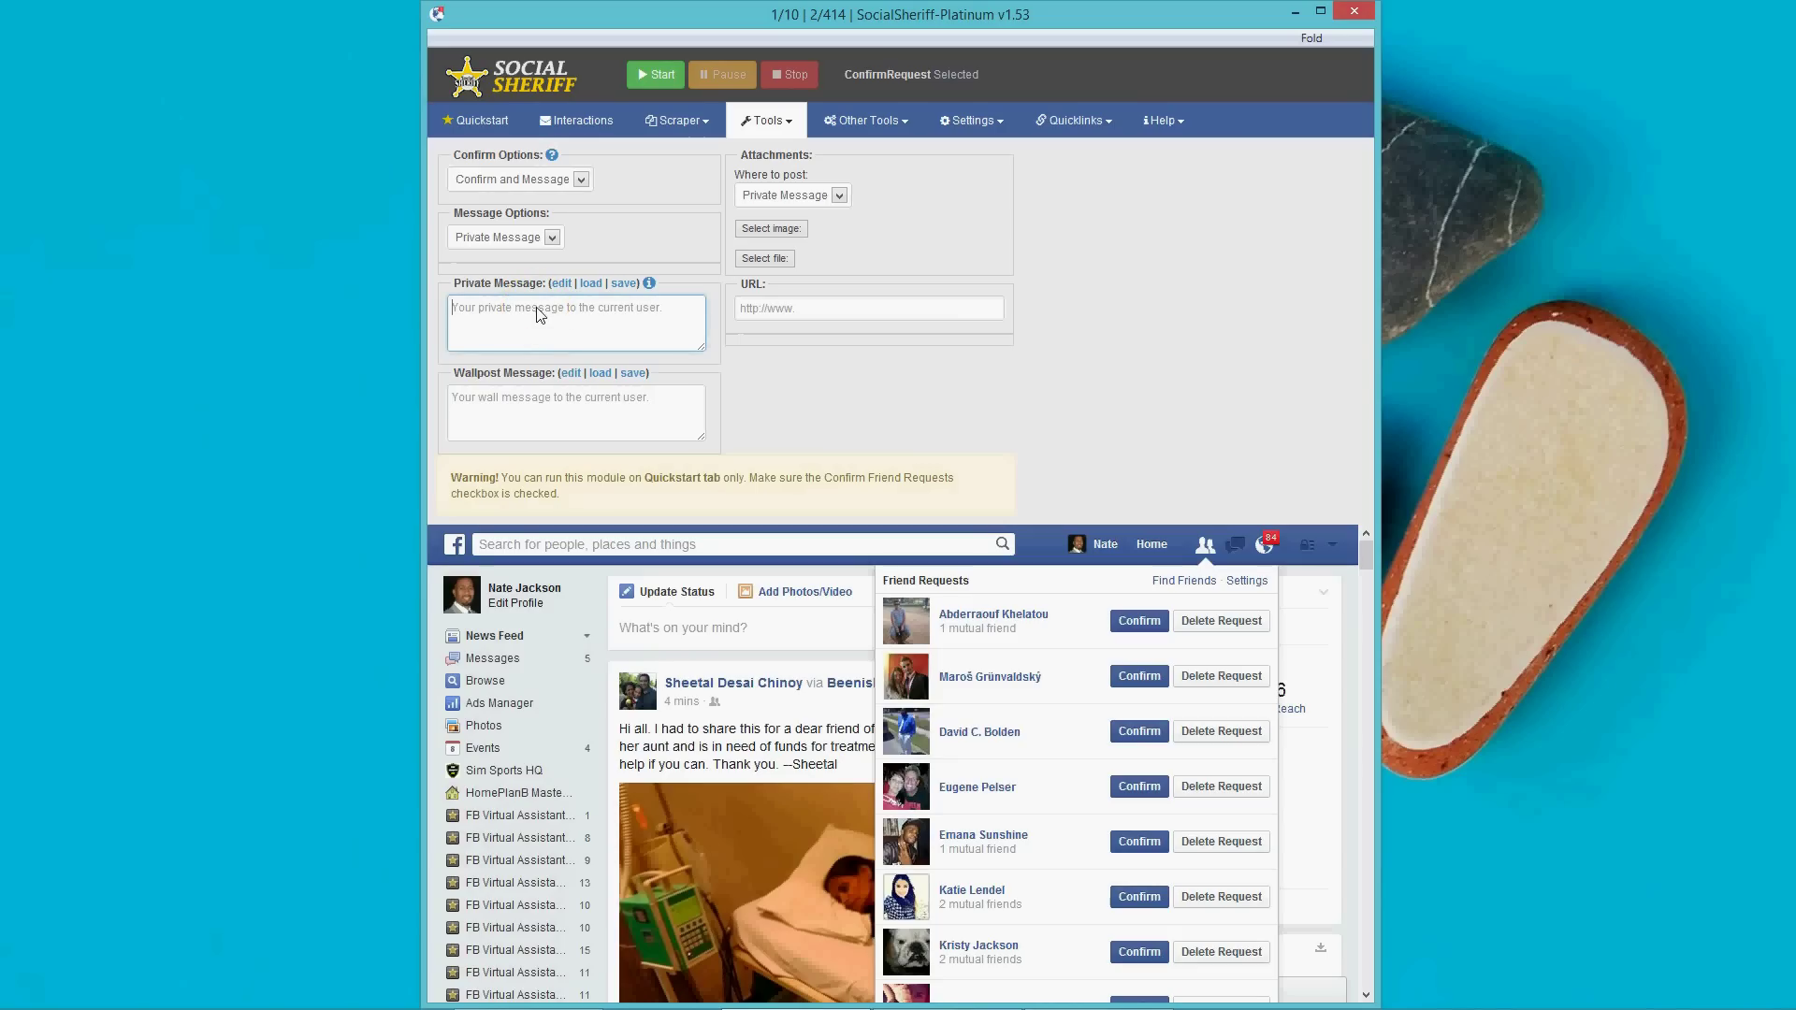
pyautogui.write('Hey [firstname')
pyautogui.click(522, 309)
pyautogui.click(561, 311)
pyautogui.write("thanks for the add.  What's up?")
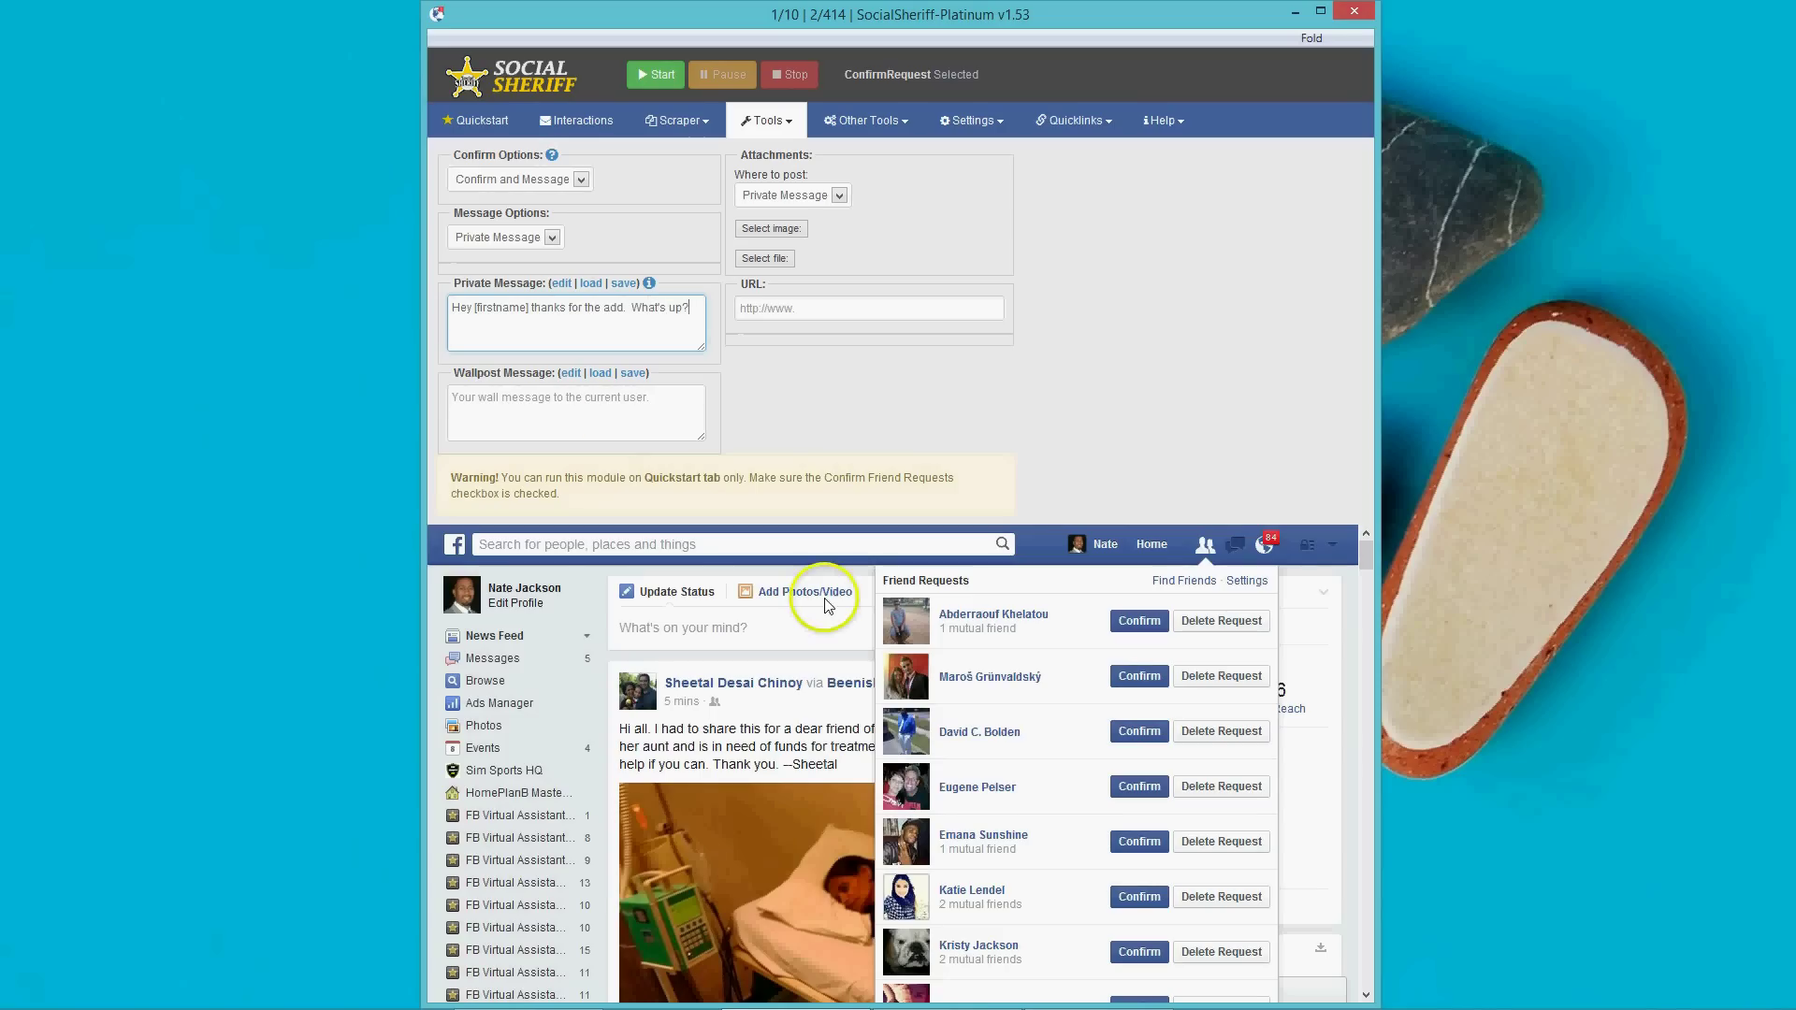
pyautogui.scroll(-1, 1034, 642)
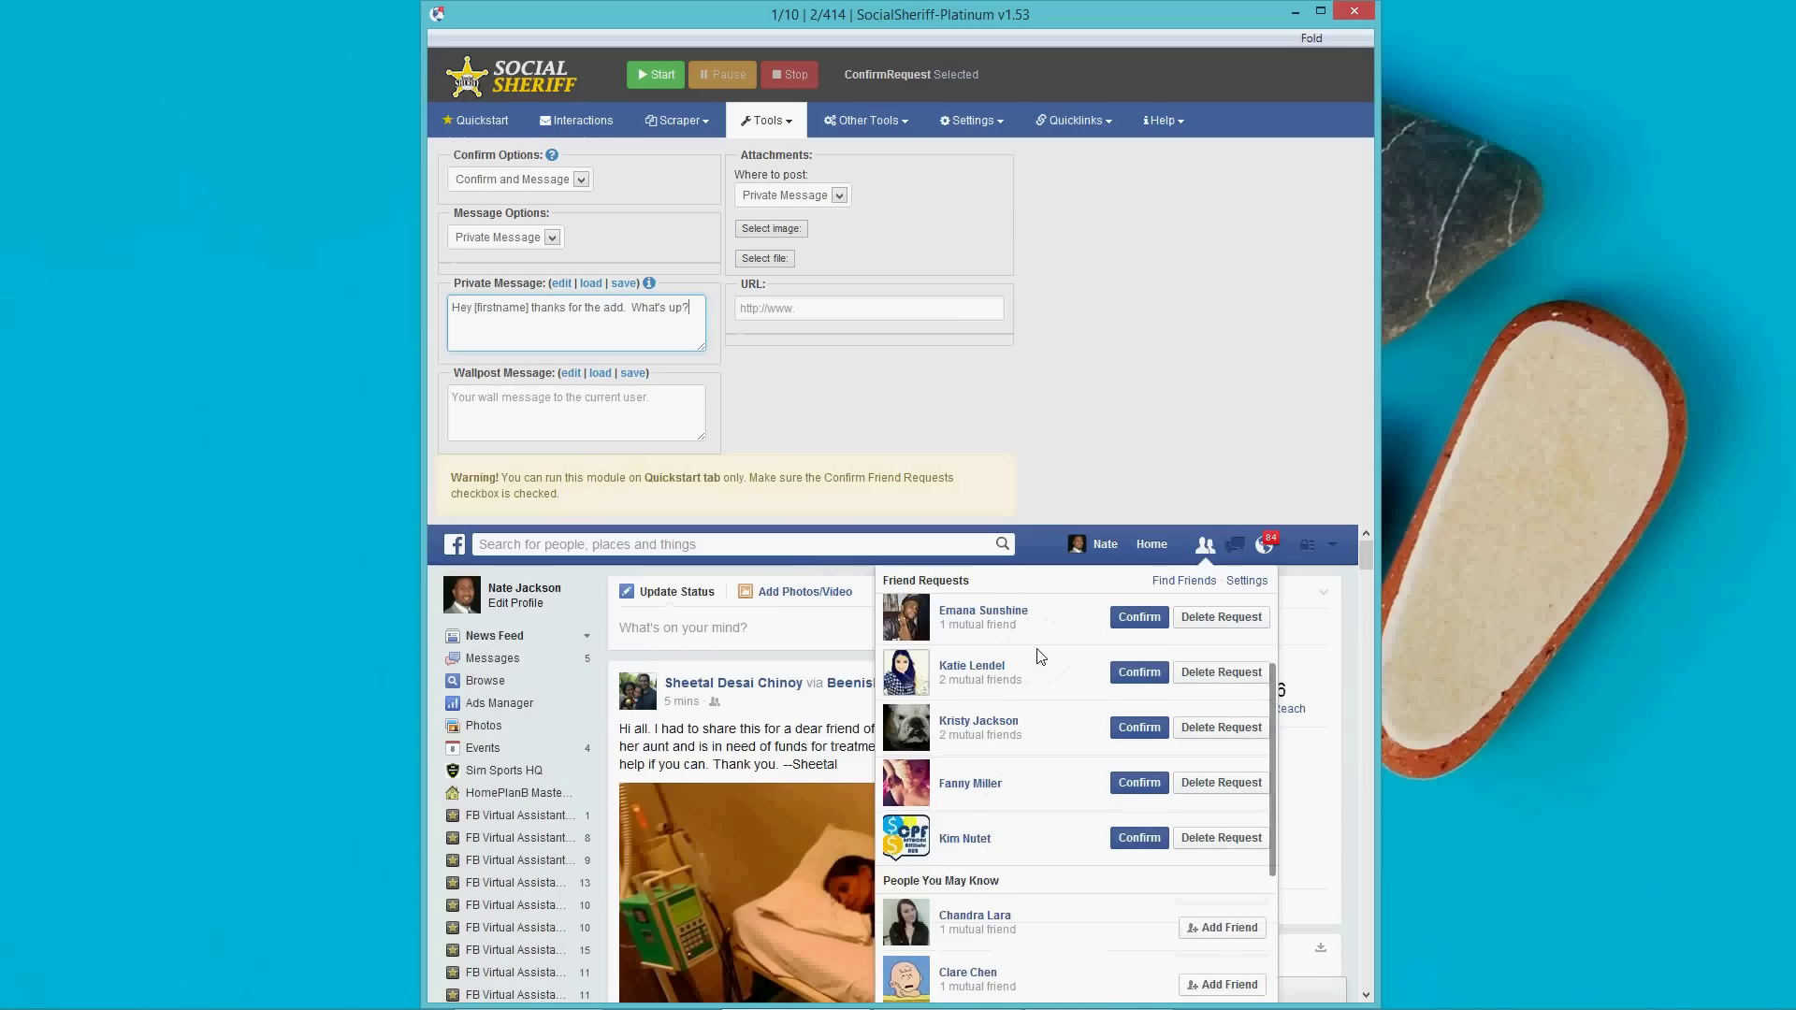
pyautogui.scroll(1, 1034, 655)
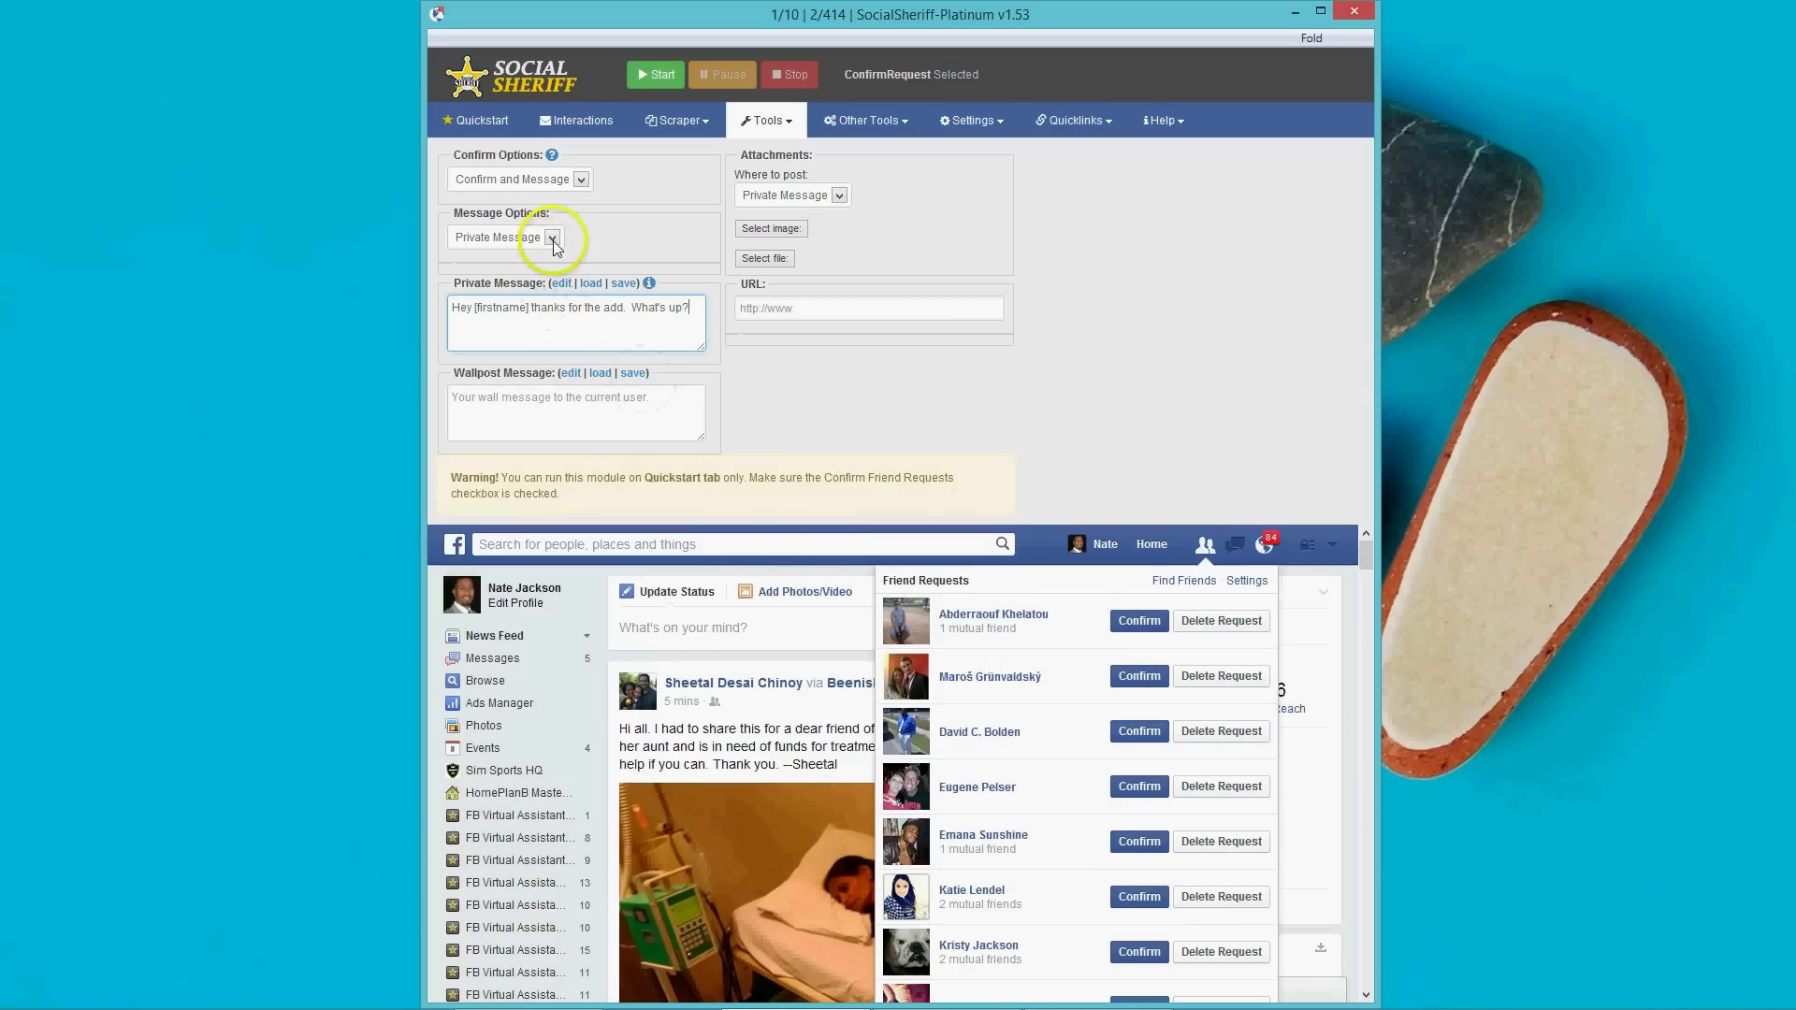
# Keep attachments going to the private message with an empty link field, and return to Quickstart.
pyautogui.click(828, 194)
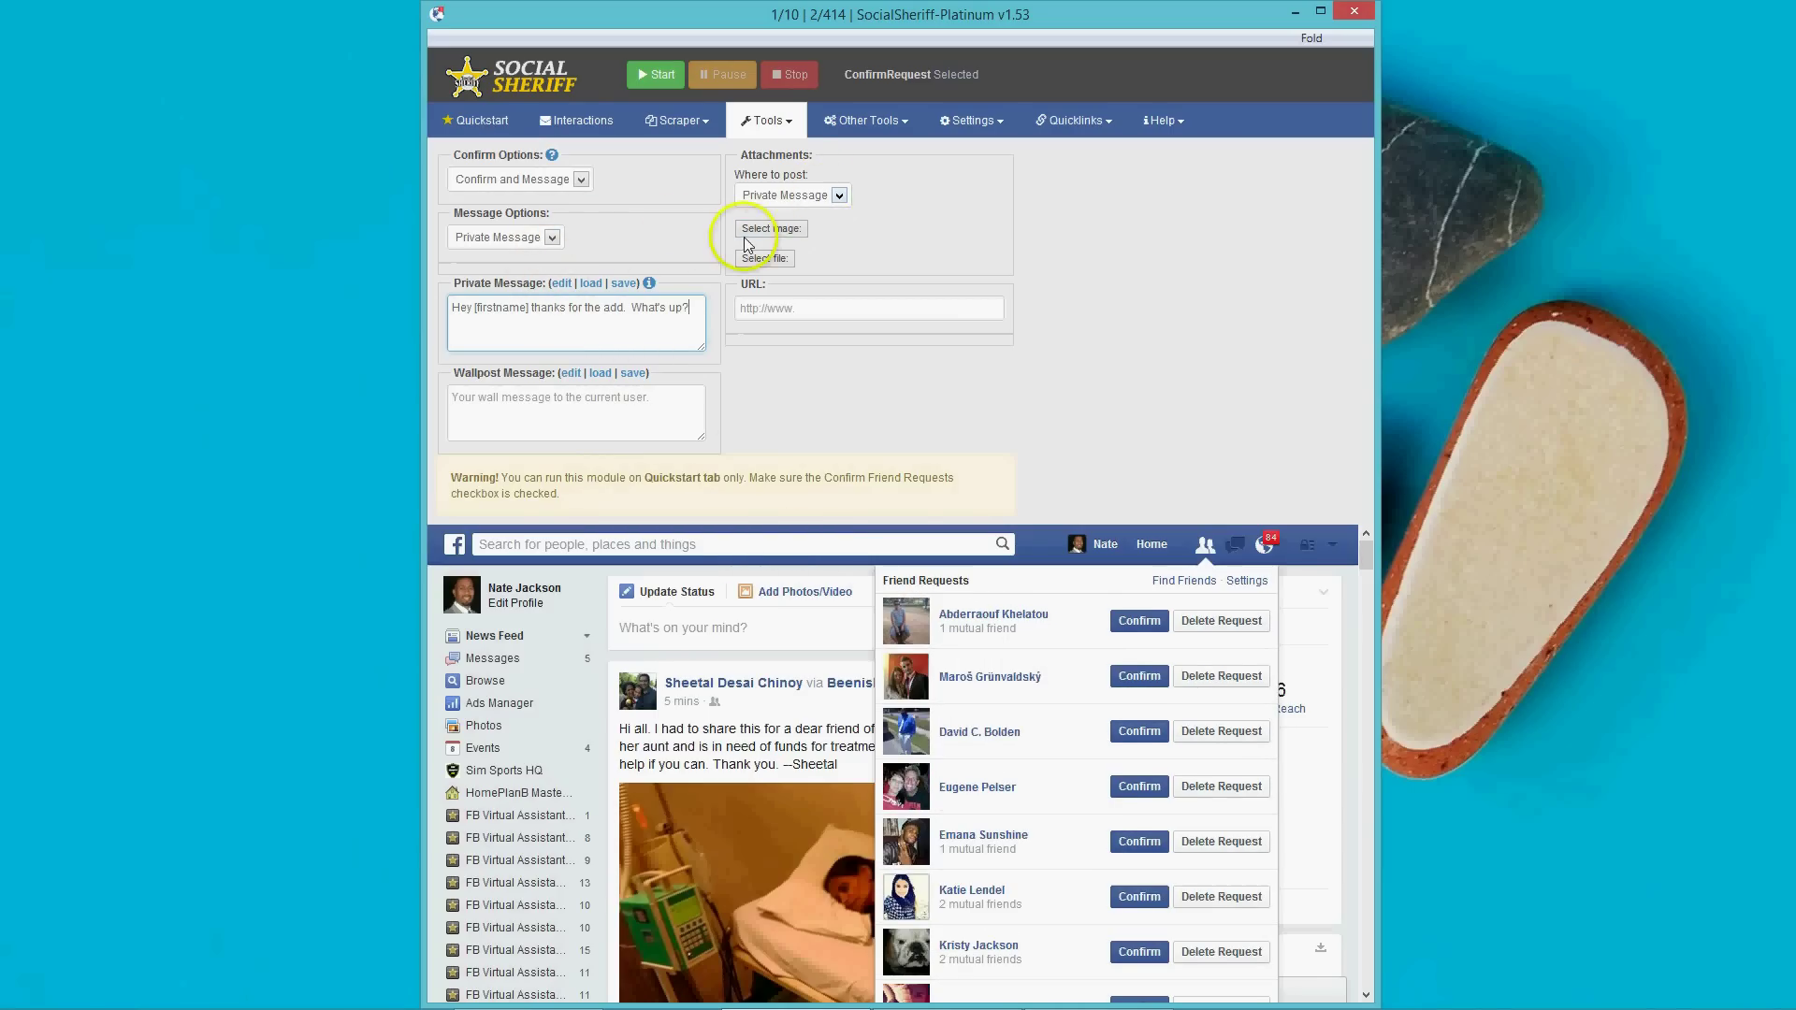
pyautogui.click(773, 233)
pyautogui.click(766, 263)
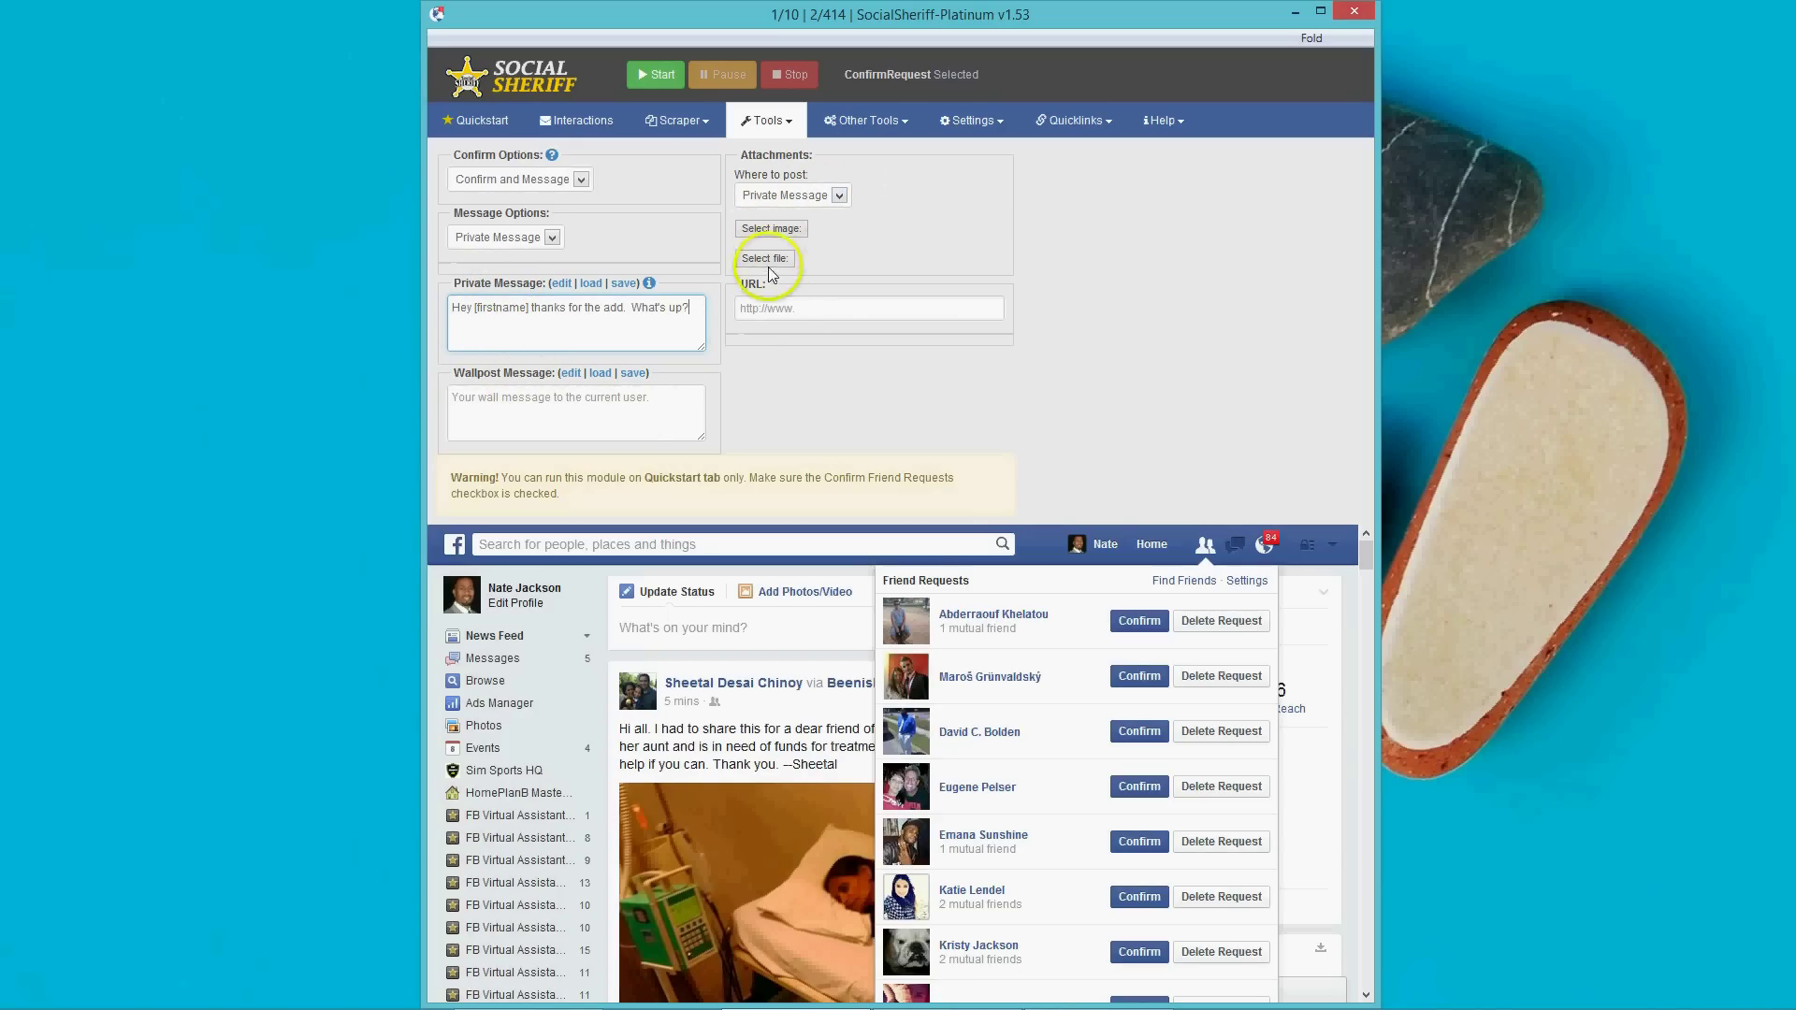
pyautogui.click(802, 310)
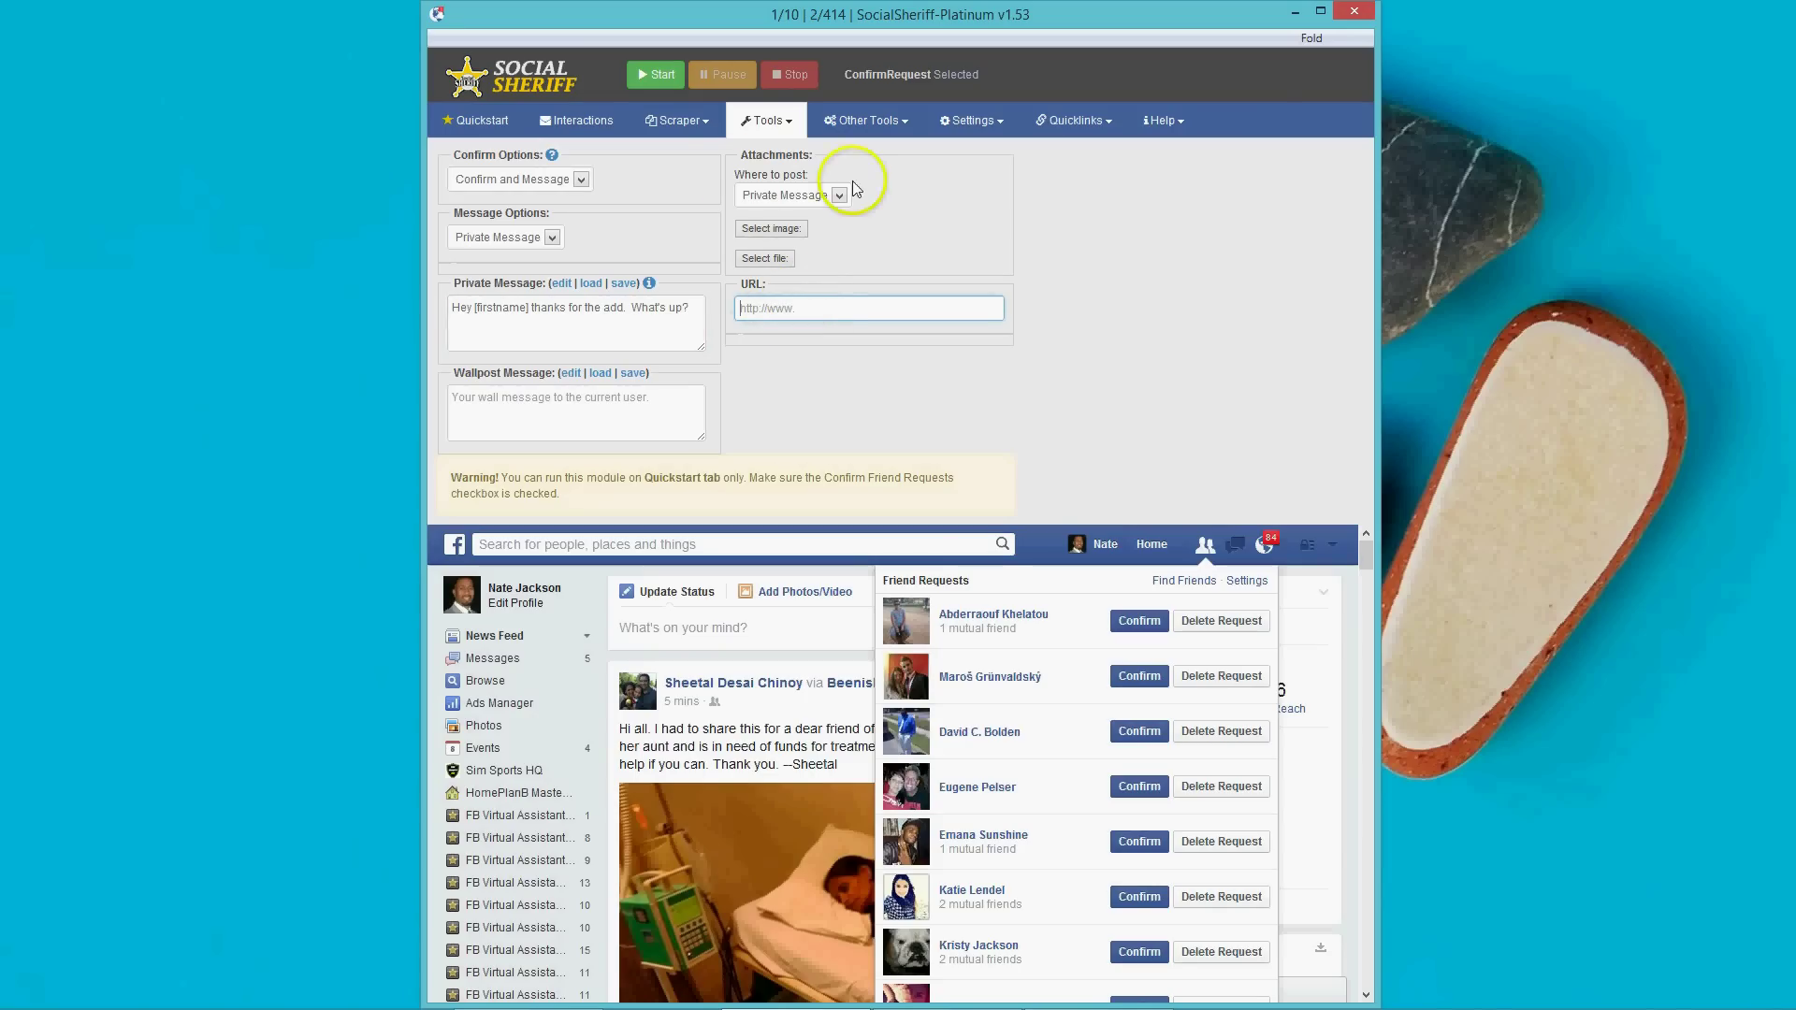
pyautogui.click(480, 122)
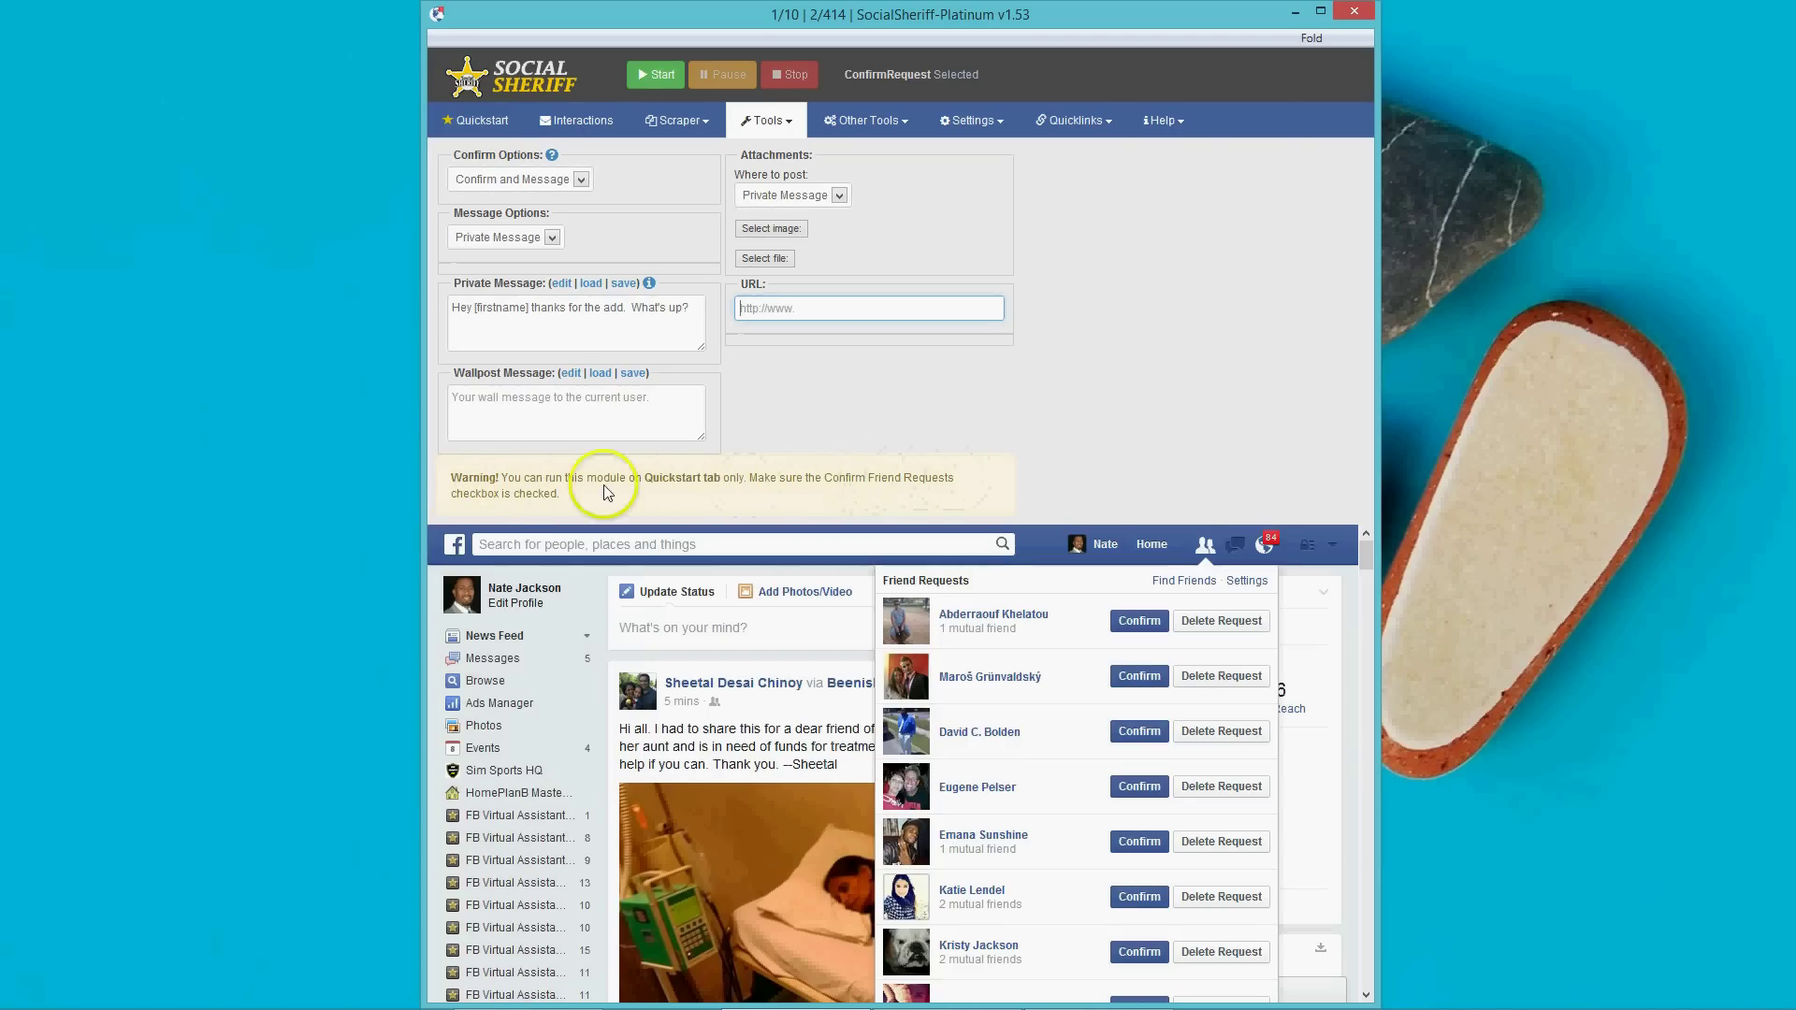
pyautogui.click(977, 414)
# Tick only the Confirm Friend Requests Autoresponder on Quickstart and start the run.
pyautogui.click(475, 124)
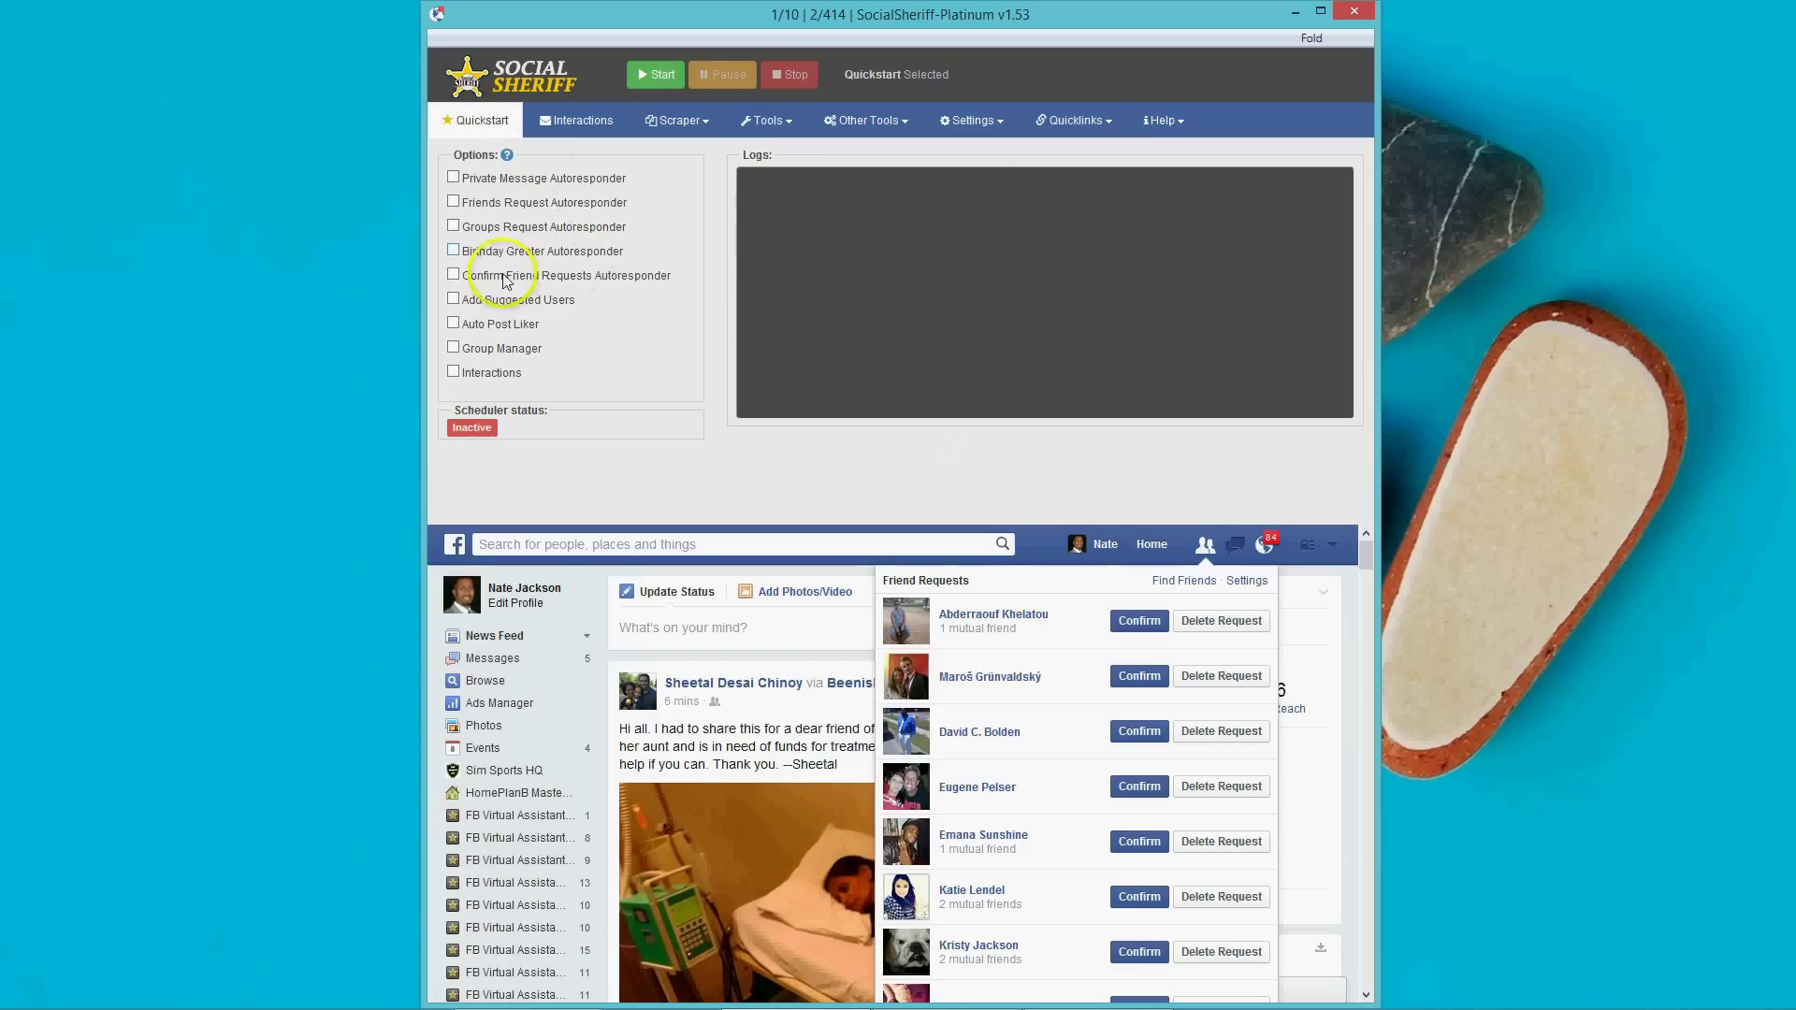
pyautogui.click(455, 278)
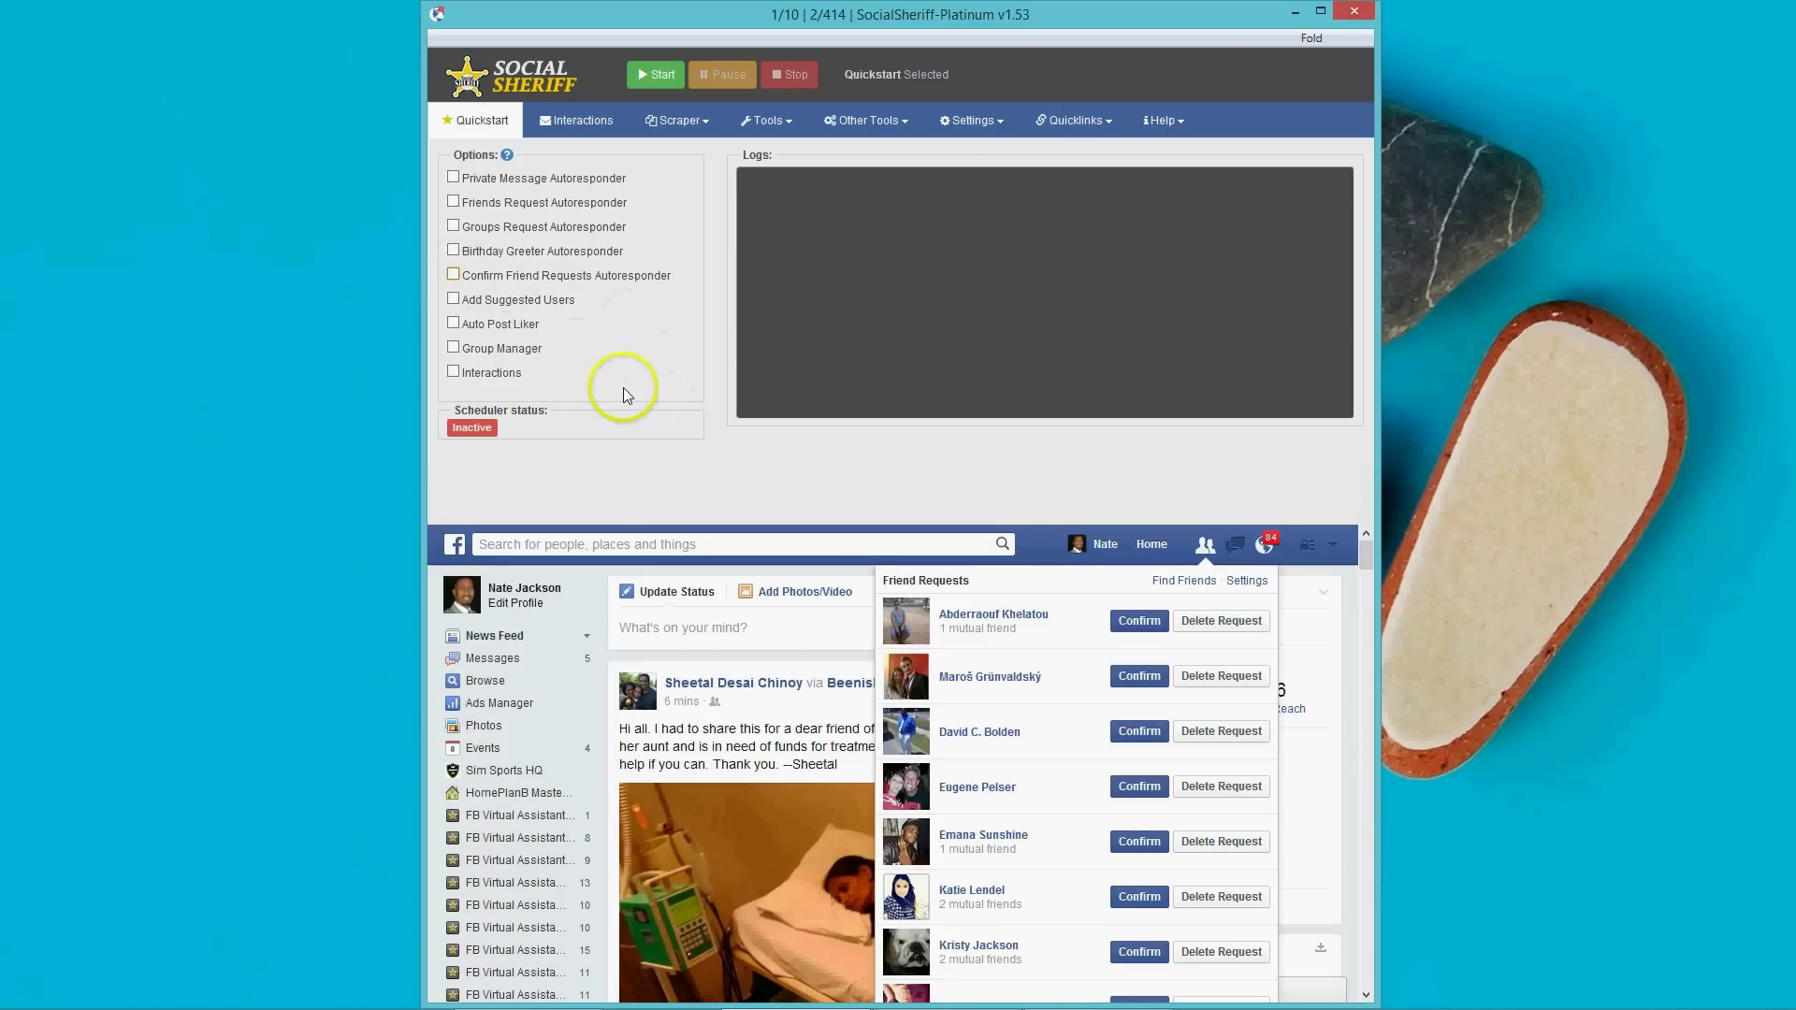
pyautogui.click(454, 277)
pyautogui.click(454, 277)
pyautogui.scroll(-2, 1107, 647)
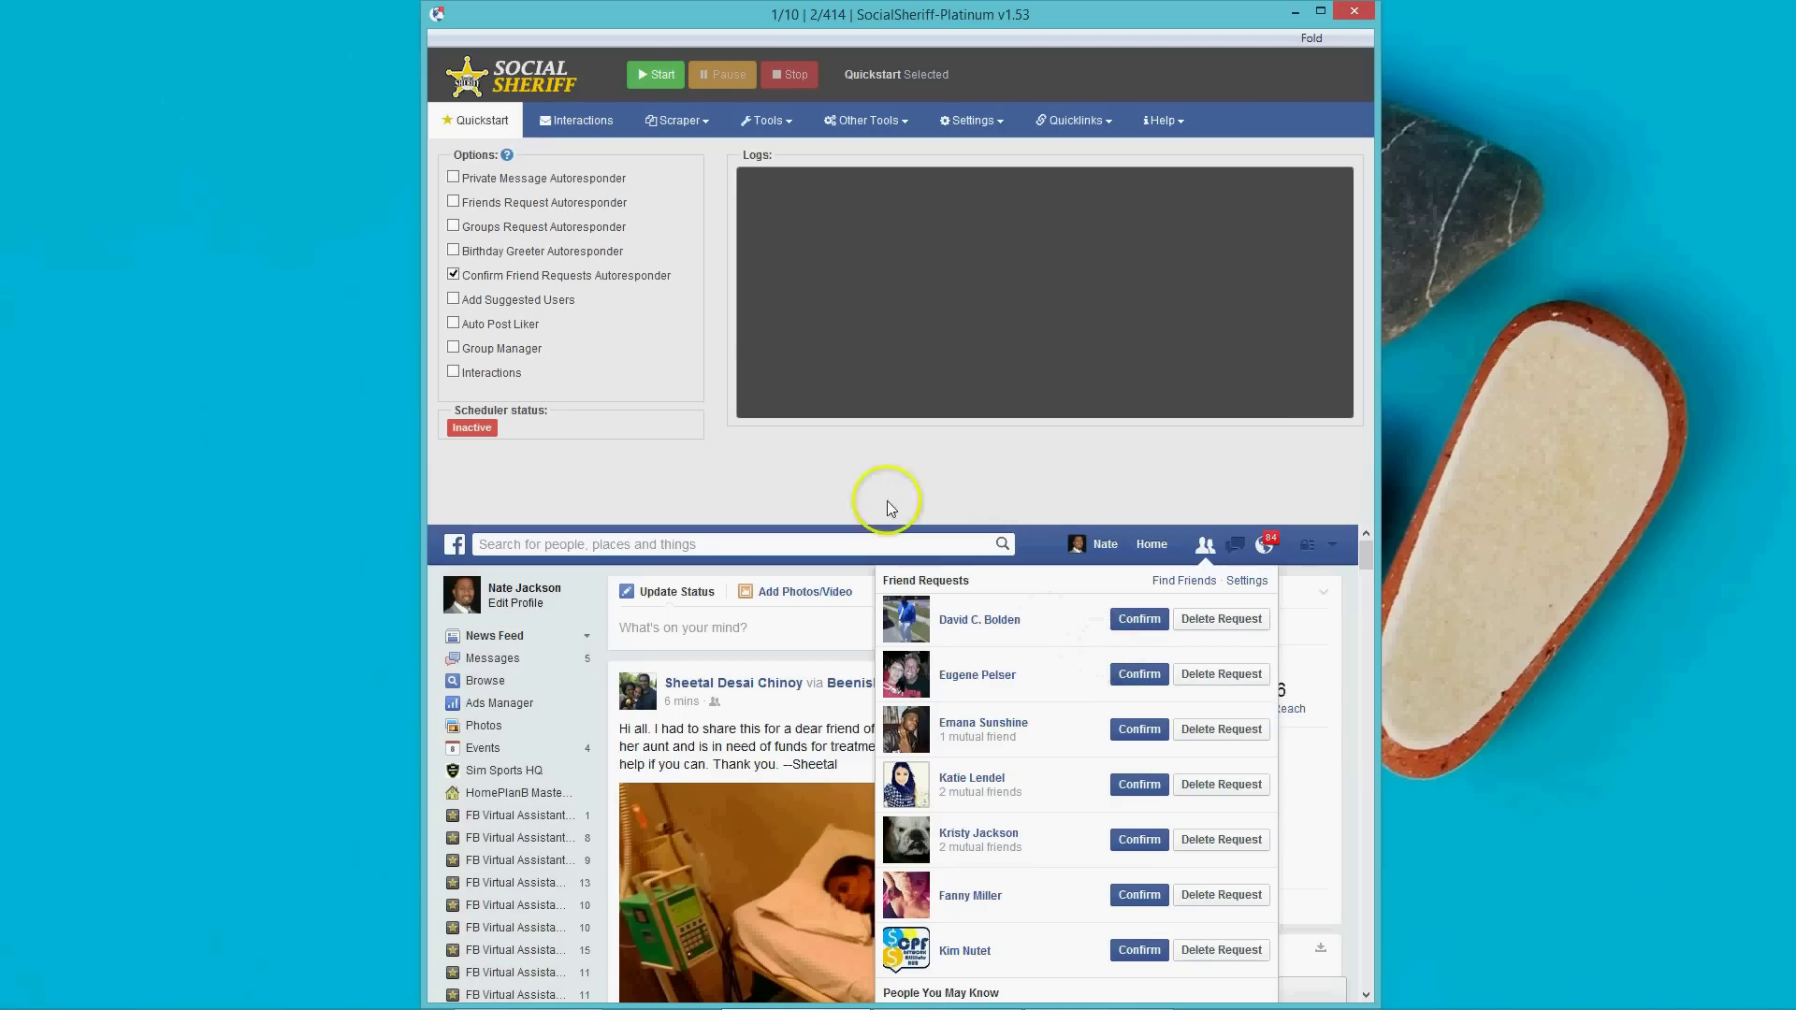
pyautogui.click(657, 76)
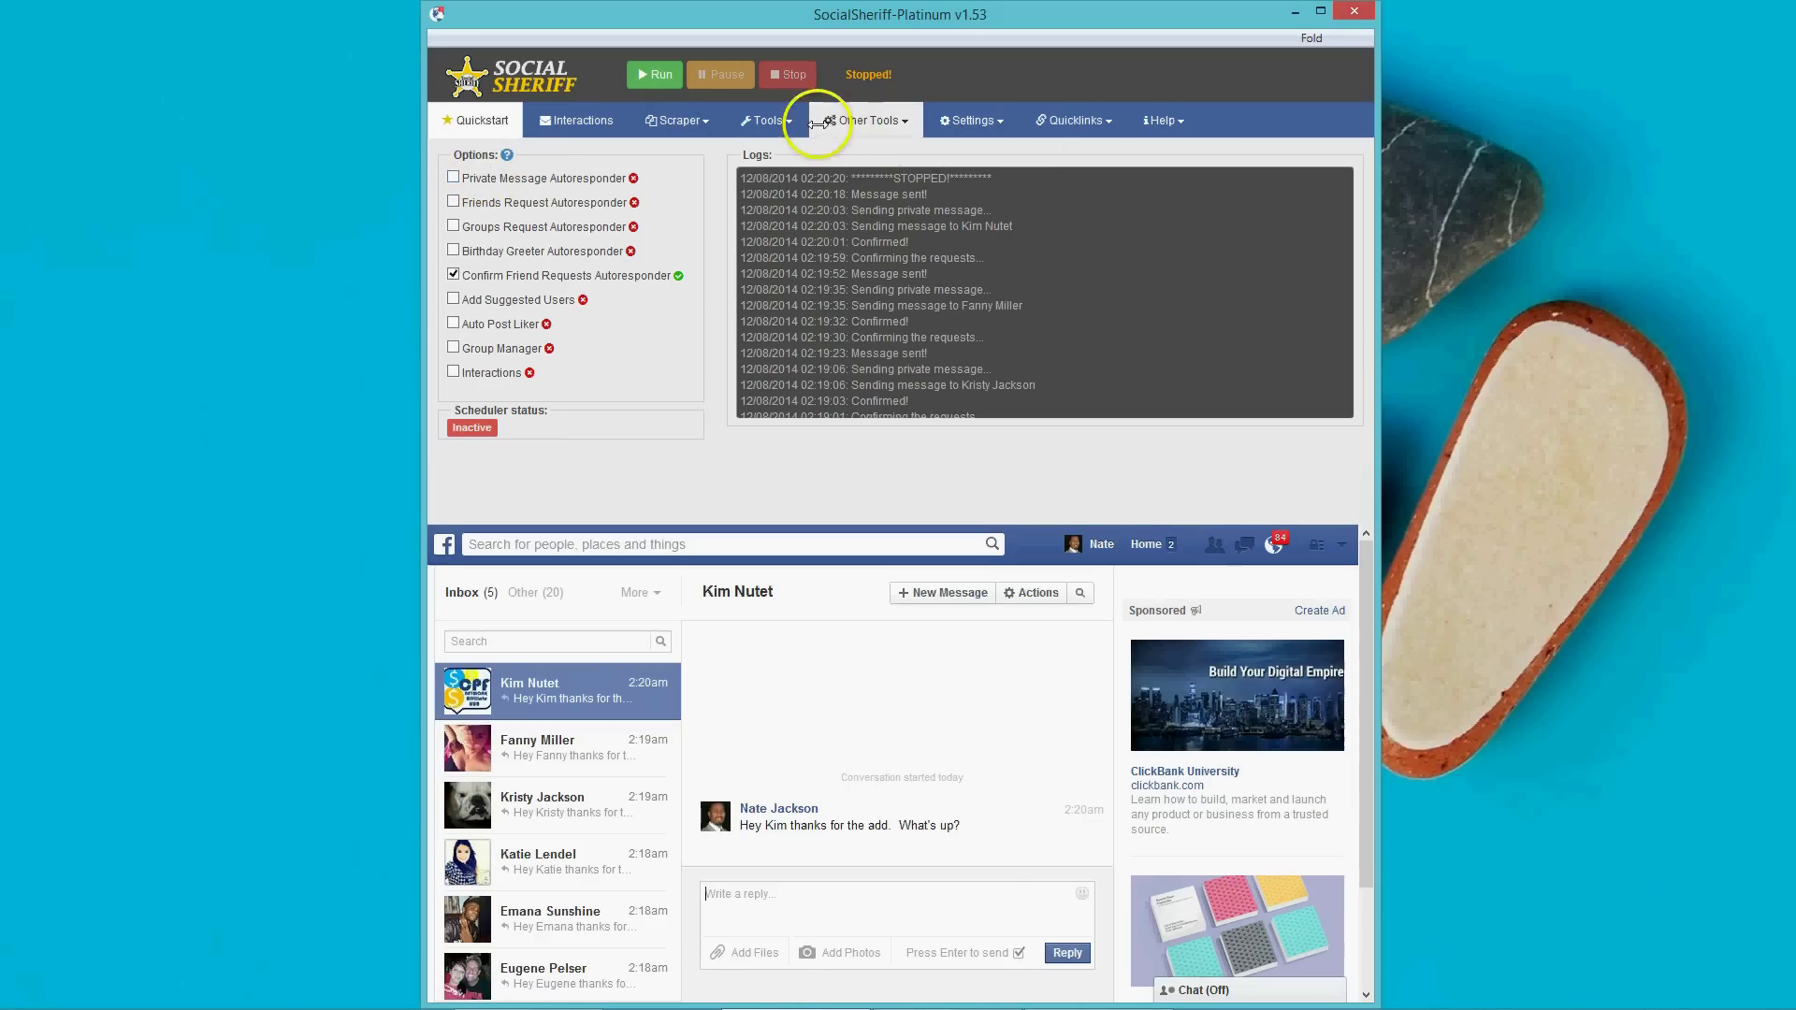
# Show the Autoresponder tool with its empty keyword #1 and #2 rules and reply boxes.
pyautogui.click(768, 121)
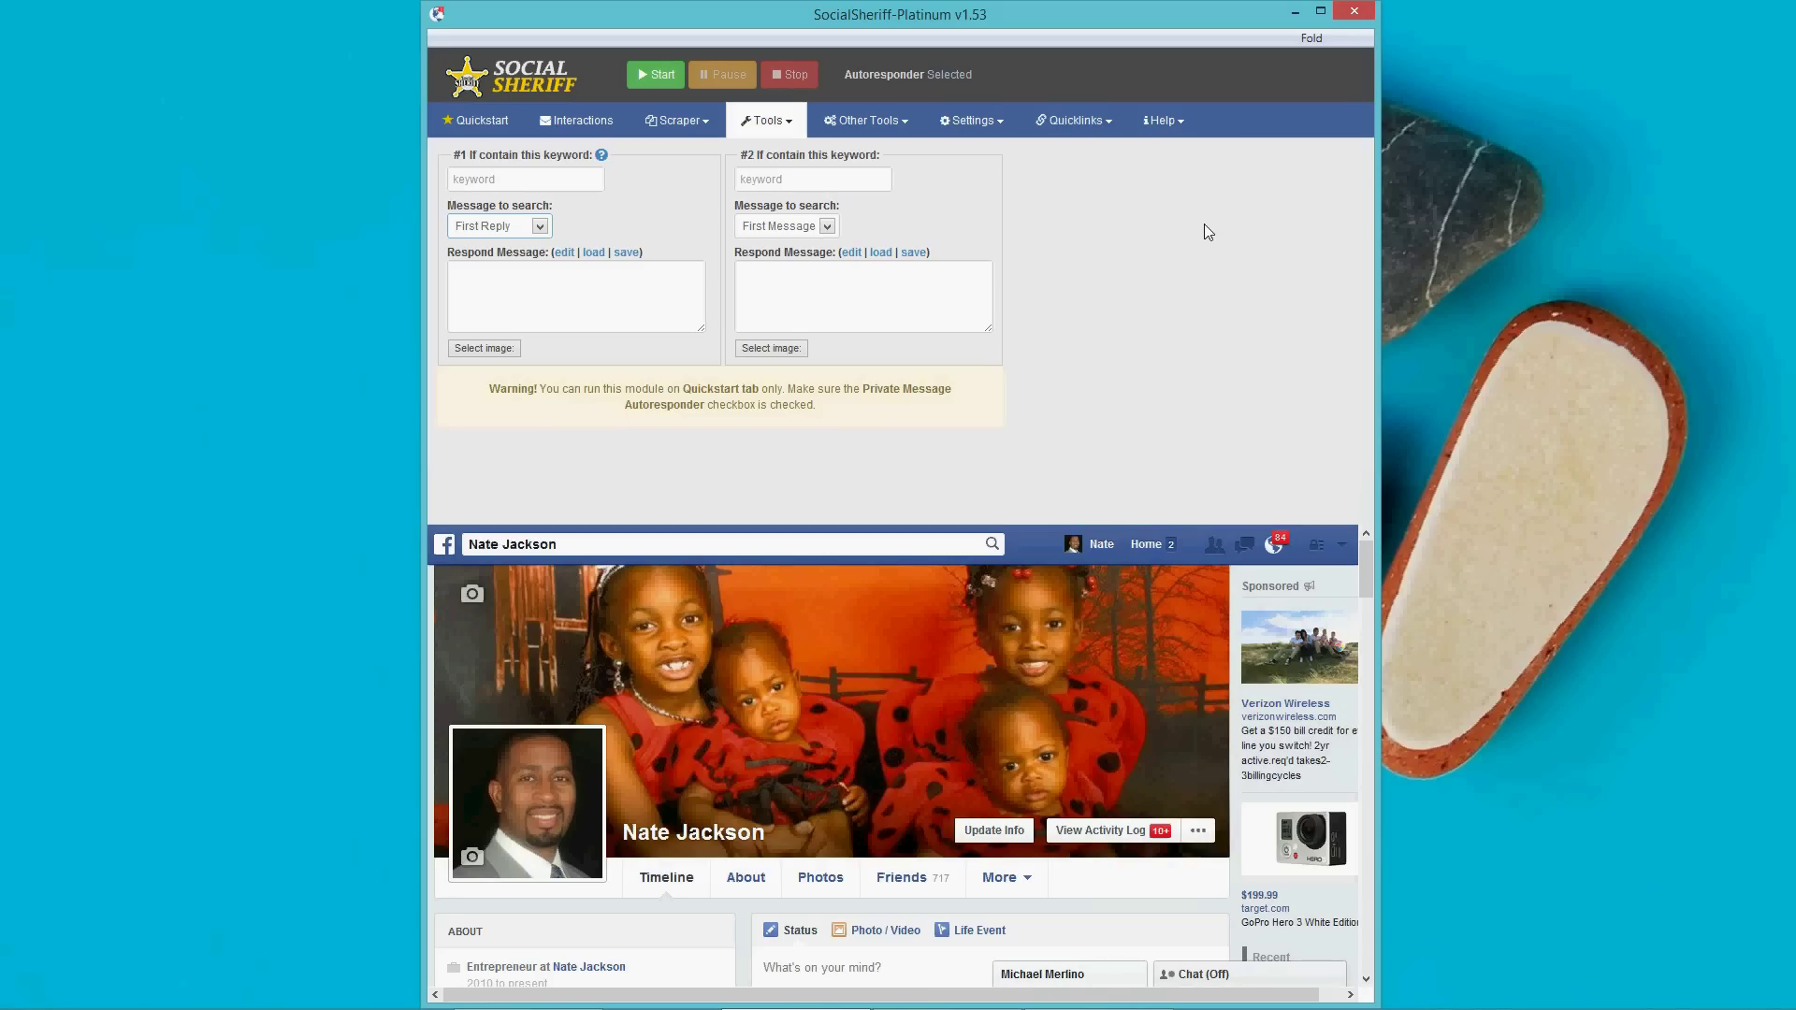
pyautogui.click(964, 156)
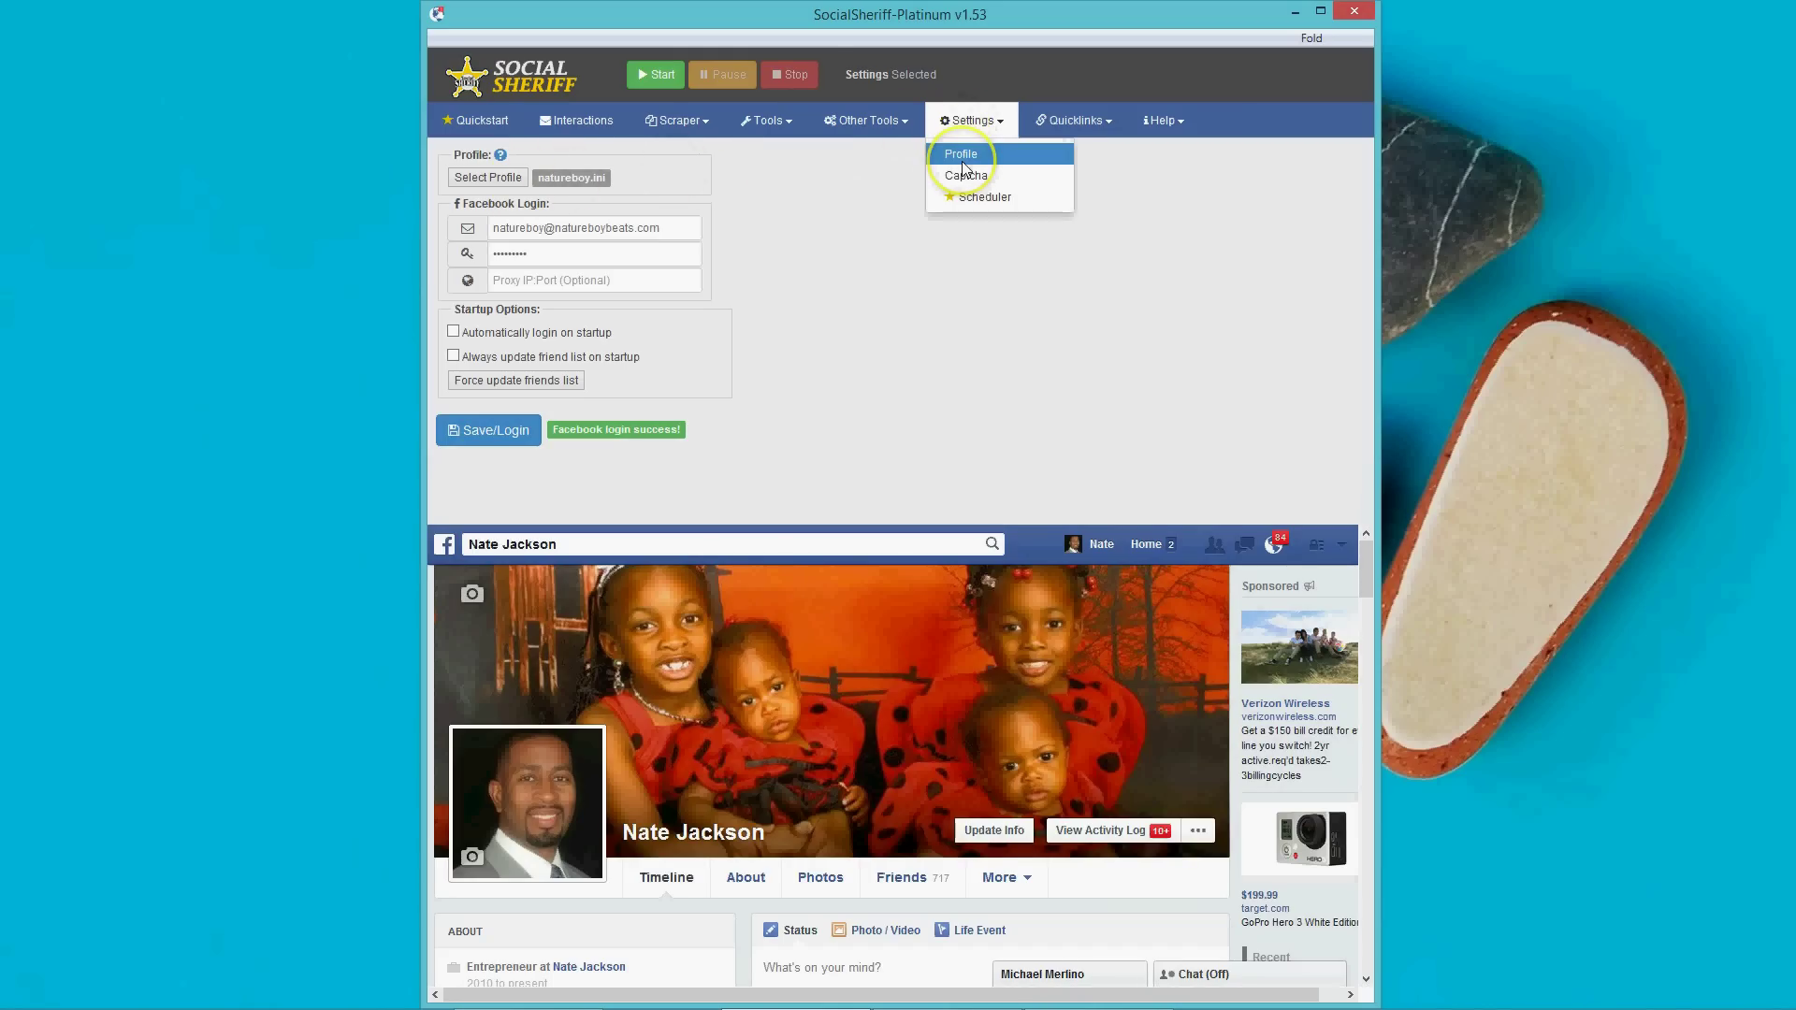
pyautogui.click(510, 183)
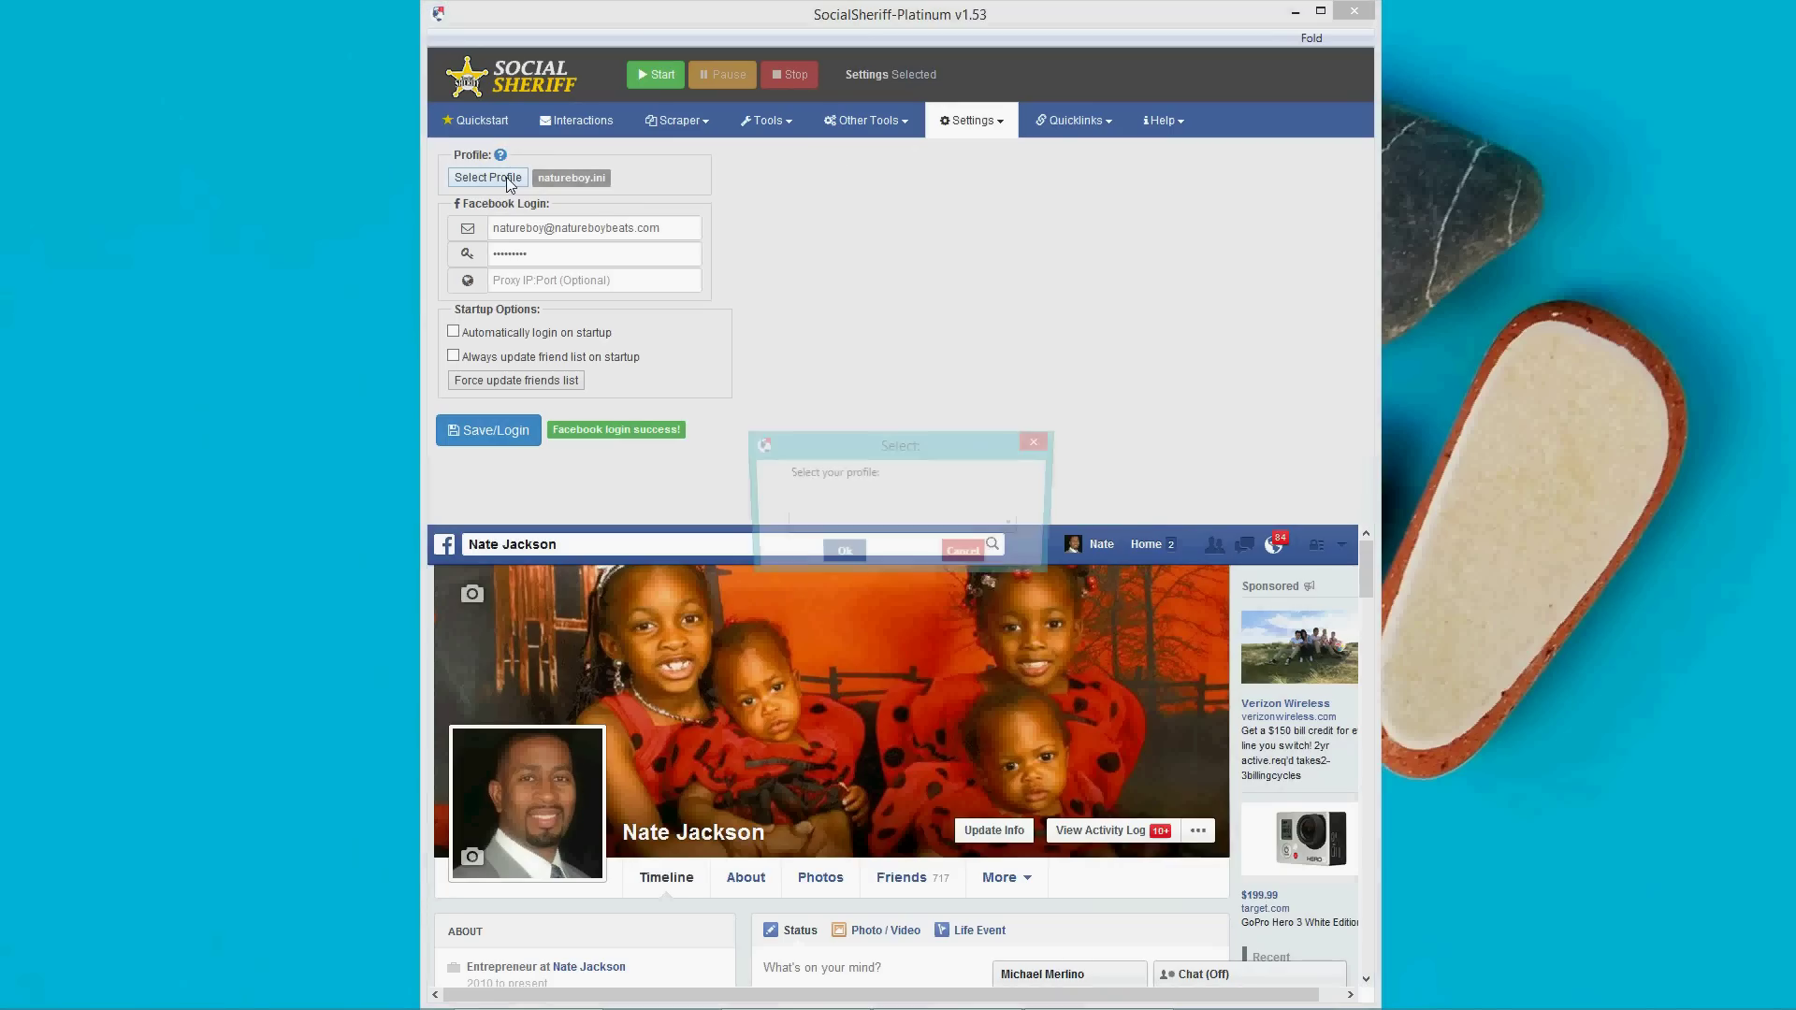
pyautogui.click(912, 526)
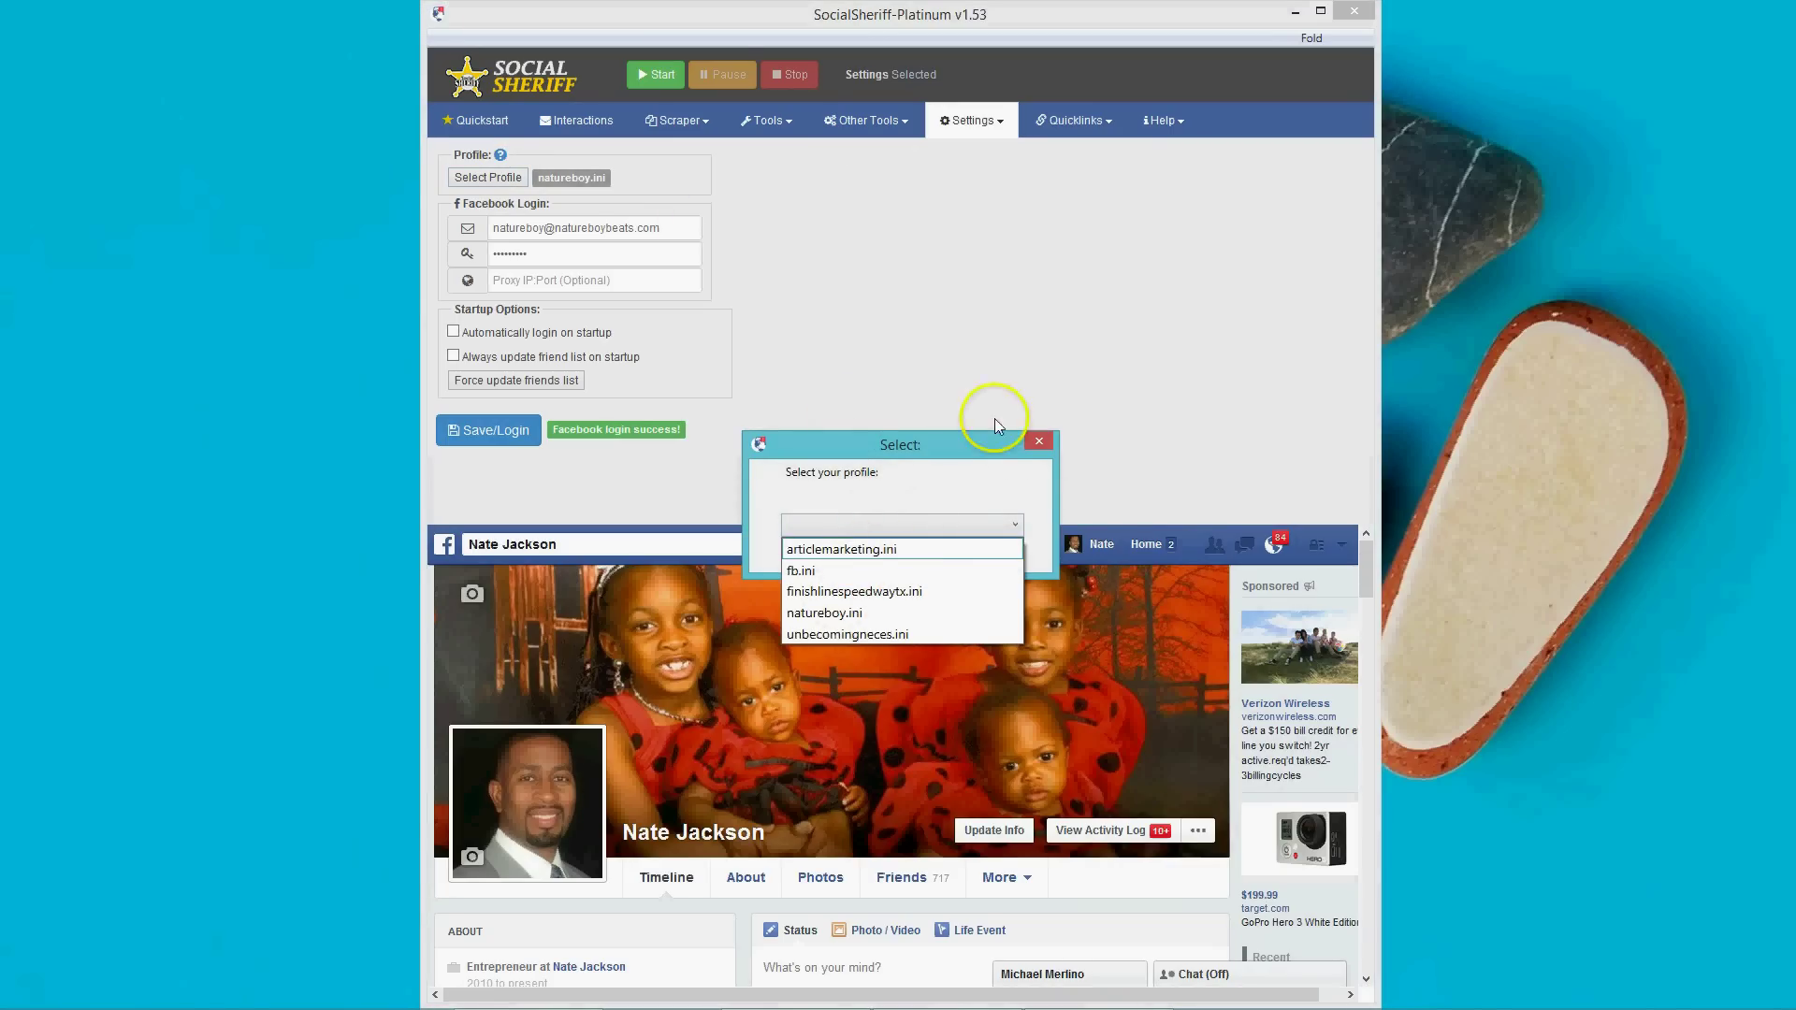
pyautogui.click(1029, 441)
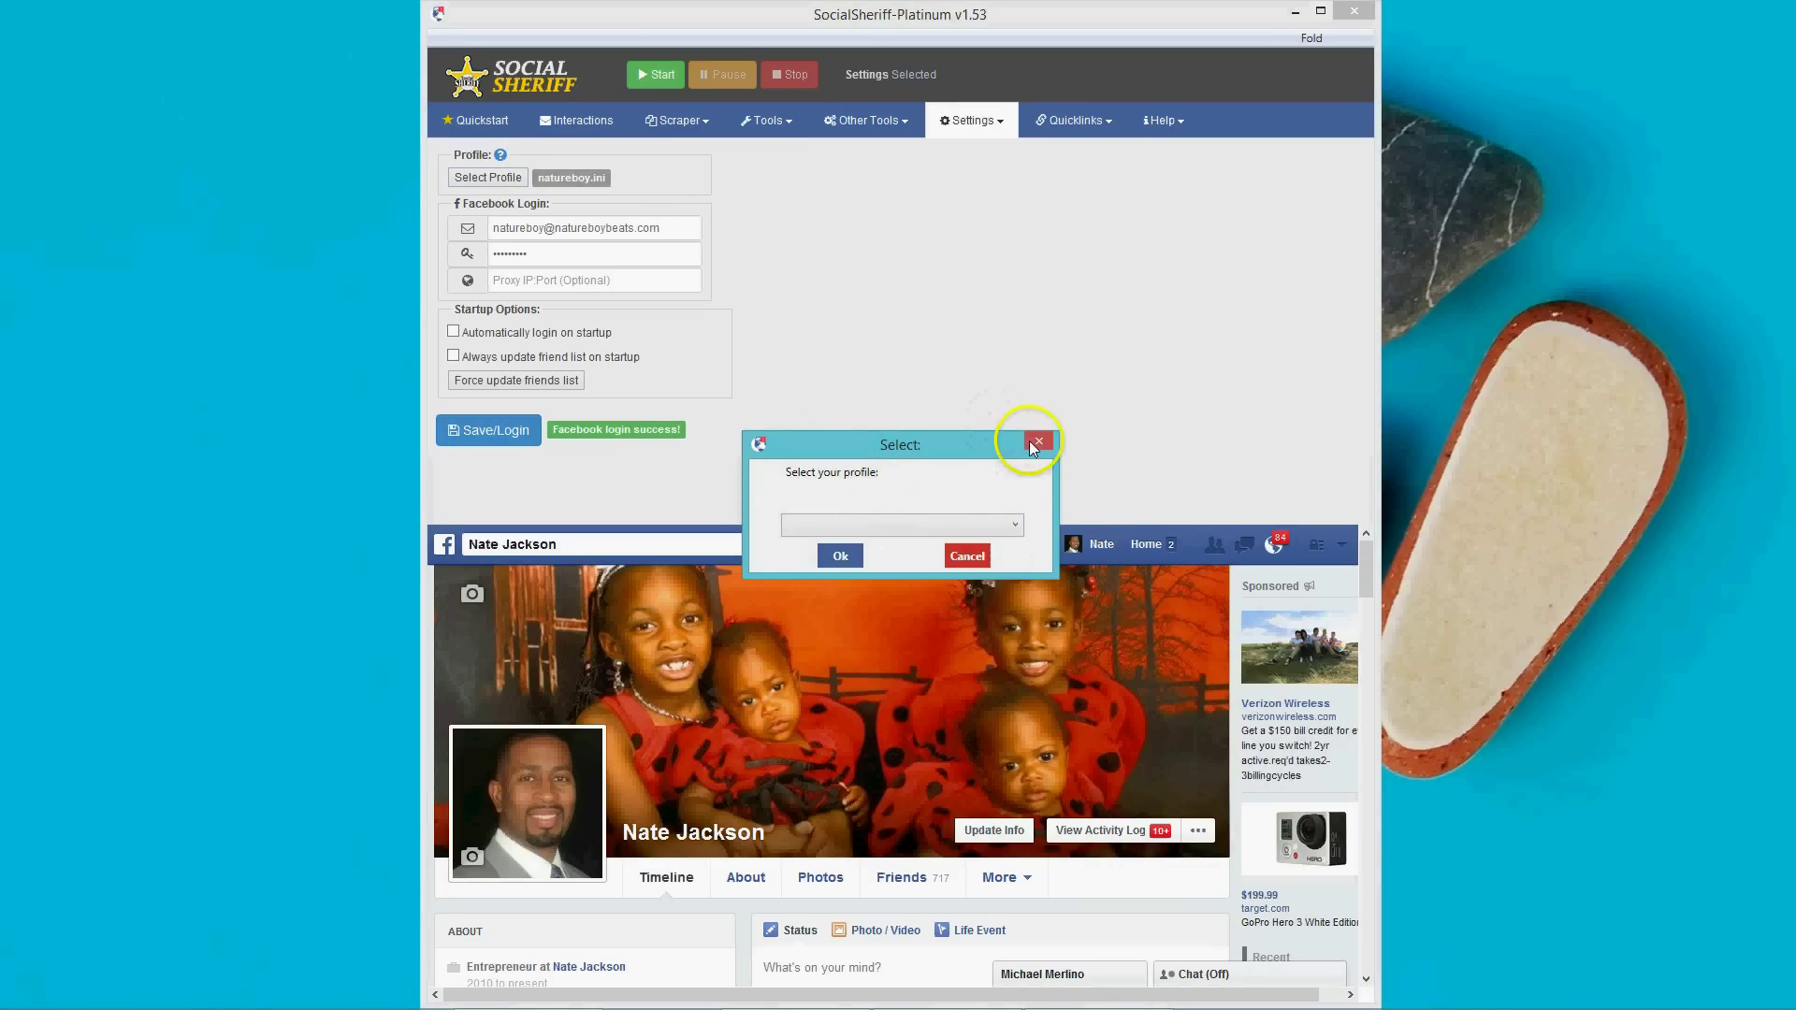
pyautogui.click(967, 556)
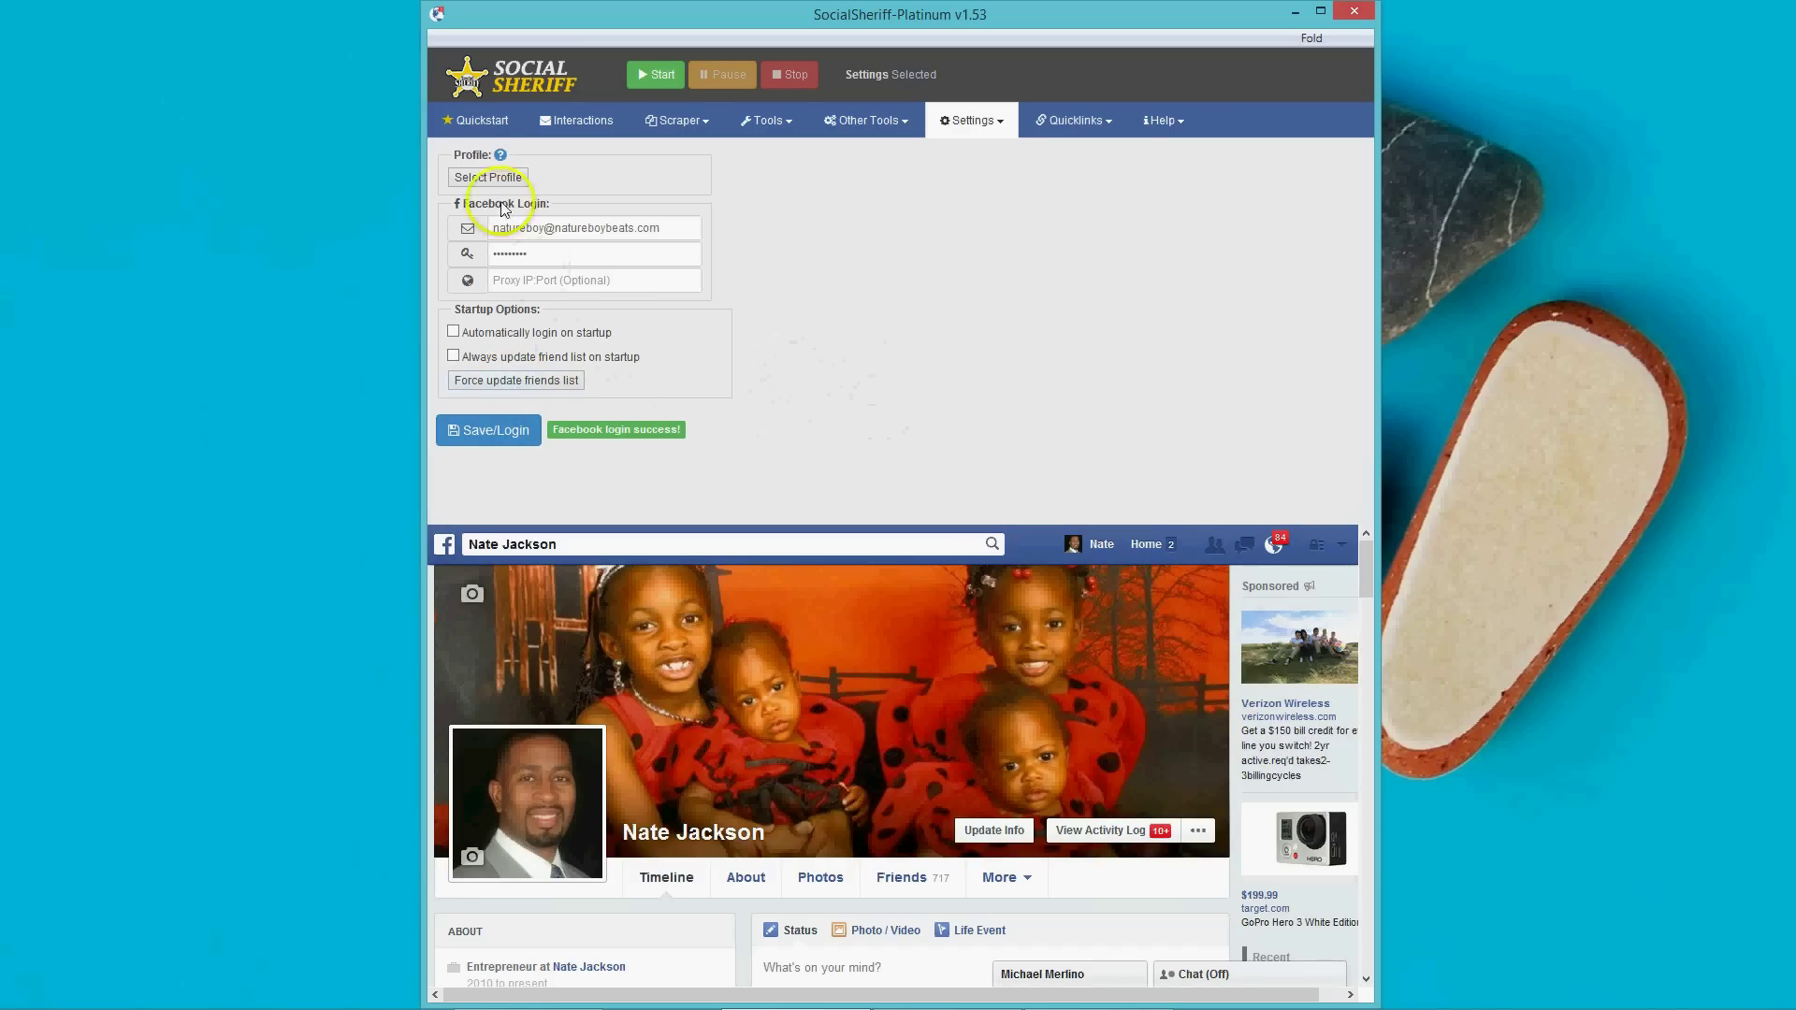
# Switch the login profile to fb.ini and accept automatic login.
pyautogui.click(493, 177)
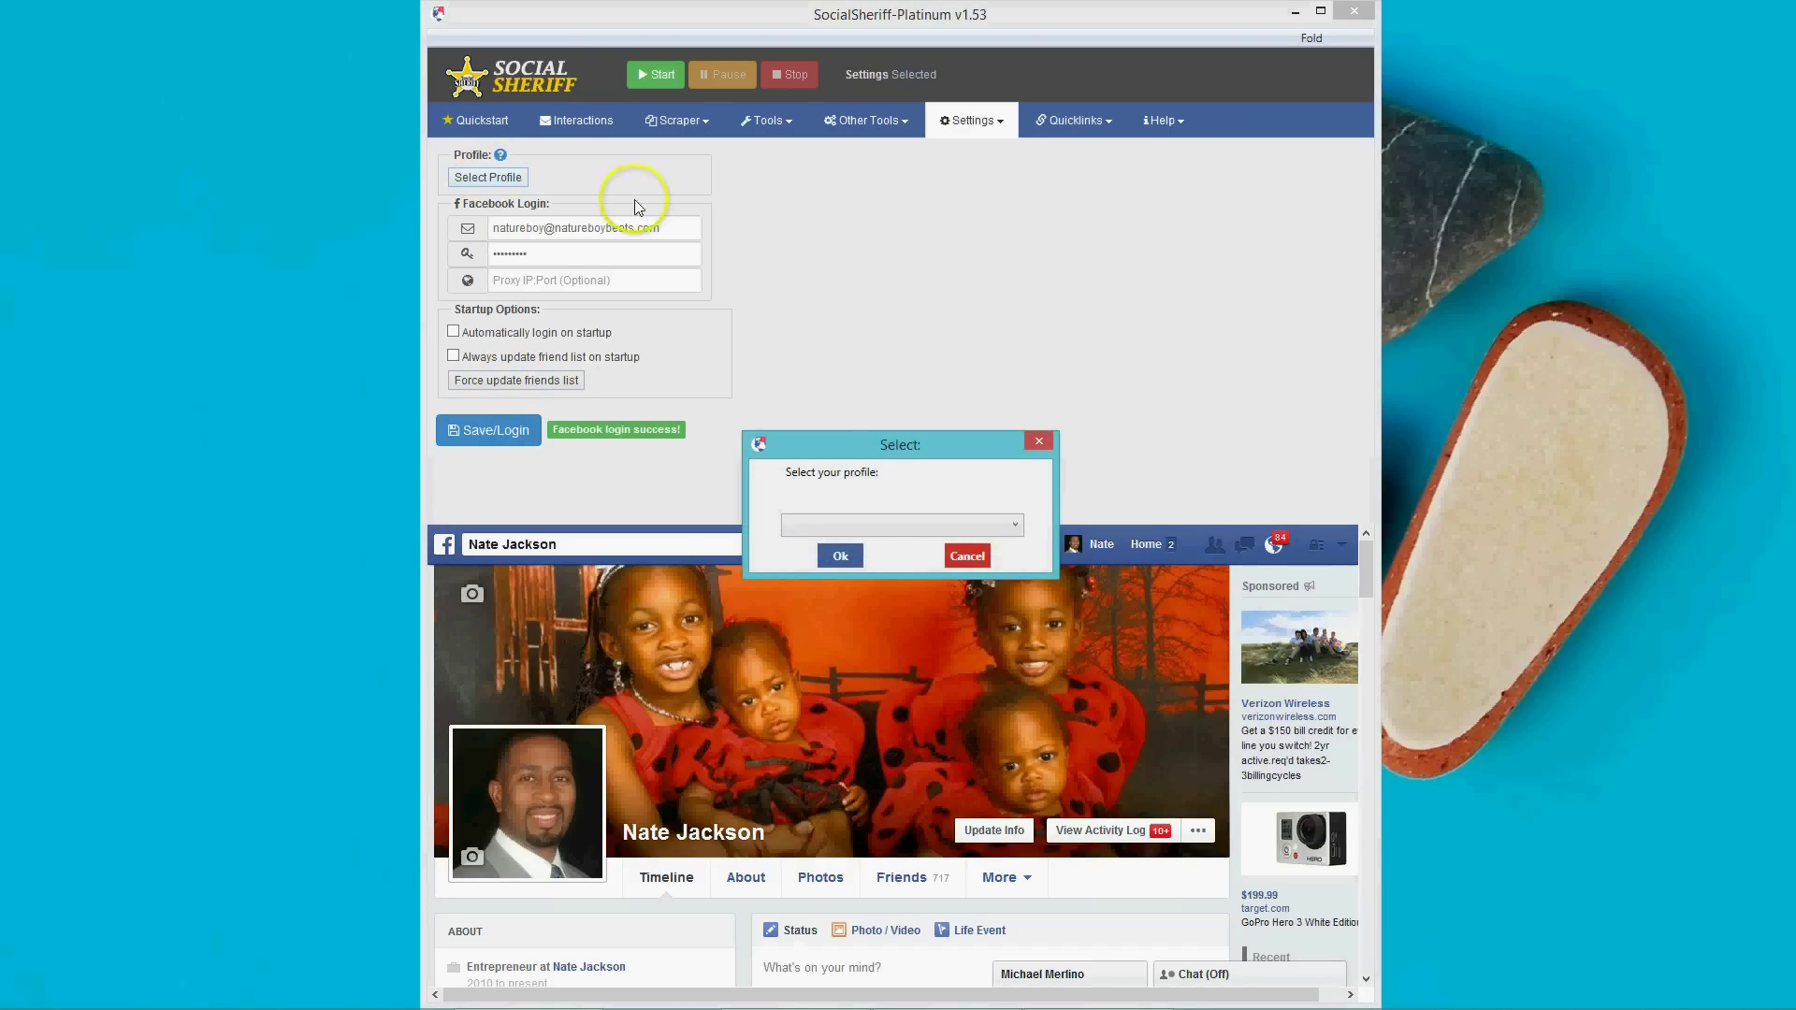
pyautogui.click(893, 525)
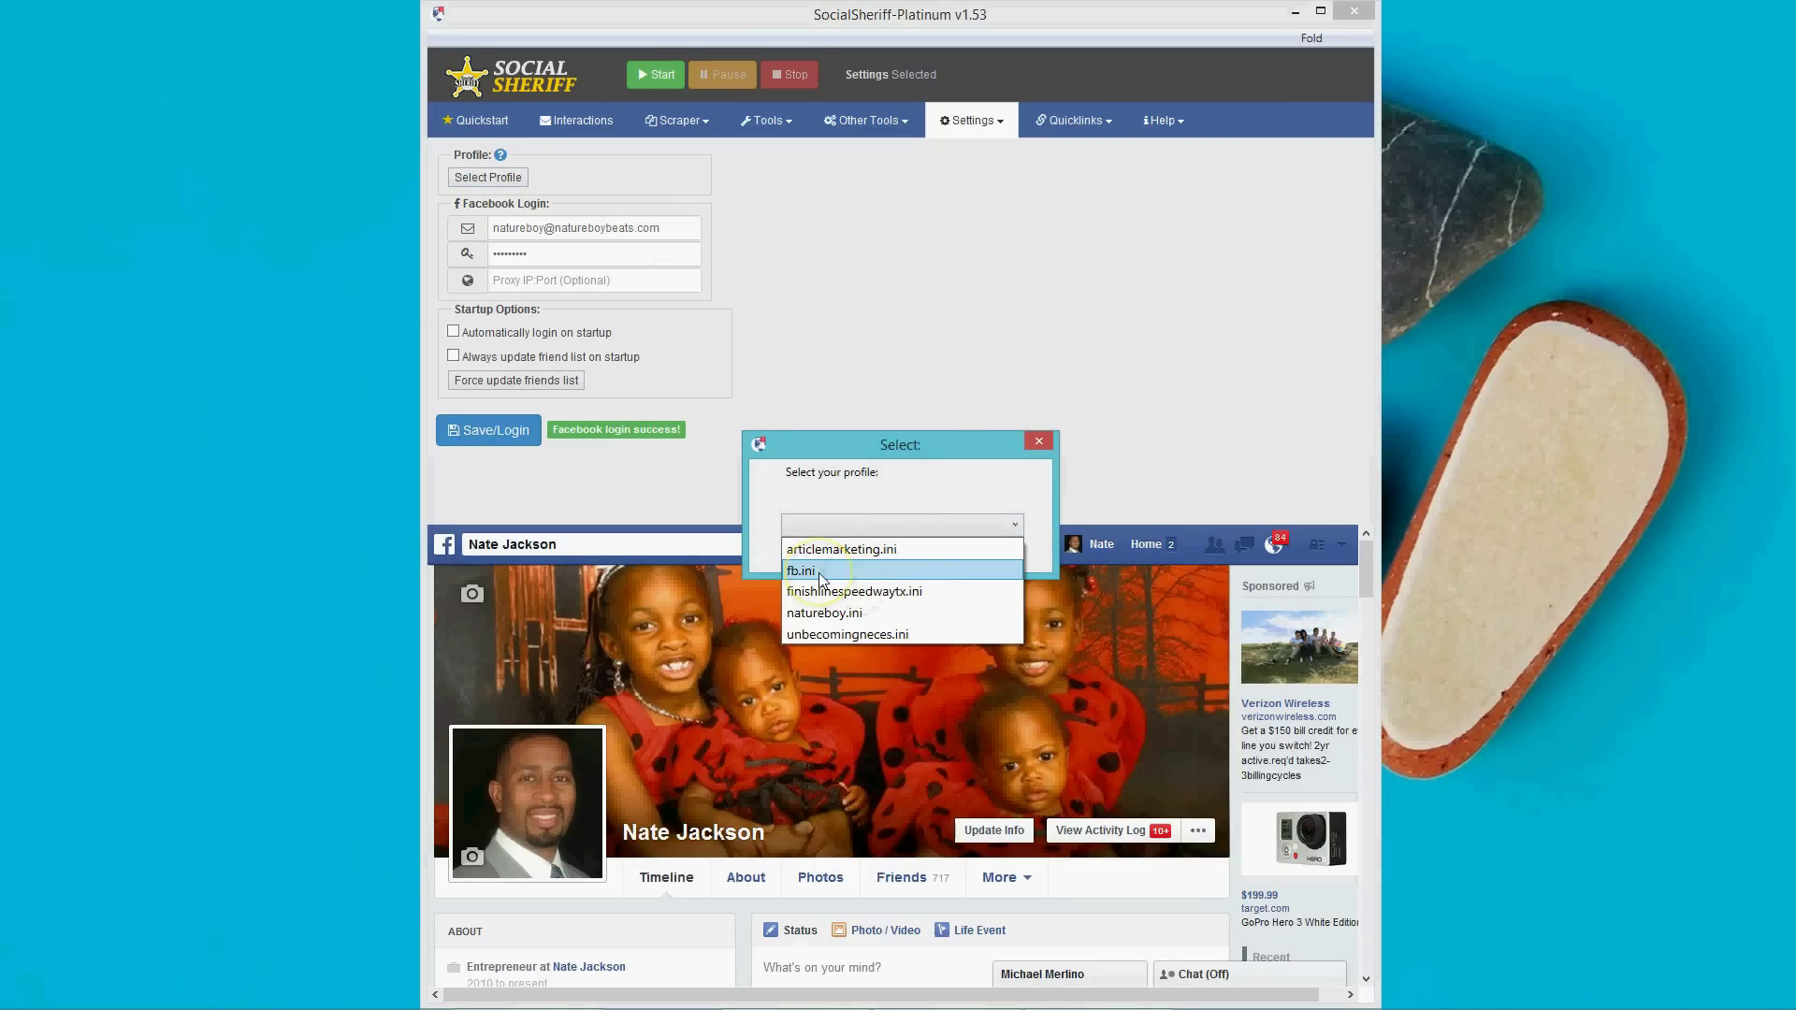
pyautogui.click(818, 572)
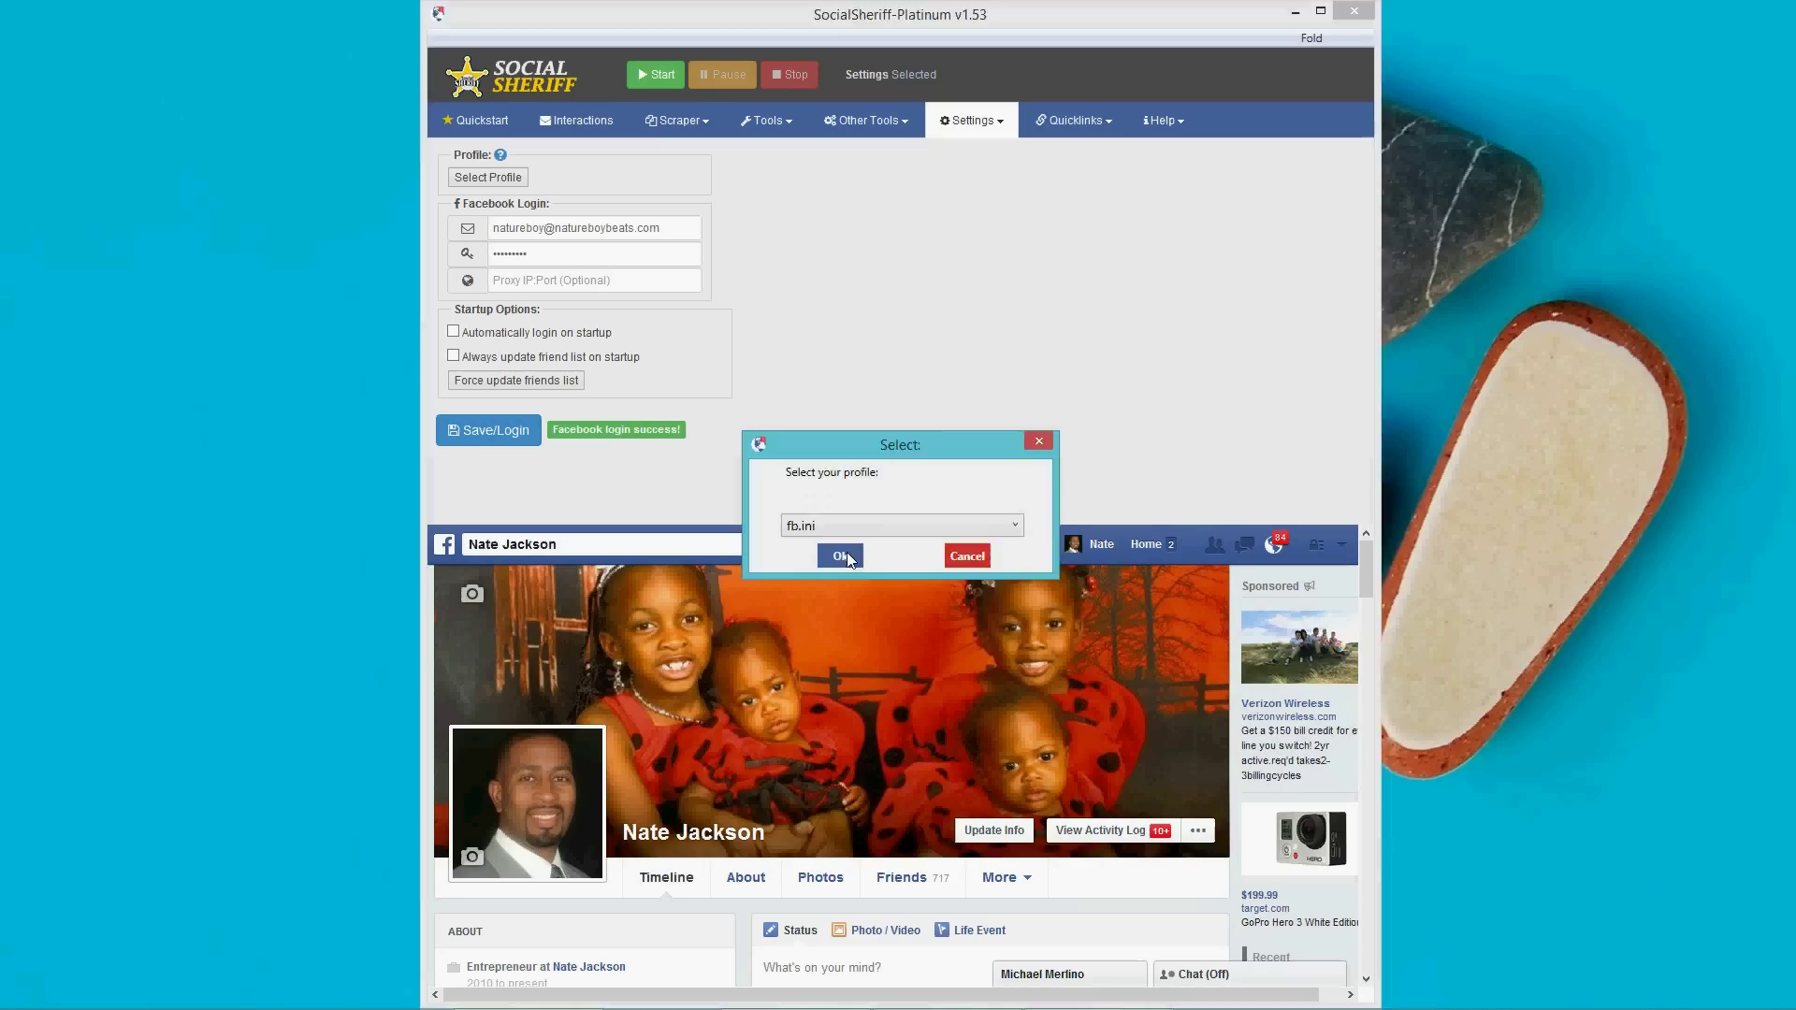
pyautogui.click(847, 557)
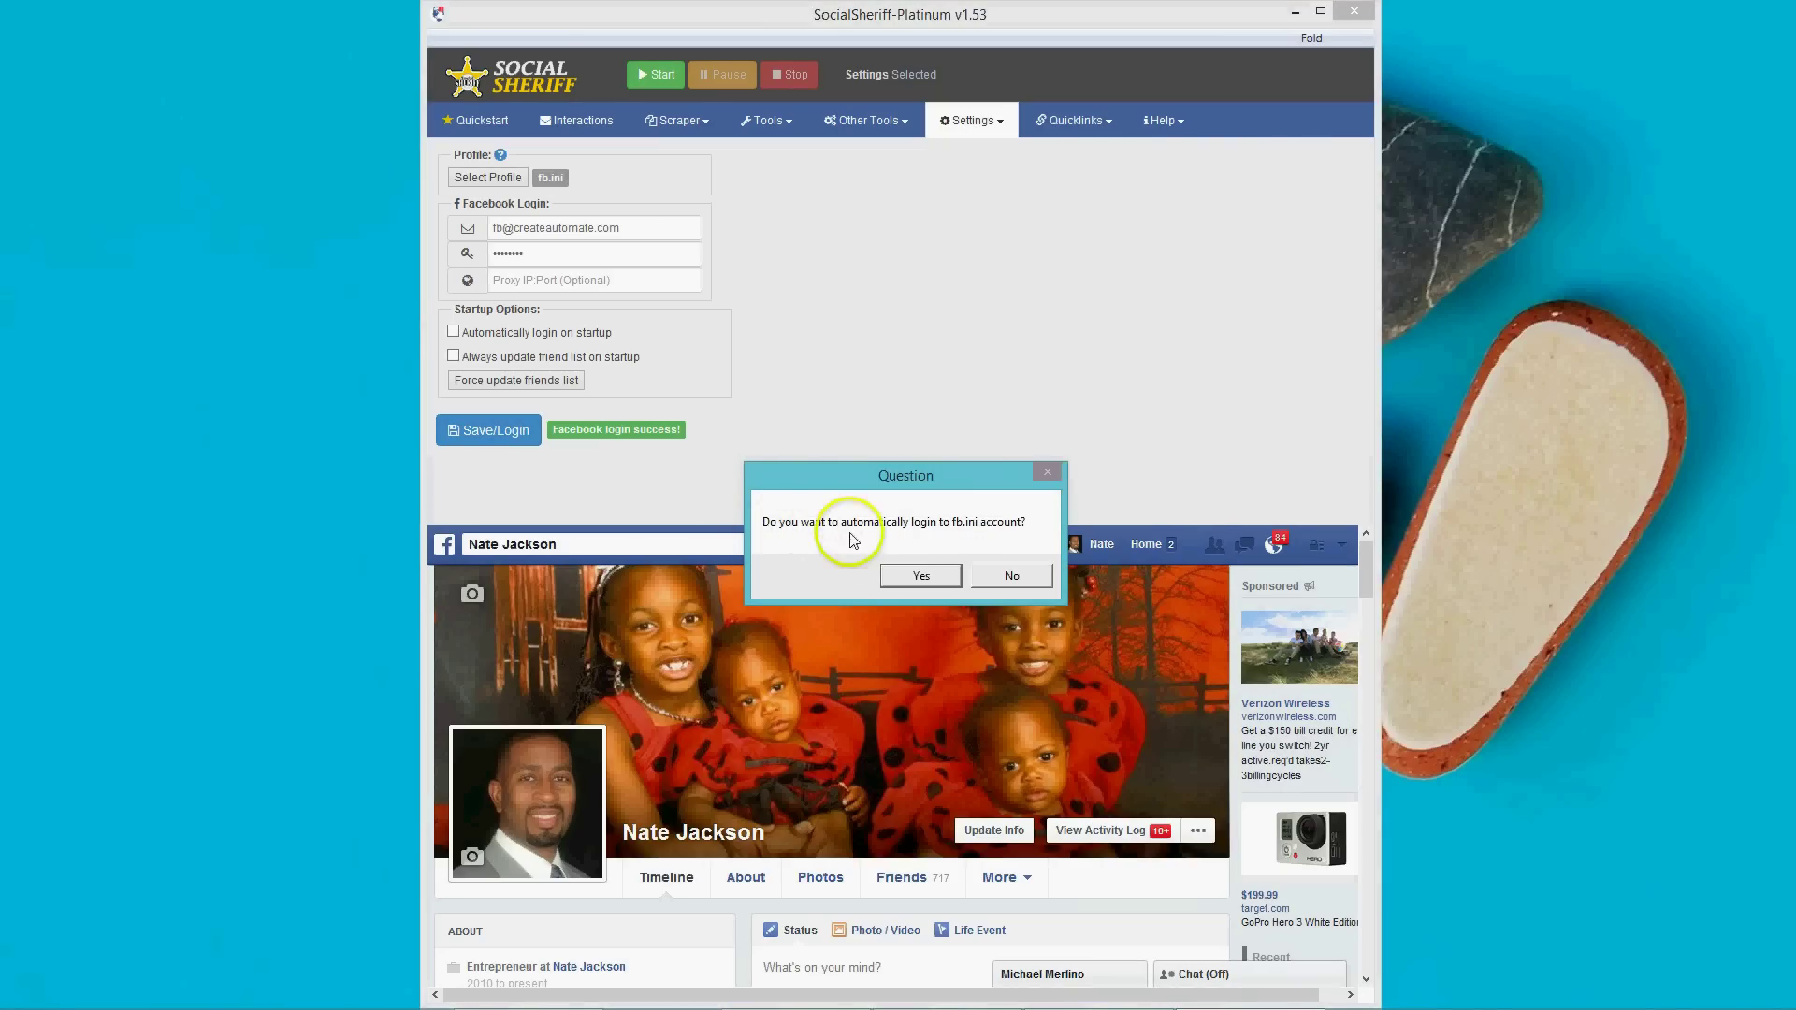
pyautogui.click(922, 576)
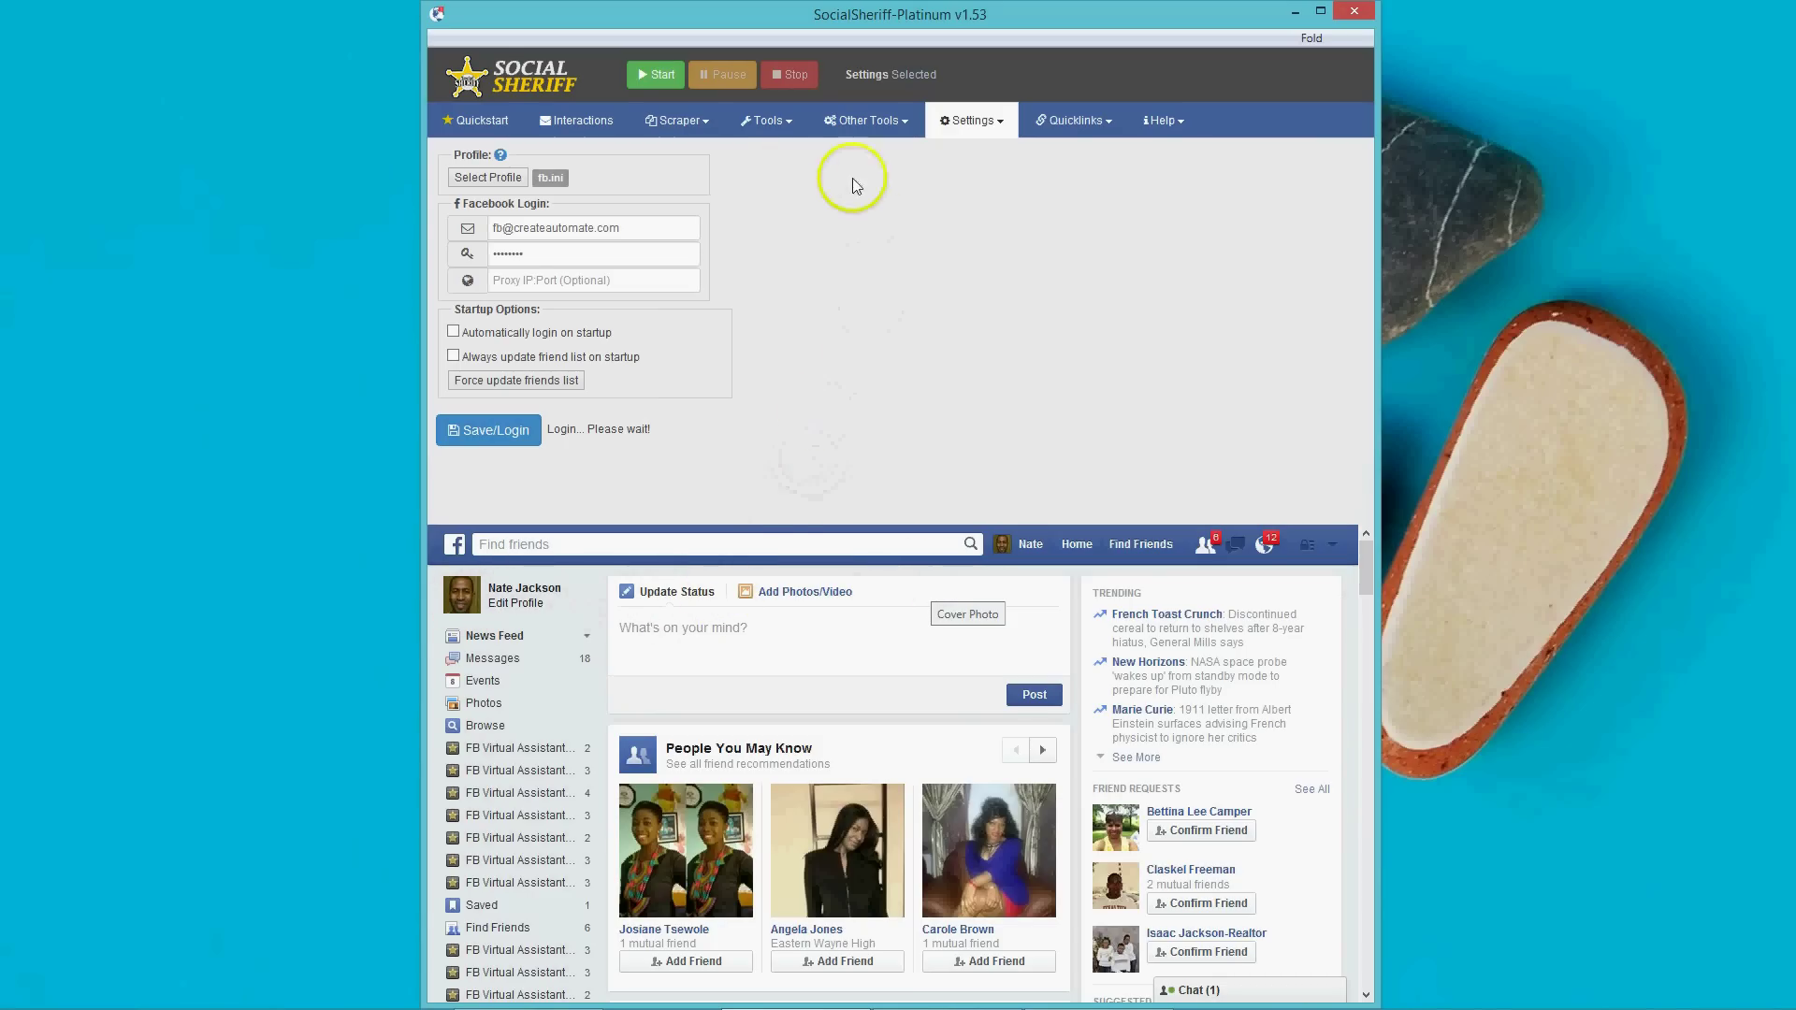
# Open the Tools > Private Message autoresponder after briefly viewing the Quickstart tab.
pyautogui.click(777, 123)
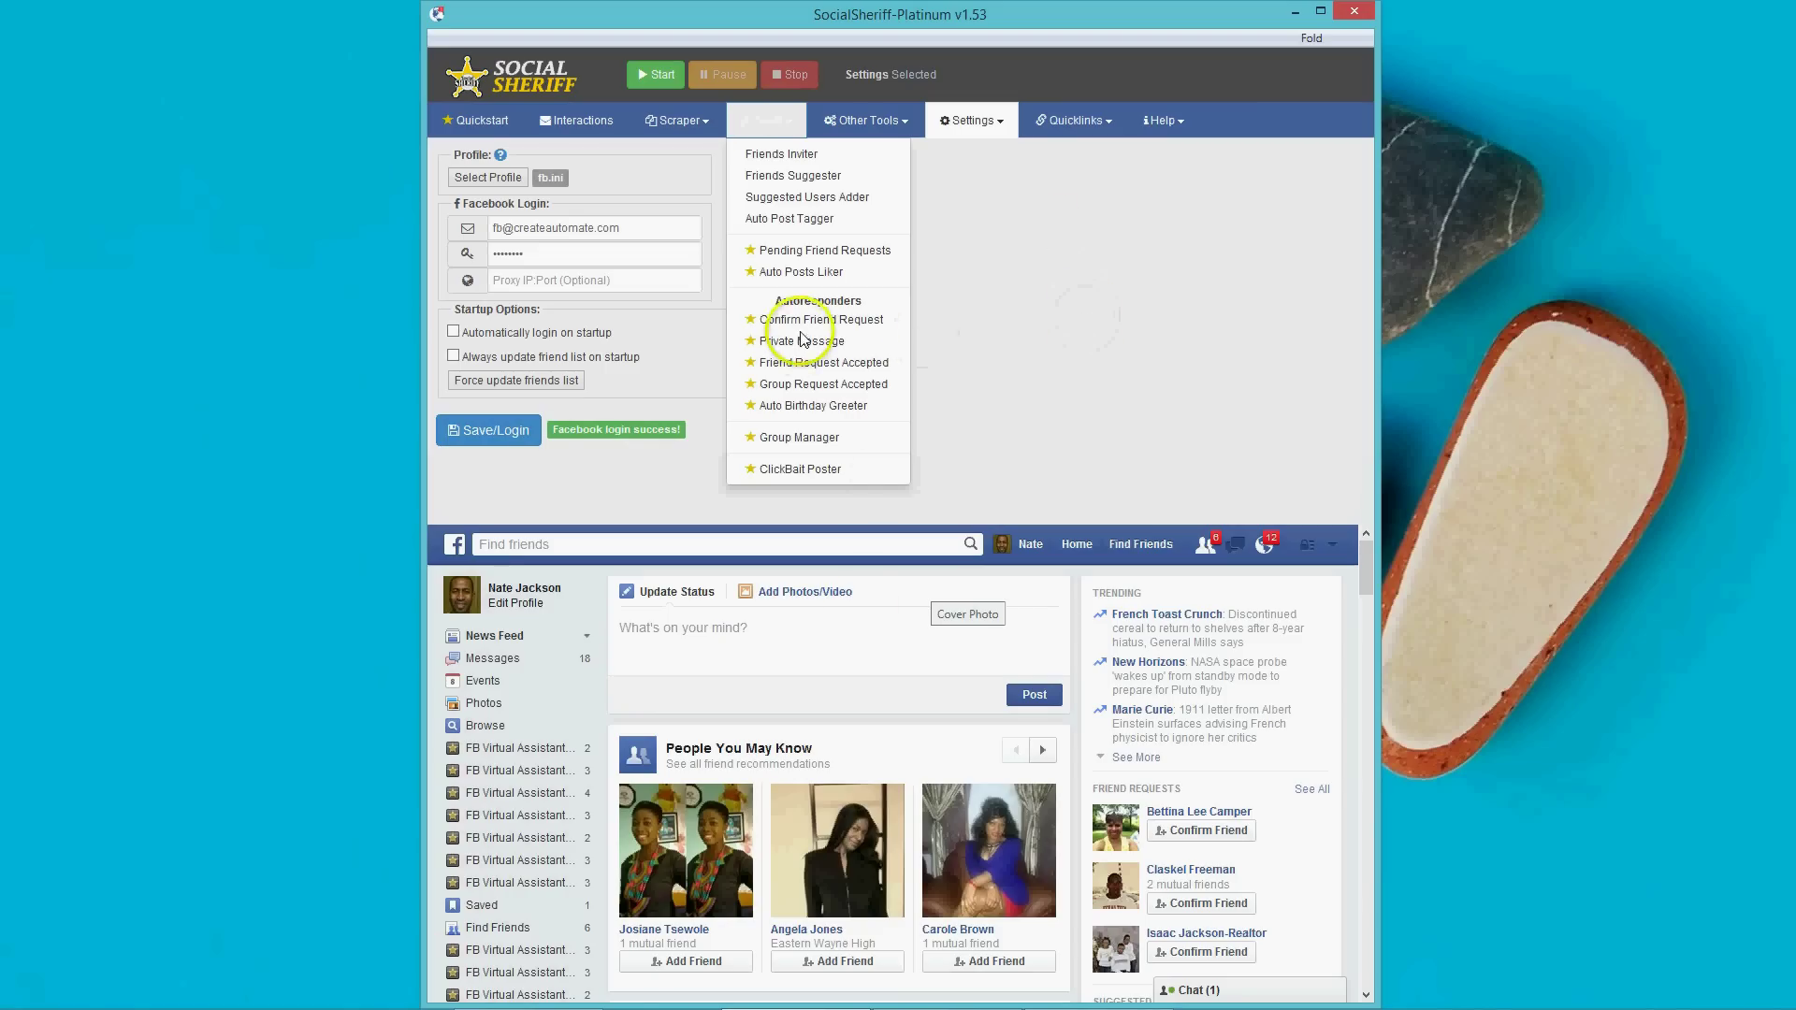
pyautogui.moveTo(852, 1009)
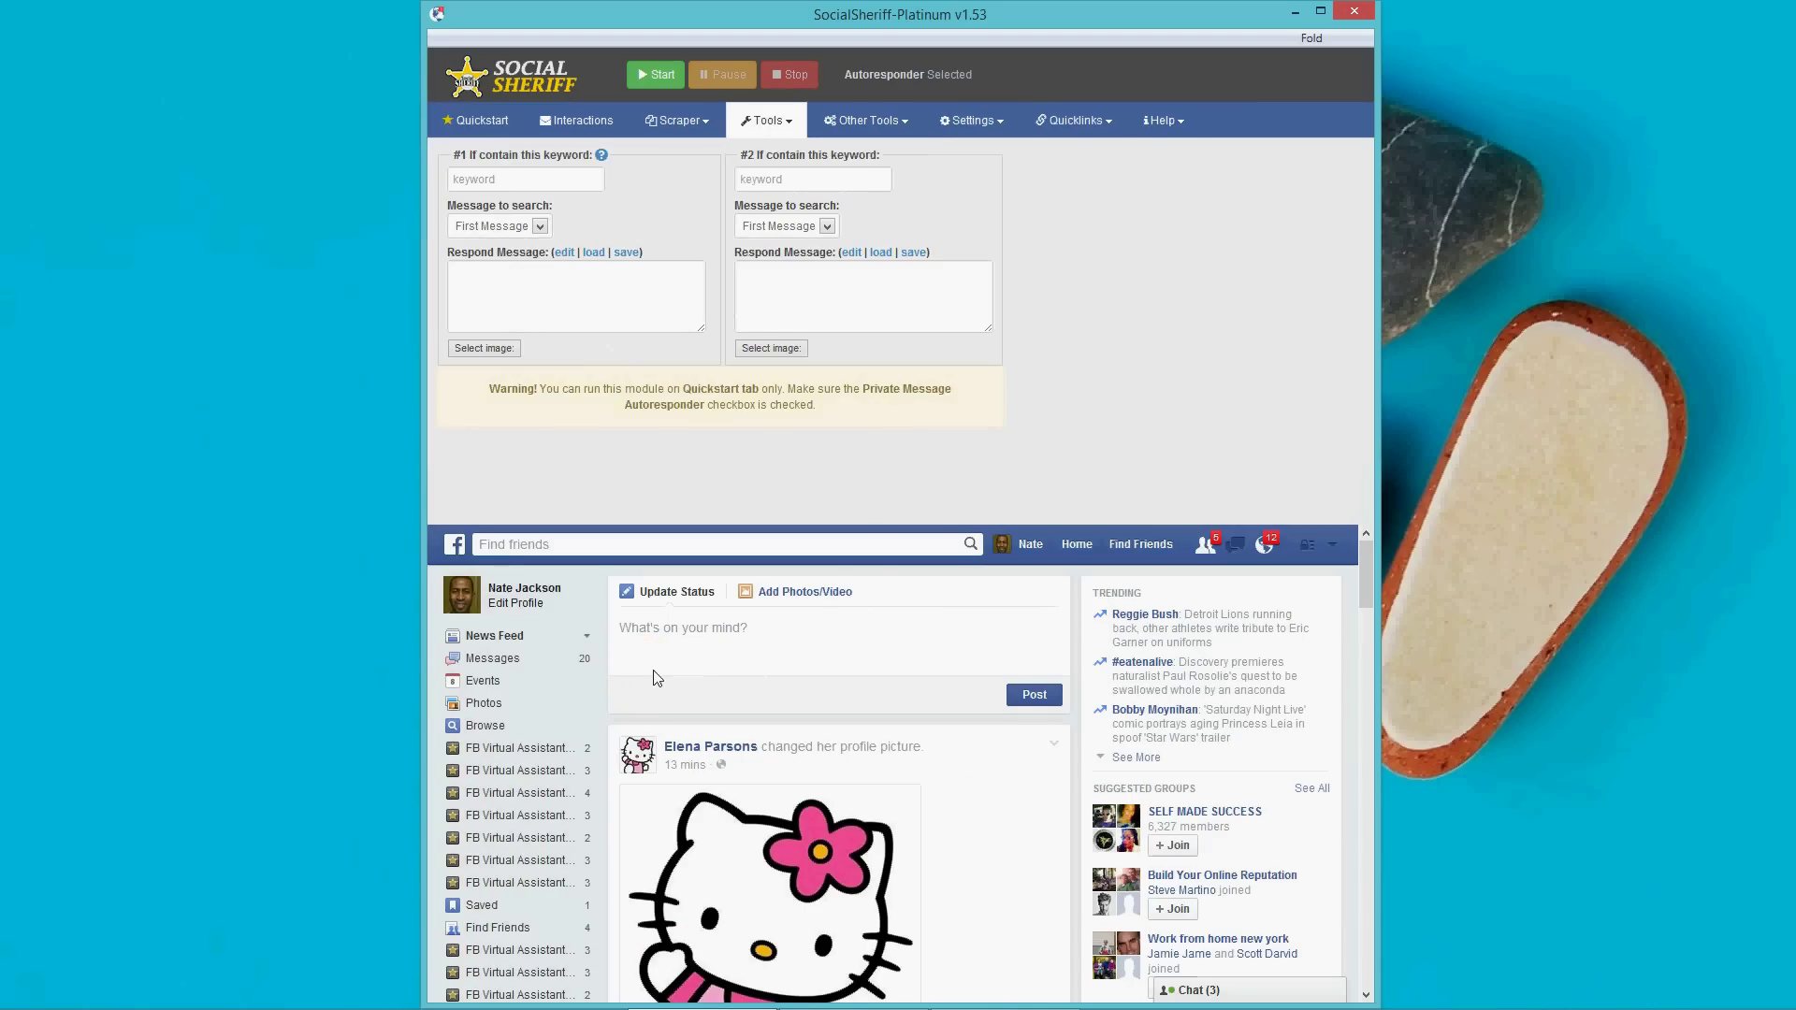
pyautogui.click(480, 123)
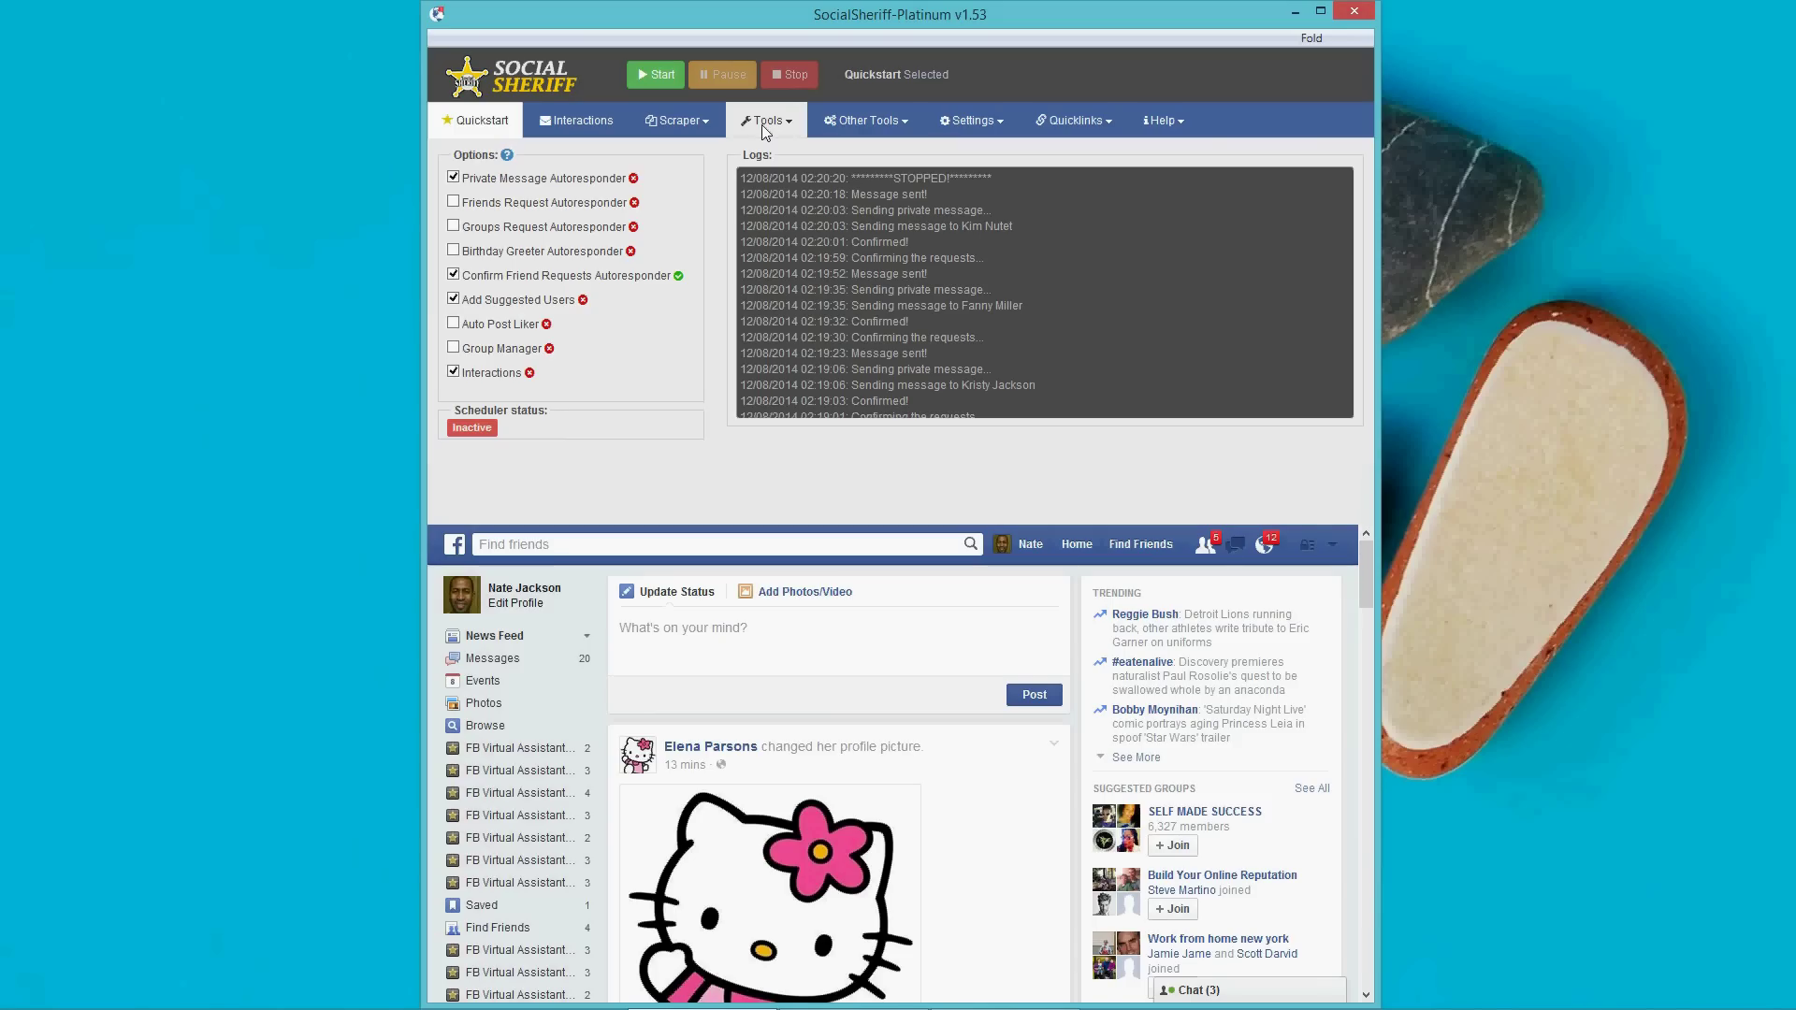
pyautogui.click(766, 126)
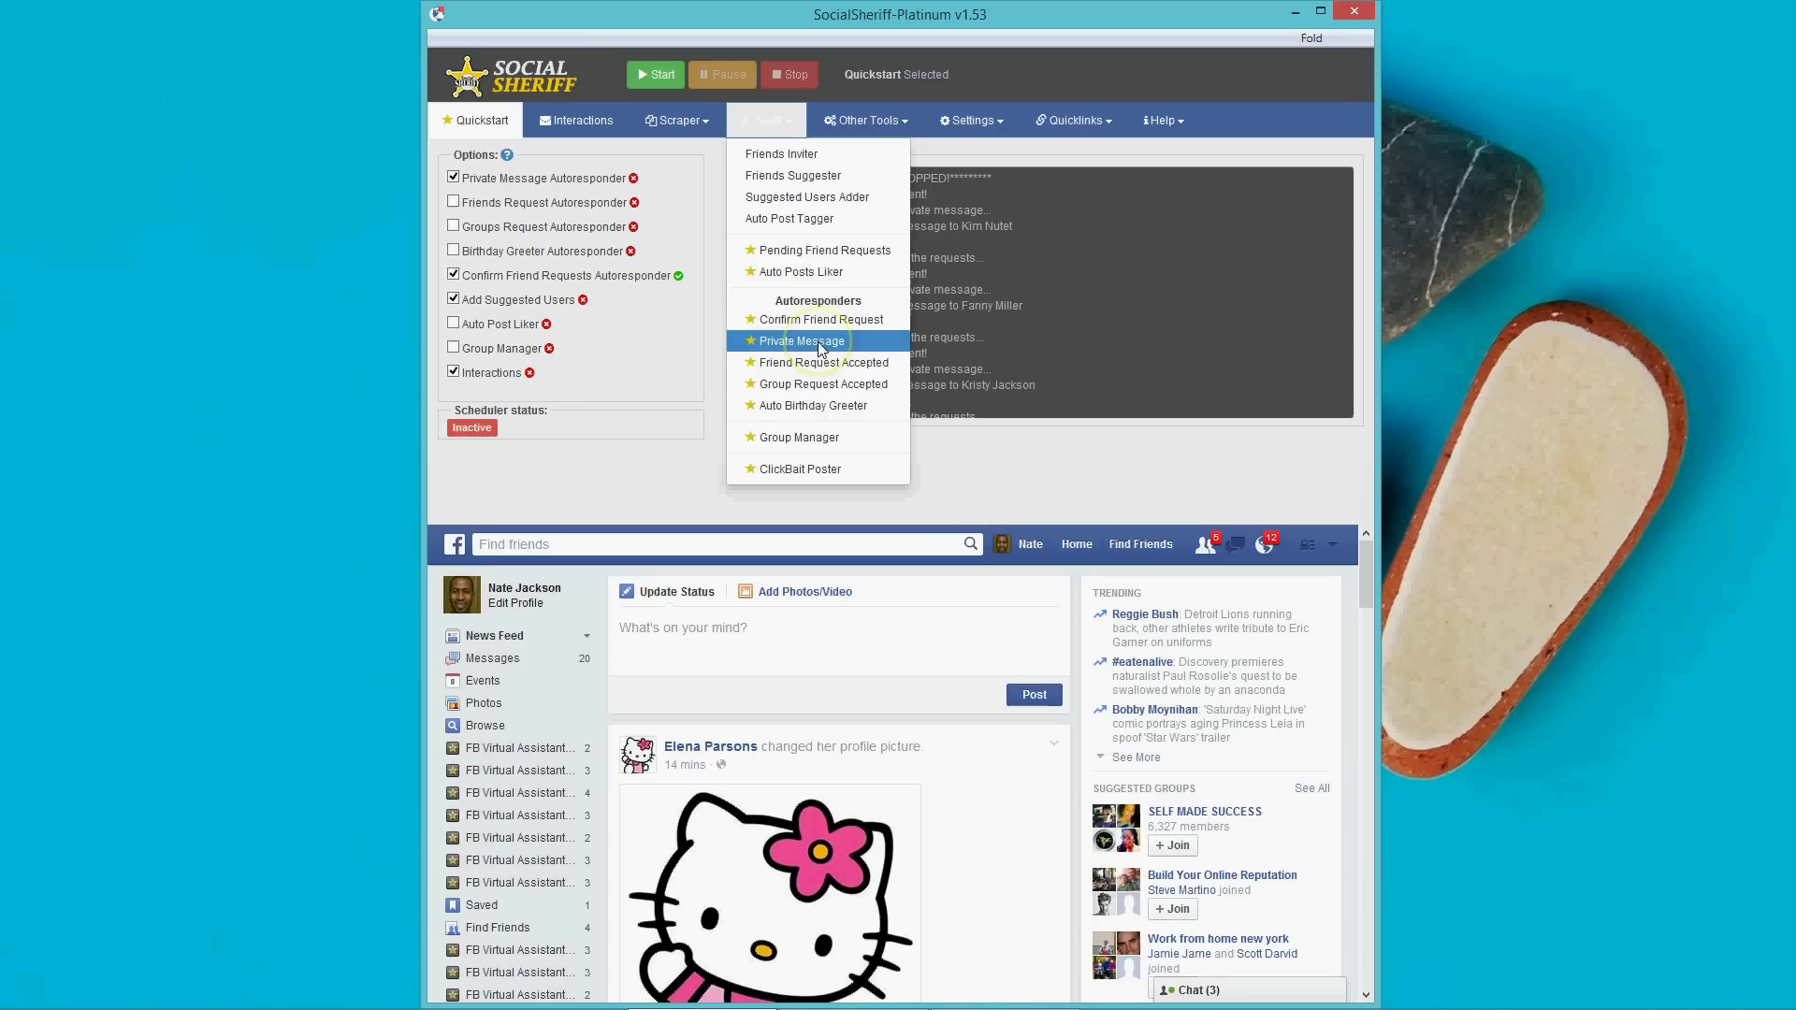
pyautogui.click(821, 342)
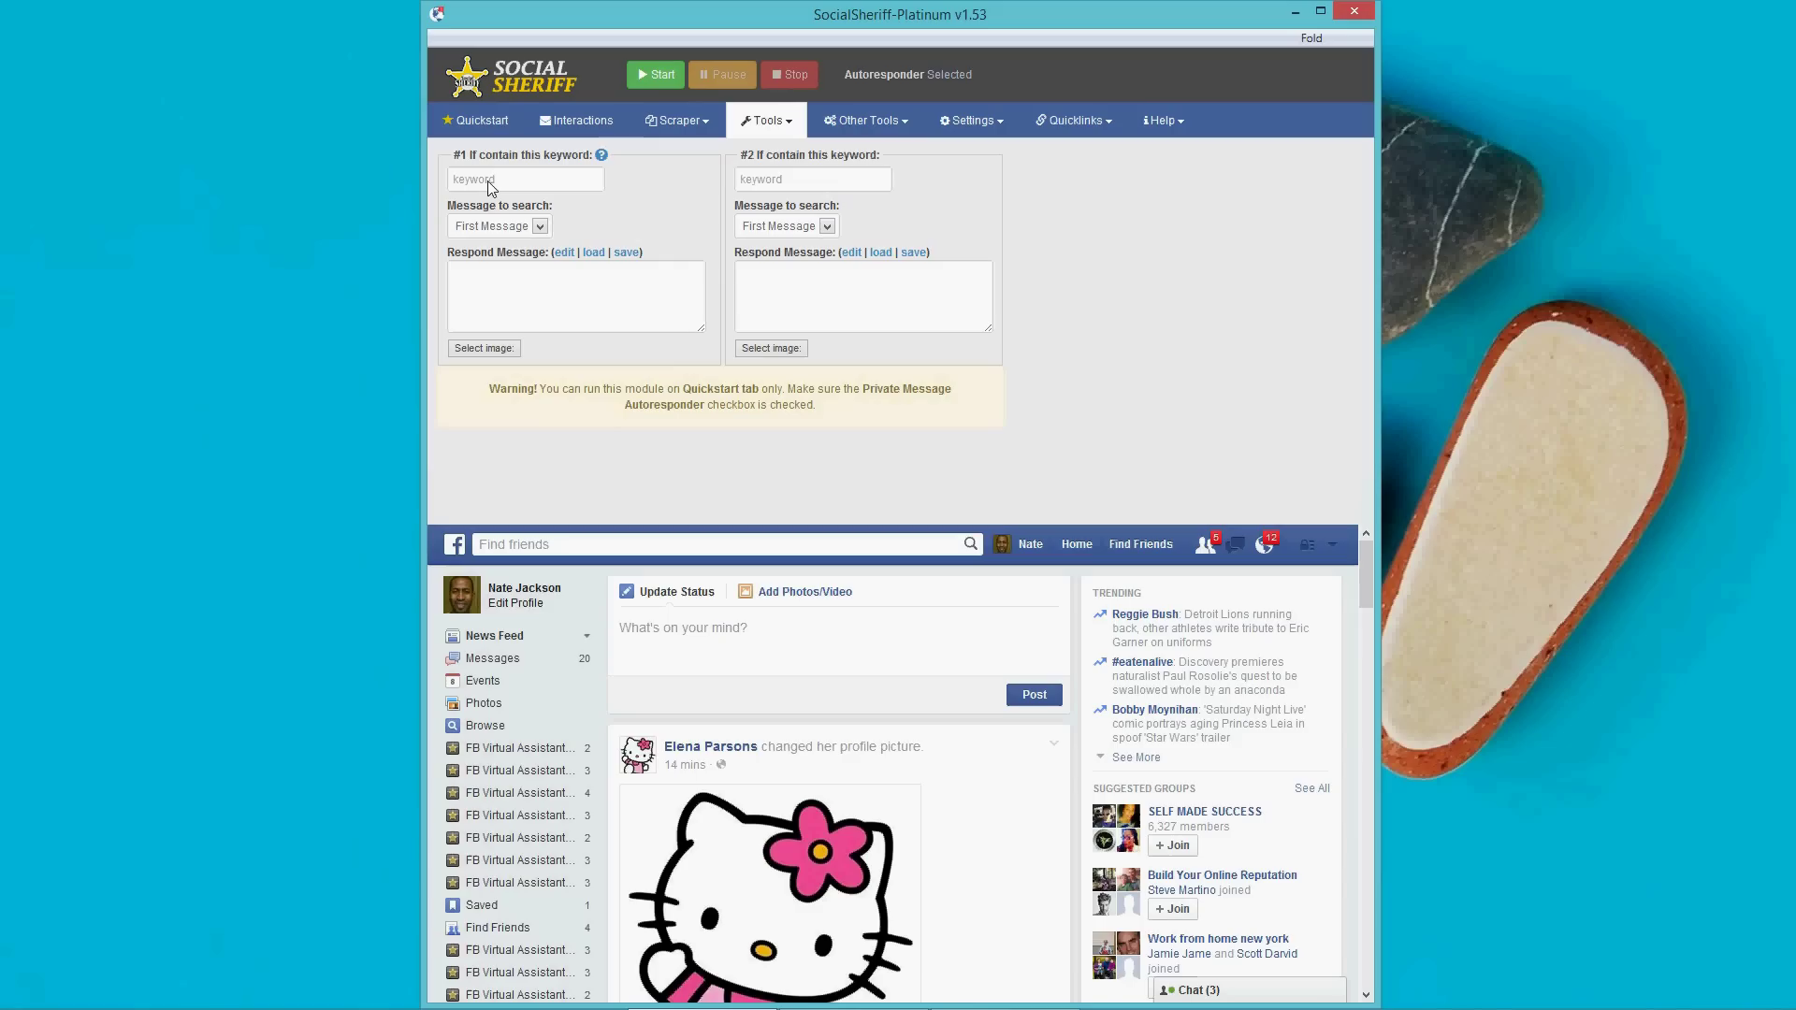
# Enter 'FB Virtual Assistant' as keyword #1 and start its FBVA thank-you reply linking fbvaonline.com.
pyautogui.click(490, 187)
pyautogui.write('FB Vi')
pyautogui.press('BackSpace')
pyautogui.press('BackSpace')
pyautogui.write('Viru')
pyautogui.press('BackSpace')
pyautogui.press('BackSpace')
pyautogui.press('BackSpace')
pyautogui.write('rtual Assistant')
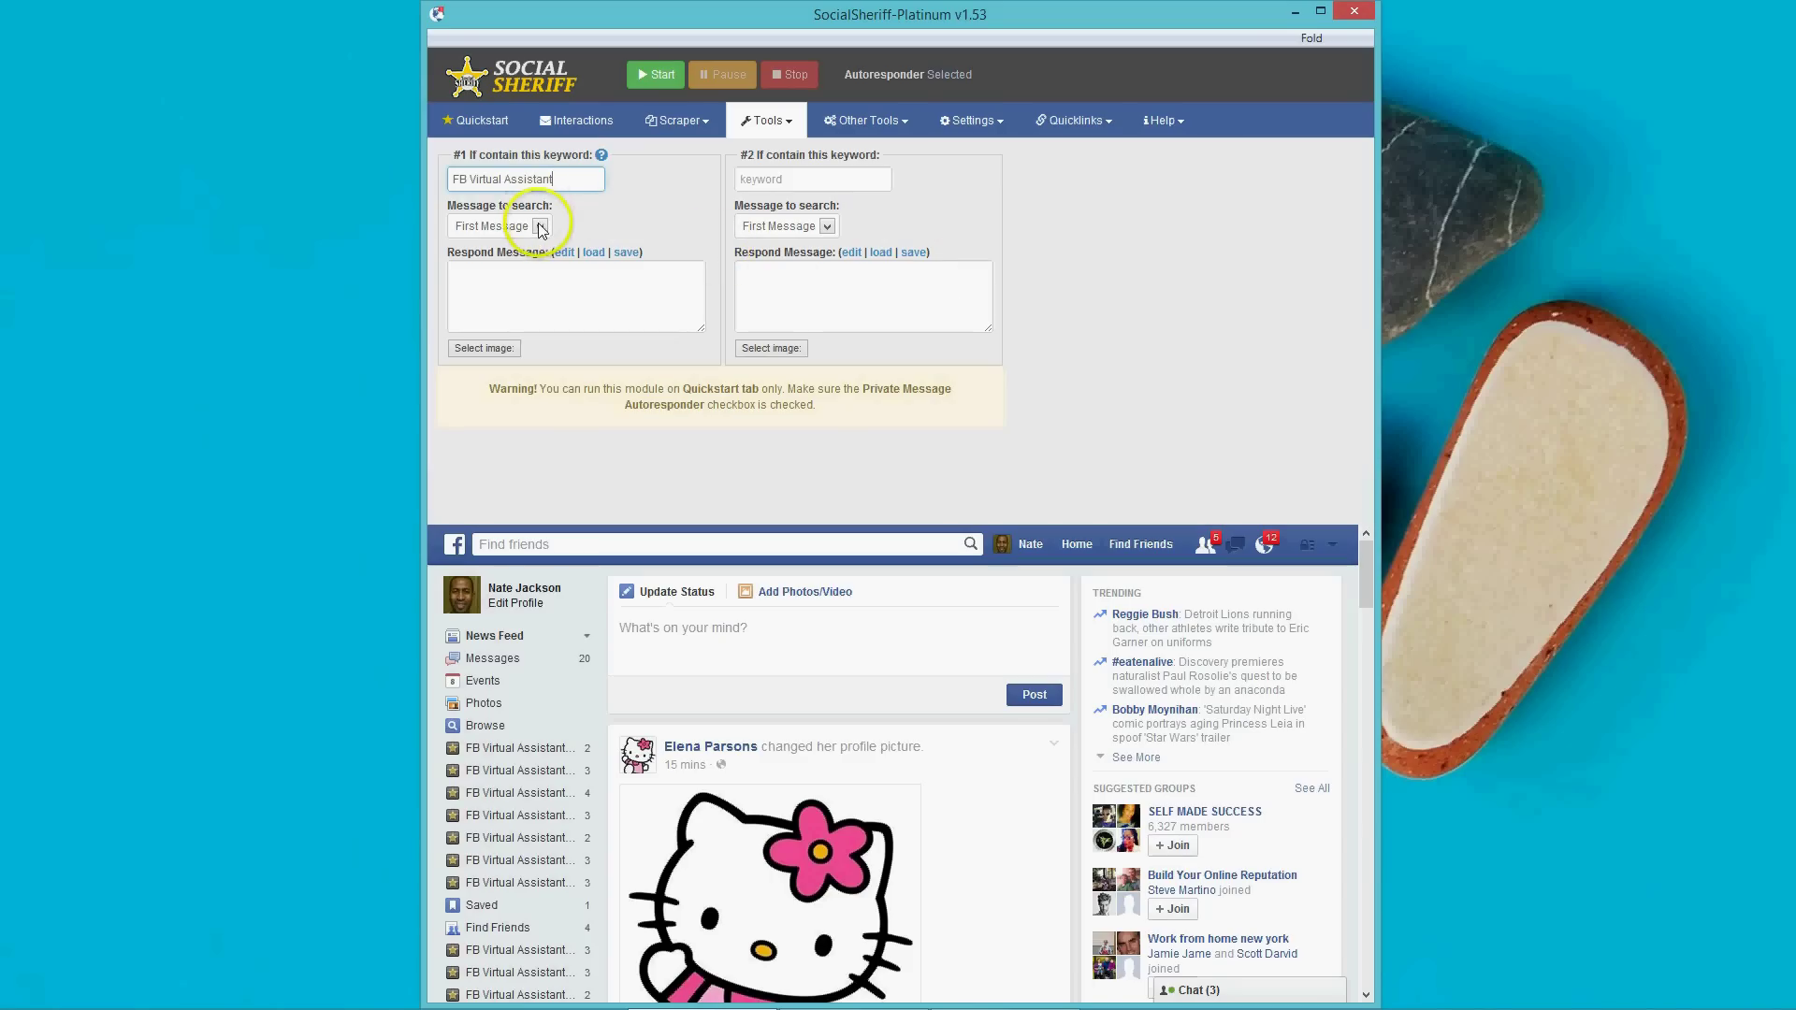
pyautogui.click(529, 276)
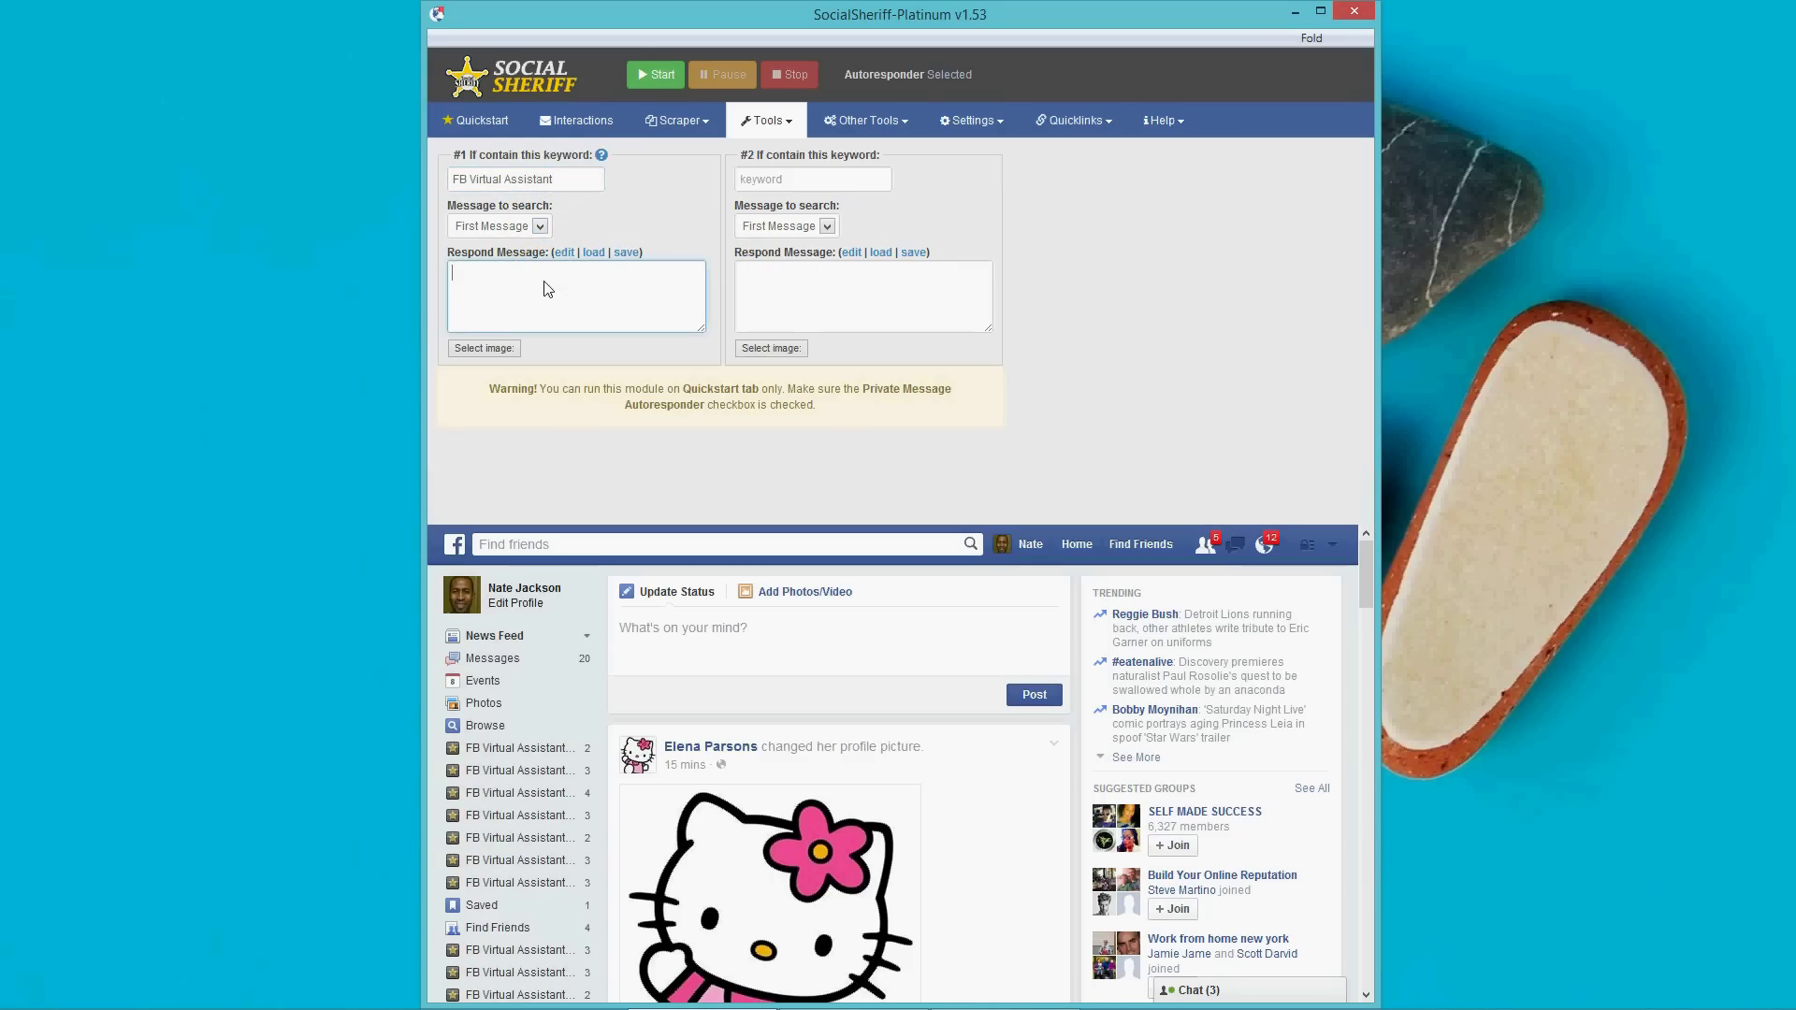
pyautogui.write('Hey thanks for your inquiry about FBVA.  You can get more in')
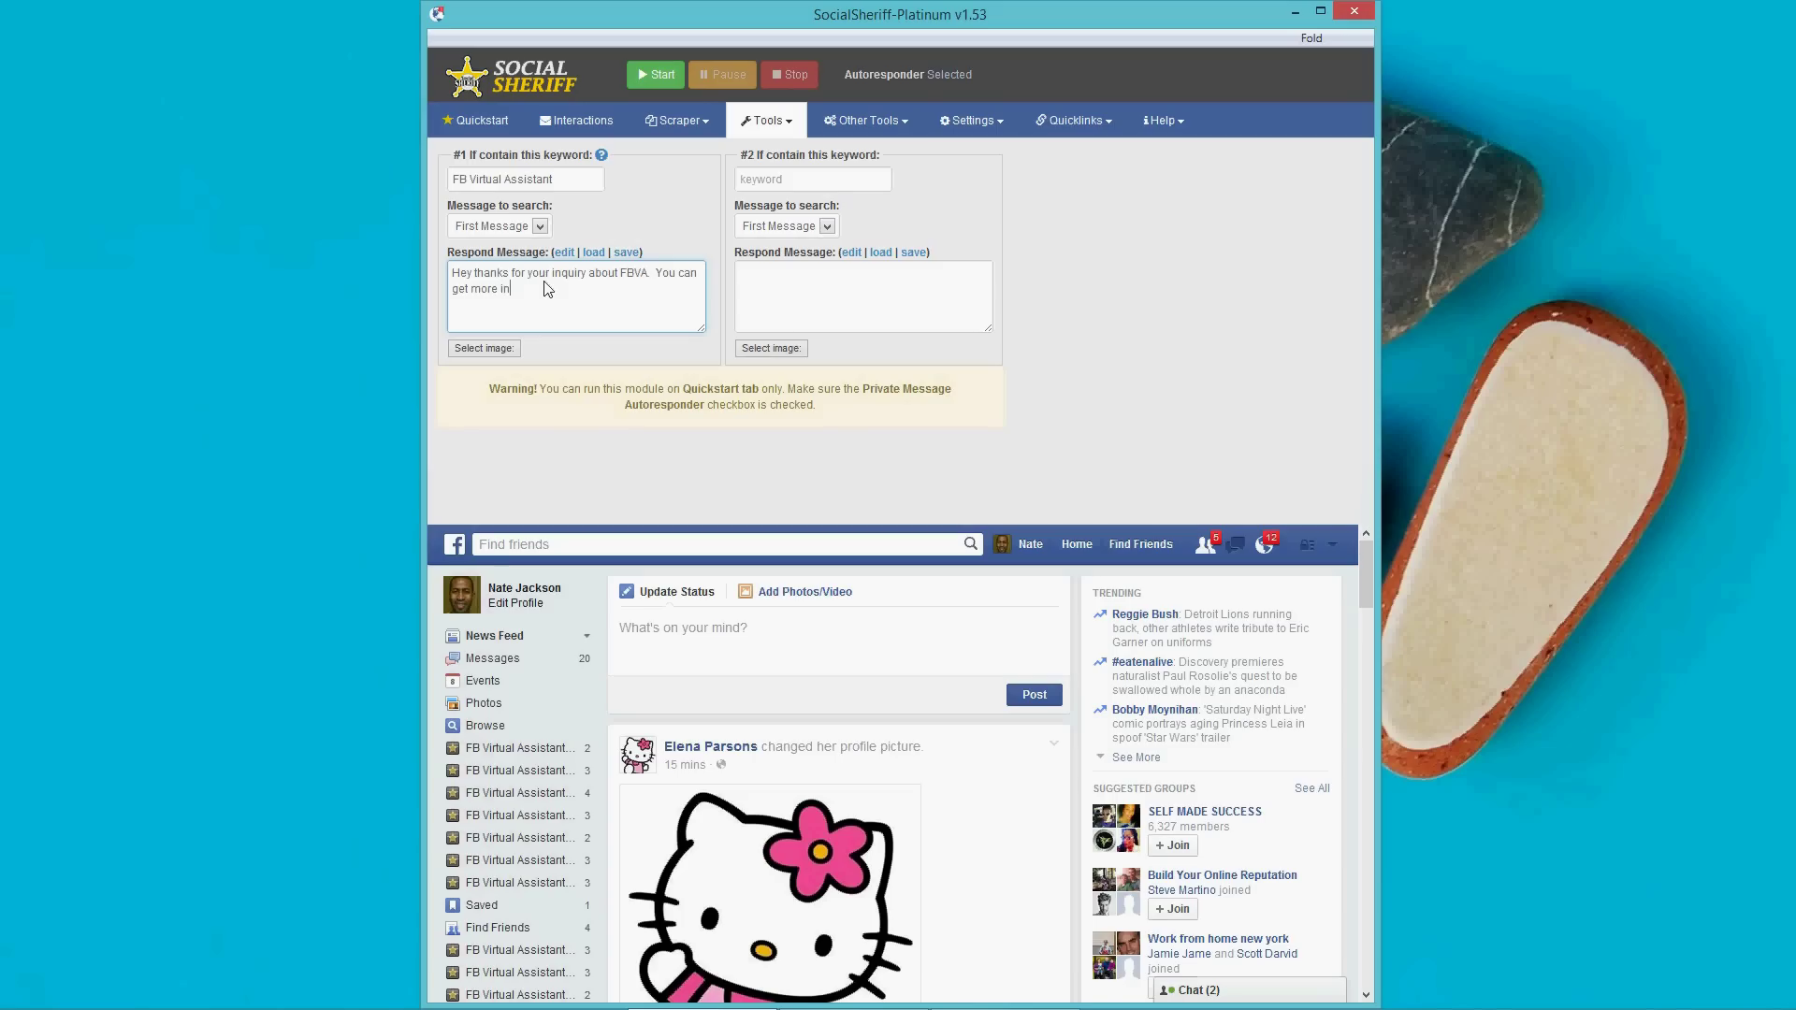
pyautogui.write('formation at http://fbvaonline.com')
pyautogui.click(484, 349)
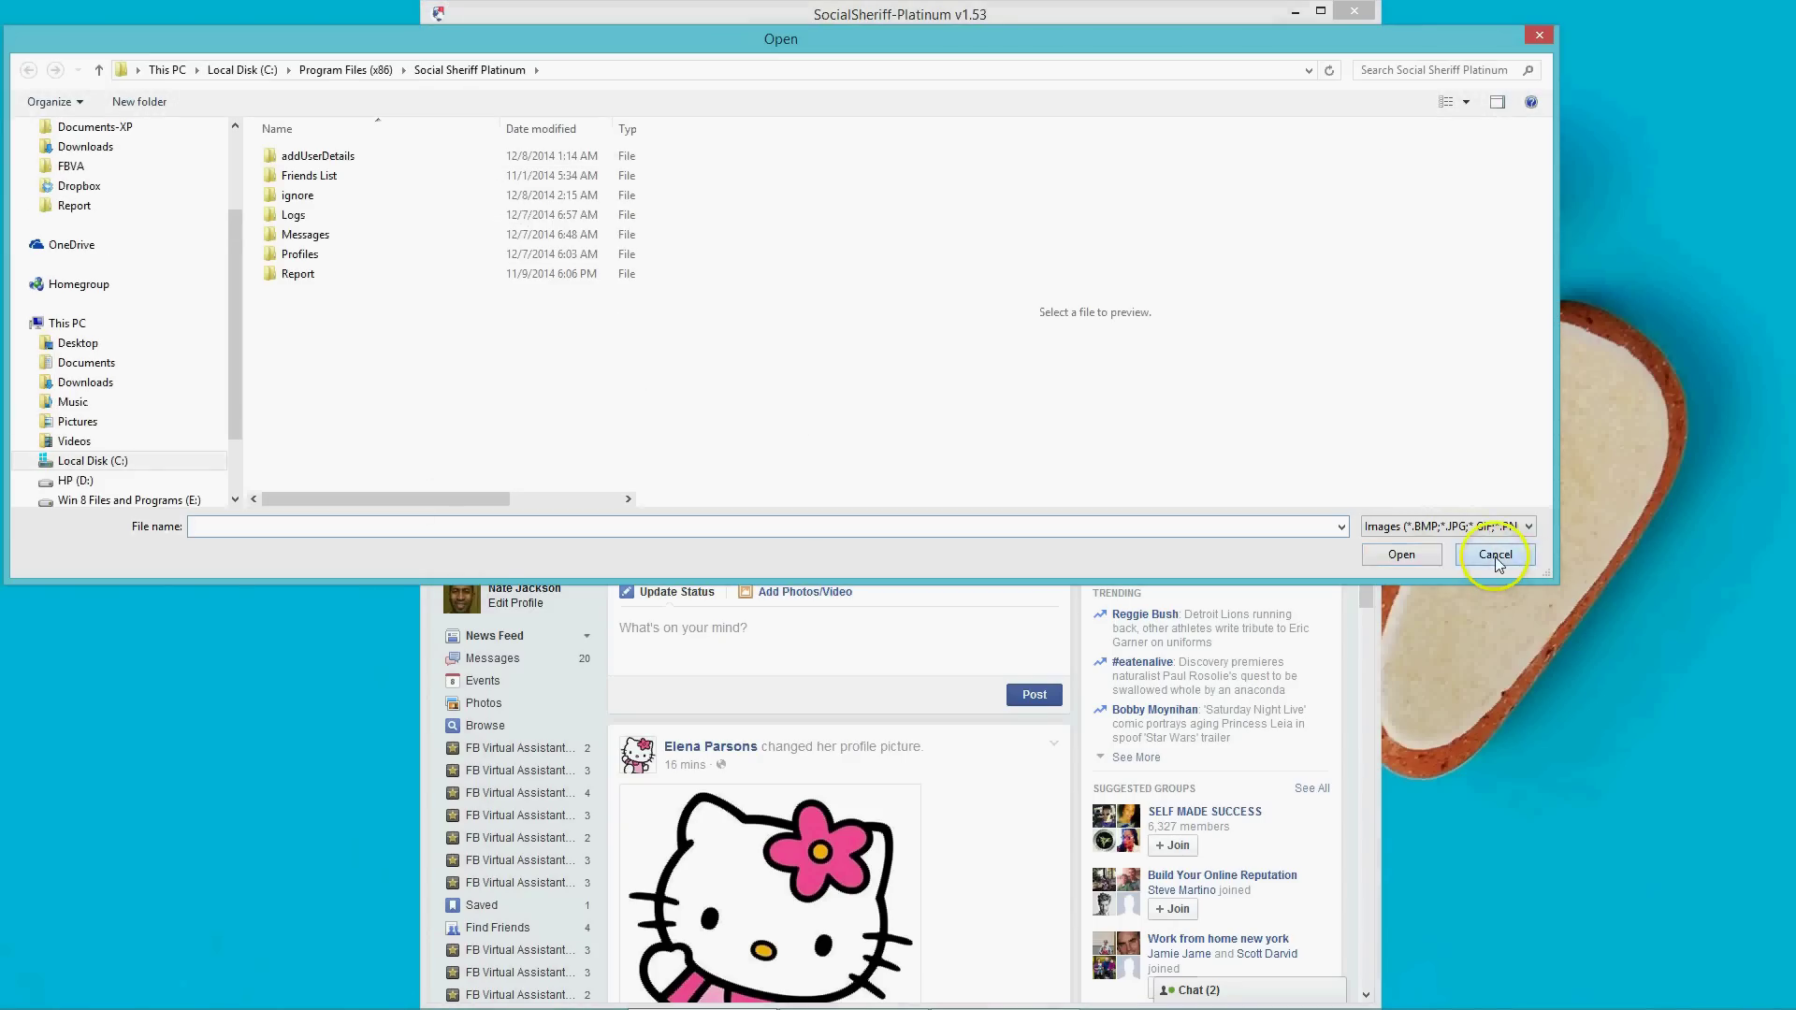
pyautogui.click(1495, 554)
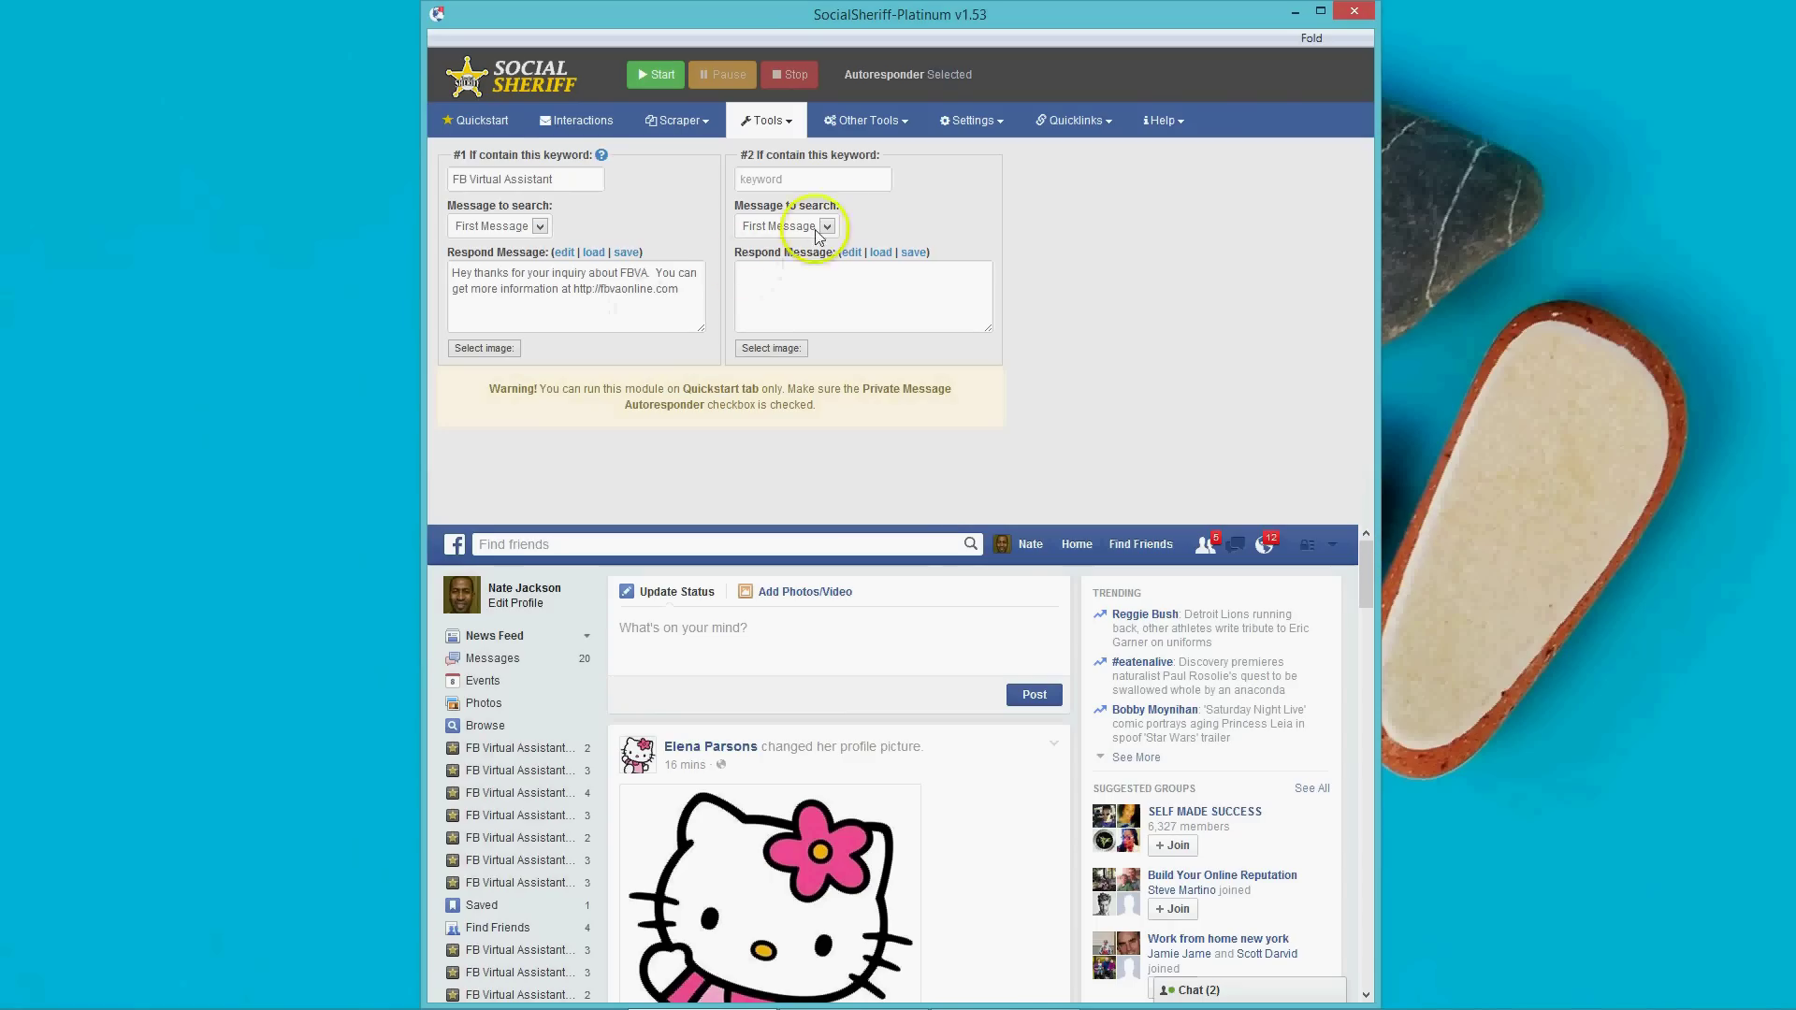
# Enter 'more info' as keyword #2, keeping rule #1 searching the First Message.
pyautogui.click(768, 181)
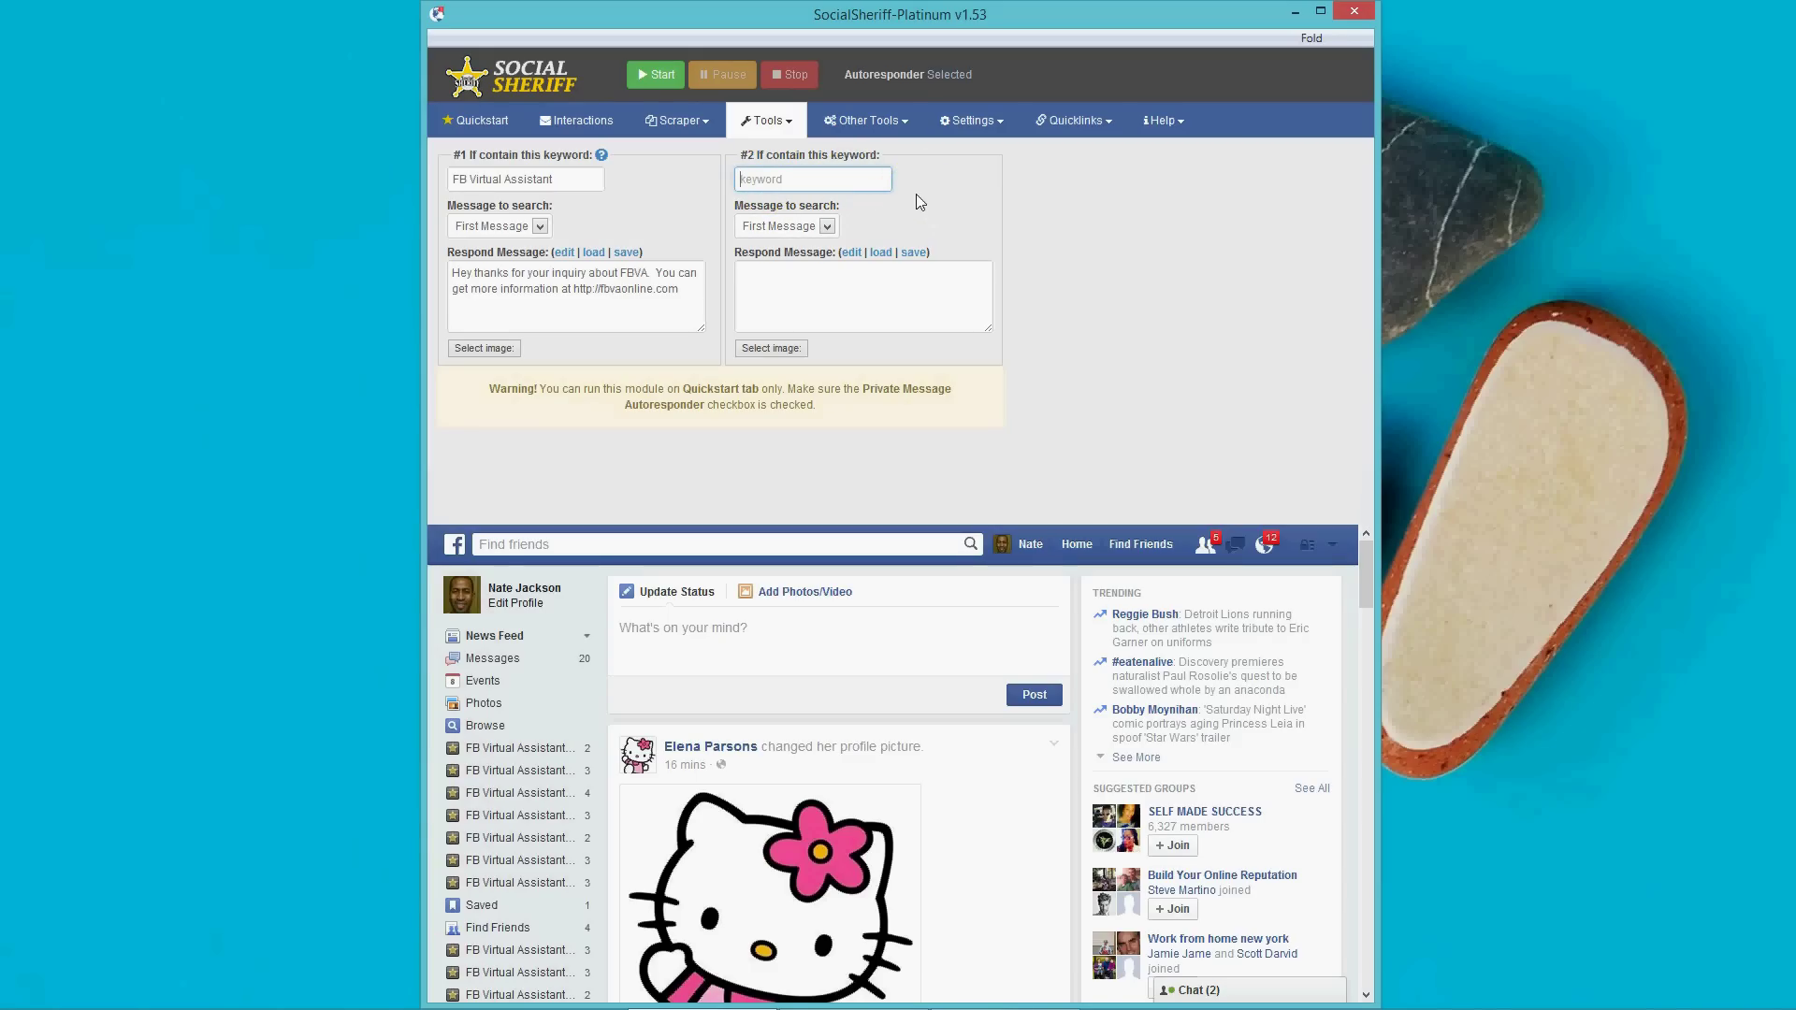
pyautogui.write('more info')
pyautogui.click(541, 228)
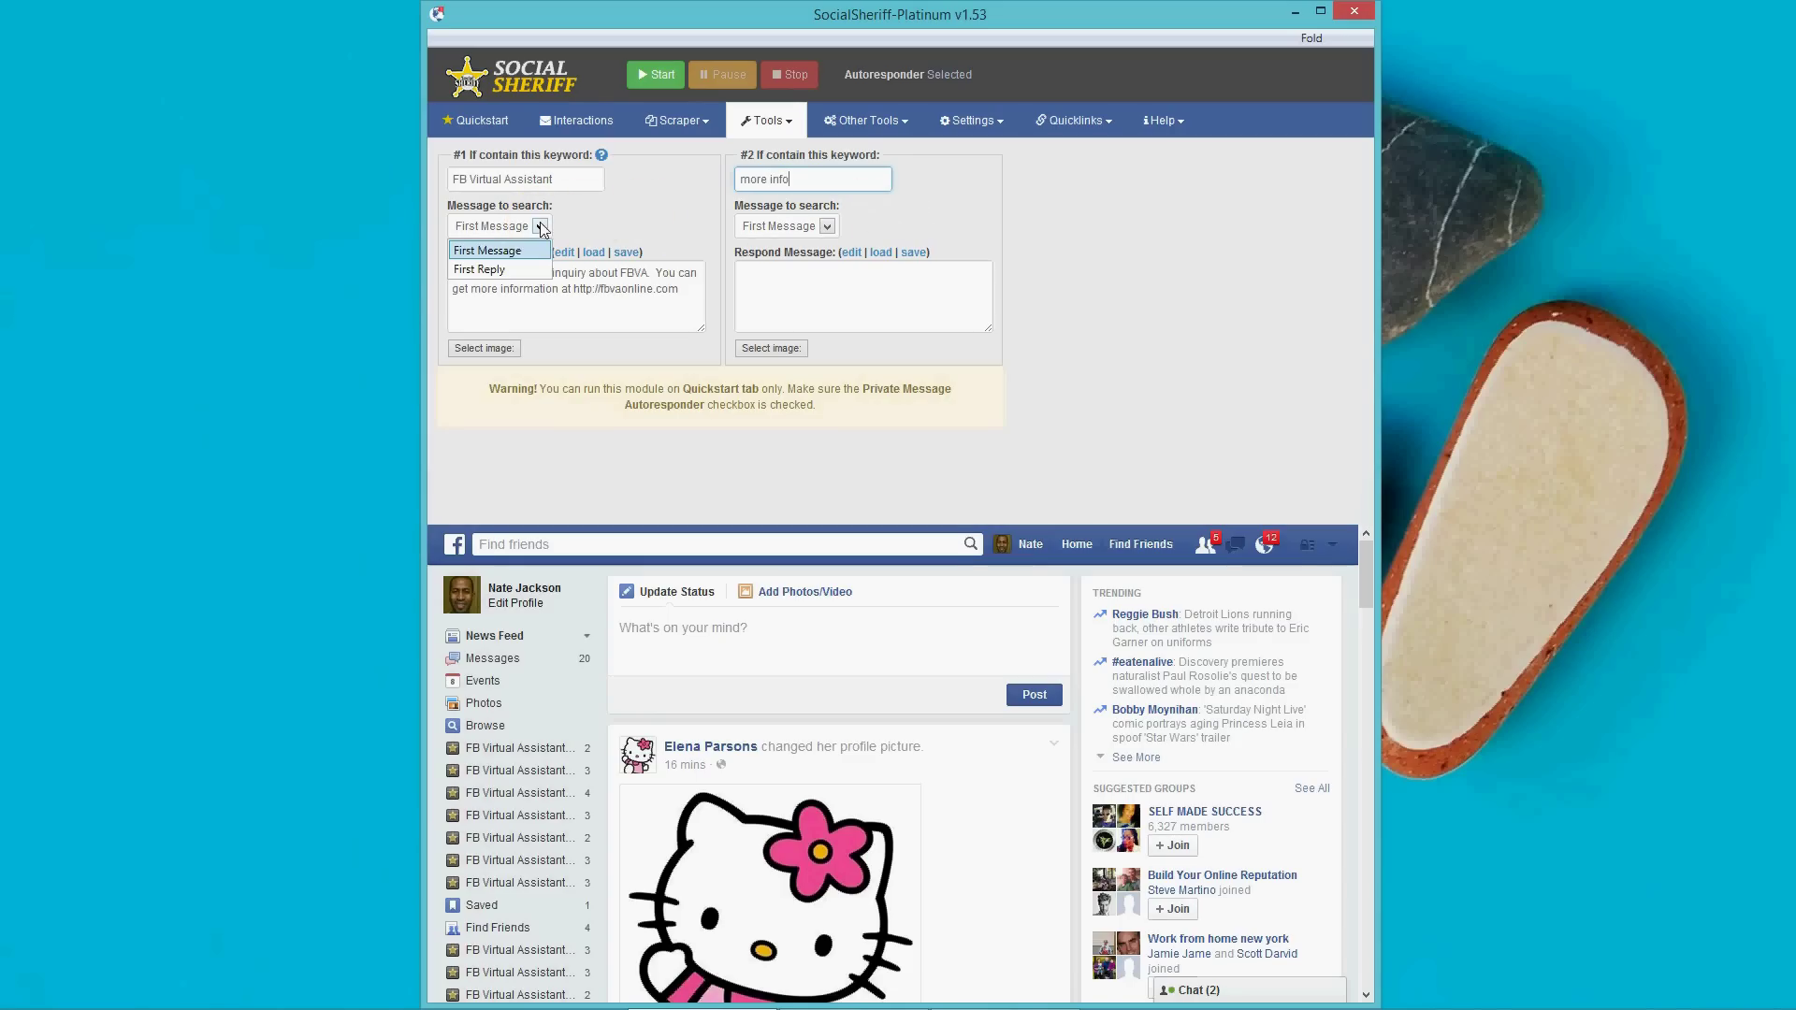
pyautogui.click(826, 230)
pyautogui.click(826, 228)
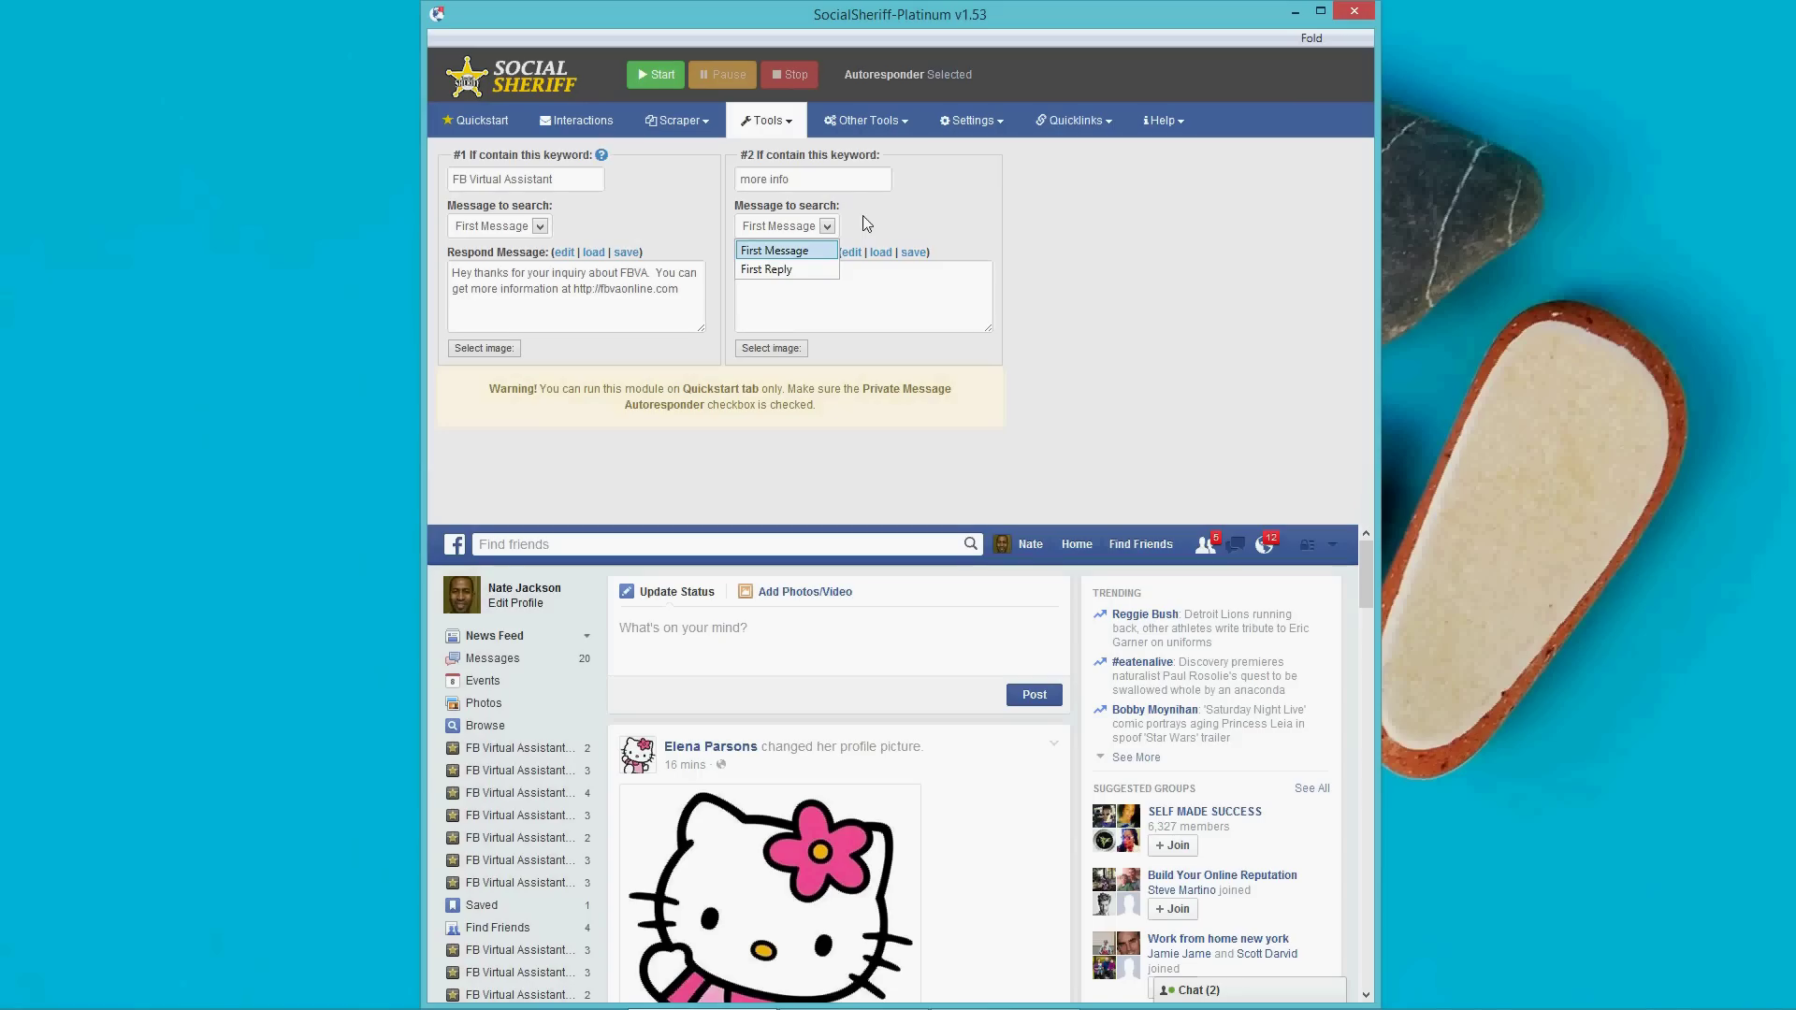
# Write rule #2's reply thanking for the request and pointing to youtube.com/homeplanbiz.
pyautogui.click(862, 288)
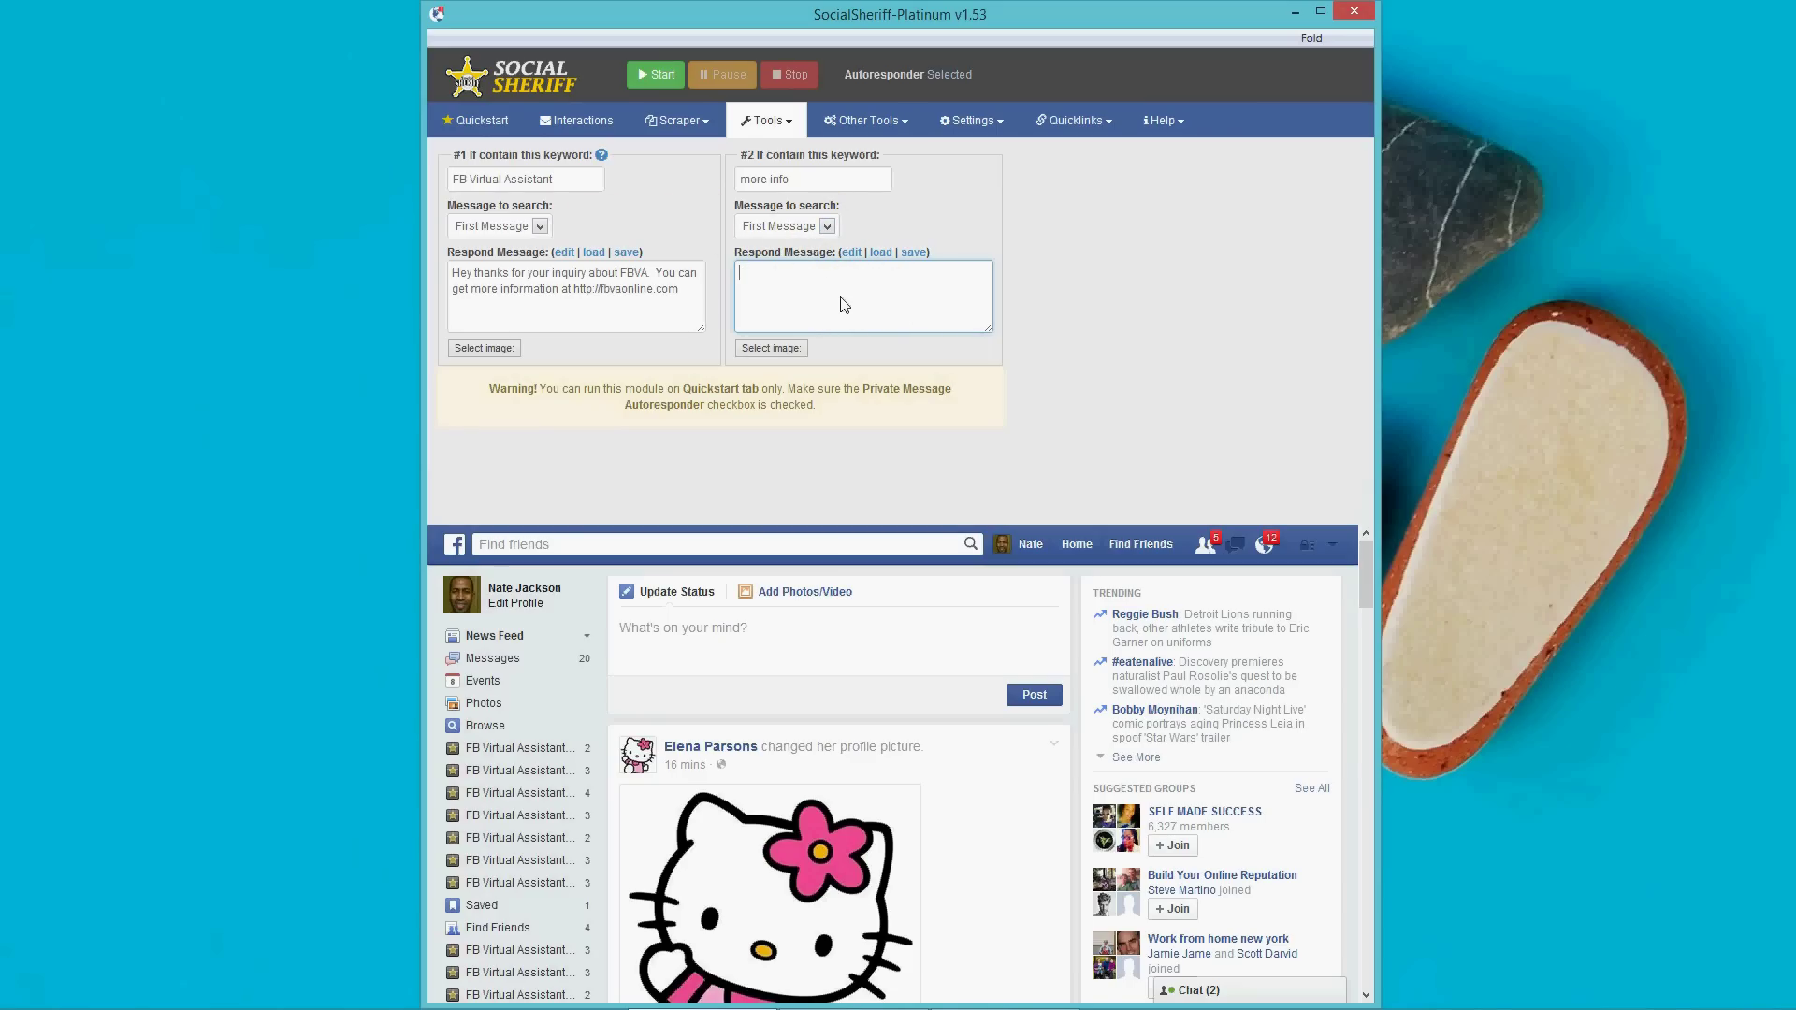
pyautogui.write('The')
pyautogui.write('anks fo')
pyautogui.write('r your ')
pyautogui.write('request fo')
pyautogui.write('r more info, ')
pyautogui.write('I hav')
pyautogui.write('e several products ')
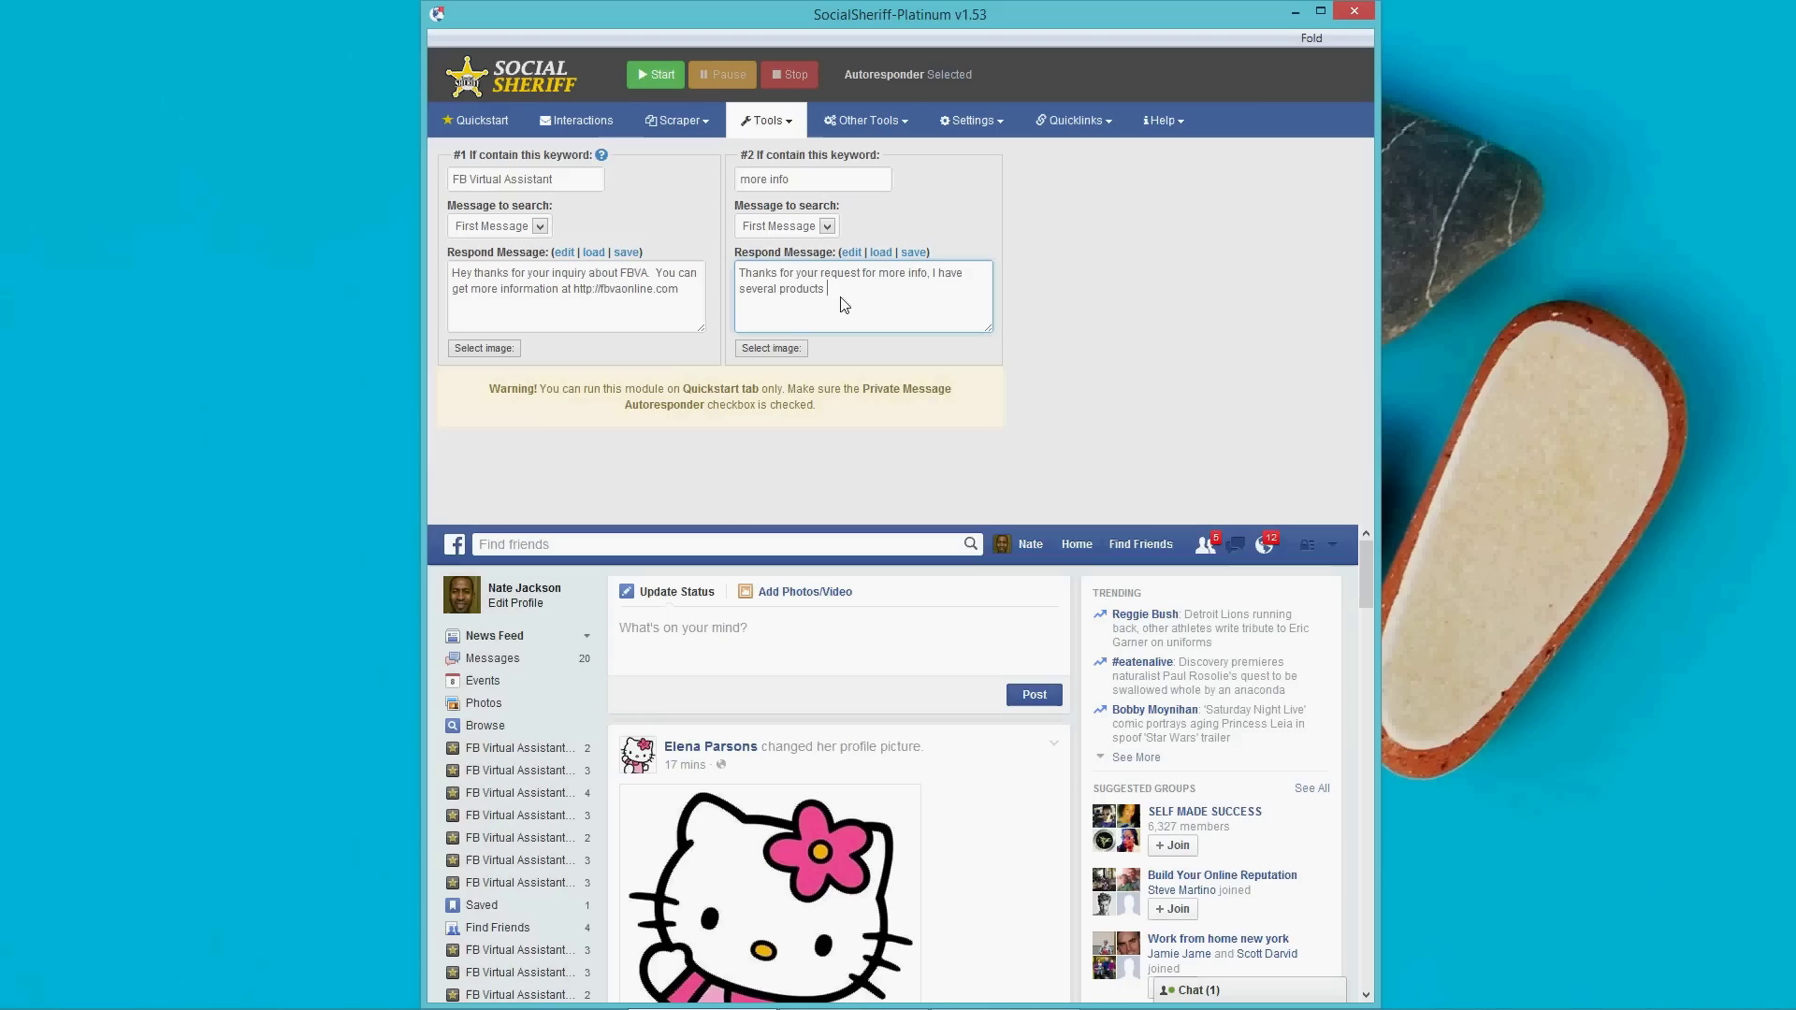
pyautogui.write('and you can check them out on my youtube channel at http://youtube.com/')
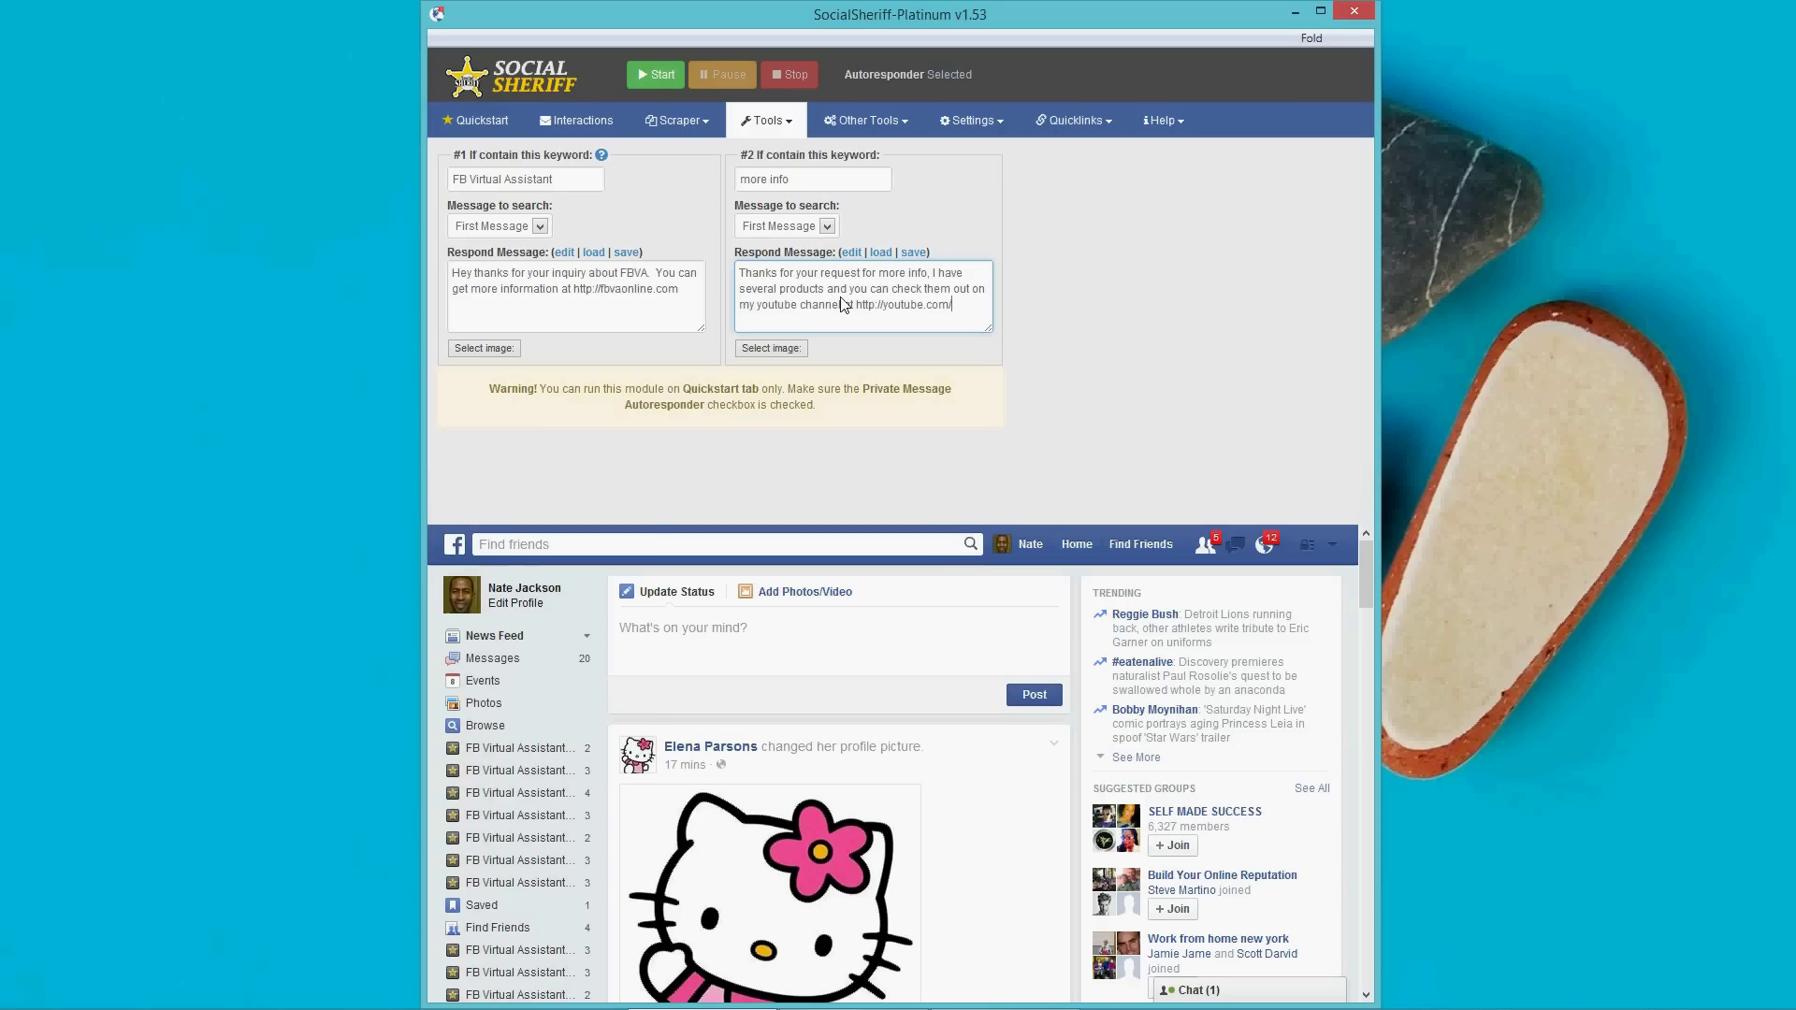
pyautogui.write('homeplanbiz')
pyautogui.click(1051, 324)
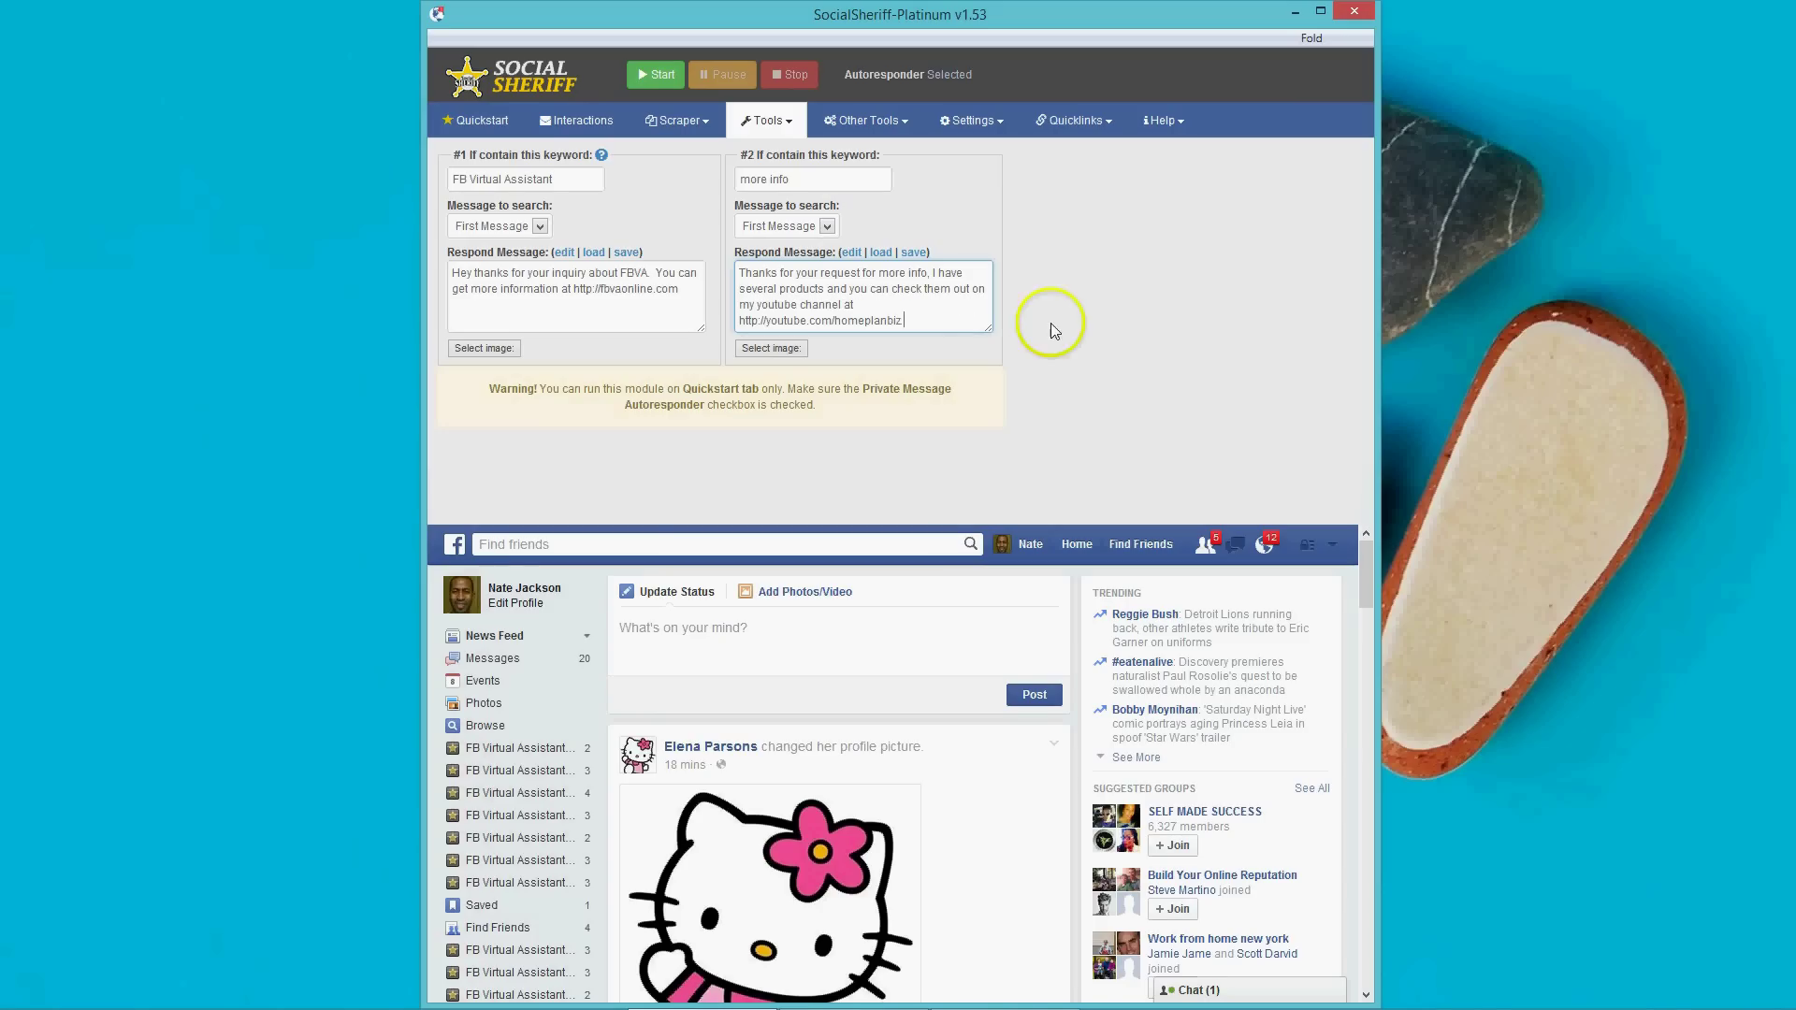
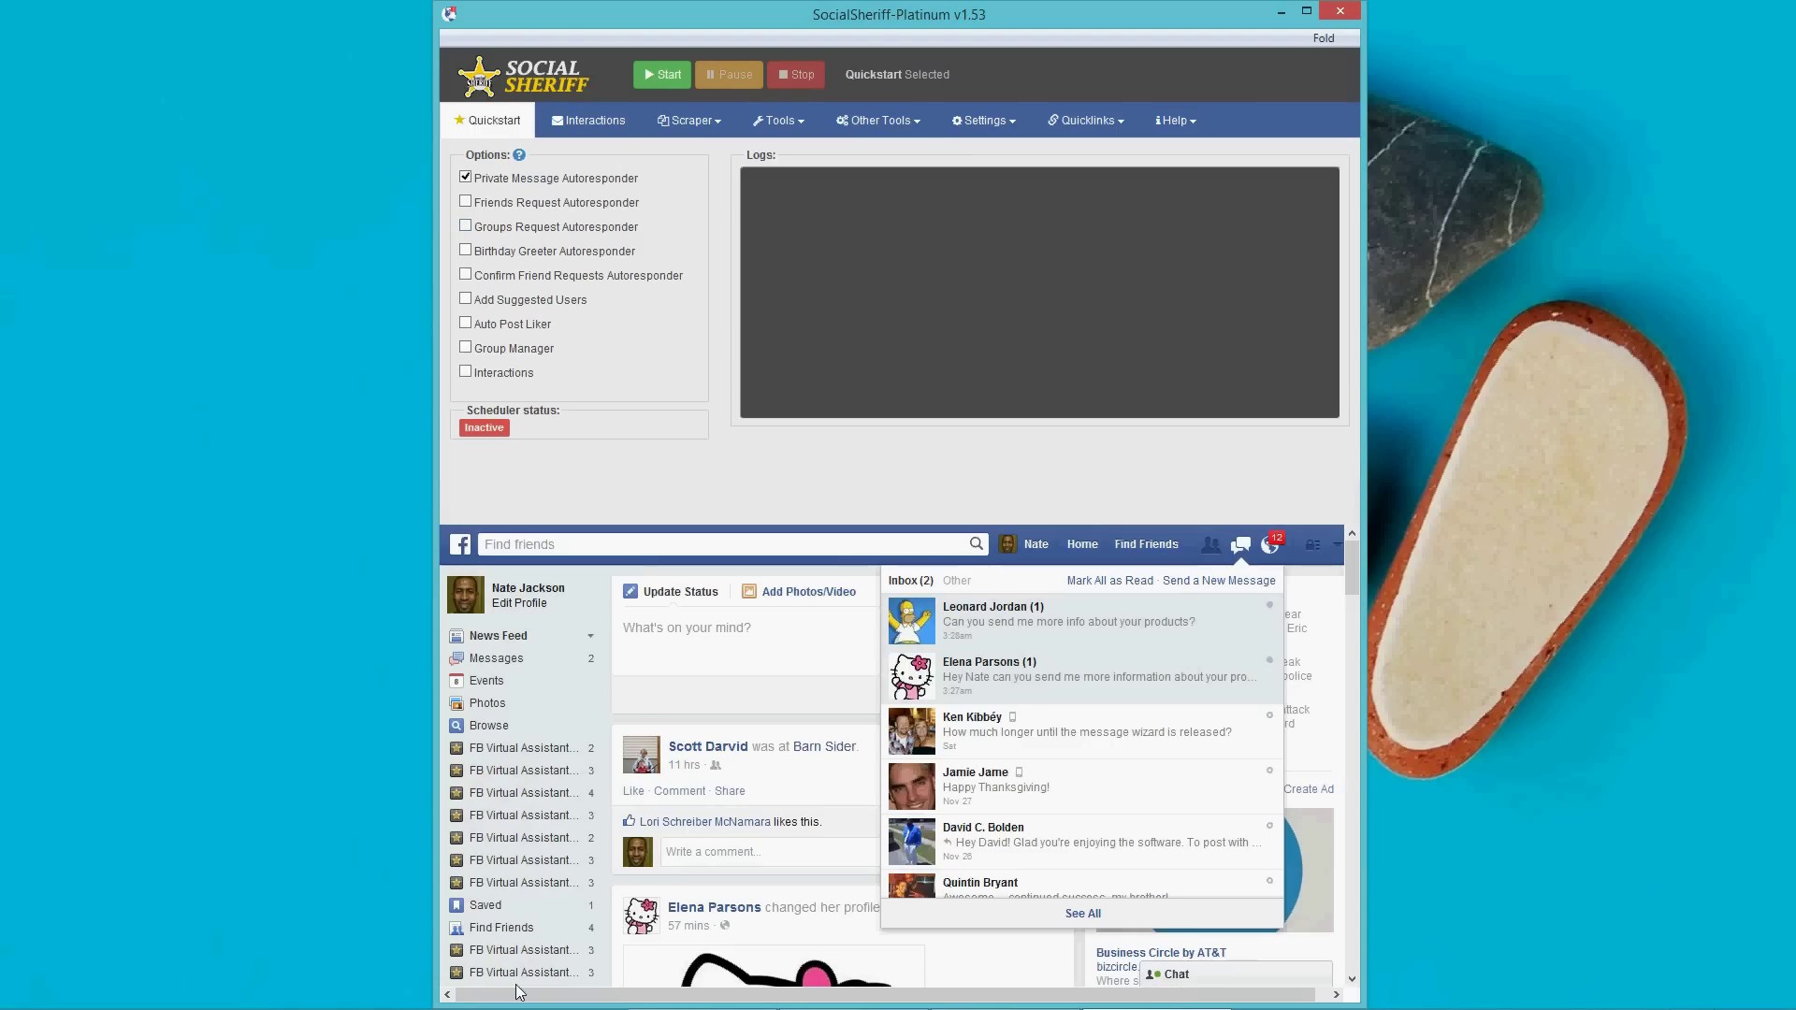
# Disable the Private Message Autoresponder on Quickstart, leaving Friends Request Autoresponder enabled.
pyautogui.click(465, 178)
pyautogui.click(466, 202)
pyautogui.click(466, 202)
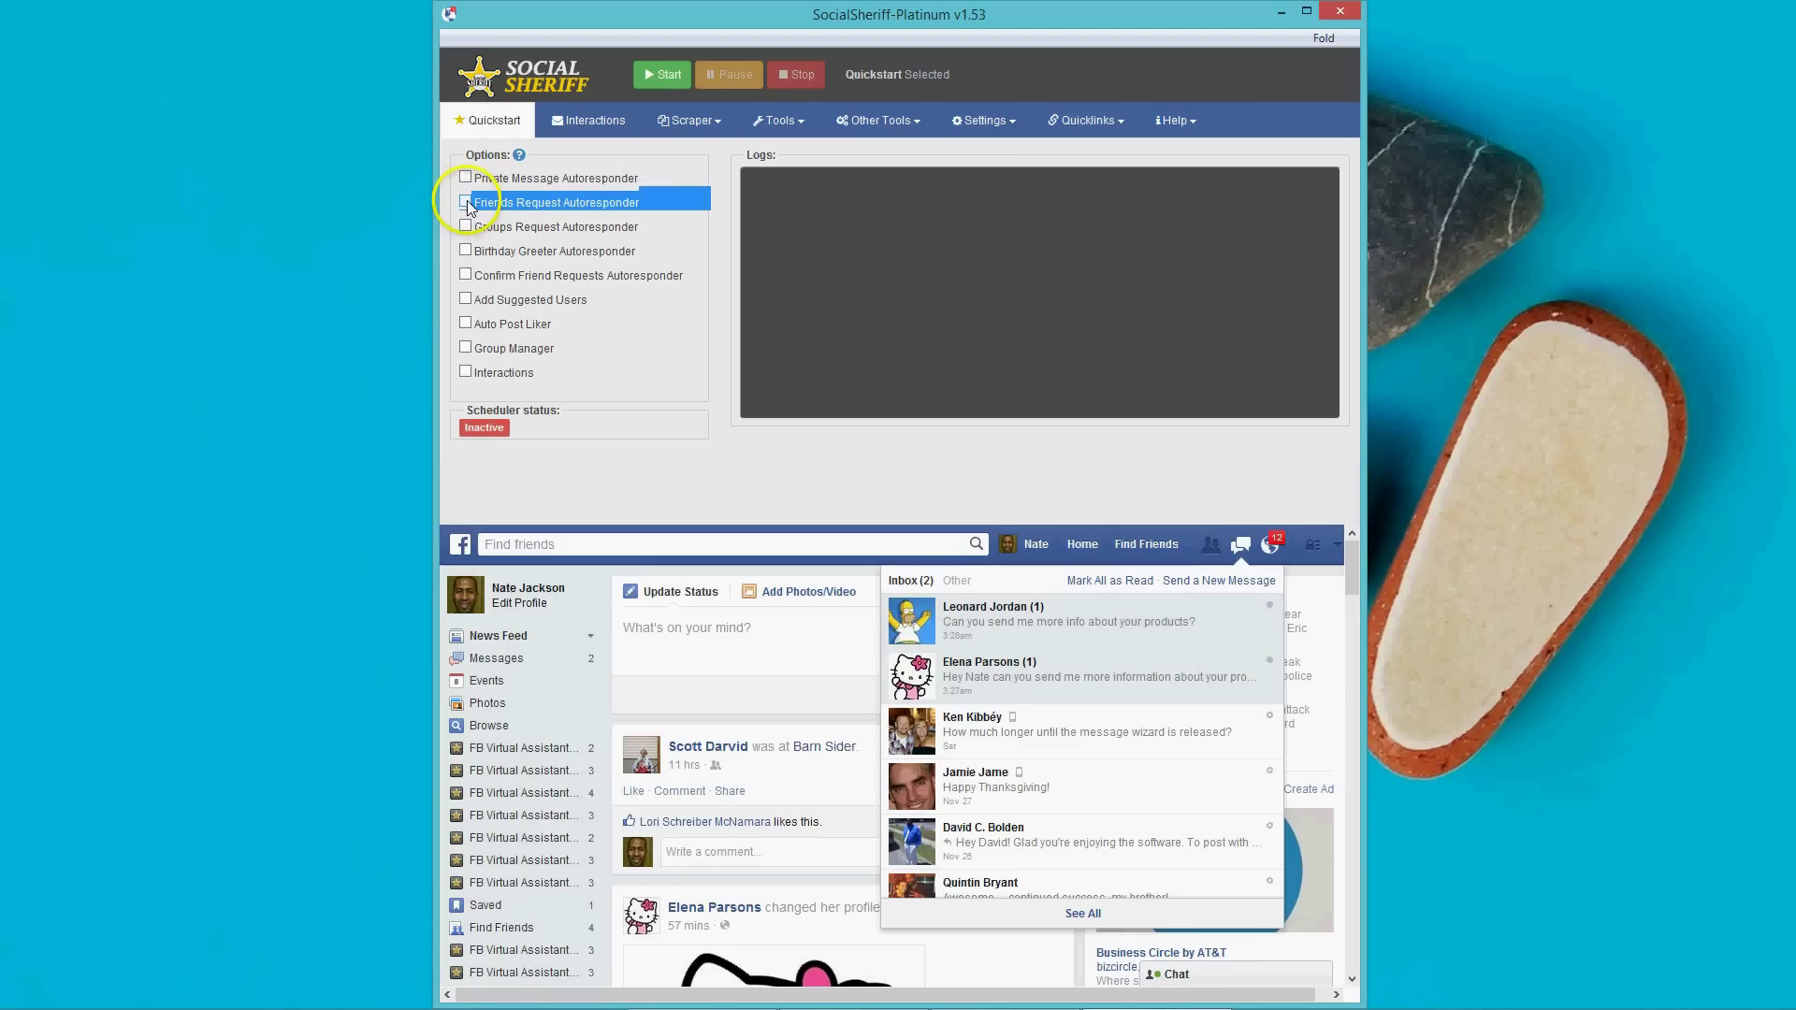
pyautogui.click(776, 121)
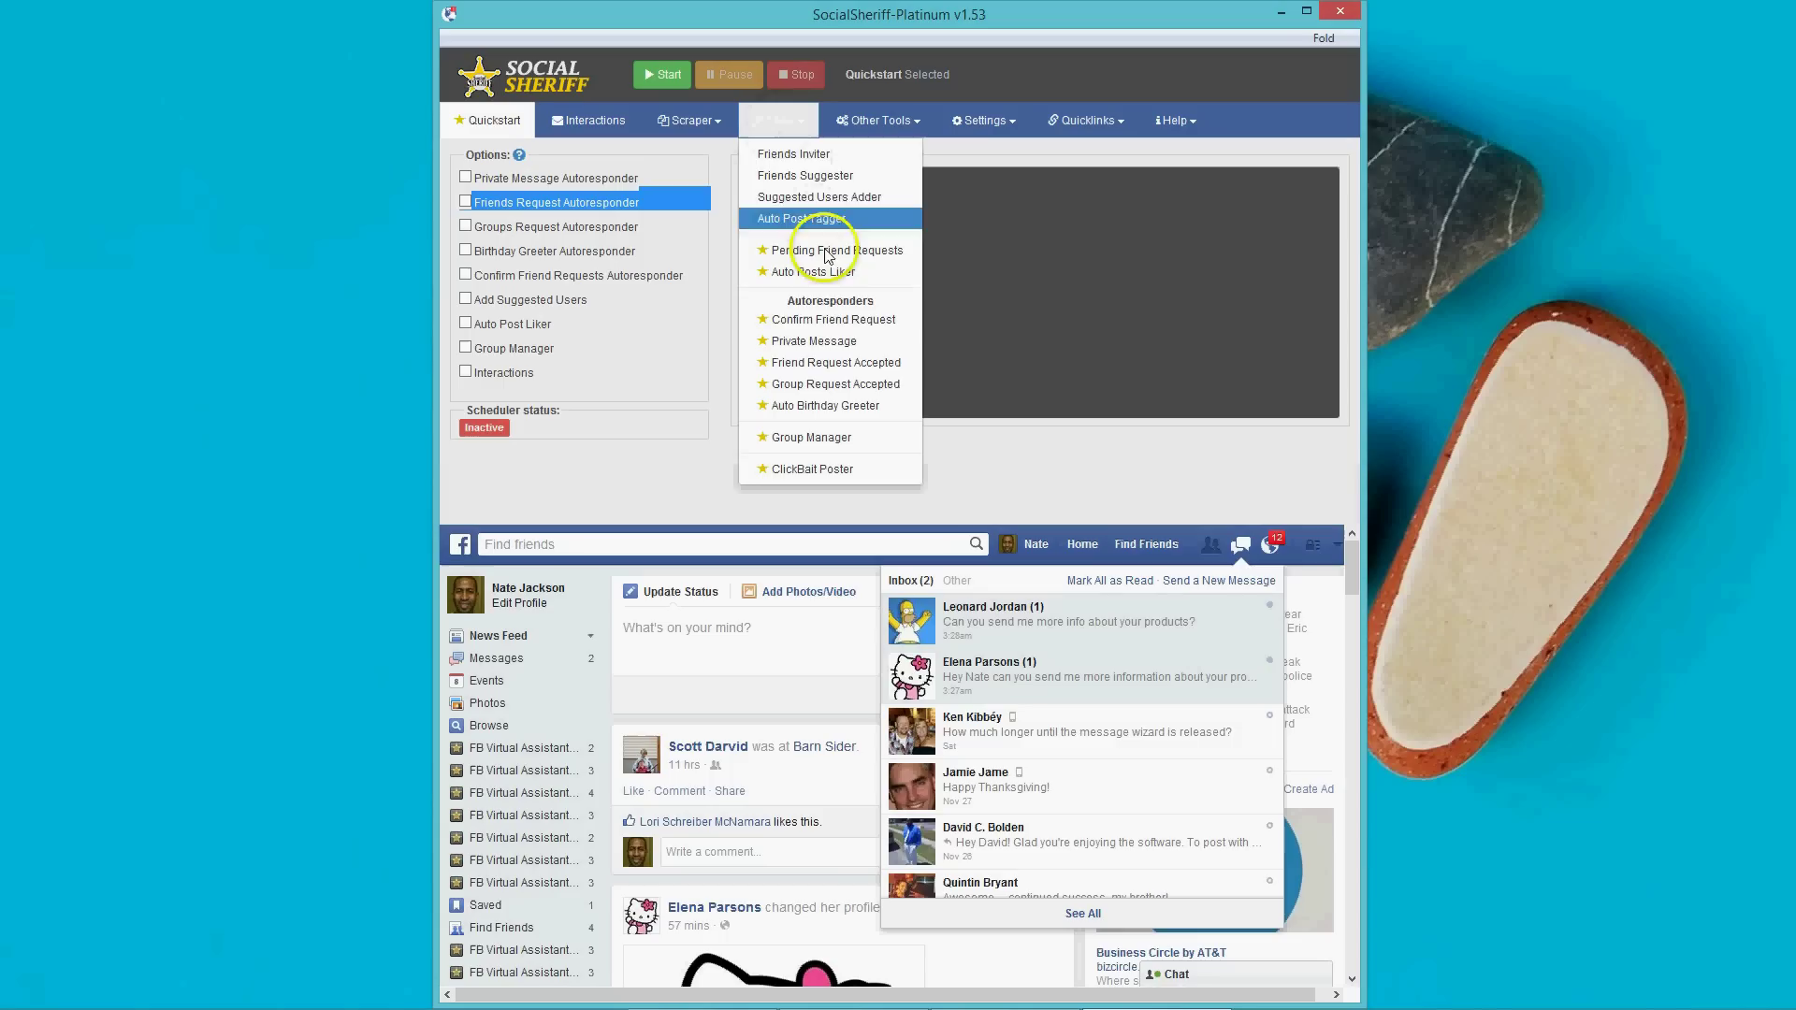
pyautogui.click(794, 155)
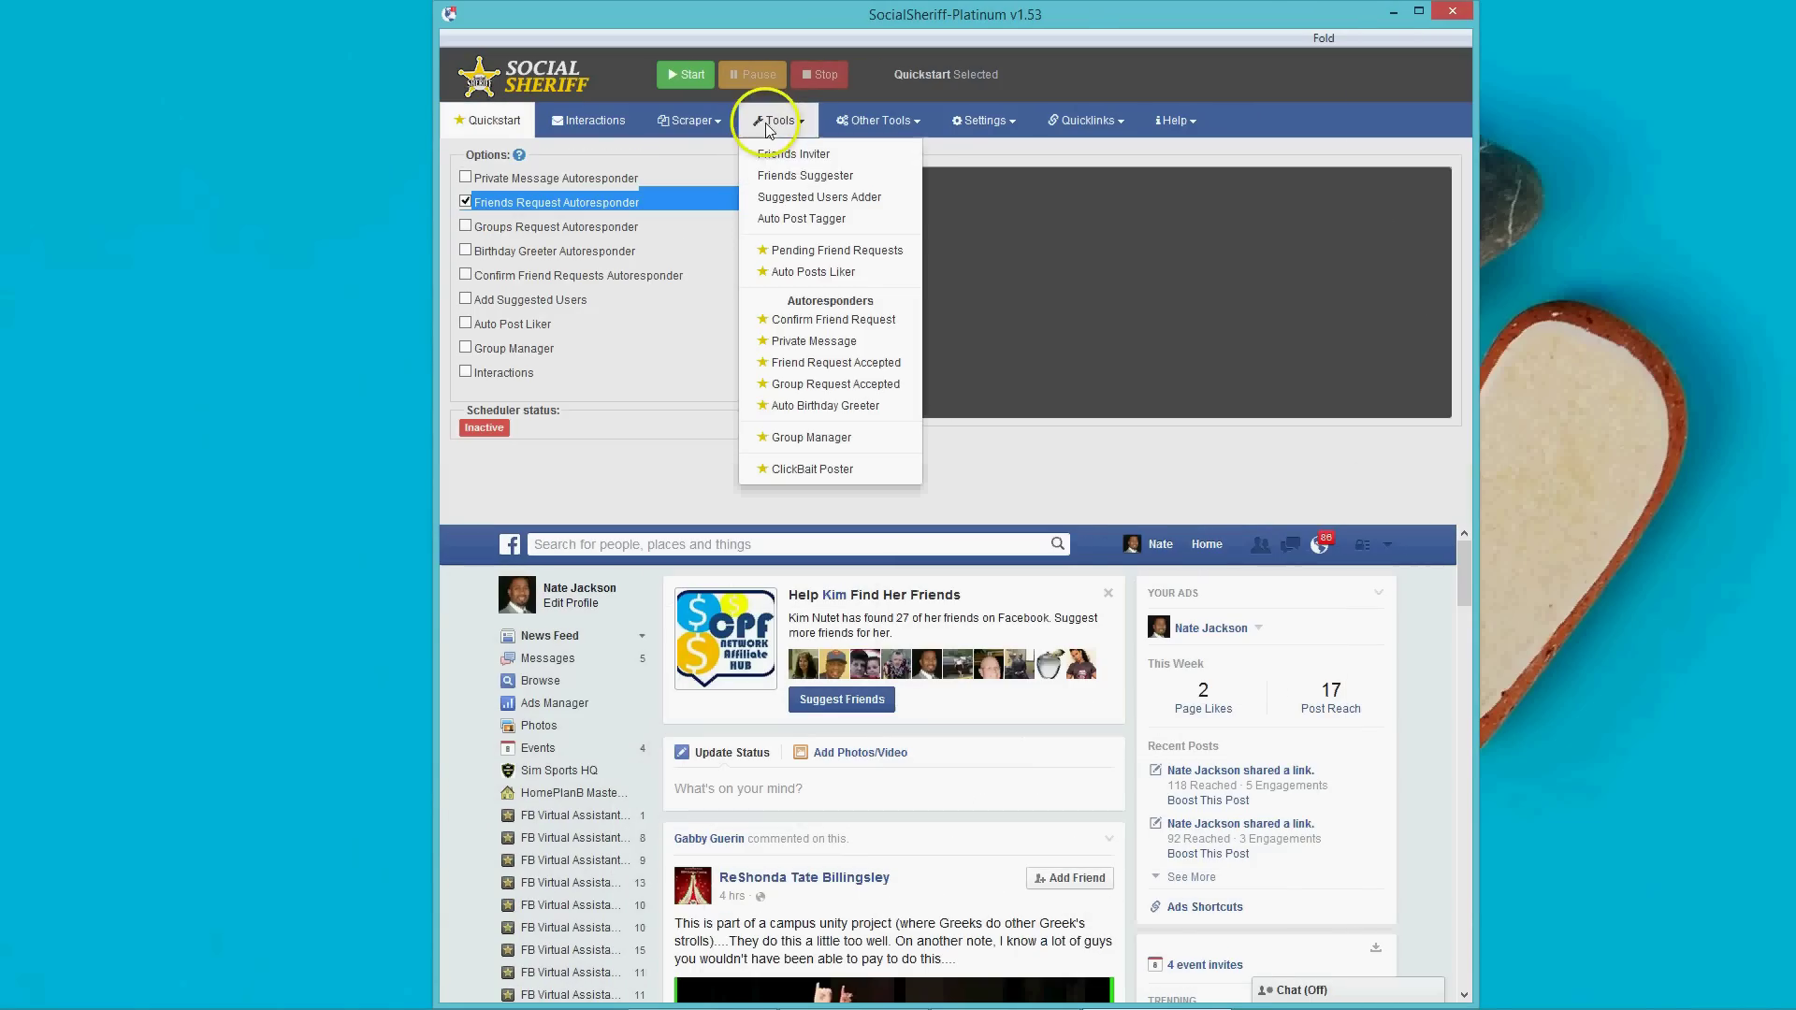
# In Friends Inviter, find the business page by searching 'na' and import its URL as a Valid Page.
pyautogui.click(792, 153)
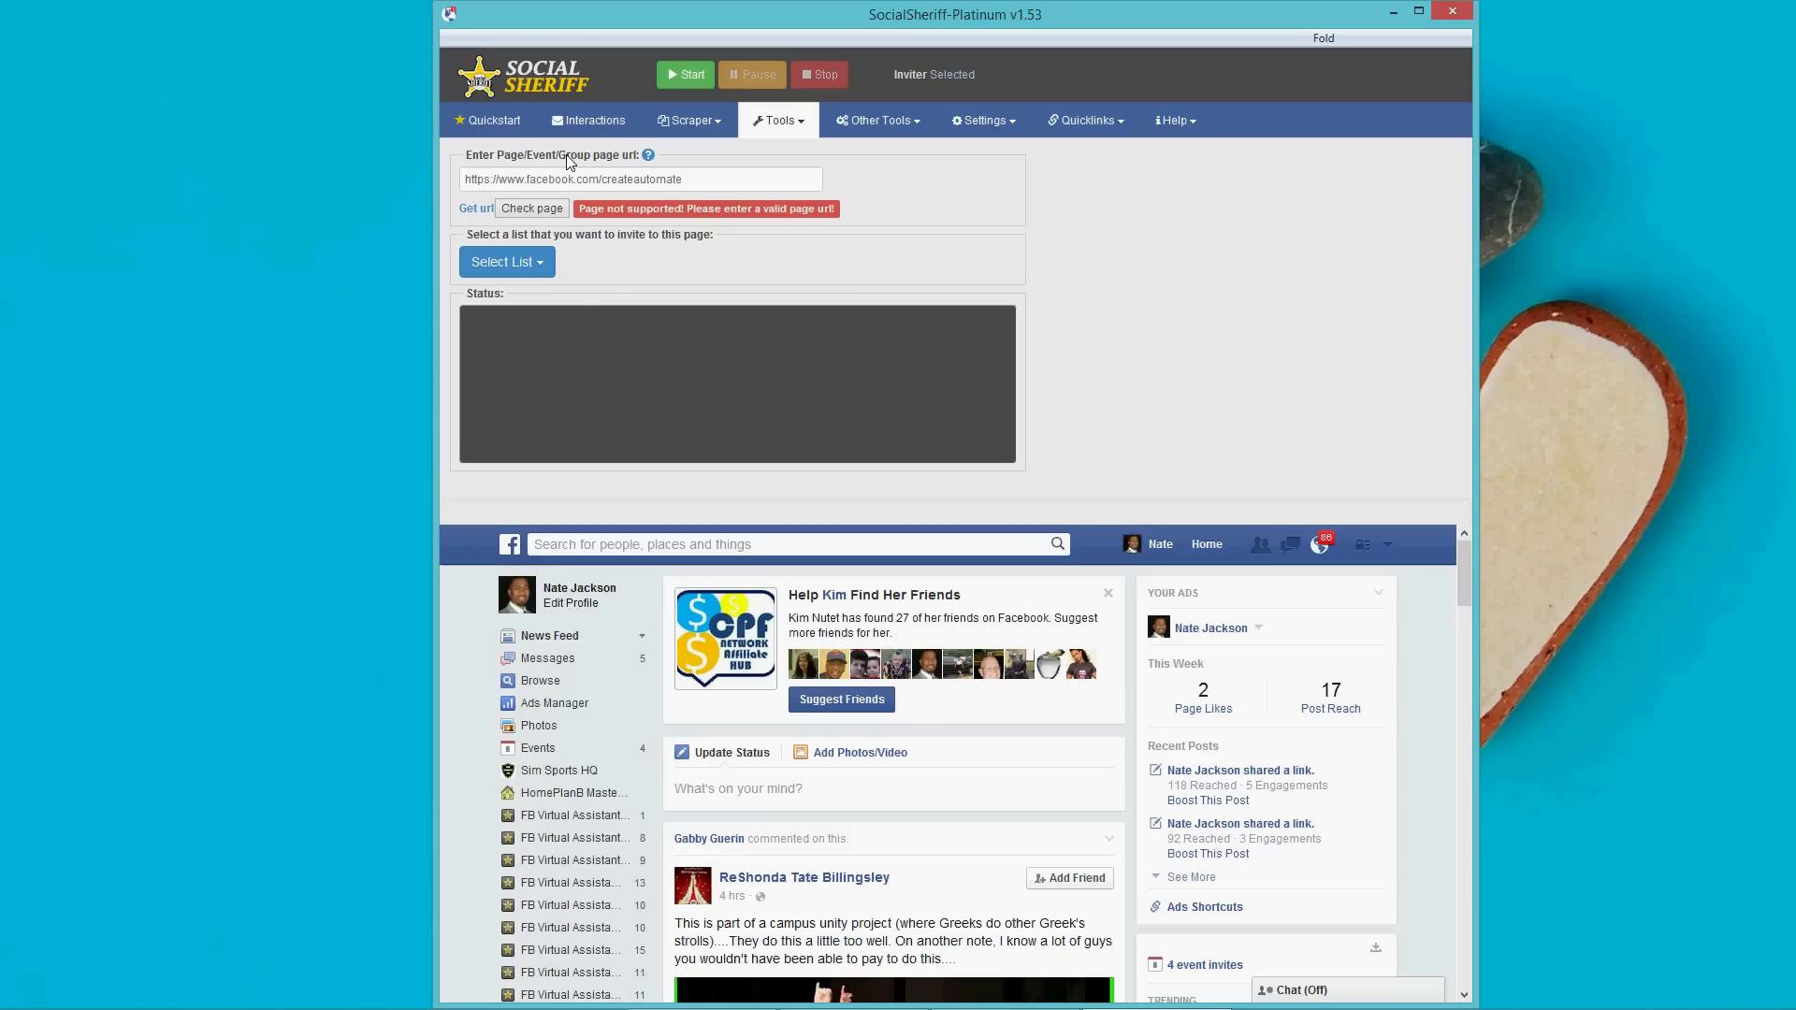
pyautogui.click(603, 283)
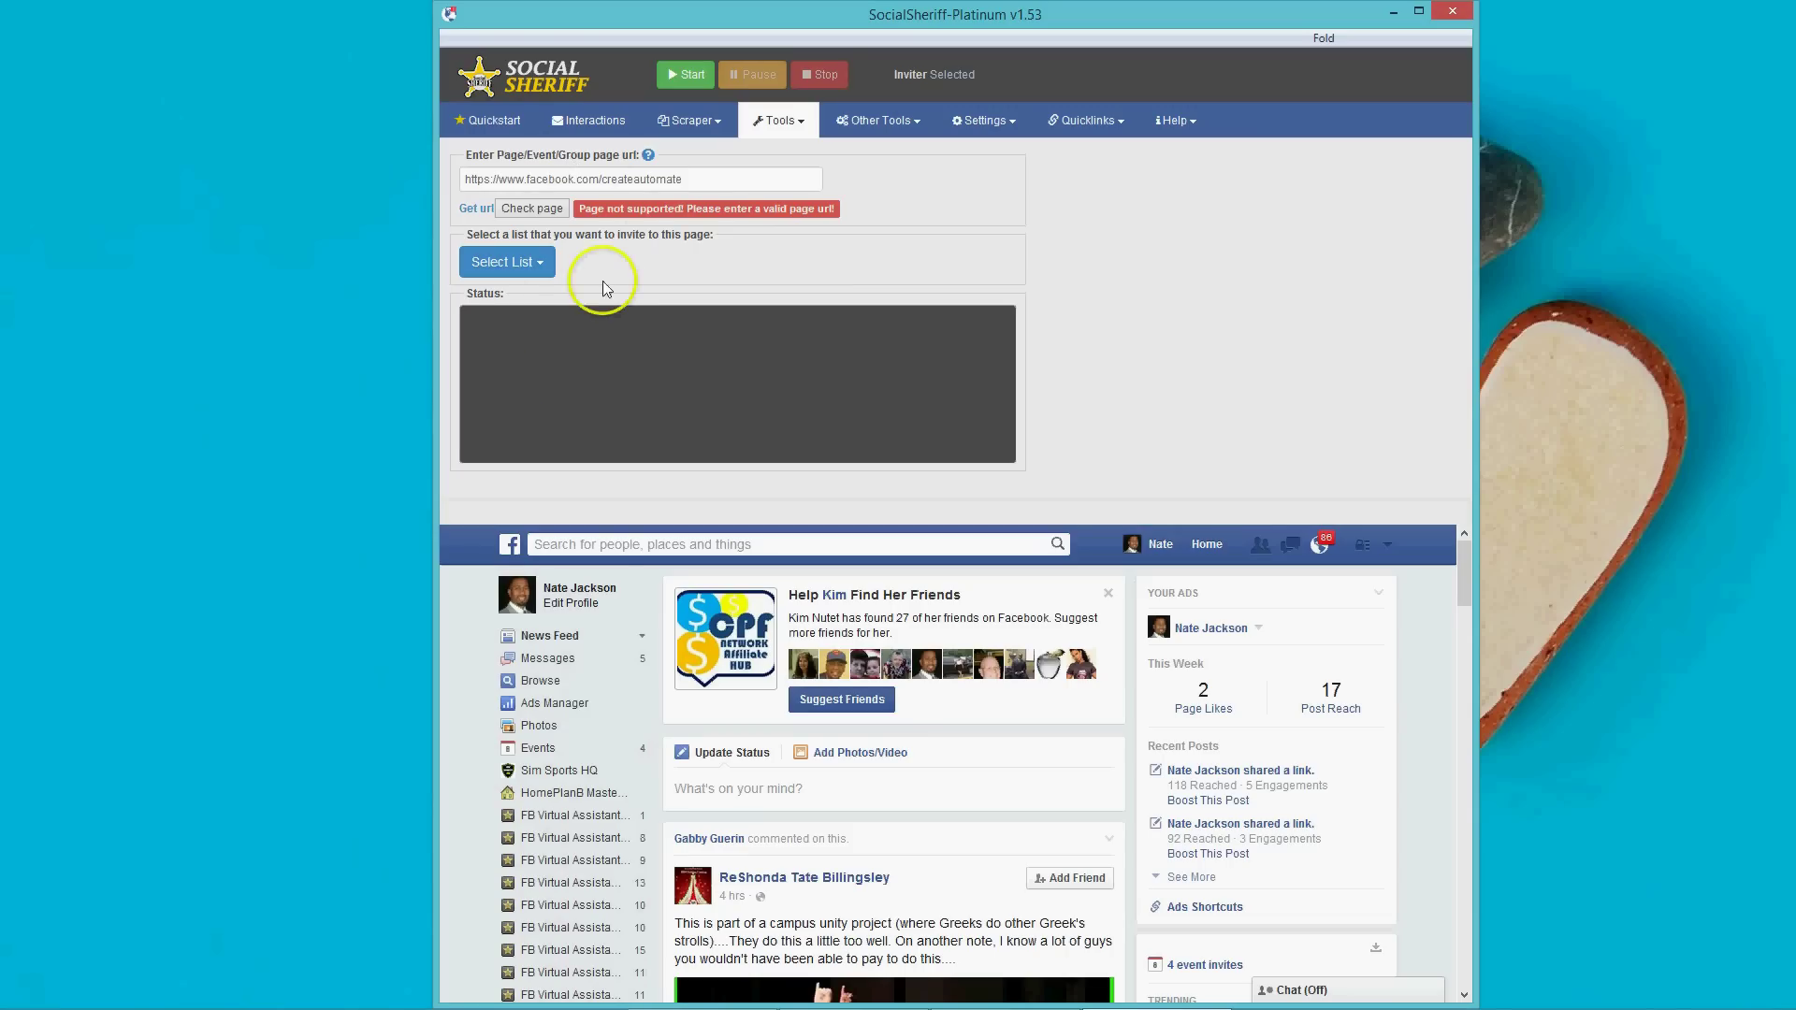
pyautogui.click(655, 545)
pyautogui.write('na')
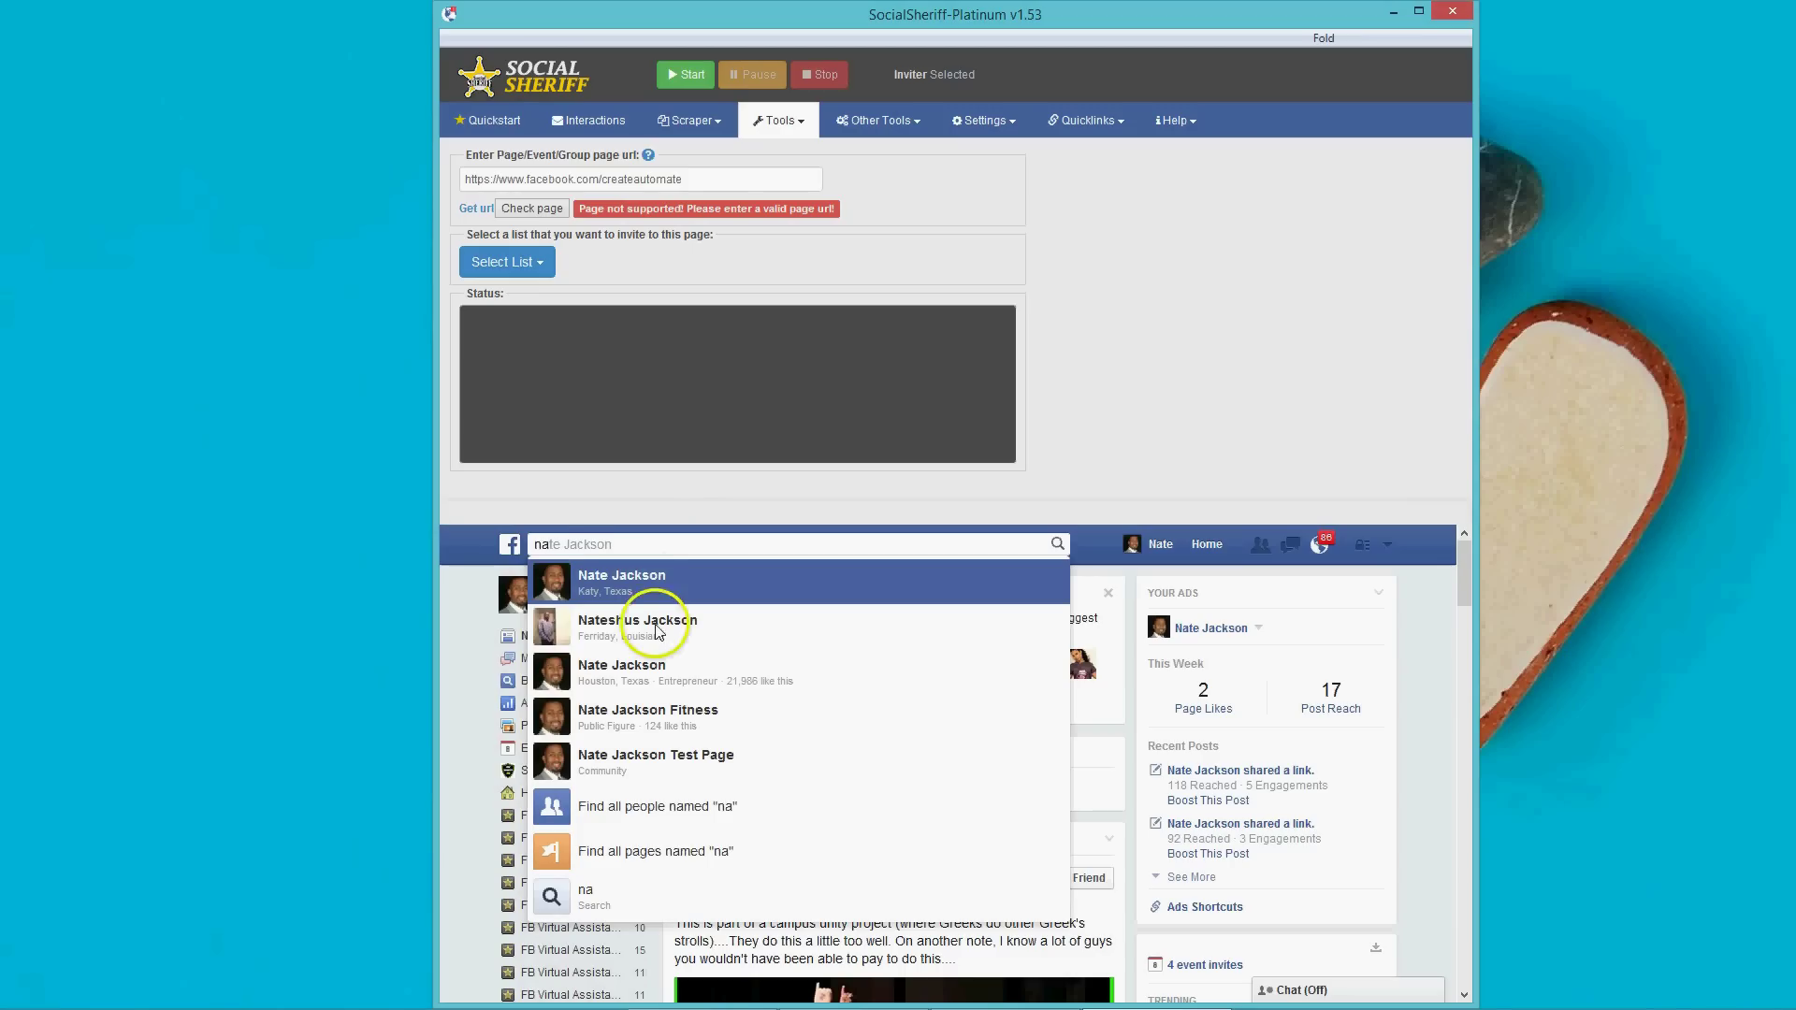
pyautogui.click(658, 672)
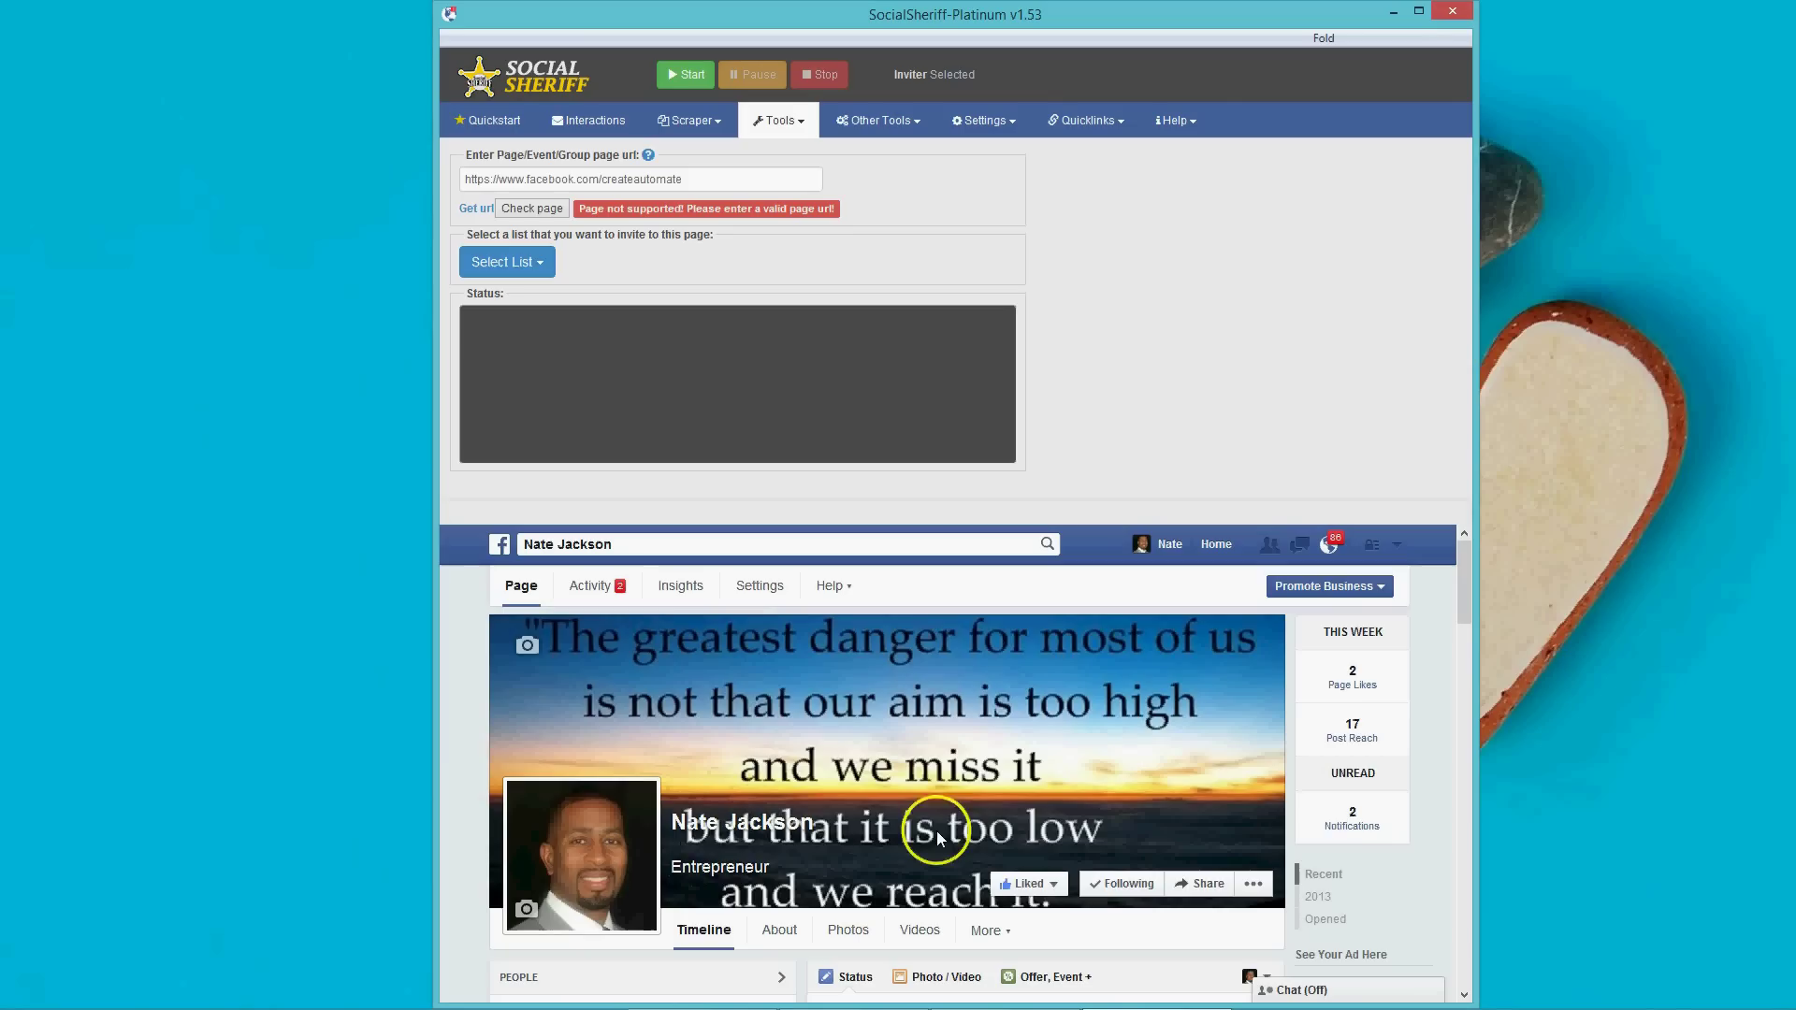
pyautogui.scroll(-1, 772, 791)
pyautogui.scroll(1, 765, 793)
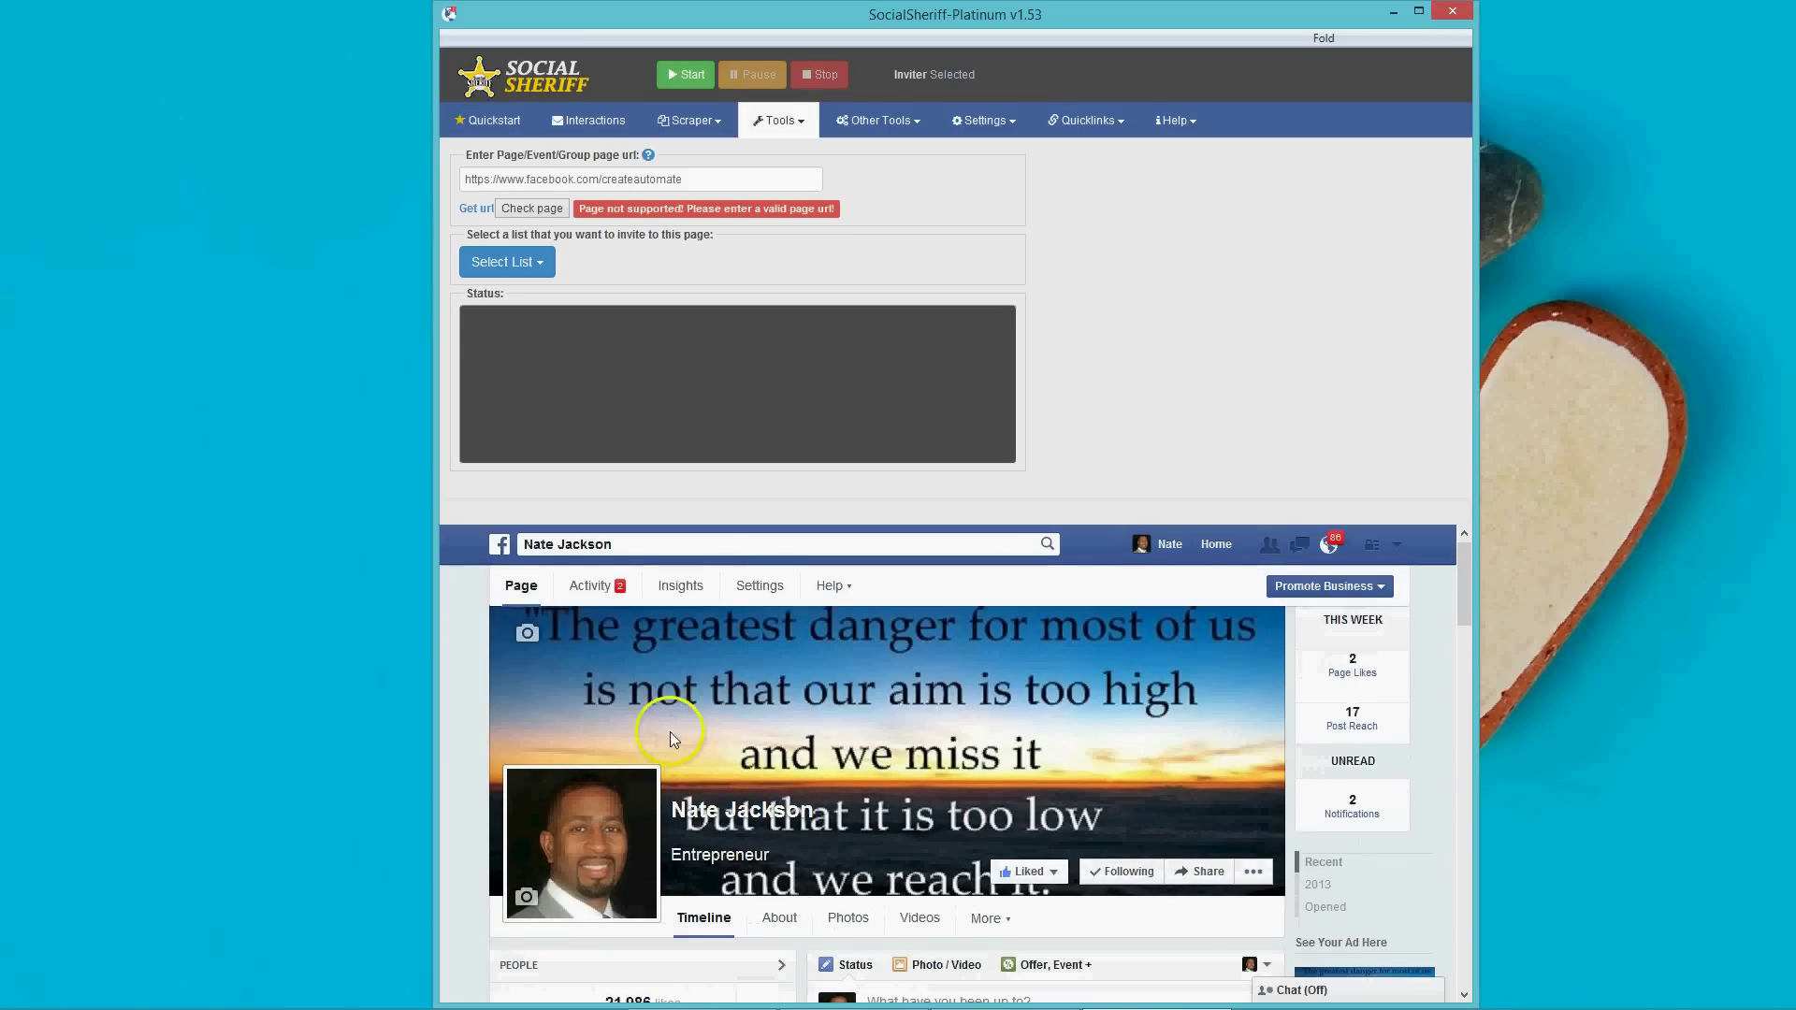
pyautogui.click(472, 217)
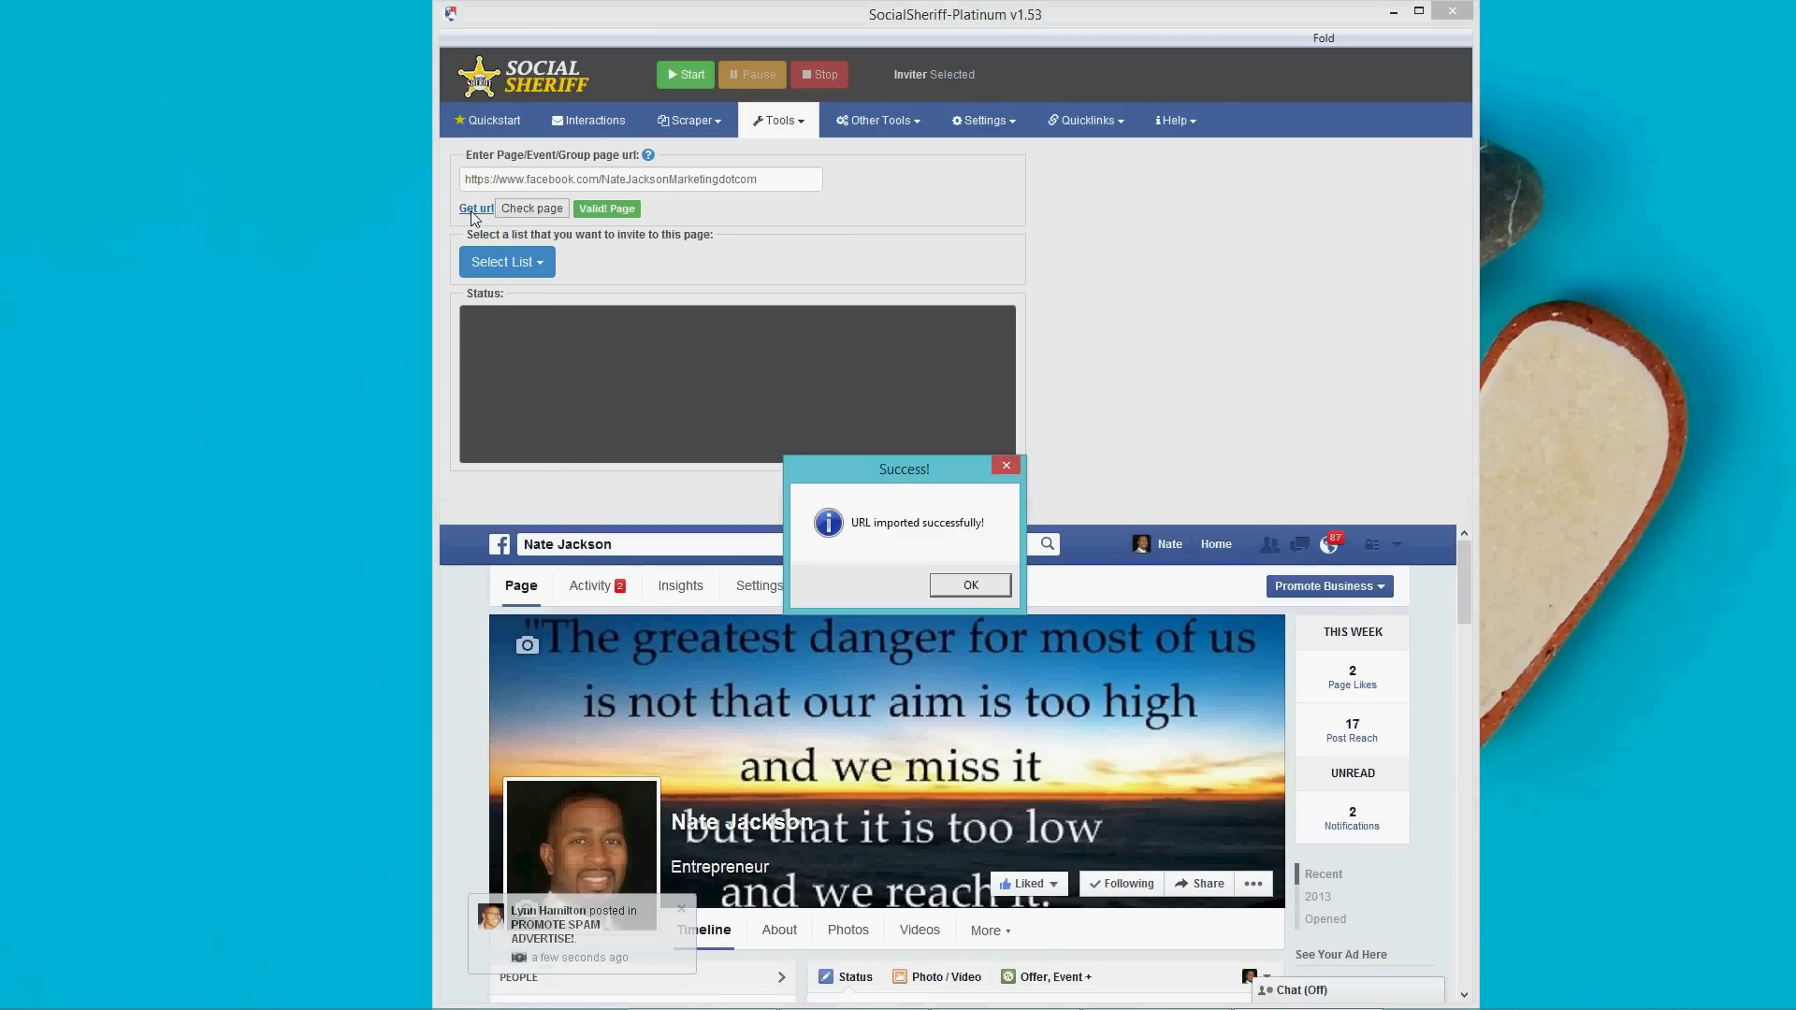
pyautogui.click(972, 586)
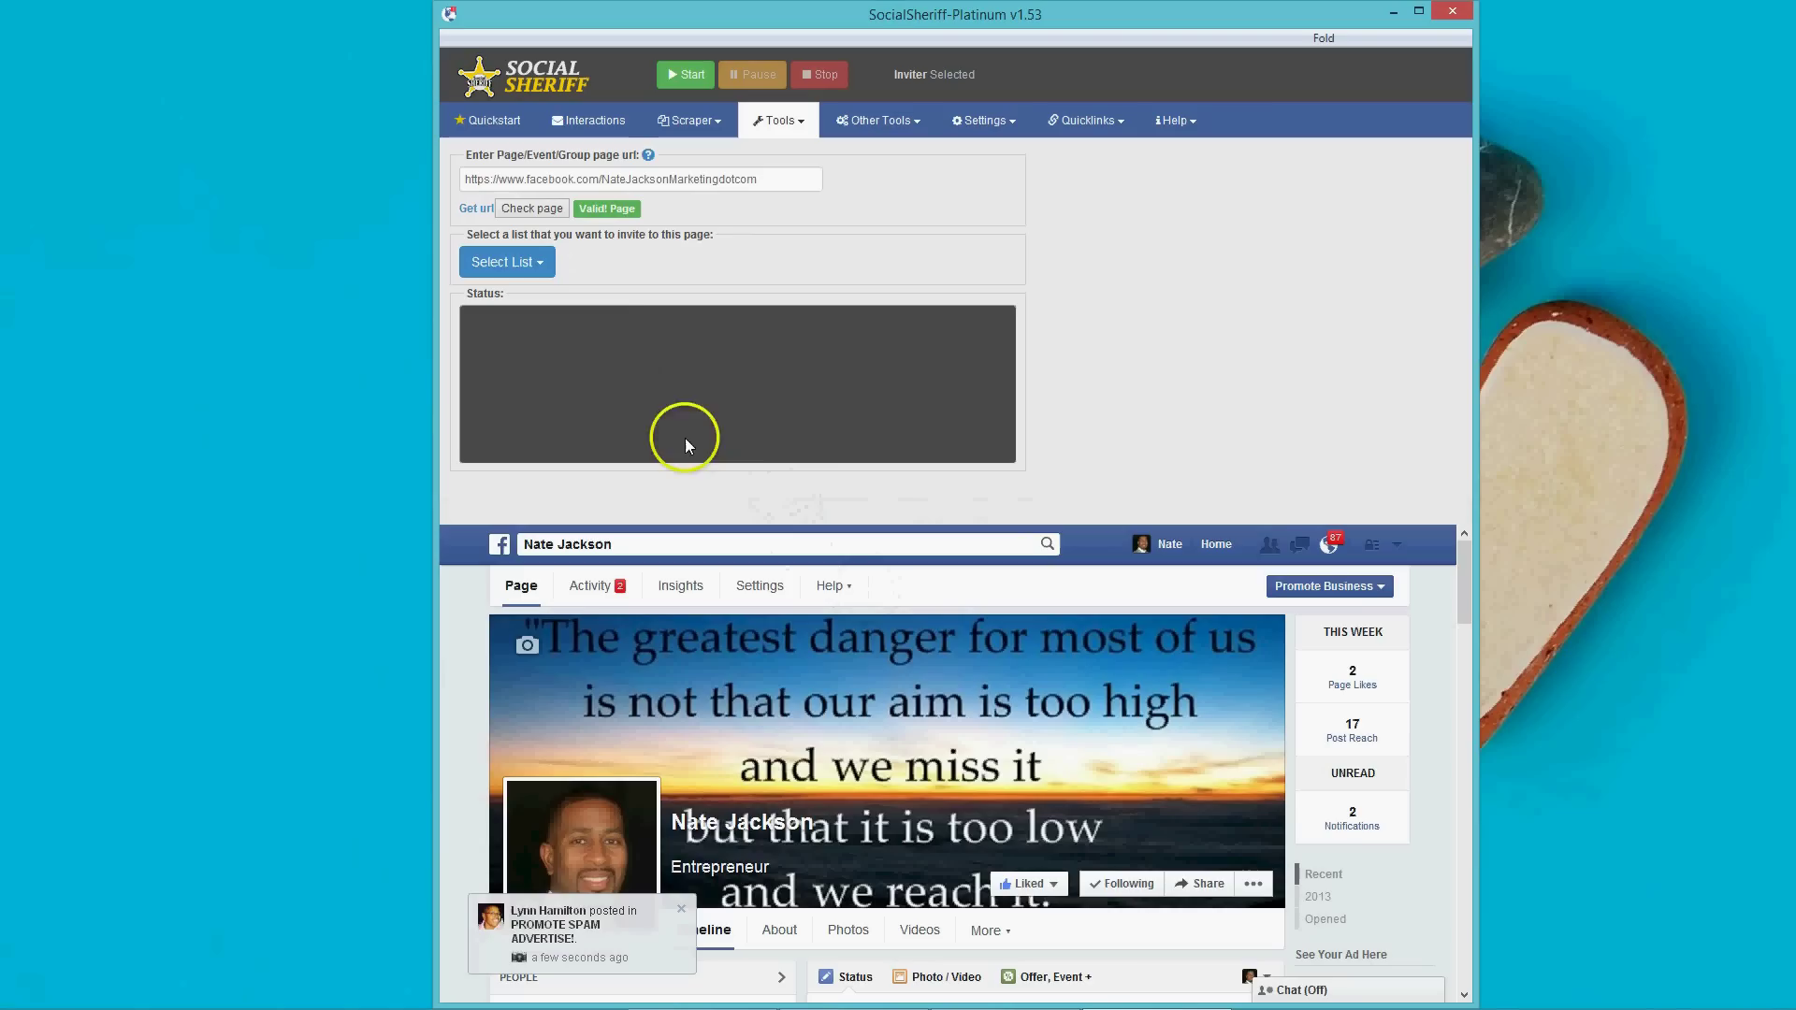
# Review the available friends lists but leave none selected.
pyautogui.click(531, 267)
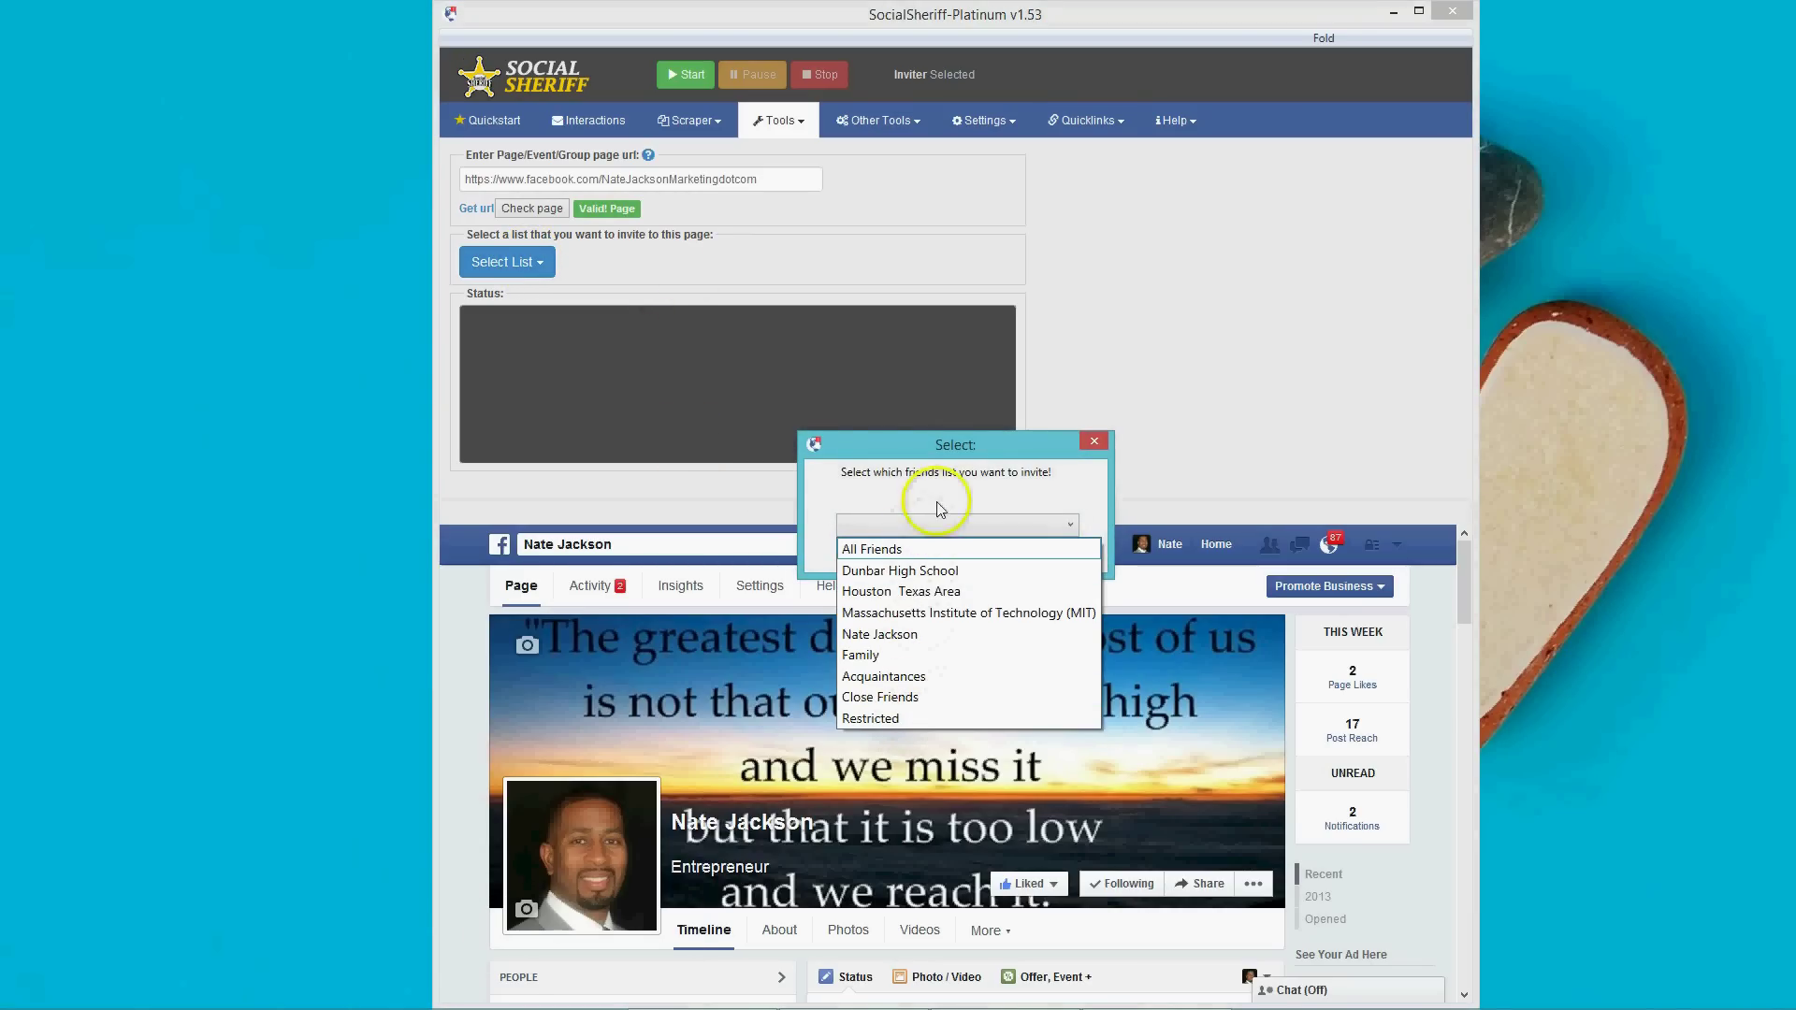
pyautogui.click(1023, 501)
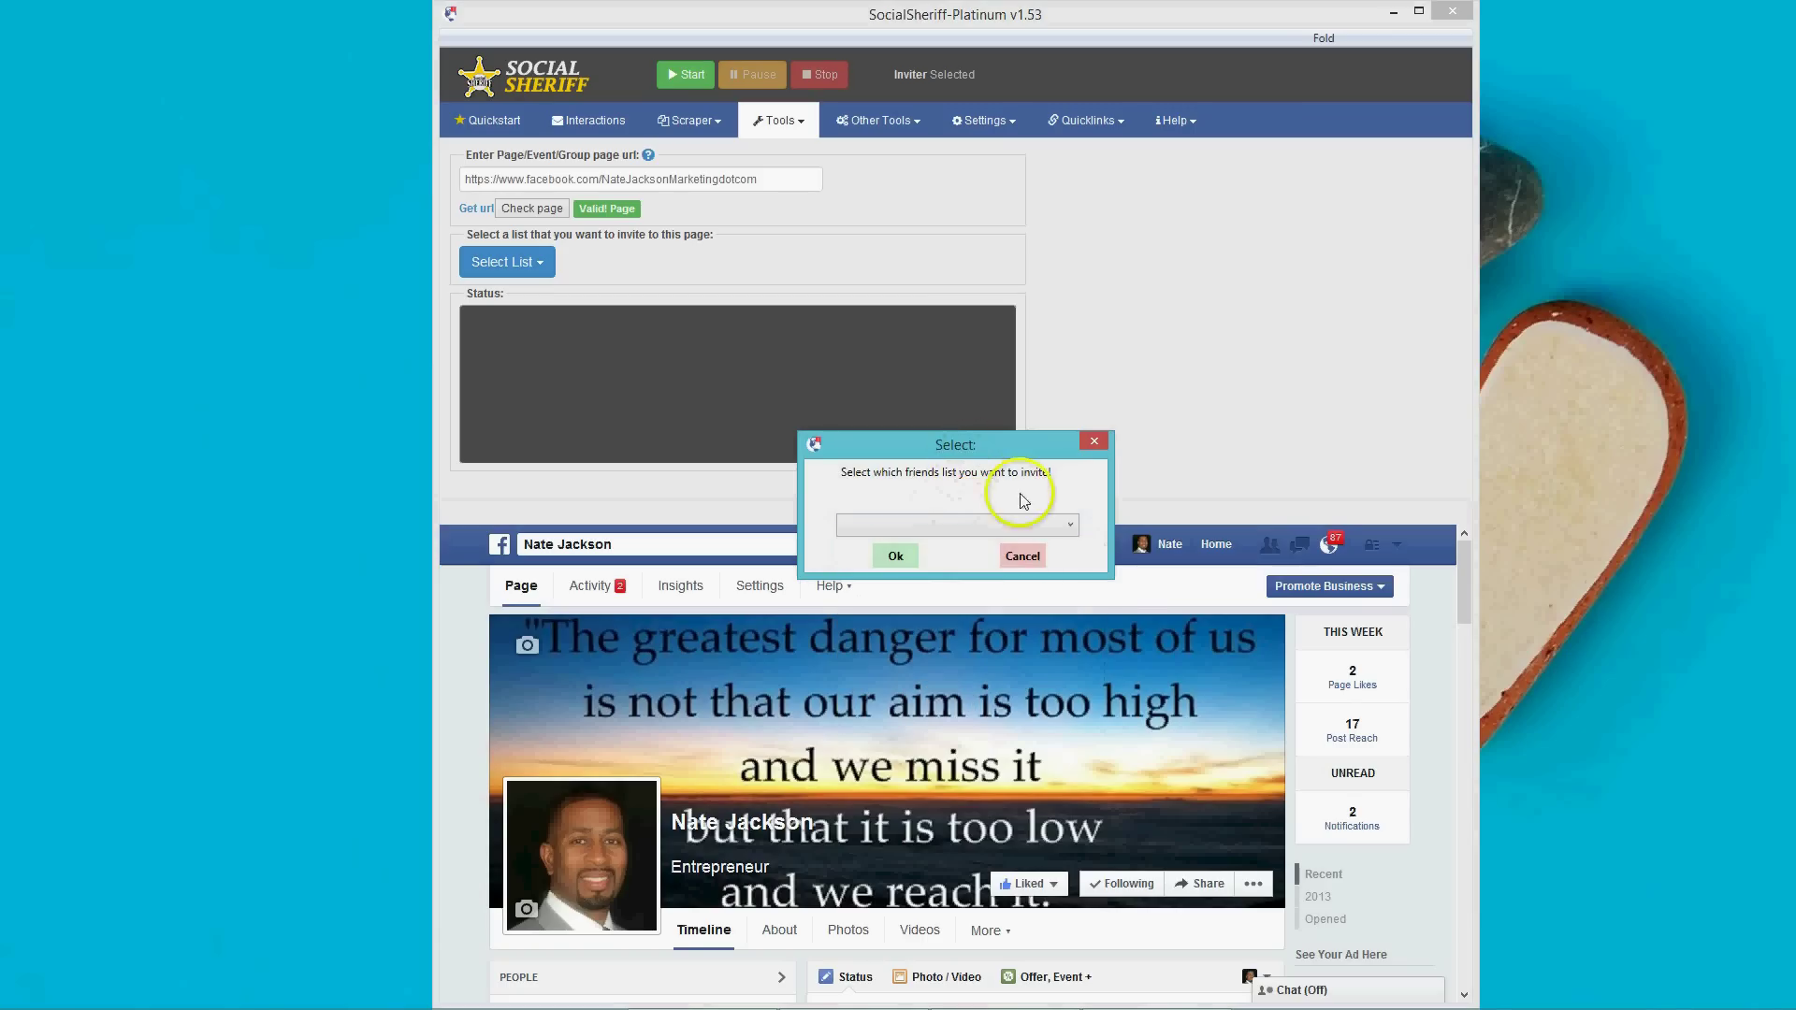
pyautogui.click(1023, 555)
pyautogui.click(780, 121)
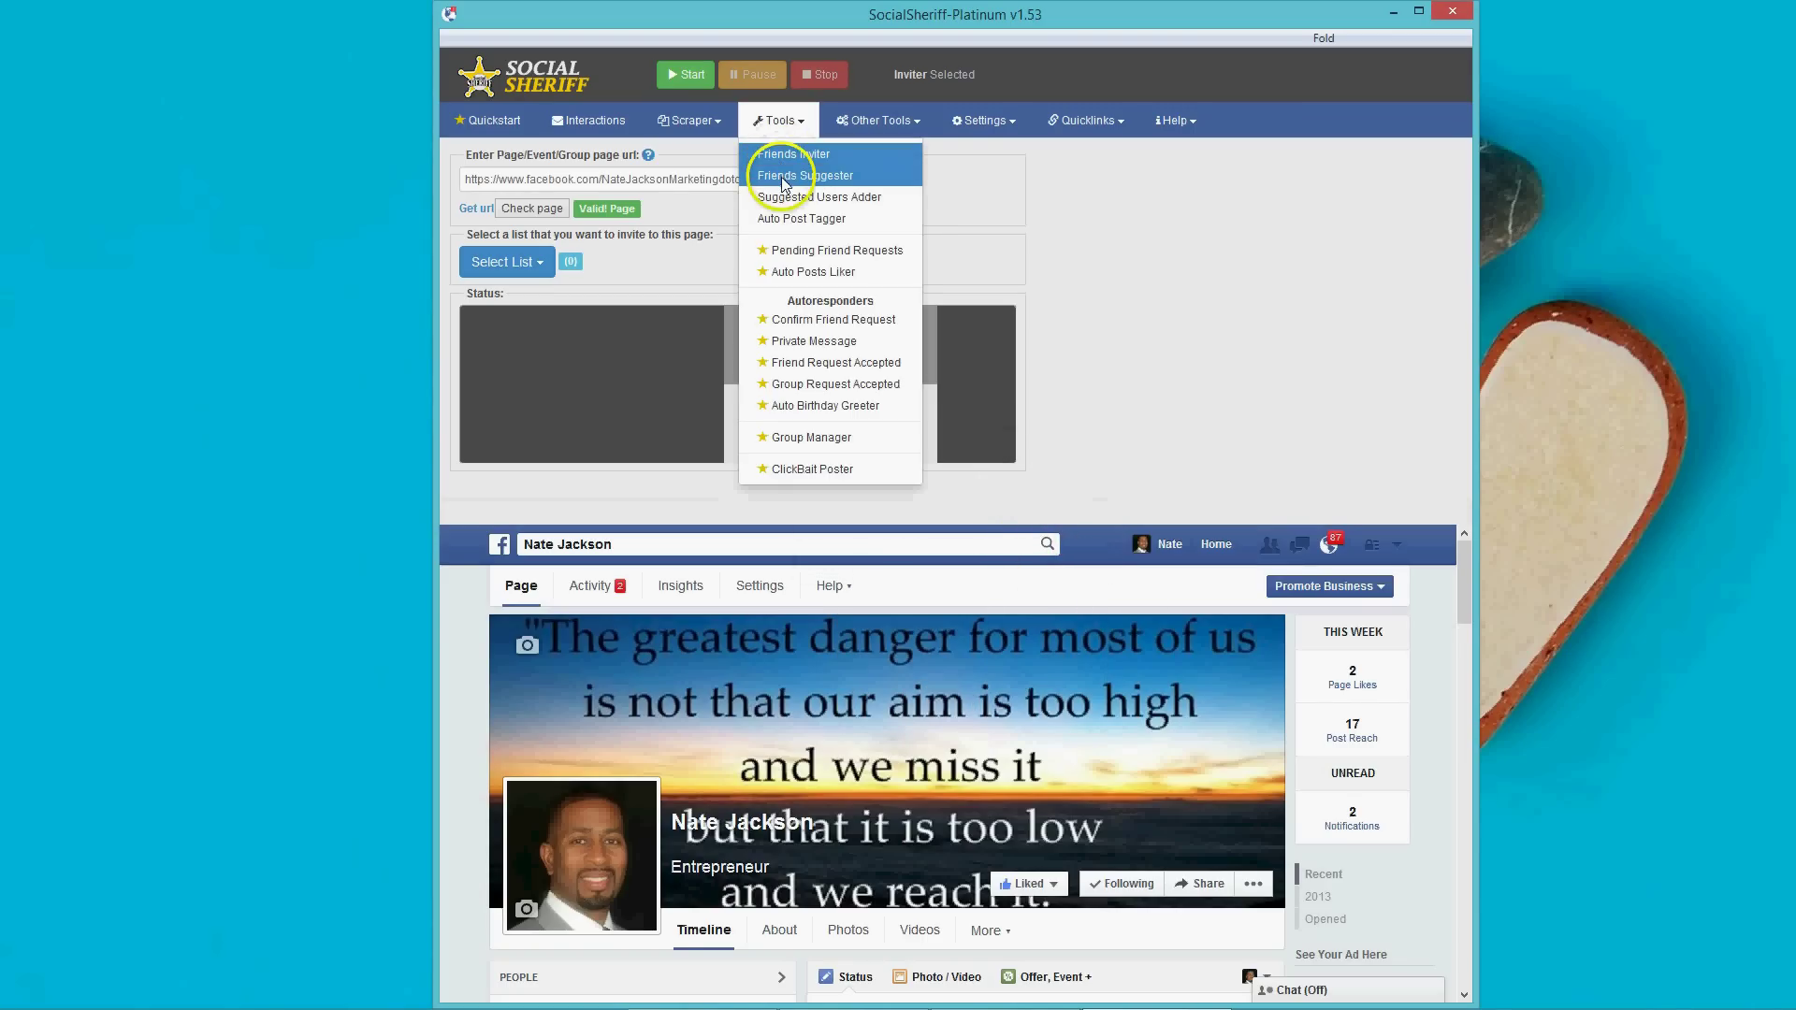
# Open Friends Suggester and bring up the target user's Facebook profile by searching their name.
pyautogui.click(784, 180)
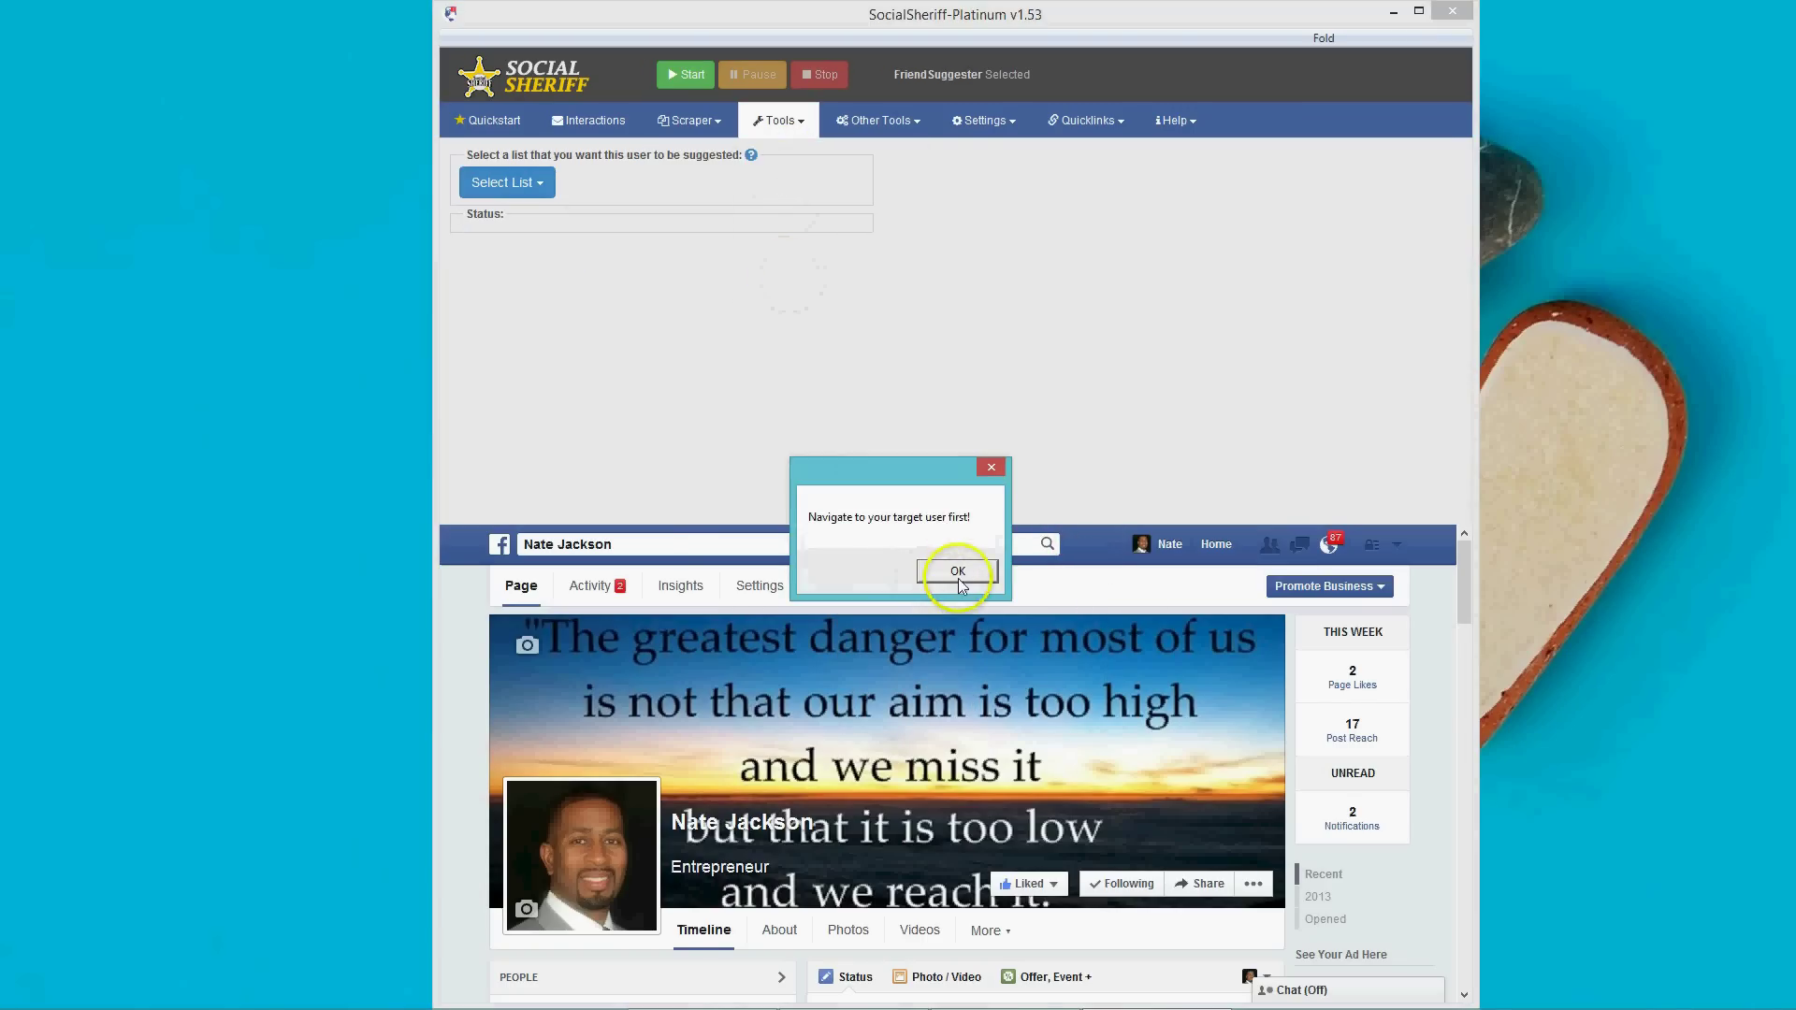
pyautogui.click(949, 572)
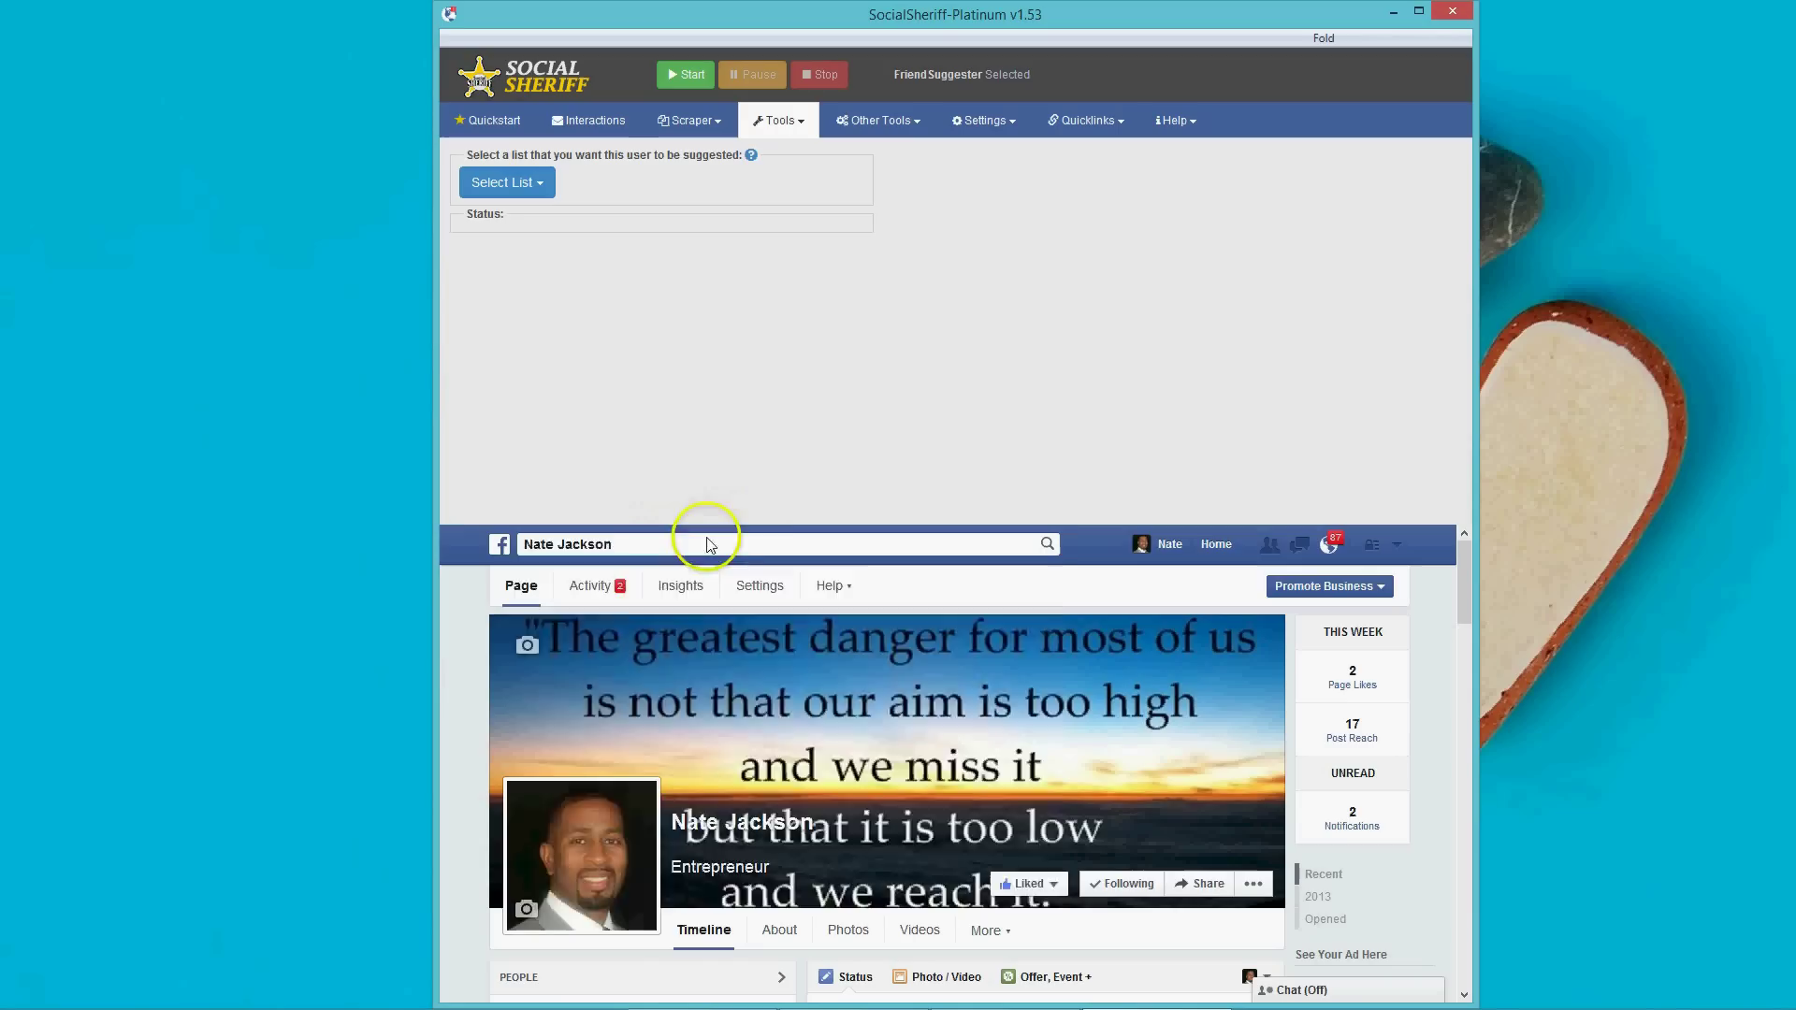
pyautogui.click(701, 543)
pyautogui.click(1297, 547)
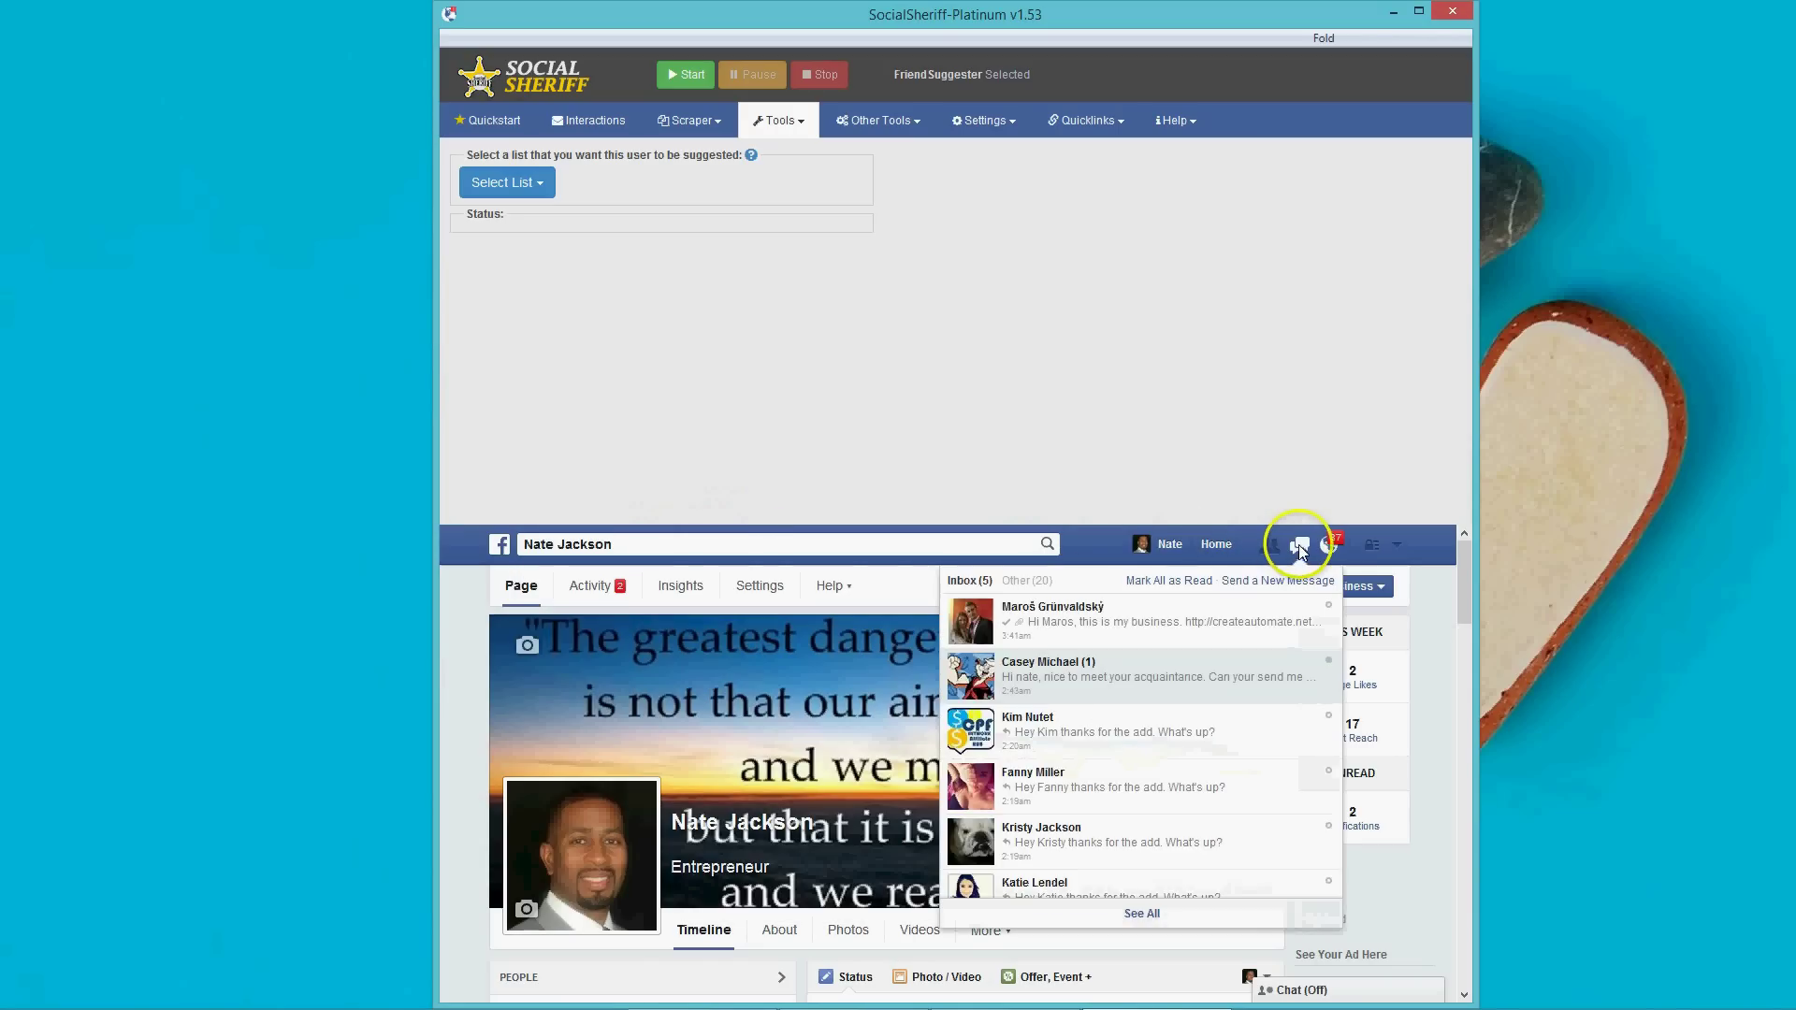
pyautogui.click(1269, 545)
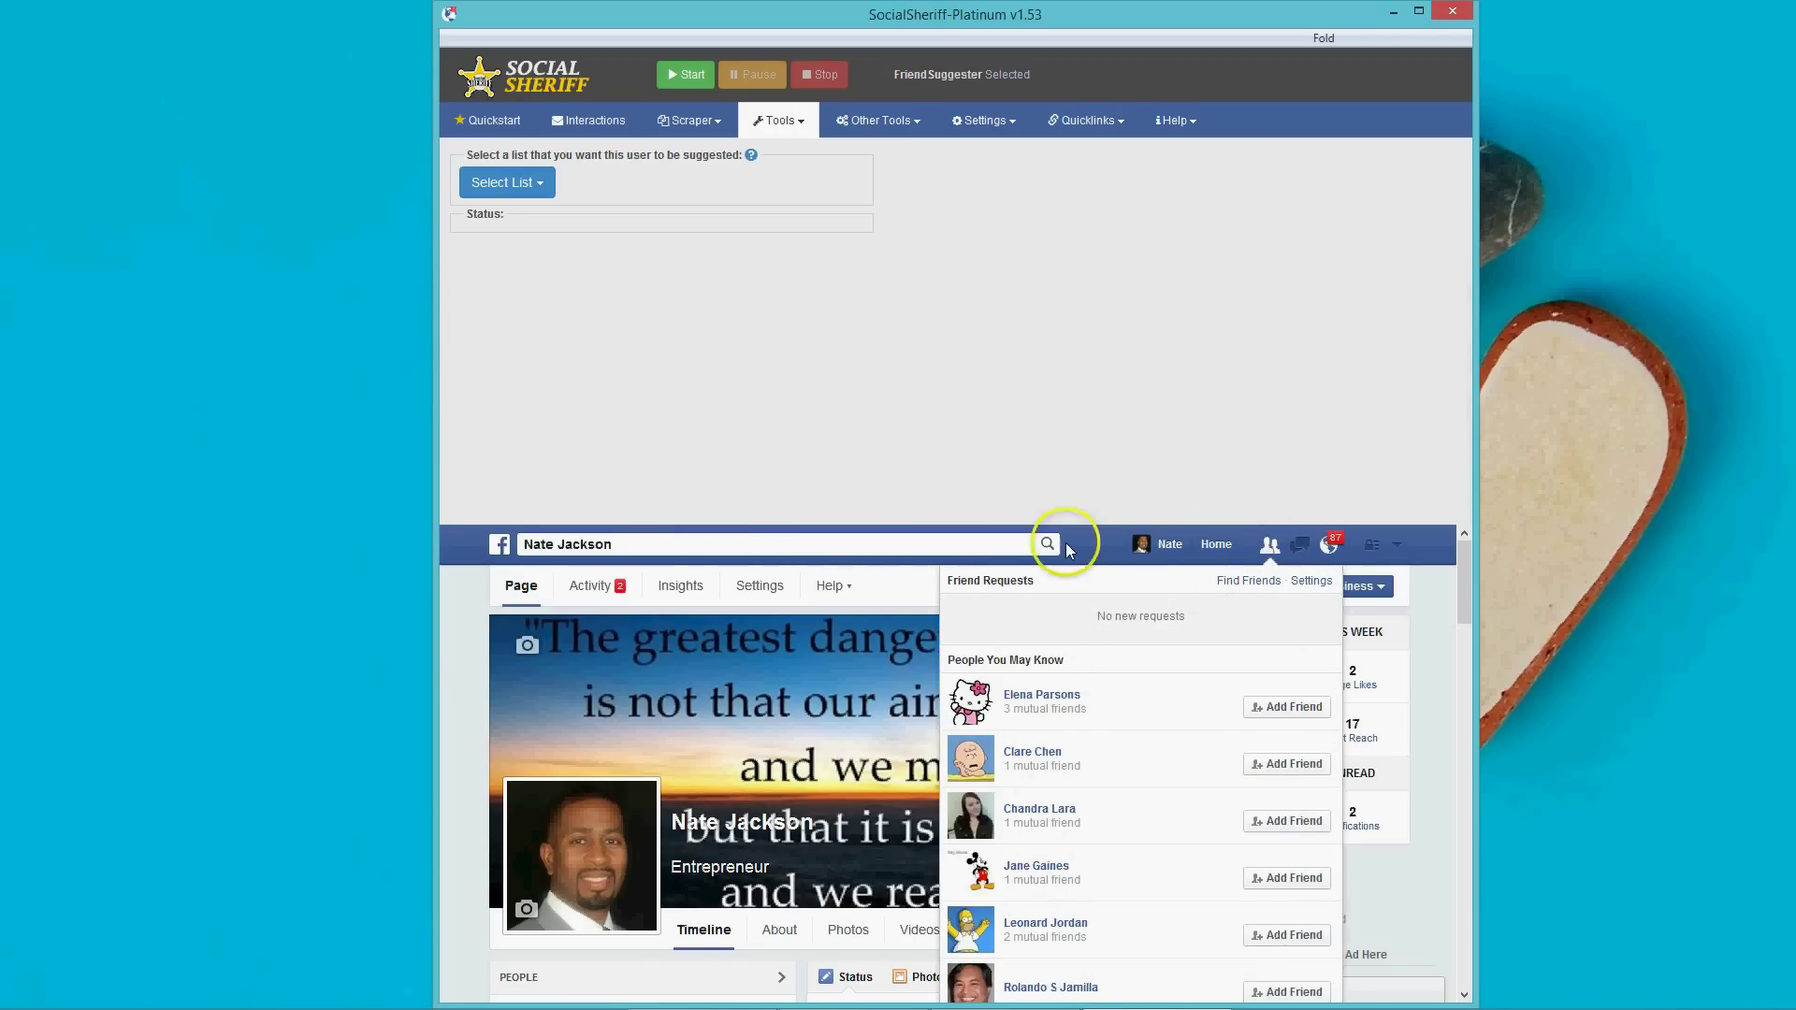
pyautogui.click(845, 546)
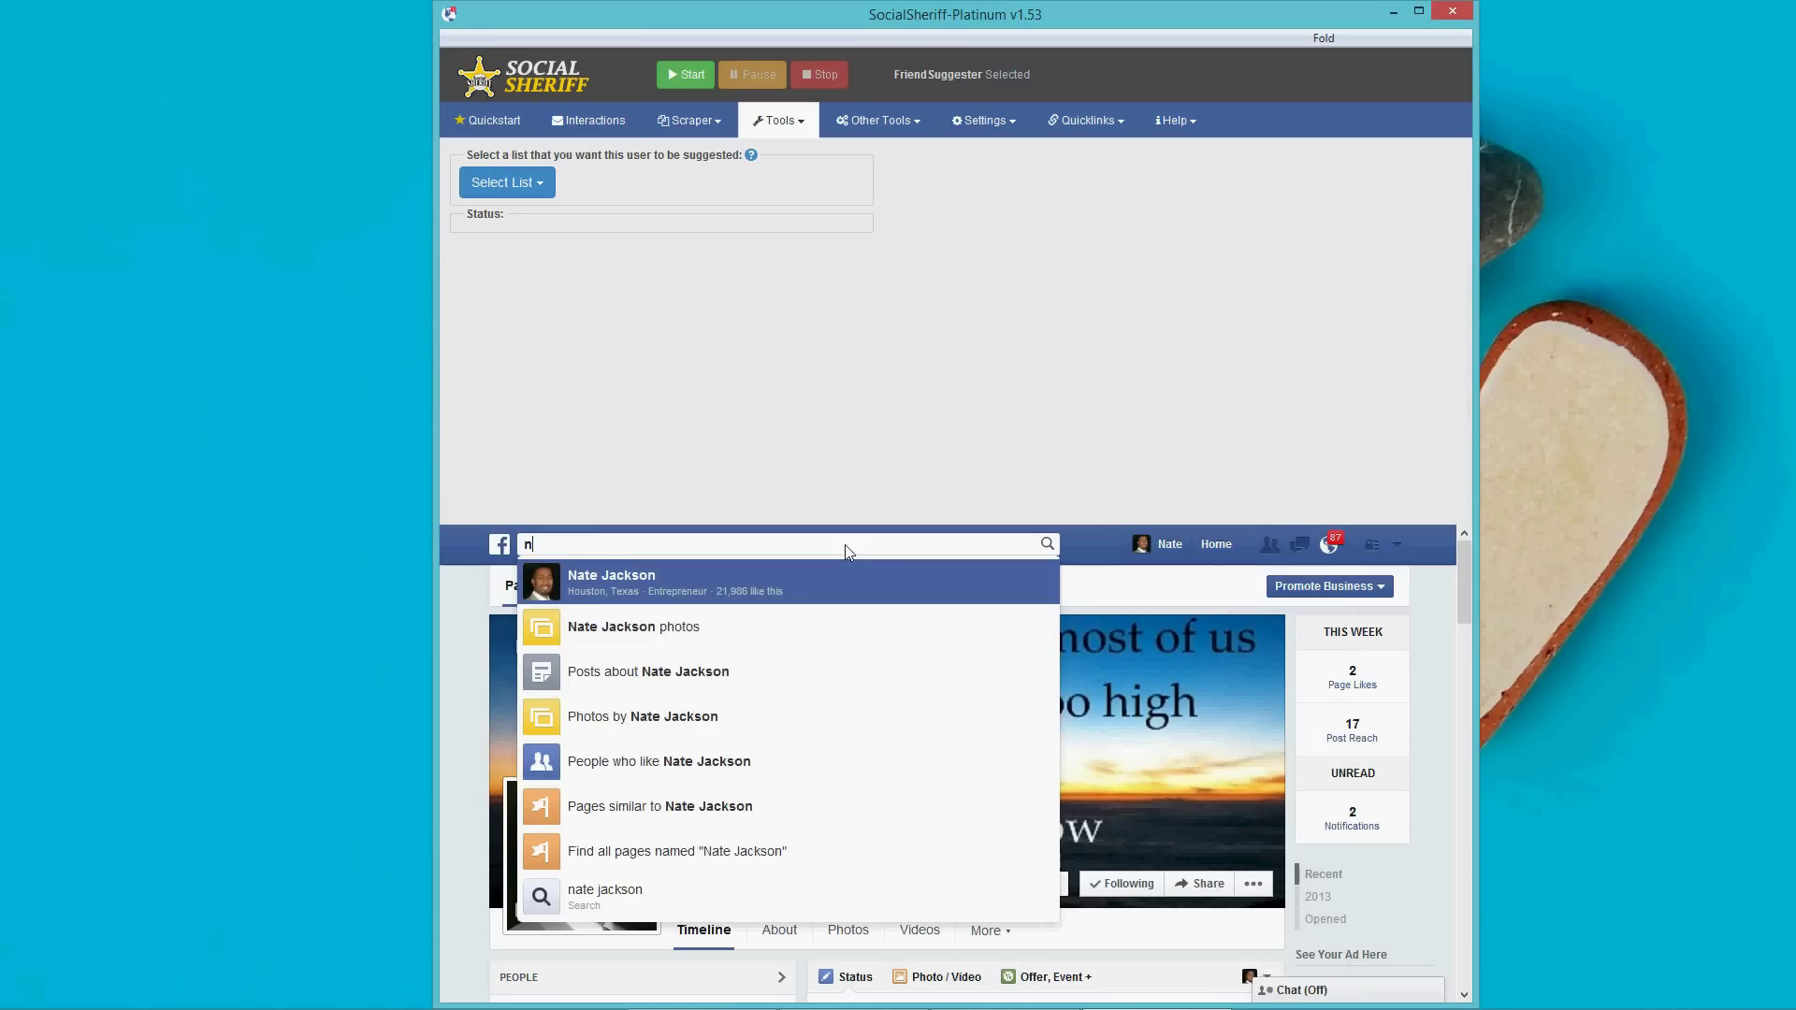
pyautogui.click(640, 642)
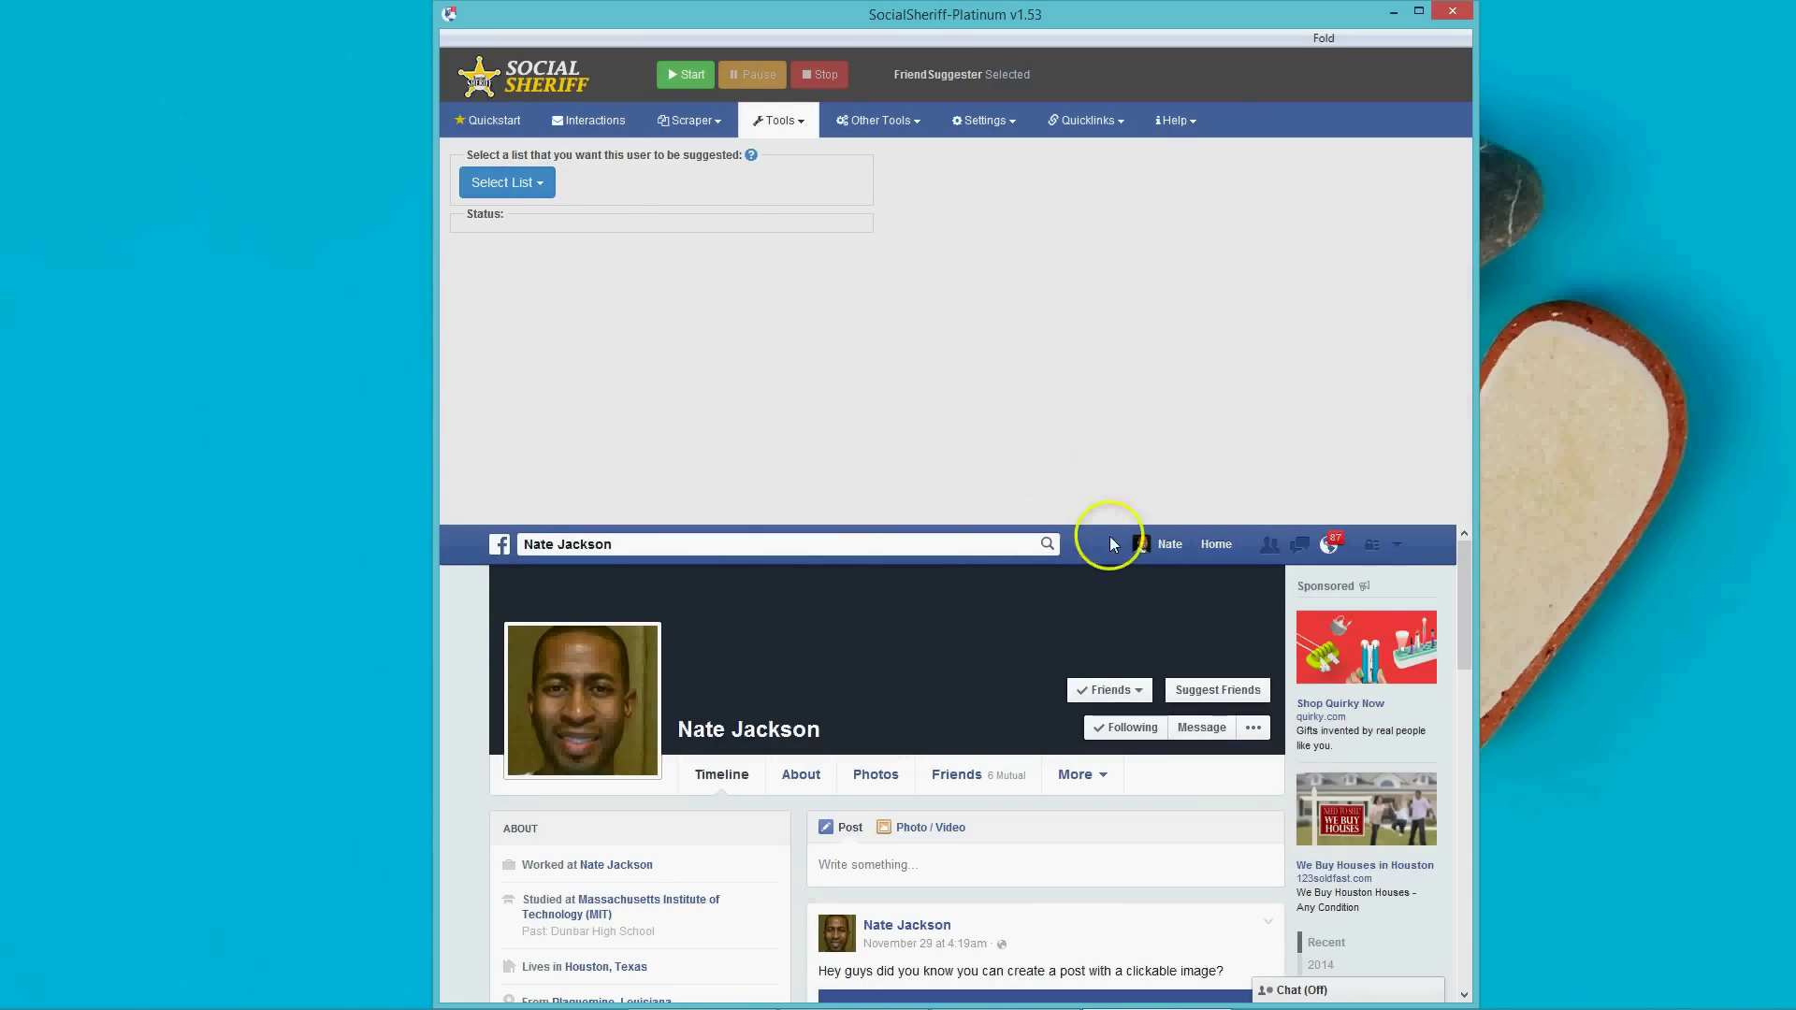
# Pick the Texas Area friends list, then cancel so no list is set.
pyautogui.click(522, 184)
pyautogui.click(985, 522)
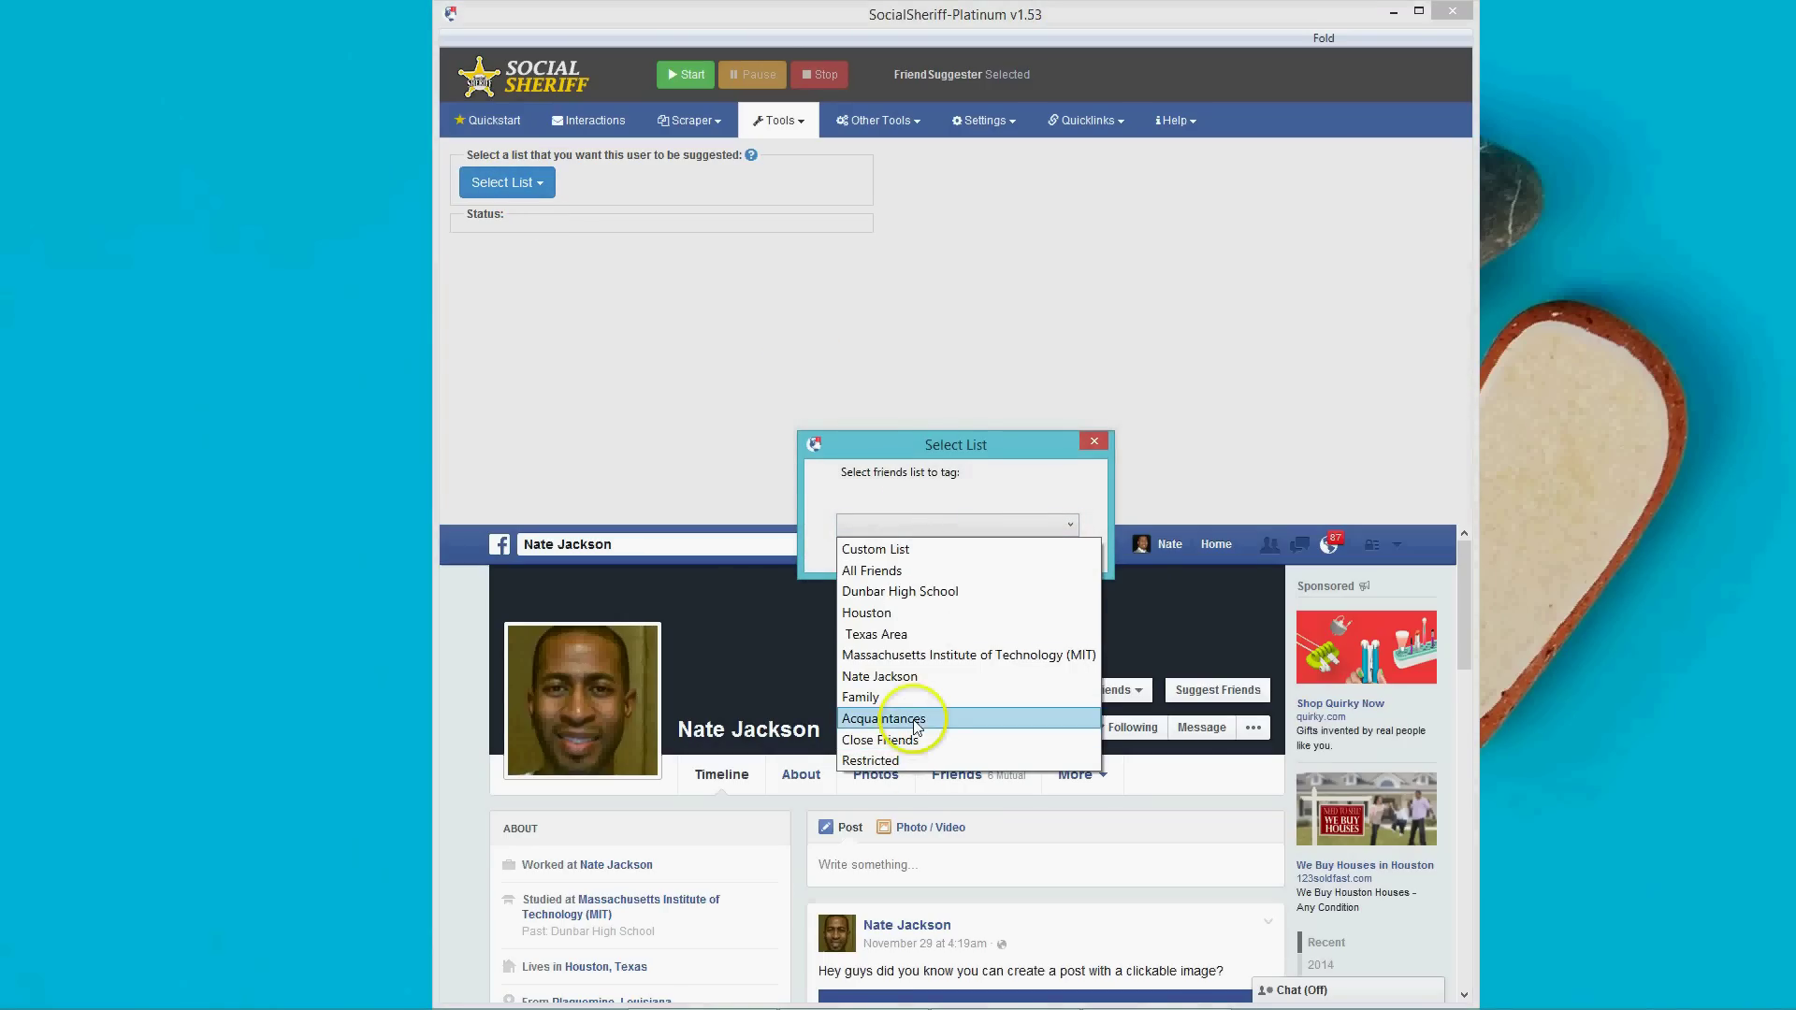
pyautogui.click(921, 634)
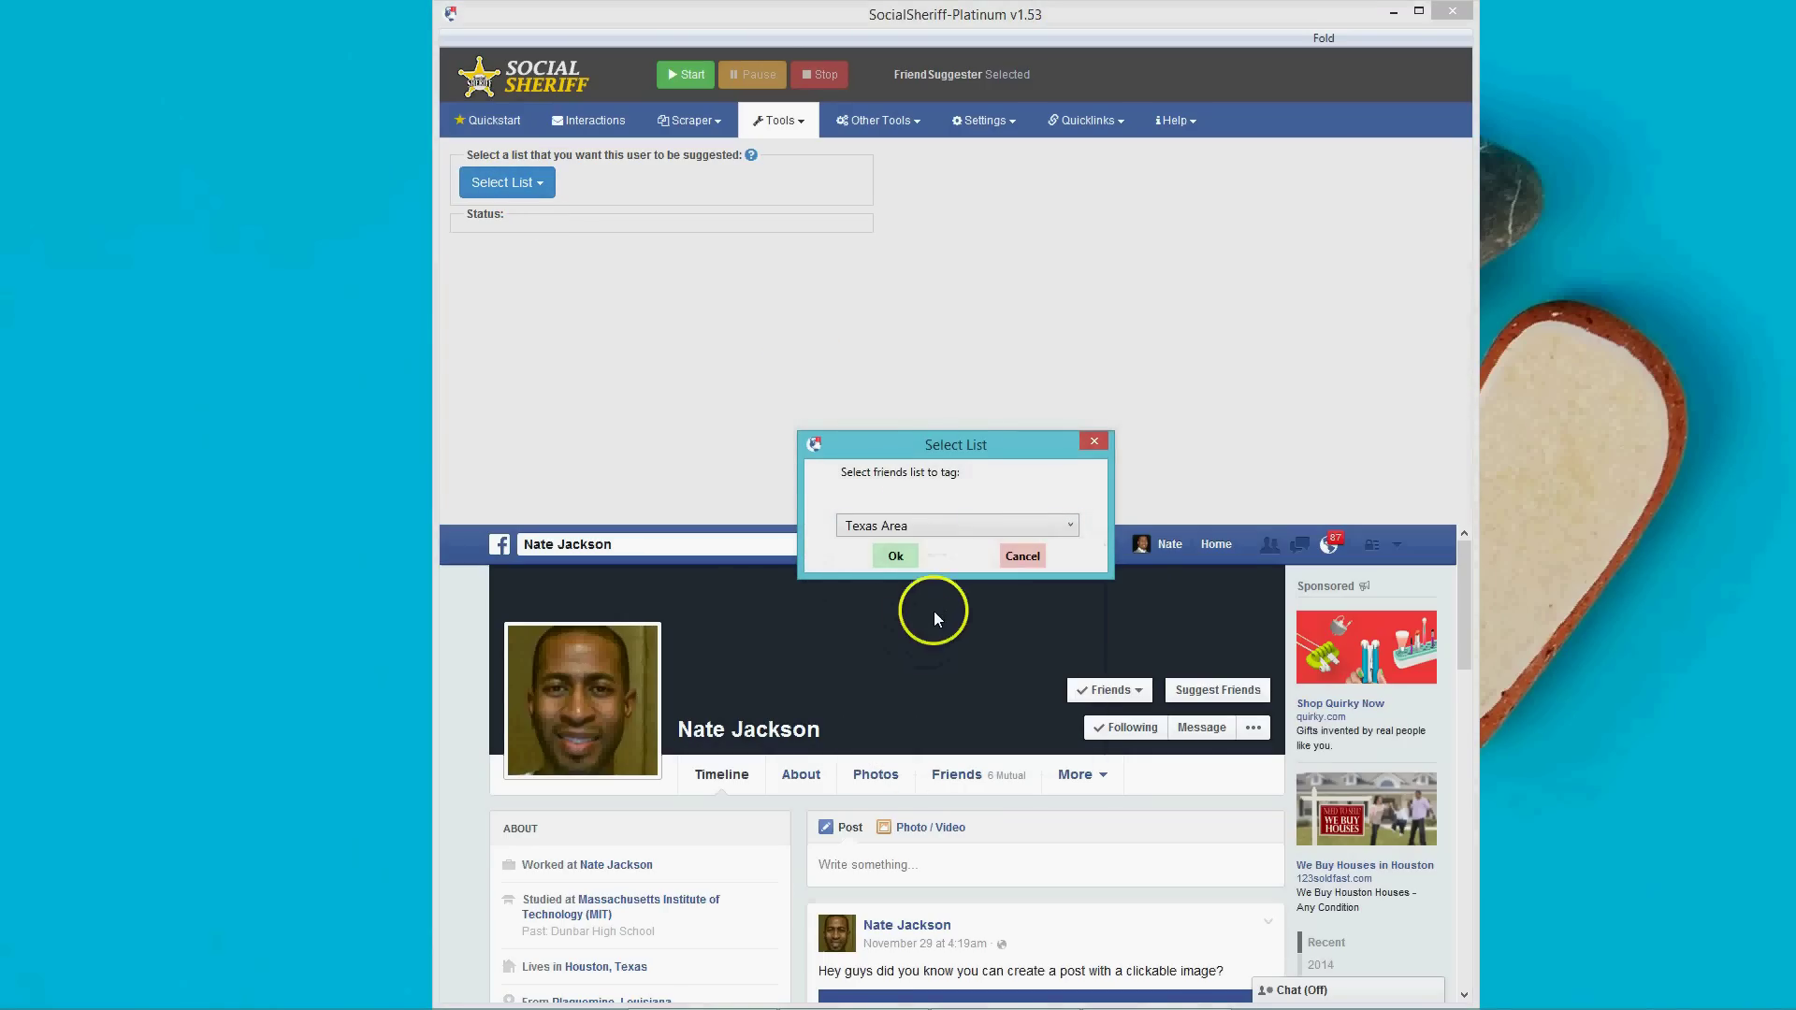
pyautogui.click(1023, 556)
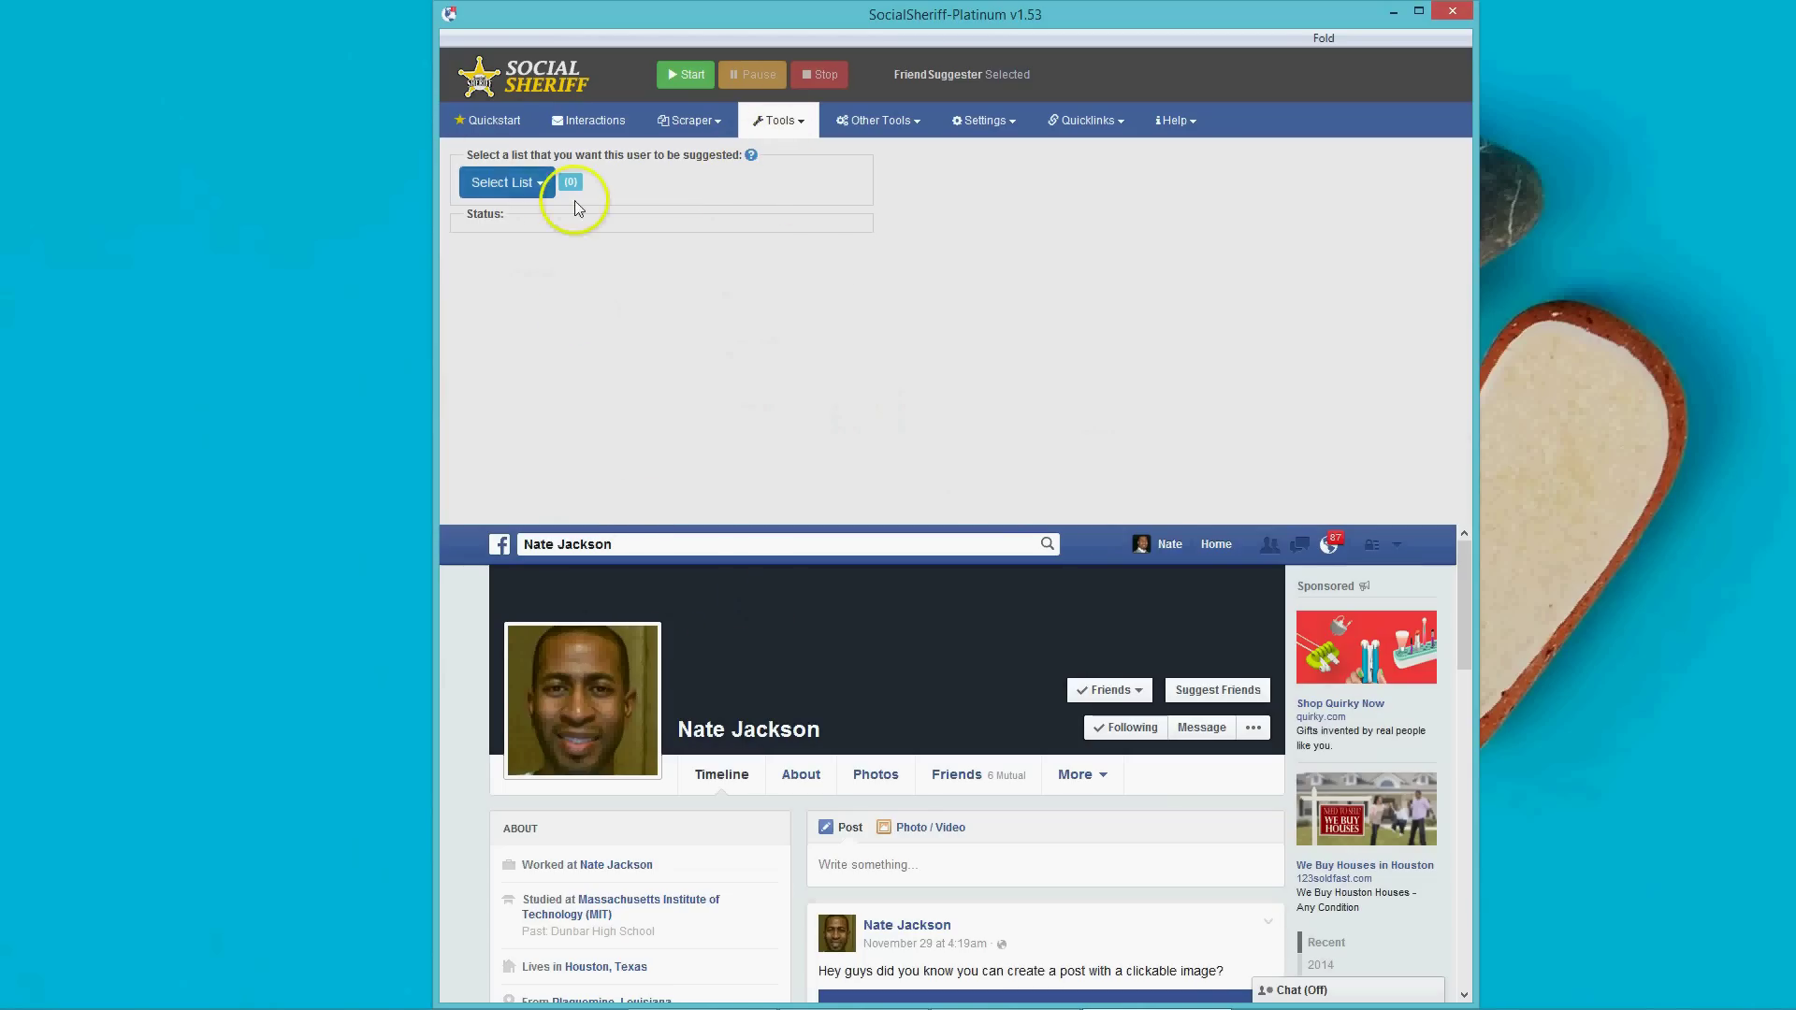
# Set Suggested Users Adder to add 1 friend total with a minimum of 0 mutual friends.
pyautogui.click(801, 124)
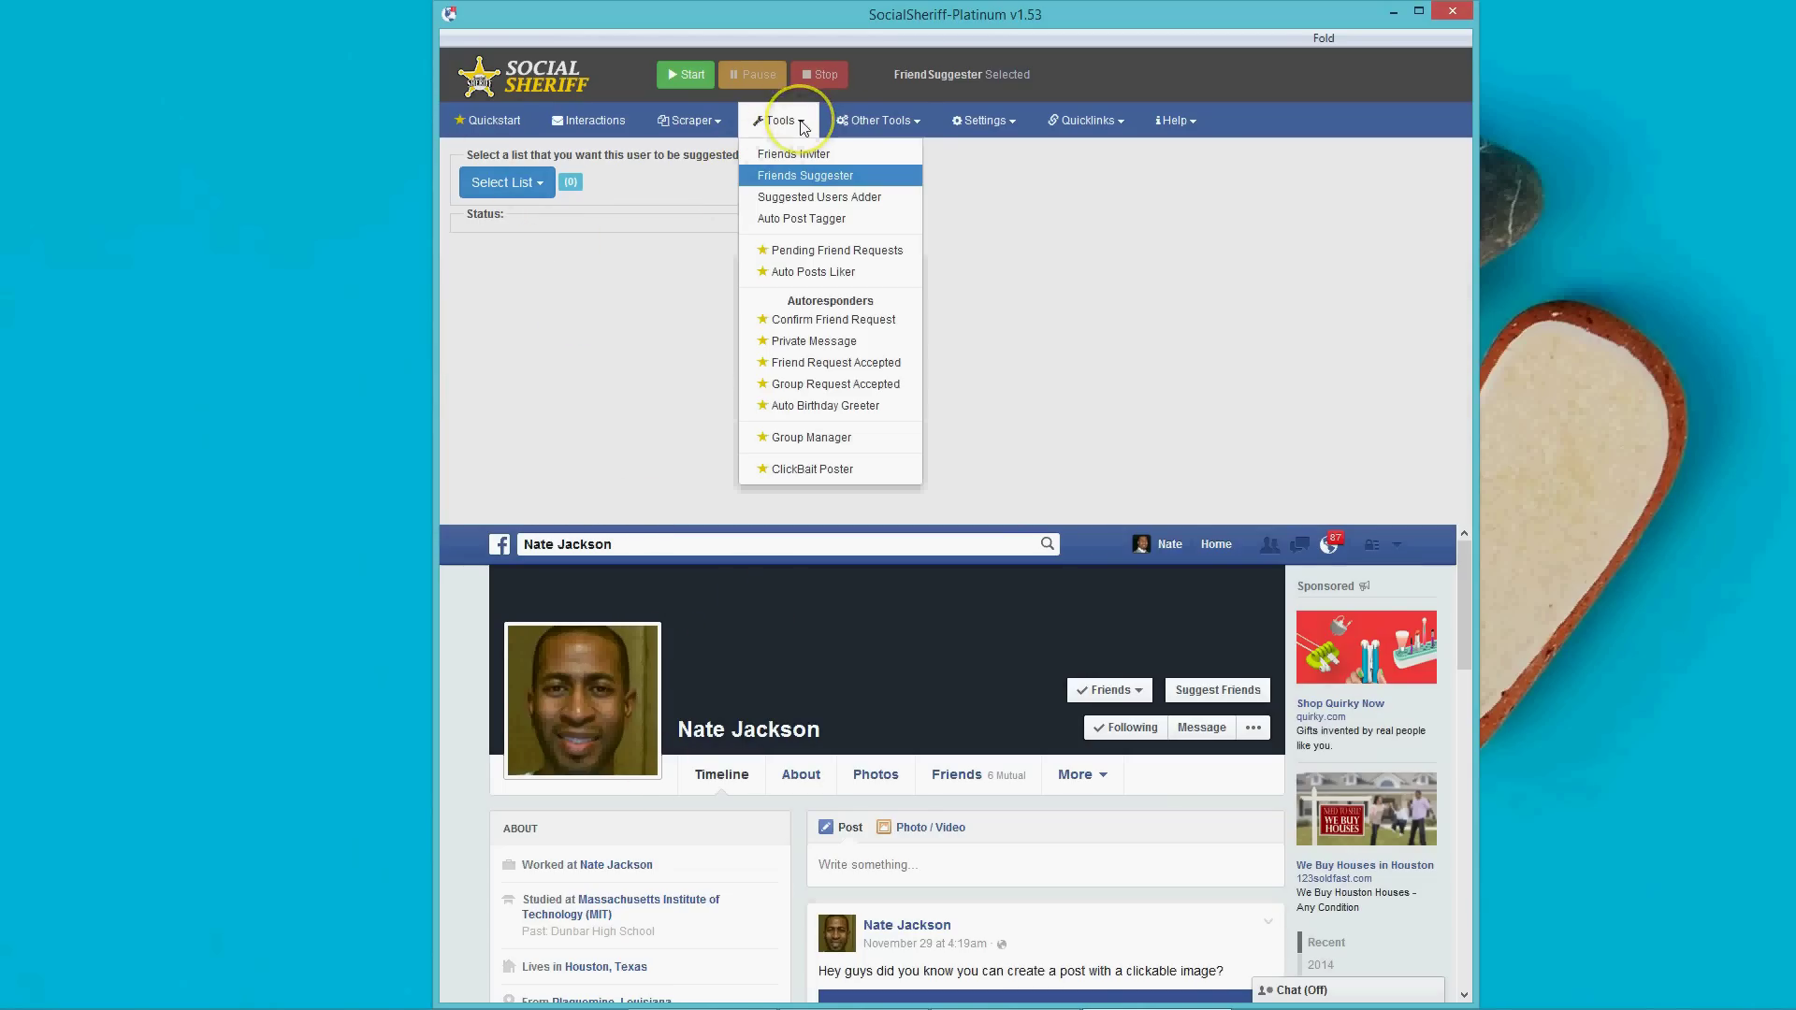
pyautogui.click(802, 197)
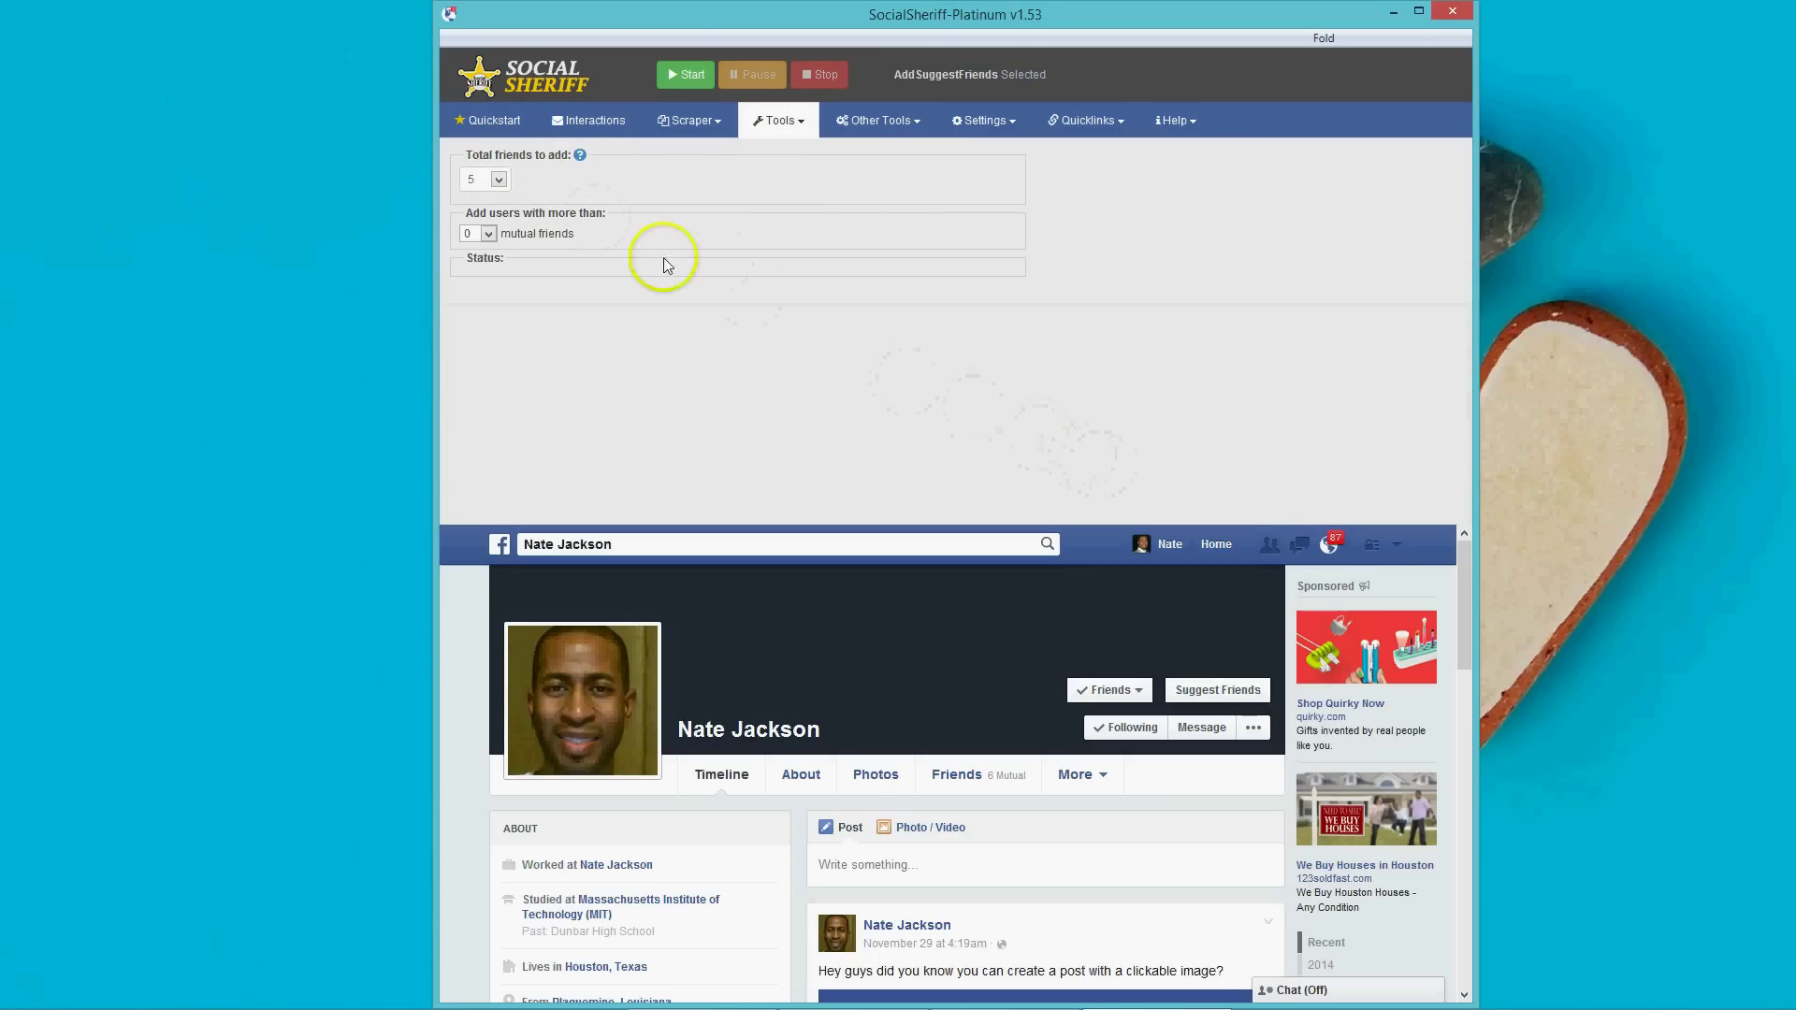
pyautogui.click(500, 183)
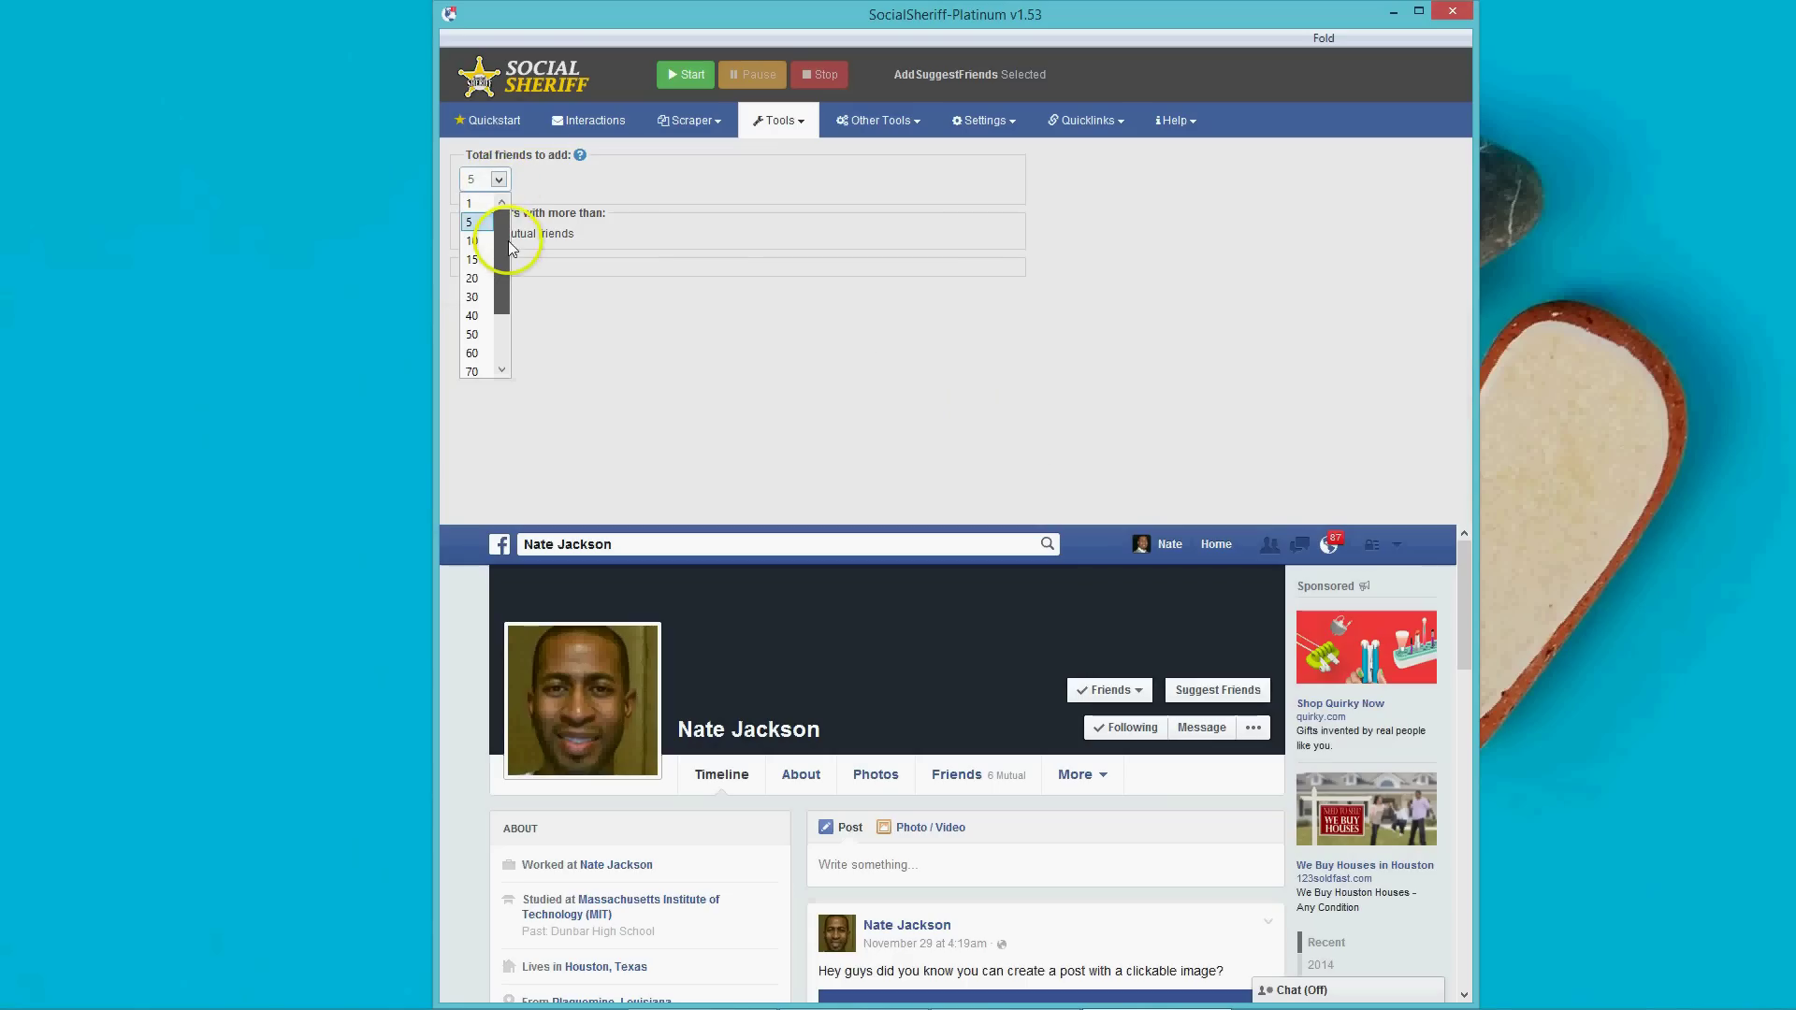
pyautogui.click(472, 203)
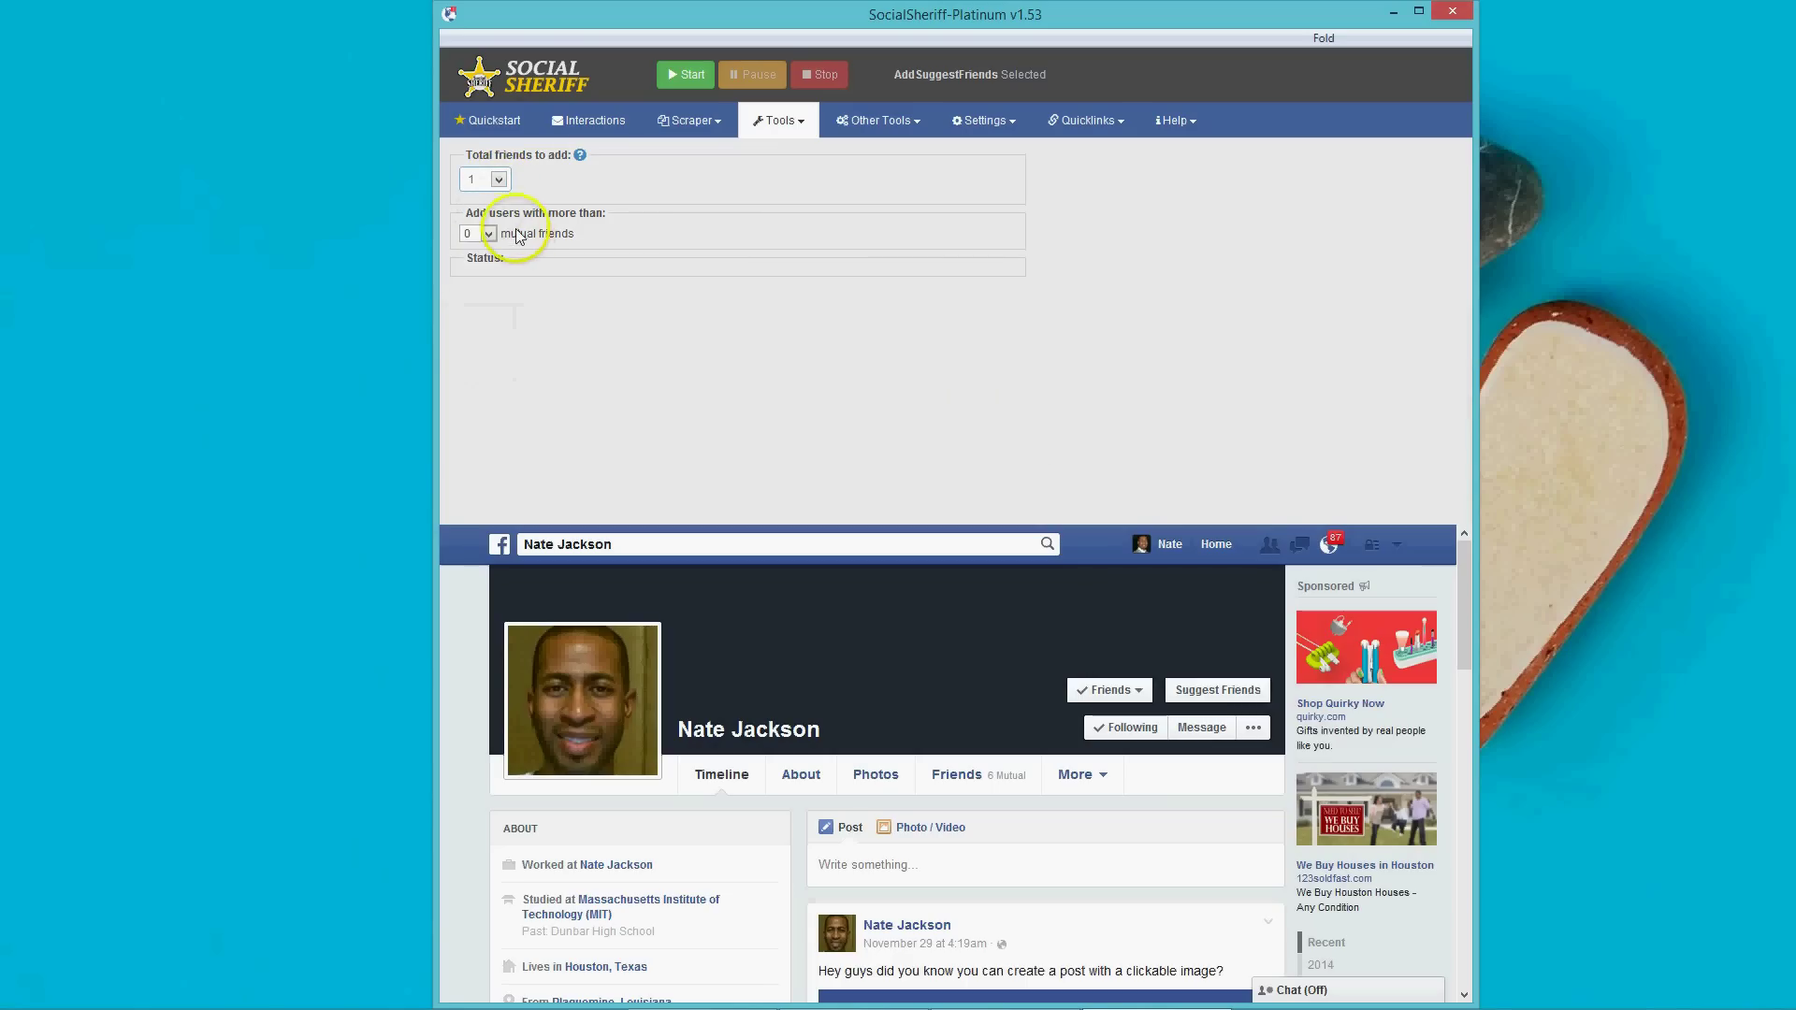
pyautogui.click(488, 233)
pyautogui.moveTo(490, 267); pyautogui.dragTo(489, 228)
pyautogui.click(488, 233)
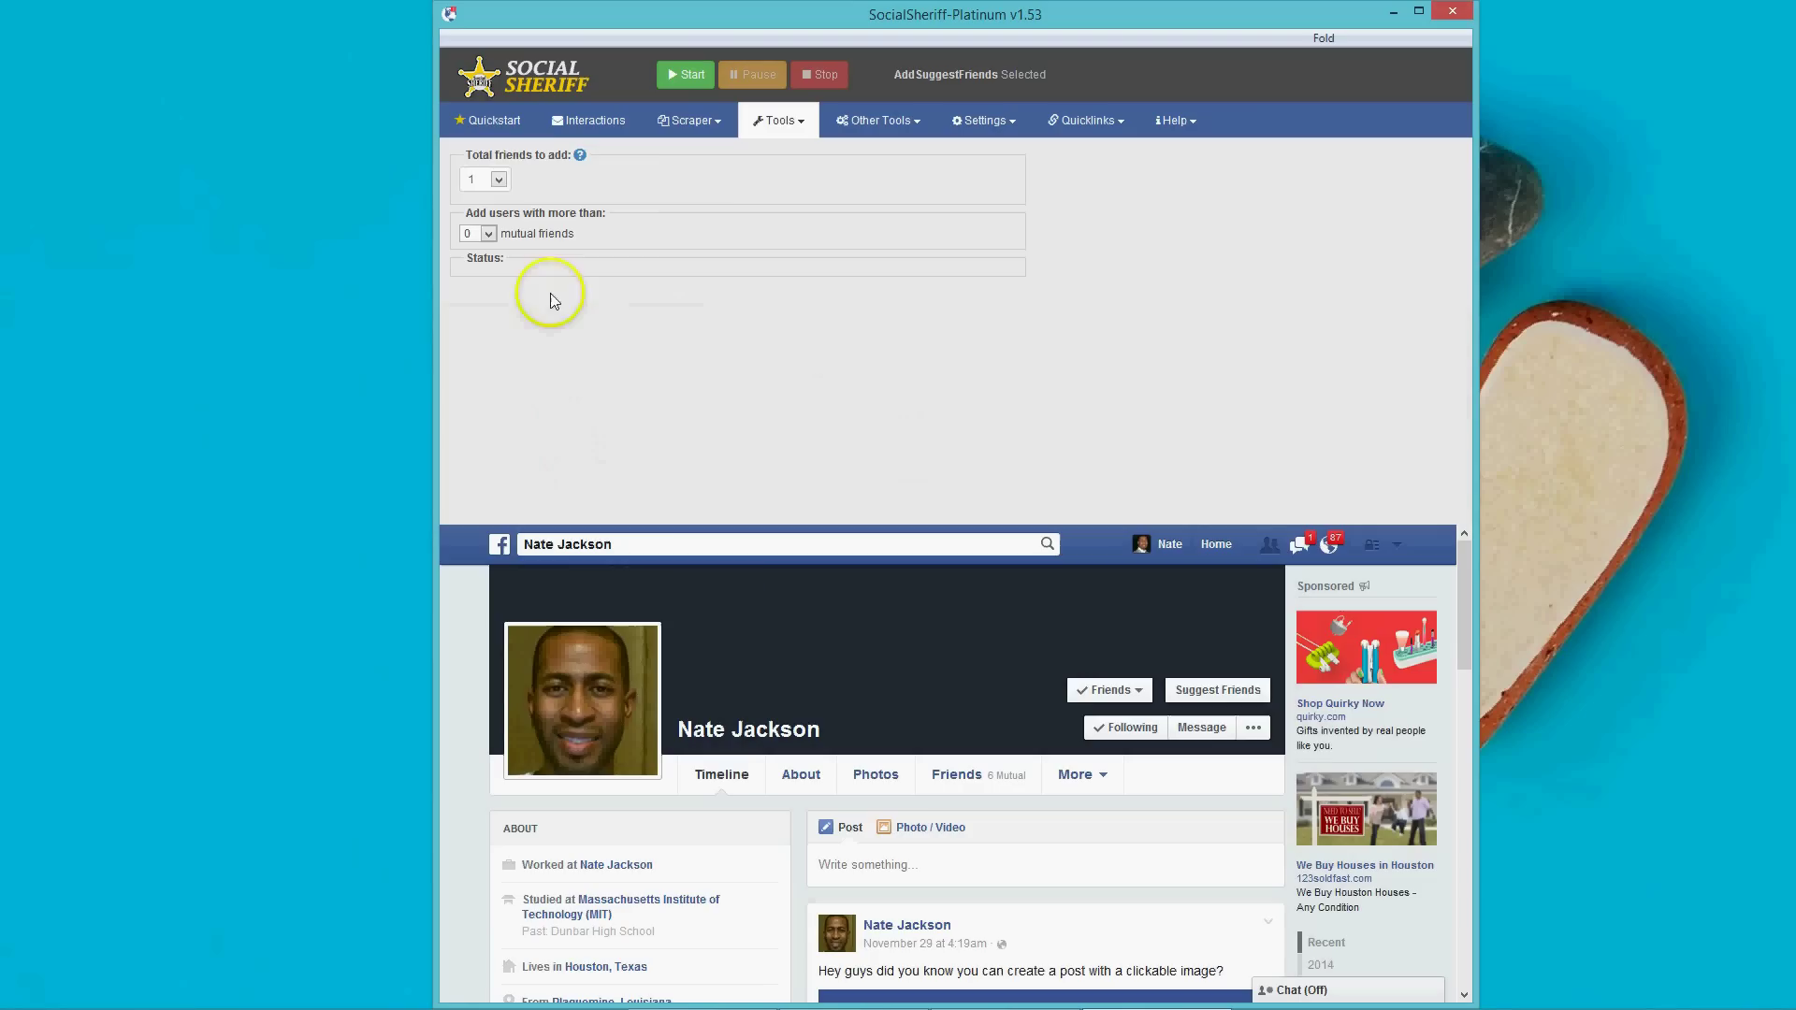
pyautogui.click(782, 124)
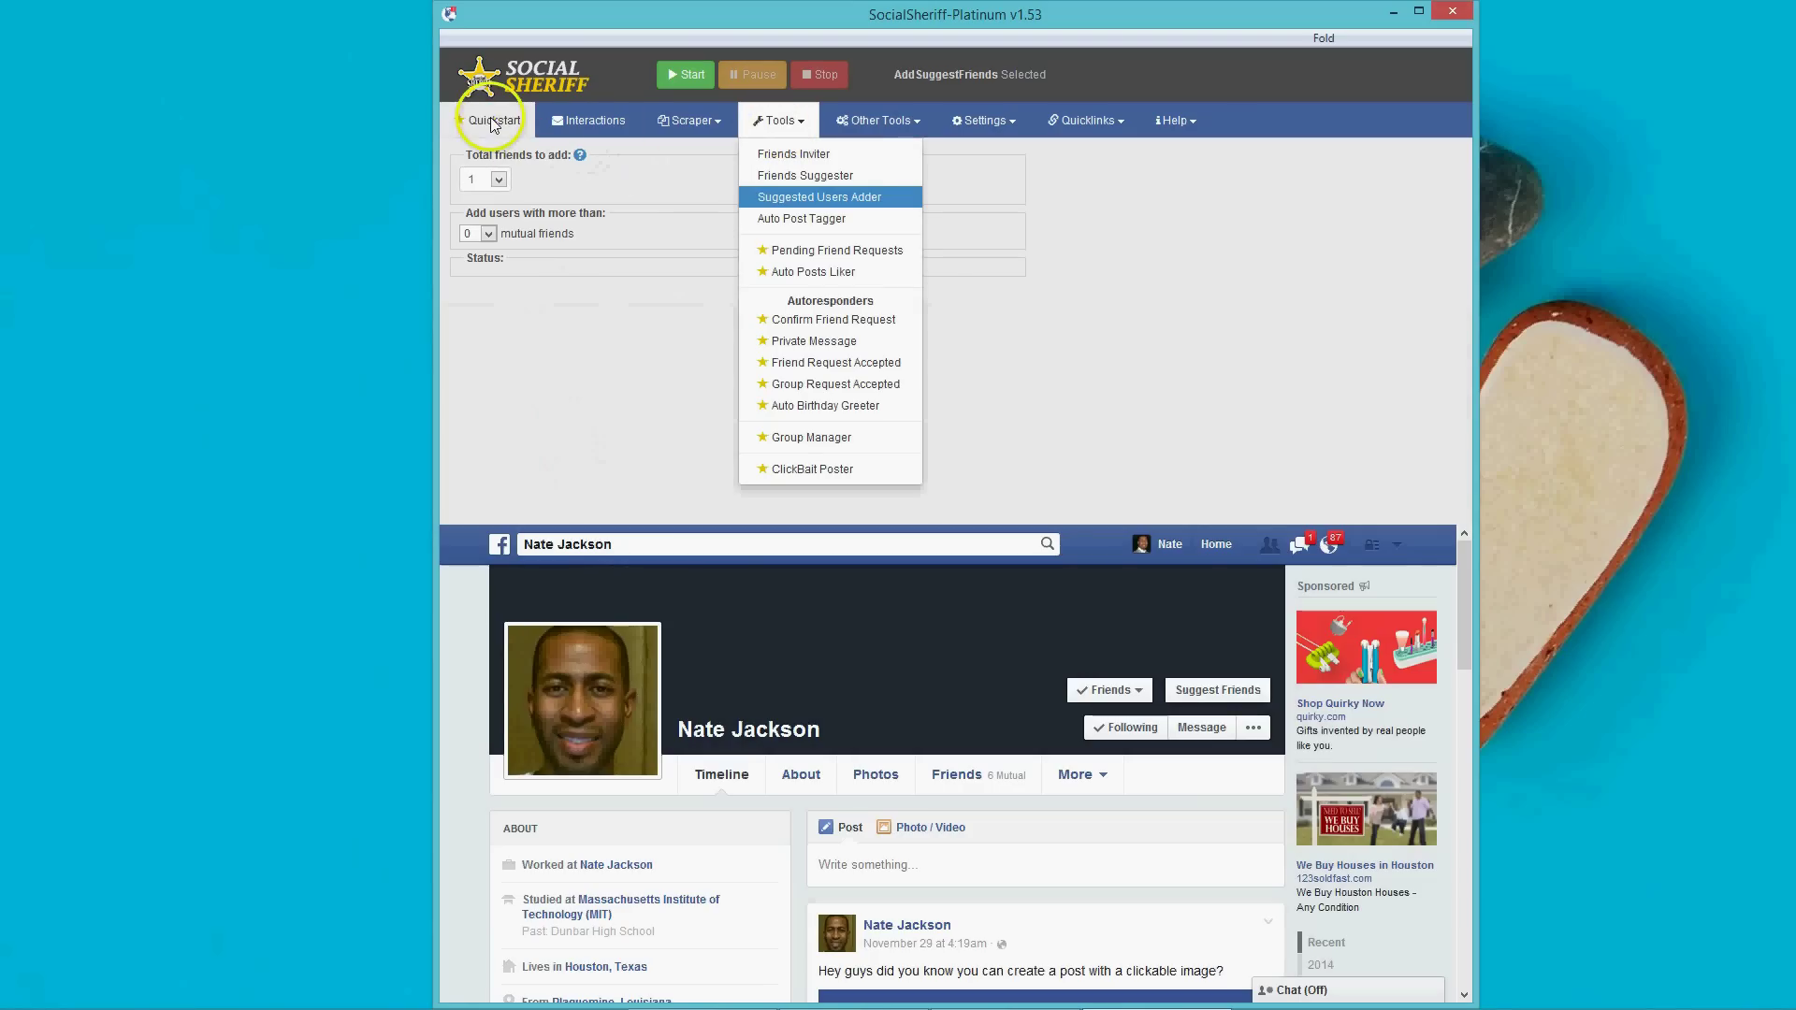
# In Auto Post Tagger, open the clickable-image post from the profile timeline and import its URL.
pyautogui.click(805, 218)
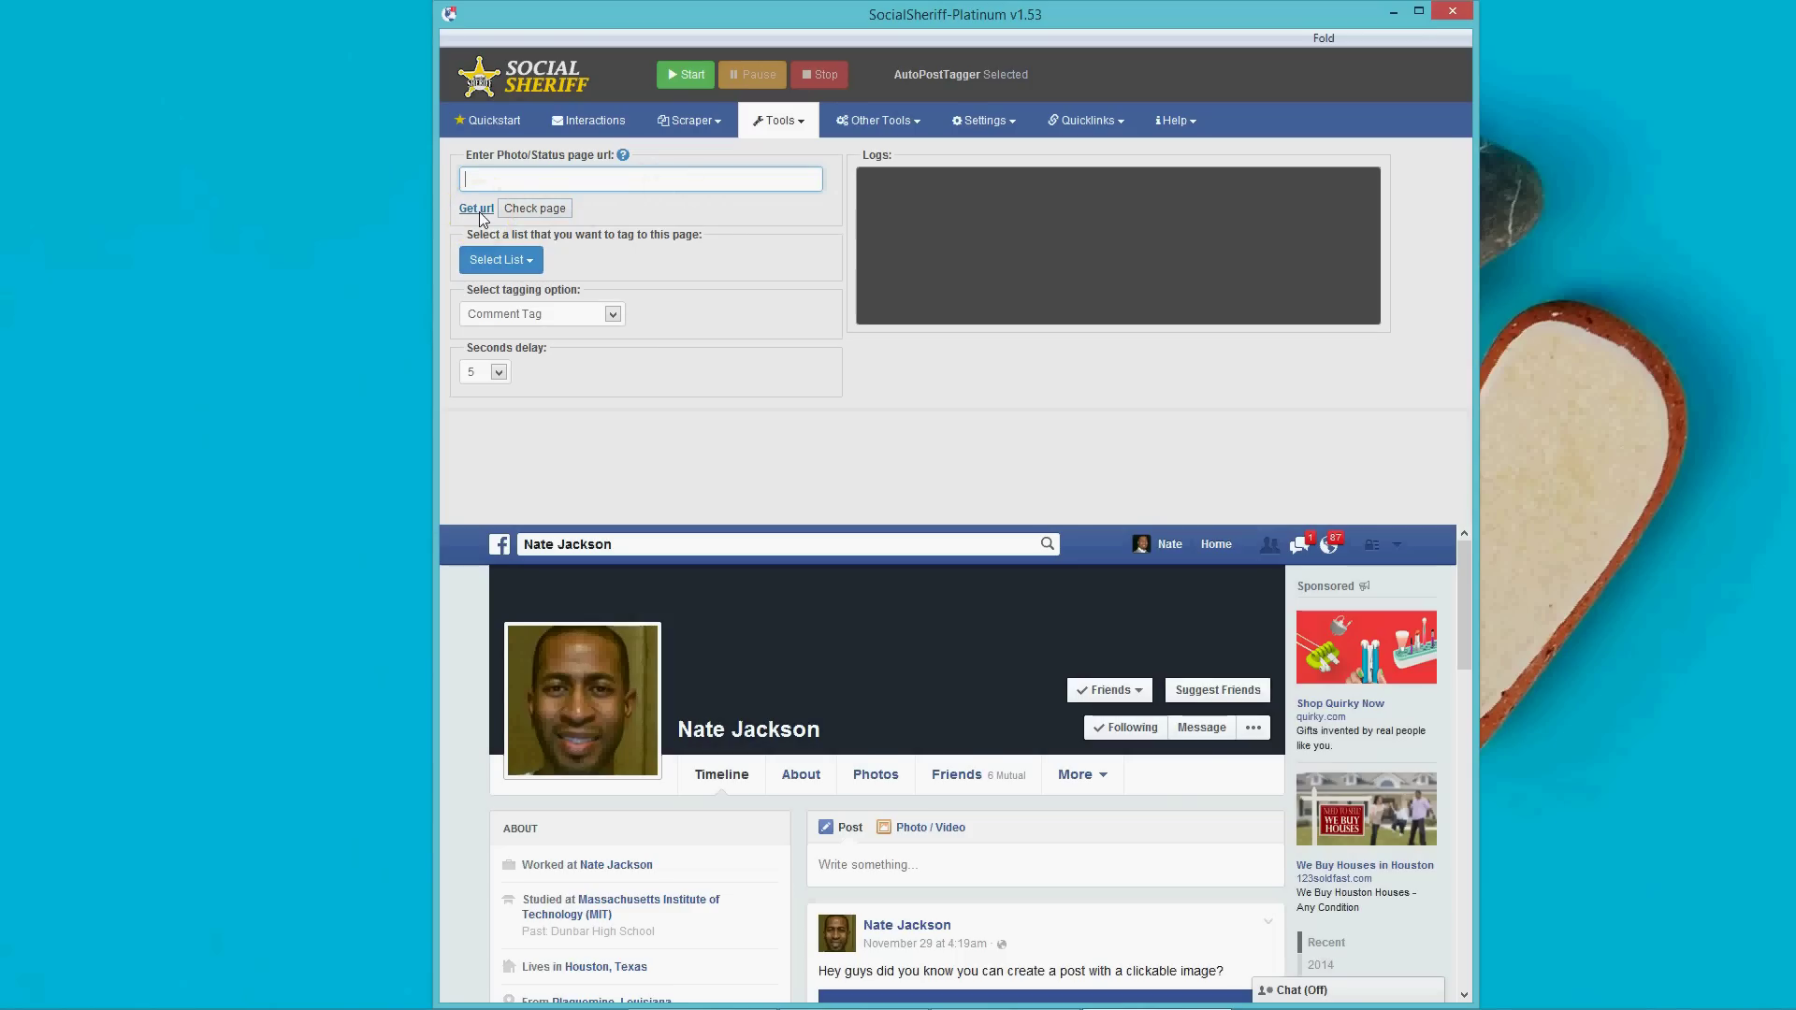
pyautogui.scroll(-5, 1033, 805)
pyautogui.scroll(2, 1011, 805)
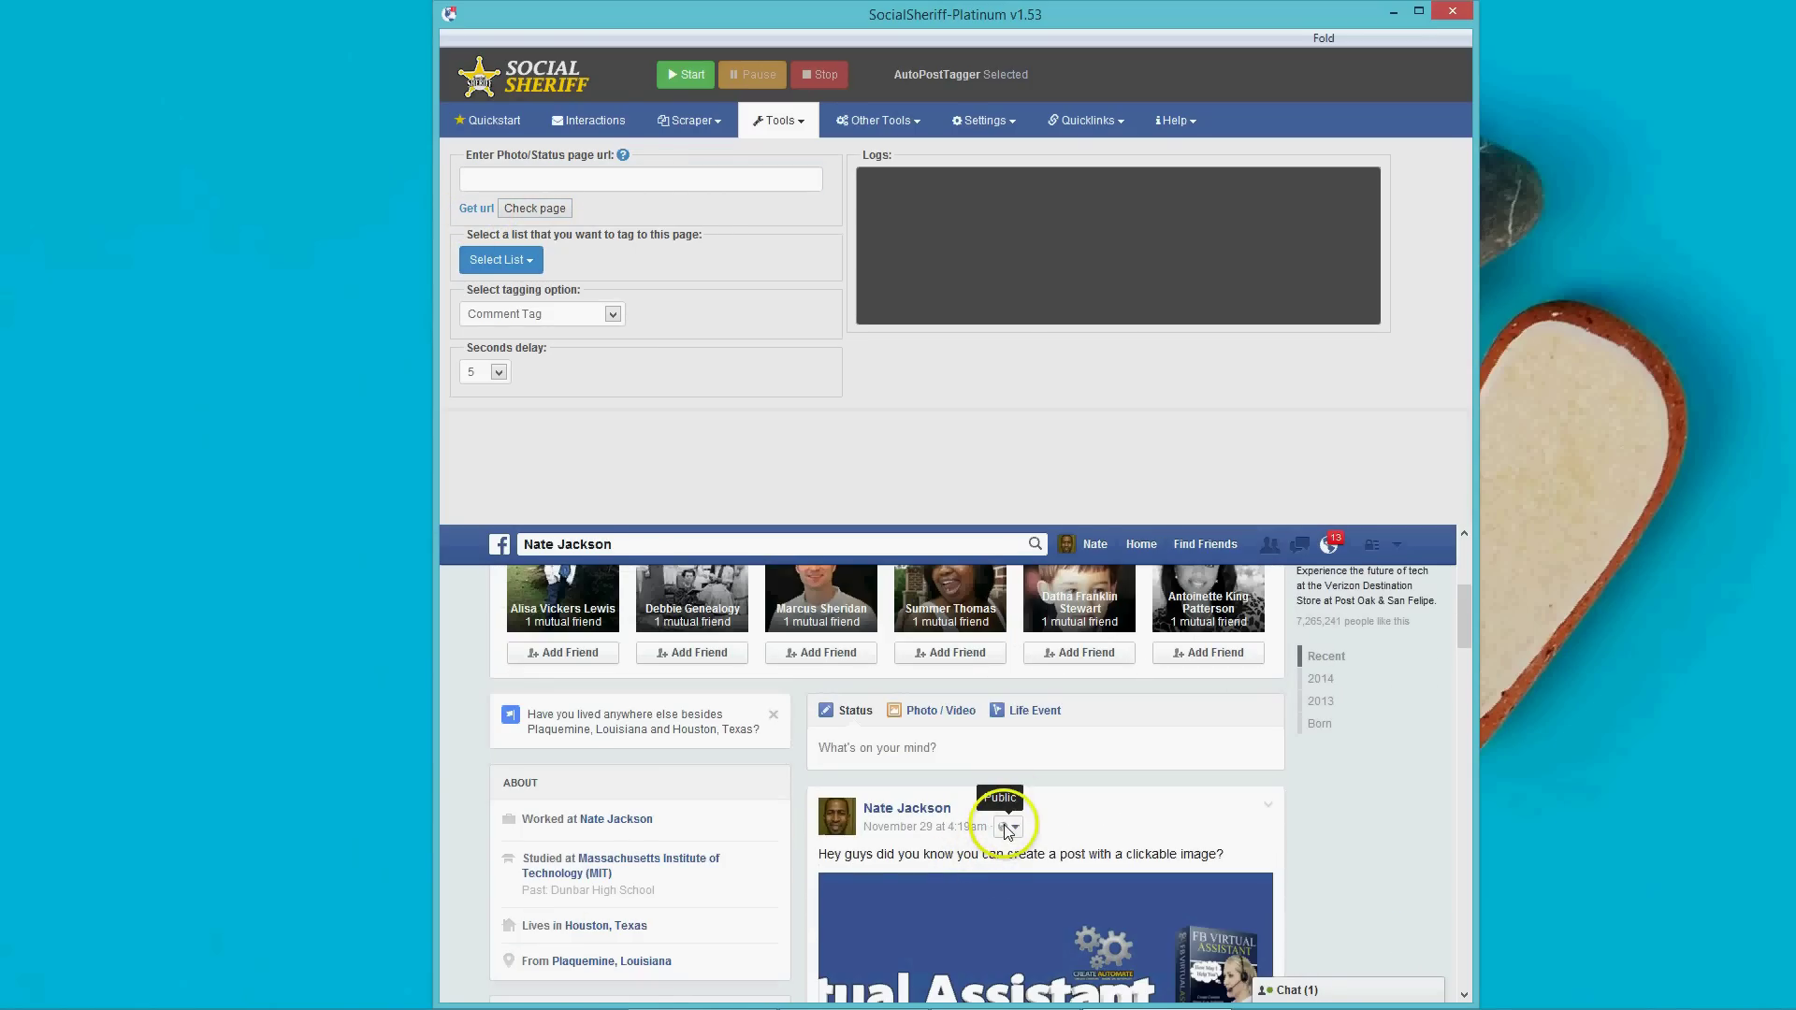
pyautogui.click(936, 827)
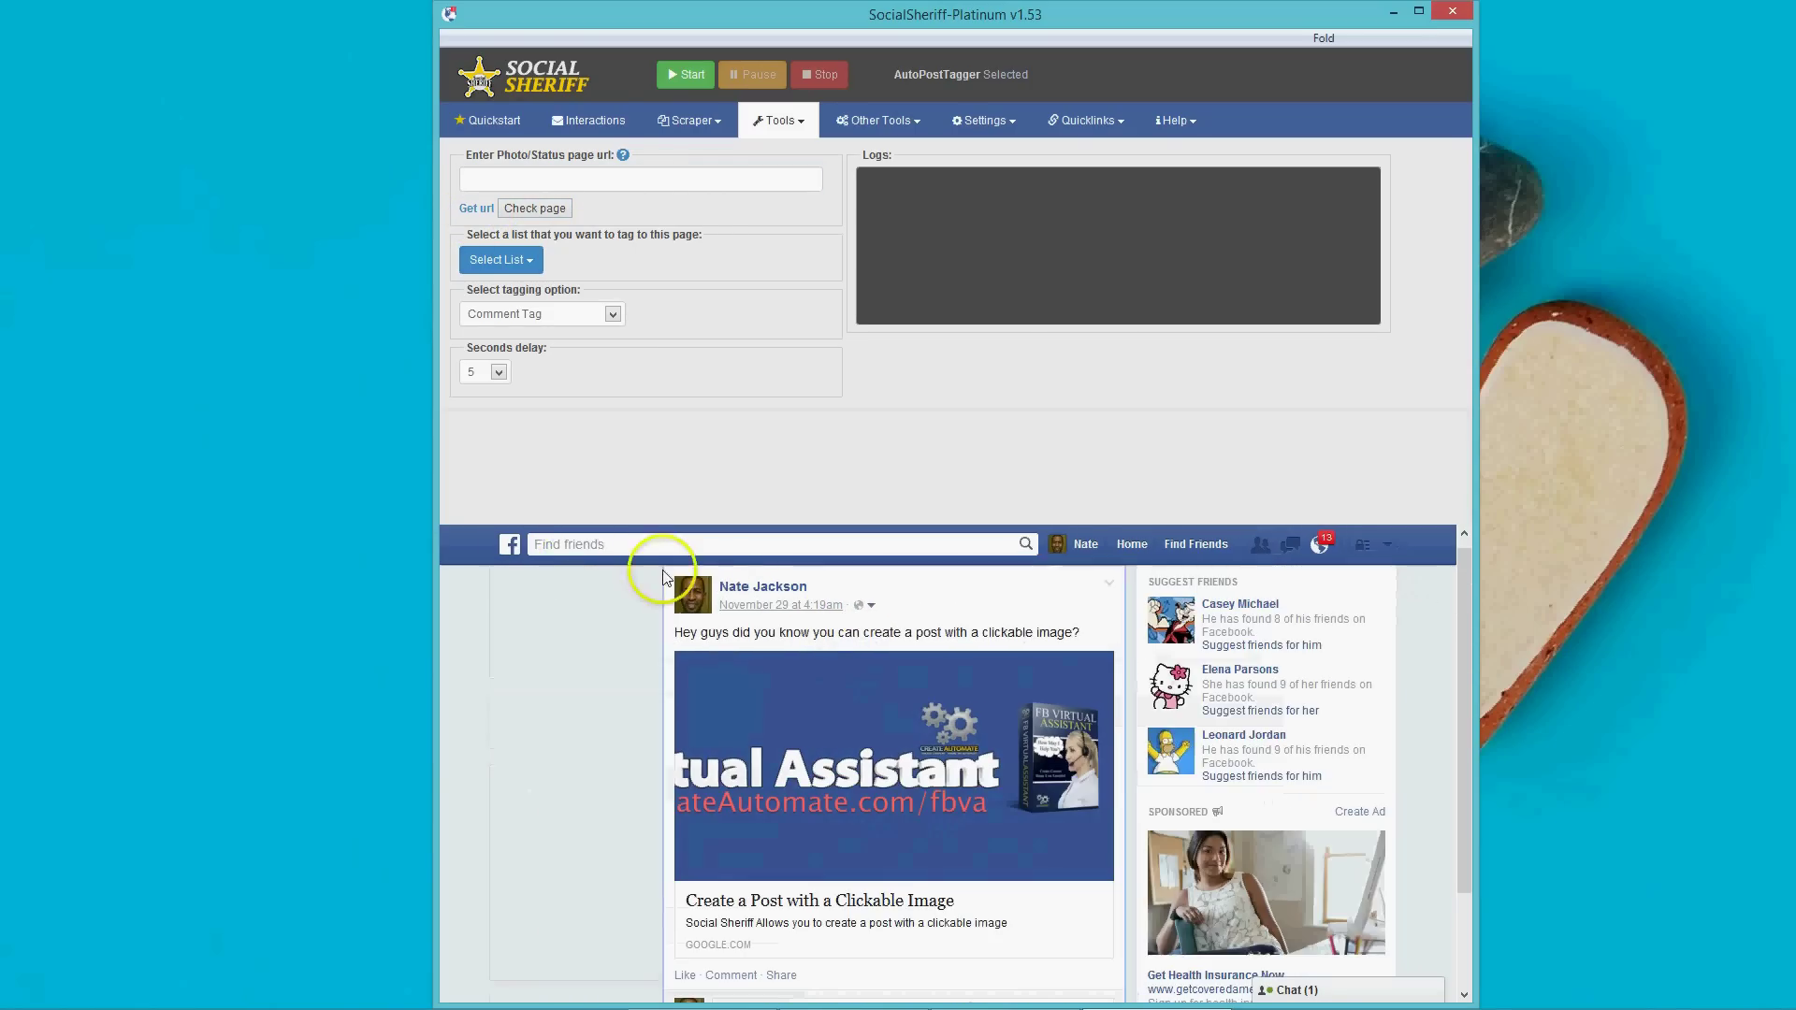
pyautogui.click(513, 548)
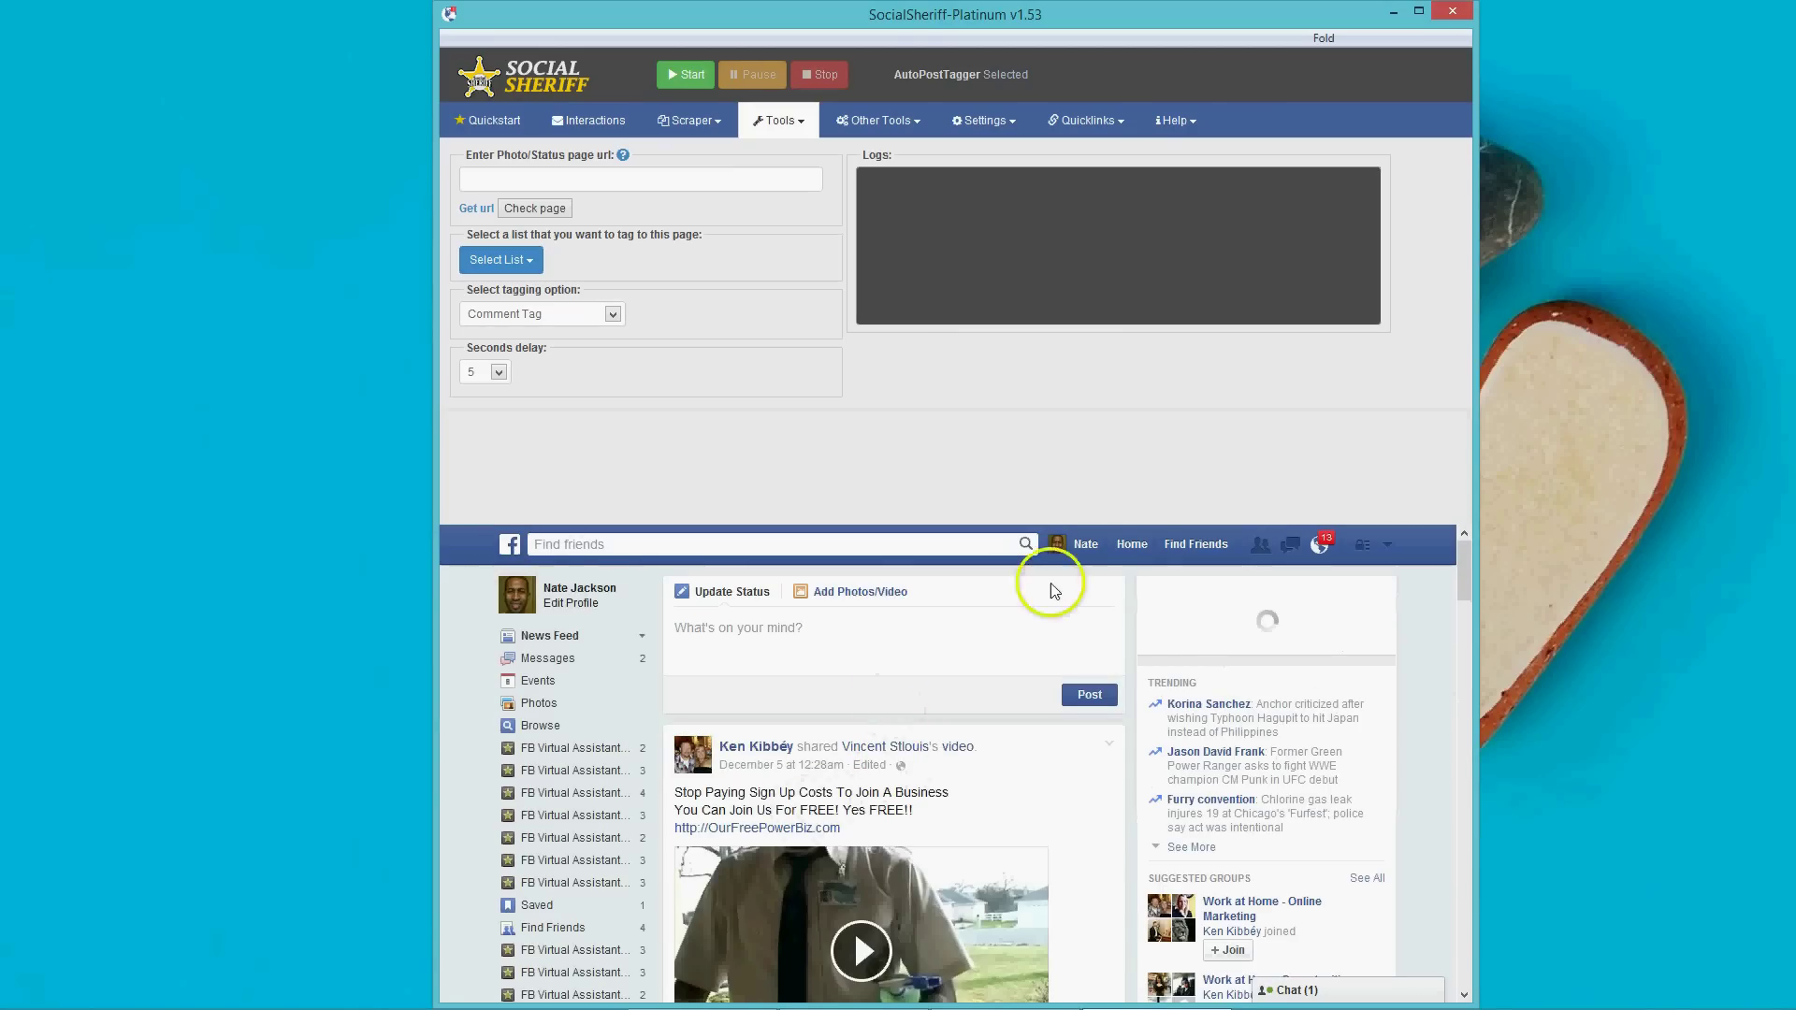
pyautogui.click(1083, 543)
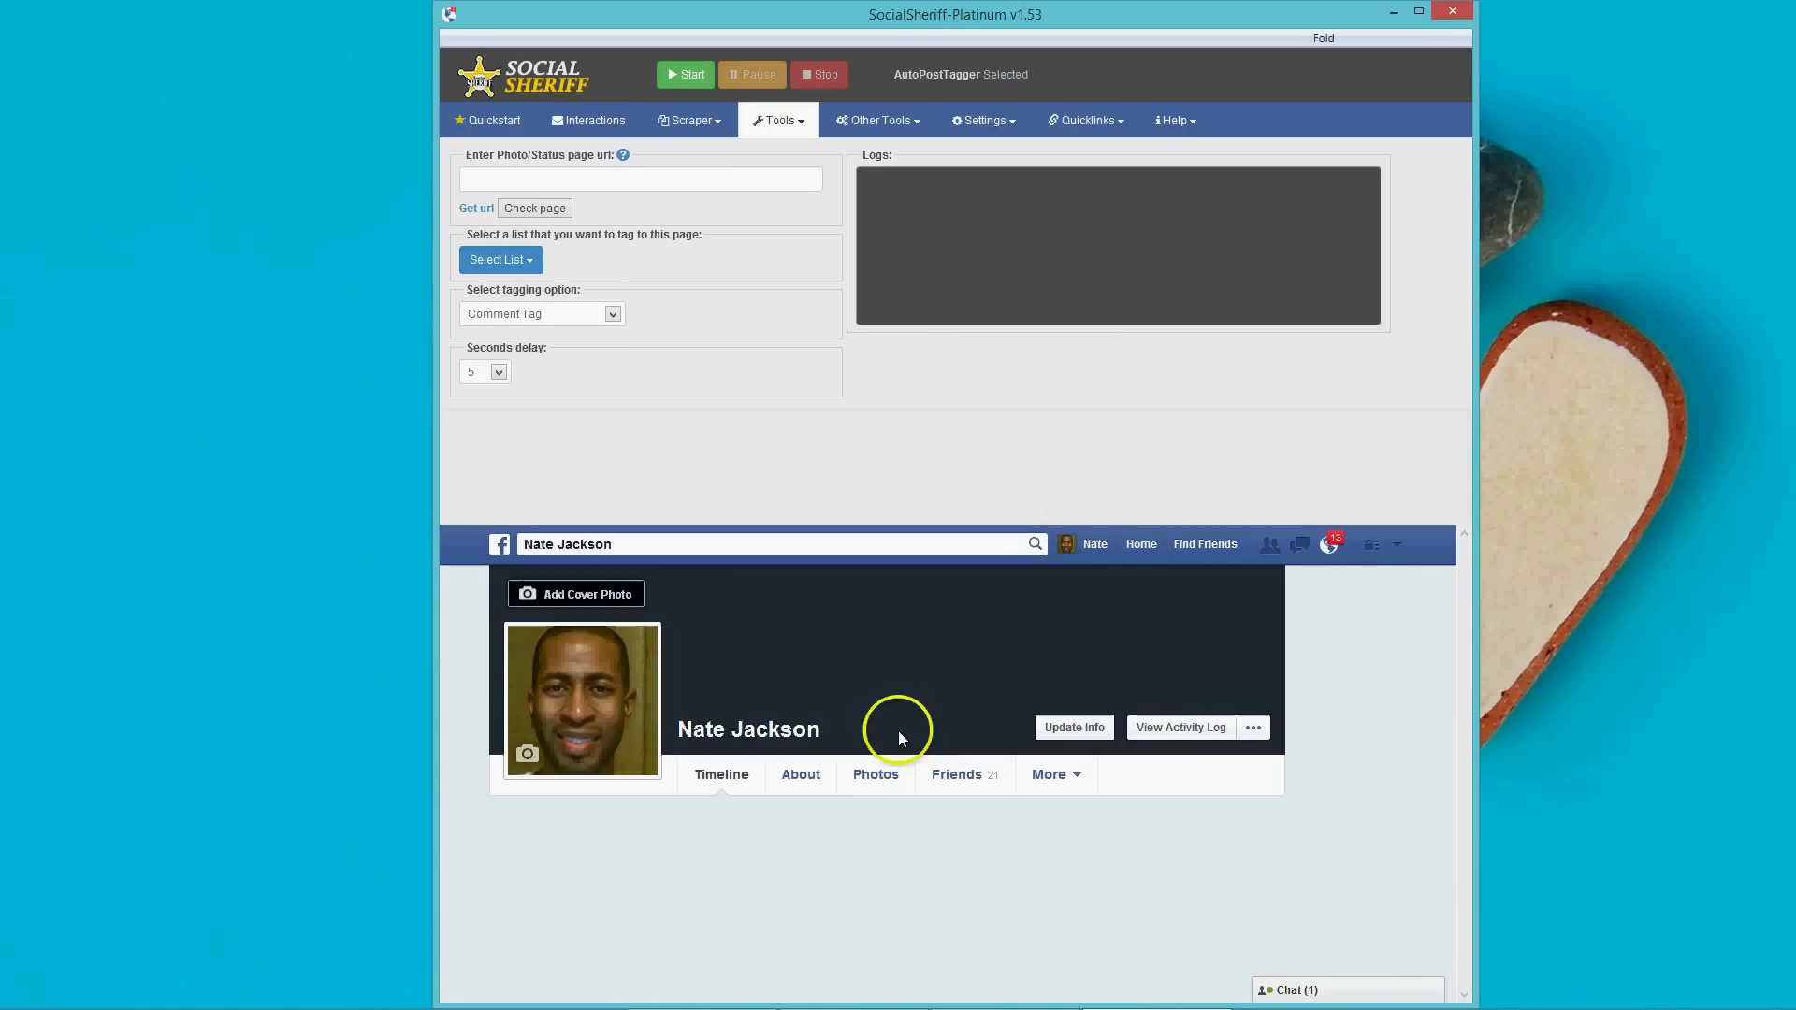
pyautogui.scroll(-5, 870, 795)
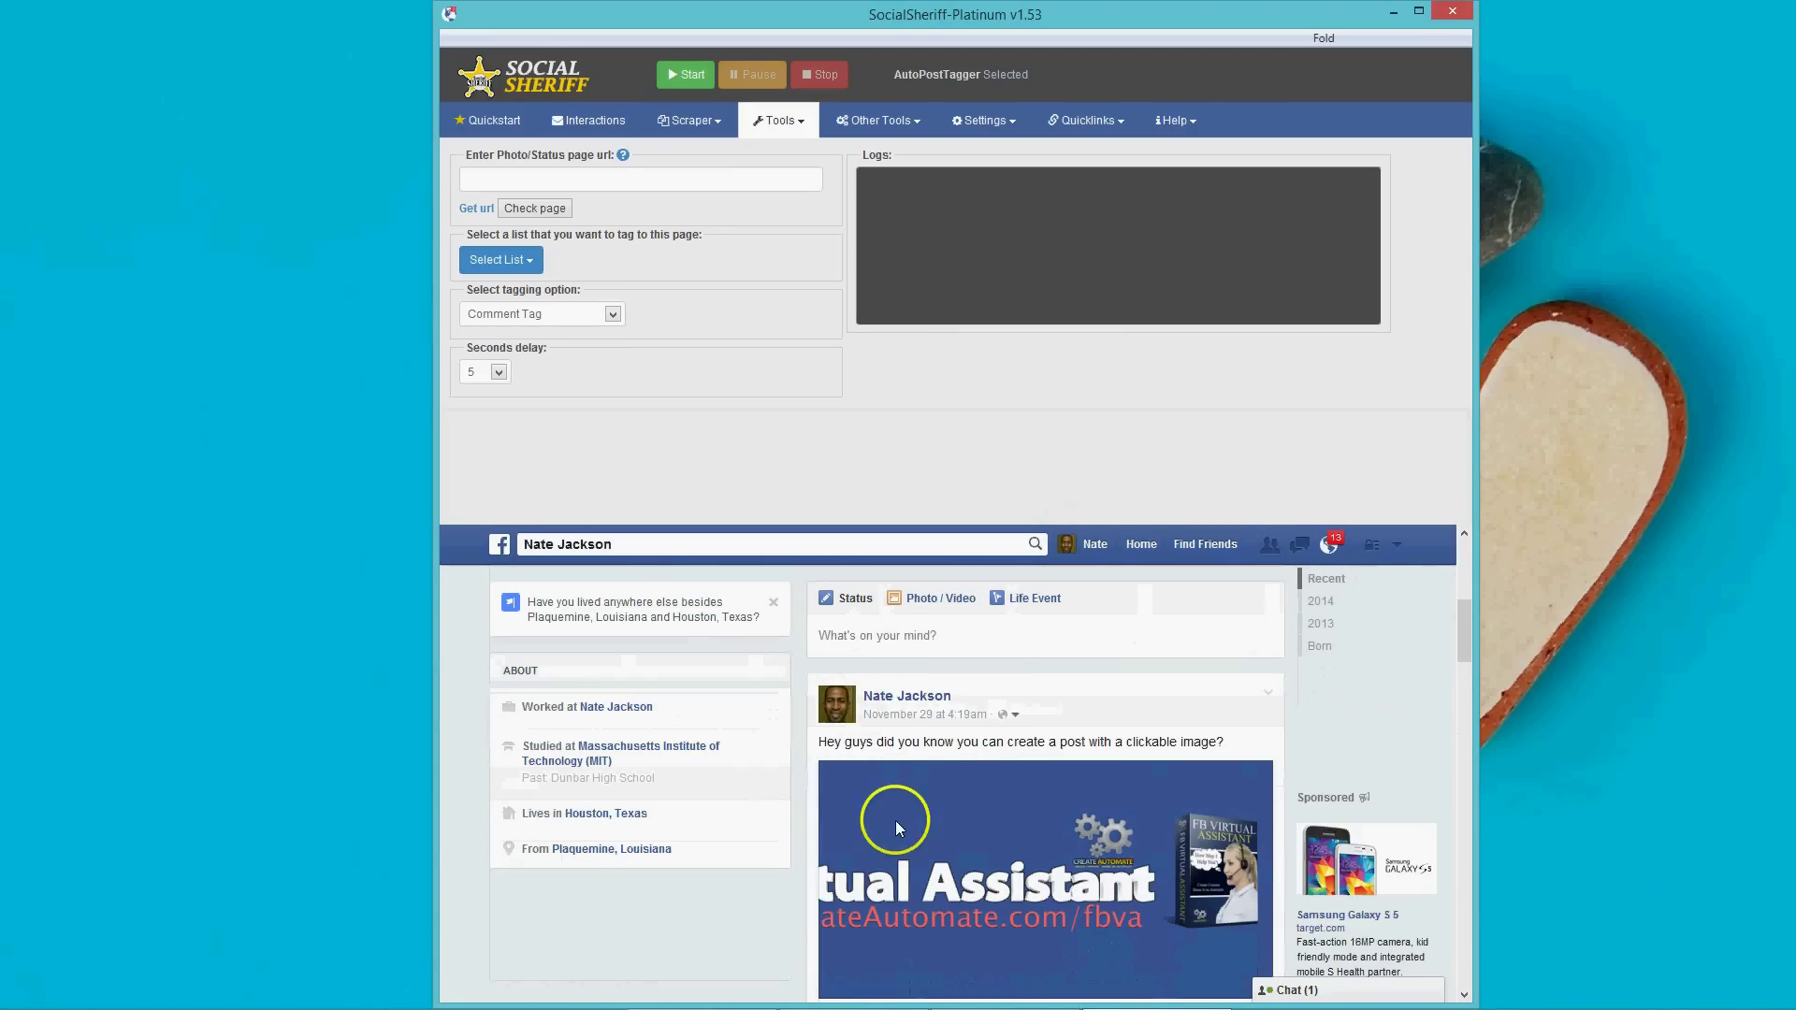
pyautogui.click(904, 715)
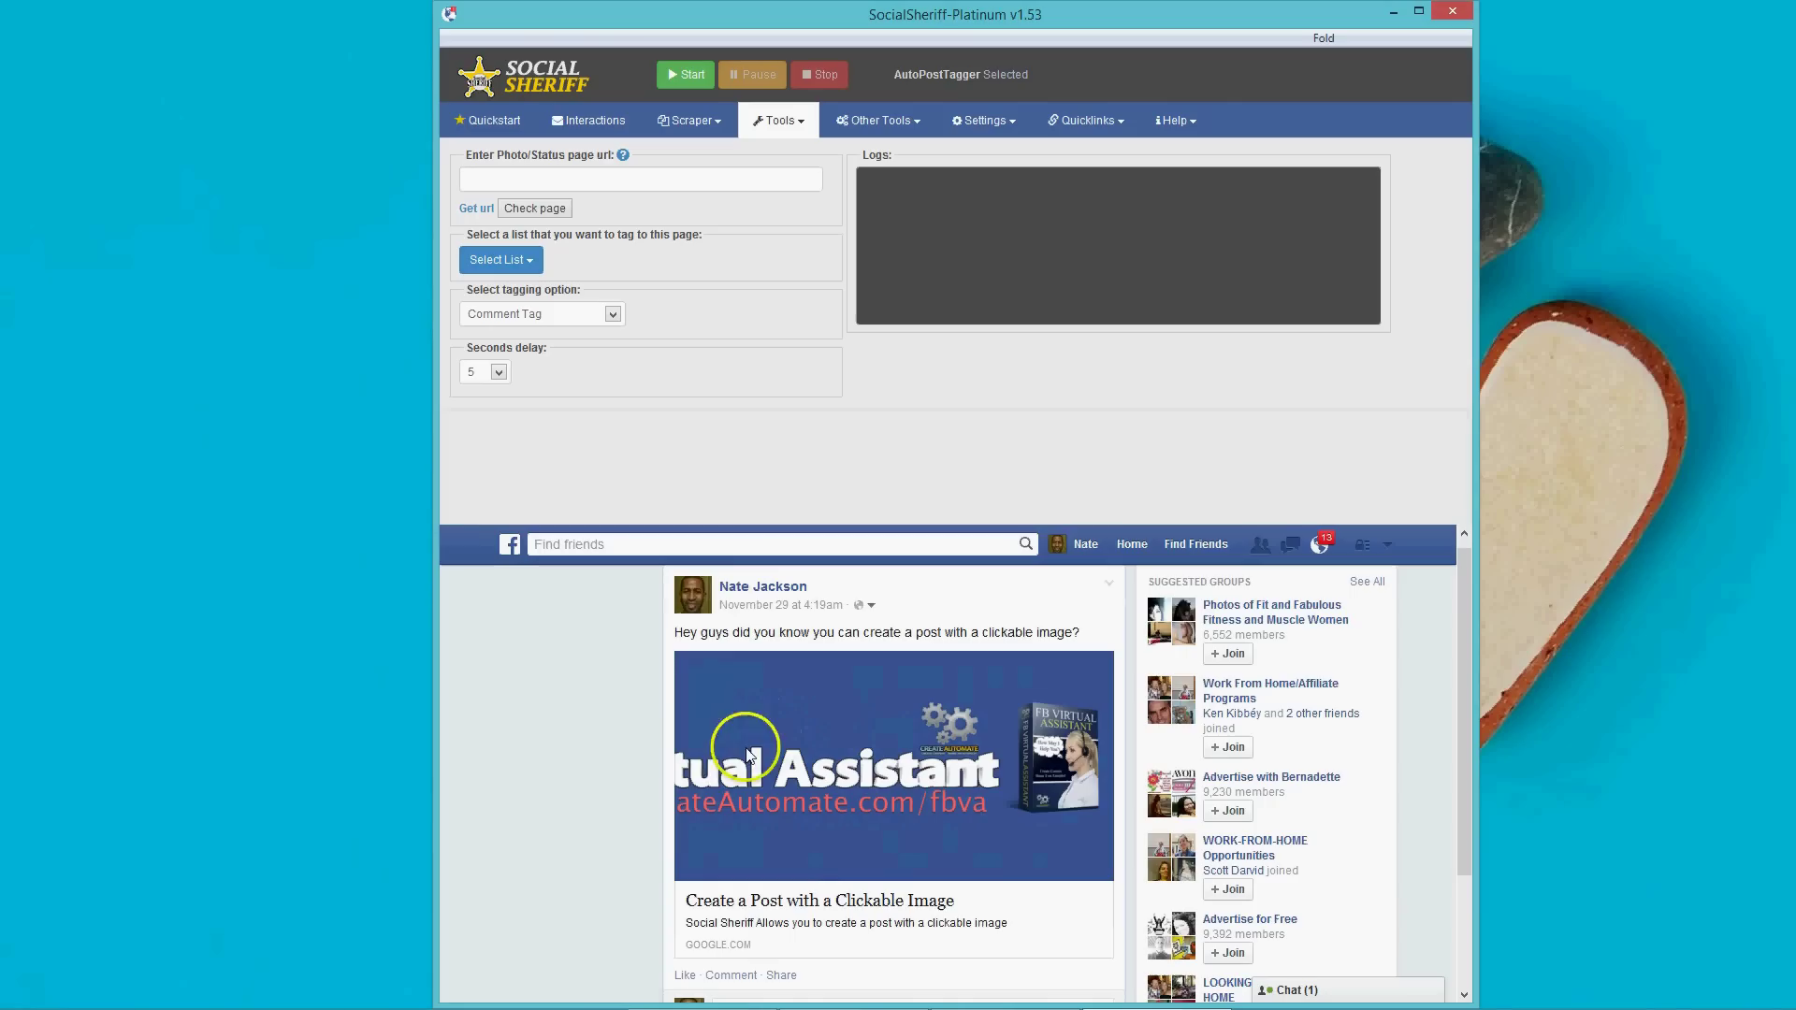
pyautogui.click(478, 210)
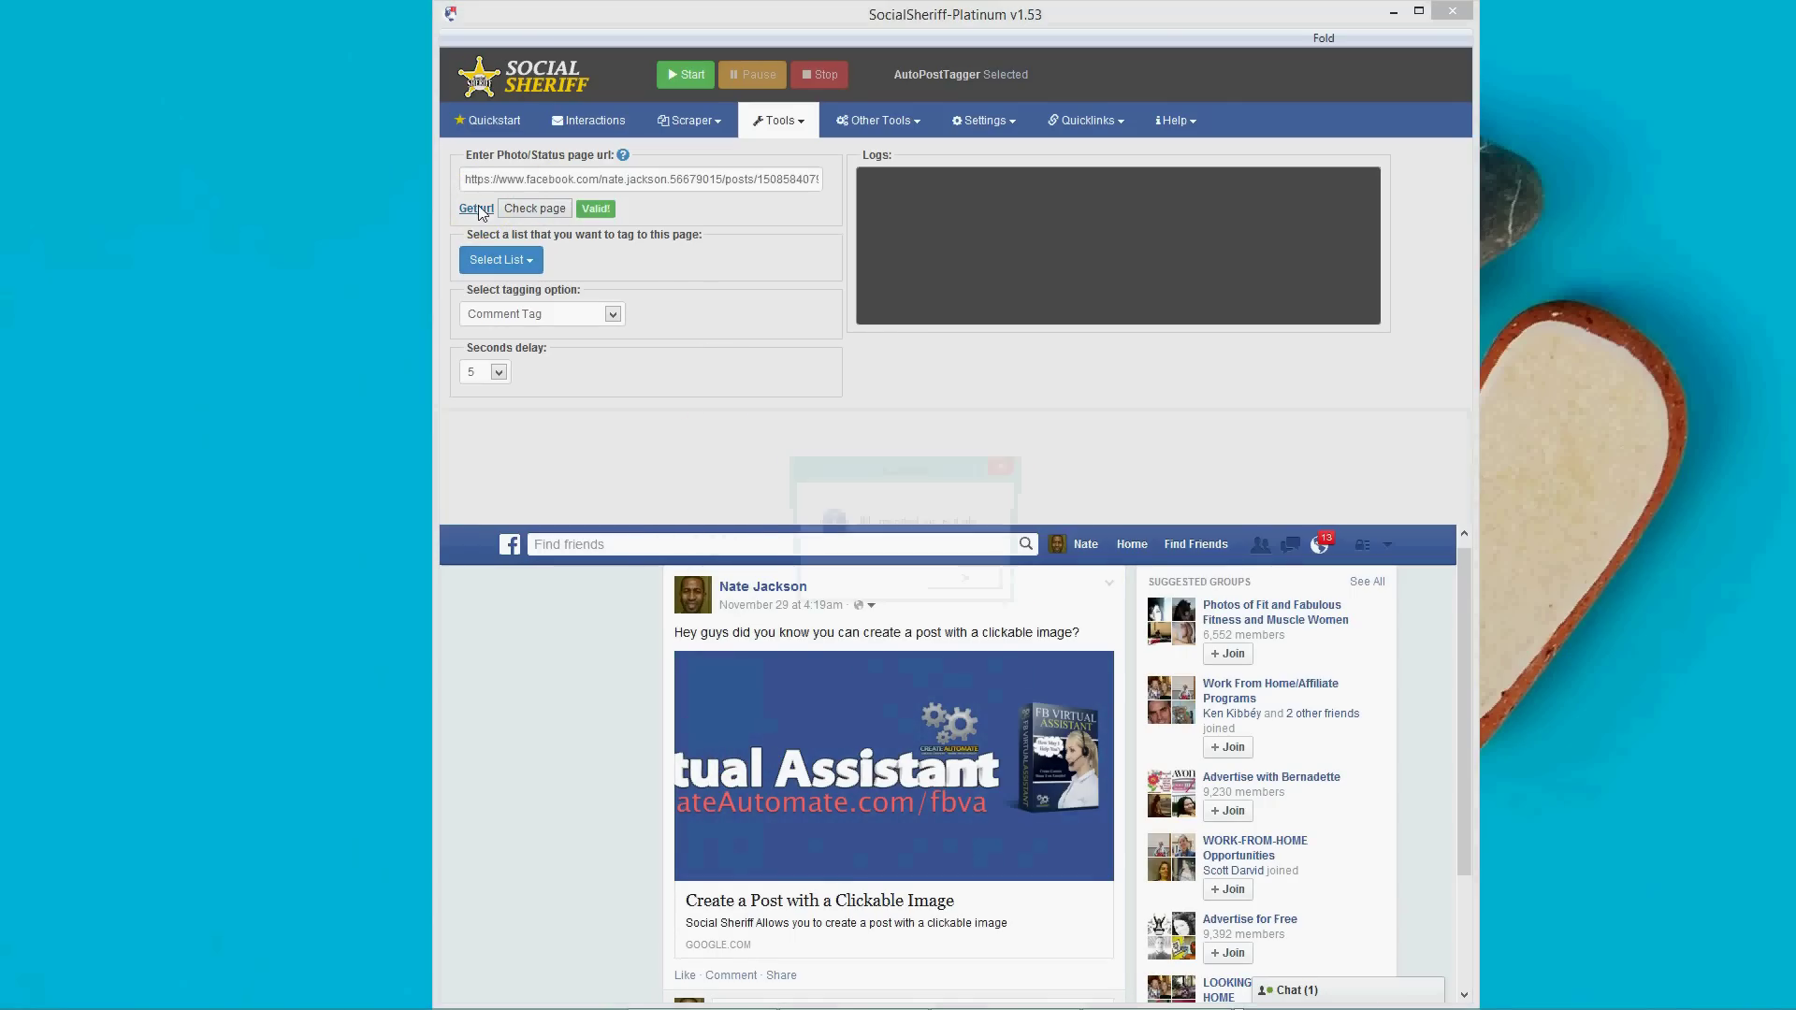
pyautogui.click(972, 586)
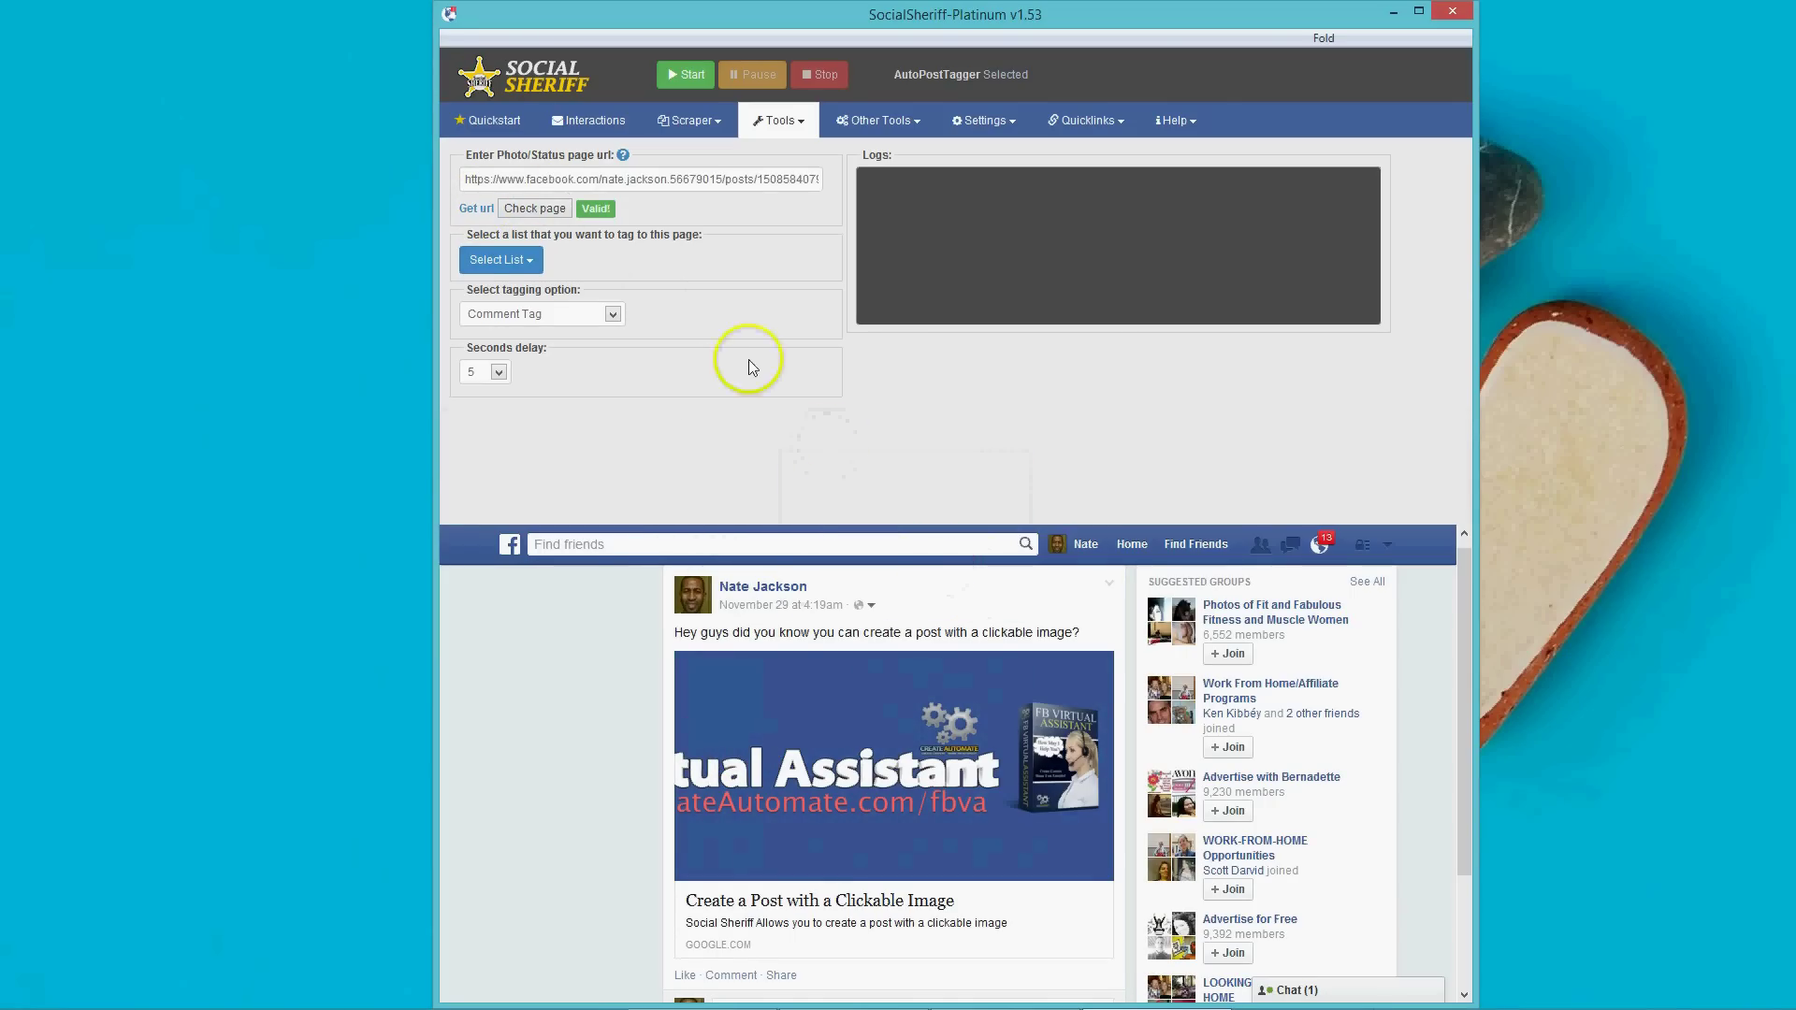
# Set the tagging option to Post Tag and keep the delay at 5 seconds.
pyautogui.click(501, 260)
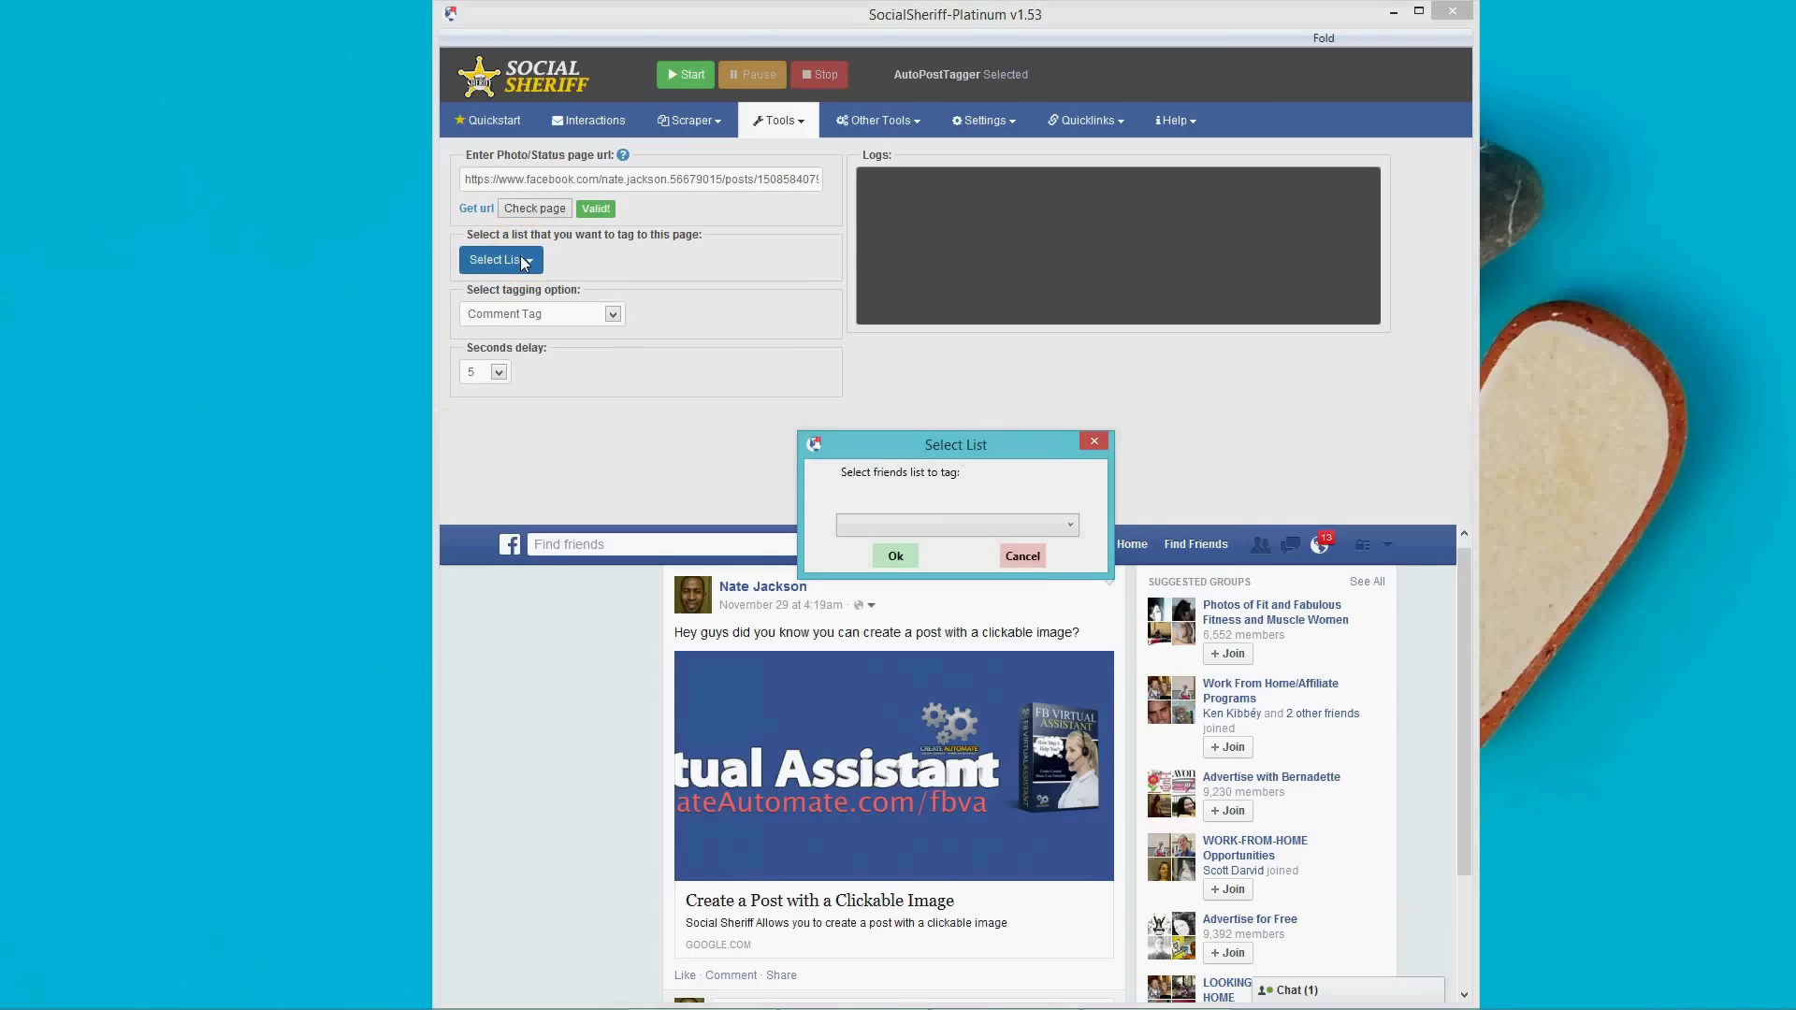
pyautogui.click(940, 524)
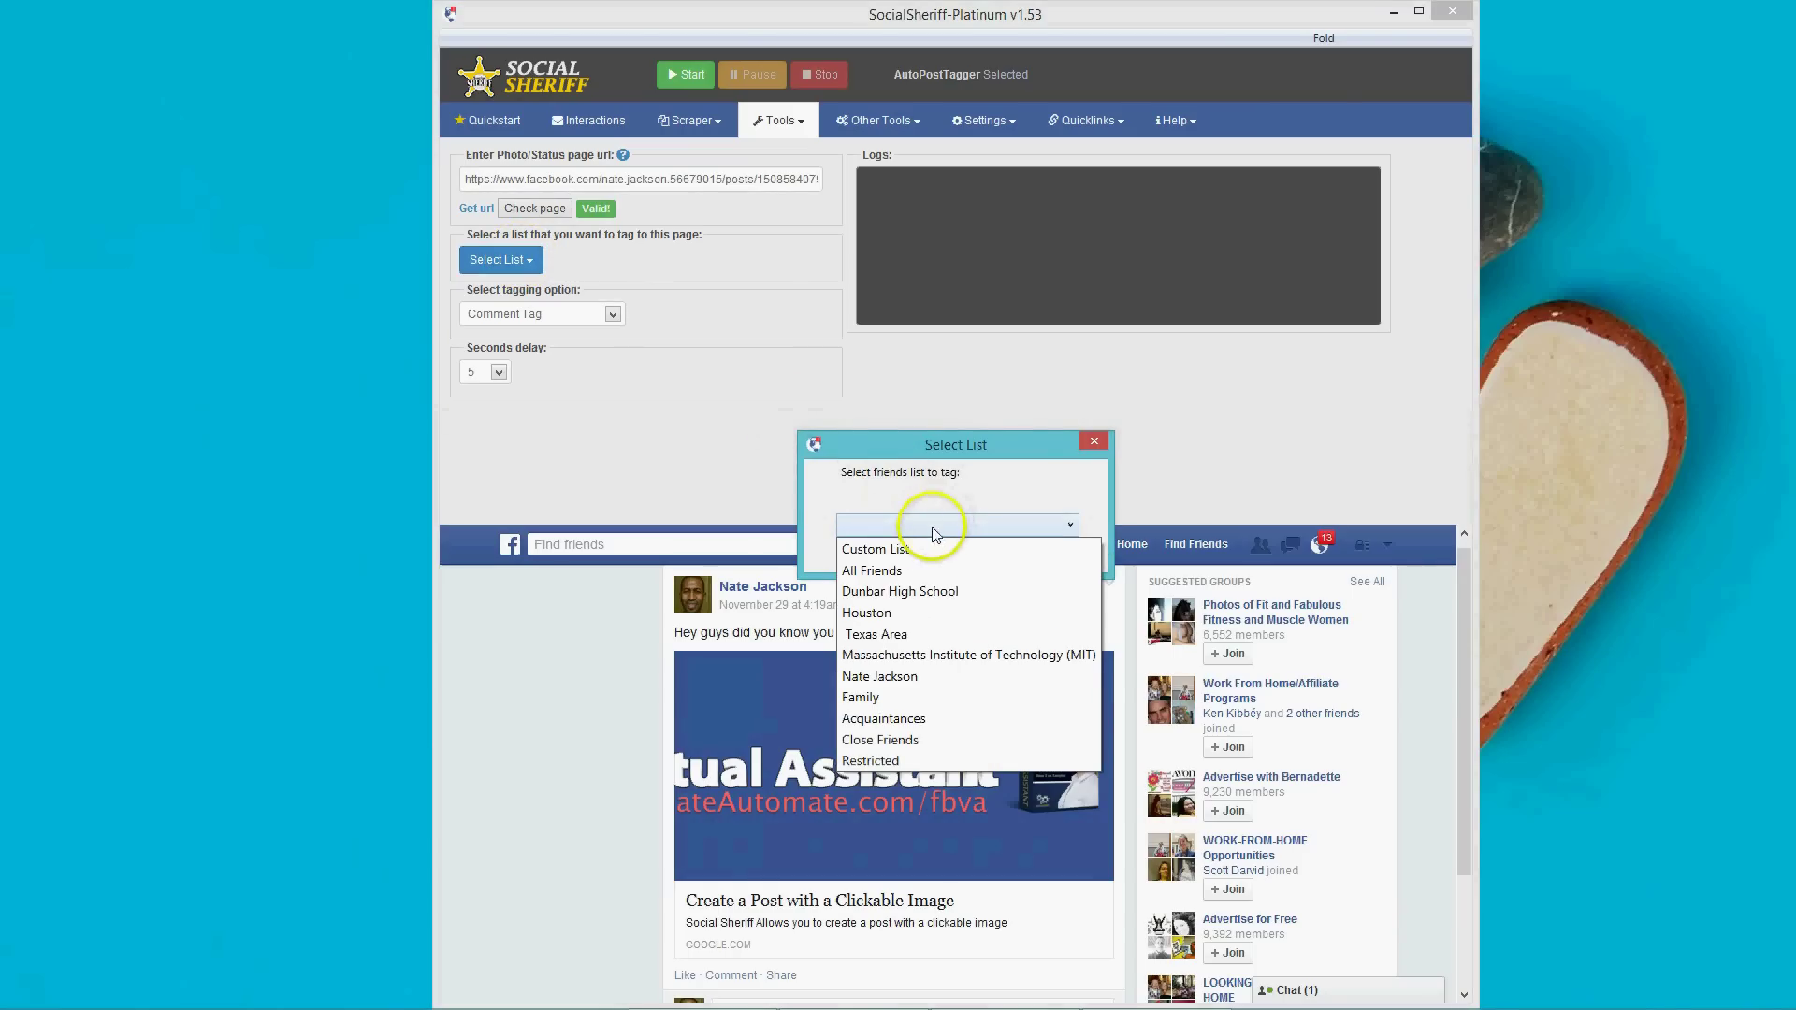
pyautogui.click(608, 316)
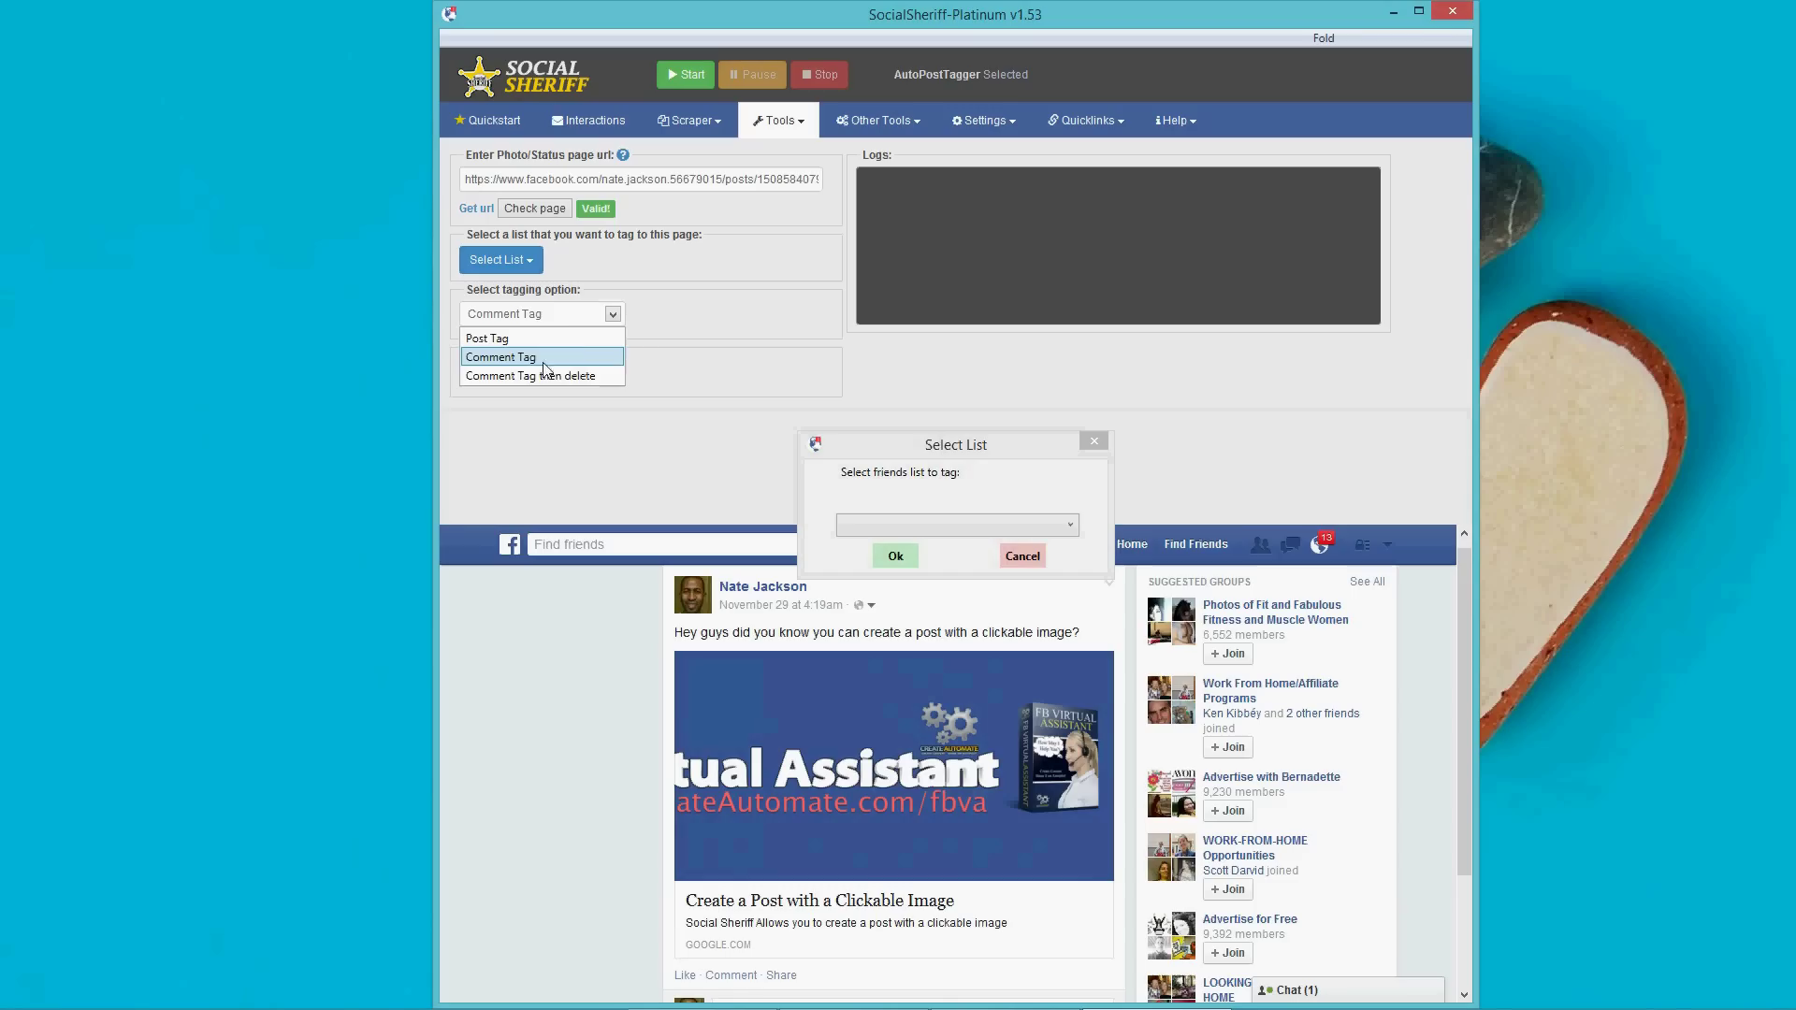
pyautogui.click(617, 339)
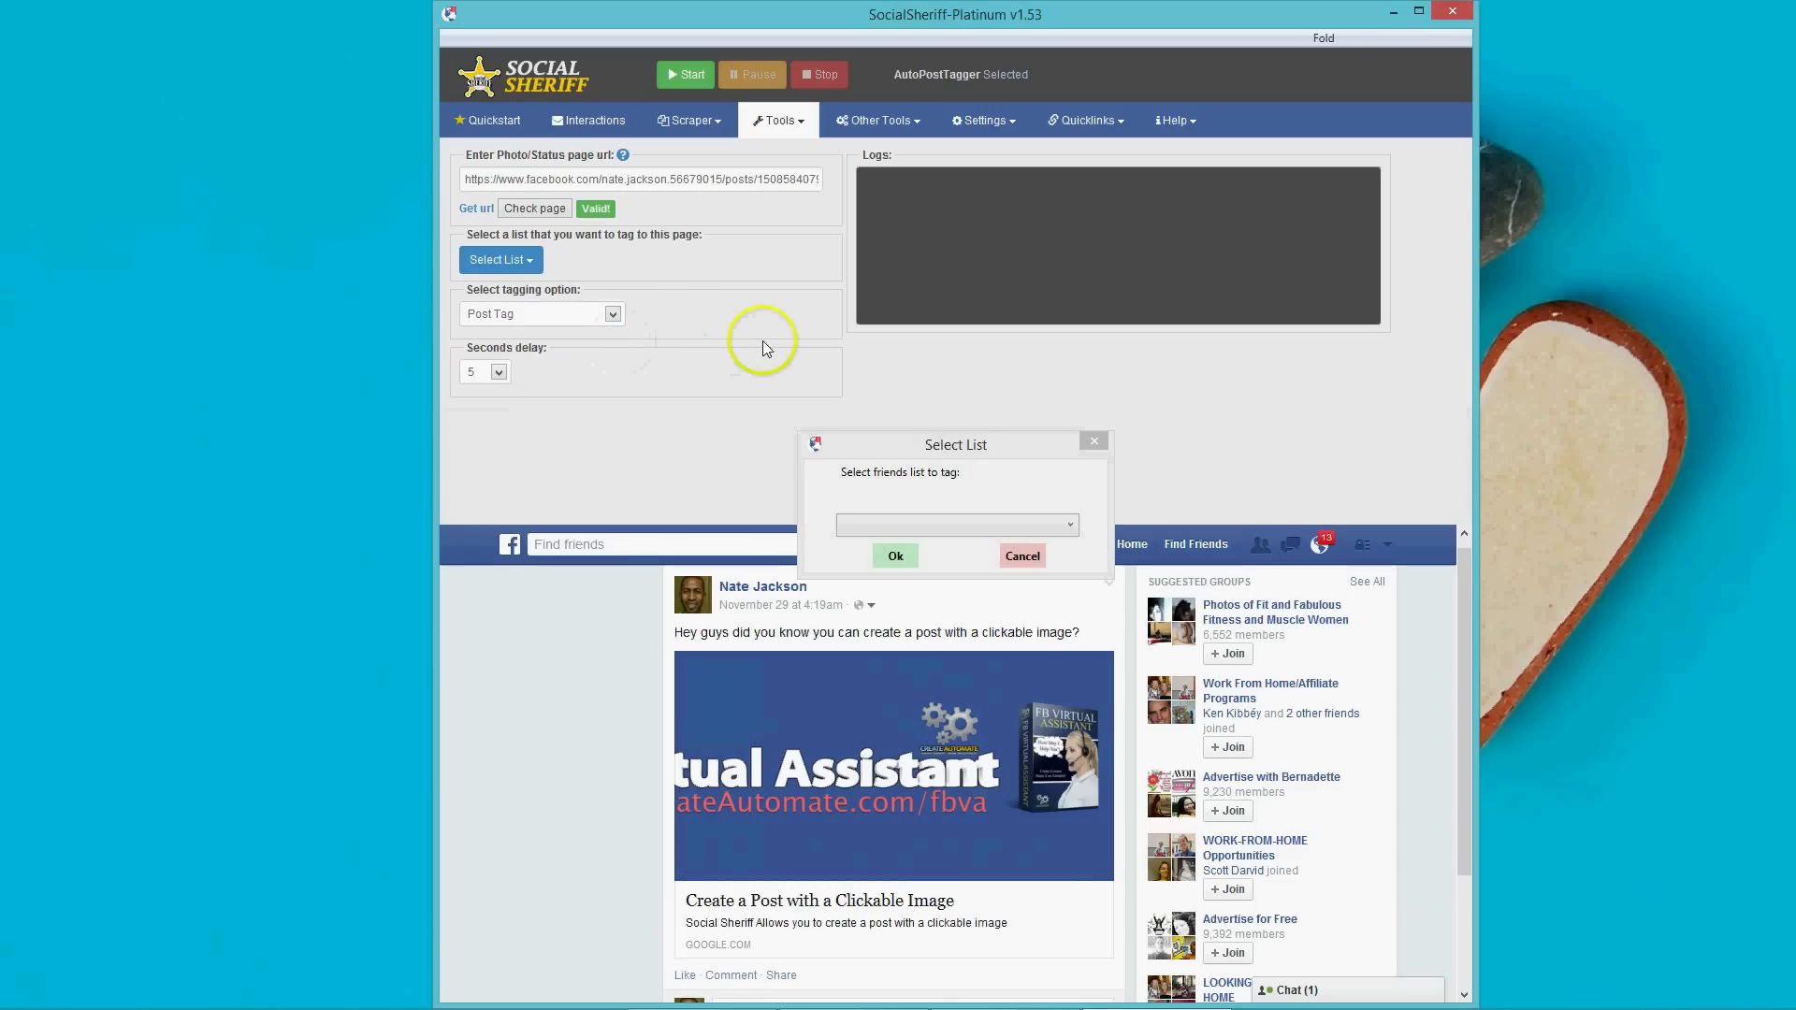
pyautogui.click(502, 373)
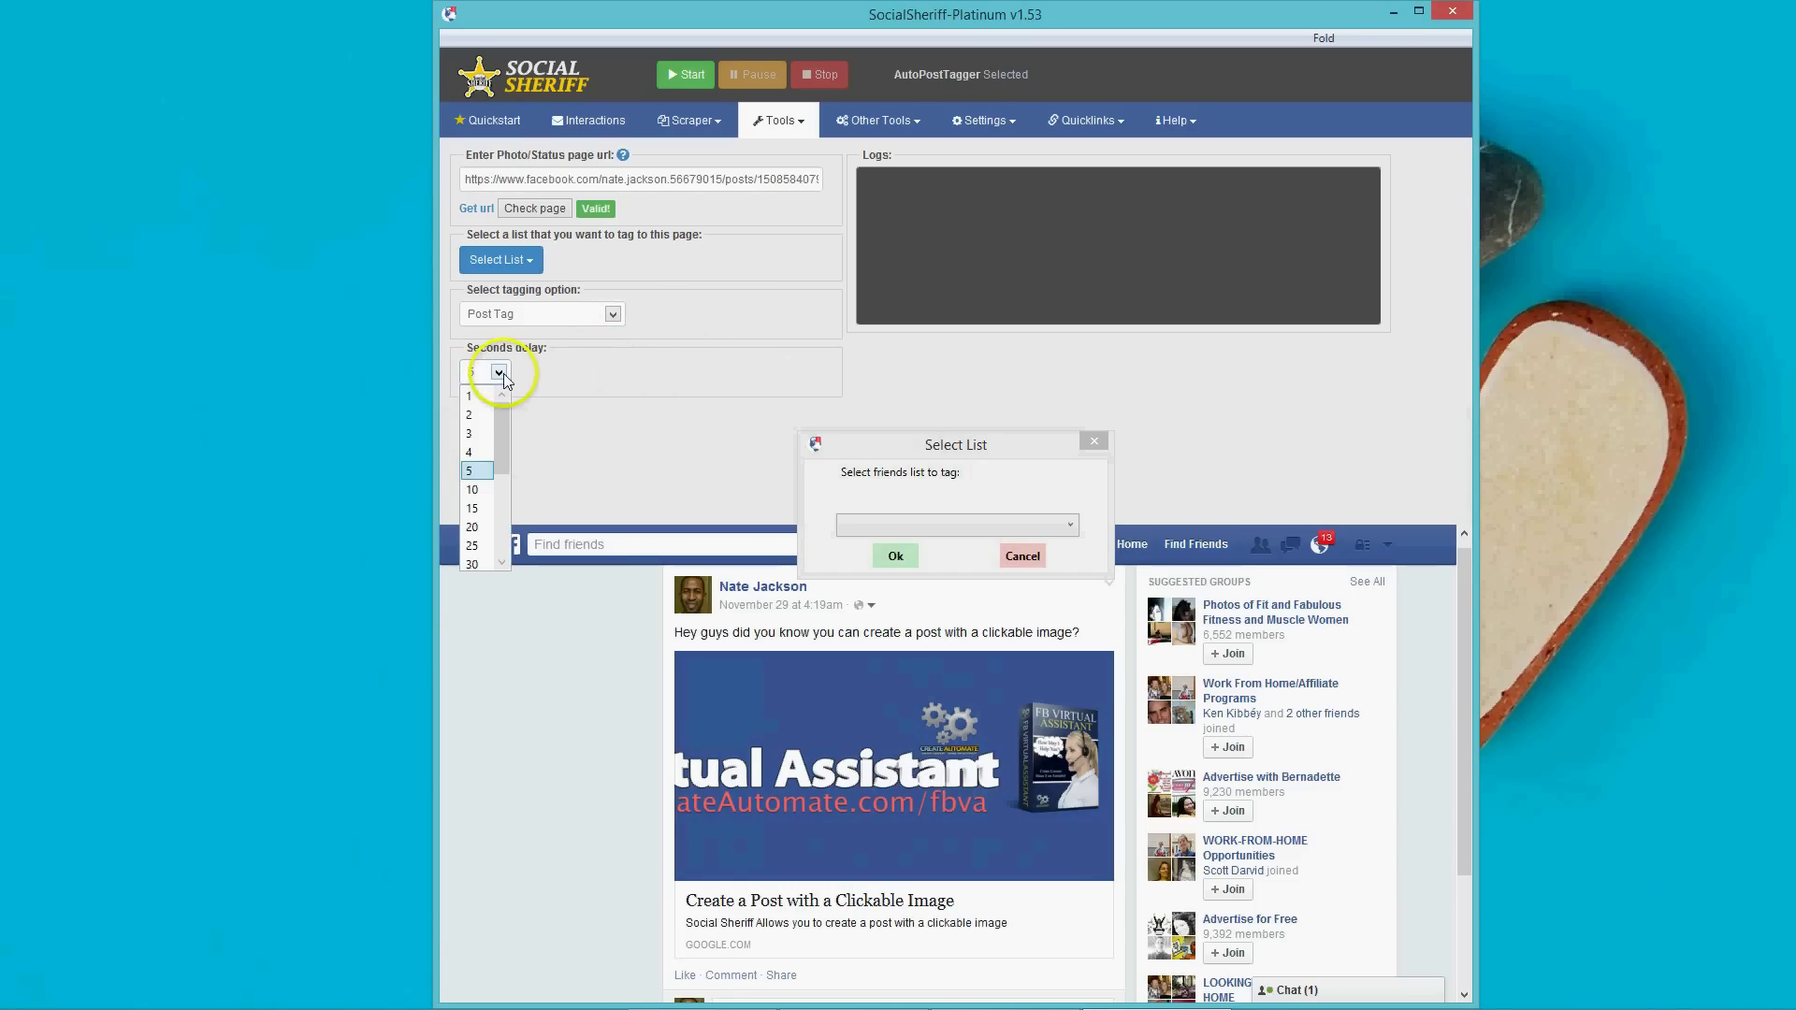
pyautogui.click(473, 472)
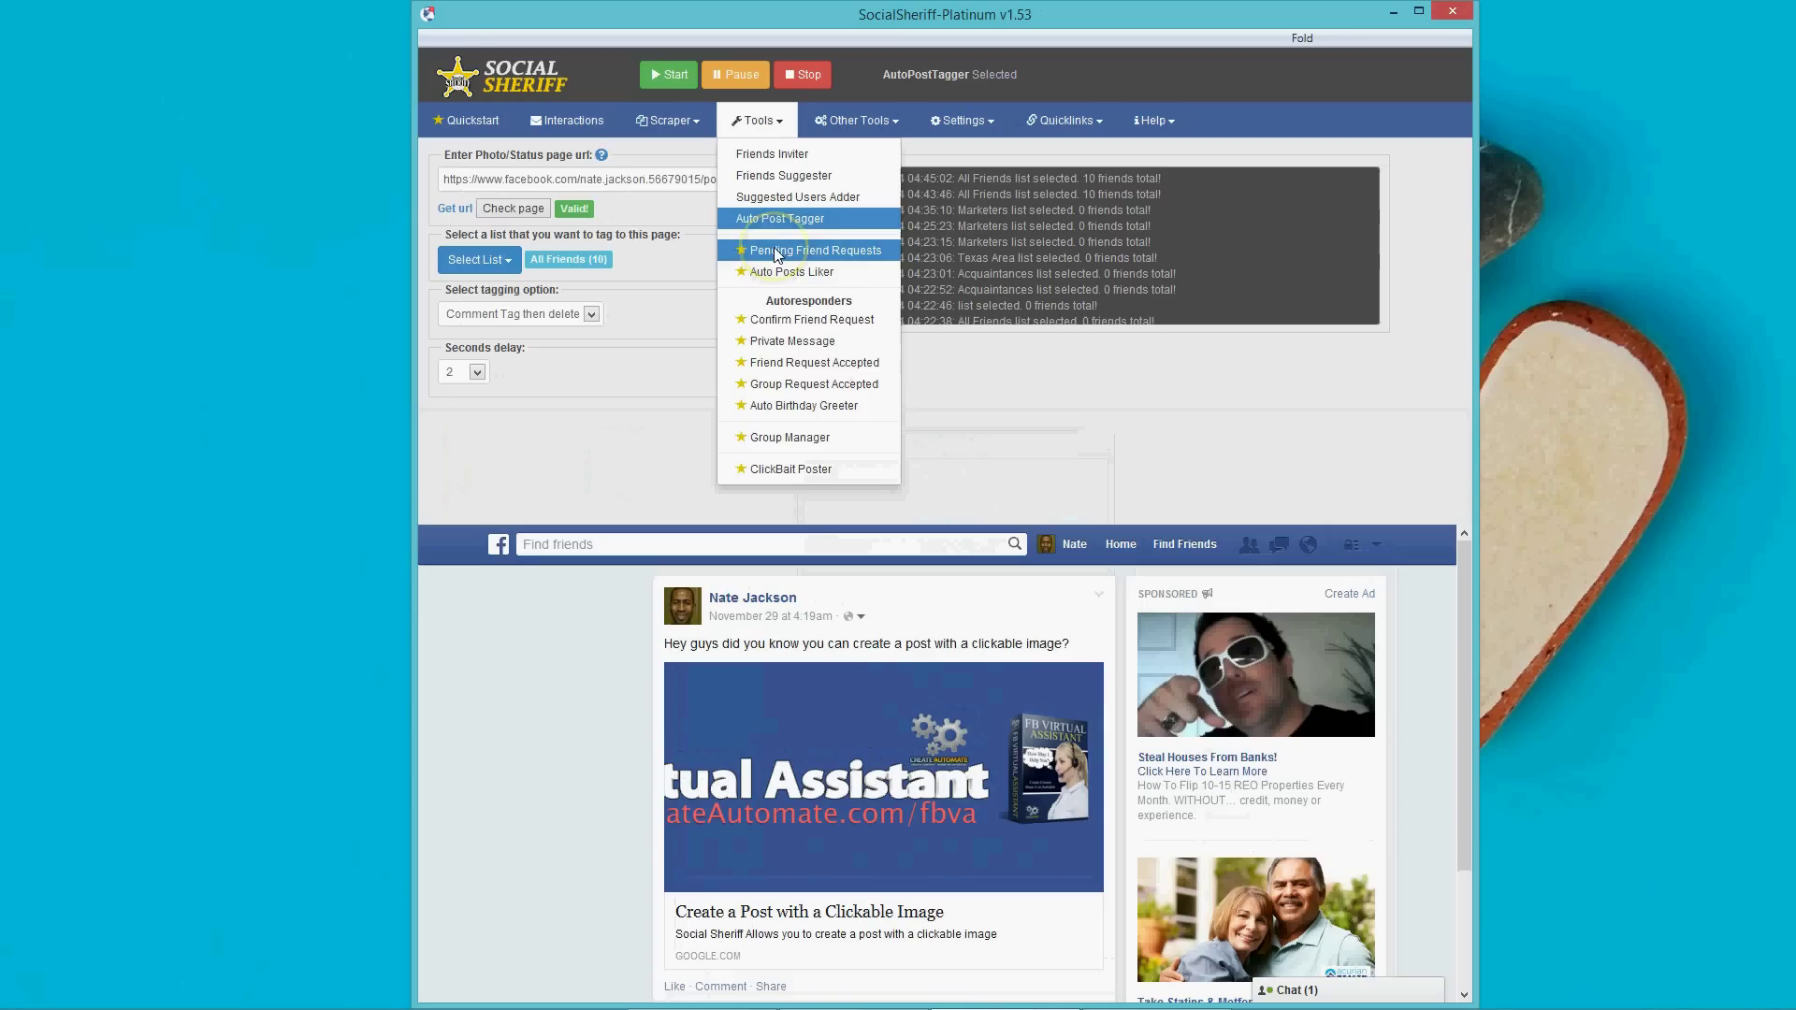
# Set Pending Friend Requests to Resend Request with Total Users at All.
pyautogui.click(775, 252)
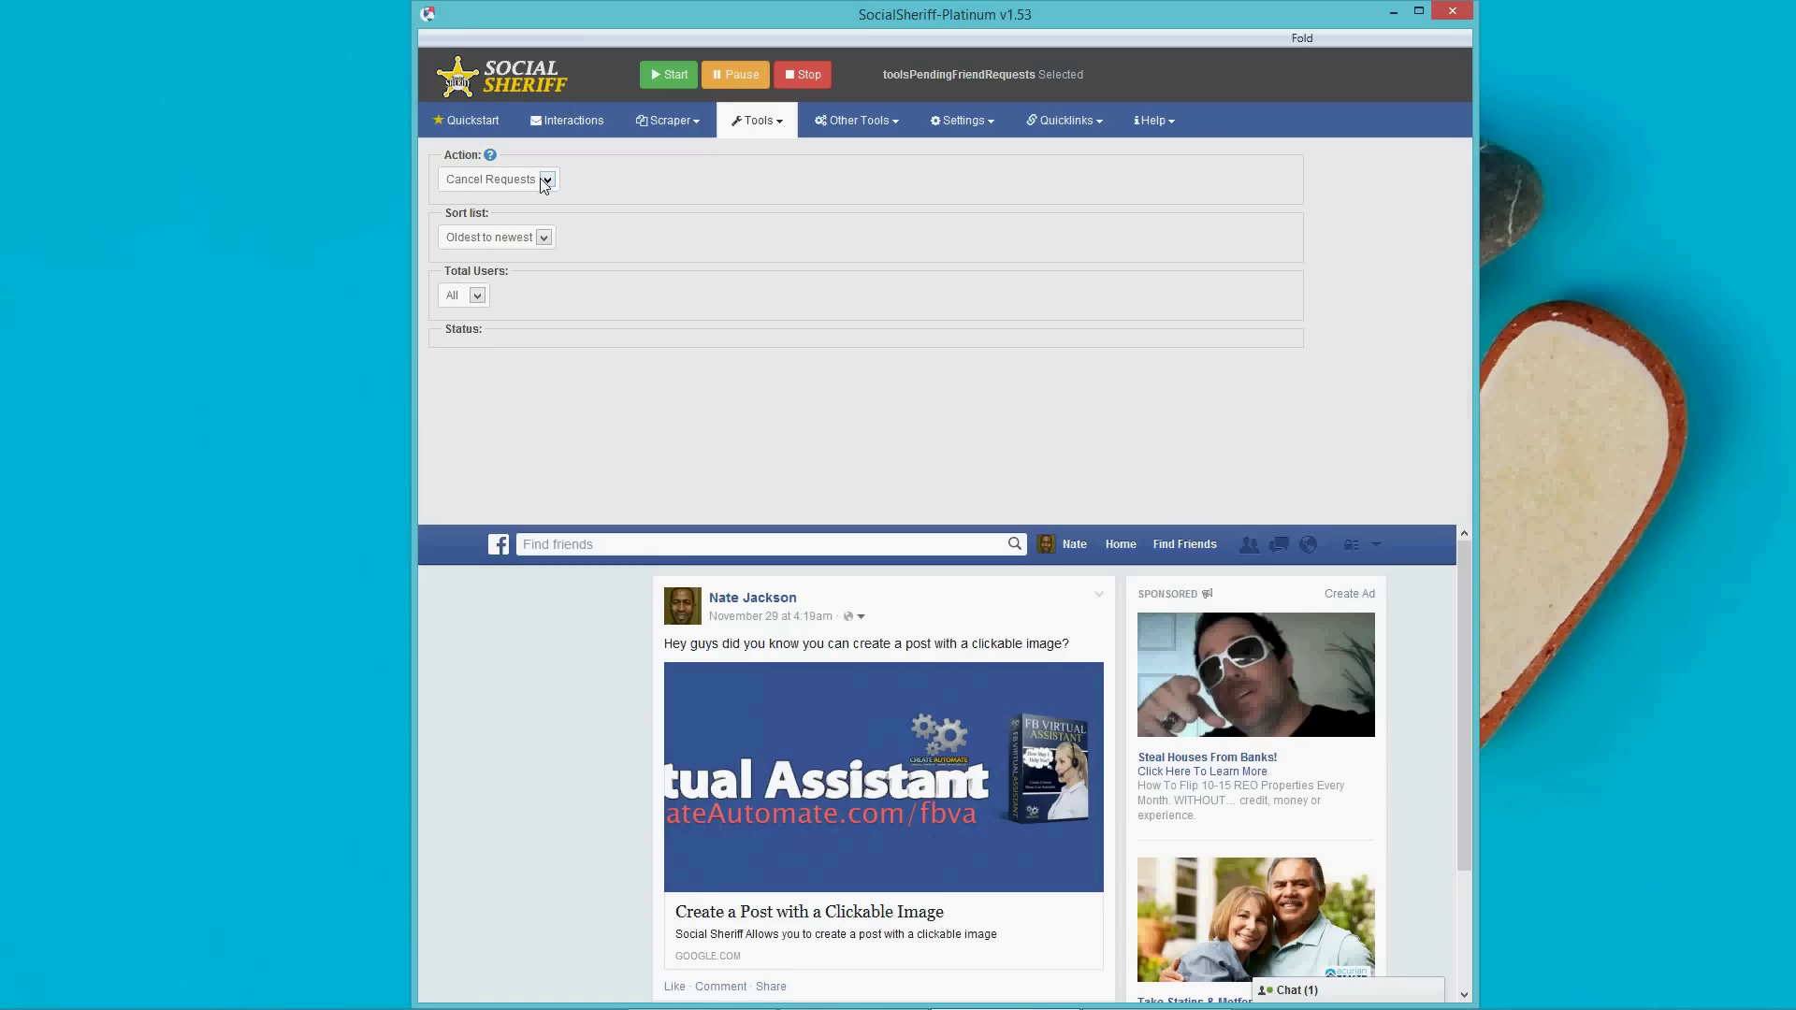
pyautogui.click(545, 179)
pyautogui.click(505, 210)
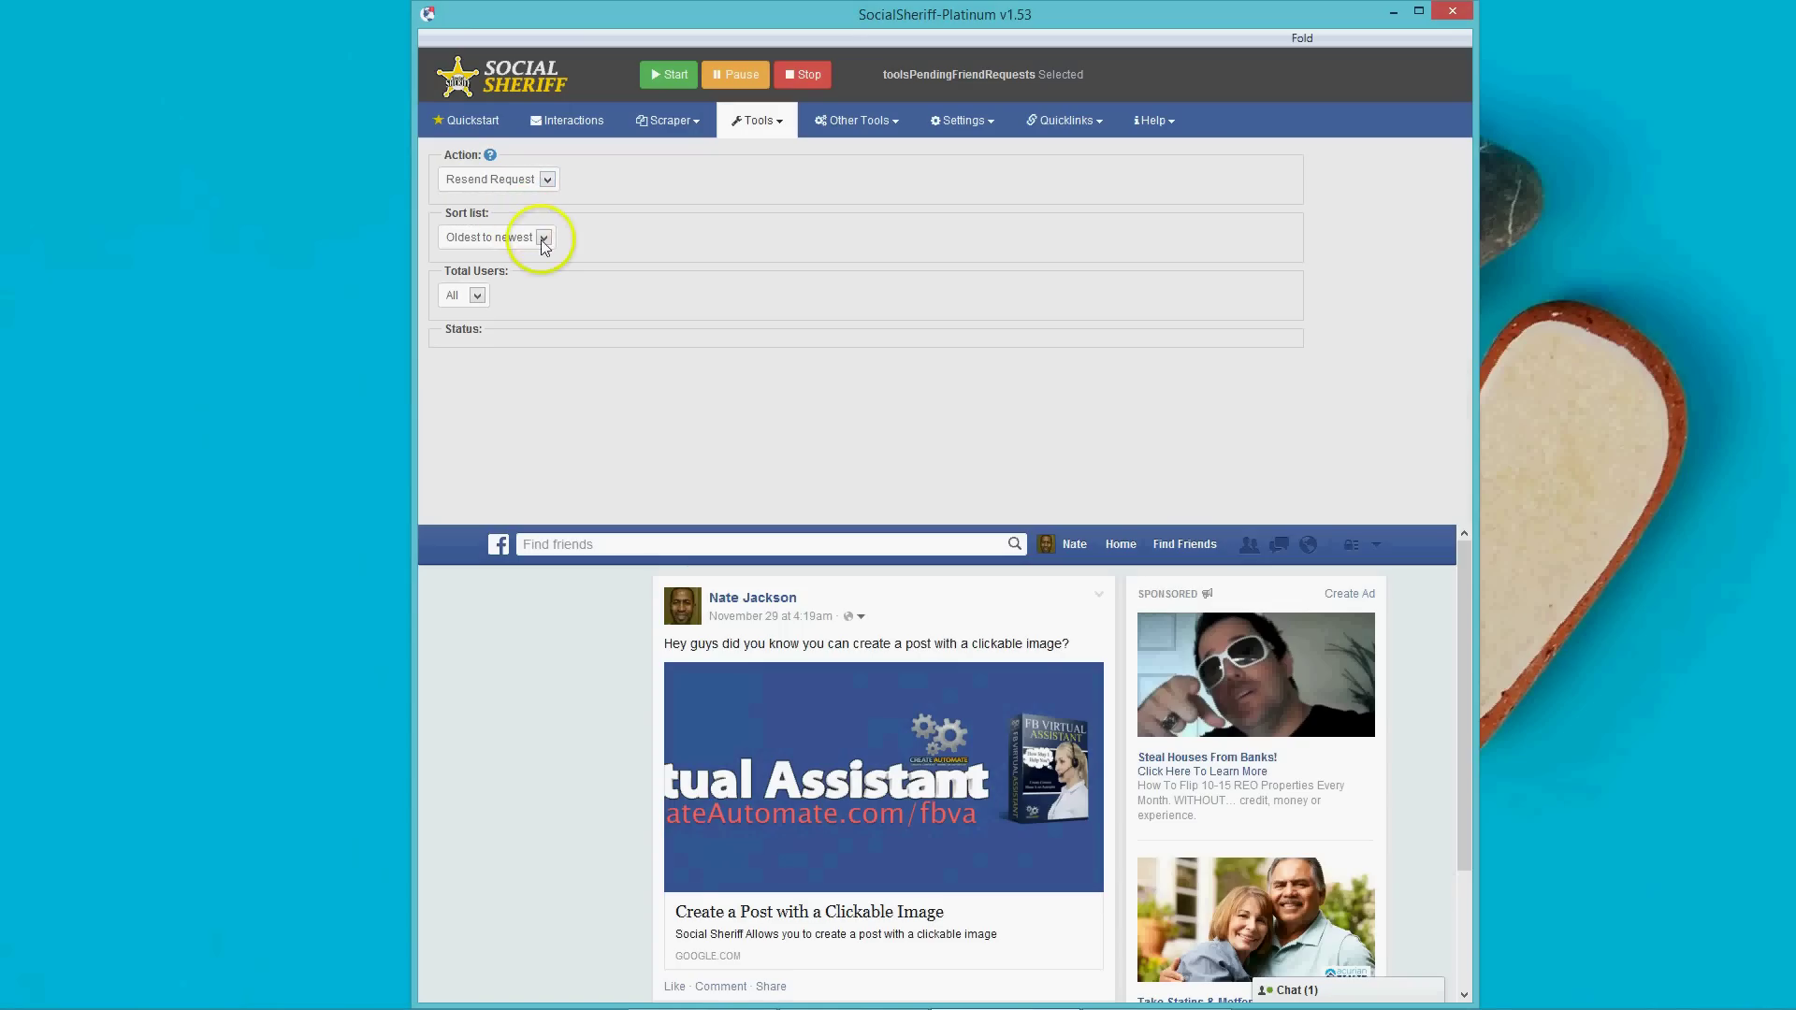
pyautogui.click(476, 295)
pyautogui.moveTo(480, 473); pyautogui.dragTo(481, 333)
pyautogui.click(454, 321)
pyautogui.click(769, 132)
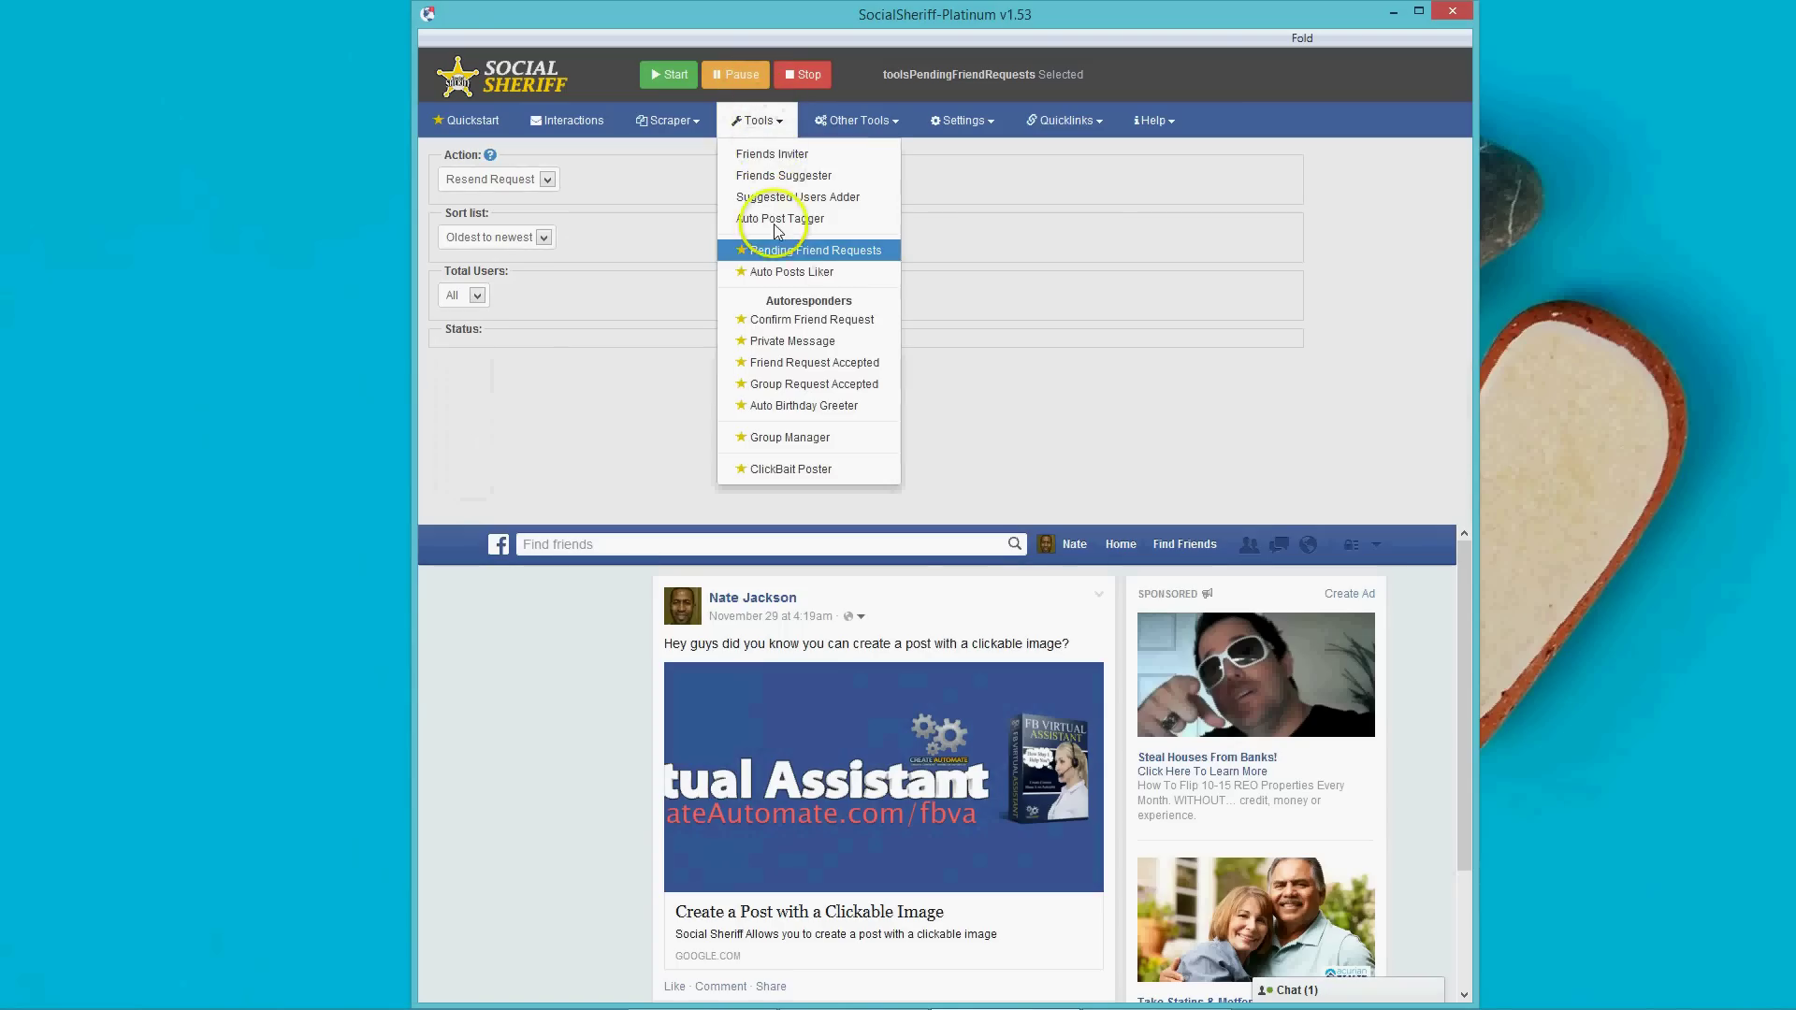
pyautogui.click(759, 247)
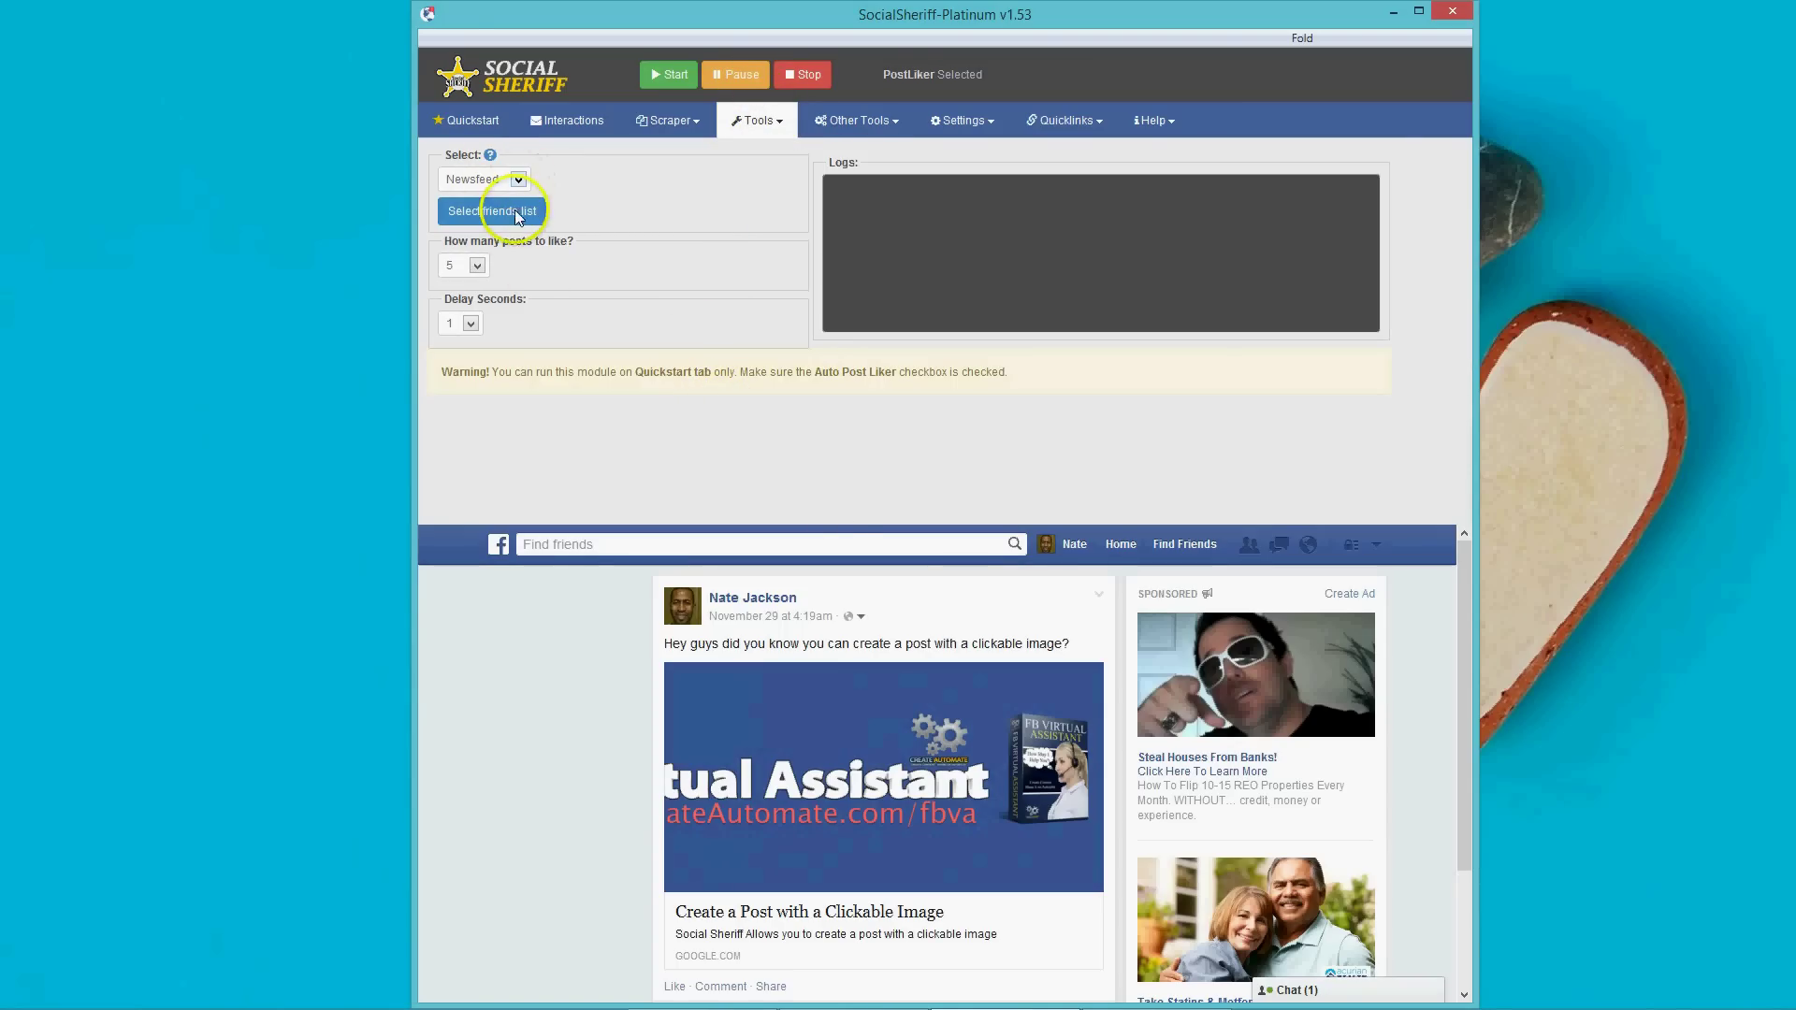
# Try All Friends and Friends List as the posts source, cancelling without choosing a friend list.
pyautogui.click(520, 181)
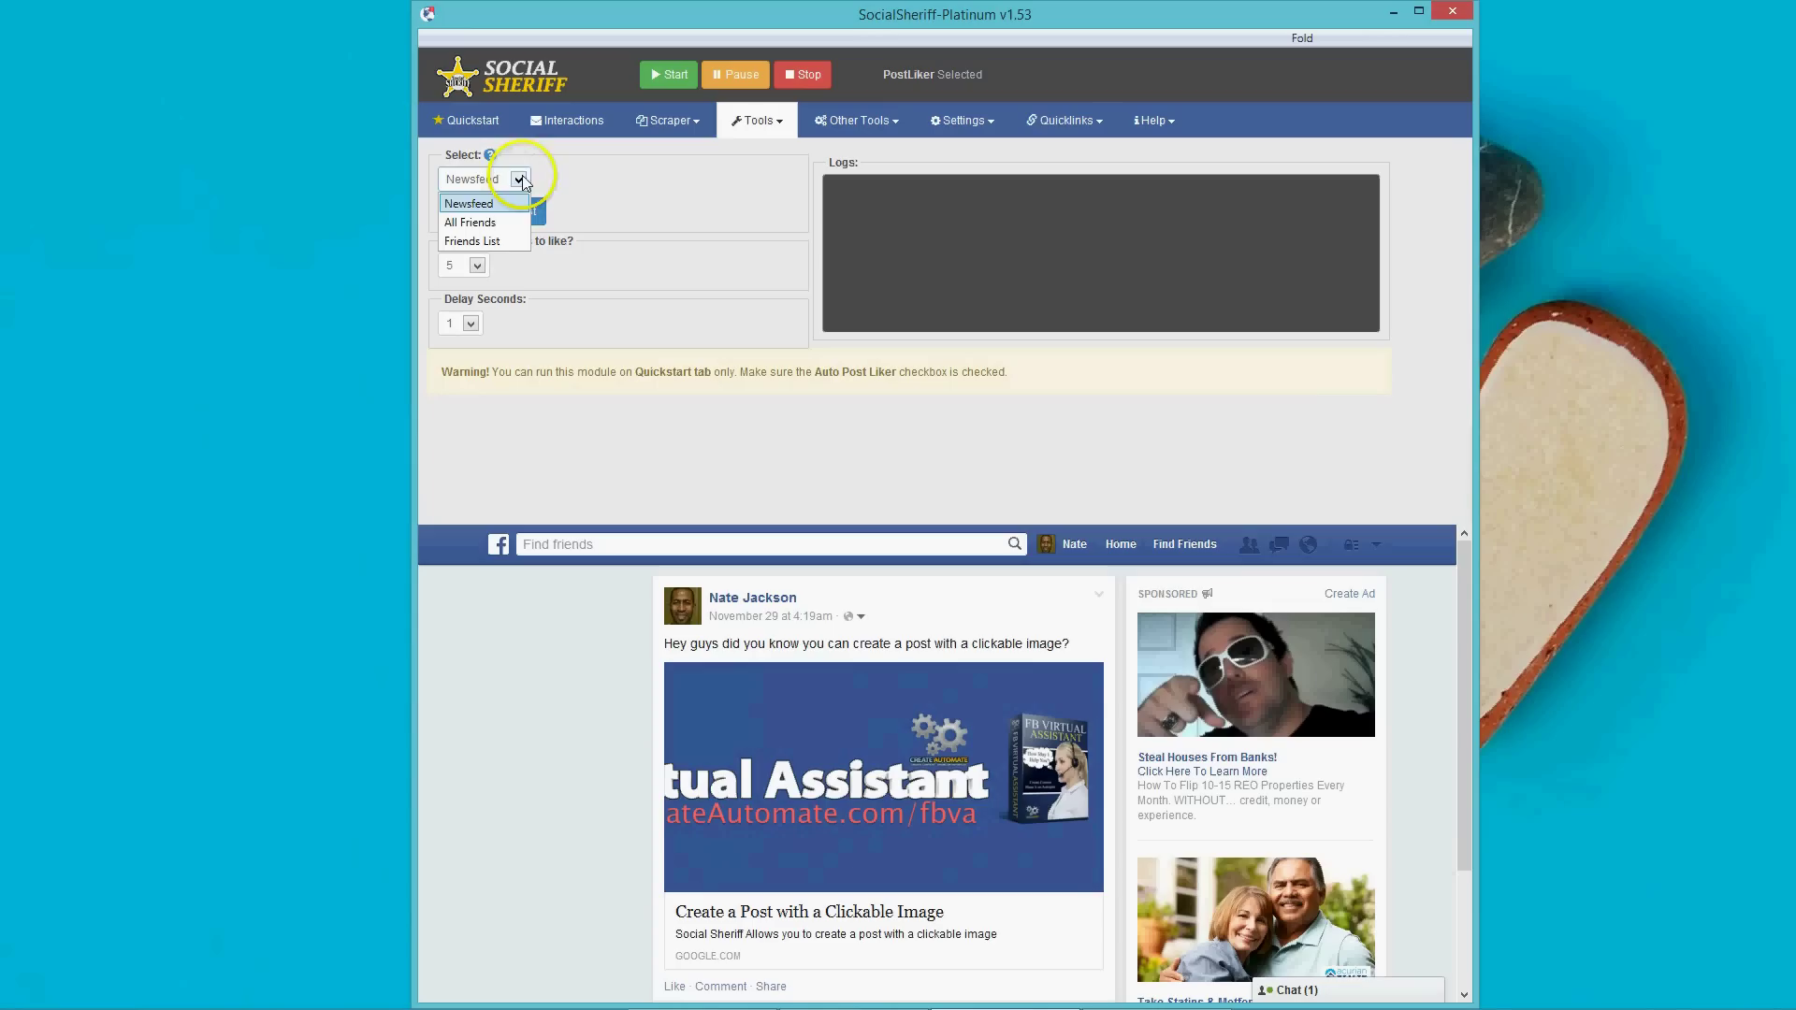
pyautogui.click(469, 223)
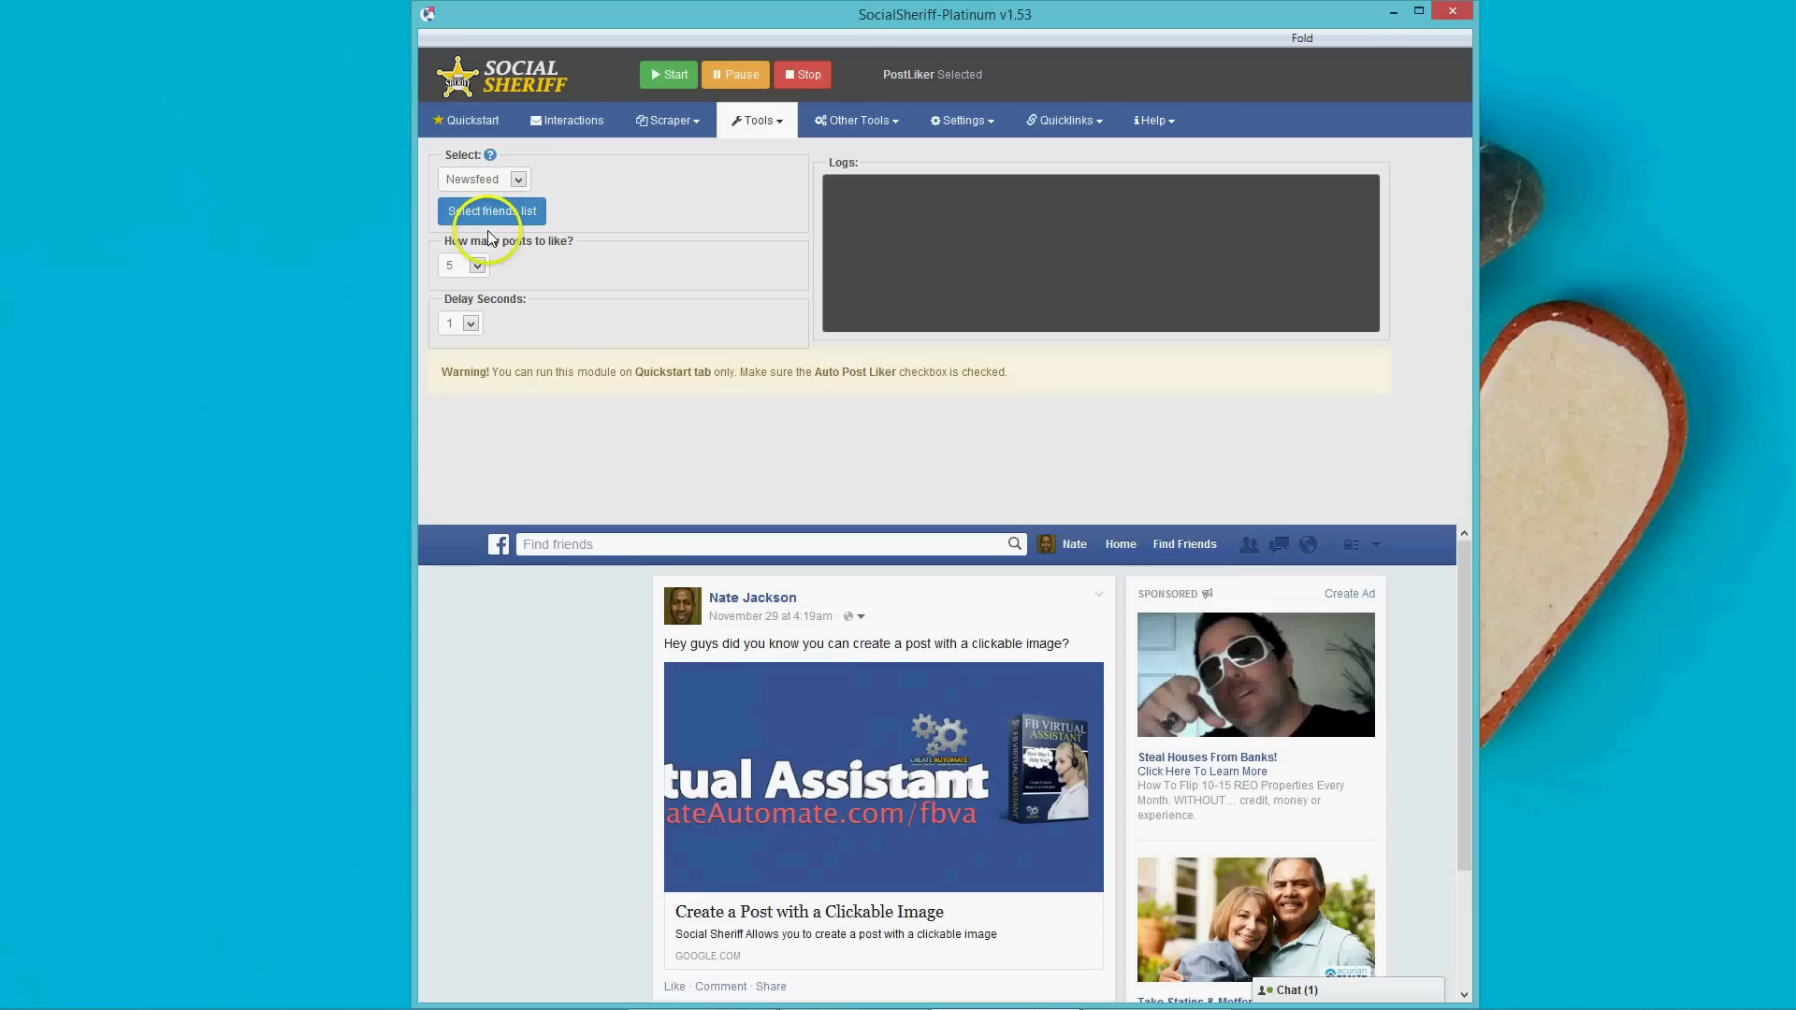
pyautogui.click(519, 183)
pyautogui.click(472, 240)
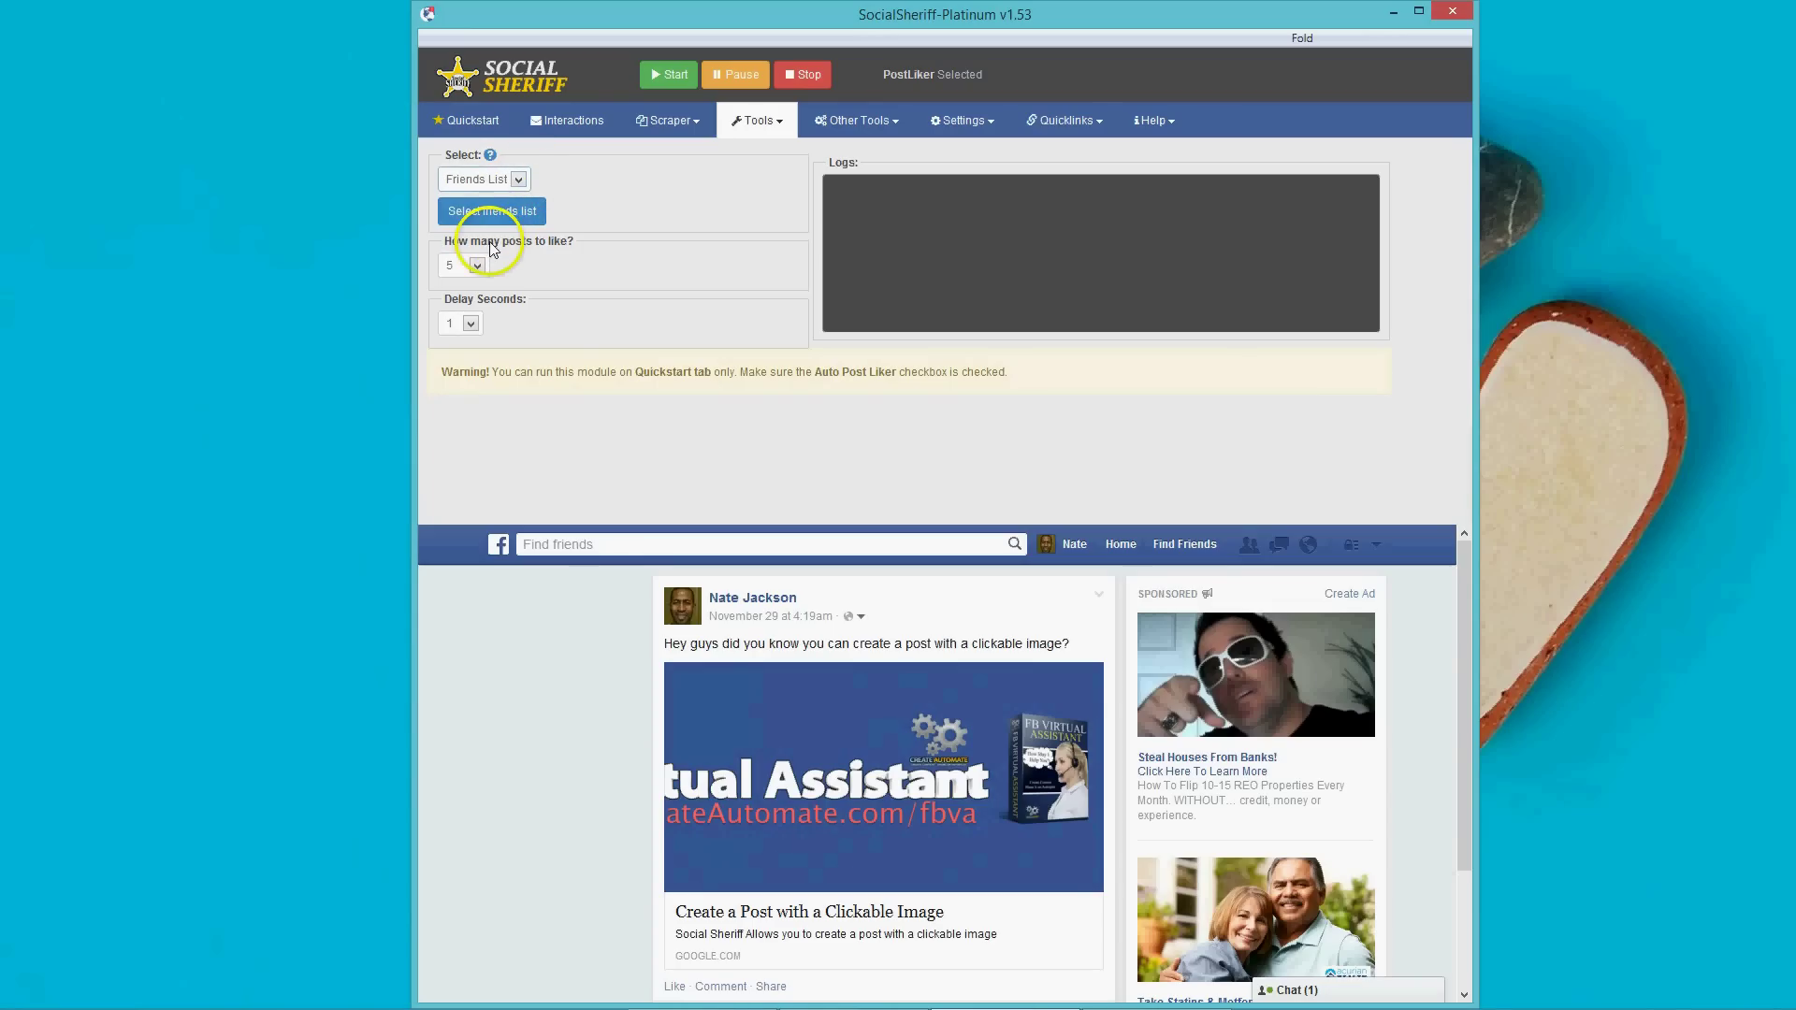
pyautogui.click(495, 211)
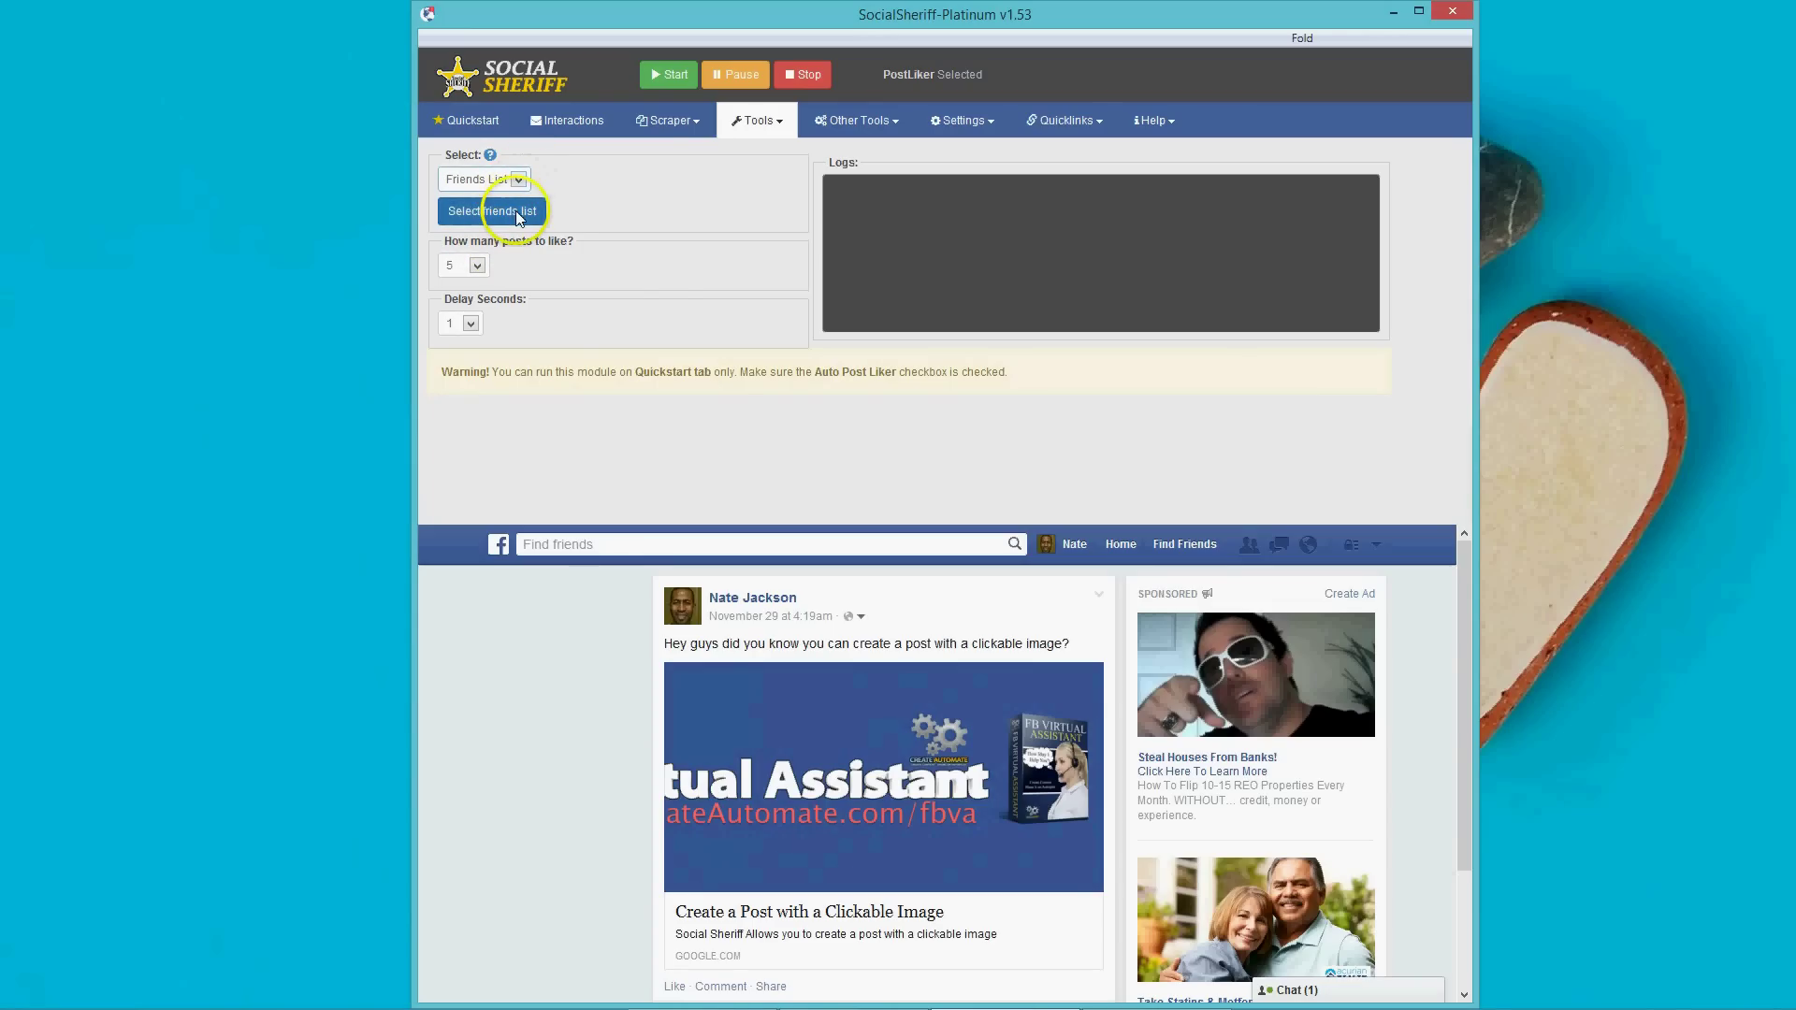
pyautogui.click(914, 525)
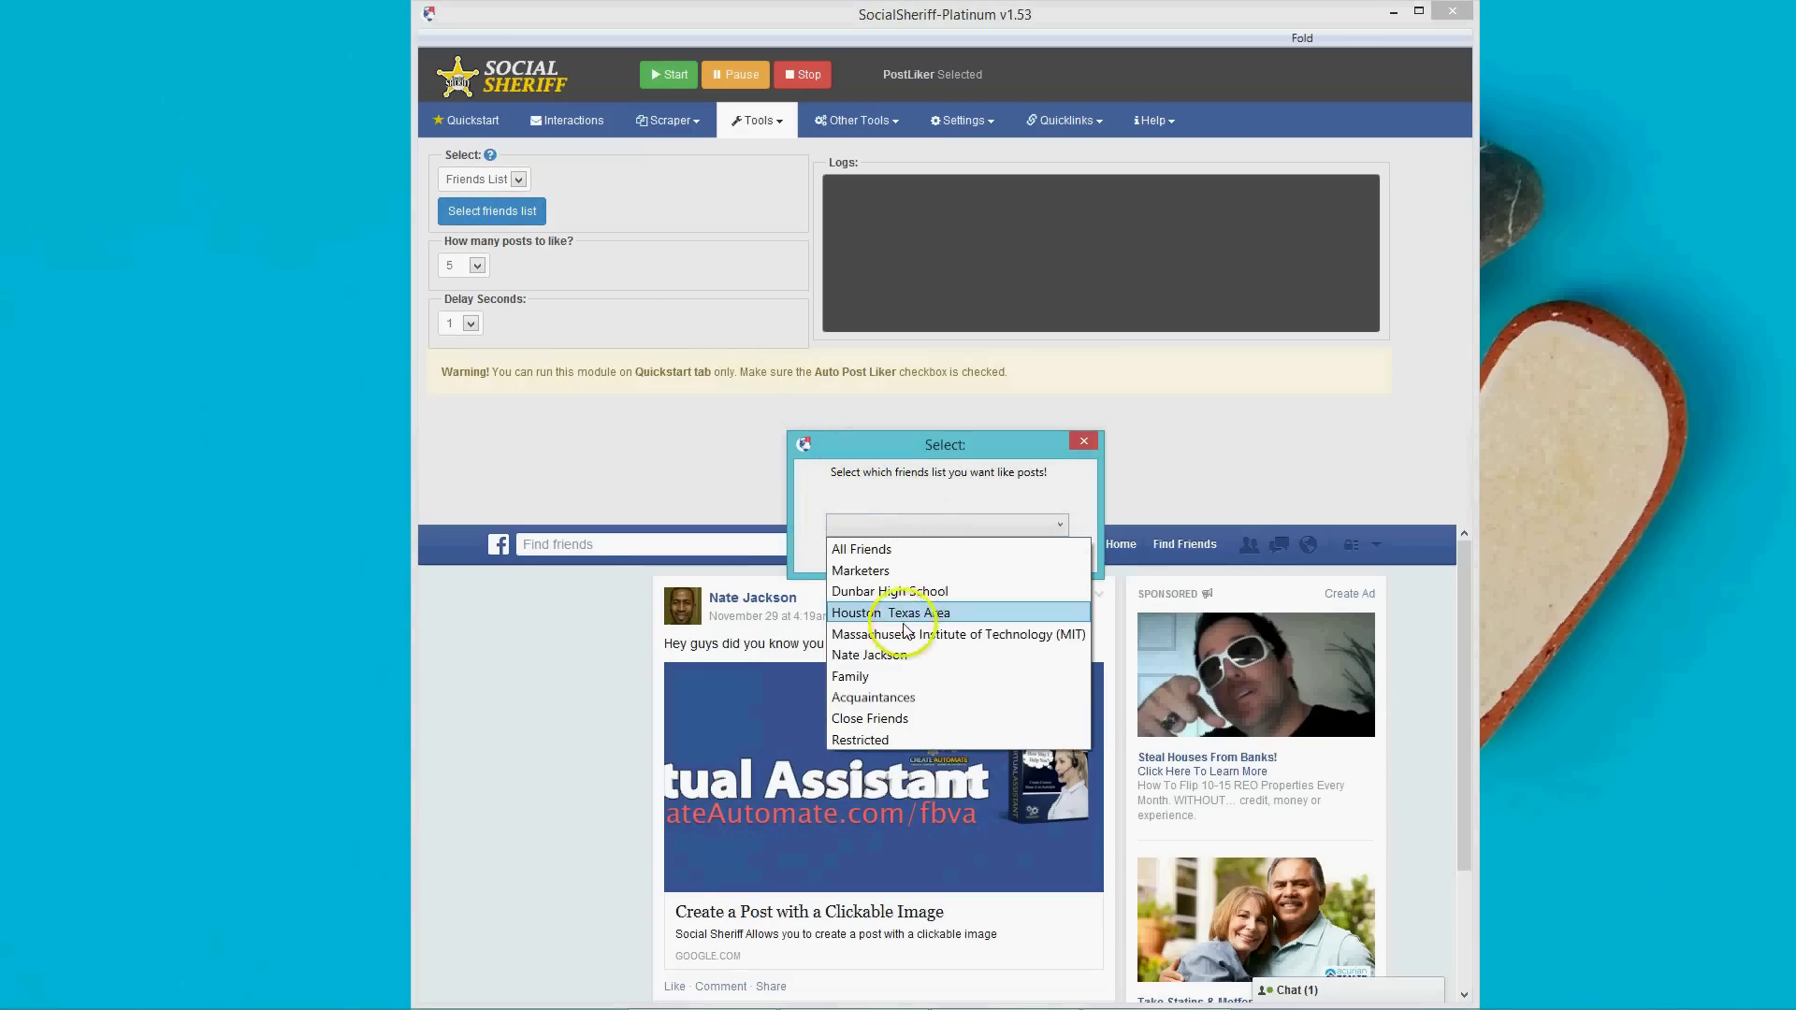
pyautogui.click(1020, 560)
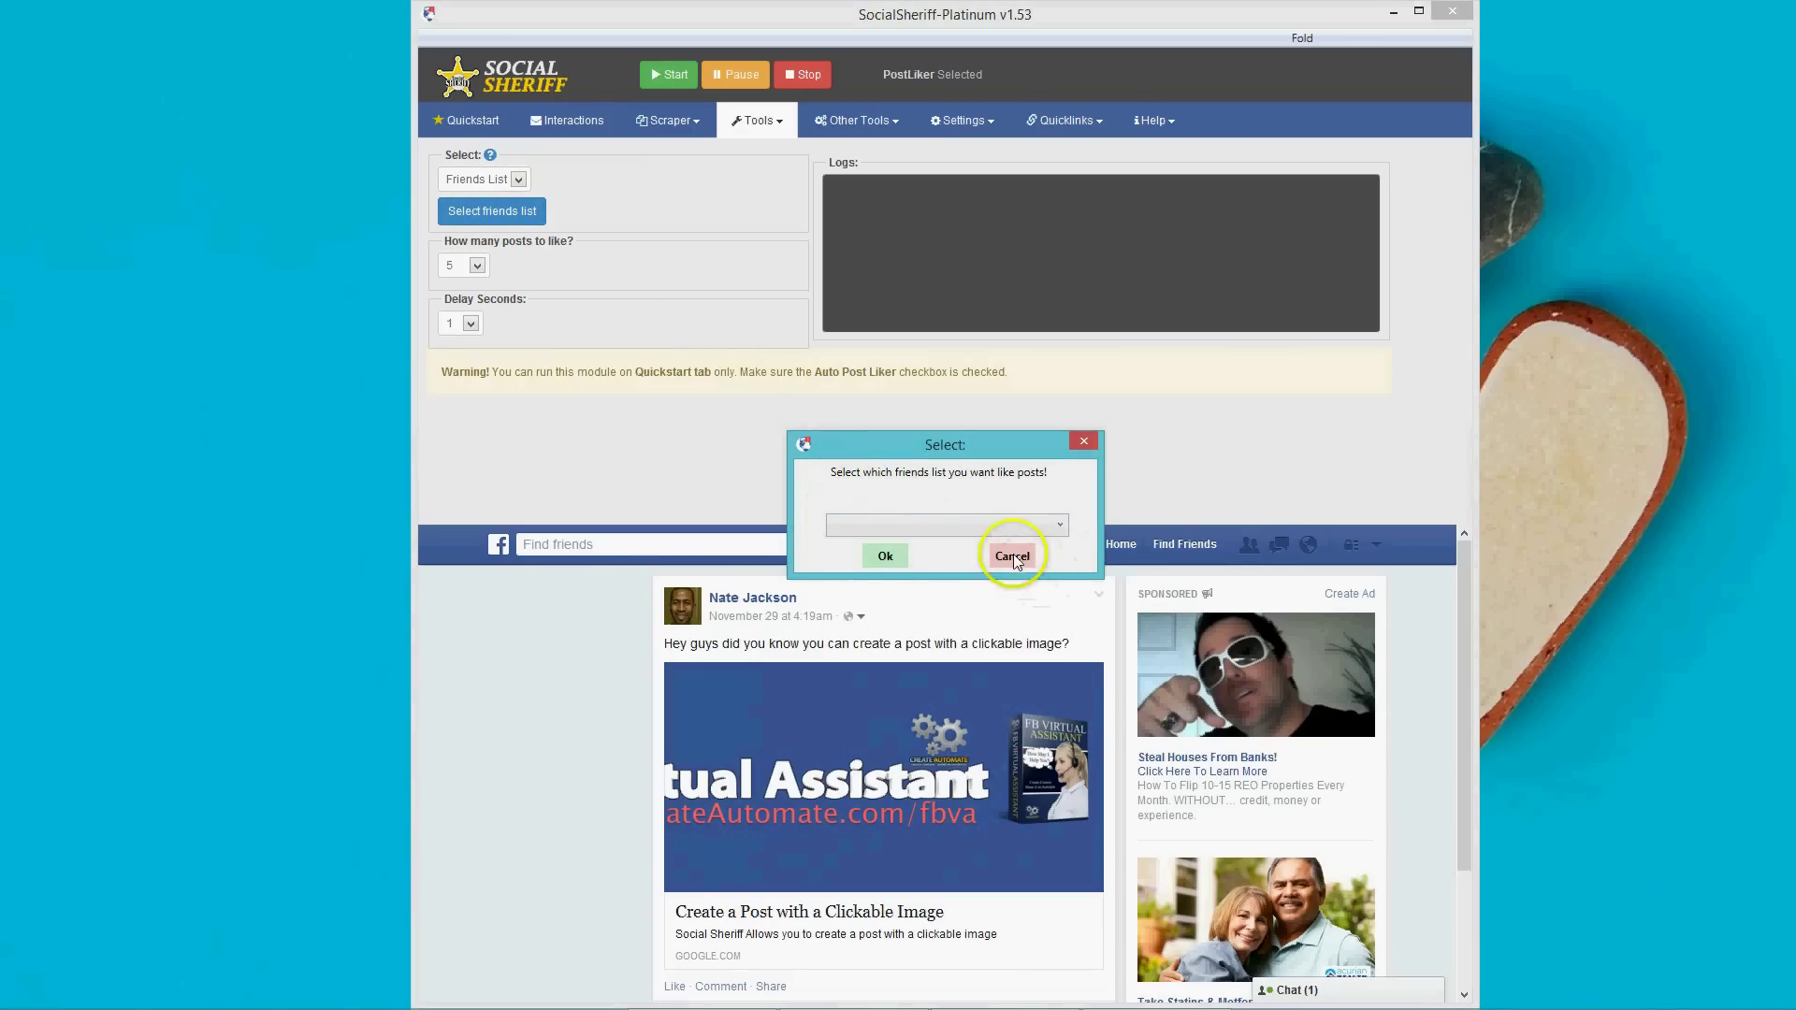
pyautogui.click(1013, 556)
# Review the posts-to-like count choices, briefly setting it to 1.
pyautogui.click(478, 266)
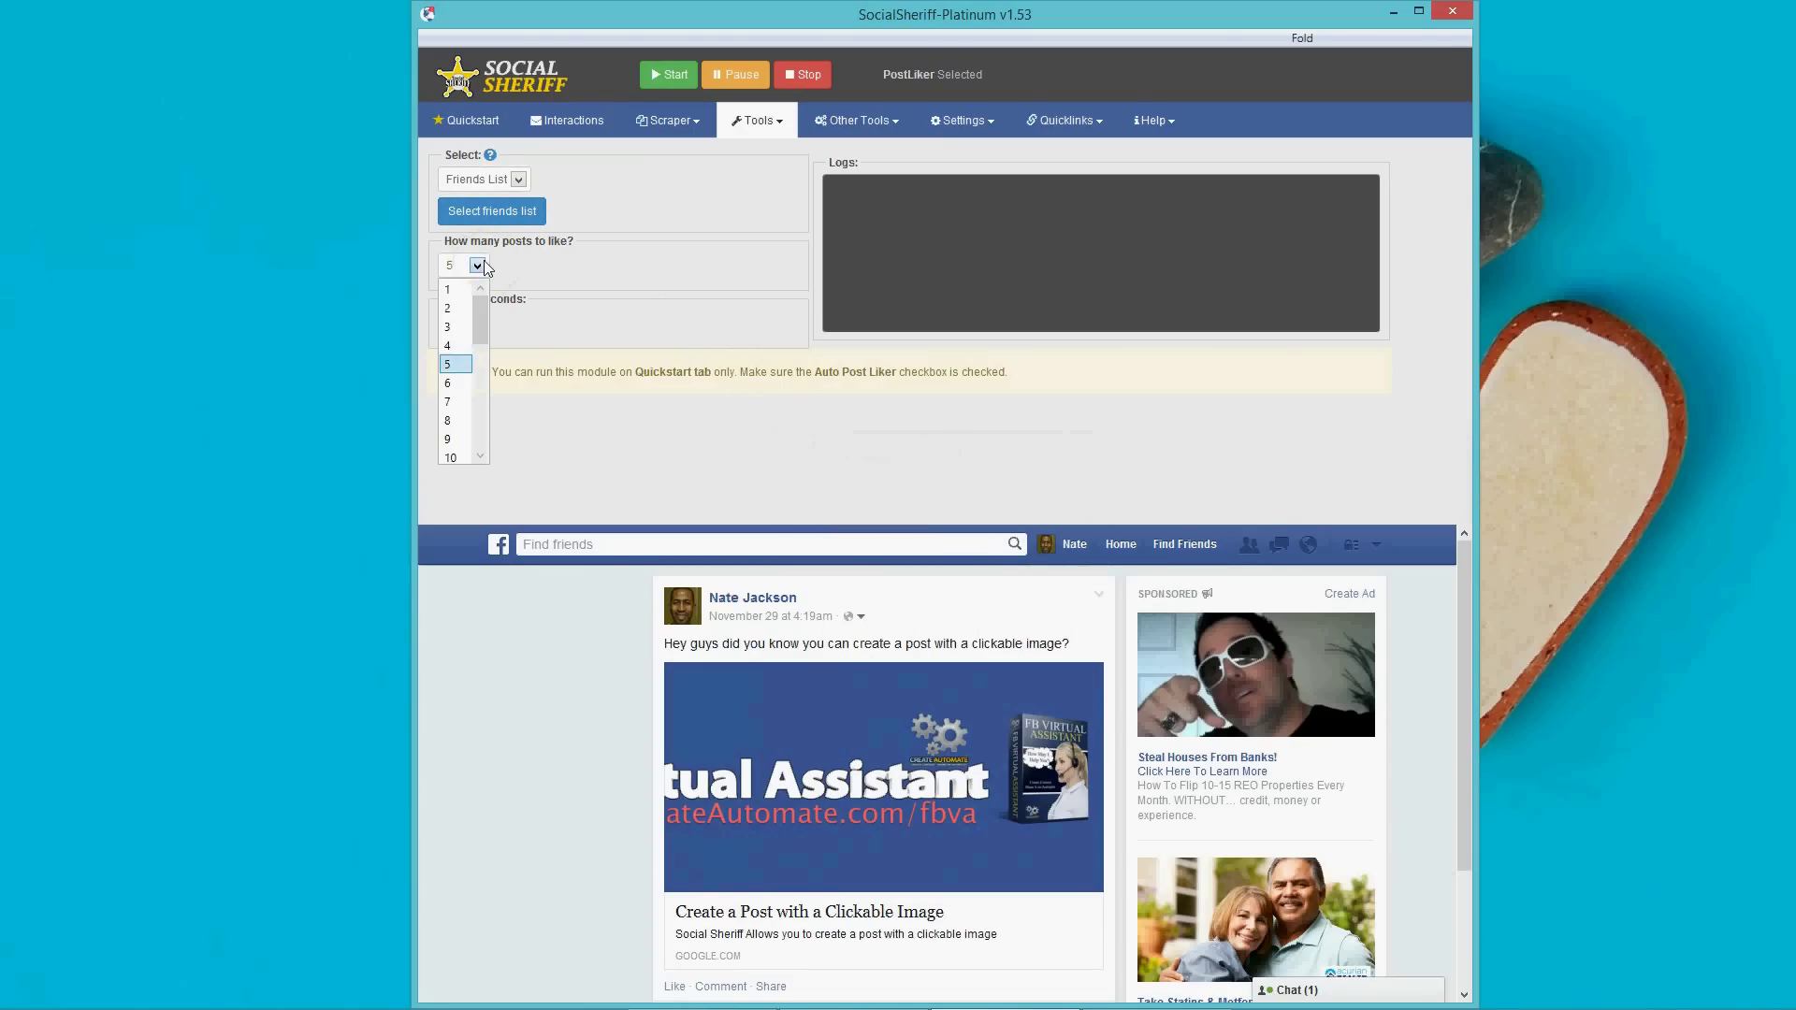
pyautogui.moveTo(479, 325); pyautogui.dragTo(479, 288)
pyautogui.click(503, 179)
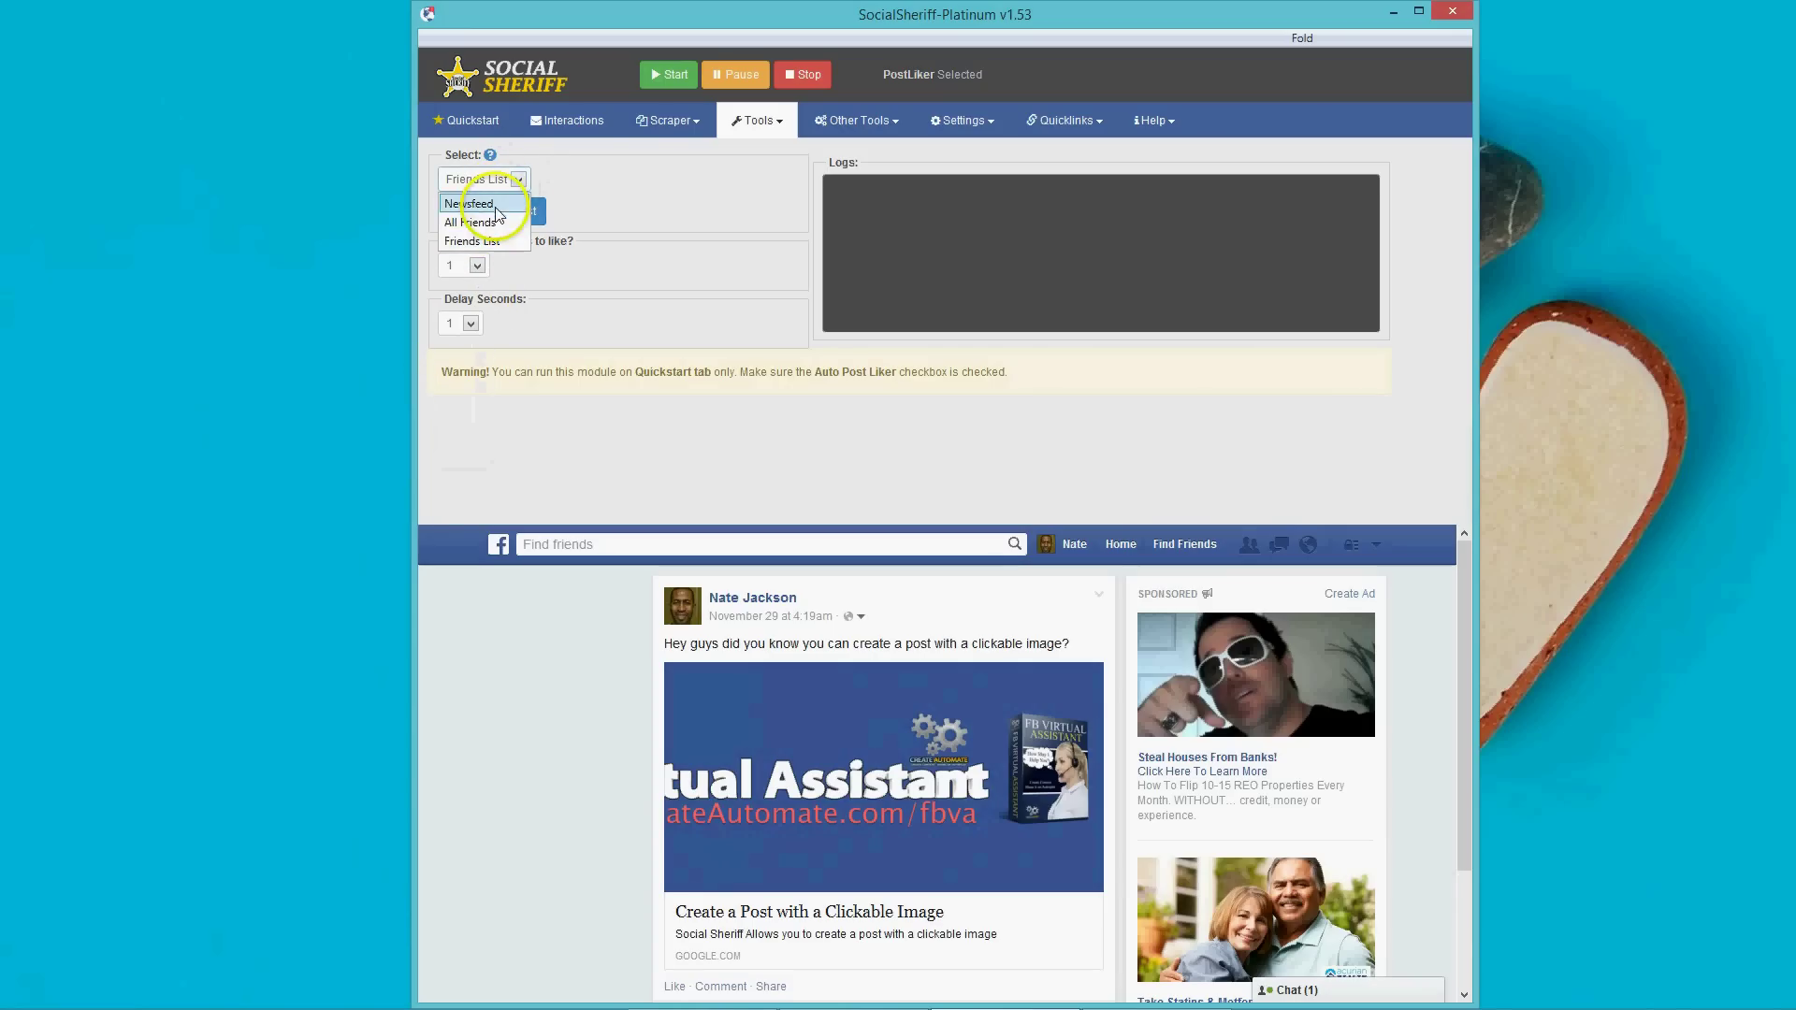
pyautogui.click(477, 266)
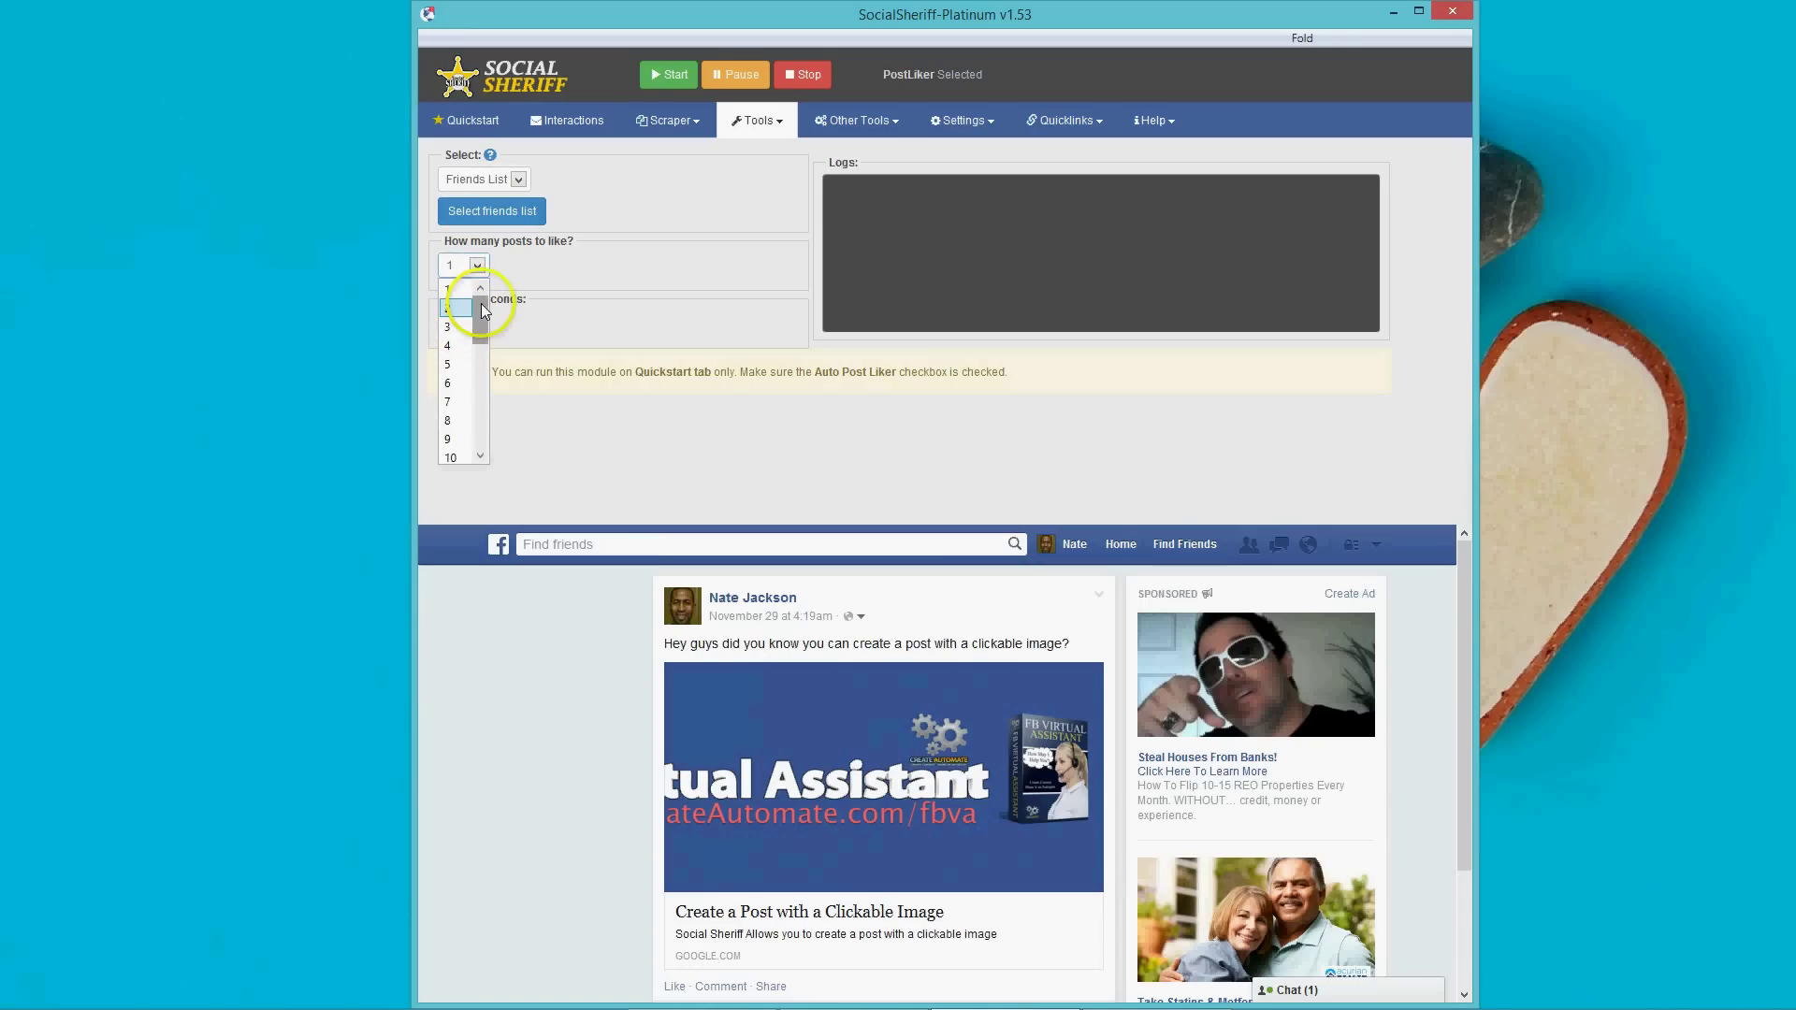
pyautogui.click(572, 211)
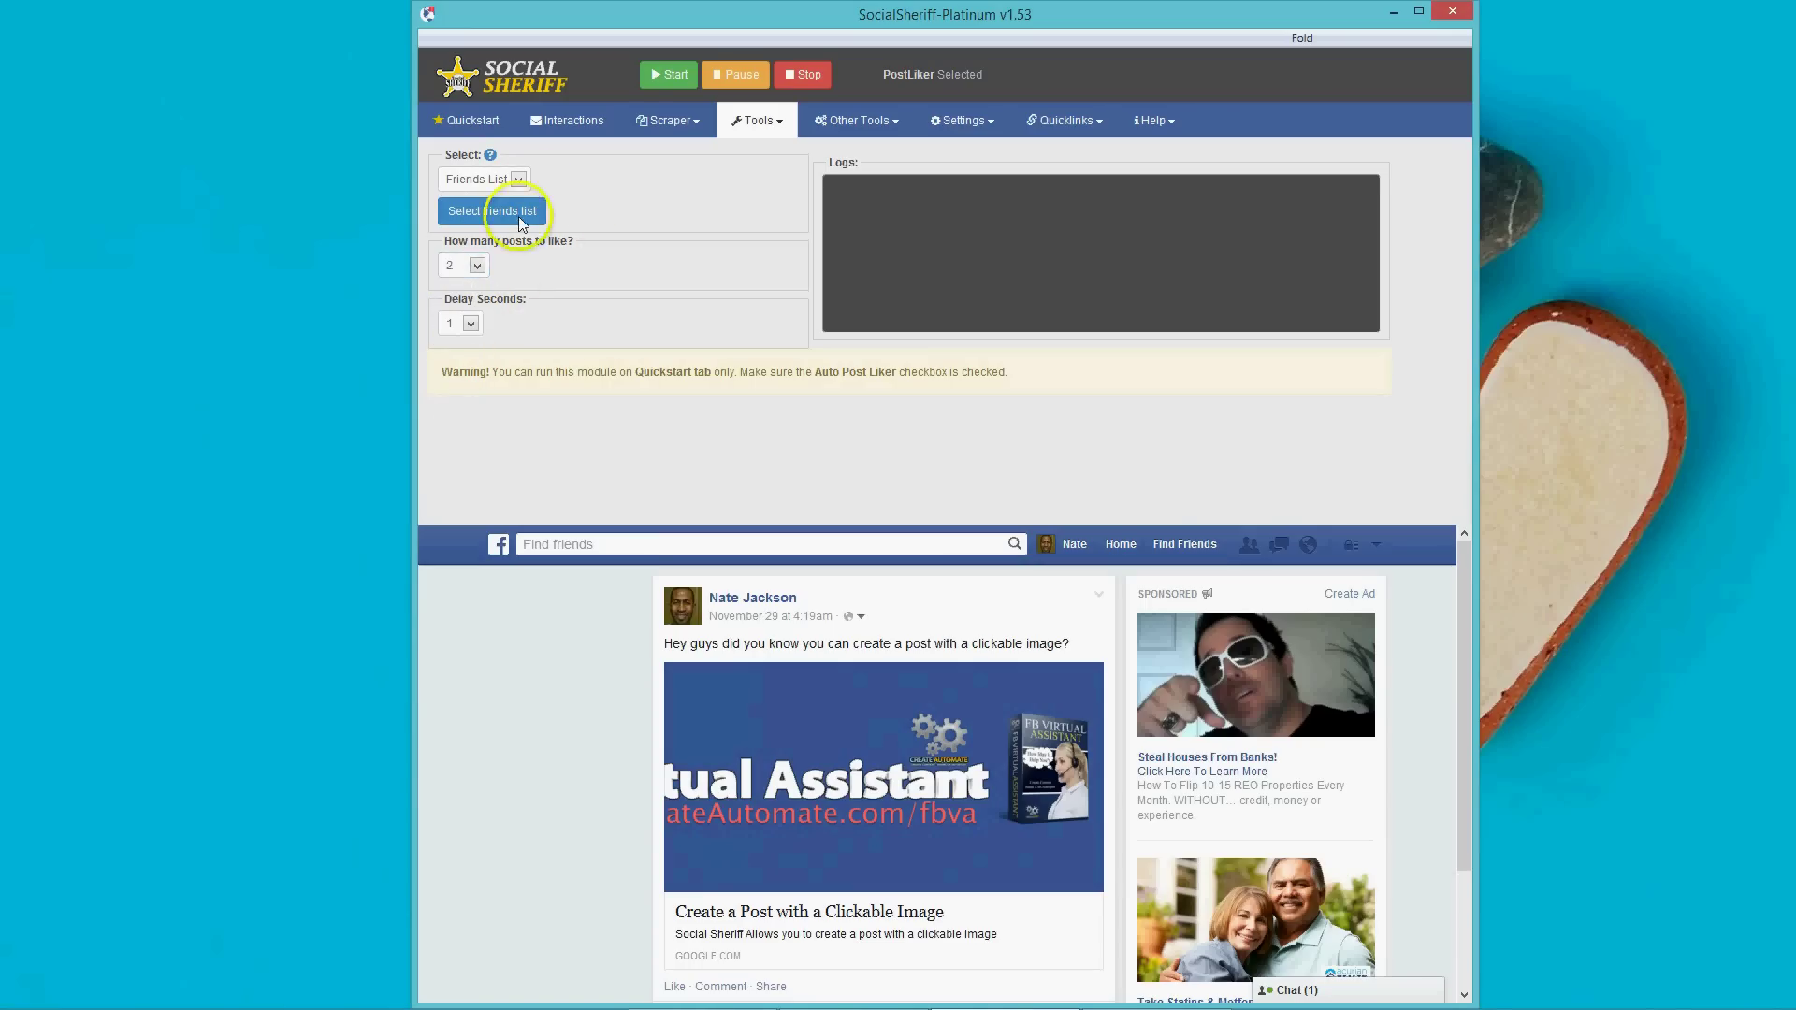
pyautogui.click(477, 266)
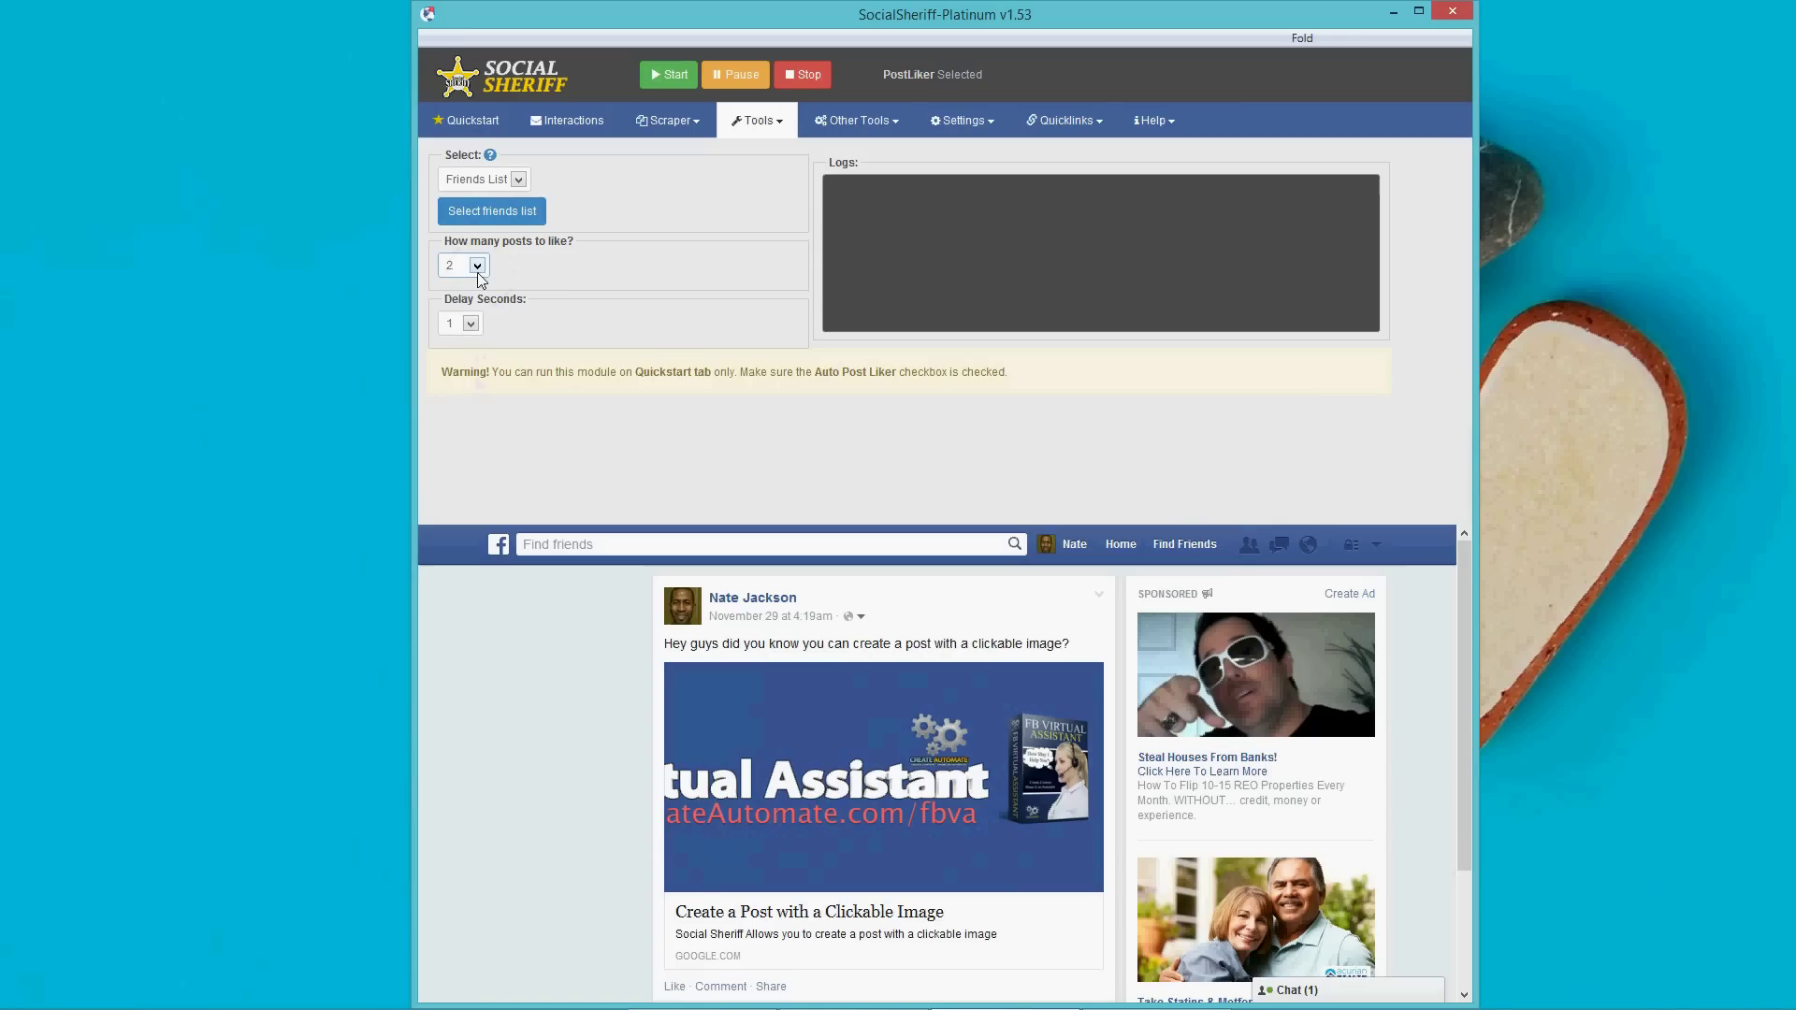
pyautogui.click(520, 180)
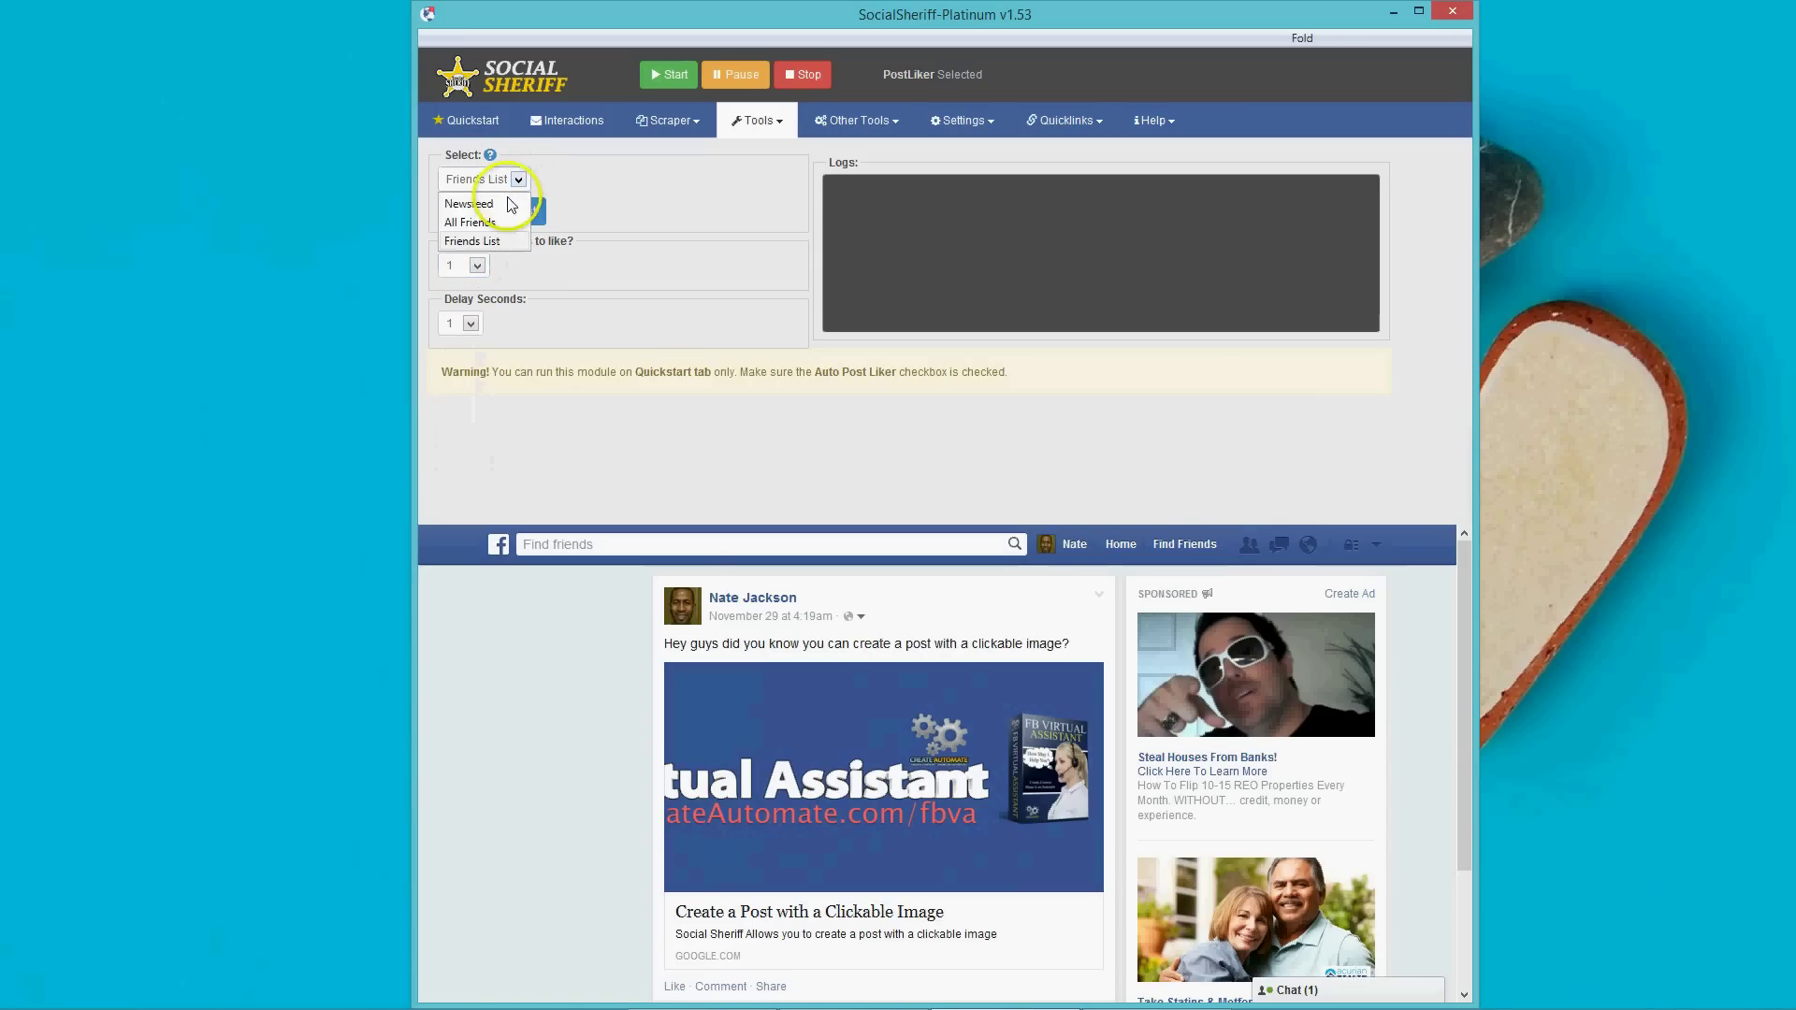
# Like 5 Newsfeed posts with a 10-second delay between likes.
pyautogui.click(477, 208)
pyautogui.click(477, 267)
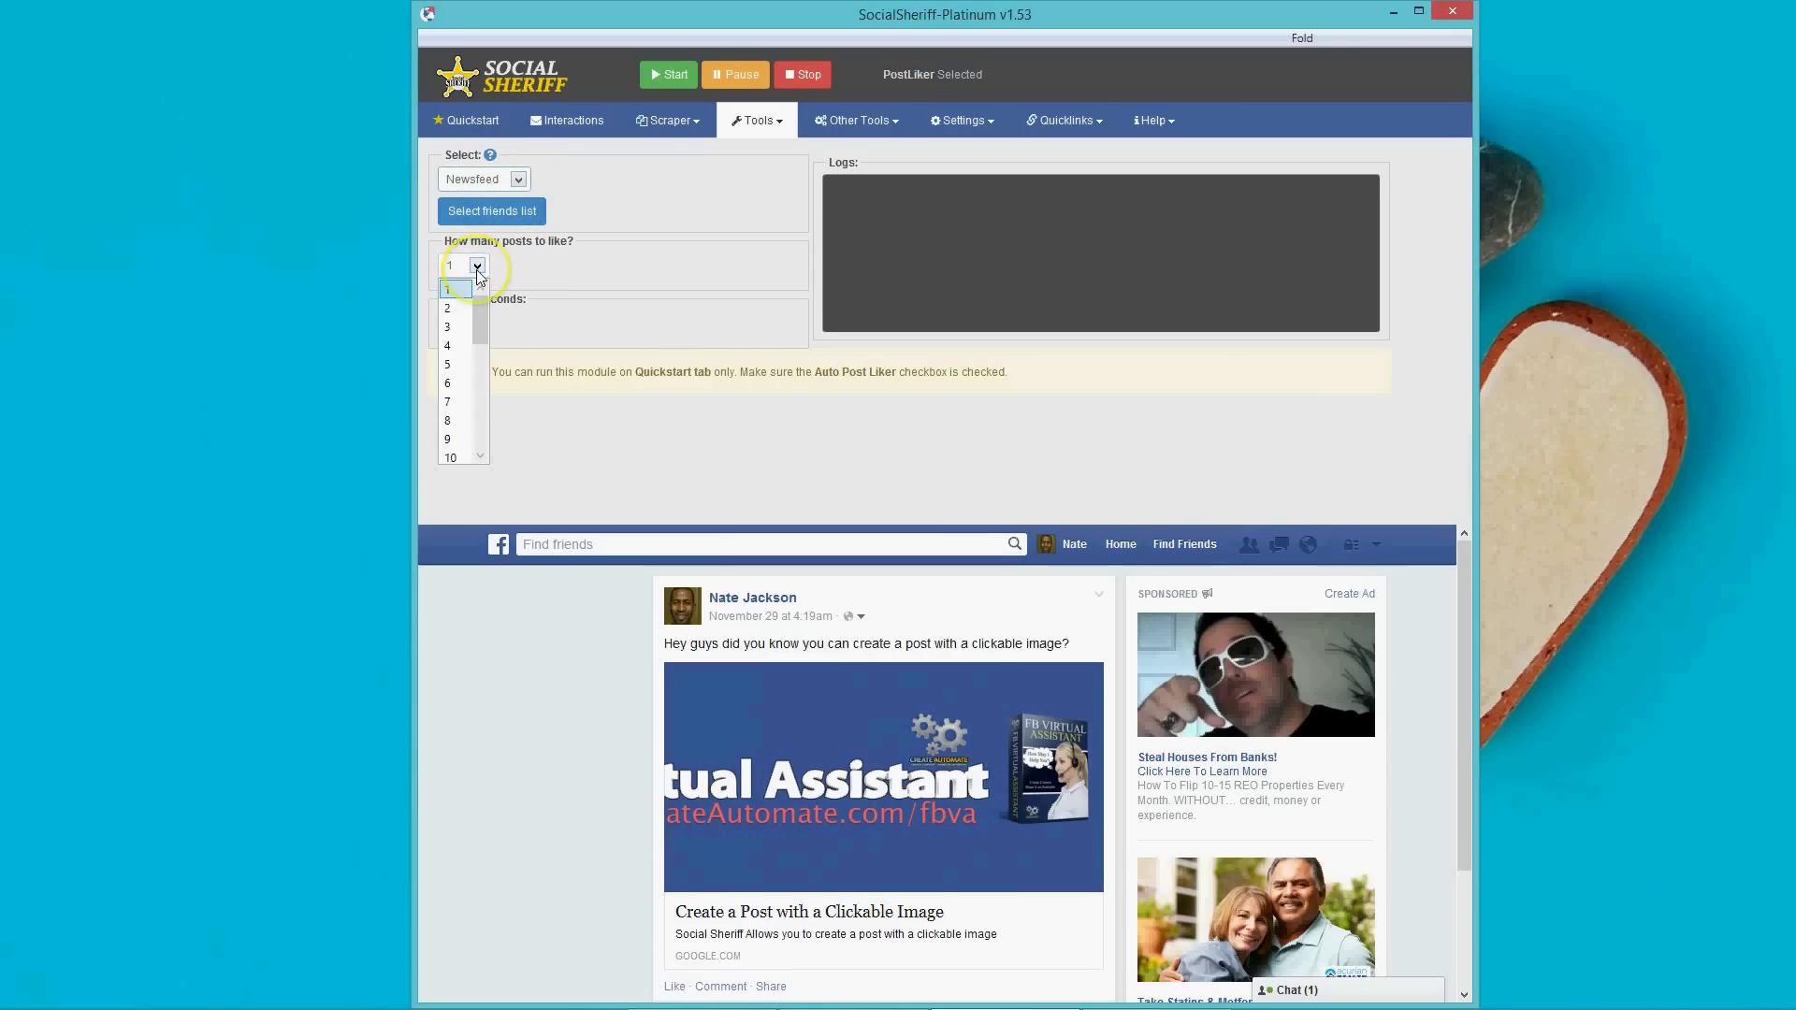
pyautogui.click(453, 352)
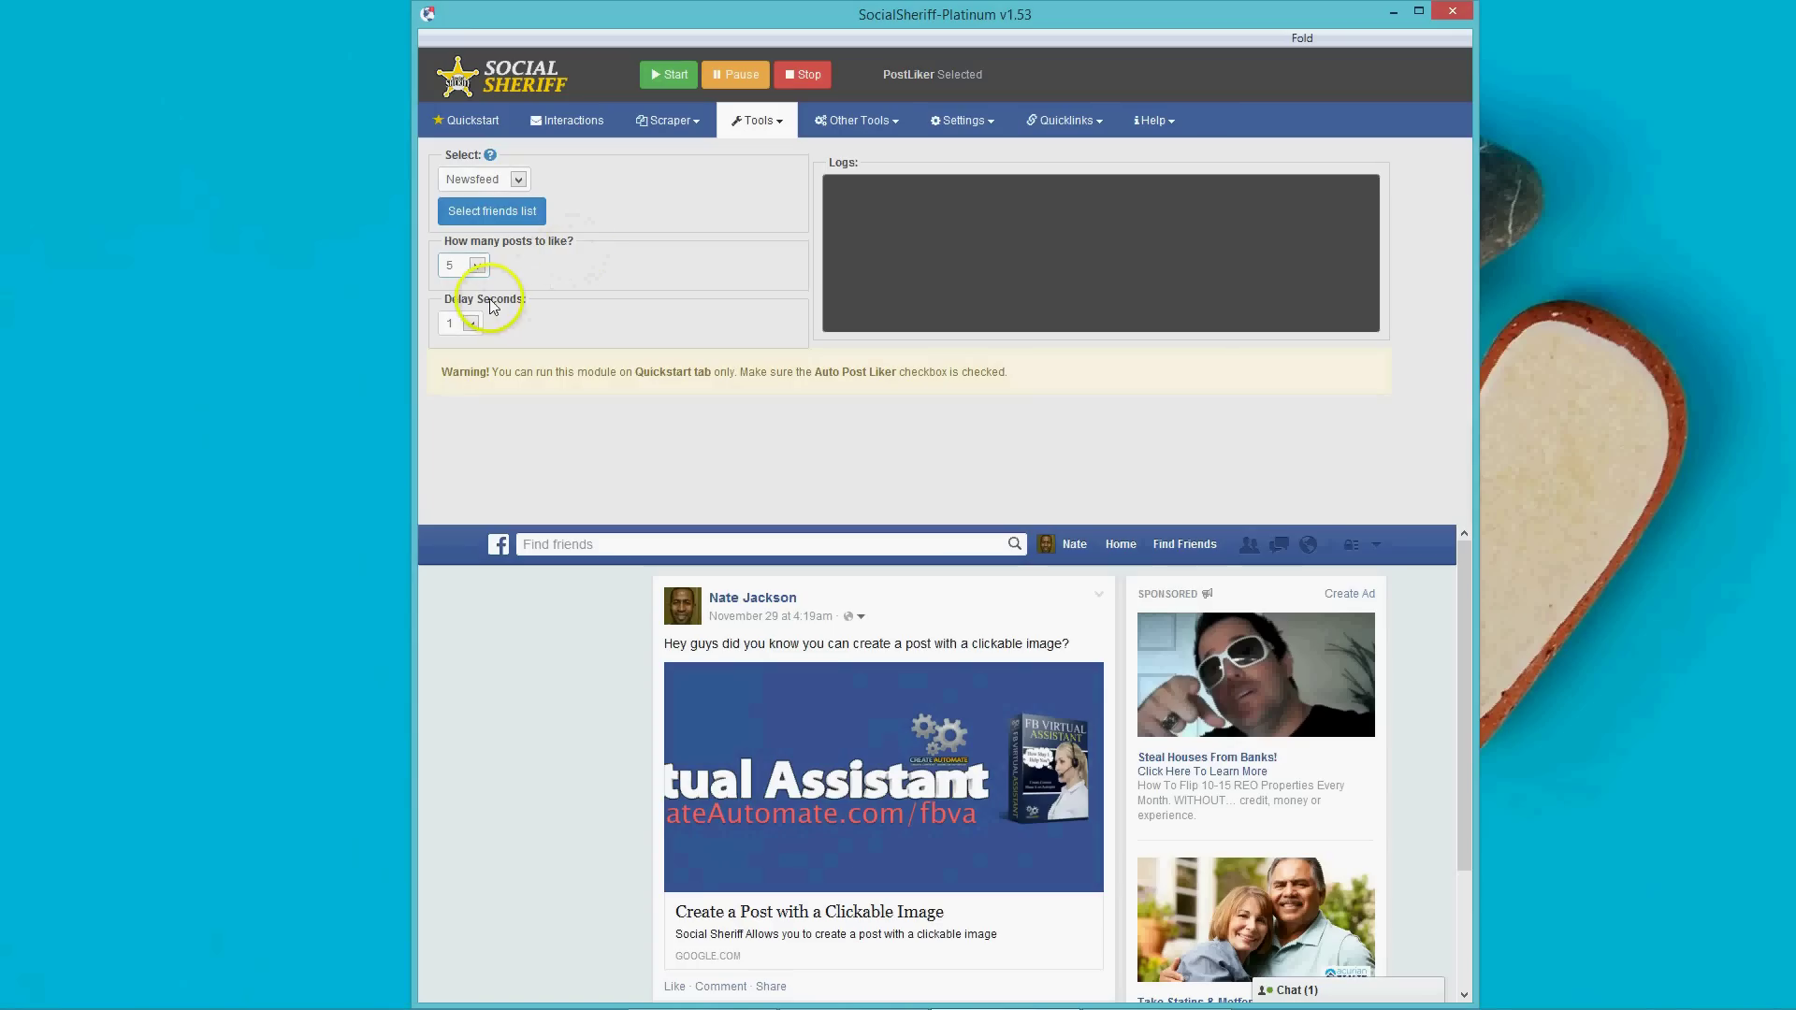
pyautogui.click(480, 330)
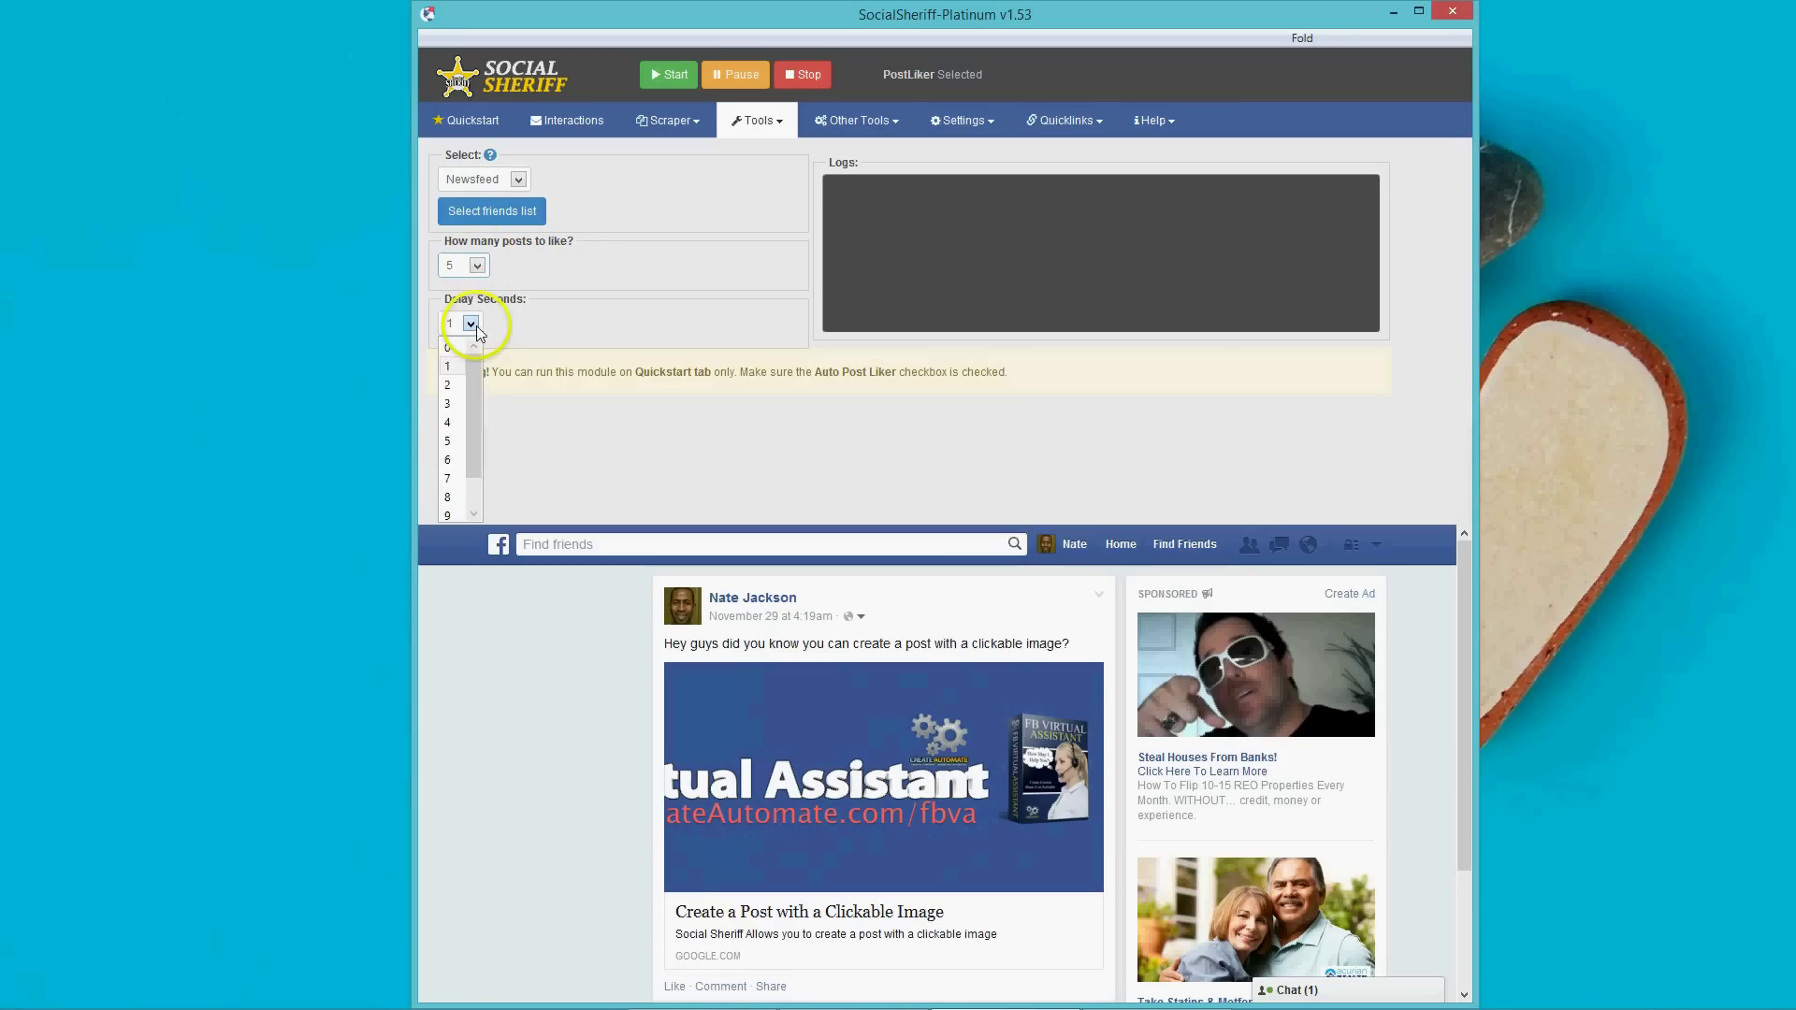
pyautogui.click(453, 494)
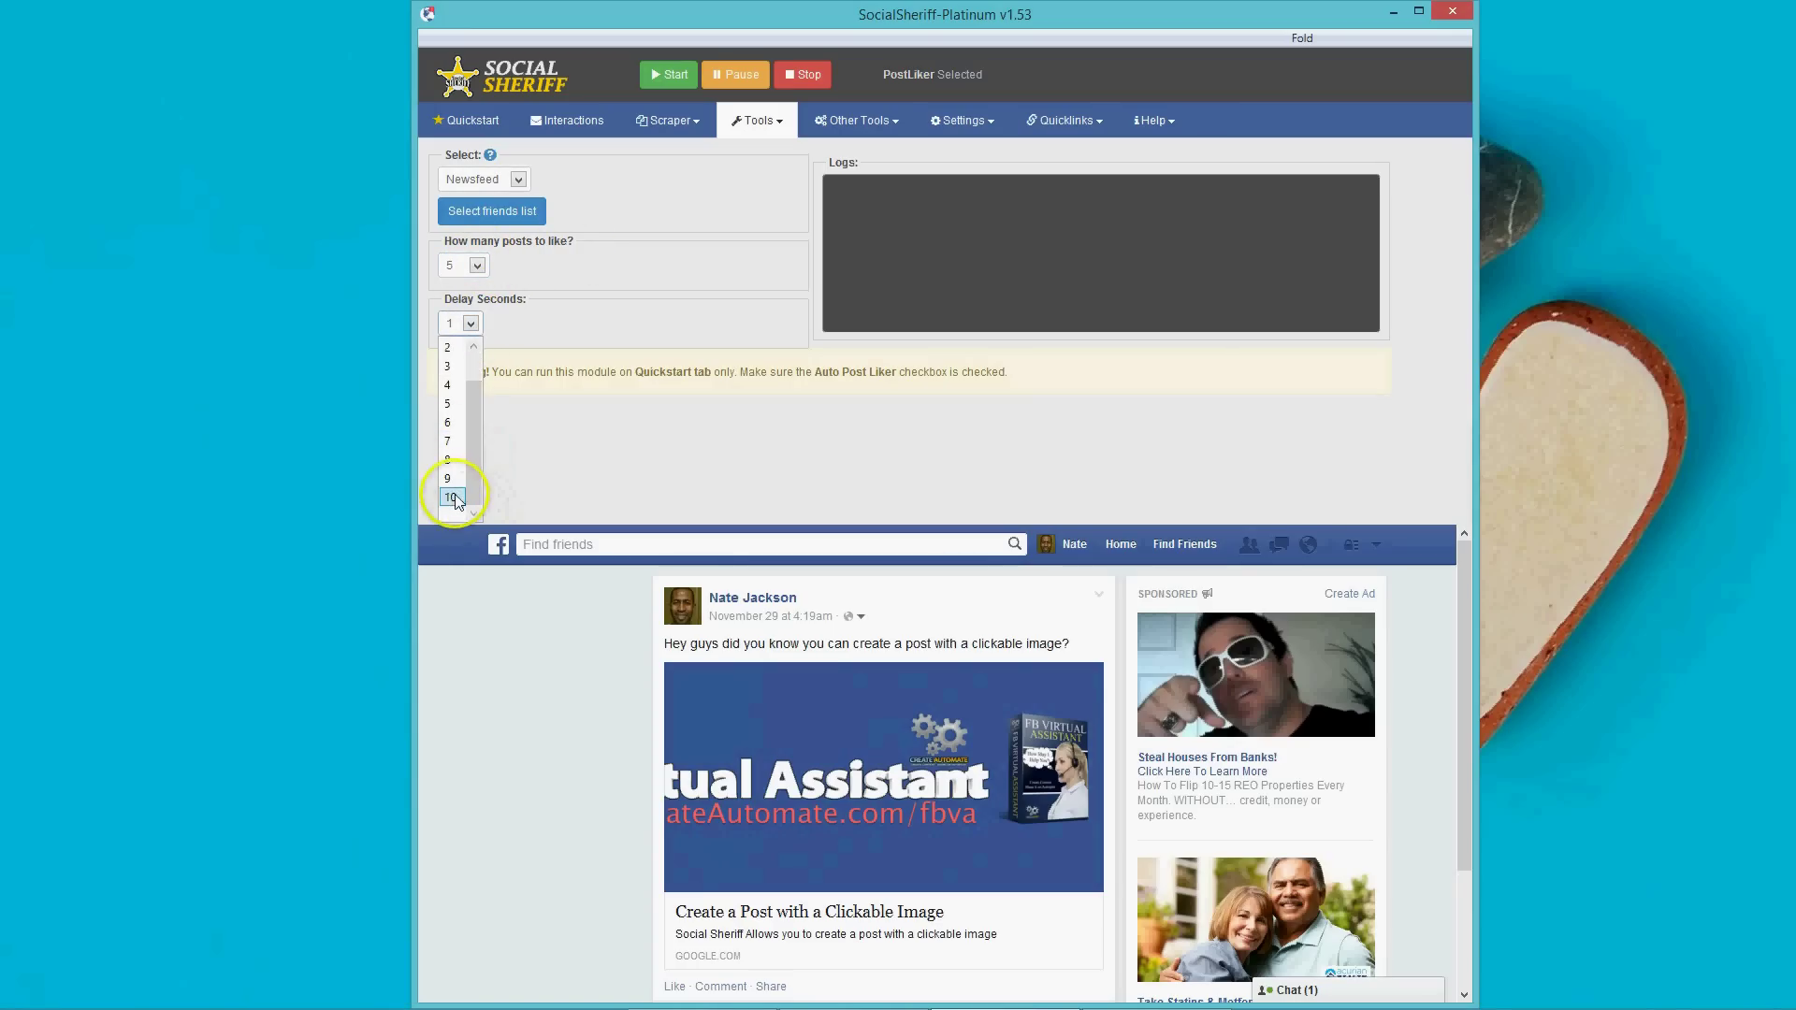
pyautogui.click(761, 141)
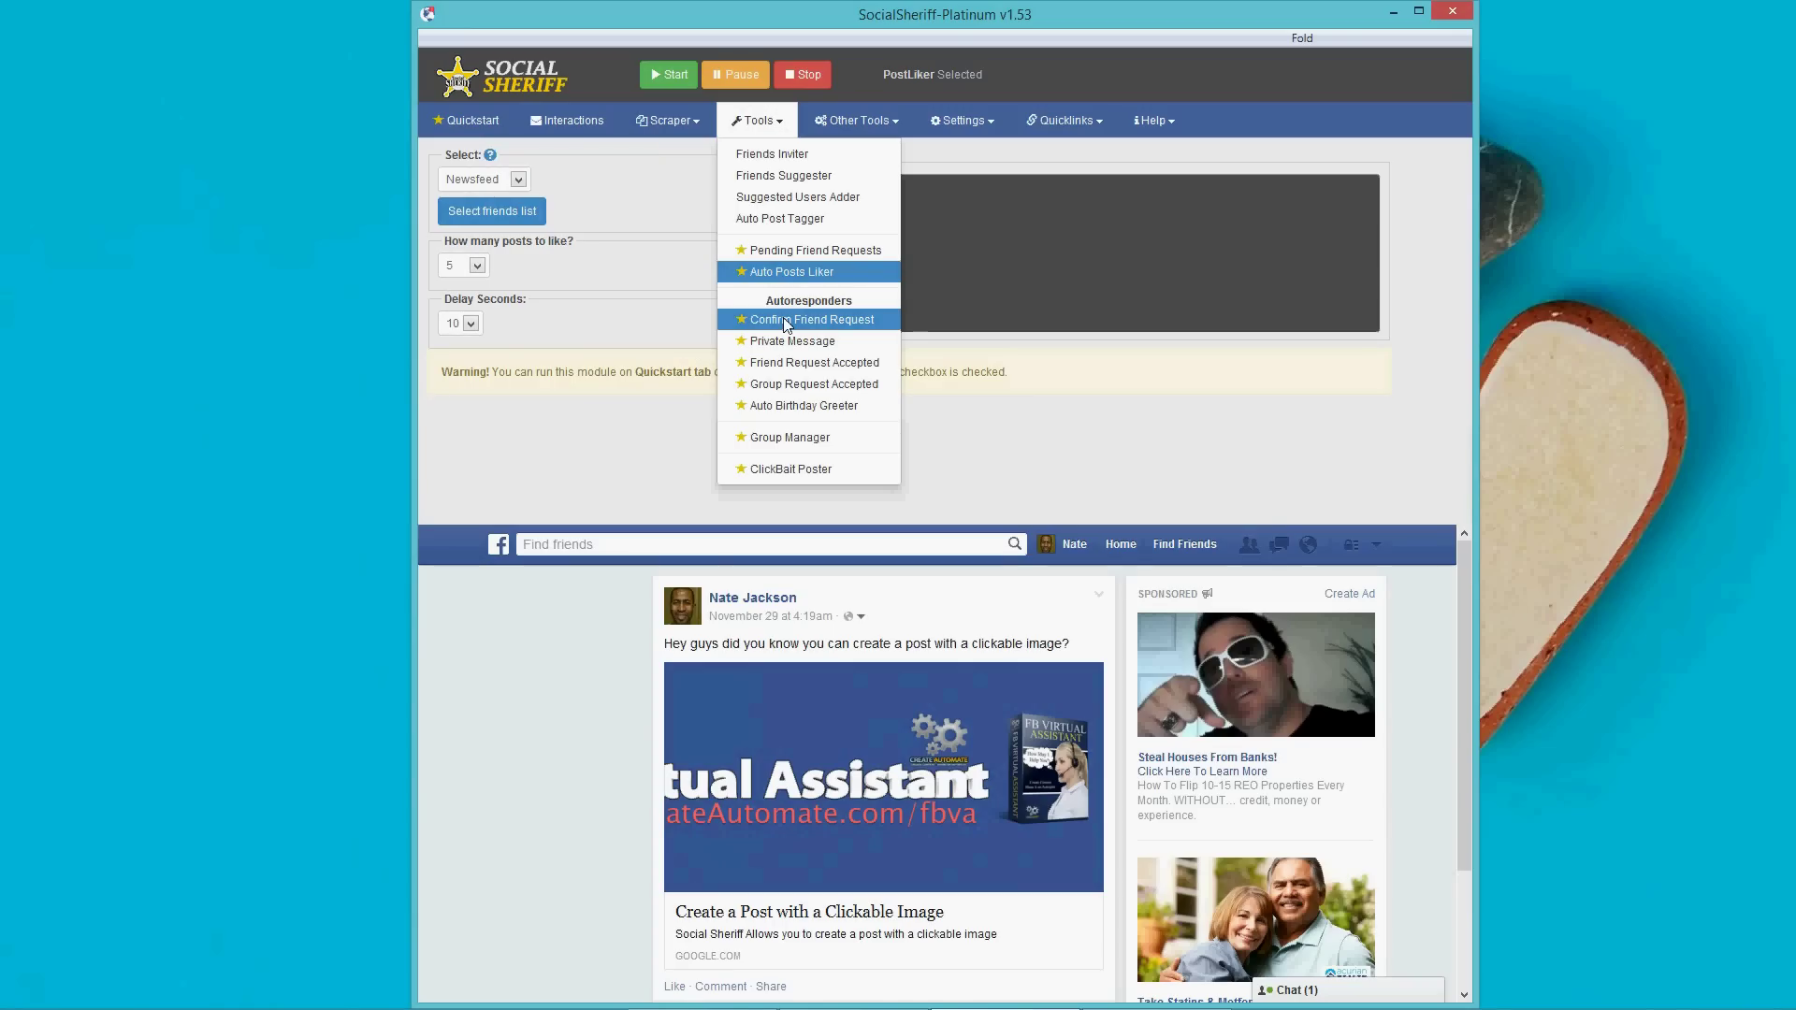
# Inspect the Friend Request Accepted message box, then open the empty Group Request Accepted autoresponder.
pyautogui.click(793, 328)
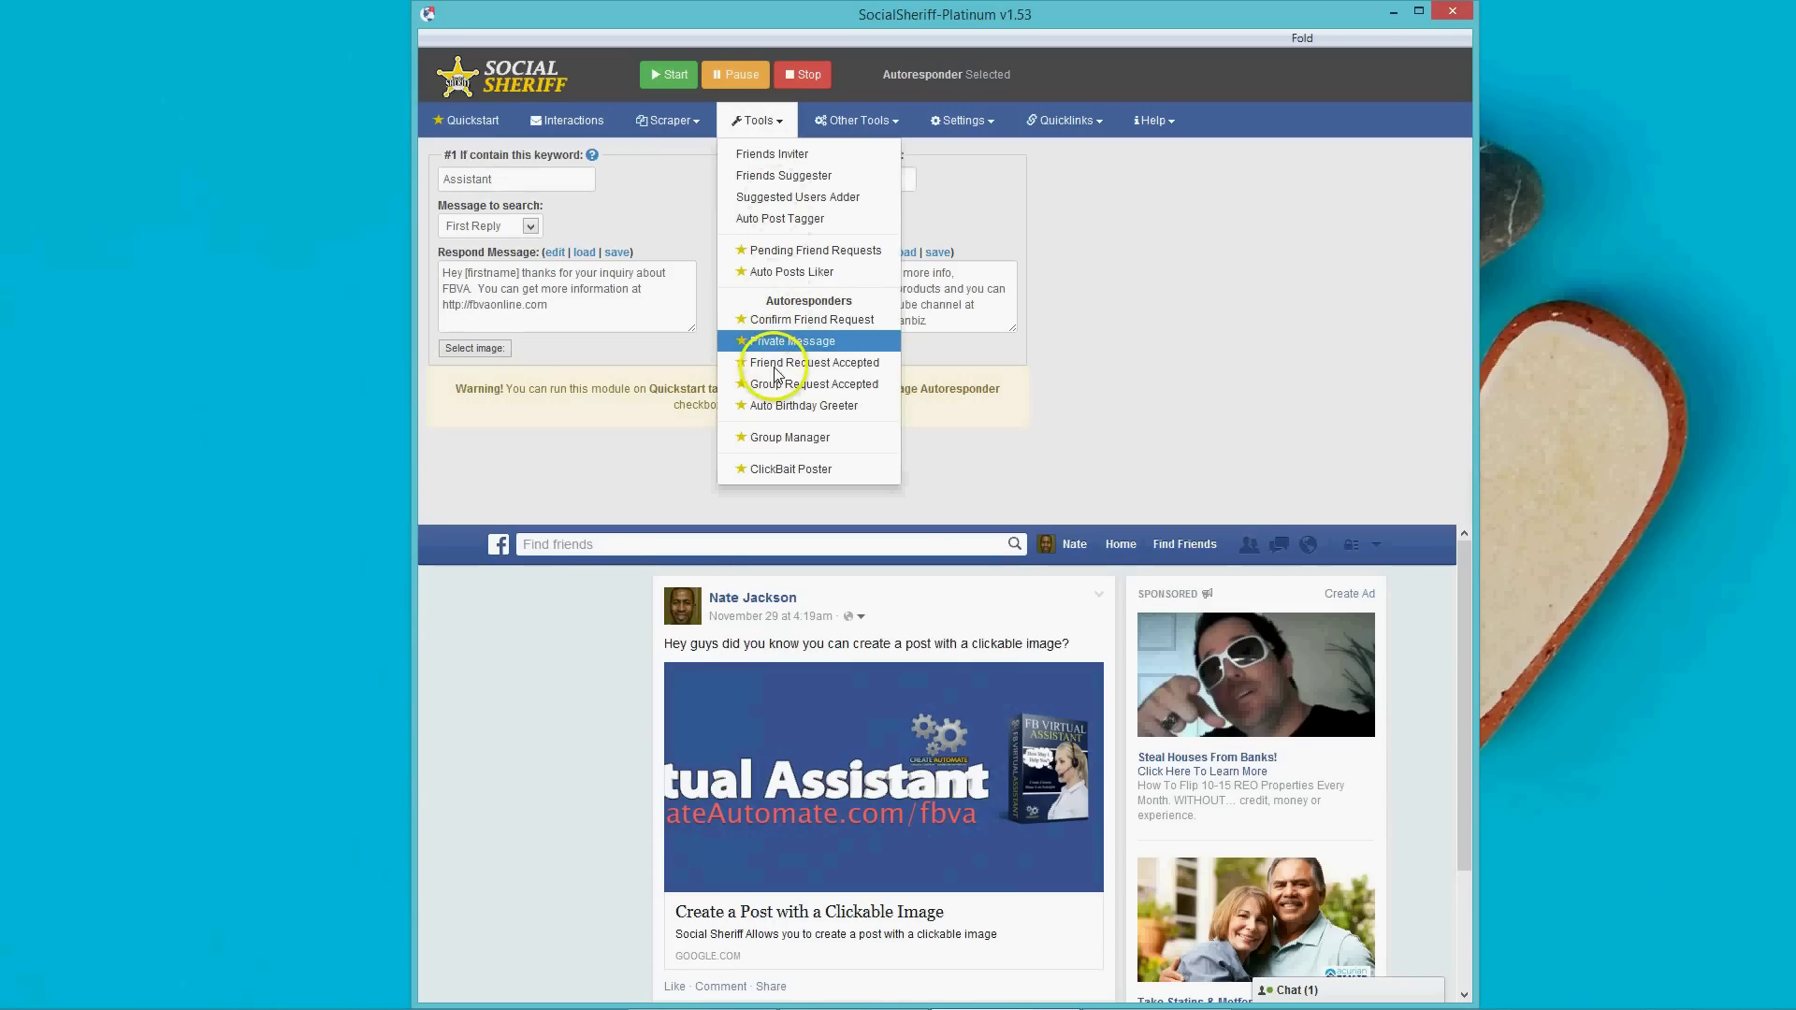
pyautogui.click(774, 365)
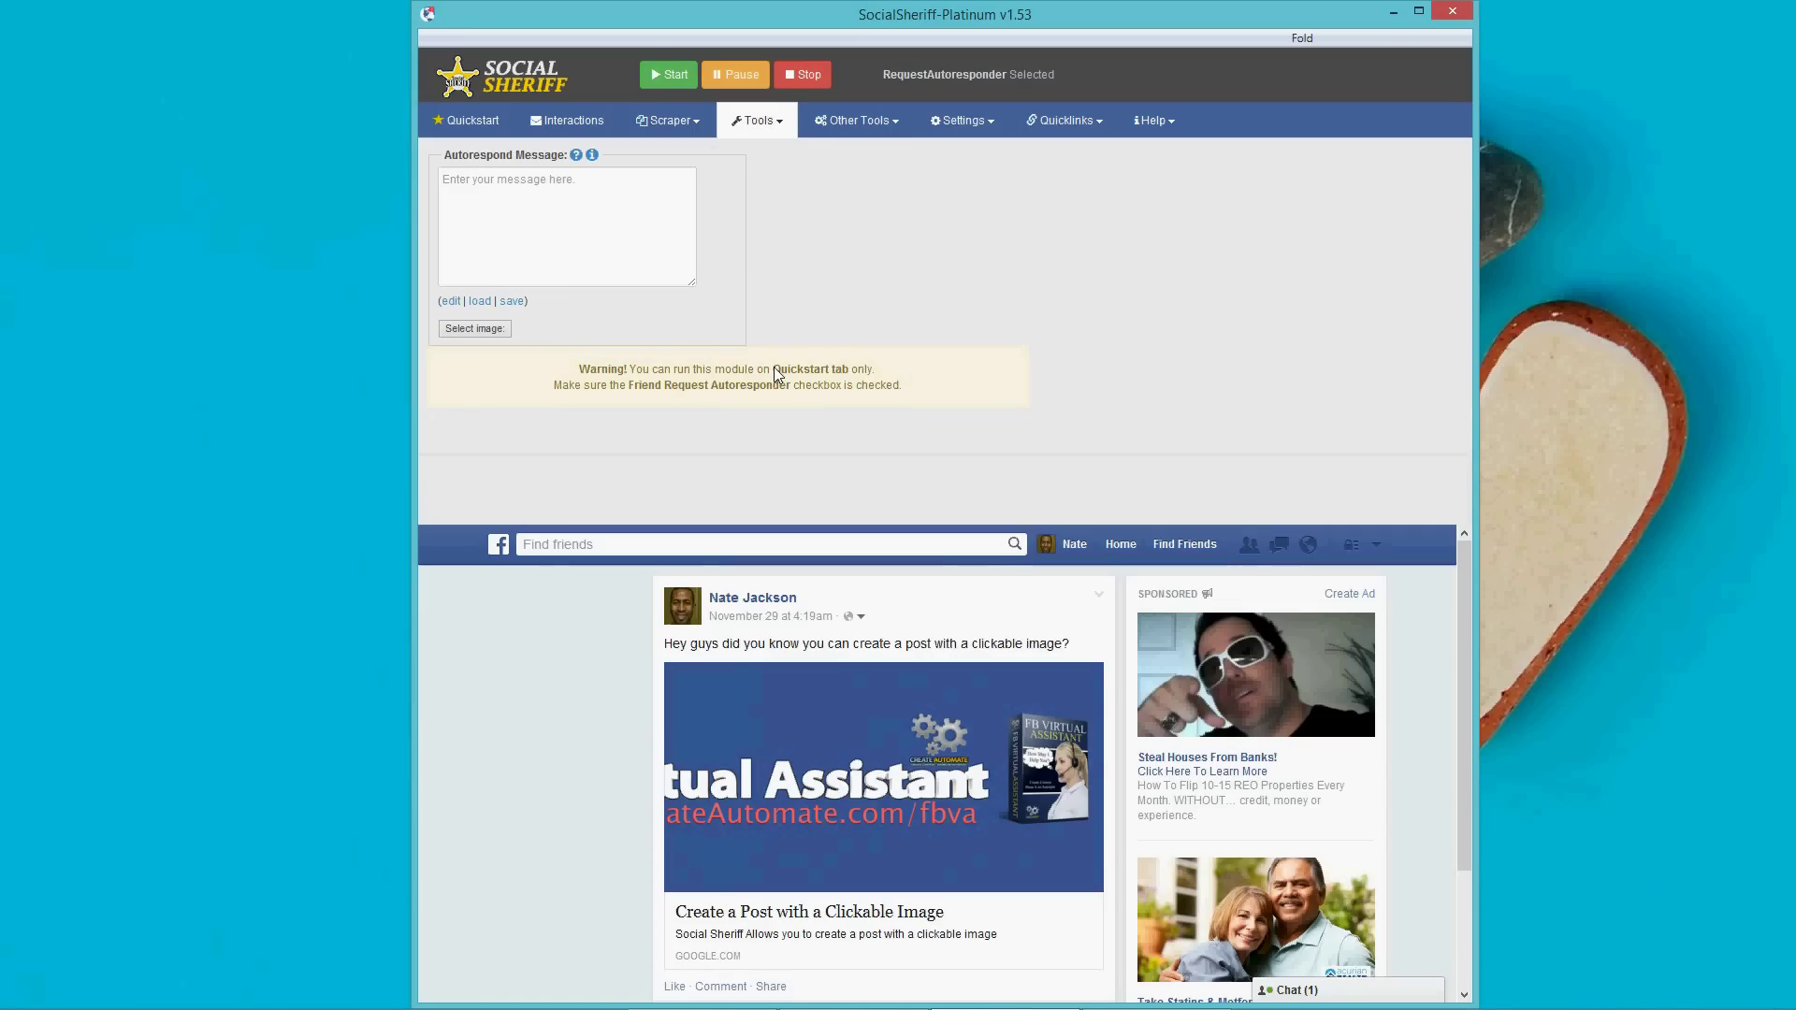
pyautogui.click(549, 230)
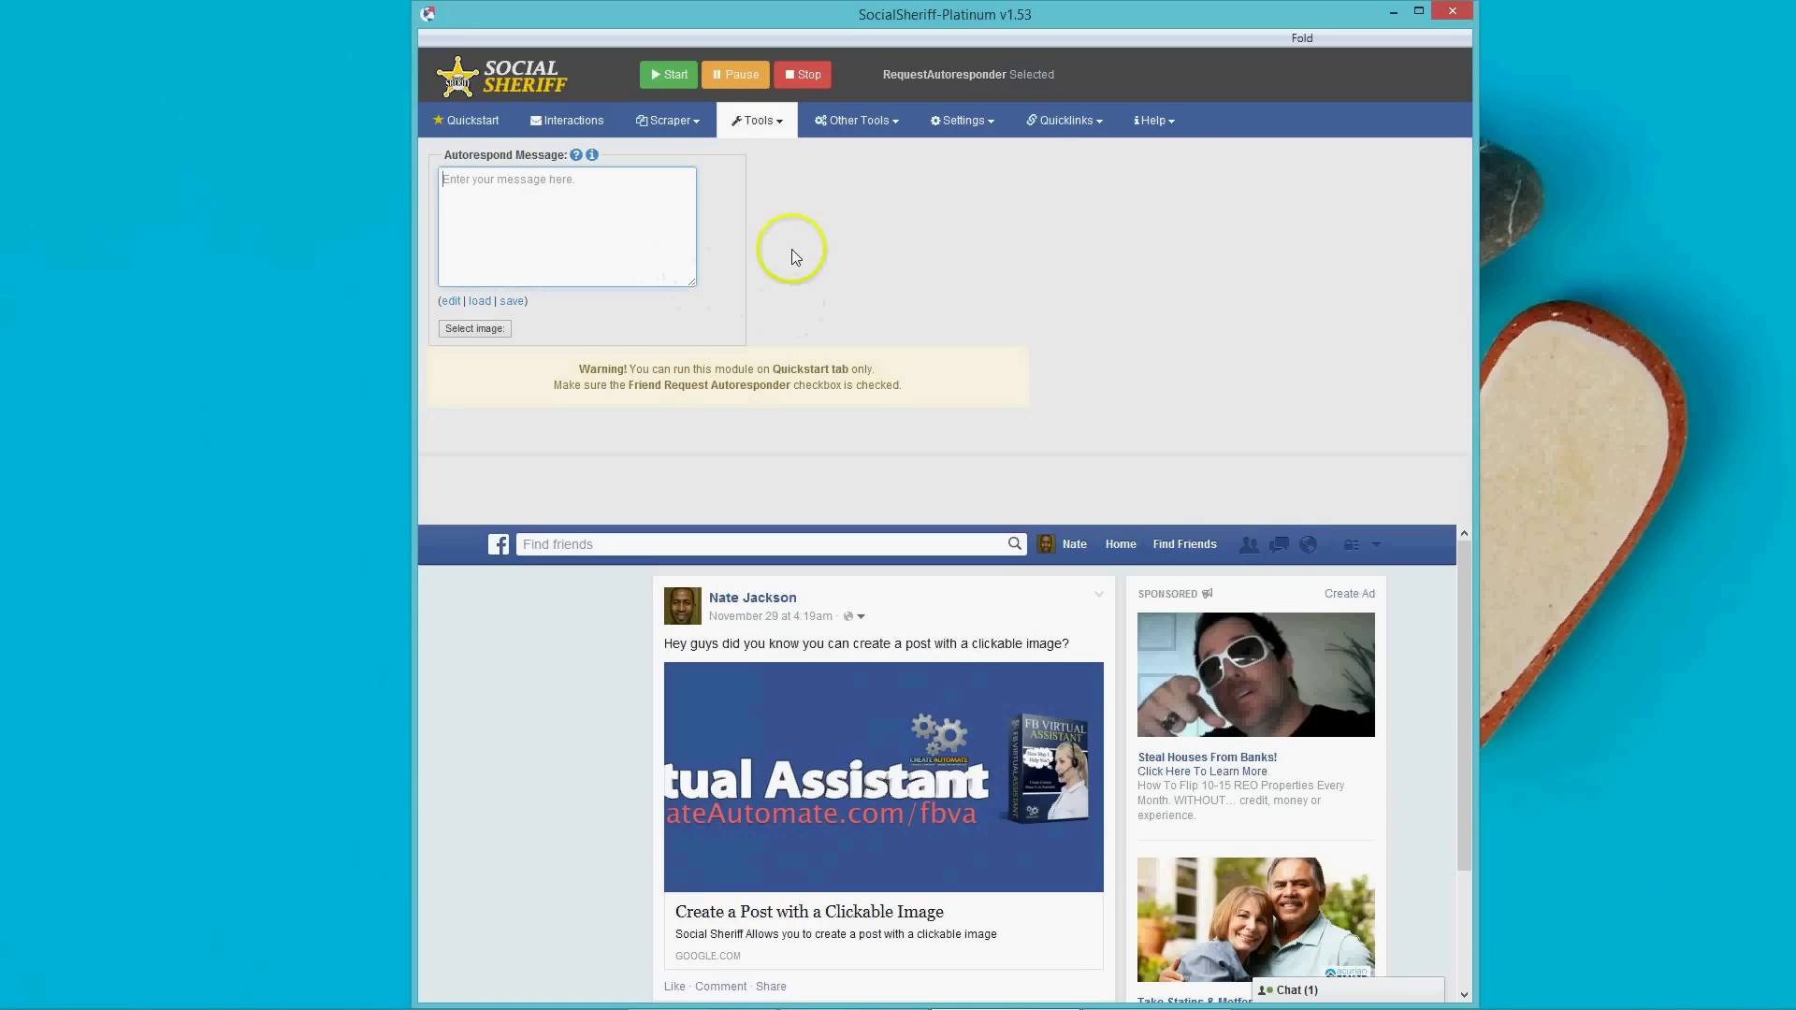
pyautogui.click(760, 125)
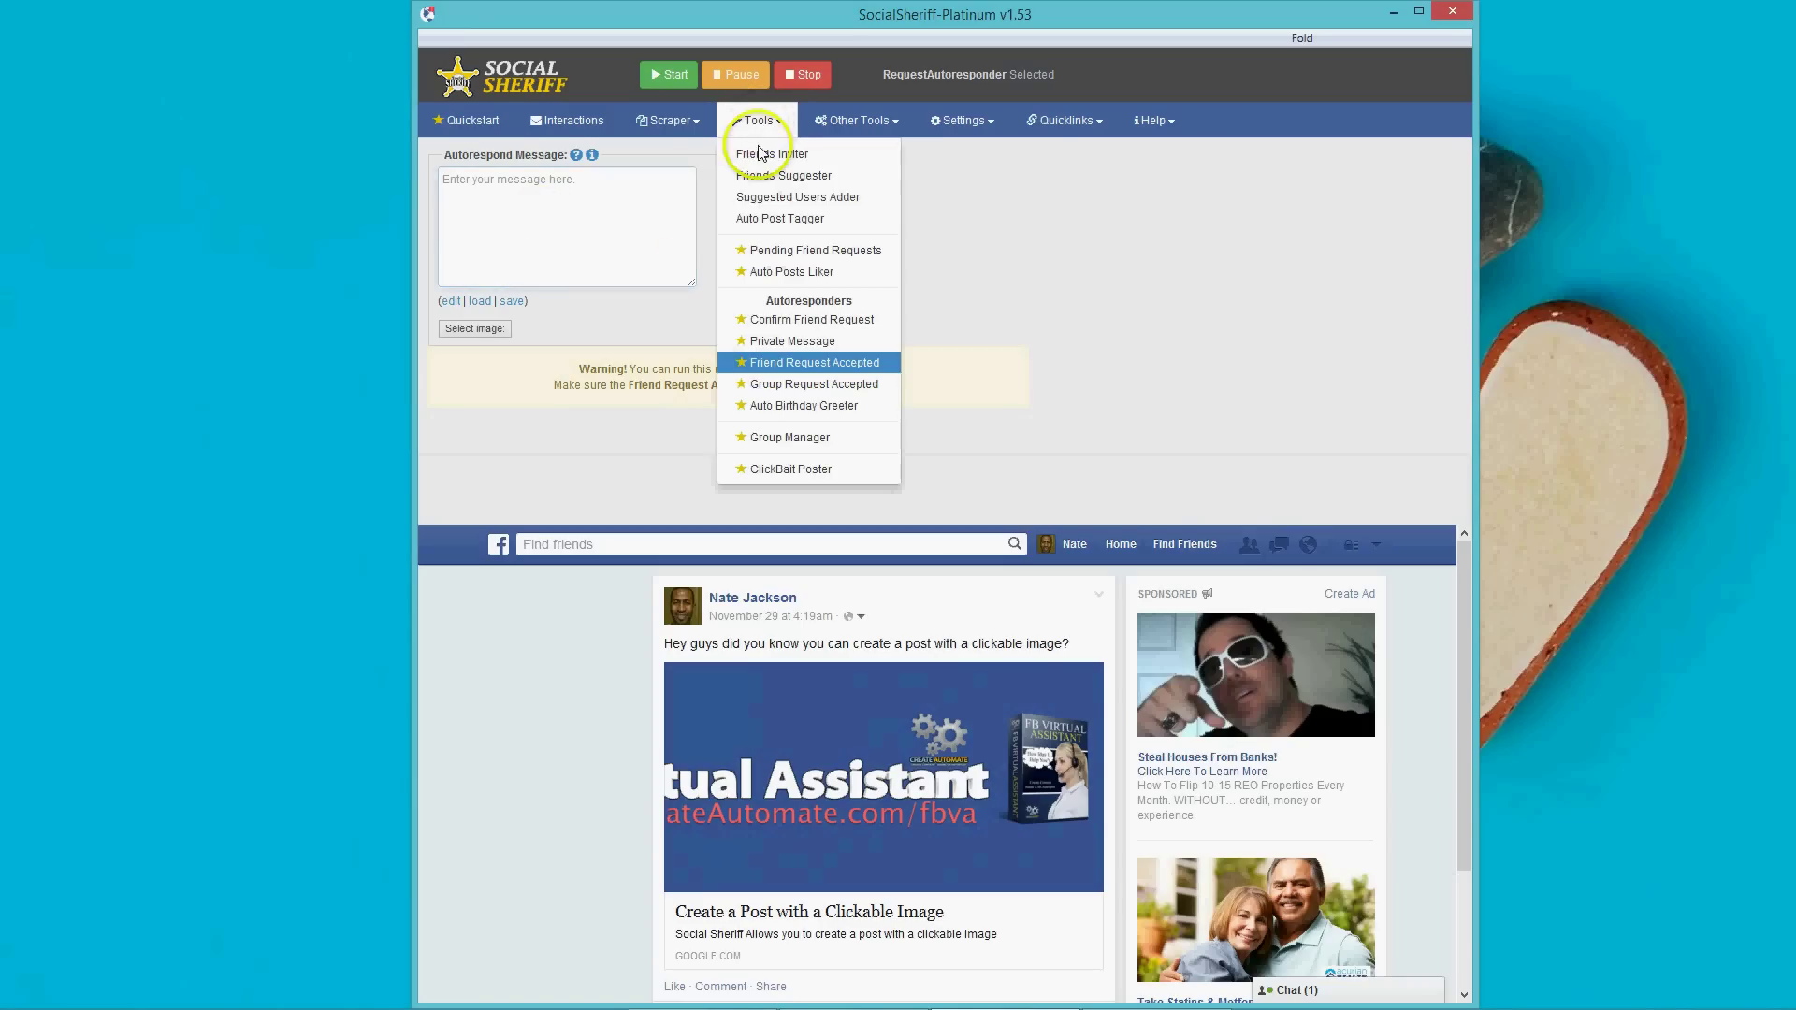
pyautogui.click(776, 384)
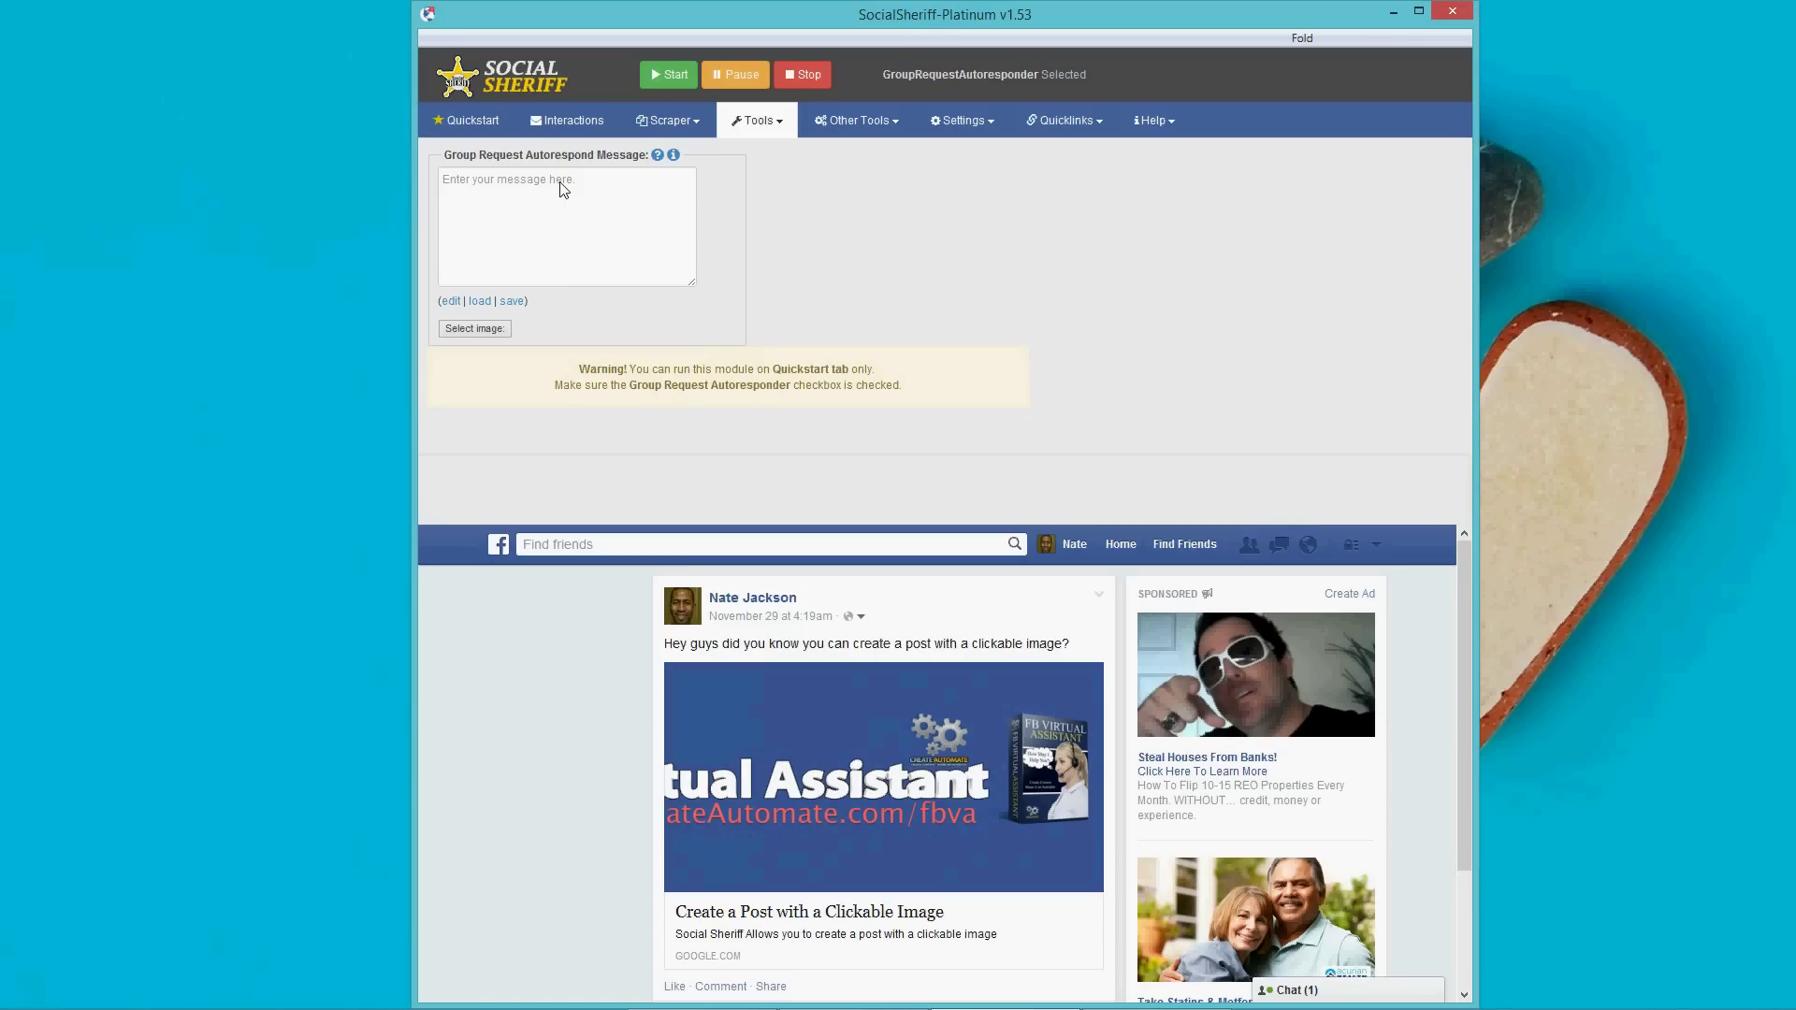
pyautogui.click(760, 124)
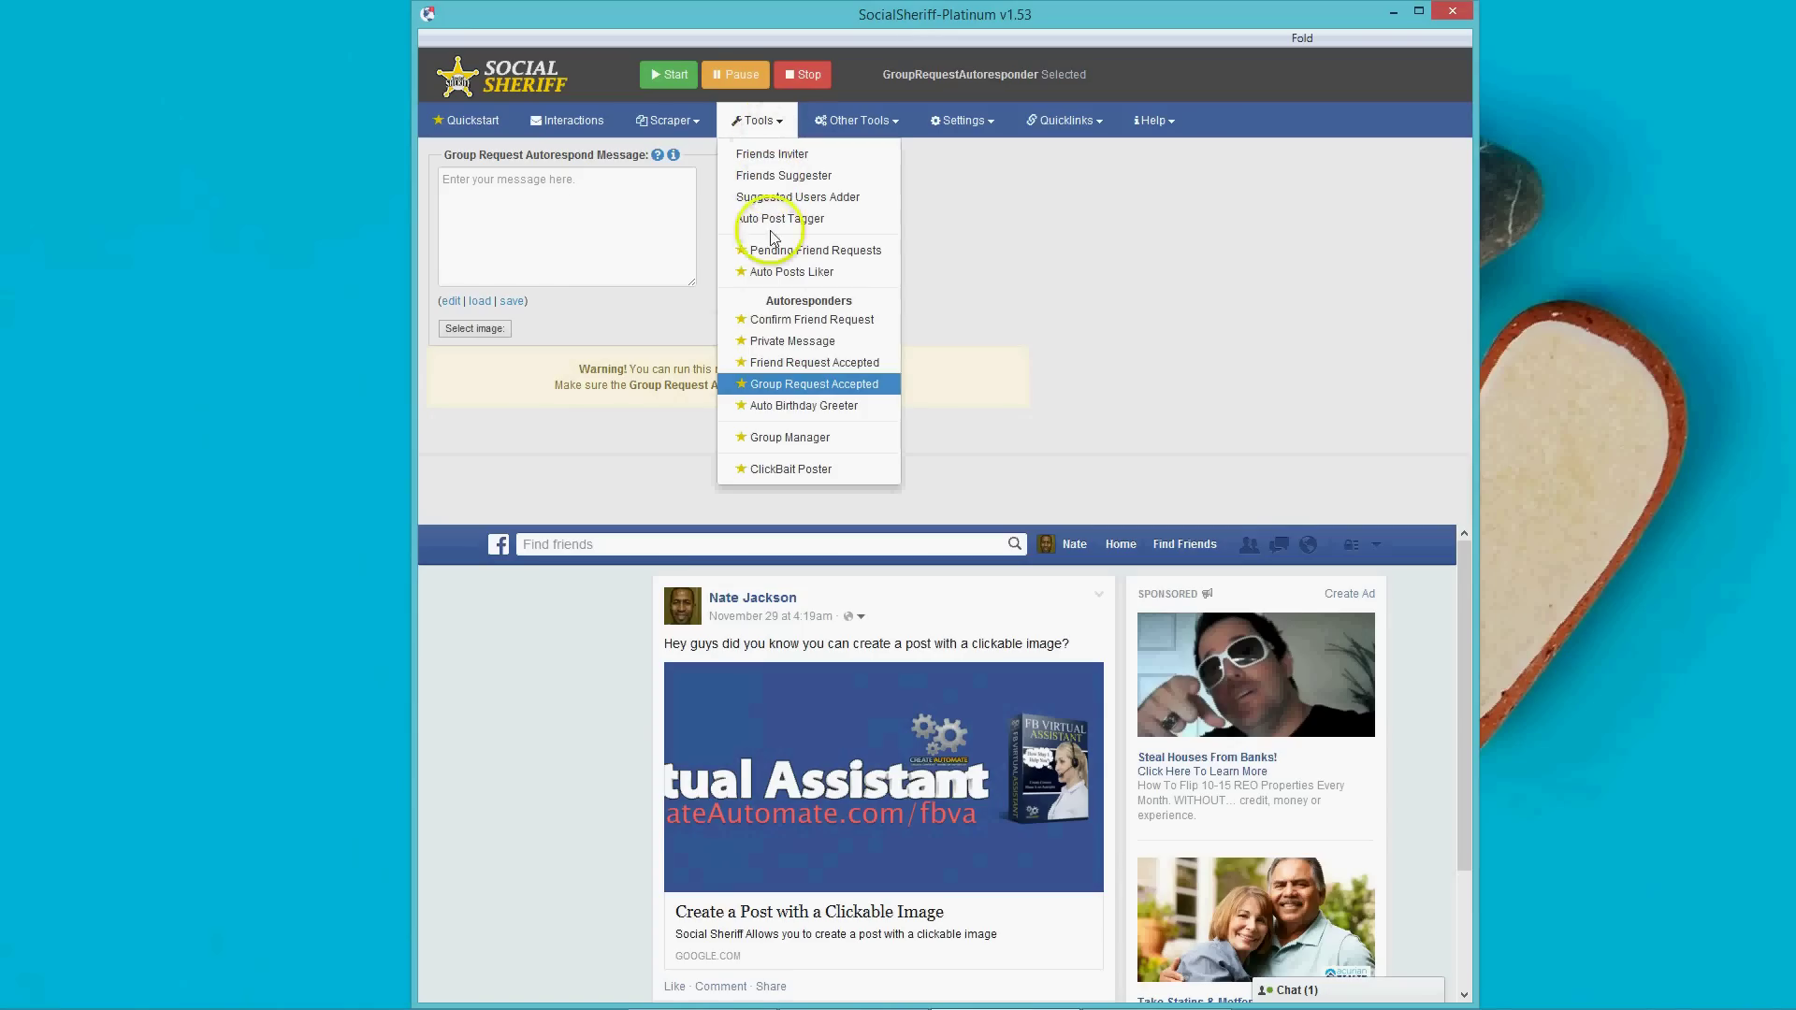
# In Auto Birthday Greeter, send Private Messages for birthdays Upcoming next month.
pyautogui.click(779, 407)
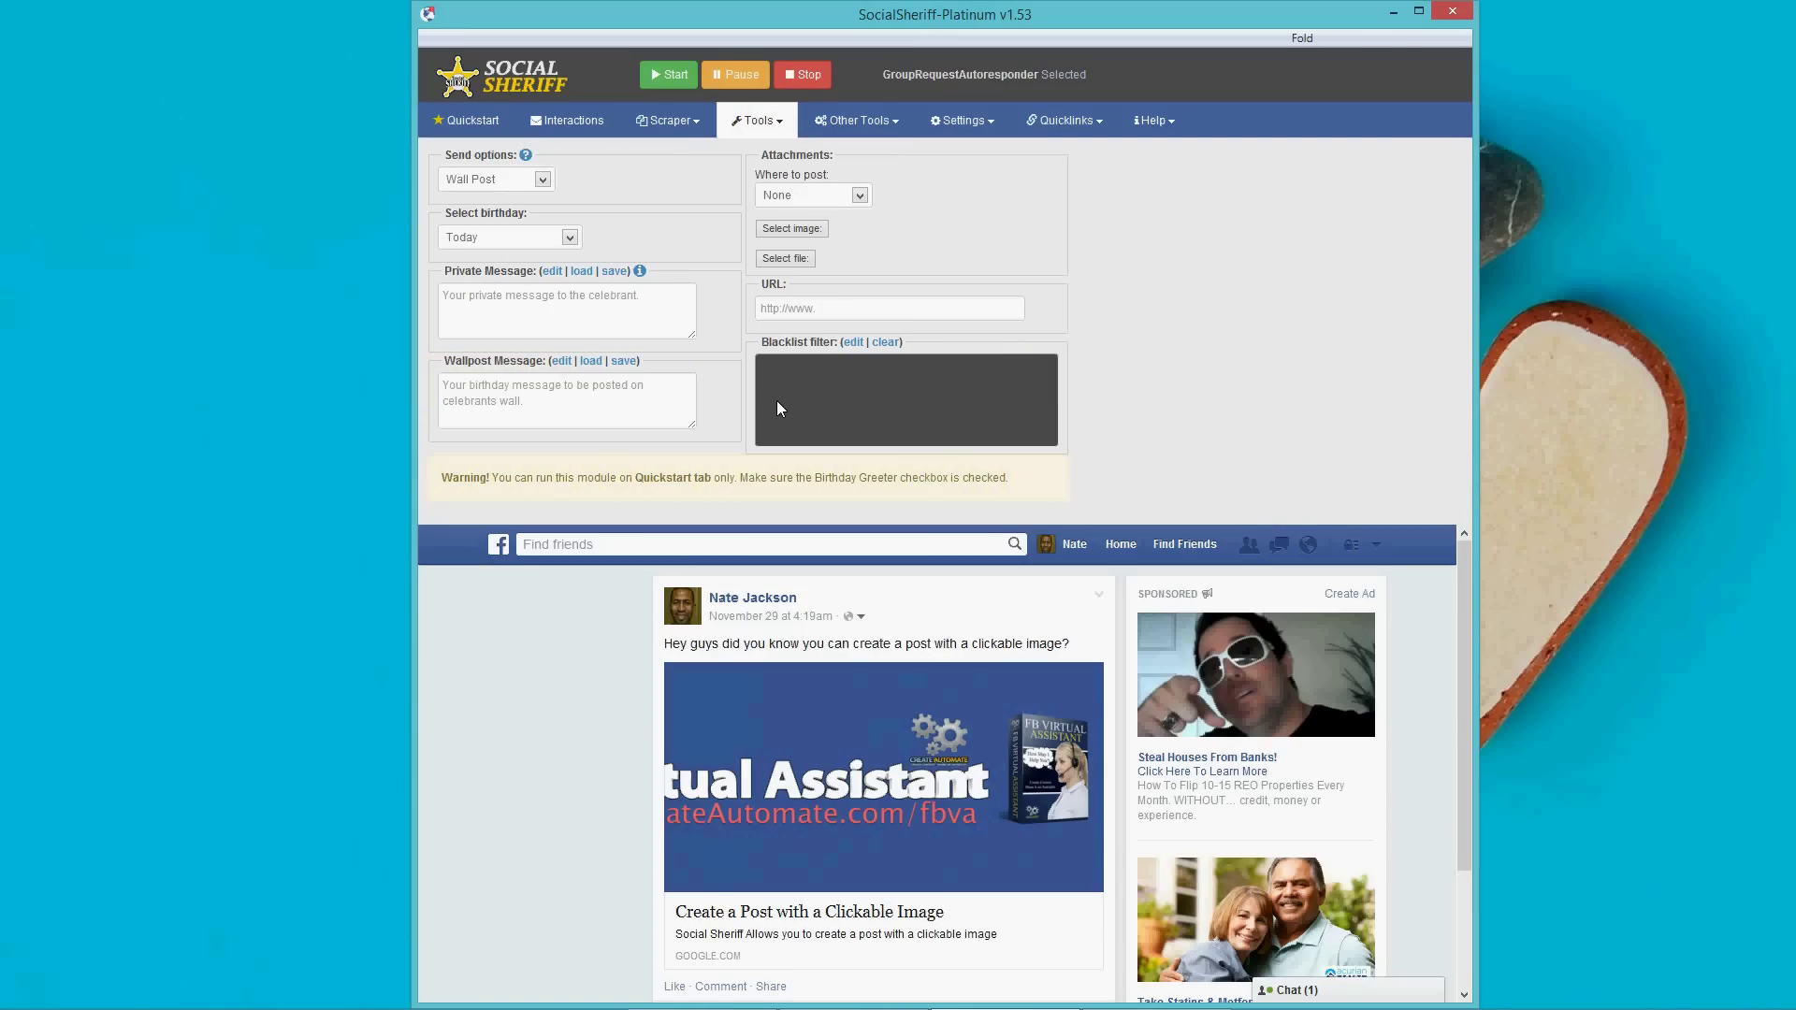
pyautogui.click(543, 180)
pyautogui.click(523, 231)
pyautogui.click(570, 239)
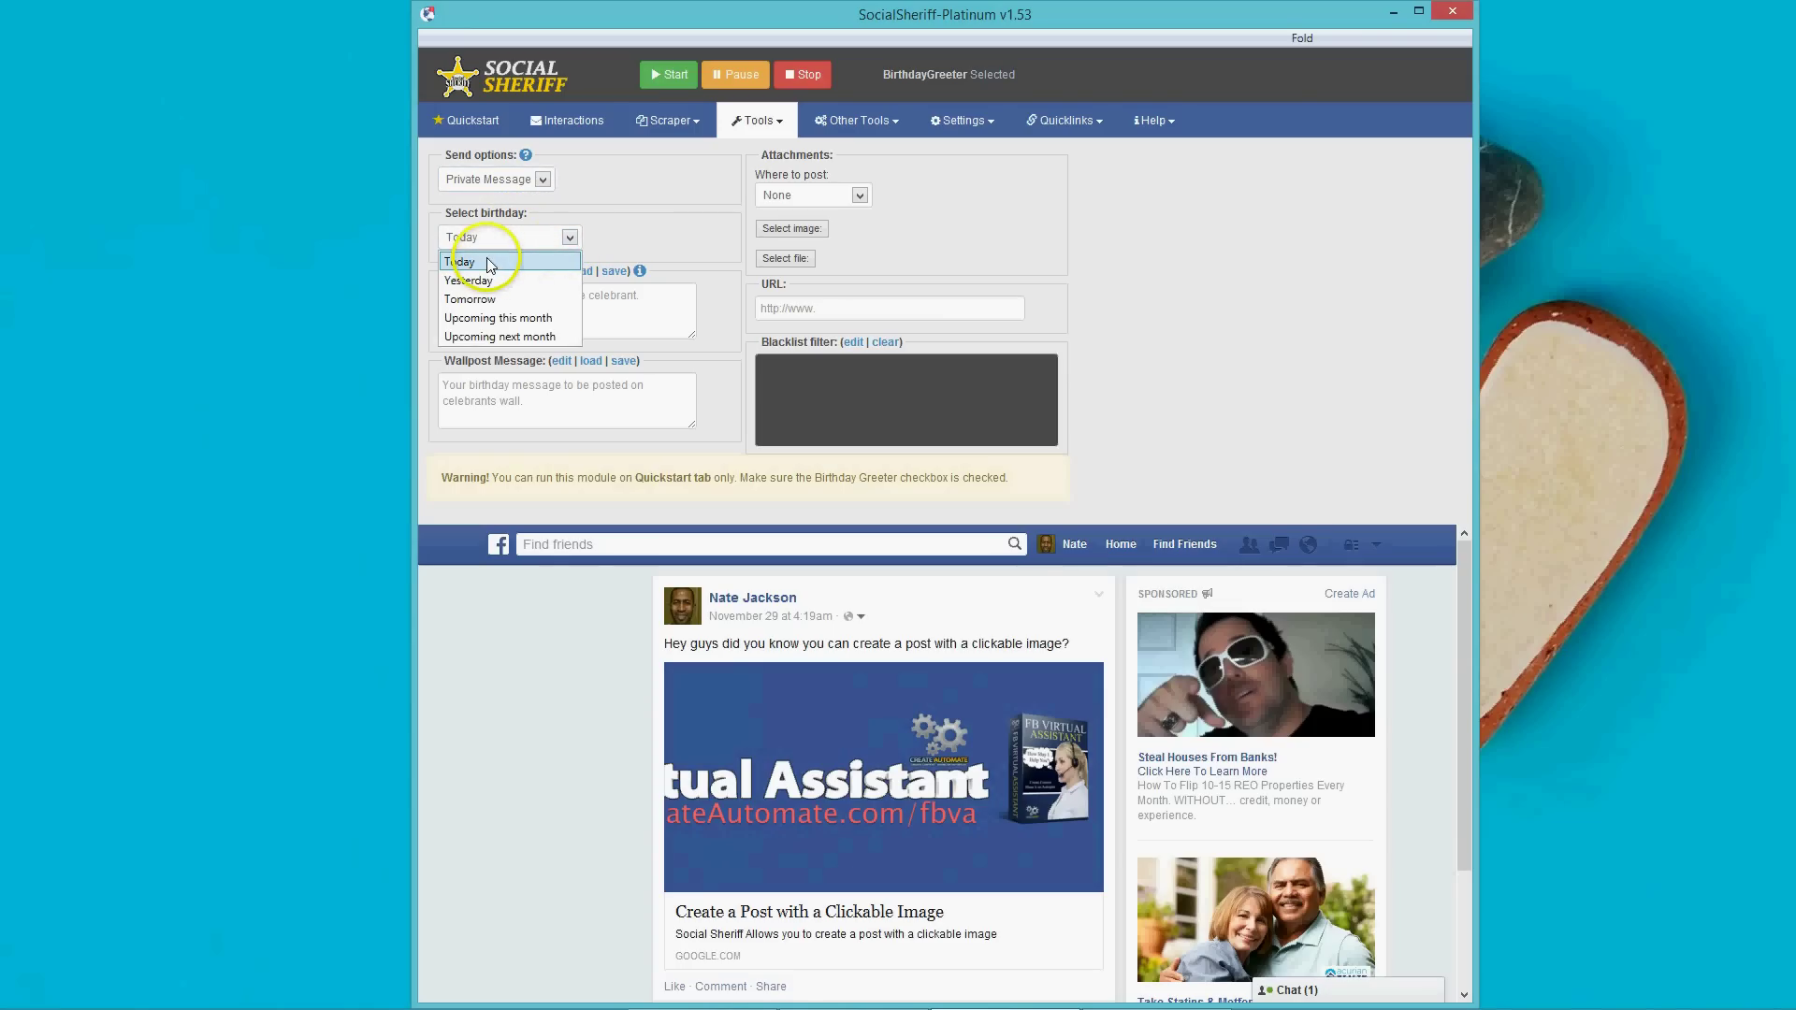
pyautogui.click(711, 333)
pyautogui.click(487, 321)
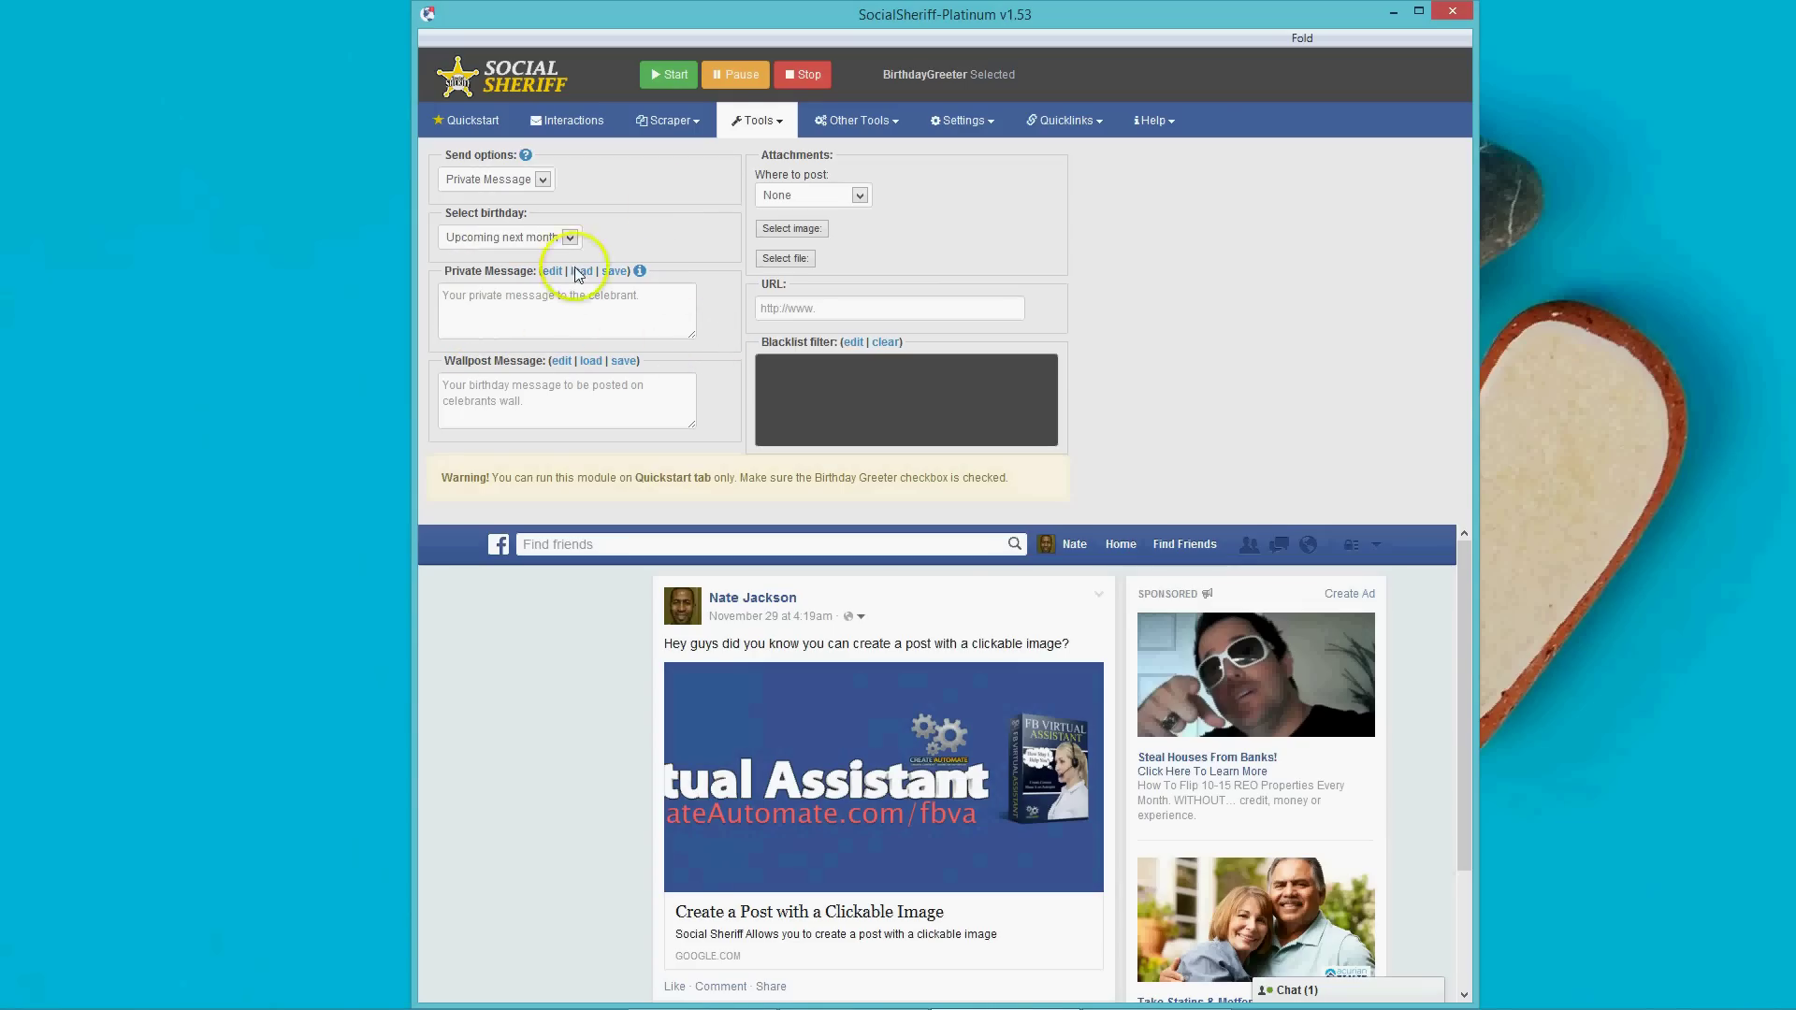
pyautogui.click(762, 127)
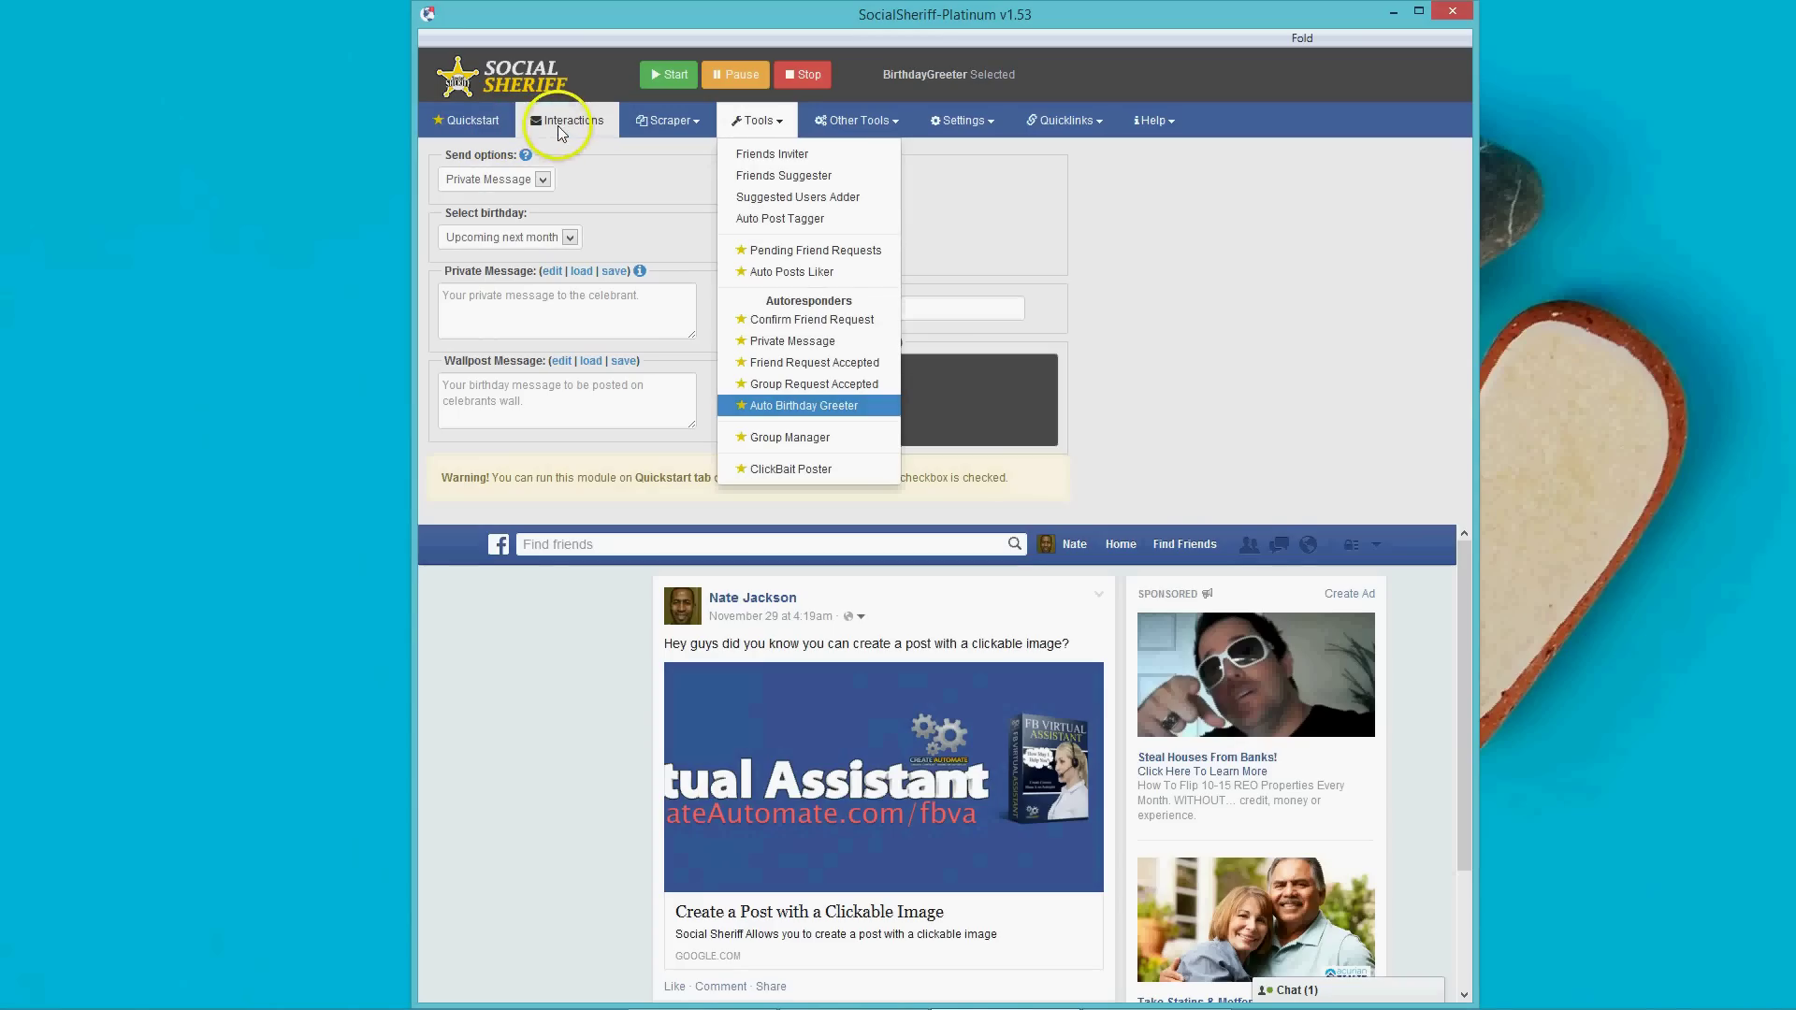
pyautogui.click(618, 185)
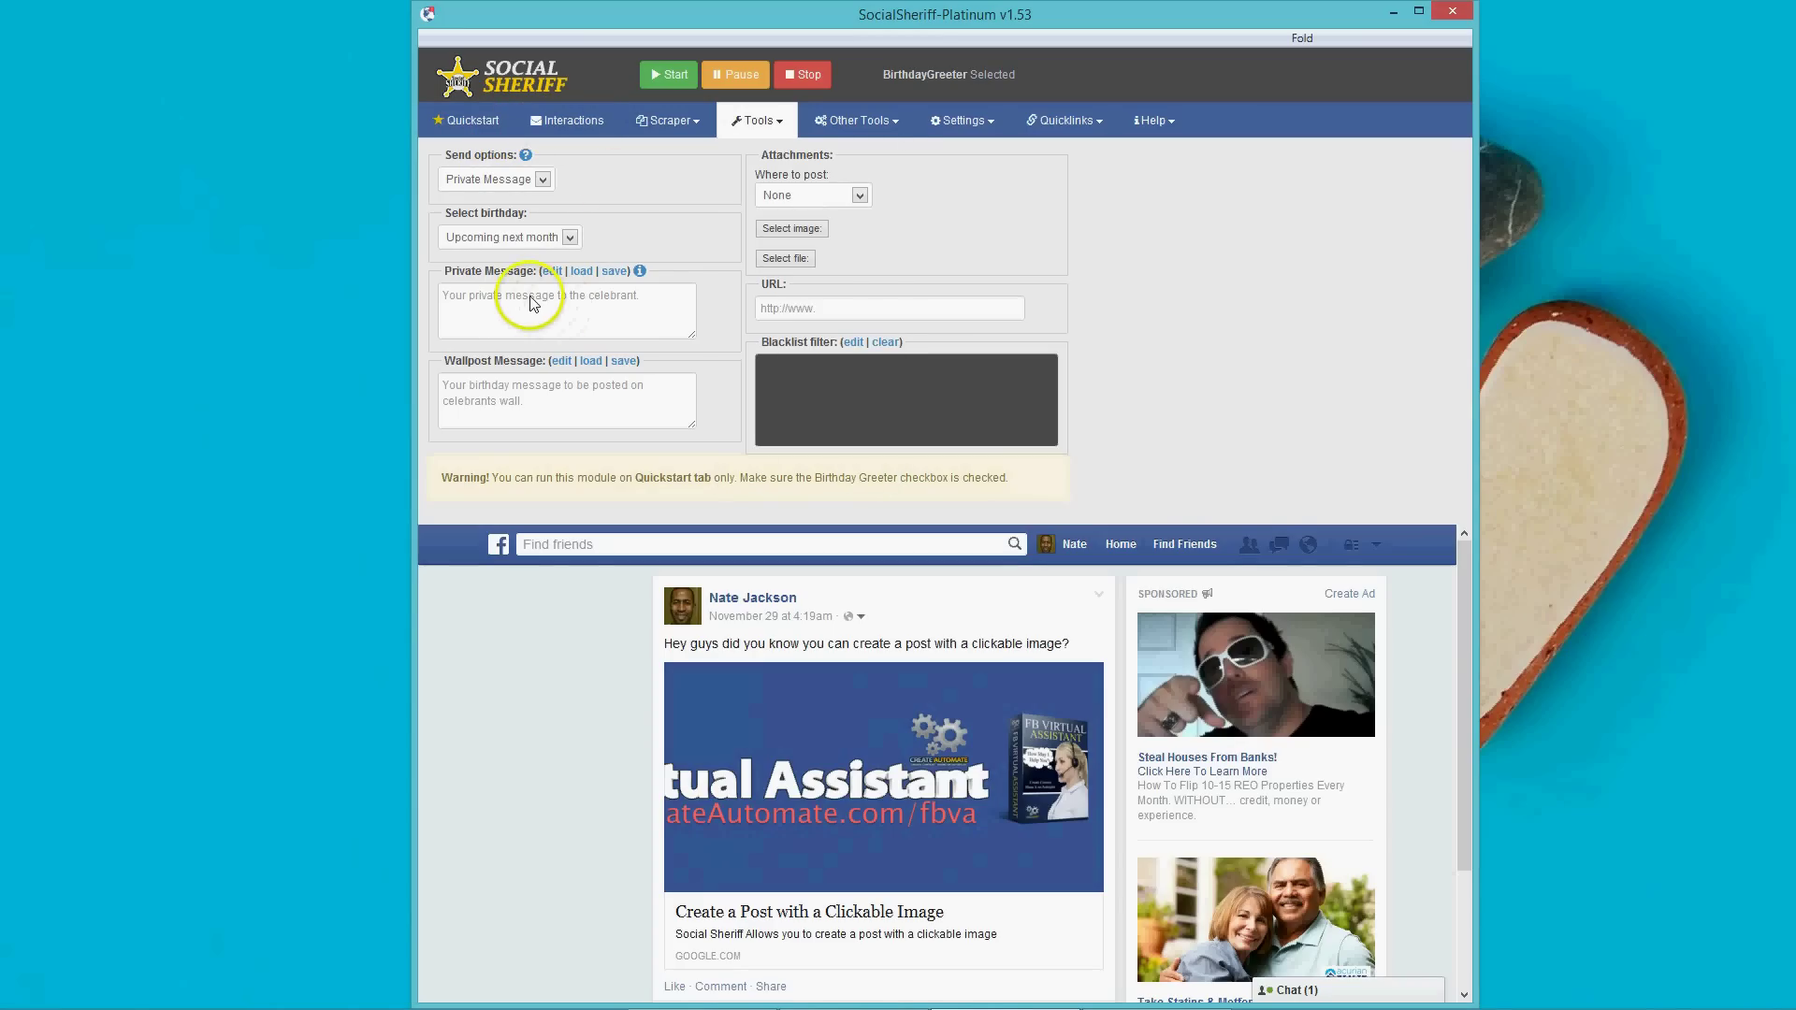
# Set the attachments' Where to post option to Both.
pyautogui.click(529, 302)
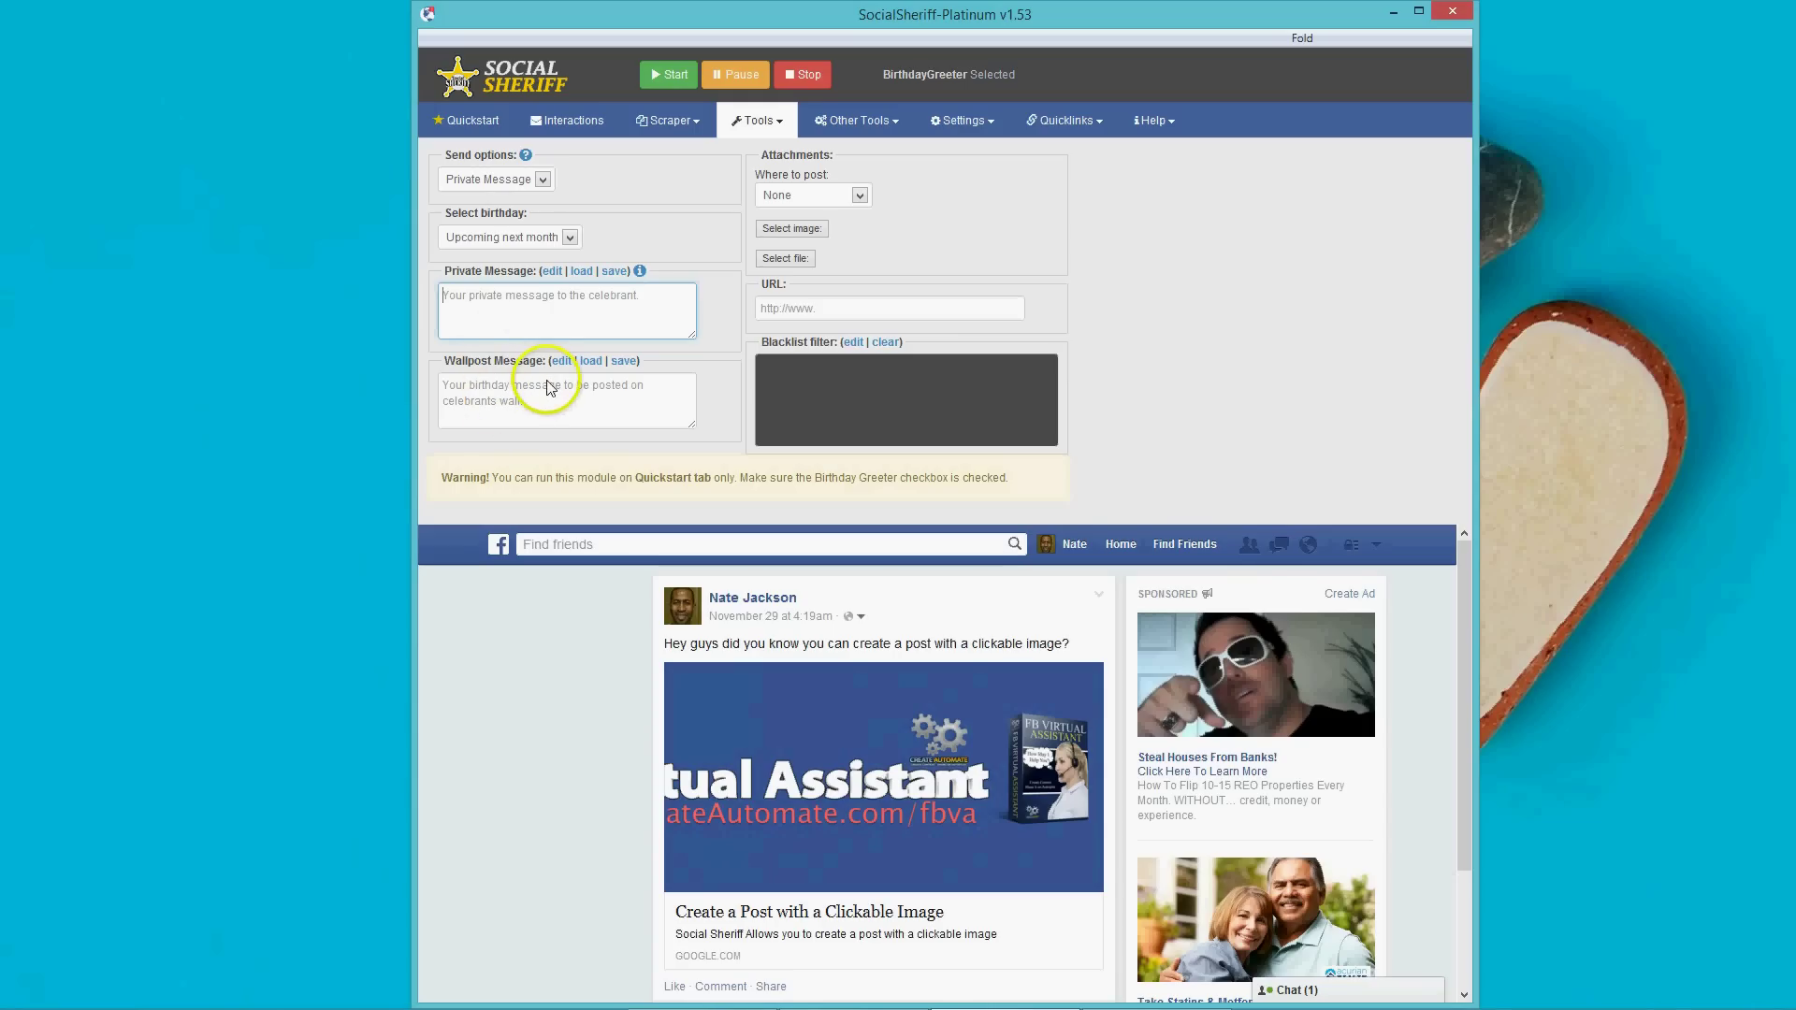
pyautogui.click(859, 197)
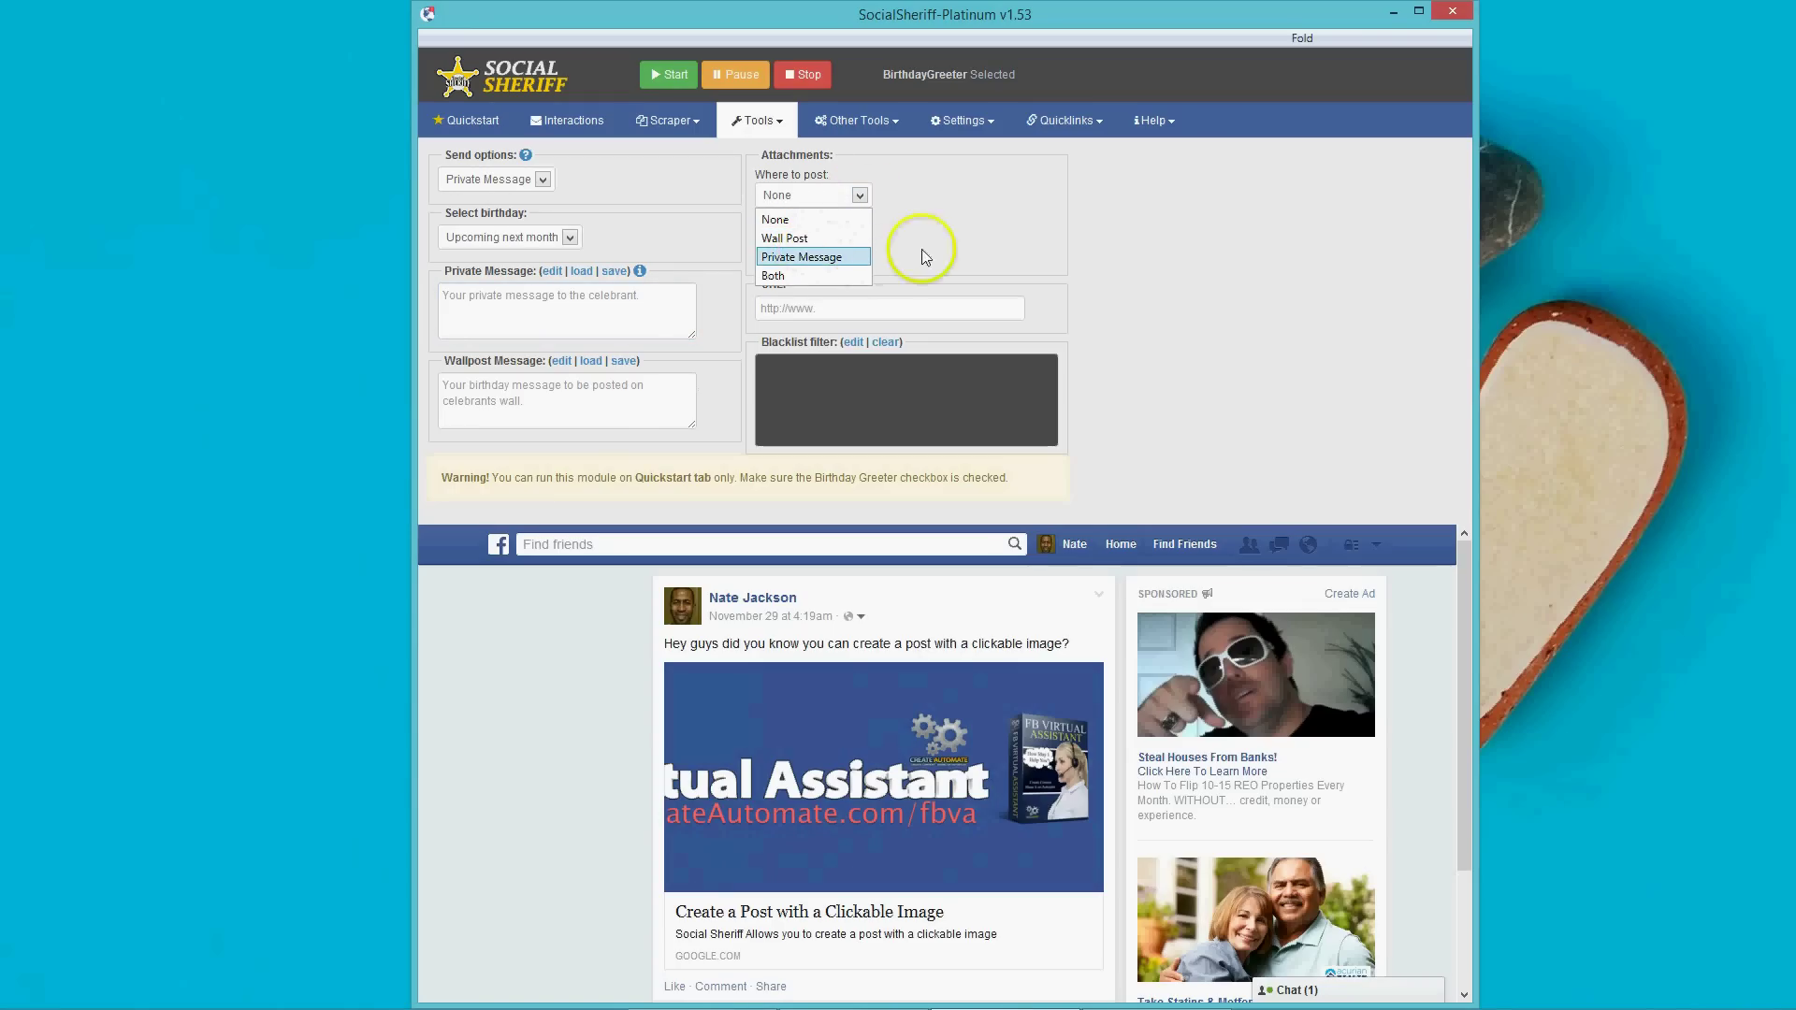
pyautogui.click(800, 277)
pyautogui.click(758, 120)
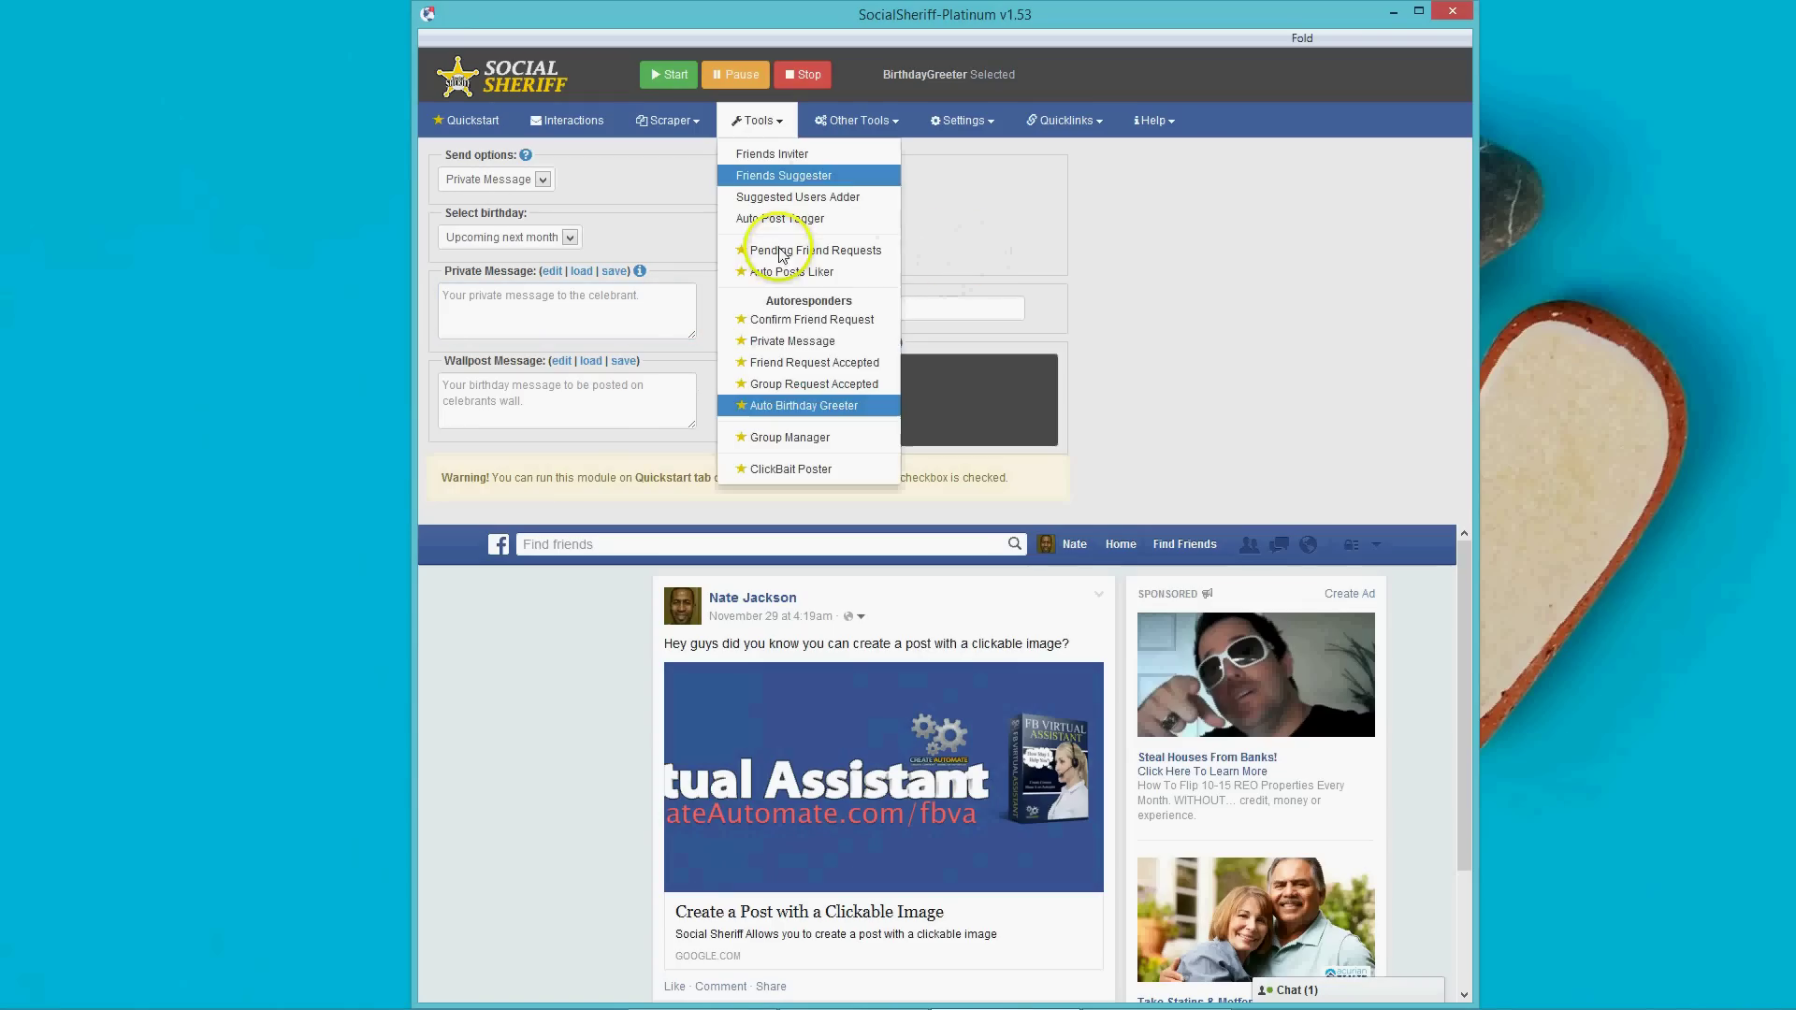
# In Group Manager, keep auto-remove enabled, ban keyword 'vxcvz', and set violators to Delete and Remove User.
pyautogui.click(786, 437)
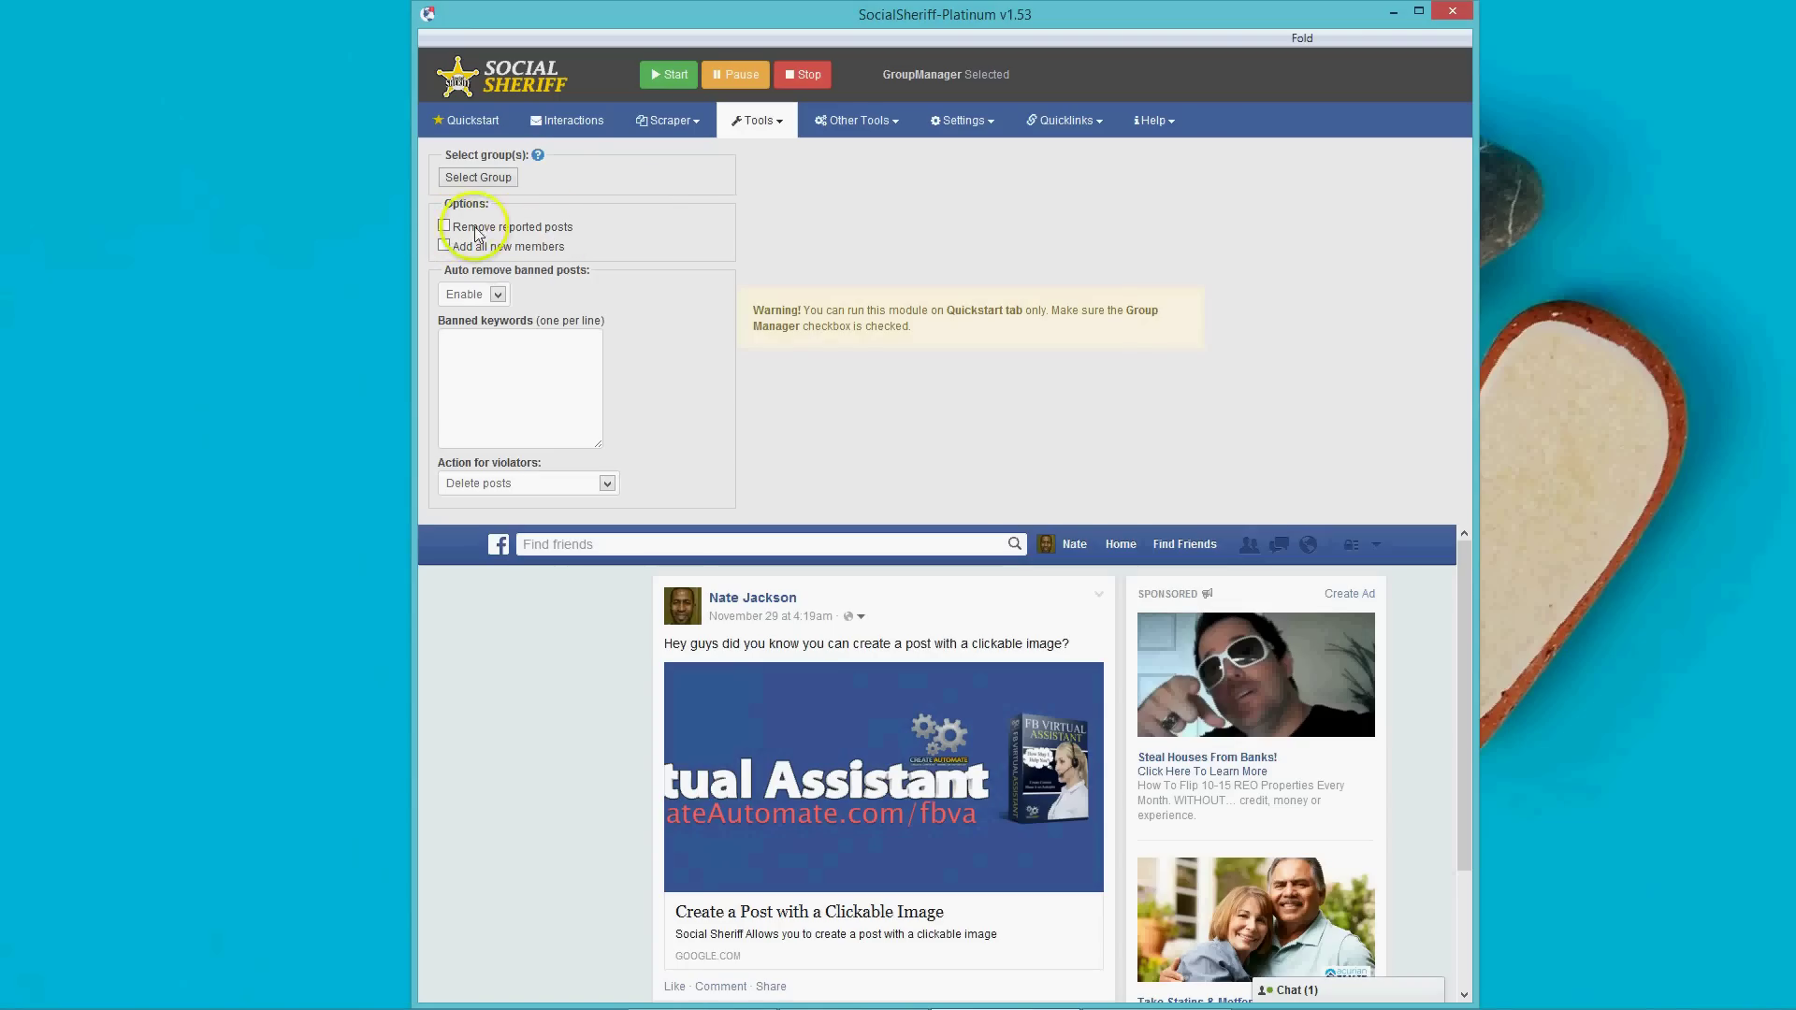
pyautogui.click(496, 298)
pyautogui.click(614, 346)
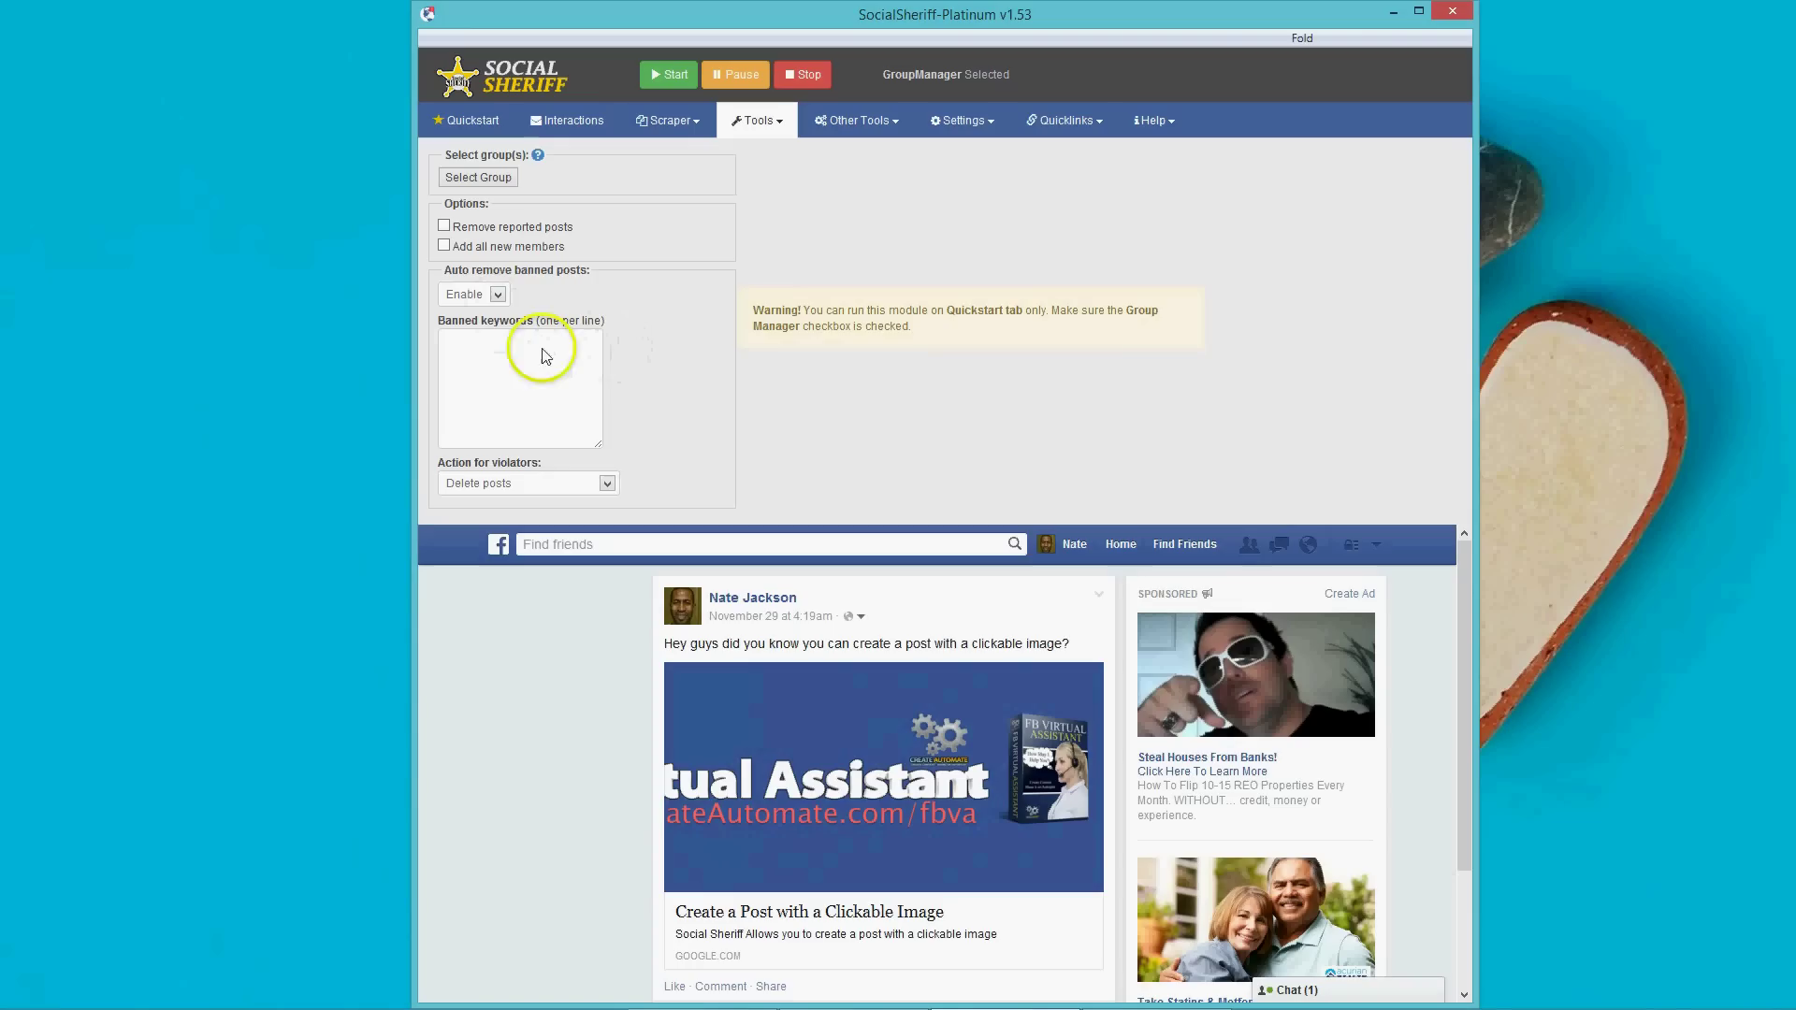
pyautogui.click(475, 364)
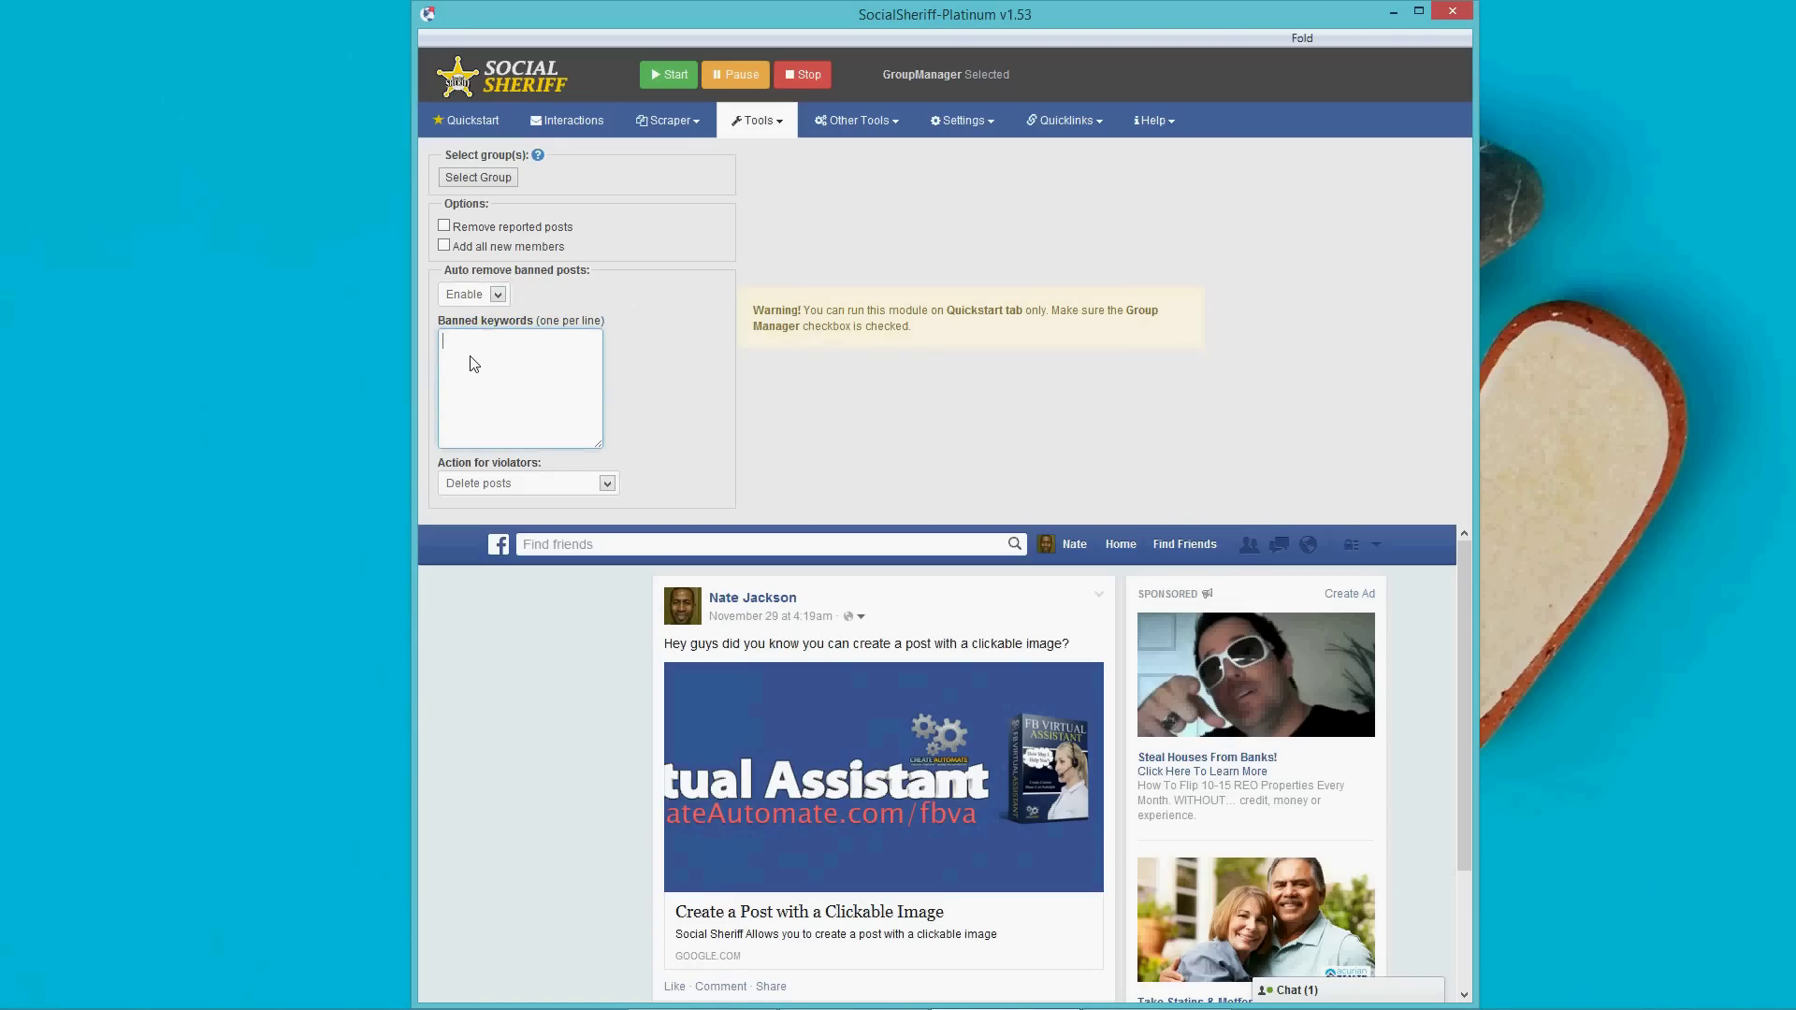
pyautogui.click(488, 371)
pyautogui.write('vxcvz')
pyautogui.click(604, 484)
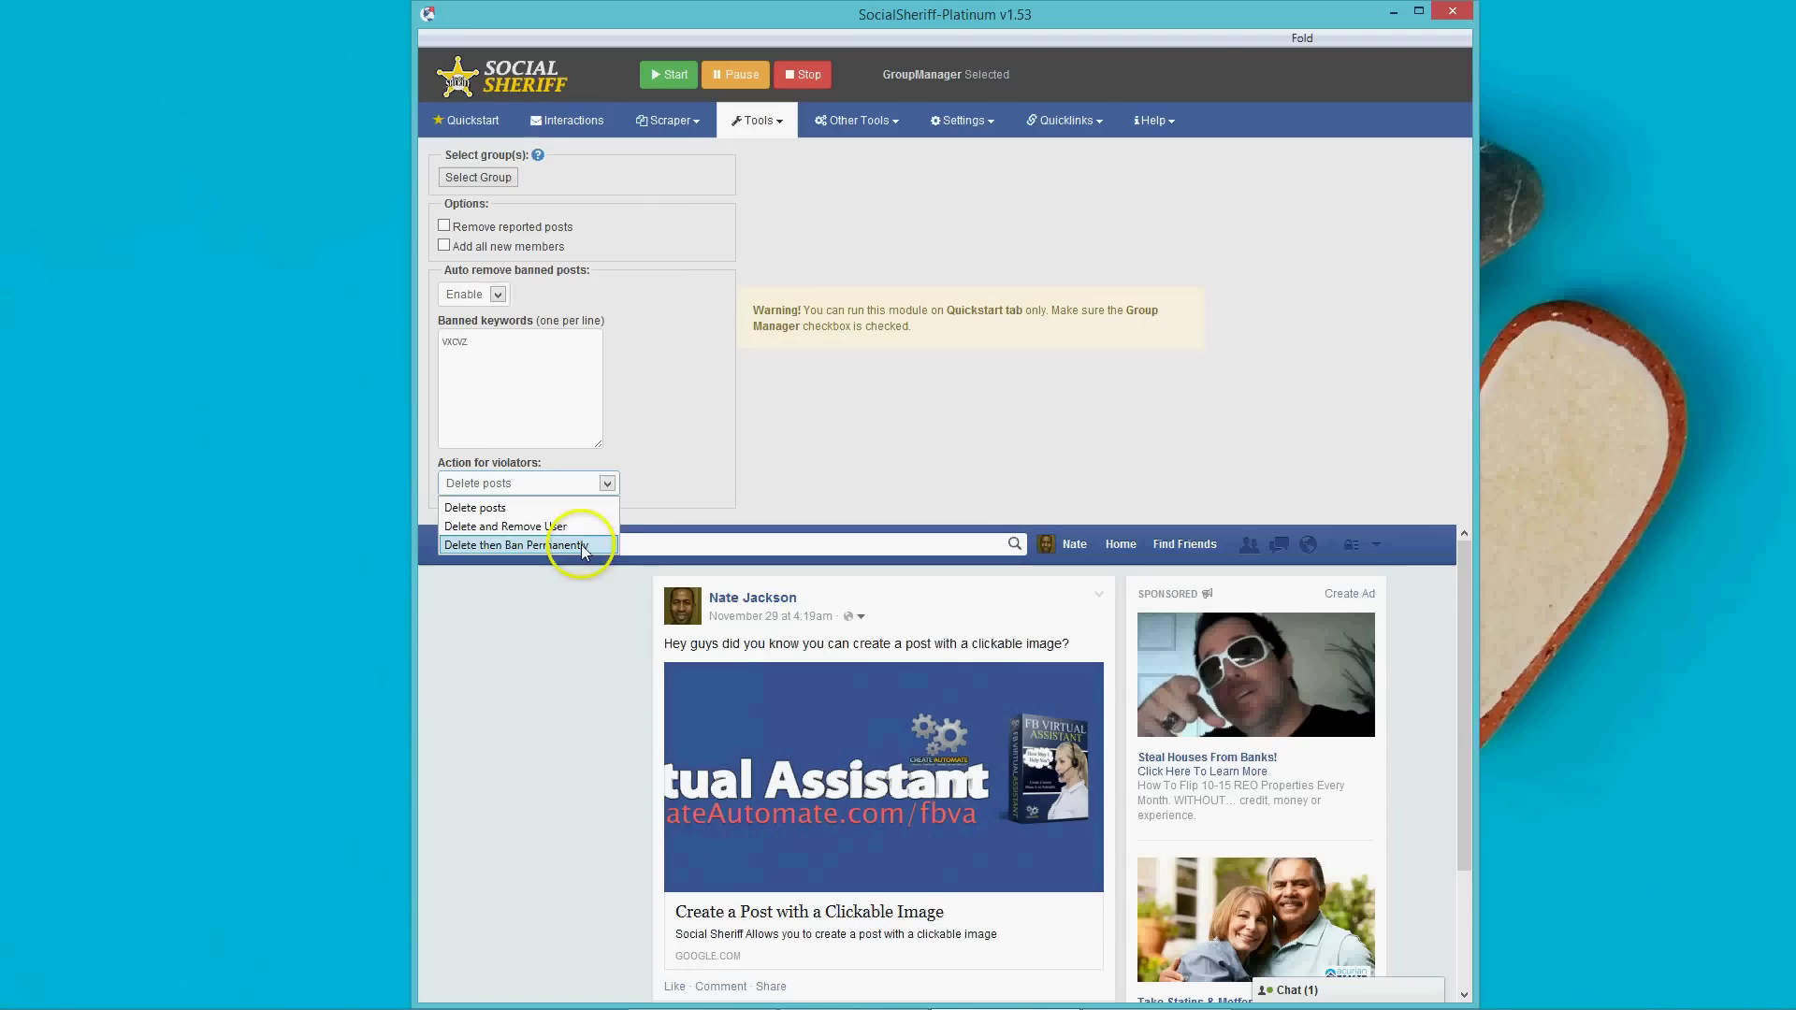
pyautogui.click(756, 459)
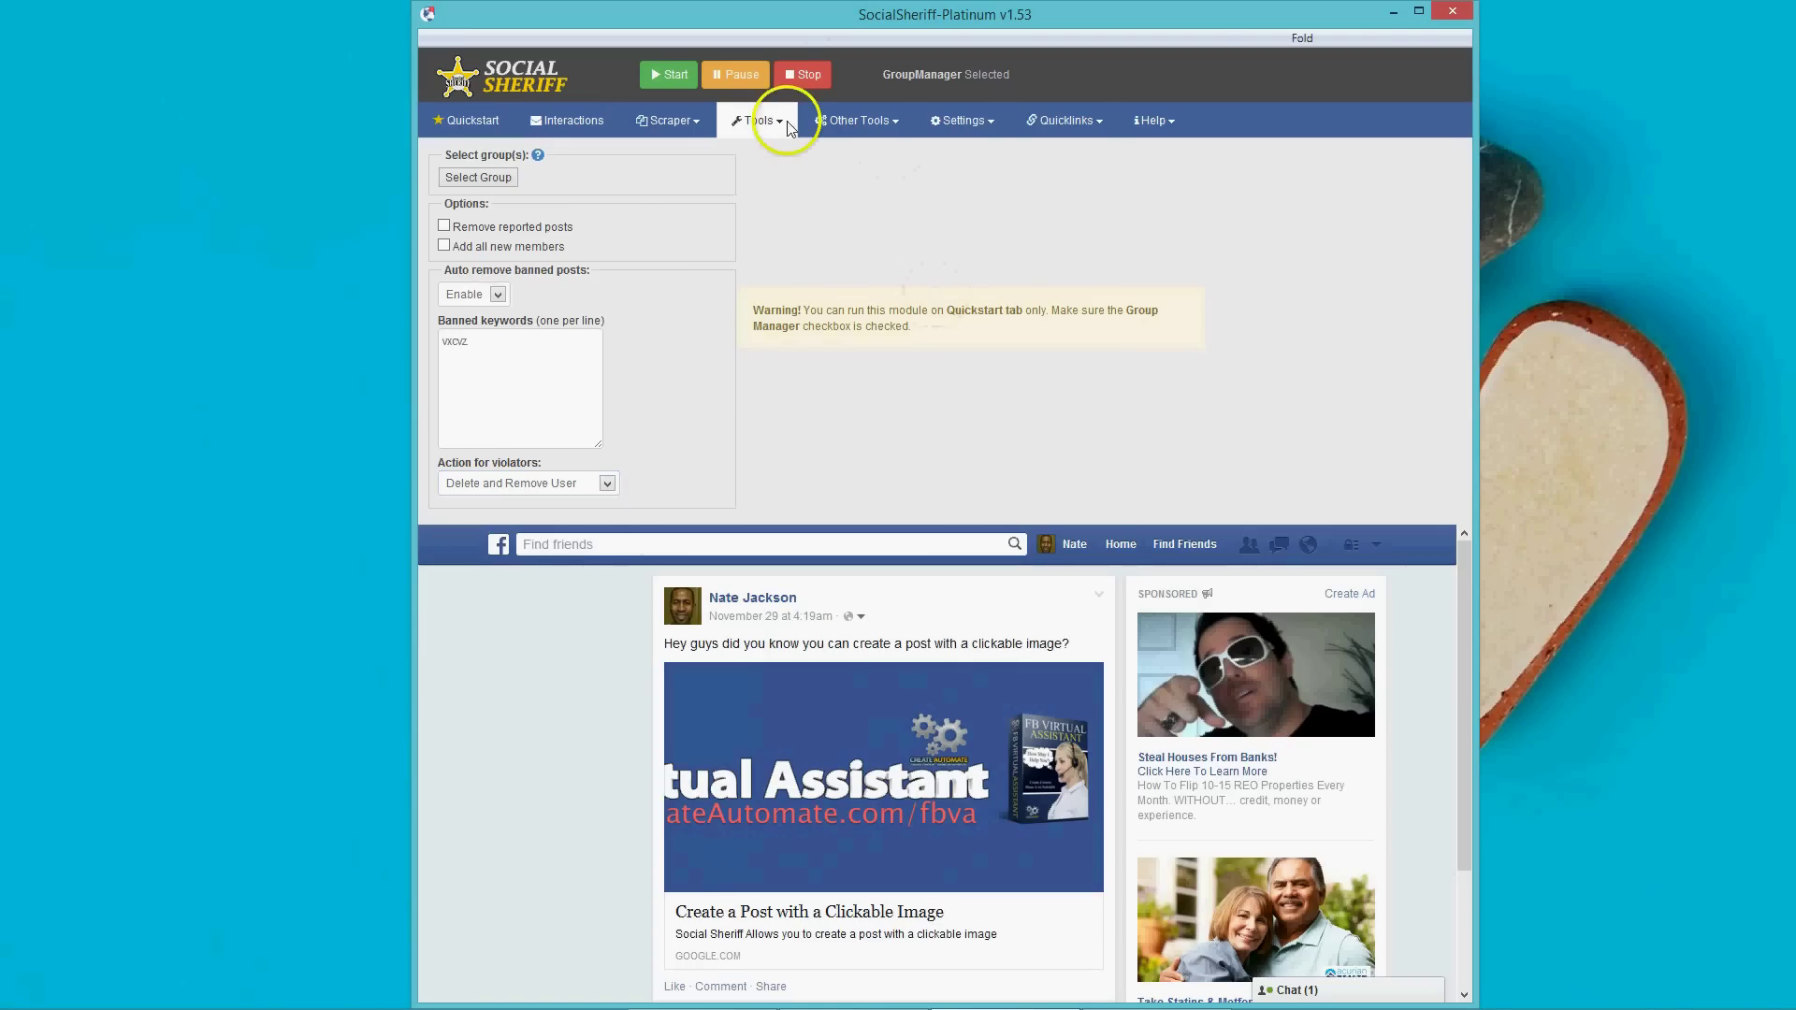
pyautogui.click(759, 121)
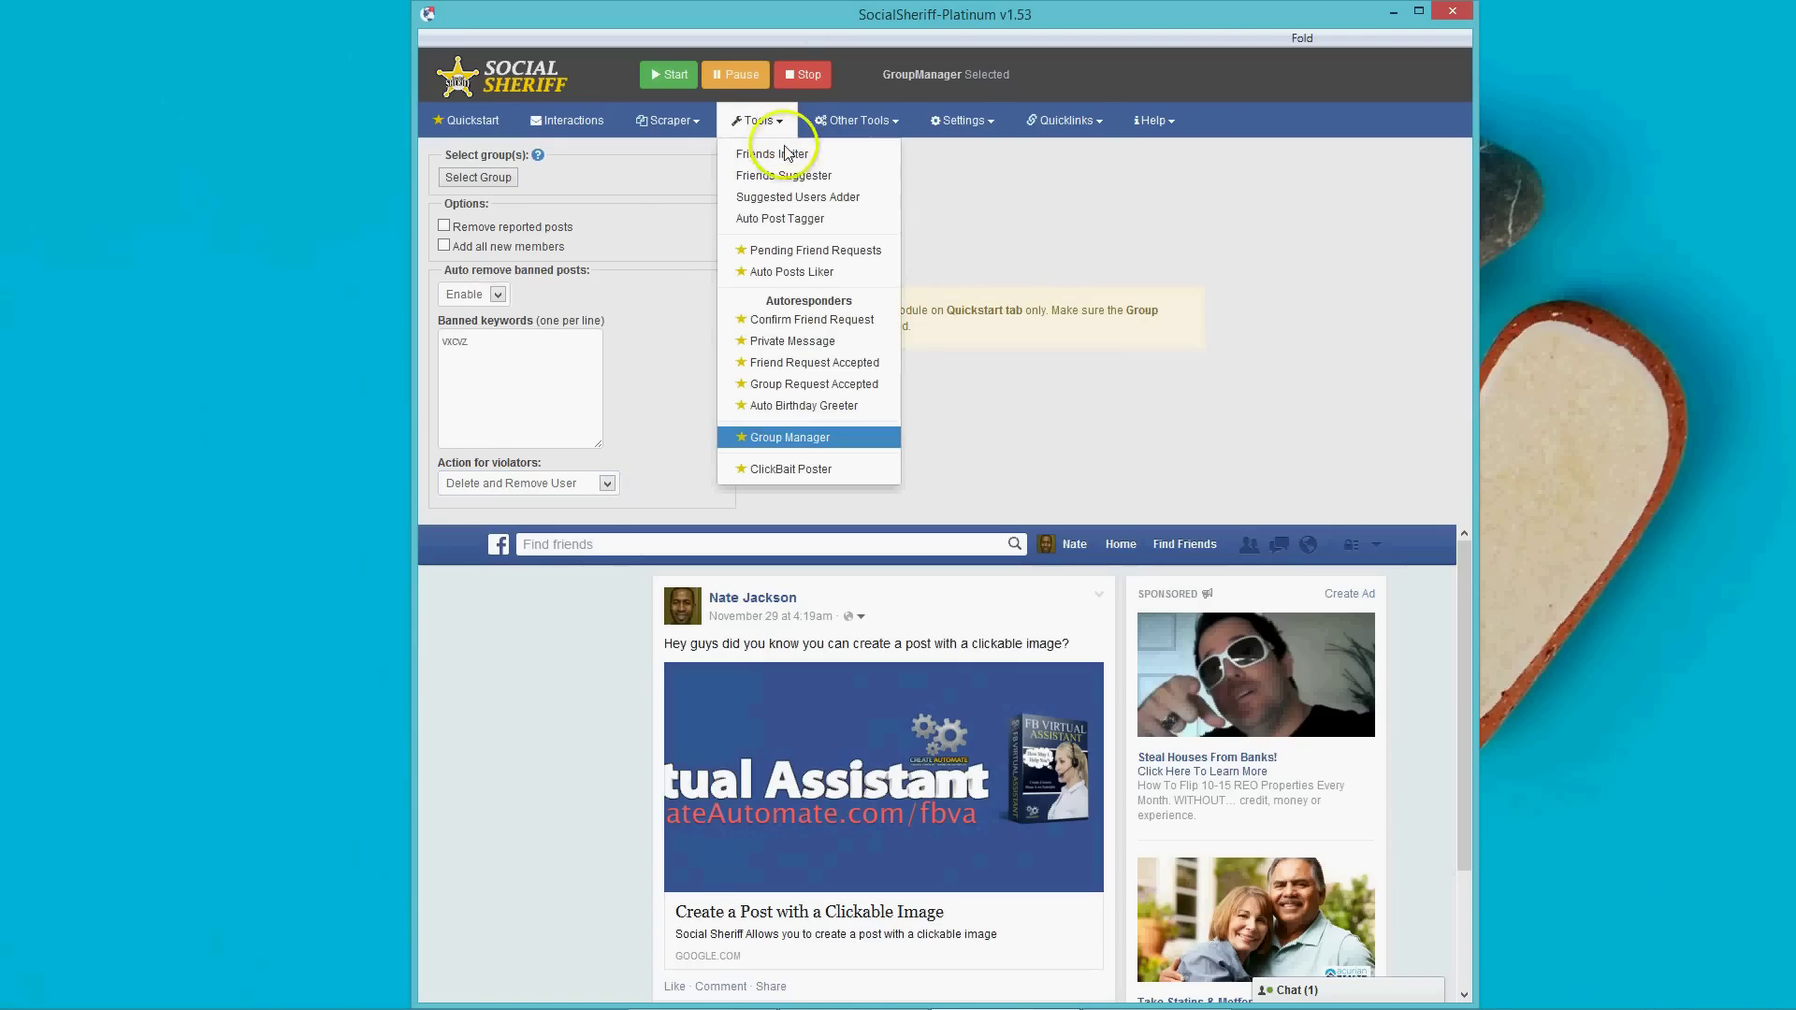
# Open the ClickBait Poster tool, peek at the Other Tools menu, then open Settings.
pyautogui.click(796, 469)
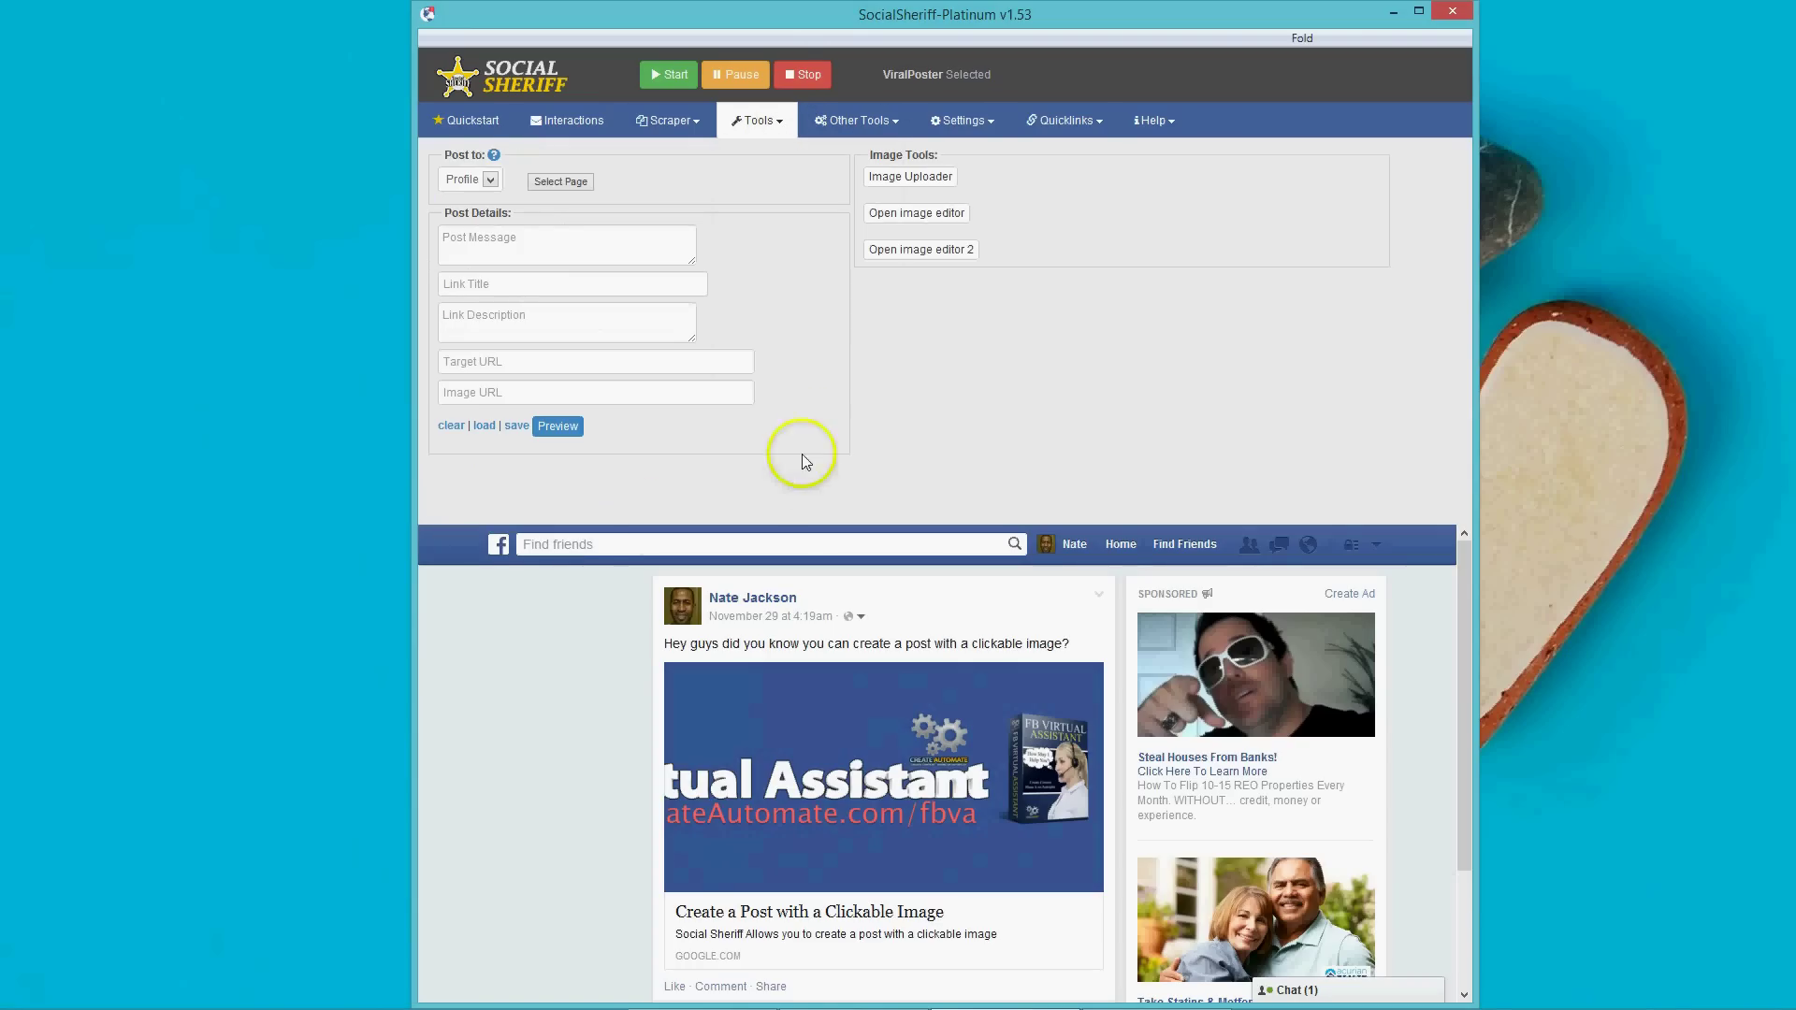
pyautogui.click(861, 121)
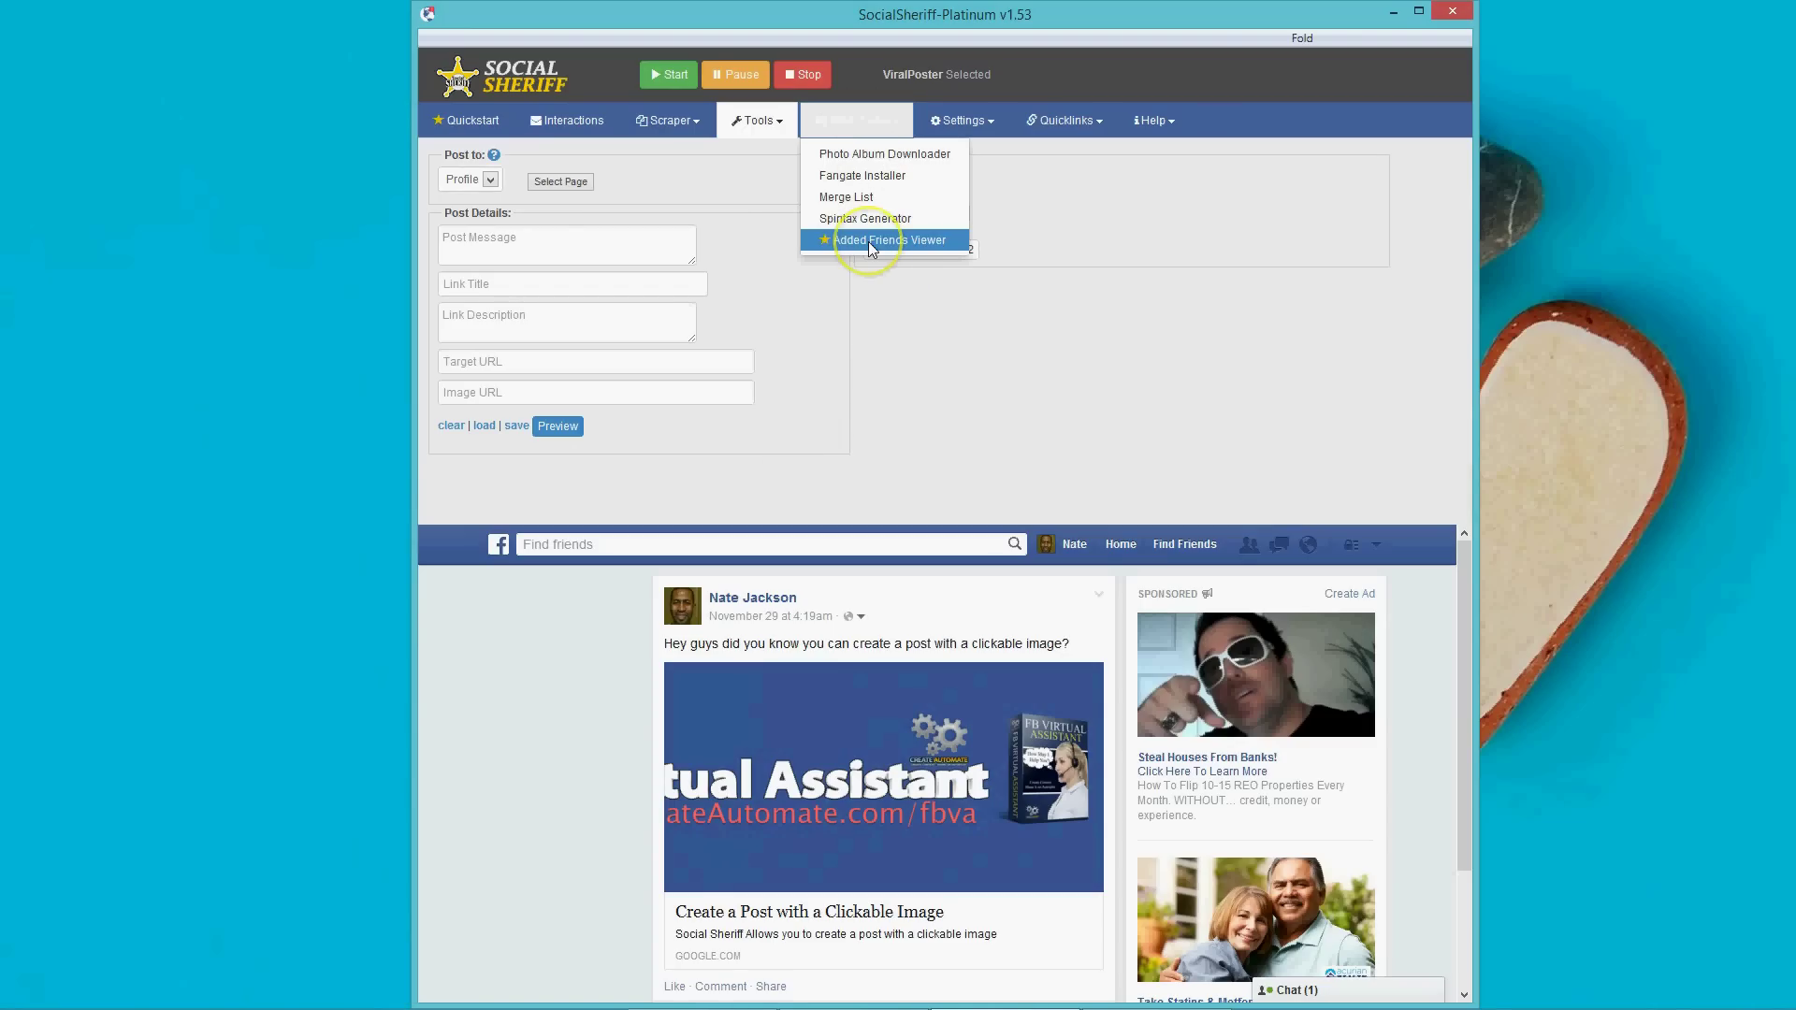
pyautogui.click(947, 380)
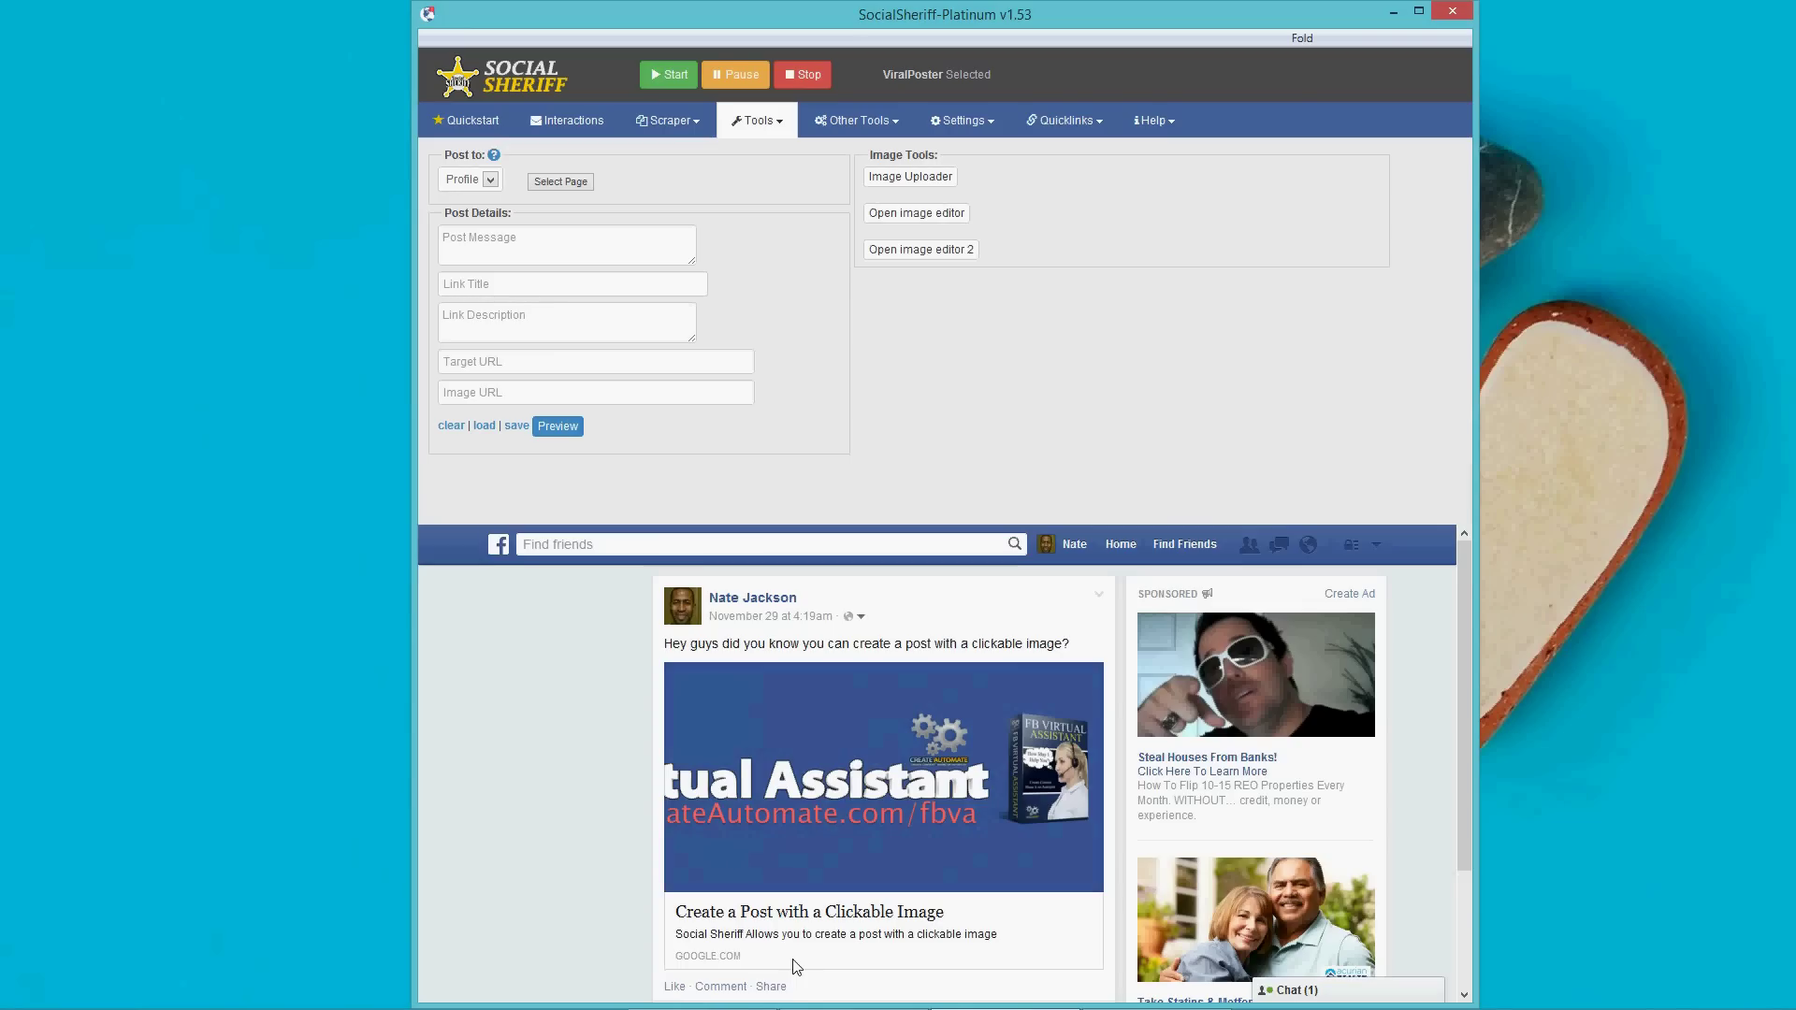
pyautogui.click(967, 131)
# Show the Scheduler page and open the scheduled task's properties window via Edit Scheduler.
pyautogui.click(963, 198)
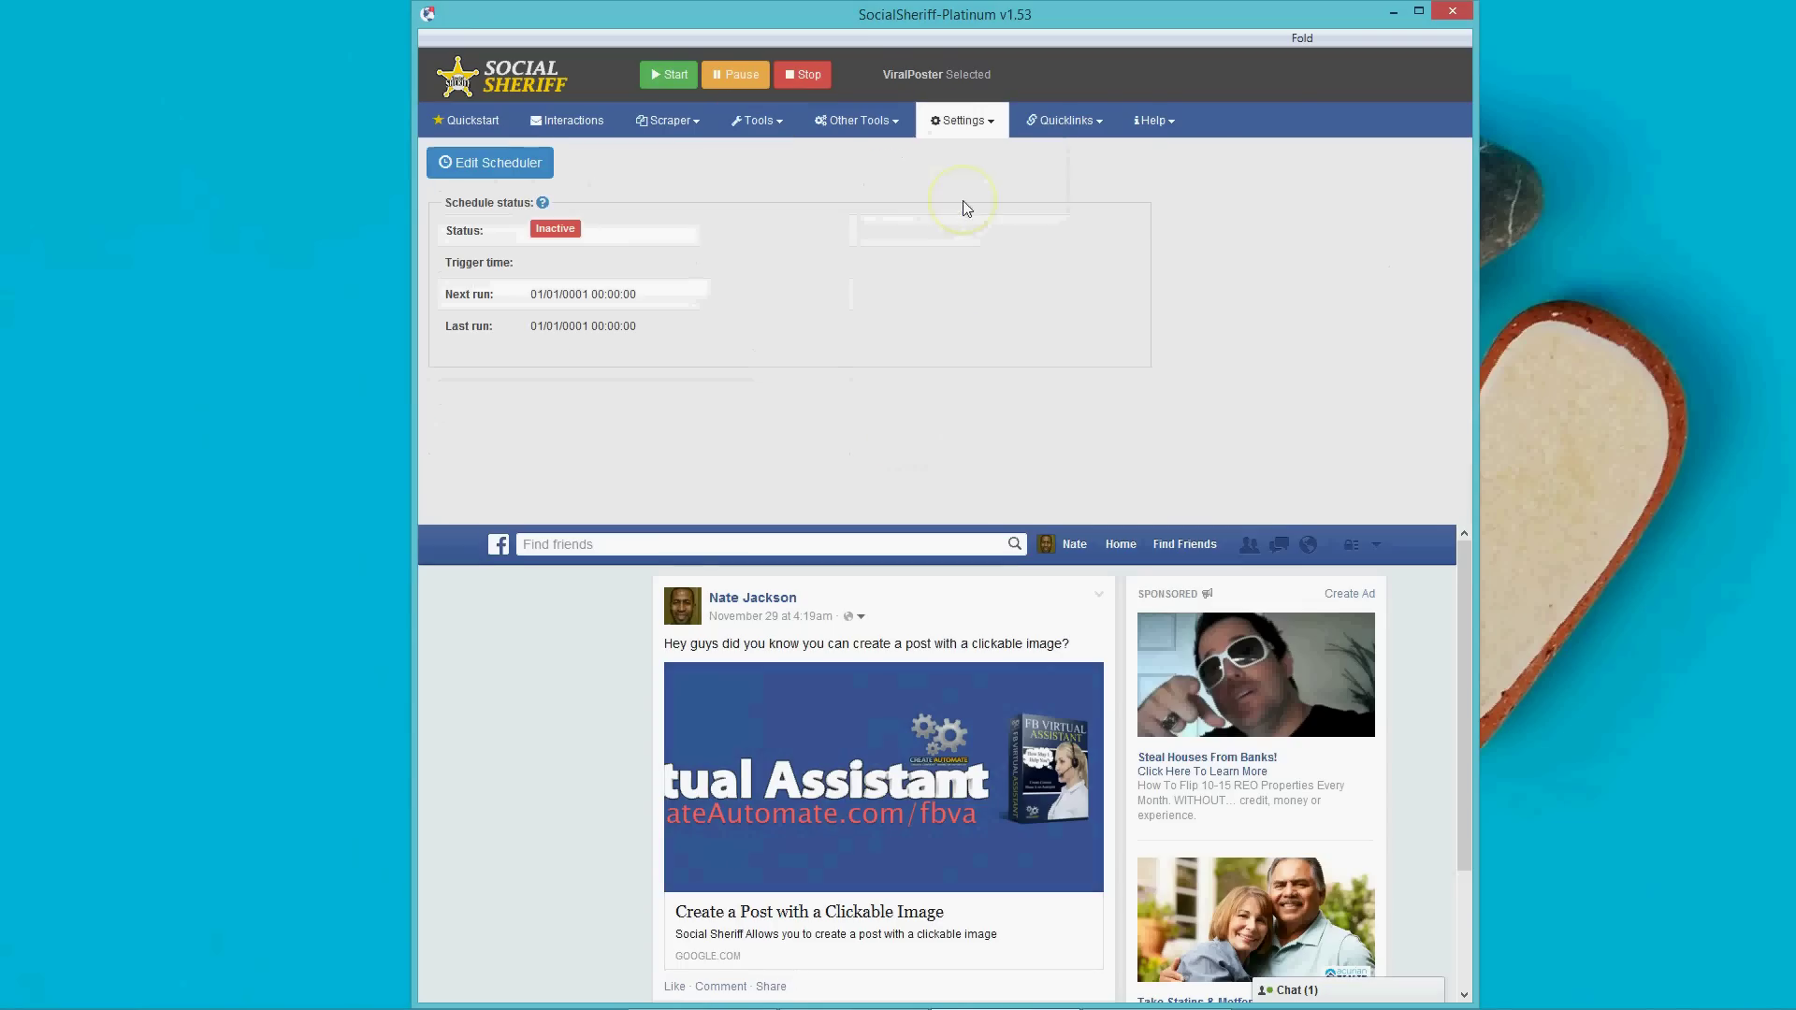
pyautogui.click(543, 170)
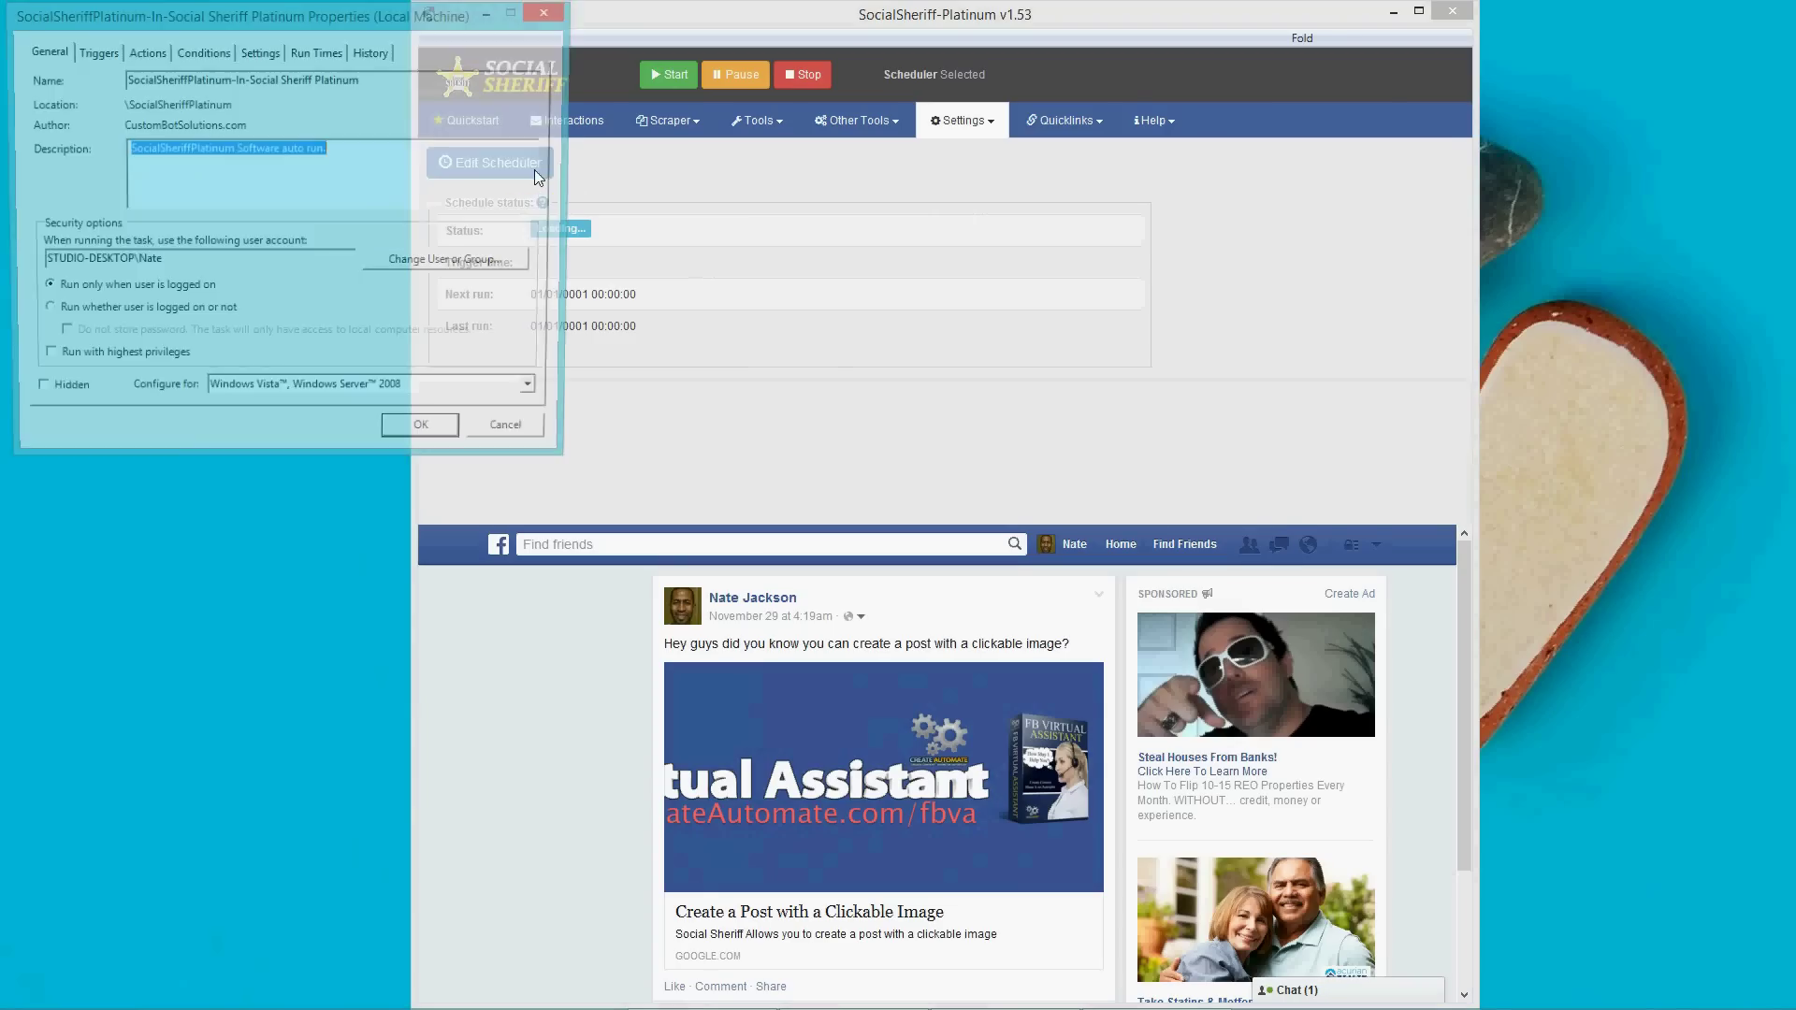
pyautogui.moveTo(250, 17); pyautogui.dragTo(712, 224)
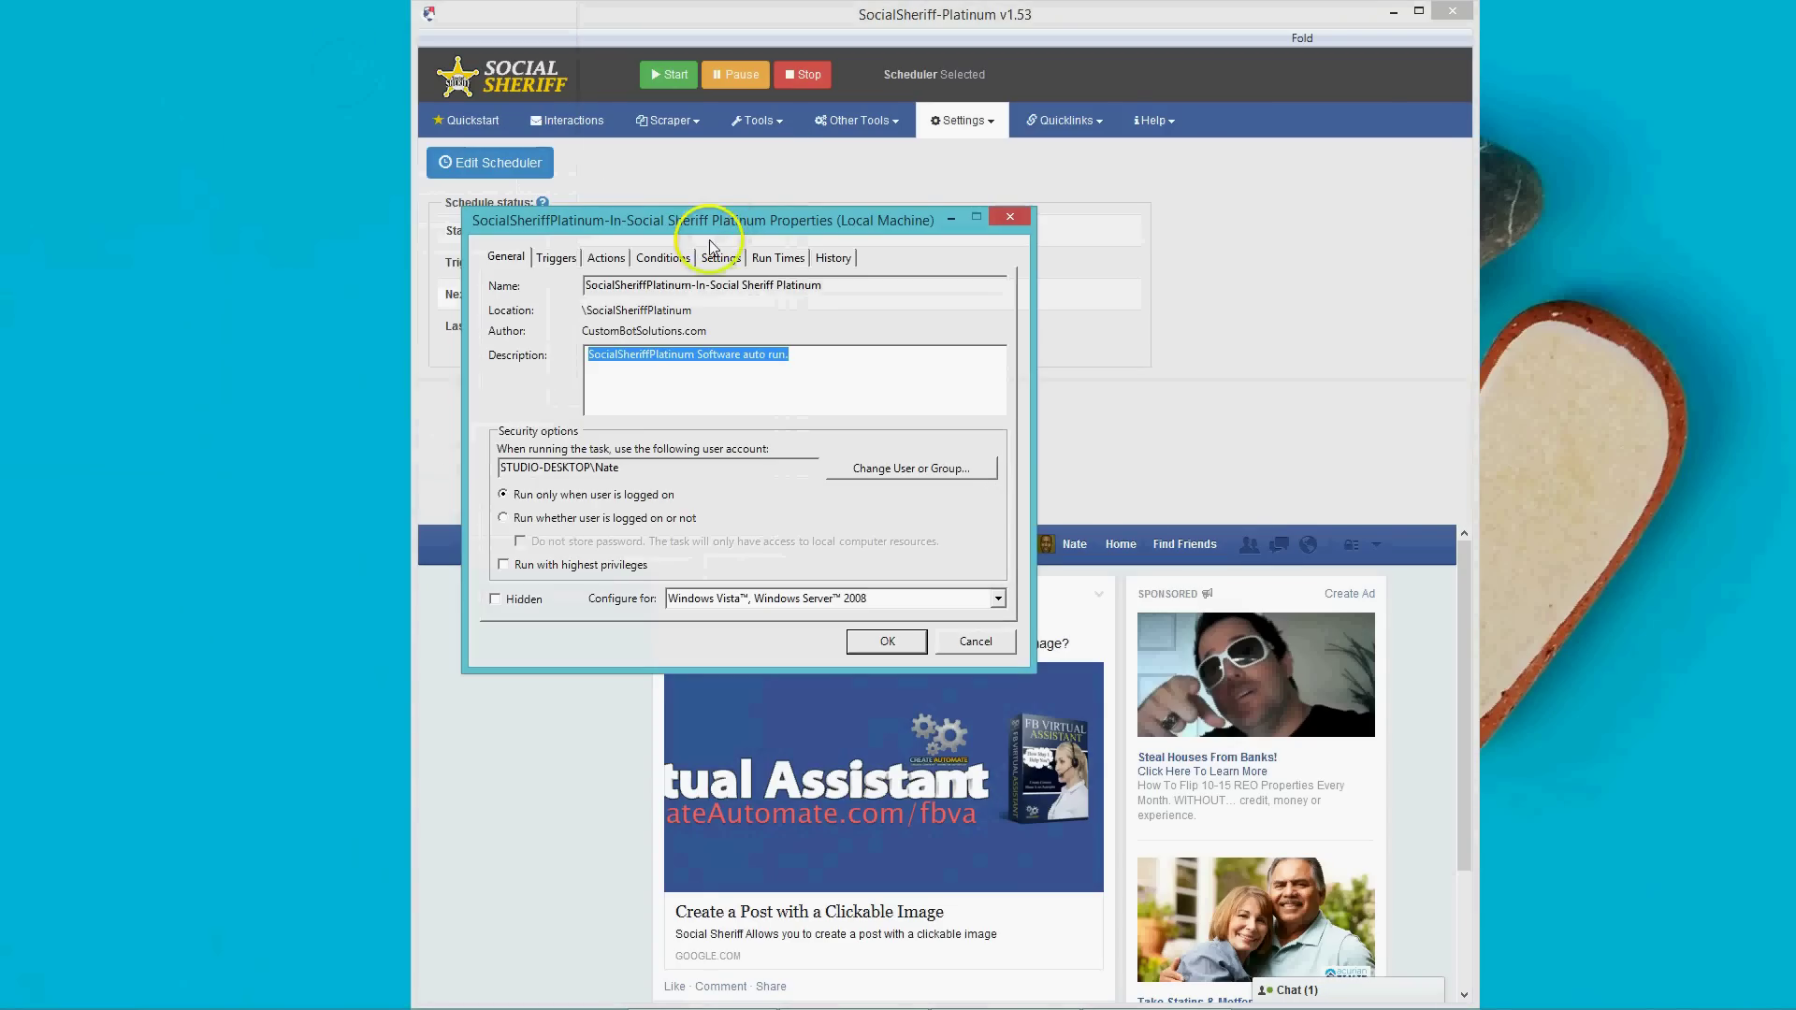
# Review the task's General, Triggers, Actions, Conditions and Settings tabs, then close the window.
pyautogui.click(508, 263)
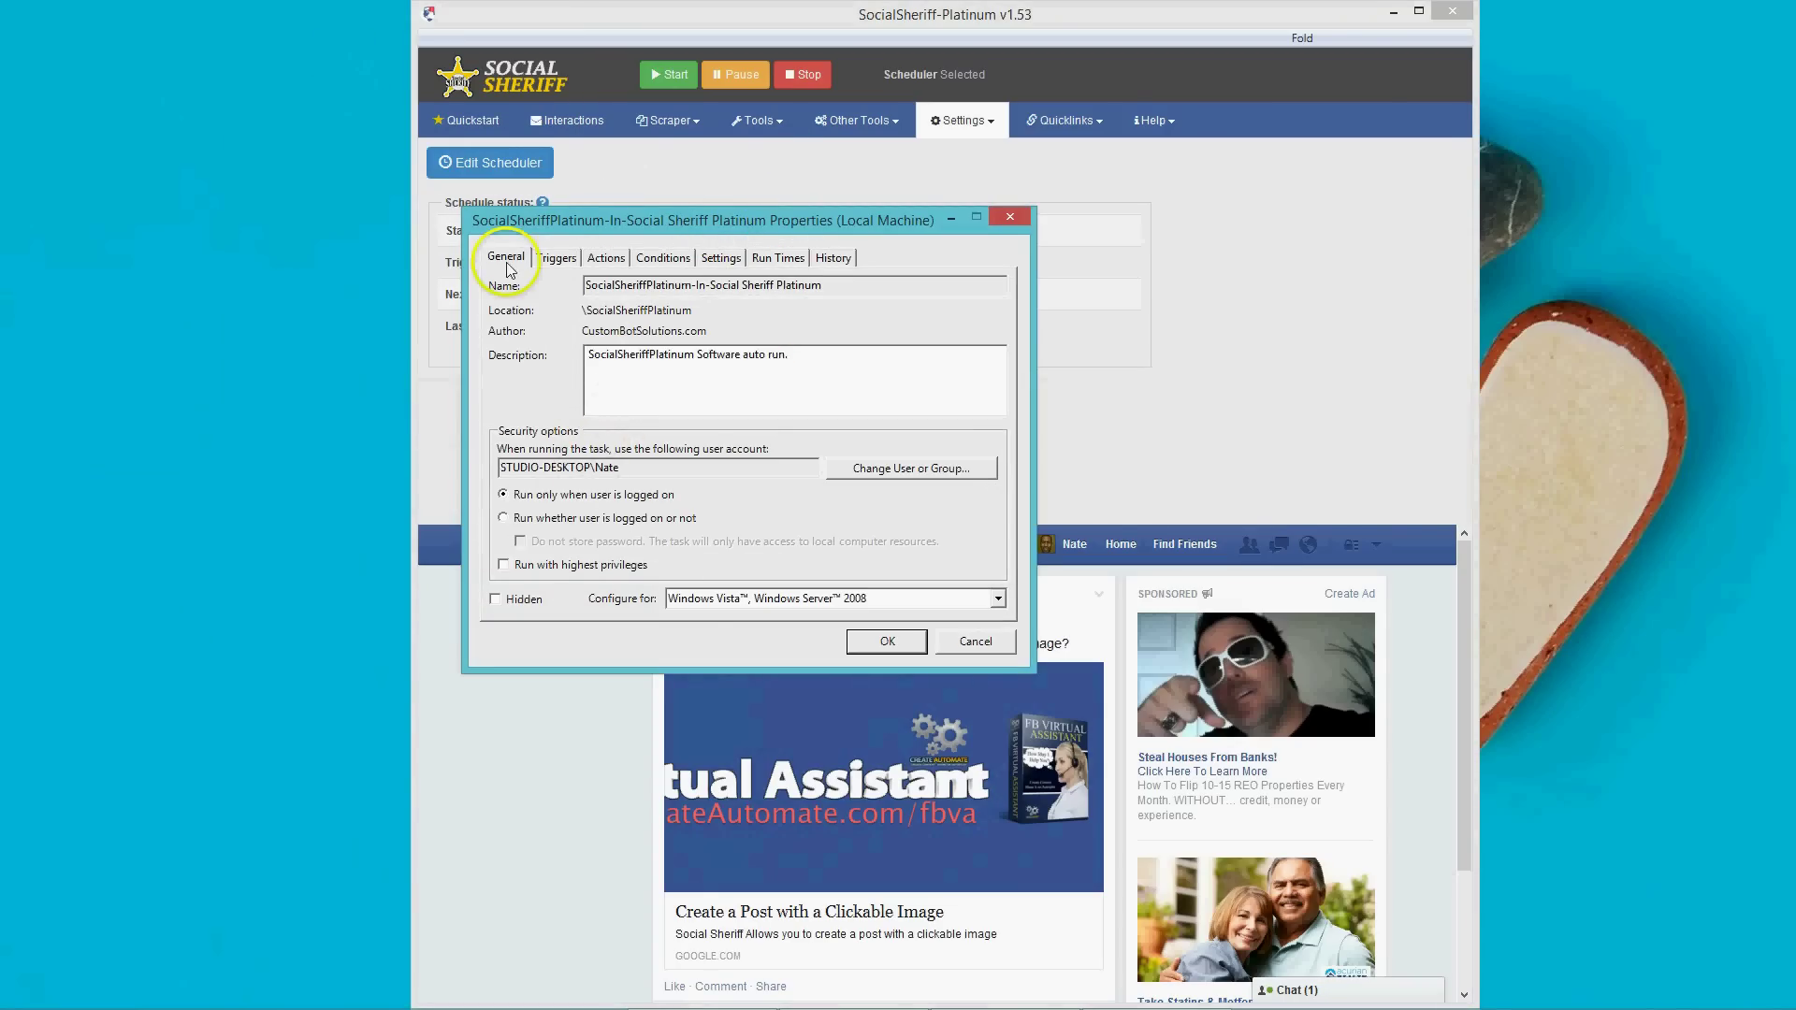
pyautogui.click(557, 260)
pyautogui.click(592, 264)
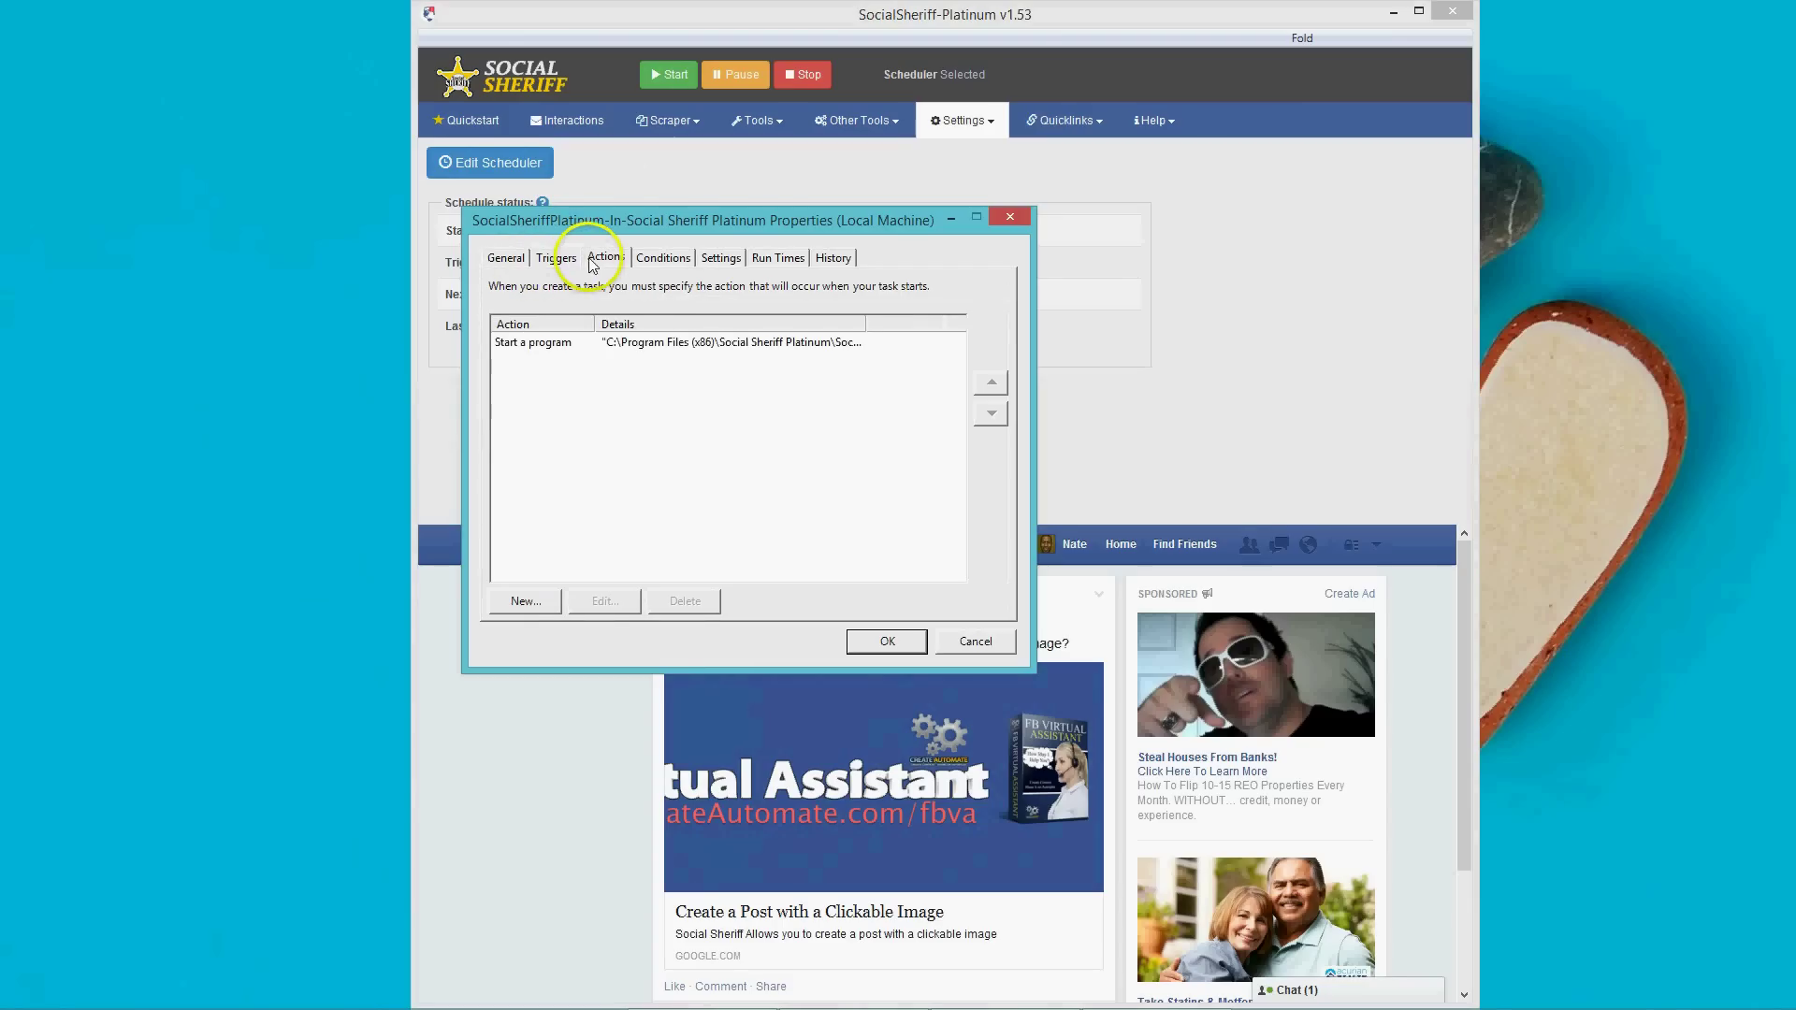
pyautogui.click(662, 259)
pyautogui.click(719, 258)
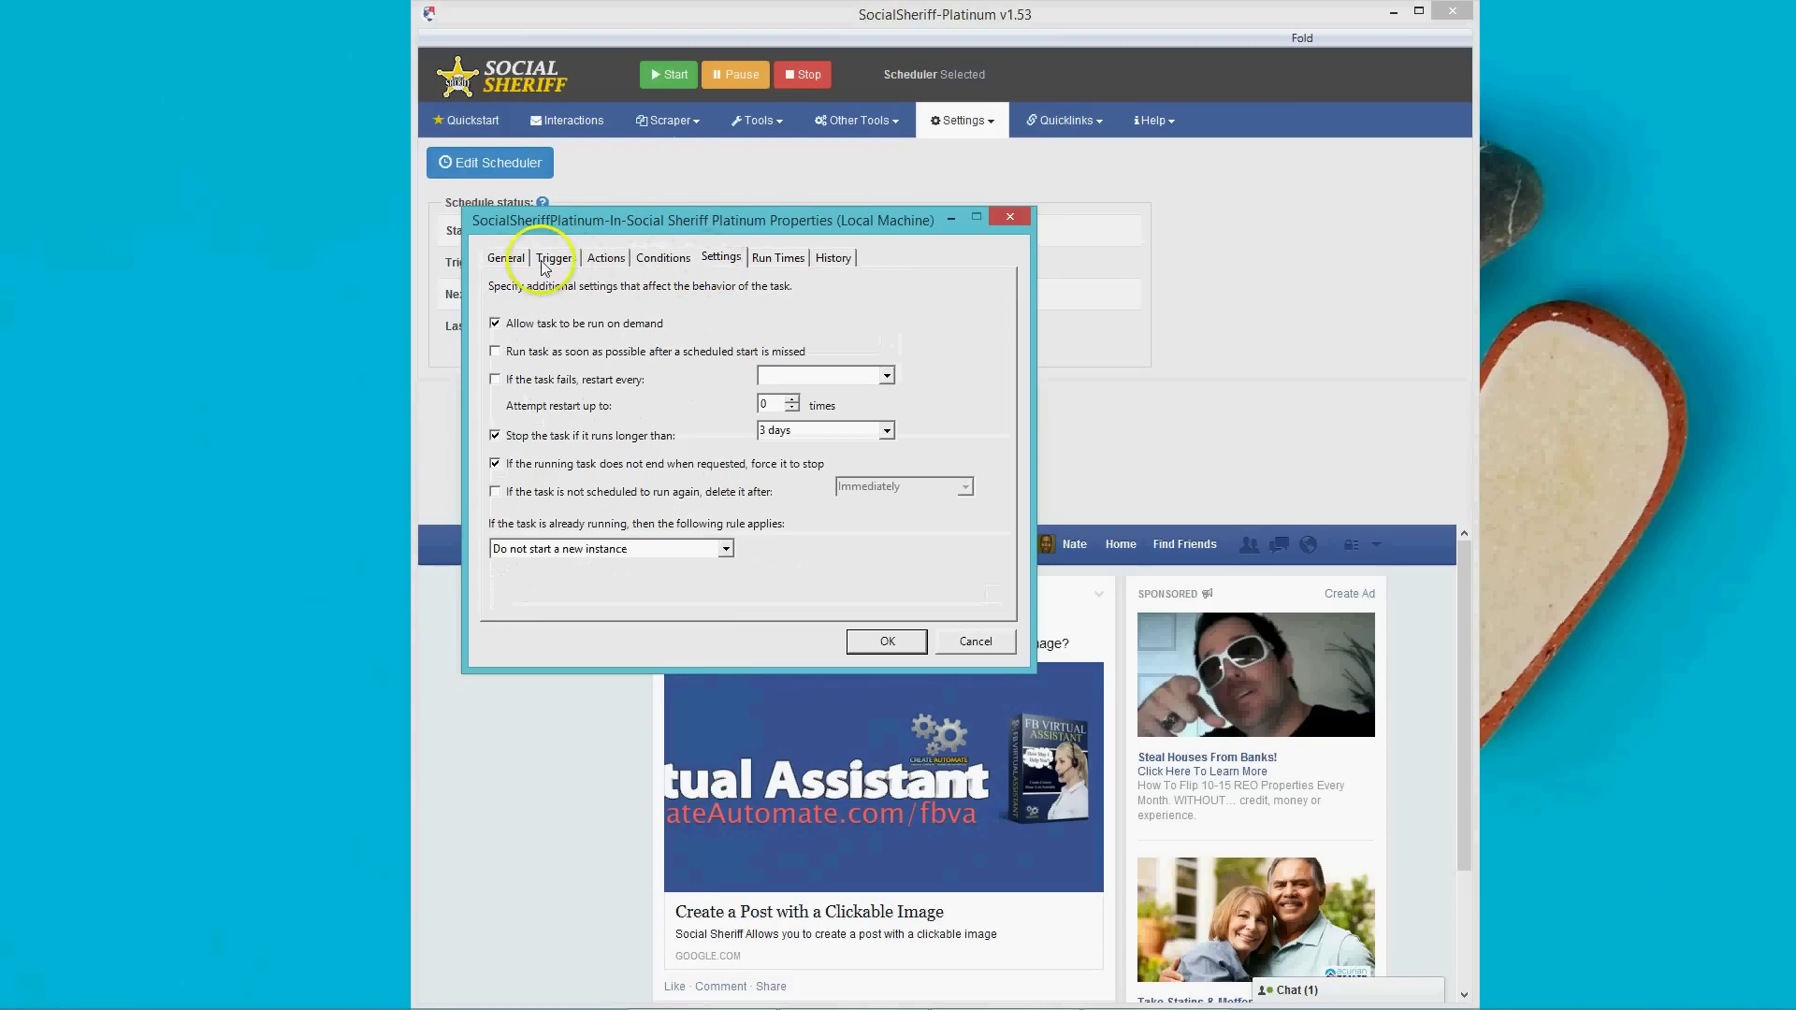
pyautogui.click(510, 261)
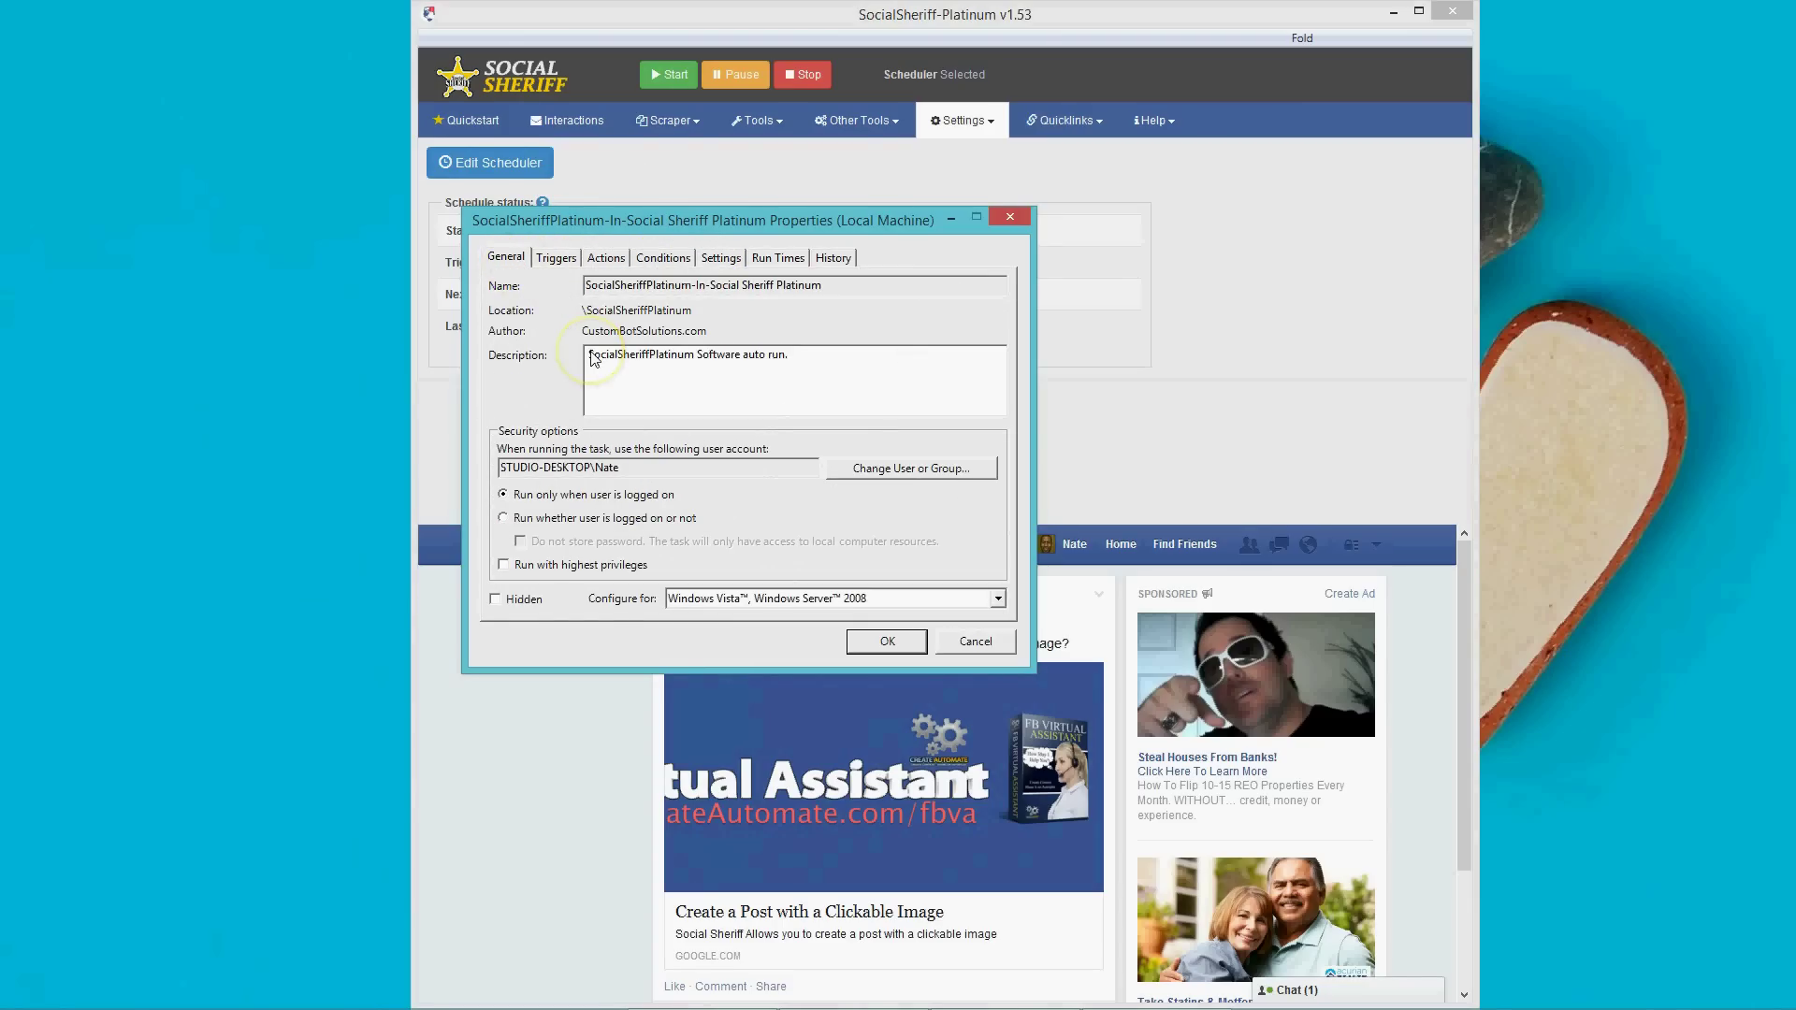
pyautogui.click(973, 642)
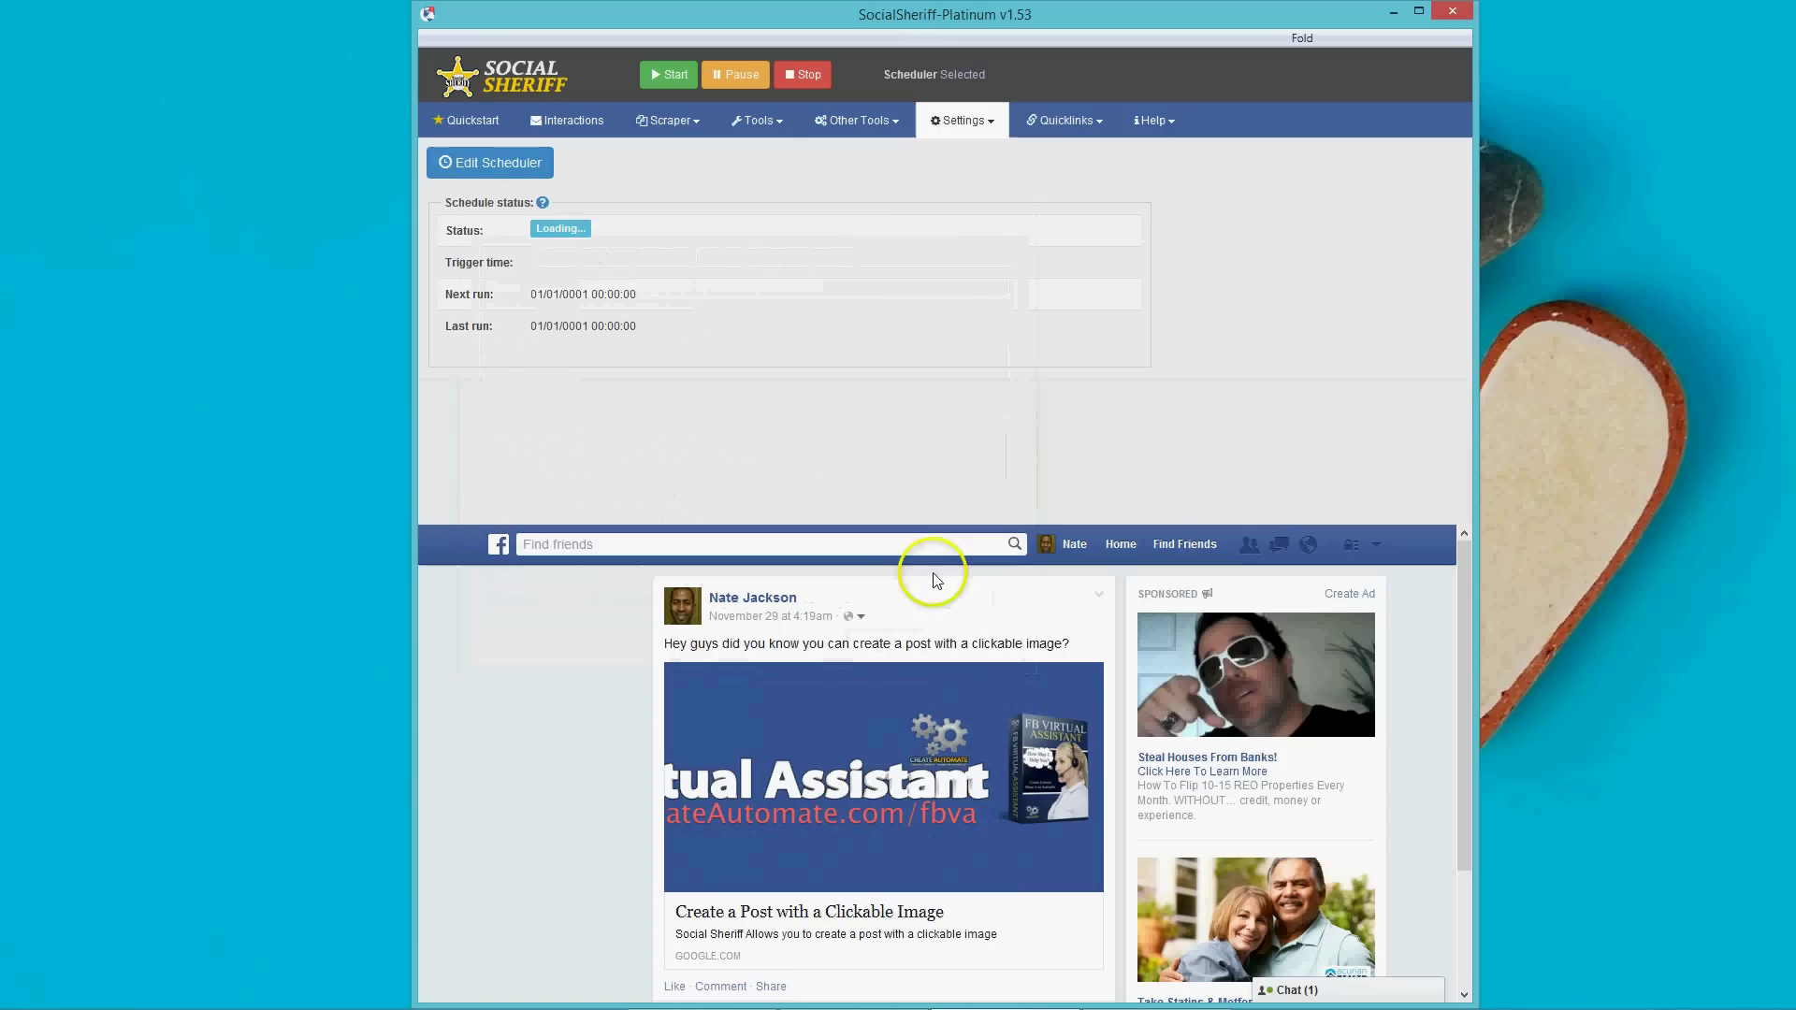
# Open Facebook's Ad manager, then download the selected ad account in Ad power editor.
pyautogui.click(1043, 131)
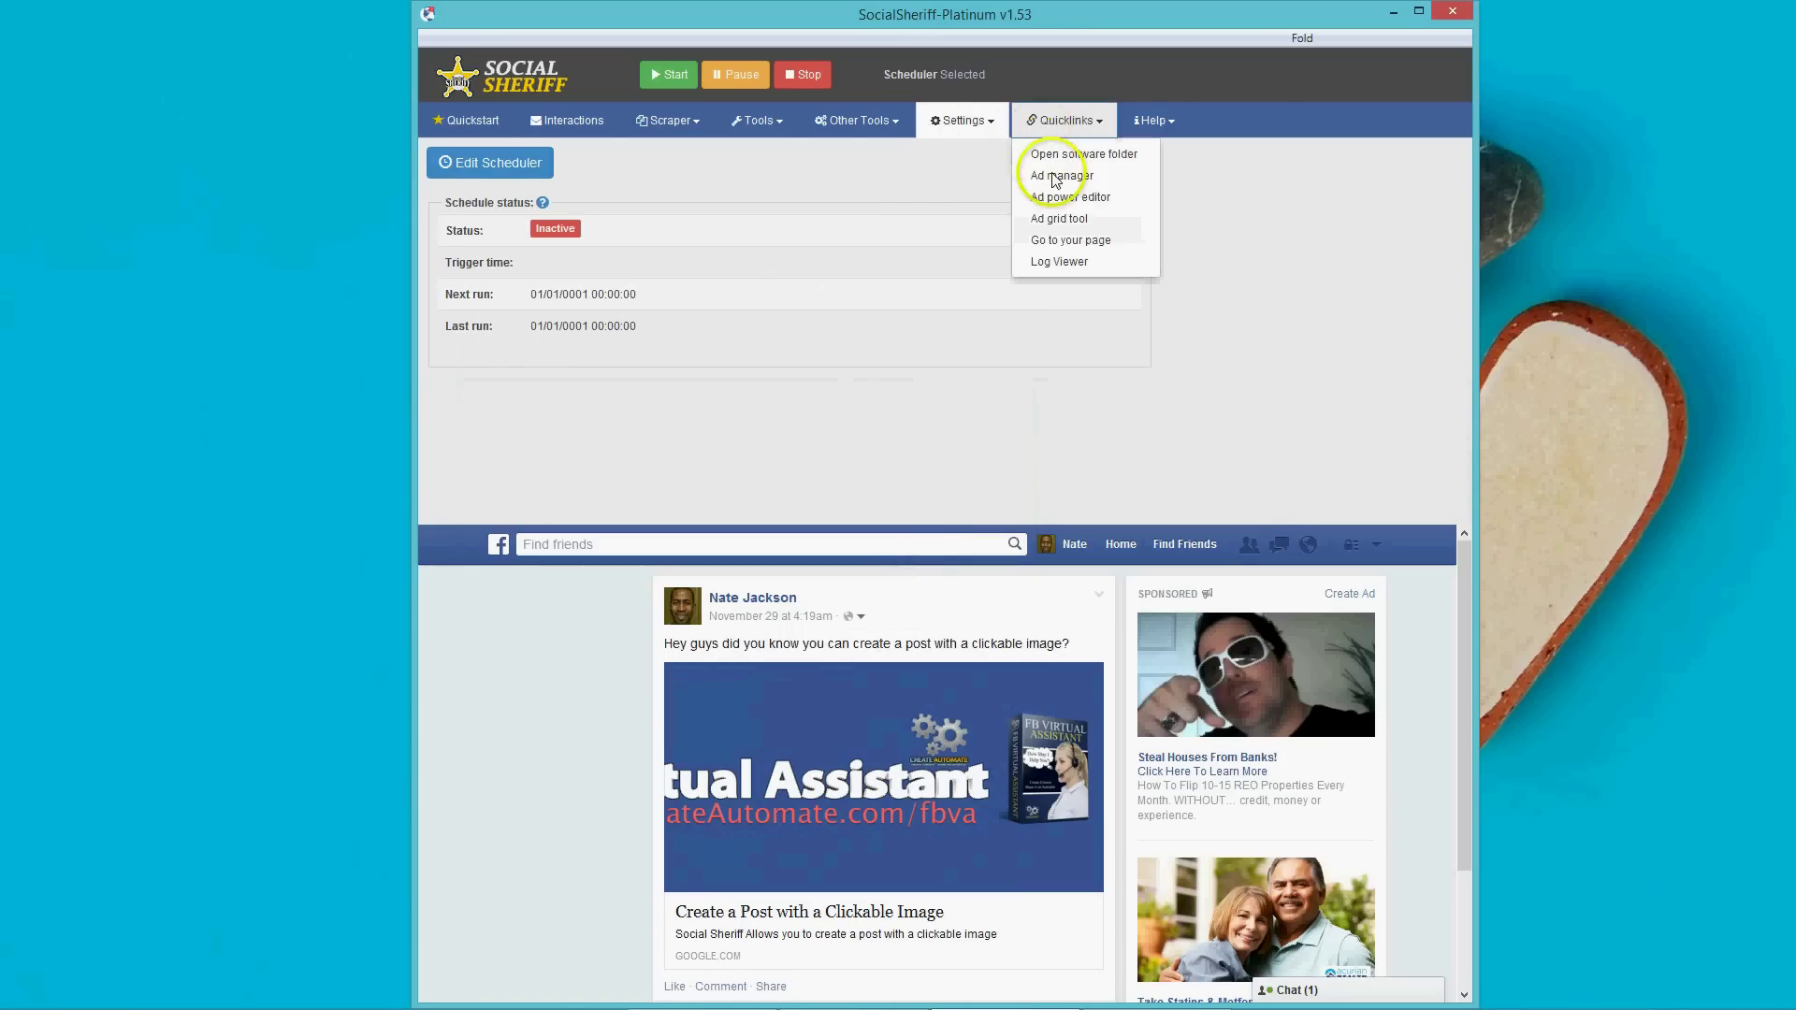
pyautogui.click(1070, 206)
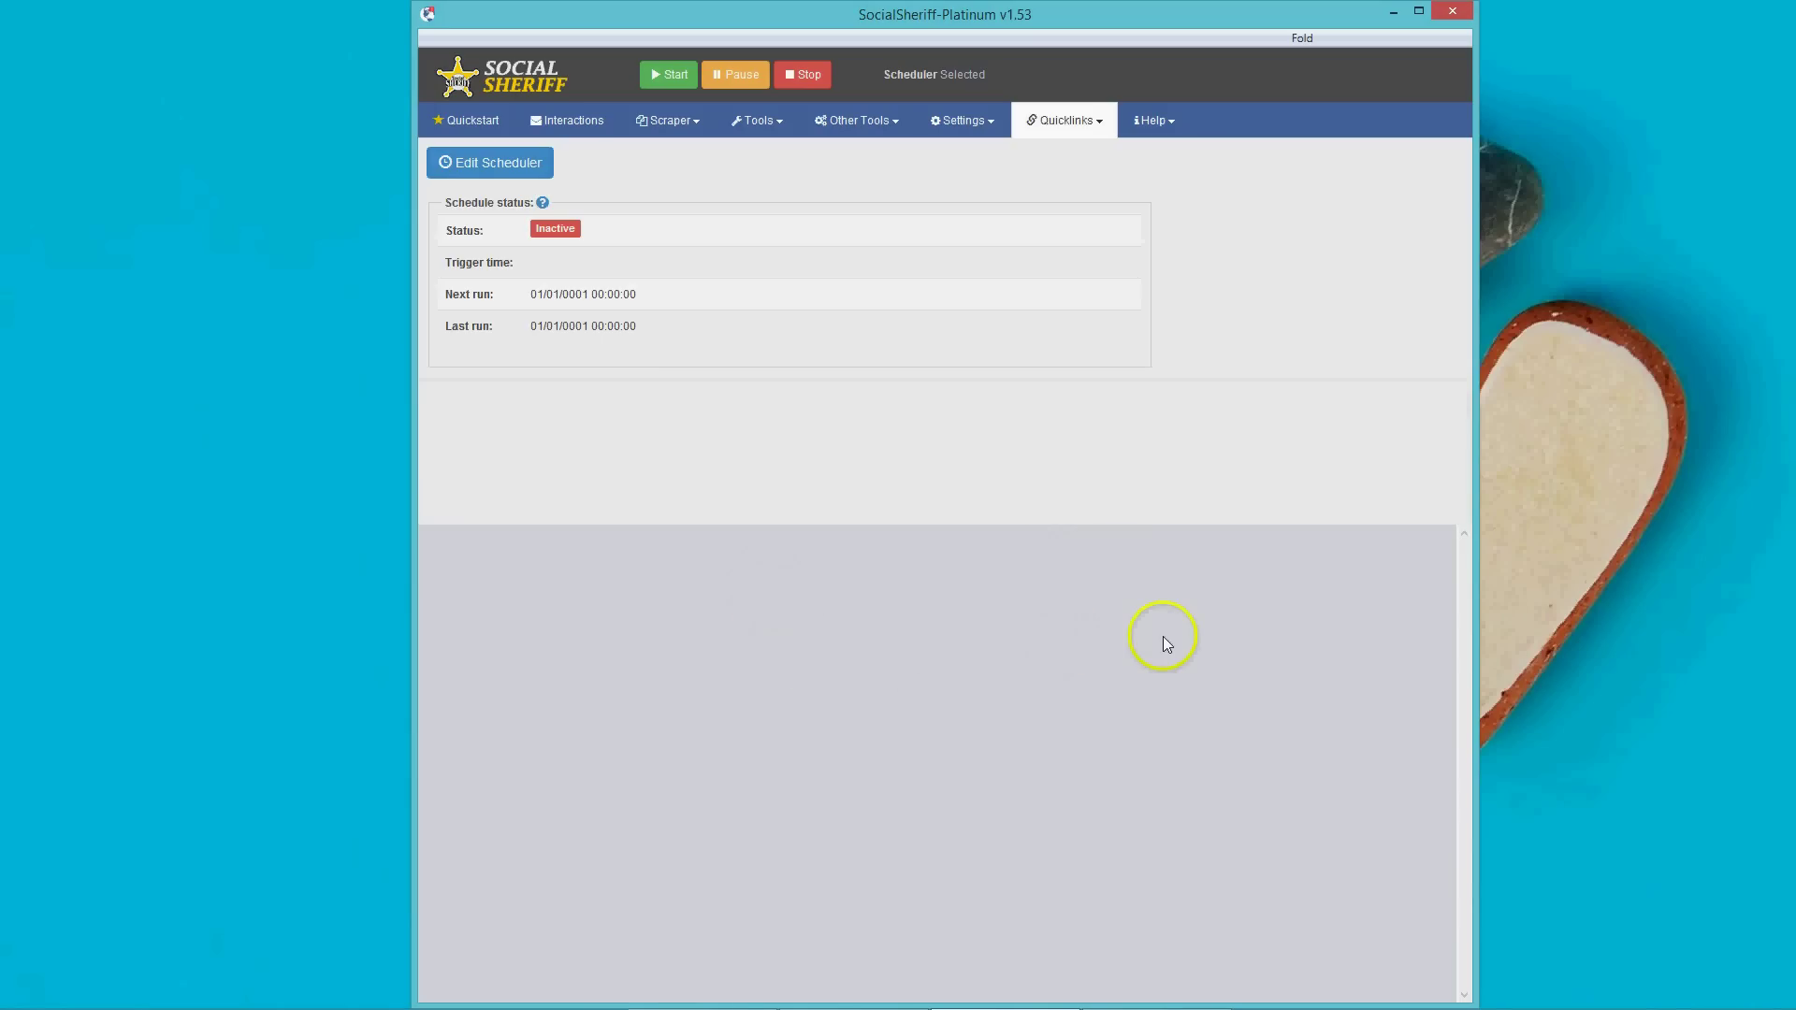
pyautogui.click(1066, 119)
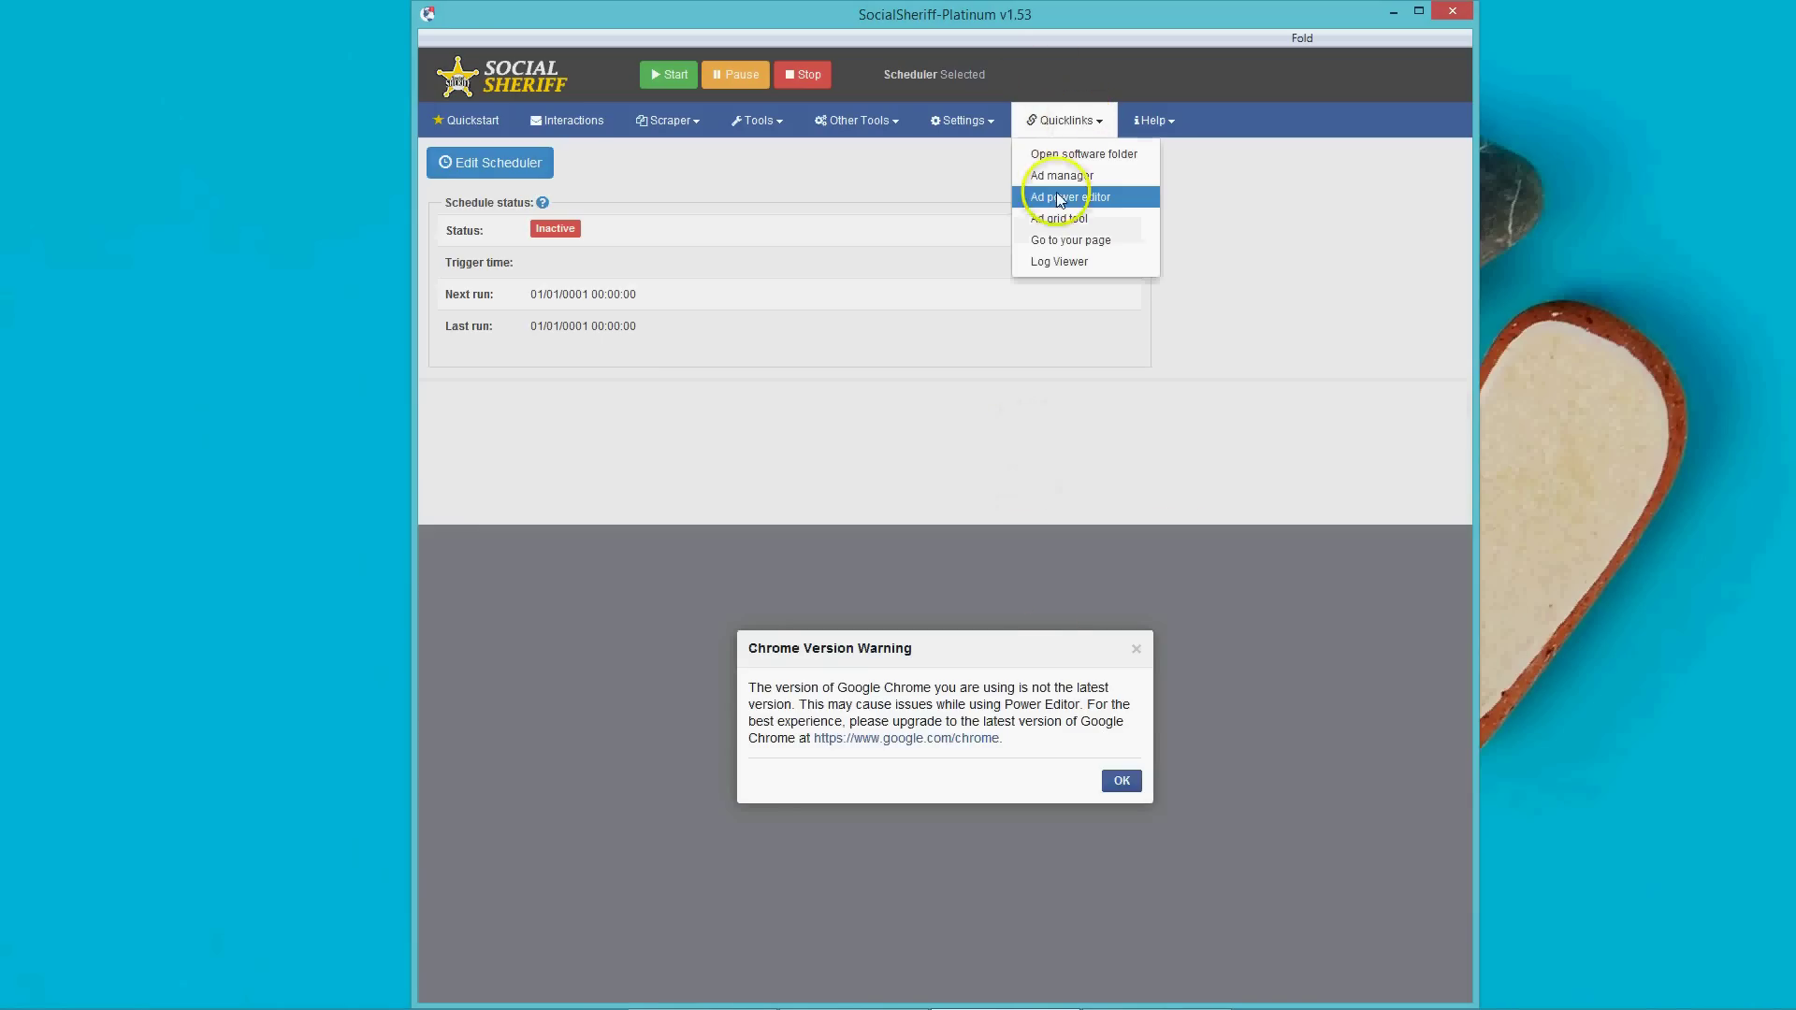
pyautogui.click(1070, 197)
pyautogui.click(1121, 782)
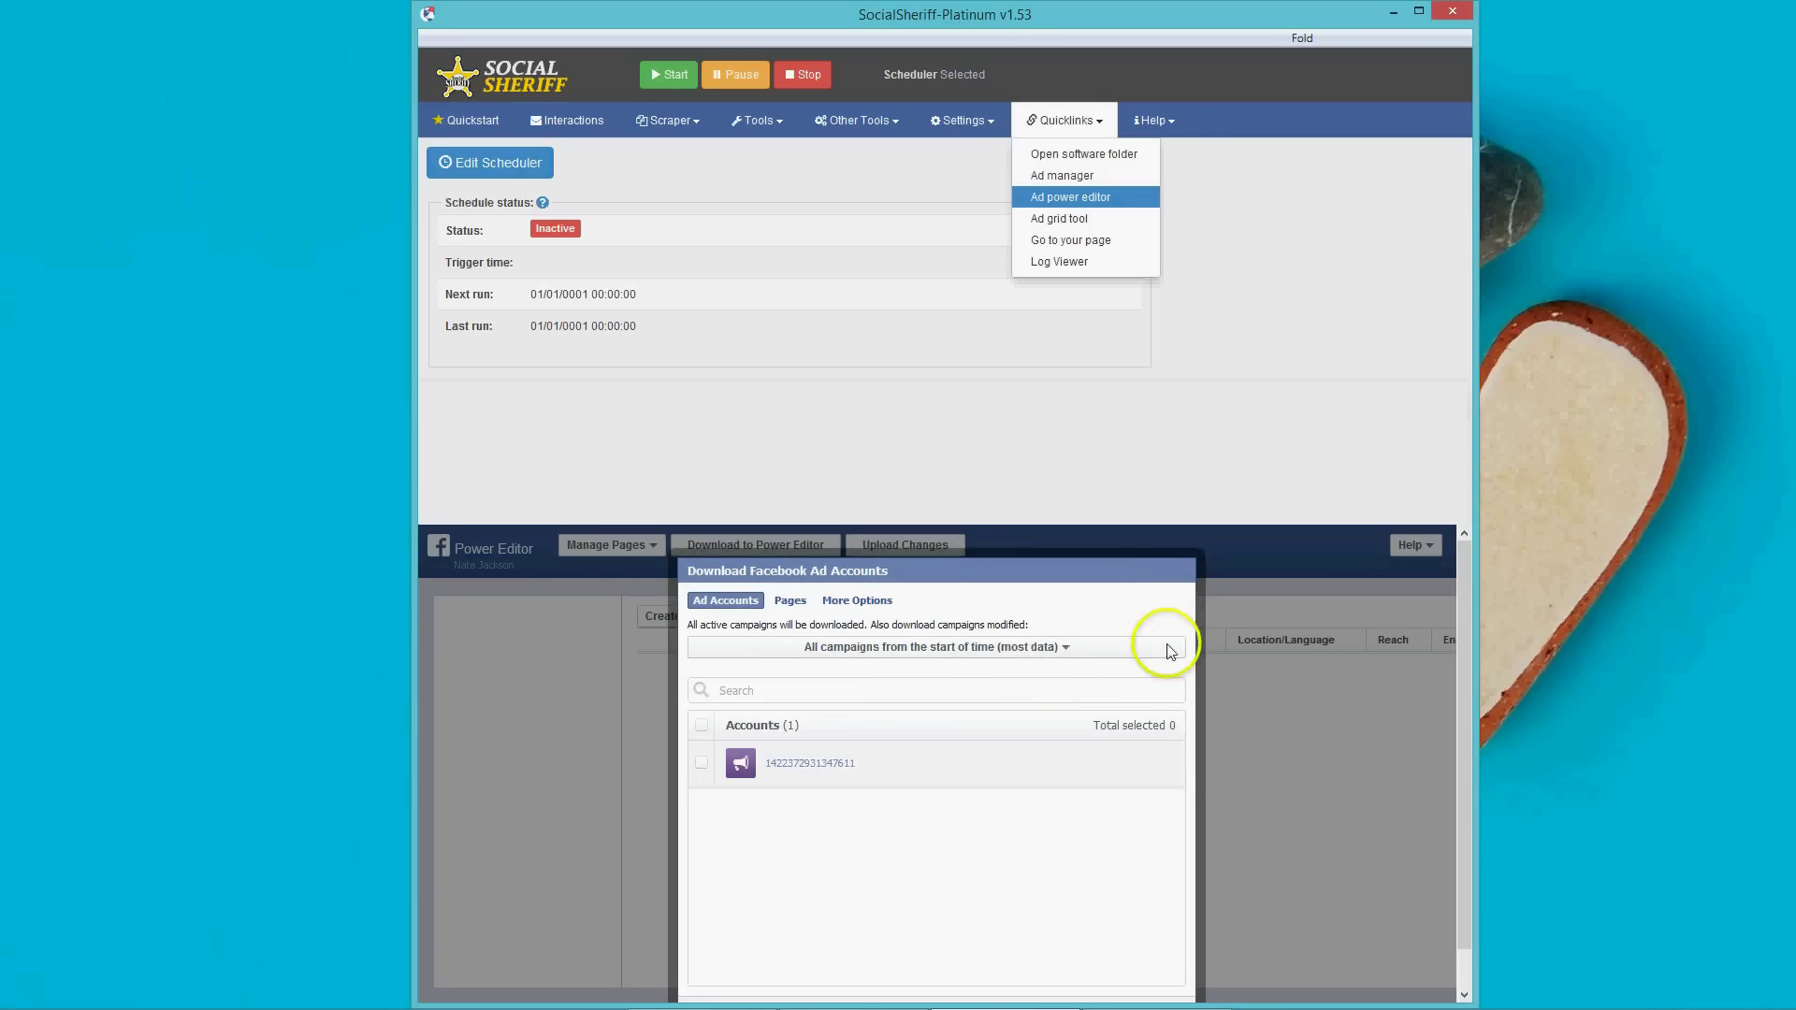
pyautogui.click(827, 754)
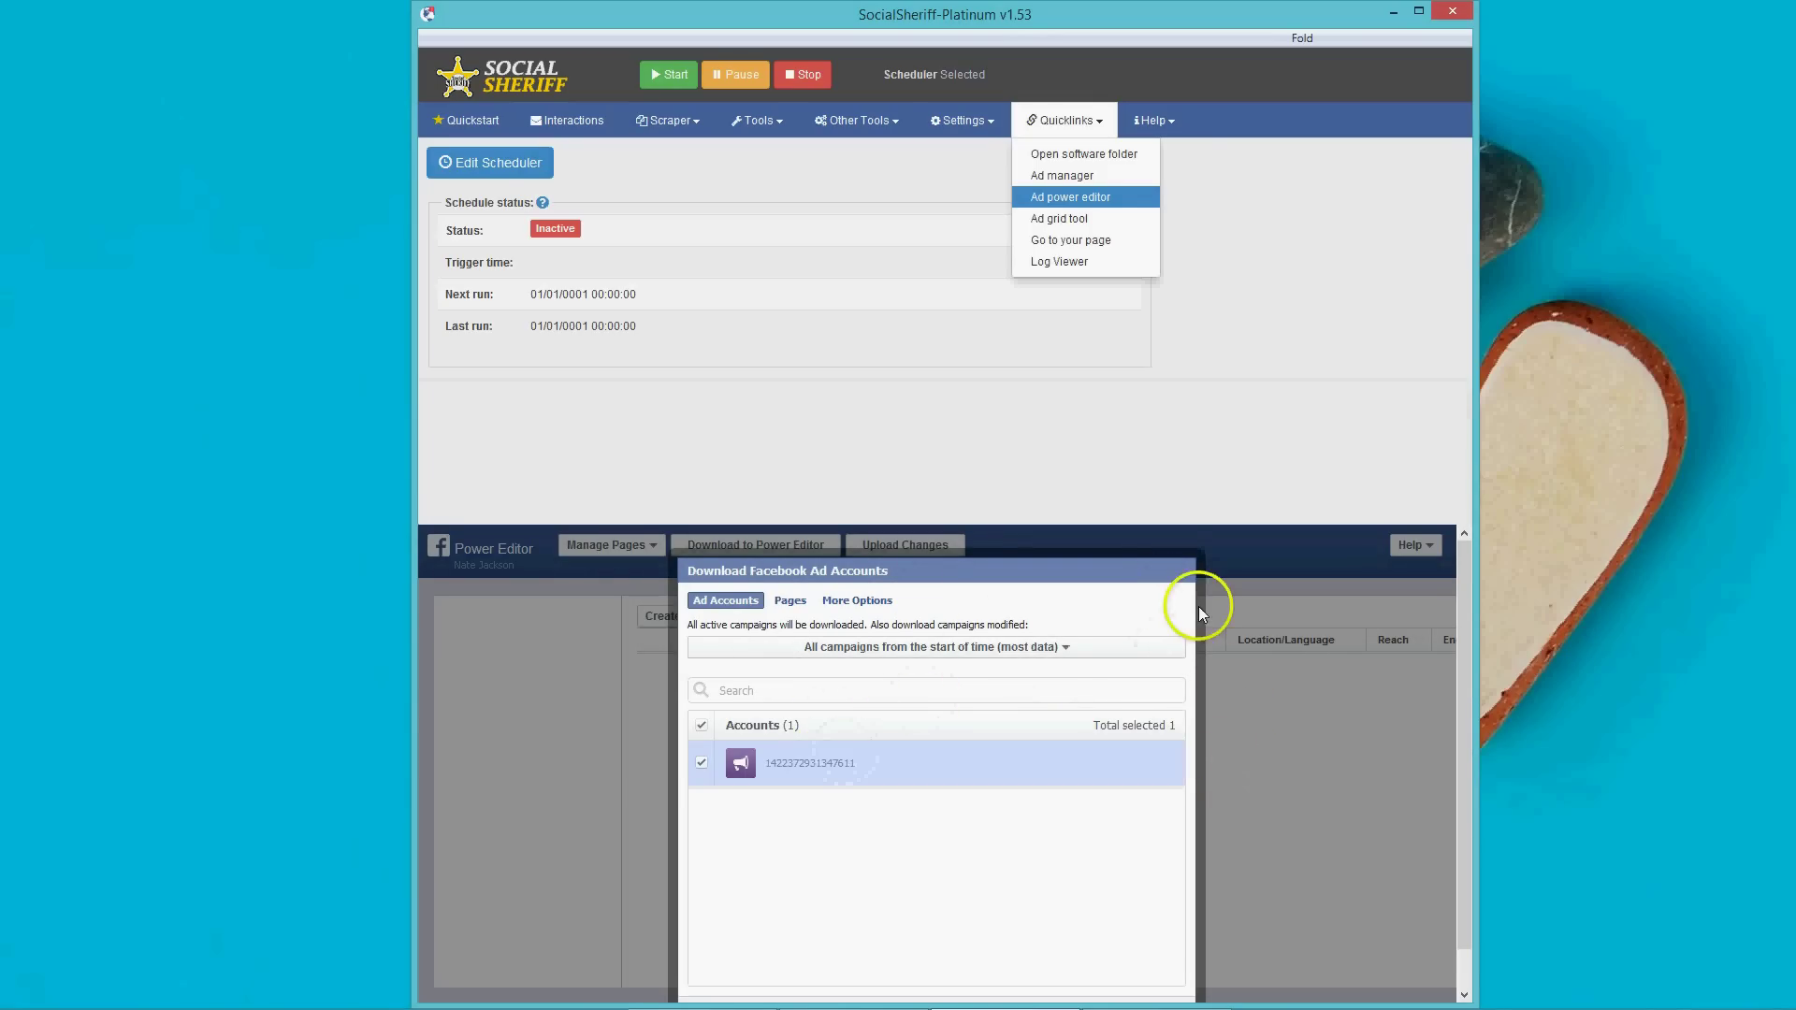
pyautogui.click(1126, 968)
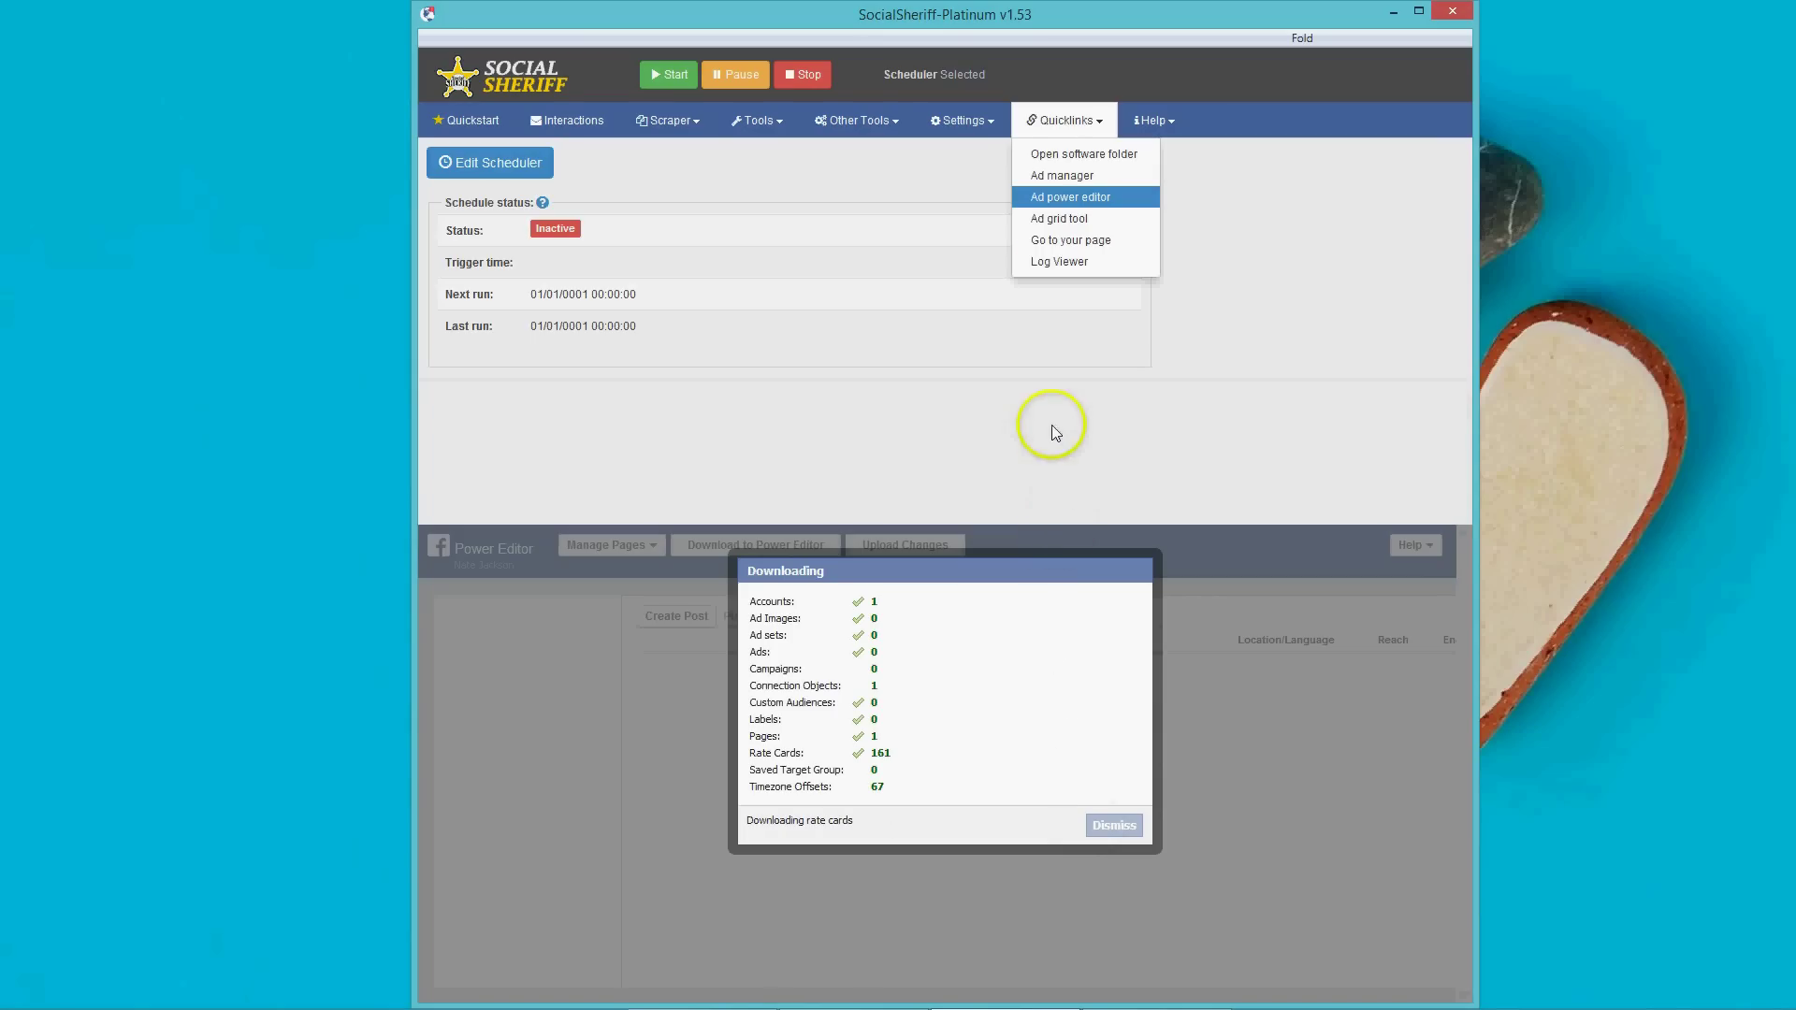
# View the Ad grid tool, reopen Ad power editor, then switch to the Interactions panel.
pyautogui.click(1061, 220)
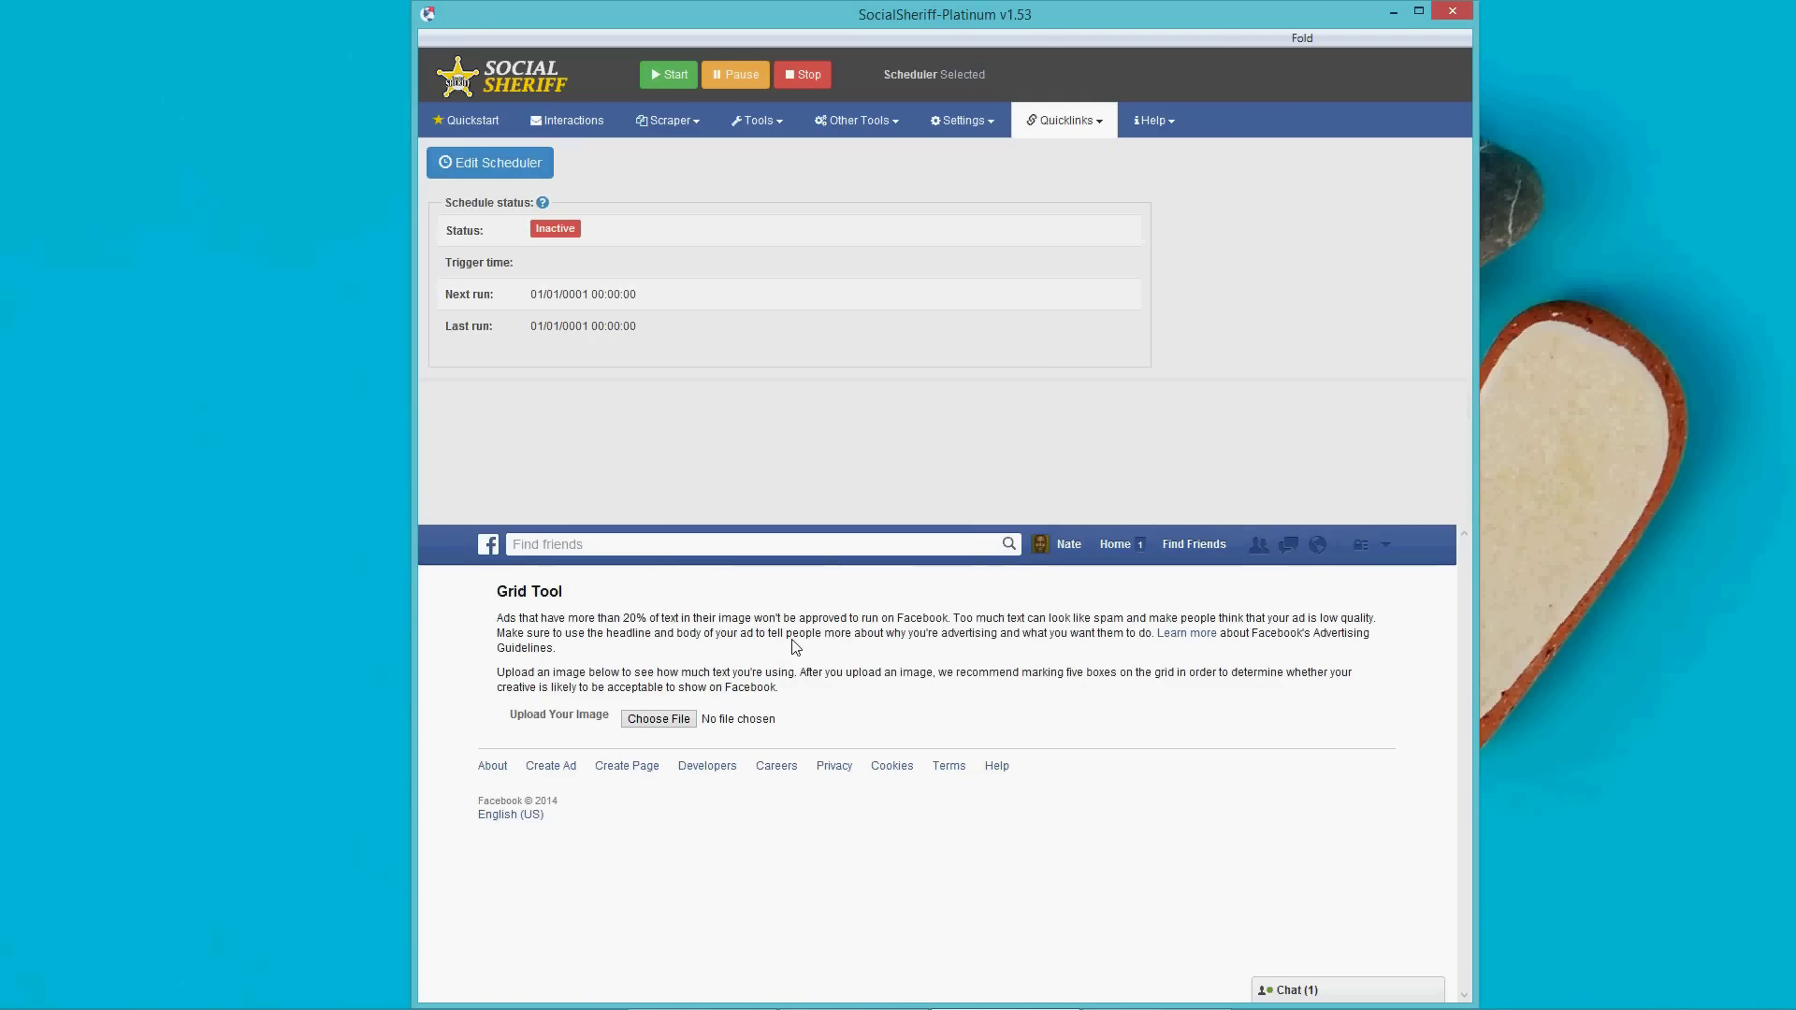
pyautogui.click(1075, 122)
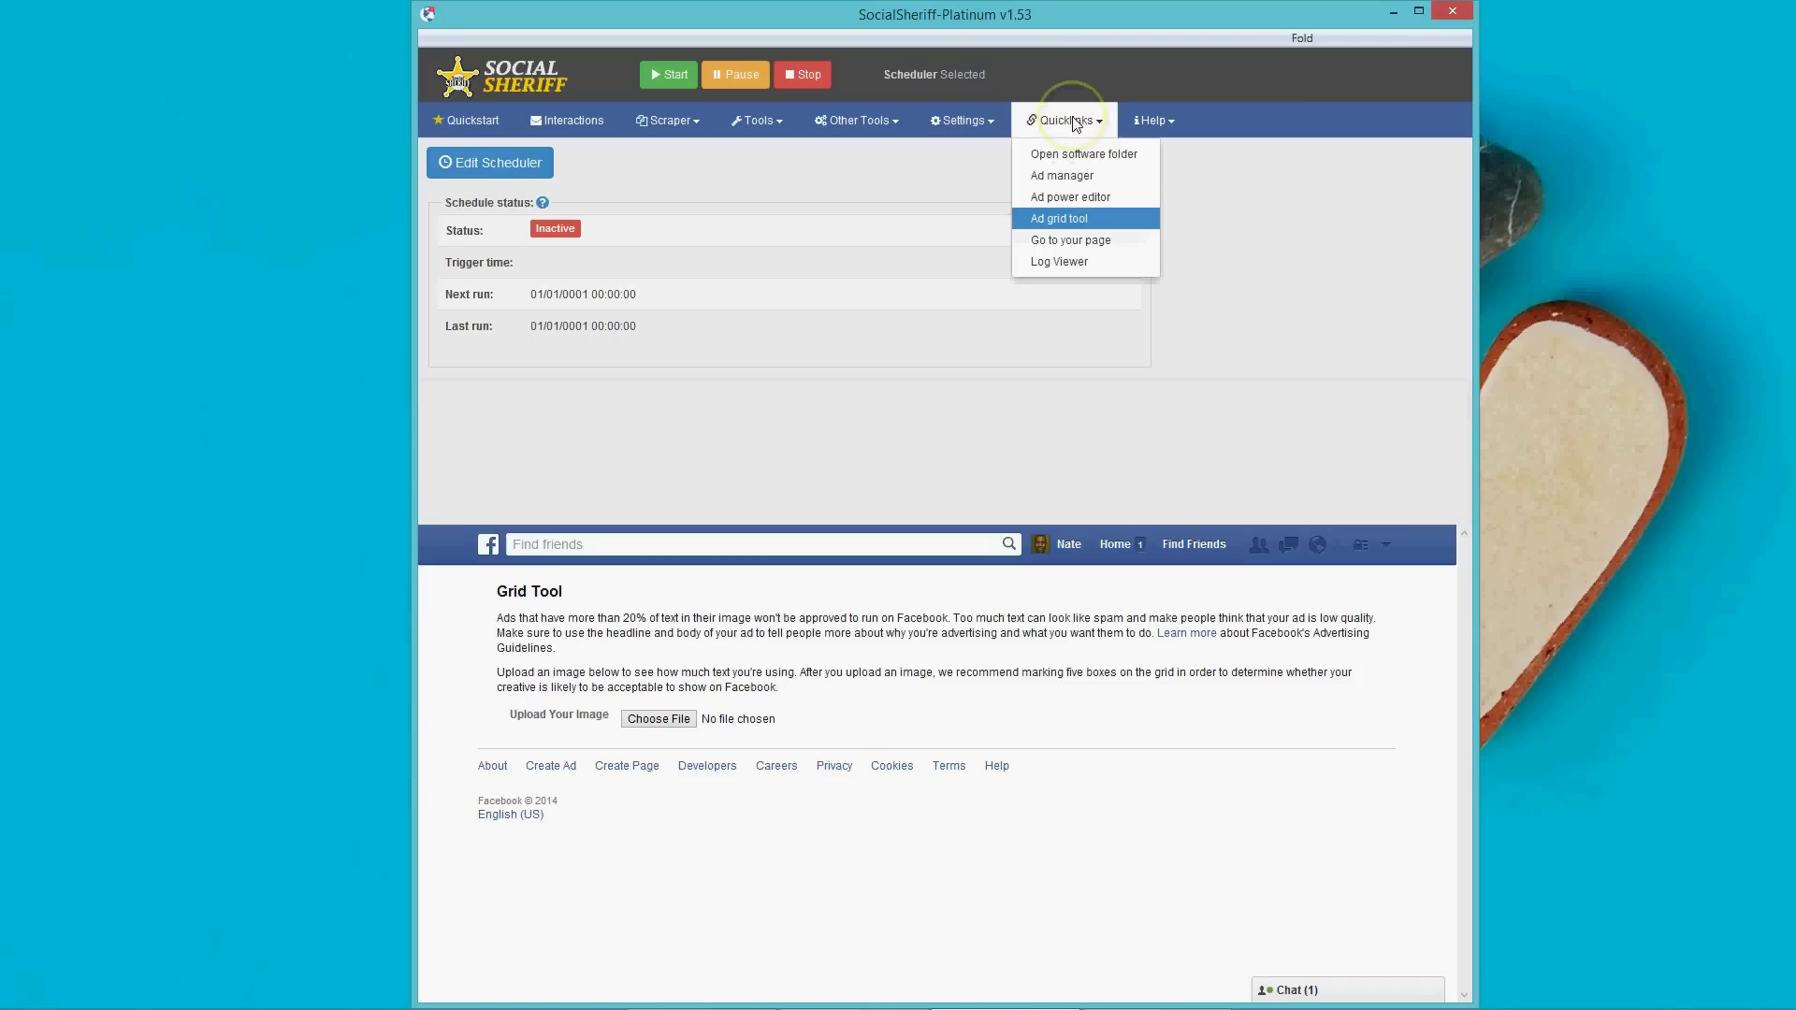
pyautogui.click(1080, 197)
pyautogui.click(1079, 196)
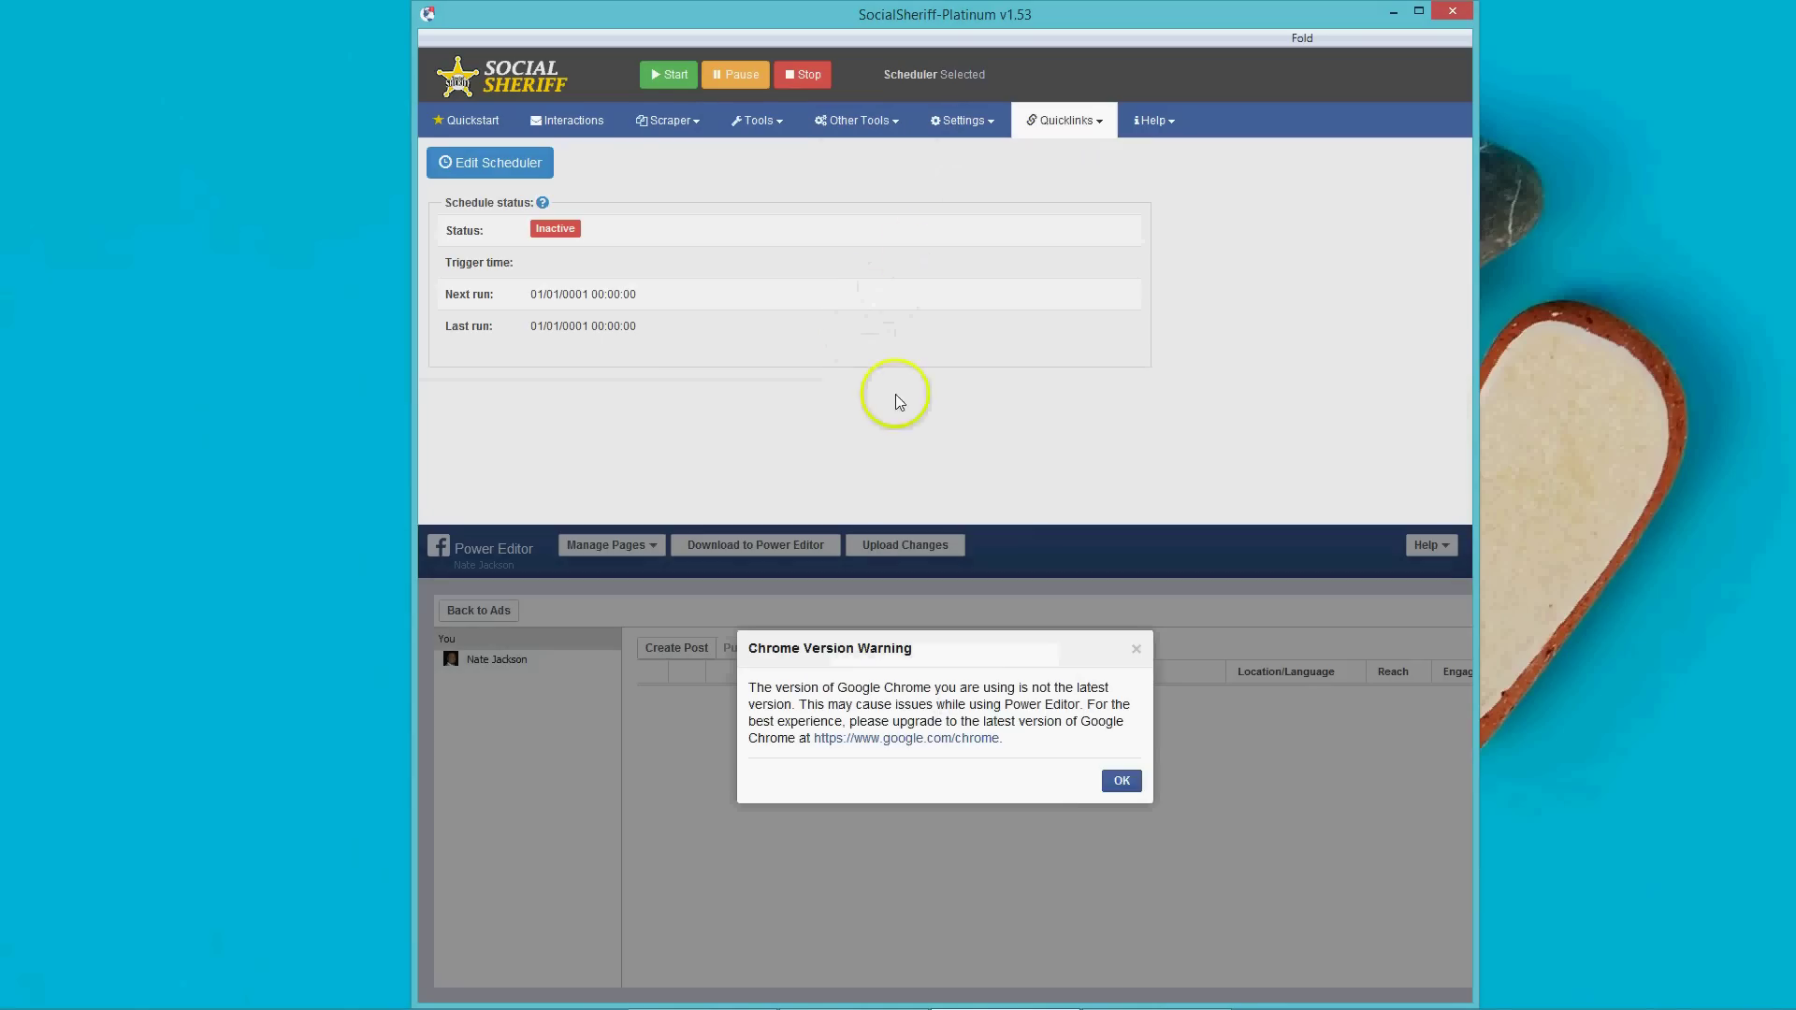
pyautogui.click(1121, 779)
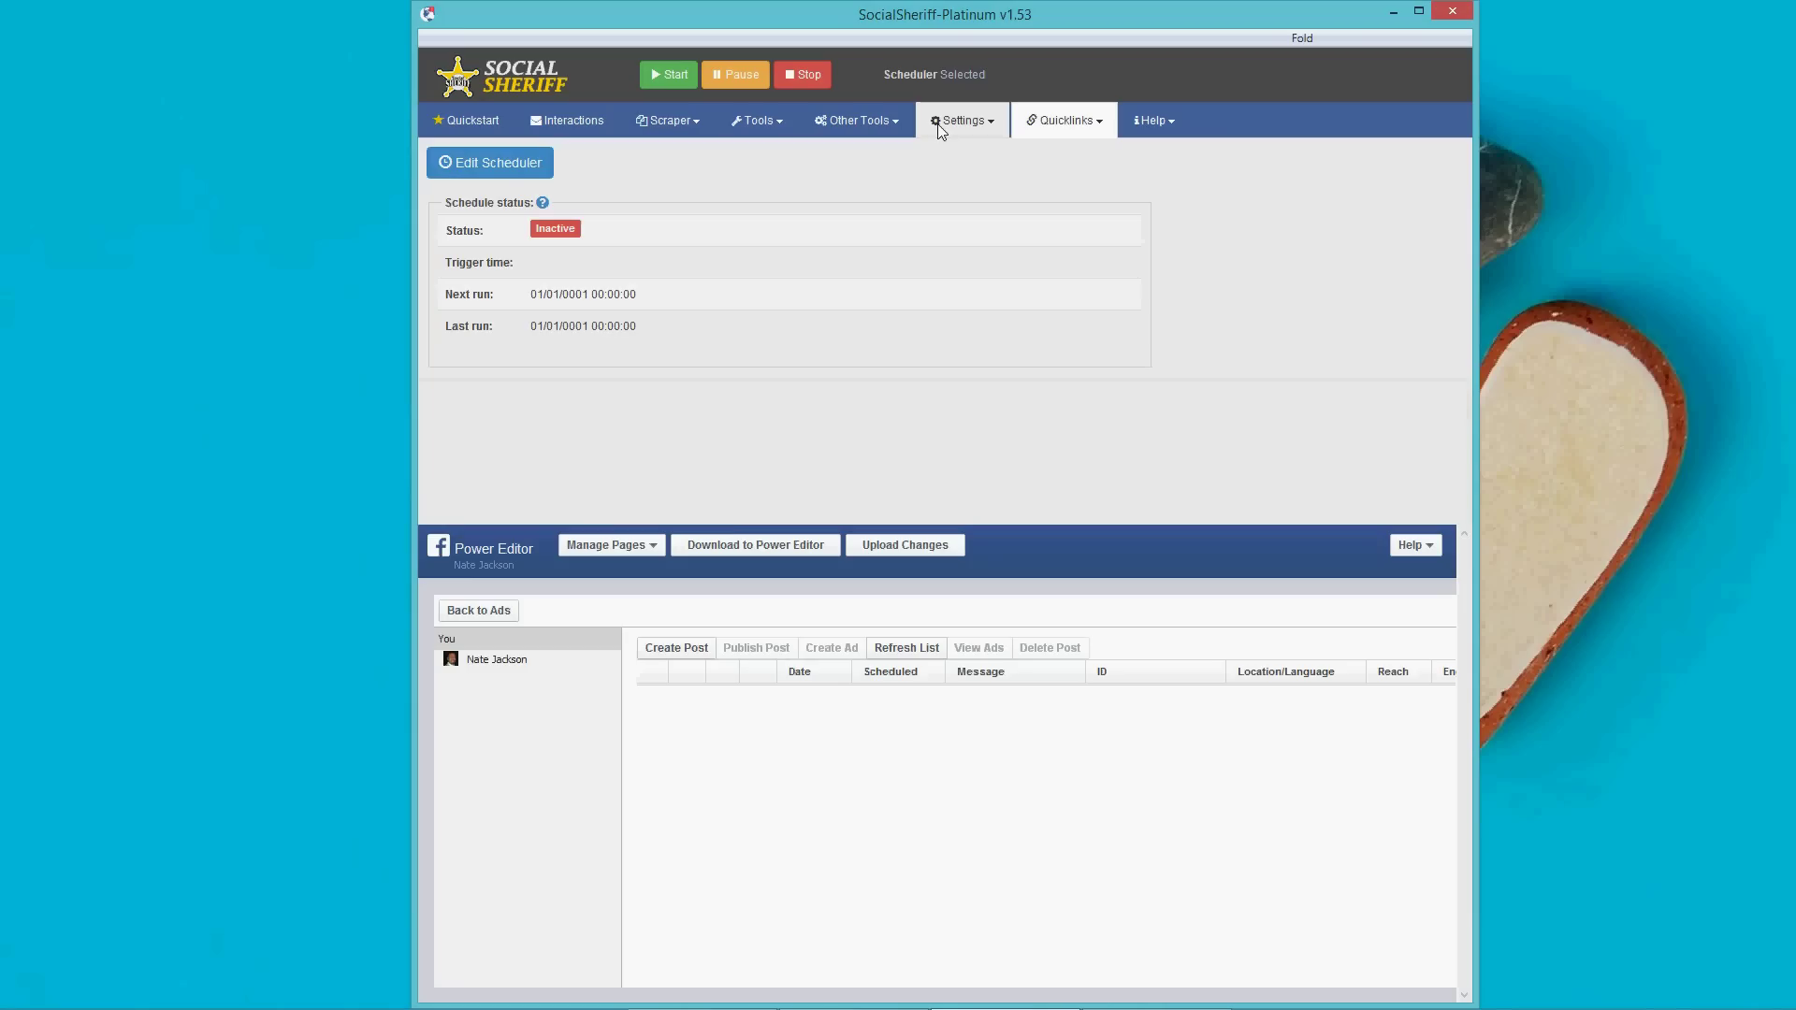
pyautogui.click(1040, 122)
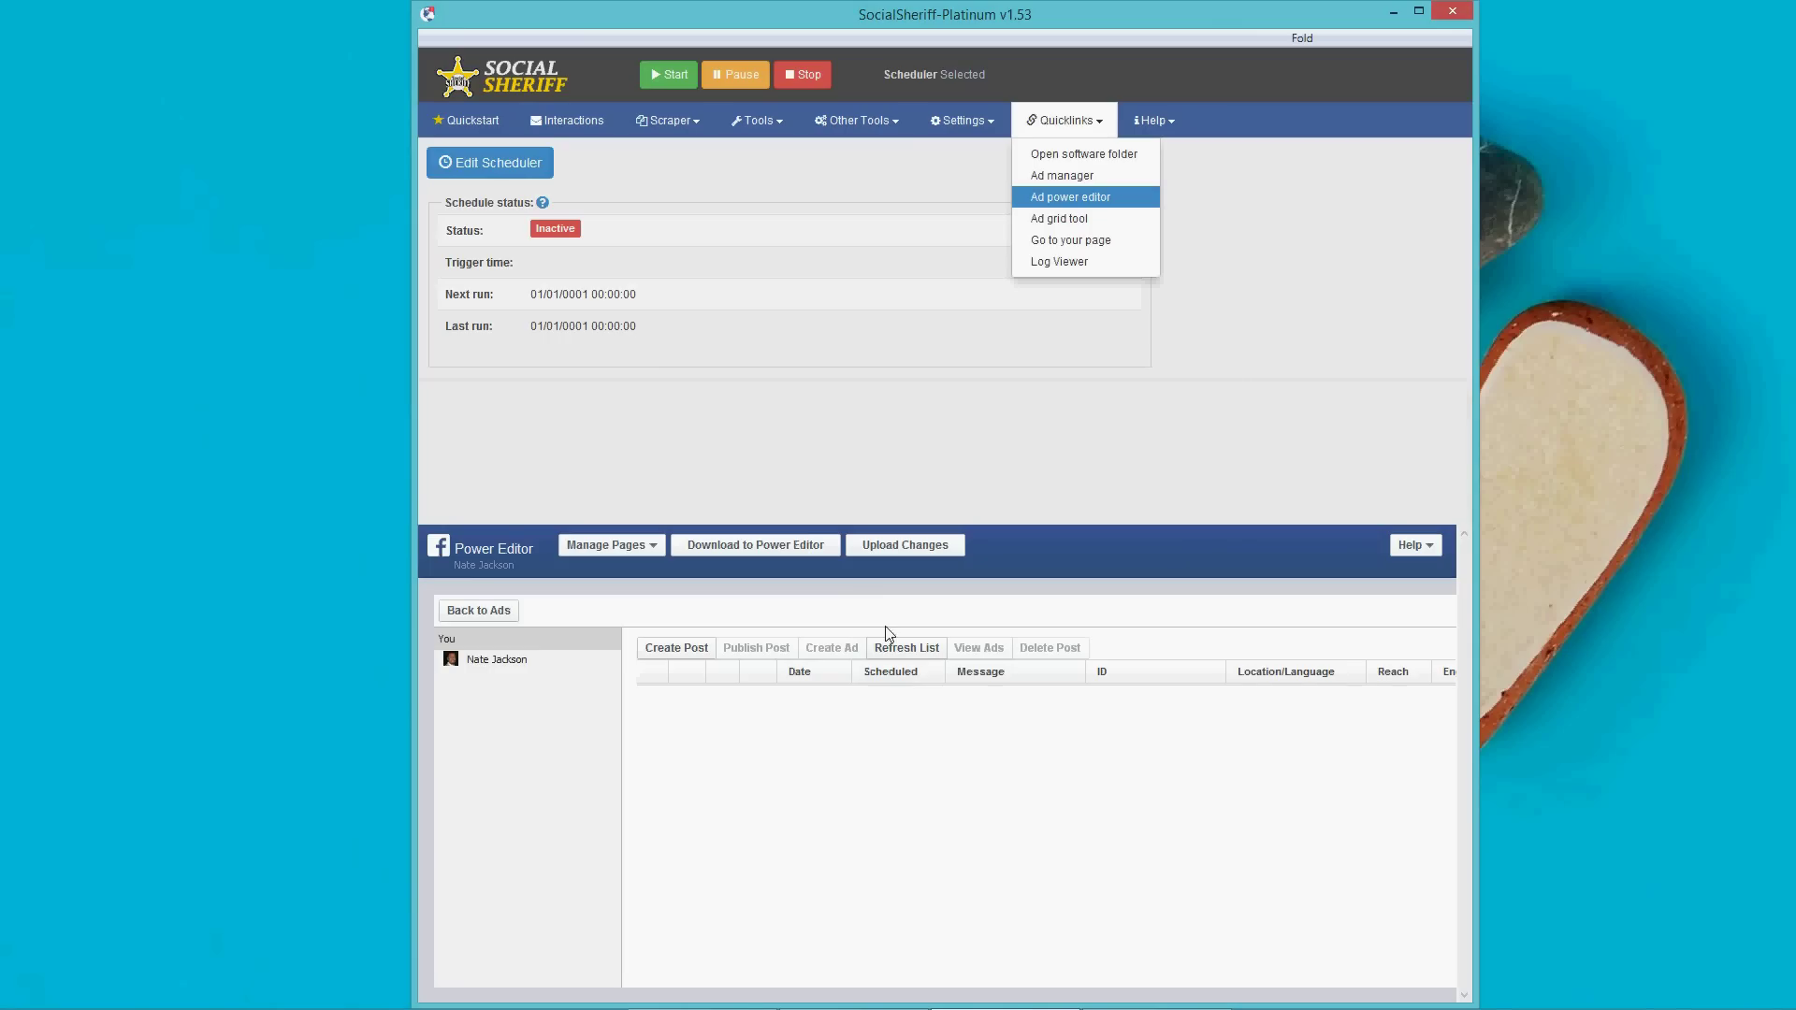
pyautogui.click(557, 122)
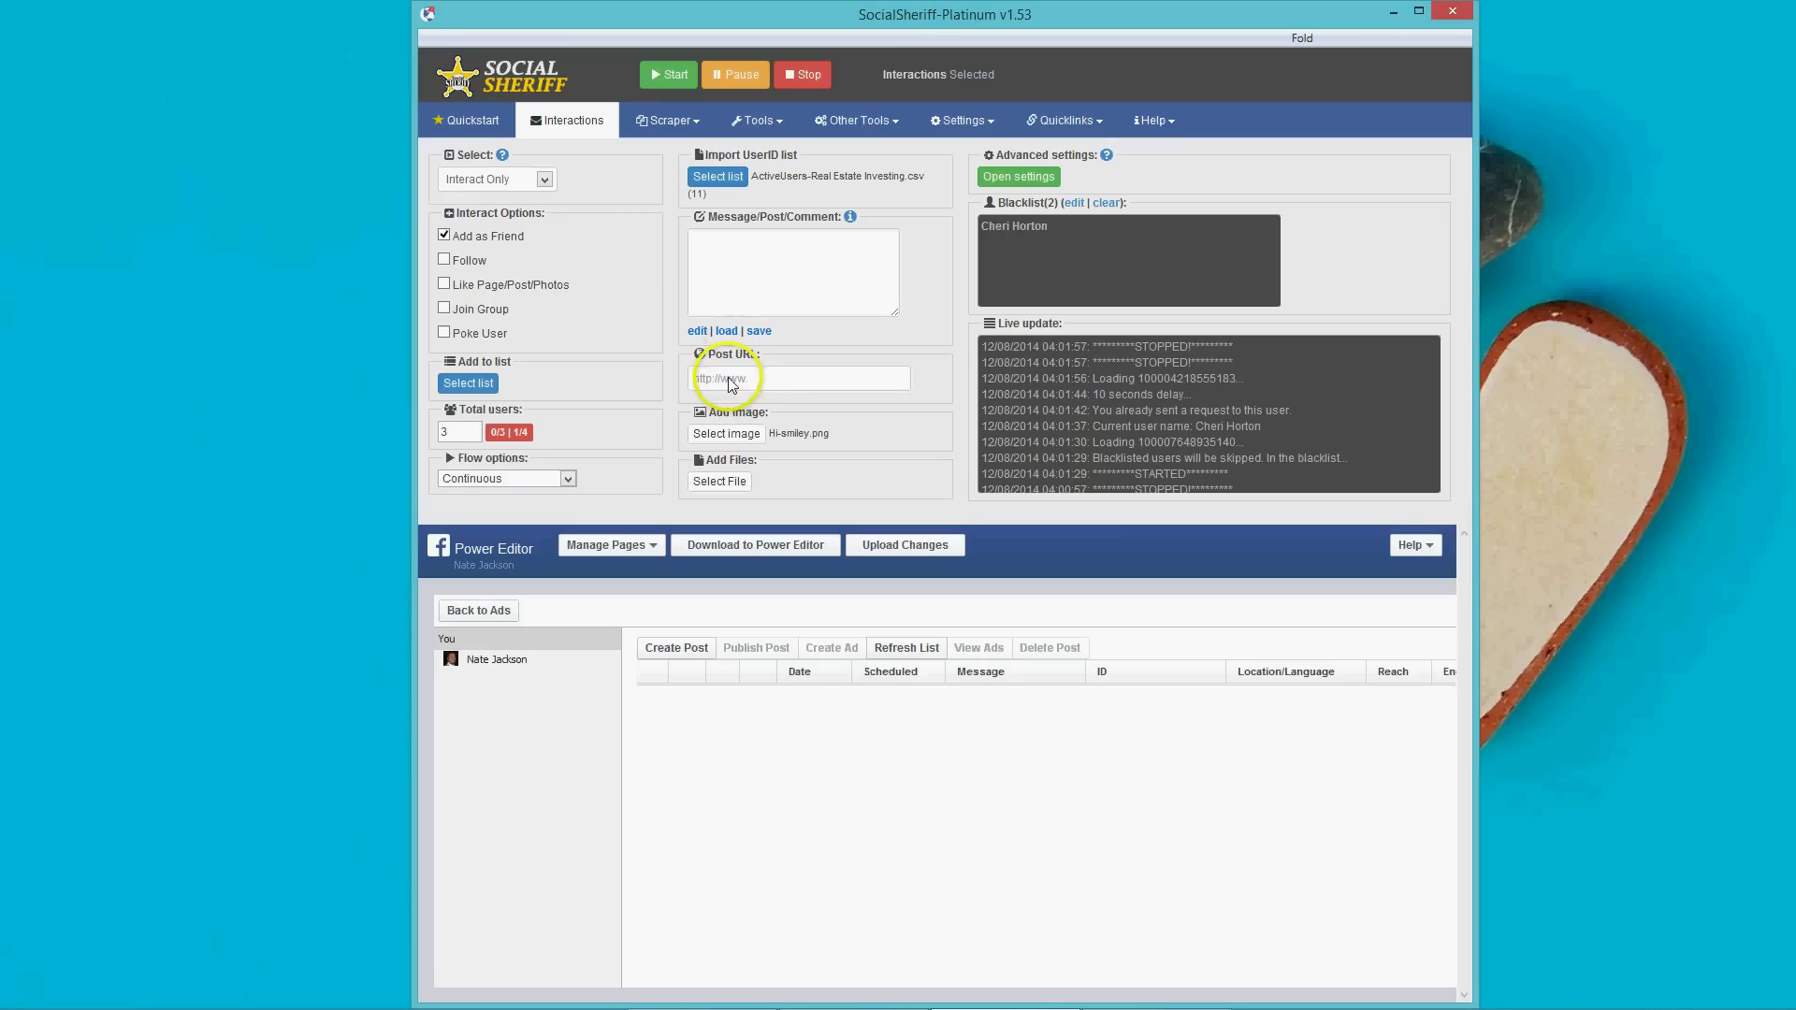
# View the Search Graph scraper and the Tools menu, then return to the Quickstart page.
pyautogui.click(656, 124)
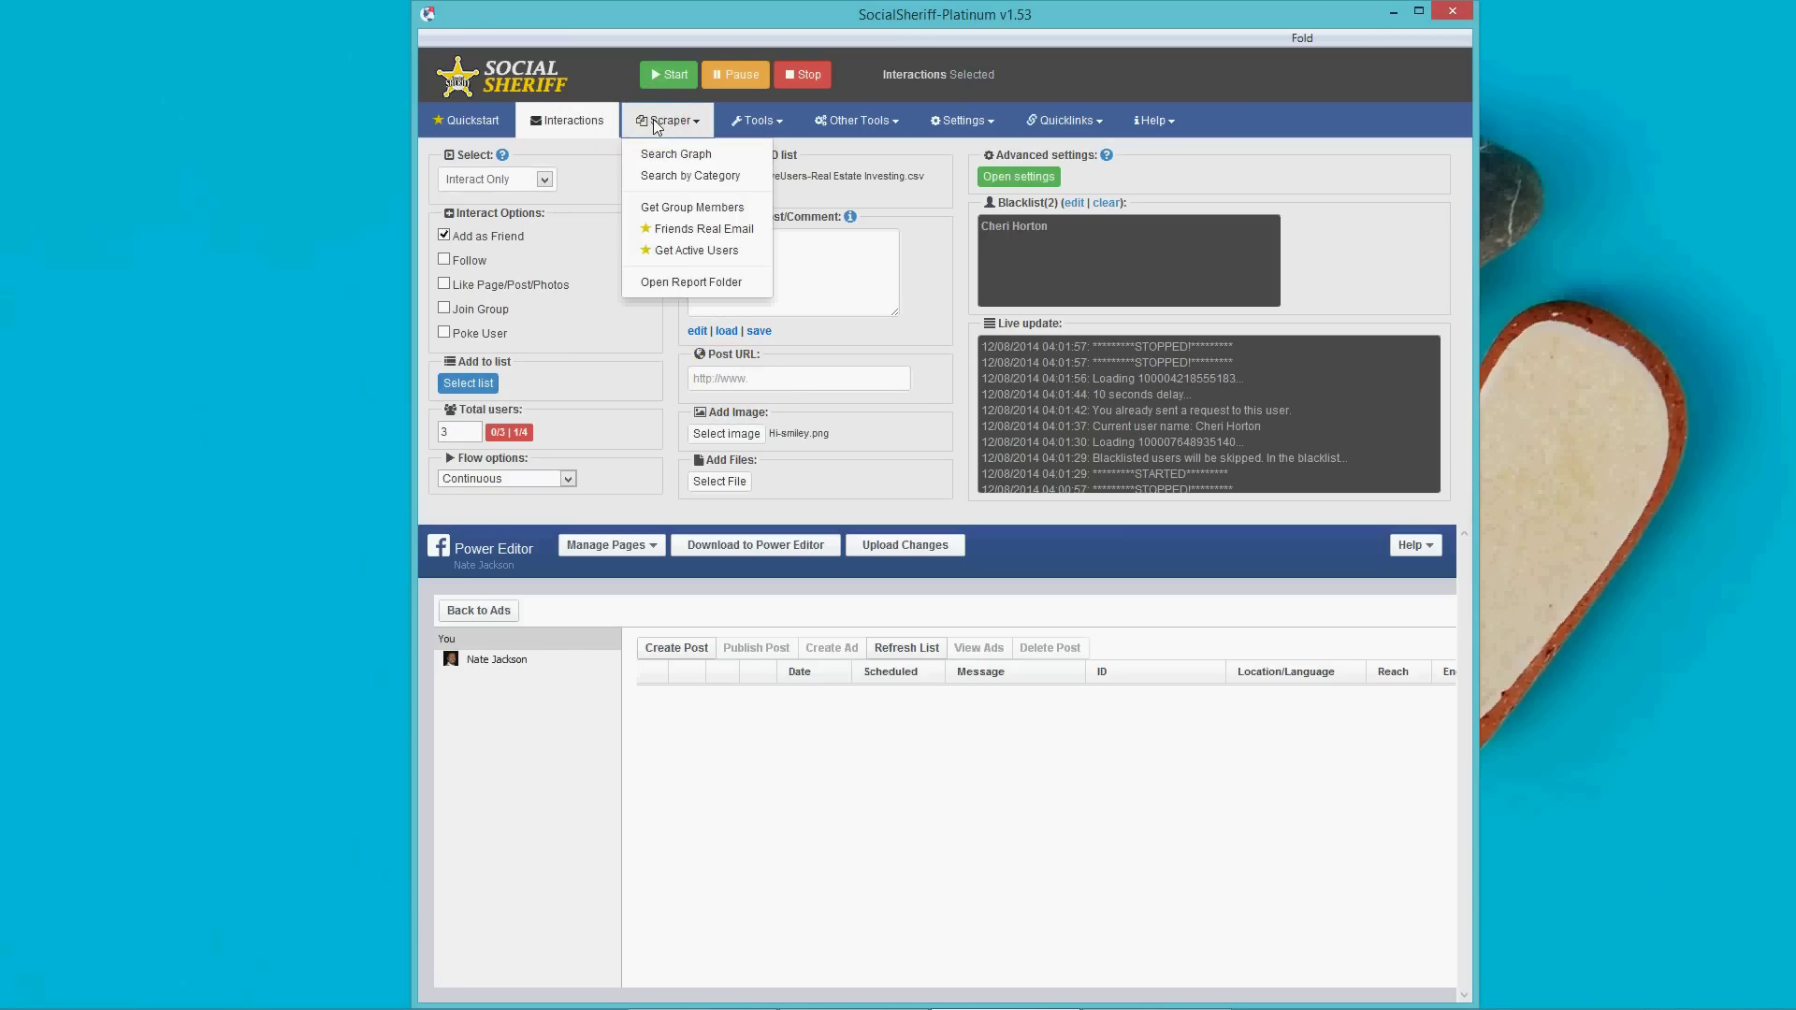
pyautogui.click(661, 154)
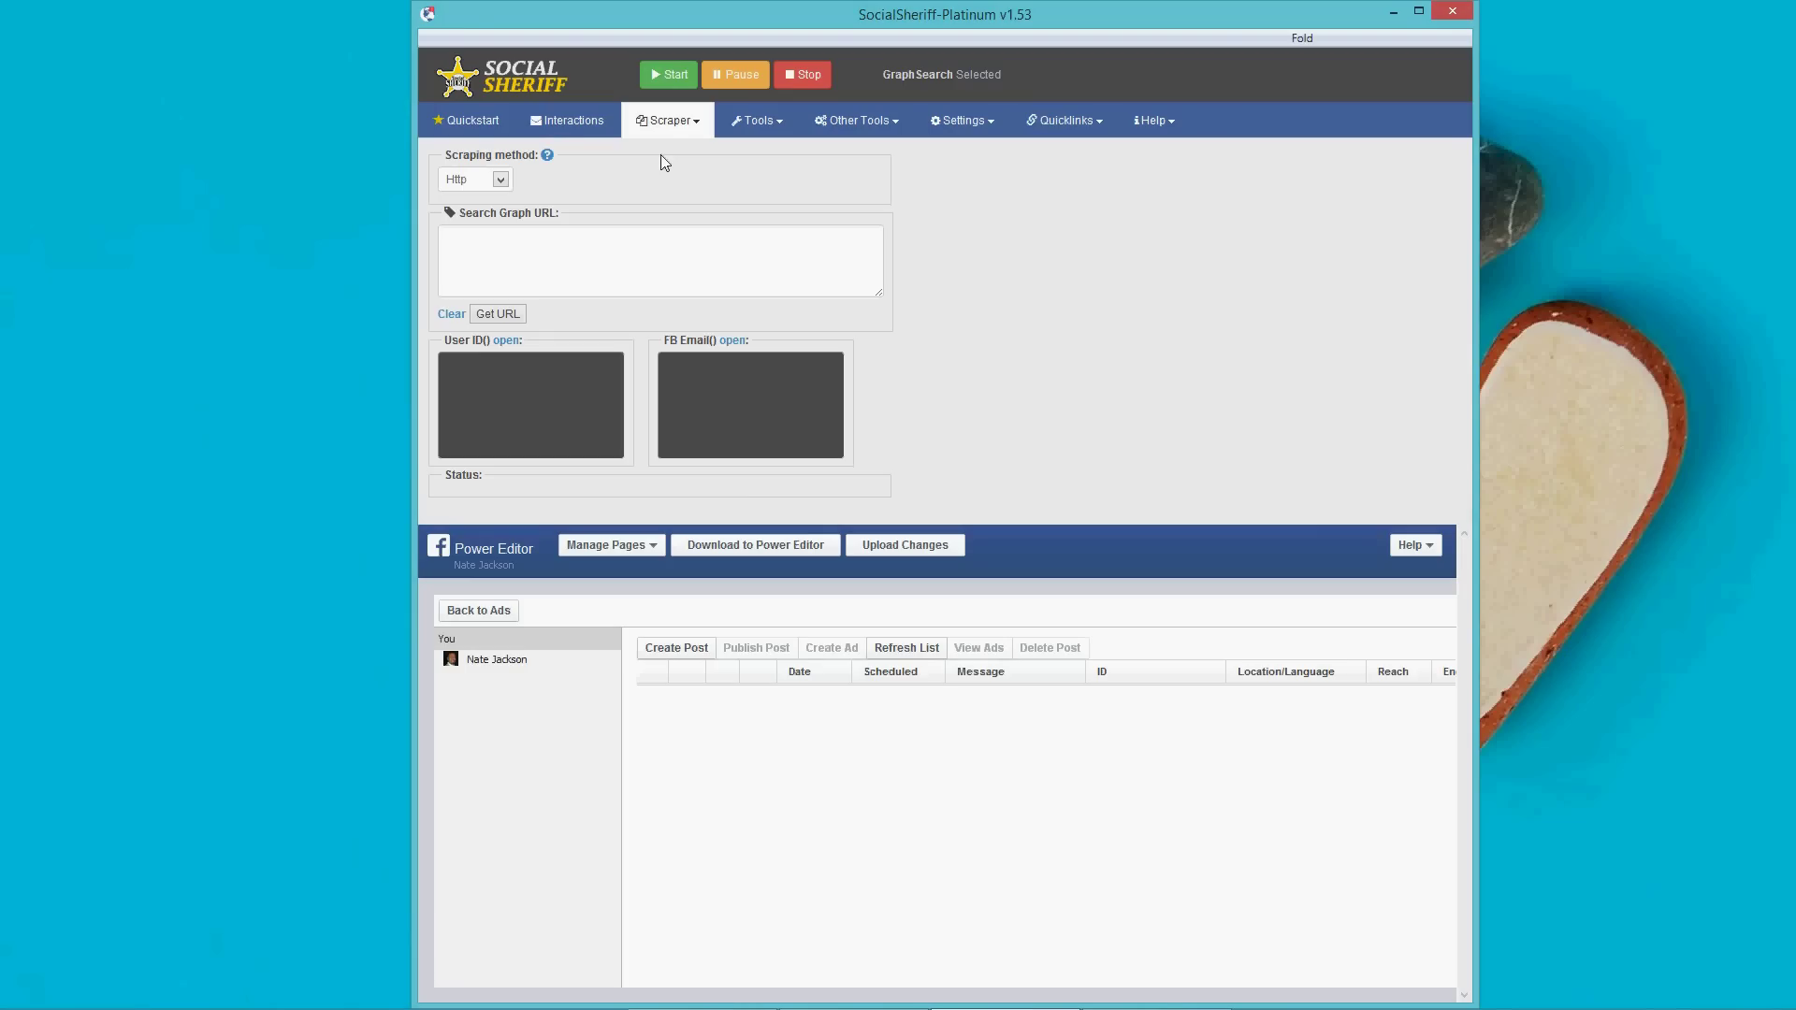
pyautogui.click(749, 127)
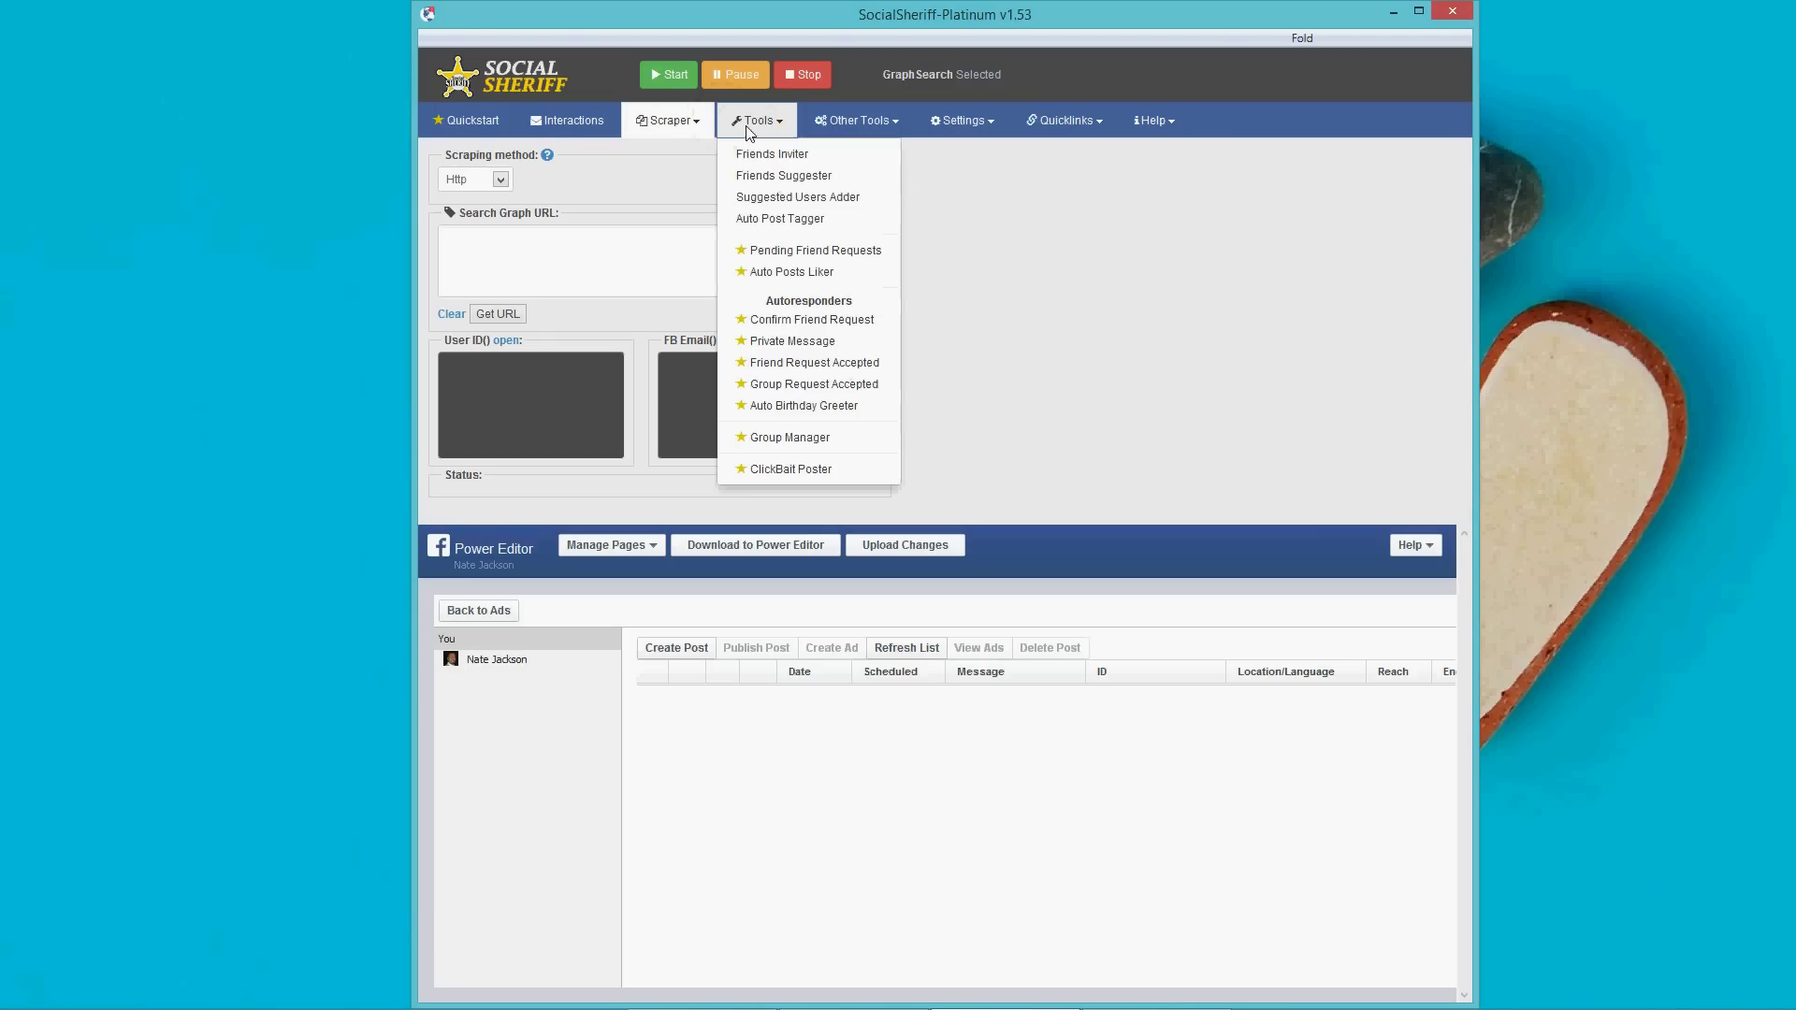
pyautogui.click(475, 122)
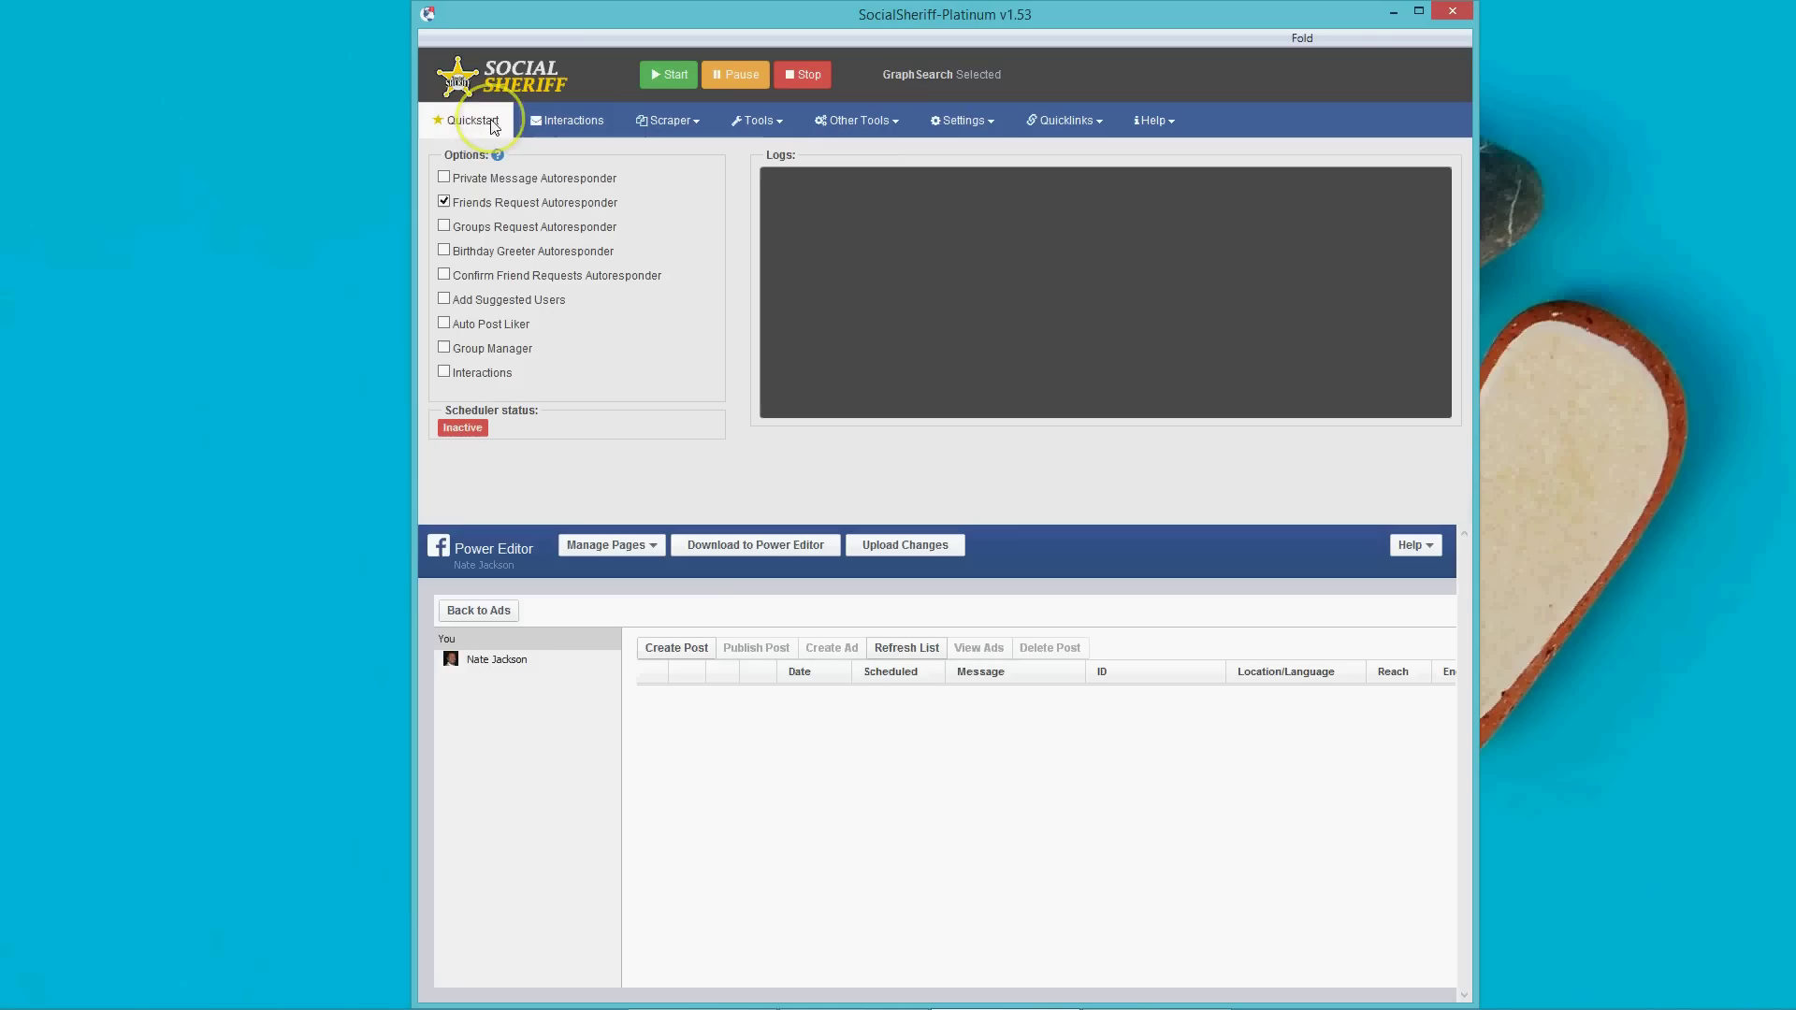